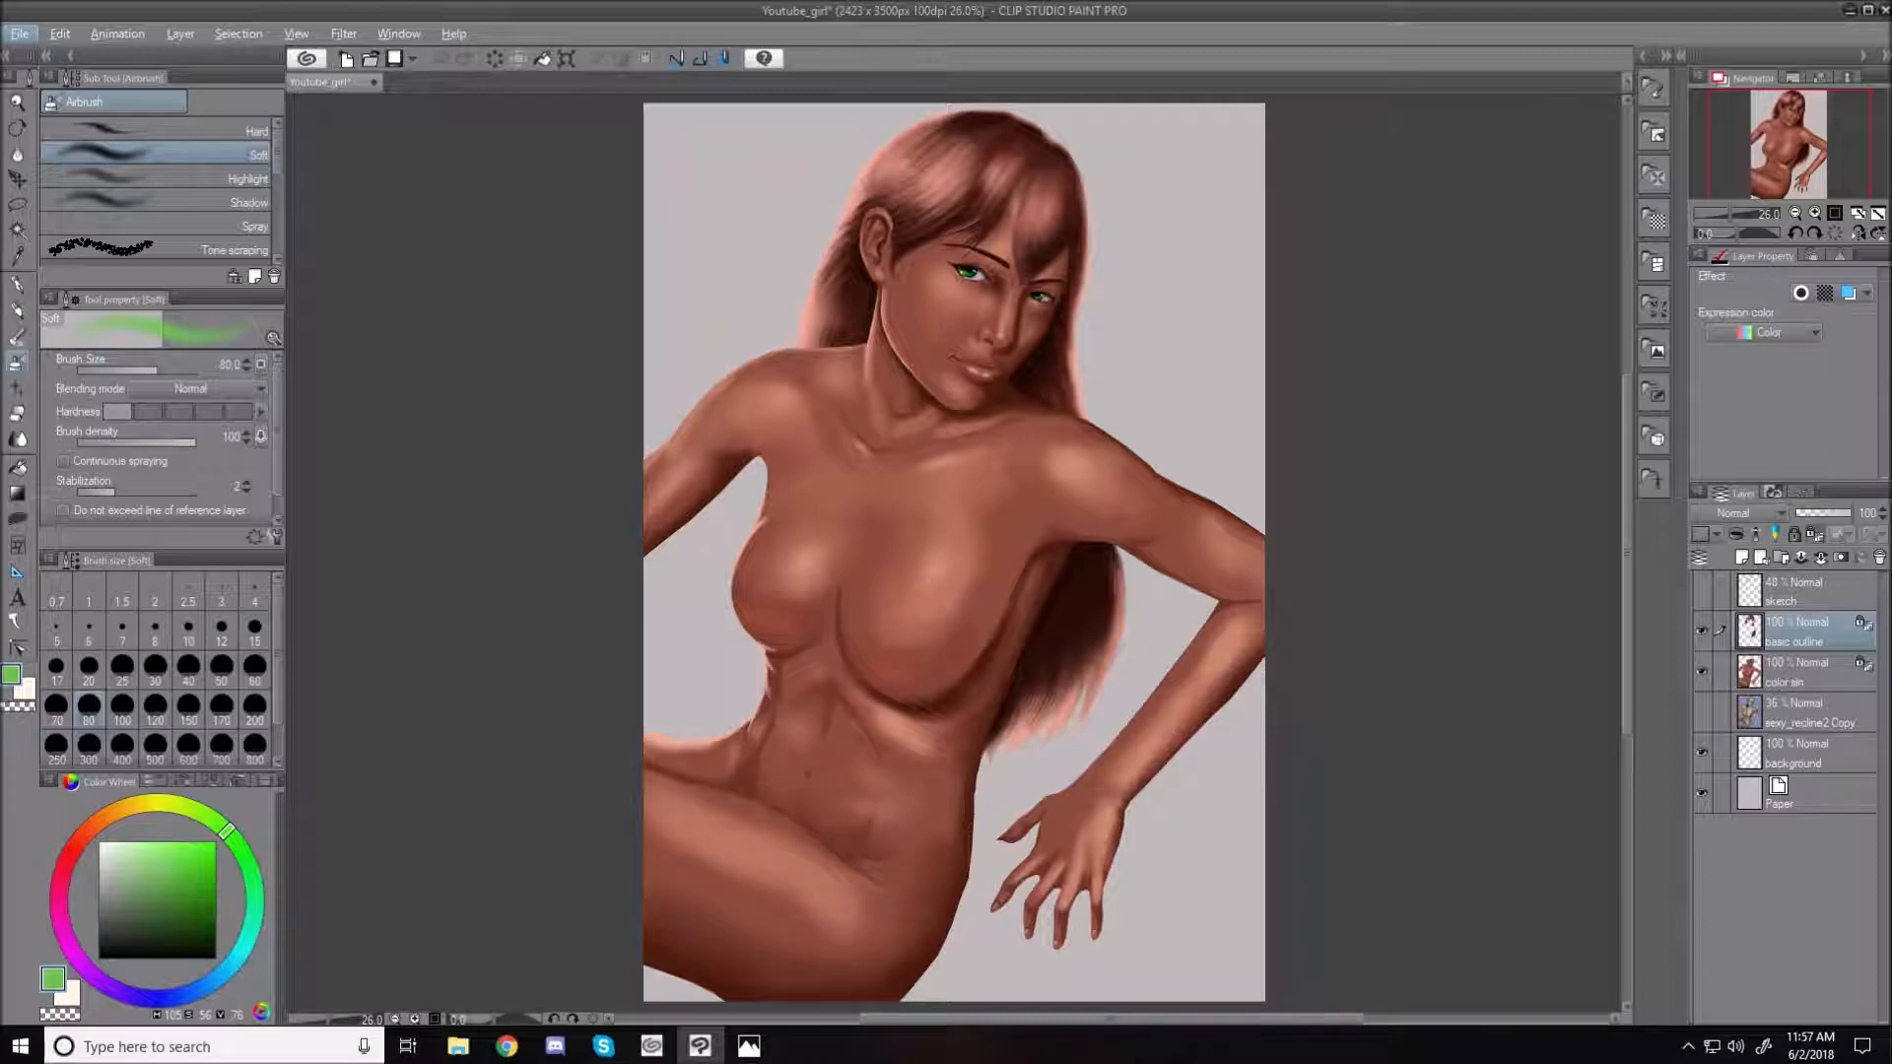
Compare the sketch with the painted figure by toggling the visibility of the sketch, basic outline and skin color layers
left_click(1702, 592)
left_click(1703, 633)
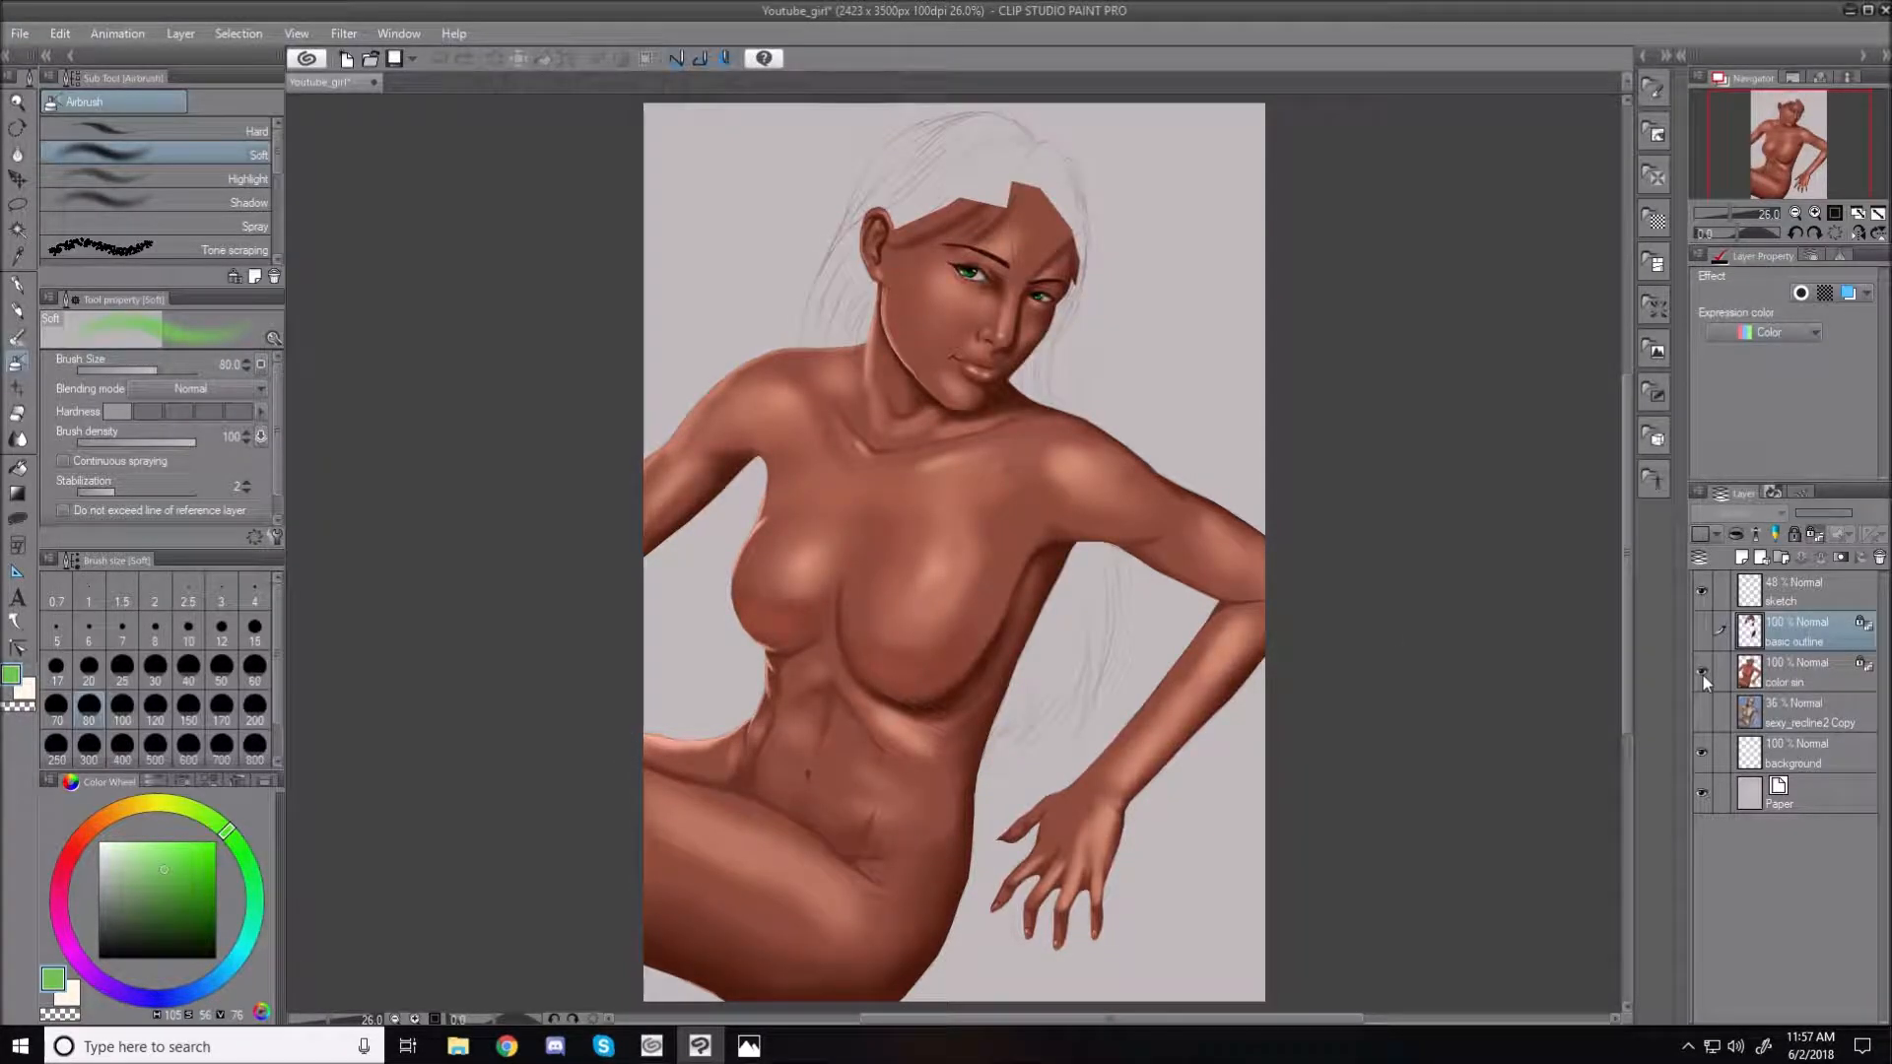
left_click(1703, 676)
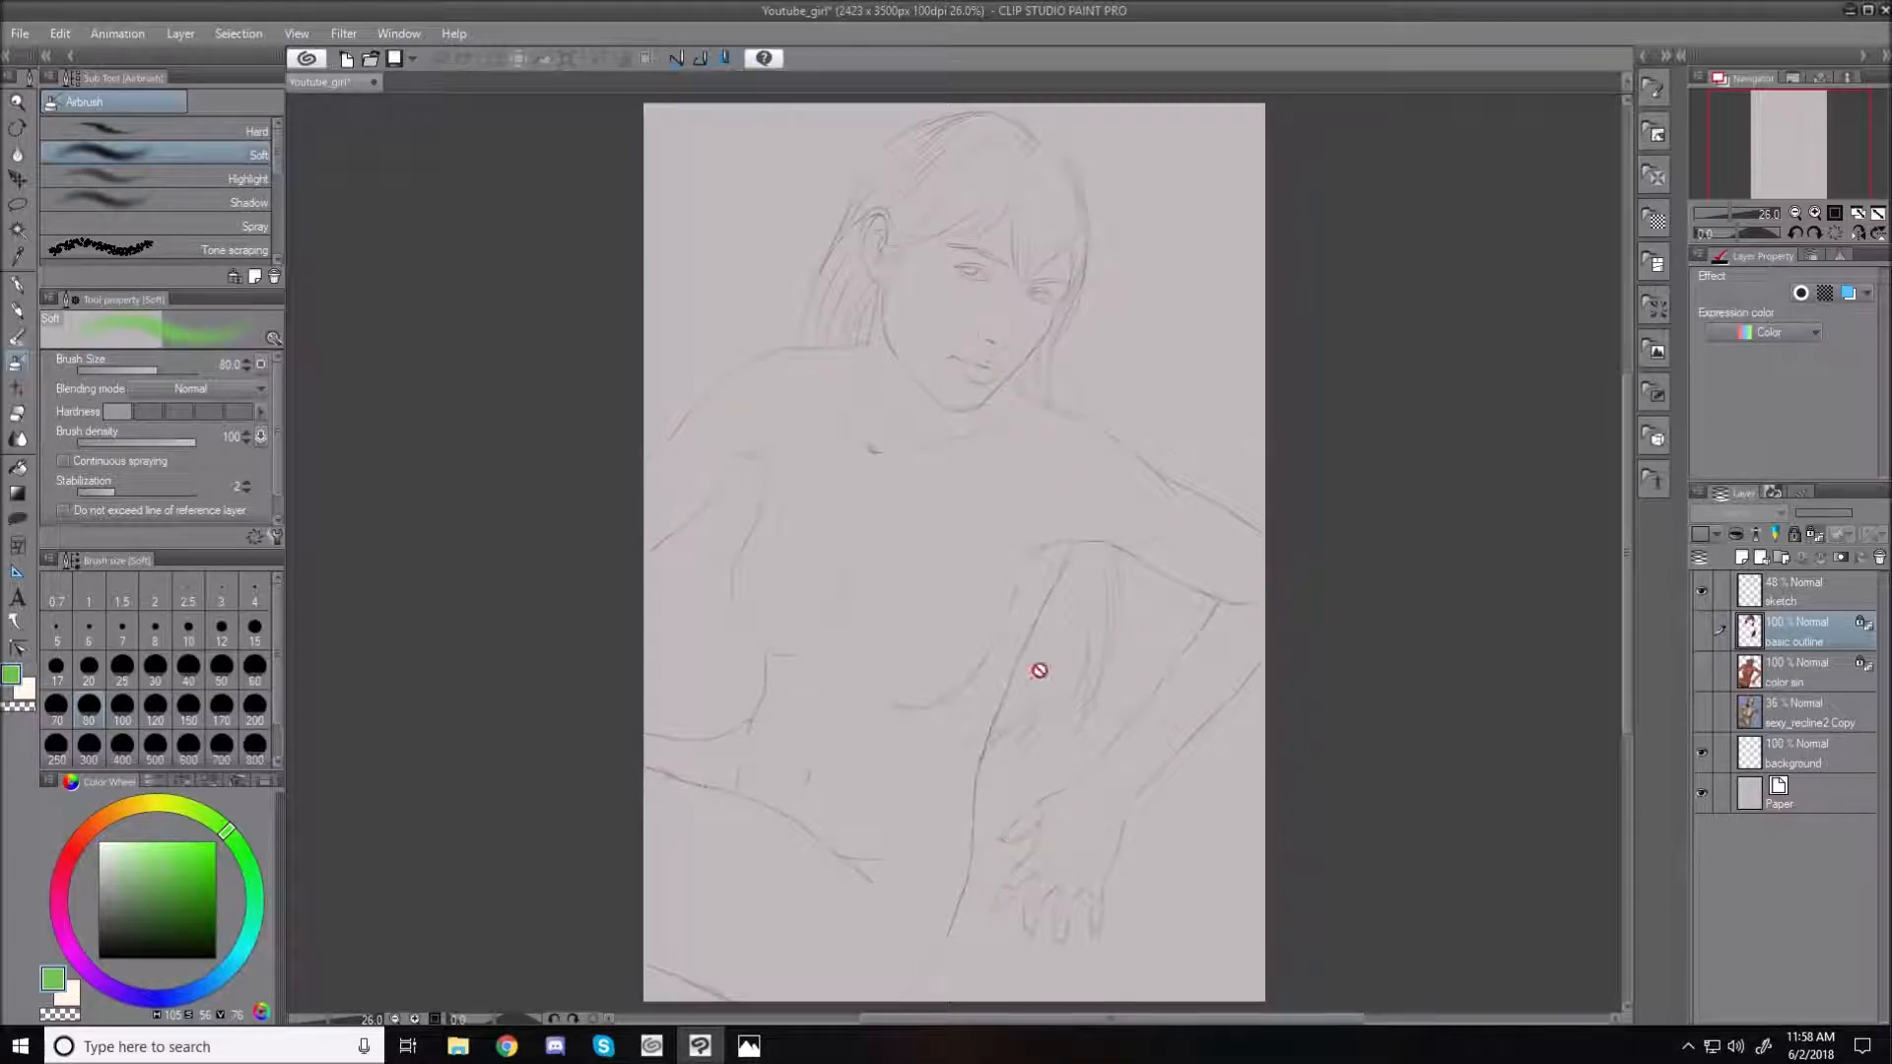
left_click(1700, 634)
left_click(1705, 670)
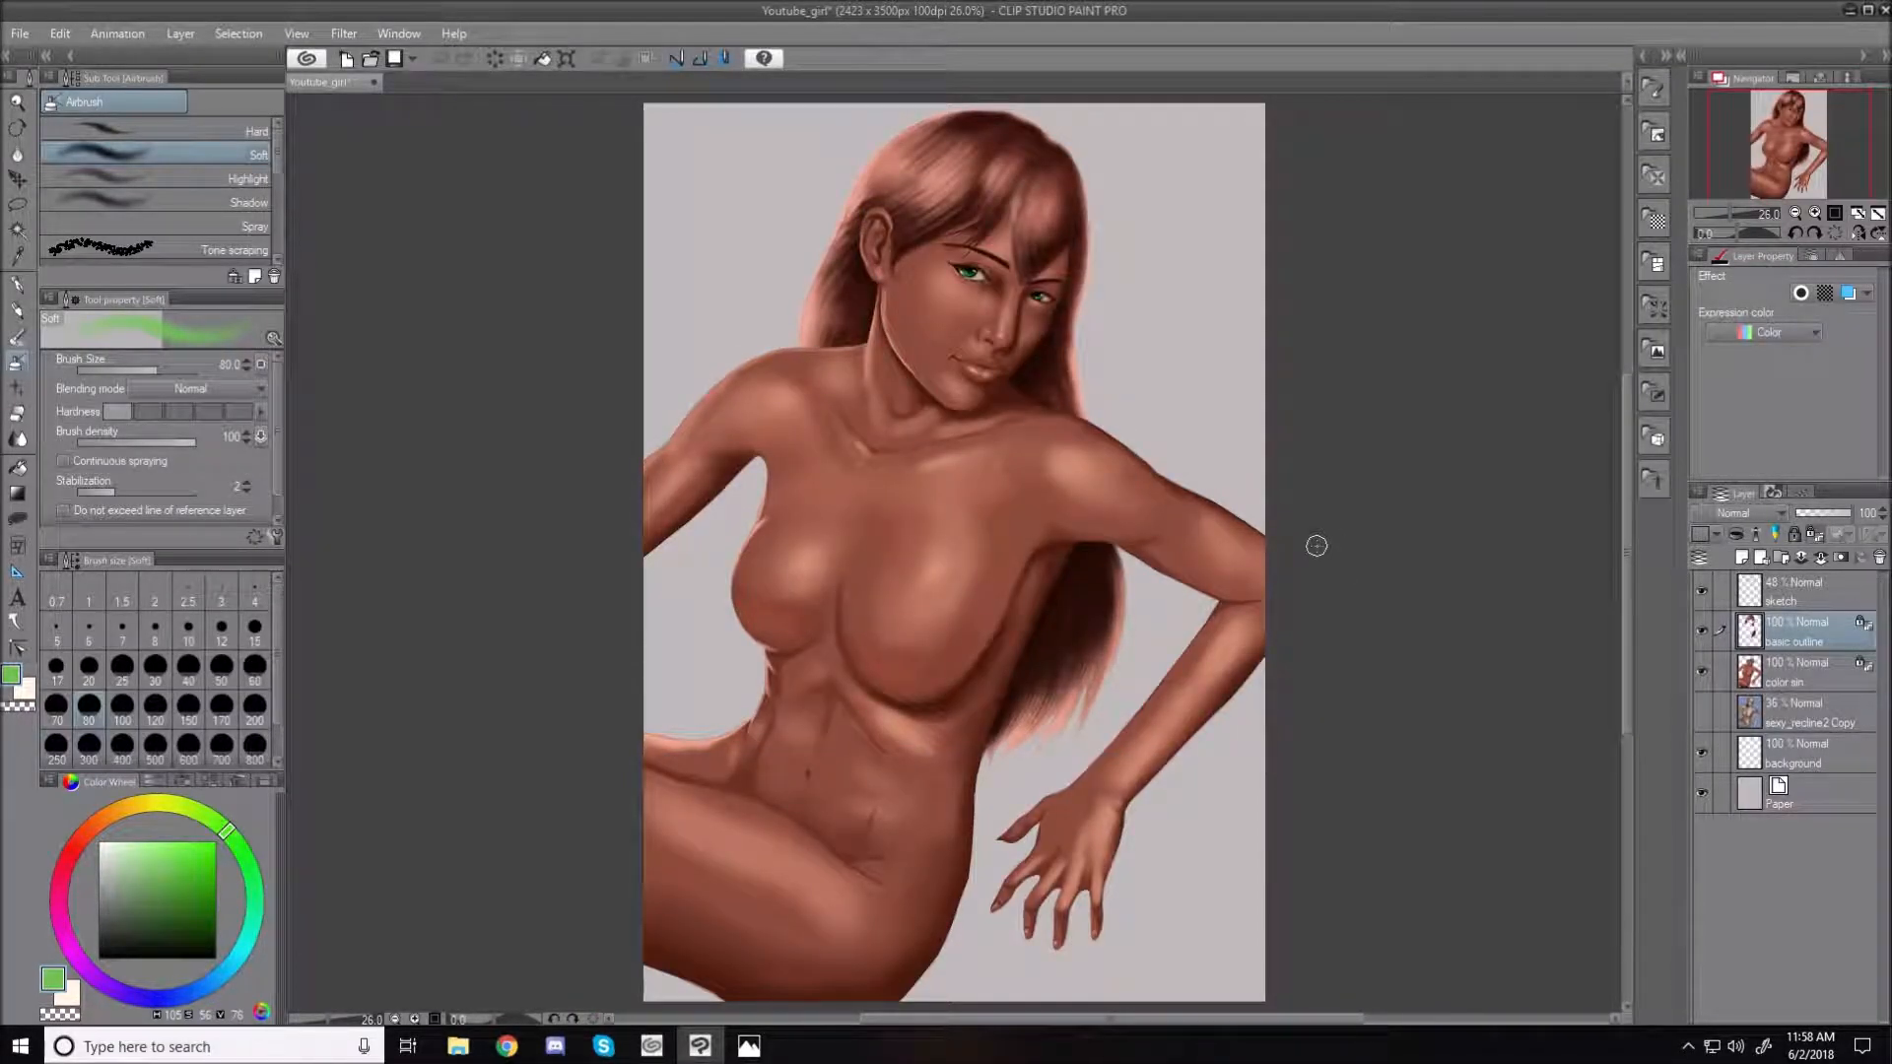
left_click(1701, 592)
Examine the painted figure up close from the face down to the hand, ending with the whole canvas in view
scroll(1044, 252, "up", 2)
scroll(1043, 252, "up", 2)
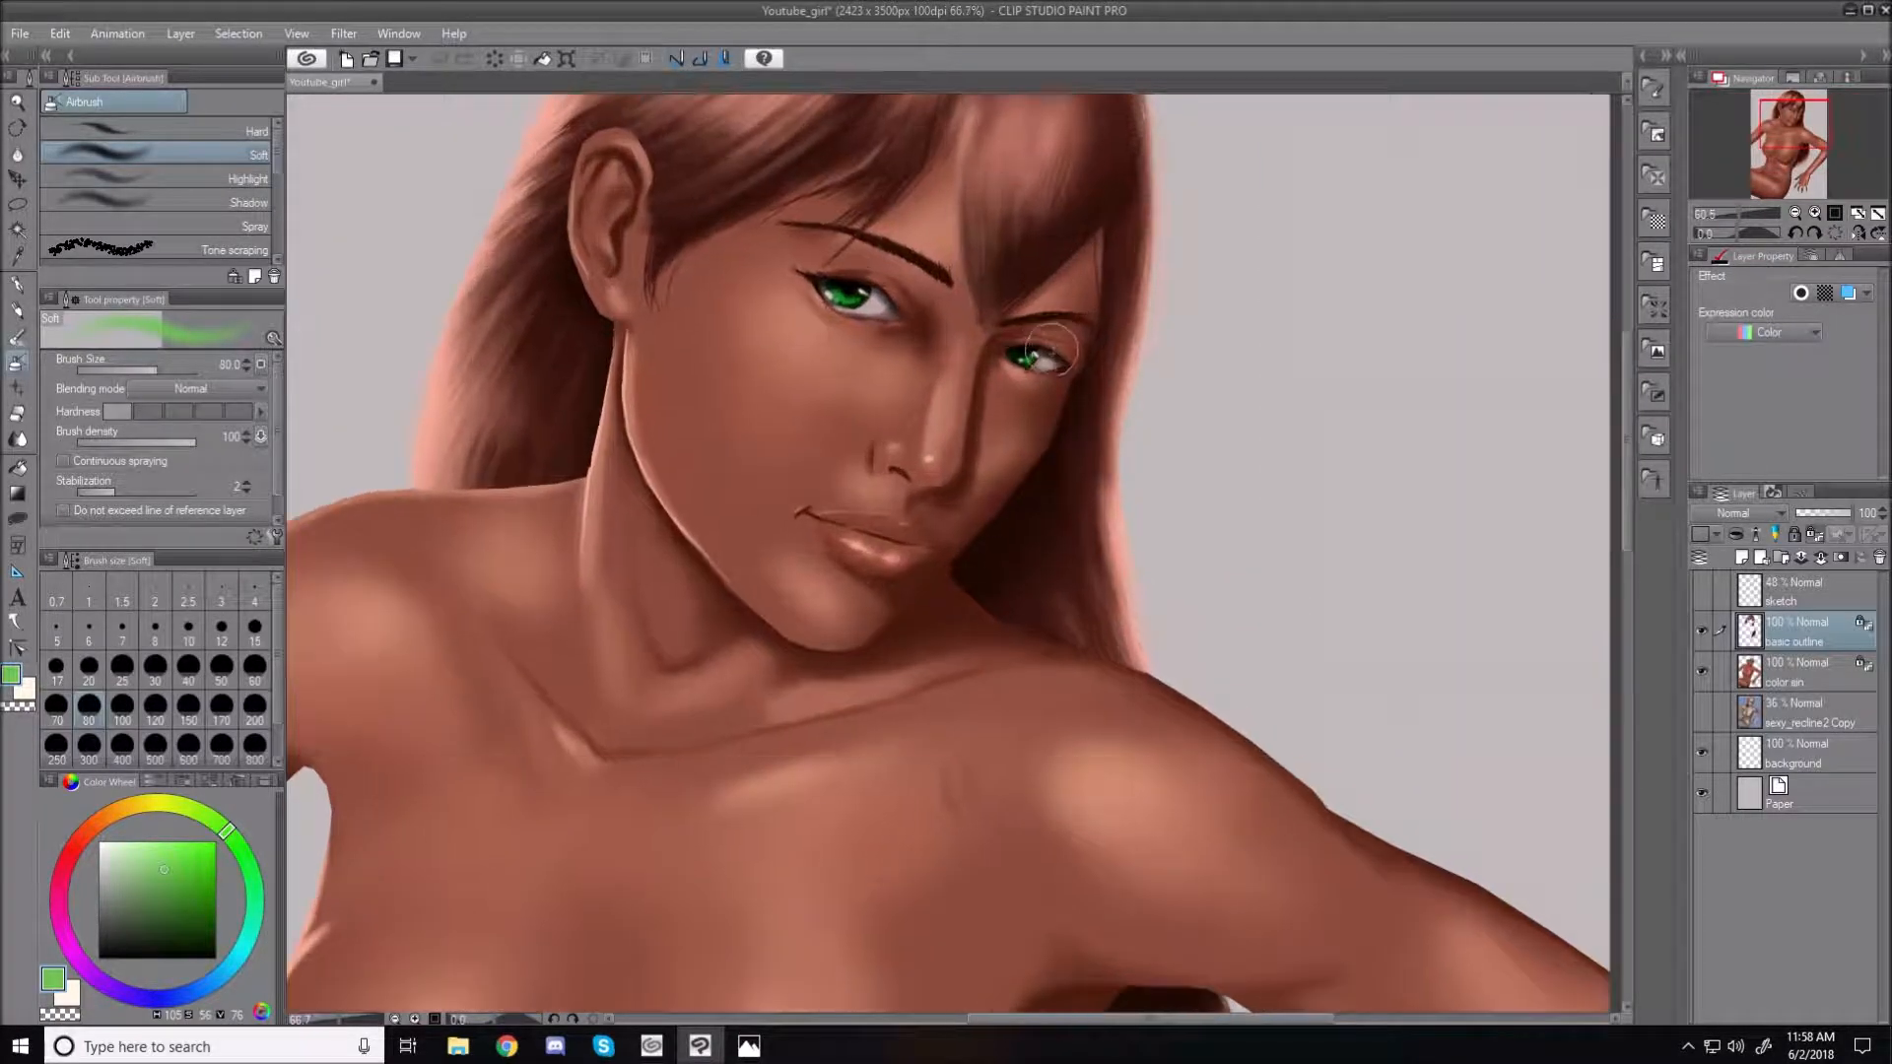
scroll(1064, 418, "down", 1)
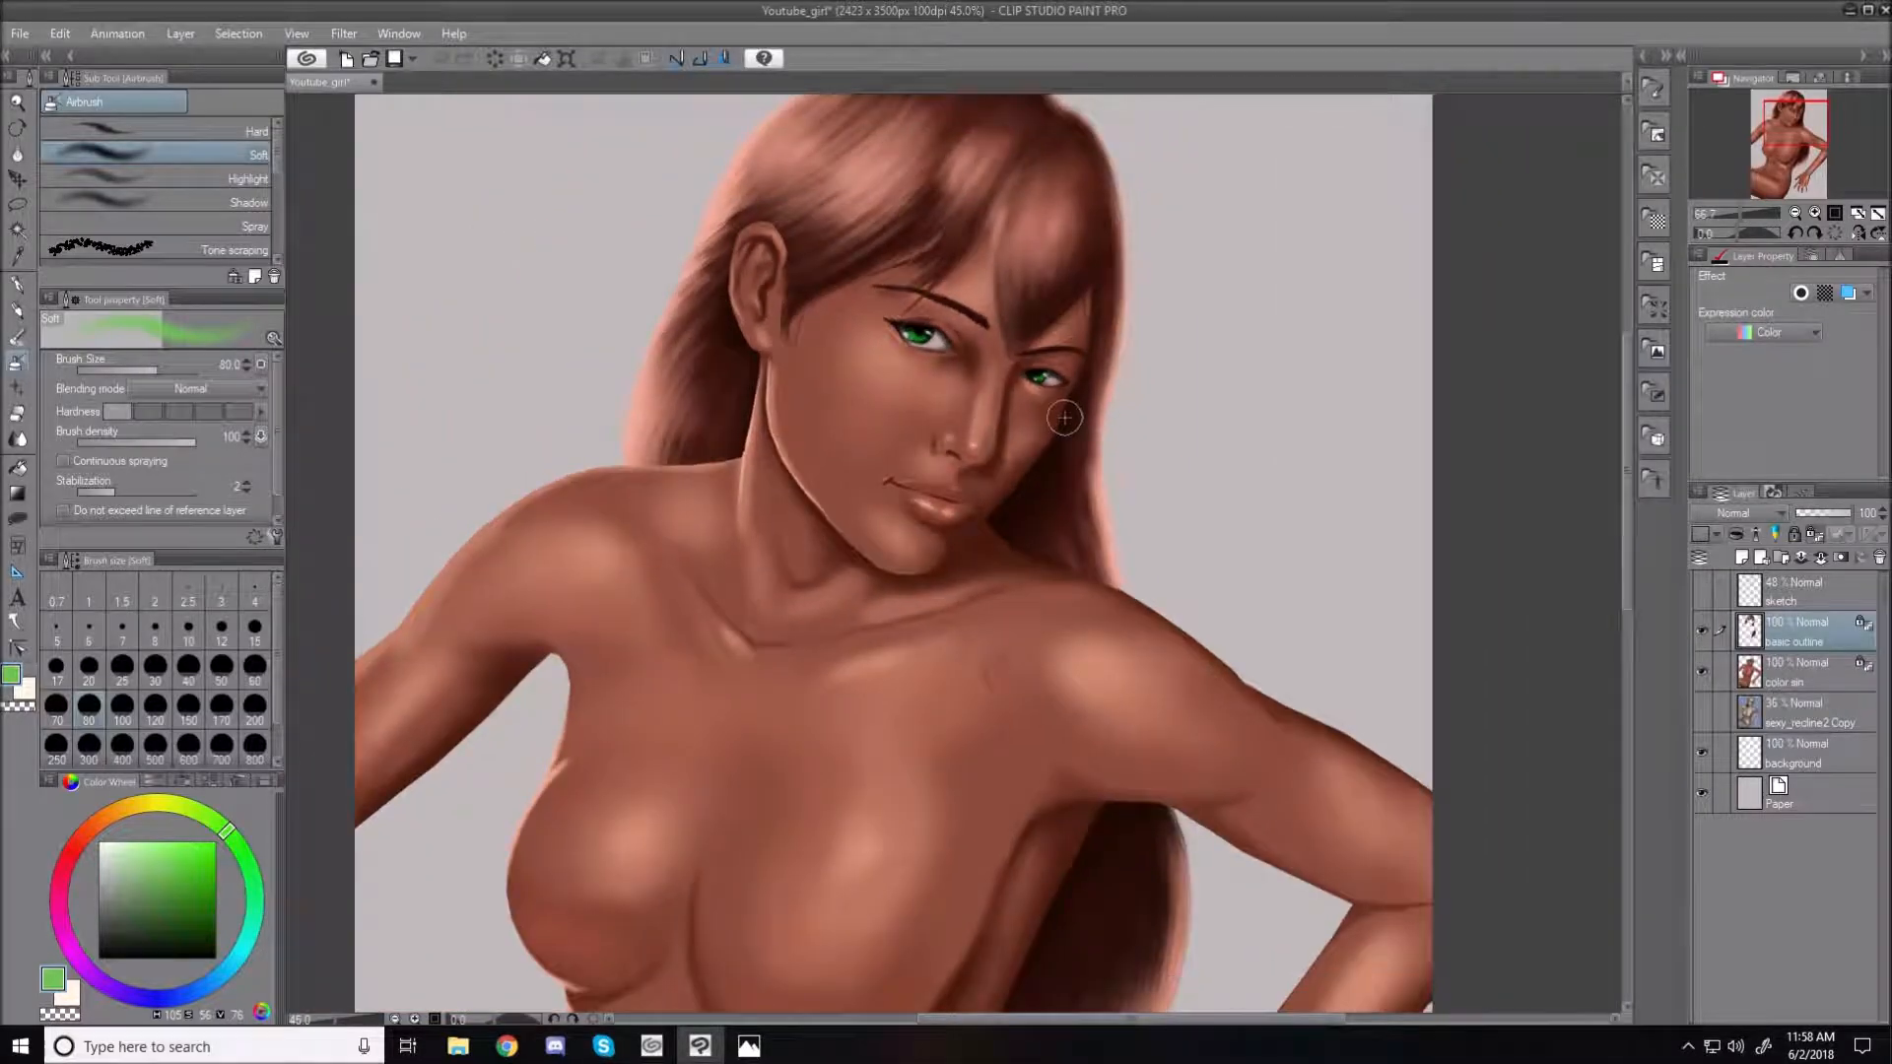
mouse_move(1625, 472)
left_mouse_down()
mouse_move(1621, 635)
mouse_move(1617, 611)
left_mouse_up()
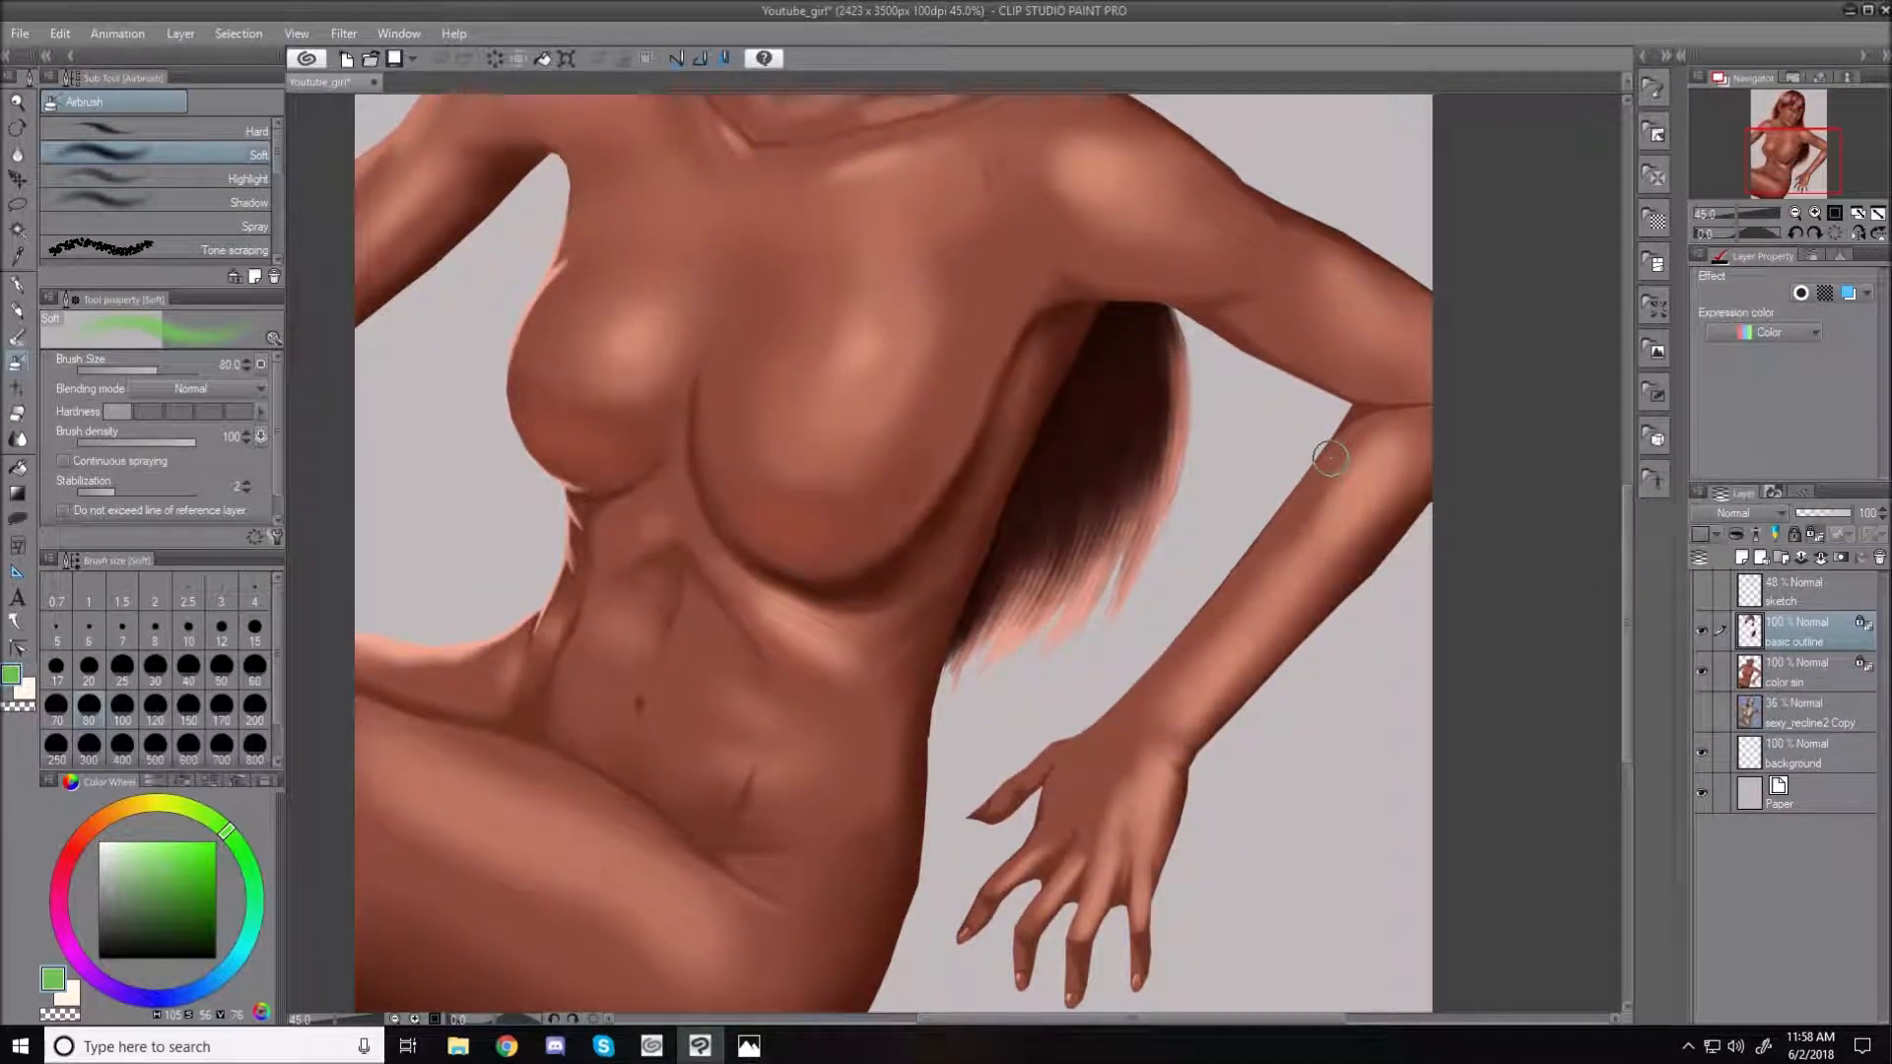
scroll(1287, 482, "down", 3)
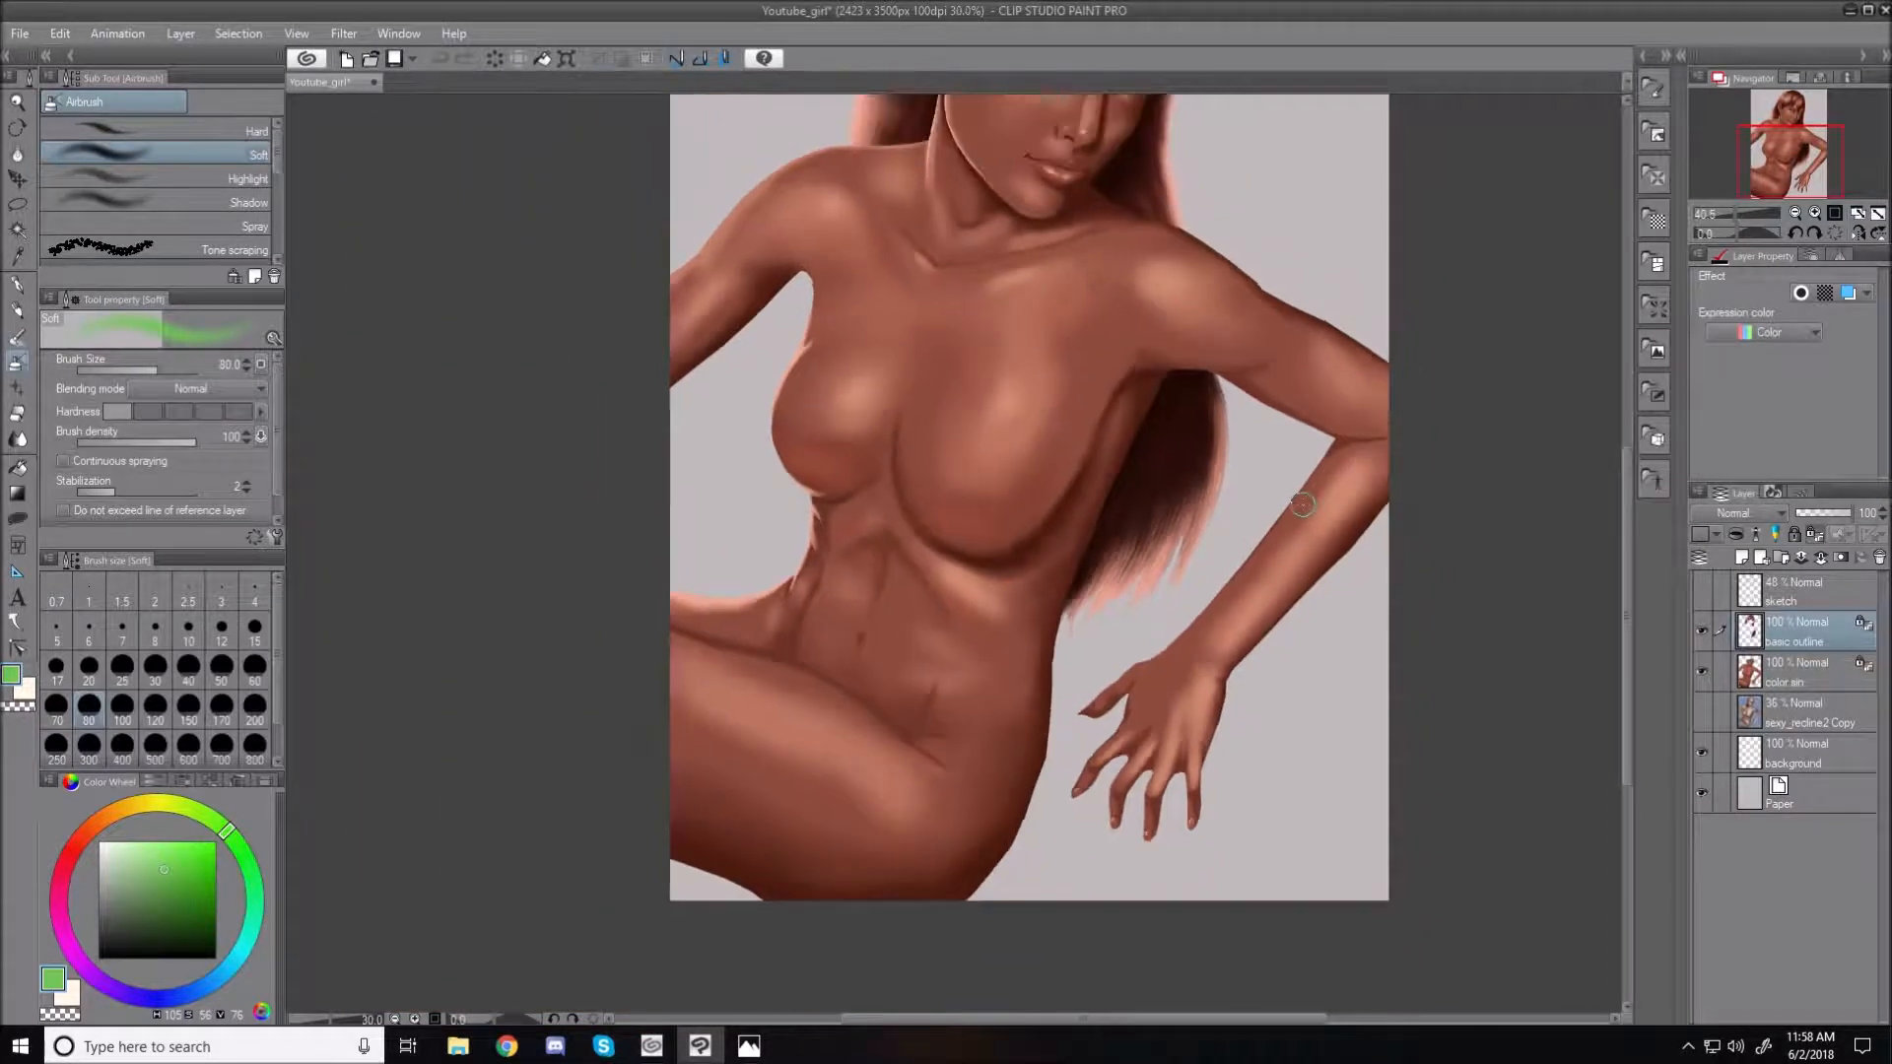
left_click_drag(1628, 625, 1621, 589)
scroll(1584, 617, "down", 1)
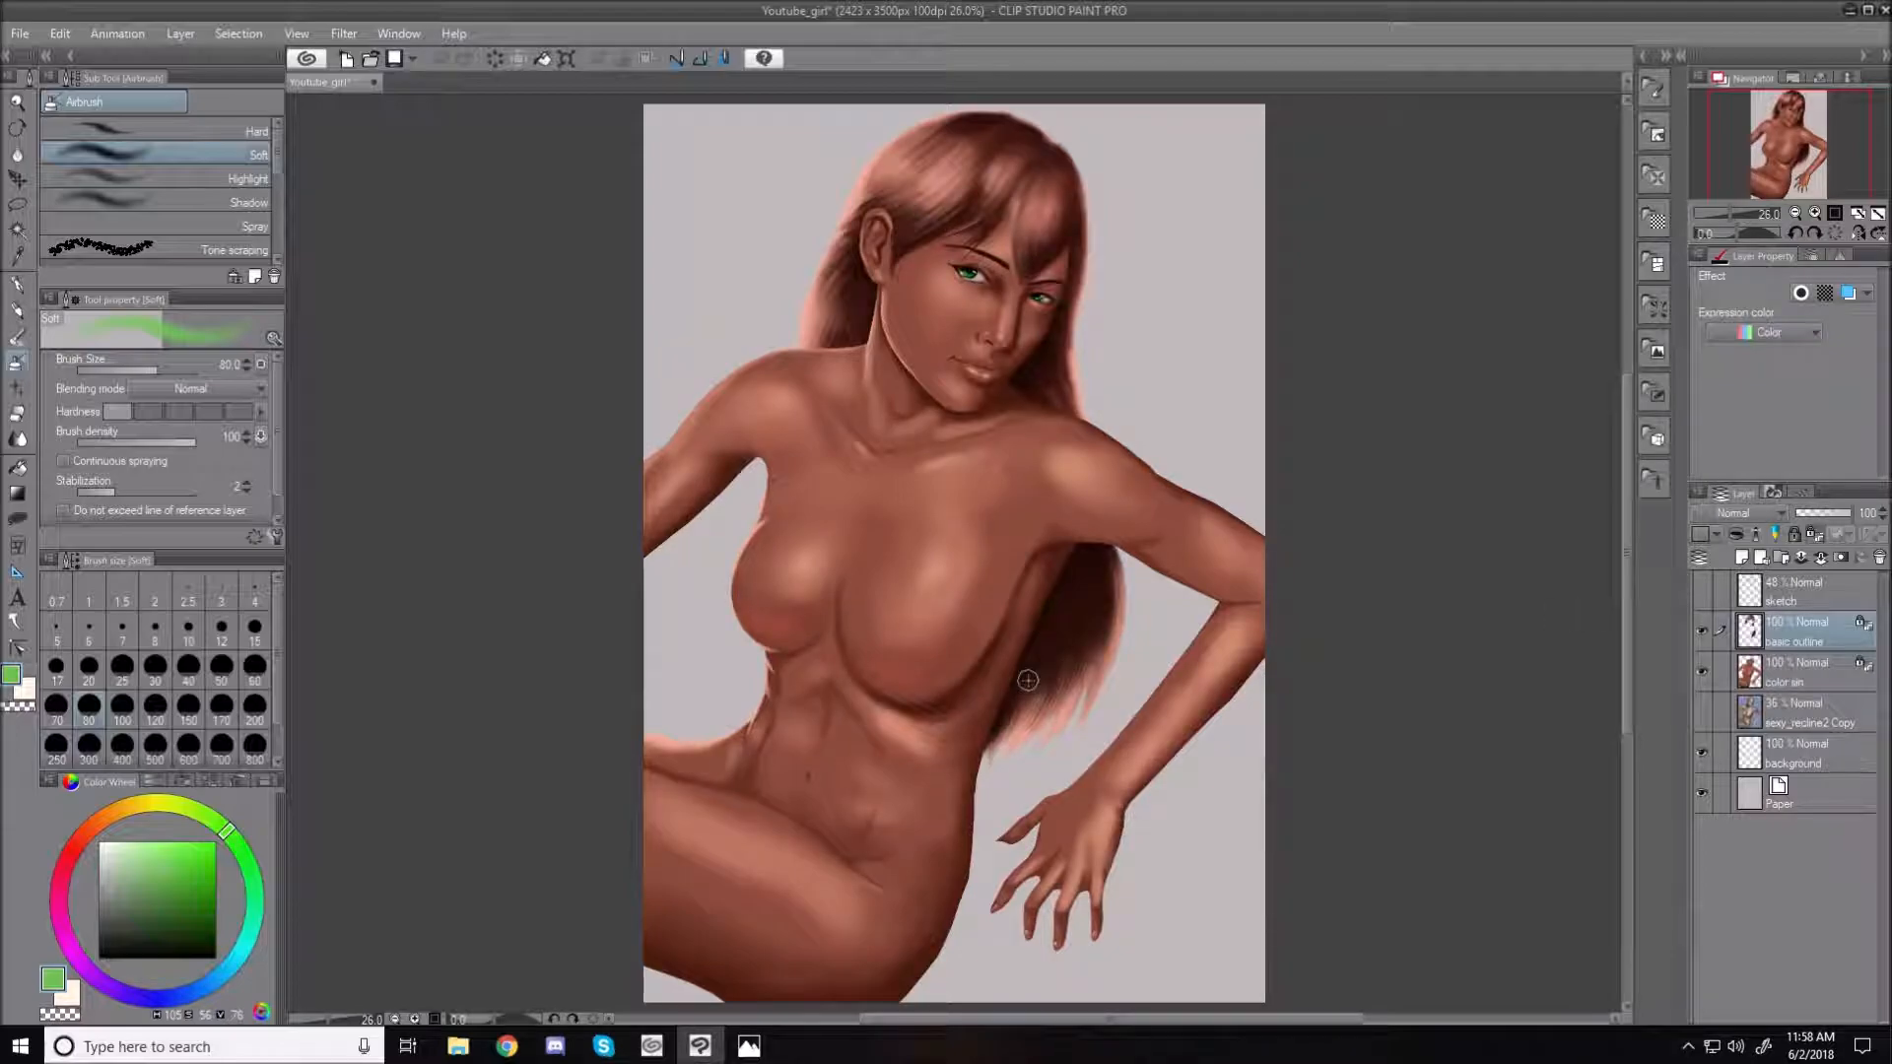
Switch to the Photos window with the white-haired reference character and move it toward the middle of the screen
mouse_move(750, 1051)
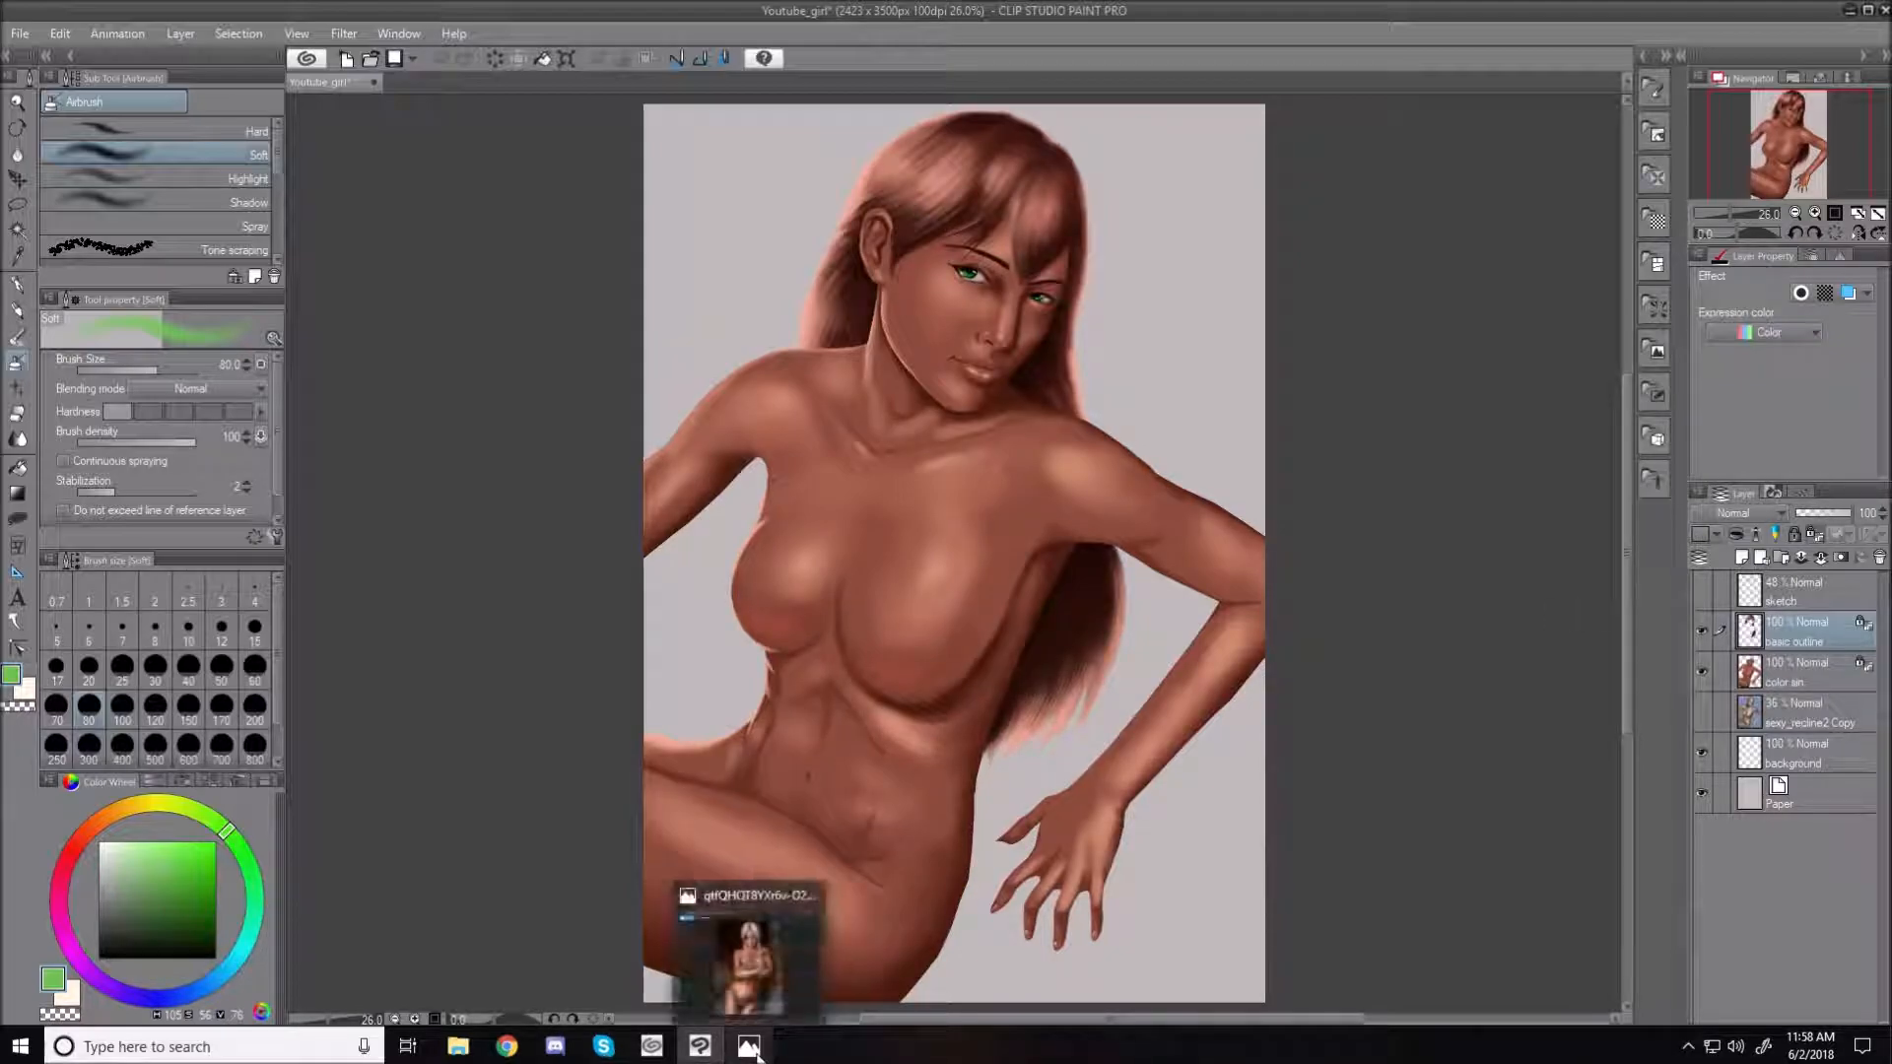
left_click(788, 954)
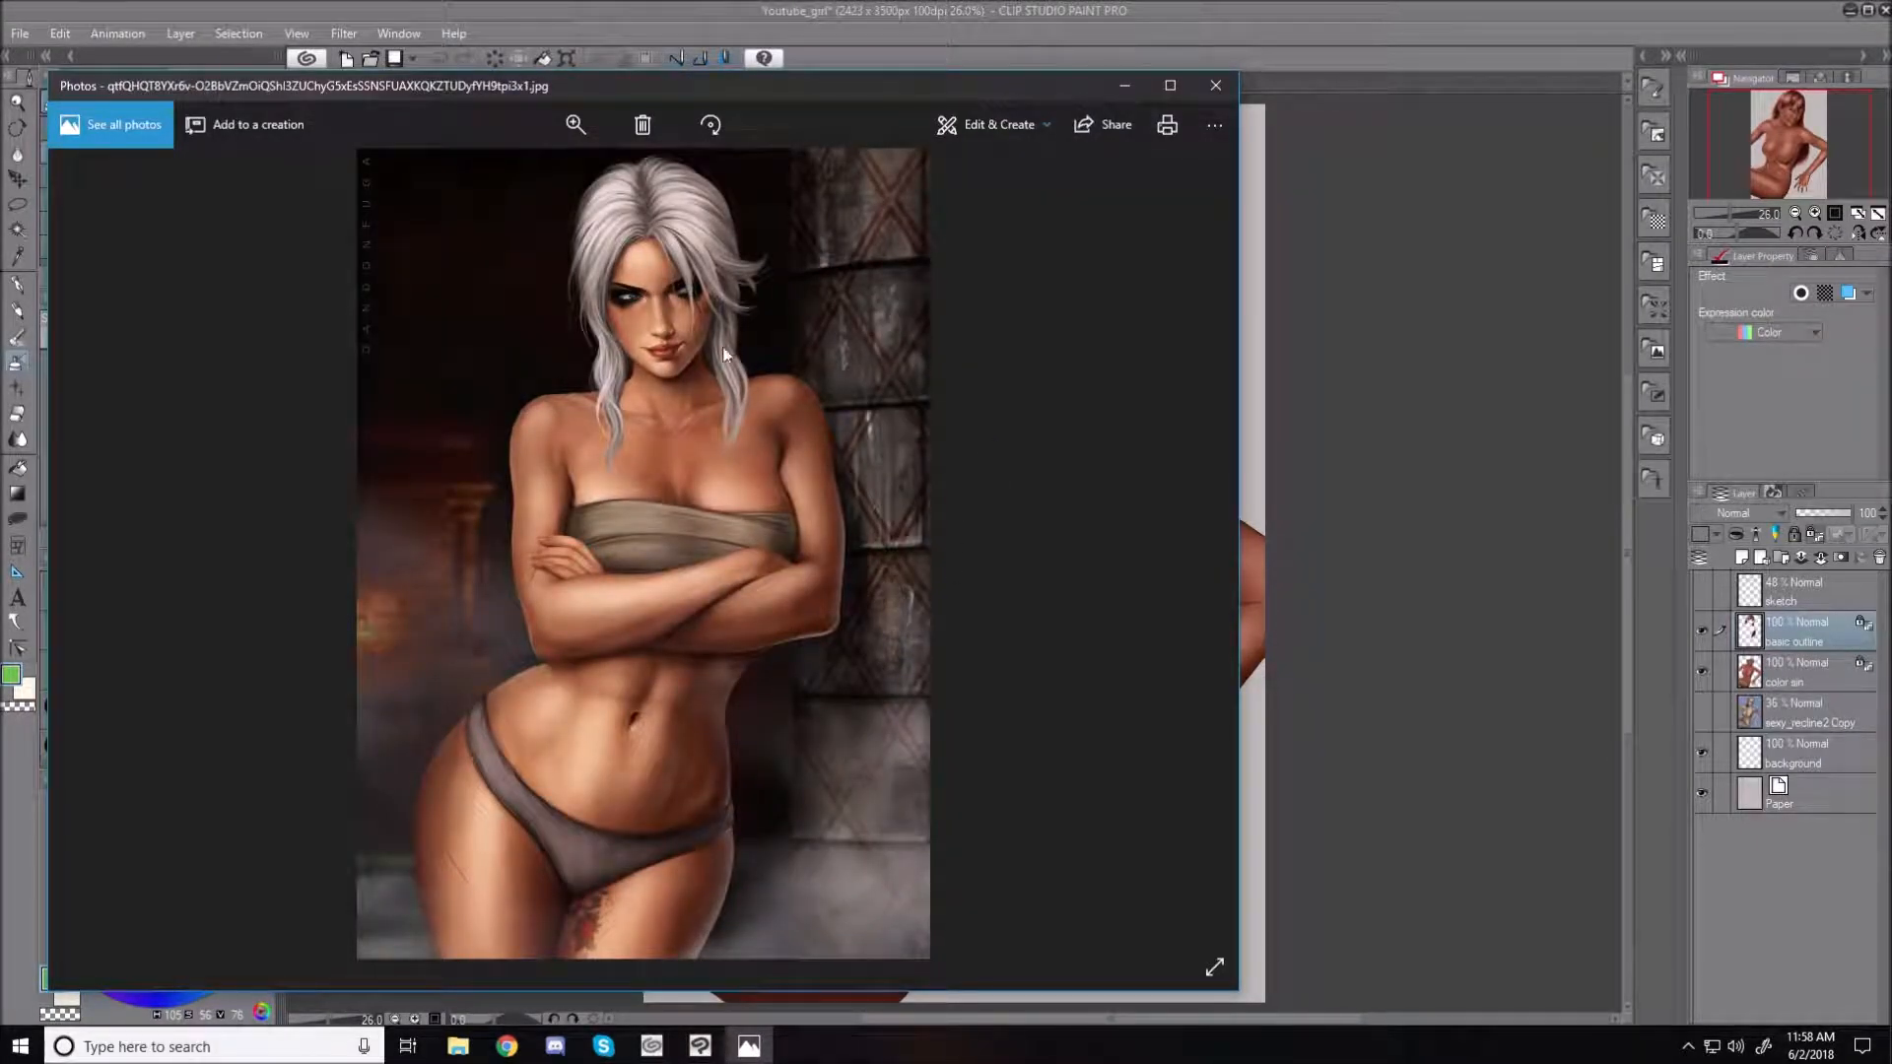
left_click_drag(749, 91, 961, 98)
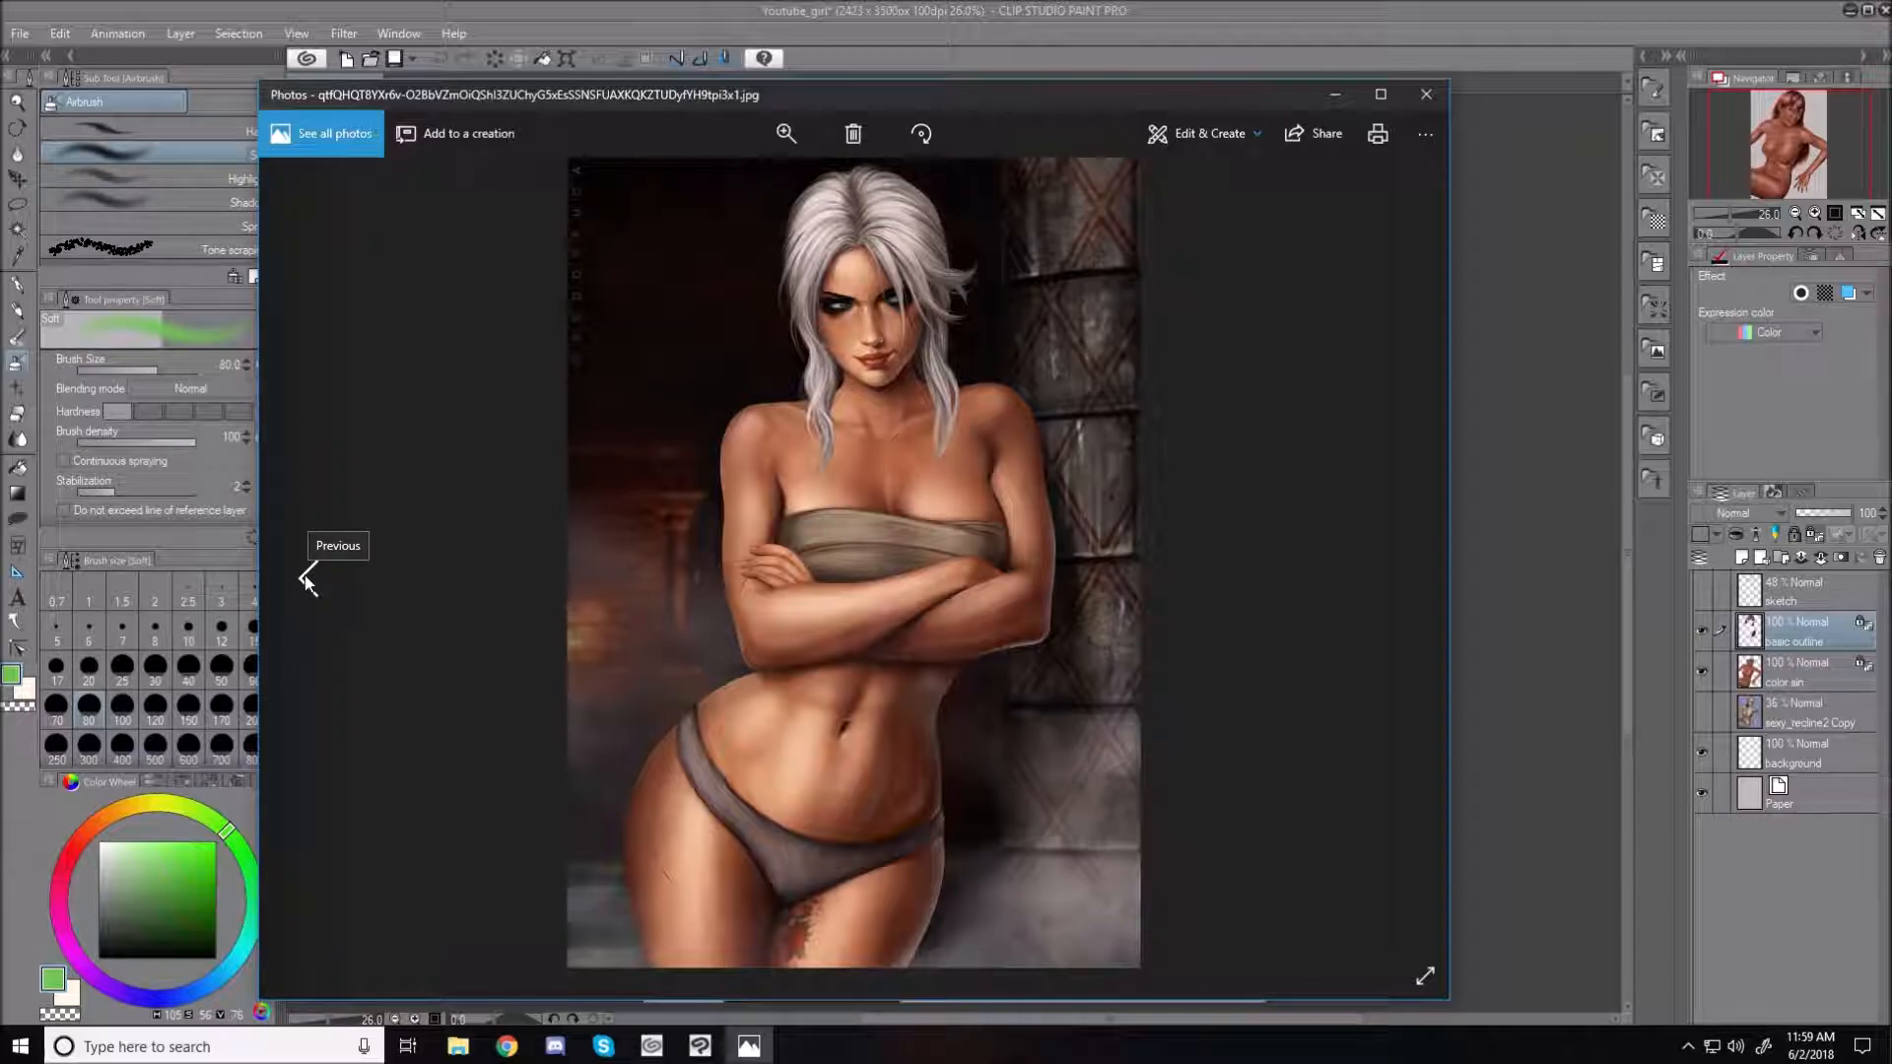
Browse back through the reference pictures to the purple-skinned character seen from behind
left_click(305, 579)
left_click(306, 580)
left_click(306, 580)
left_click(305, 579)
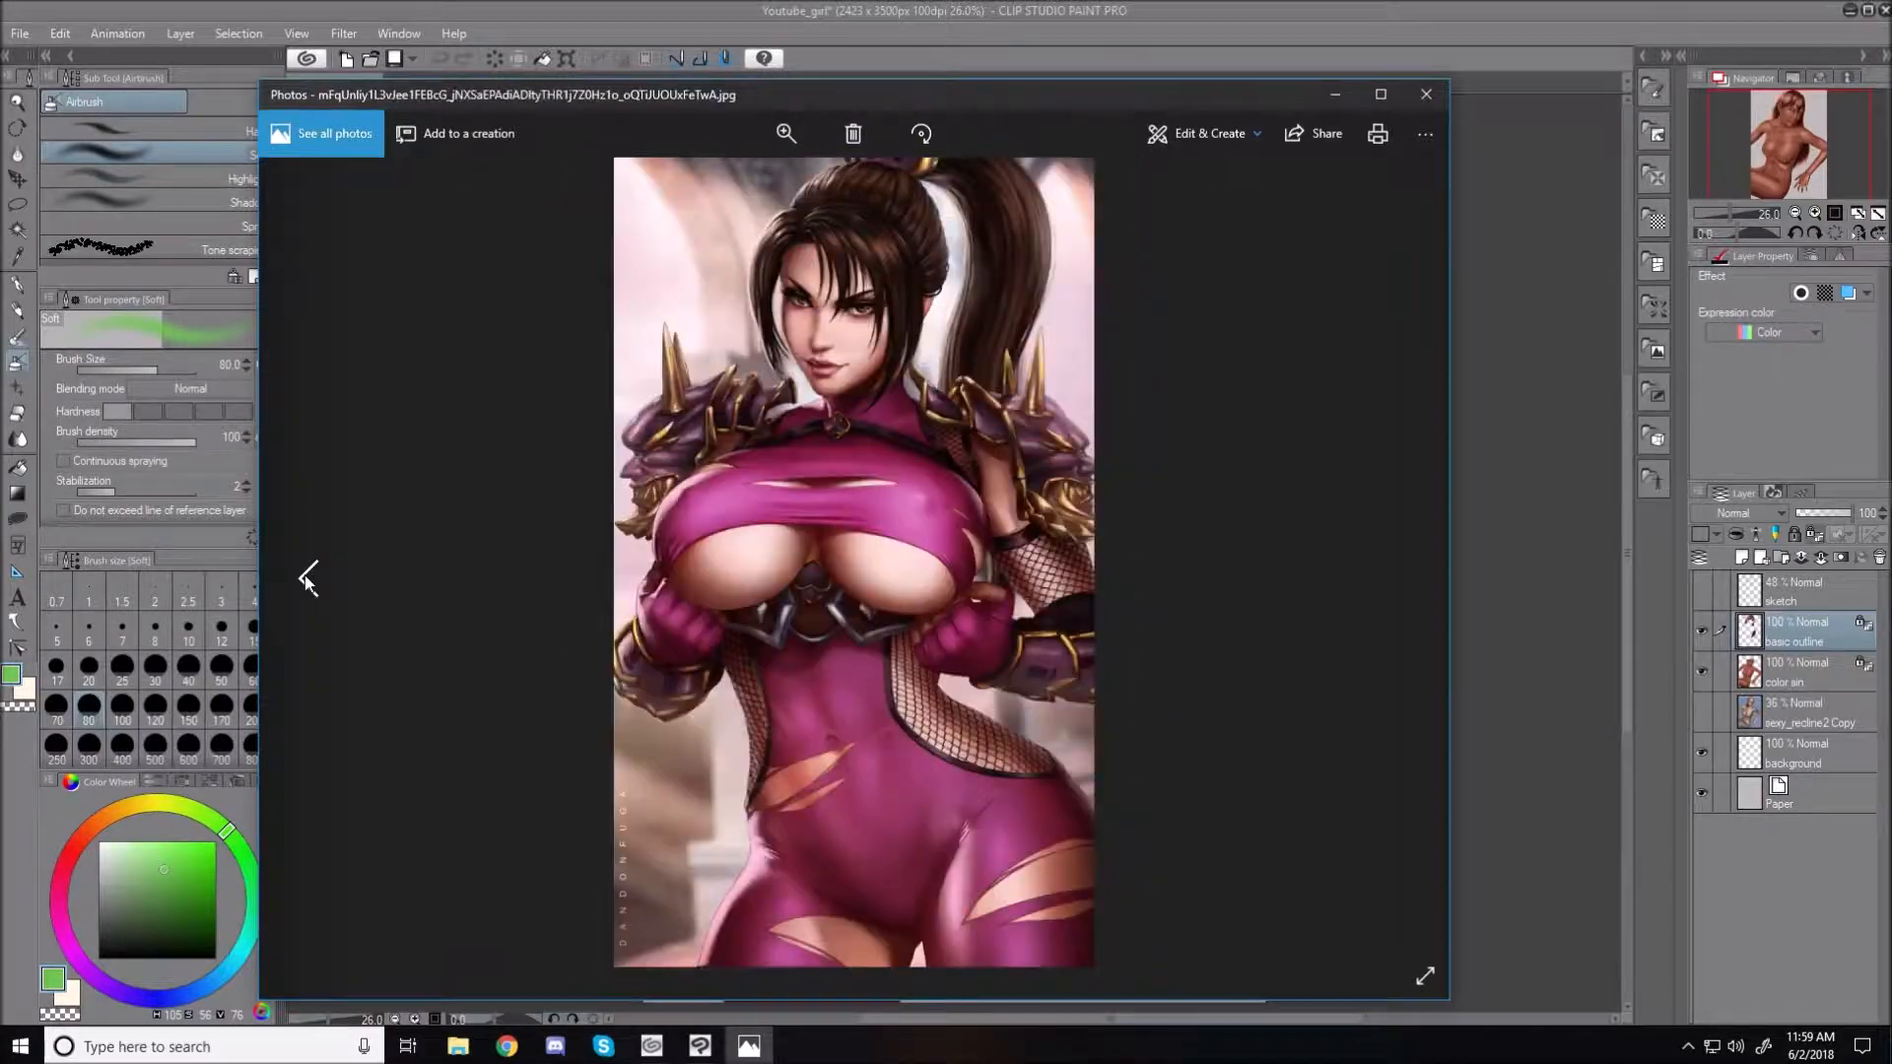
left_click(305, 580)
left_click(306, 579)
left_click(305, 580)
left_click(306, 579)
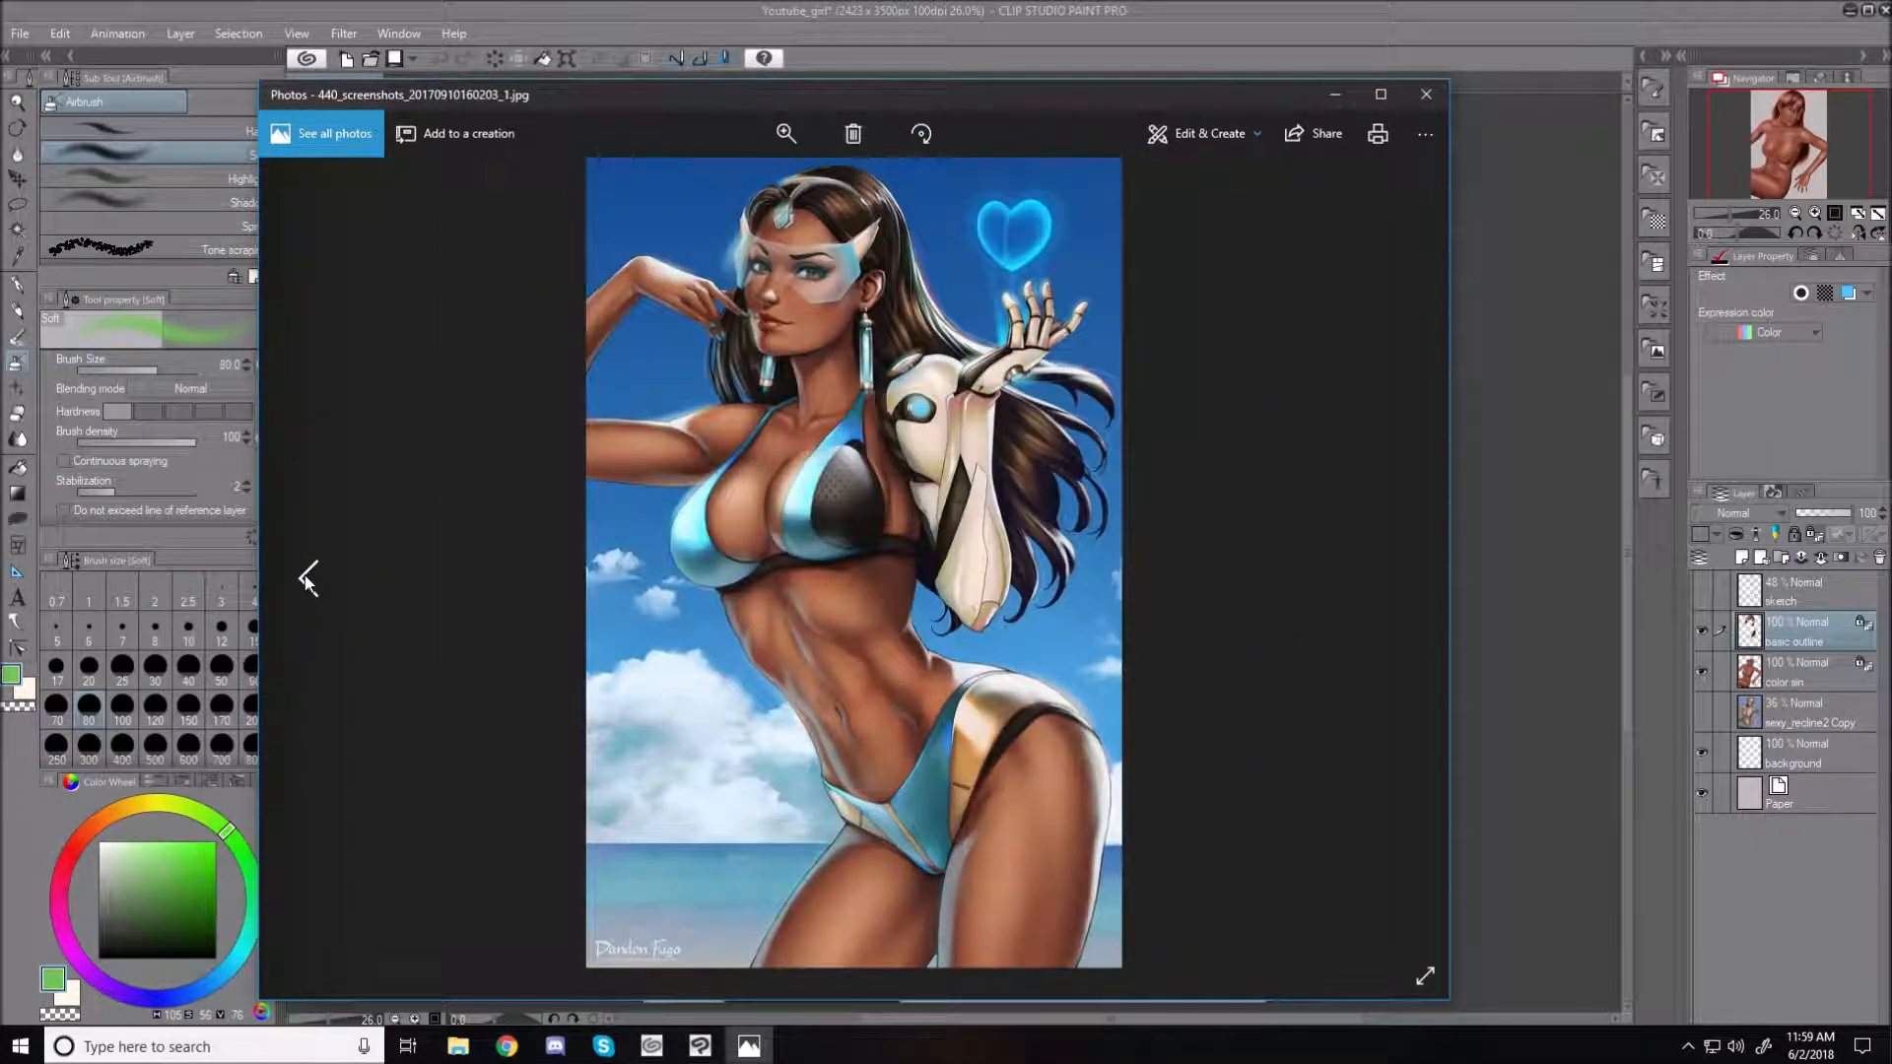
left_click(305, 579)
left_click(306, 580)
left_click(305, 579)
left_click(306, 579)
left_click(305, 579)
left_click(306, 580)
left_click(306, 579)
left_click(305, 580)
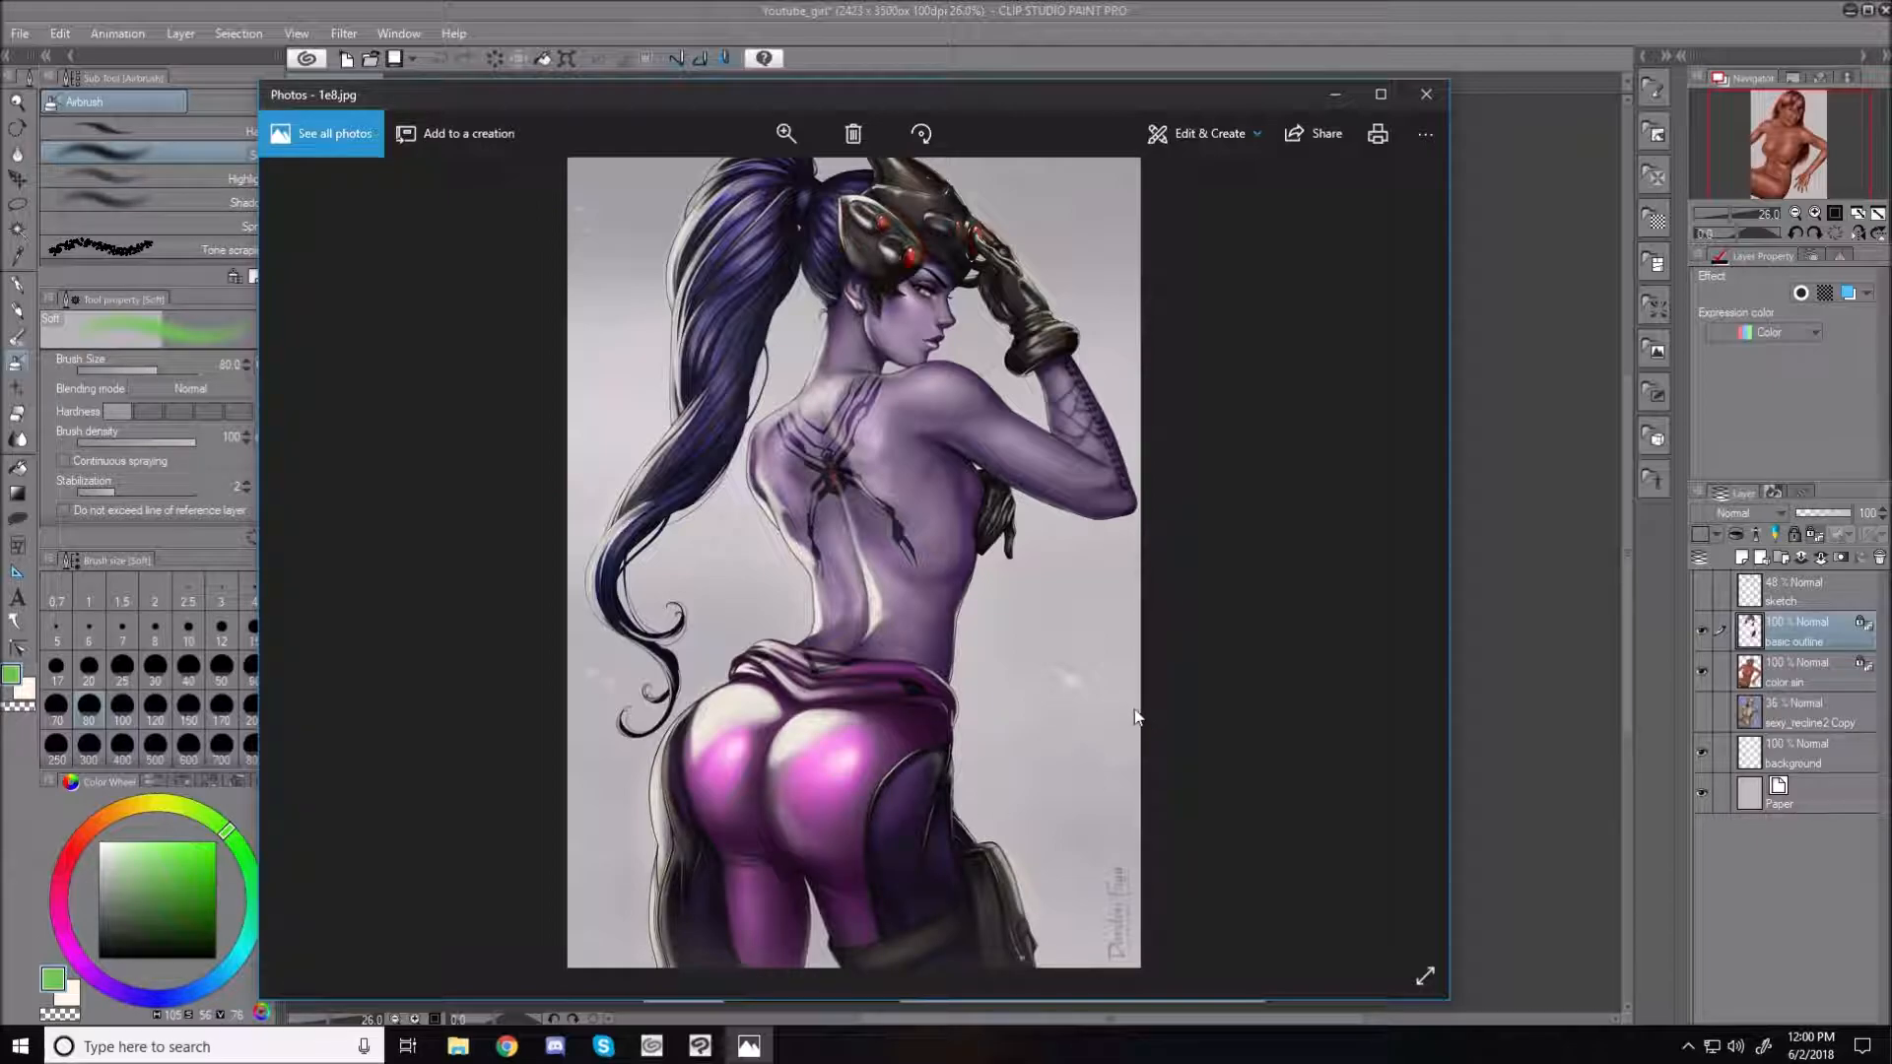
Zoom in on the purple-skinned character and examine the shading and highlights on the lower body and clothing
left_click(785, 131)
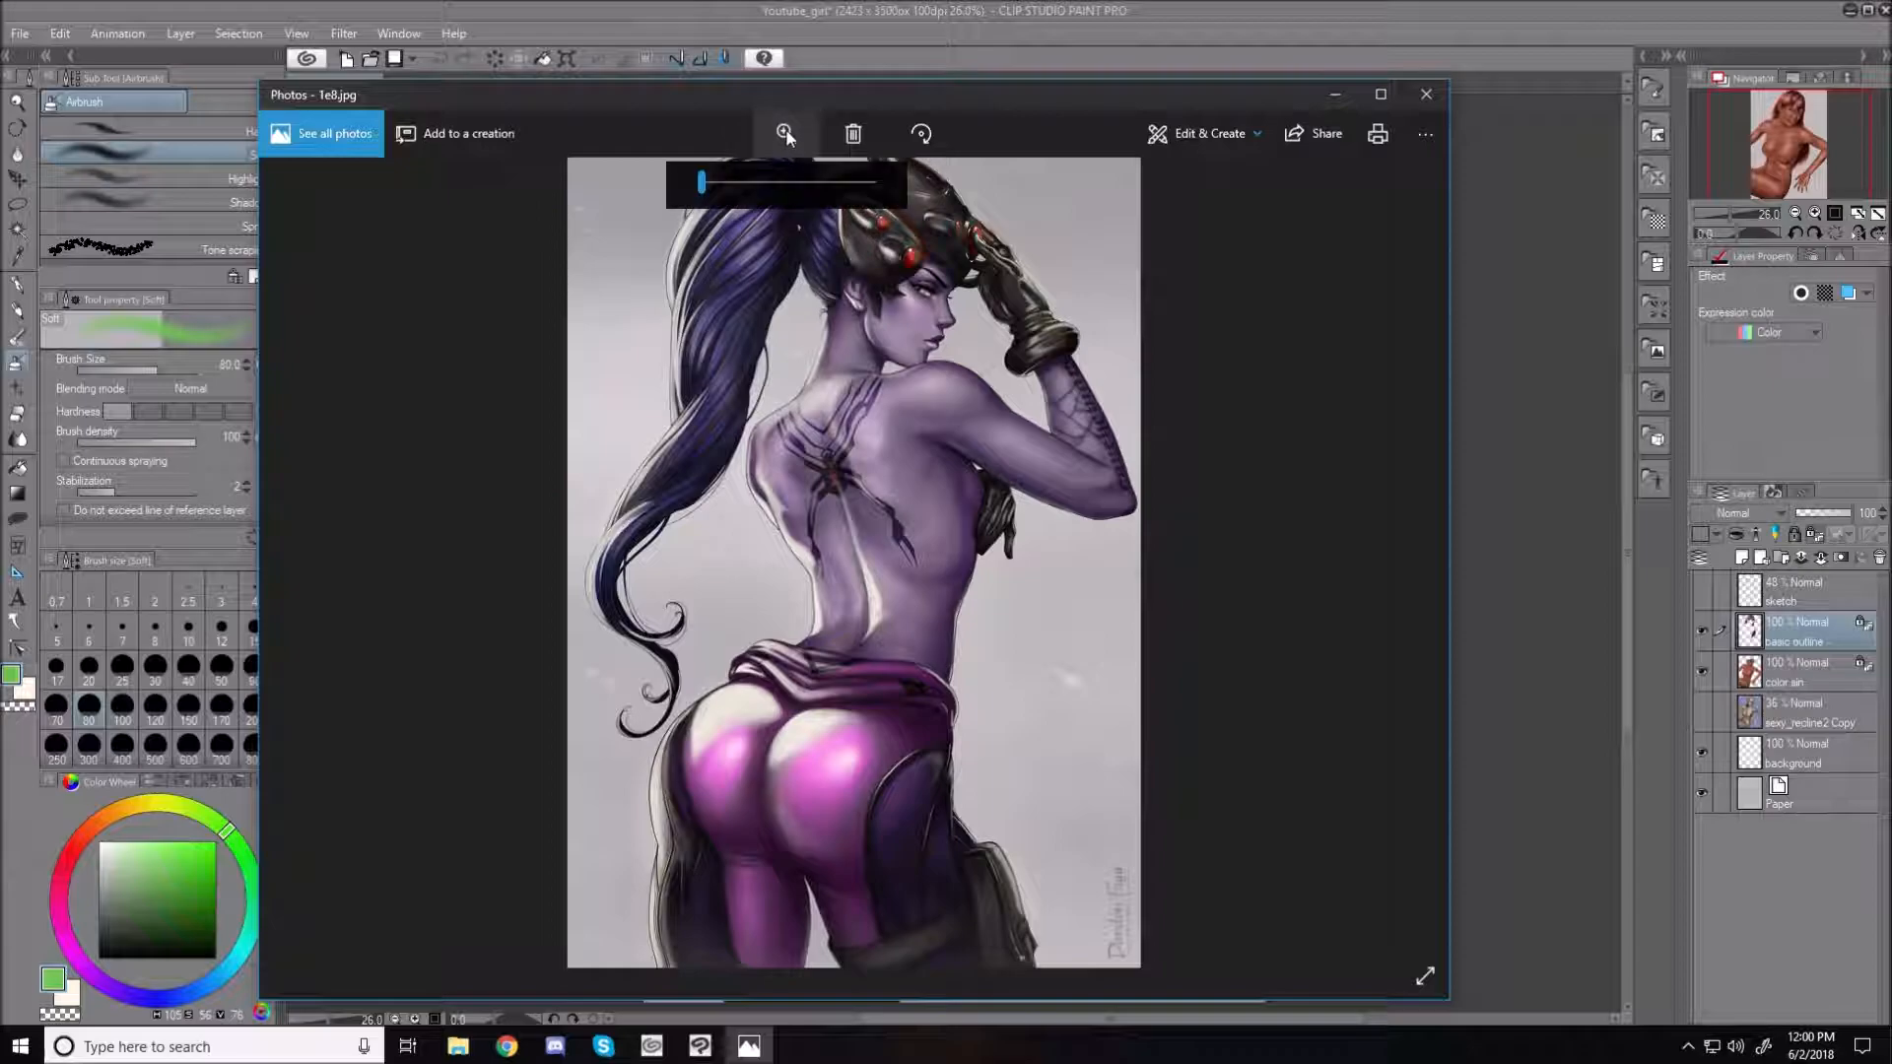
left_click_drag(701, 183, 757, 183)
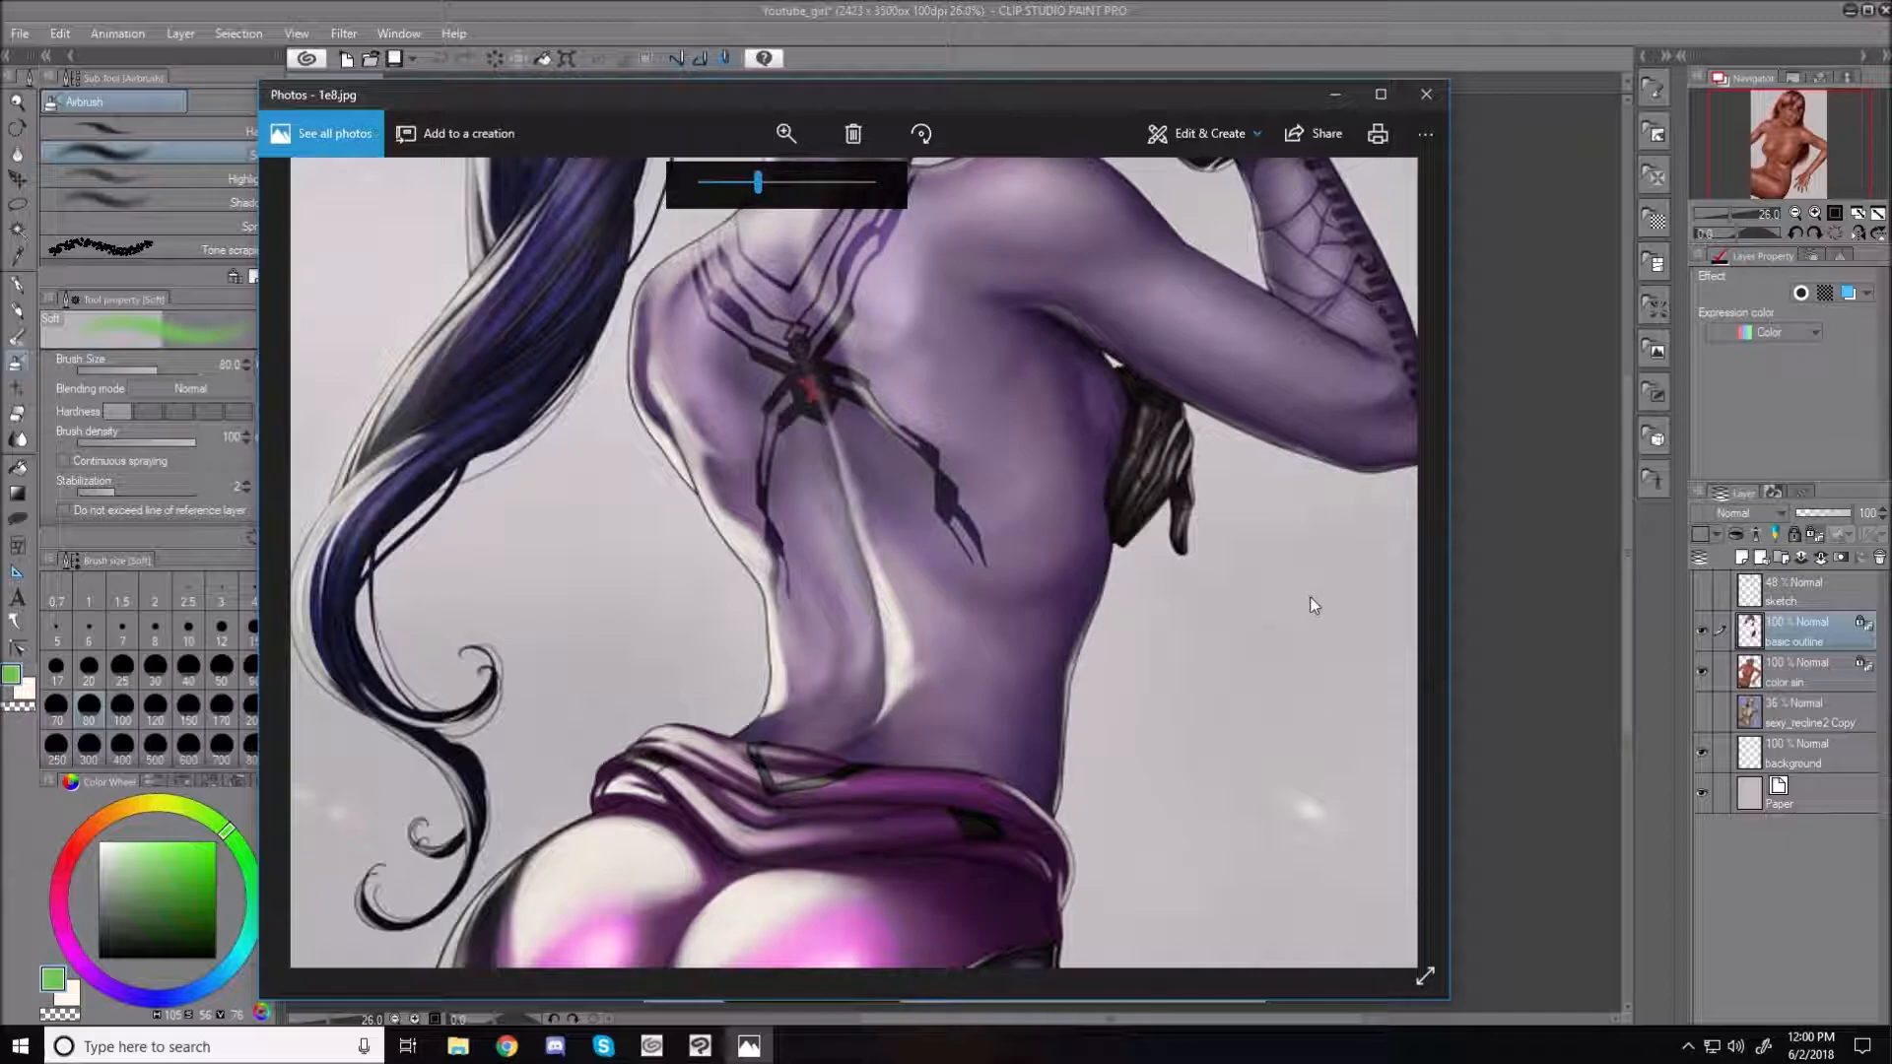
left_click_drag(1092, 638, 1107, 351)
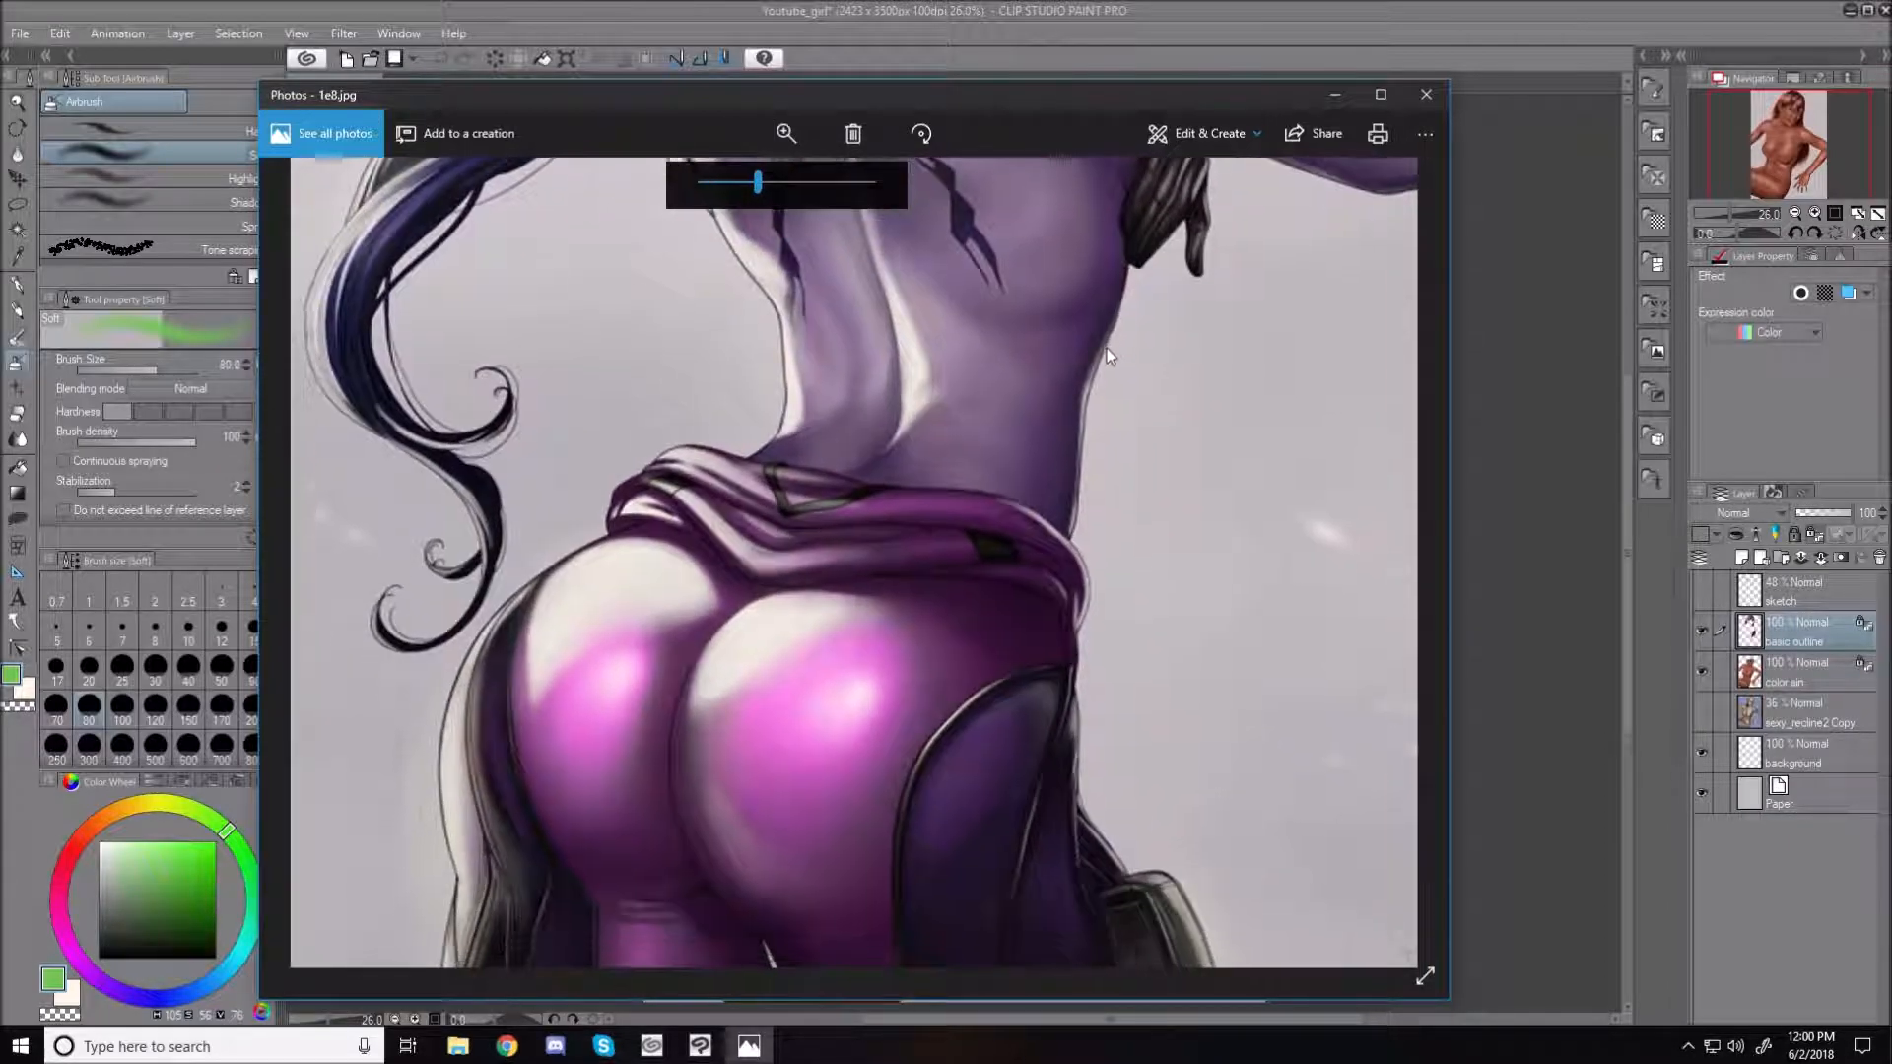
left_click_drag(1037, 676, 984, 495)
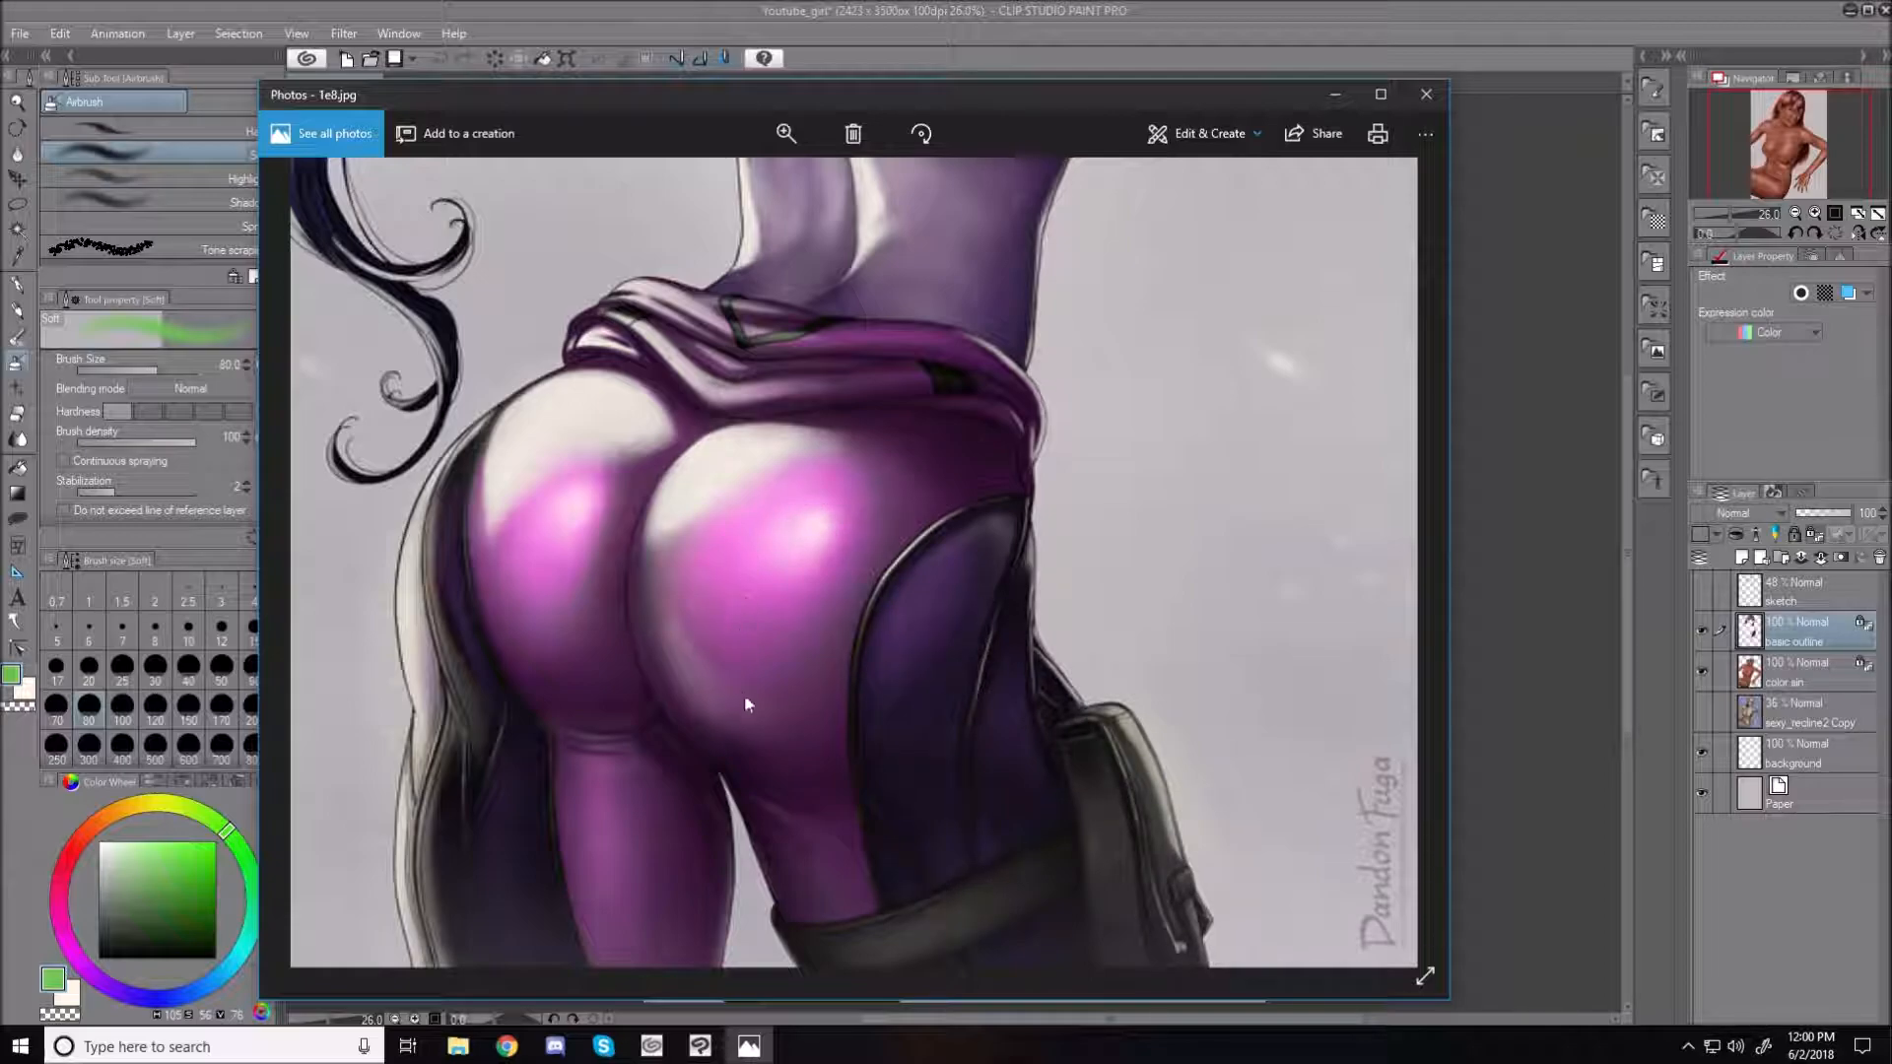
left_click_drag(1063, 834, 1052, 613)
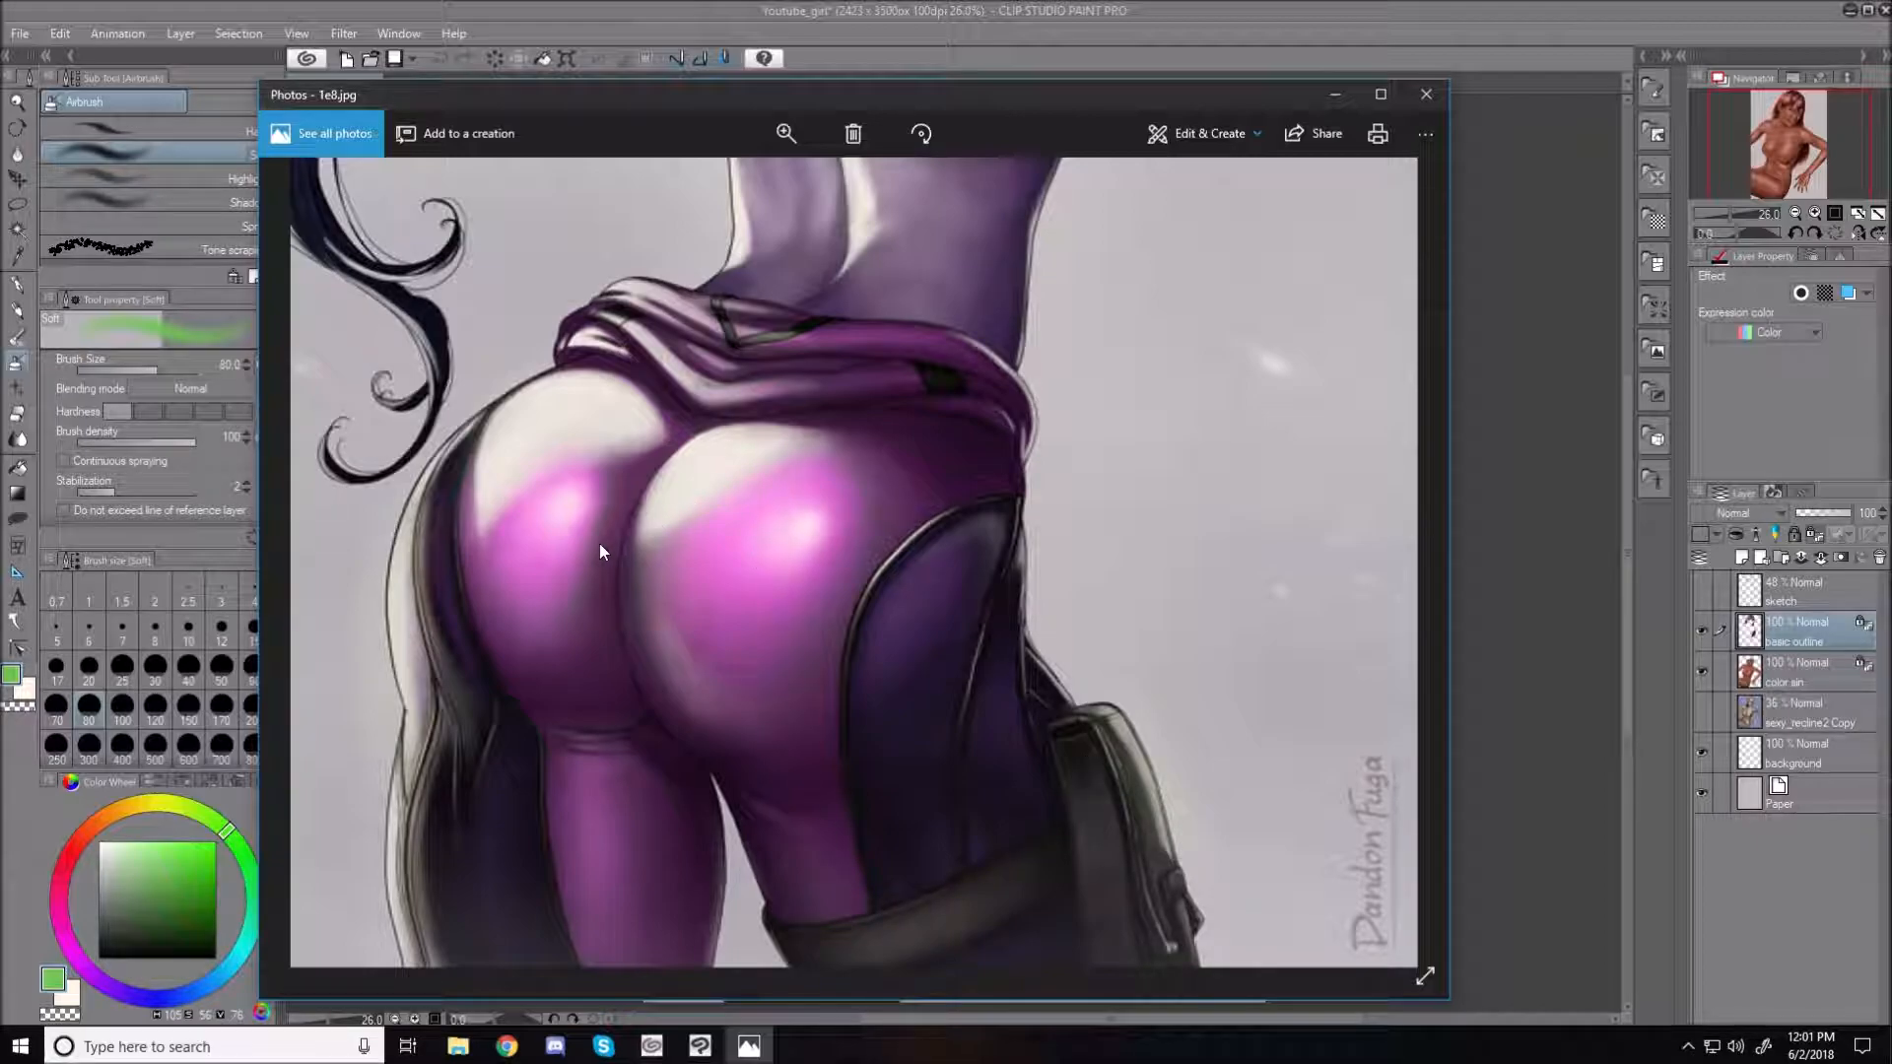
Examine the rim light and shading on the purple-skinned character's back, hair and helmet, ending with the whole picture in view
left_click_drag(1122, 352, 1166, 799)
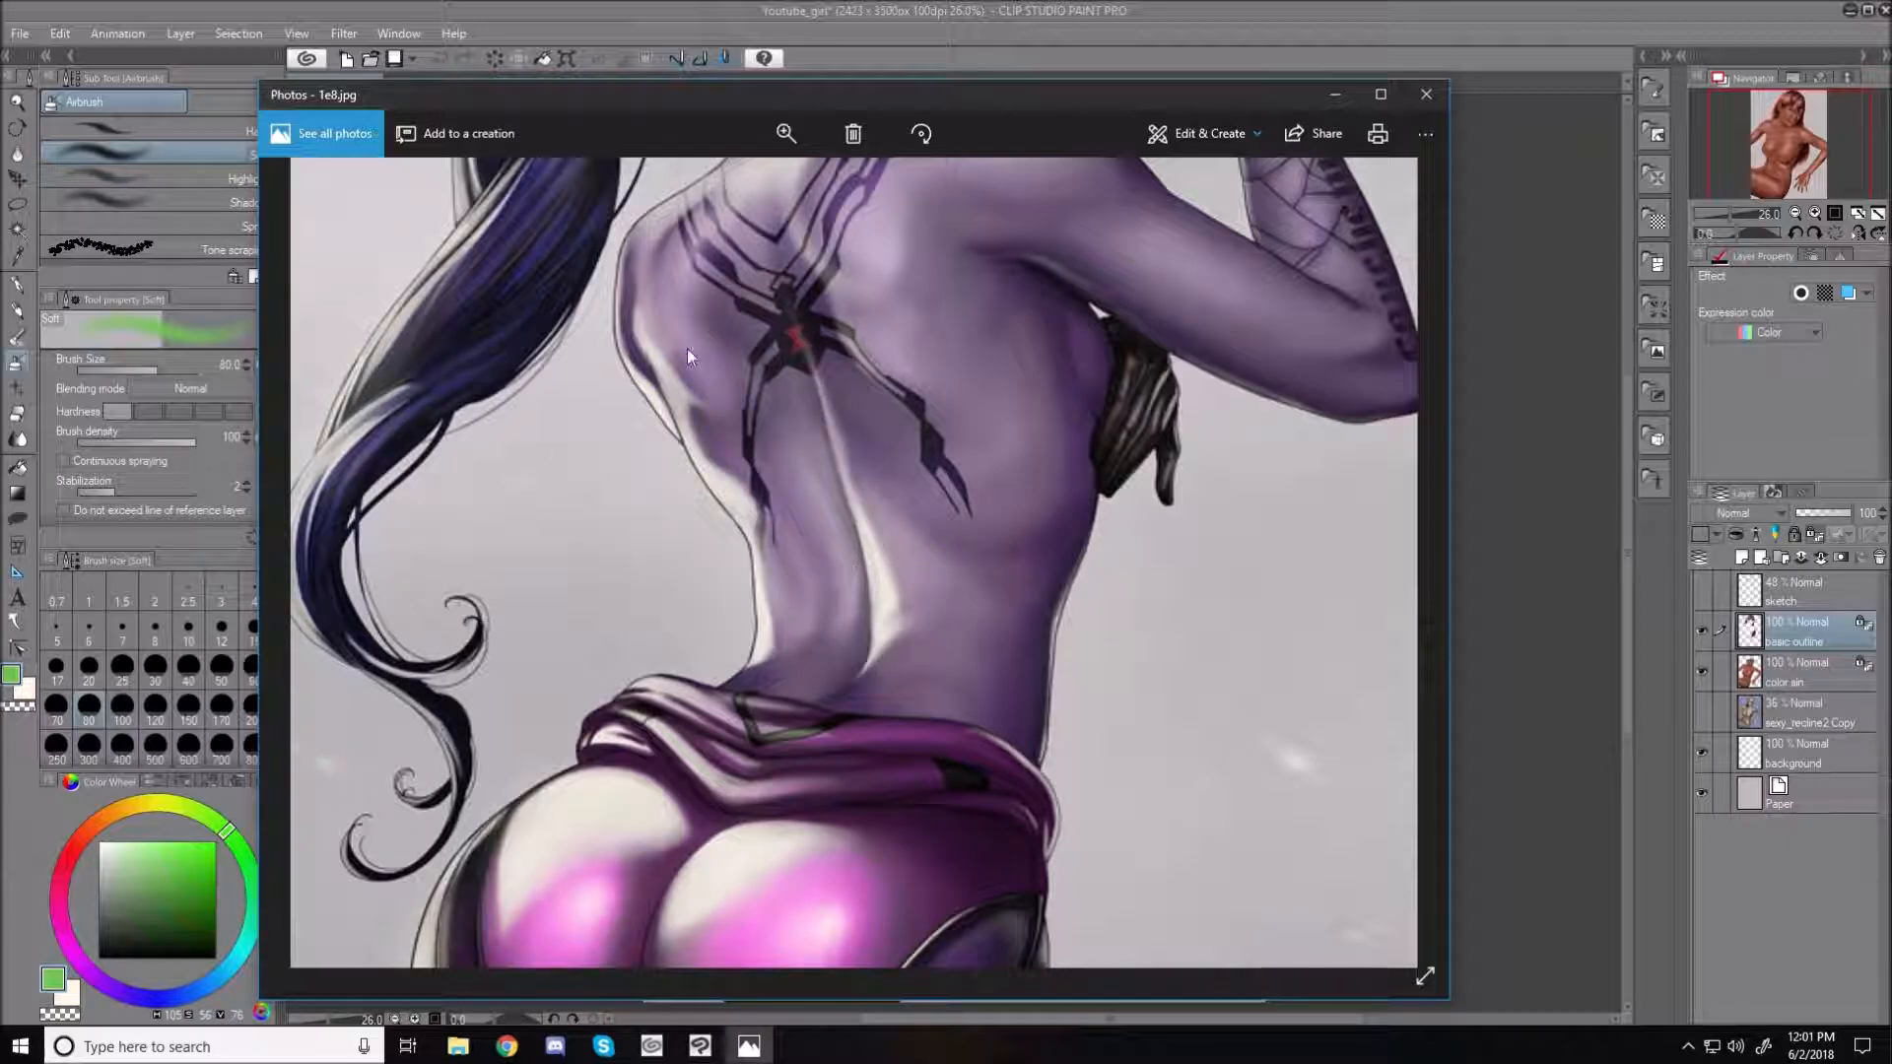
scroll(1079, 280, "up", 5)
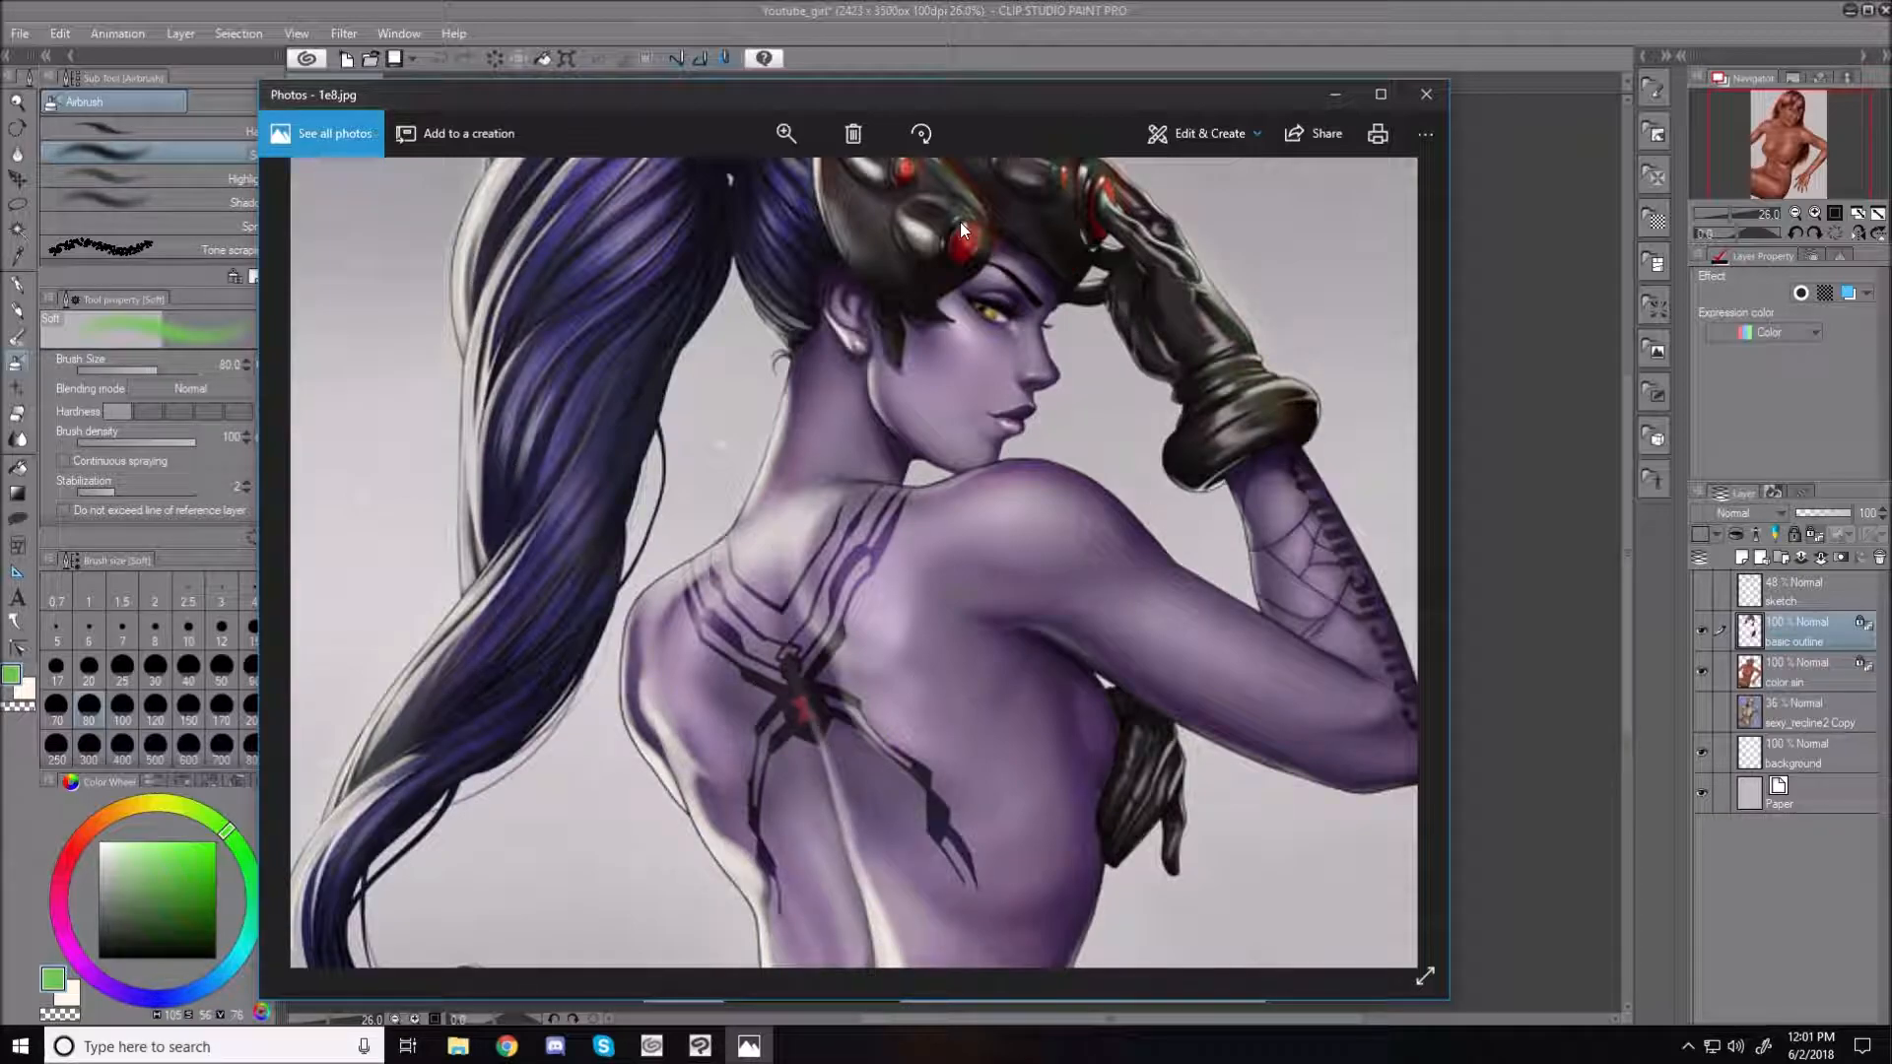
left_click_drag(891, 248, 877, 477)
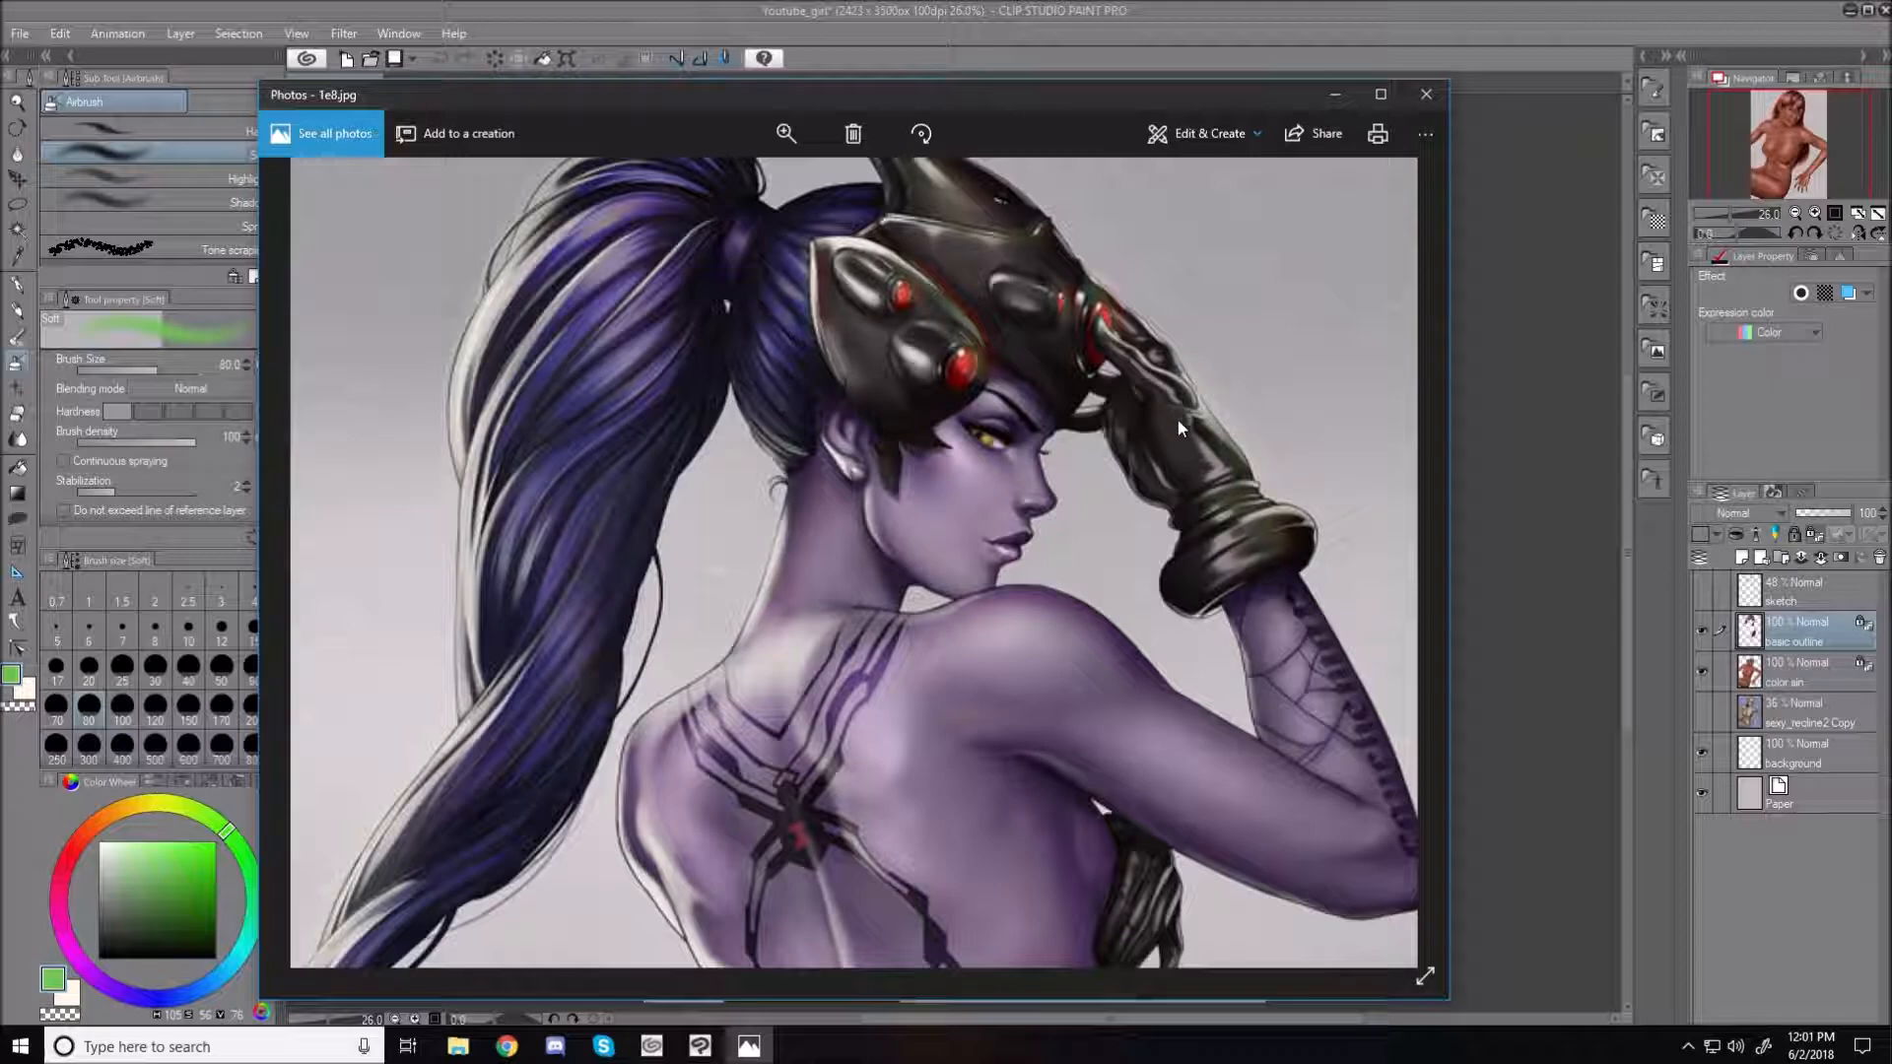
left_click_drag(956, 801, 943, 311)
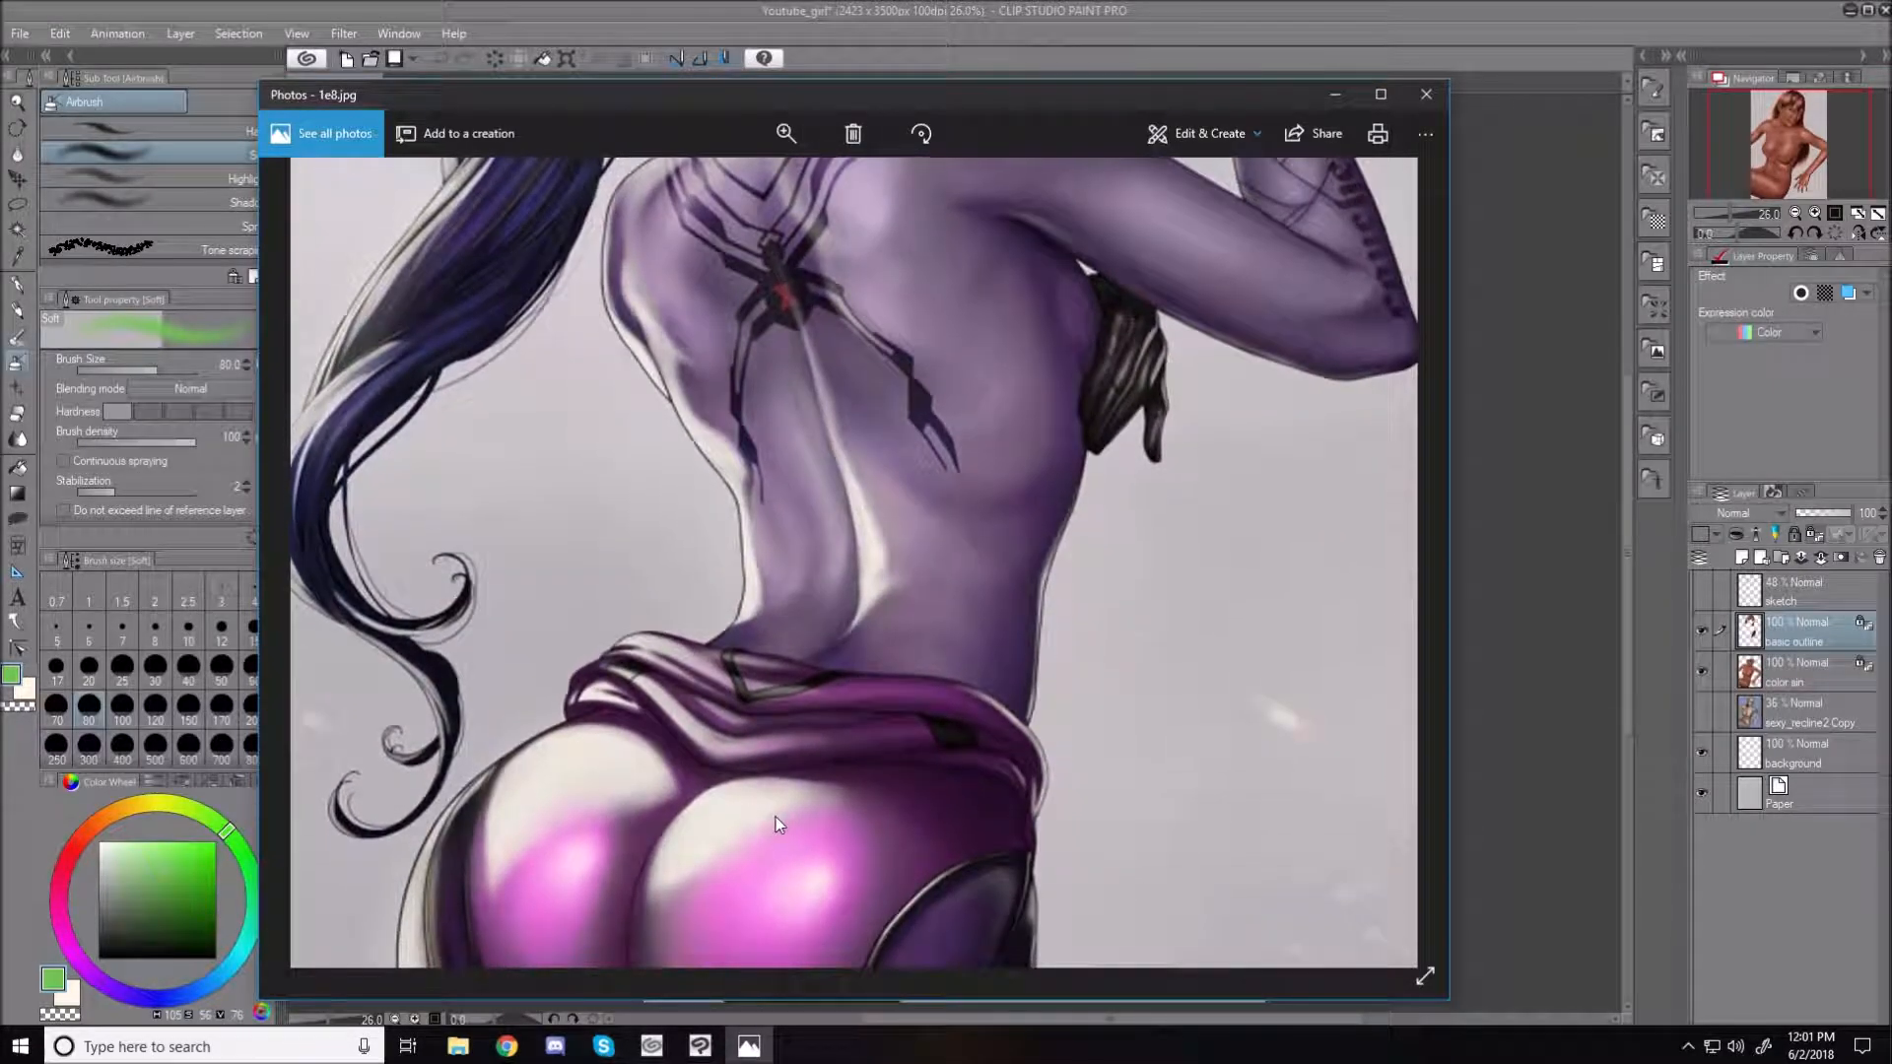
left_click_drag(773, 821, 824, 522)
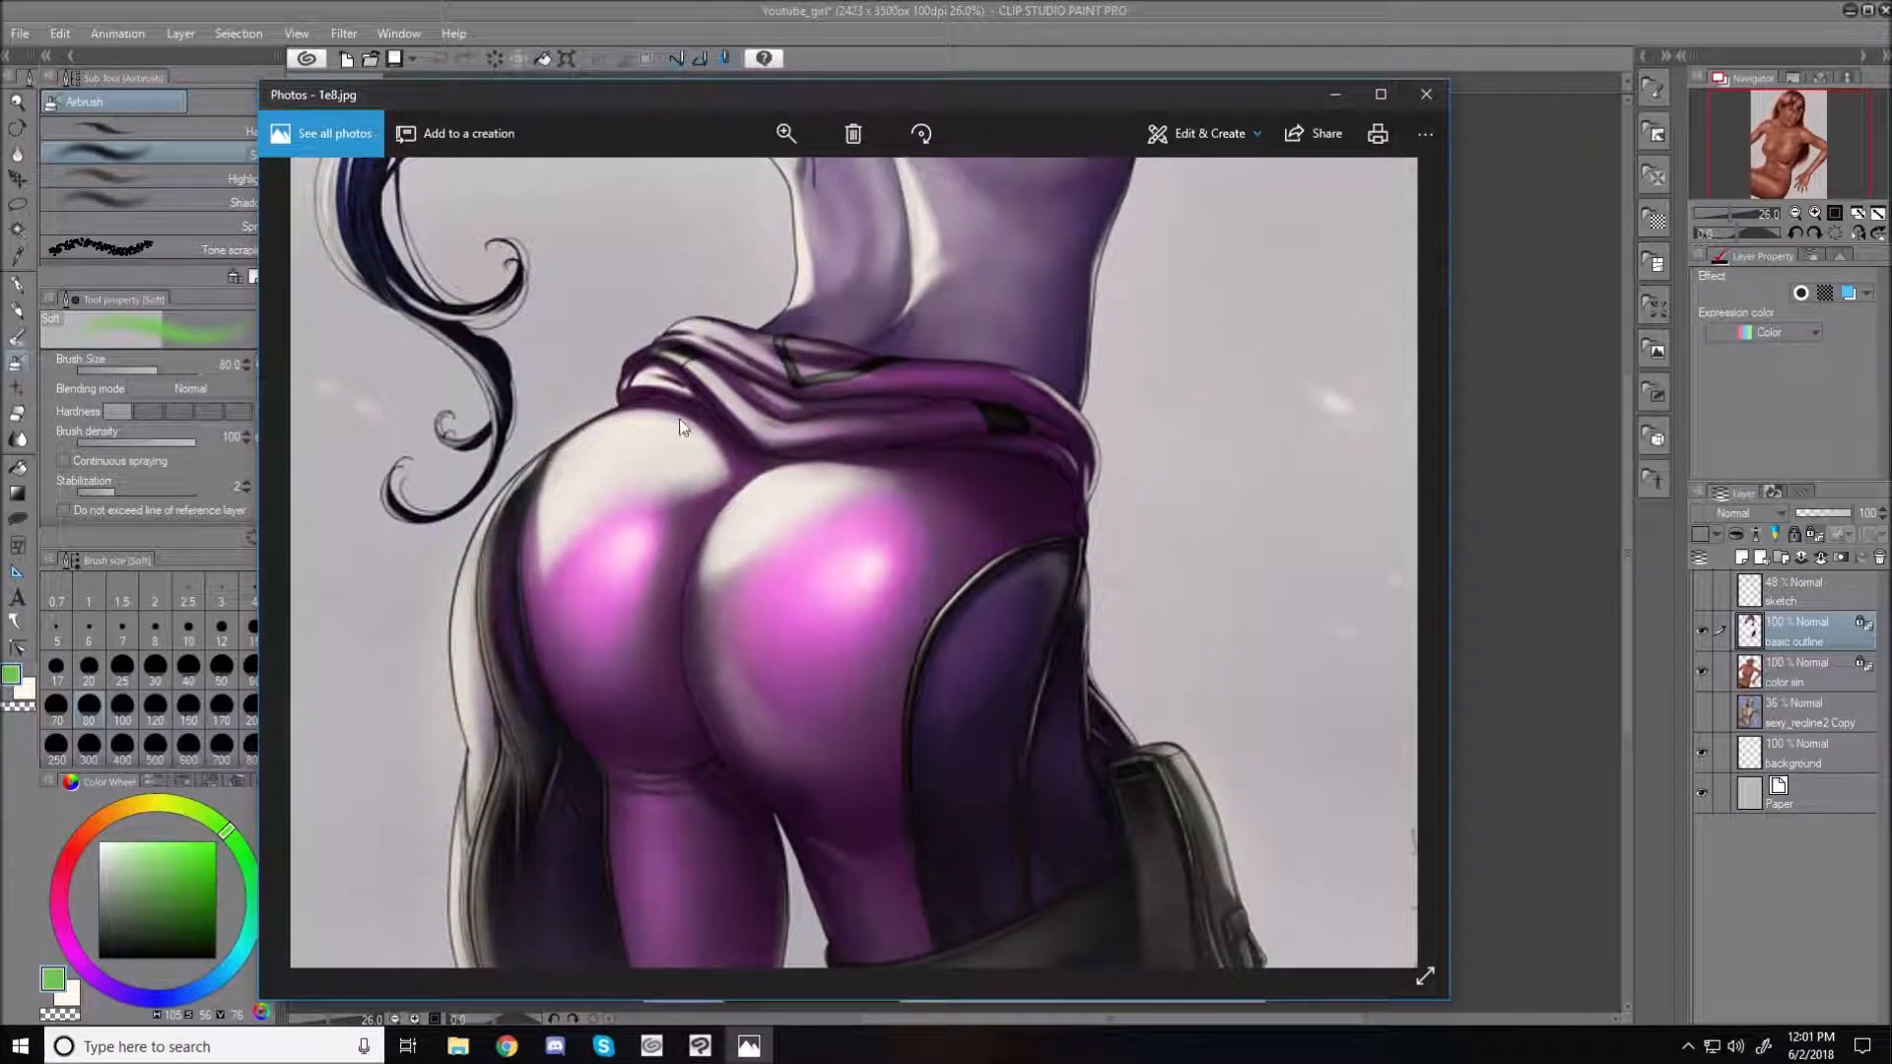
left_click_drag(883, 302, 850, 453)
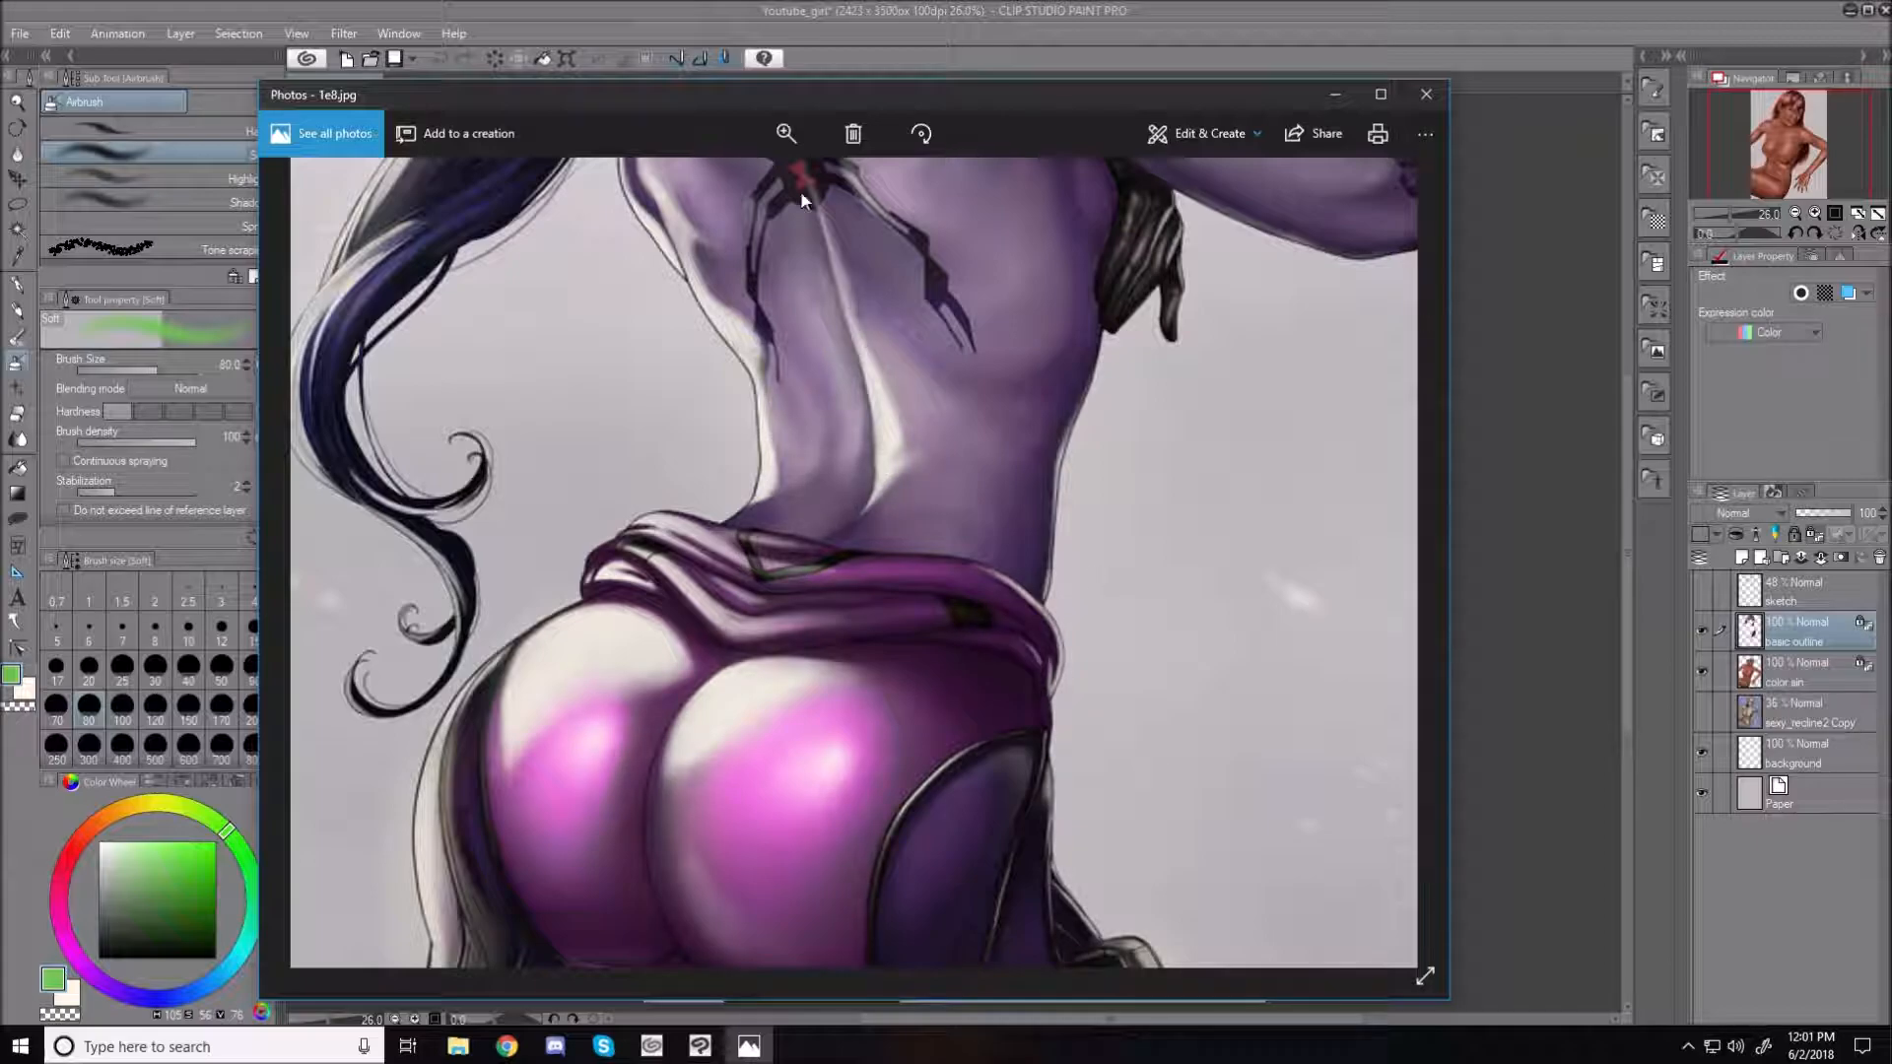
left_click(787, 132)
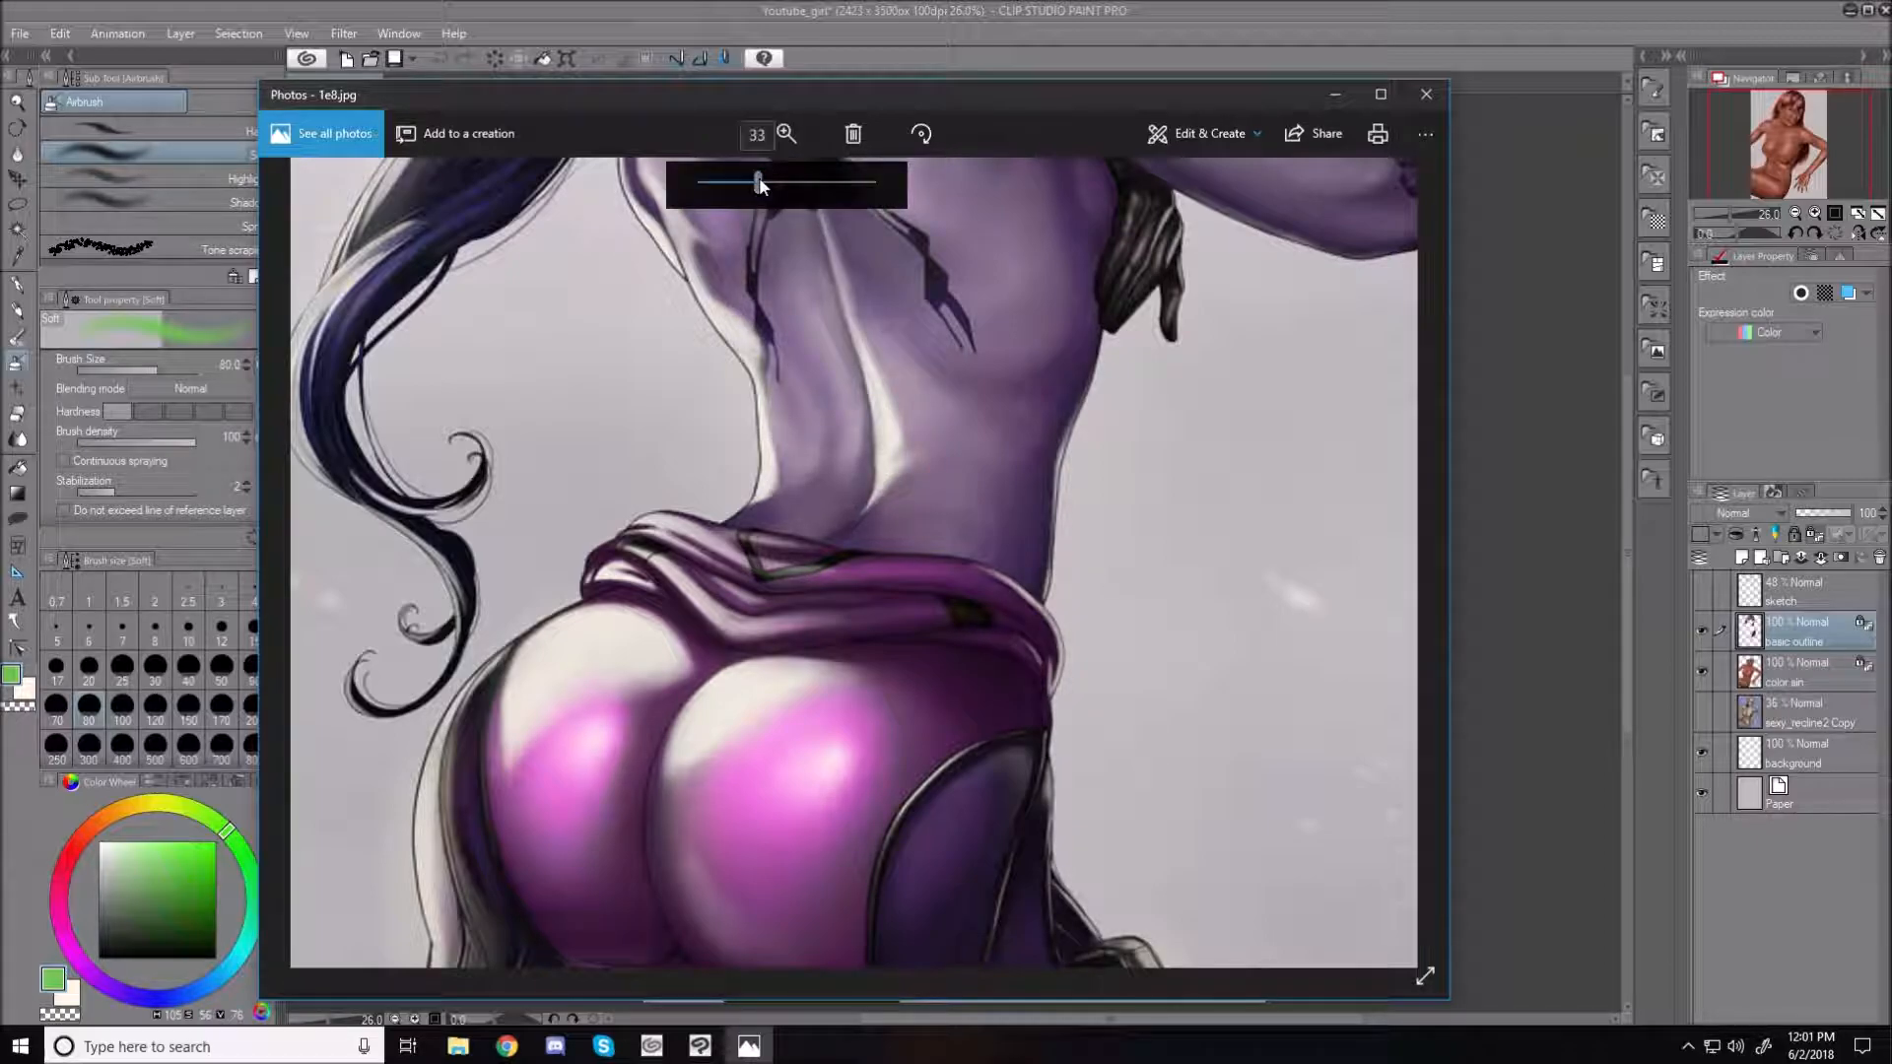
left_click_drag(753, 178, 707, 183)
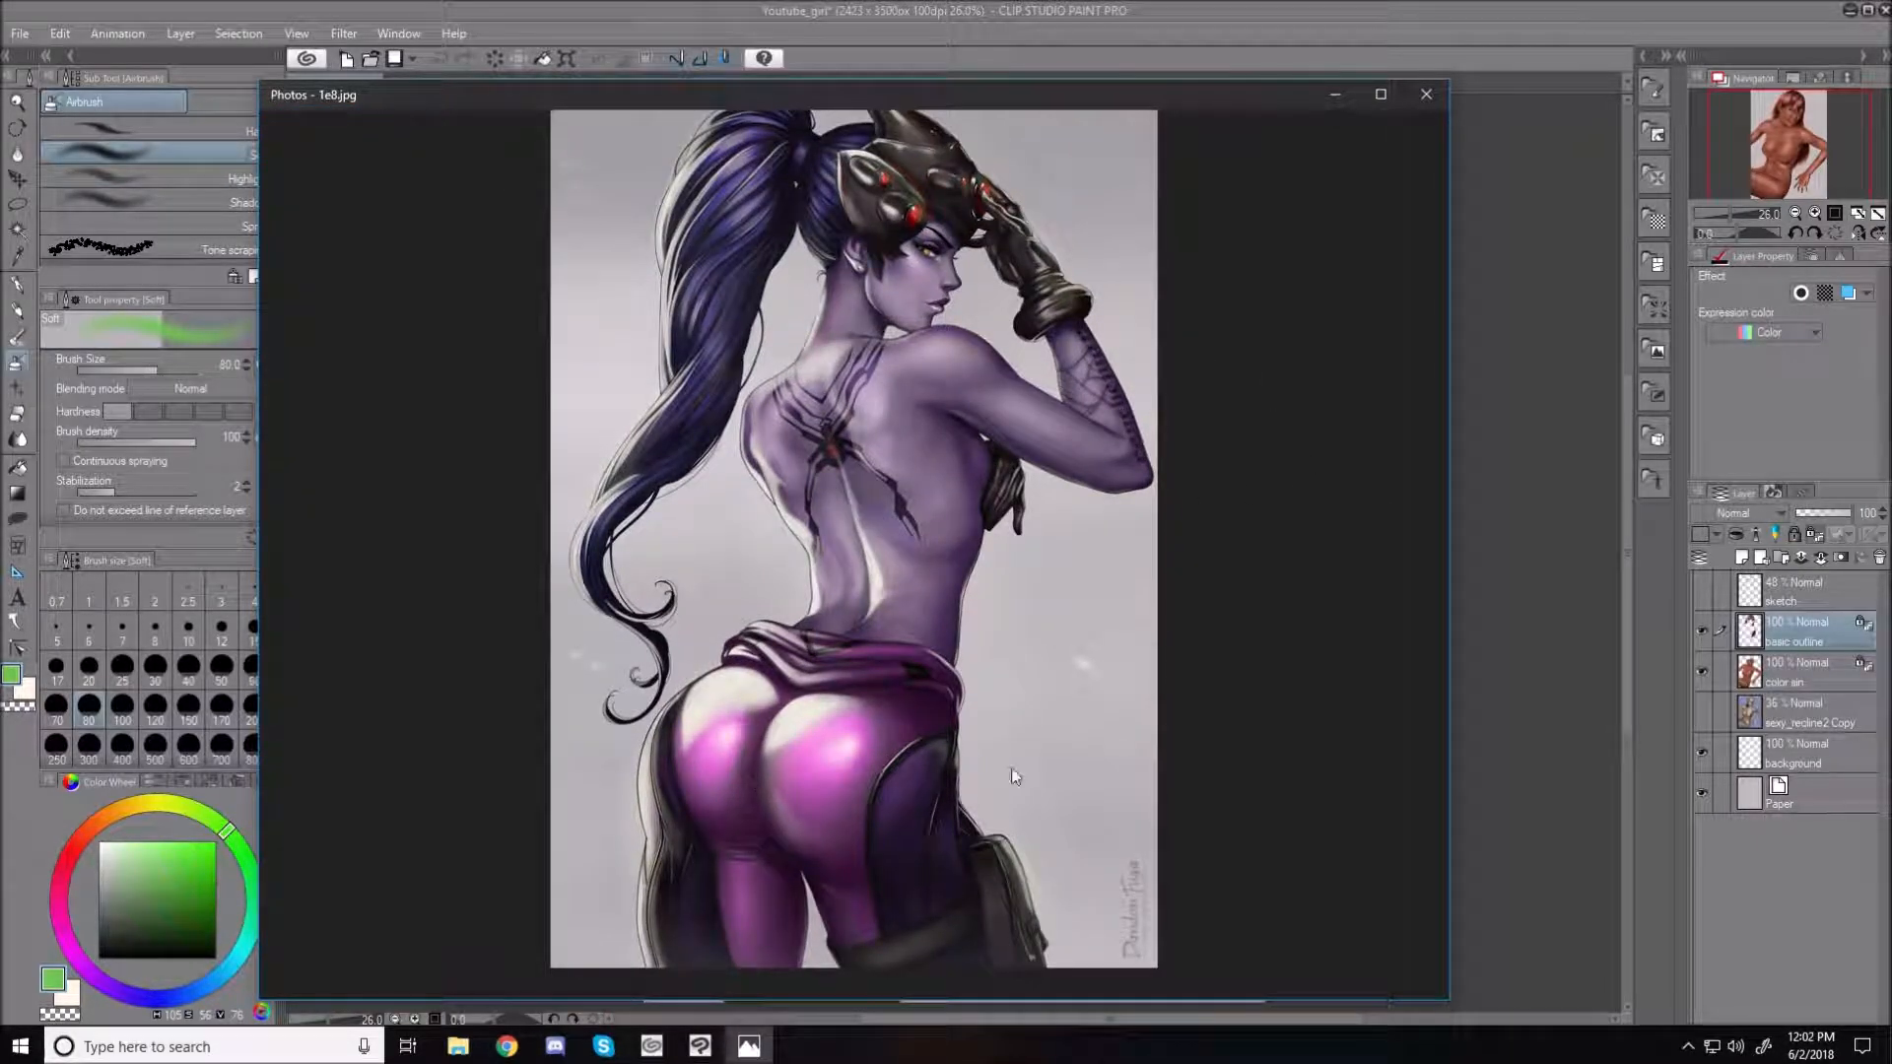
Advance to the reference of the woman in red trousers, zoom in and examine the shading on her face, arms and torso
left_click(1398, 561)
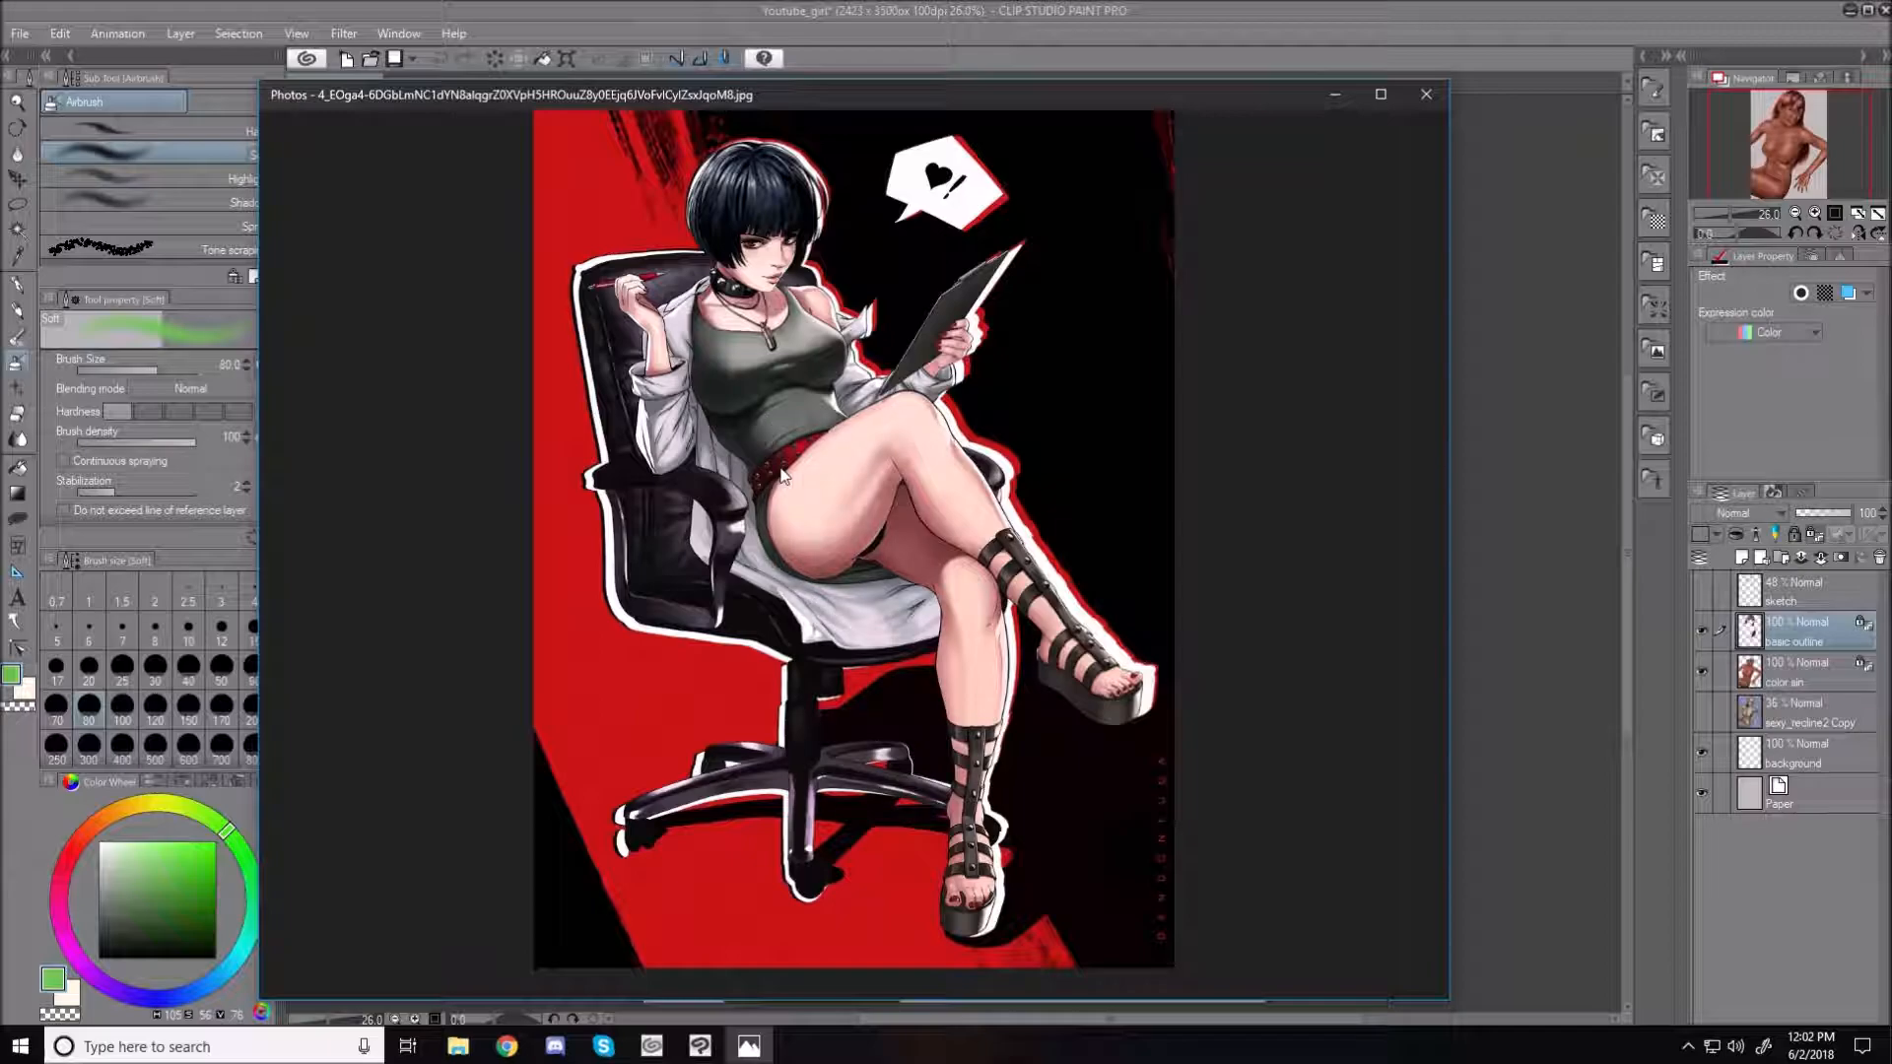
left_click(1404, 560)
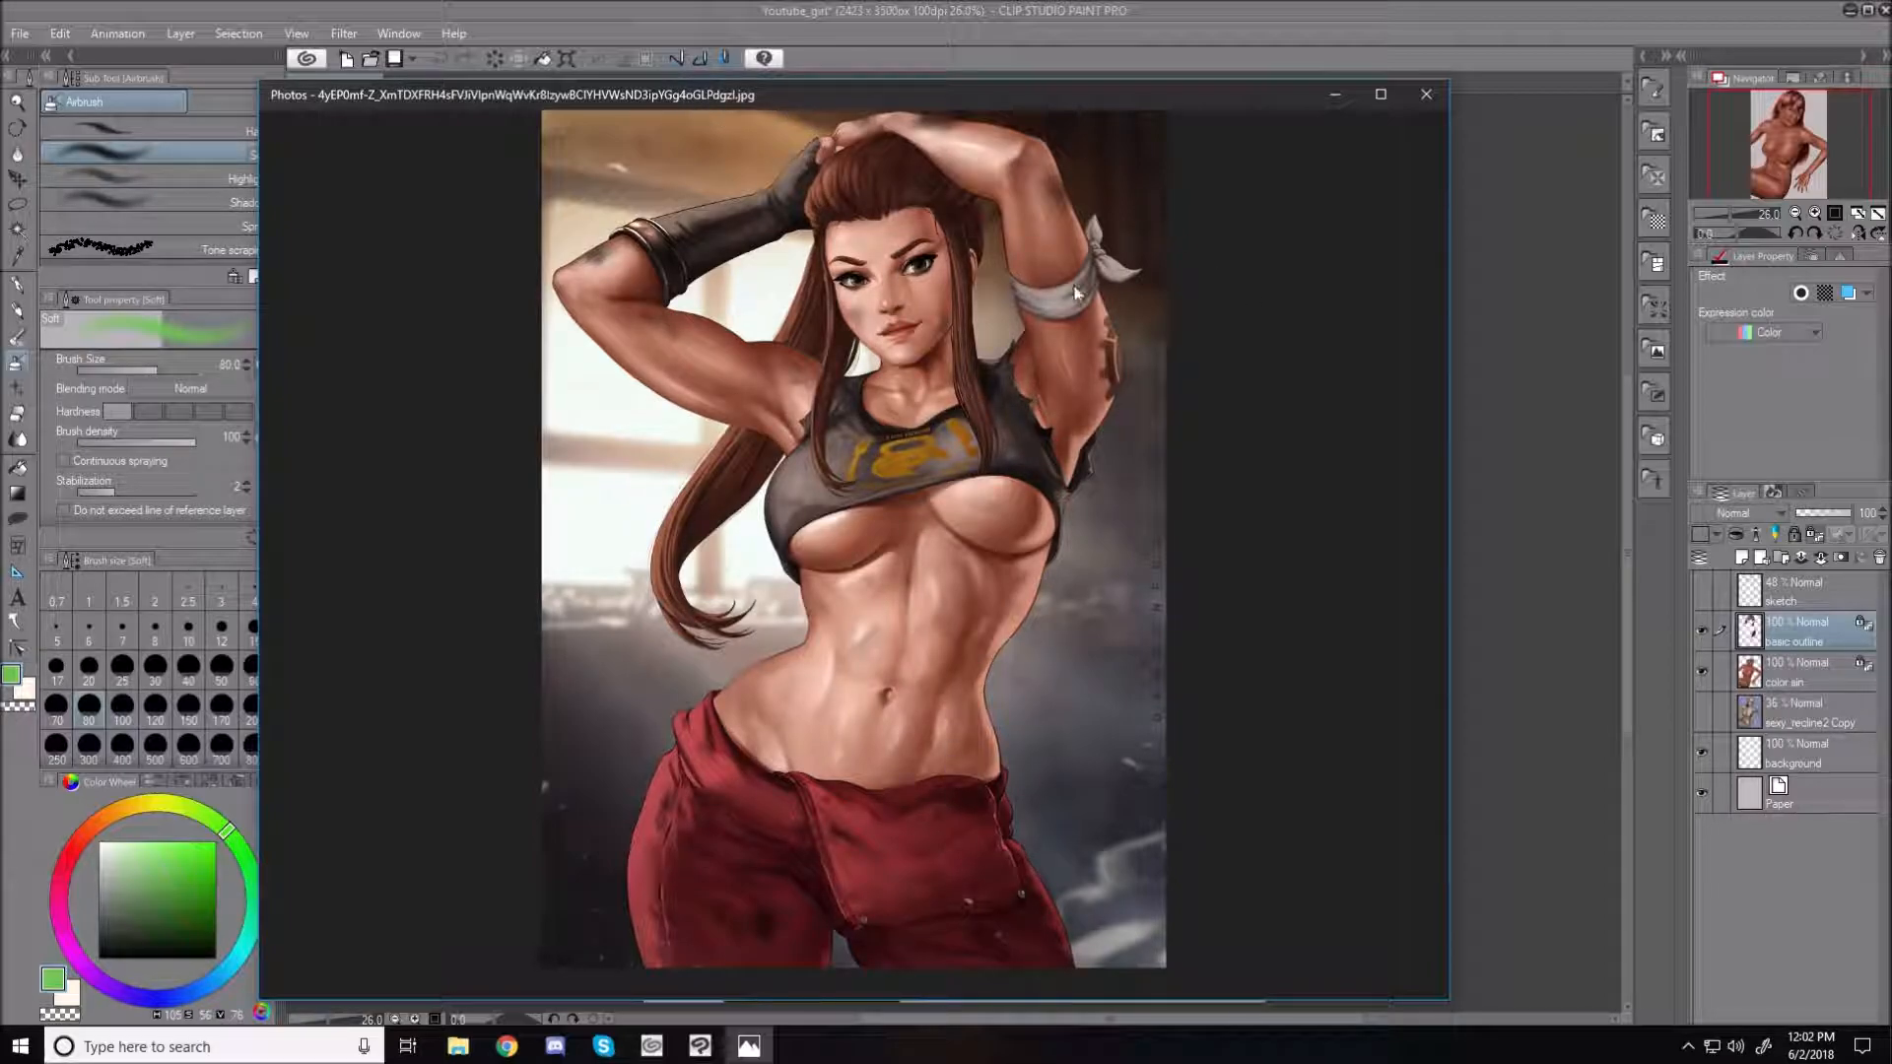
left_click(788, 132)
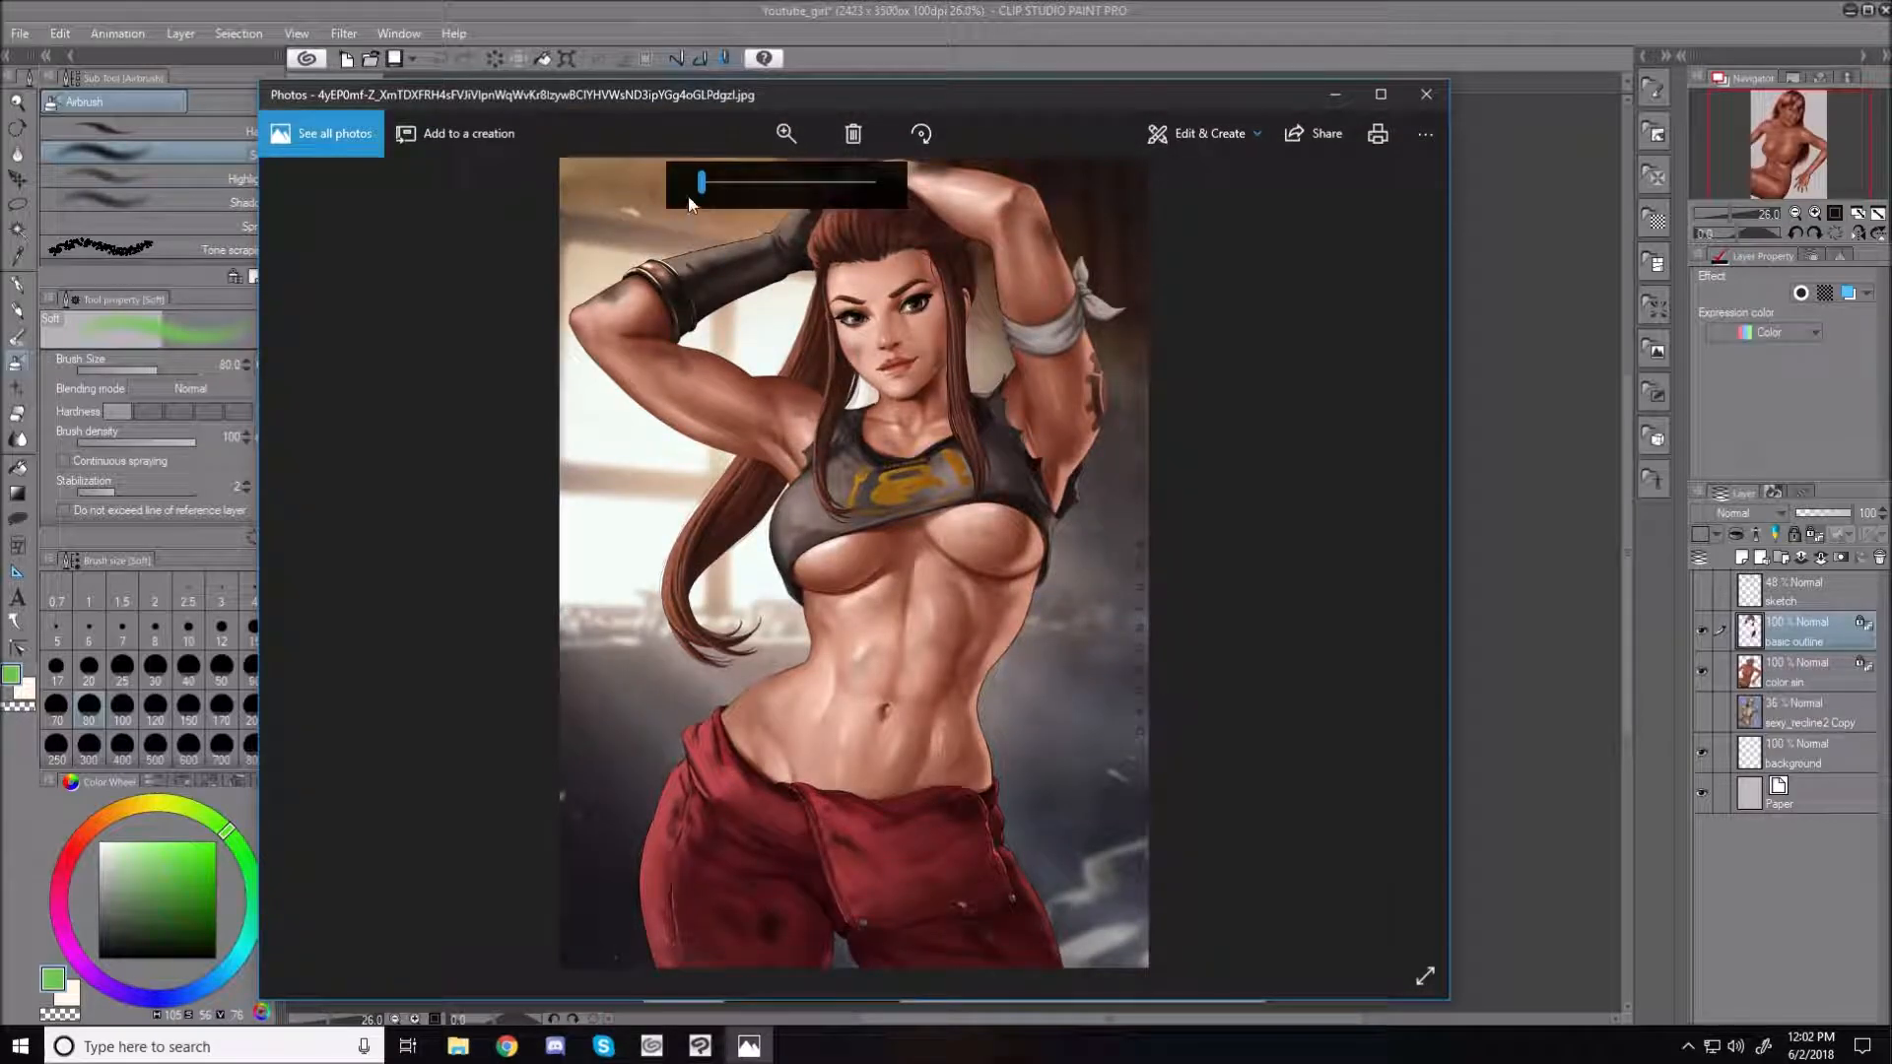
left_click_drag(703, 184, 743, 183)
left_click_drag(1045, 375, 1005, 751)
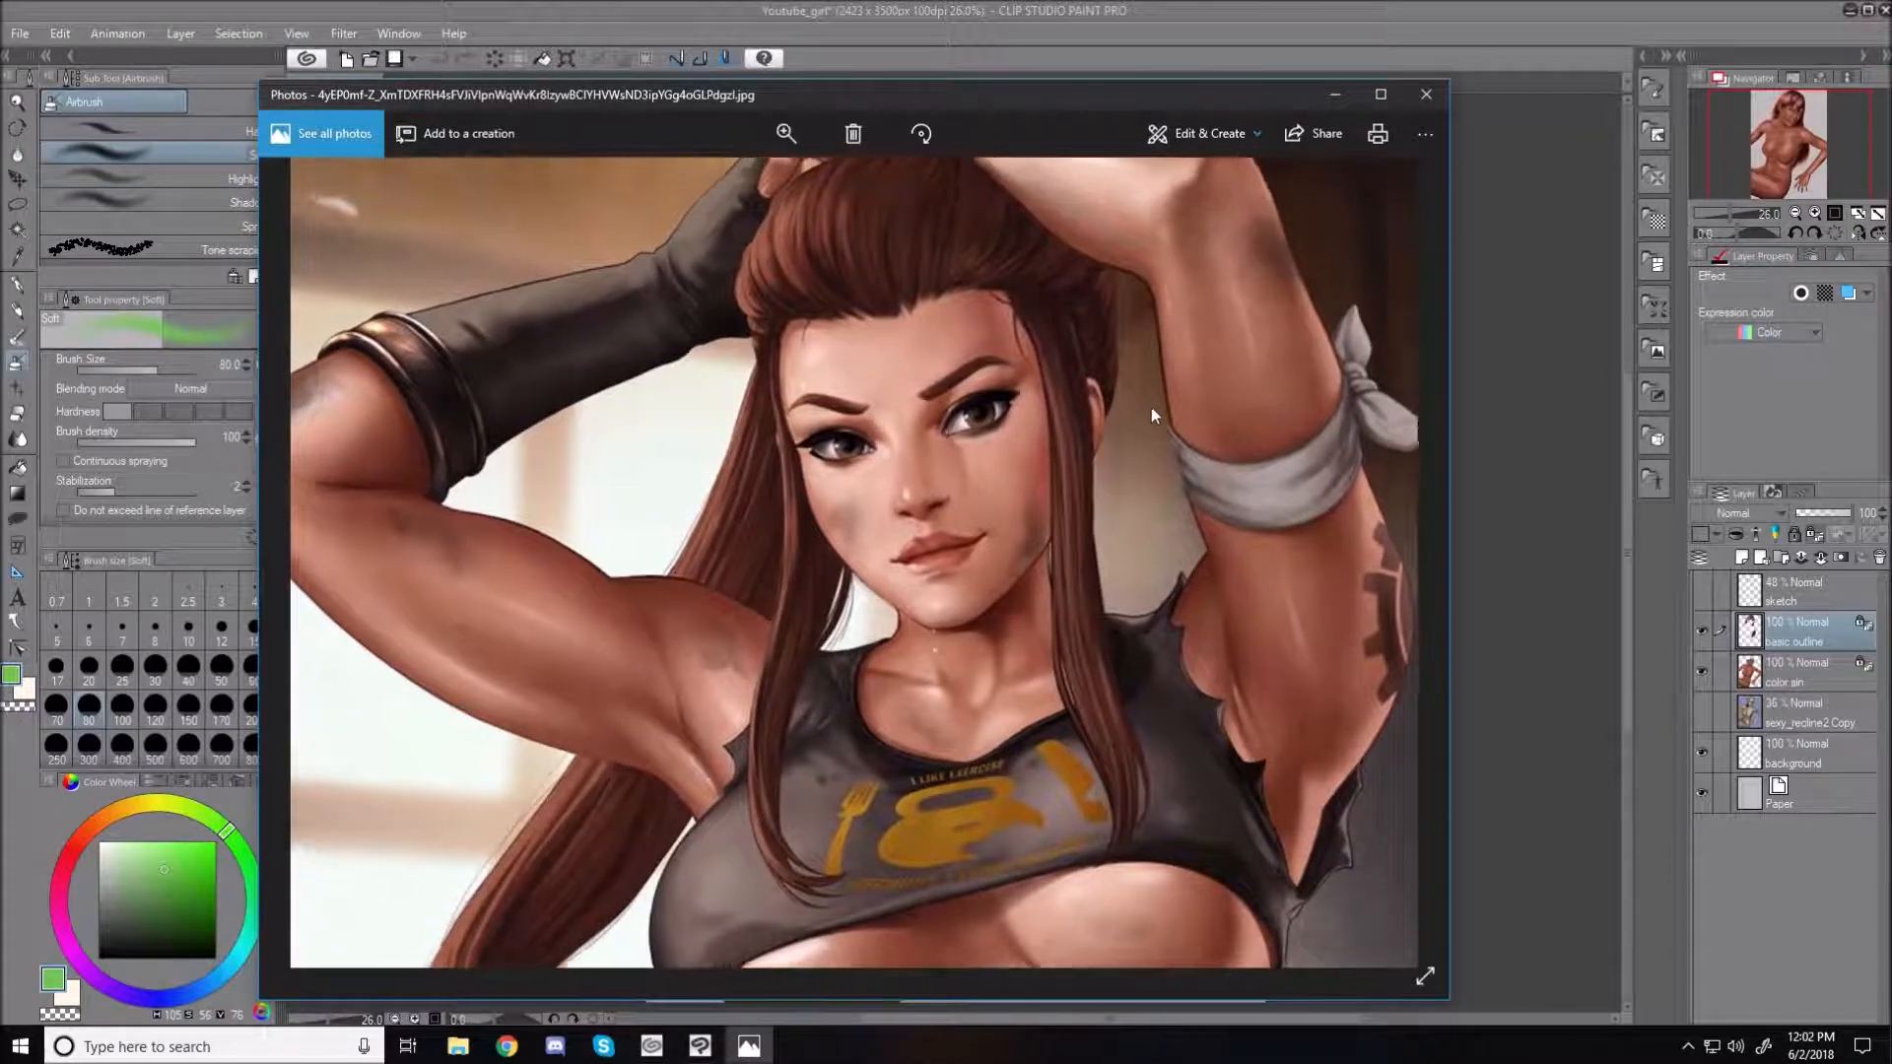
left_click_drag(1151, 406, 1202, 517)
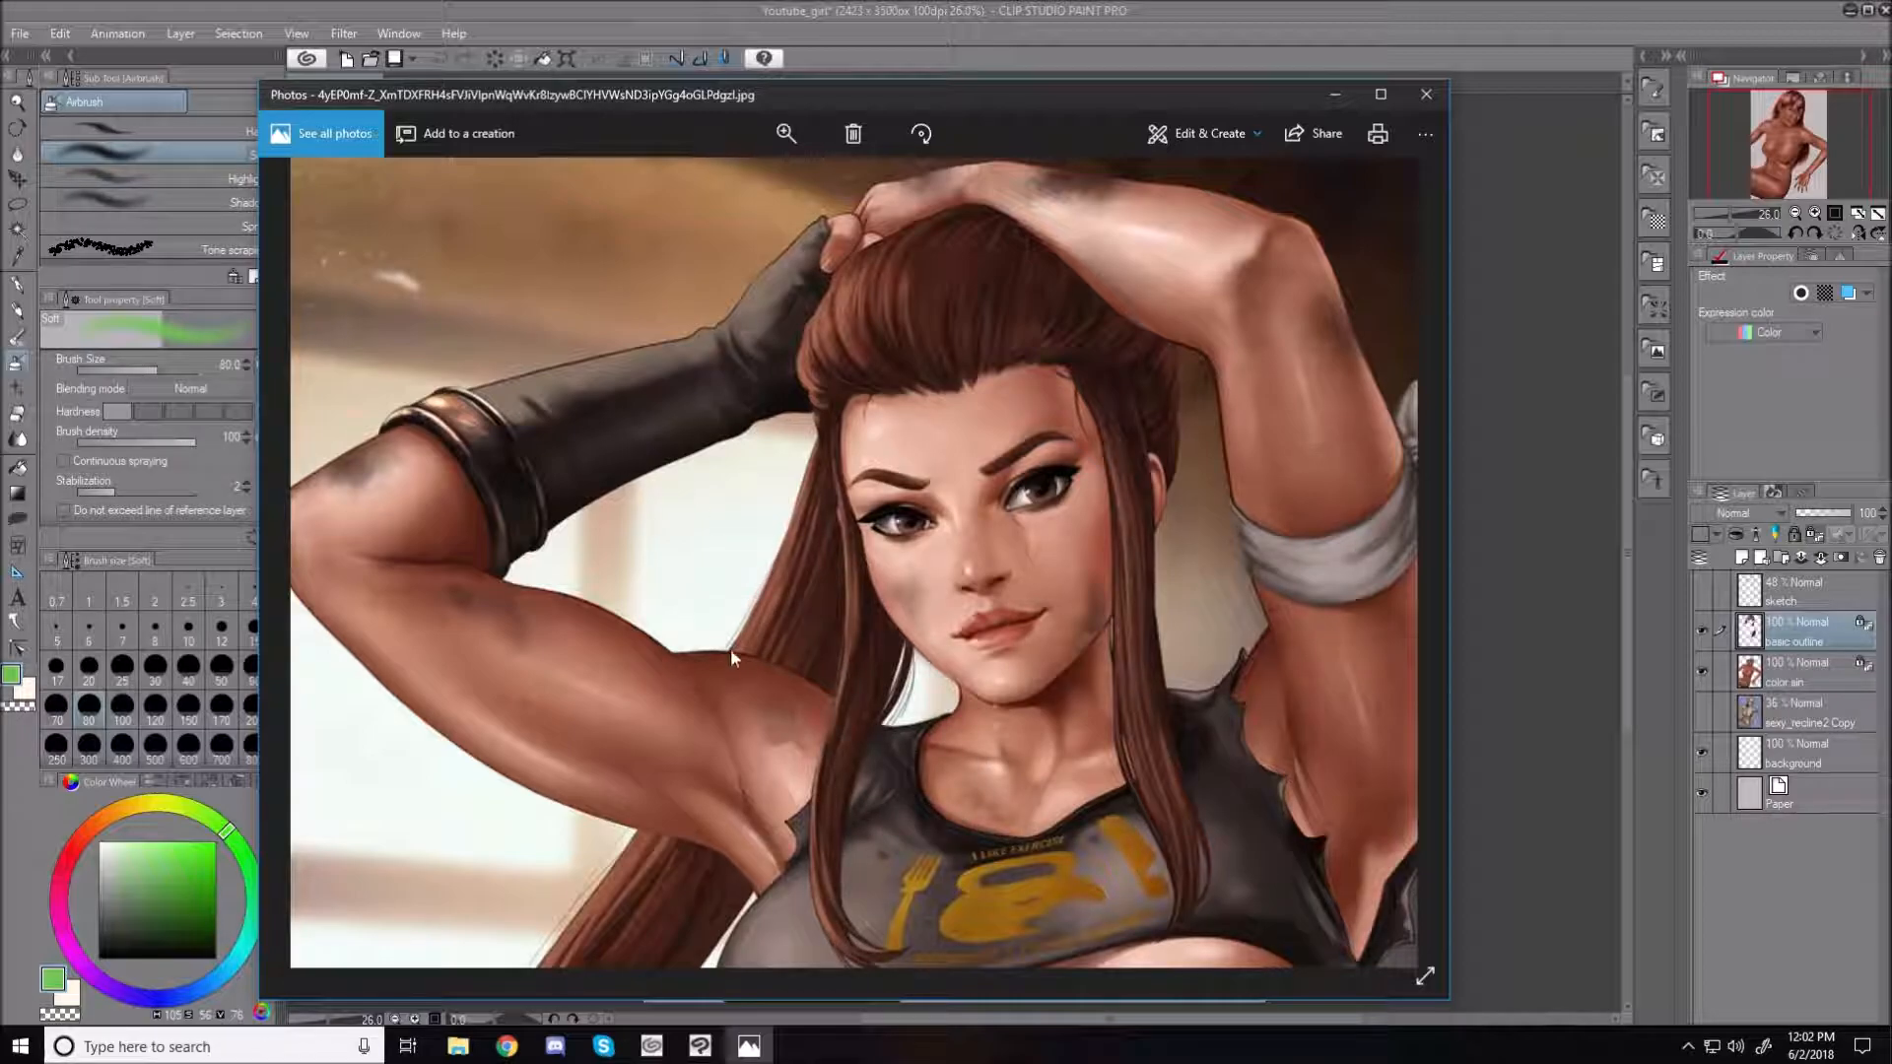
left_click_drag(630, 624, 613, 455)
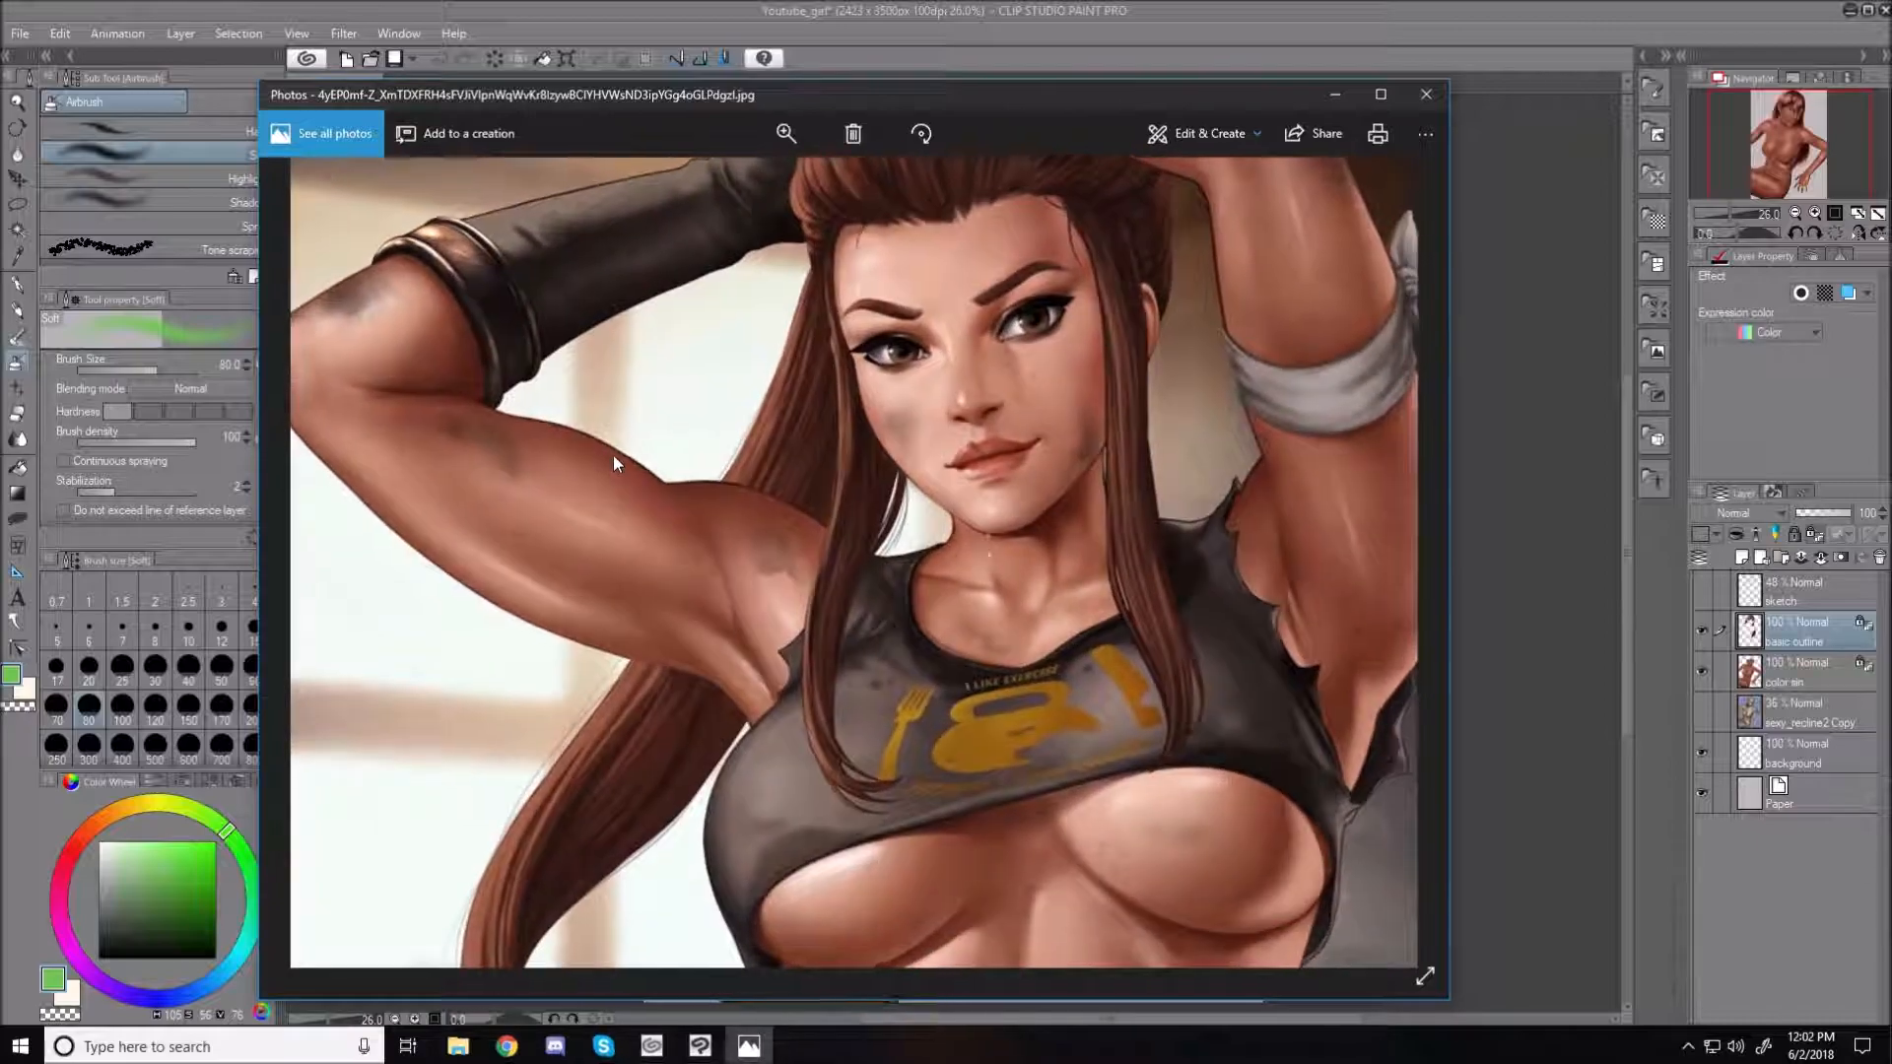
left_click_drag(846, 686, 785, 248)
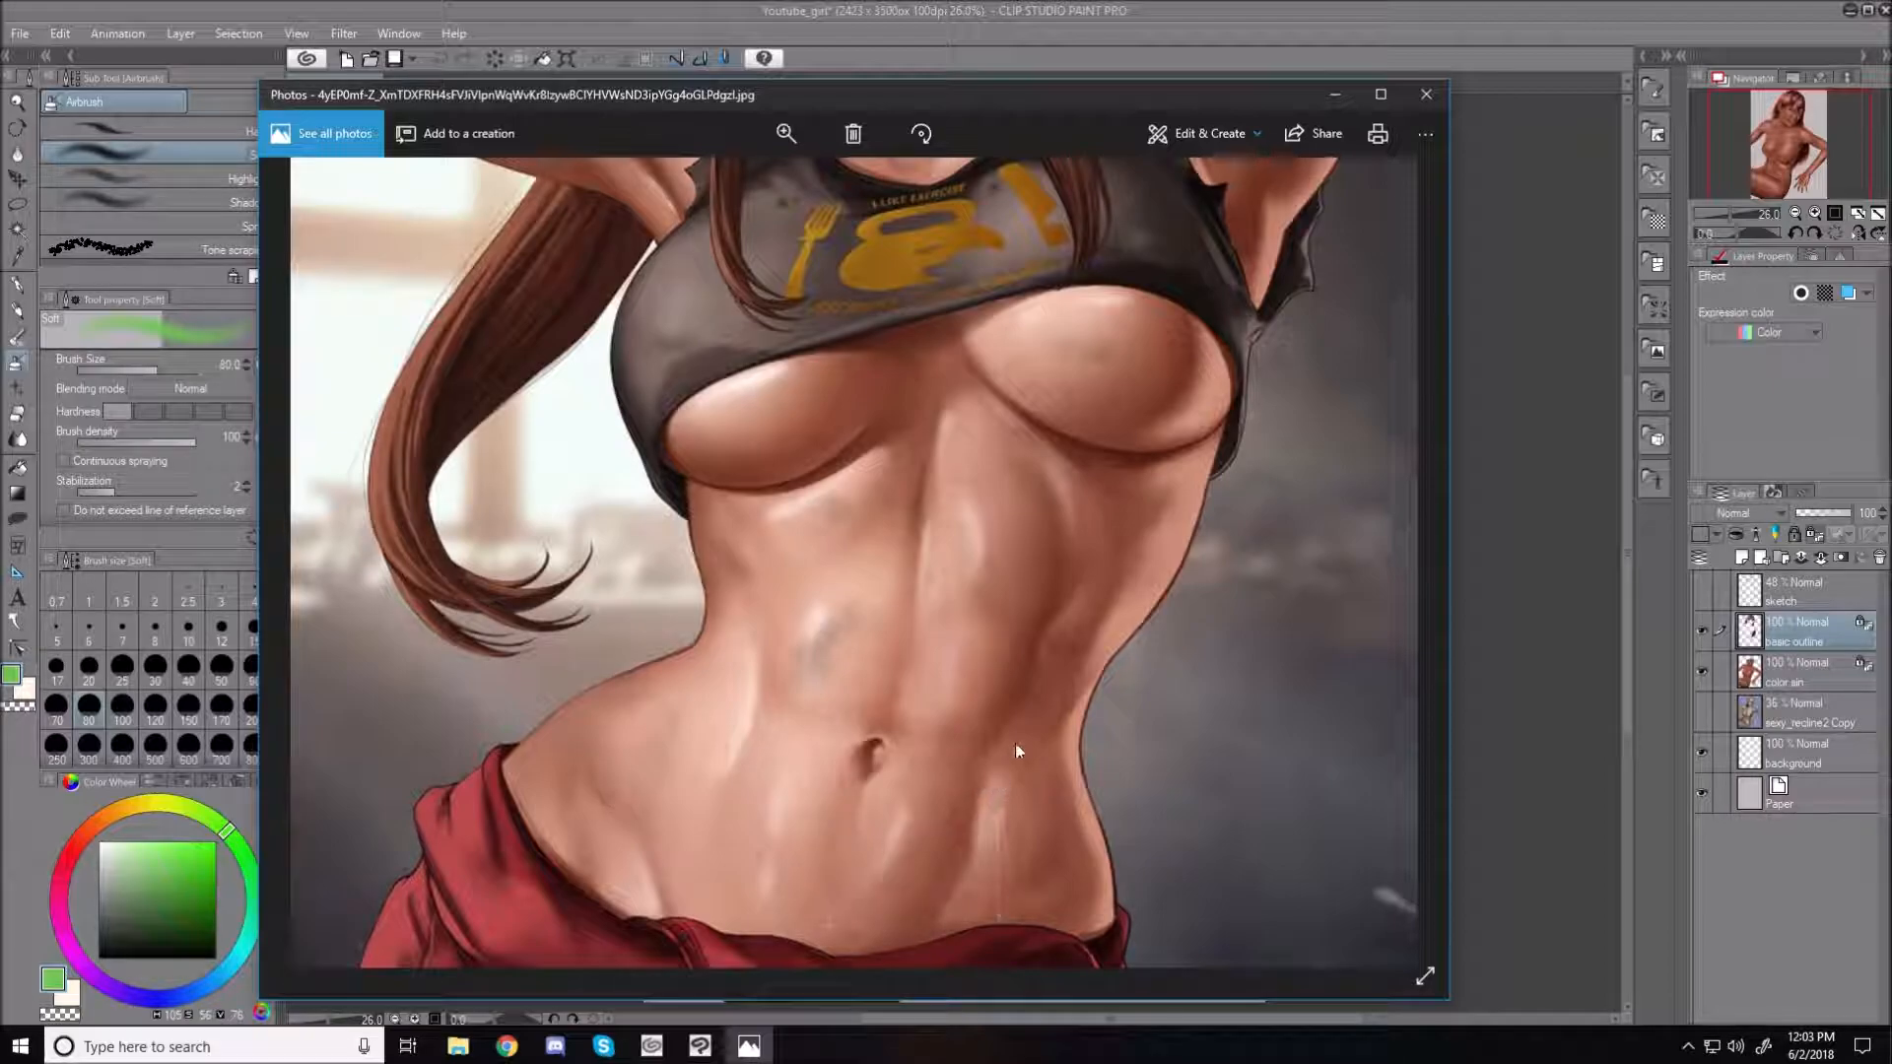
left_click_drag(936, 524, 927, 769)
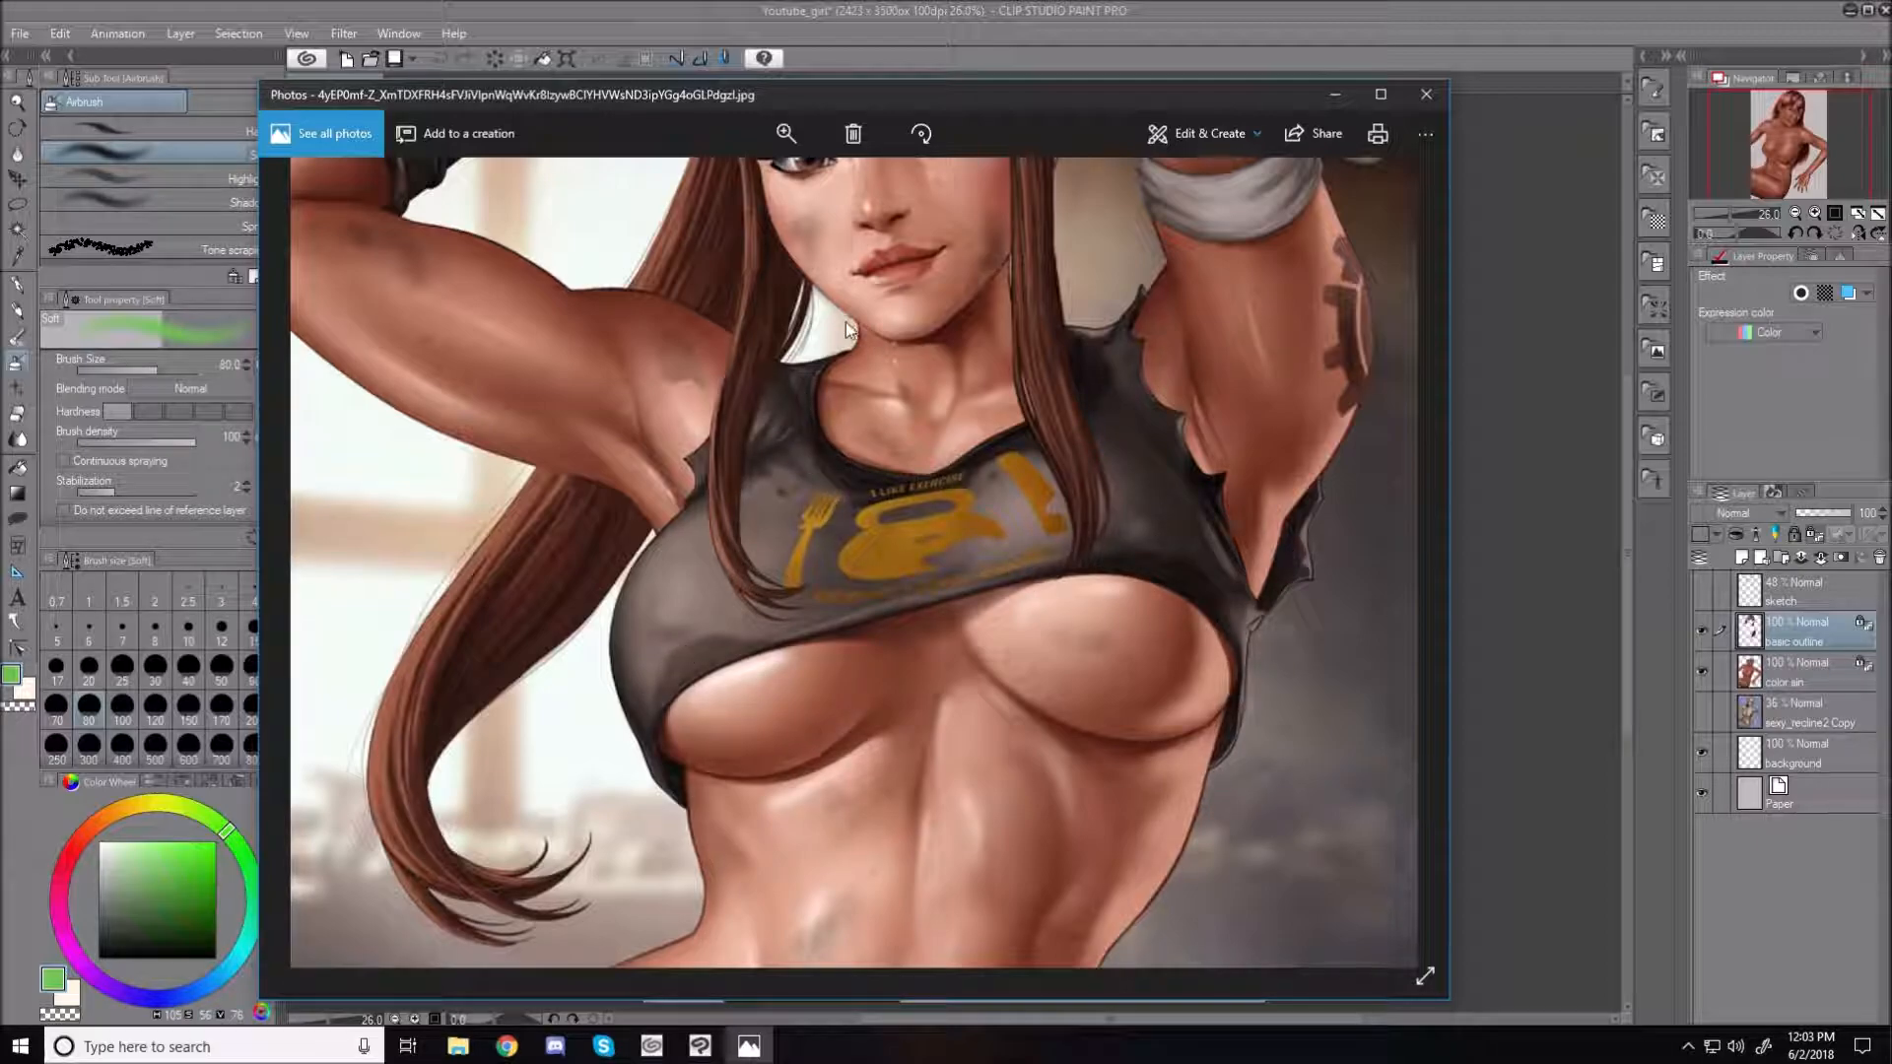
Examine the skin shading and highlights on the face, arms and abdomen of the woman in red trousers, ending with the whole picture in view
scroll(845, 322, "up", 5)
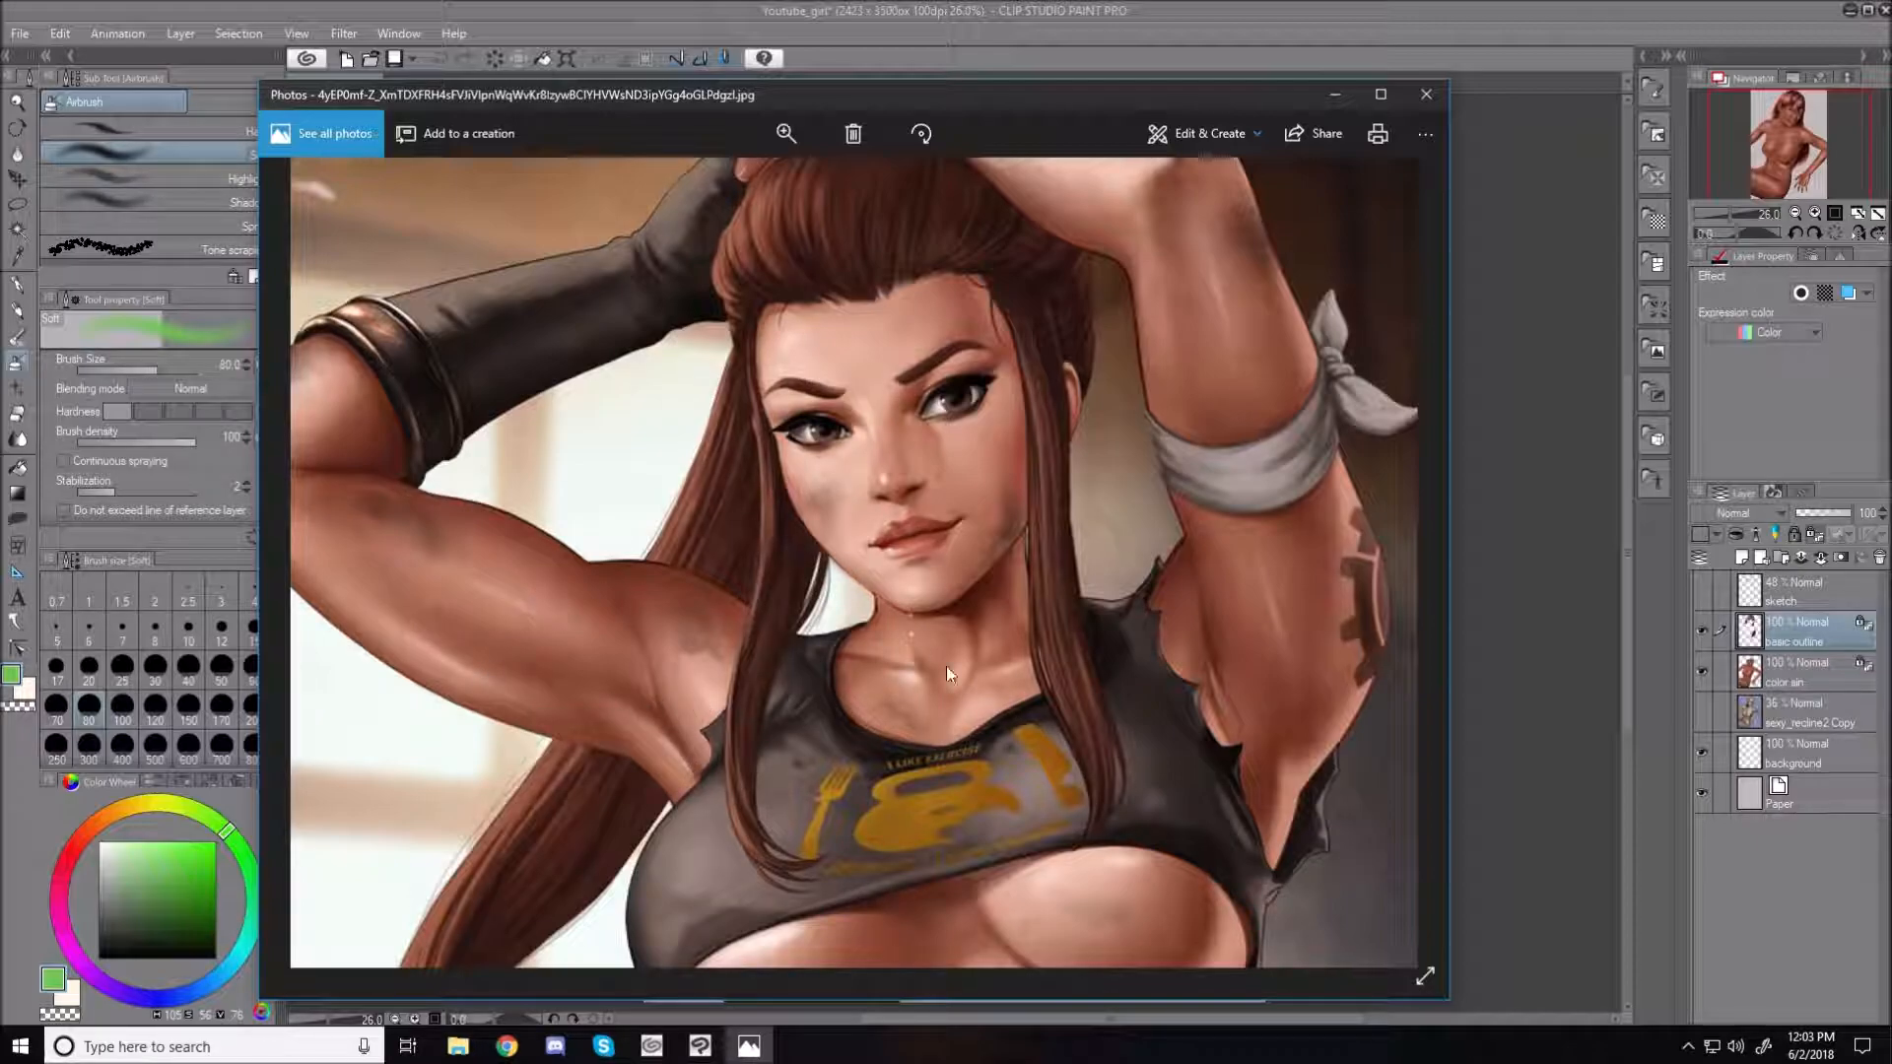
left_click_drag(926, 777, 934, 317)
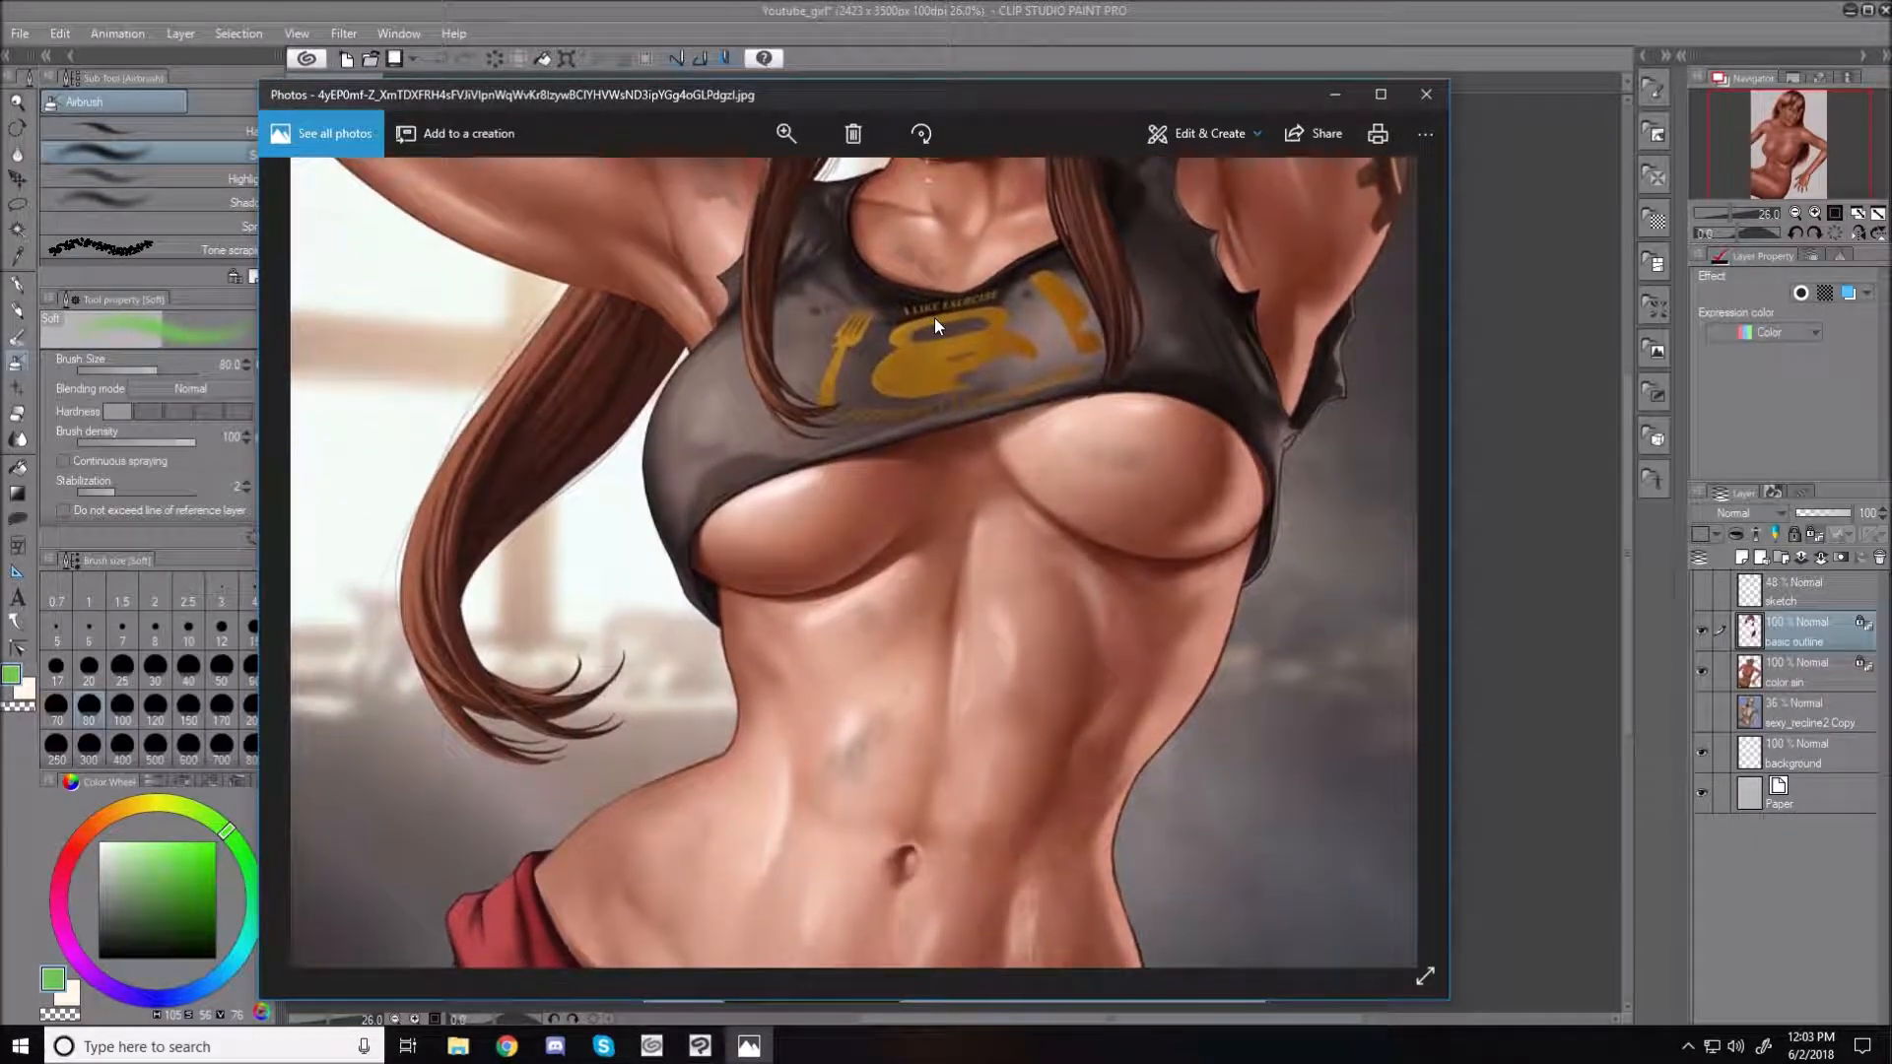
left_click_drag(798, 820, 830, 631)
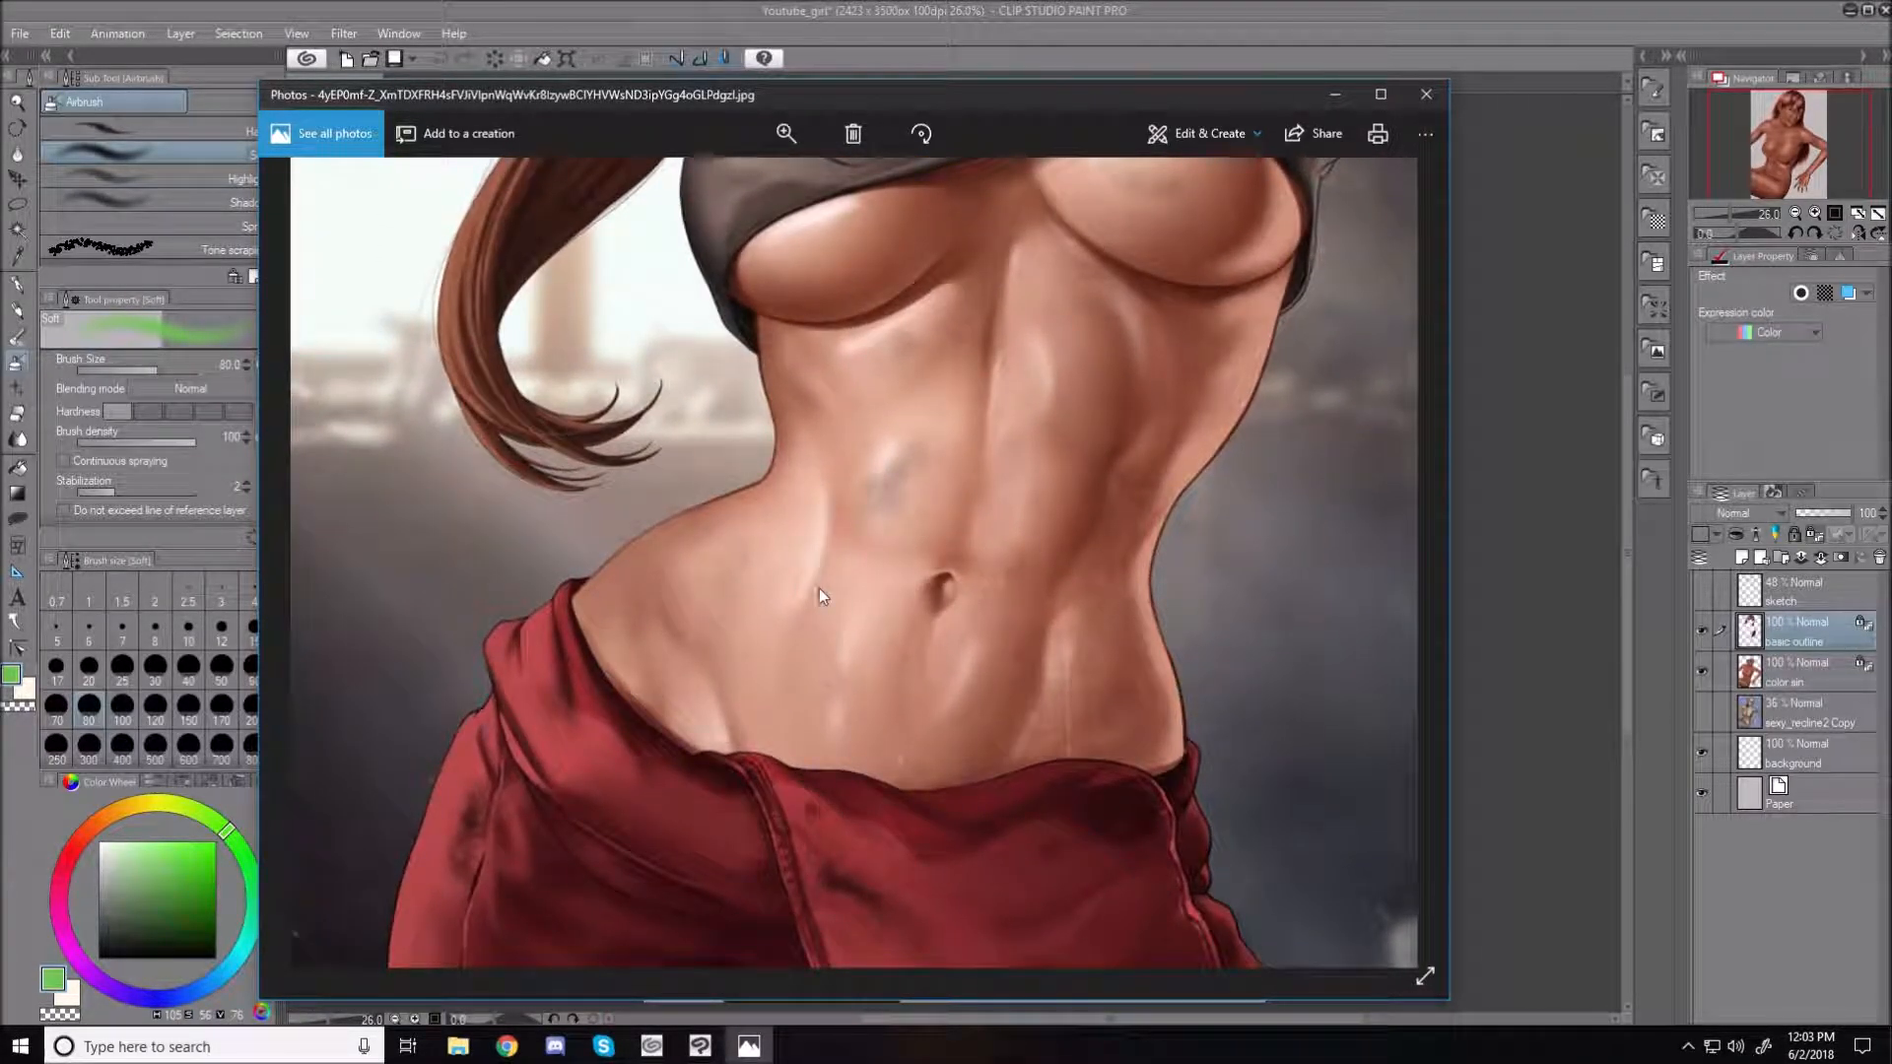
left_click_drag(940, 412, 904, 530)
left_click(779, 138)
left_click_drag(746, 182, 701, 181)
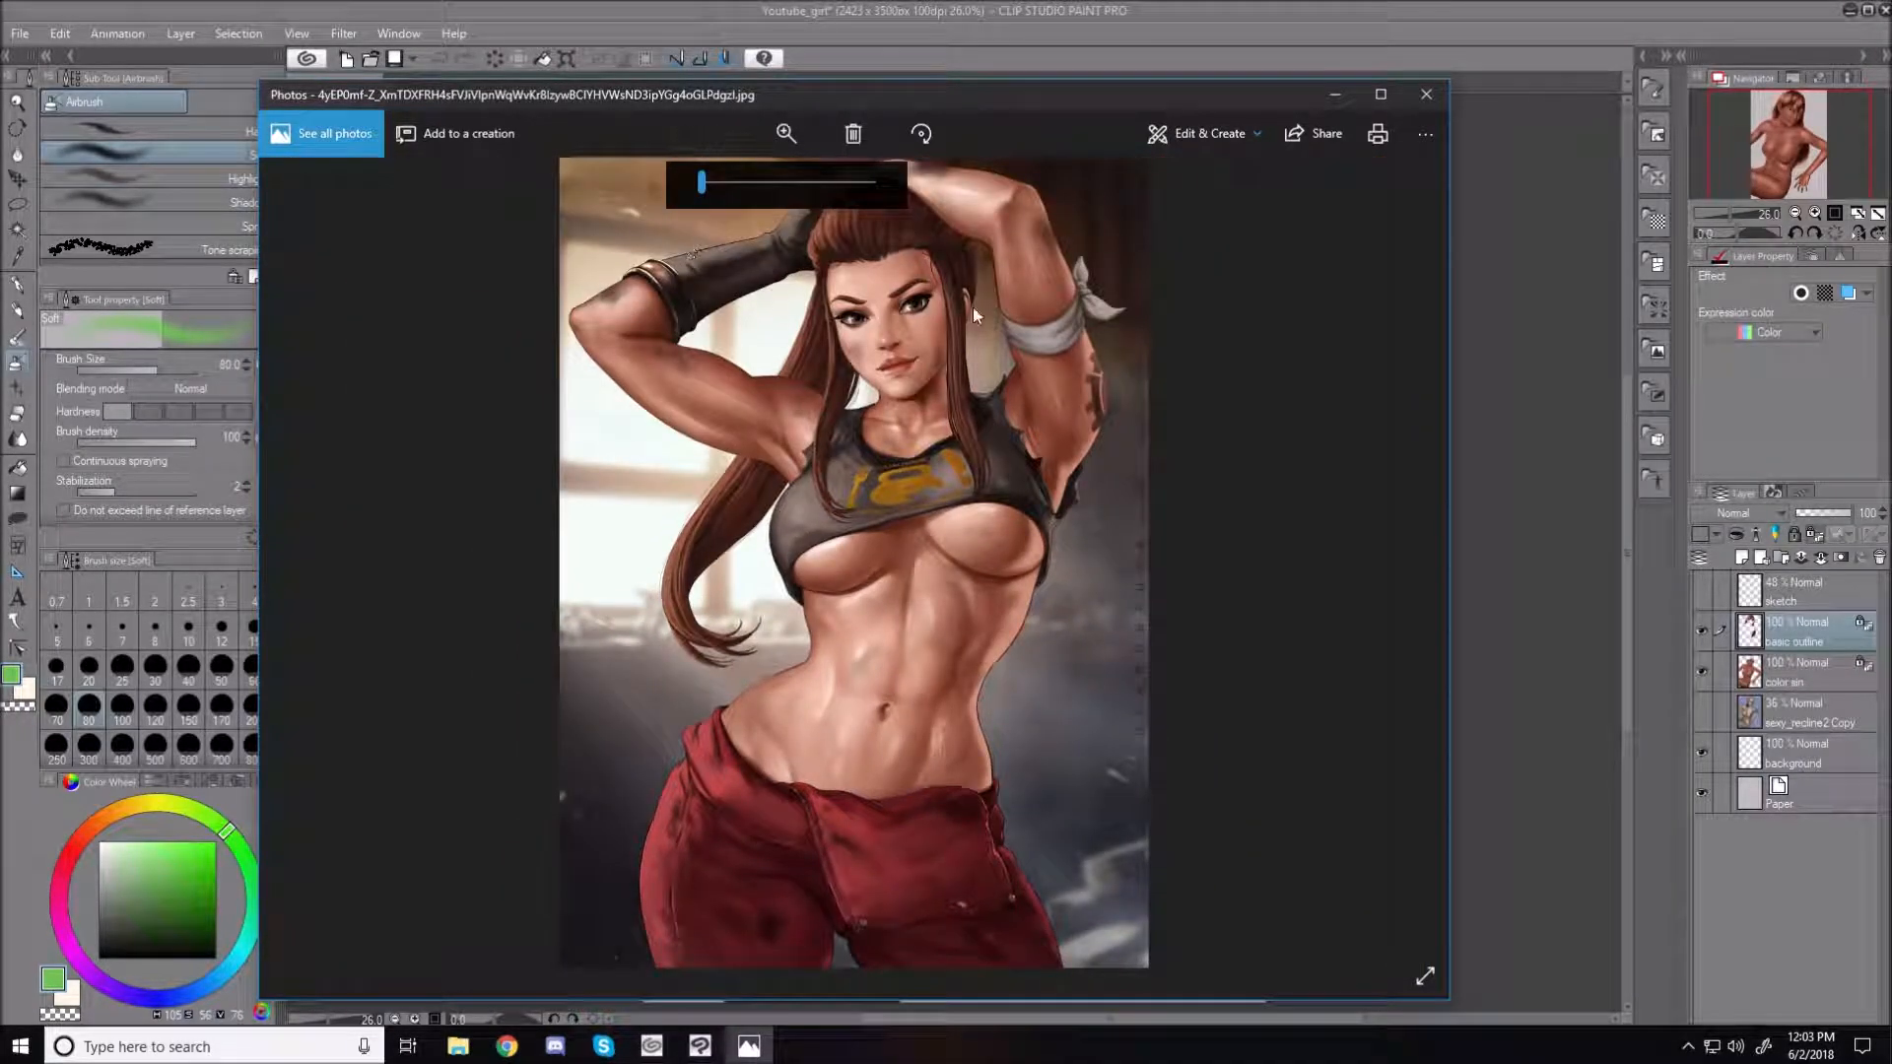
left_click(1216, 343)
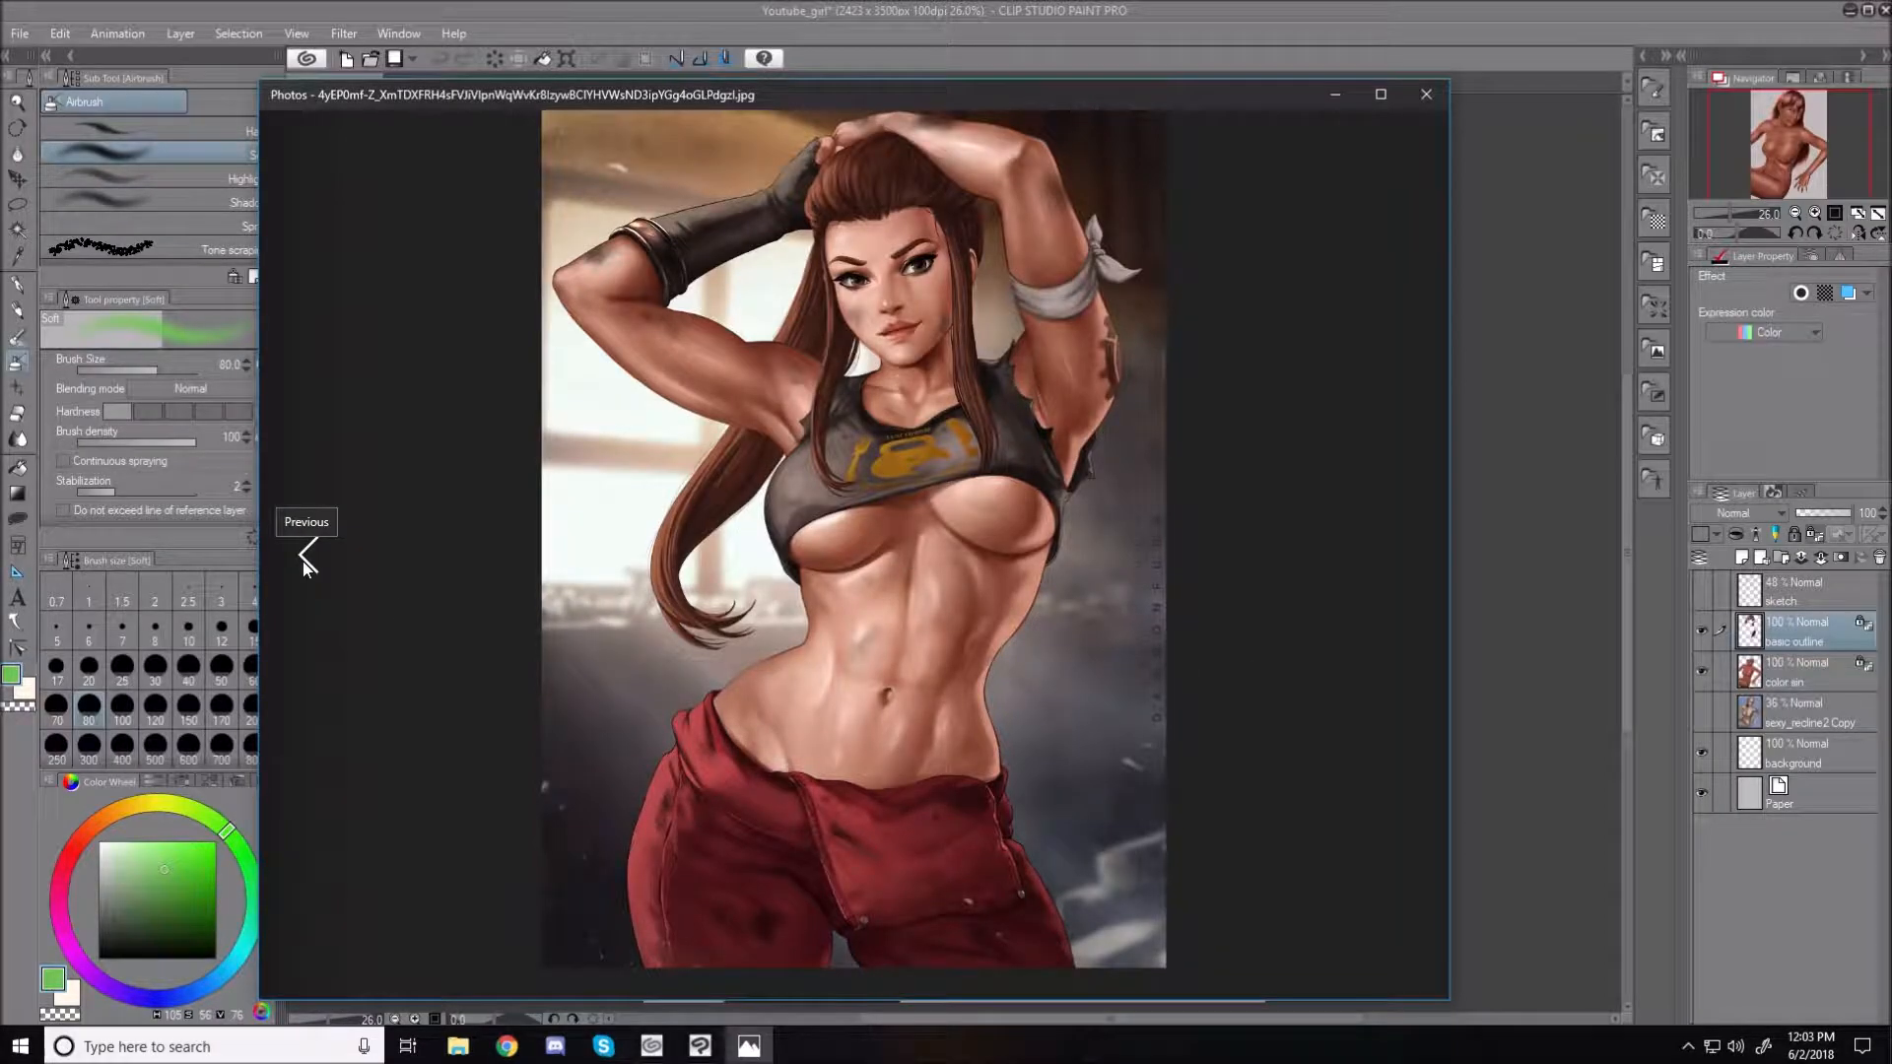
Browse back to the purple-skinned character for comparison, and forward again to the reference of the pink-haired character with the lollipop
left_click(305, 560)
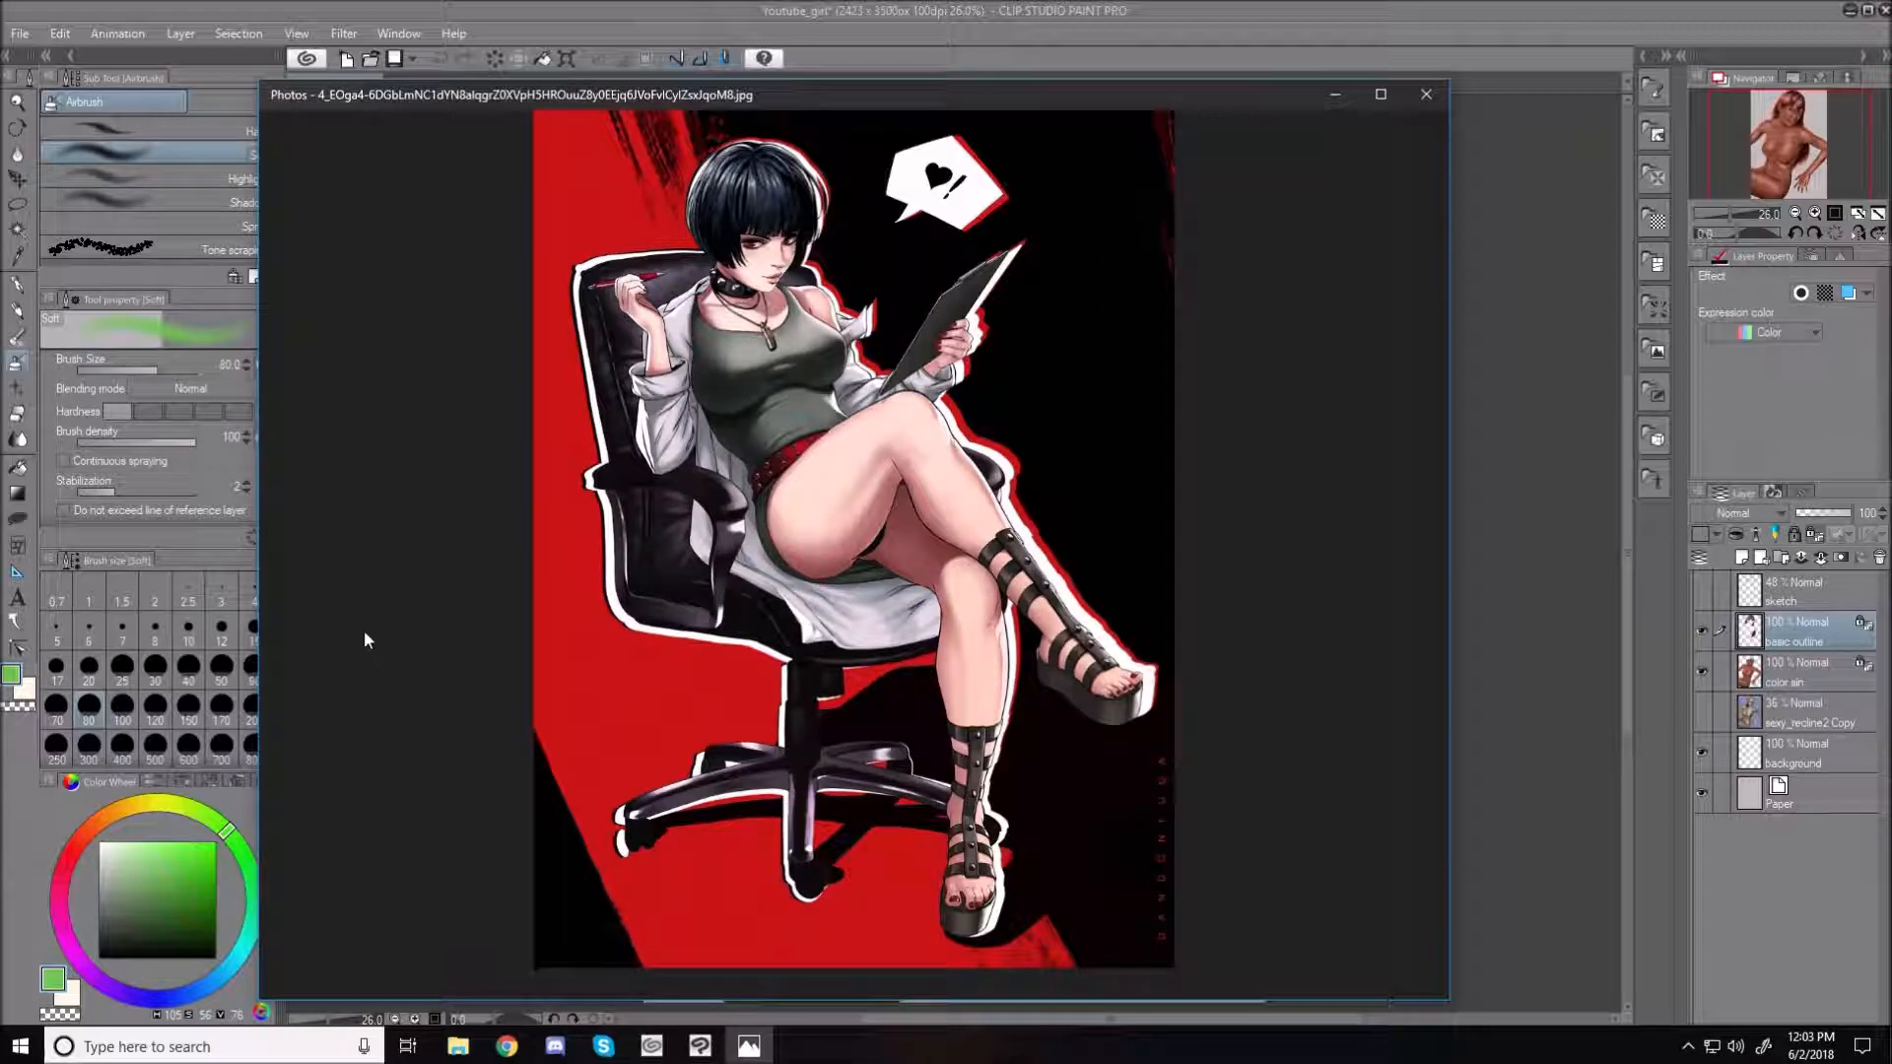
left_click(309, 557)
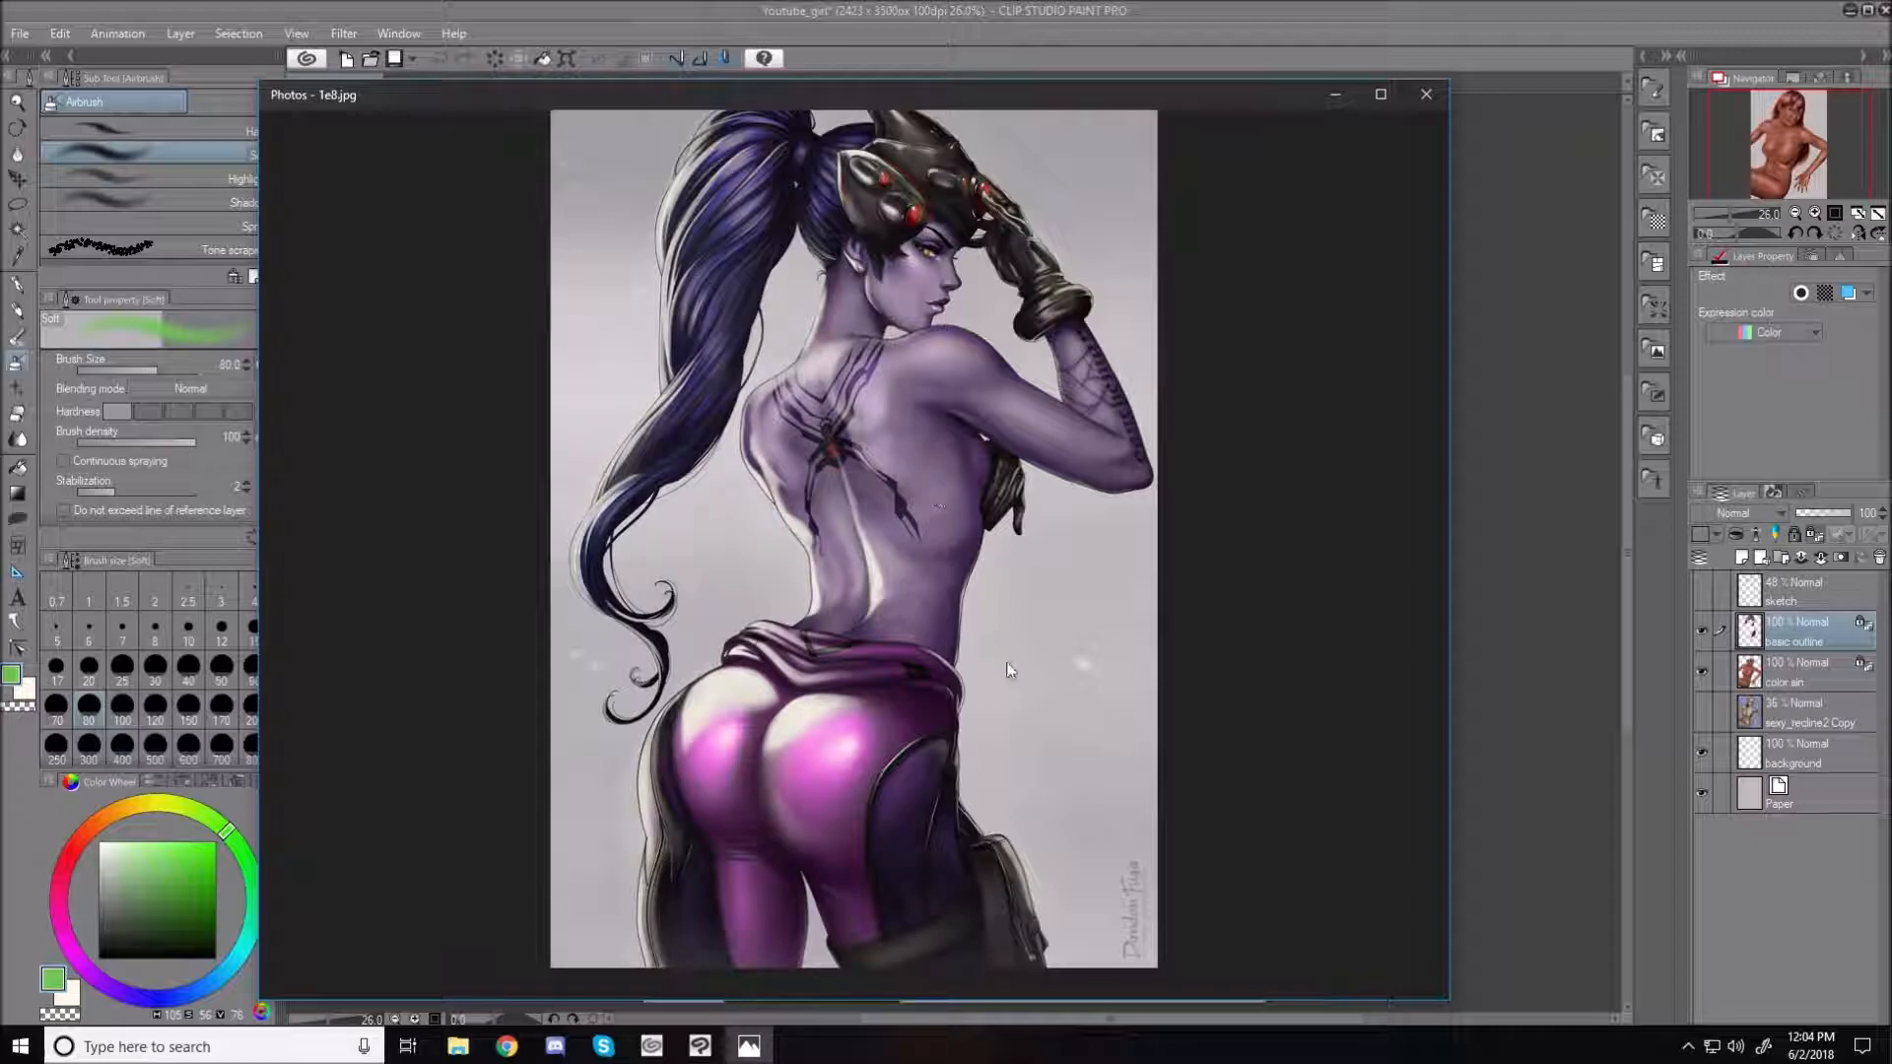
left_click(1393, 552)
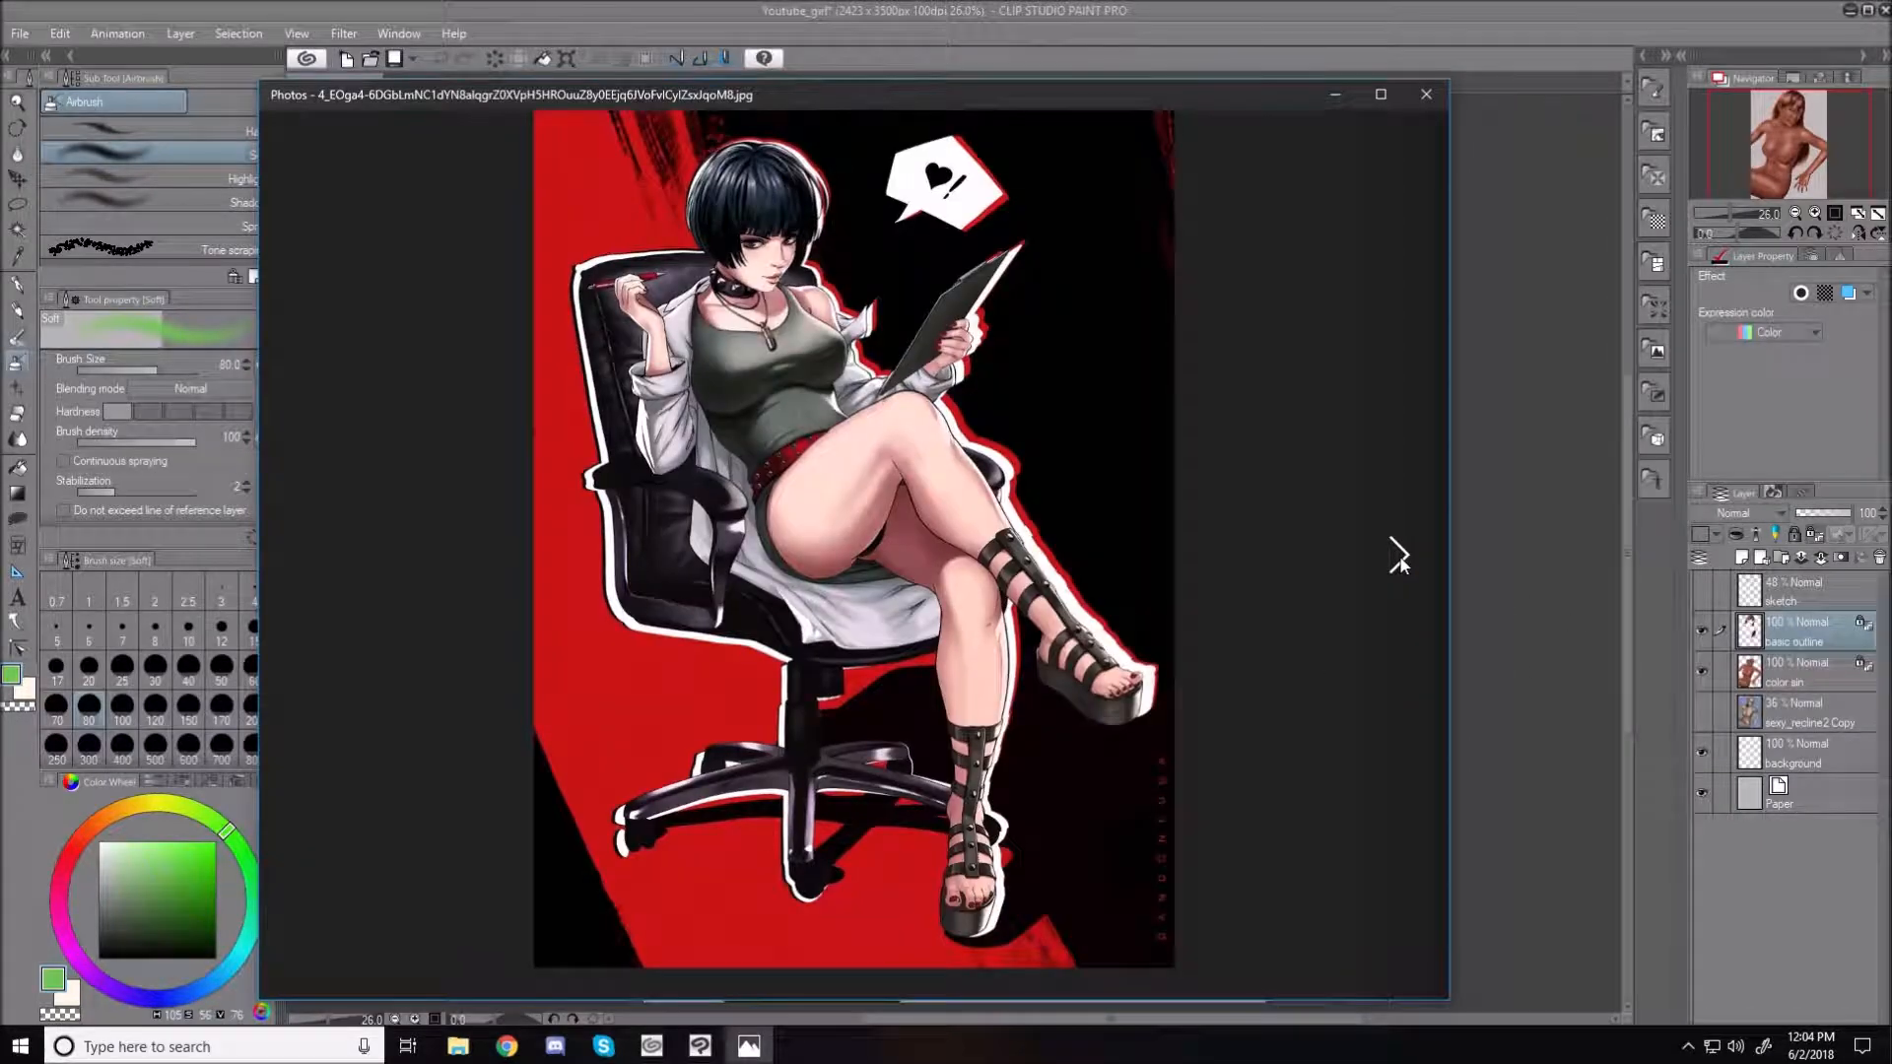
left_click(1394, 552)
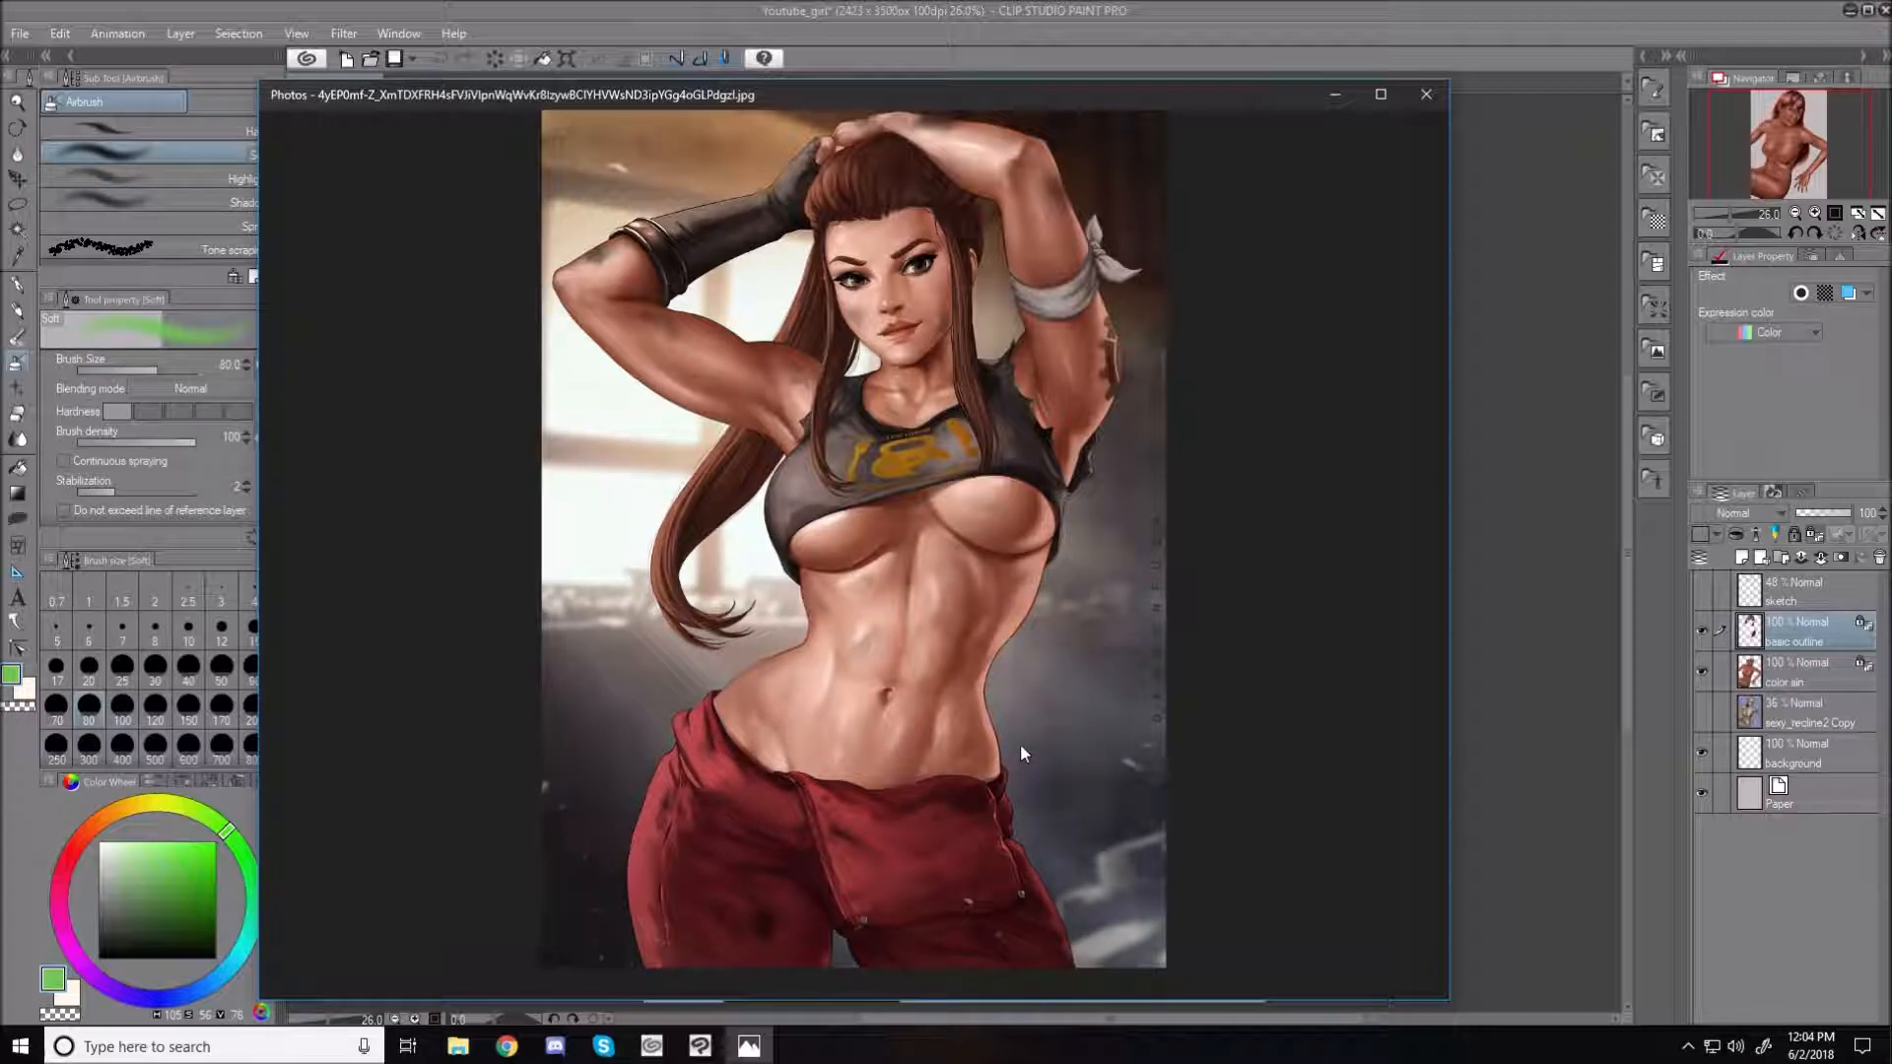
left_click(1400, 562)
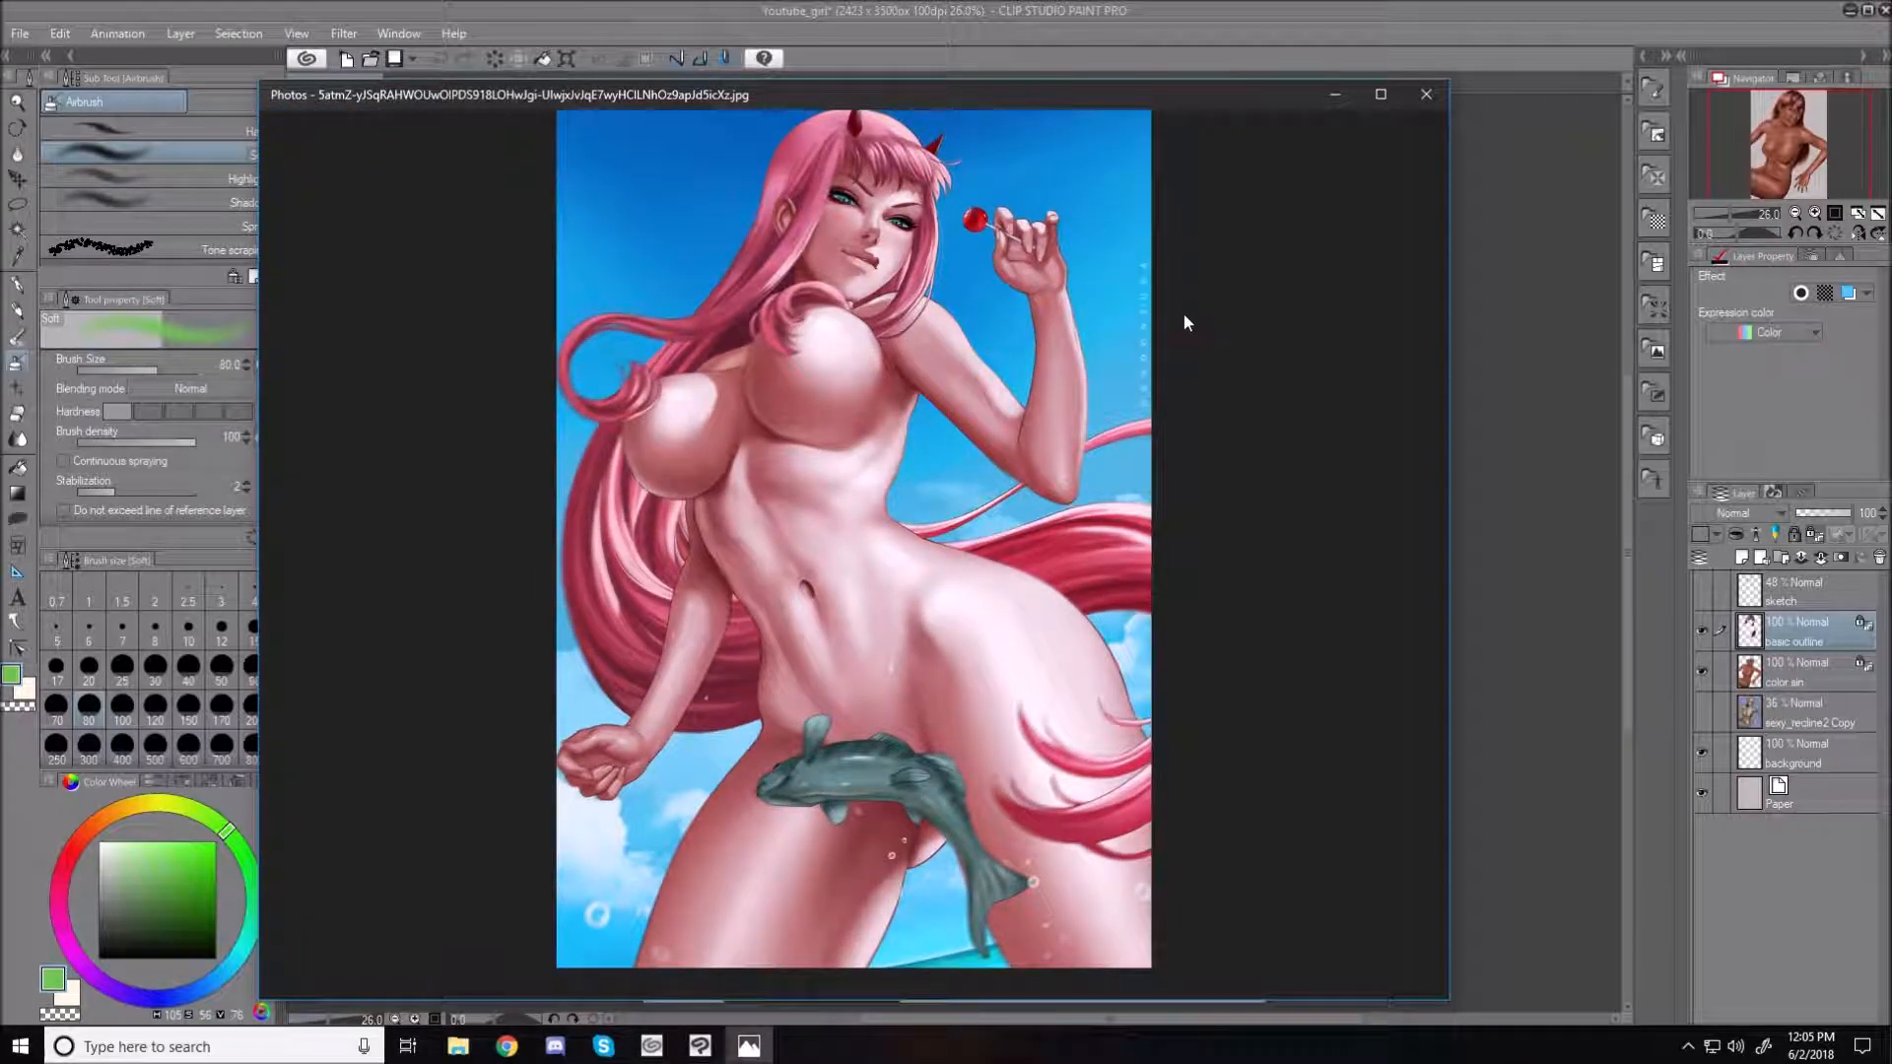
Zoom in on the pink-haired character's picture and examine the skin shading on the abdomen, arm and hip
scroll(771, 269, "down", 1)
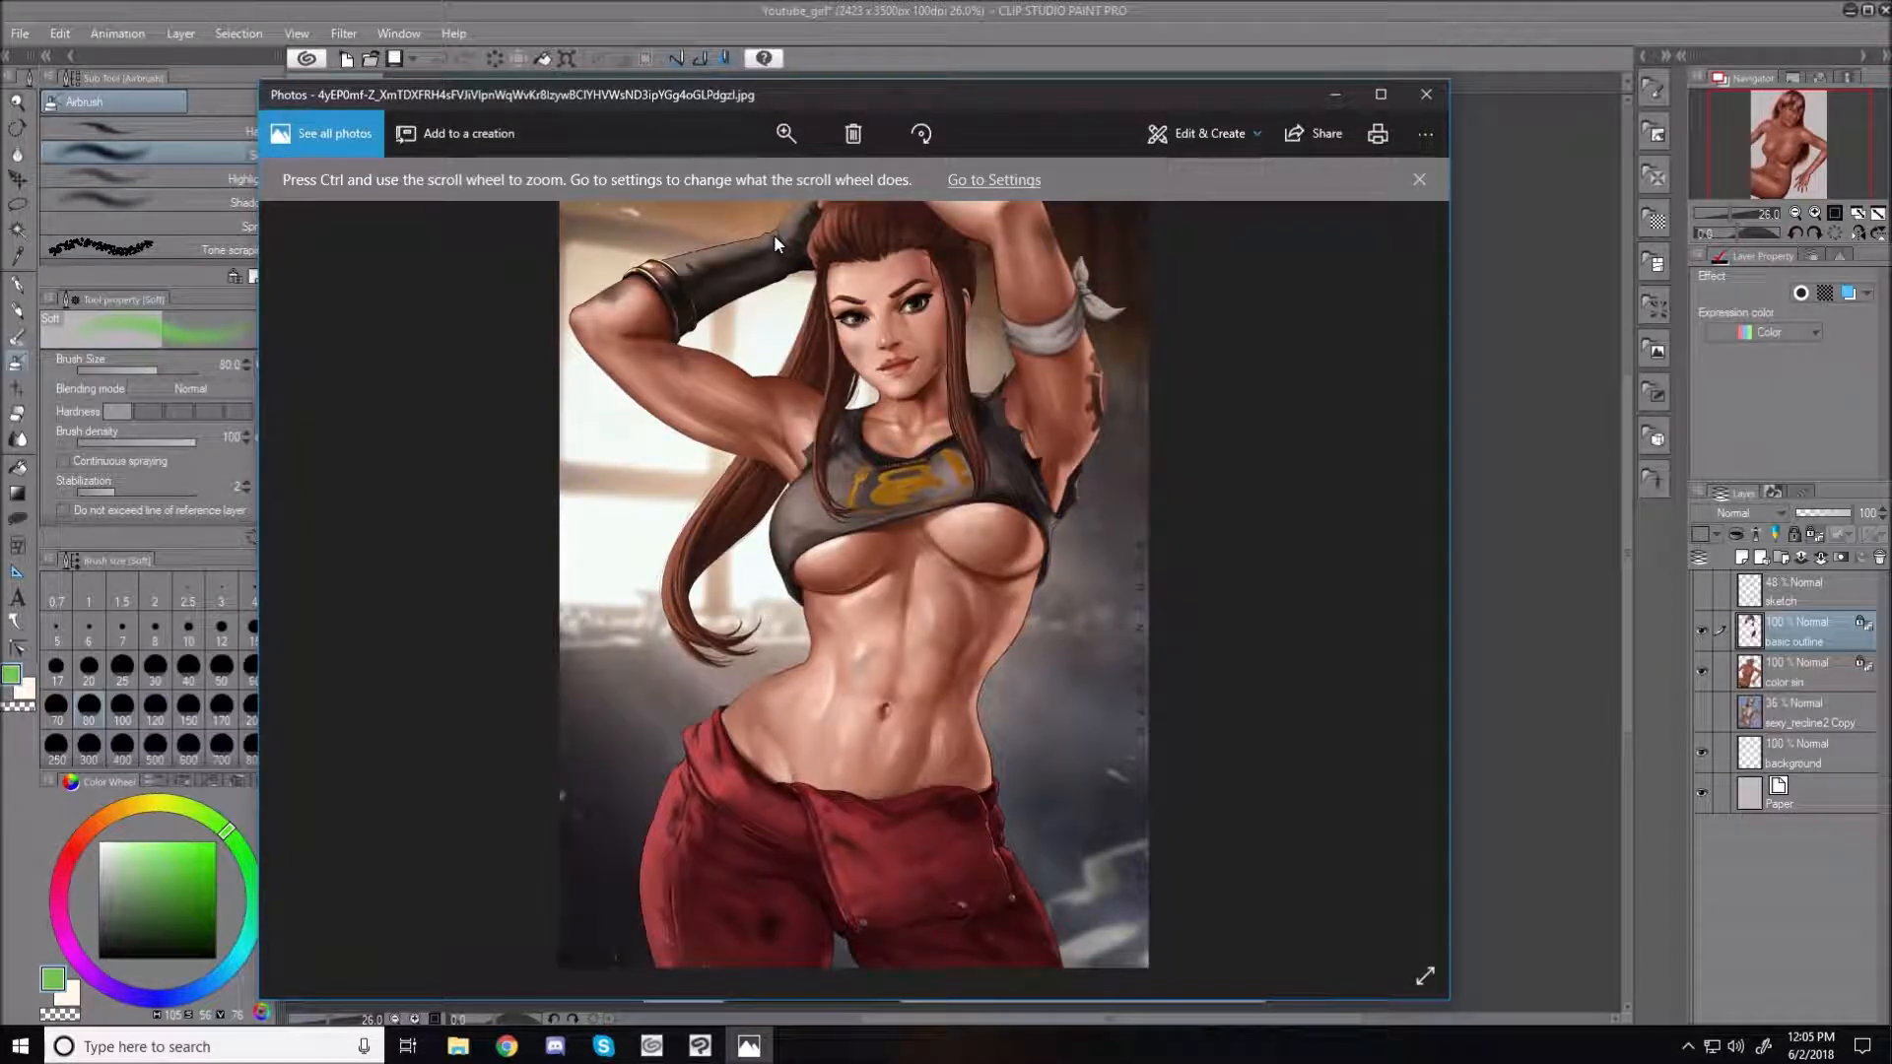
scroll(773, 235, "down", 1)
left_click(788, 138)
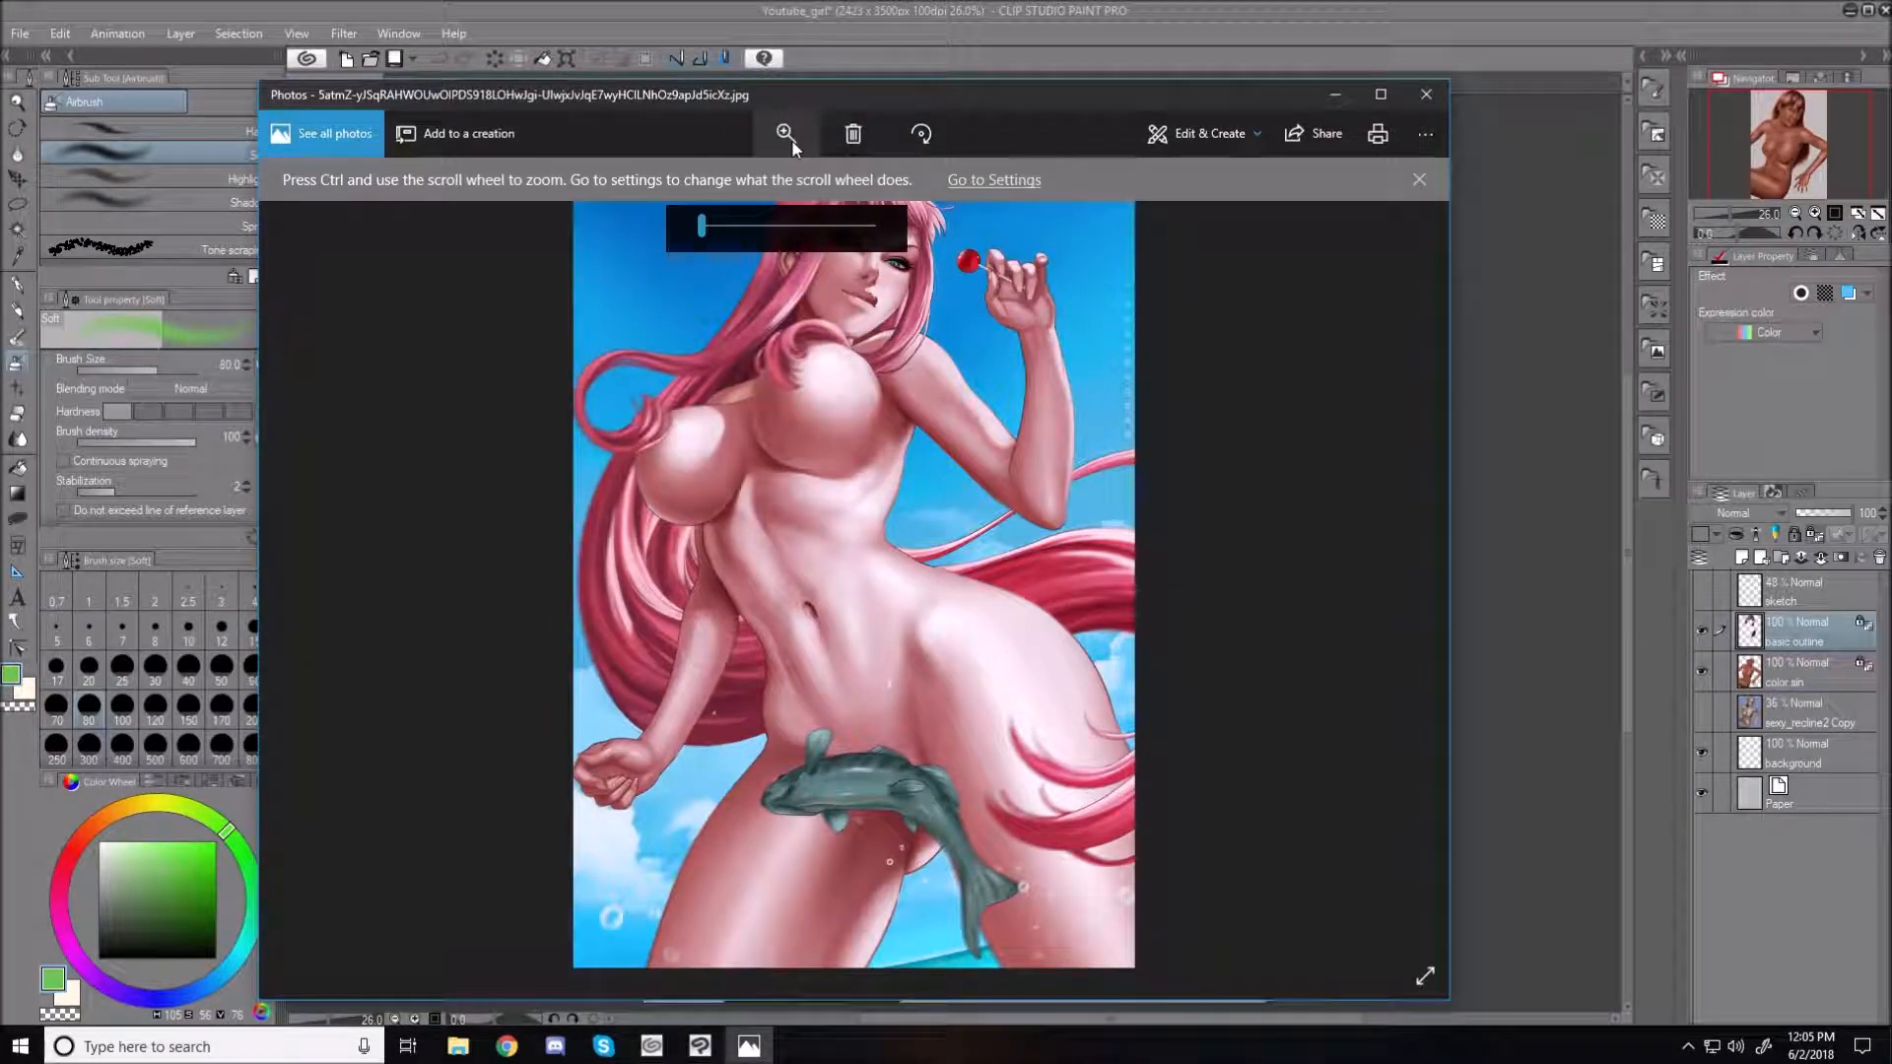
left_click(723, 227)
left_click_drag(730, 227, 759, 226)
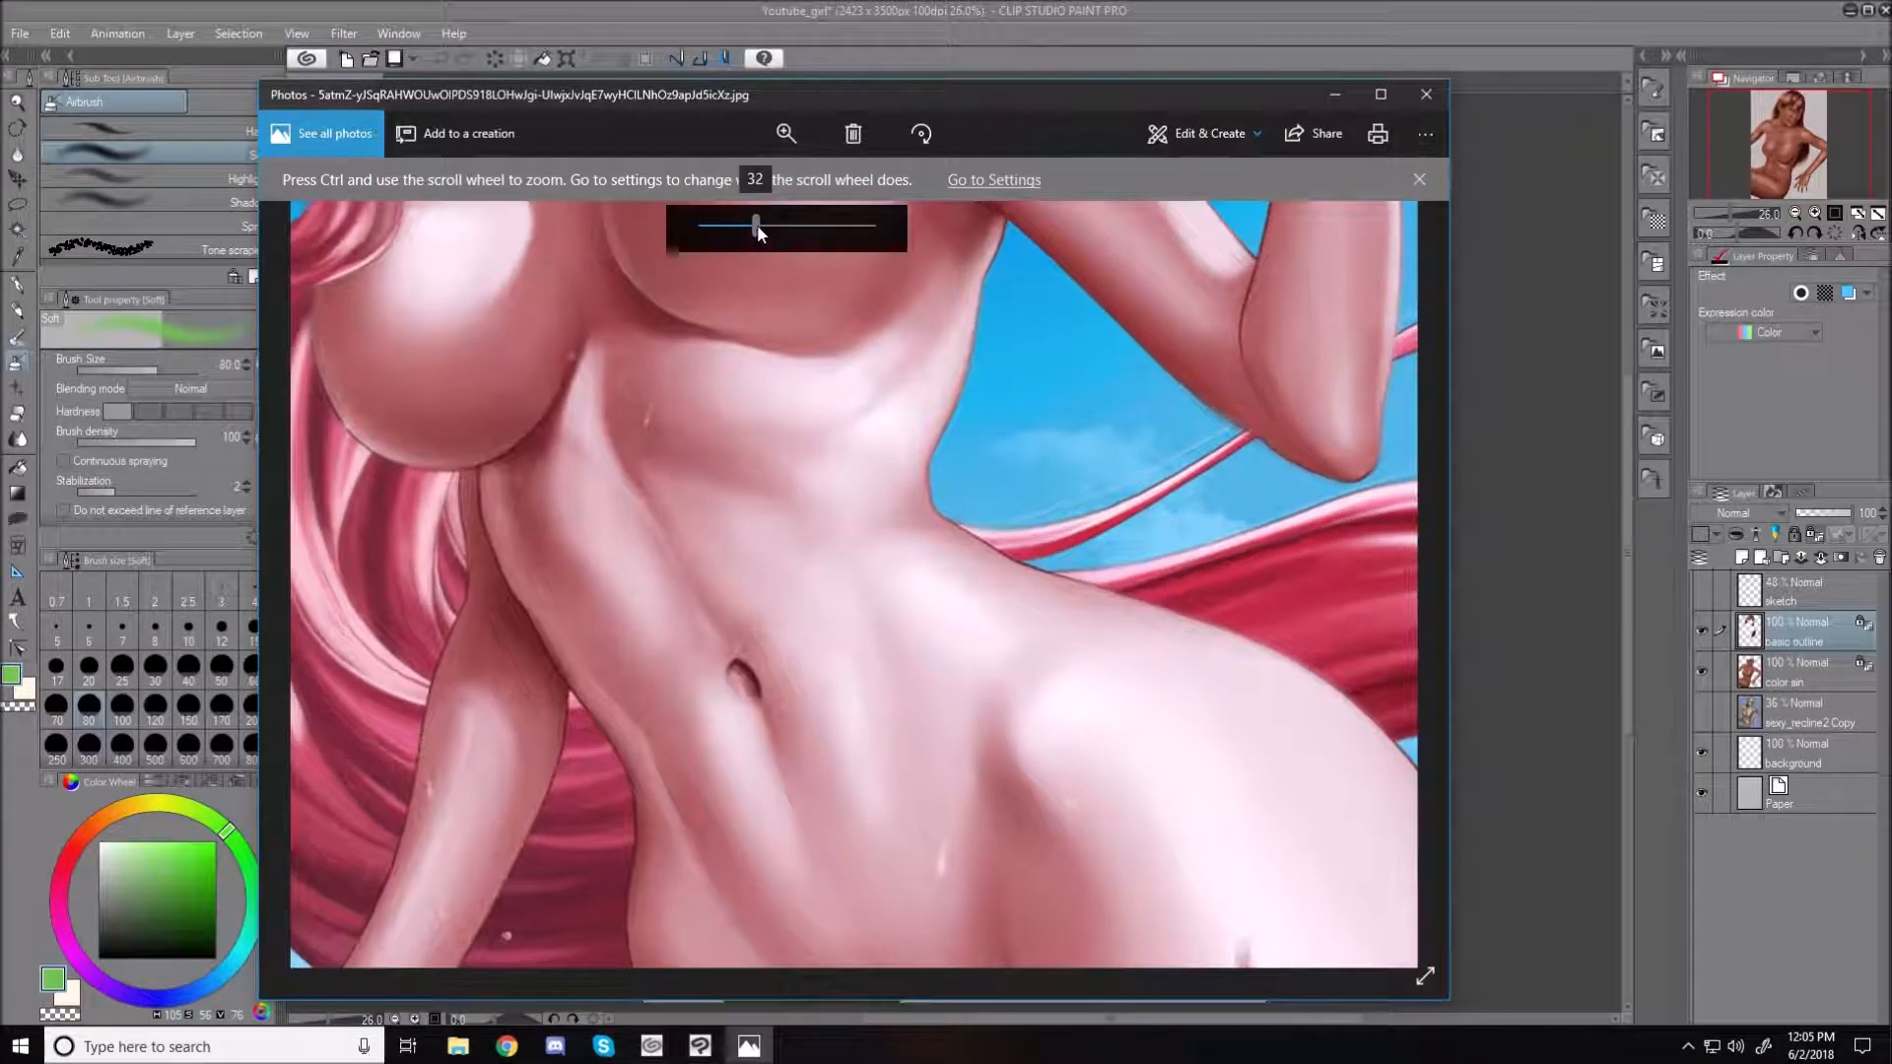
scroll(915, 440, "down", 3)
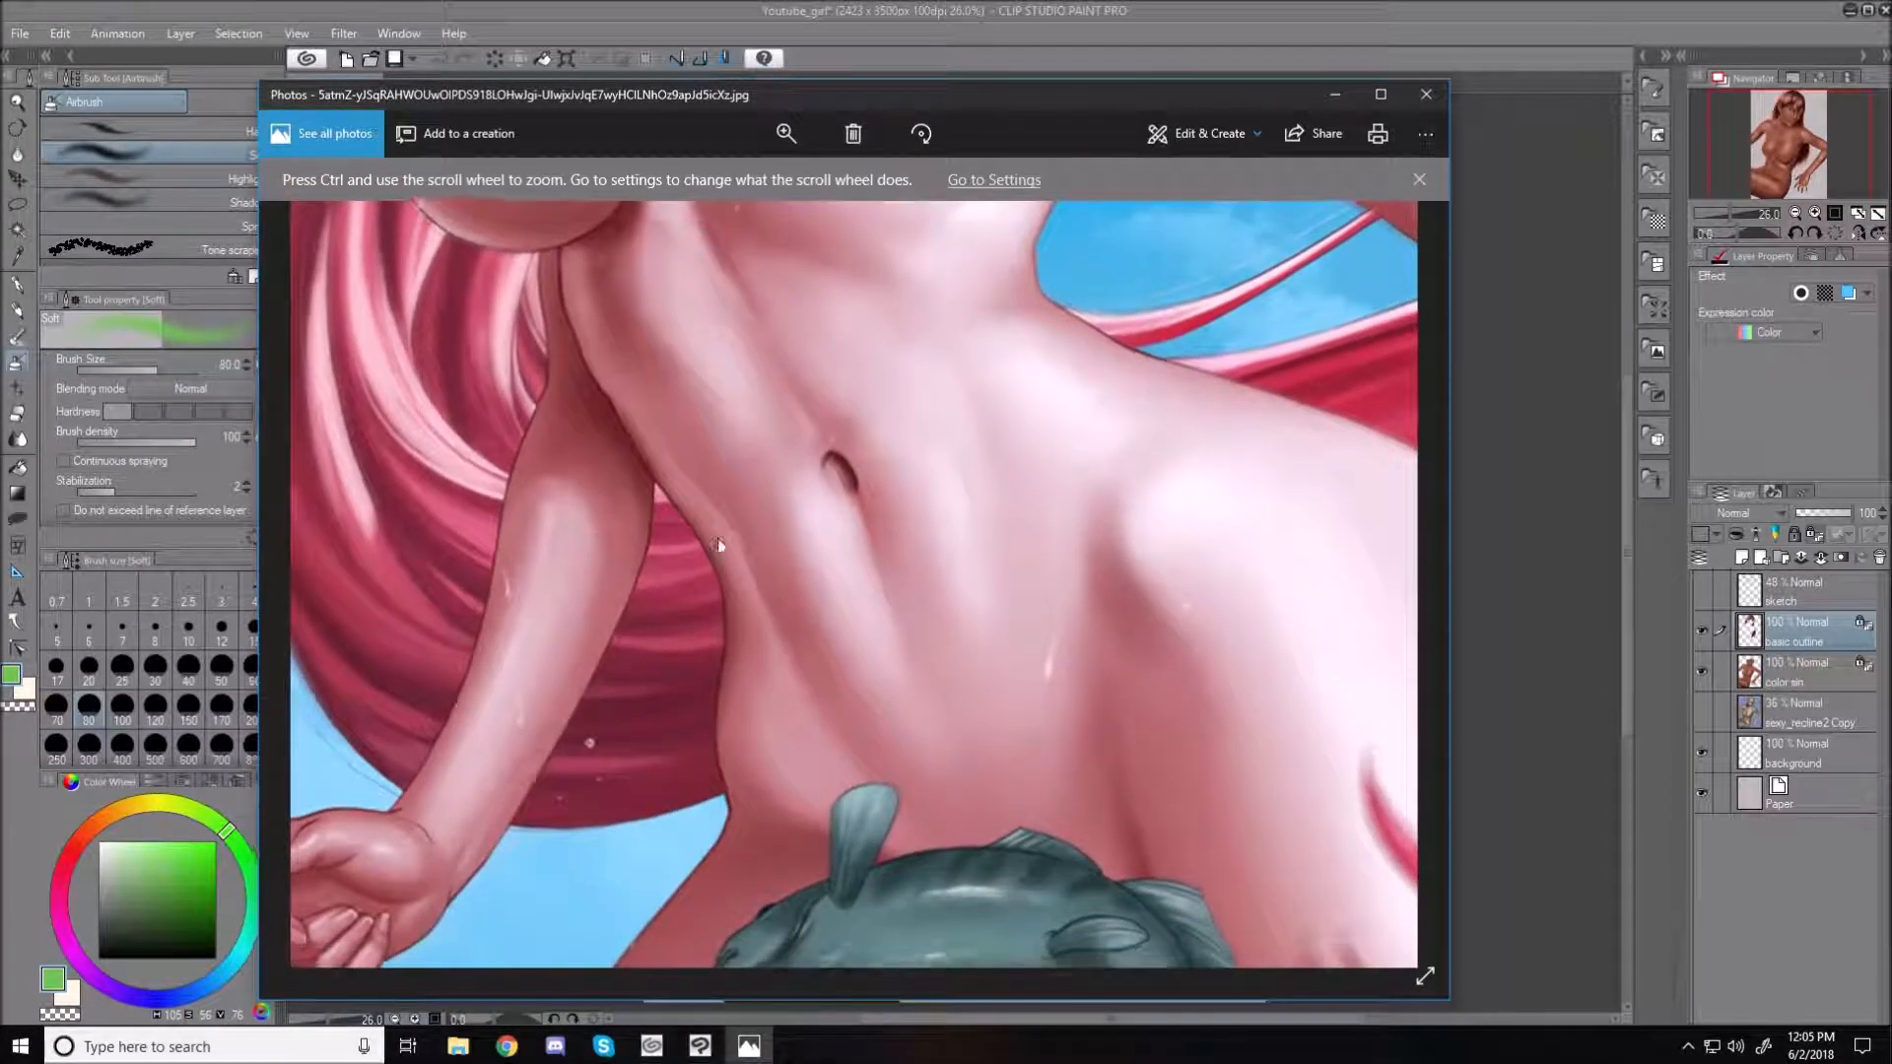
left_click_drag(725, 627, 872, 534)
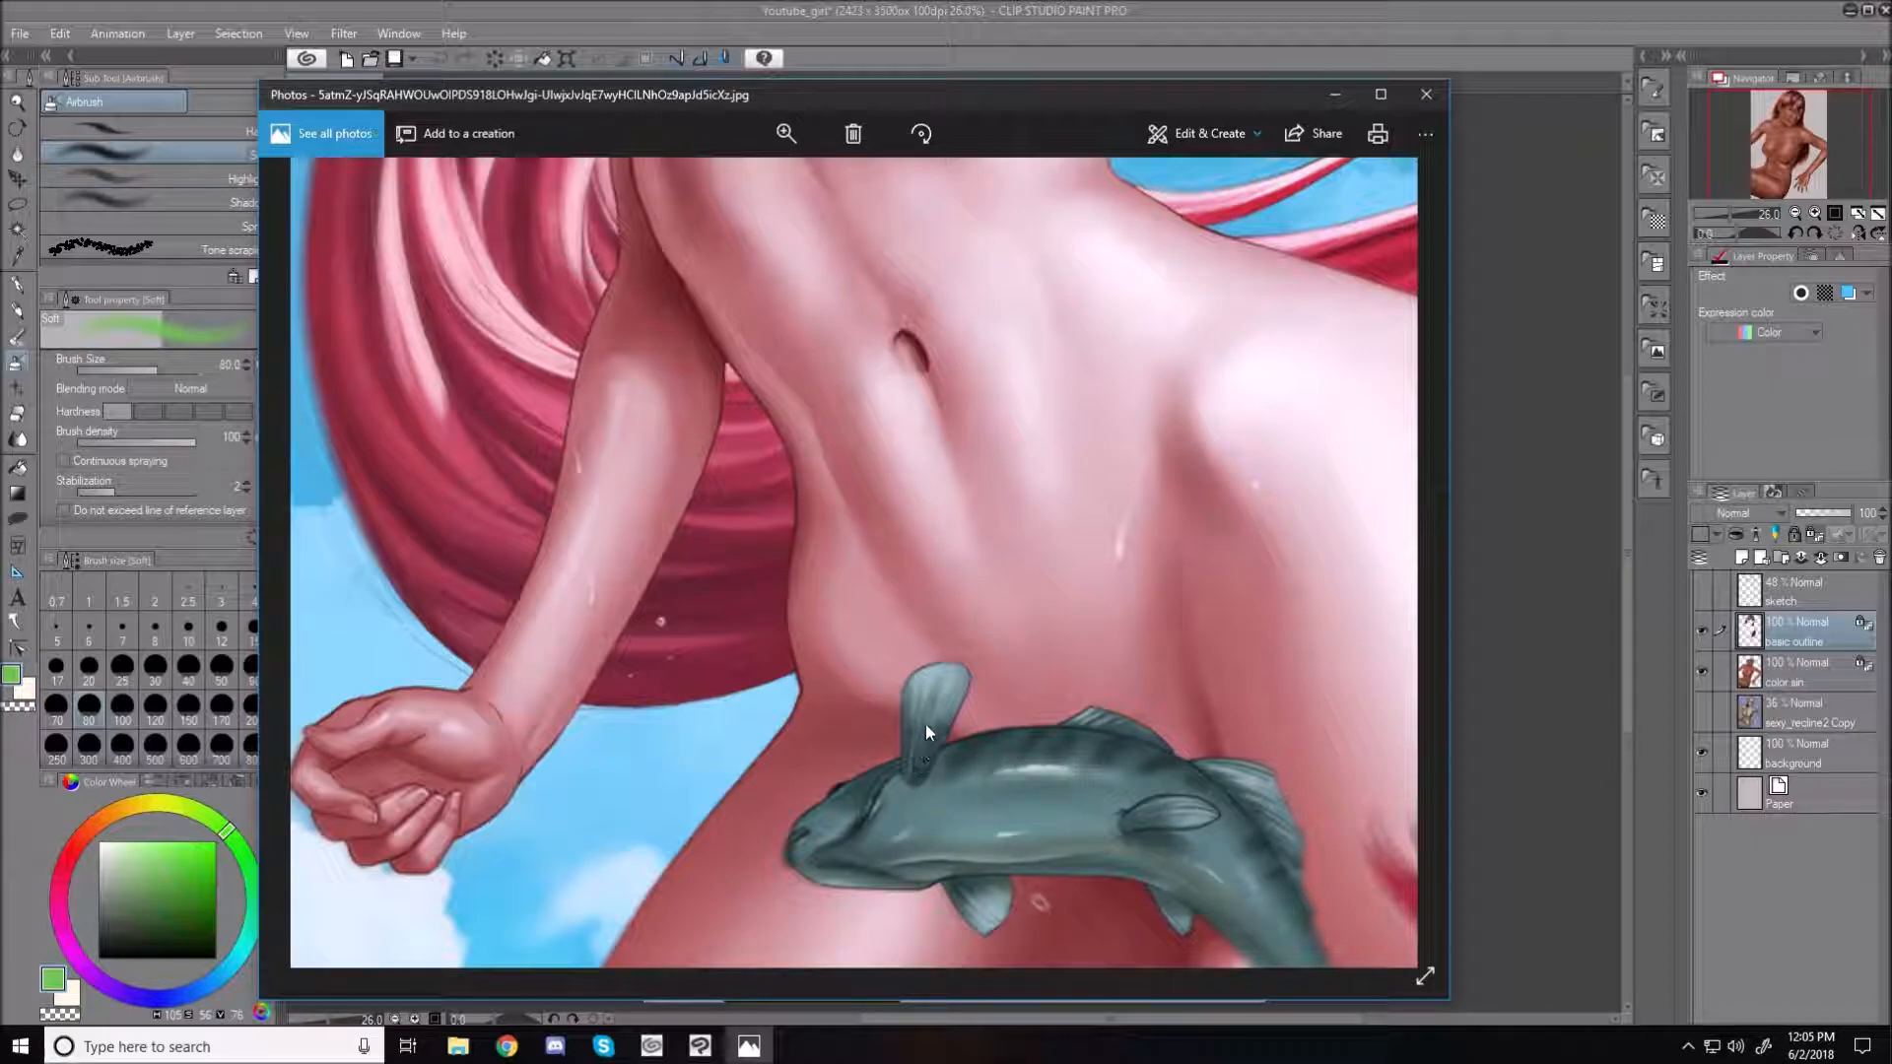
Examine the shading and highlights on the pink-haired character's face, hair, upper body and raised arm
left_click_drag(984, 274, 857, 834)
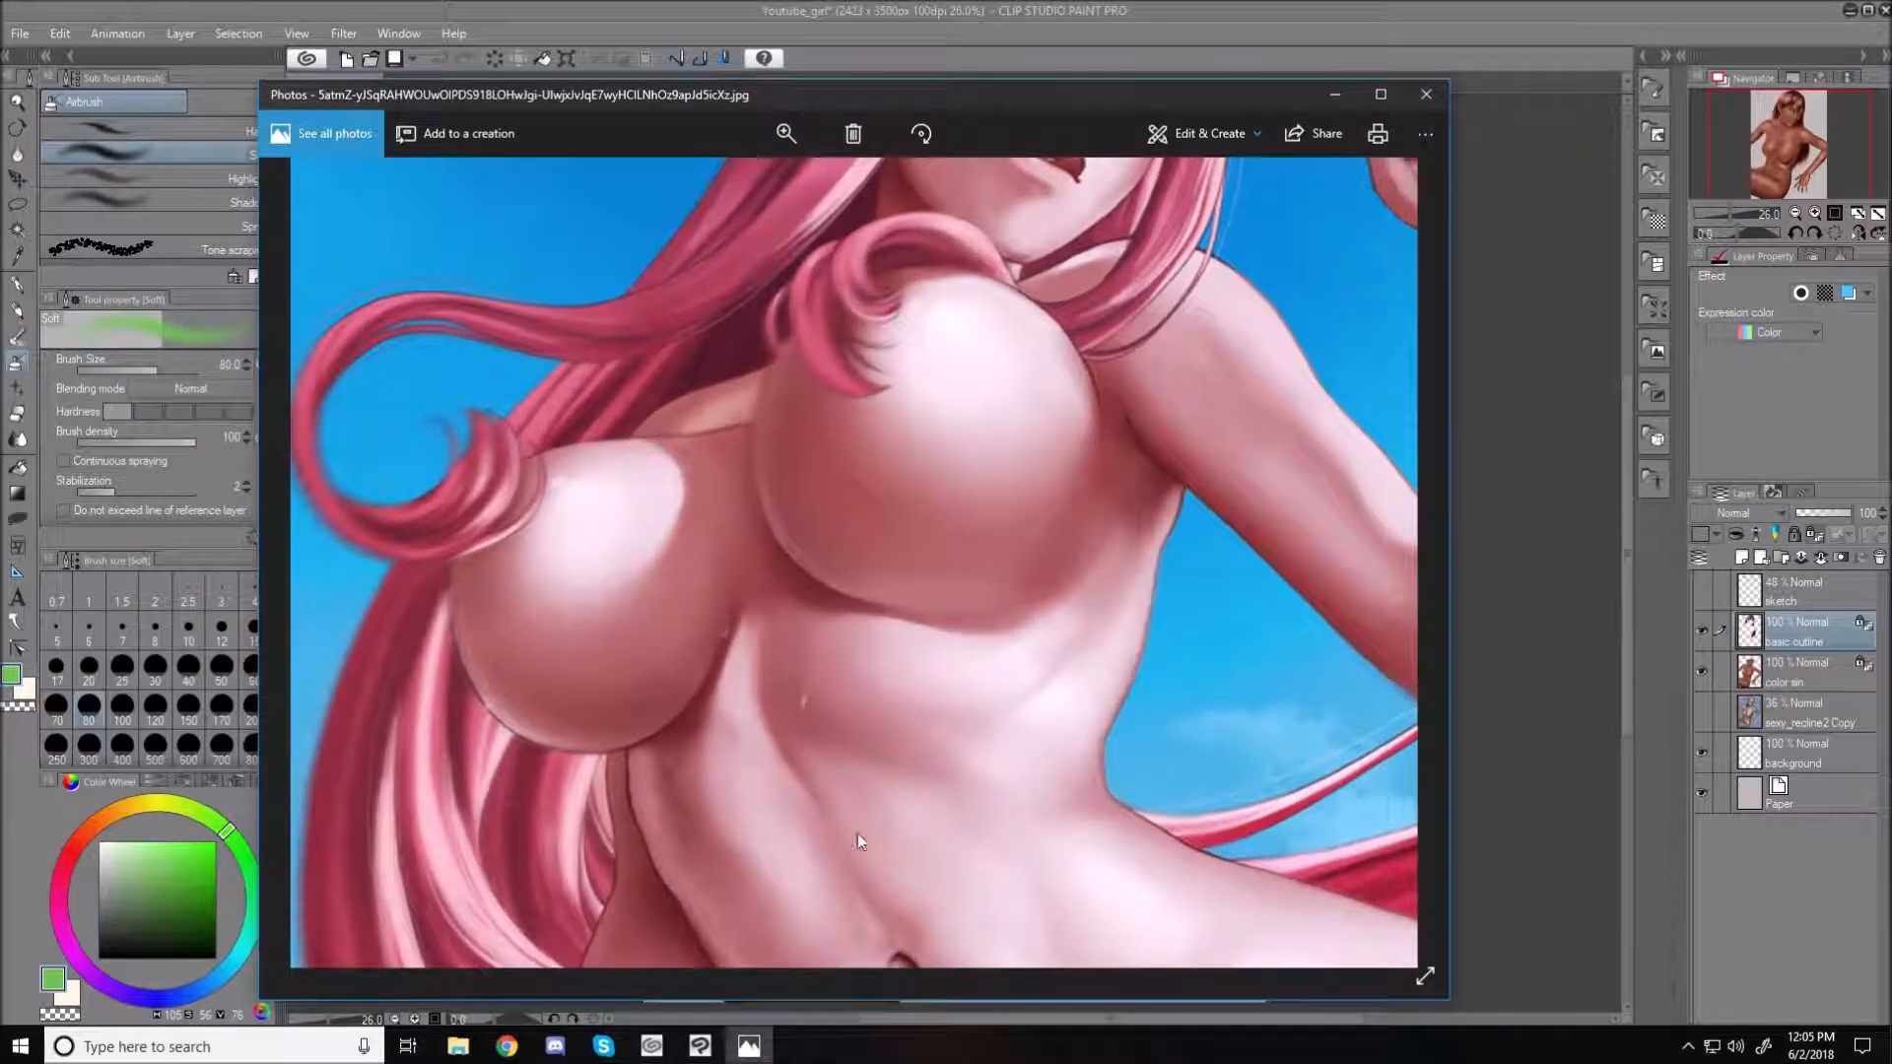
left_click_drag(1133, 448, 1025, 734)
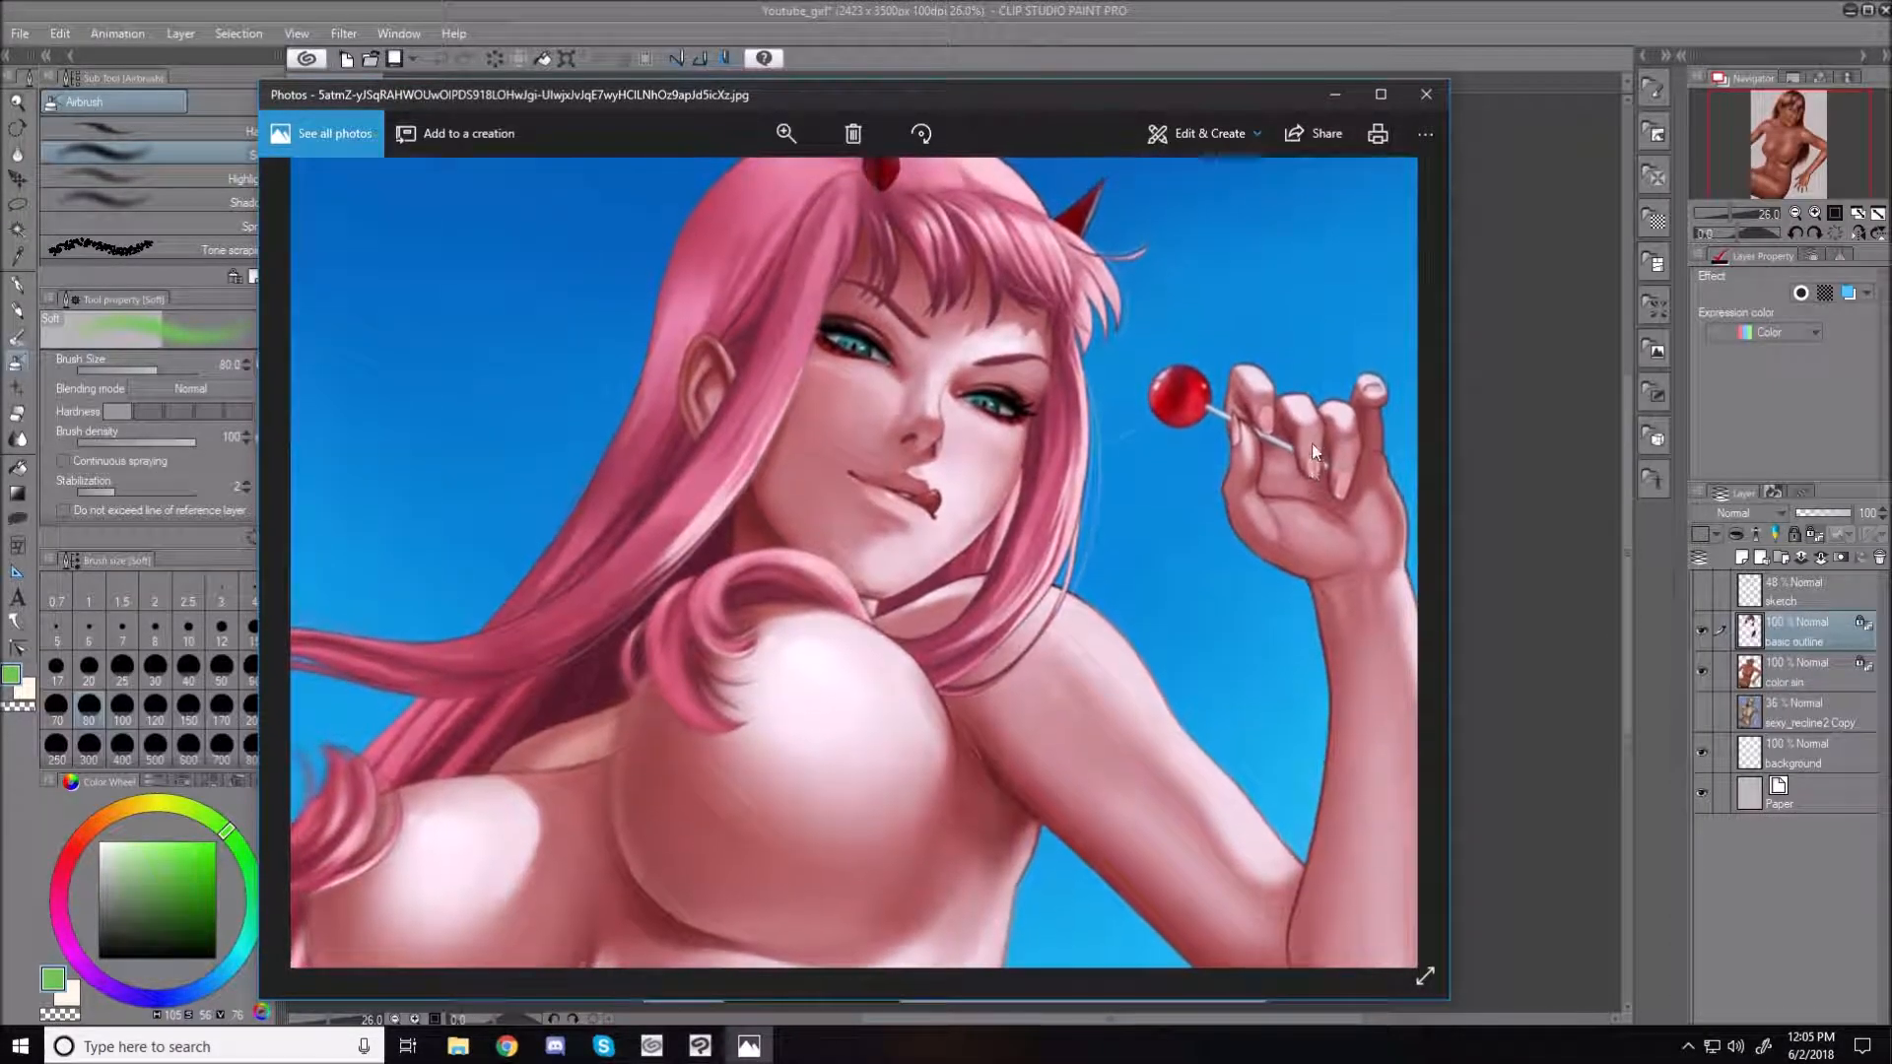
left_click_drag(1167, 629, 1191, 370)
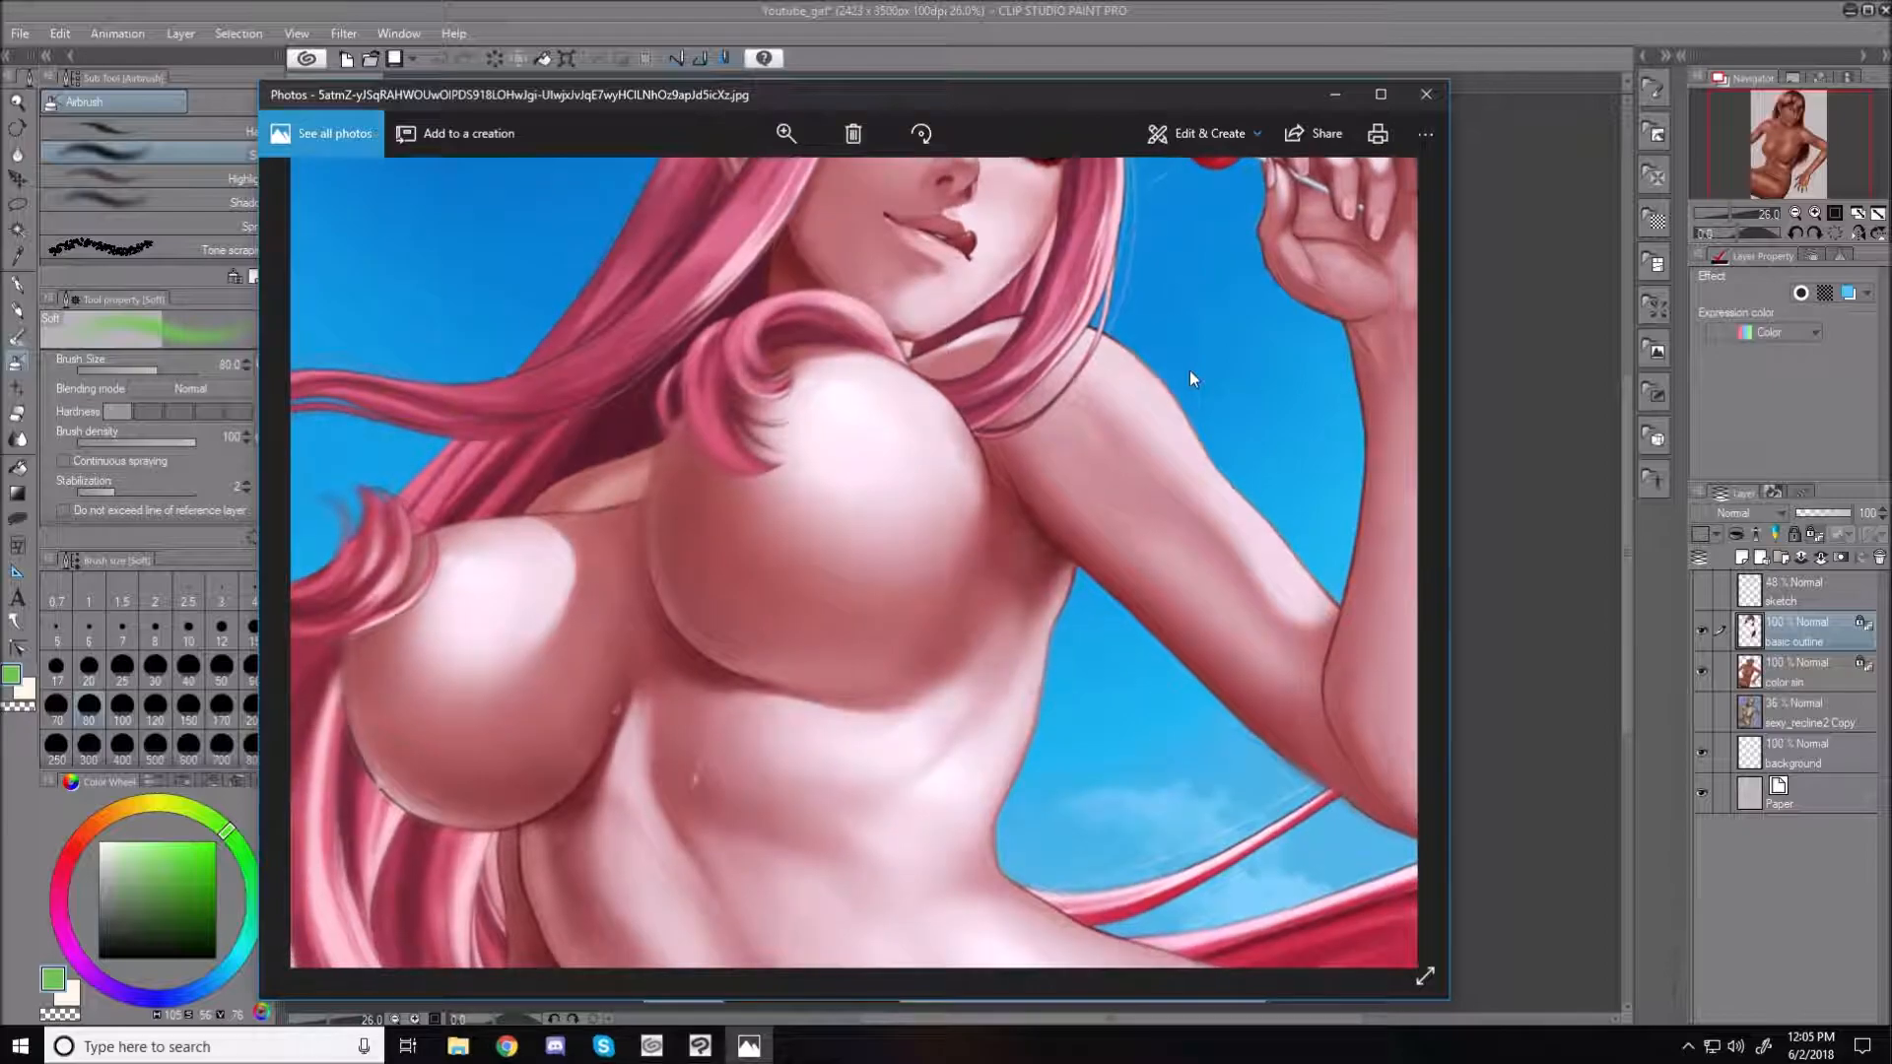
left_click_drag(1132, 272, 1163, 565)
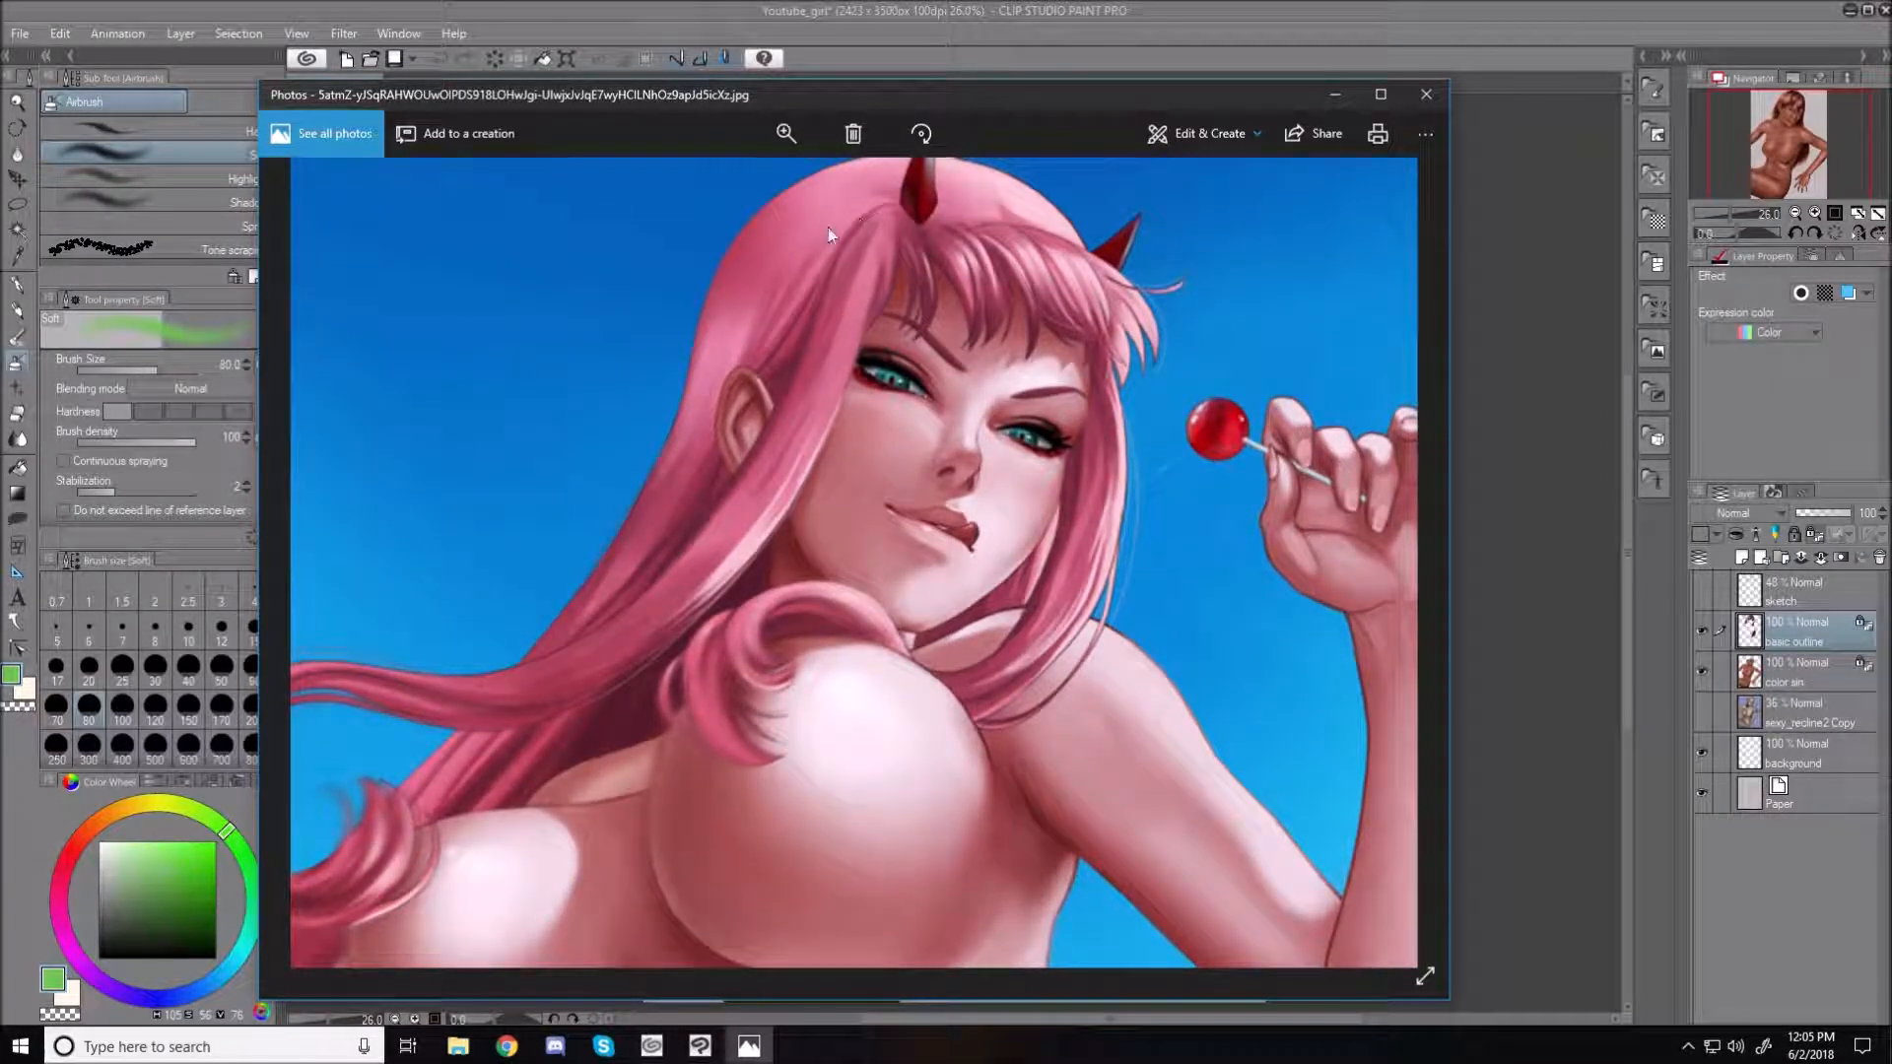
left_click_drag(1020, 743, 1097, 366)
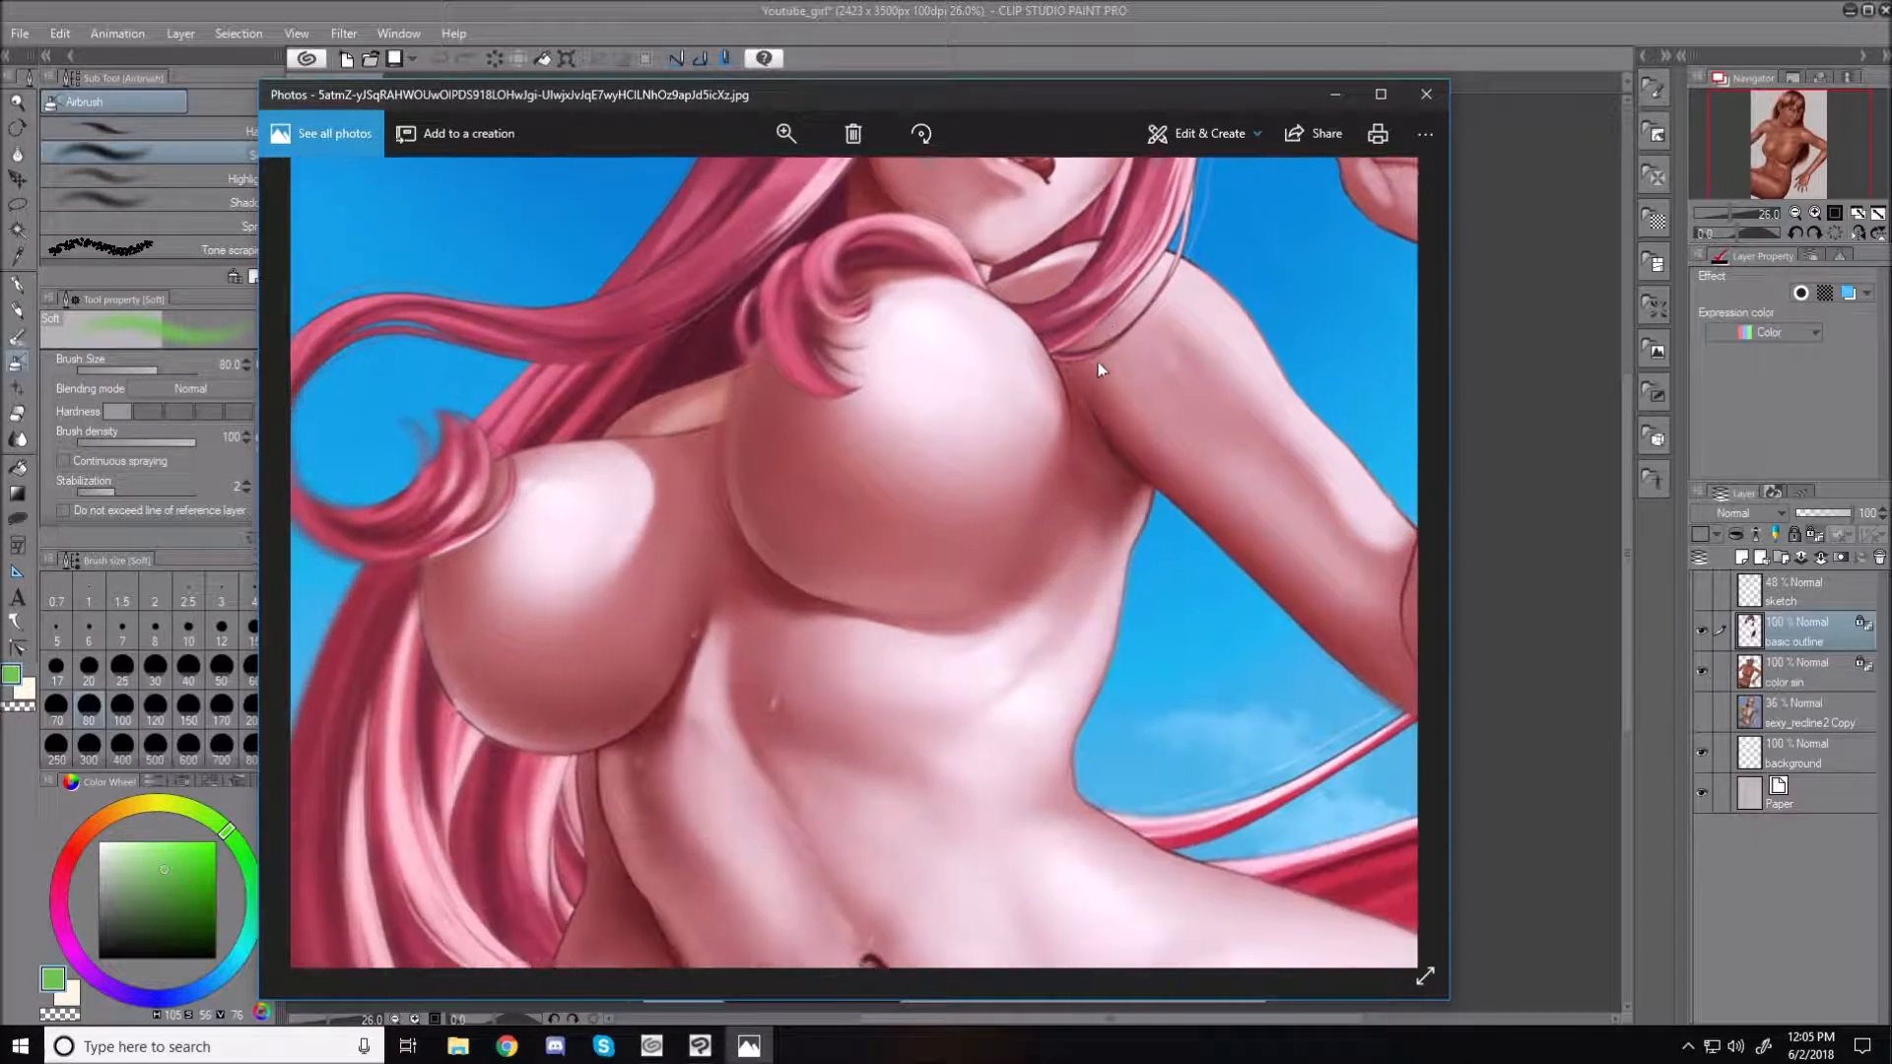
Examine the shading on the pink-haired character's abdomen and legs and on the fish, ending with the whole picture in view
left_click_drag(795, 772, 813, 587)
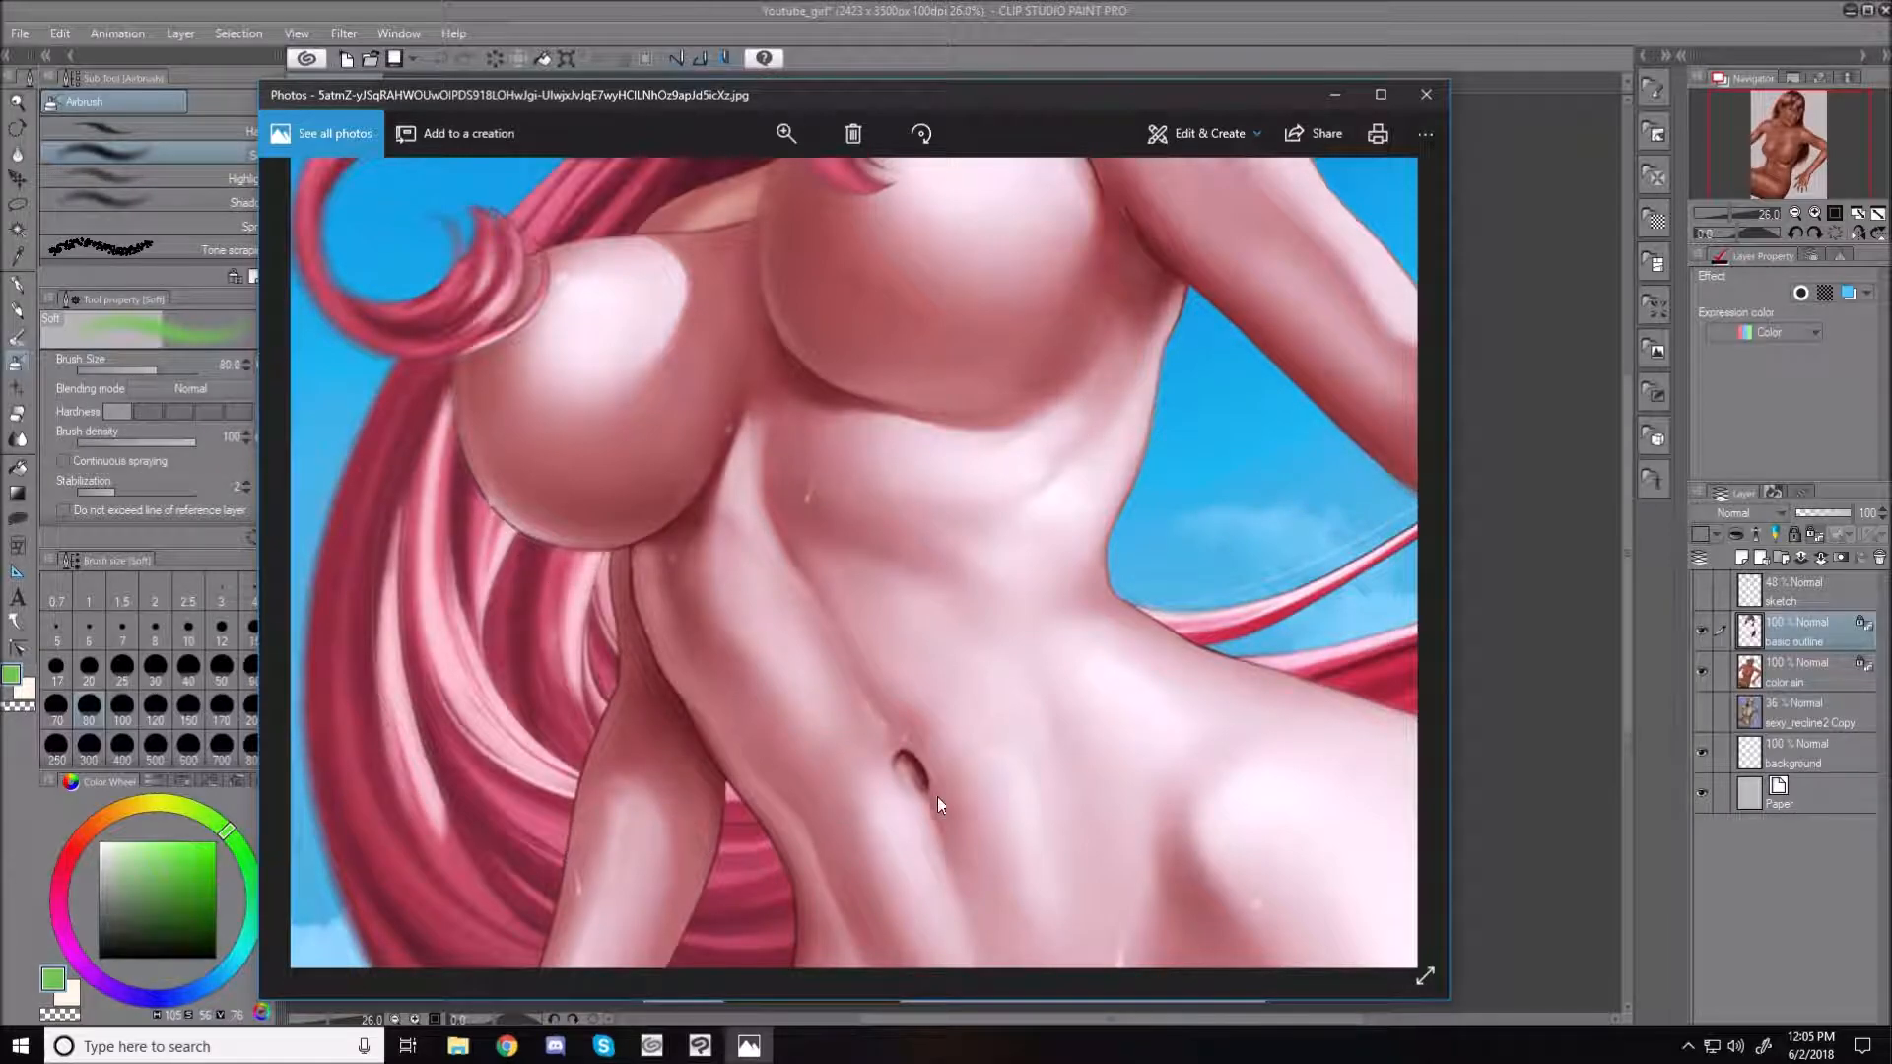
left_click_drag(937, 796, 814, 532)
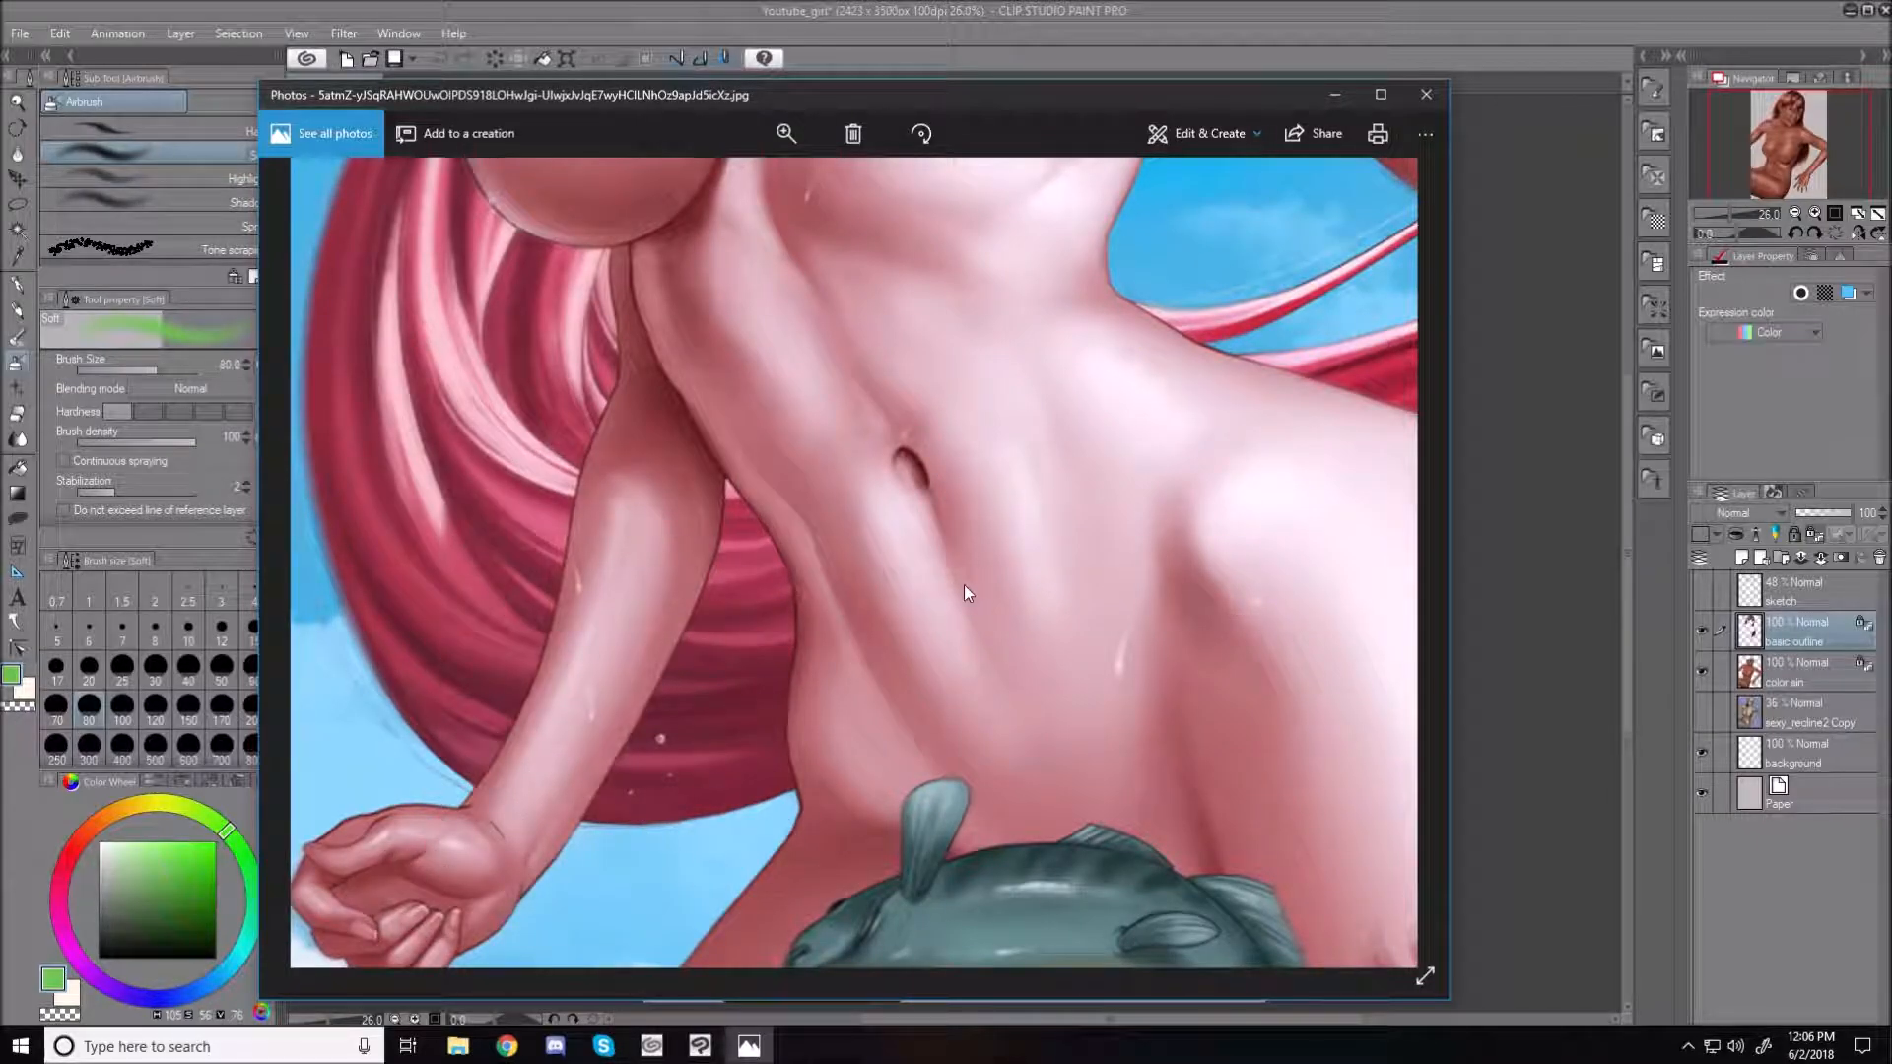
left_click_drag(1228, 766, 919, 428)
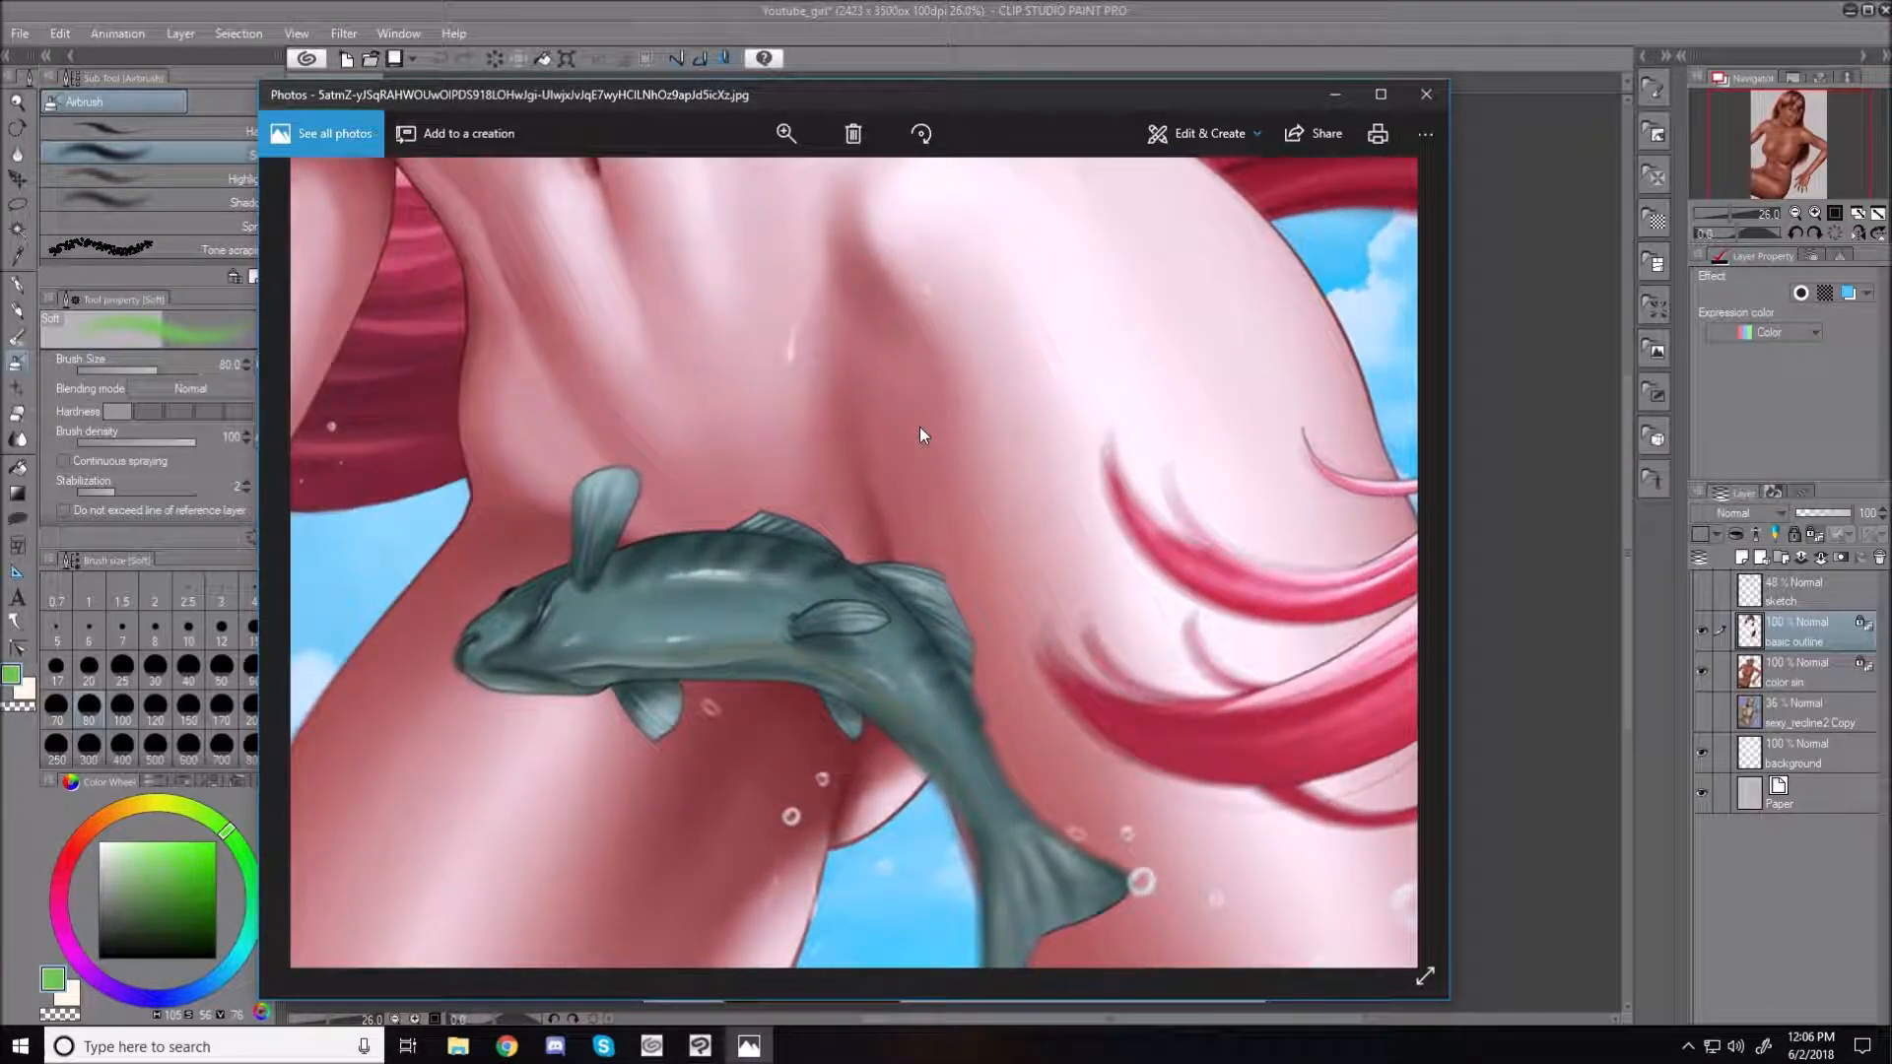
left_click_drag(1094, 771, 906, 499)
left_click(787, 134)
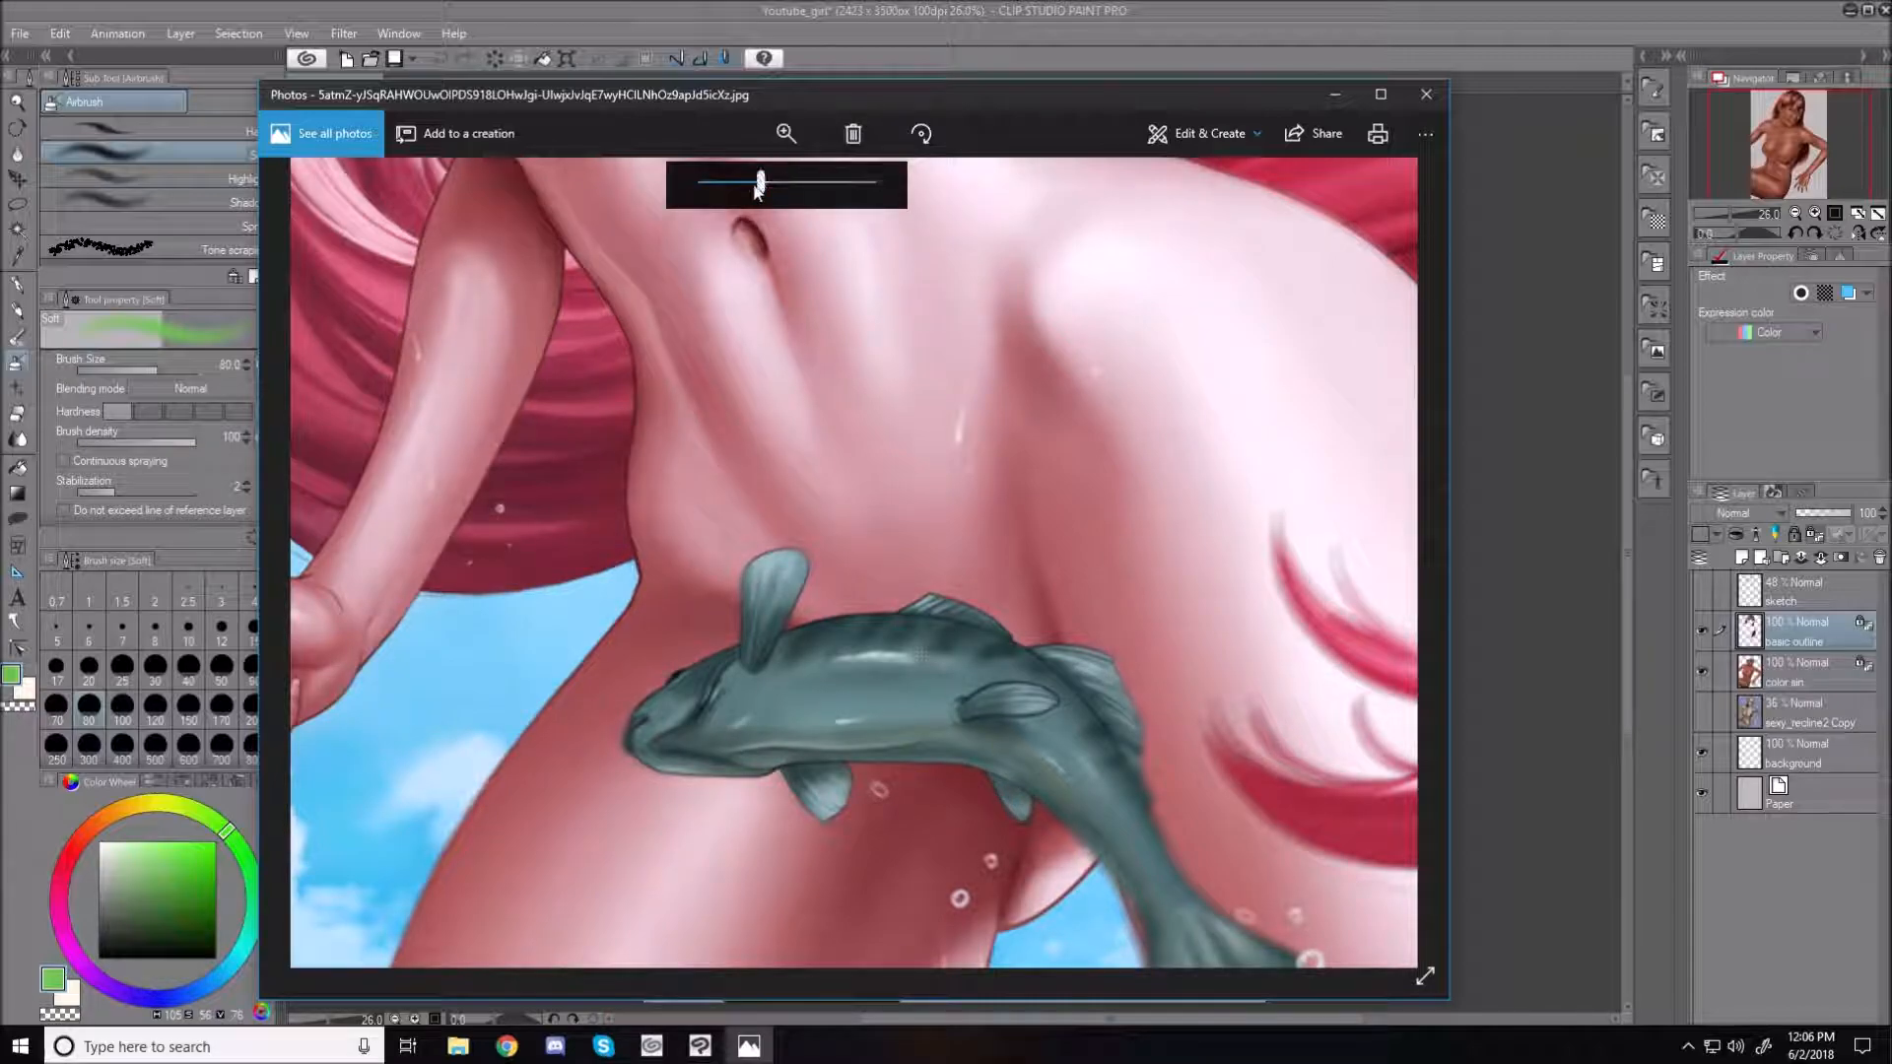
left_click_drag(756, 184, 690, 204)
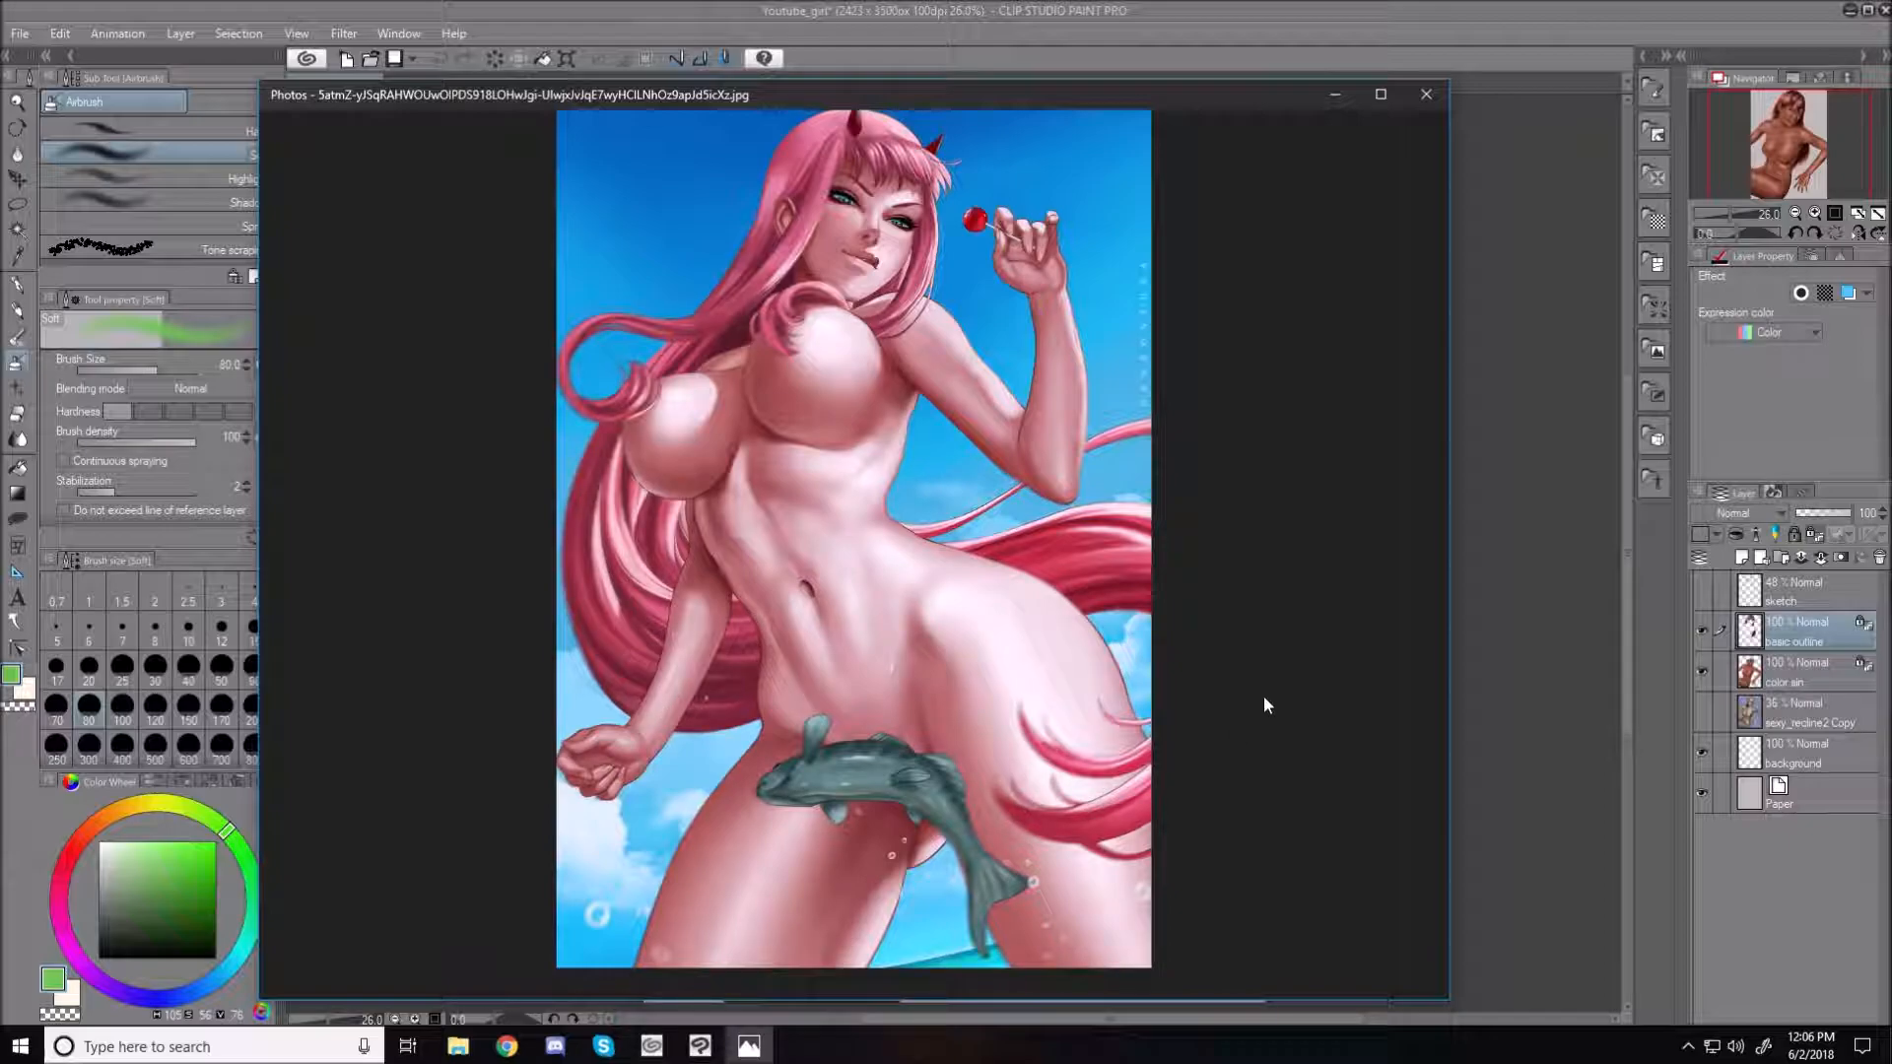
Advance to the reference of the woman with rabbit ears, zoom in and examine the shading on her hair, face, skin, corset and gloves
left_click(1409, 558)
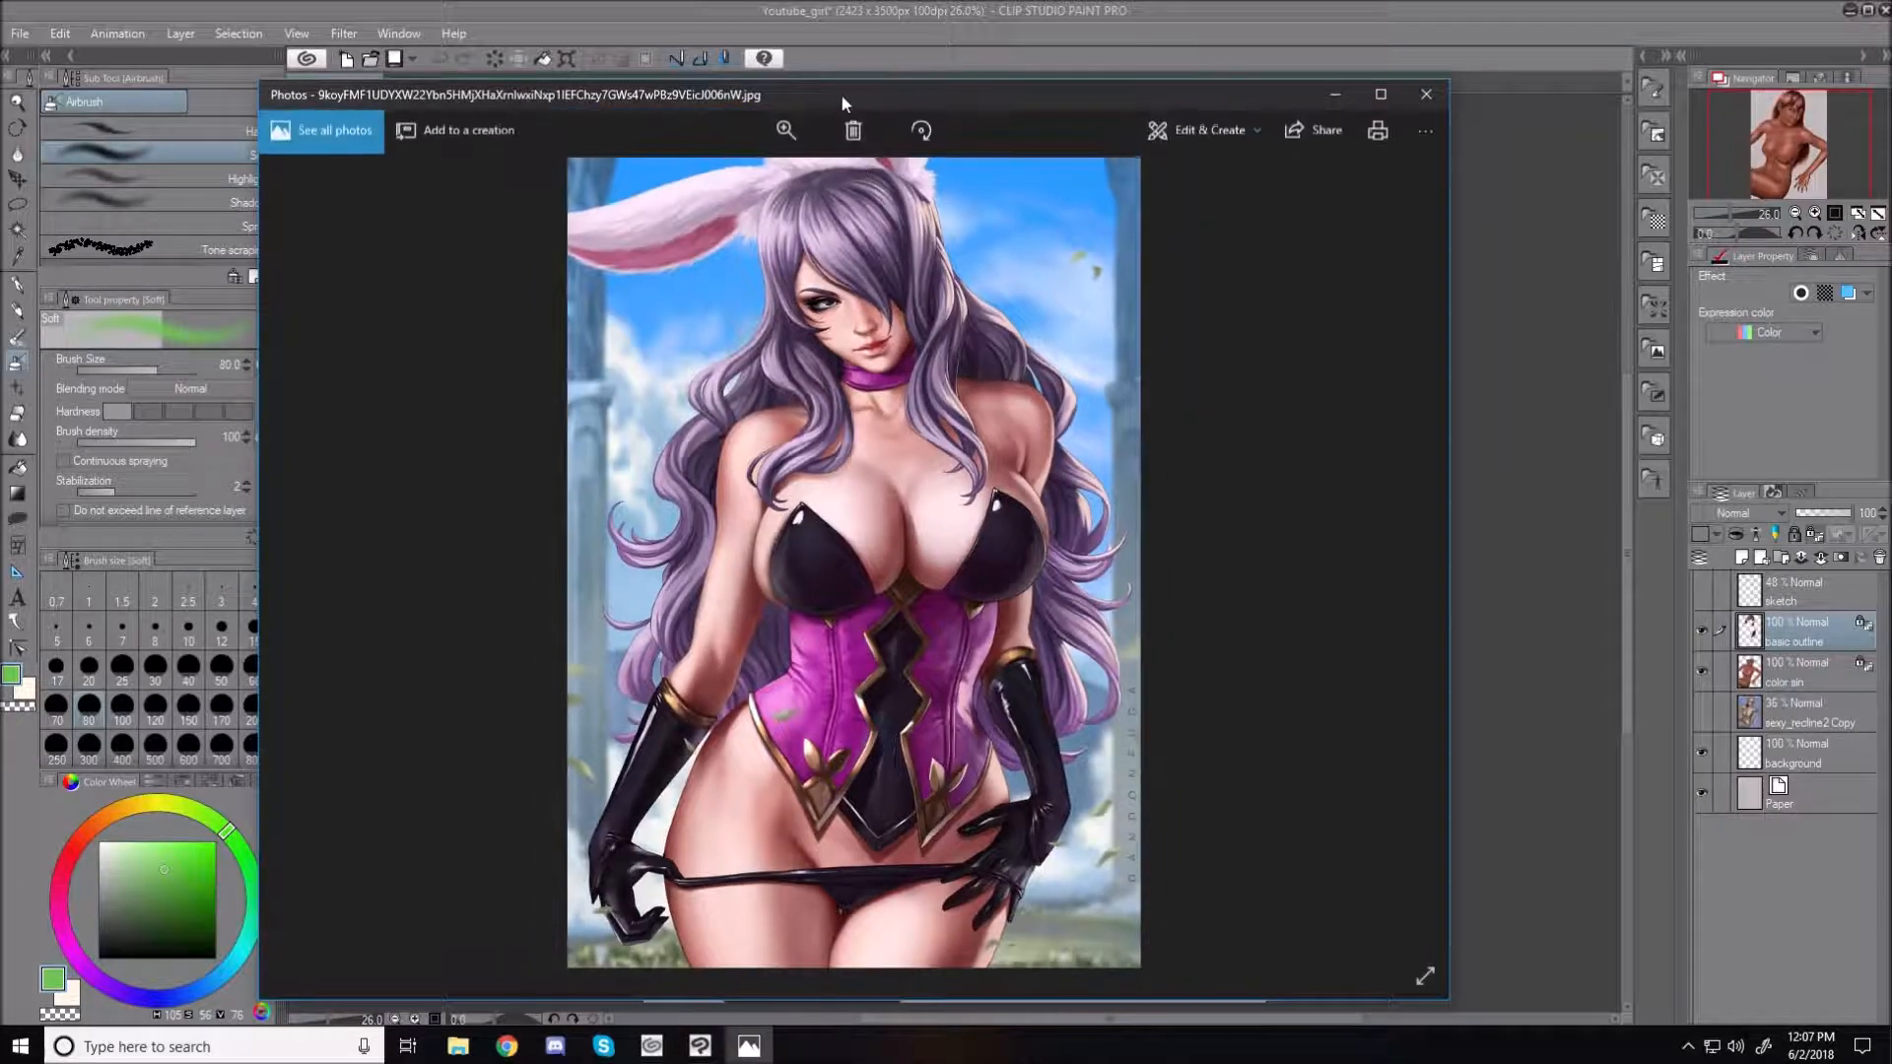
left_click(785, 132)
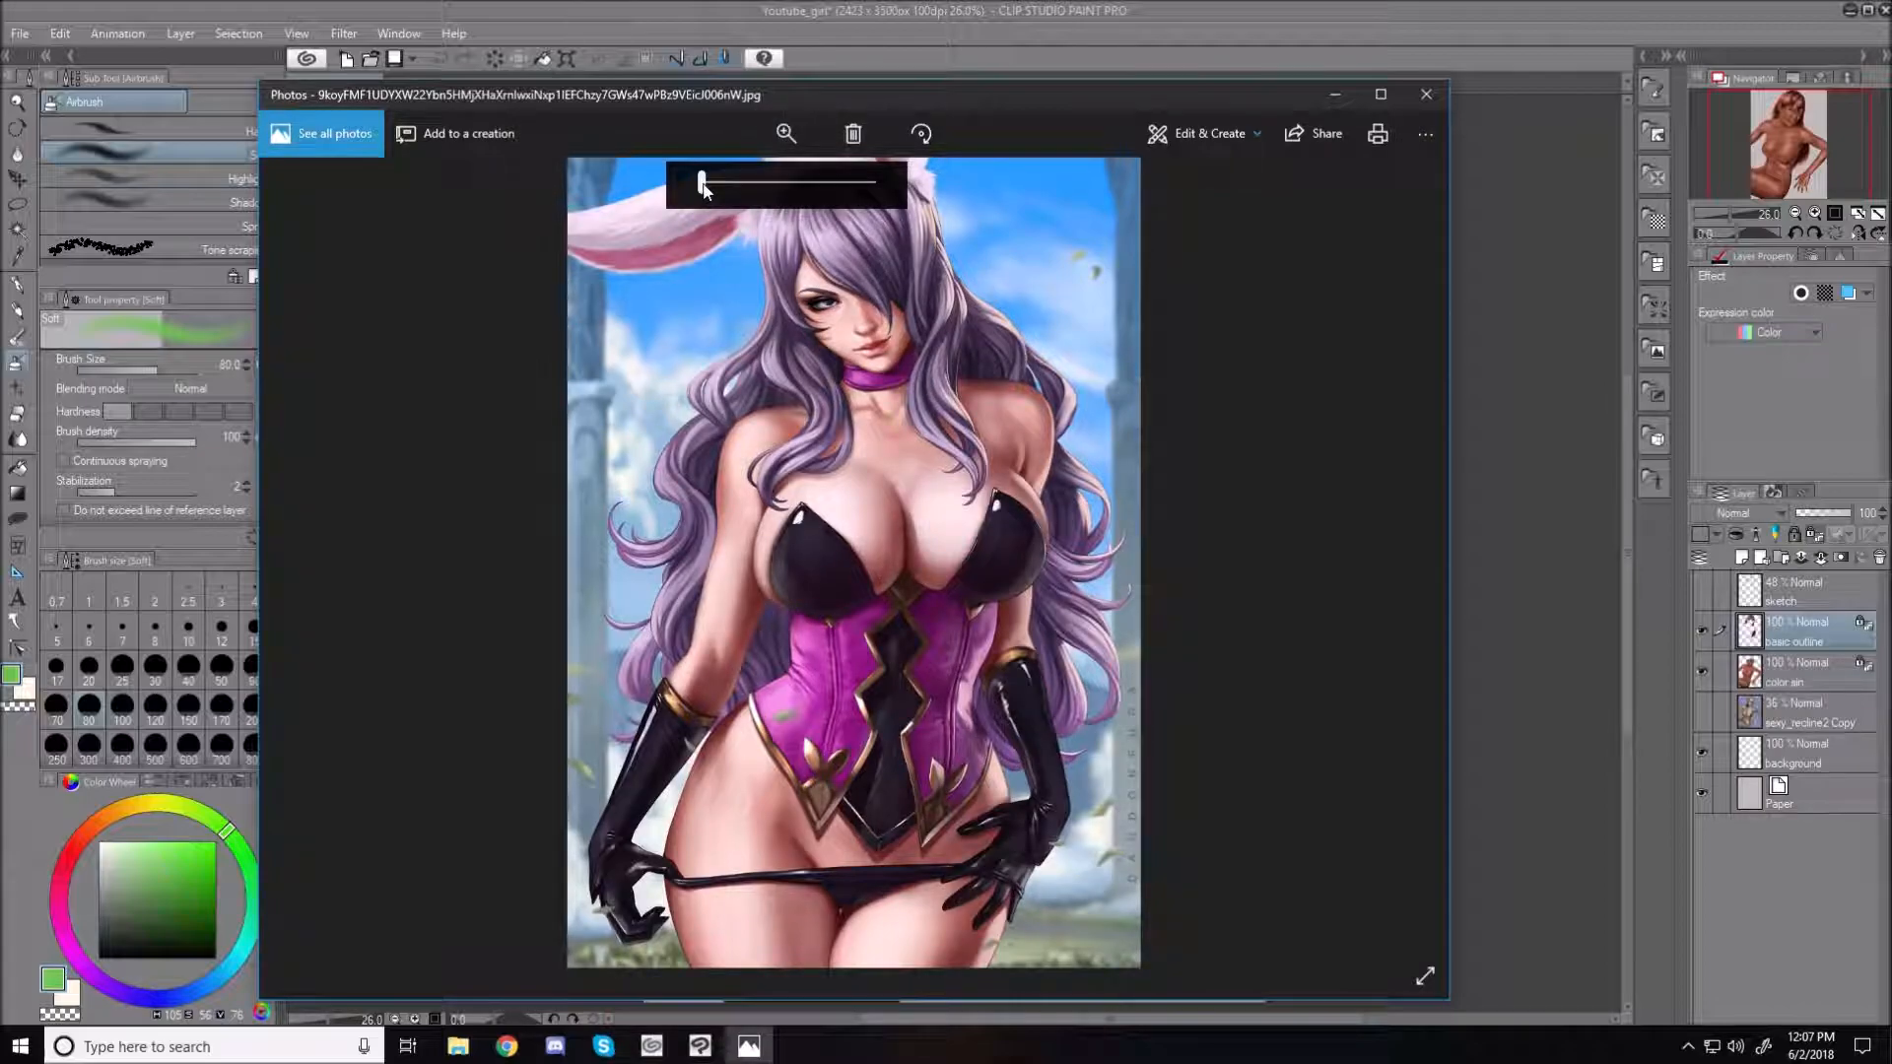
left_click_drag(702, 182, 746, 182)
left_click_drag(928, 329, 1056, 858)
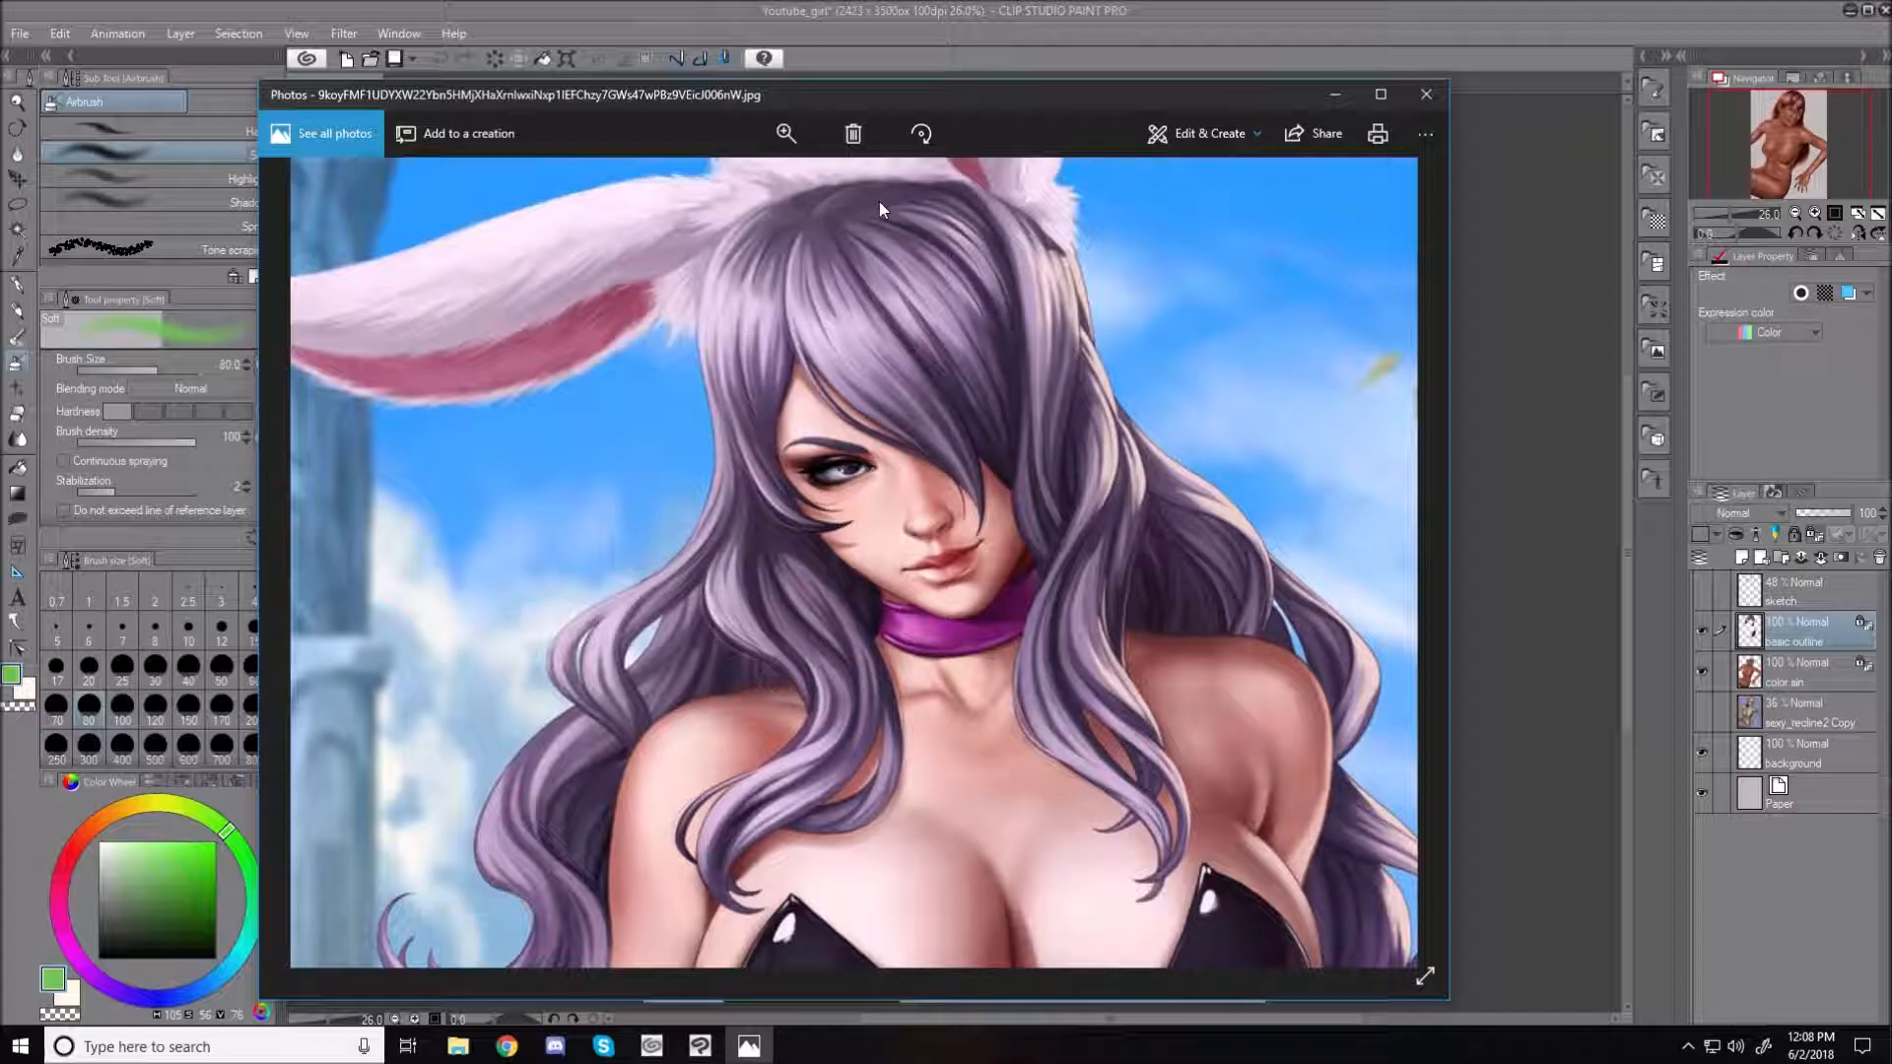
left_click_drag(1111, 526, 1083, 105)
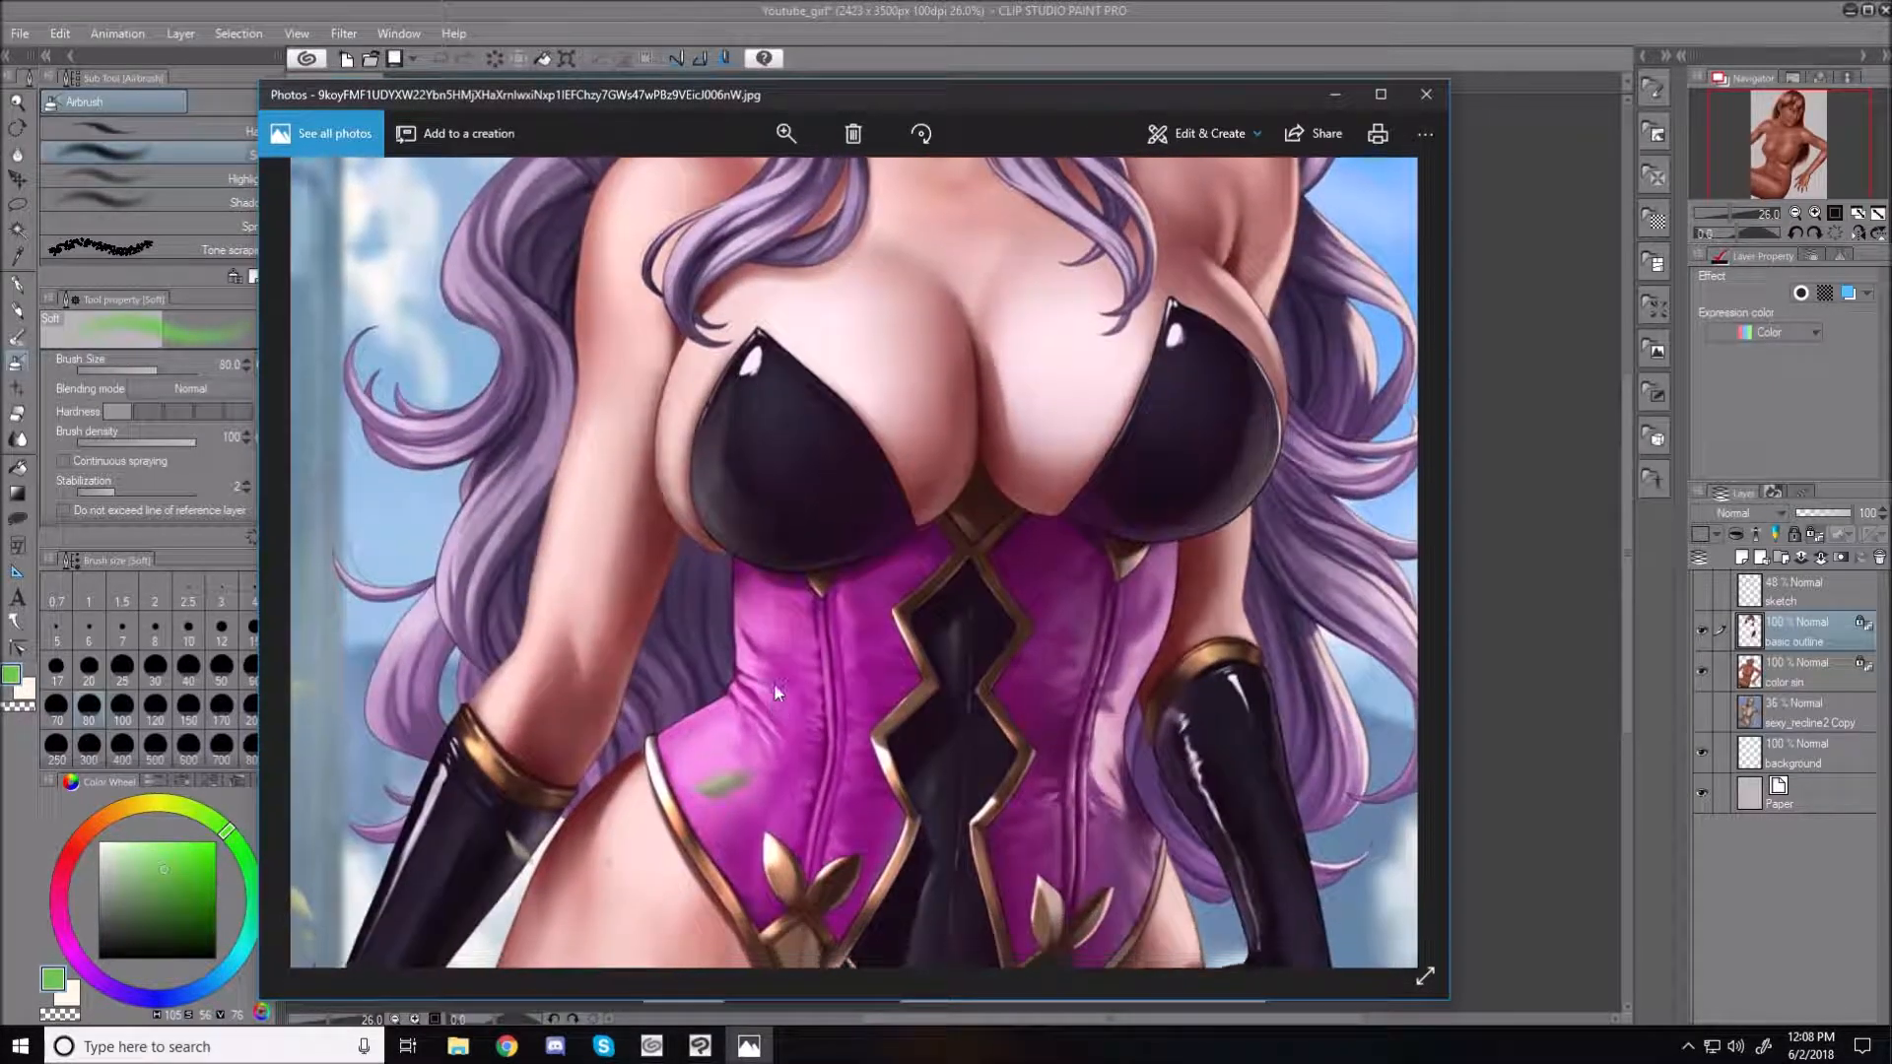
left_click_drag(772, 683, 784, 566)
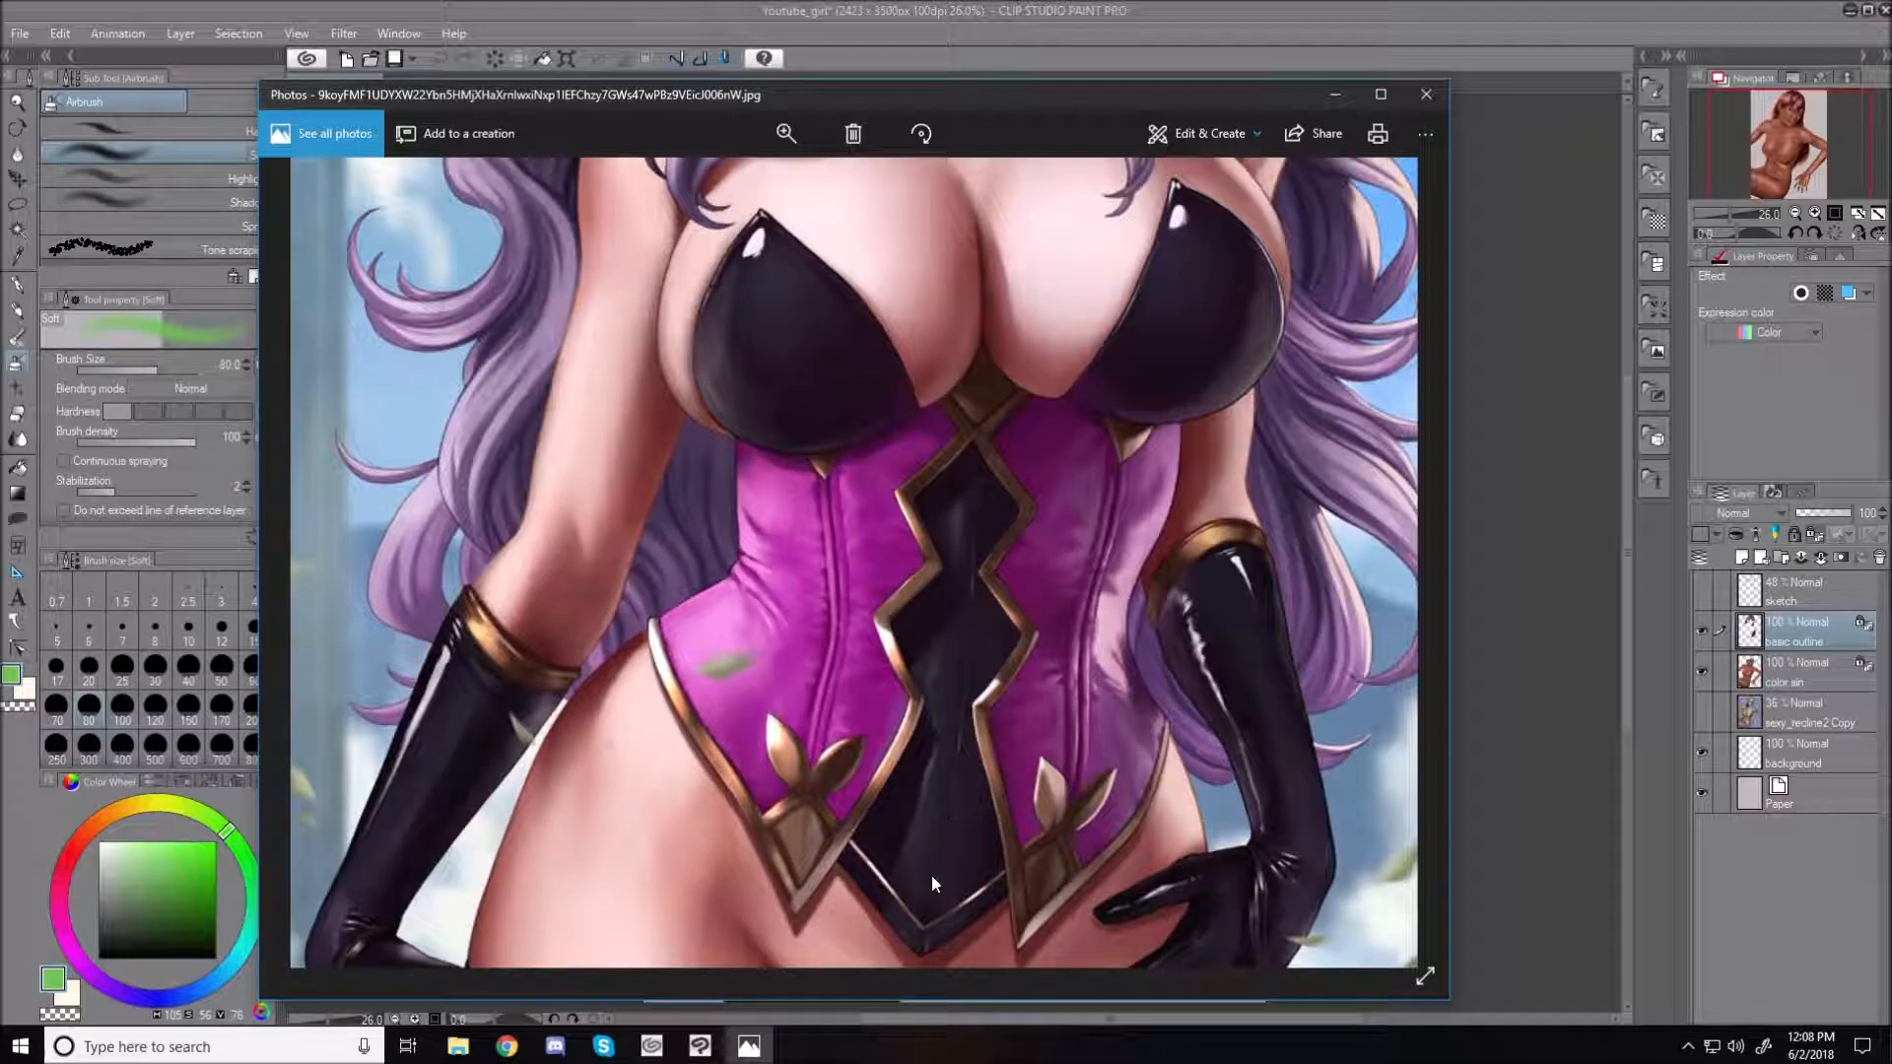
scroll(966, 508, "down", 3)
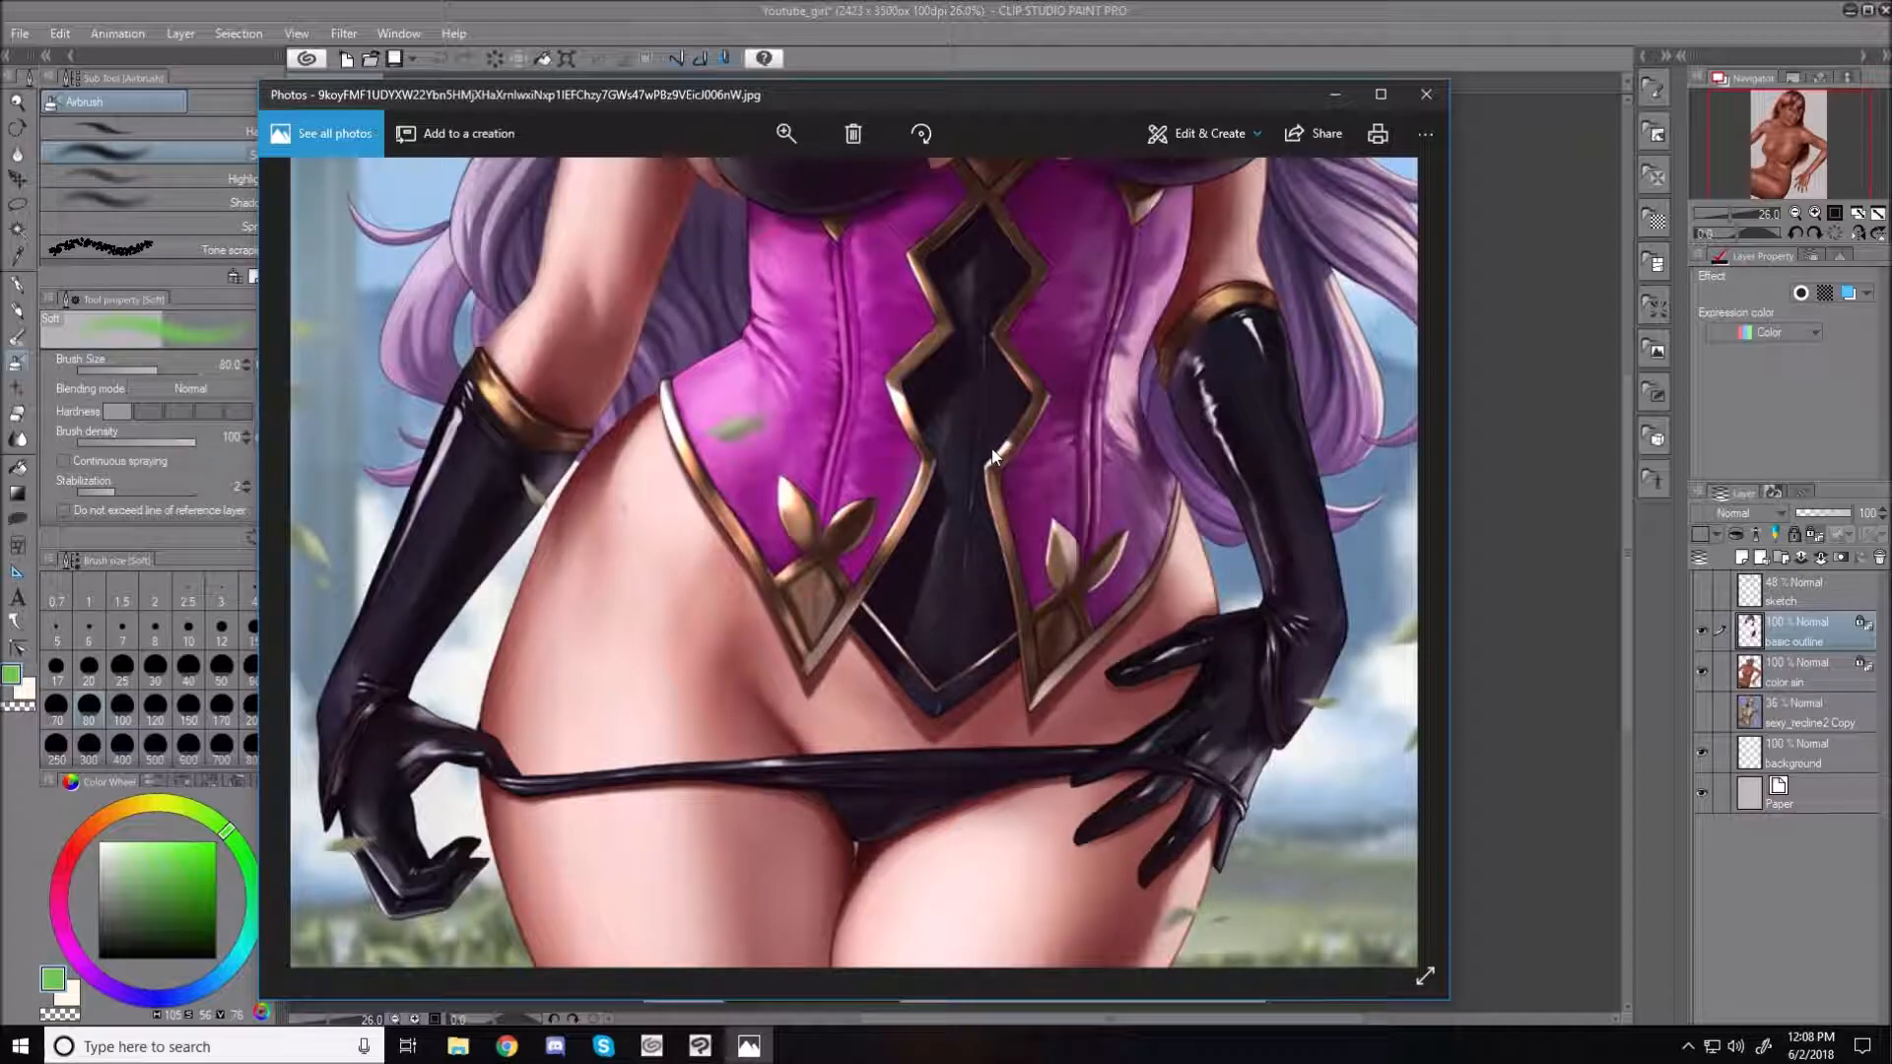
Return to the whole rabbit-eared picture and browse forward past the green-skinned woman to the woman in the web-patterned suit
left_click(796, 146)
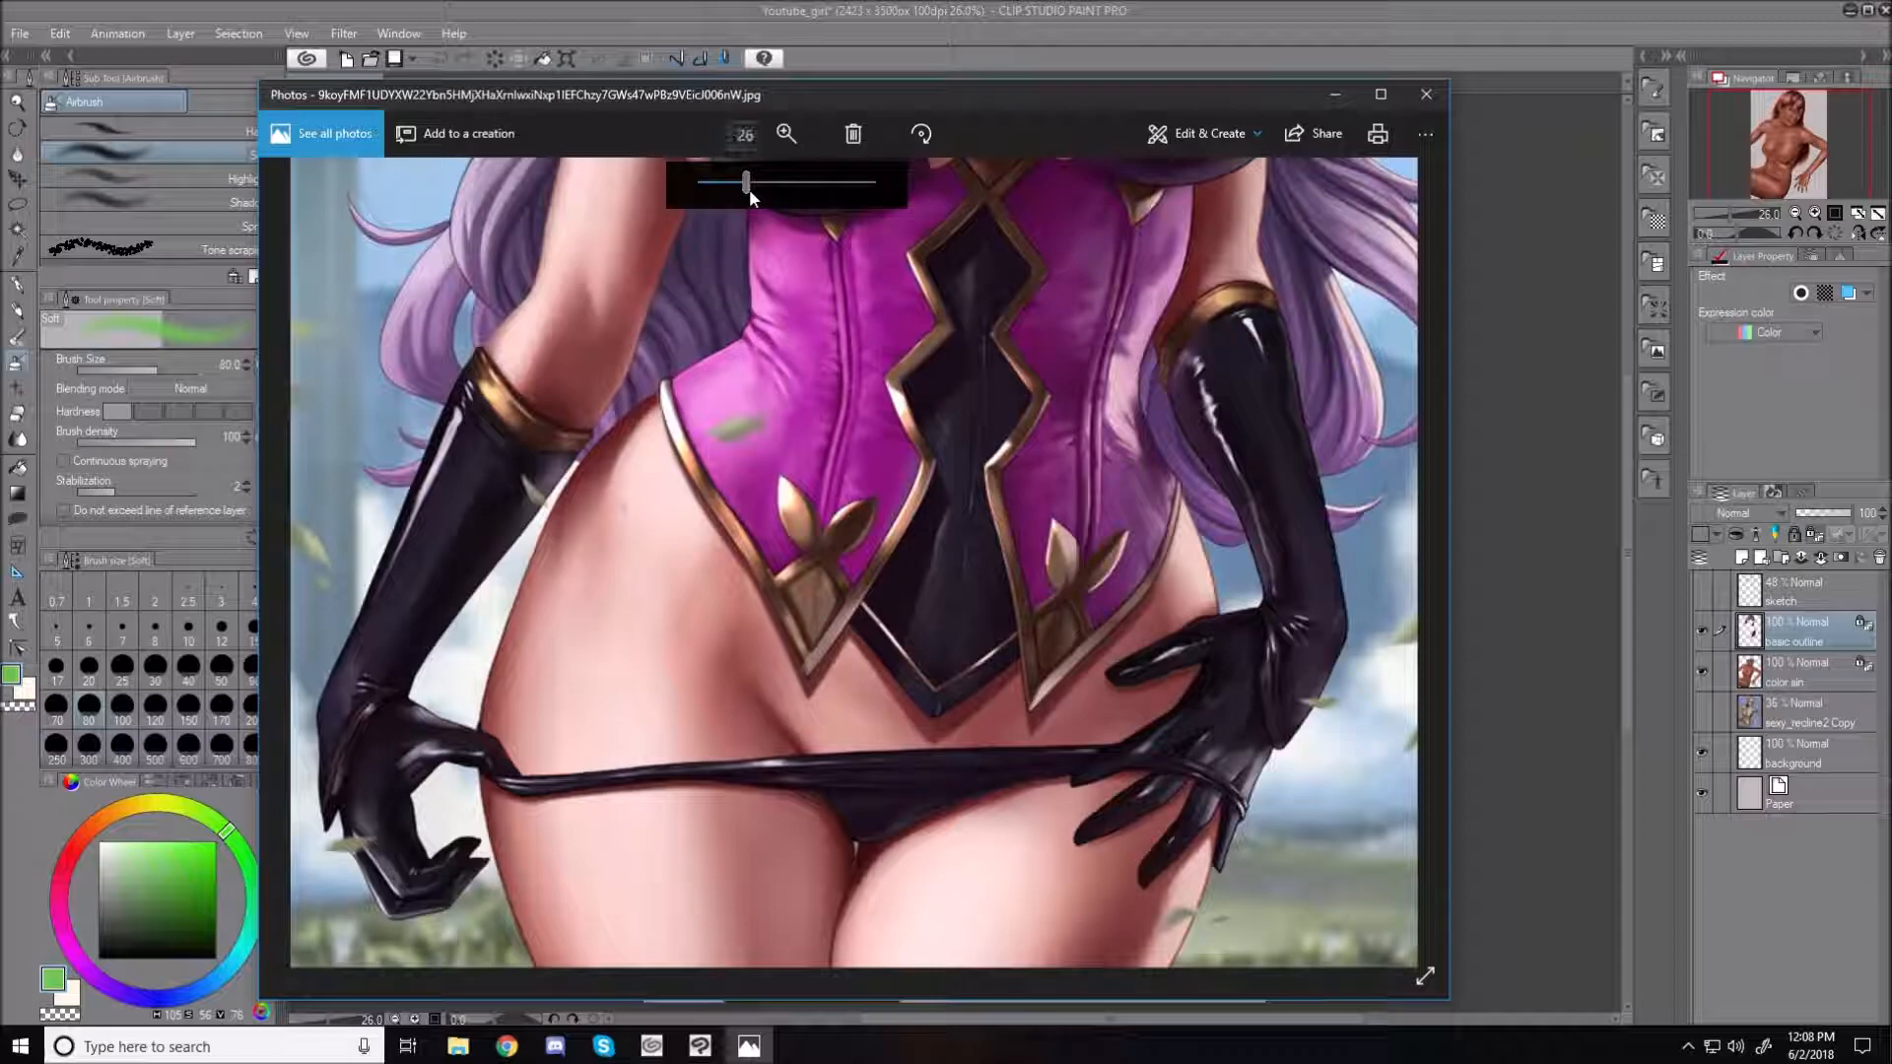
left_click_drag(749, 187, 697, 198)
left_click(1218, 404)
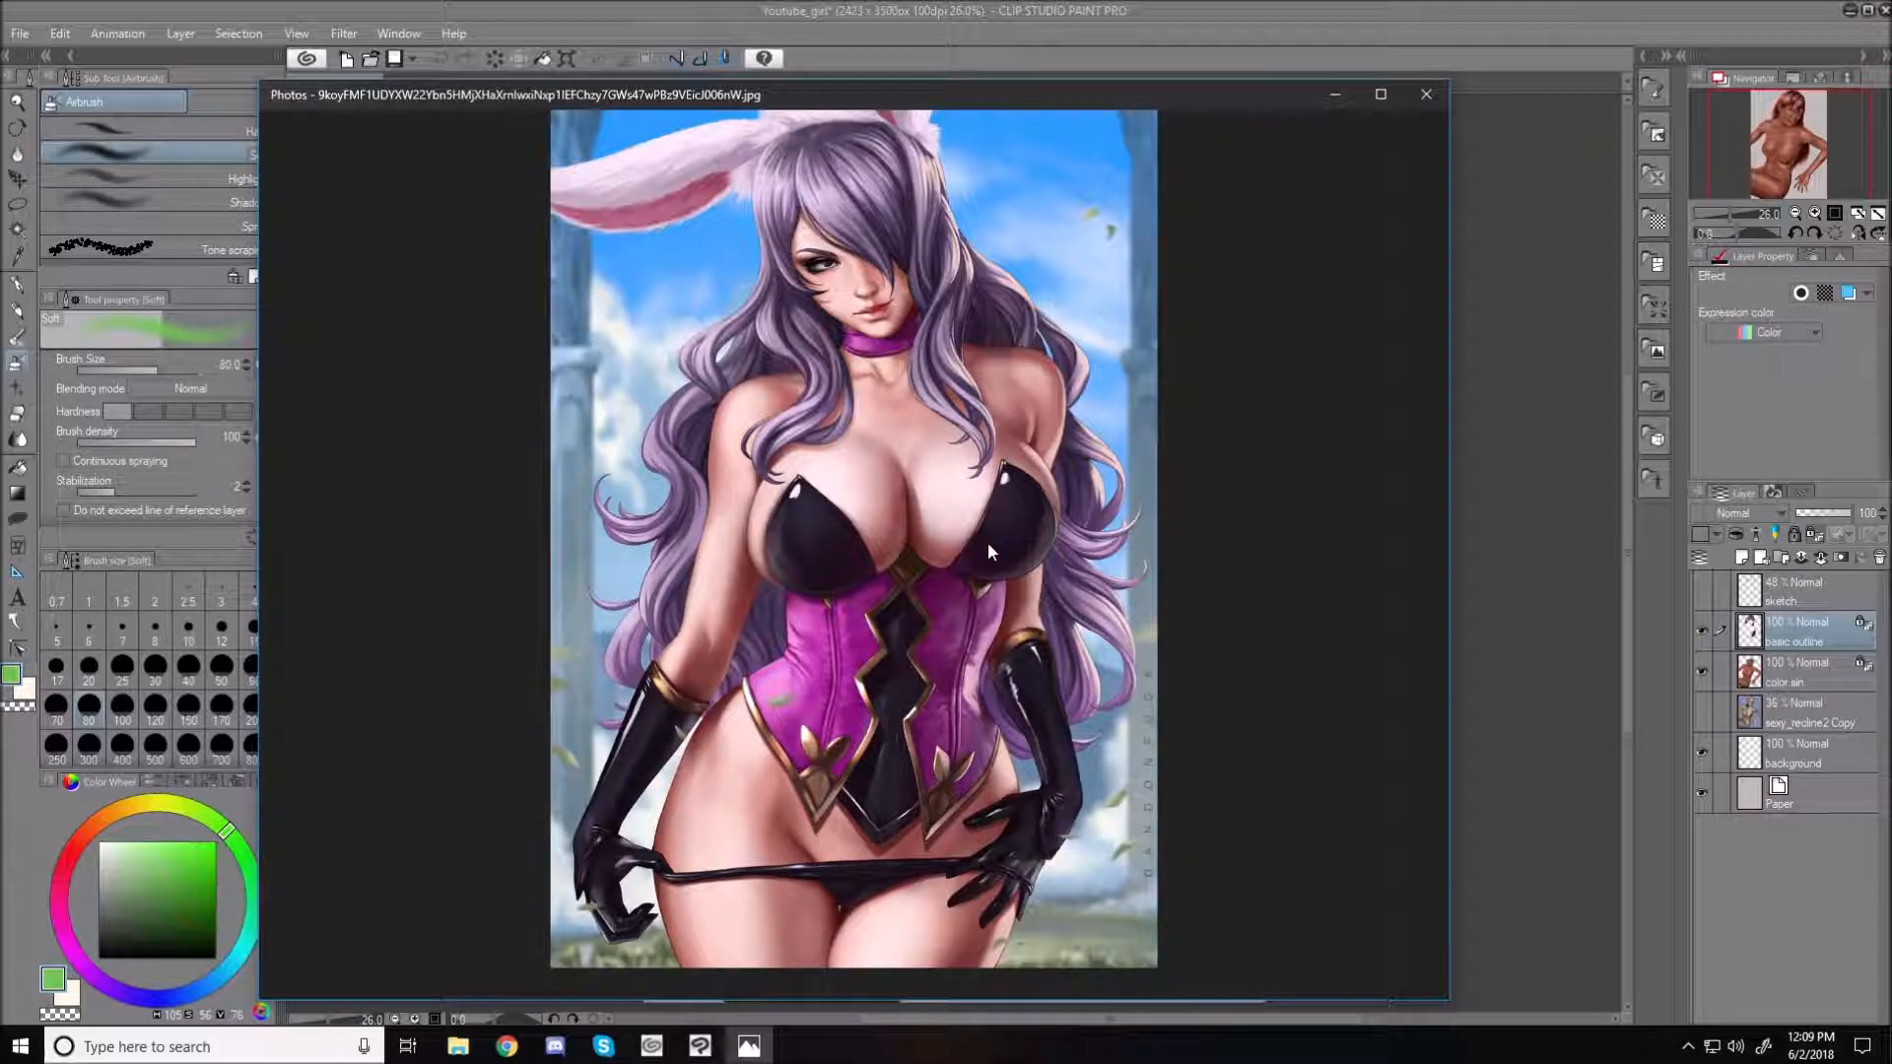
left_click(1399, 555)
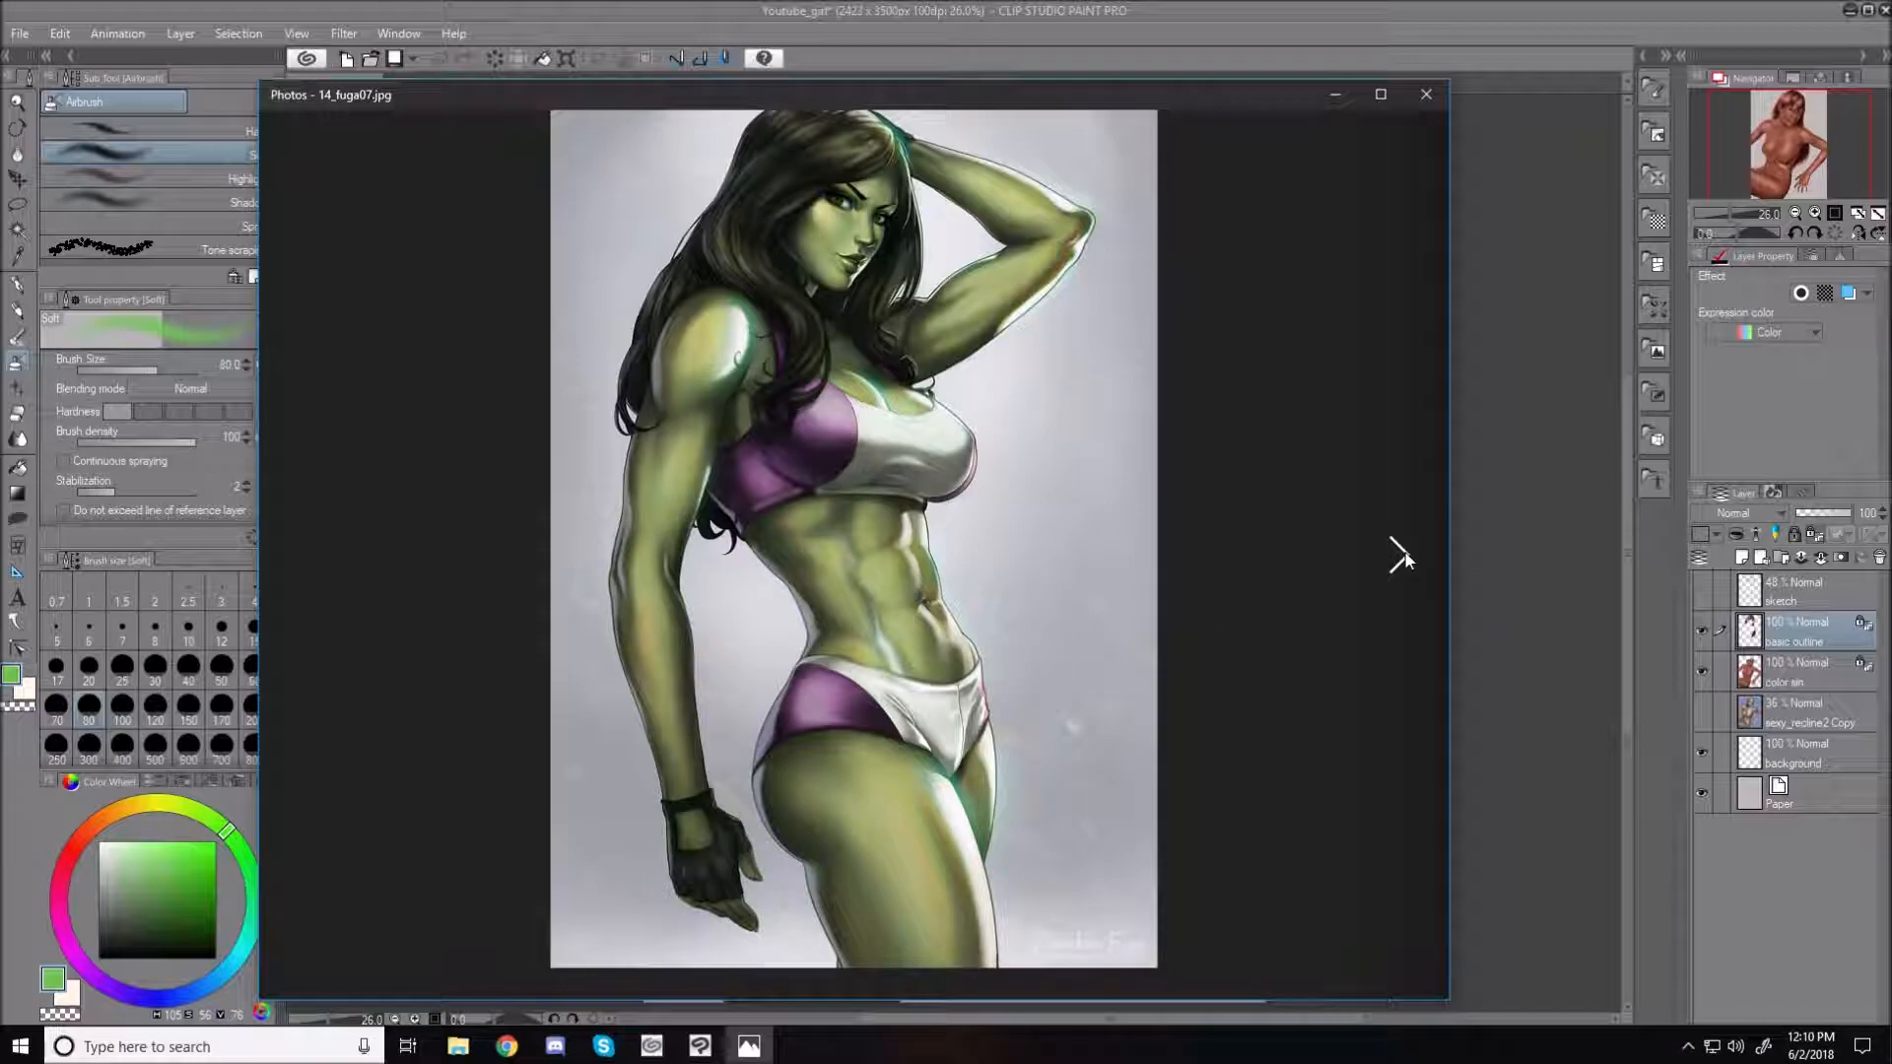
left_click(1400, 556)
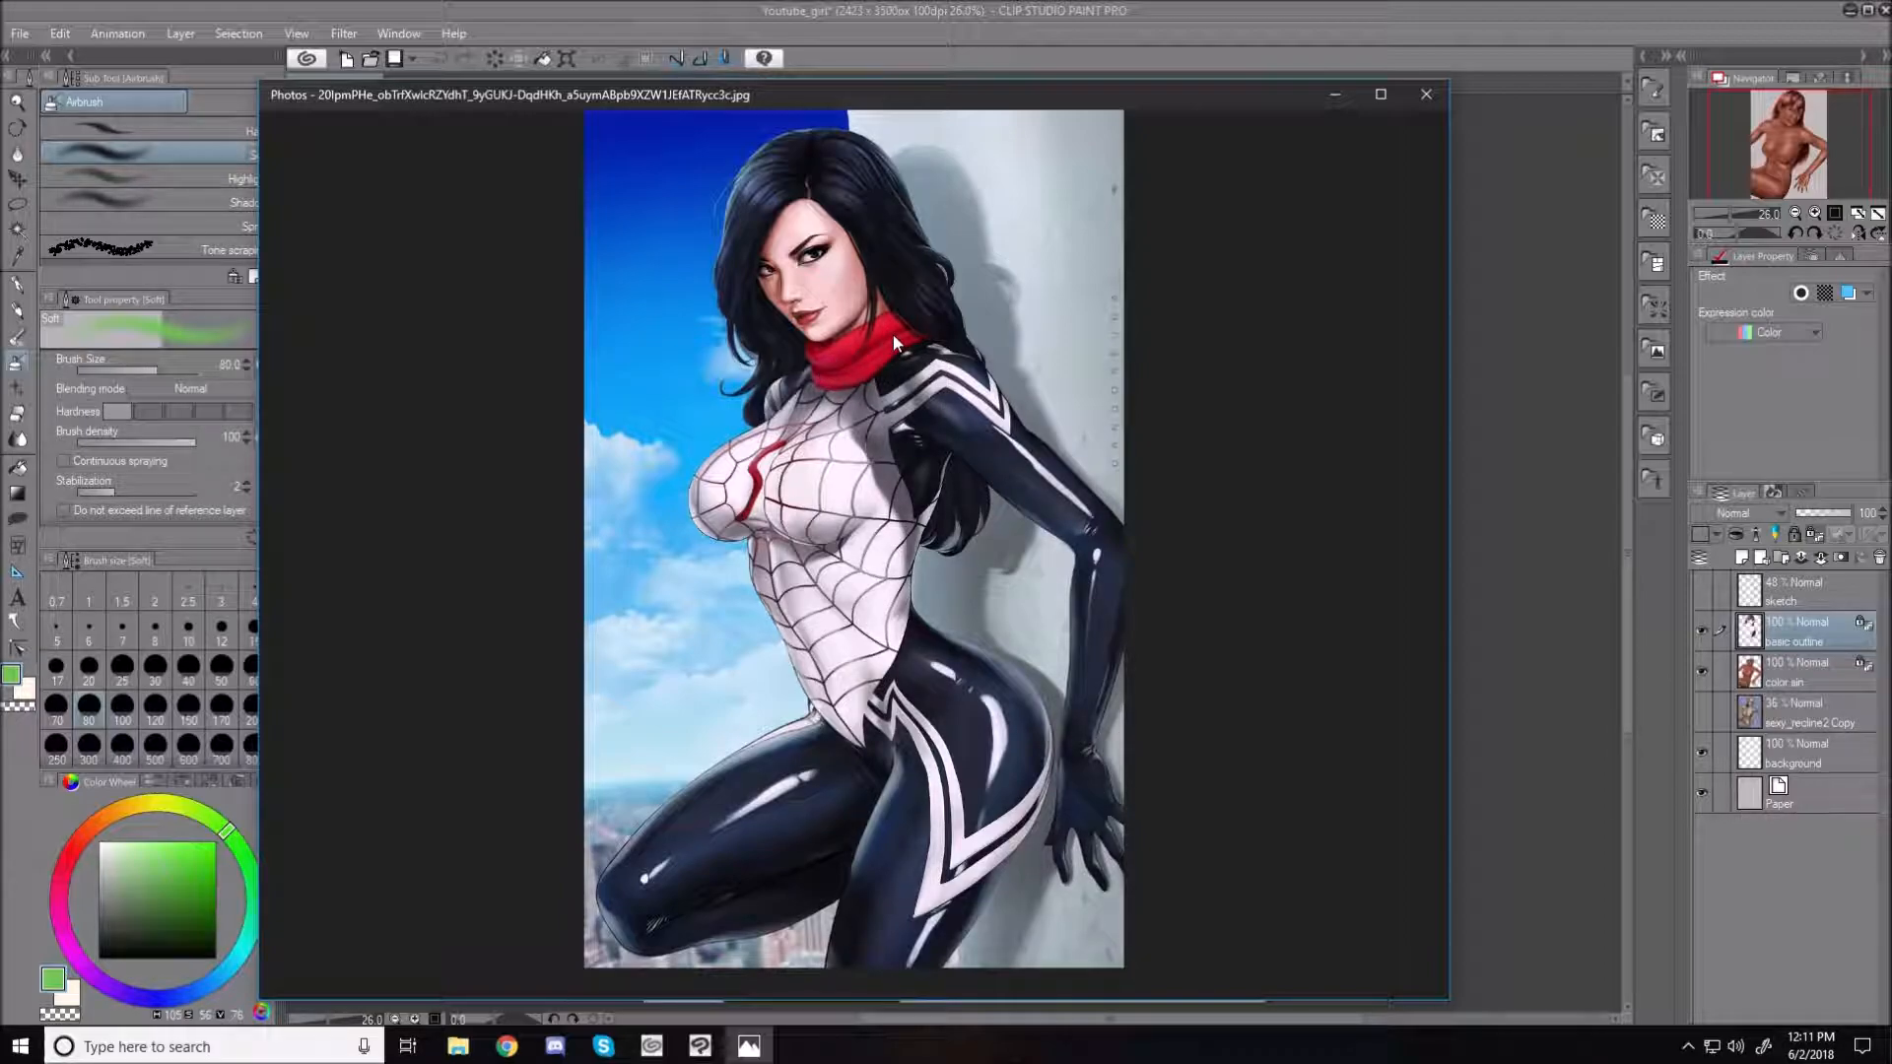
Zoom in on the woman in the web-patterned suit, examine the shading on her suit, scarf and face, and return to the whole picture
key("Right")
key("Left")
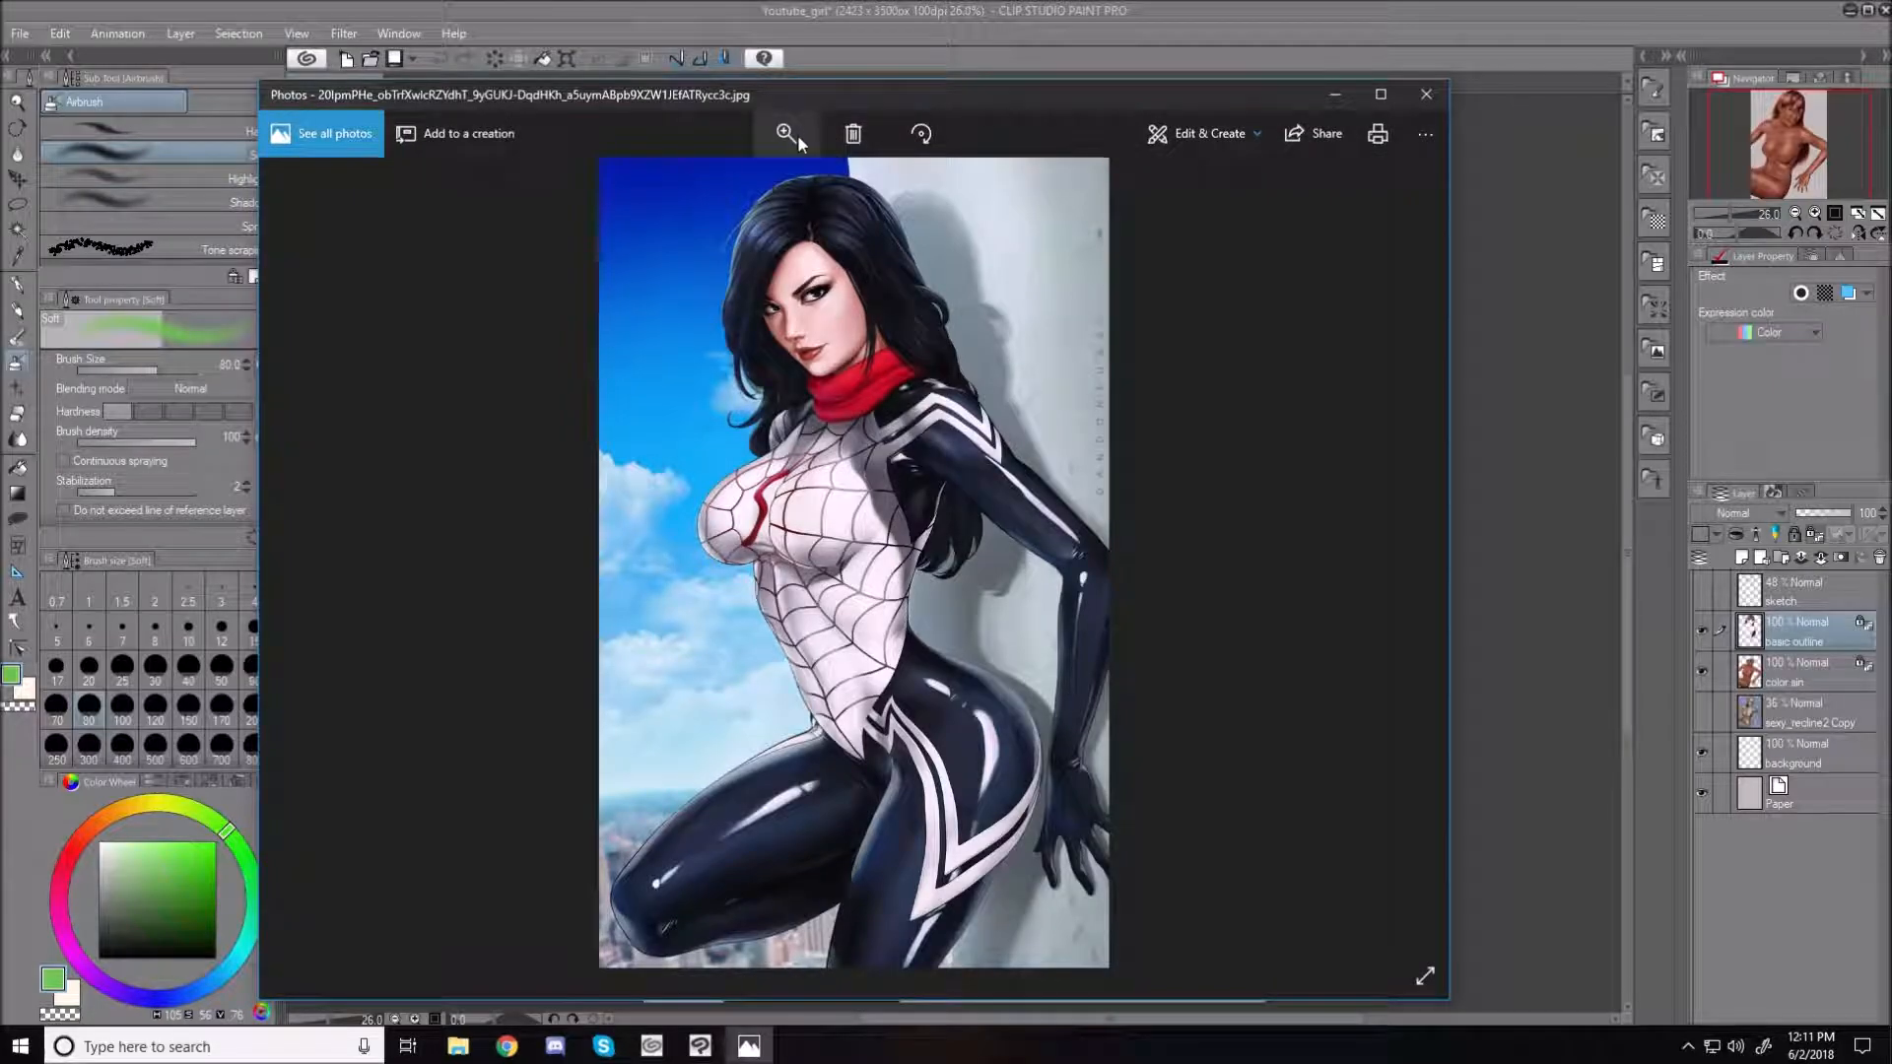
left_click(787, 134)
left_click_drag(702, 183, 765, 183)
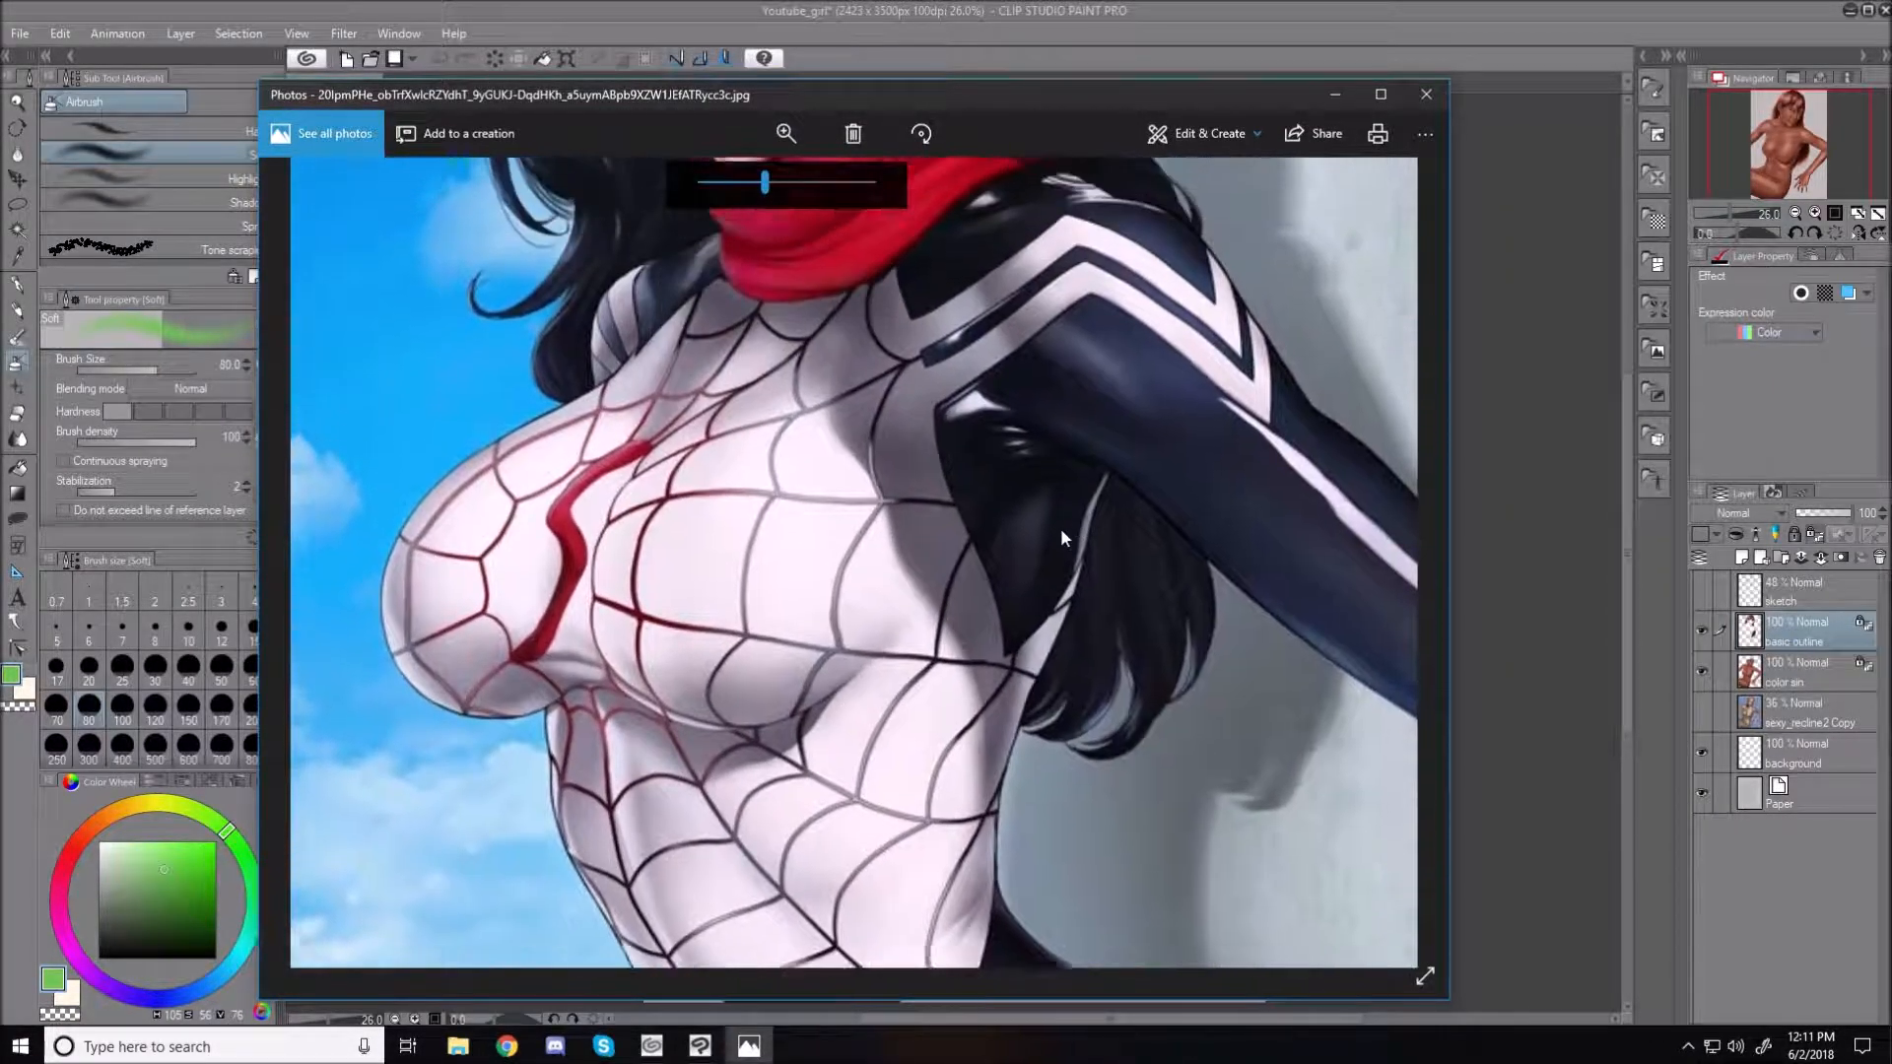
left_click_drag(1060, 528, 1061, 803)
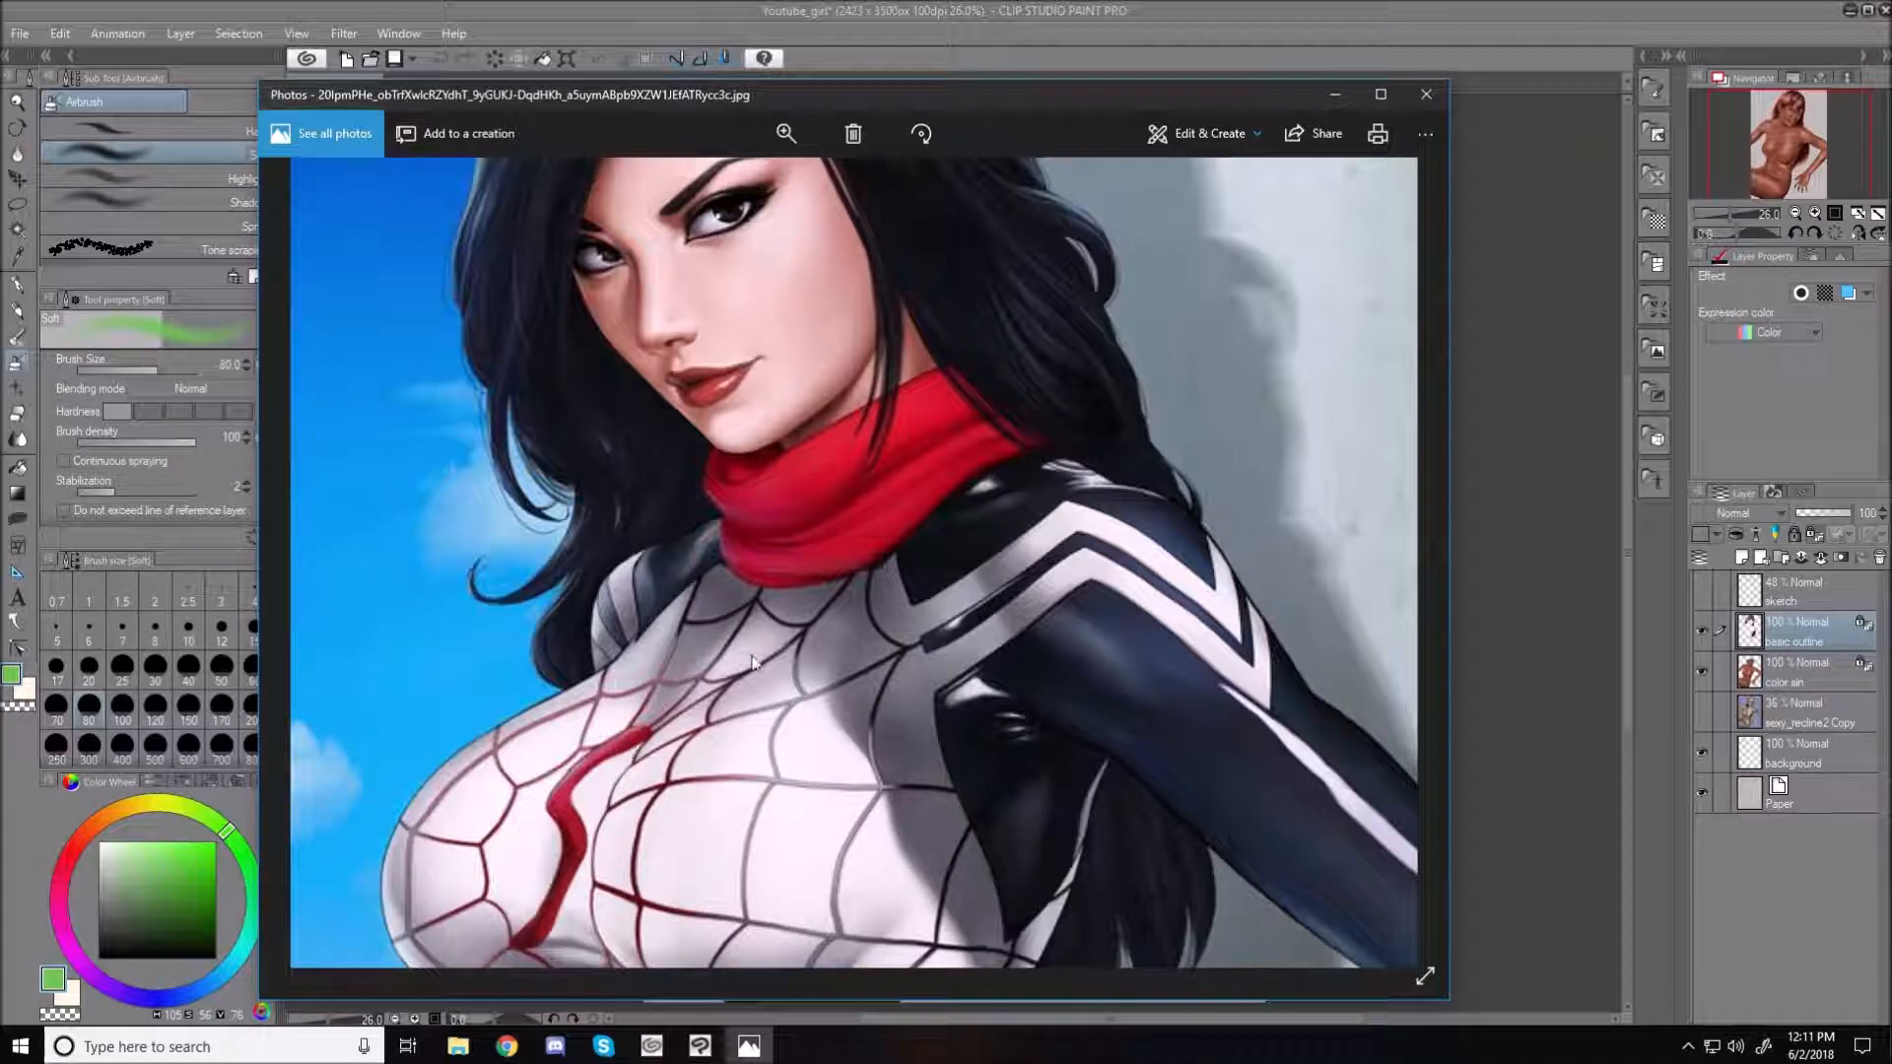
left_click(786, 132)
left_click_drag(778, 185, 690, 183)
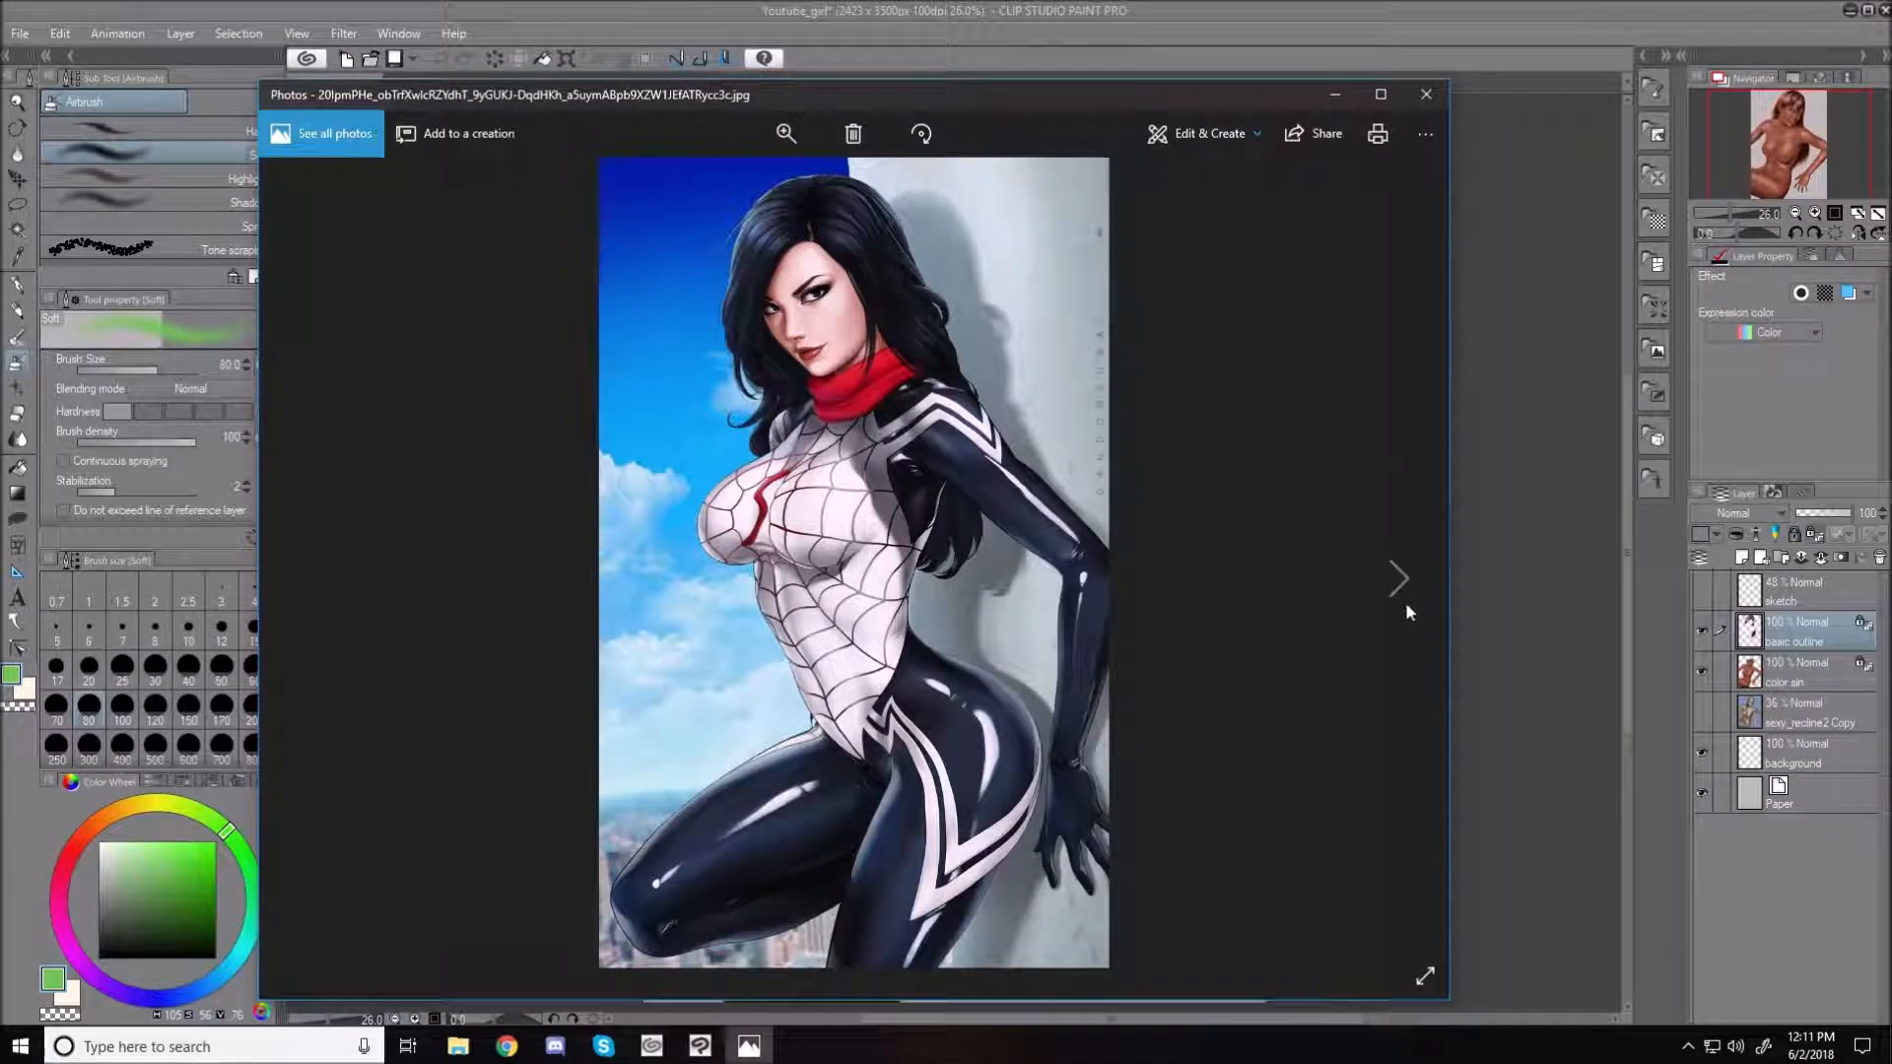
Browse forward past the armed woman on red to the woman in the blue bikini, and close the reference picture viewer
left_click(1403, 567)
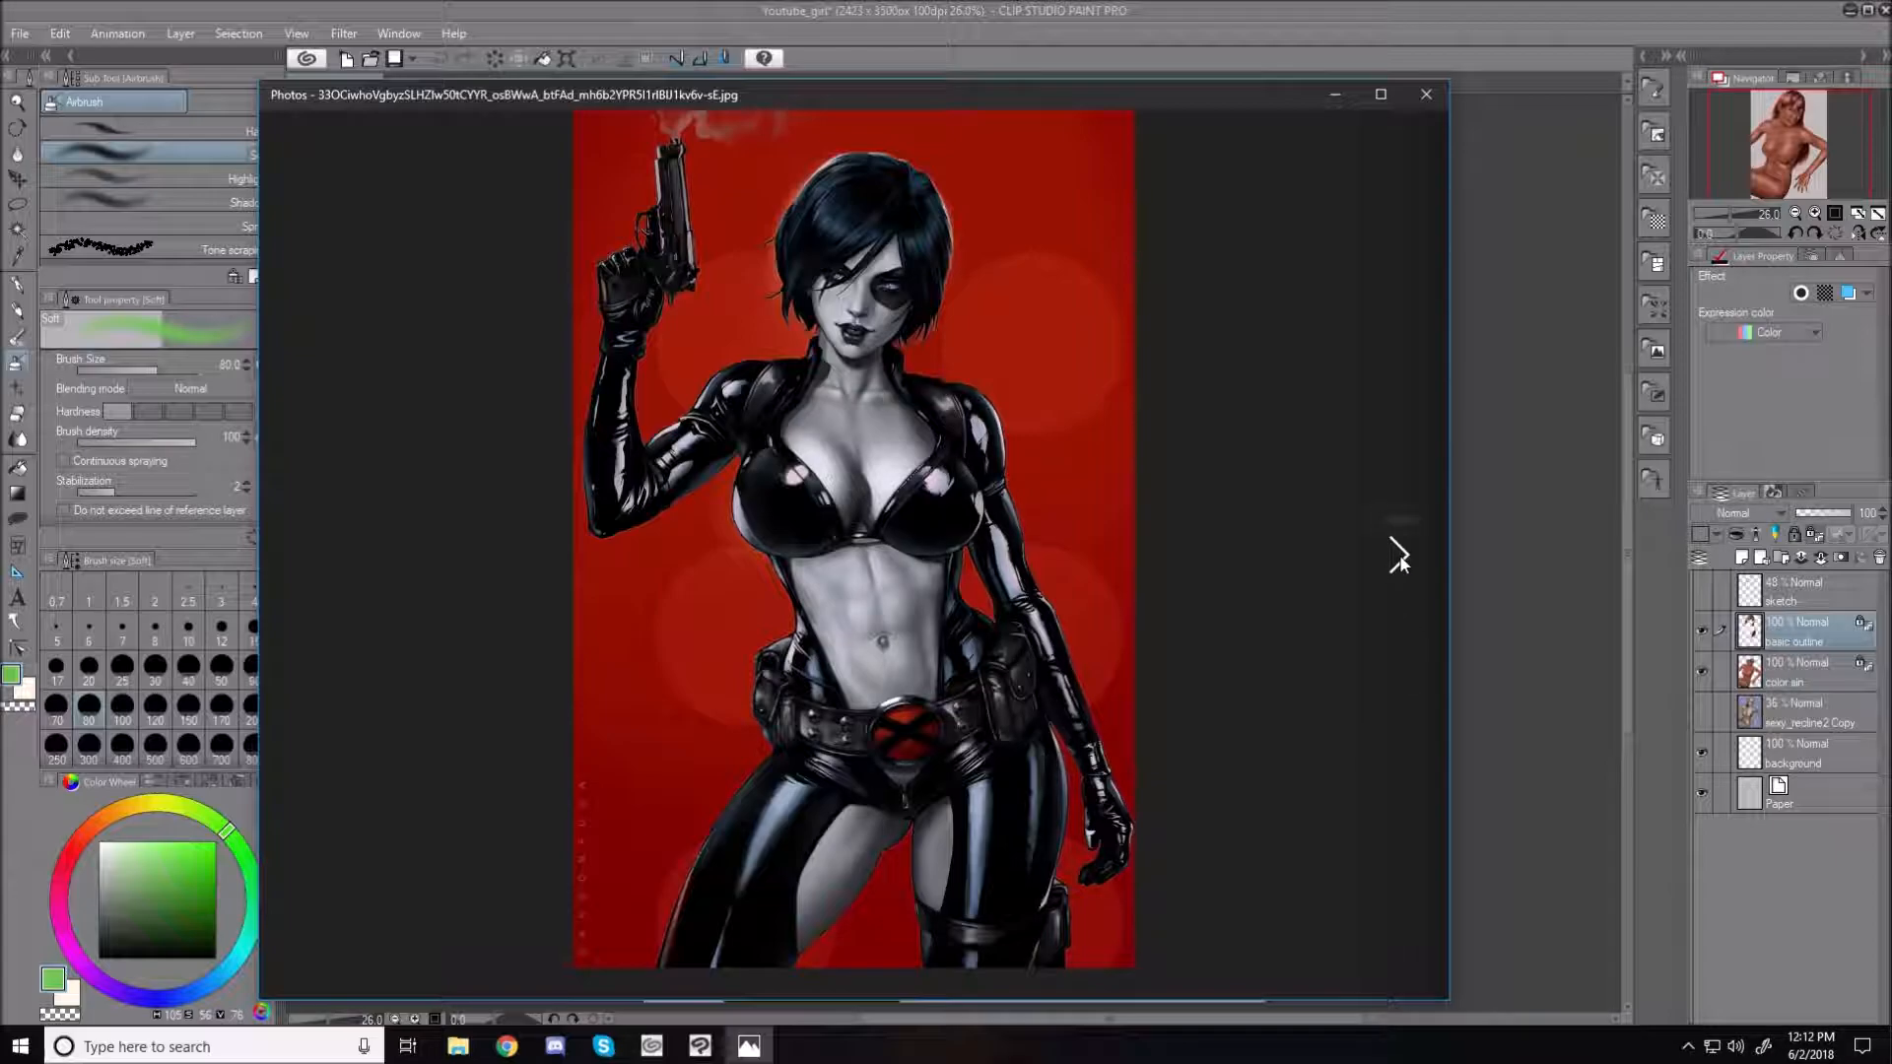
left_click(1398, 556)
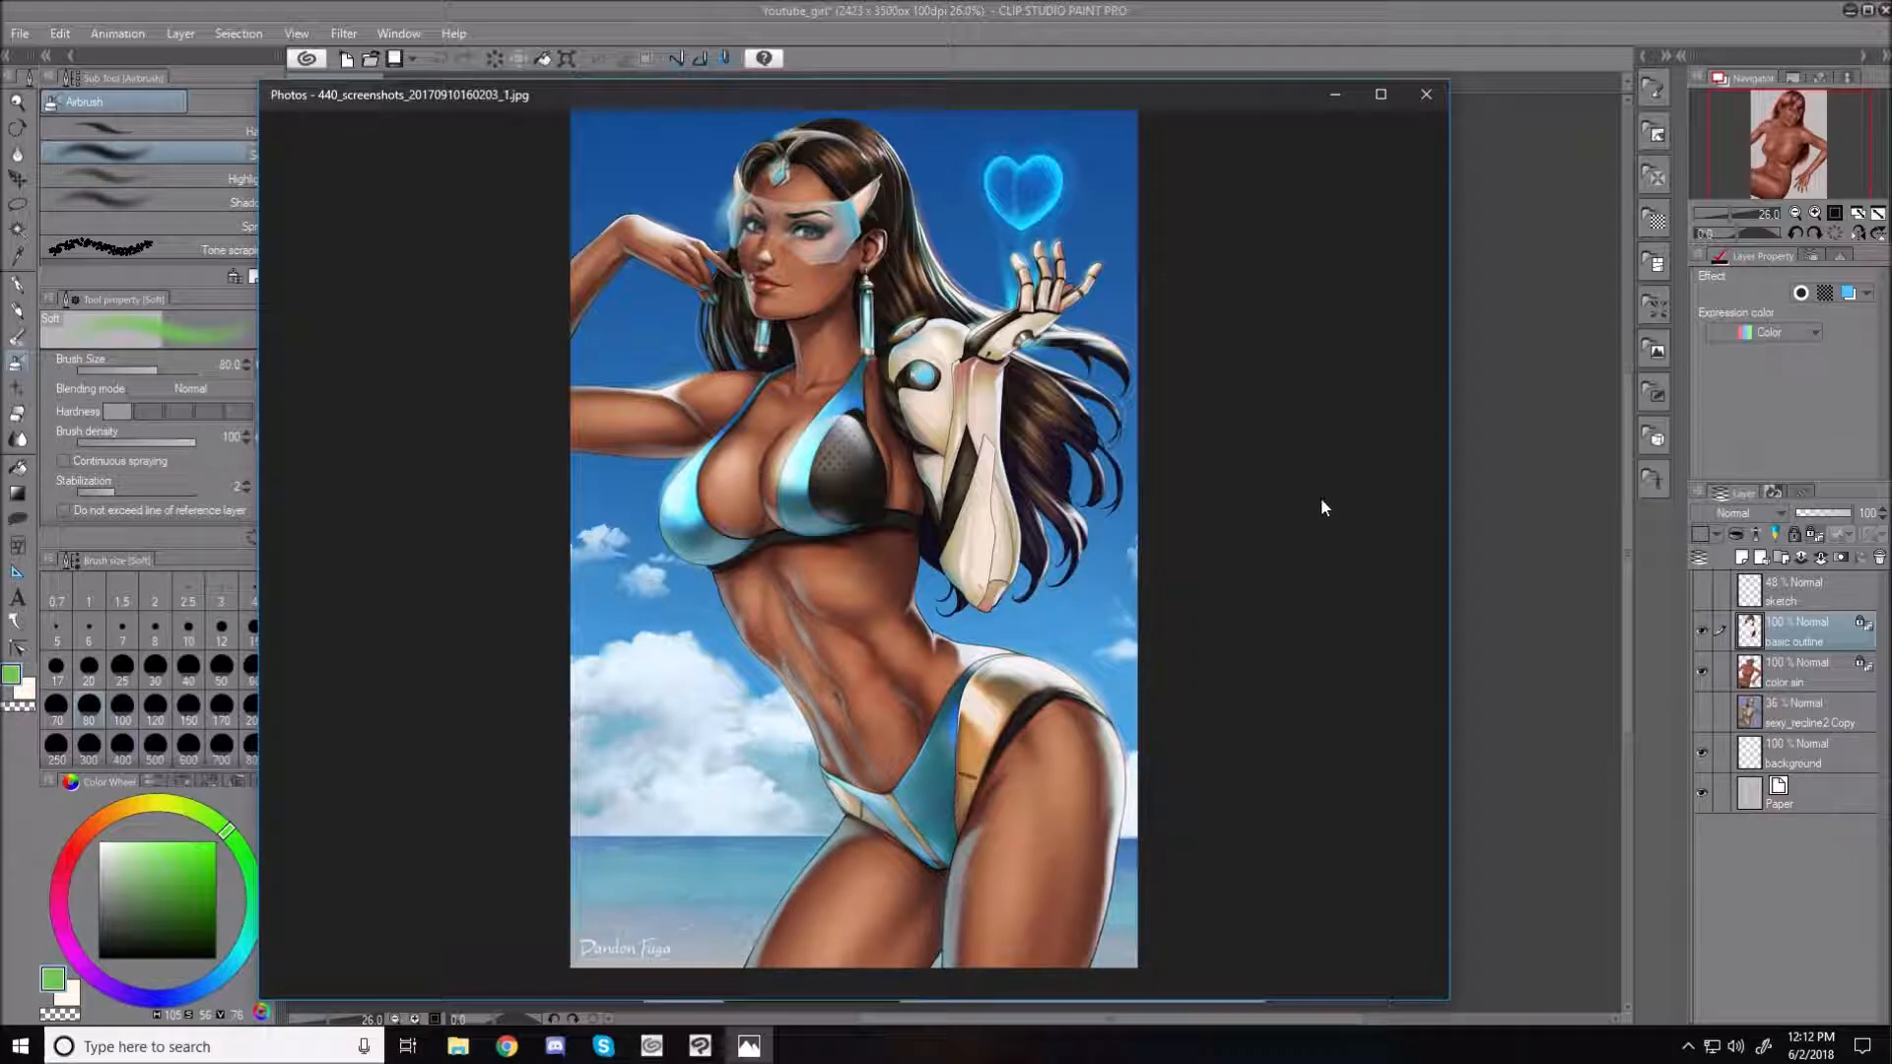
left_click(1426, 95)
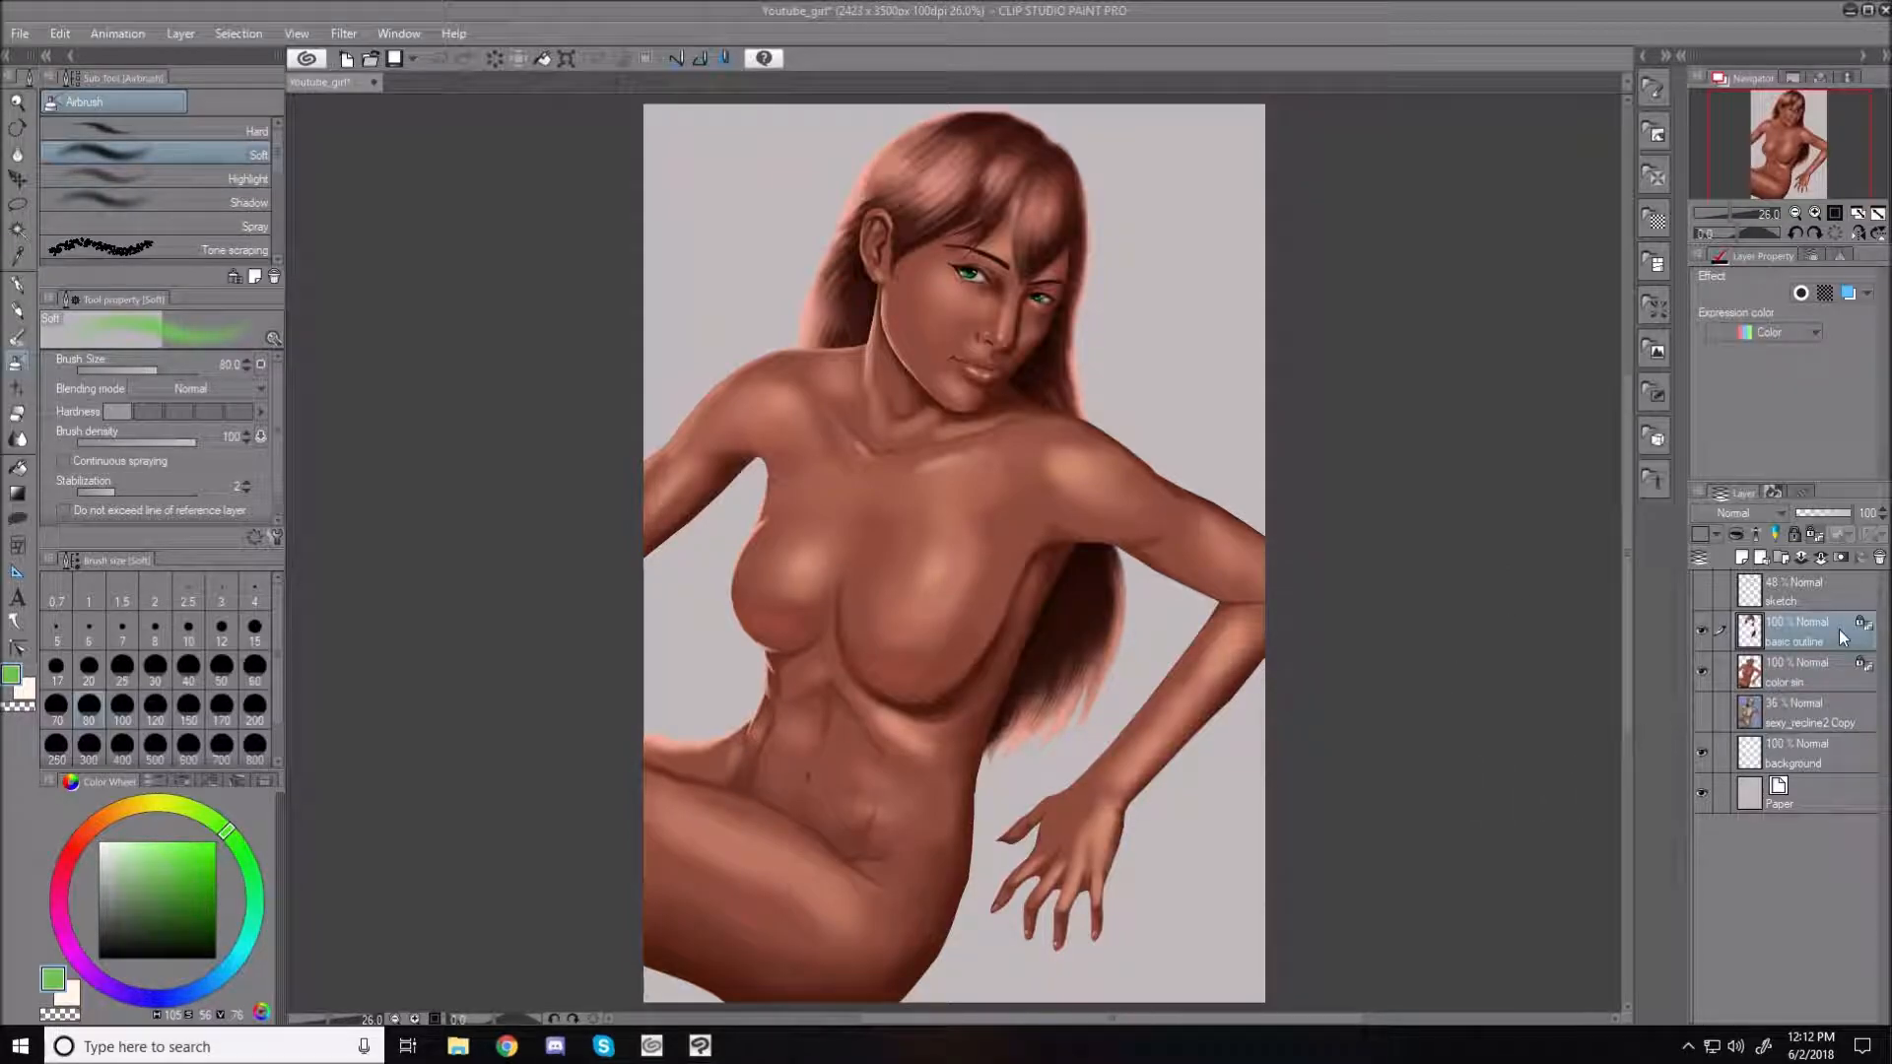
Delete the sexy_redline2 Copy layer and add a new raster layer directly above the skin color layer
left_click_drag(1824, 711, 1880, 560)
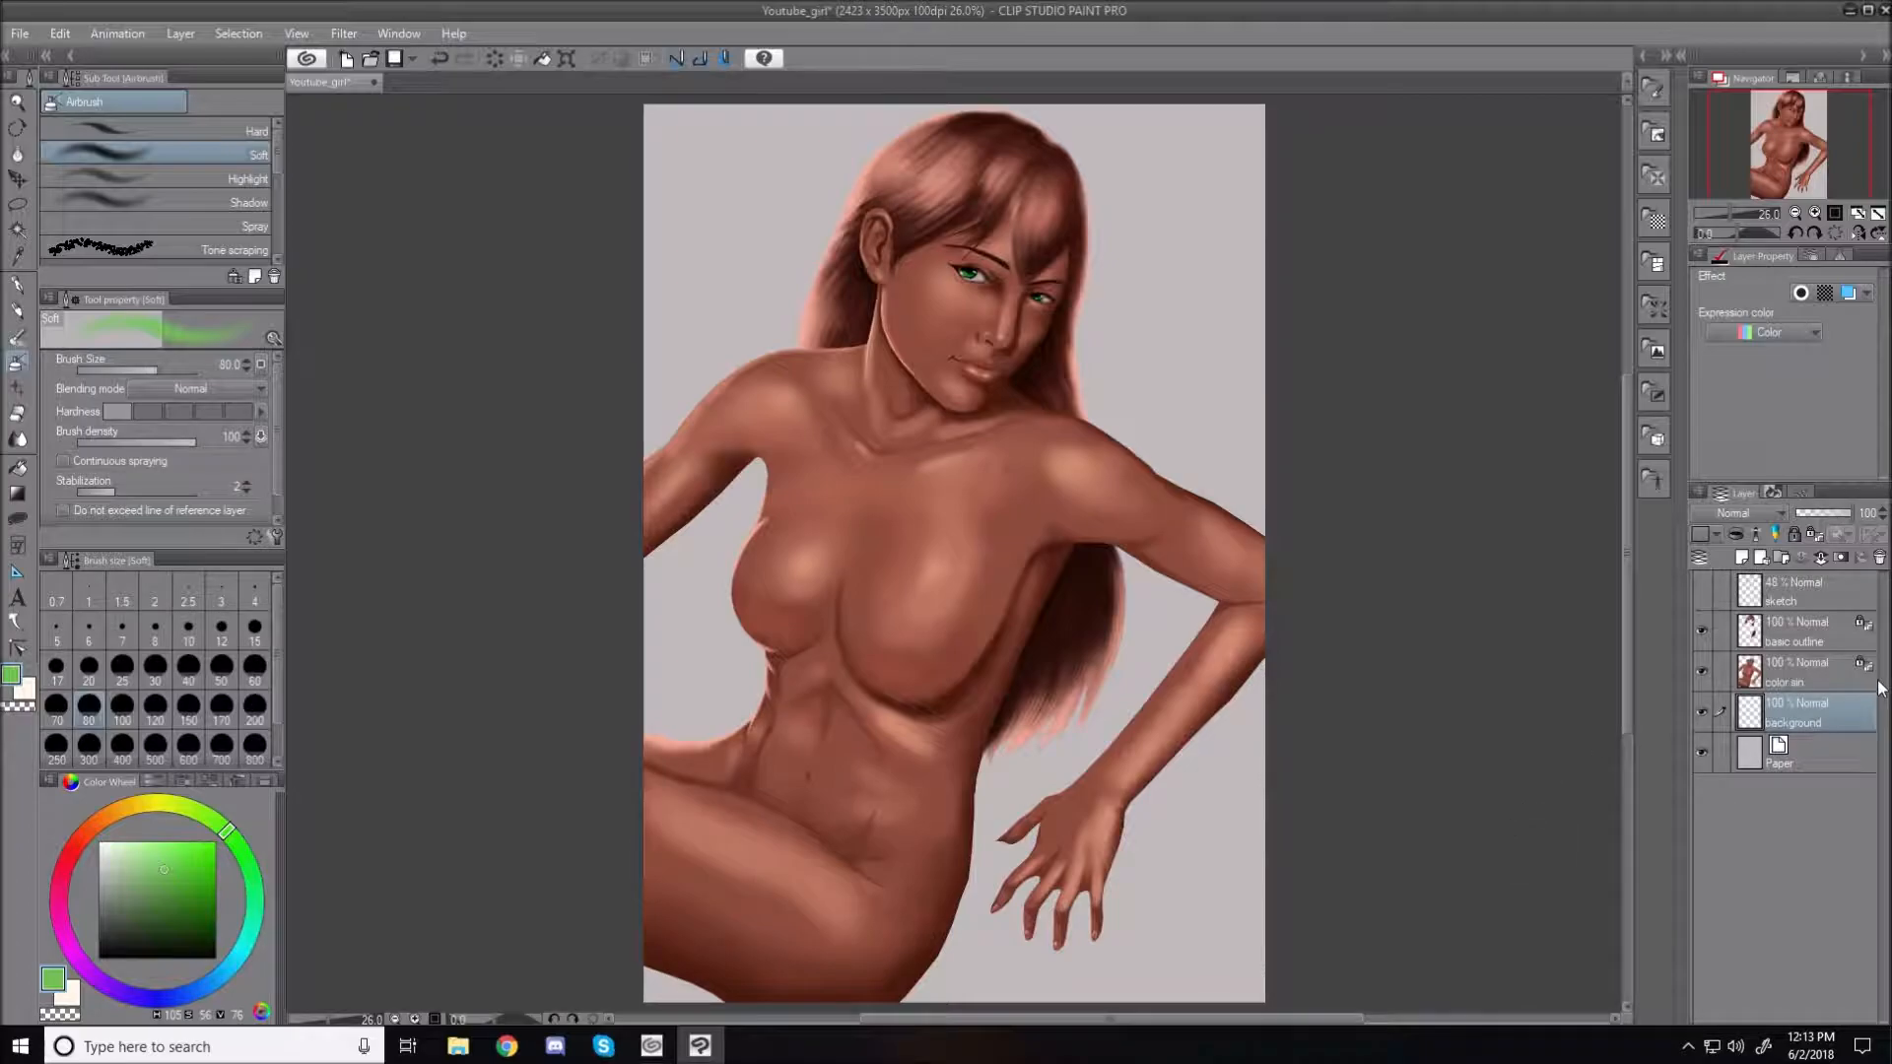
left_click_drag(1007, 266, 1000, 282)
left_click(1741, 560)
left_click_drag(1811, 719, 1800, 654)
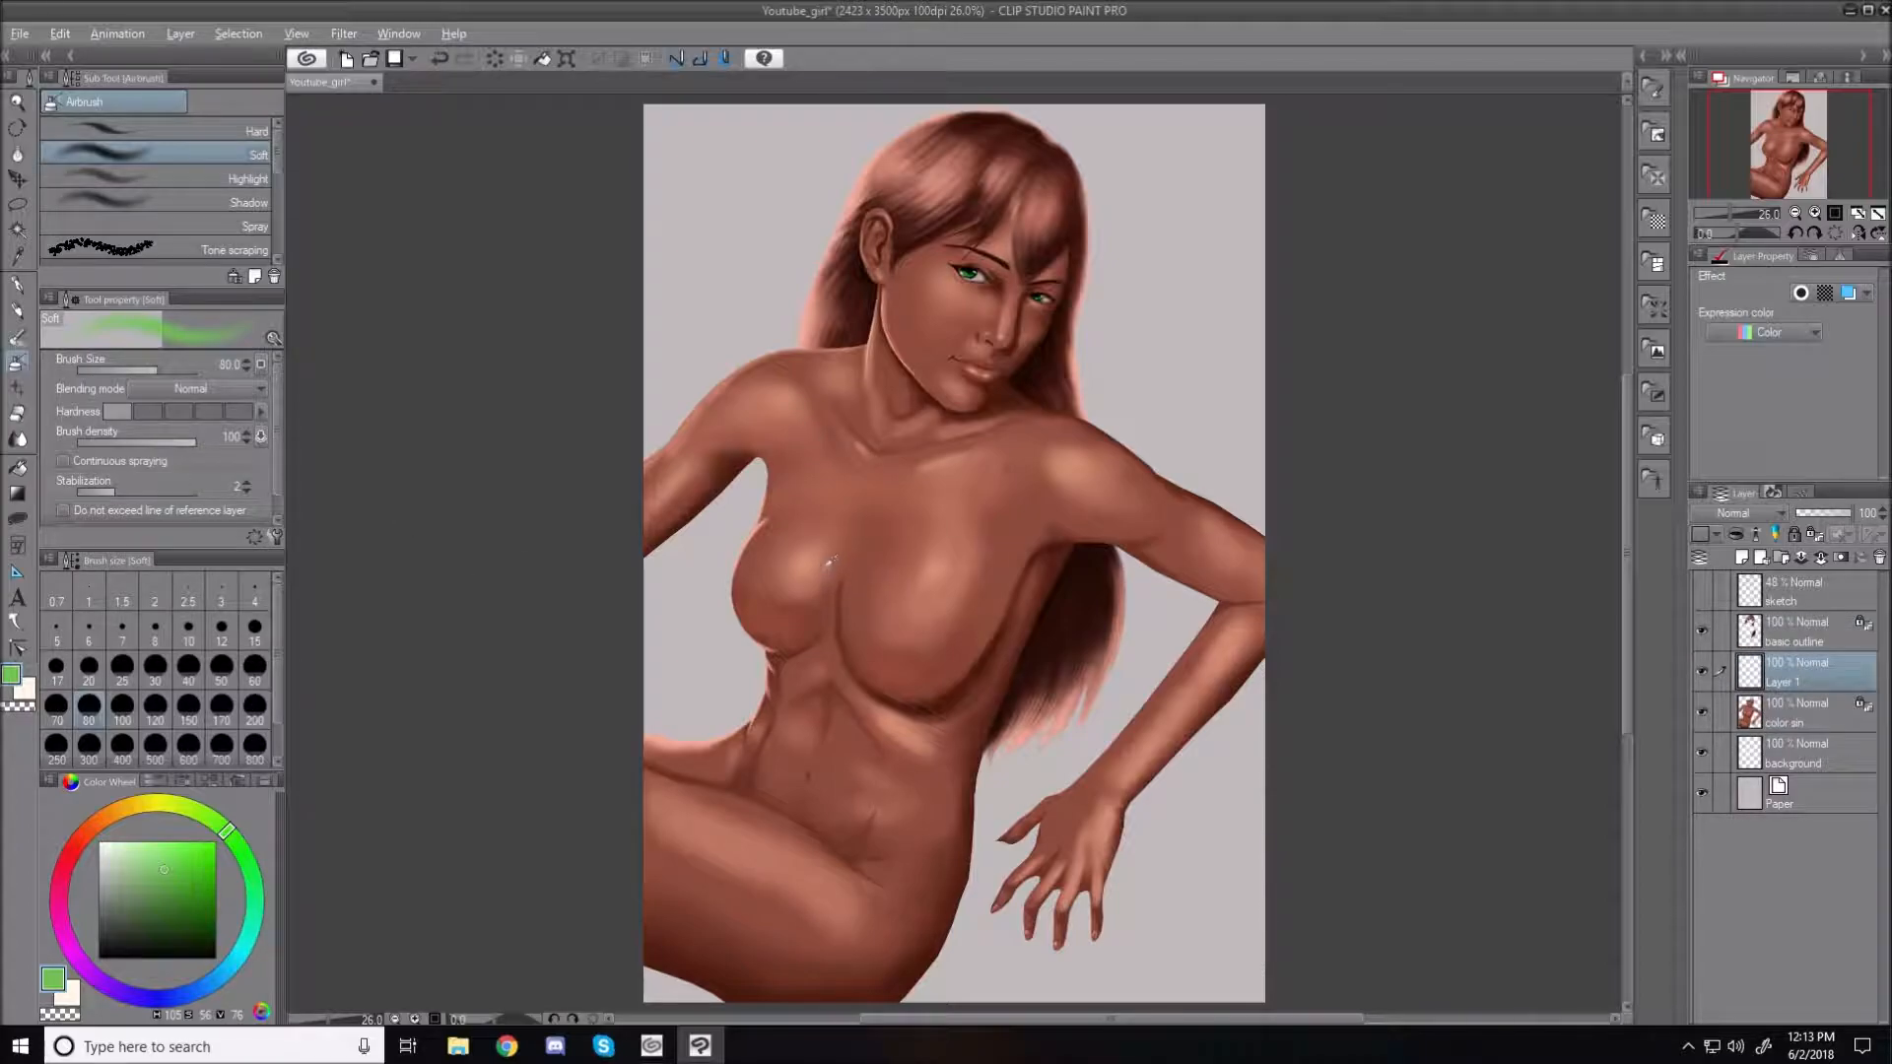
Sample the skin tone from the chest, lighten it to a pale pink, and airbrush highlights on the face with brush size 30
left_click(812, 555, "alt")
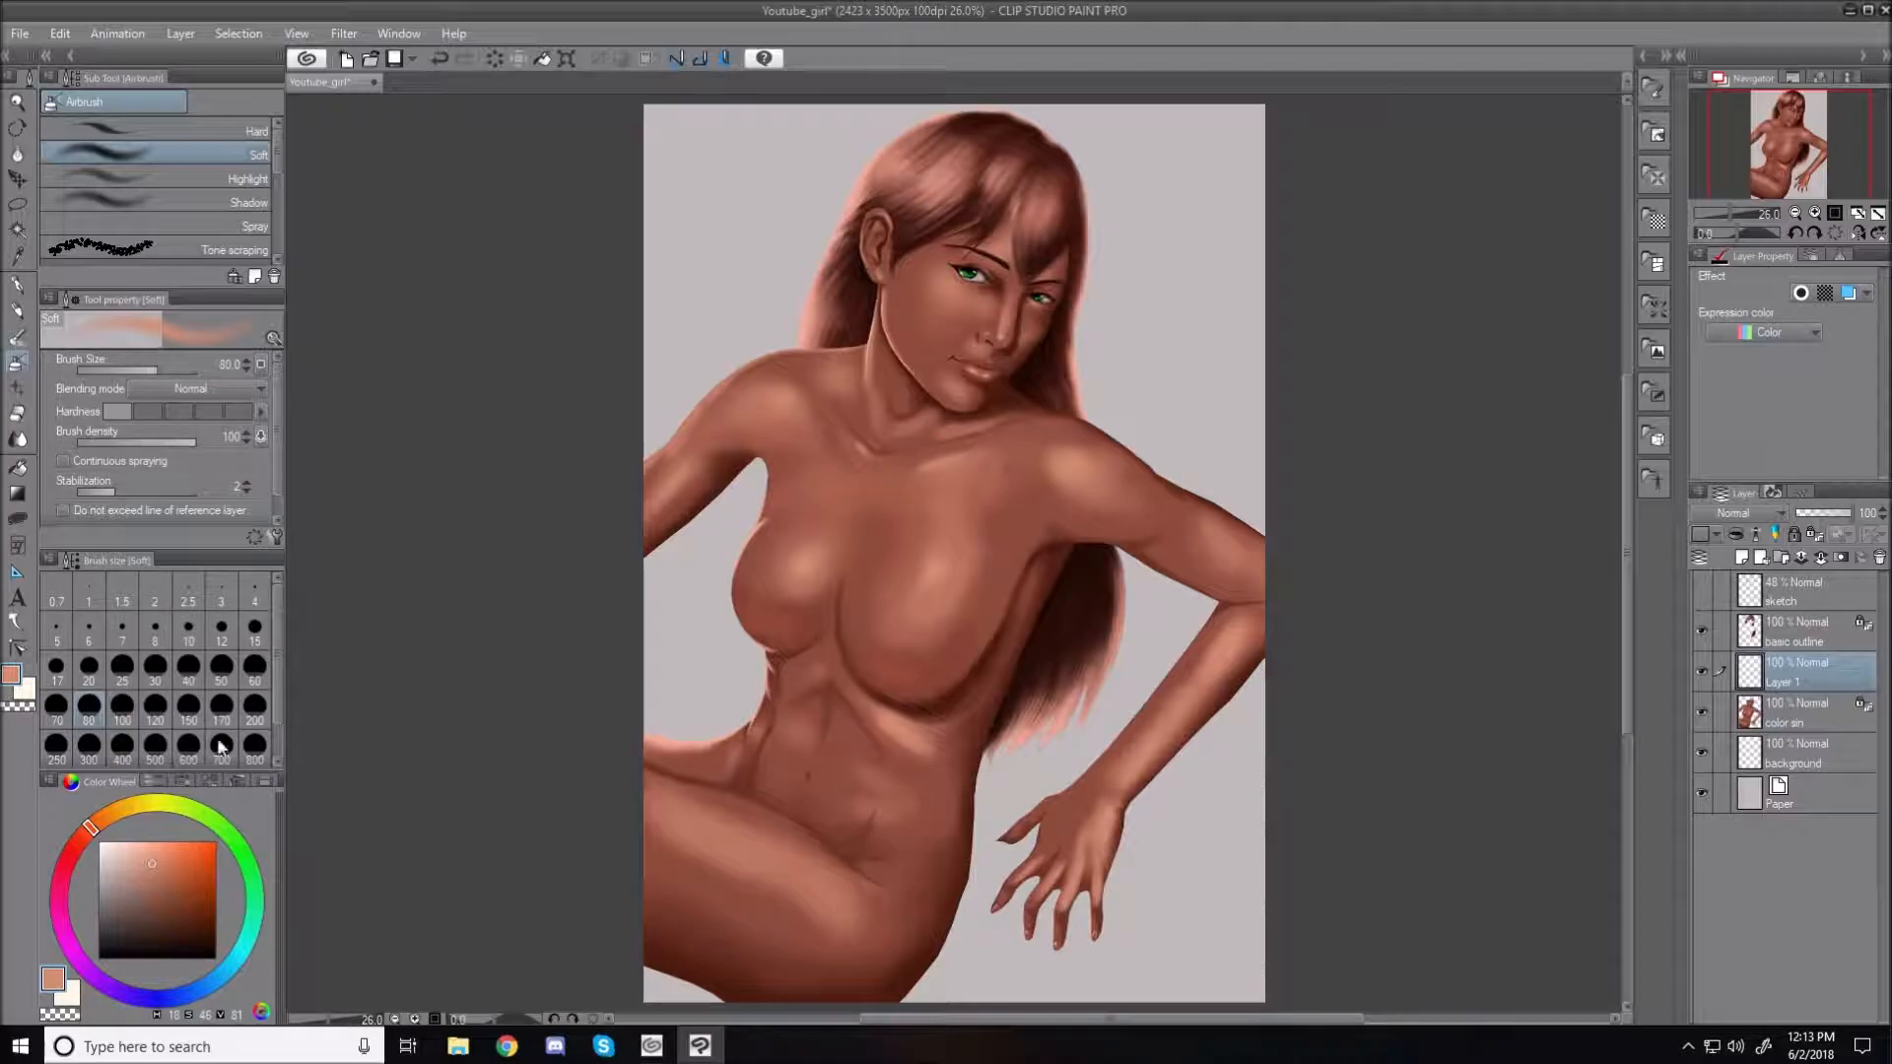
left_click(141, 849)
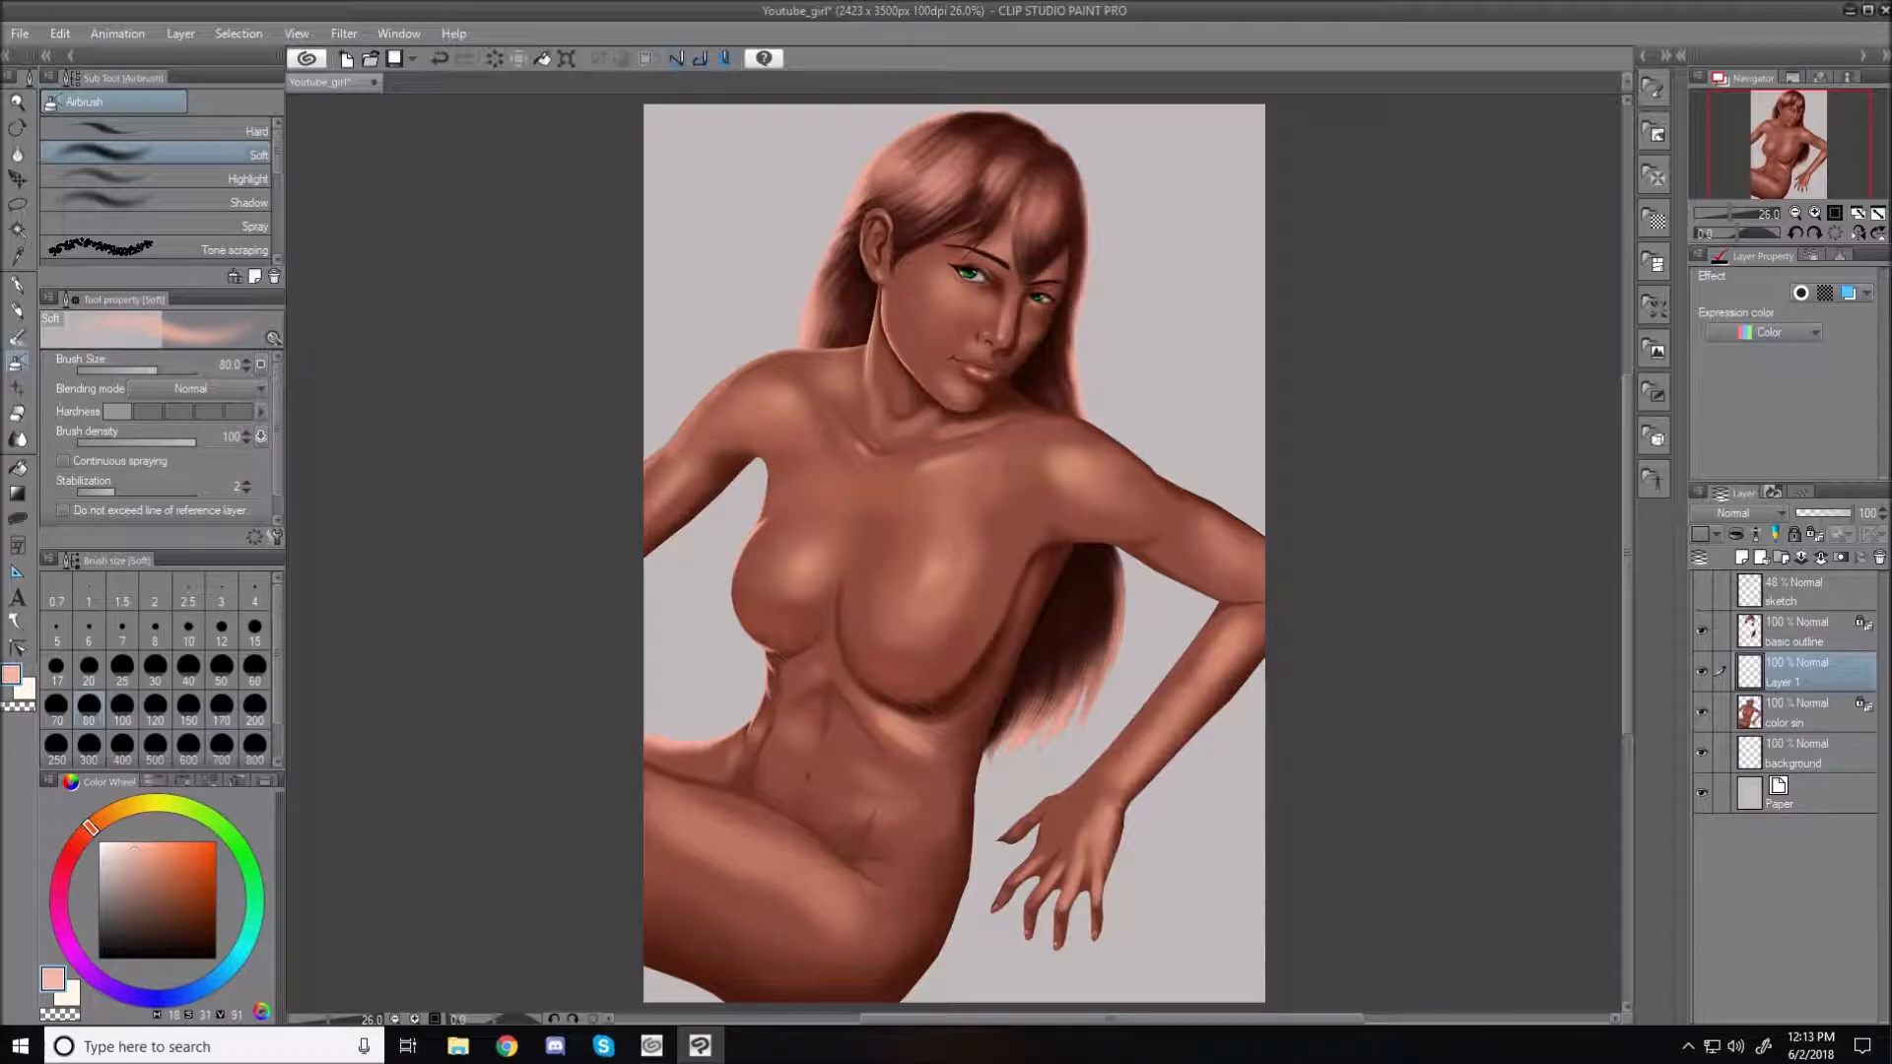
key("bracketleft")
key("bracketleft")
key("bracketleft")
key("bracketleft")
key("bracketleft")
key("bracketright")
key("bracketright")
key("bracketright")
key("bracketleft")
key("bracketleft")
key("bracketleft")
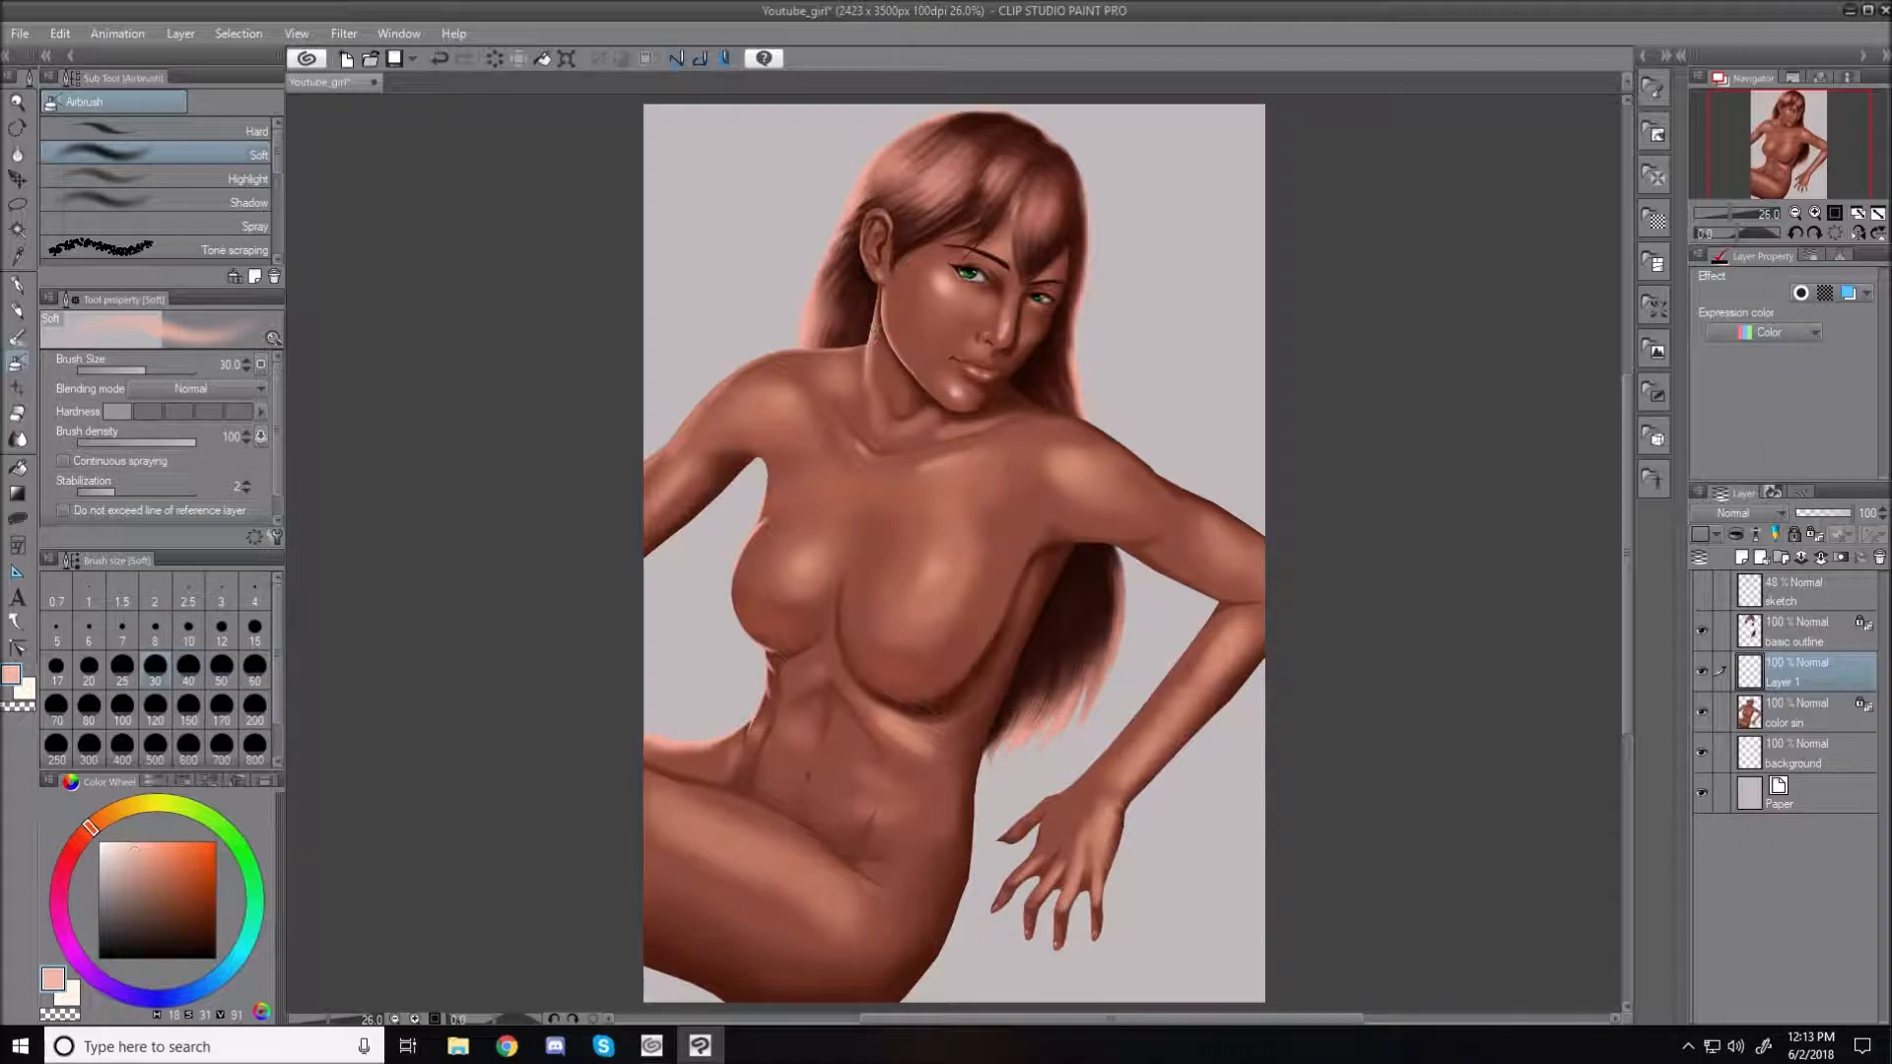
Airbrush pale highlights along both collarbones with brush size 40
key("bracketright")
key("bracketright")
key("bracketleft")
key("bracketleft")
key("bracketleft")
key("bracketright")
key("bracketright")
key("bracketright")
key("bracketleft")
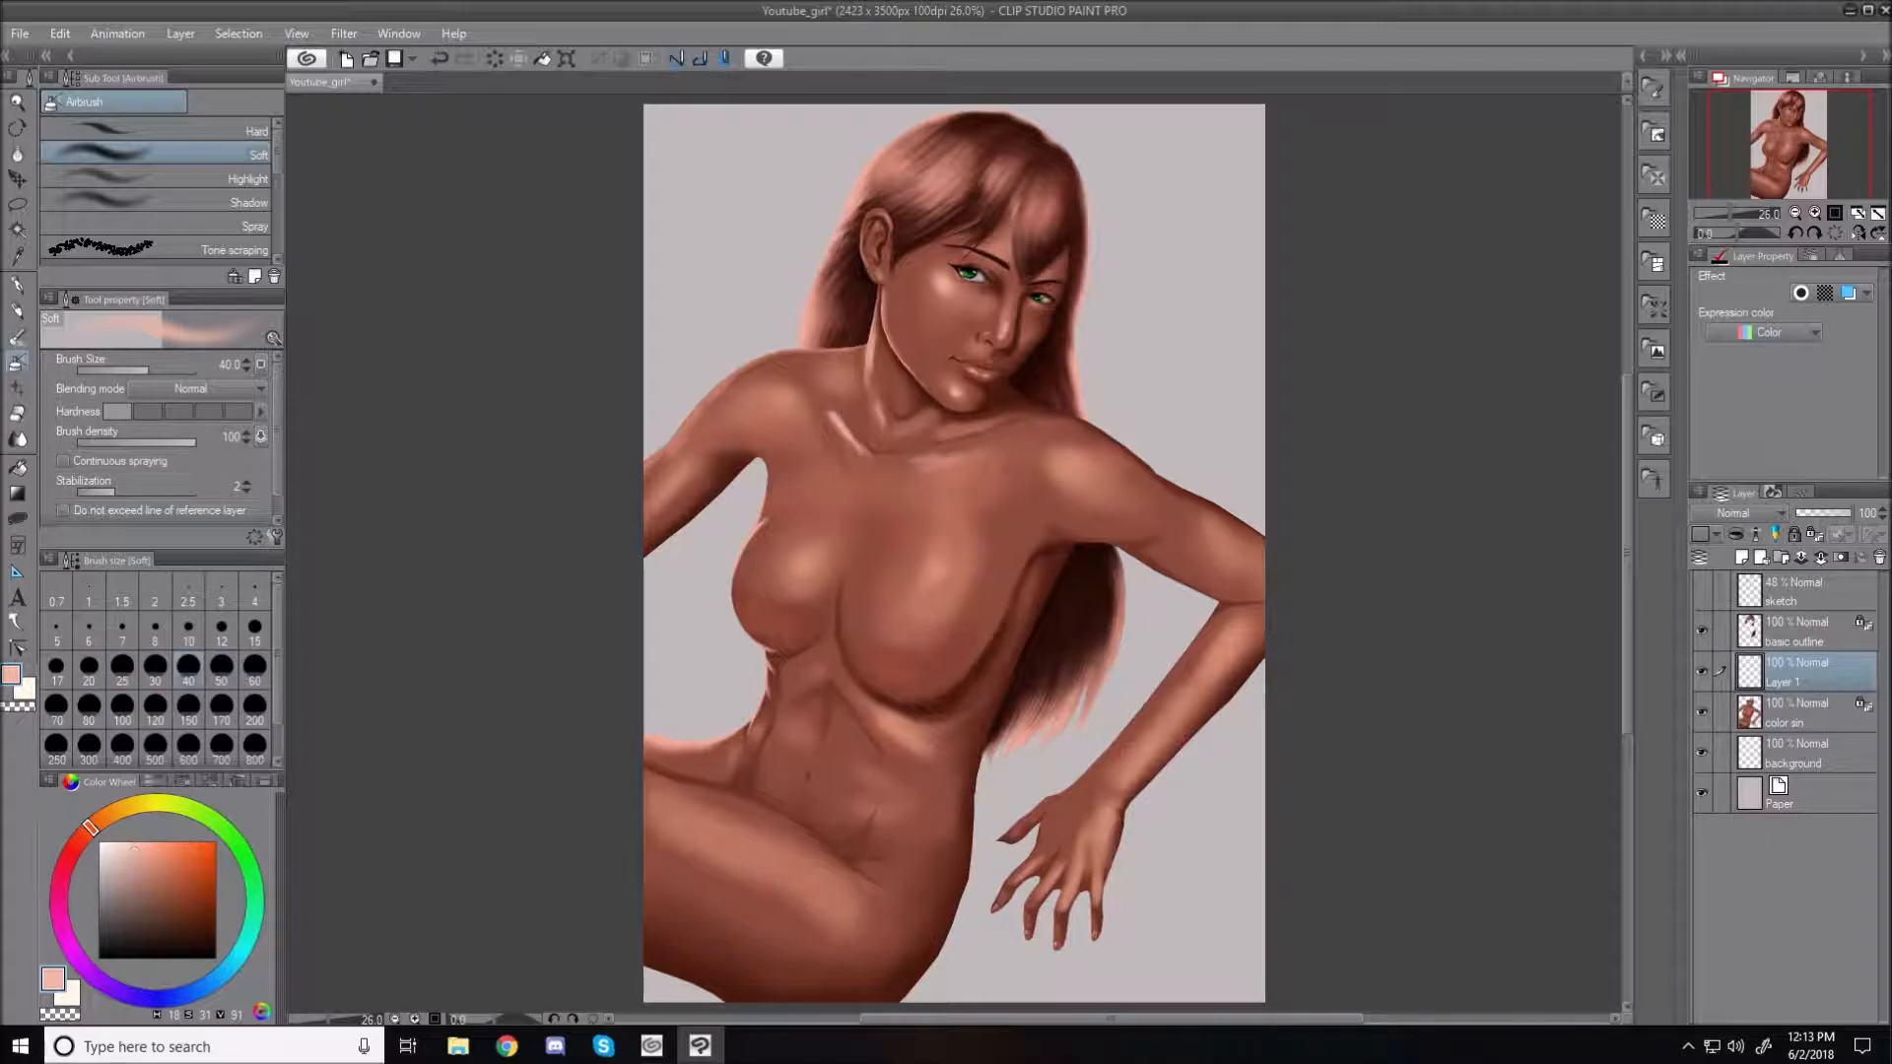
left_click_drag(904, 463, 966, 443)
Airbrush a broad pale highlight on the shoulder and upper arm at the canvas's left edge using a larger brush
key("bracketright")
key("bracketright")
key("bracketright")
key("bracketright")
key("bracketright")
key("bracketright")
mouse_move(772, 399)
left_mouse_down()
mouse_move(747, 404)
mouse_move(742, 446)
left_mouse_up()
key("bracketleft")
key("bracketleft")
key("bracketleft")
key("bracketleft")
key("bracketleft")
key("bracketleft")
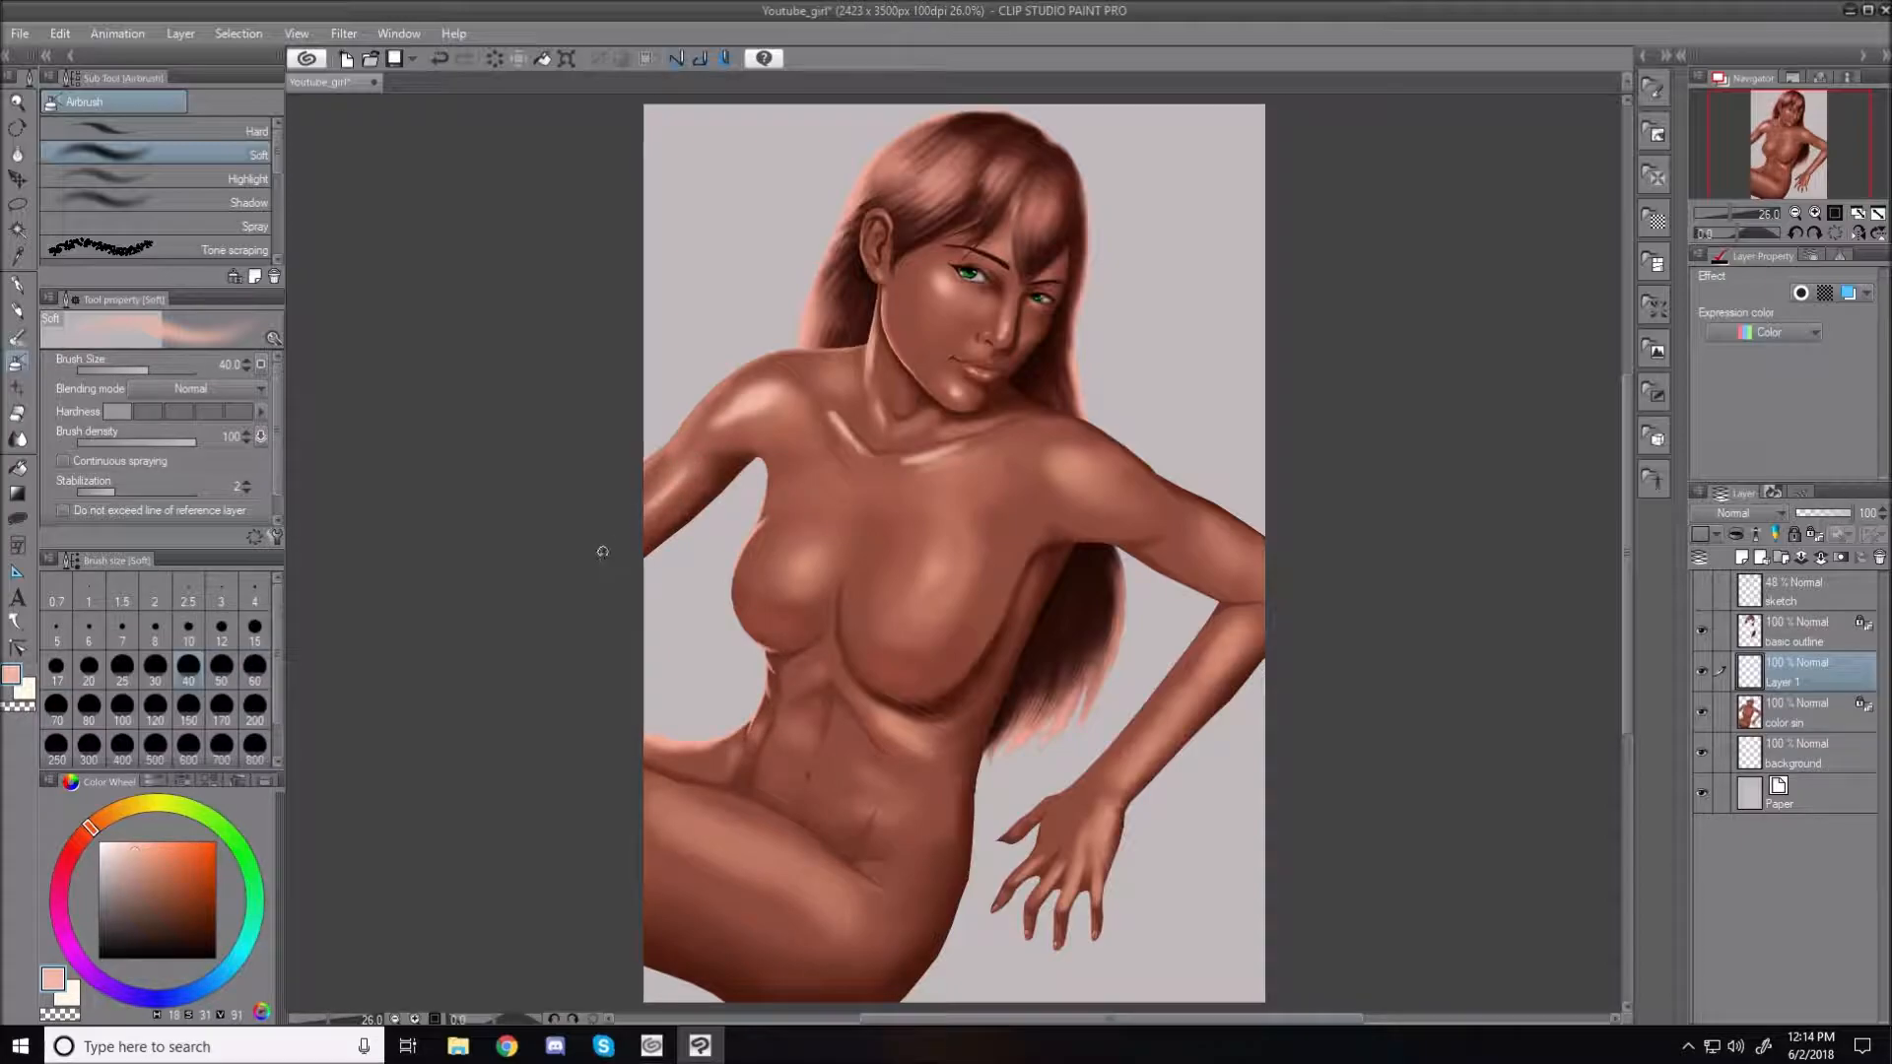
Airbrush soft pale highlights on both sides of the chest with an enlarged brush
key("bracketright")
key("bracketright")
key("bracketright")
key("bracketright")
key("bracketright")
left_click_drag(796, 573, 788, 567)
mouse_move(932, 568)
left_mouse_down()
mouse_move(923, 588)
mouse_move(912, 577)
mouse_move(939, 573)
left_mouse_up()
key("bracketright")
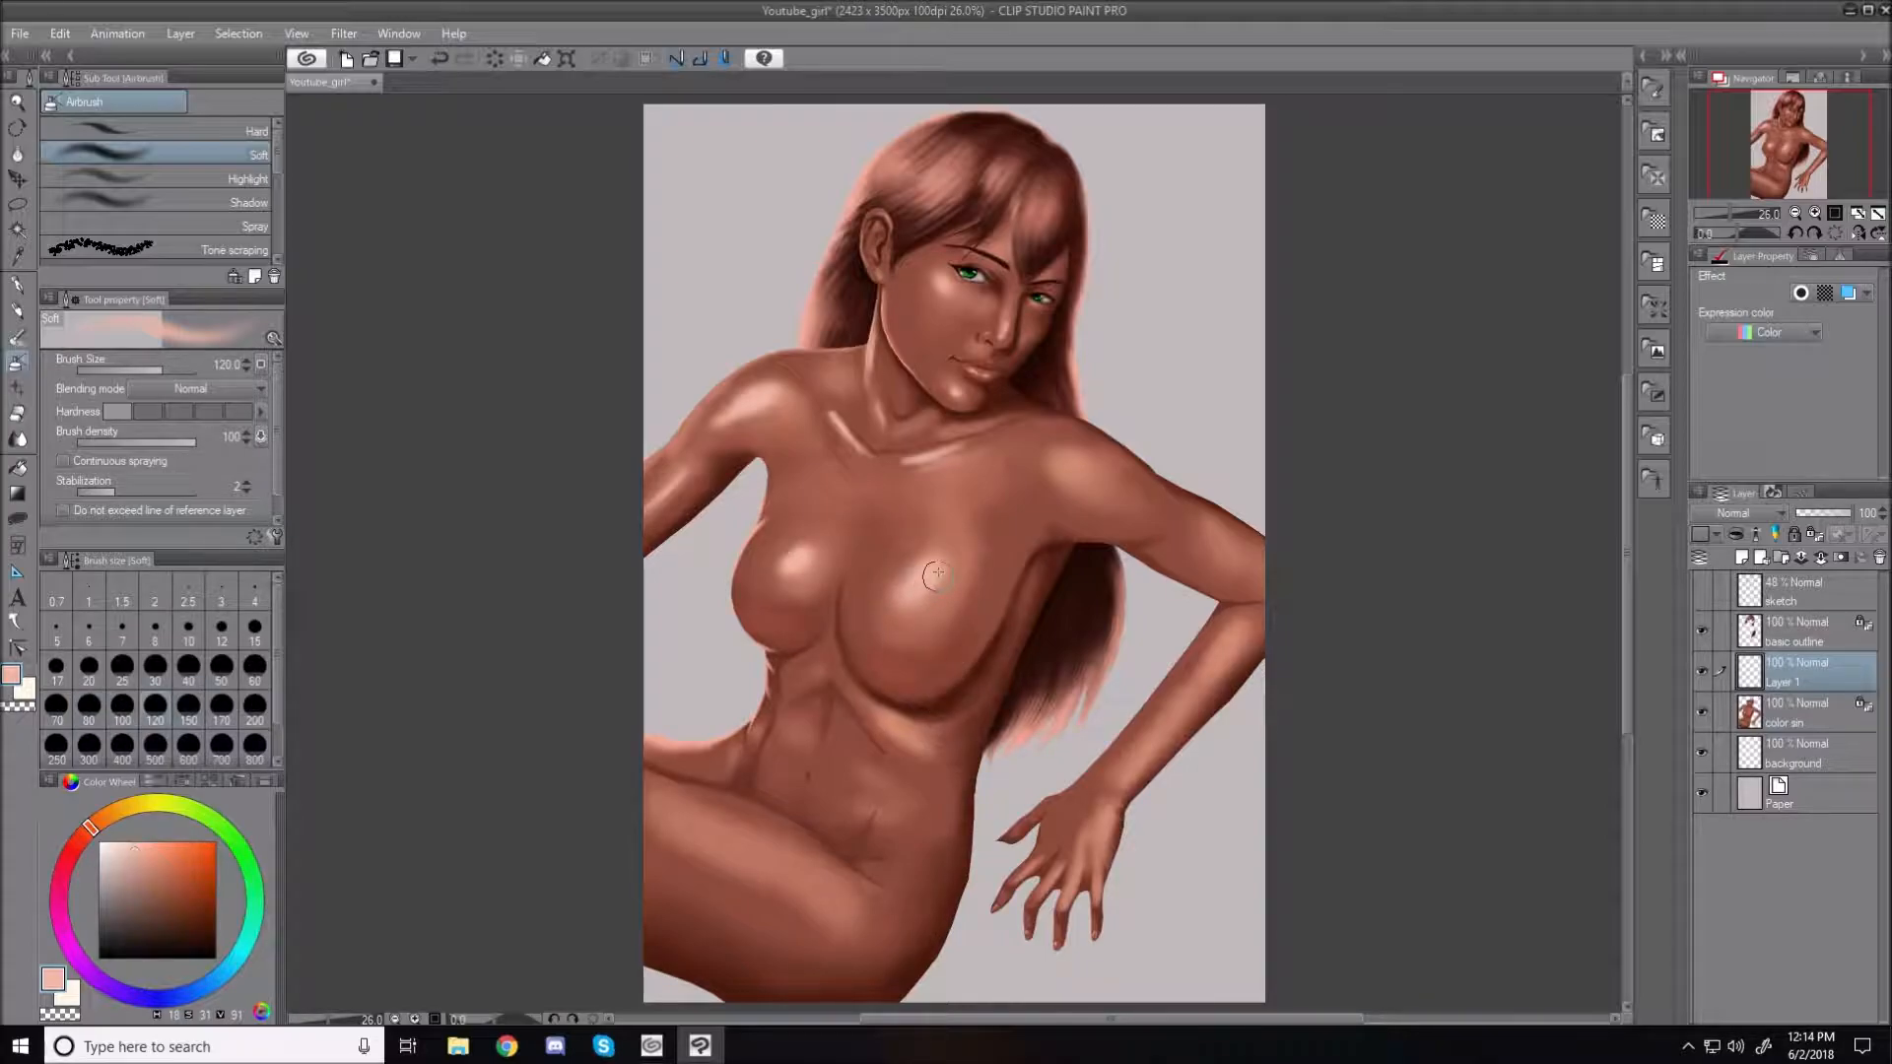
Airbrush a pale highlight on the shoulder of the arm with the visible hand
key("bracketleft")
key("bracketright")
key("bracketright")
left_click_drag(1073, 465, 1094, 474)
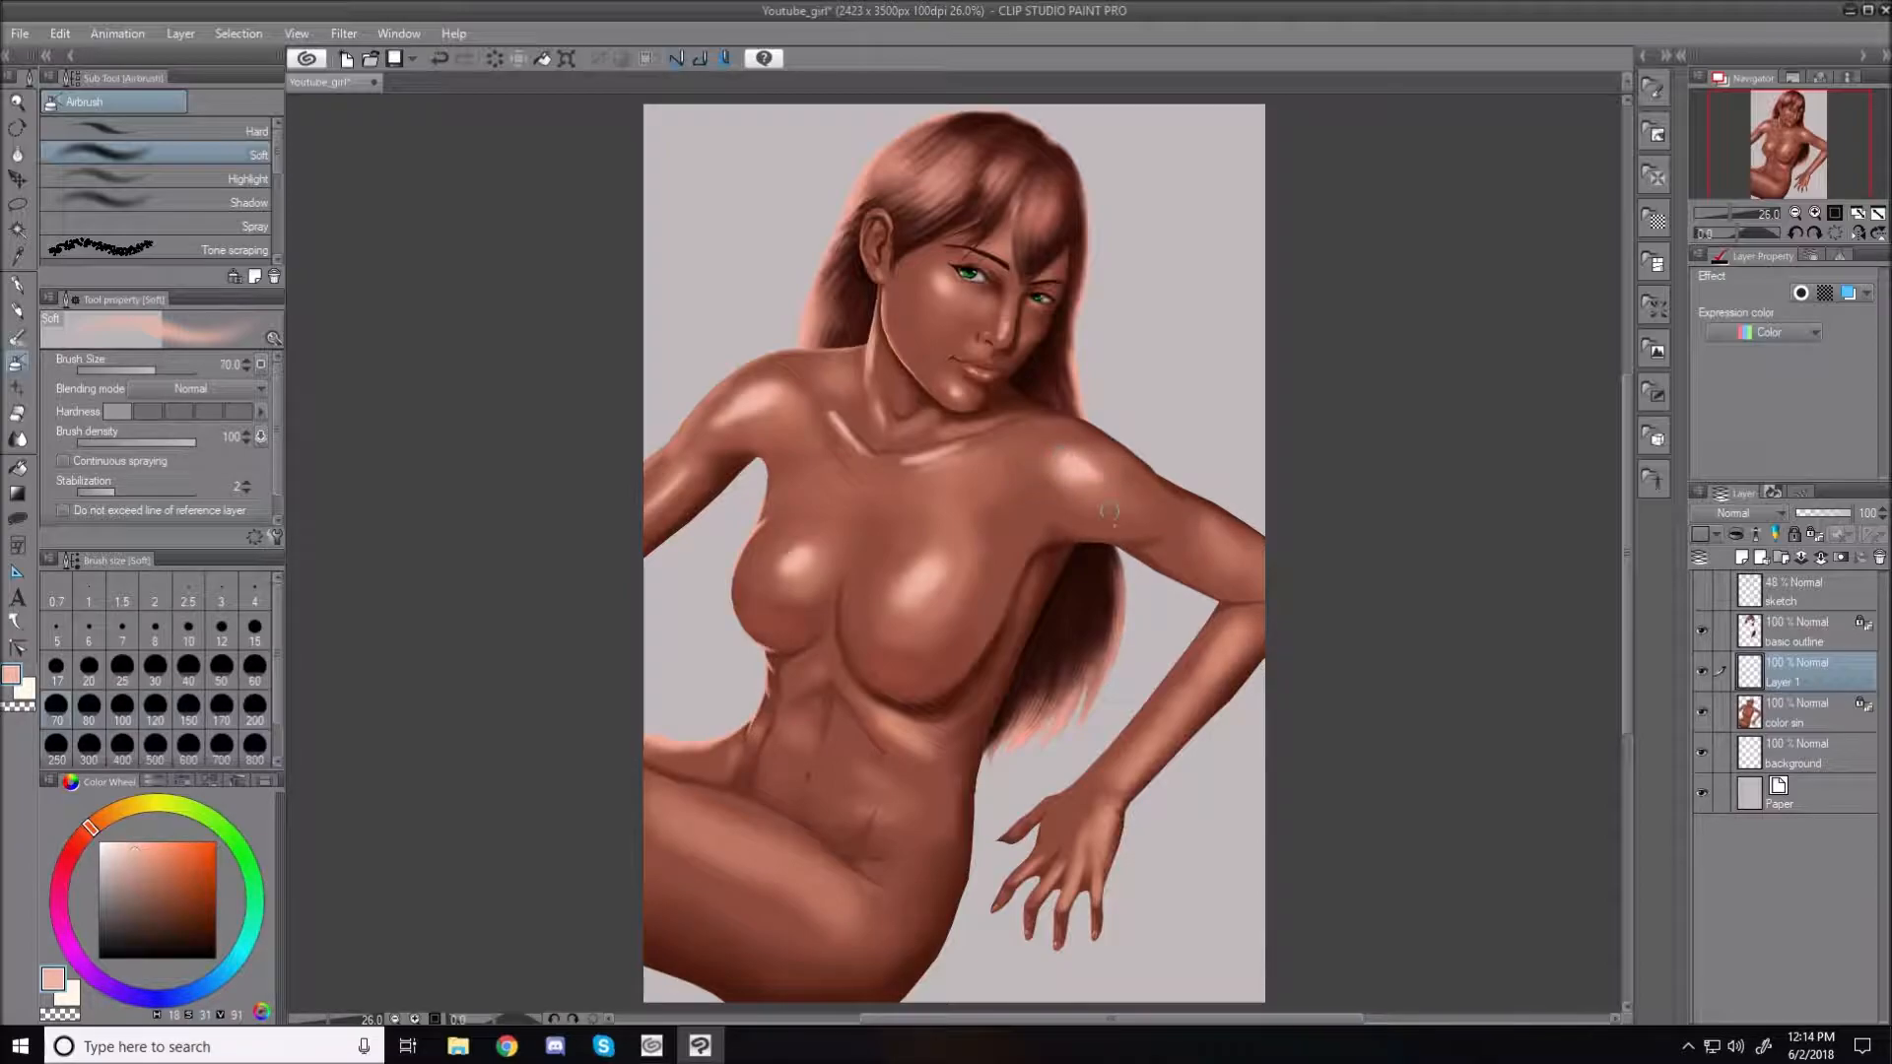
Airbrush a pale highlight along the upper arm down to the bent elbow, building it up with brush size 100
left_click(189, 670)
key("bracketright")
key("bracketright")
key("bracketright")
left_click_drag(1180, 527, 1281, 602)
key("bracketright")
key("bracketright")
key("bracketright")
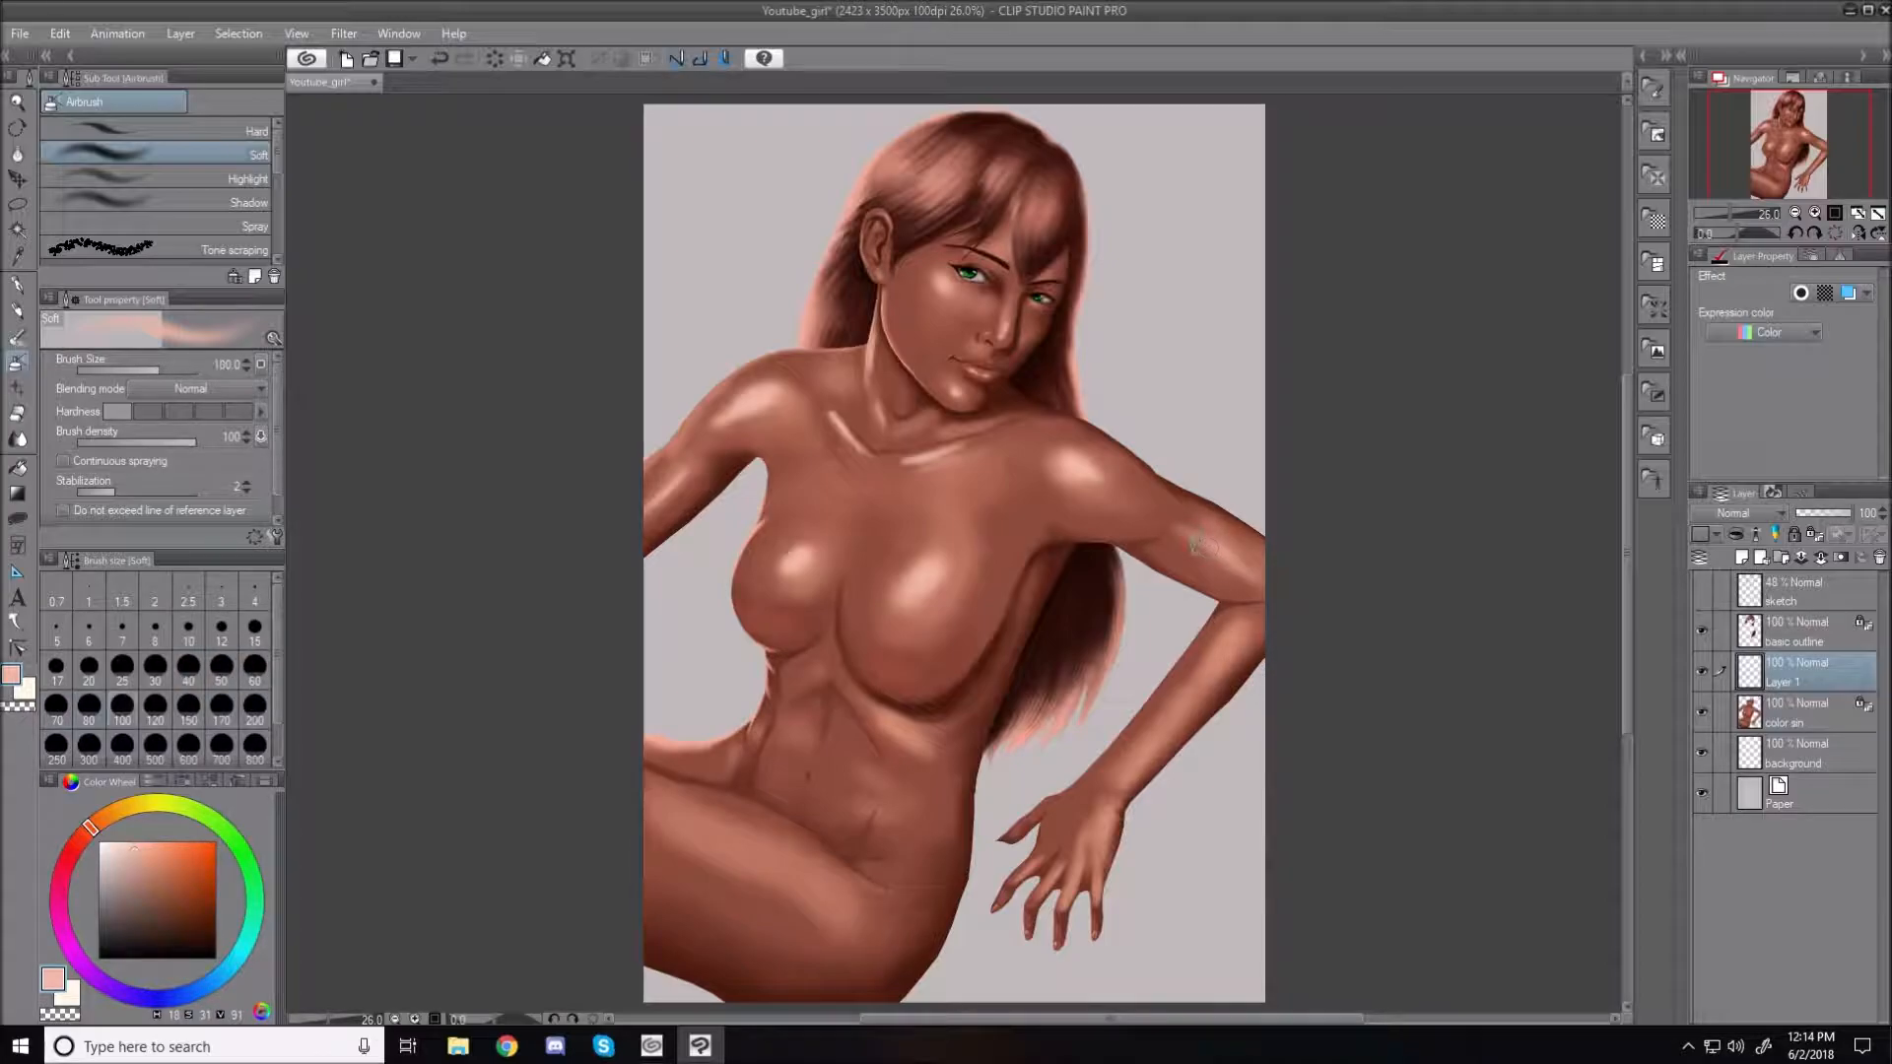
left_click_drag(1187, 537, 1286, 621)
key("bracketleft")
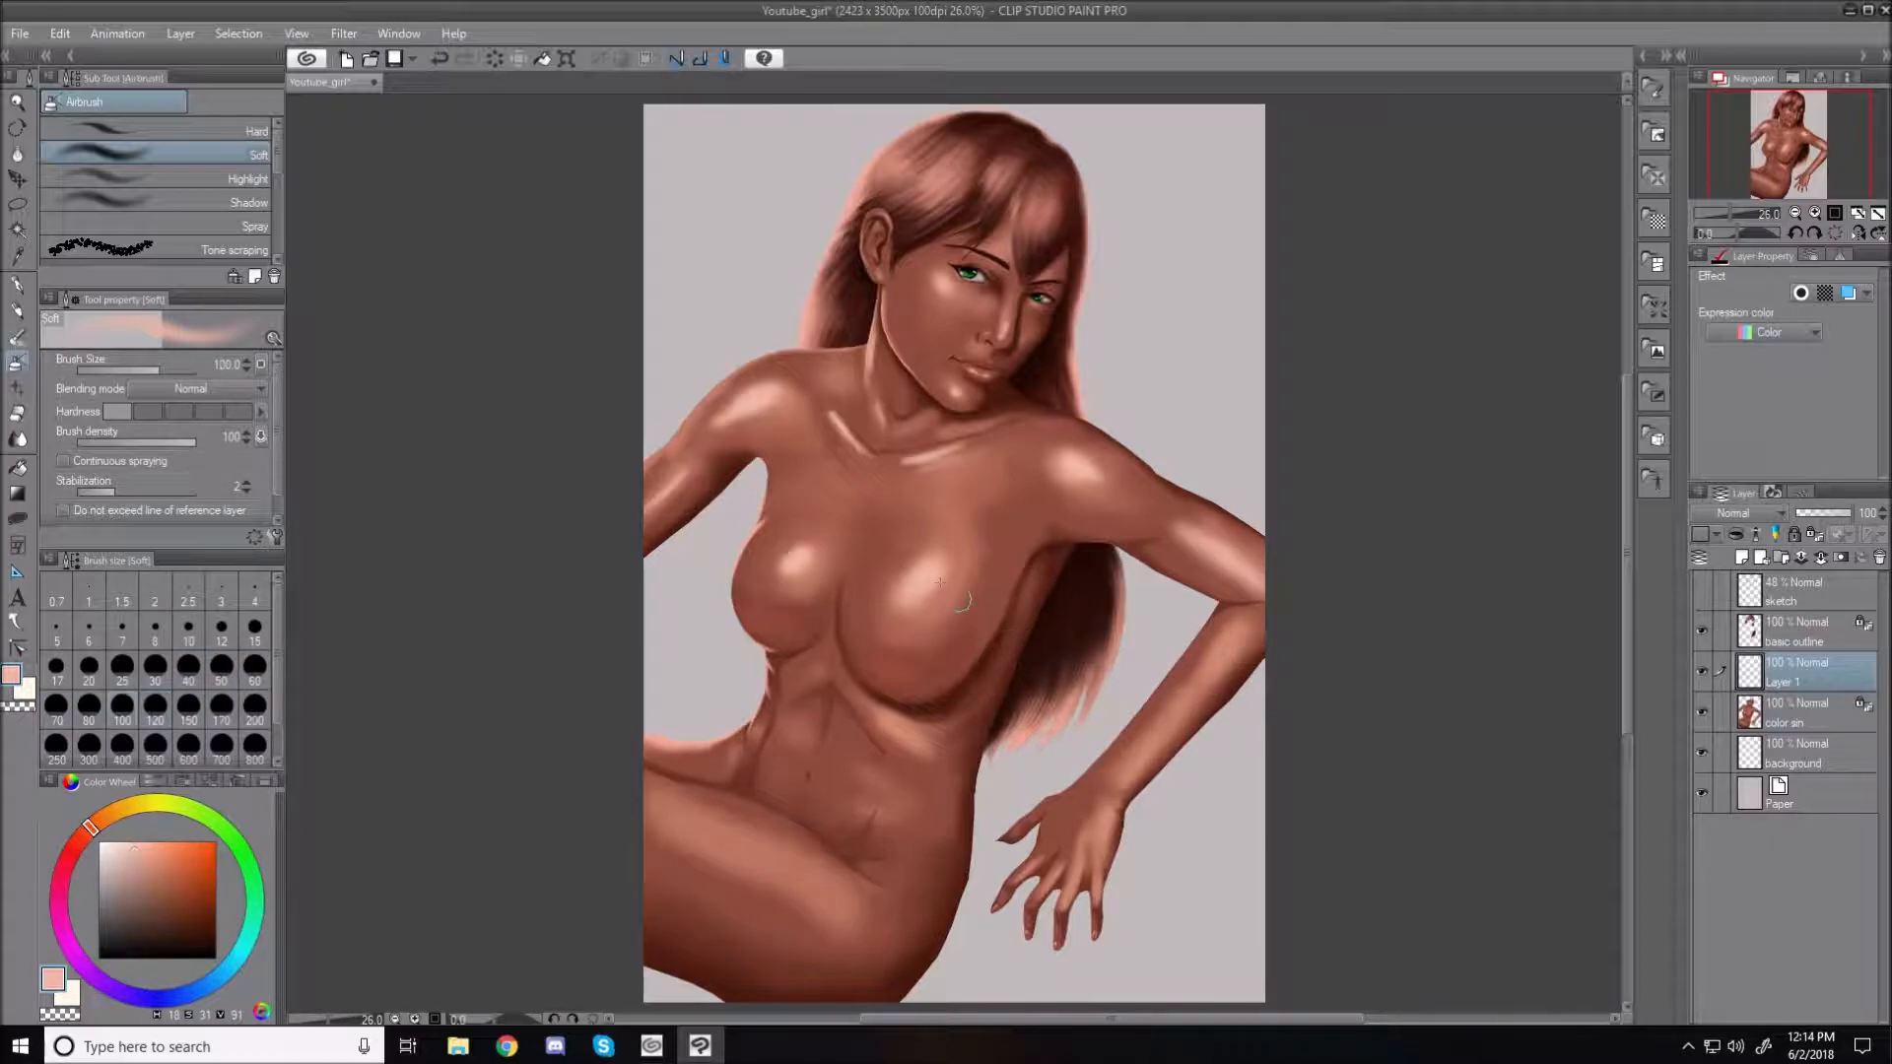
Adjust the brush size and airbrush a pale highlight on the upper abdomen just below the chest
key("bracketleft")
key("bracketleft")
key("bracketleft")
key("bracketleft")
key("bracketright")
key("bracketright")
key("bracketright")
key("bracketright")
left_click_drag(810, 682, 836, 680)
key("bracketleft")
key("bracketleft")
key("bracketleft")
key("bracketleft")
key("bracketleft")
key("bracketleft")
key("bracketright")
key("bracketright")
key("bracketright")
key("bracketright")
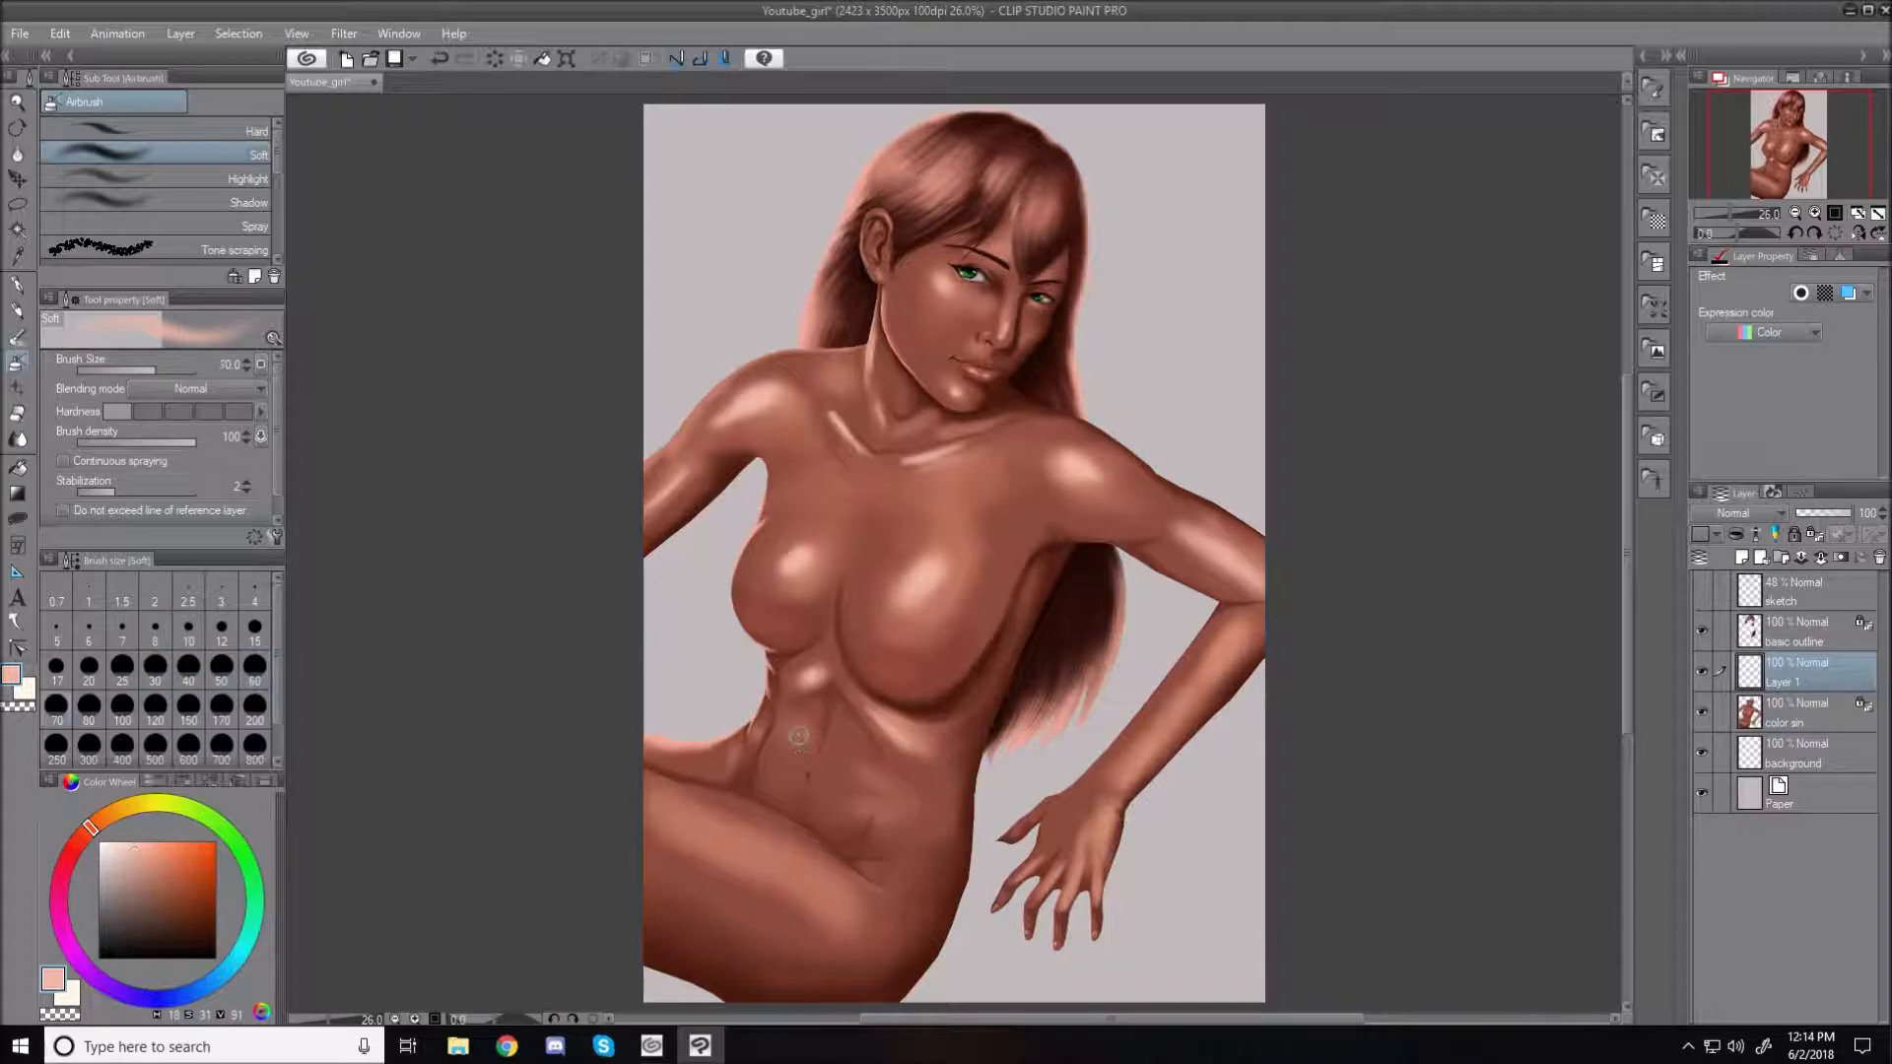
Enlarge the brush and dab soft pale highlights onto the abdominal muscles beside the navel
key("bracketright")
key("bracketright")
key("bracketright")
left_click(833, 791)
left_click(842, 740)
Airbrush a long pale highlight along the top of the thigh, widening it with repeated strokes
key("bracketleft")
key("bracketleft")
left_click_drag(722, 849, 796, 883)
key("bracketright")
key("bracketright")
left_click_drag(686, 824, 826, 903)
key("bracketright")
left_click_drag(662, 810, 817, 893)
Reduce the brush size and airbrush pale highlights on the back of the hand and the fingers
key("bracketleft")
key("bracketleft")
key("bracketleft")
key("bracketleft")
key("bracketleft")
key("bracketleft")
key("bracketleft")
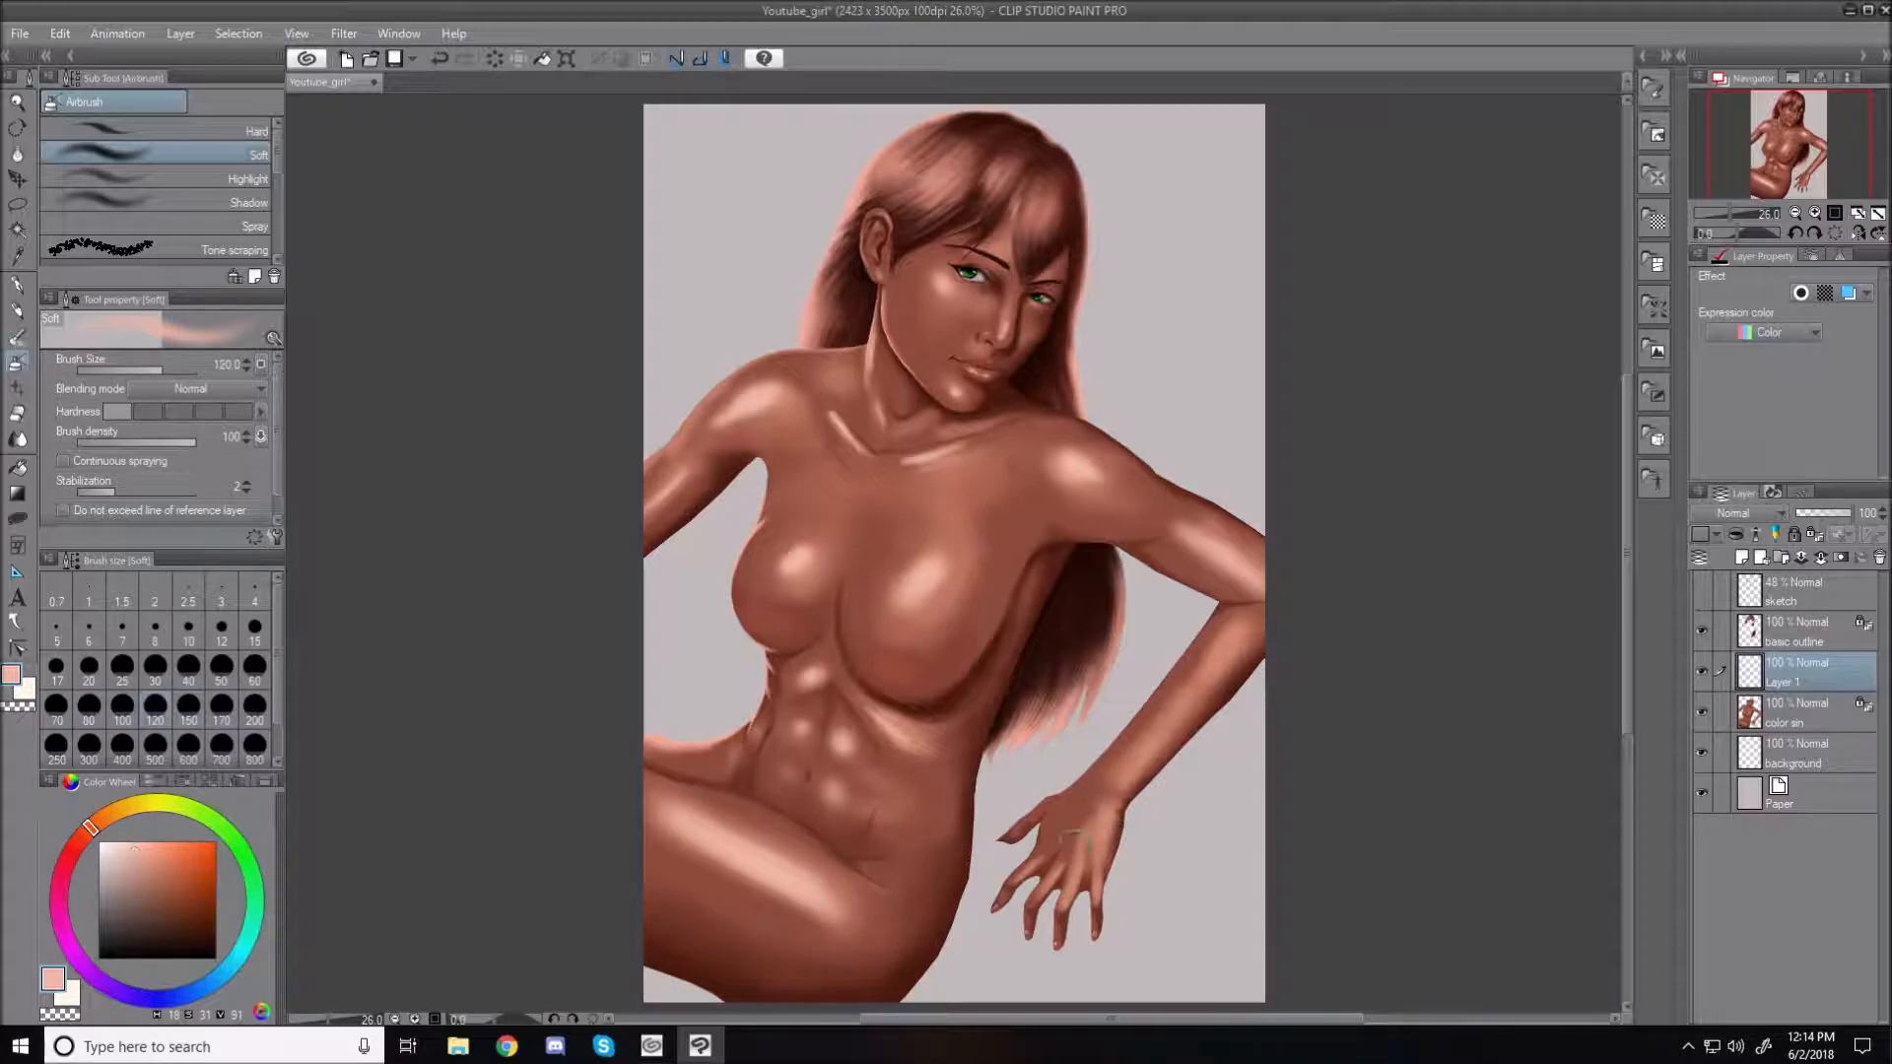
key("bracketleft")
key("bracketleft")
key("bracketright")
key("bracketright")
left_click_drag(1067, 901, 1086, 848)
key("bracketleft")
key("bracketleft")
key("bracketleft")
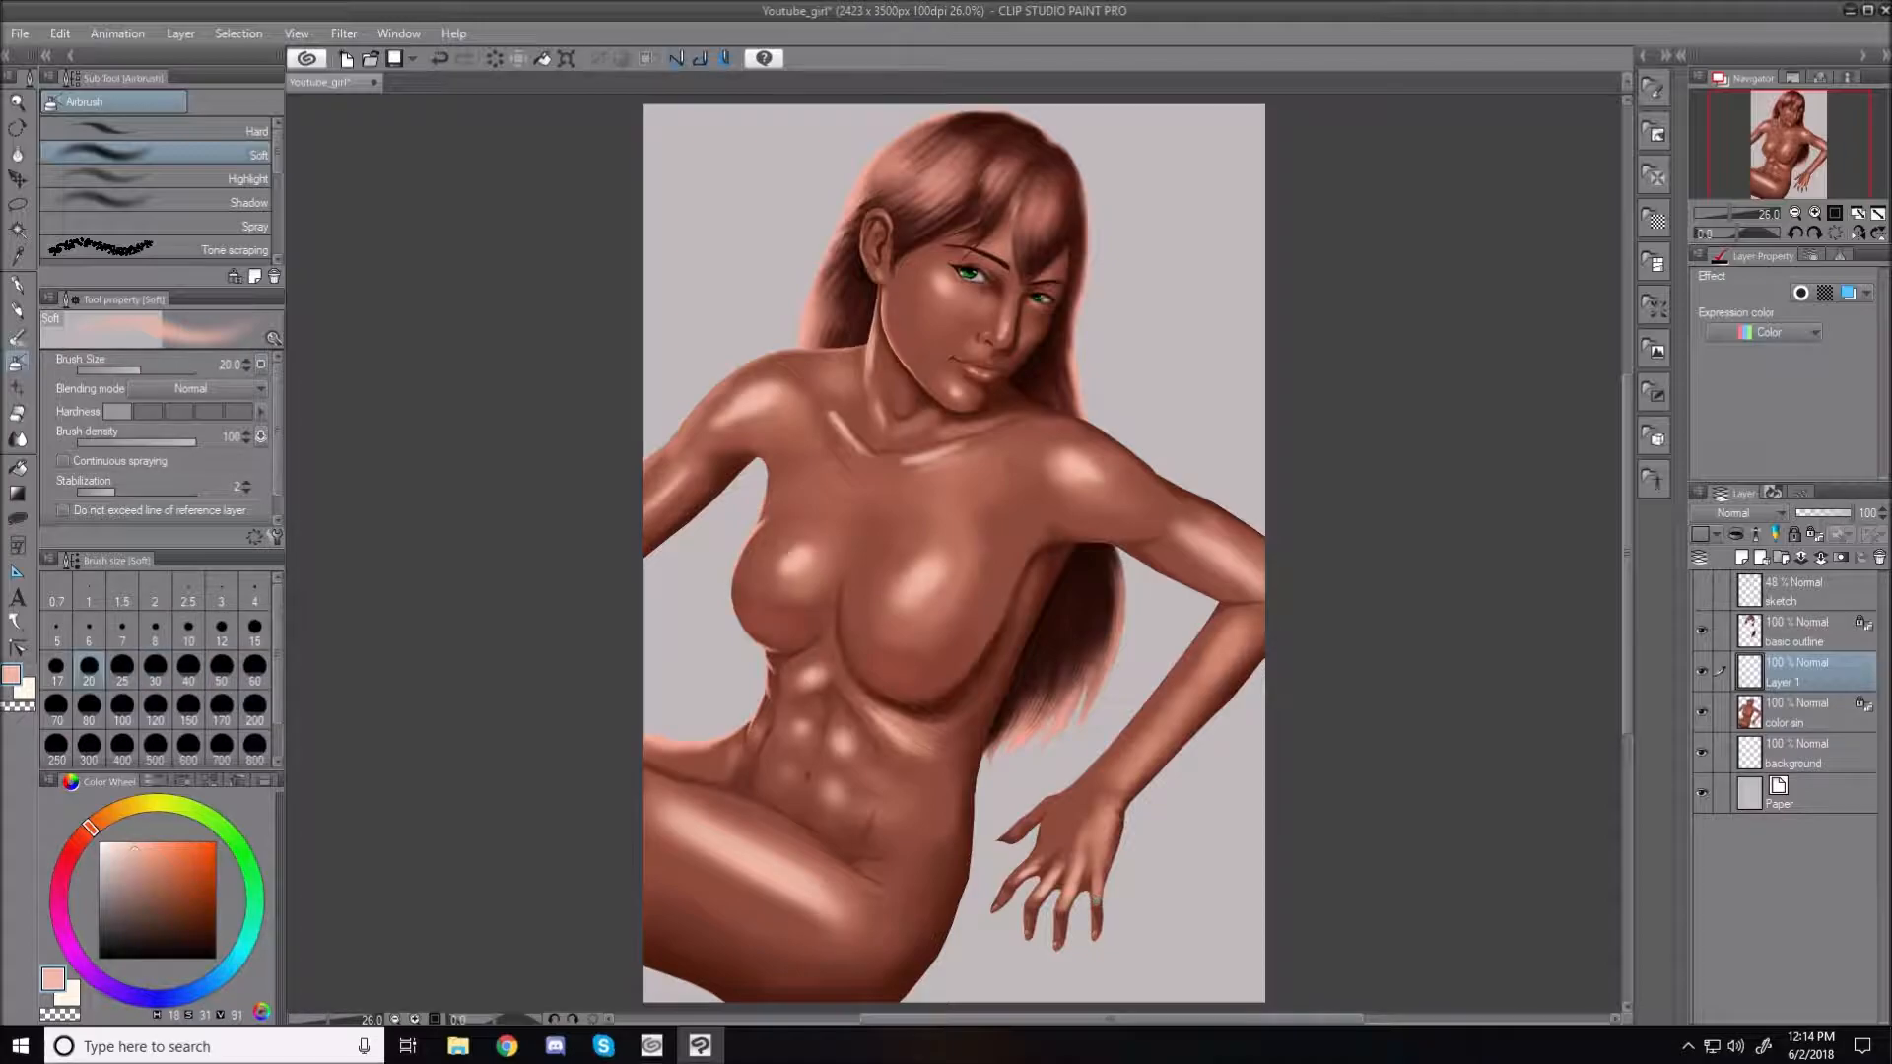
Airbrush a pale highlight along the forearm with brush size 60
key("bracketright")
key("bracketright")
key("bracketright")
key("bracketright")
key("bracketright")
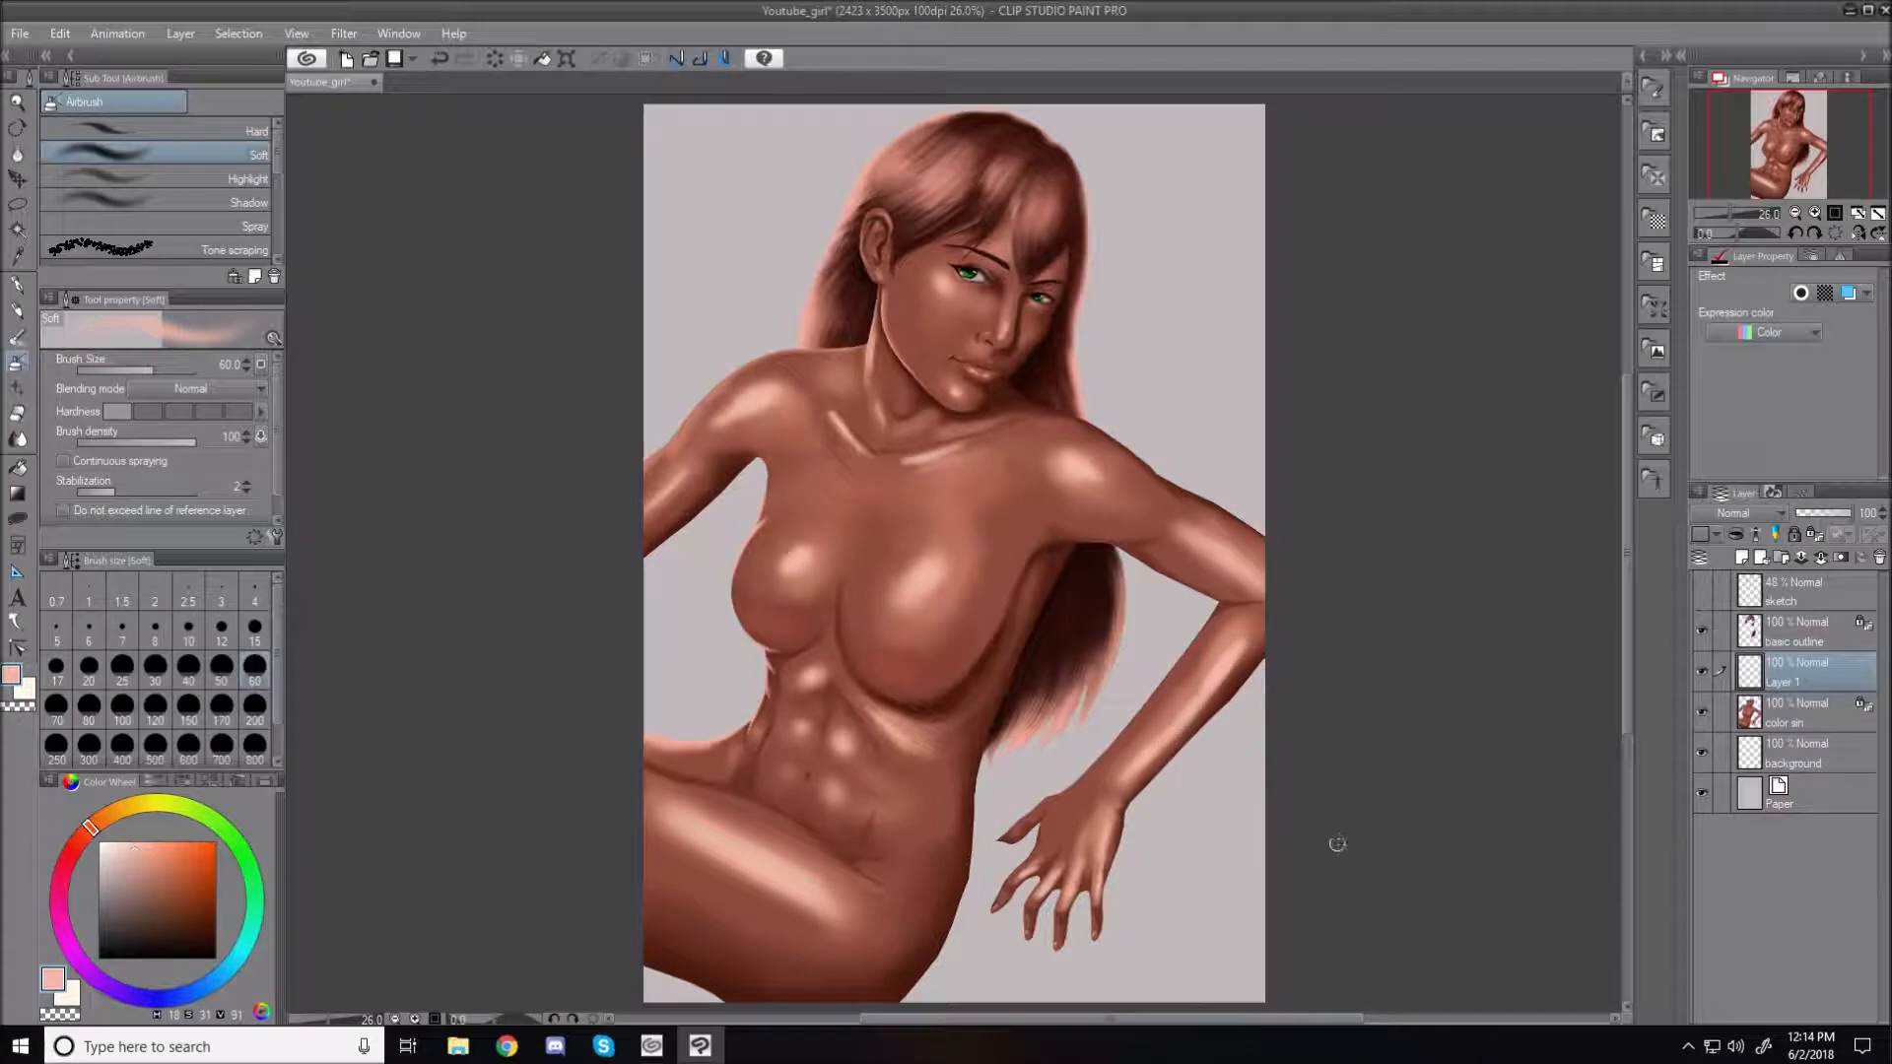
key("bracketright")
key("bracketright")
key("bracketright")
key("bracketright")
key("bracketright")
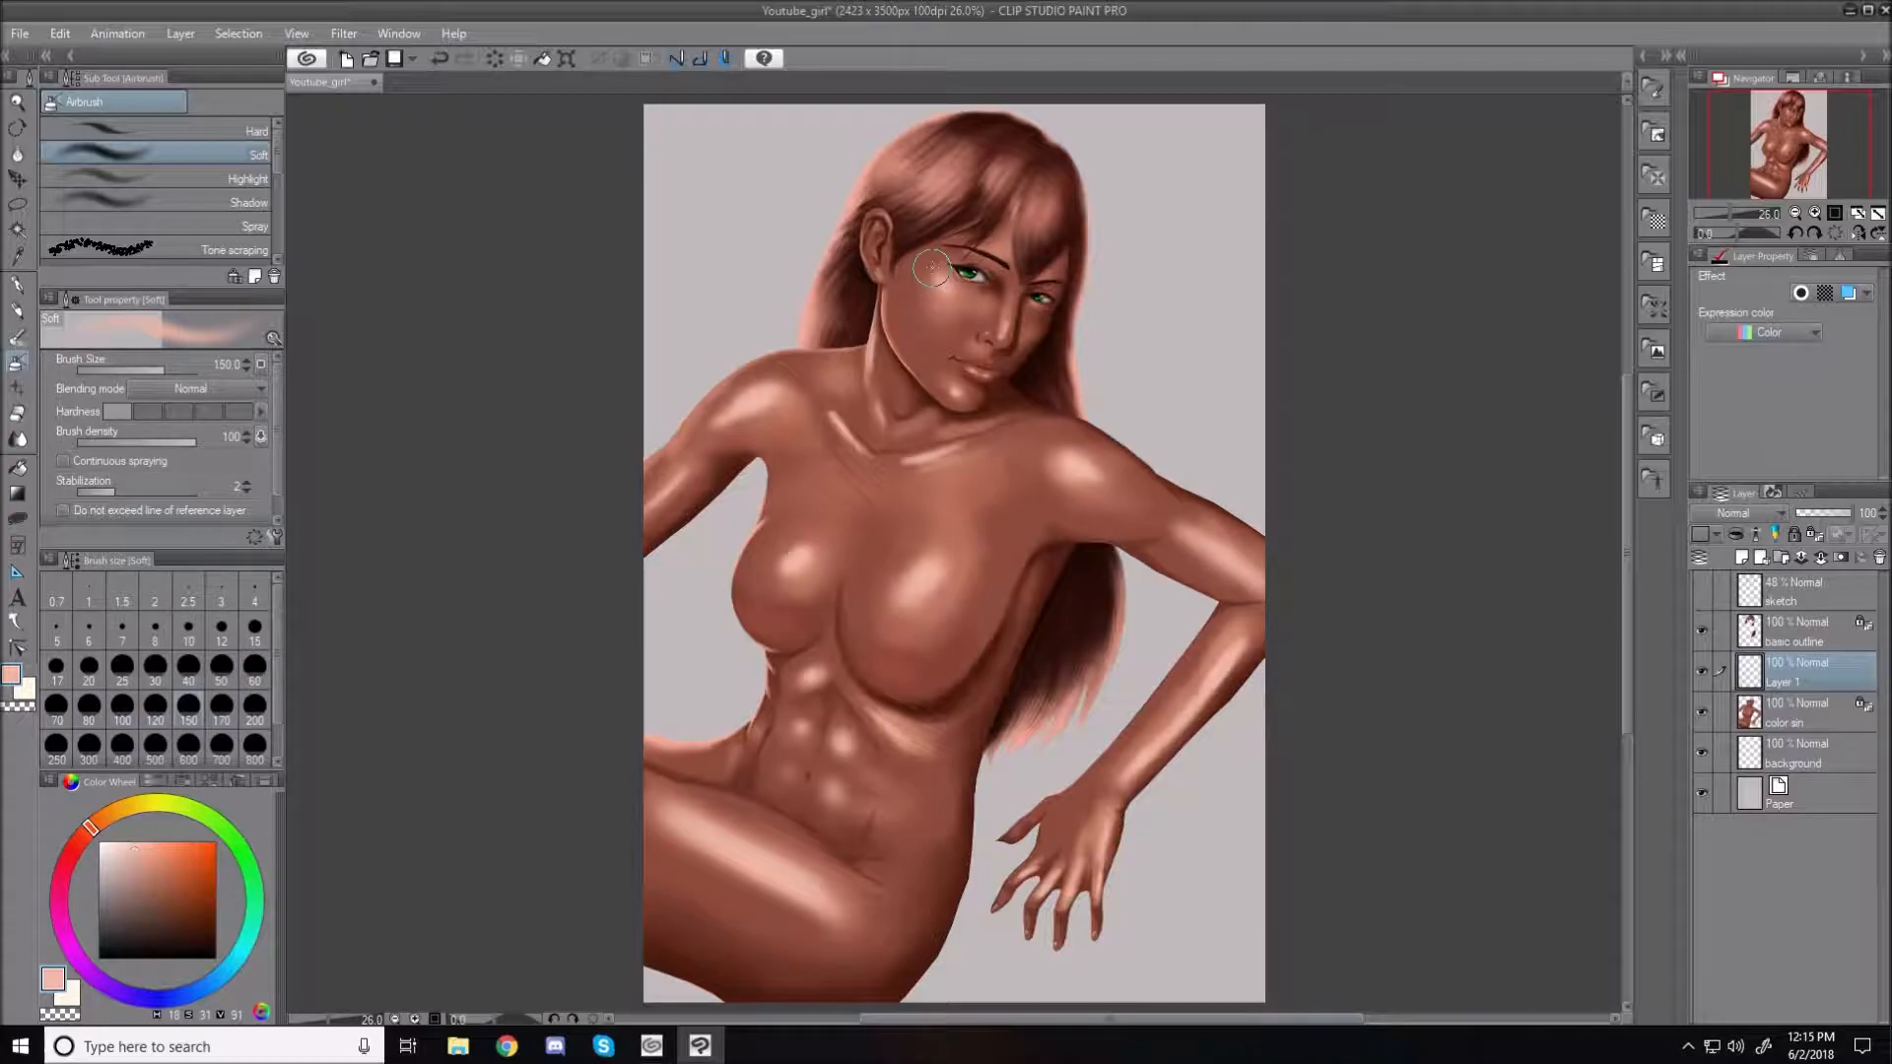
key("bracketleft")
key("bracketleft")
key("bracketleft")
key("bracketleft")
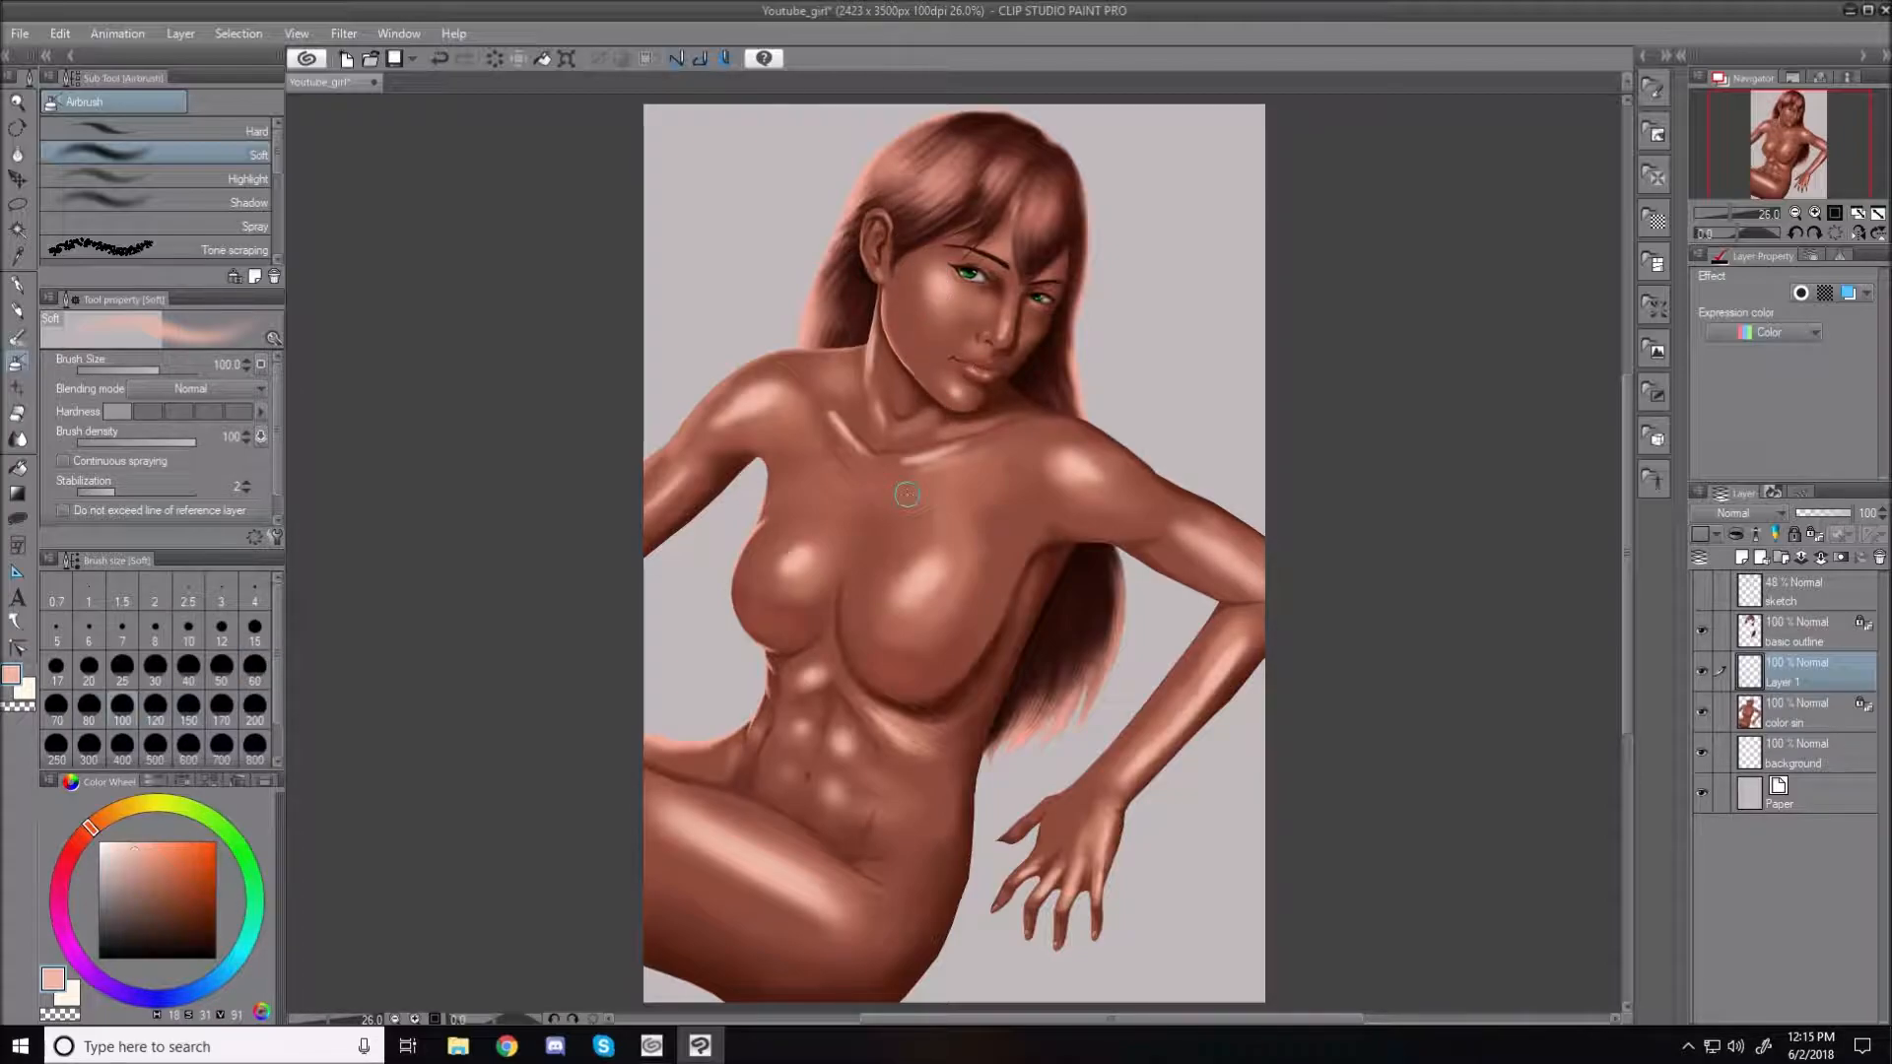
Sample the skin tone beside the chest highlight, lighten it slightly, undo the last stroke and reduce the airbrush size to 15
key("bracketleft")
key("bracketleft")
left_click(810, 579, "alt")
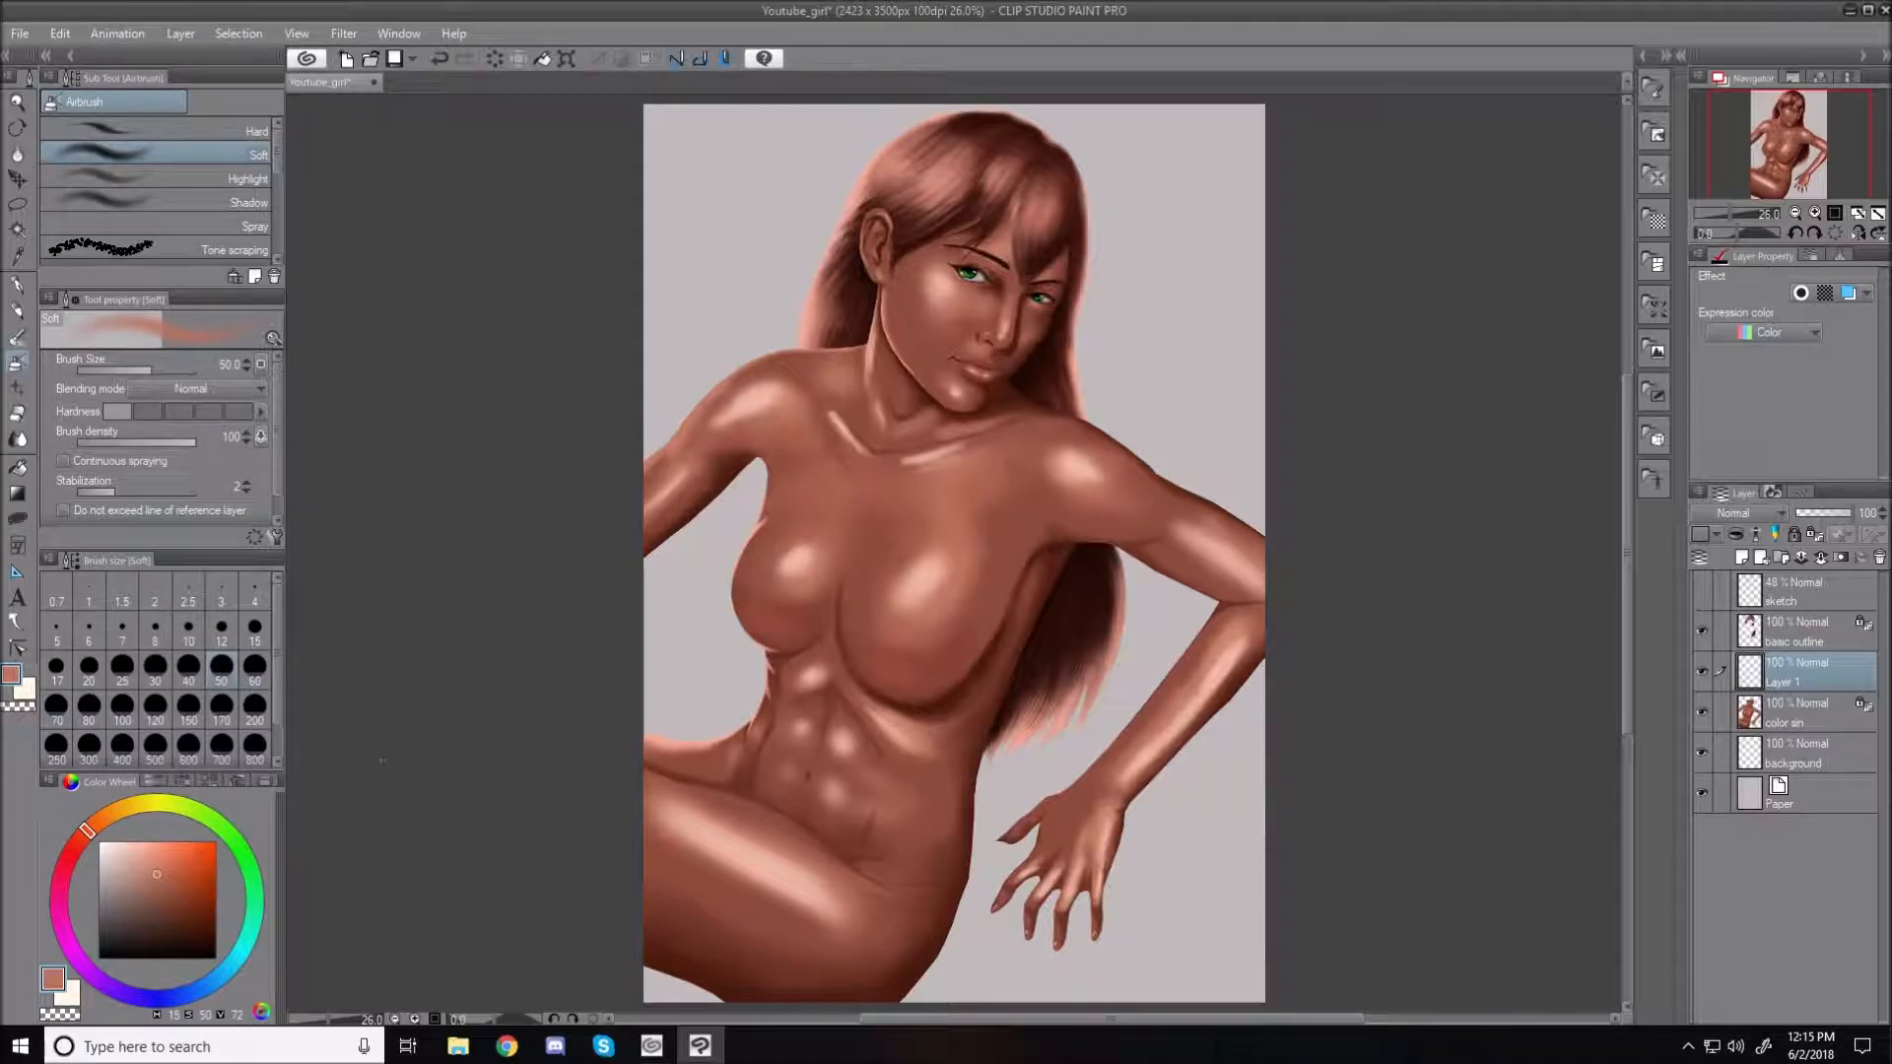
left_click(155, 854)
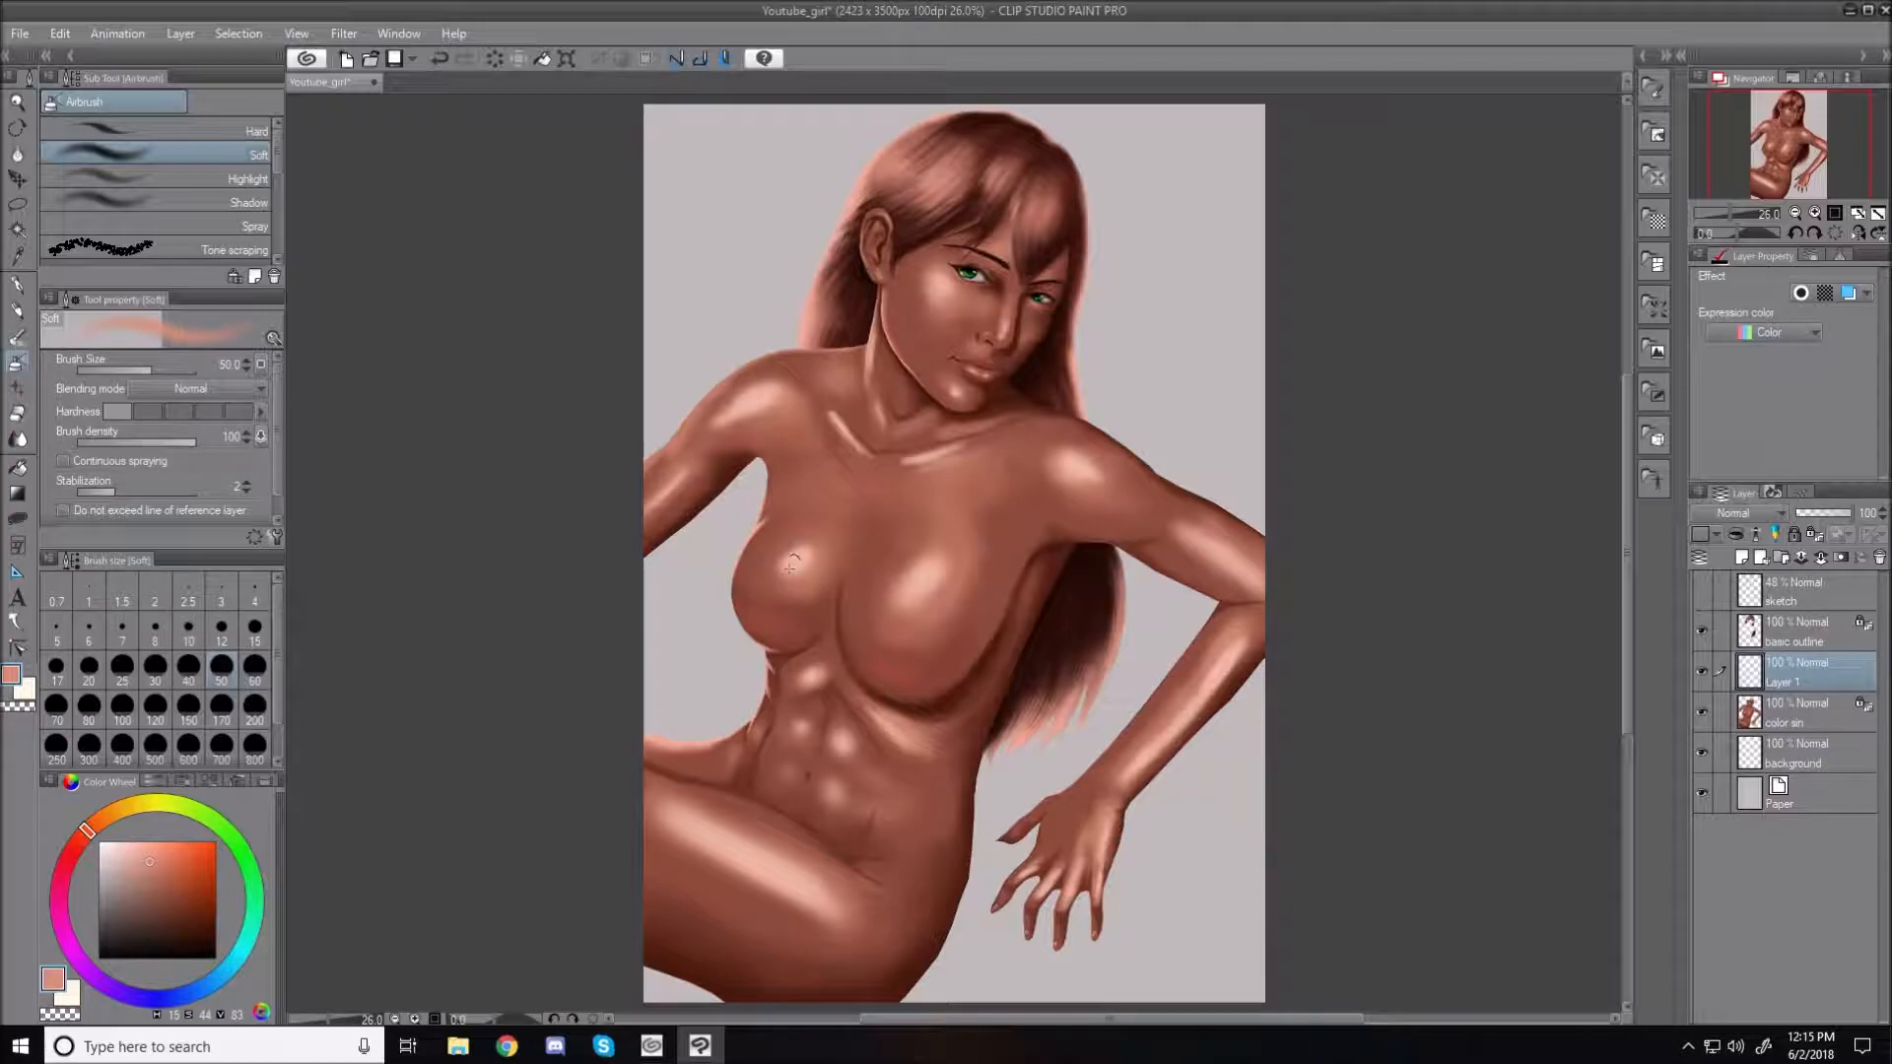
key("bracketleft")
key("bracketleft")
key("bracketleft")
key("bracketleft")
key("ctrl+z")
key("bracketleft")
key("bracketleft")
left_click(18, 436)
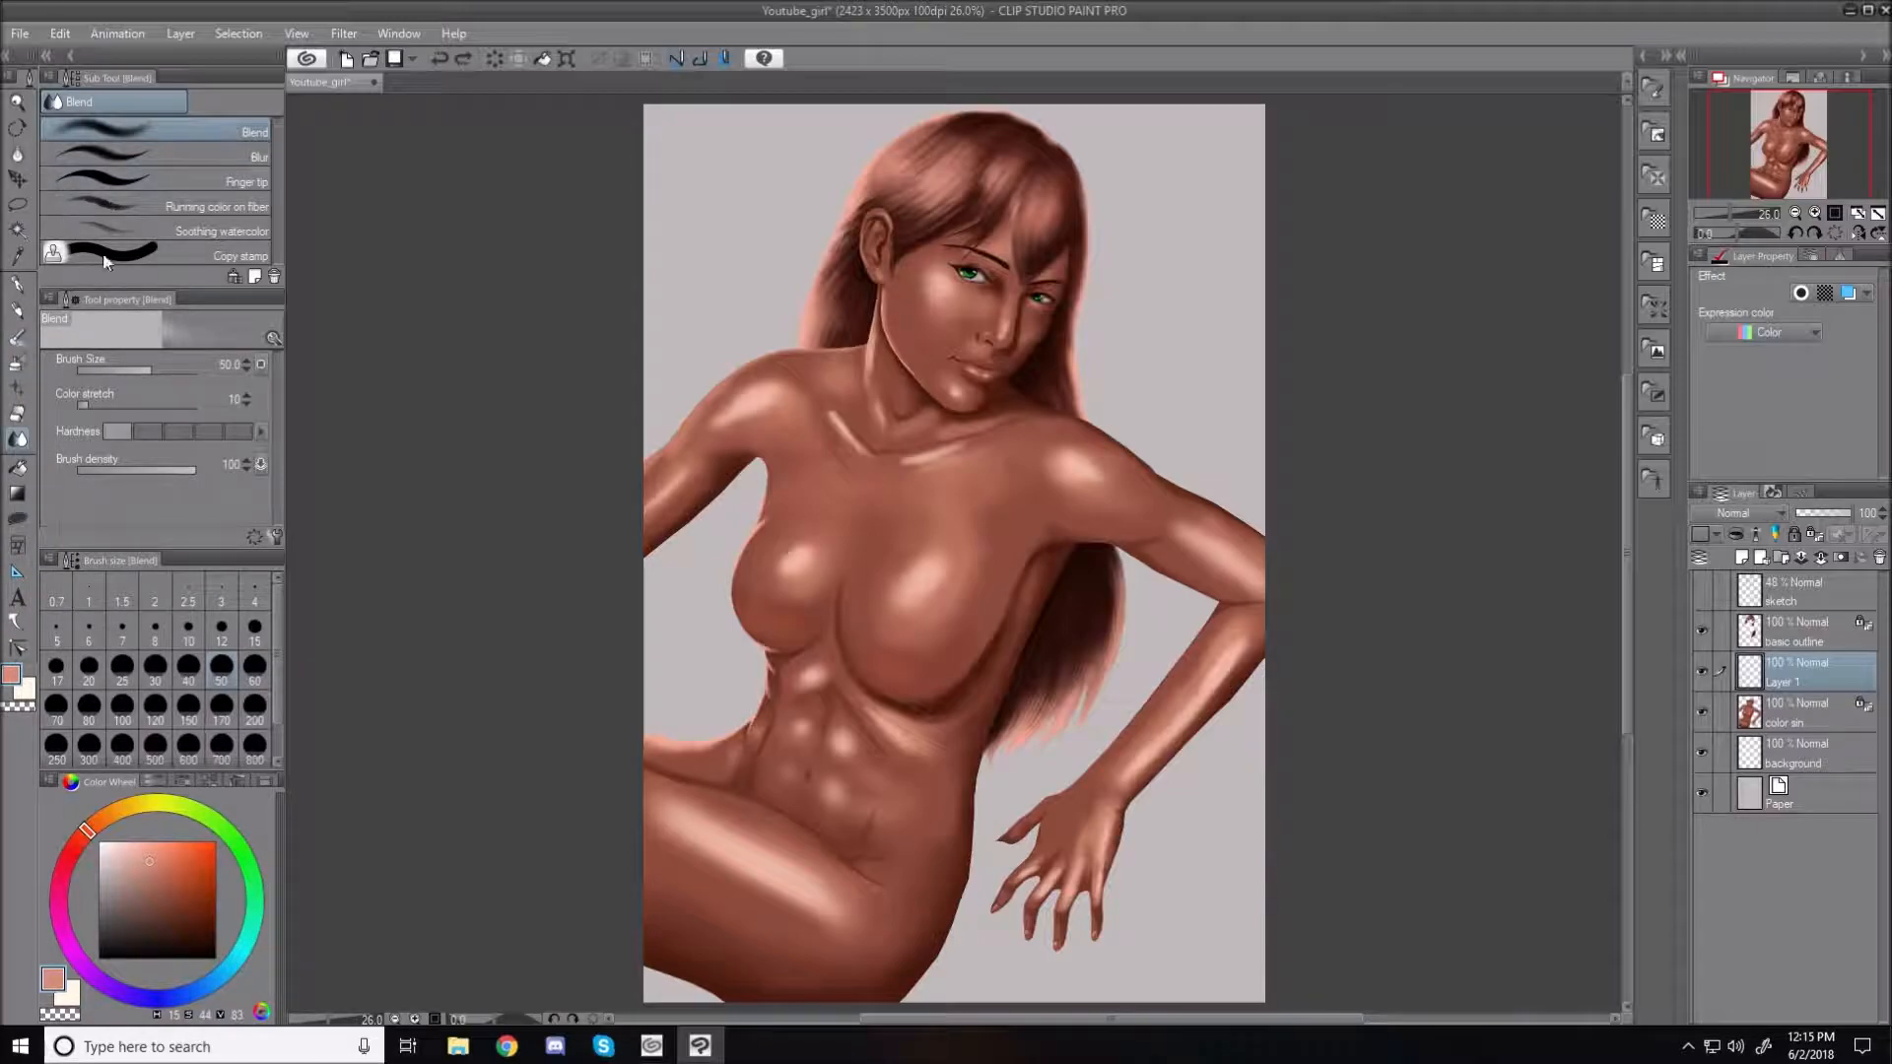
left_click(17, 103)
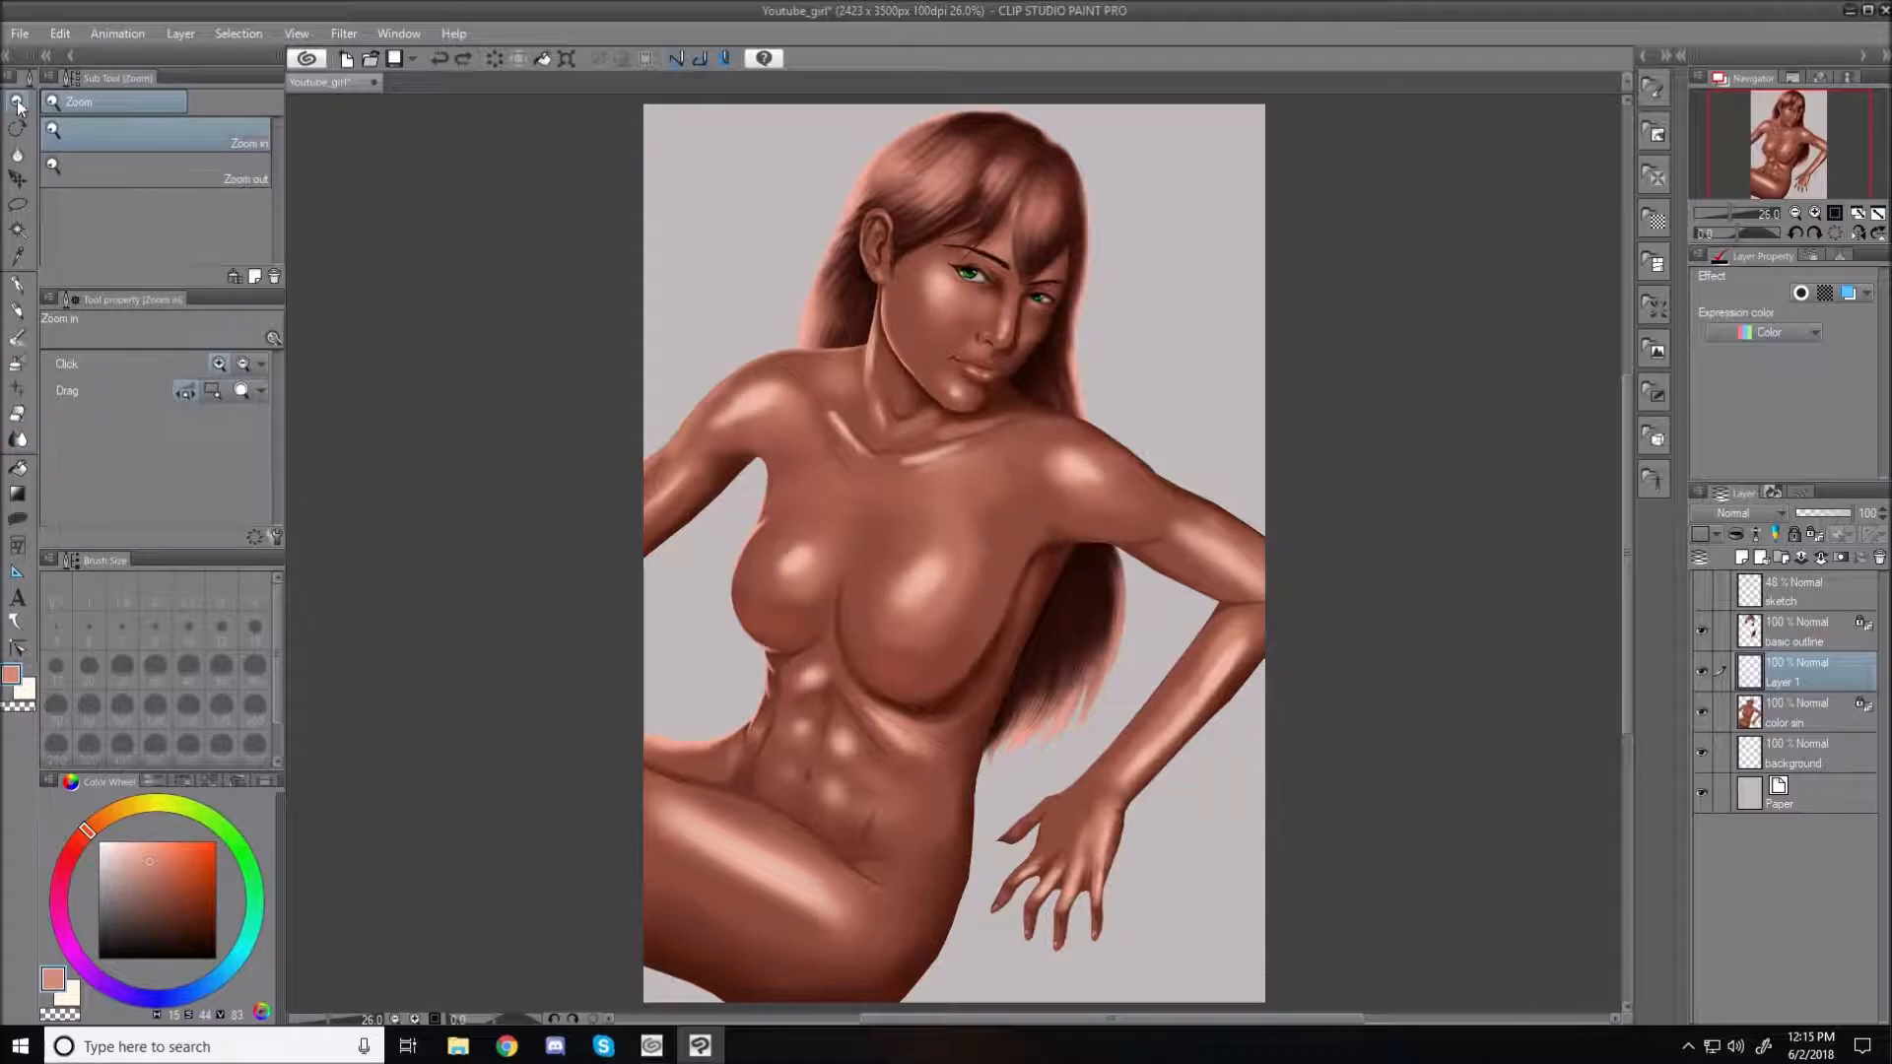
left_click(17, 153)
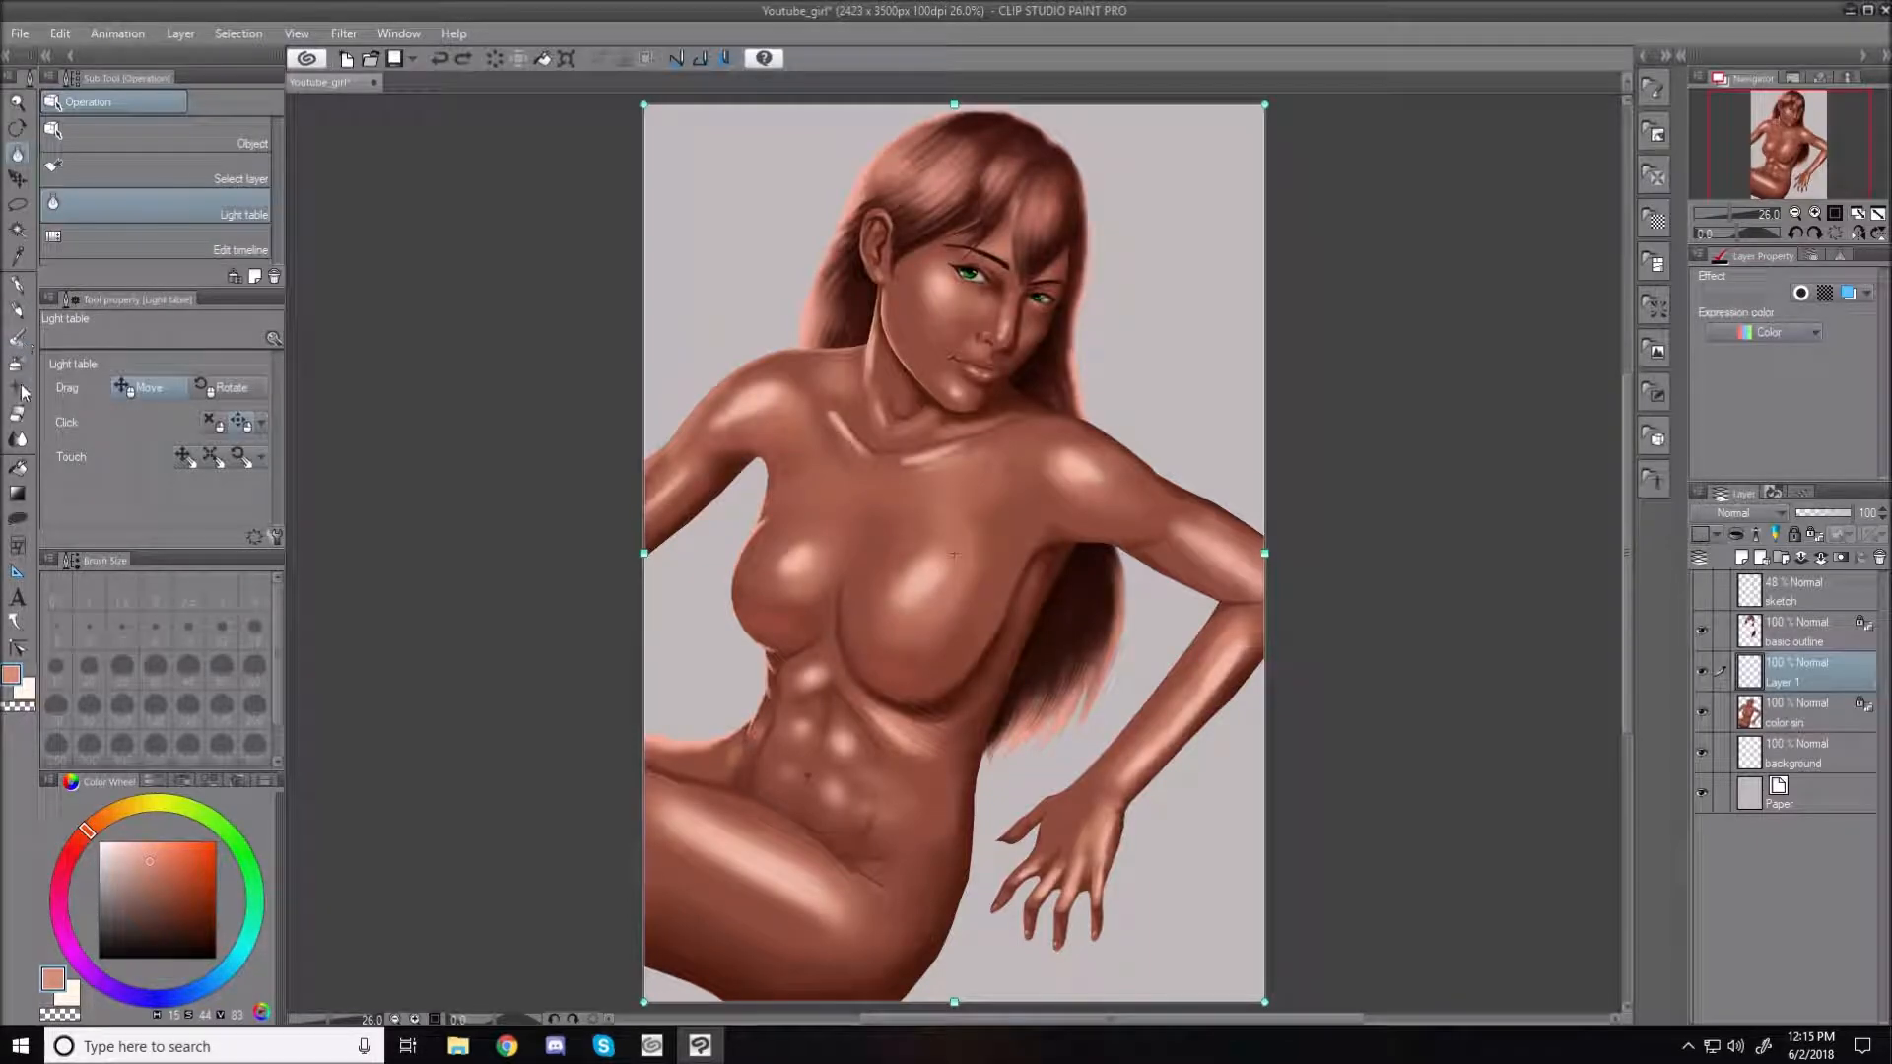
left_click(17, 441)
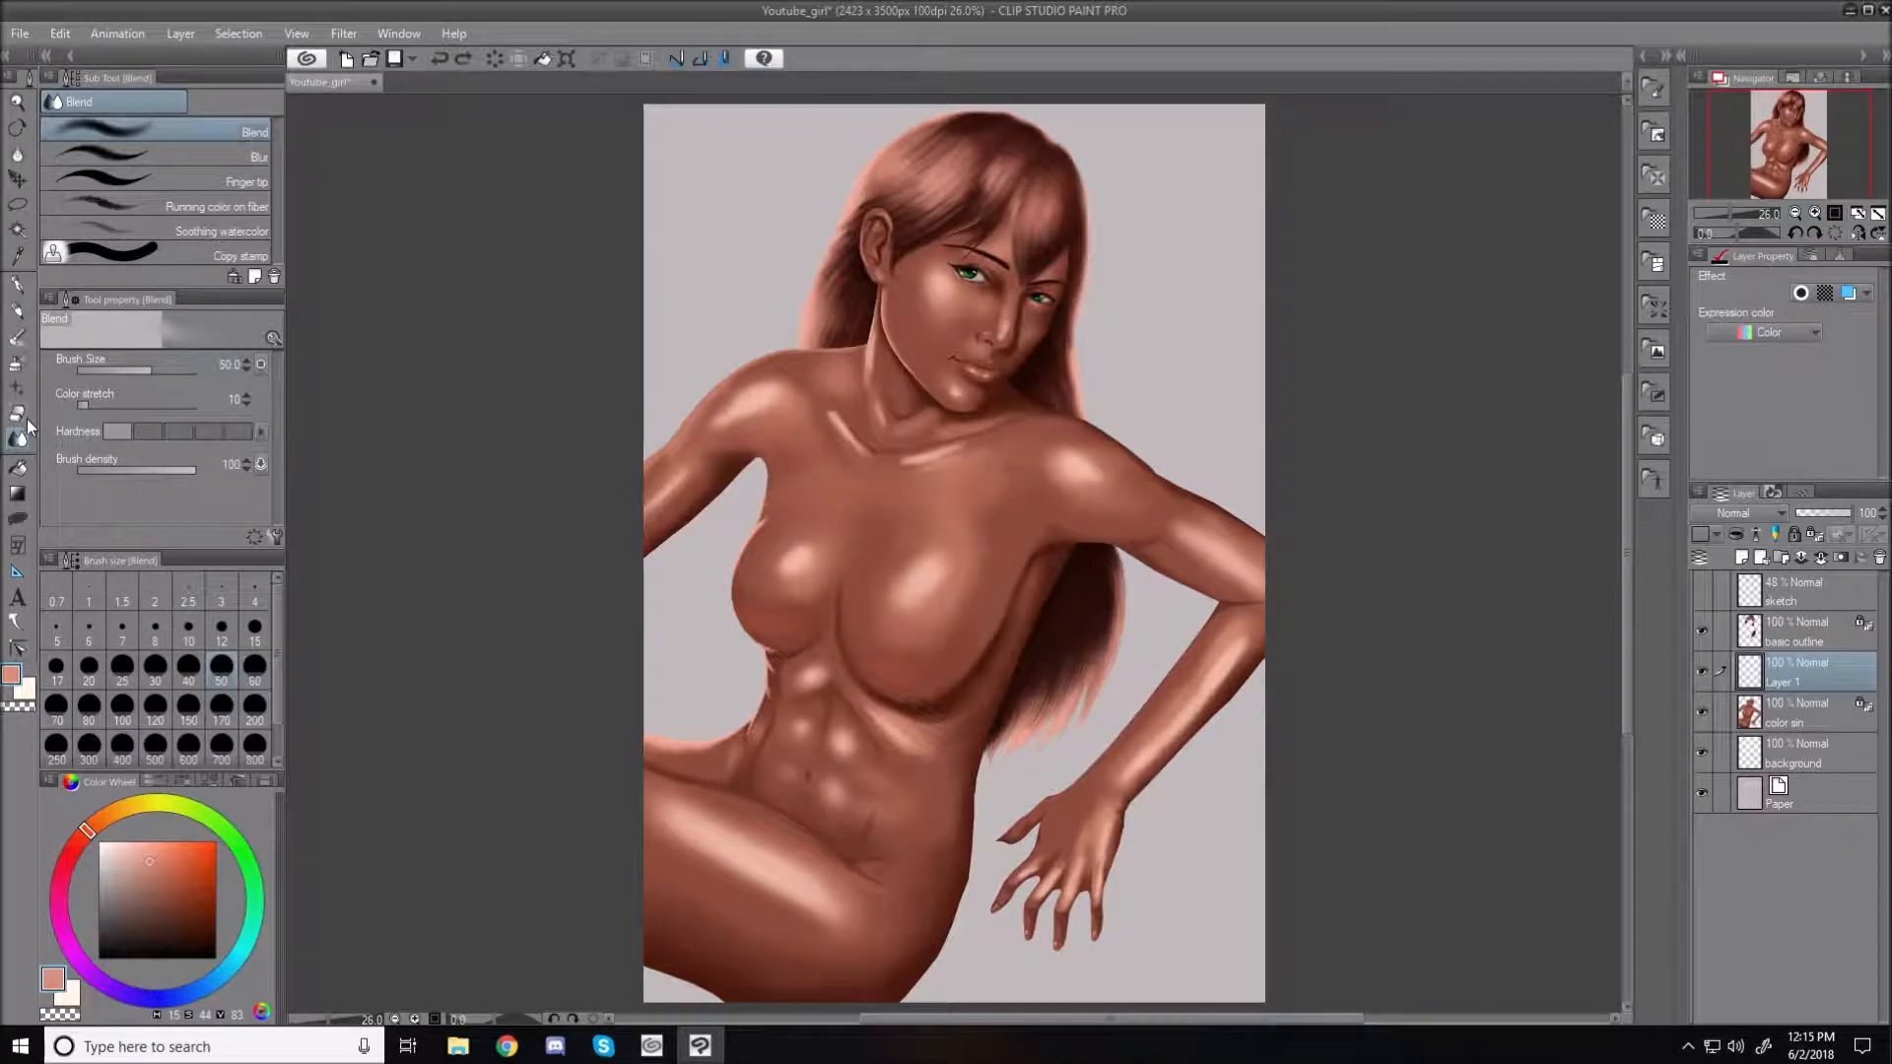
Return to the Soft airbrush and set its blending mode to Lighten
left_click(16, 364)
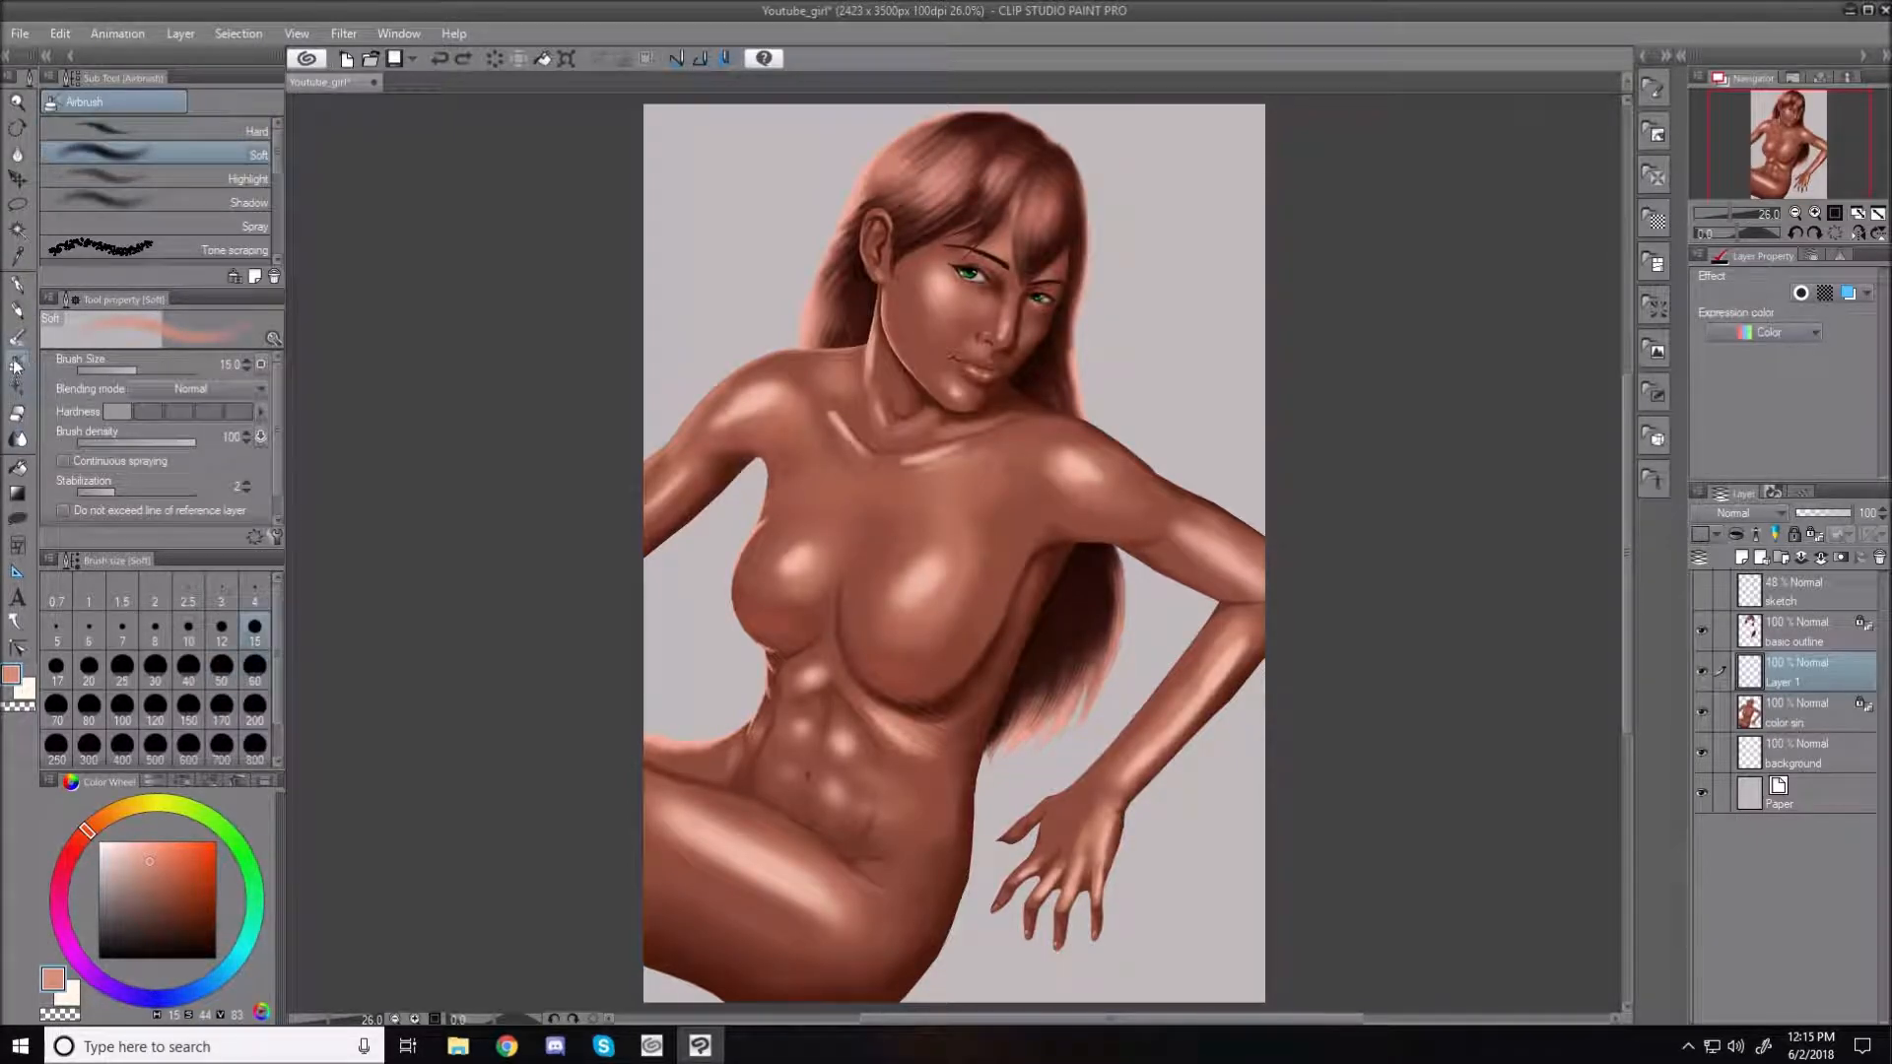
left_click(247, 201)
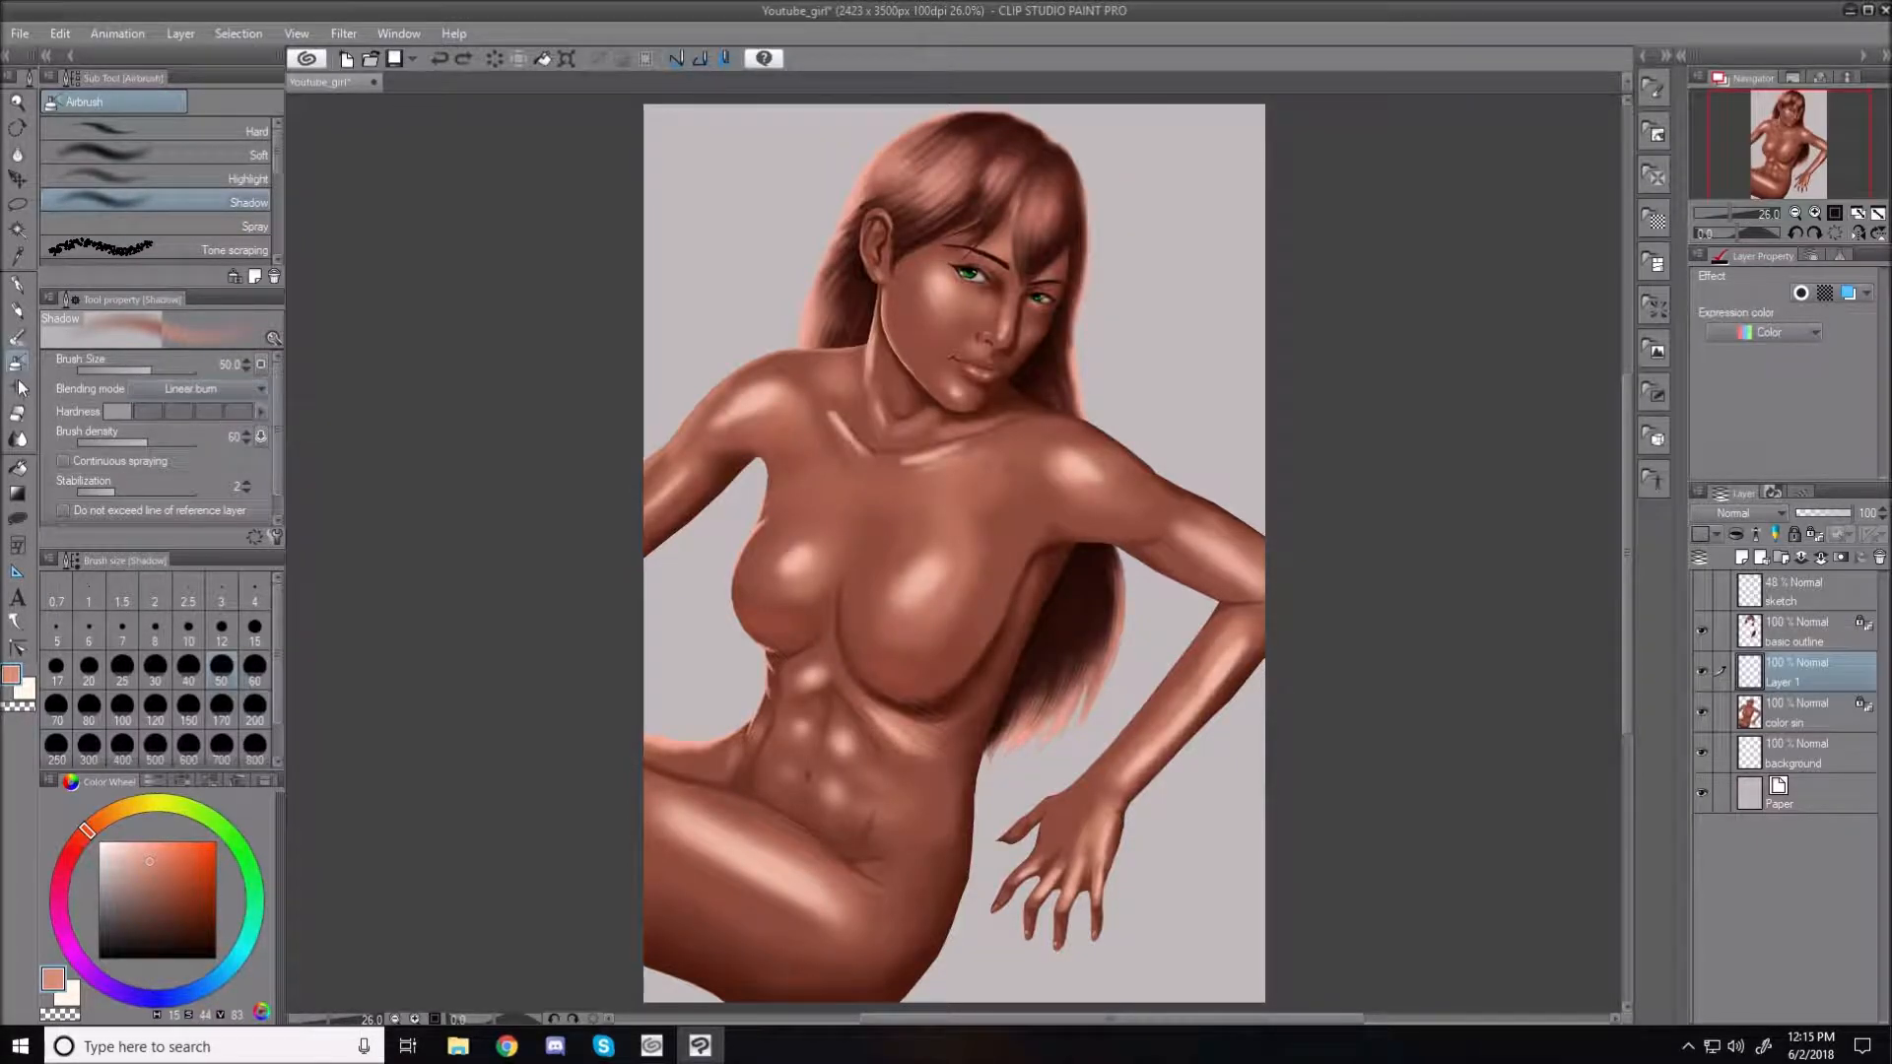
left_click(237, 155)
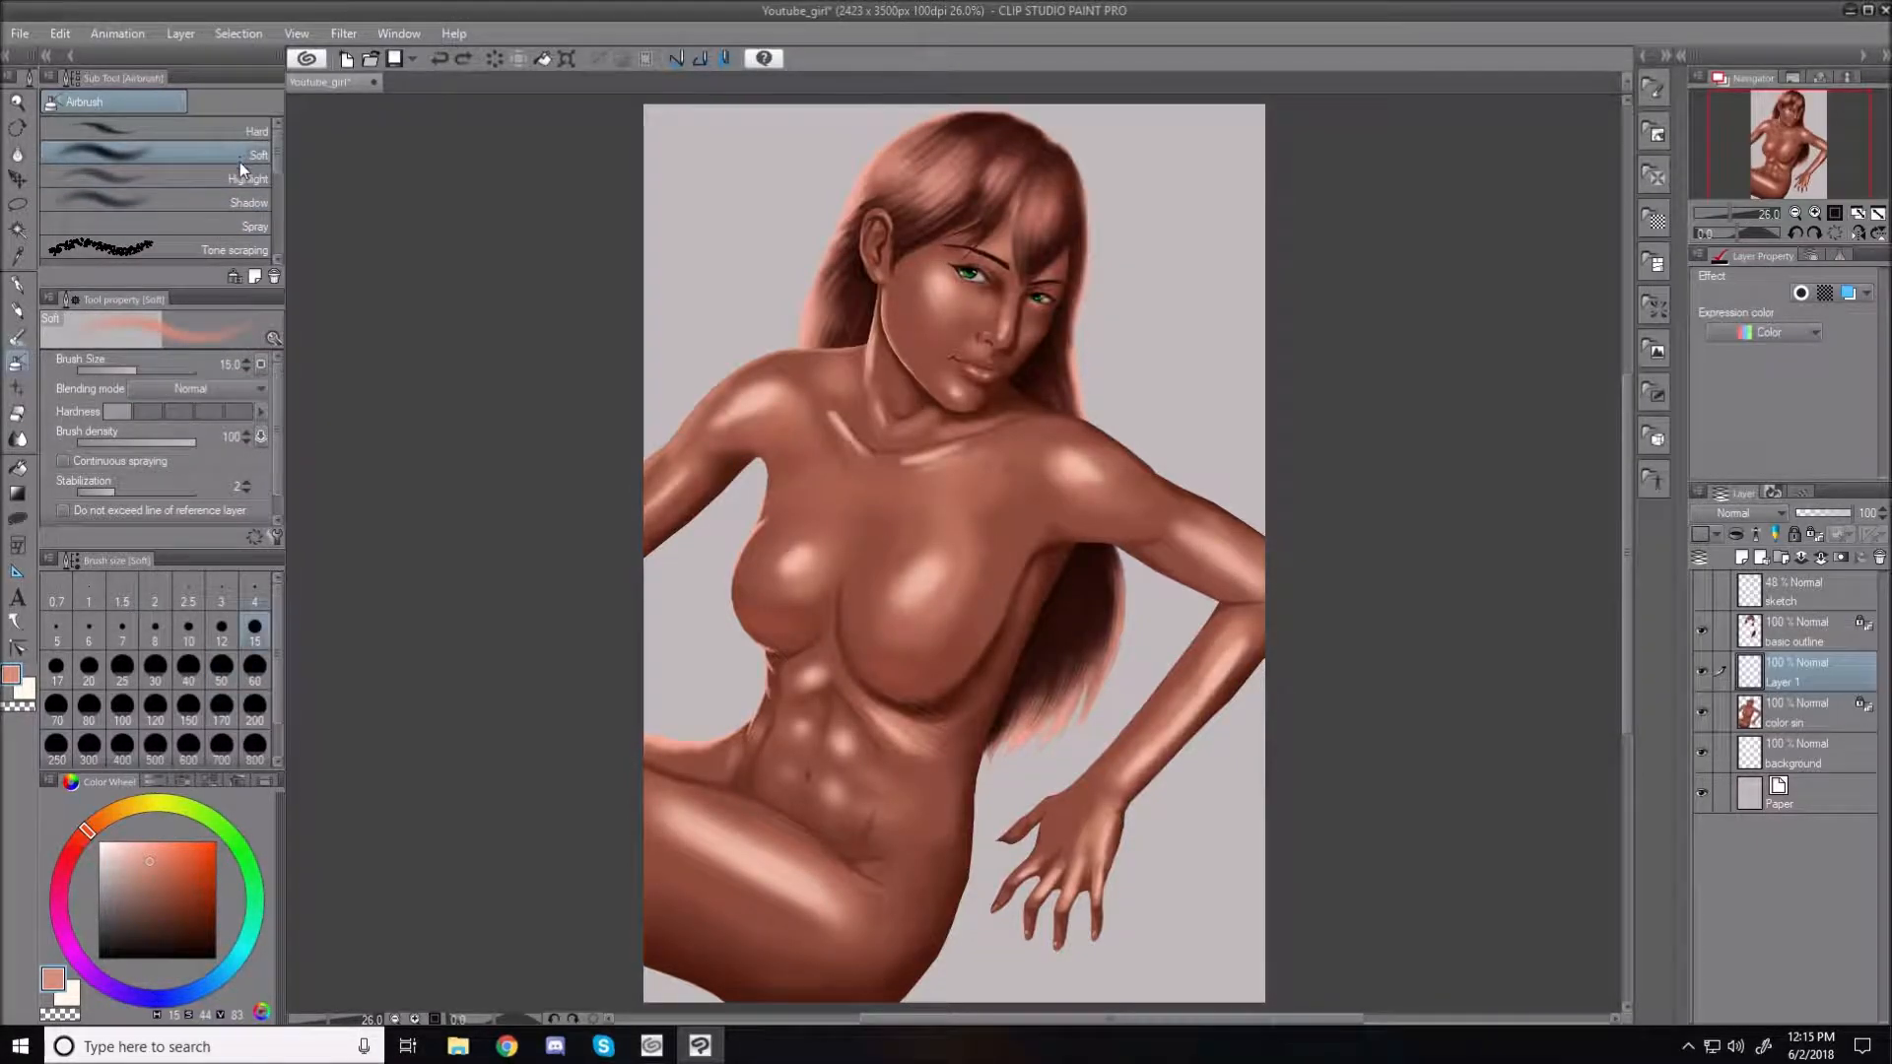
left_click(258, 394)
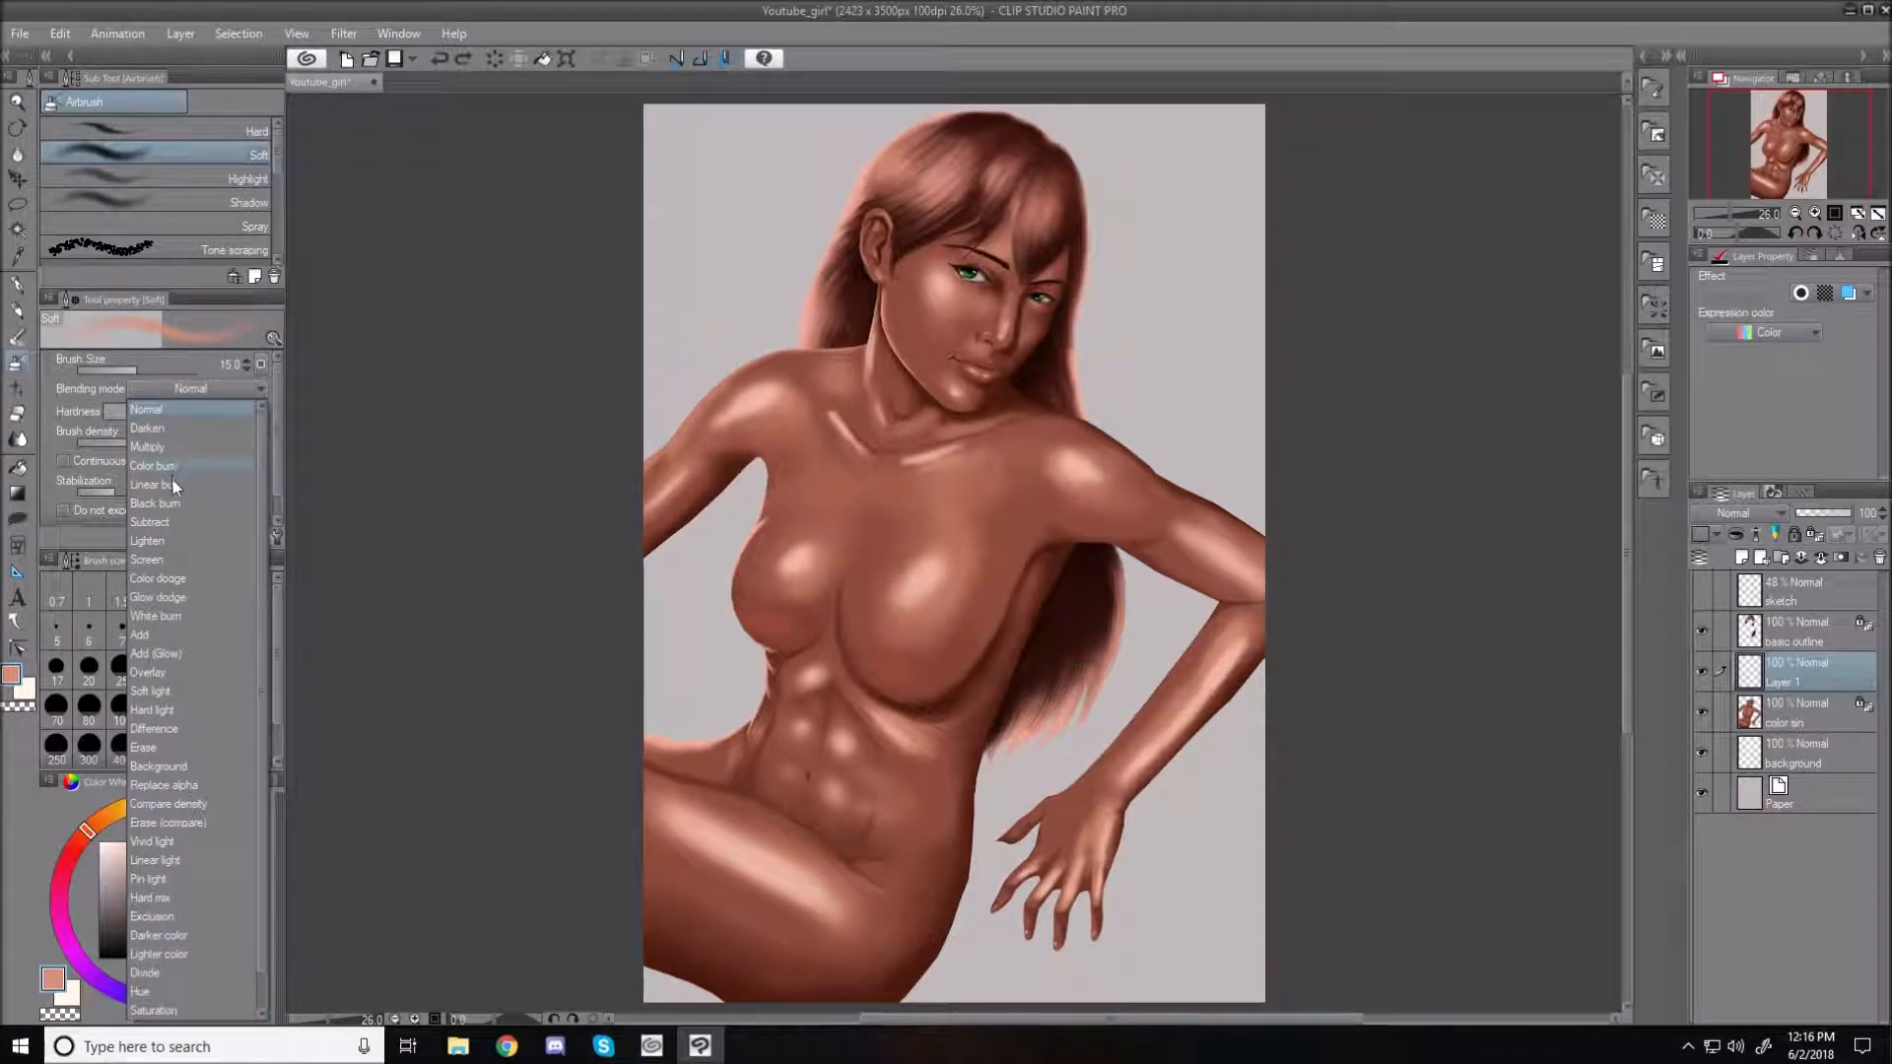
left_click(158, 541)
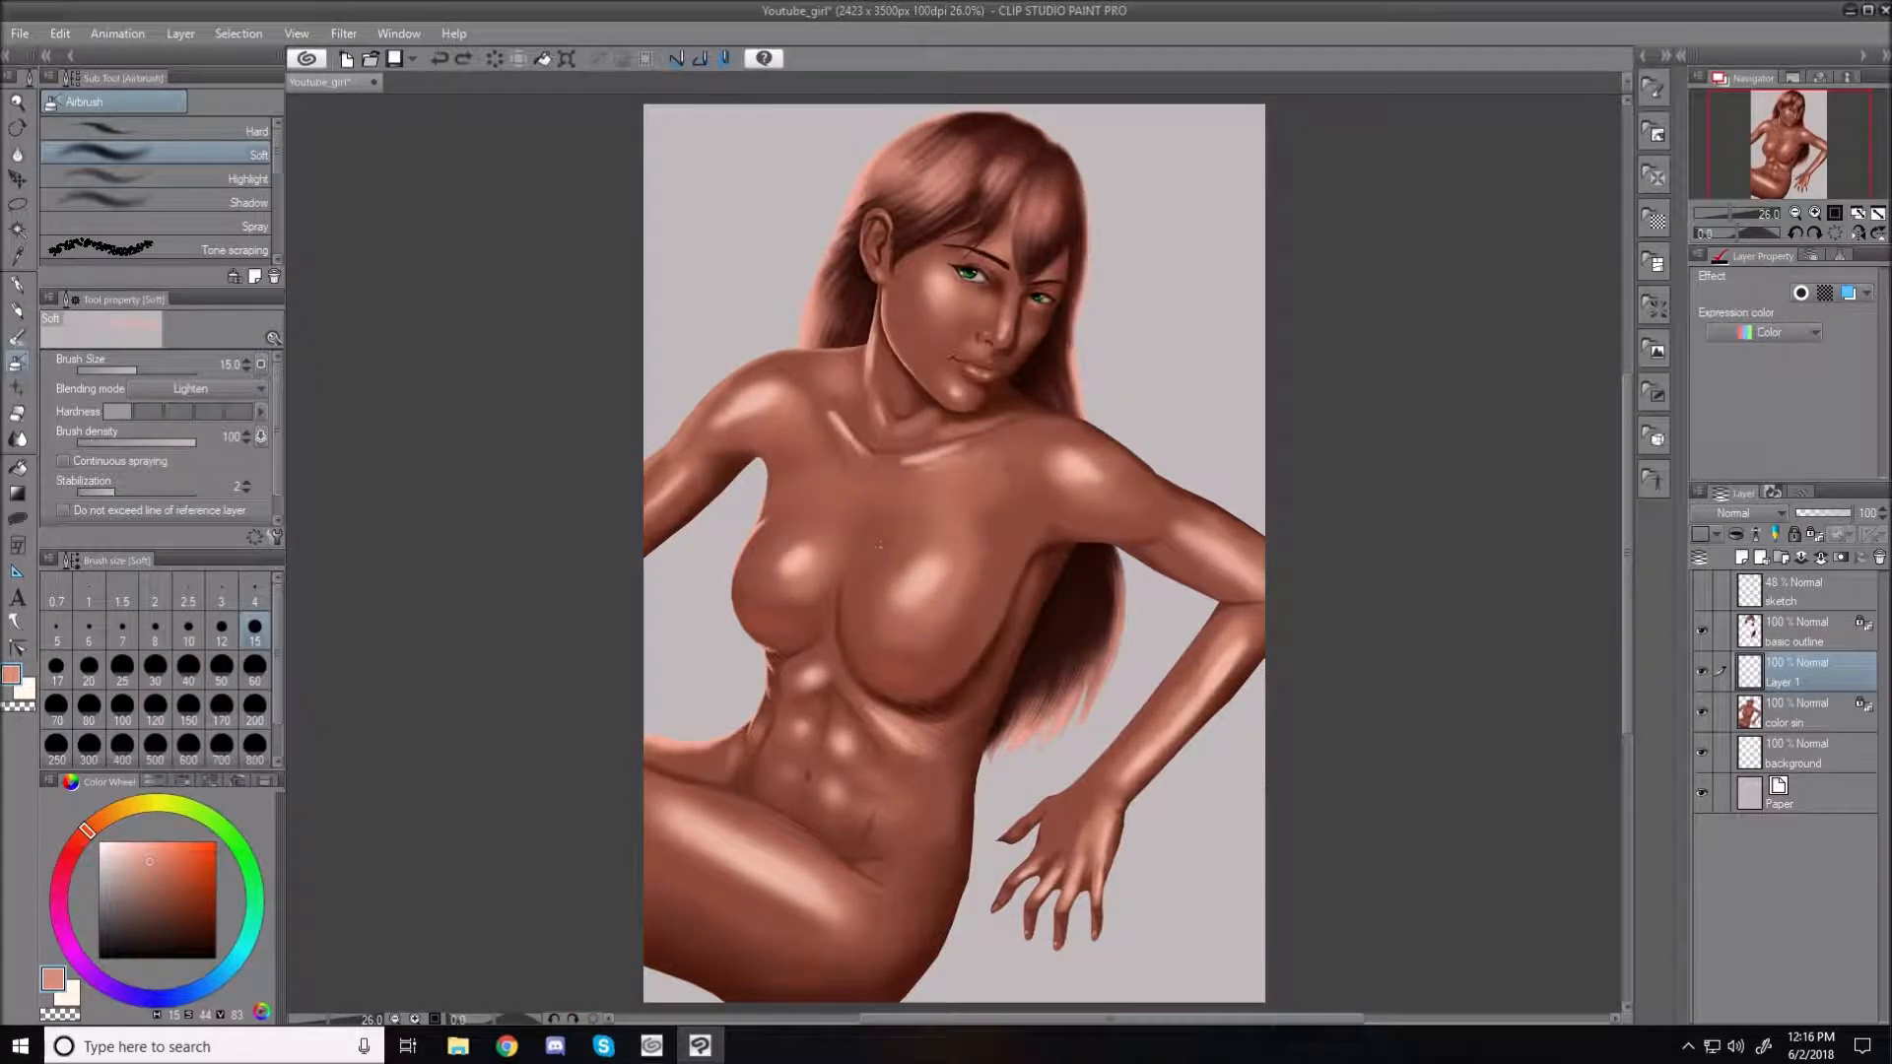
Lighten the skin tone colour, set the Soft airbrush's blending mode to Normal and test short highlight strokes on the figure
left_click_drag(730, 600, 744, 598)
left_click(142, 854)
left_click(260, 388)
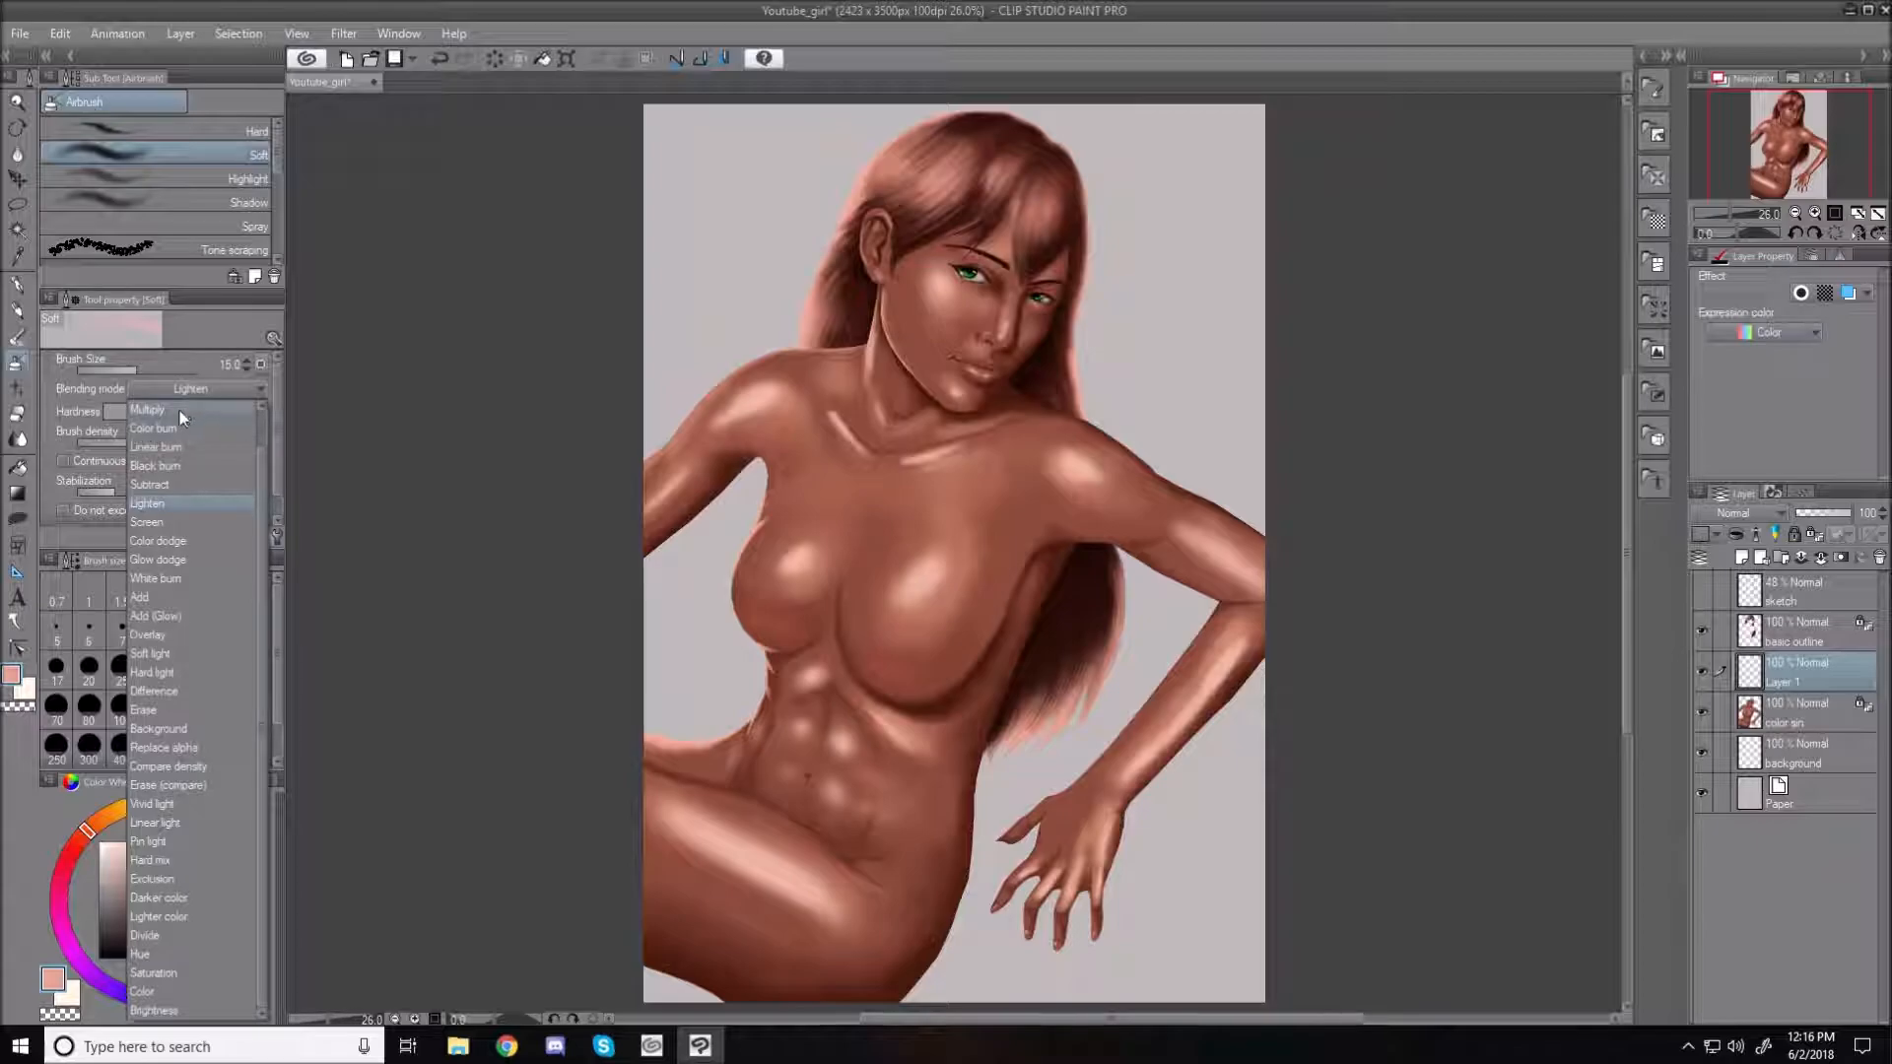
left_click_drag(260, 470, 258, 428)
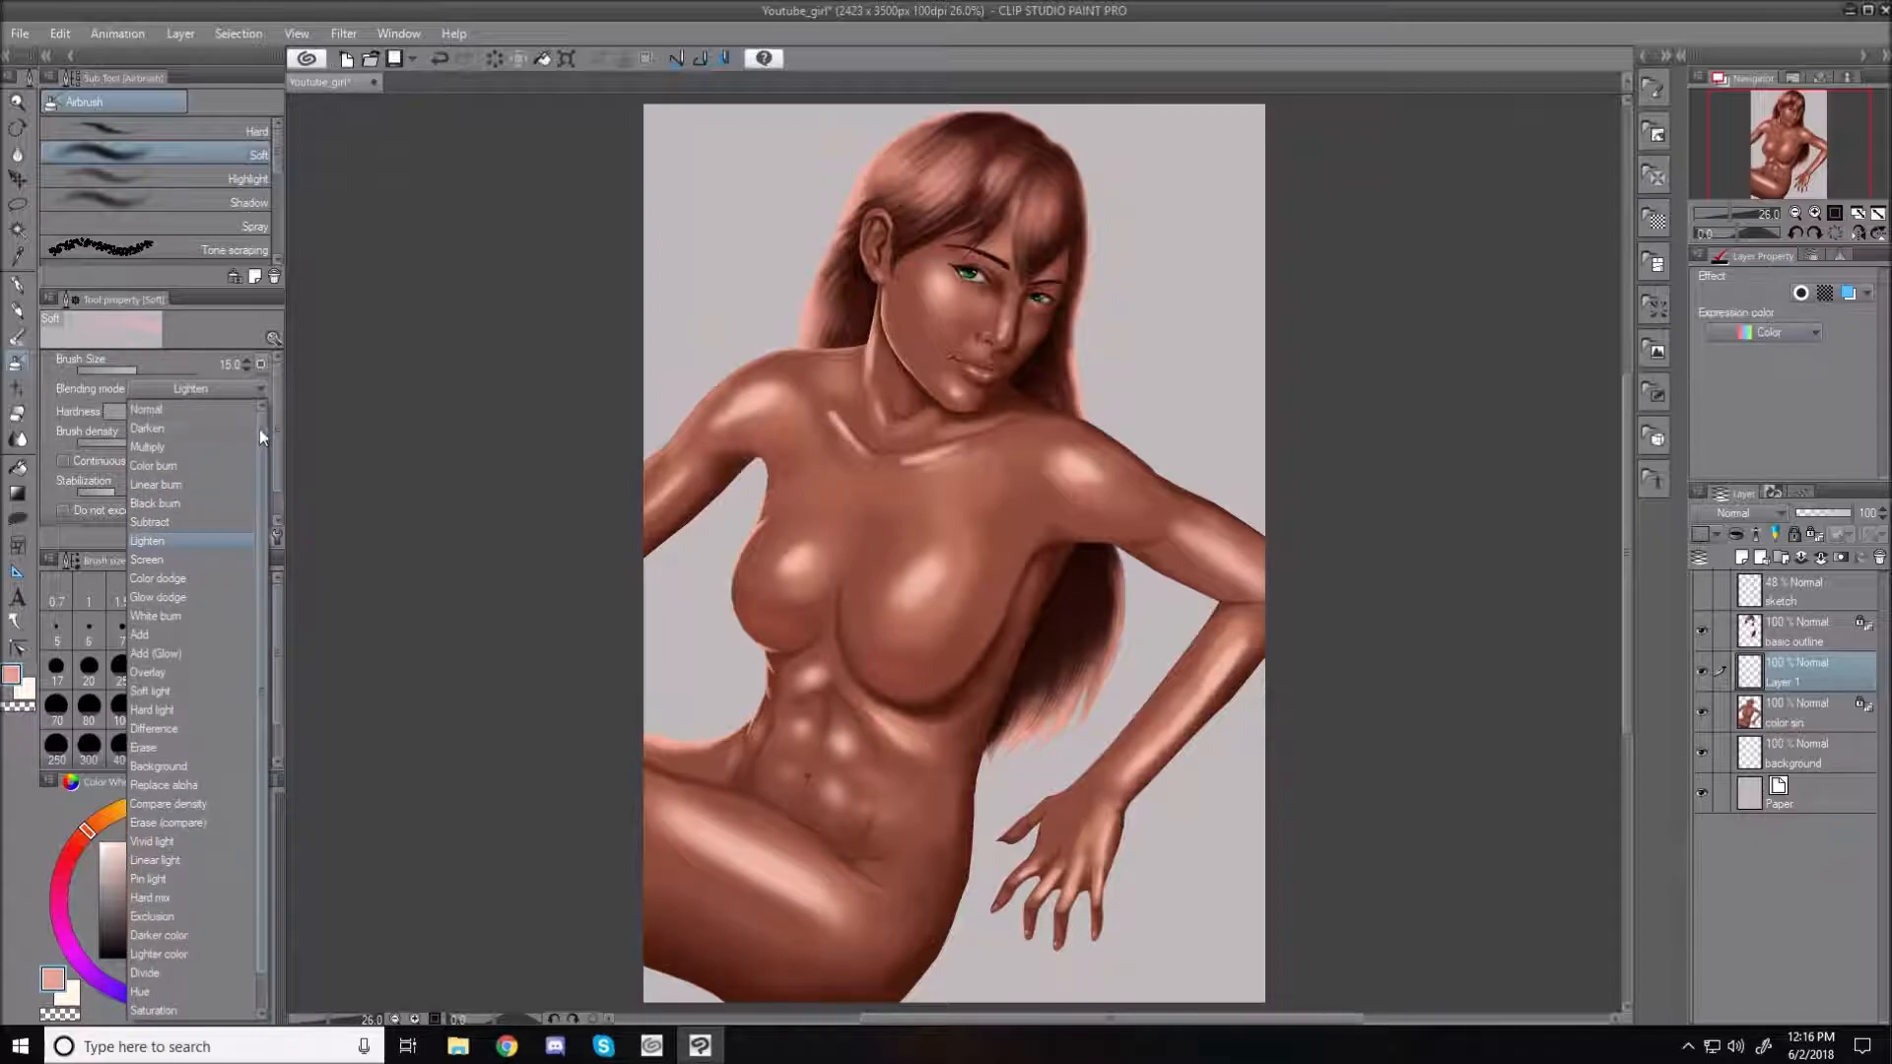
left_click(169, 410)
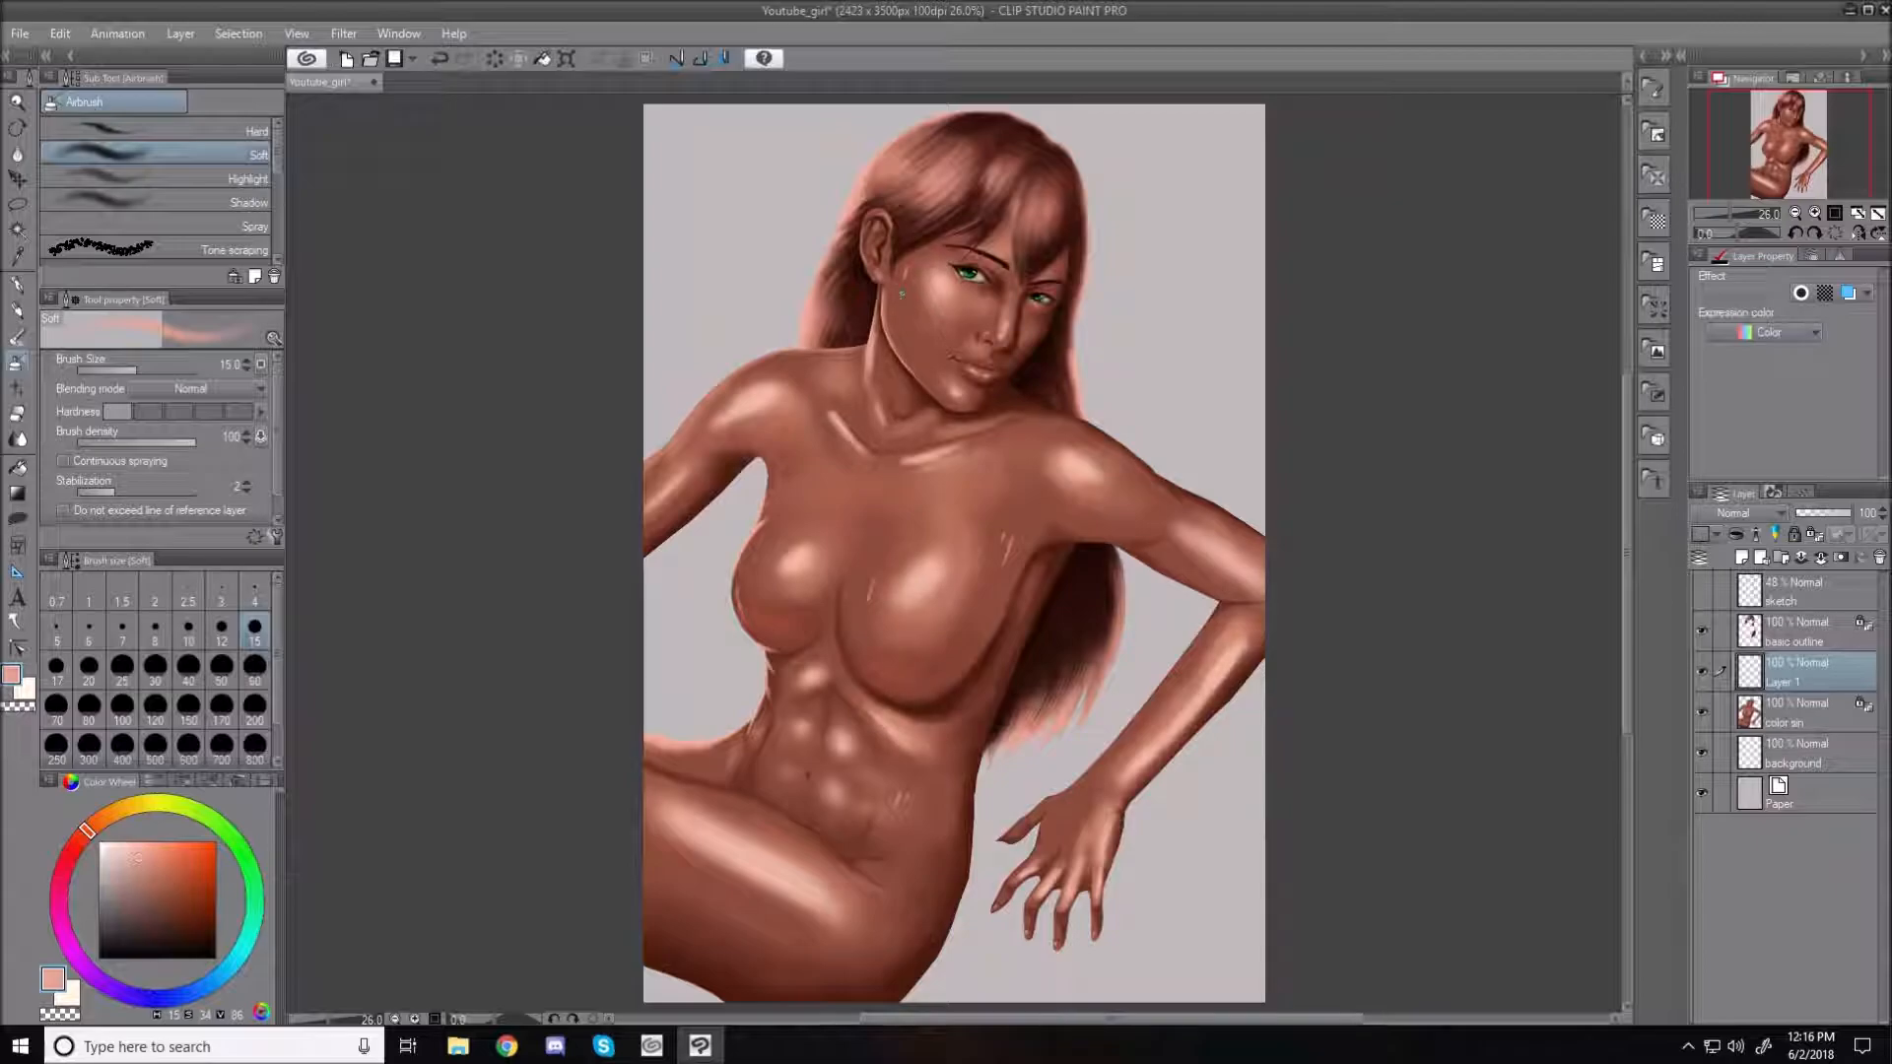
left_click_drag(973, 406, 969, 419)
Delete the skin highlight layer and add a new empty layer above the figure's colour layer
left_click_drag(1802, 680, 1880, 560)
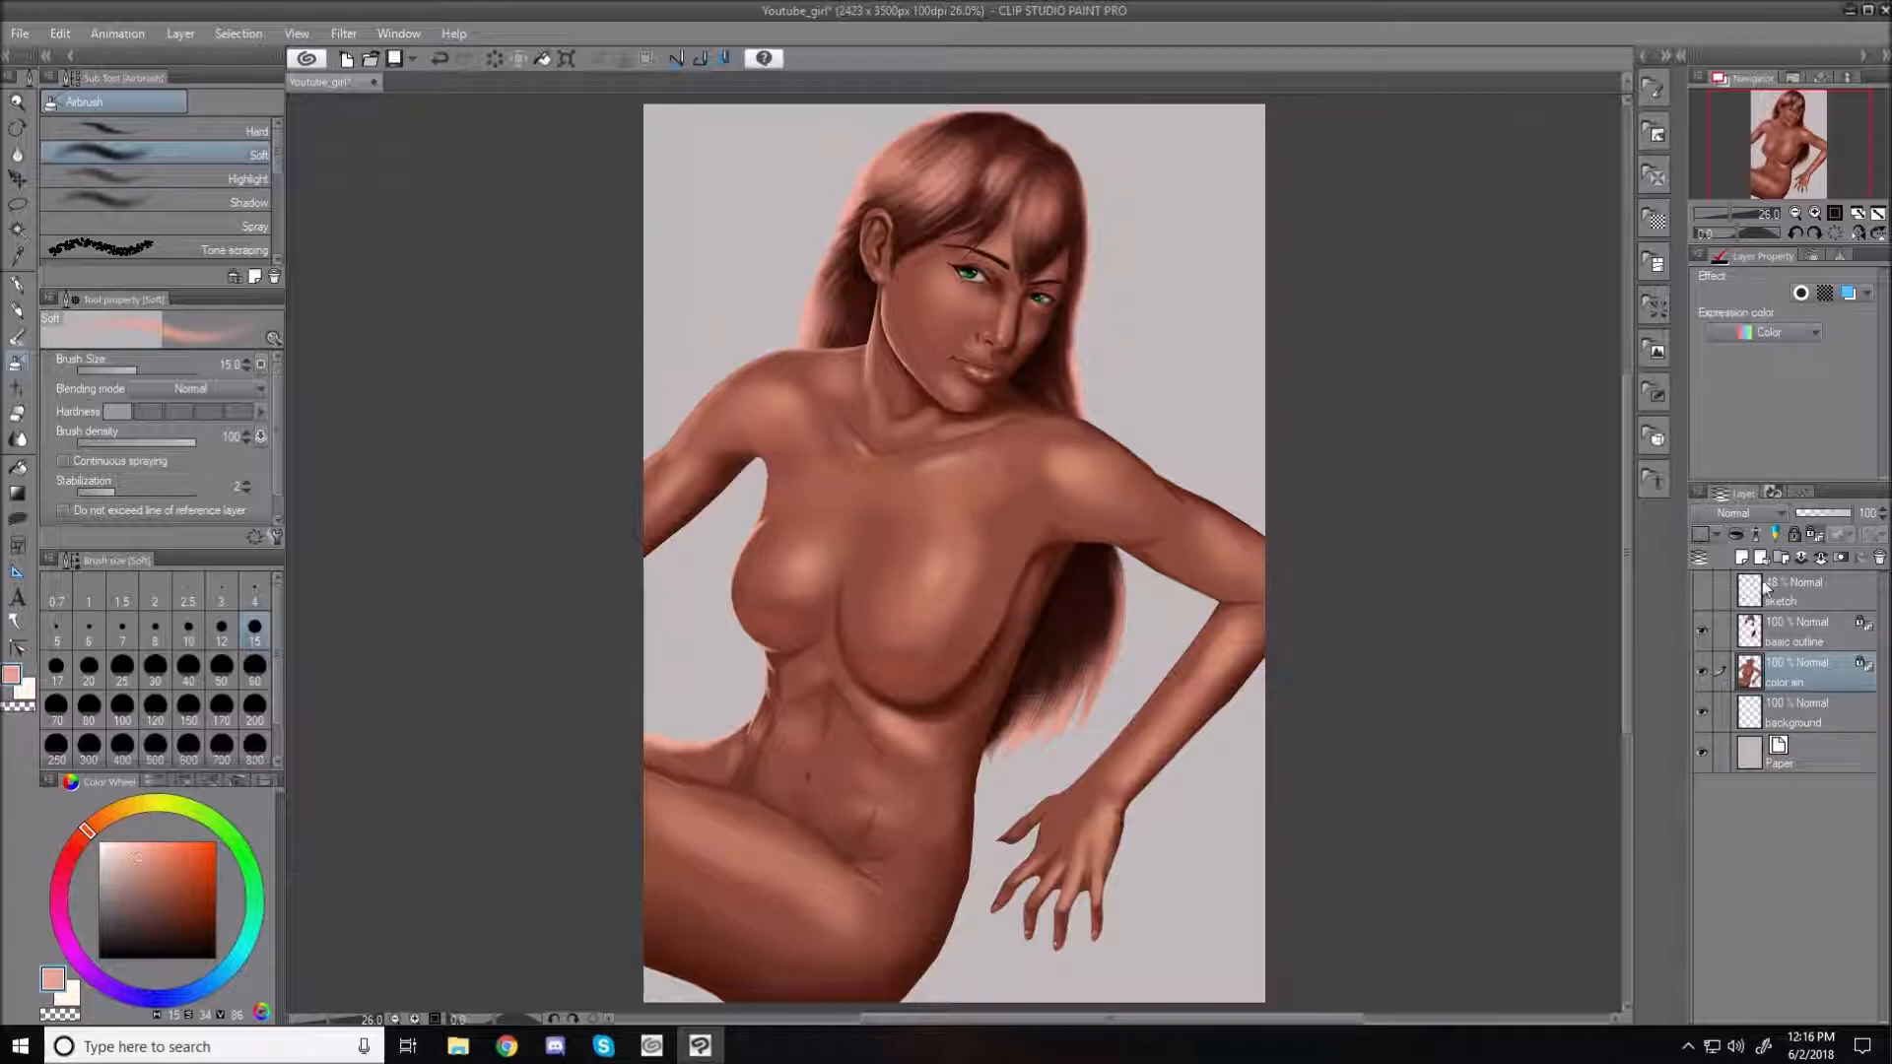
left_click(1742, 558)
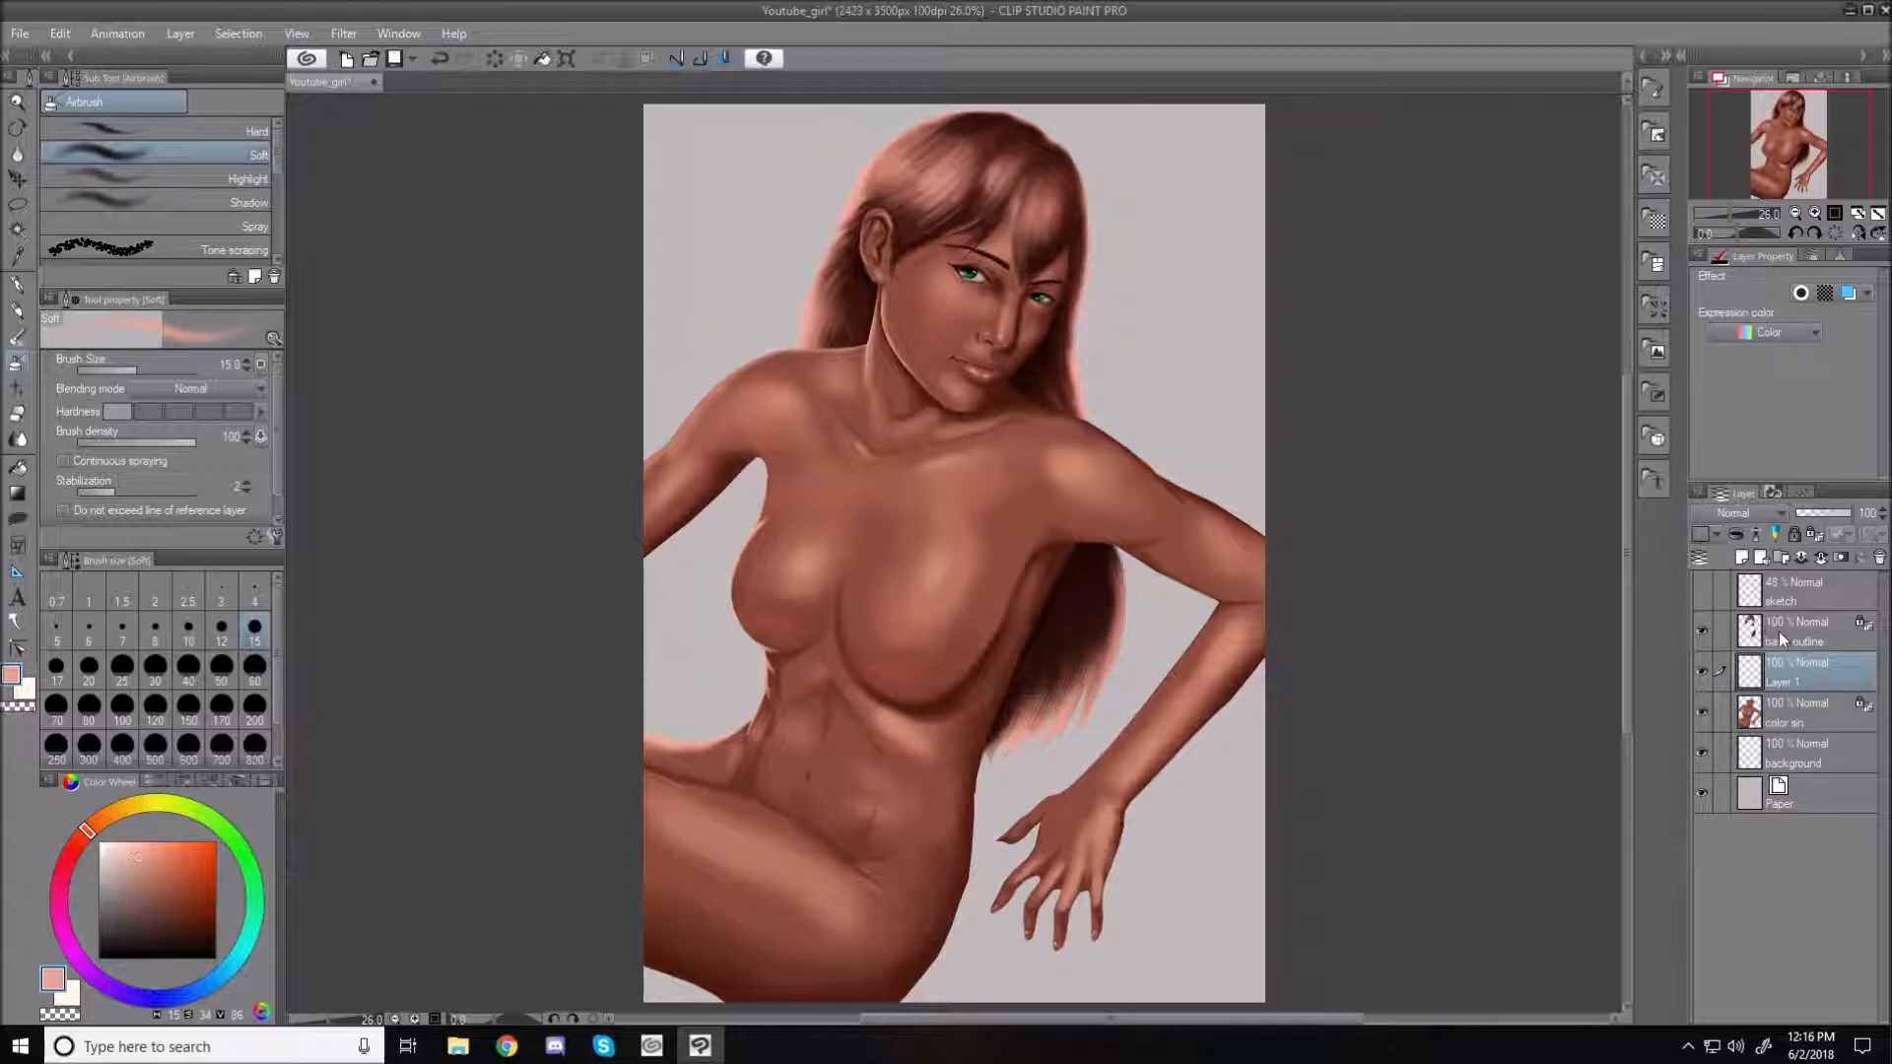
left_click(1703, 631)
left_click(1704, 632)
On the figure's colour layer, auto-select the empty areas around the body and invert the selection to the figure
left_click(1780, 718)
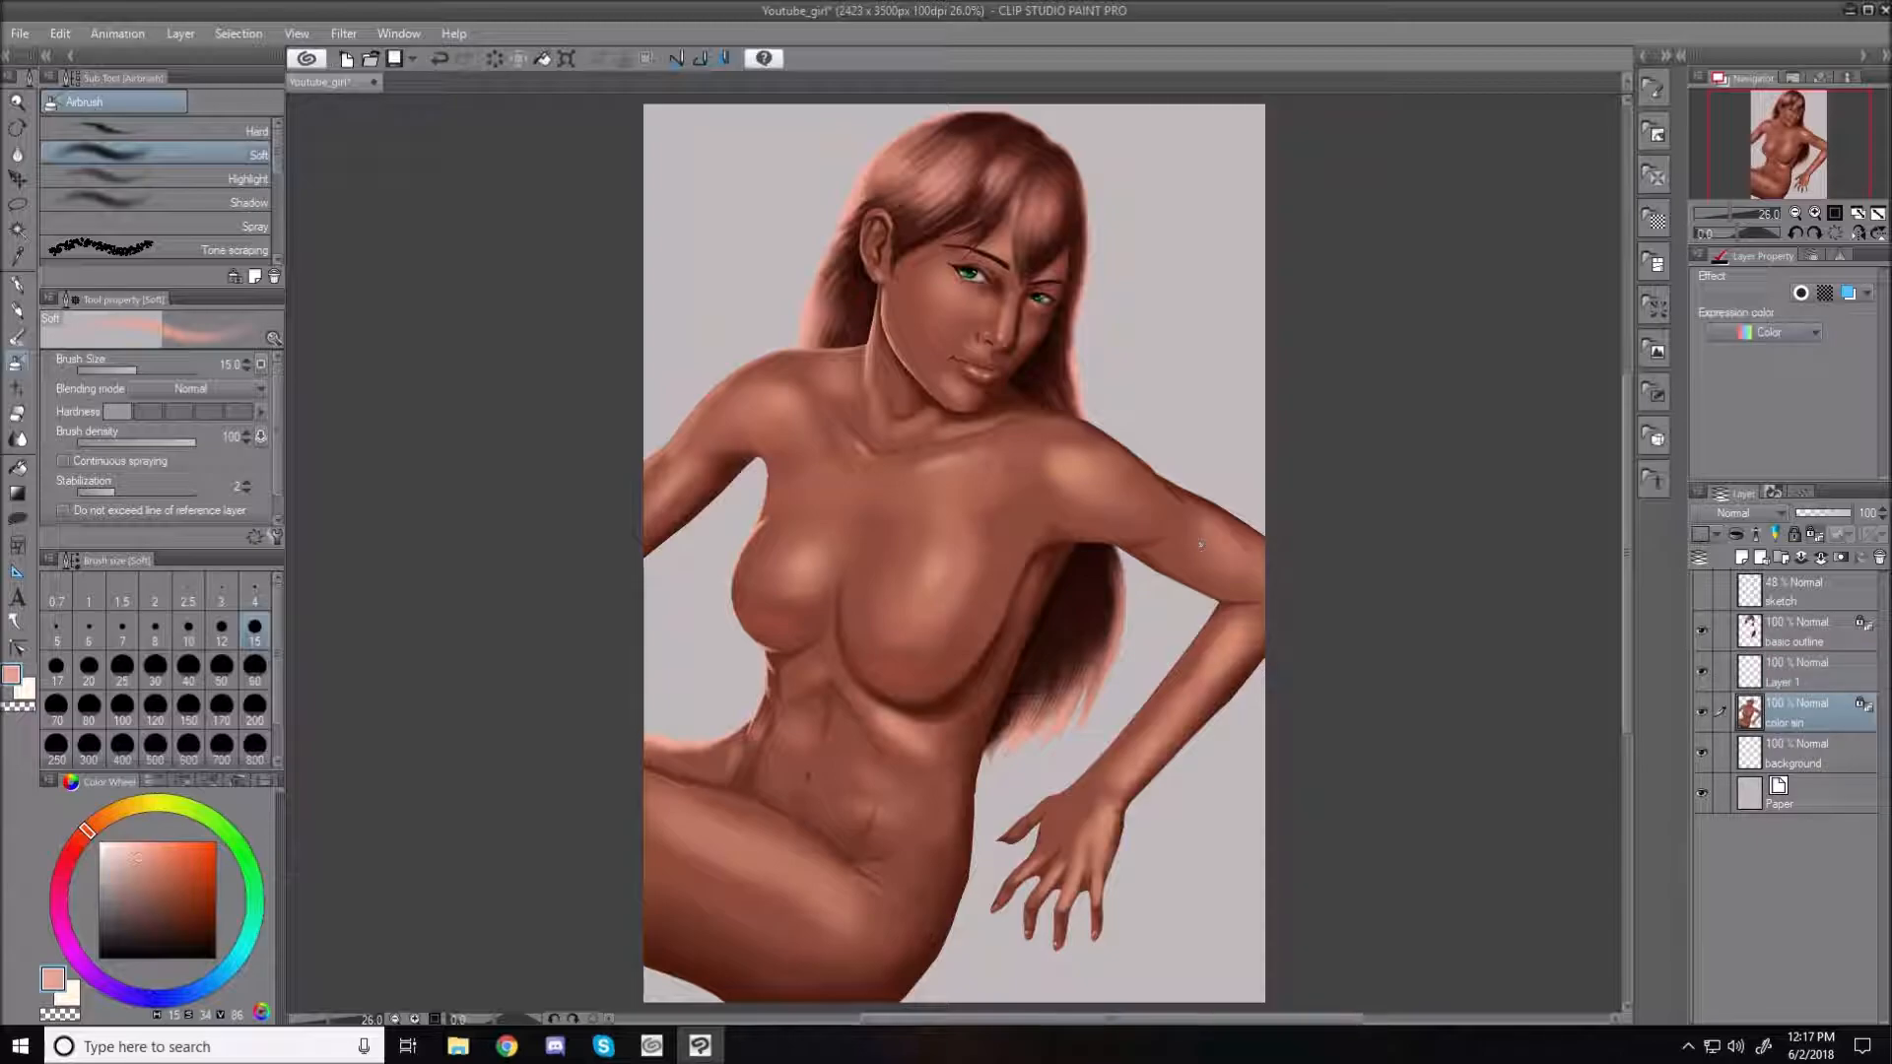
key("w")
left_click(726, 522)
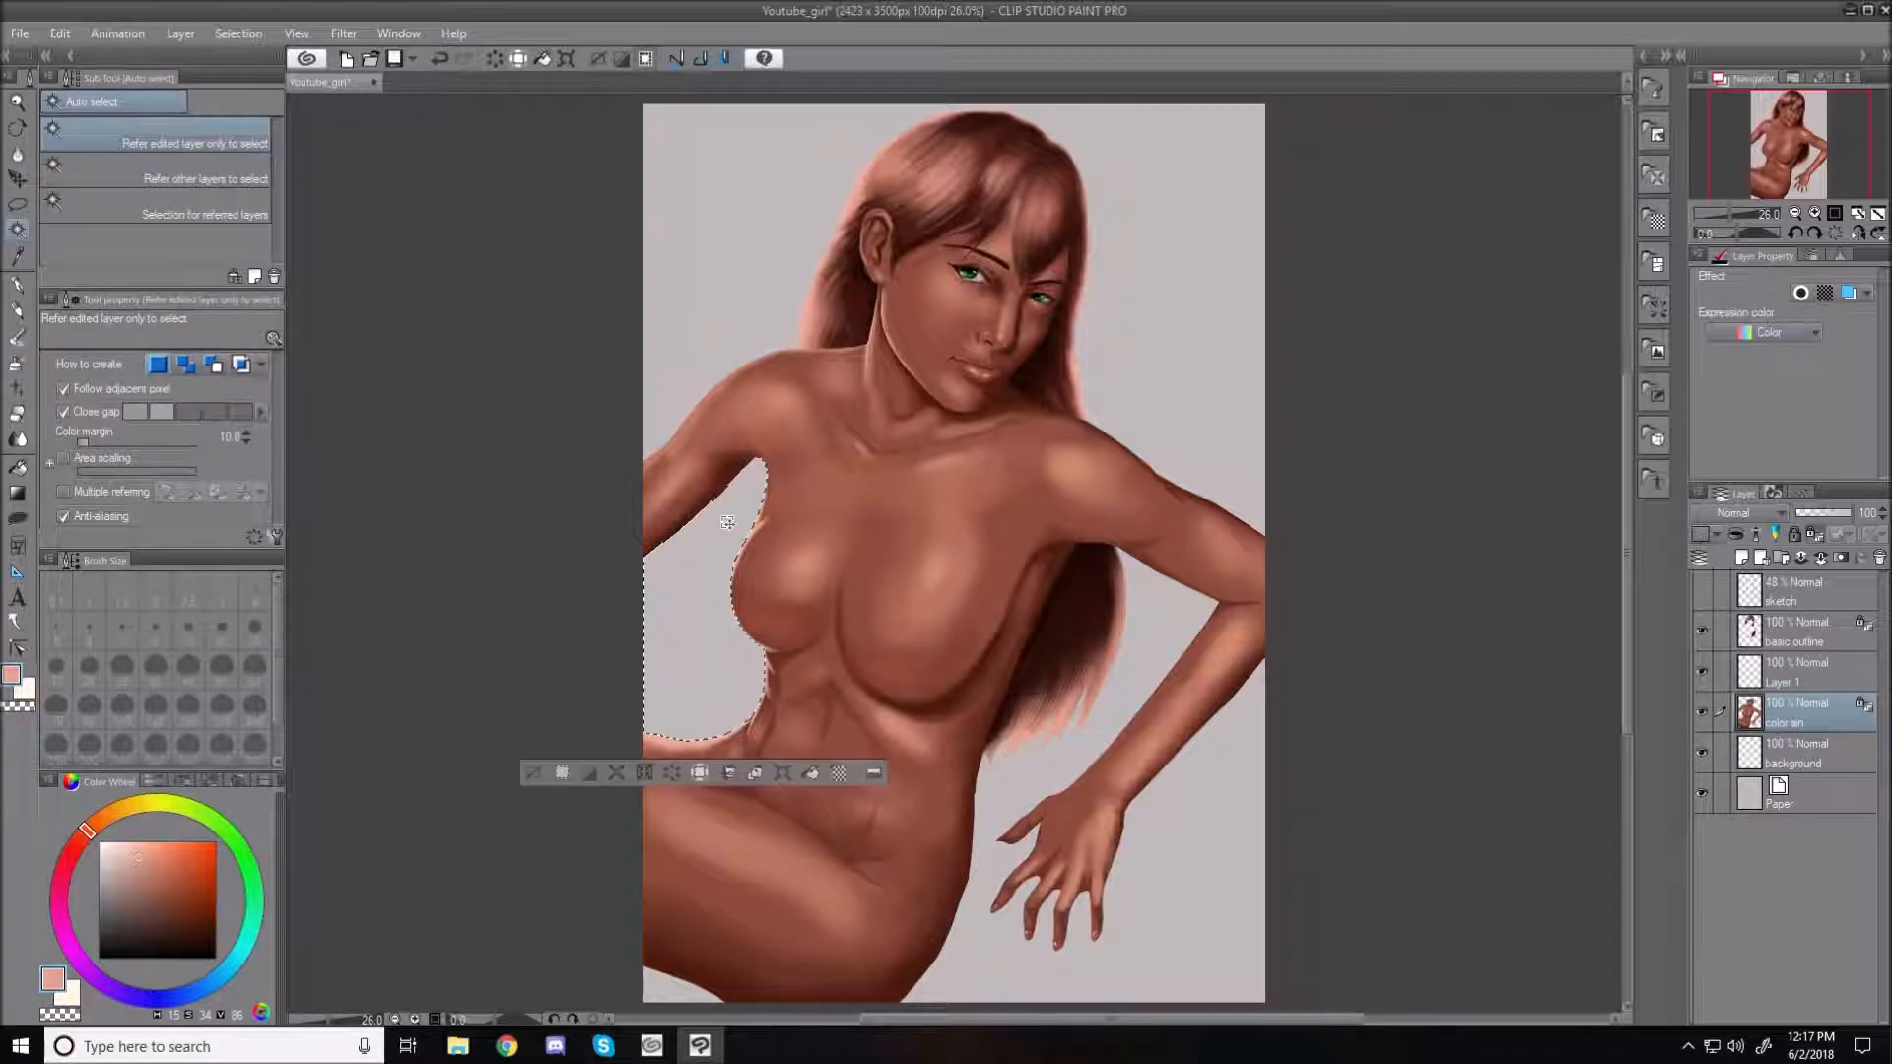
left_click(1084, 614, "shift")
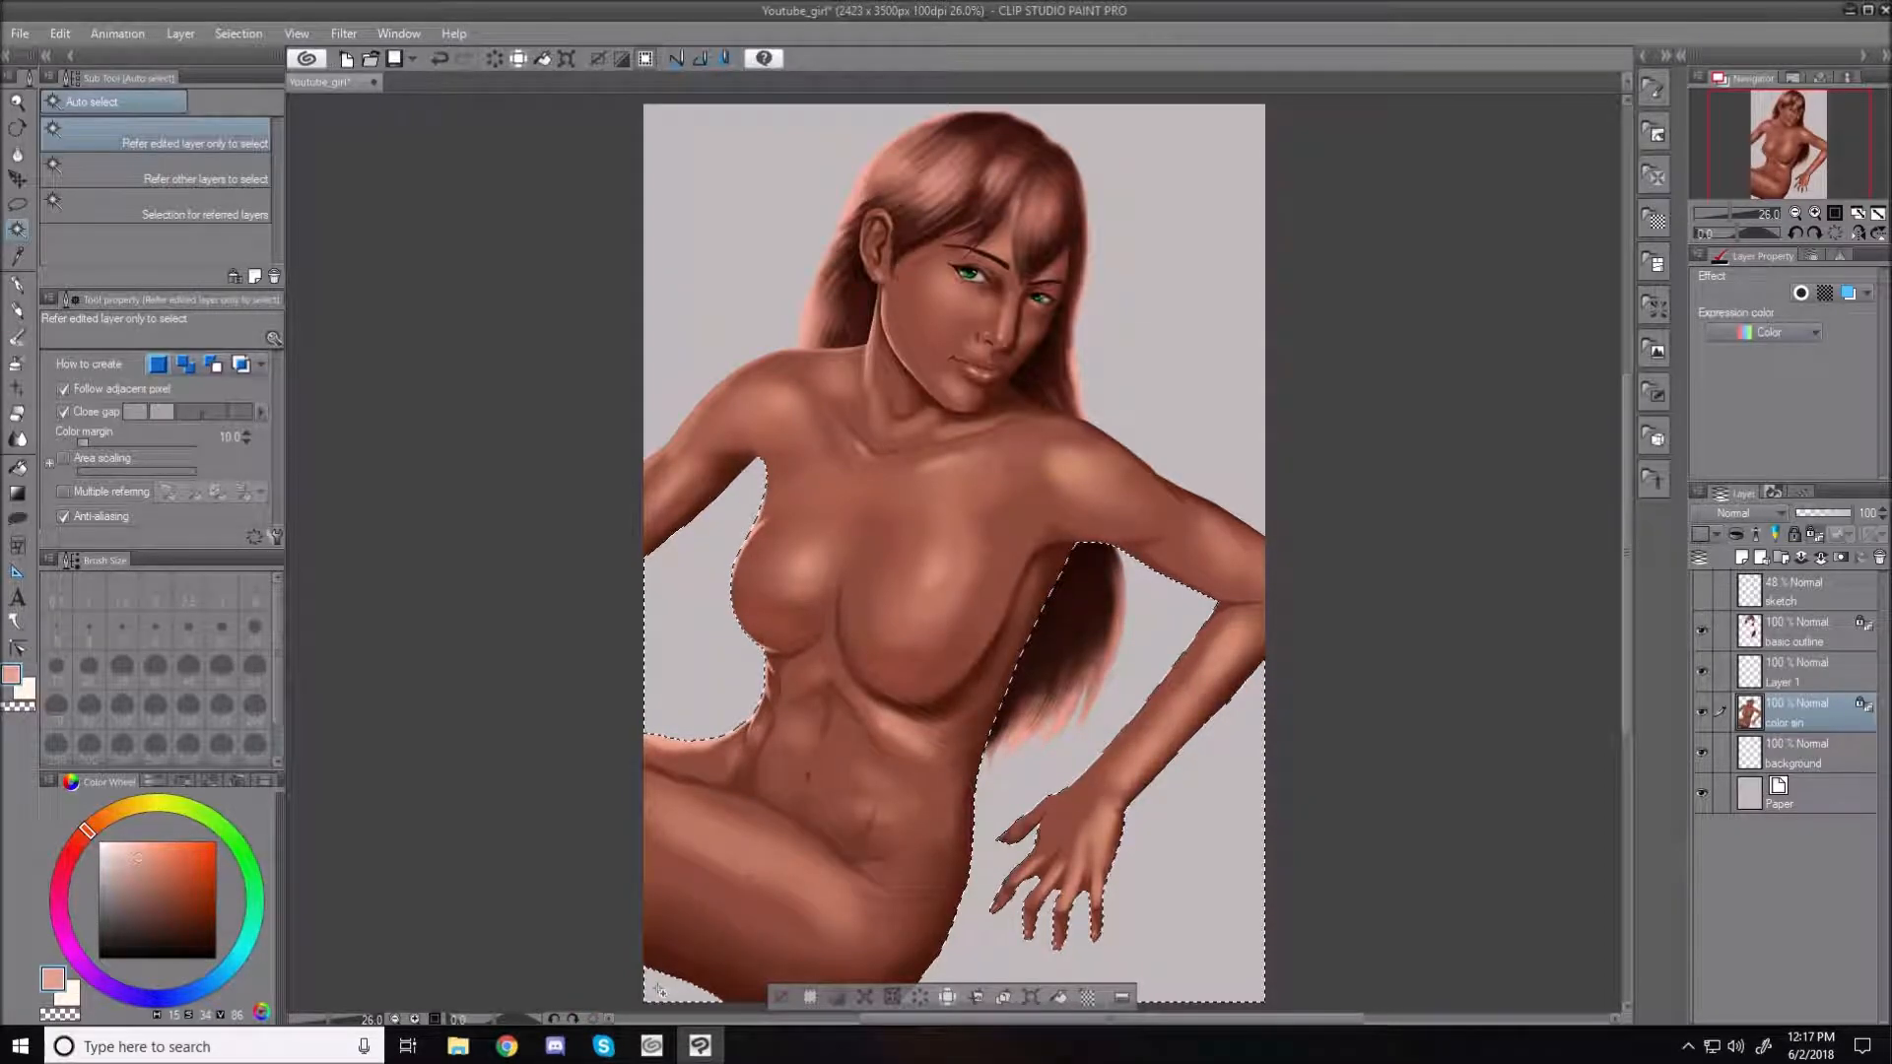
left_click(734, 321, "shift")
left_click(239, 33)
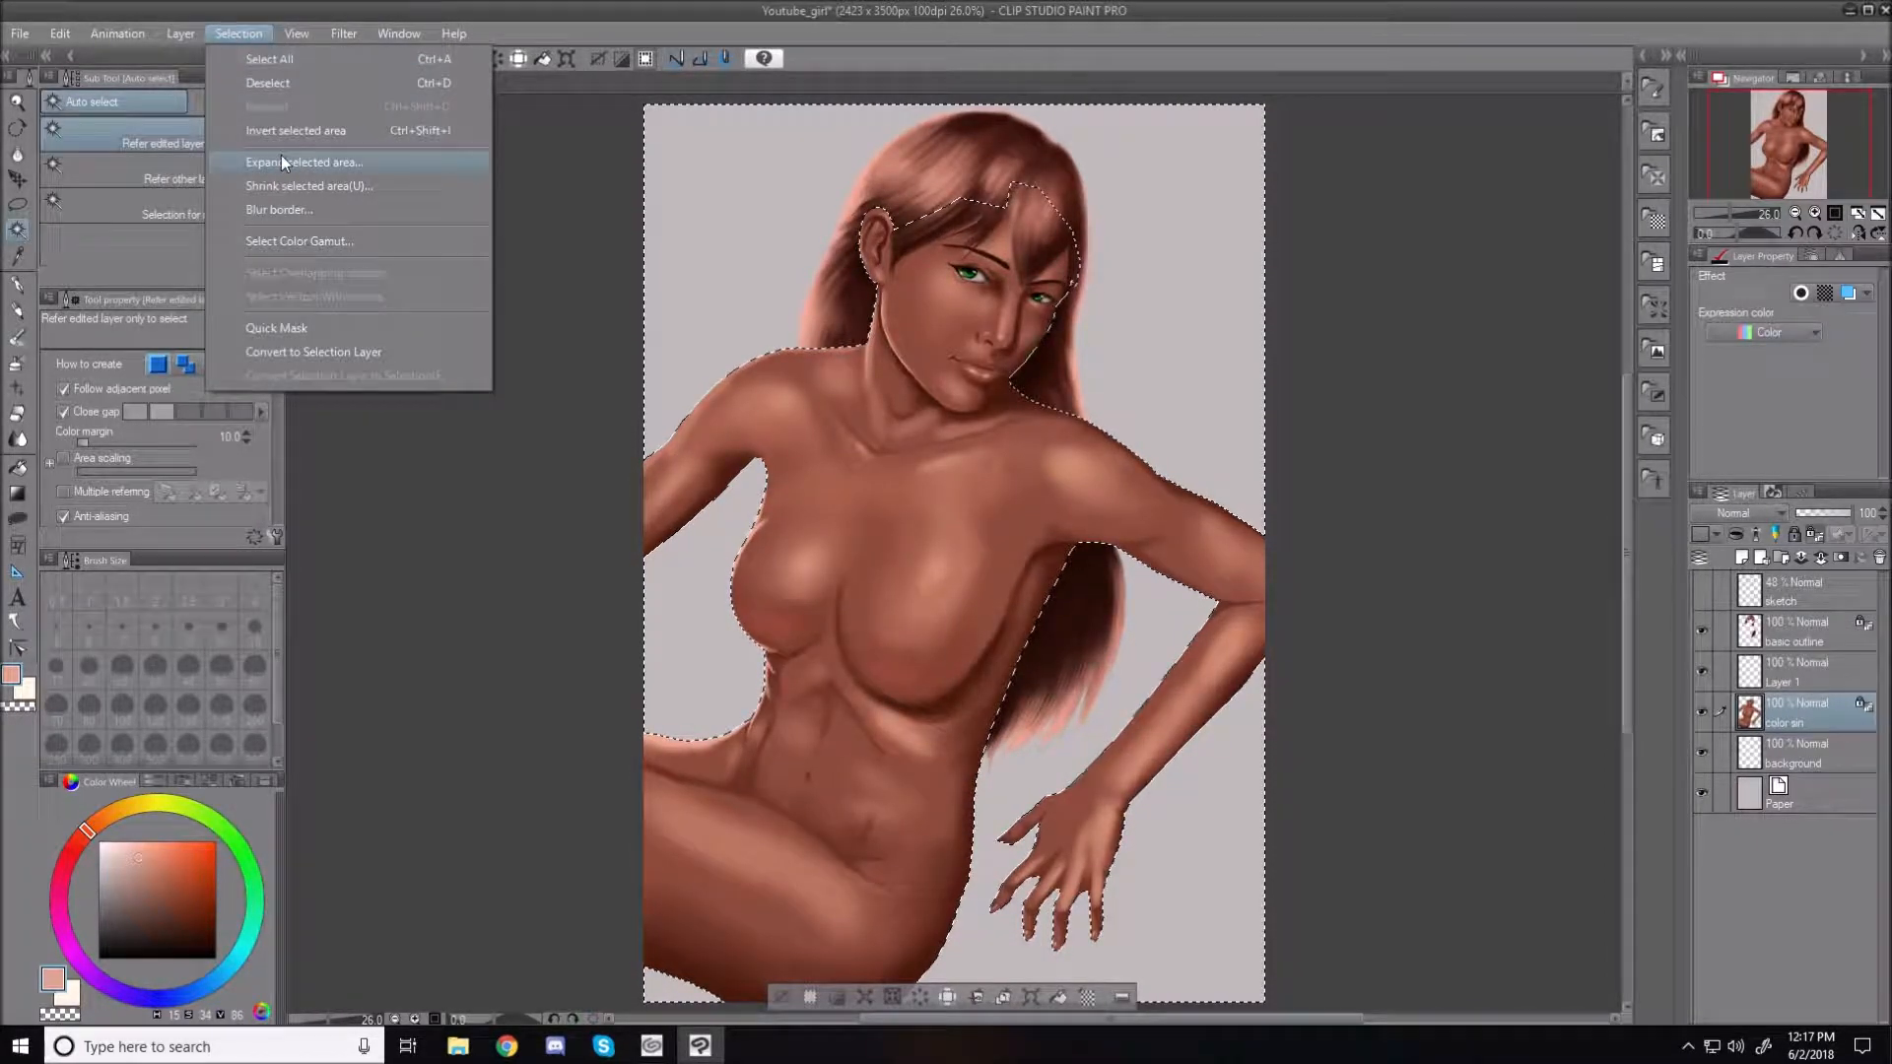
left_click(280, 130)
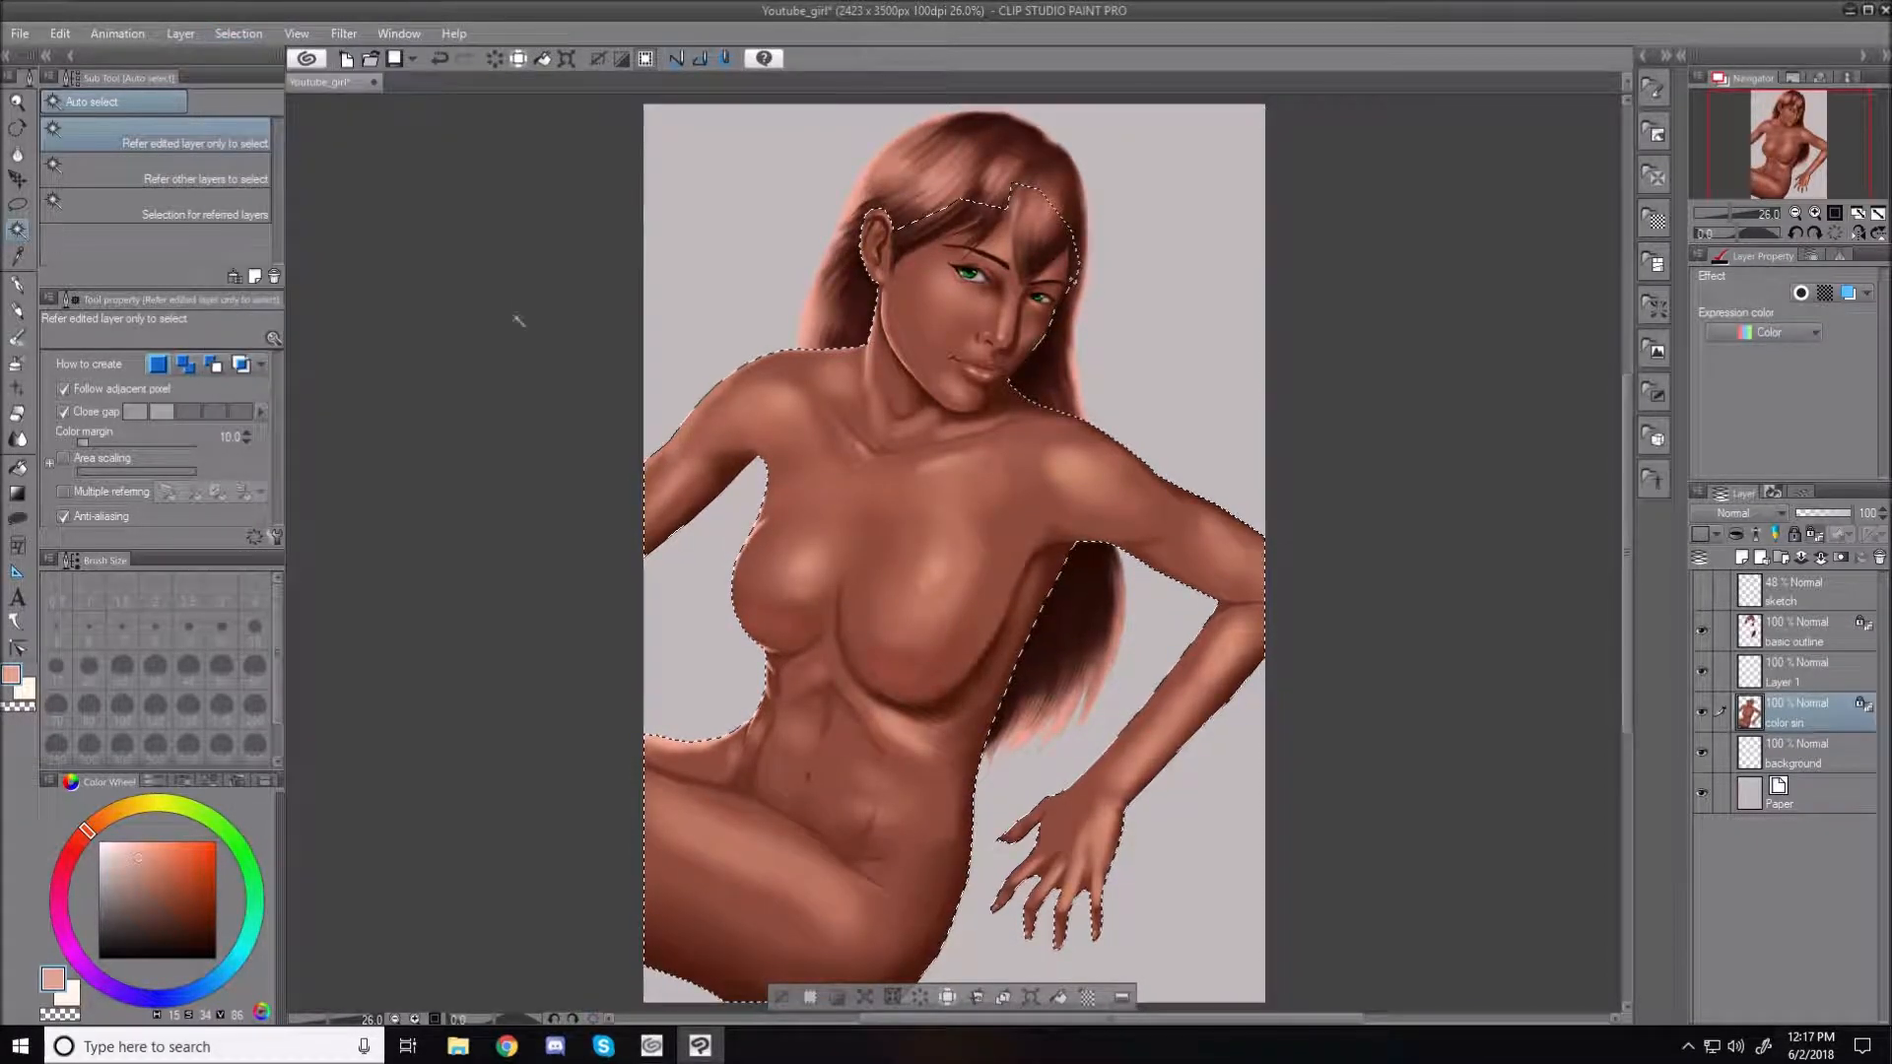
Make Layer 1 the active layer and set up the Soft airbrush with a dark green colour
left_click(1779, 672)
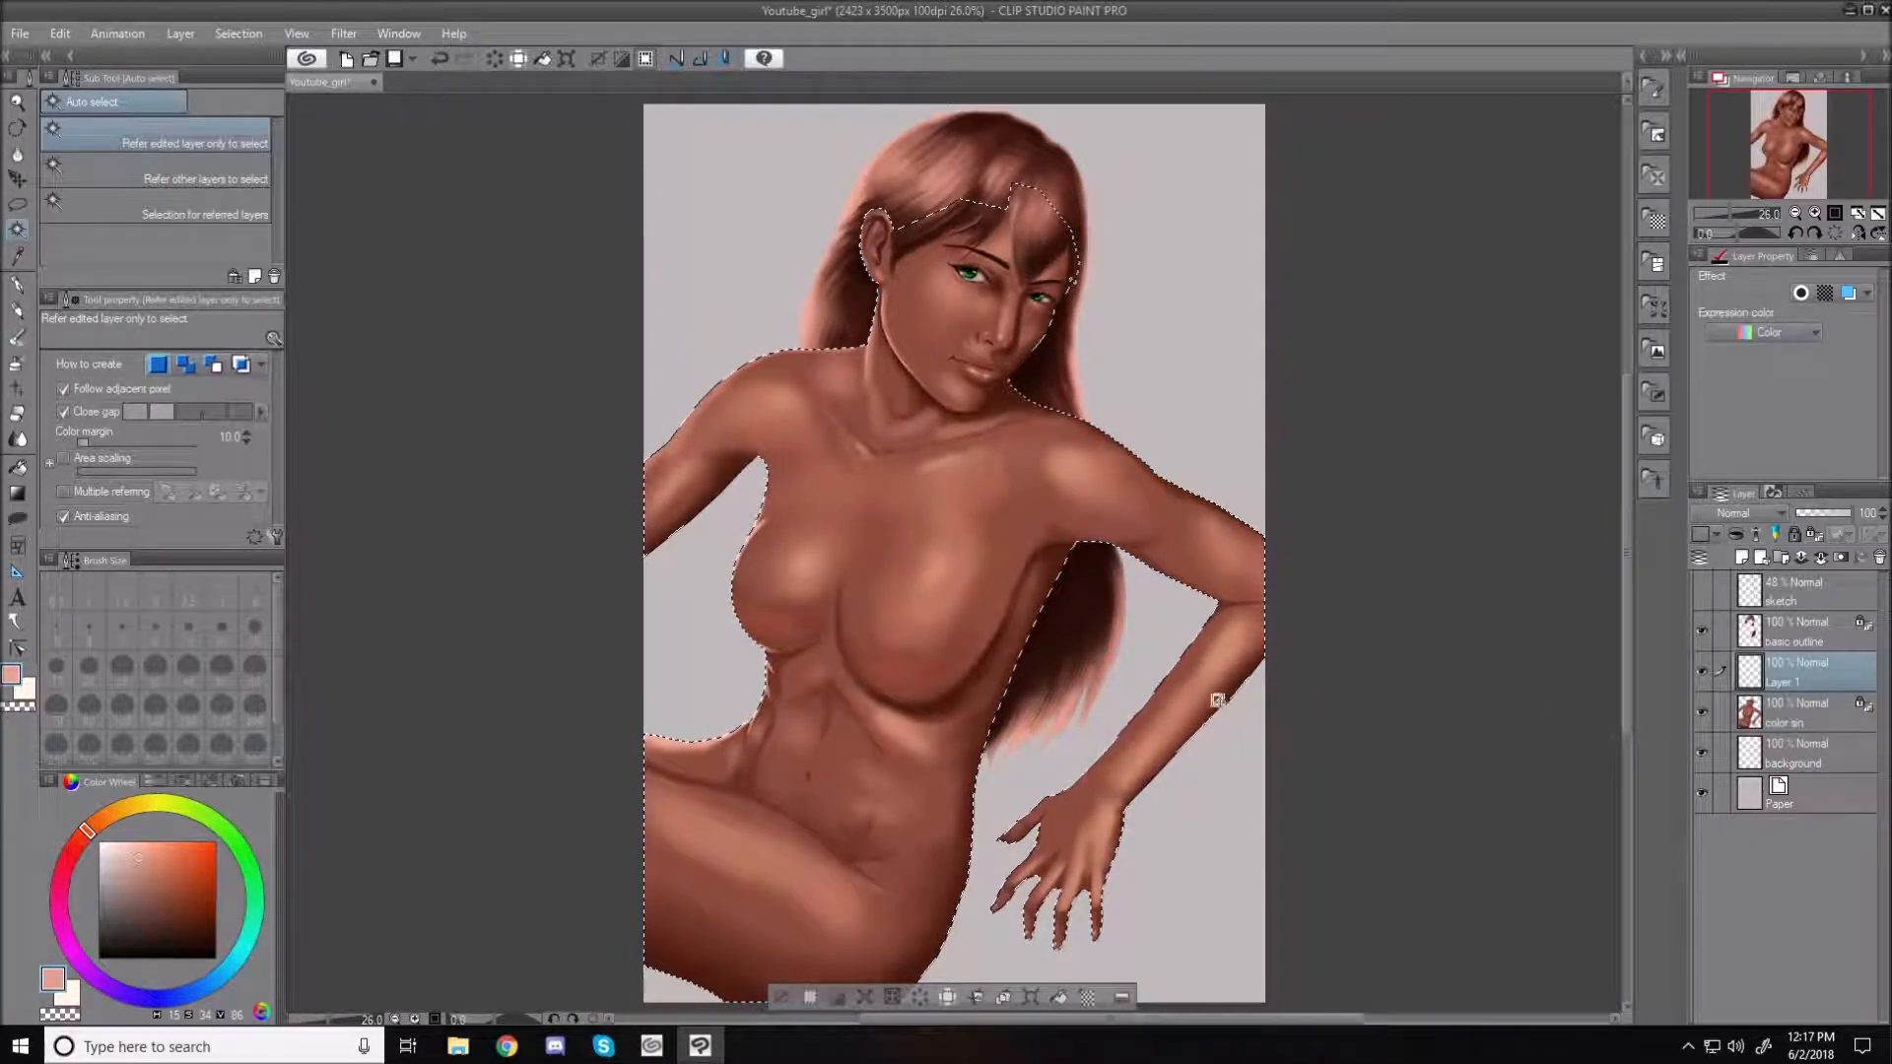
left_click(17, 363)
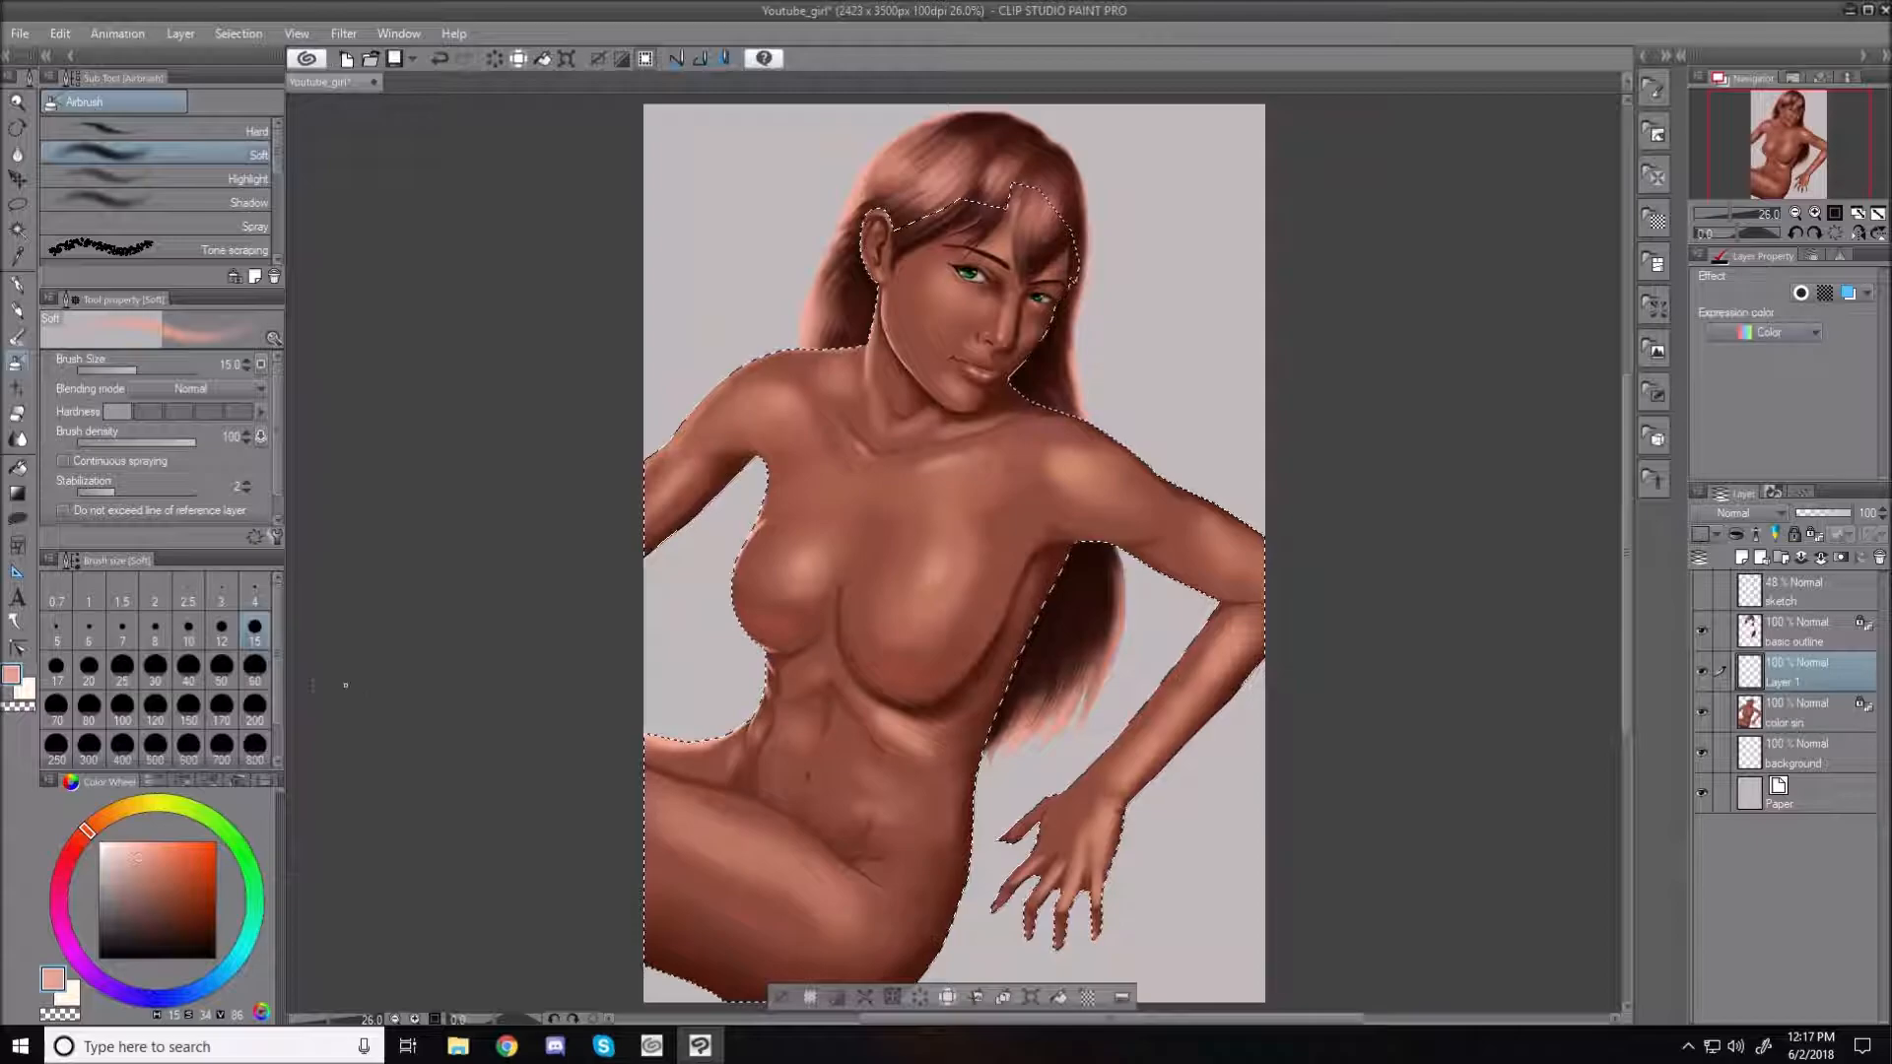
mouse_move(89, 829)
left_mouse_down()
mouse_move(202, 814)
mouse_move(234, 865)
left_mouse_up()
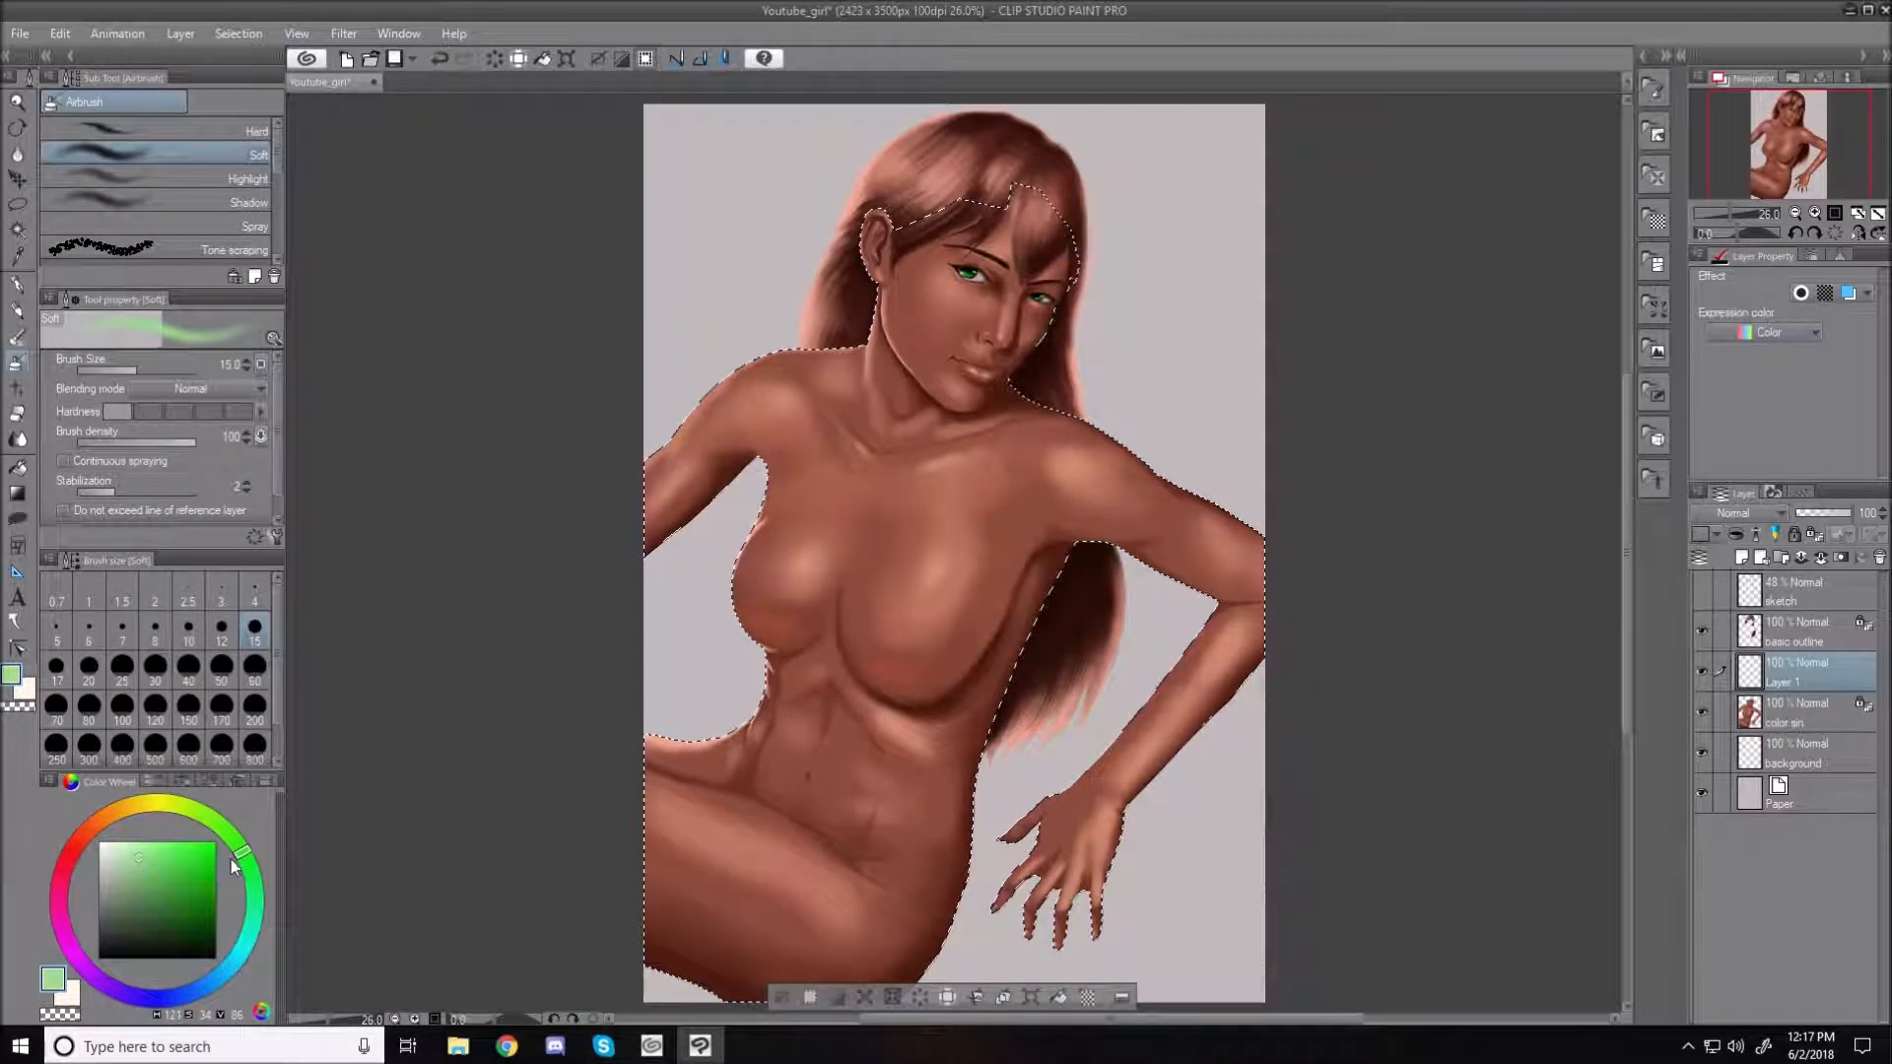
left_click(180, 895)
left_click_drag(201, 927, 202, 932)
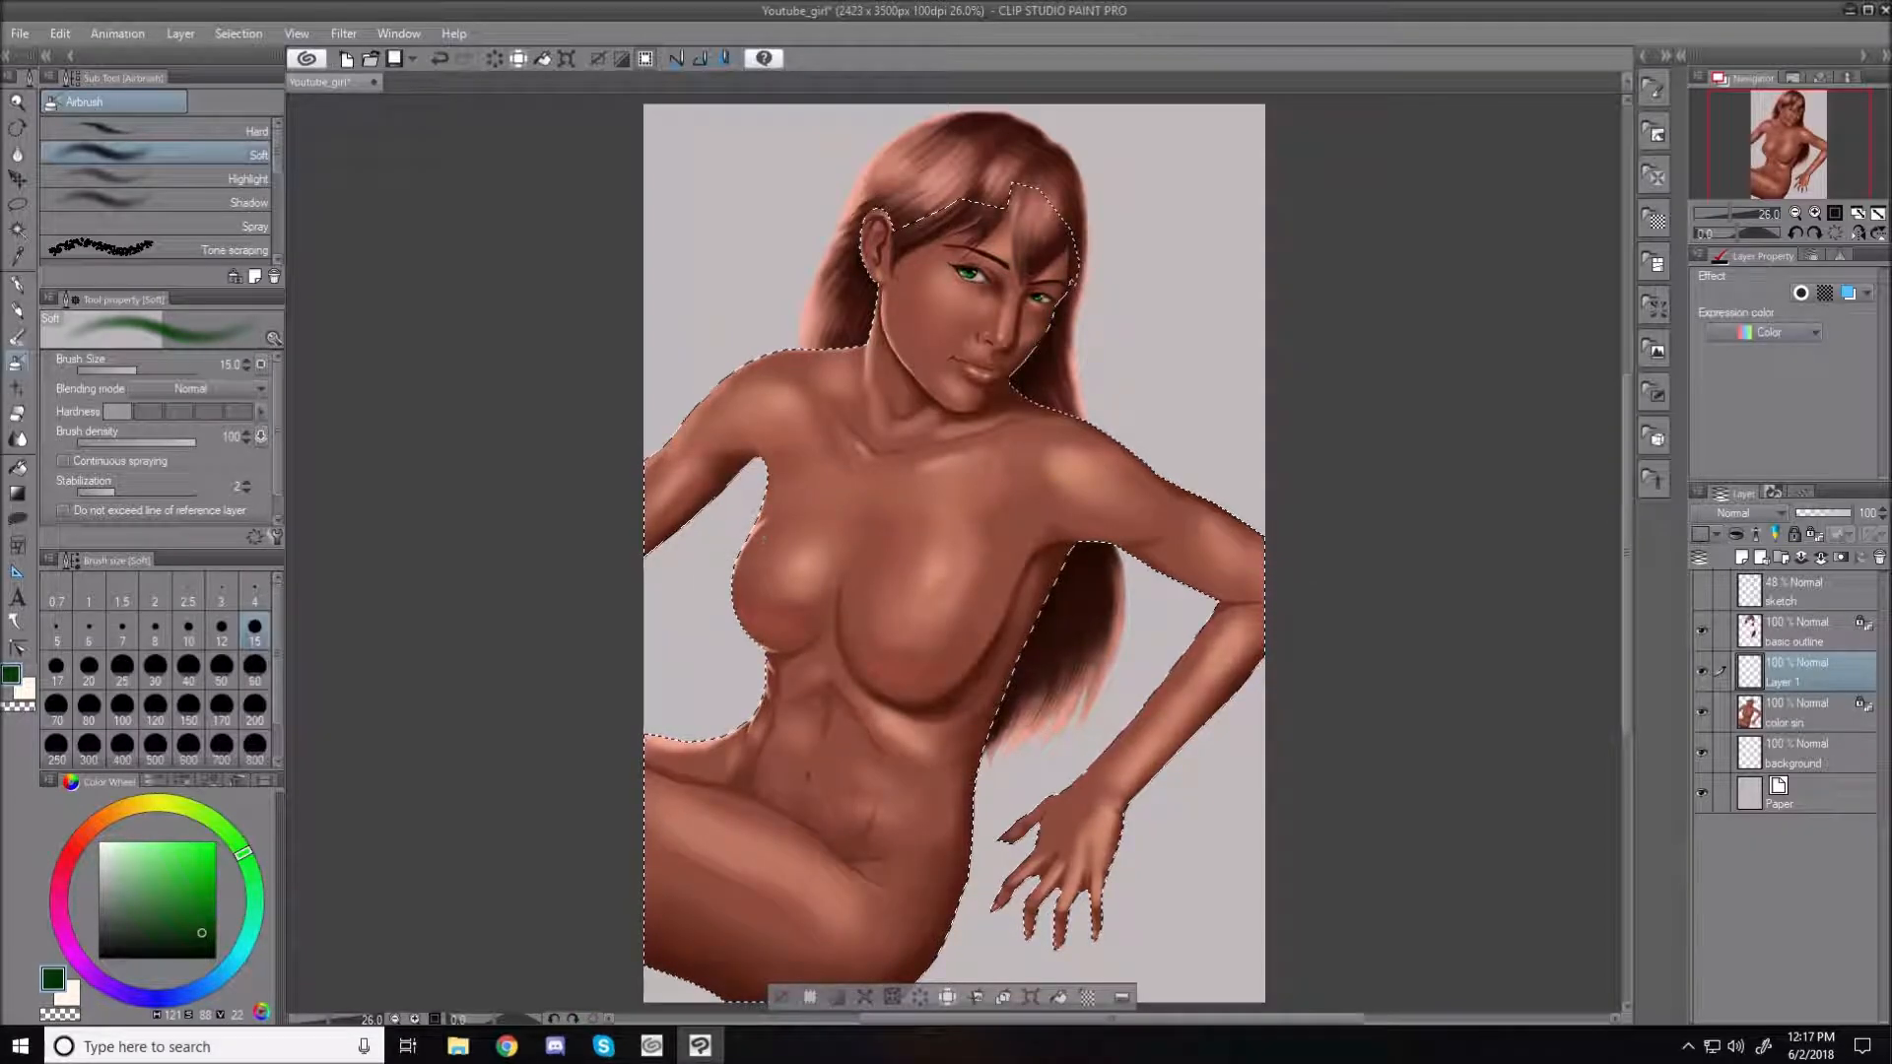
Airbrush a dark green short sleeve and shoulder over the bent-back arm and upper chest with brush size 120
key("bracketright")
key("bracketright")
key("bracketright")
key("bracketright")
key("bracketright")
key("bracketright")
key("bracketright")
key("bracketright")
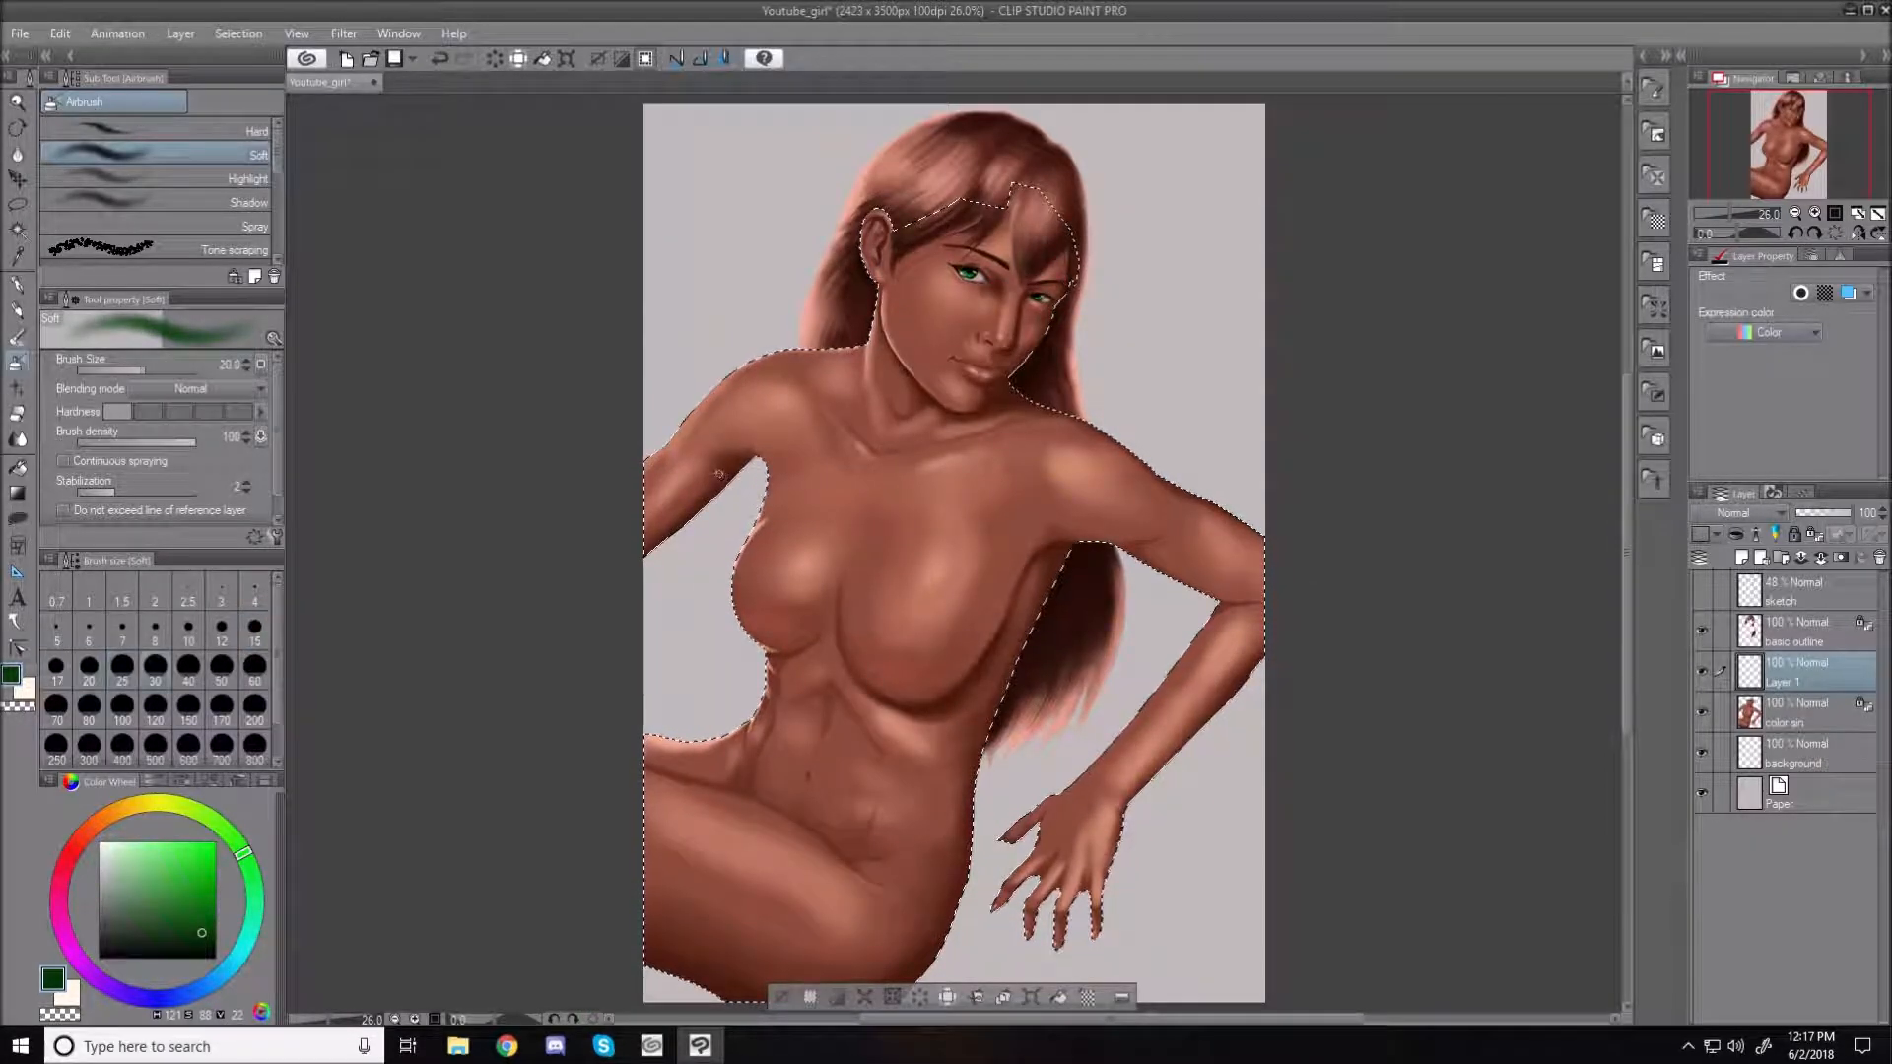
key("bracketright")
key("bracketright")
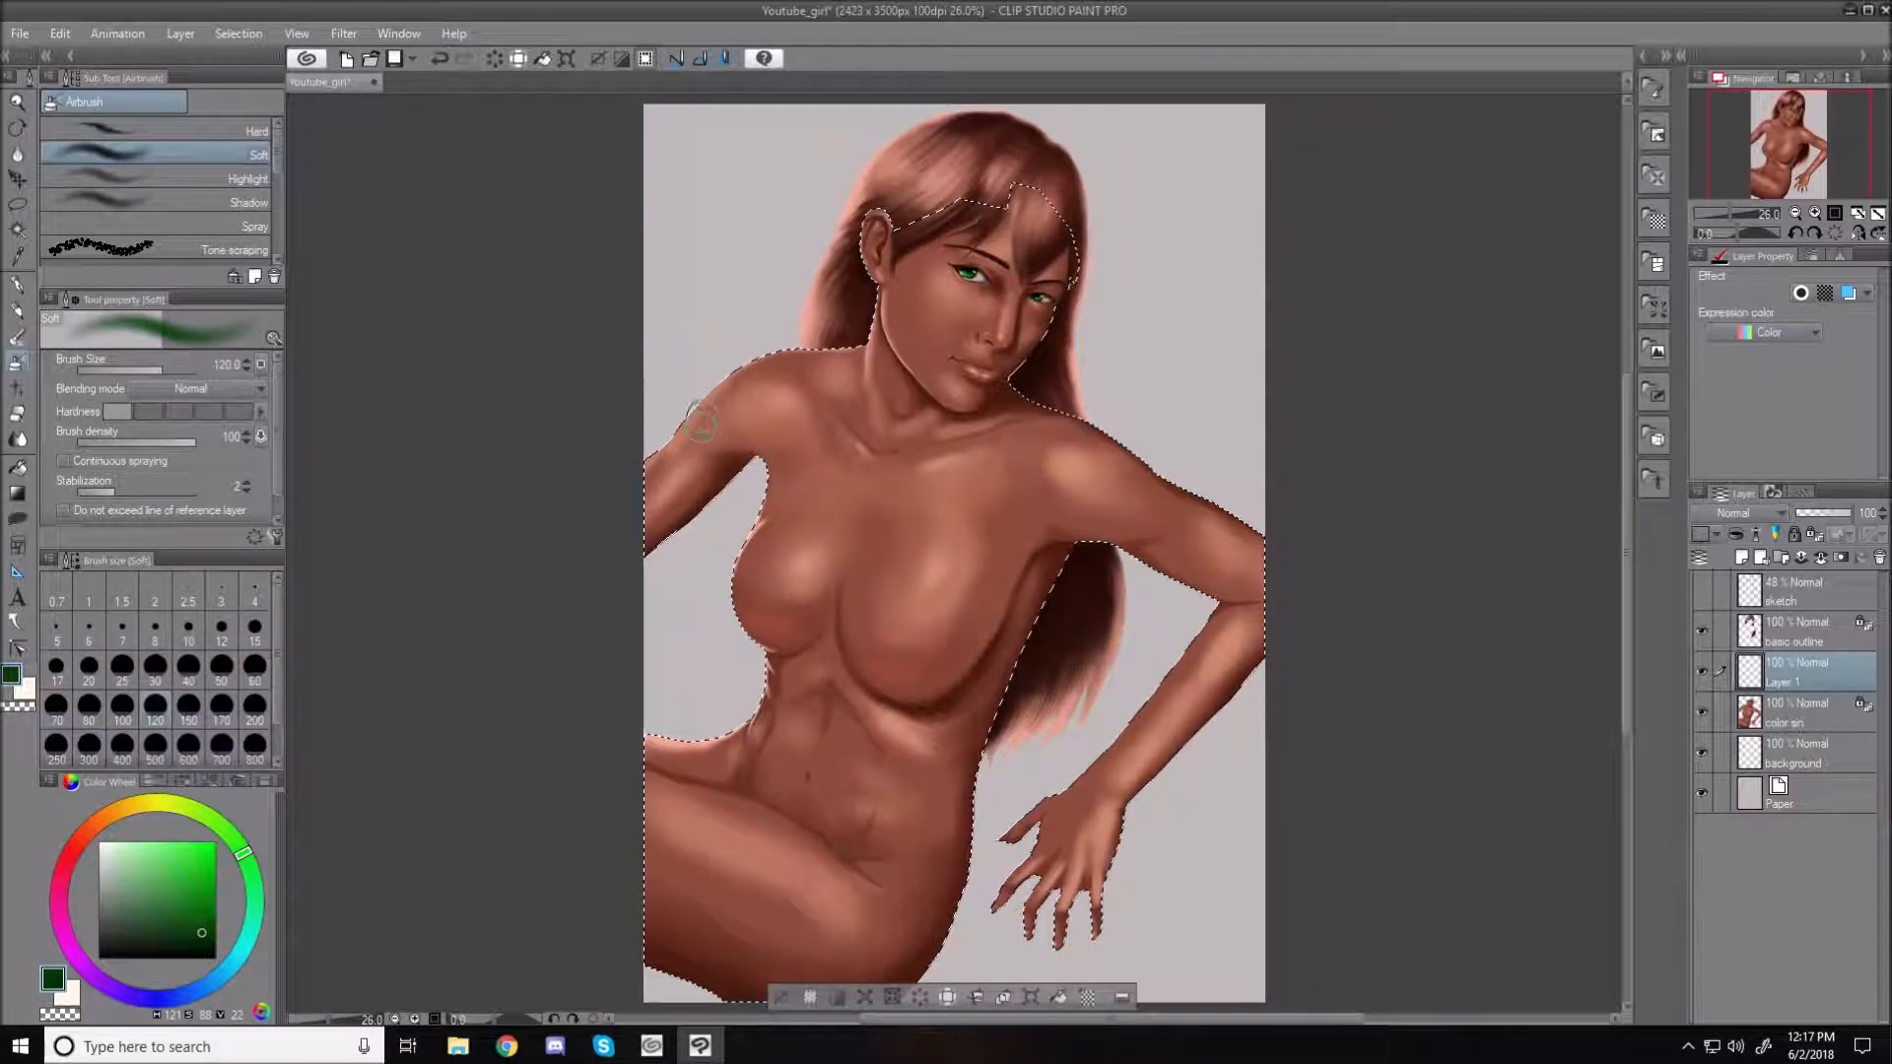
mouse_move(679, 414)
left_mouse_down()
mouse_move(695, 443)
mouse_move(673, 407)
left_mouse_up()
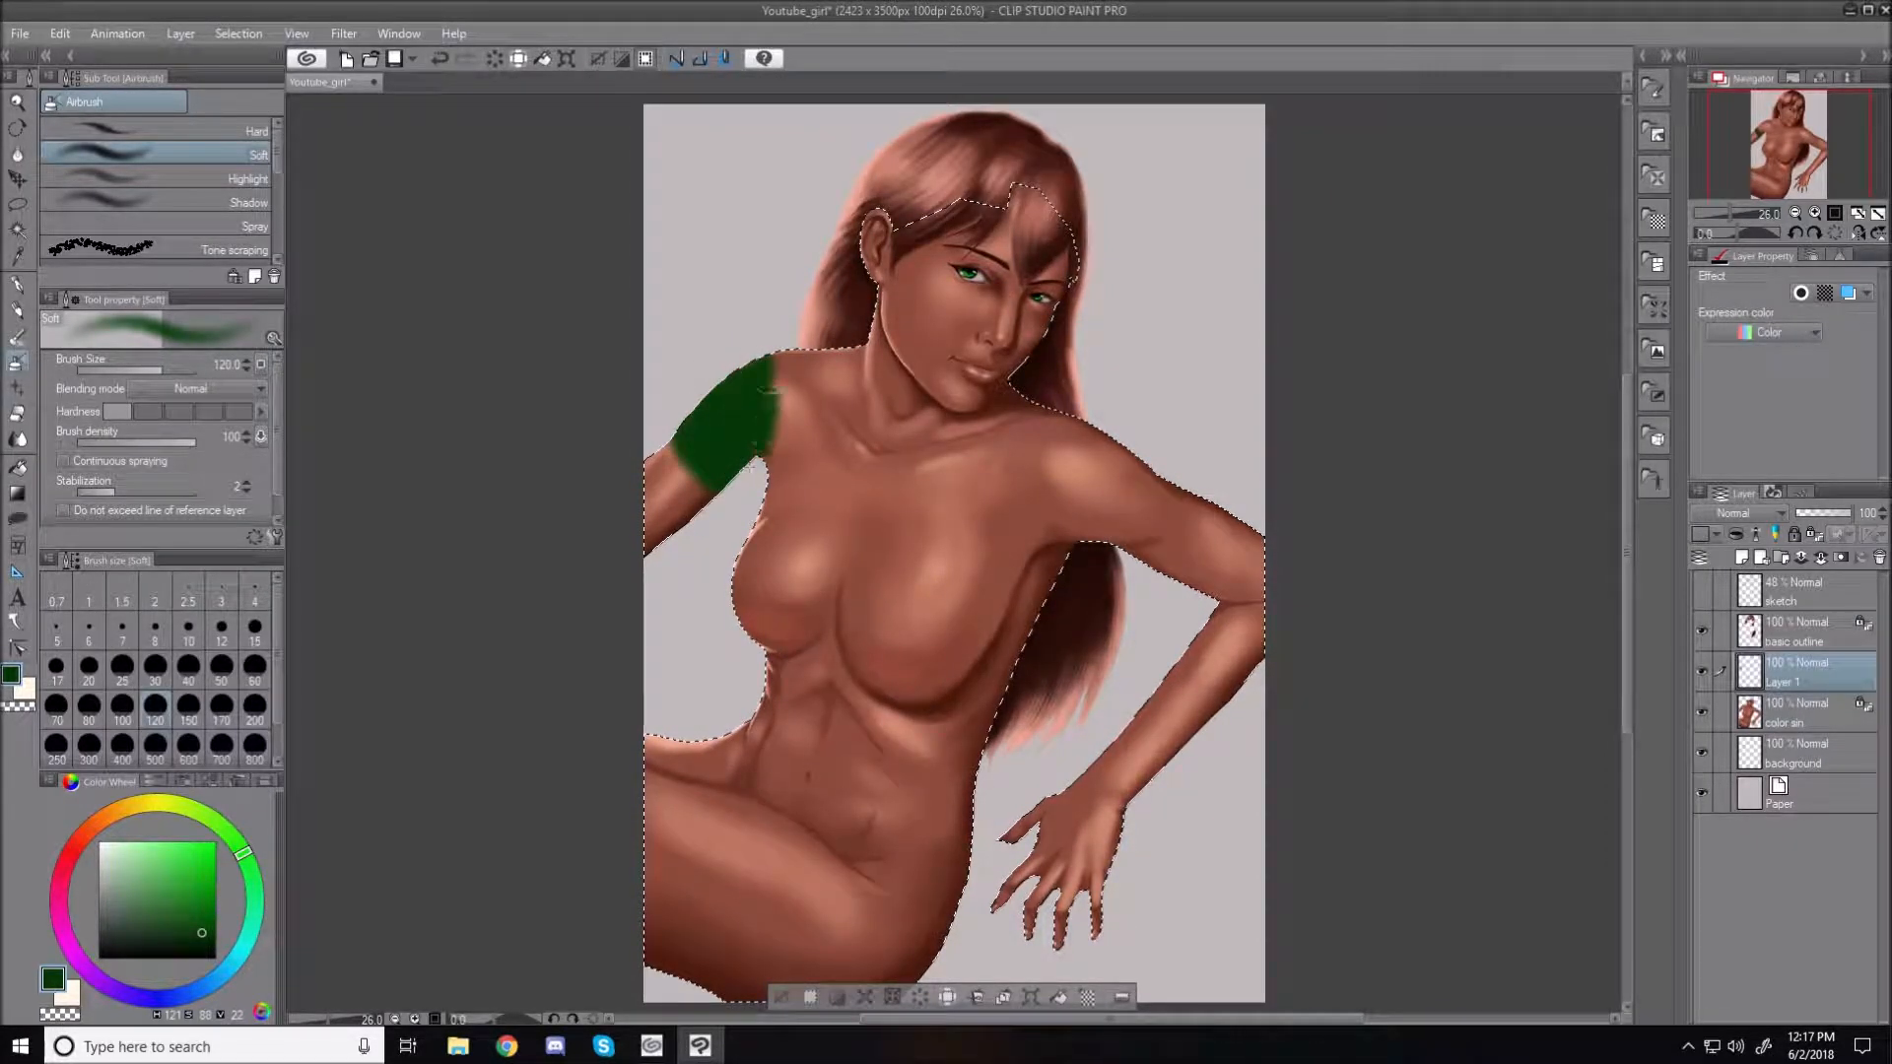
mouse_move(785, 413)
left_mouse_down()
mouse_move(793, 354)
mouse_move(821, 366)
mouse_move(806, 339)
mouse_move(851, 338)
mouse_move(834, 407)
mouse_move(840, 390)
mouse_move(790, 460)
mouse_move(802, 387)
mouse_move(791, 459)
mouse_move(760, 486)
mouse_move(785, 416)
left_mouse_up()
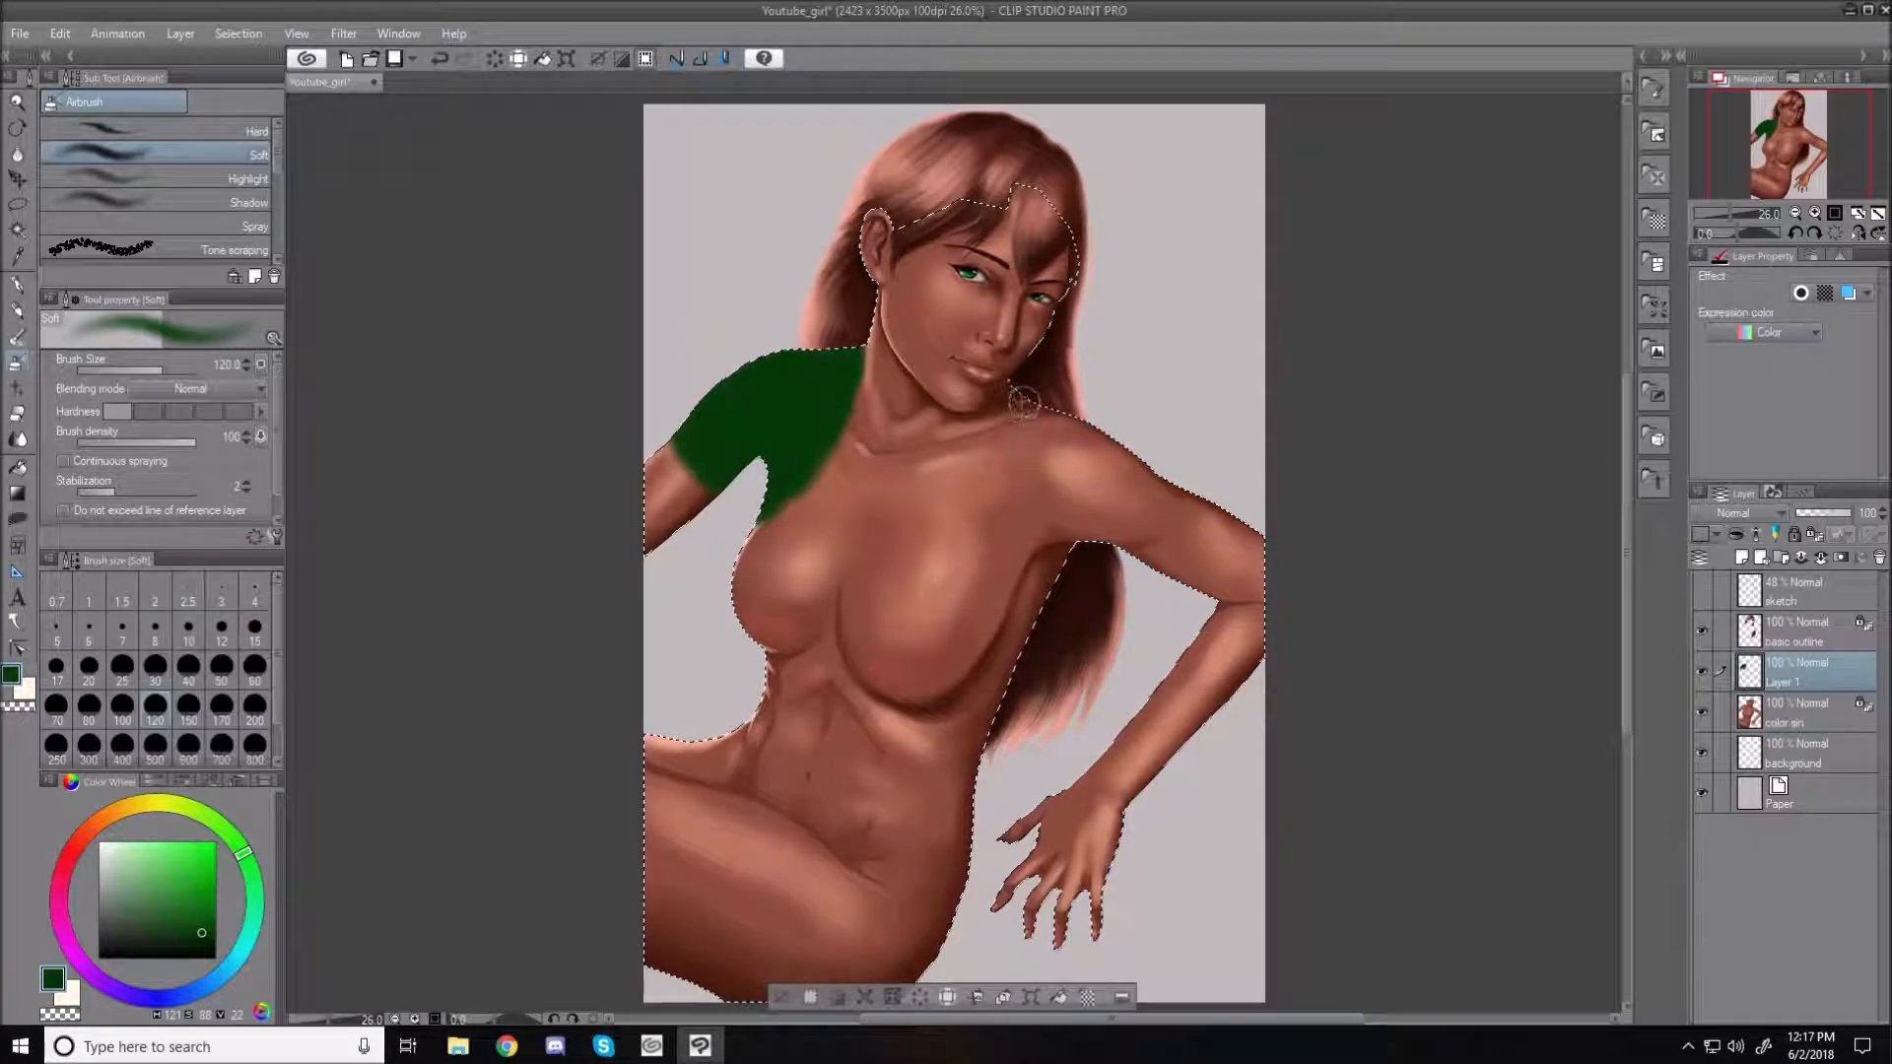
Reduce the brush size and airbrush green beside the neck and over the upper part of the outstretched arm
key("bracketleft")
key("bracketleft")
key("bracketleft")
key("bracketleft")
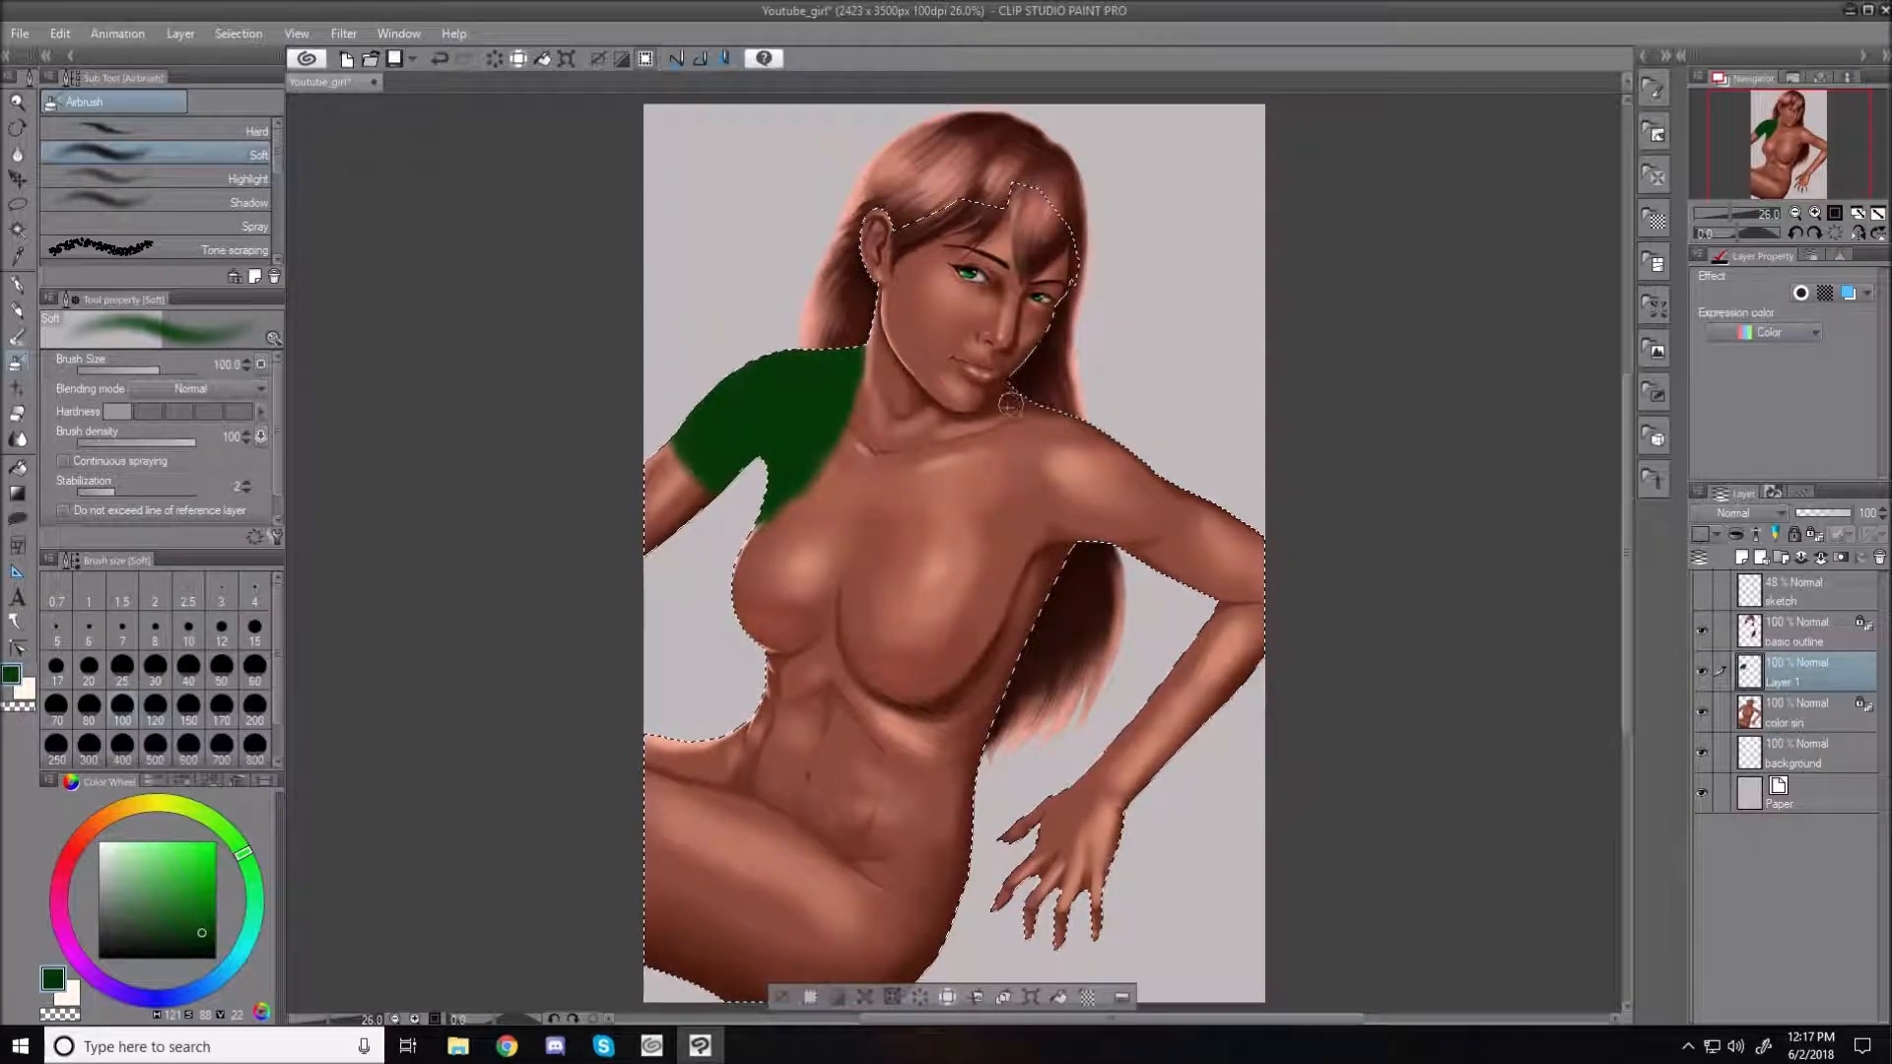
mouse_move(1005, 395)
left_mouse_down()
mouse_move(963, 421)
mouse_move(1041, 396)
mouse_move(1172, 495)
mouse_move(1155, 532)
mouse_move(1114, 550)
mouse_move(1167, 507)
mouse_move(1160, 473)
mouse_move(1117, 553)
mouse_move(1170, 486)
mouse_move(1148, 532)
mouse_move(1169, 462)
mouse_move(1107, 550)
mouse_move(1133, 529)
mouse_move(1144, 468)
mouse_move(1151, 521)
mouse_move(1185, 452)
mouse_move(1118, 569)
mouse_move(1138, 470)
mouse_move(1102, 527)
mouse_move(1105, 423)
mouse_move(1096, 511)
mouse_move(1123, 501)
mouse_move(1089, 538)
left_mouse_up()
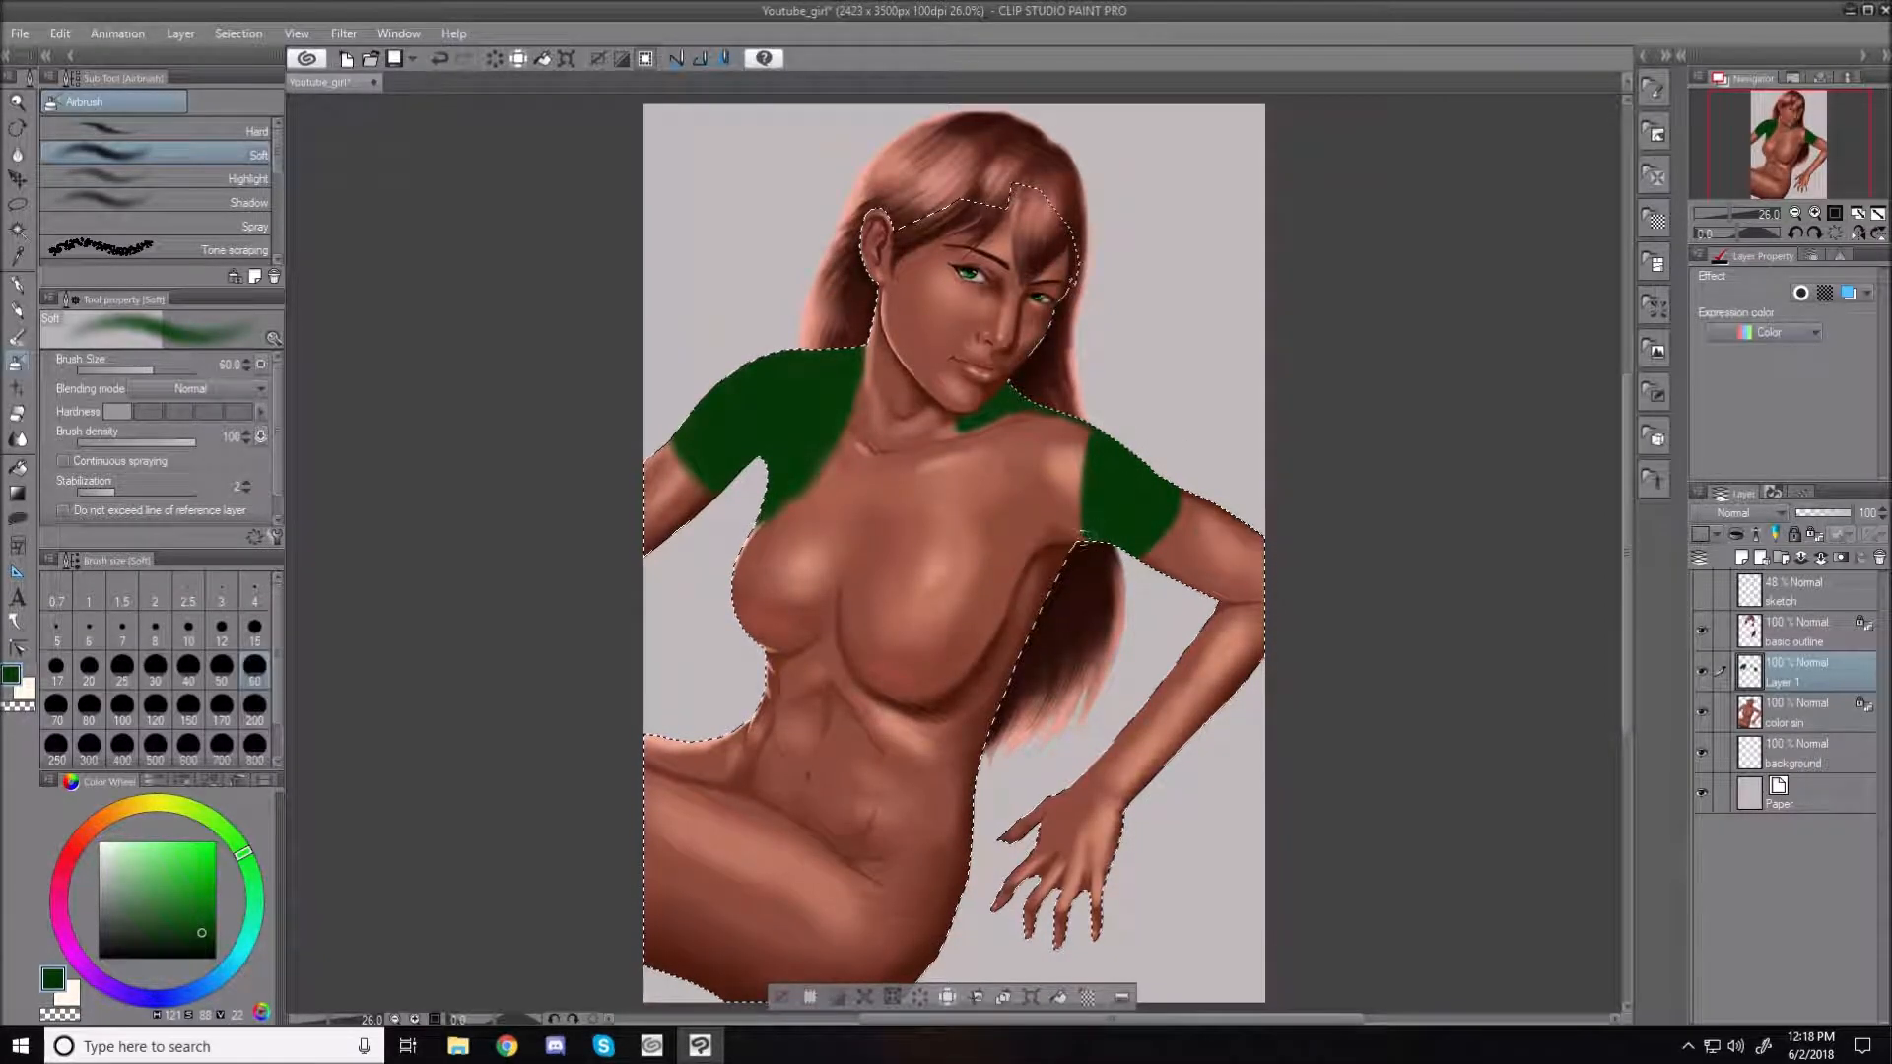
Enlarge the airbrush to size 170 and fill the outstretched arm's shoulder and armpit area with green
key("]")
key("]")
key("]")
key("]")
key("]")
key("]")
mouse_move(1088, 407)
left_mouse_down()
mouse_move(1077, 495)
mouse_move(1057, 508)
mouse_move(1057, 433)
mouse_move(1044, 454)
mouse_move(1074, 562)
left_mouse_up()
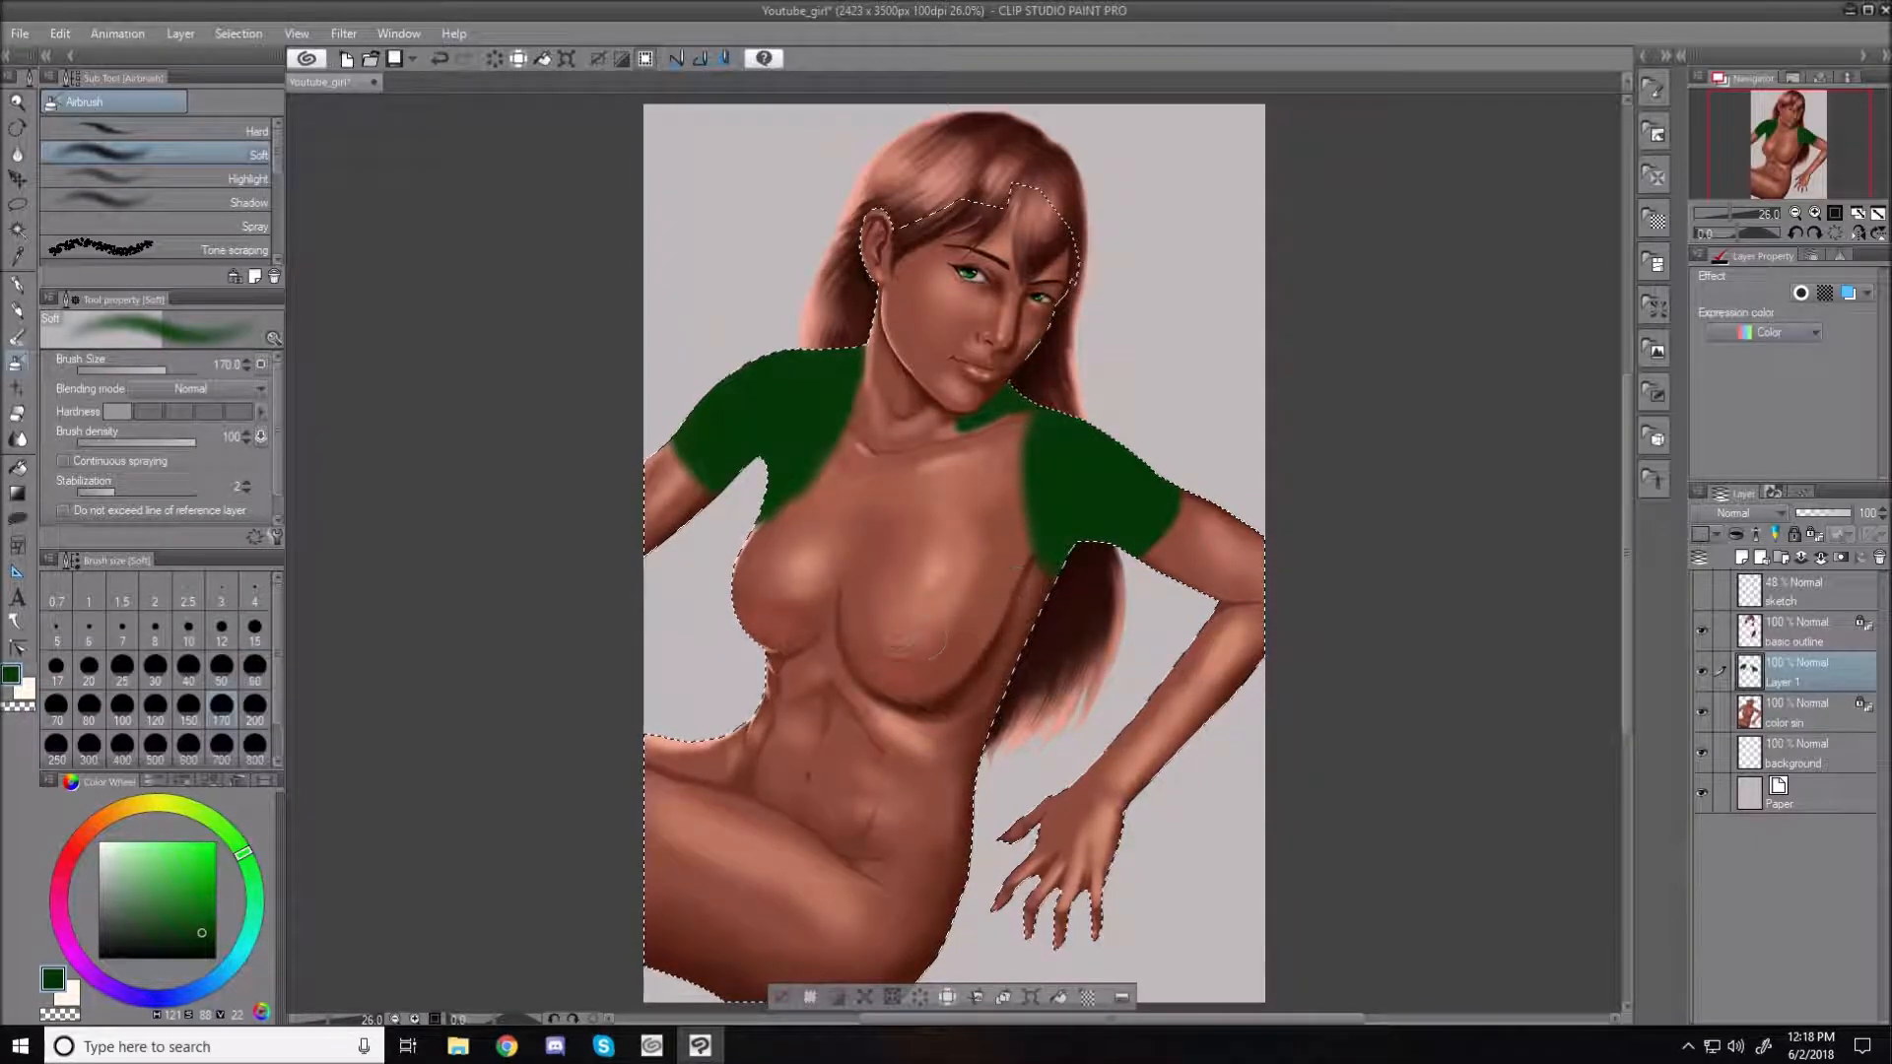
Airbrush green over the chest on the outstretched arm's side and draw its neckline edge with brush size 60
mouse_move(857, 574)
left_mouse_down()
mouse_move(873, 654)
mouse_move(919, 678)
mouse_move(869, 650)
mouse_move(876, 671)
mouse_move(928, 682)
mouse_move(889, 671)
mouse_move(1028, 654)
mouse_move(1015, 593)
mouse_move(977, 637)
mouse_move(932, 648)
mouse_move(867, 591)
mouse_move(885, 635)
mouse_move(887, 608)
mouse_move(923, 606)
mouse_move(878, 598)
mouse_move(934, 605)
mouse_move(918, 598)
mouse_move(1020, 556)
mouse_move(1040, 490)
mouse_move(1007, 445)
mouse_move(968, 443)
mouse_move(986, 461)
mouse_move(1005, 428)
mouse_move(1003, 497)
mouse_move(979, 451)
left_mouse_up()
left_click(254, 666)
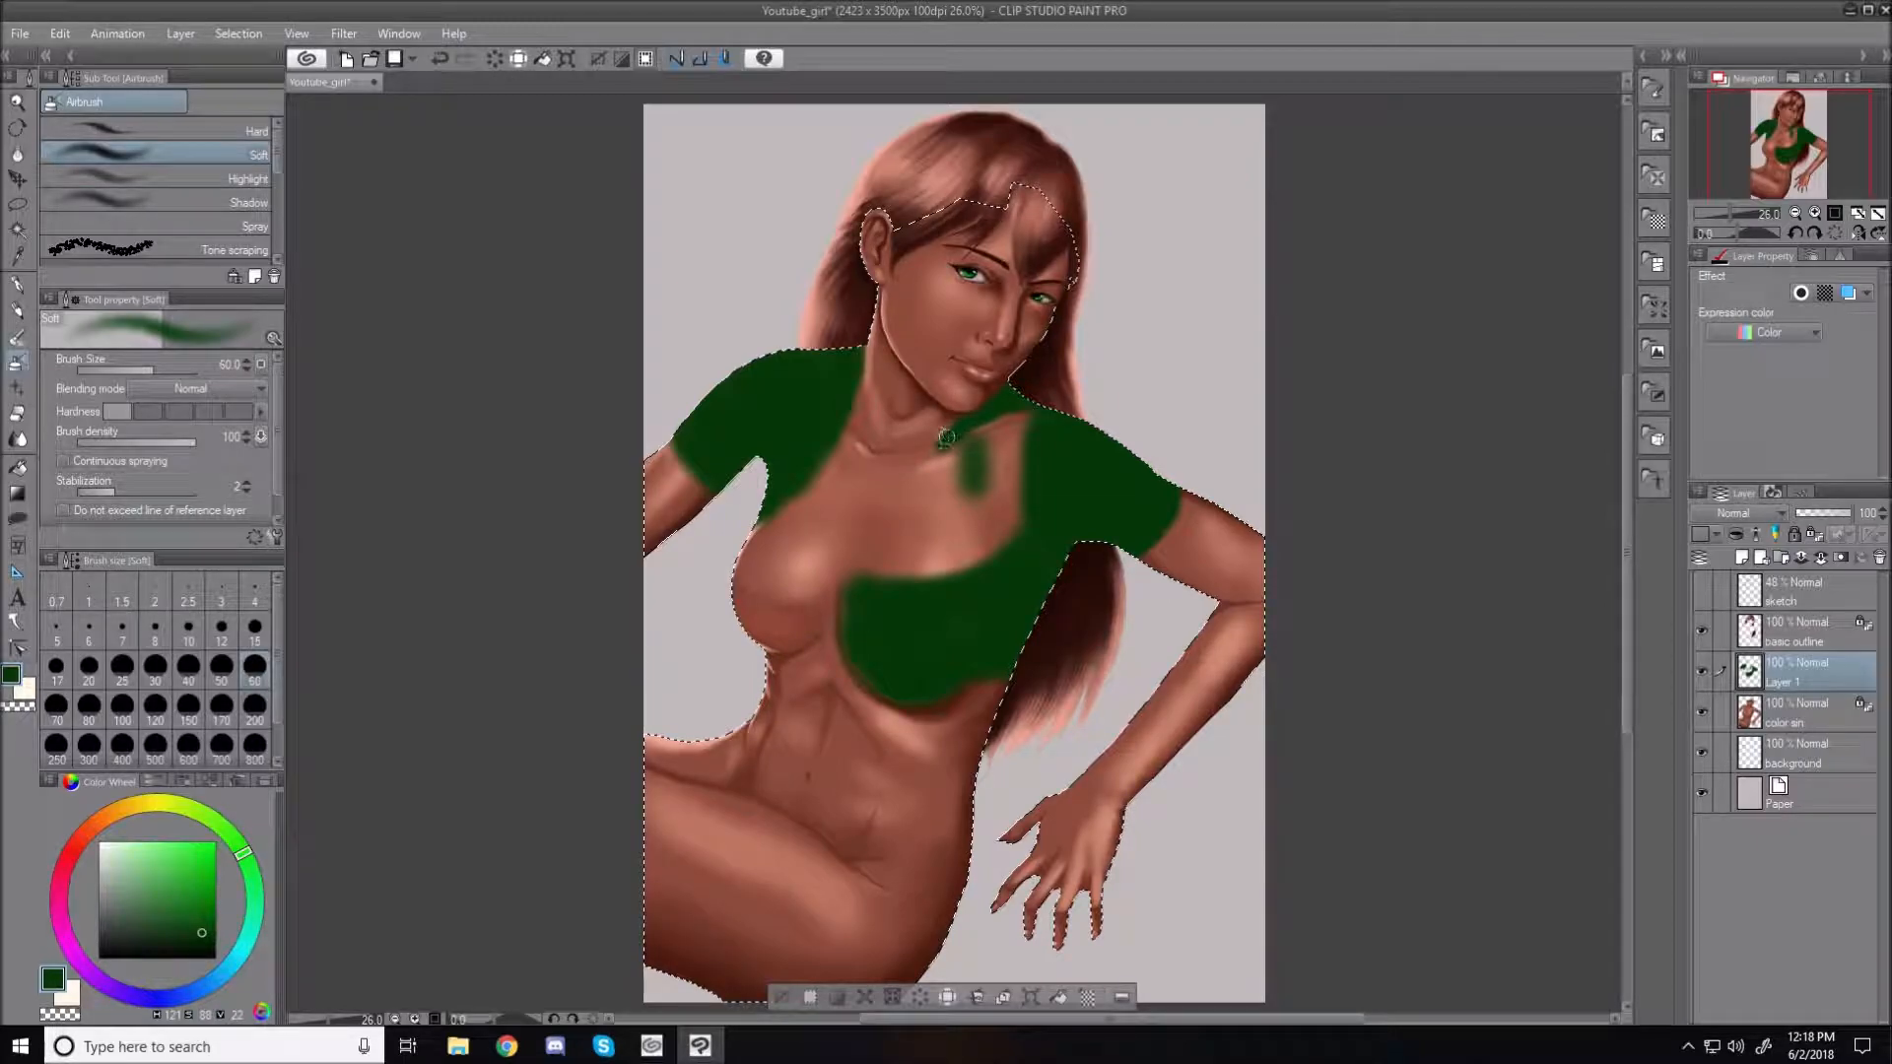
mouse_move(936, 460)
left_mouse_down()
mouse_move(912, 582)
mouse_move(898, 597)
mouse_move(862, 584)
mouse_move(907, 580)
mouse_move(848, 606)
left_mouse_up()
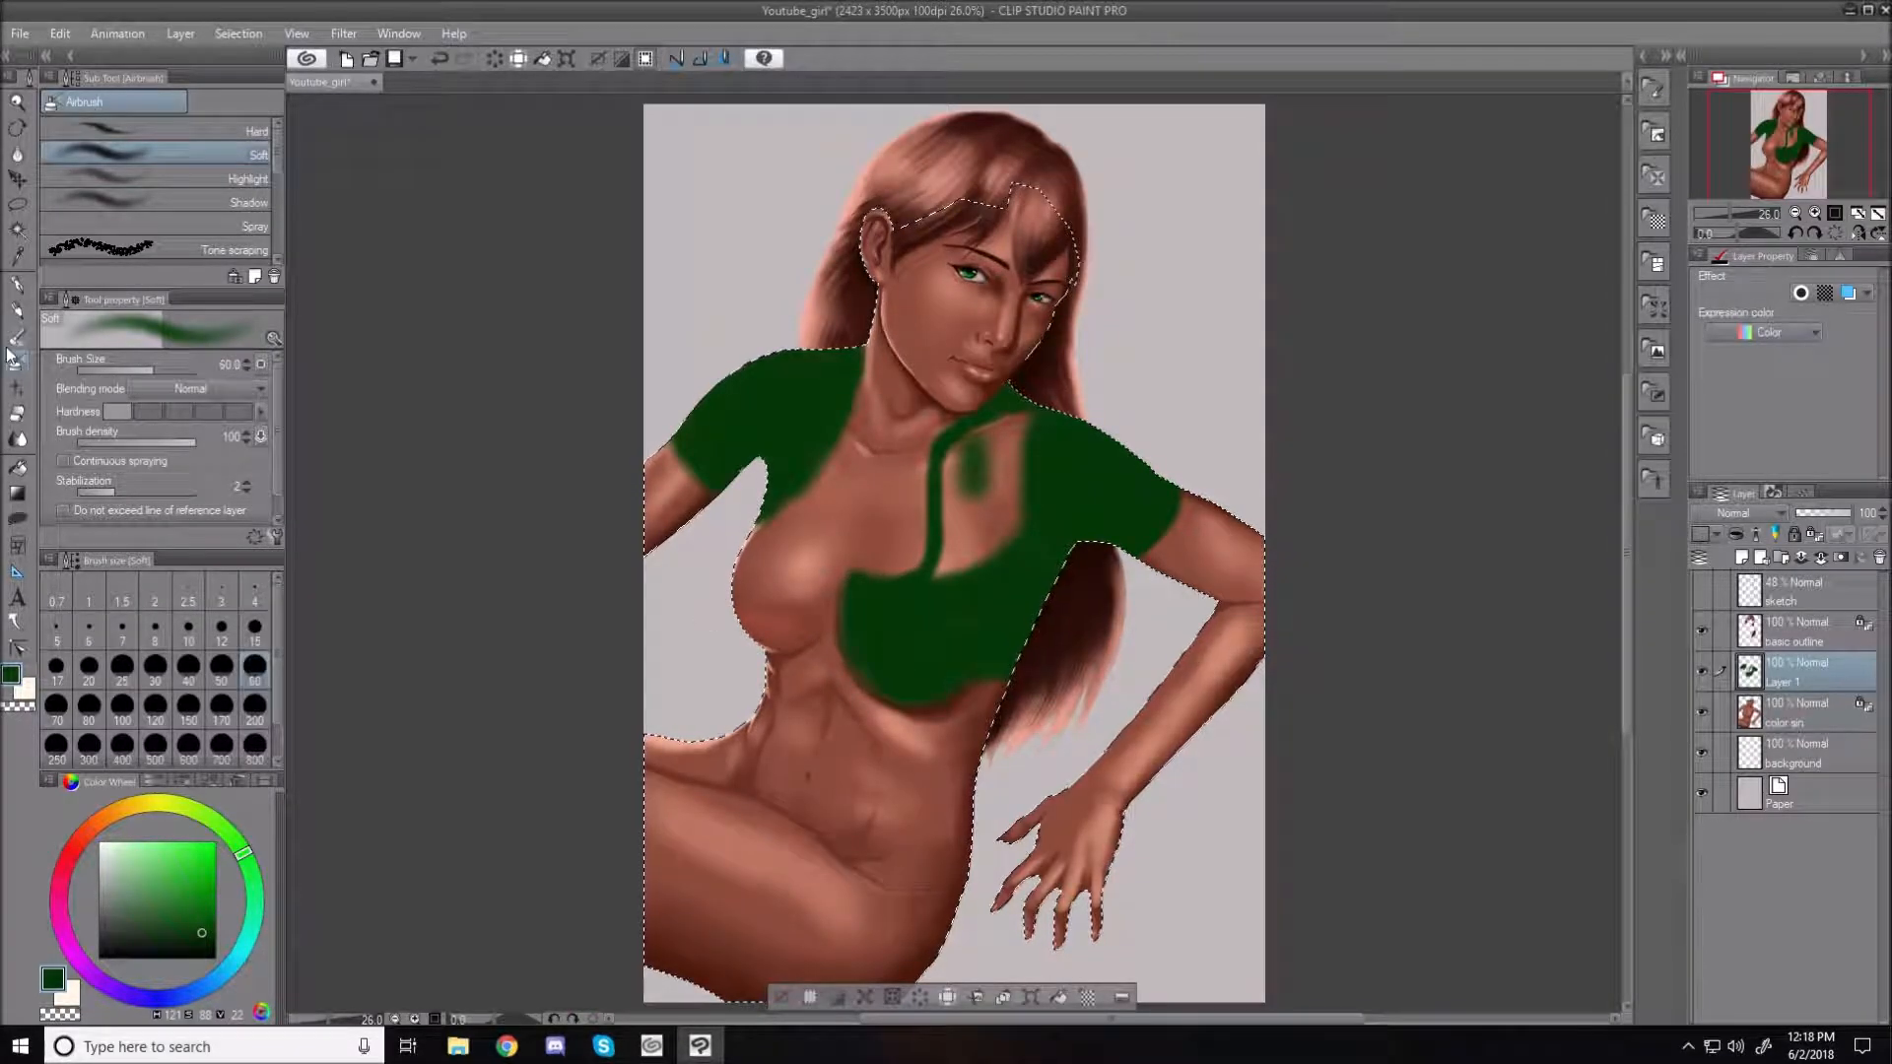
Outline the other half of the shirt's neckline and chest in green with the G-pen at size 25
key("p")
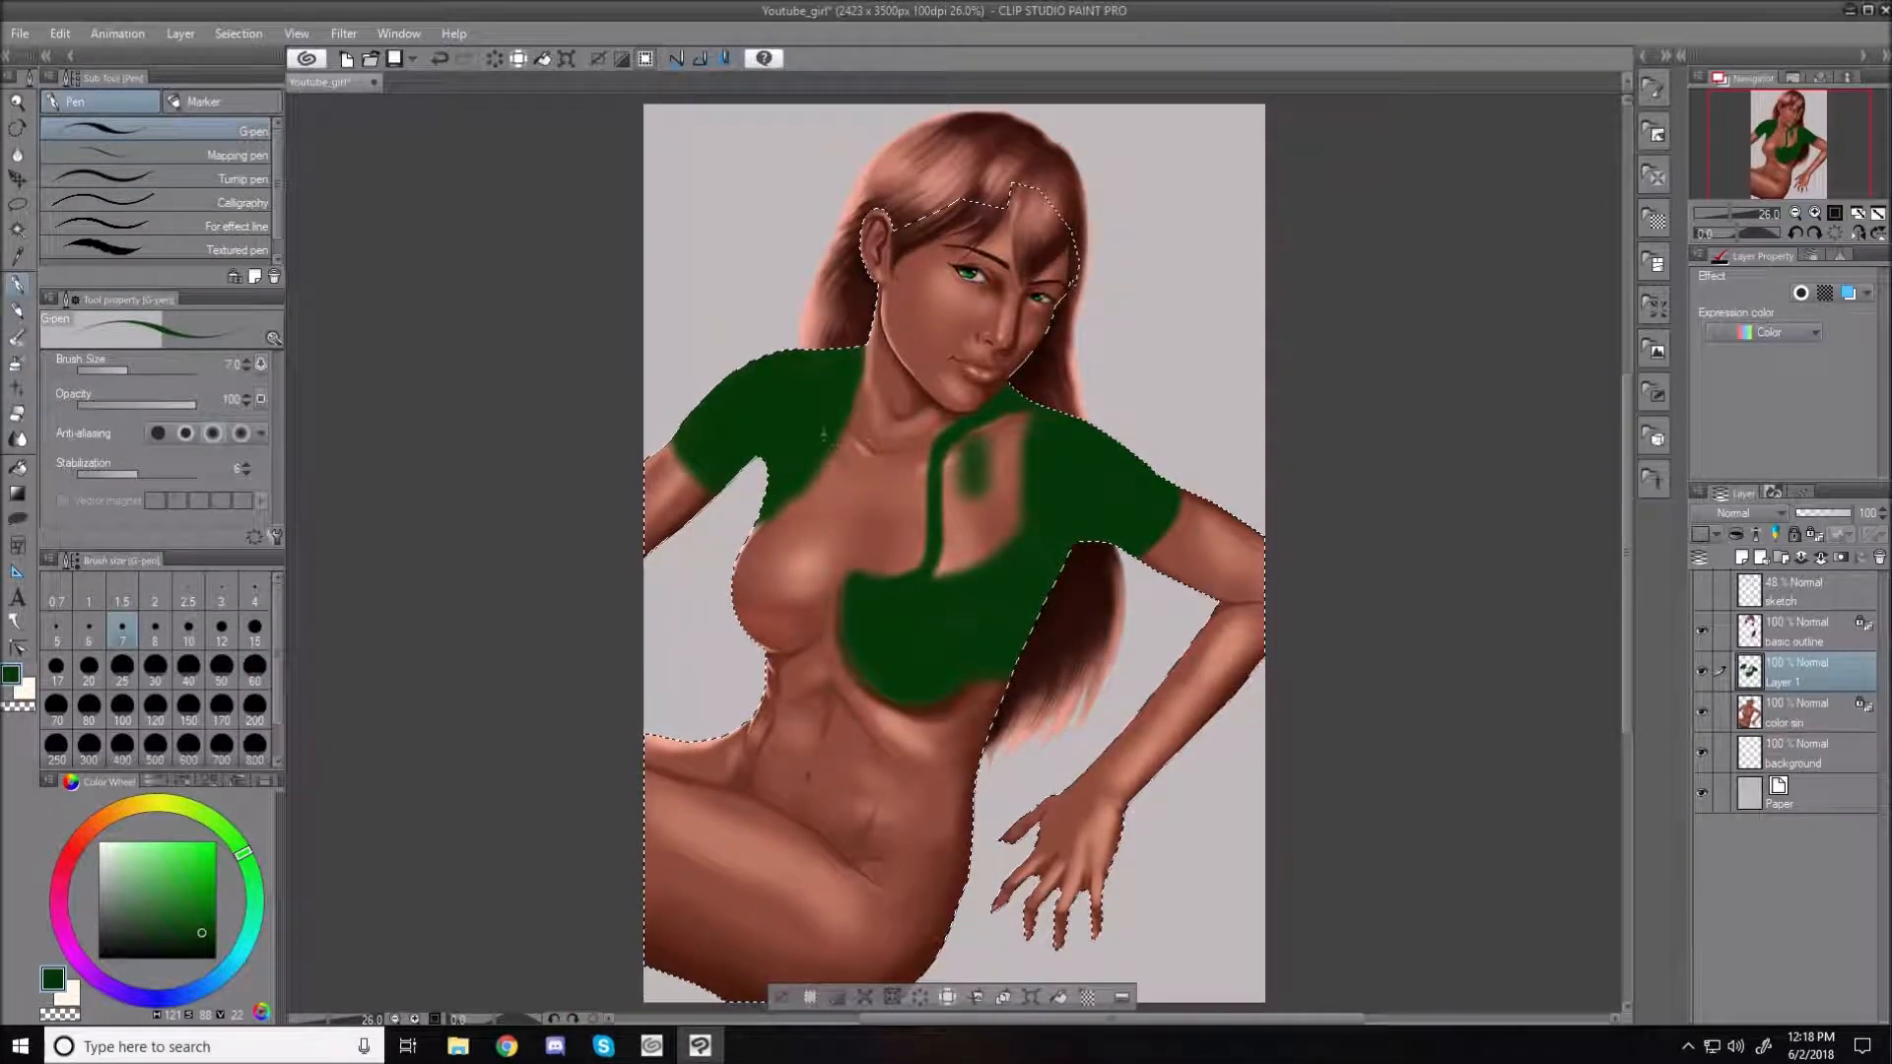
key("bracketright")
key("bracketright")
key("bracketright")
key("bracketright")
key("bracketright")
key("bracketright")
key("bracketright")
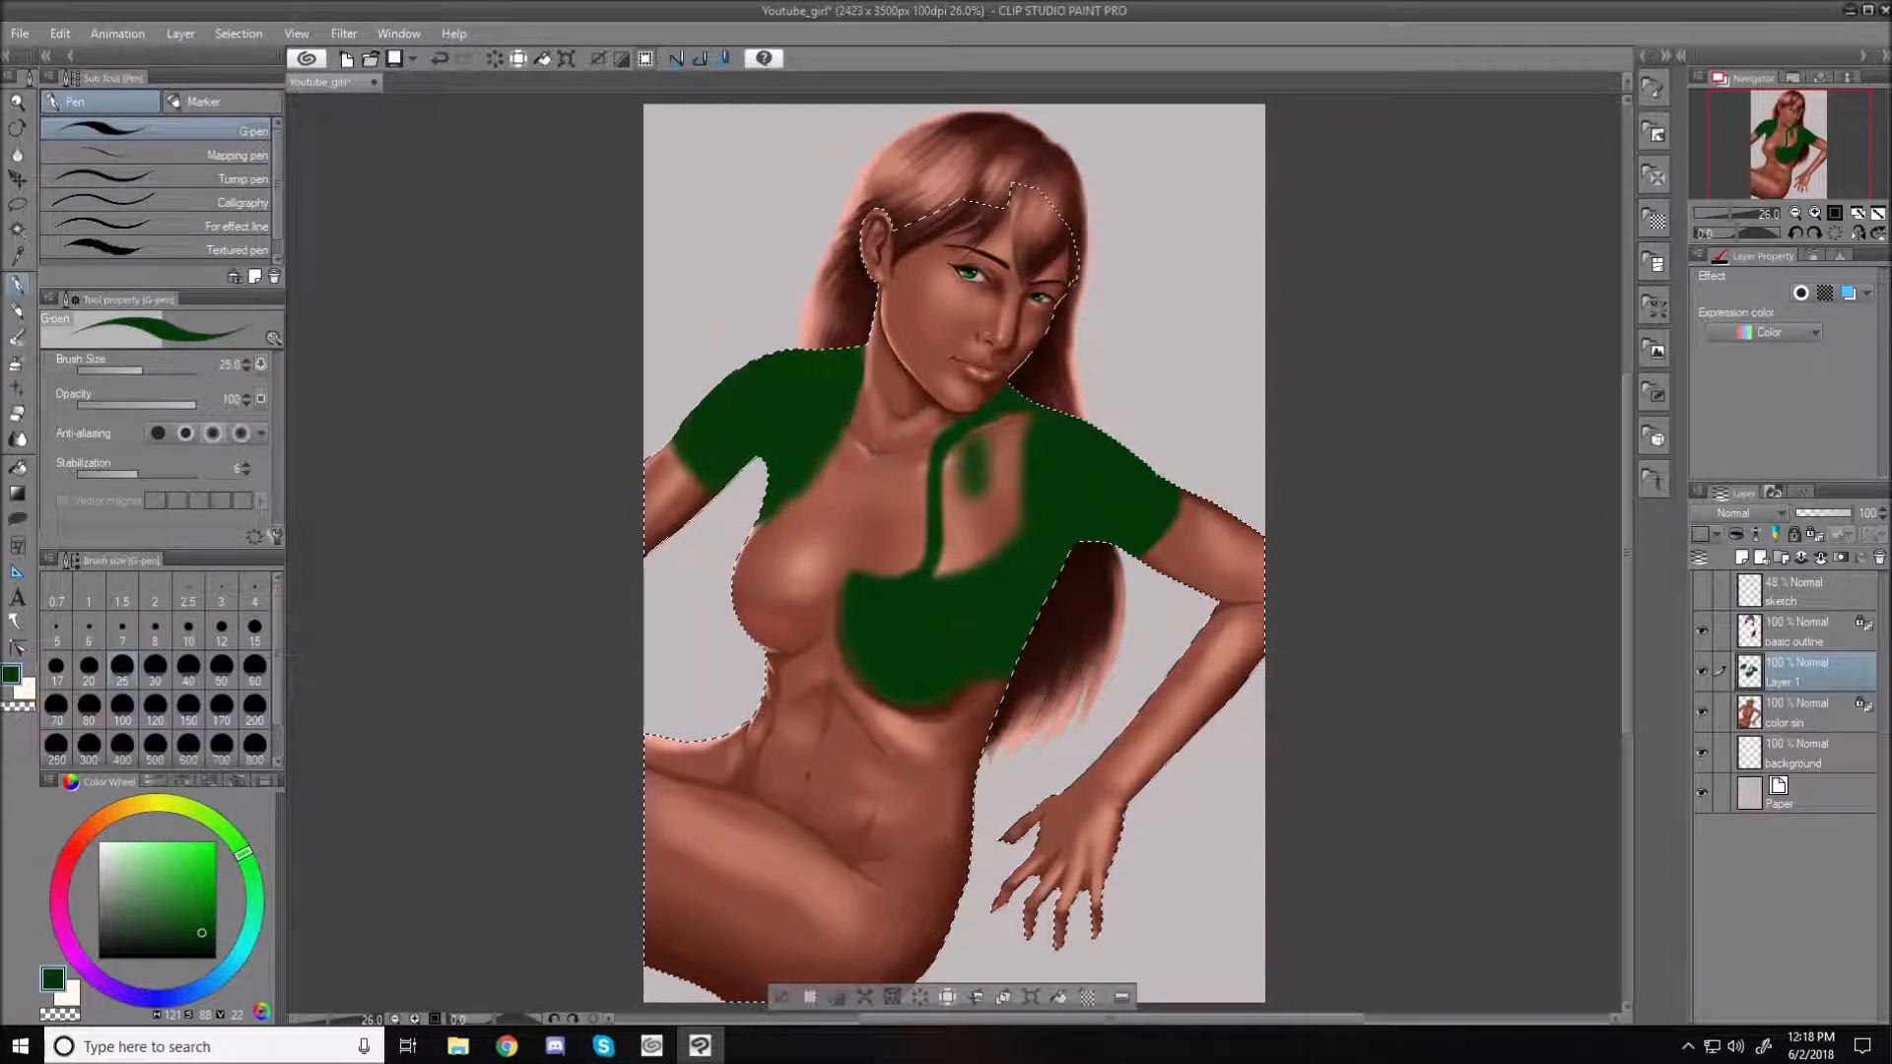
mouse_move(853, 398)
left_mouse_down()
mouse_move(789, 540)
mouse_move(800, 567)
left_mouse_up()
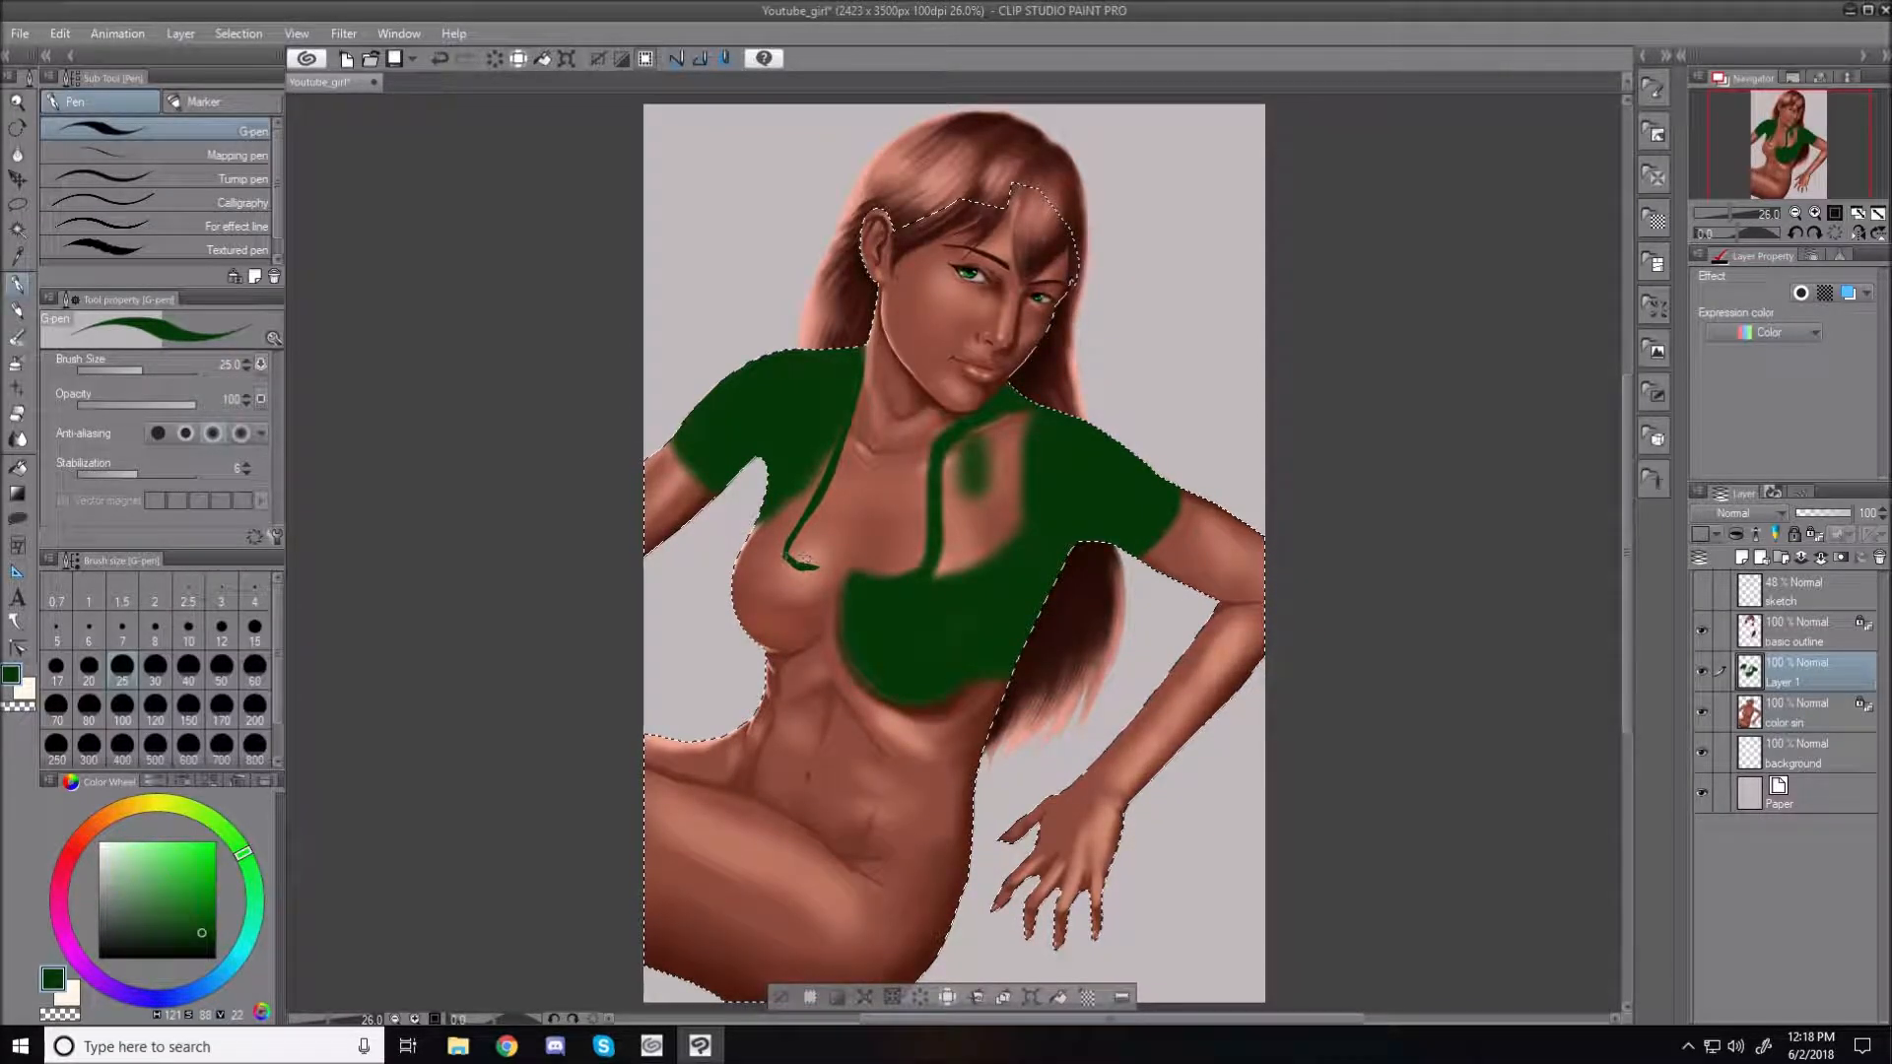
mouse_move(802, 567)
left_mouse_down()
mouse_move(829, 569)
mouse_move(830, 597)
left_mouse_up()
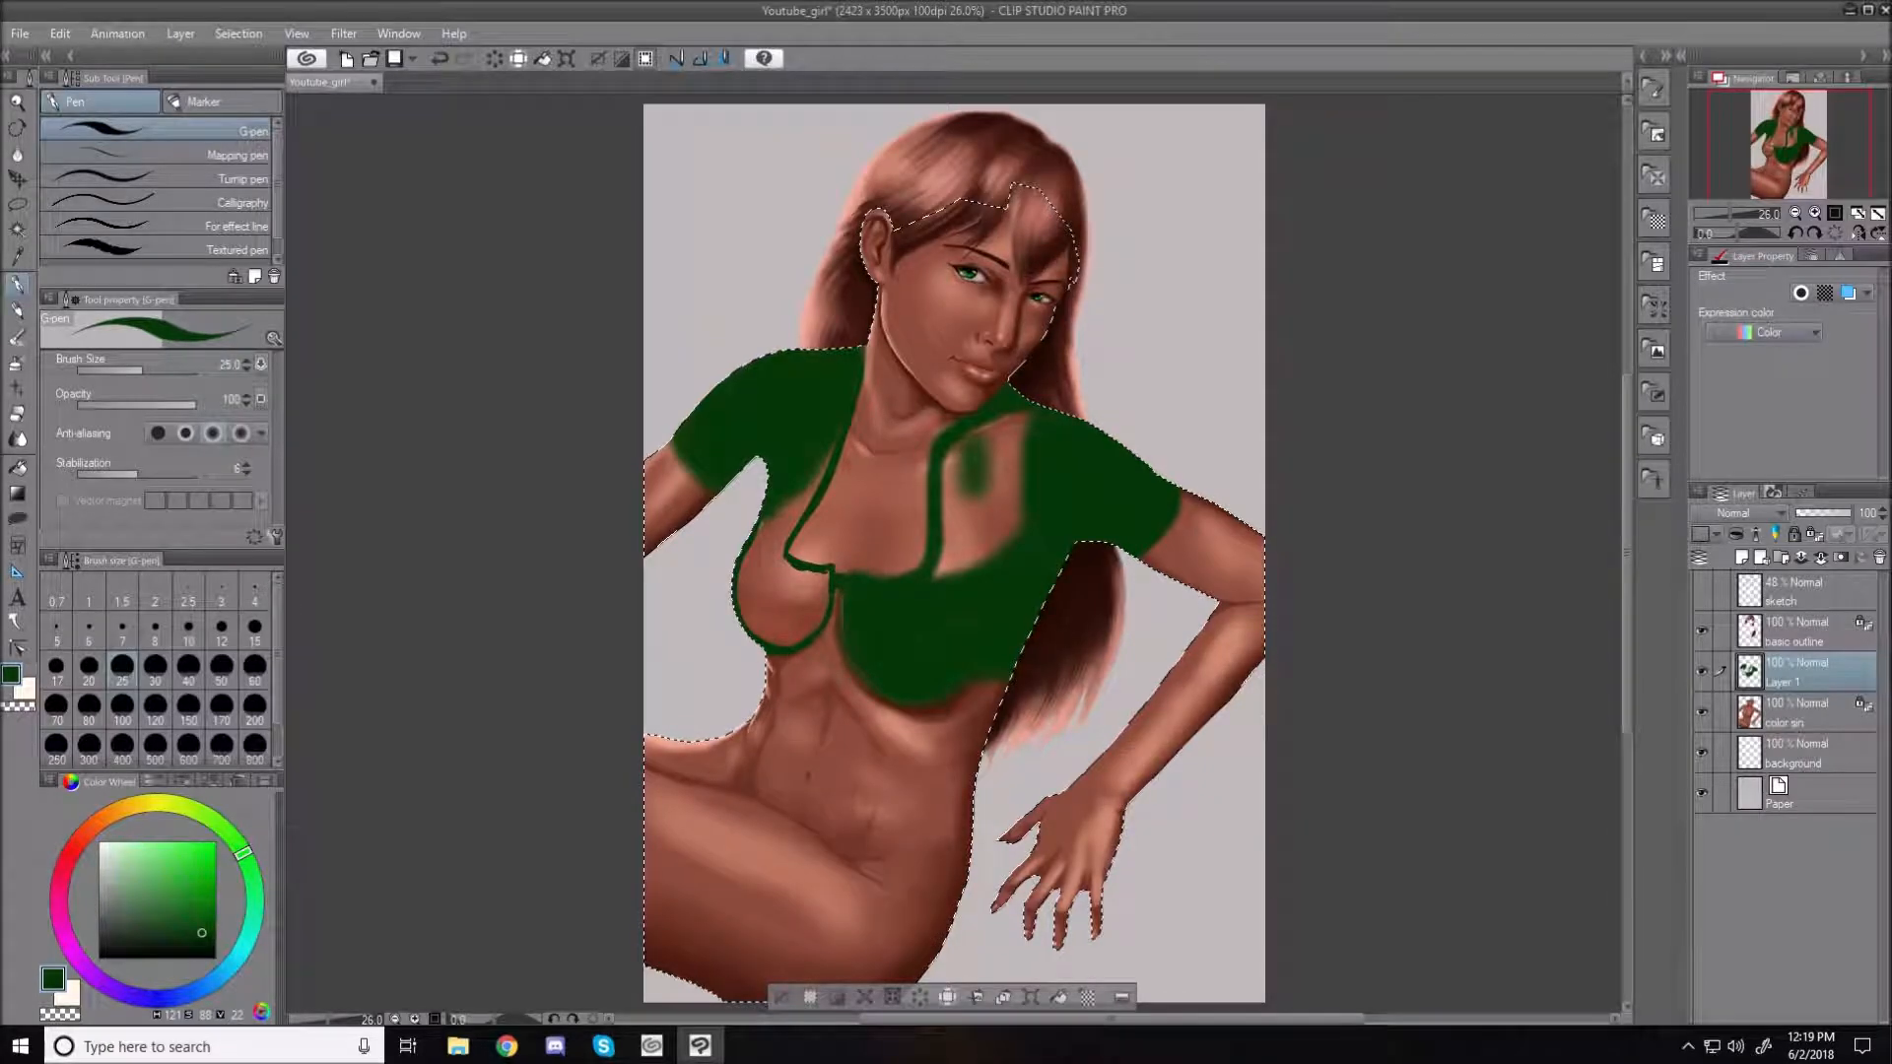
Take the Hard airbrush, enlarge it to size 70 and begin filling the outlined part of the shirt
left_click(17, 363)
left_click(235, 129)
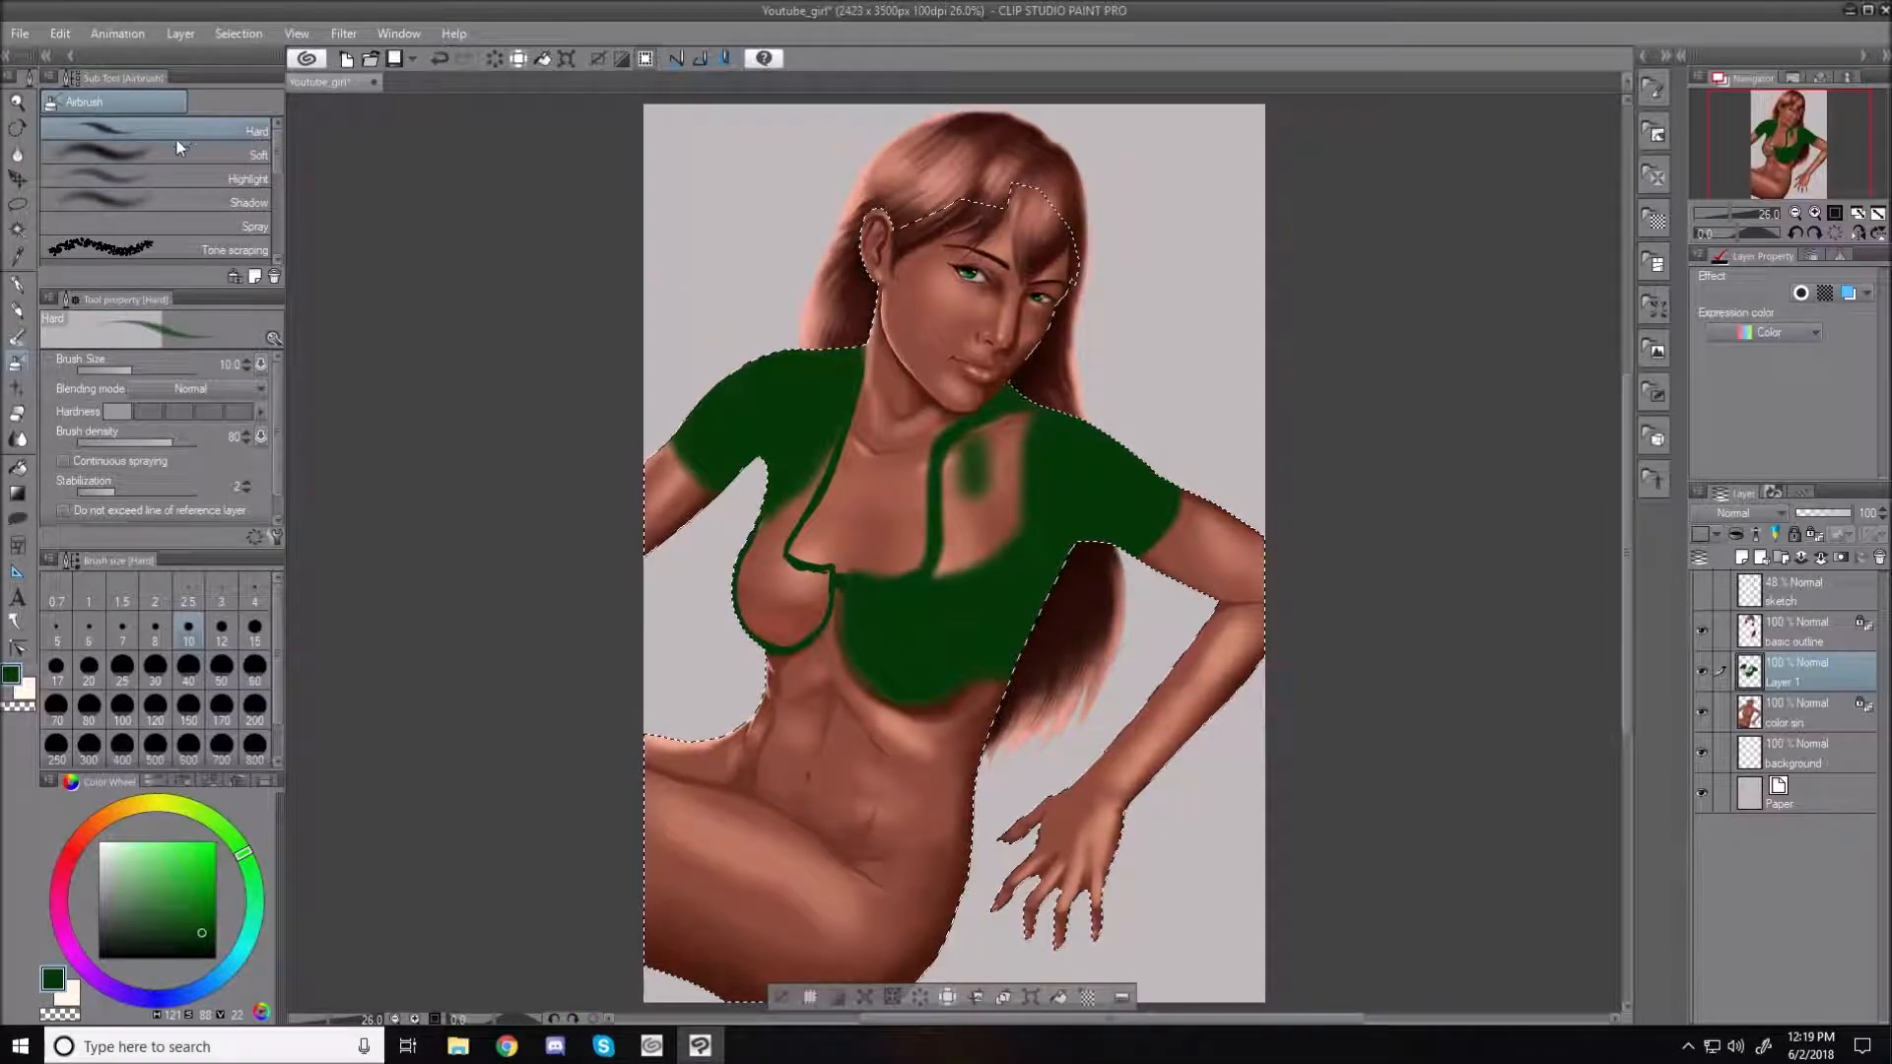
key("bracketright")
key("bracketright")
key("bracketright")
key("bracketright")
key("bracketright")
key("bracketright")
key("bracketright")
key("bracketright")
key("bracketright")
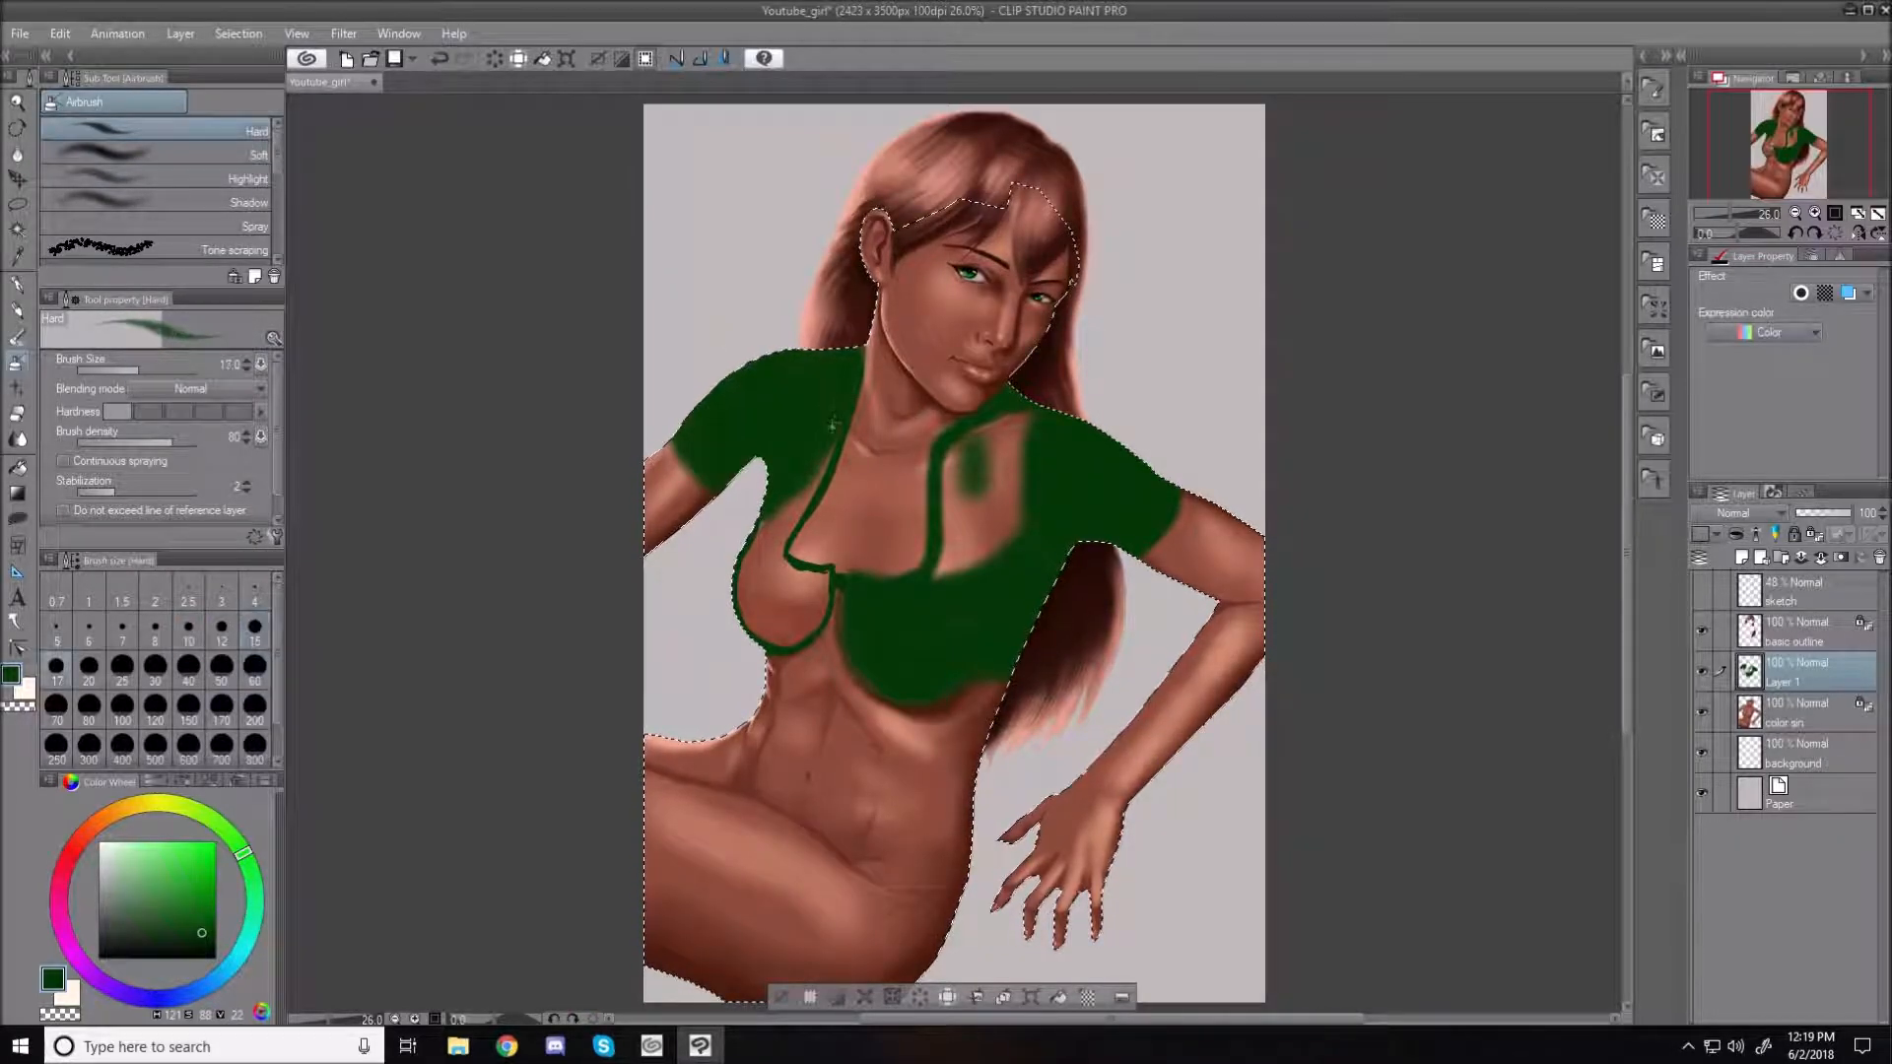
left_click_drag(840, 394, 823, 436)
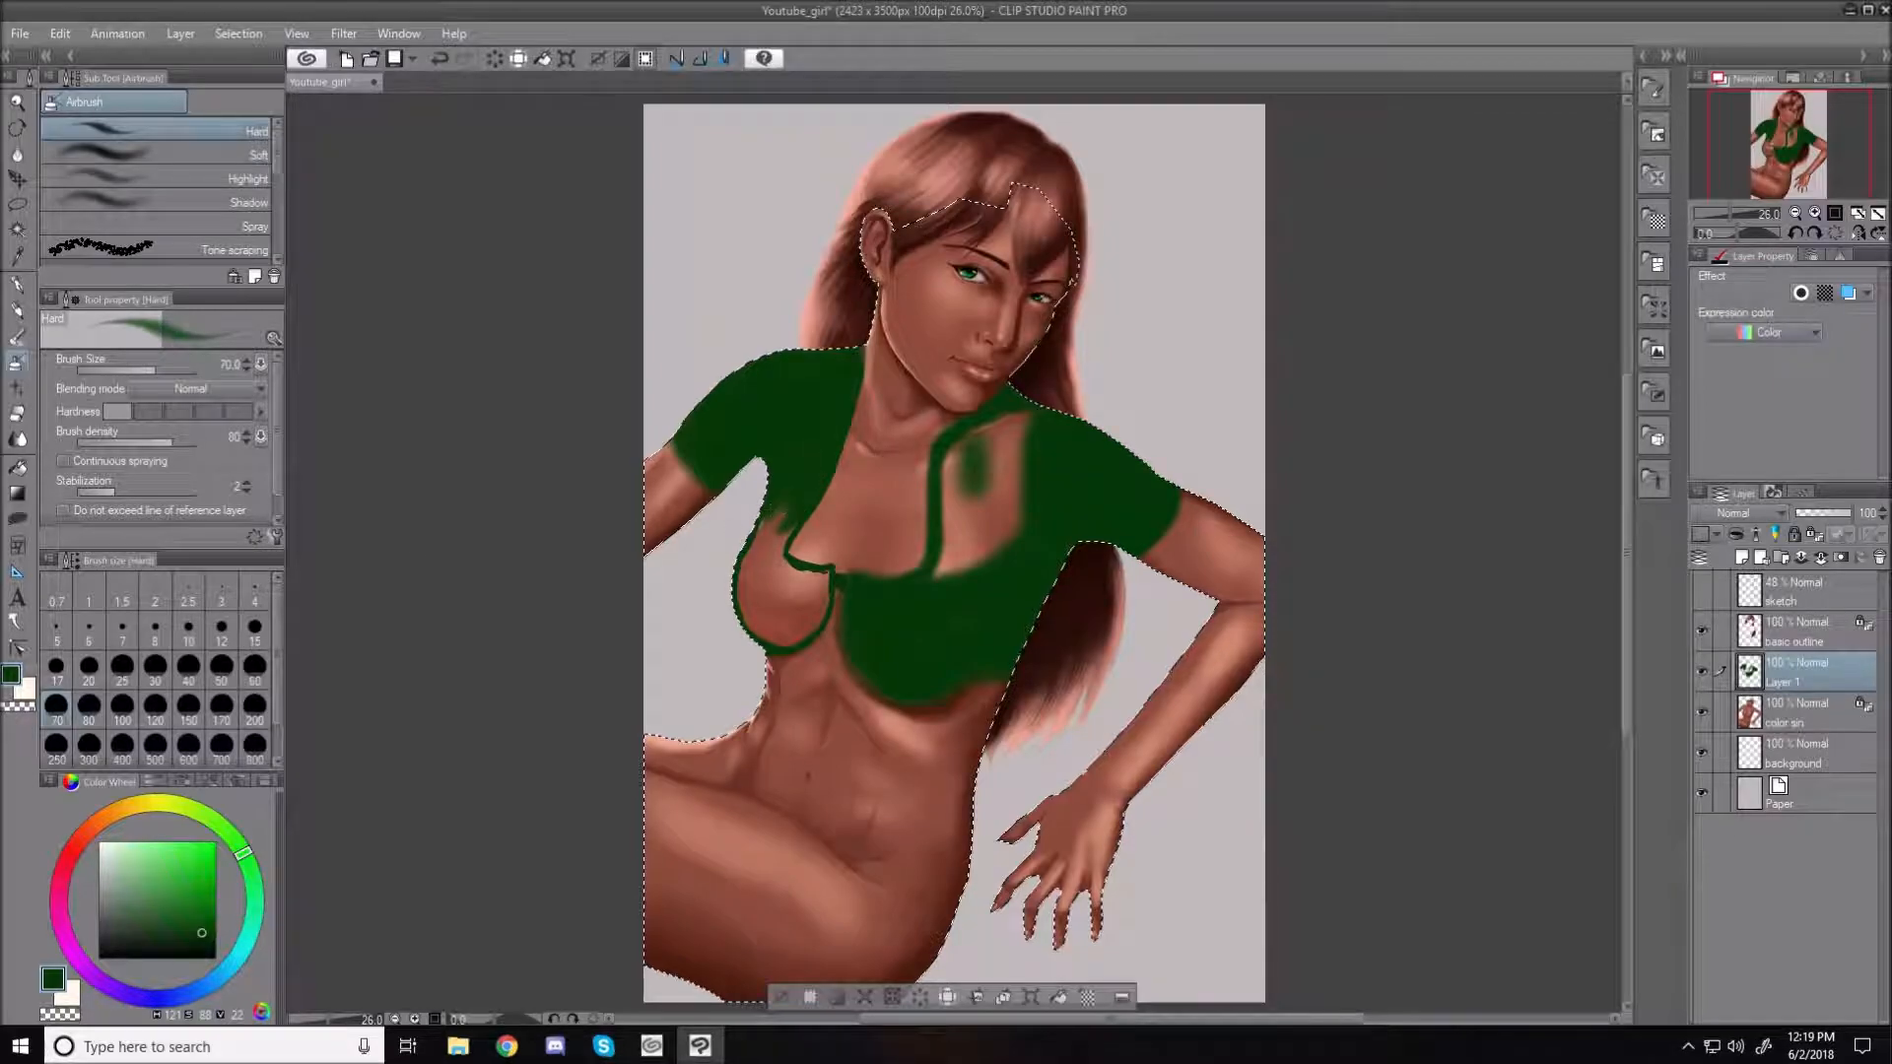
Raise the airbrush hardness to the fourth level and fill the remaining gaps of the green shirt around the neckline
left_click(209, 411)
mouse_move(812, 467)
left_mouse_down()
mouse_move(742, 580)
mouse_move(765, 526)
mouse_move(759, 568)
mouse_move(796, 516)
mouse_move(752, 572)
mouse_move(755, 625)
mouse_move(771, 603)
mouse_move(765, 625)
mouse_move(813, 616)
mouse_move(811, 590)
mouse_move(773, 591)
mouse_move(787, 569)
mouse_move(830, 594)
mouse_move(869, 589)
left_mouse_up()
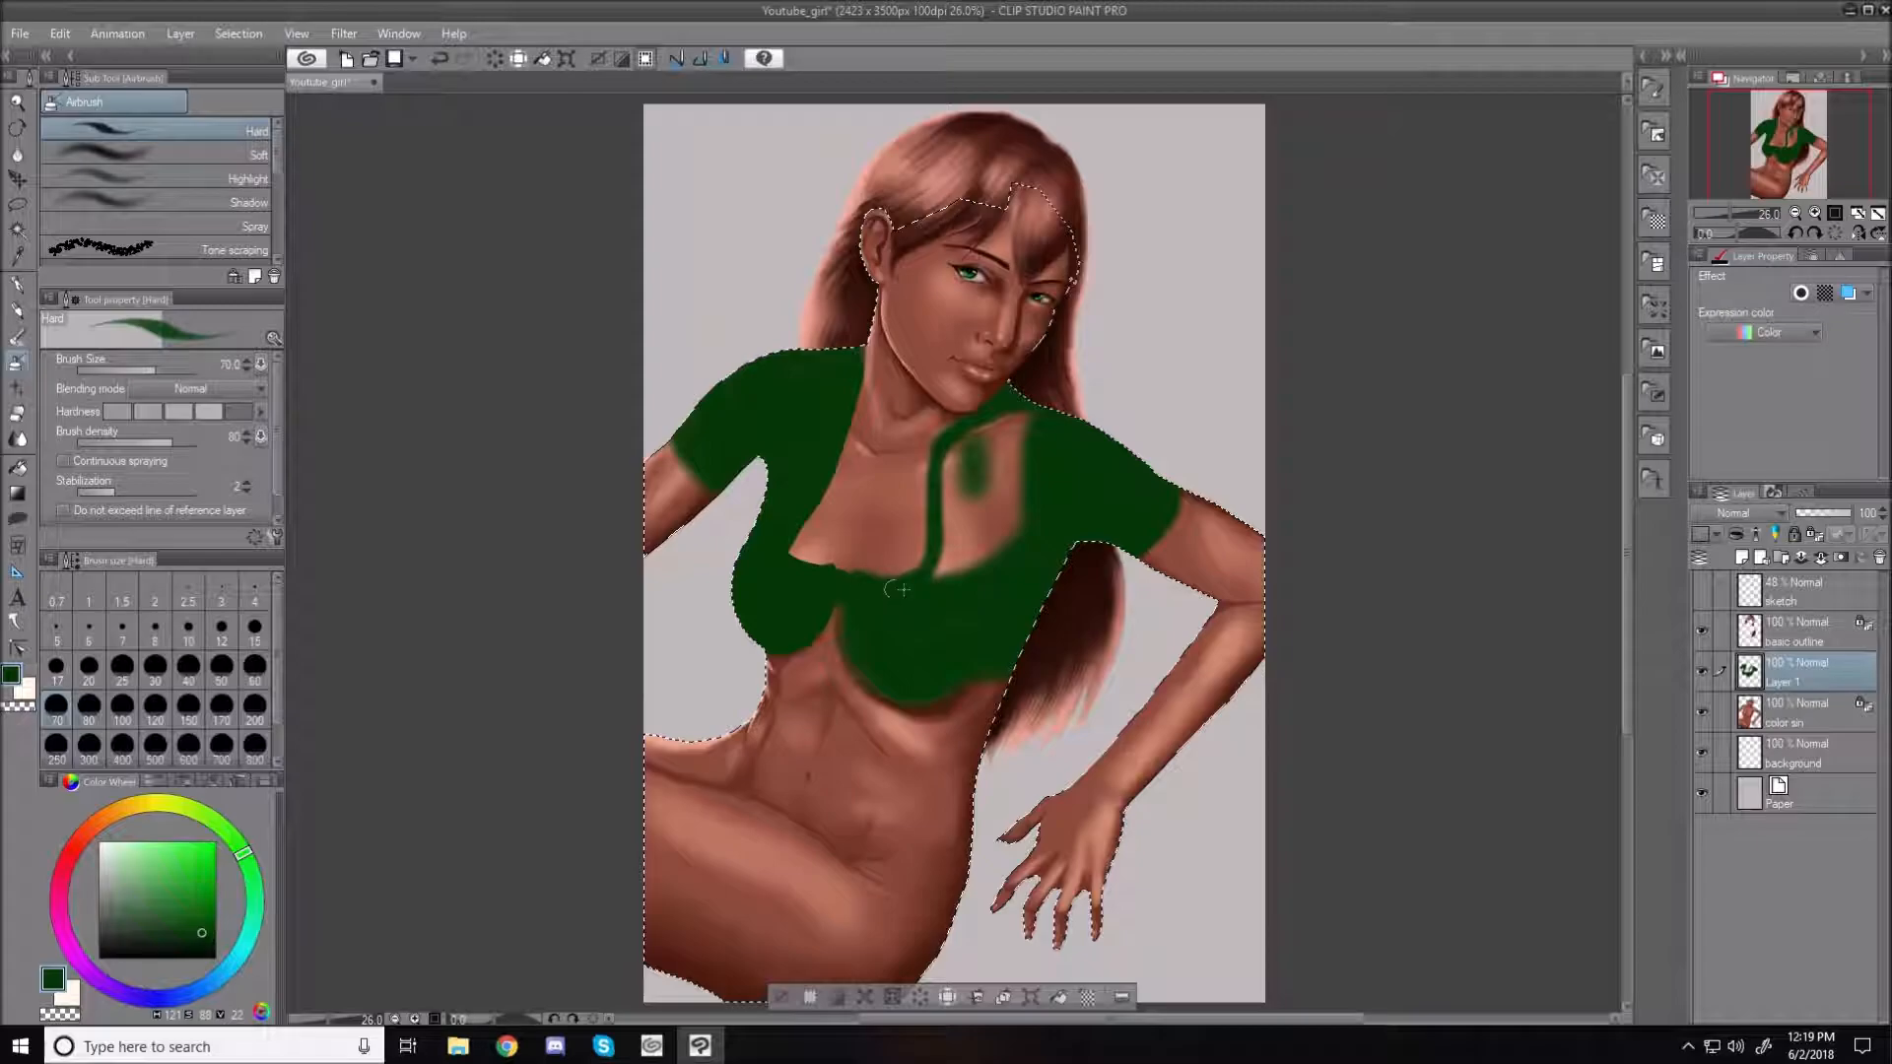
mouse_move(954, 459)
left_mouse_down()
mouse_move(1044, 421)
mouse_move(1010, 416)
mouse_move(1029, 417)
mouse_move(970, 490)
mouse_move(969, 463)
mouse_move(938, 565)
mouse_move(1015, 450)
mouse_move(975, 546)
mouse_move(1026, 461)
left_mouse_up()
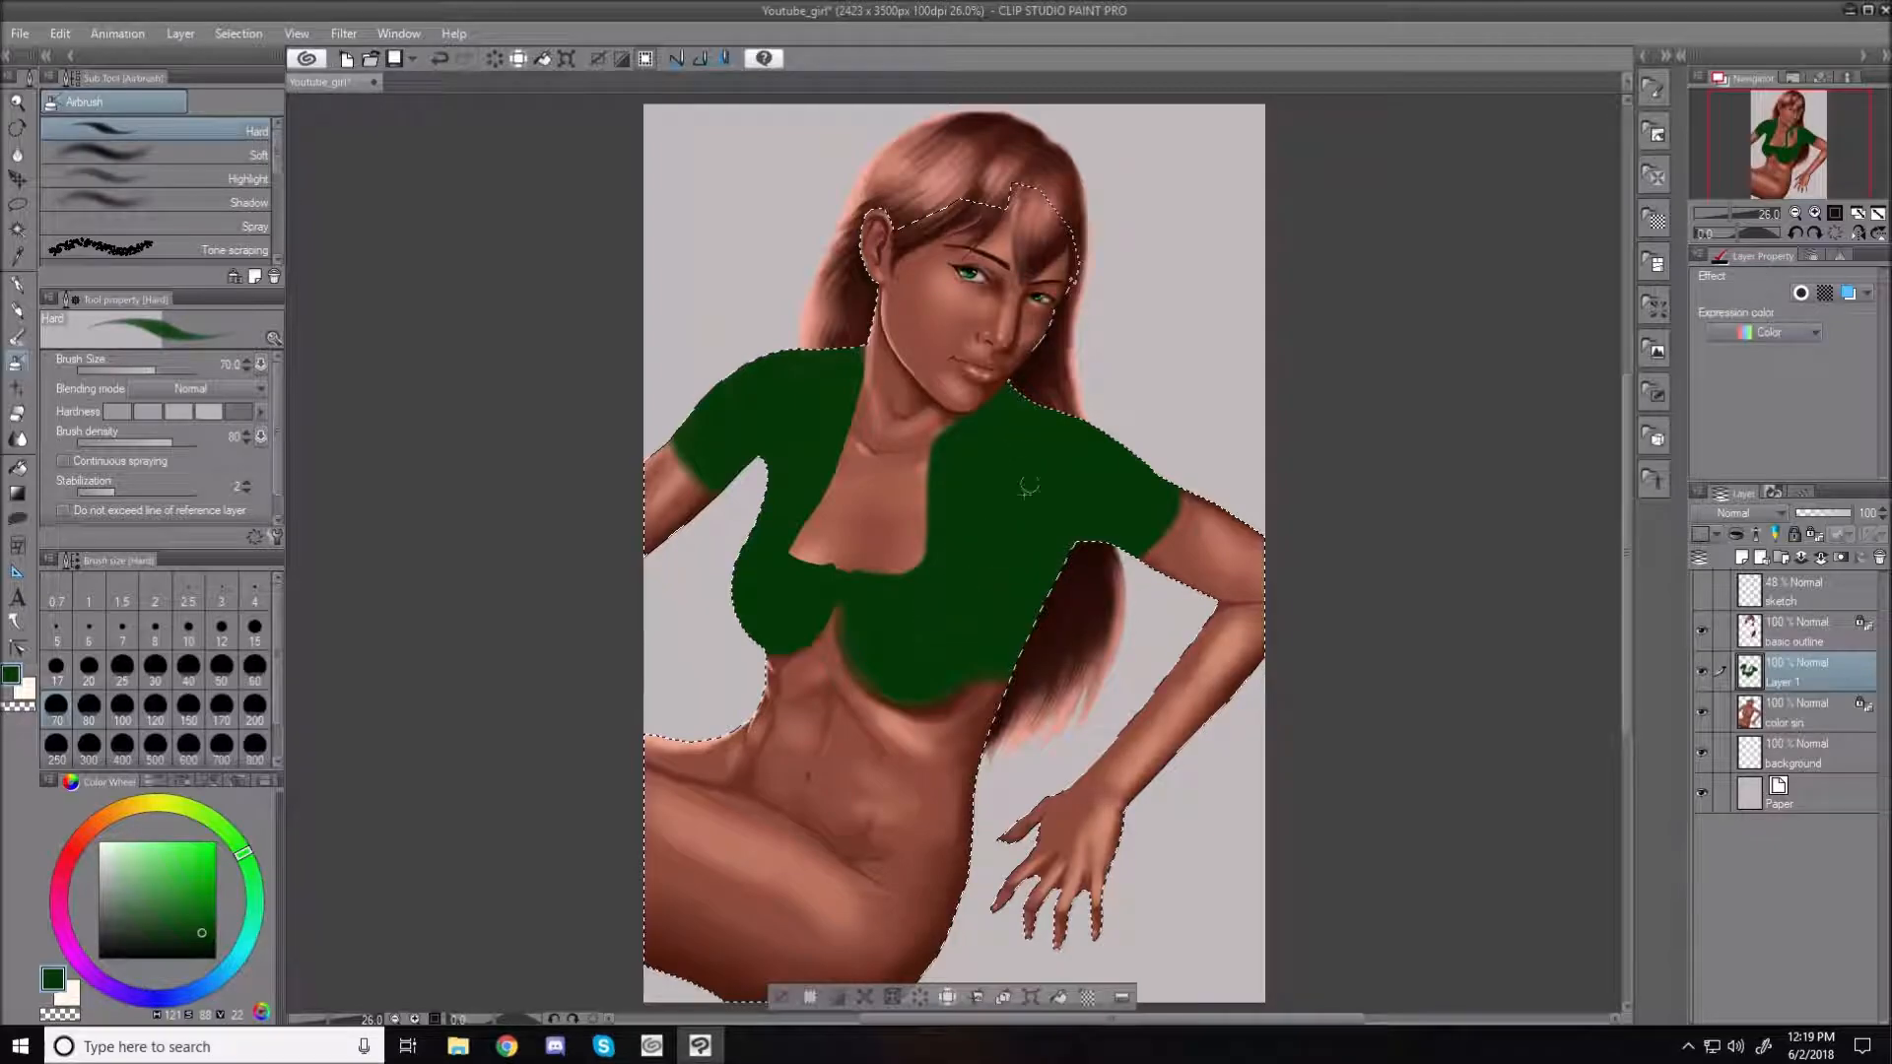
Sharpen the green hems of both short sleeves with the Hard airbrush
left_click_drag(1177, 485, 1142, 553)
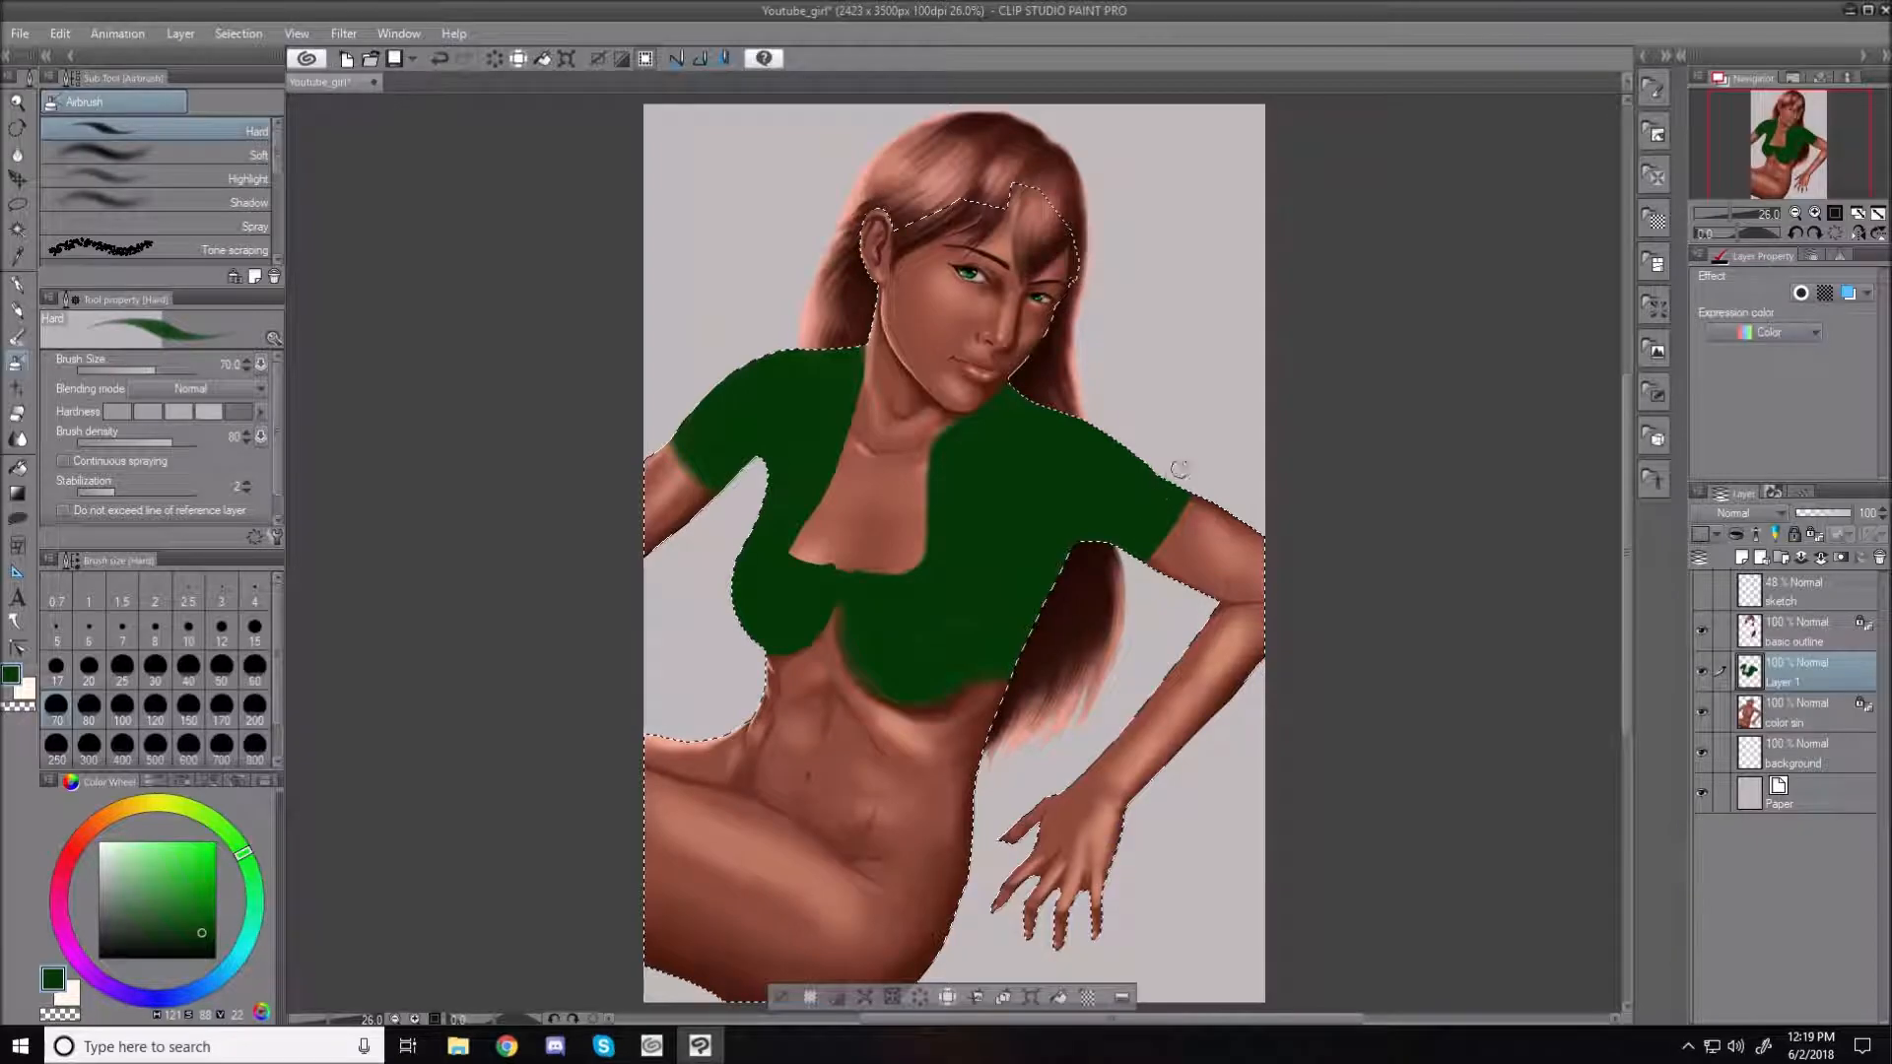
left_click_drag(720, 474, 734, 499)
left_click_drag(1177, 503, 1156, 557)
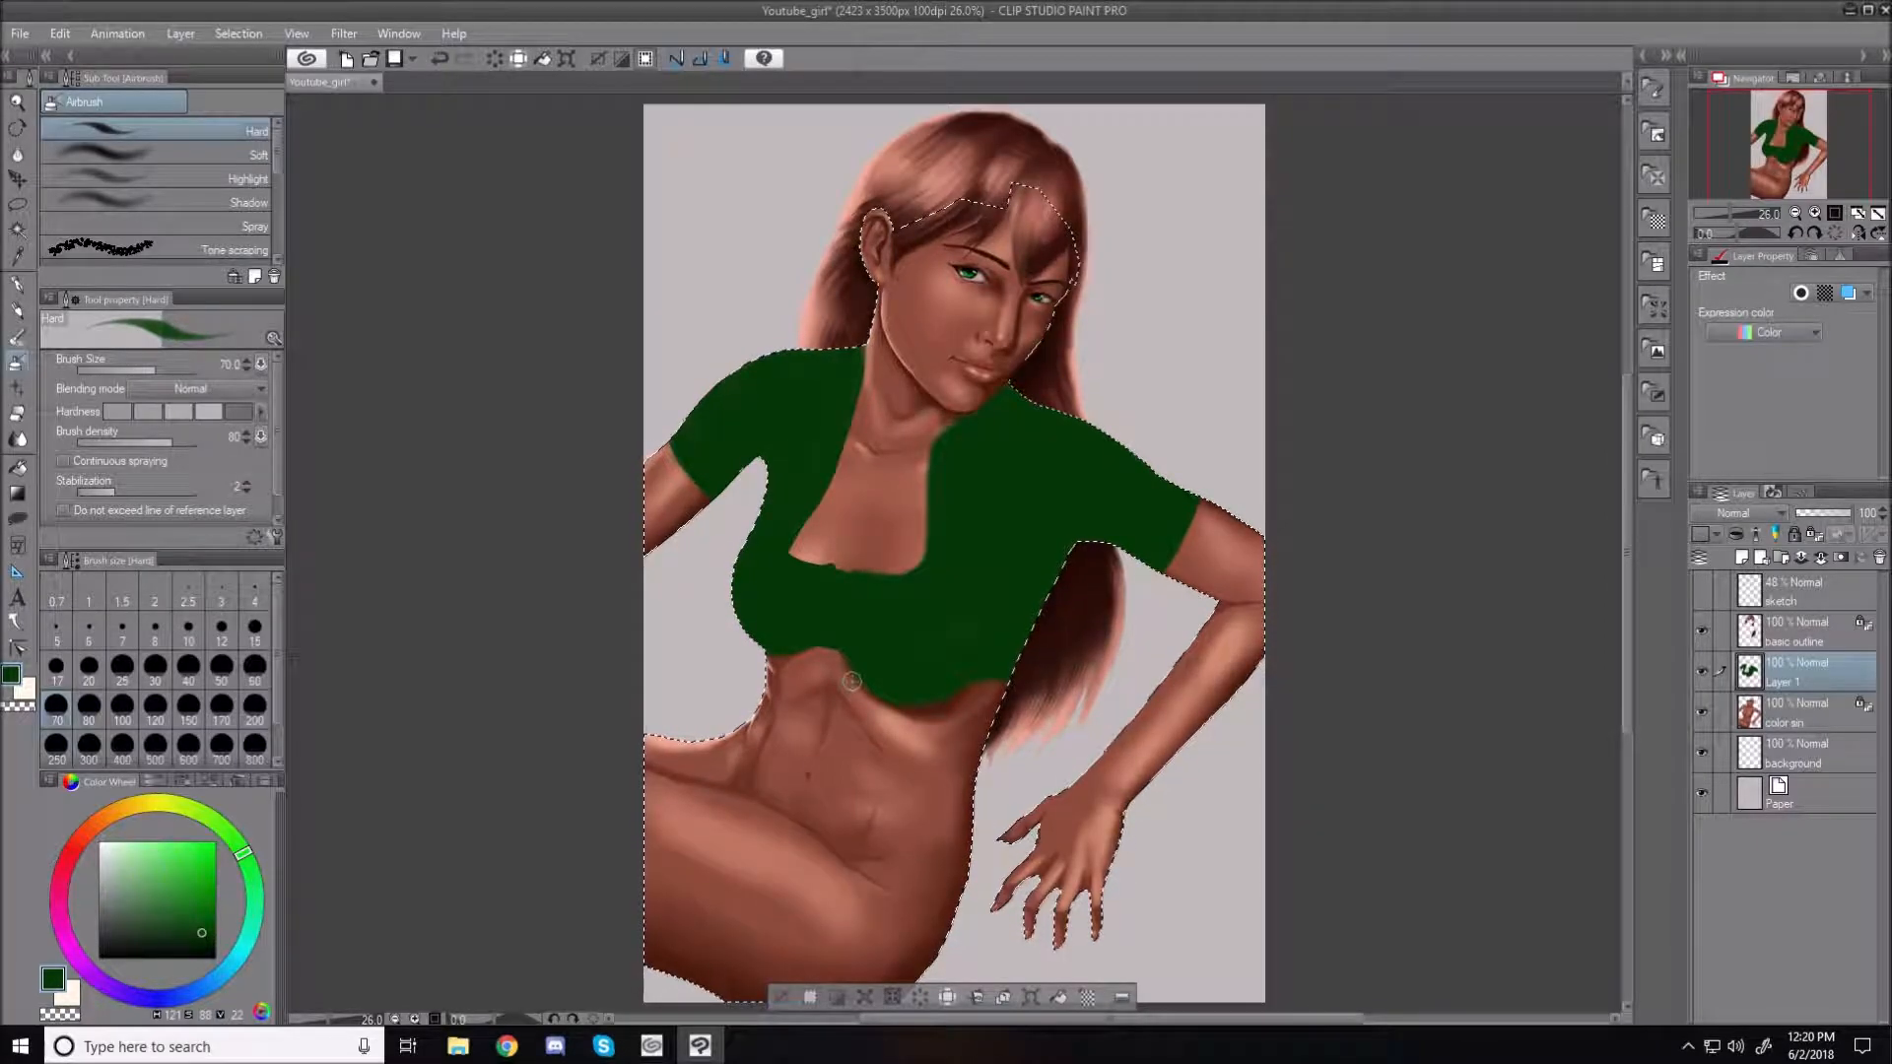
scroll(853, 680, "up", 3)
scroll(853, 680, "down", 2)
scroll(852, 667, "down", 2)
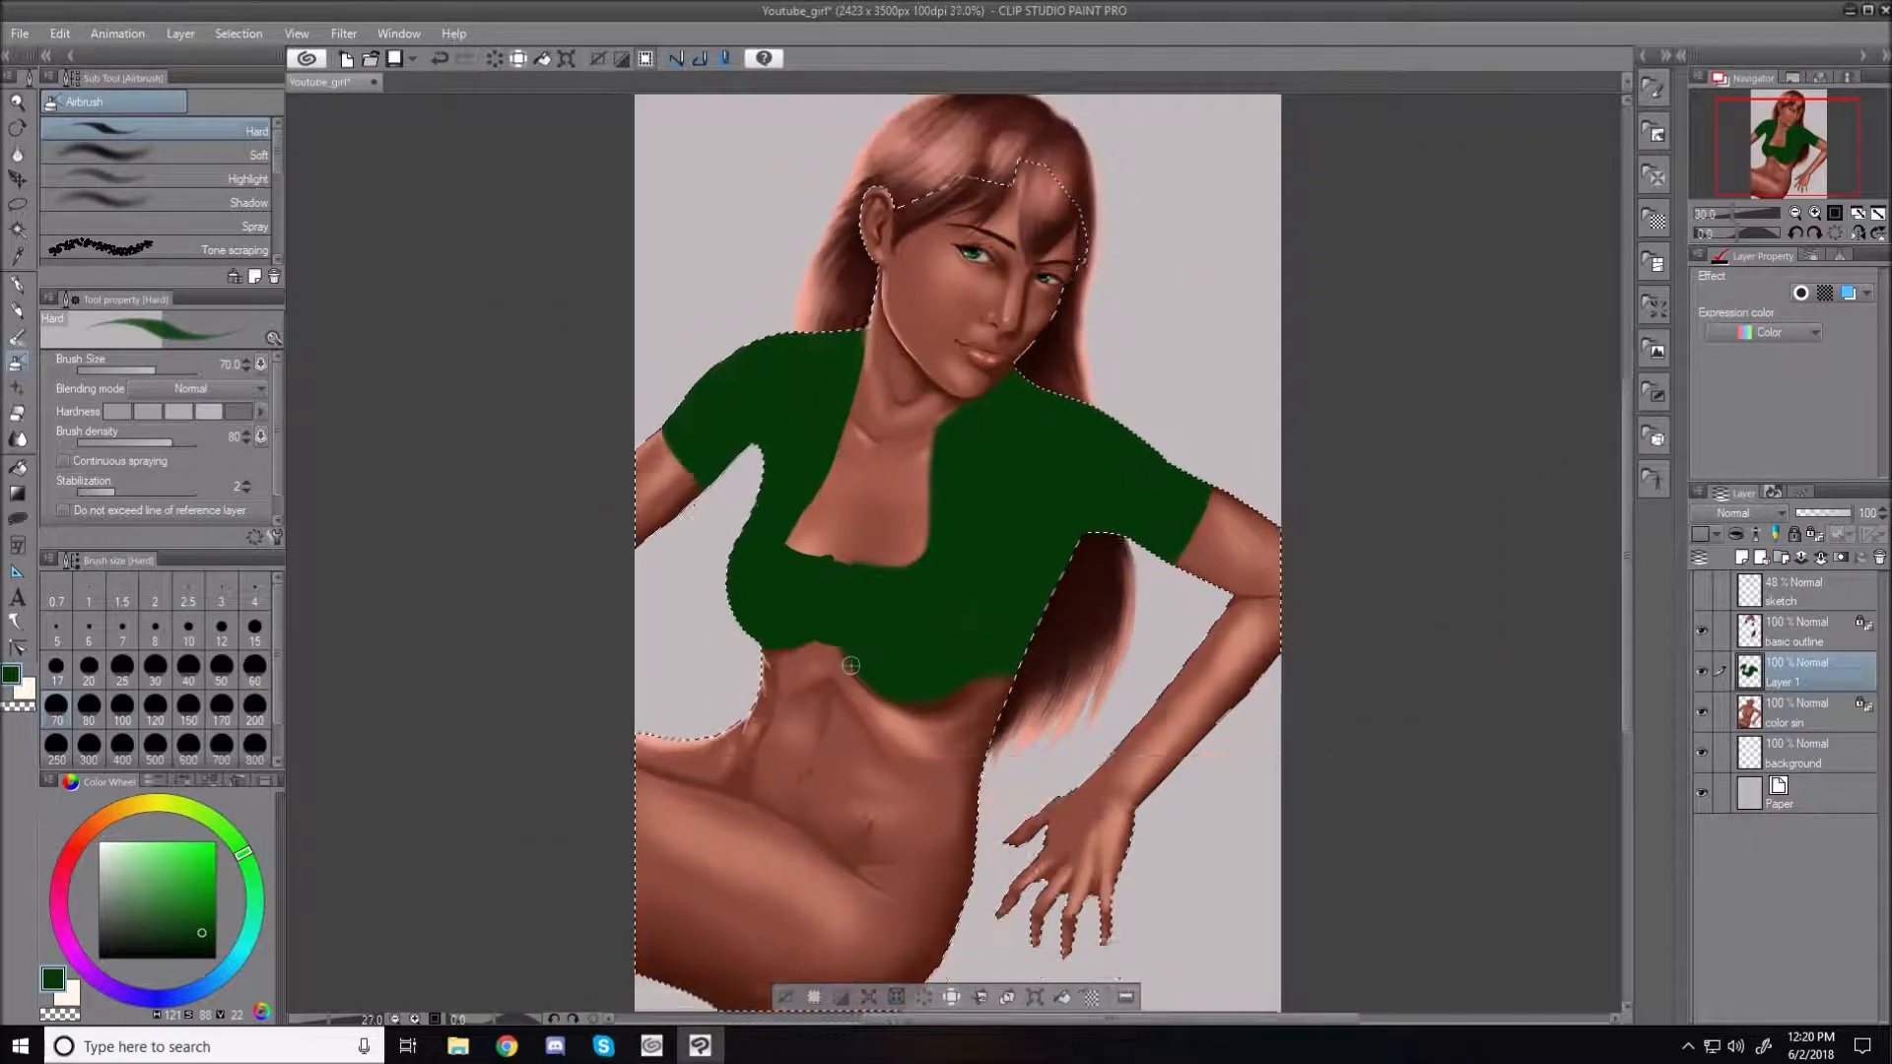
Clear the selection, delete the green shirt layer and add a new empty layer above the skin colour layer
left_click(774, 997)
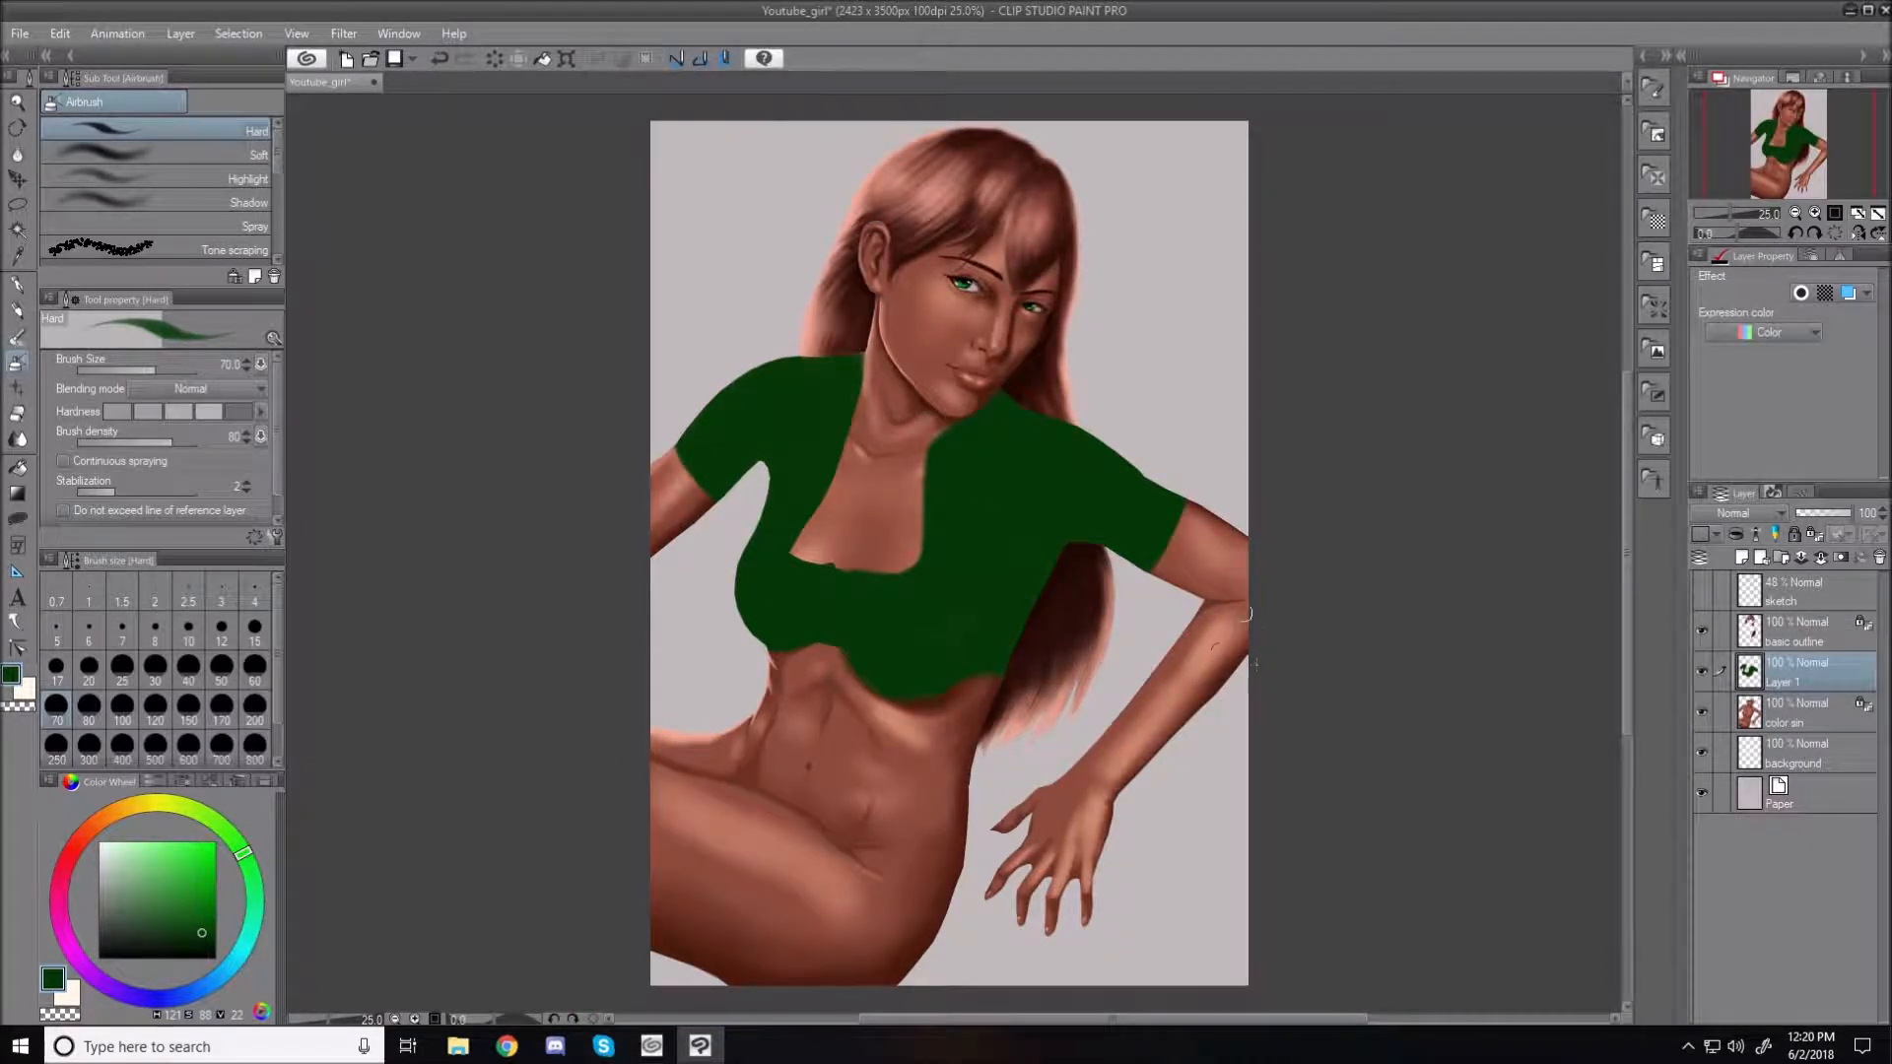
left_click_drag(1803, 591, 1880, 562)
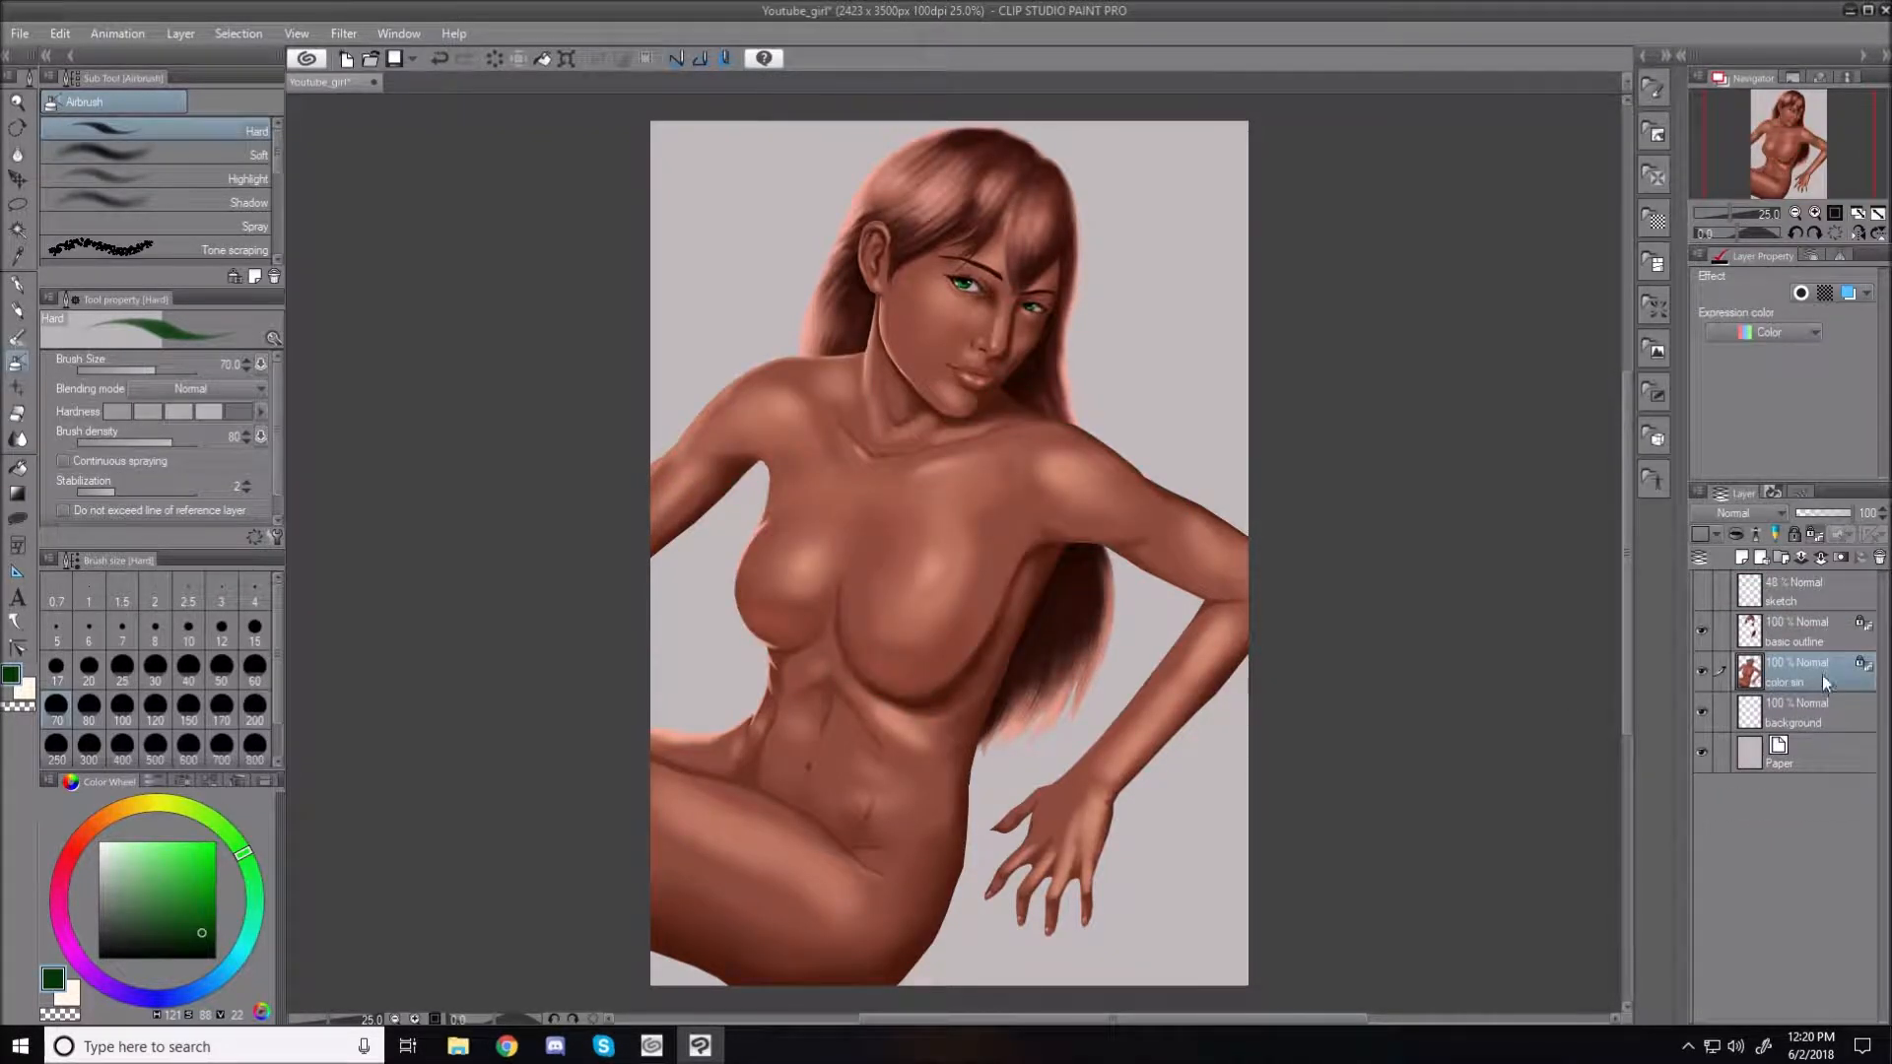
left_click(1741, 557)
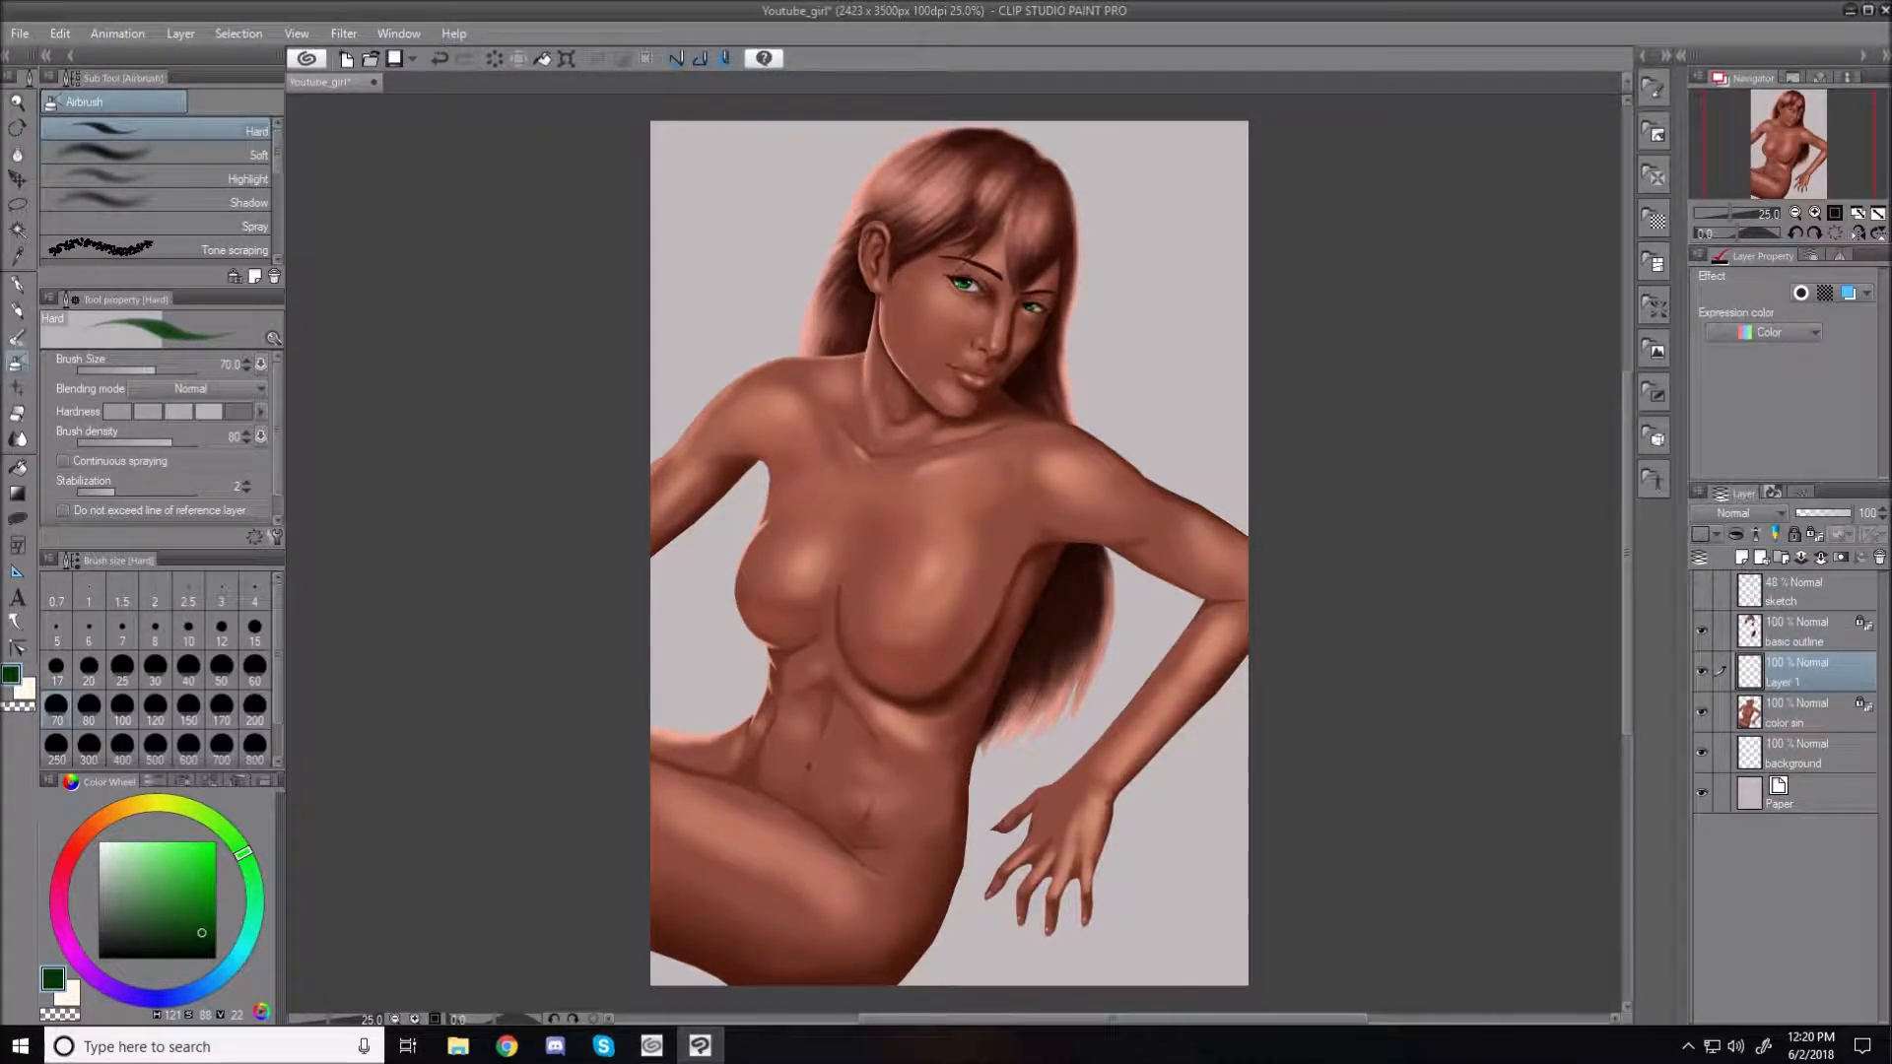
With the Polyline selection tool, trace a sleeveless top from the neck and jaw around one armhole, down the side and under the chest
key("m")
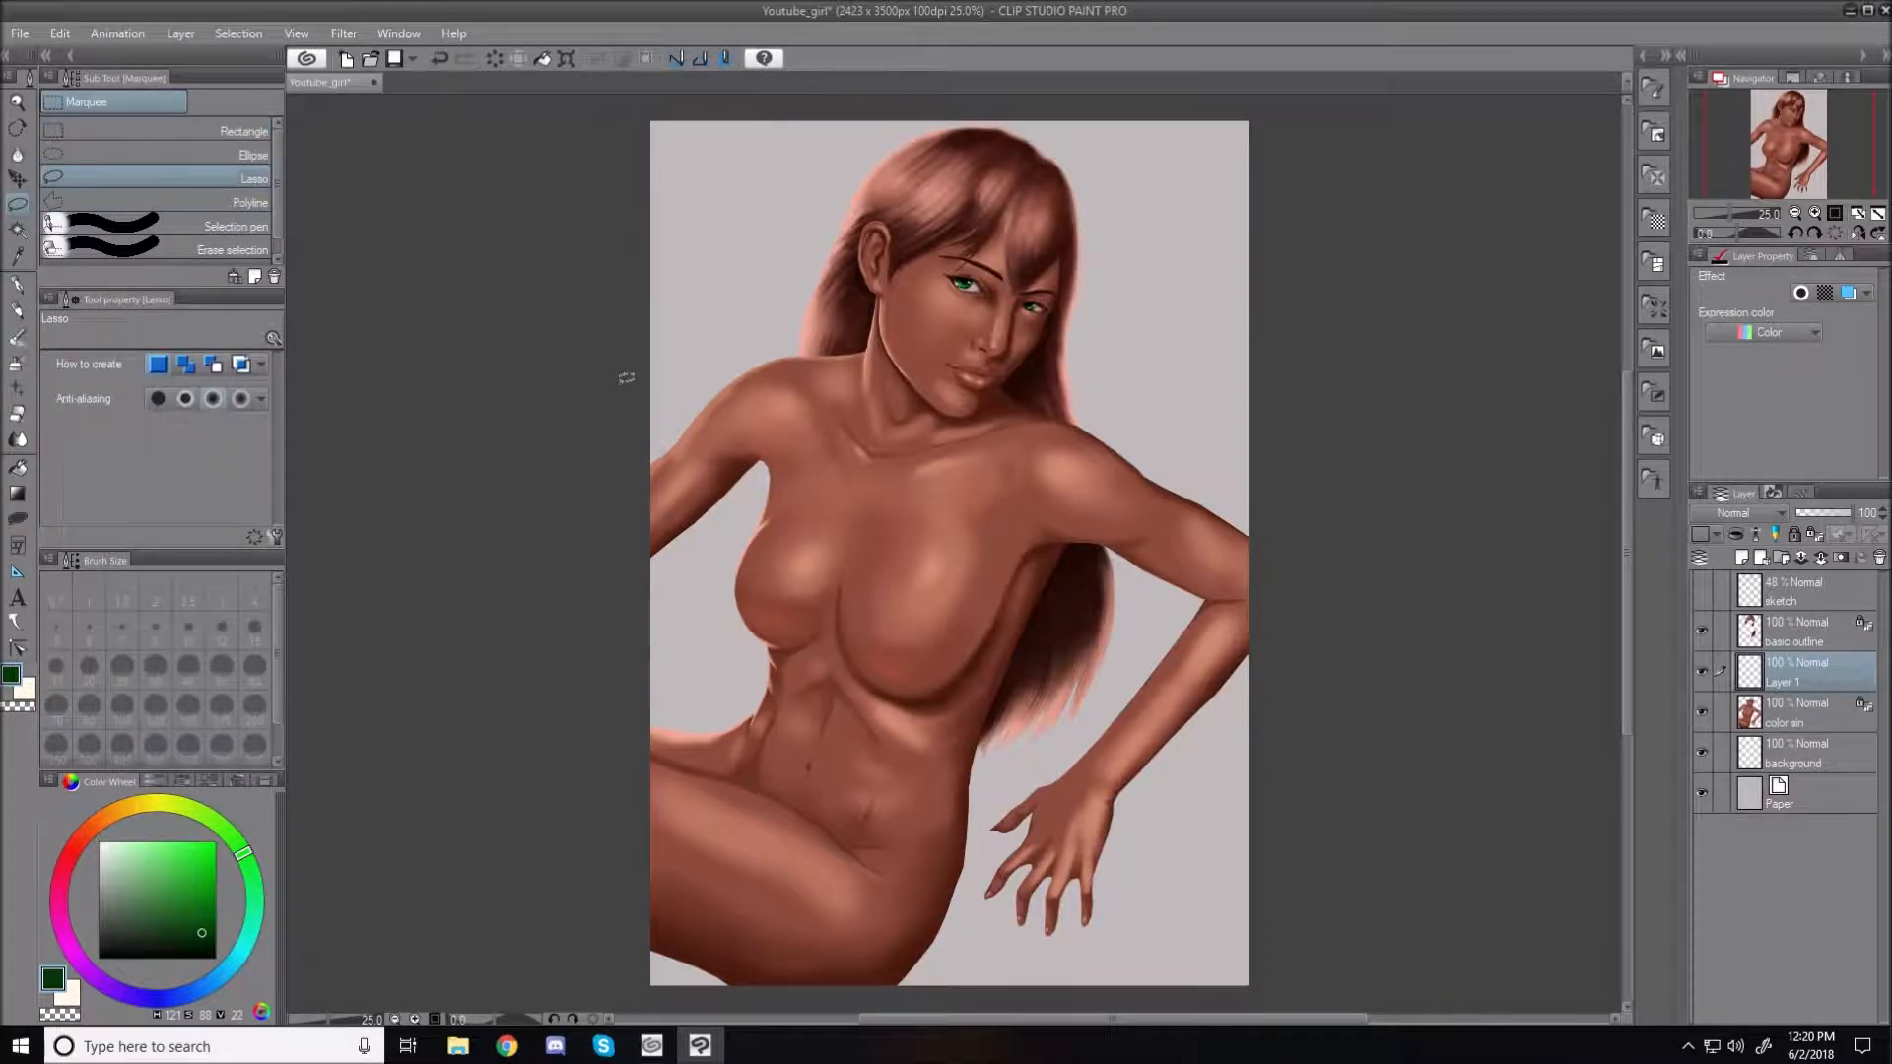
left_click(248, 202)
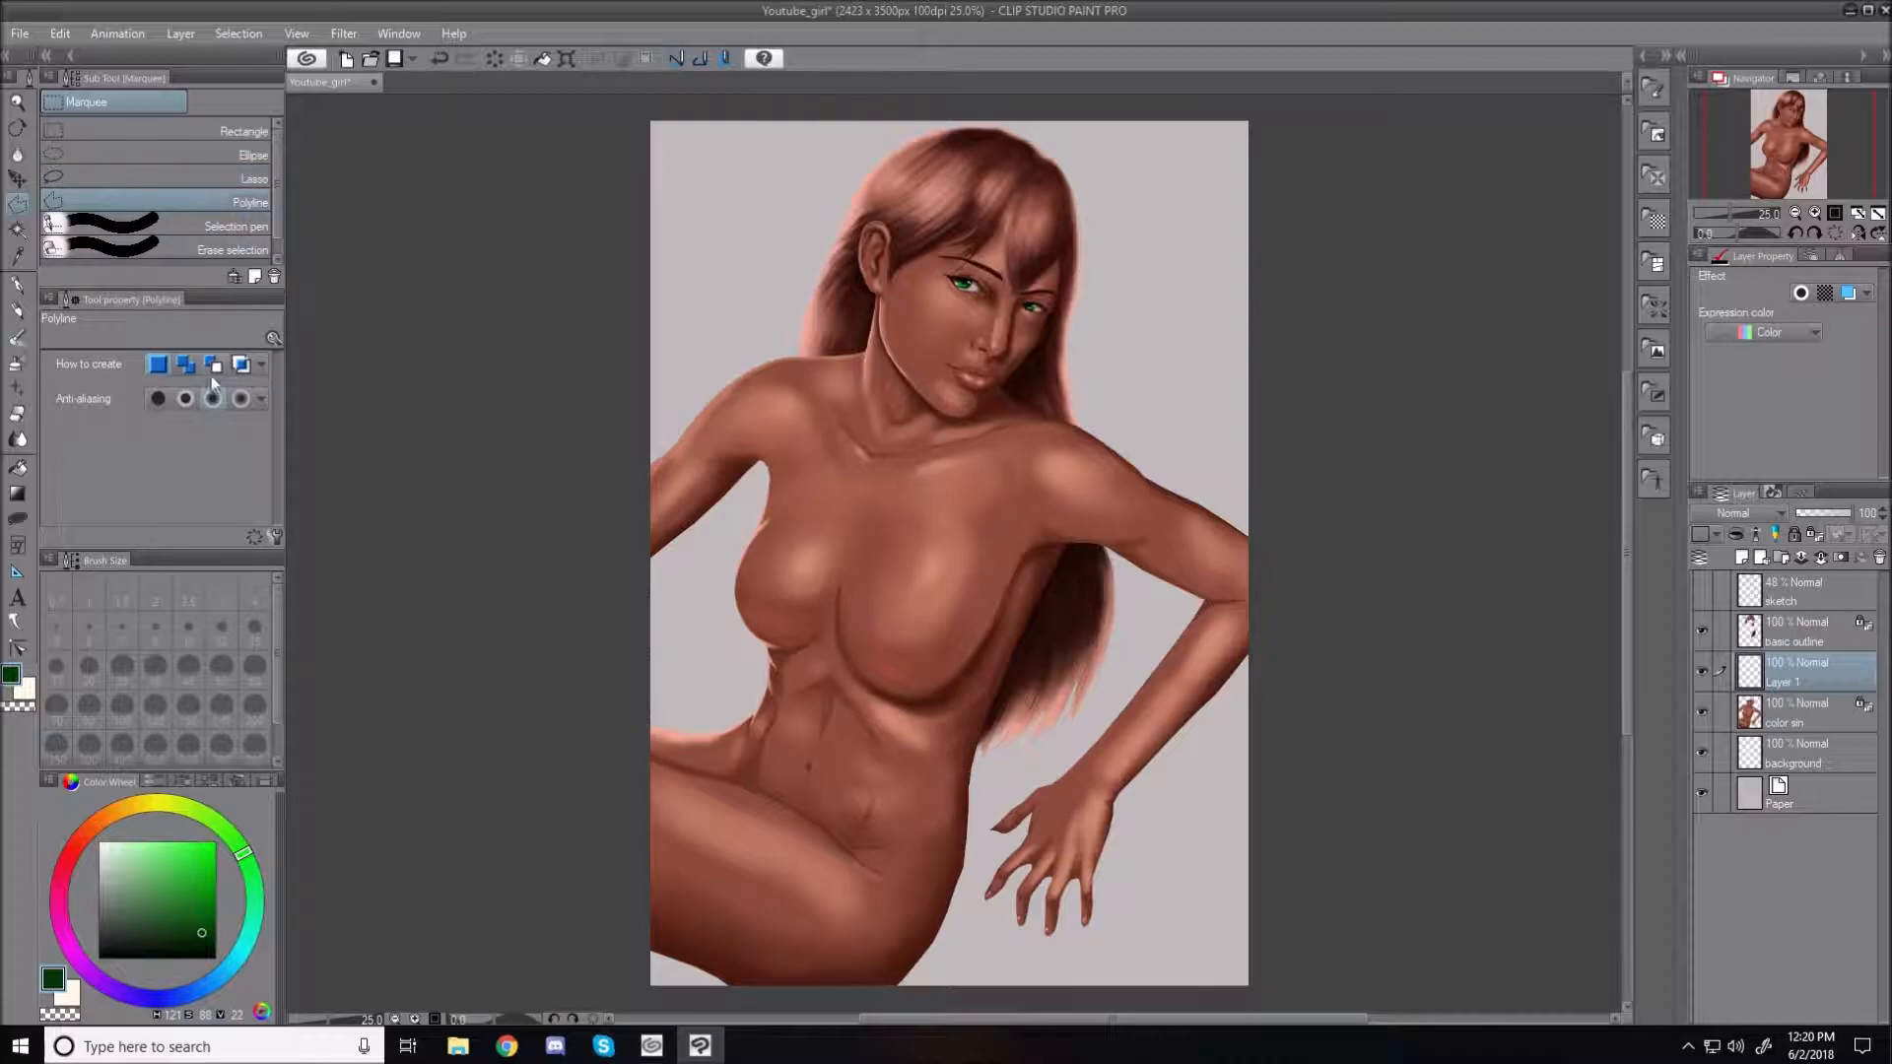
scroll(948, 383, "up", 3)
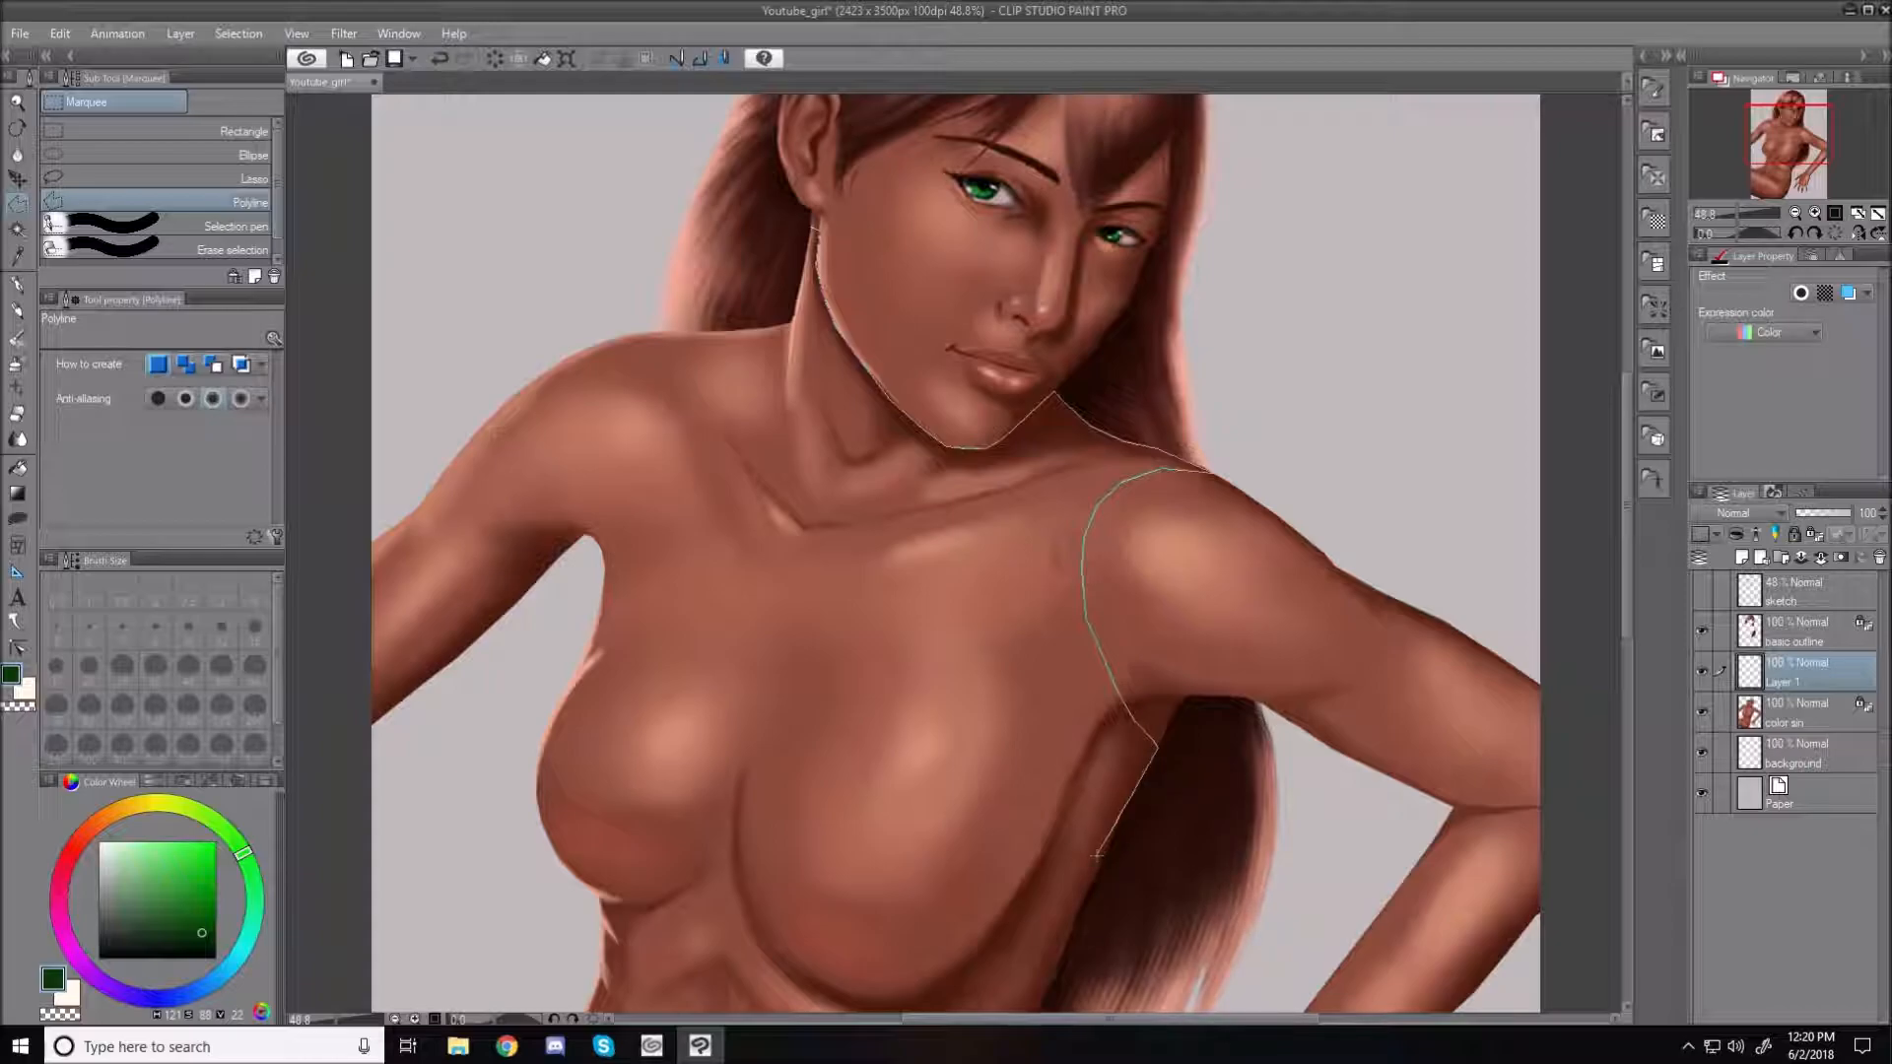
left_click(1079, 908)
left_click(915, 994)
left_click(874, 991)
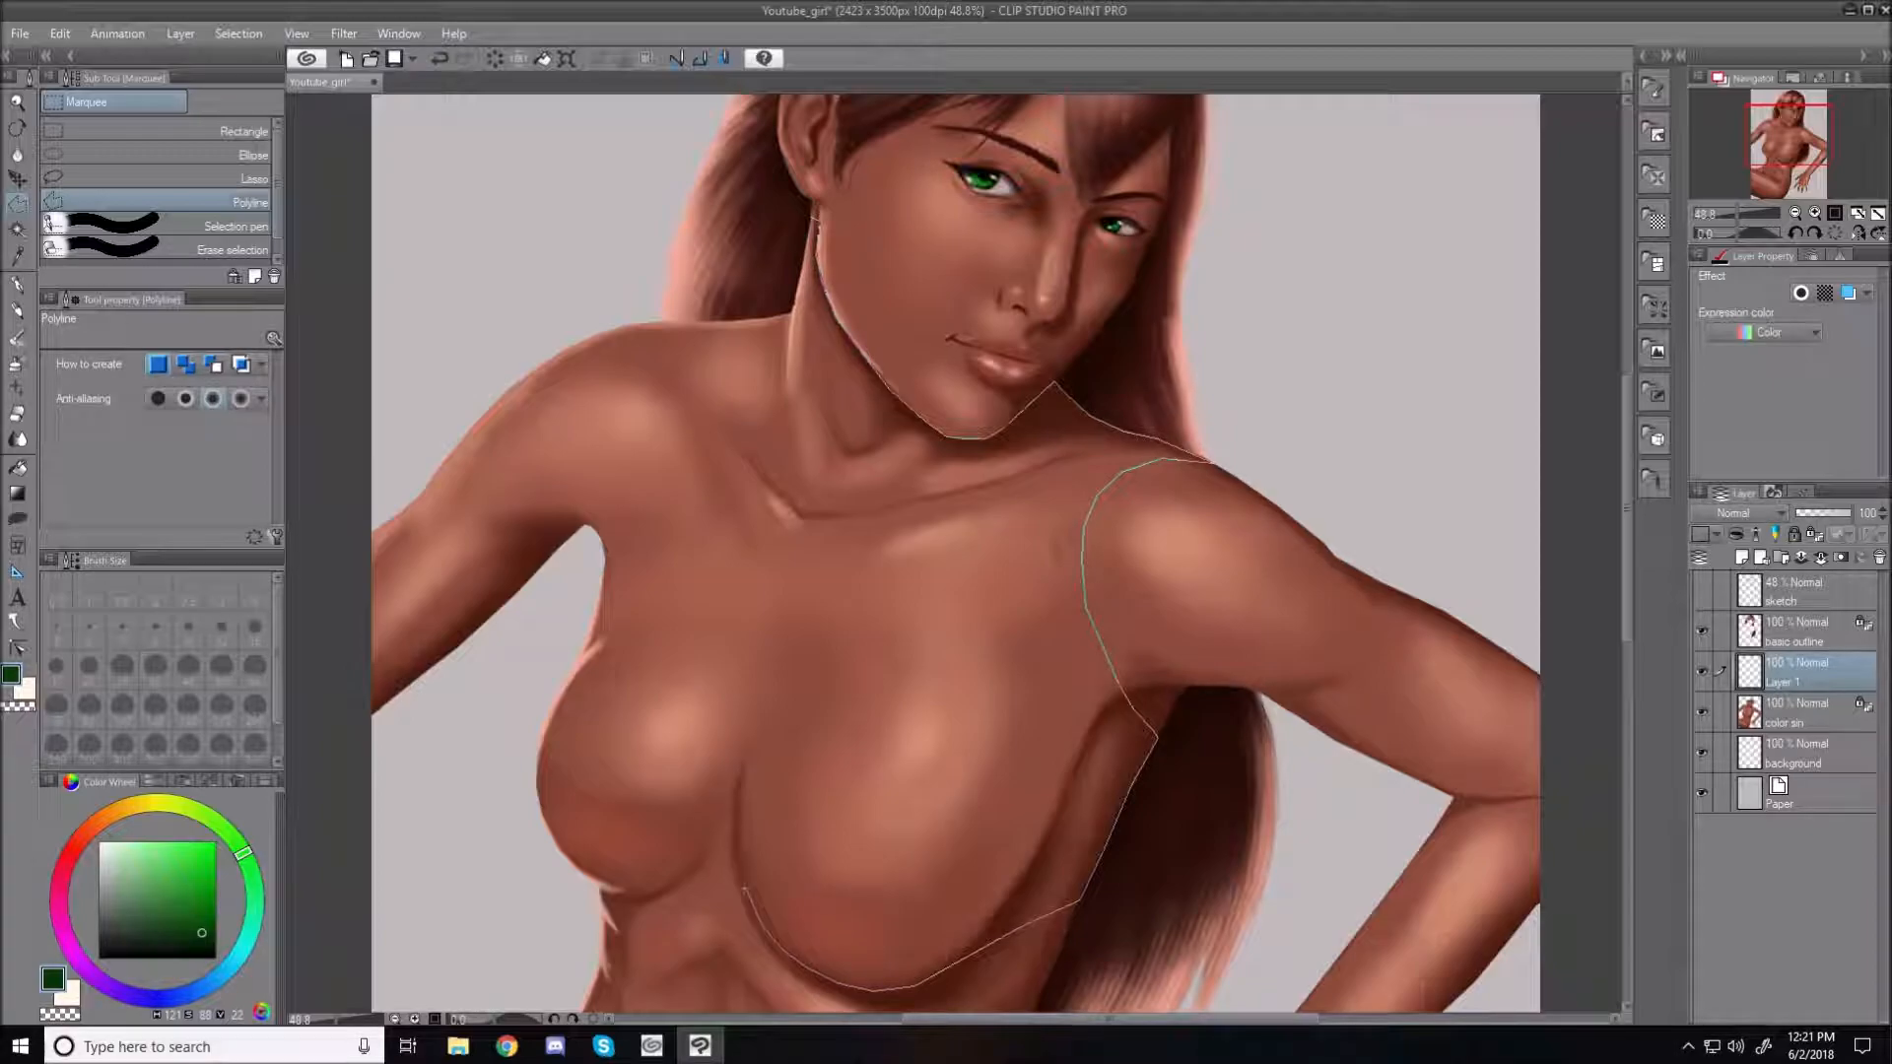
Close the polyline selection around the other side of the top, its armhole and neck, and fill it with dark green
left_click(713, 852)
left_click(563, 858)
left_click(545, 824)
left_click(536, 789)
left_click(534, 761)
left_click(542, 729)
left_click(558, 696)
left_click(574, 668)
left_click(594, 606)
left_click(680, 442)
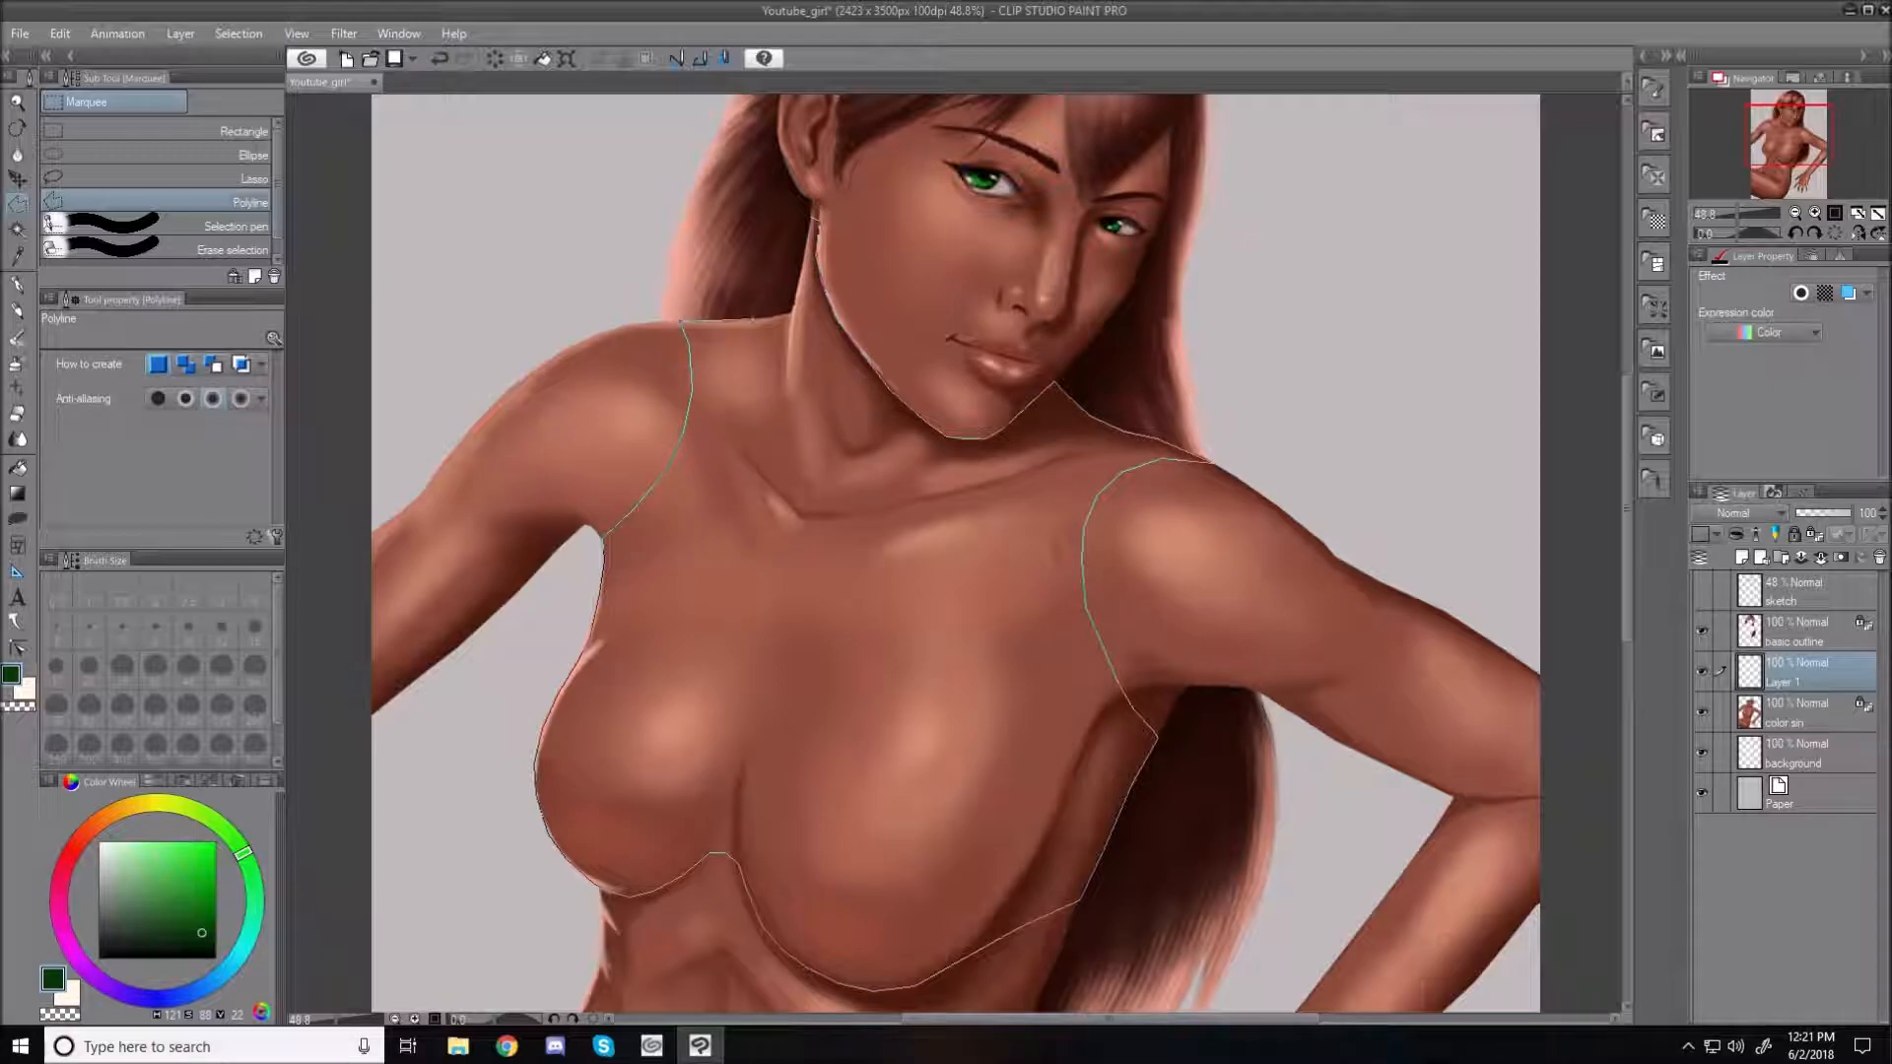
left_click(790, 313)
left_click(814, 214)
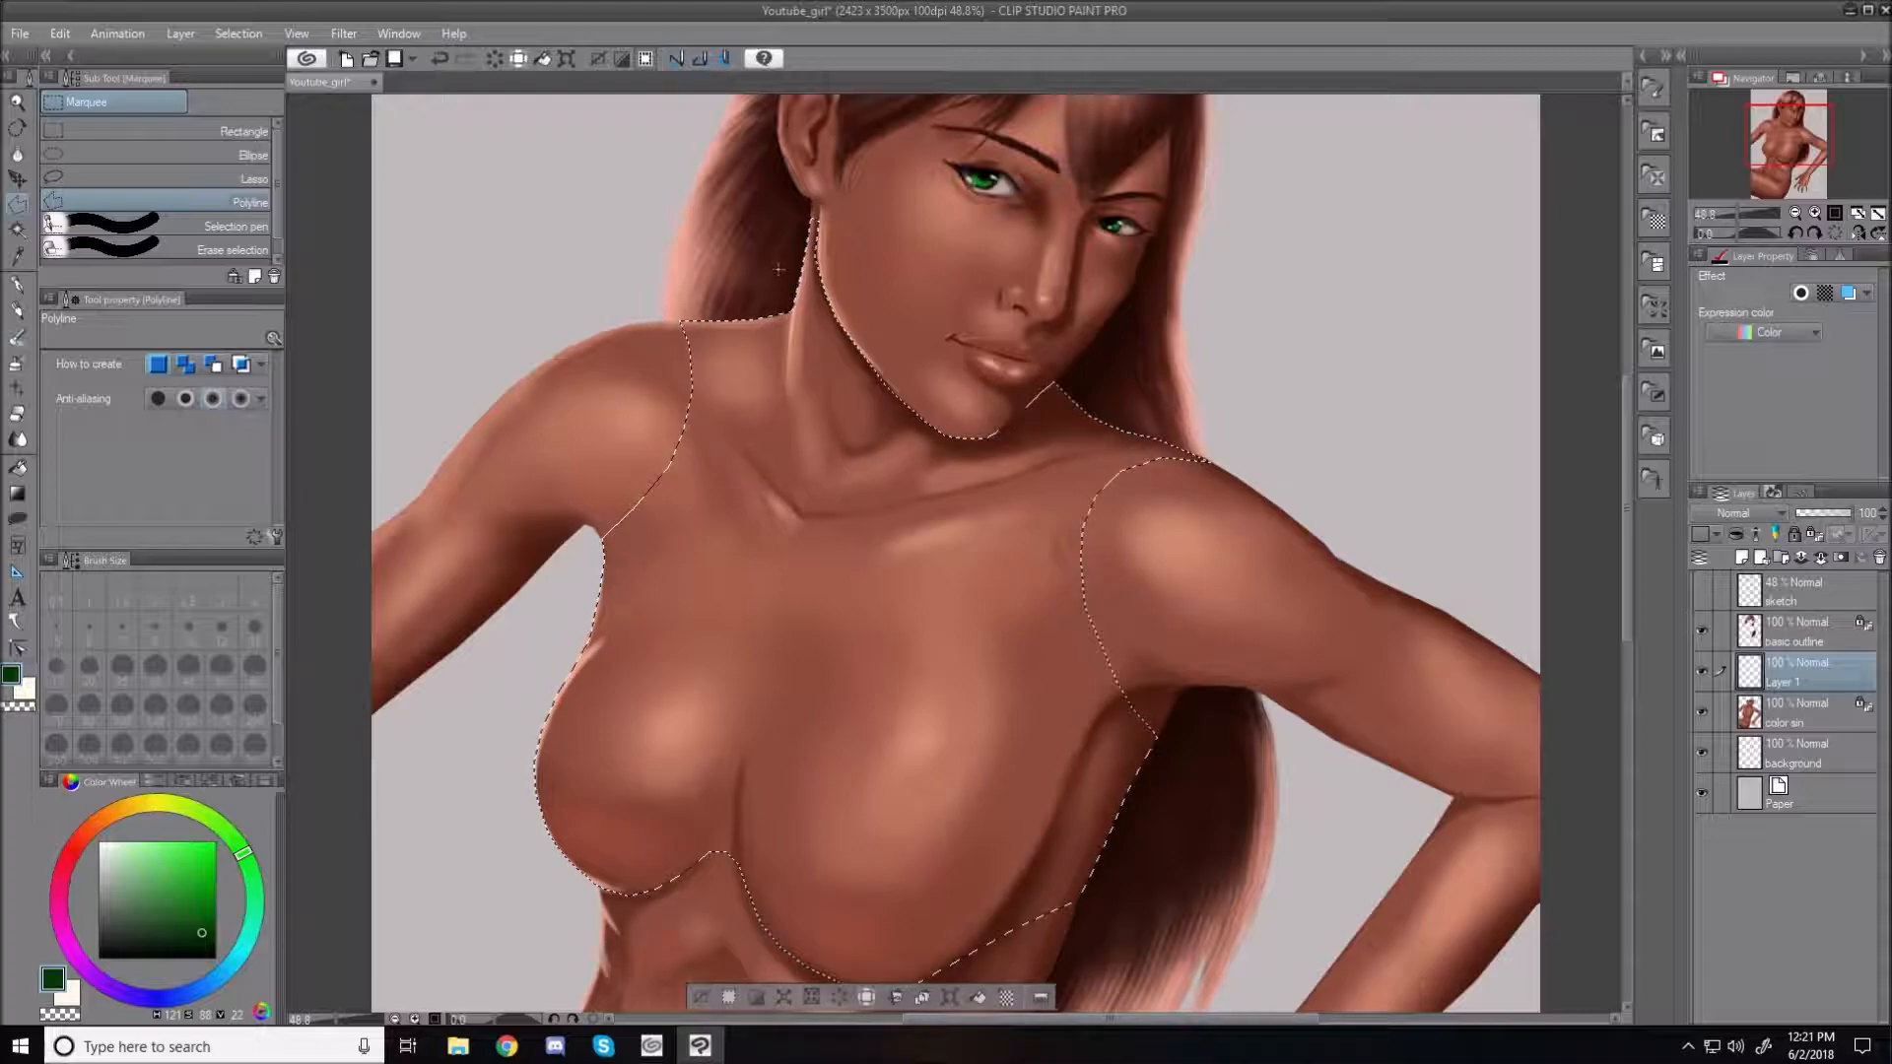
key("alt+BackSpace")
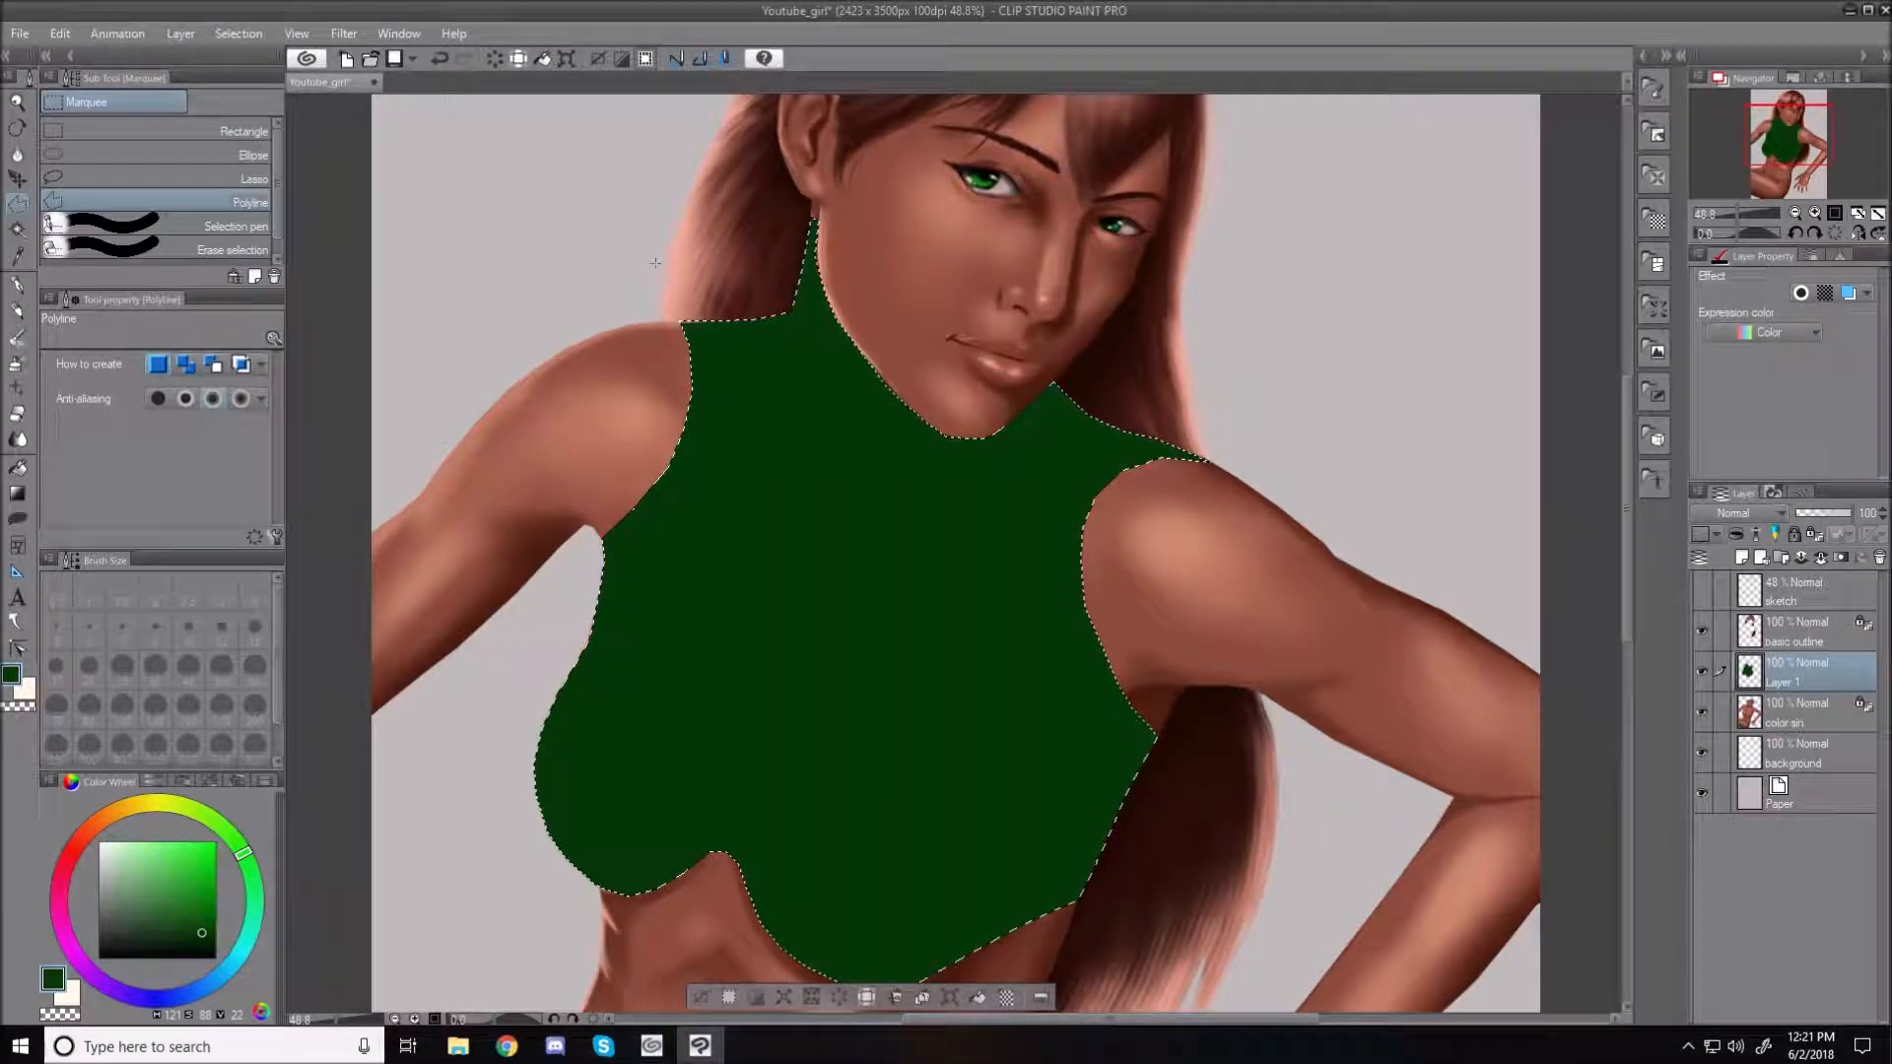
Select a narrow strip on the hip beside the raised thigh, fill it with dark green and deselect
left_click_drag(1625, 581, 1605, 736)
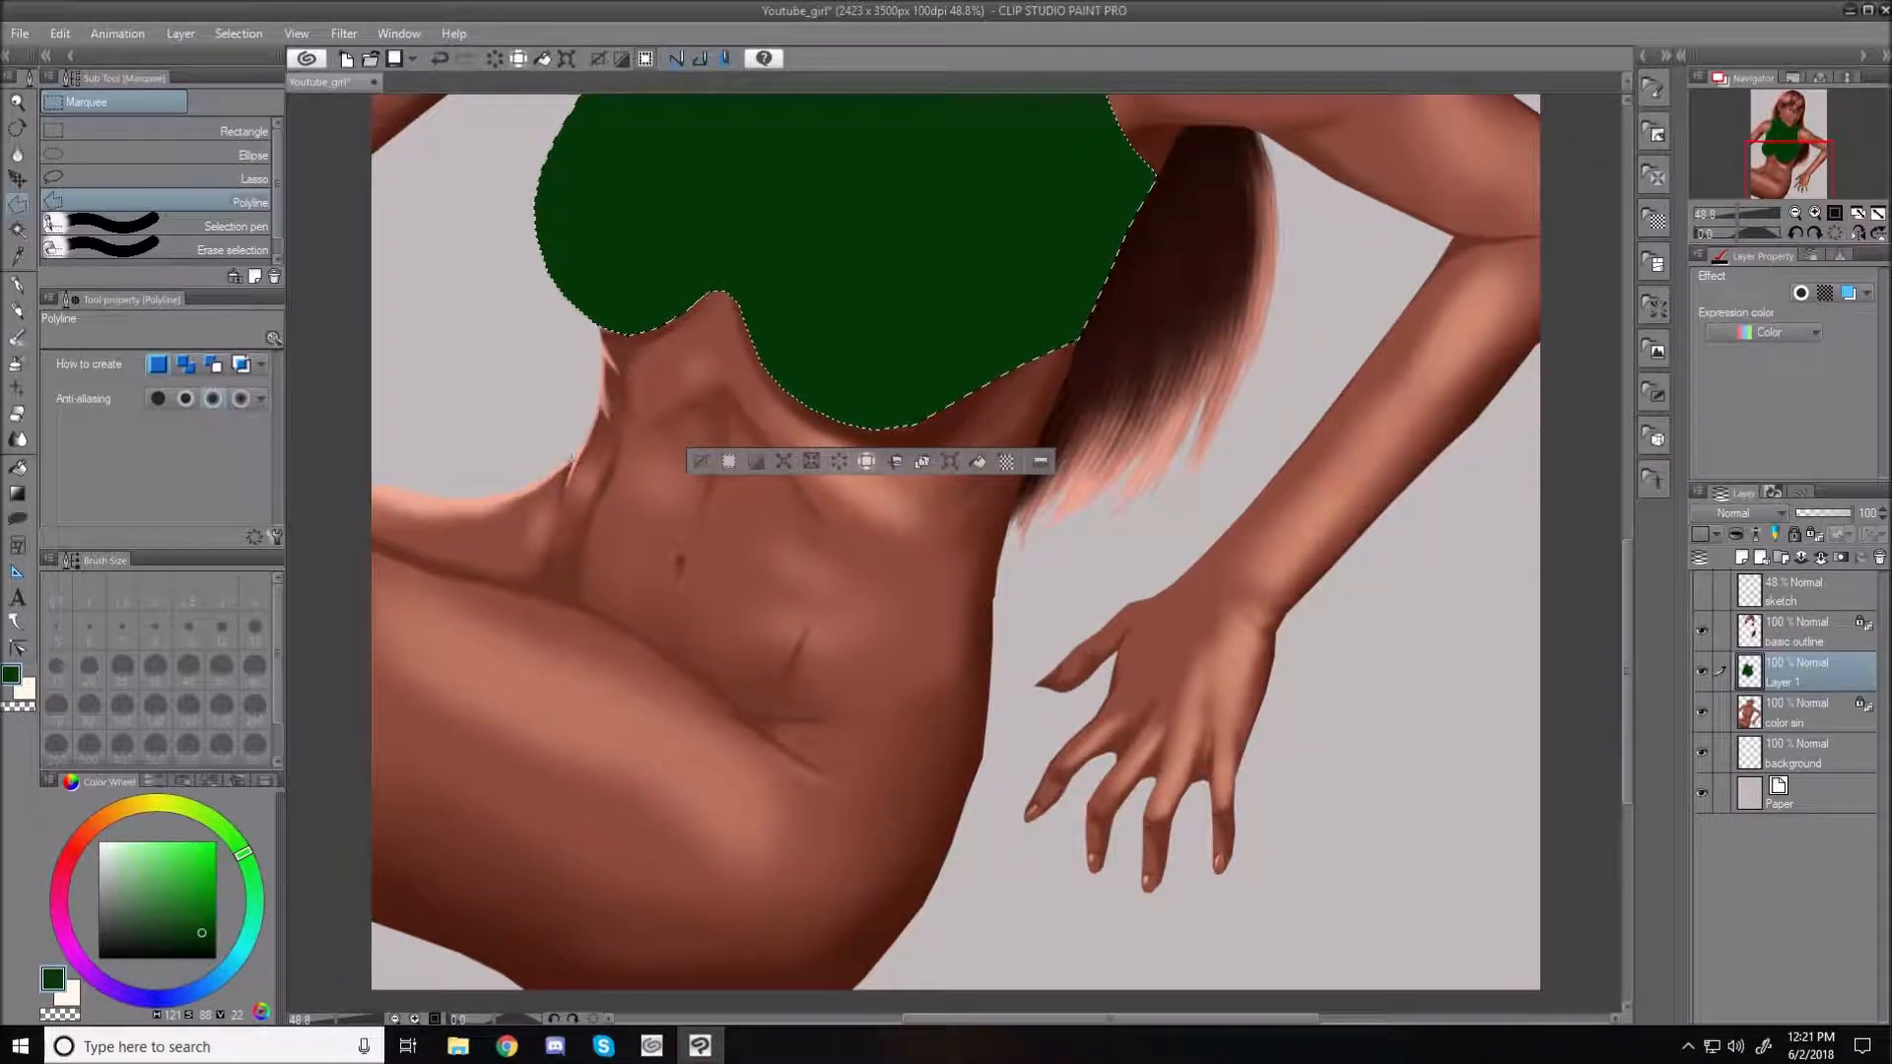
mouse_move(582, 447)
left_mouse_down()
mouse_move(566, 567)
mouse_move(588, 616)
left_mouse_up()
left_click(552, 600)
left_click(577, 451)
key("alt+BackSpace")
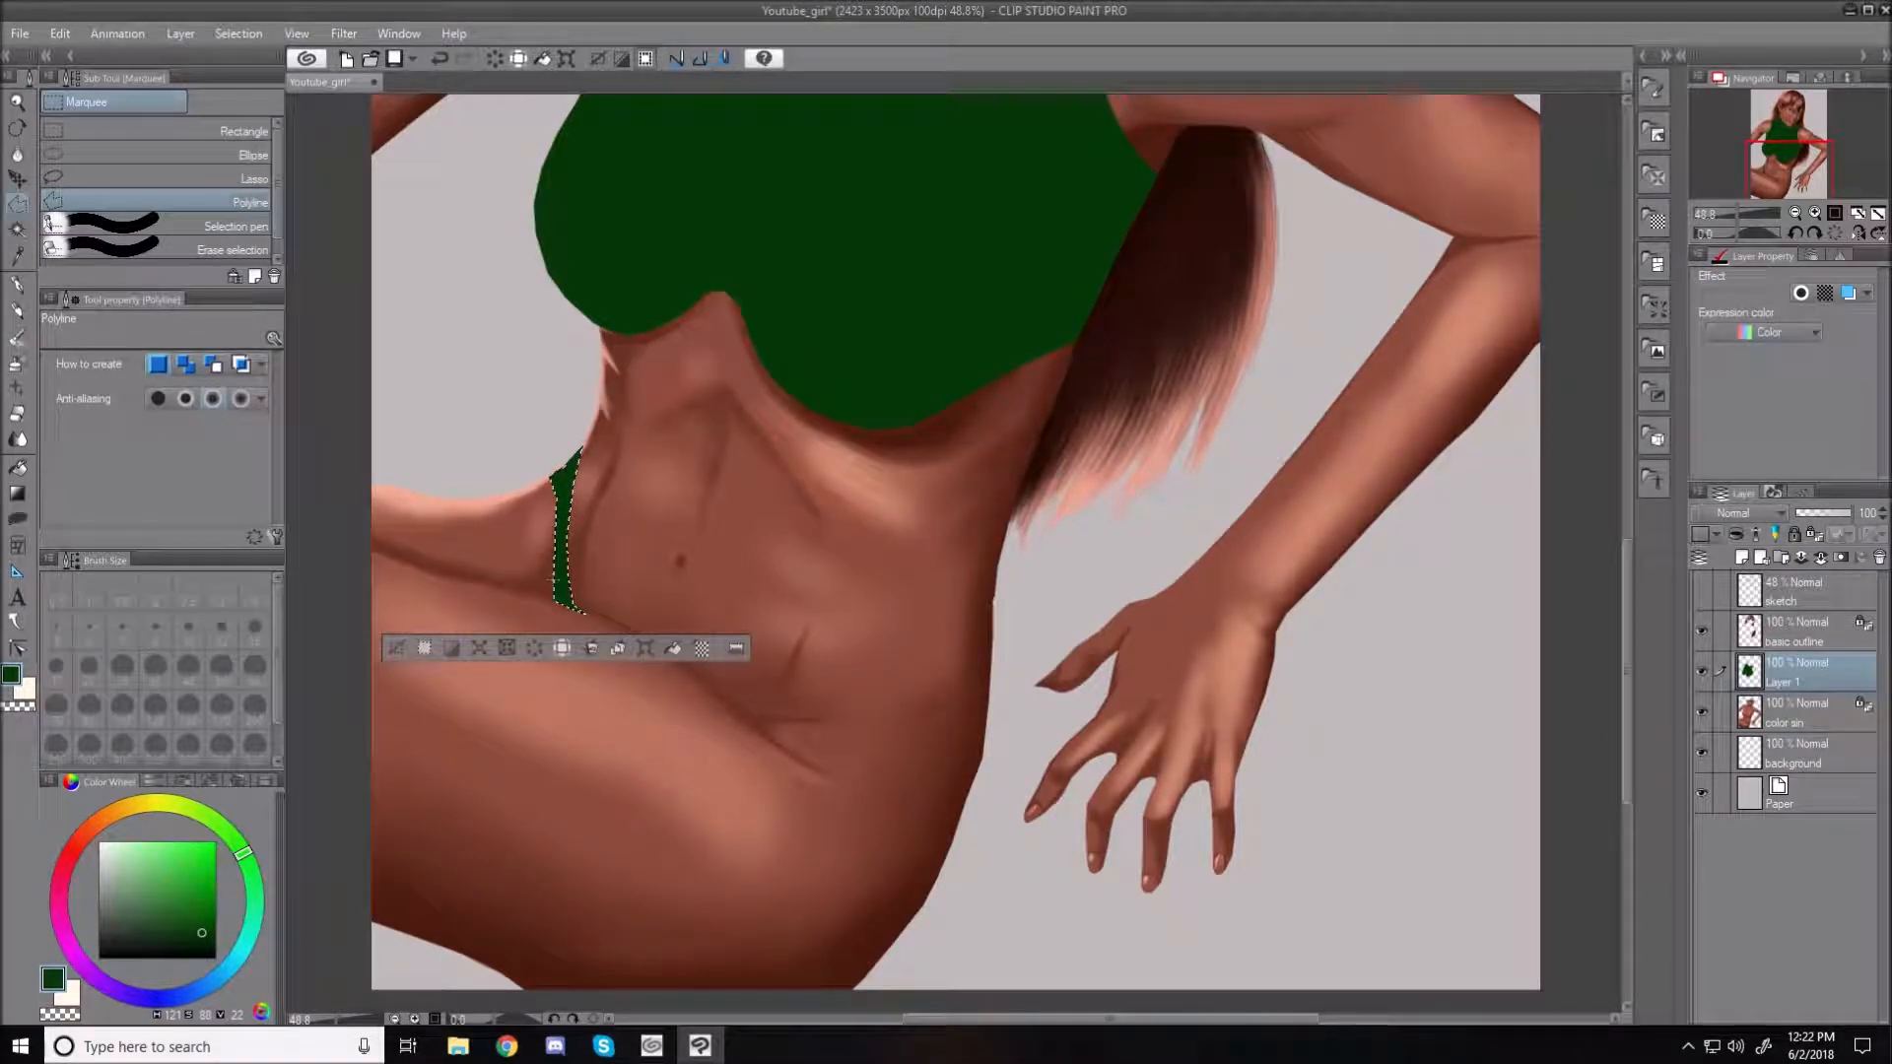
left_click(396, 648)
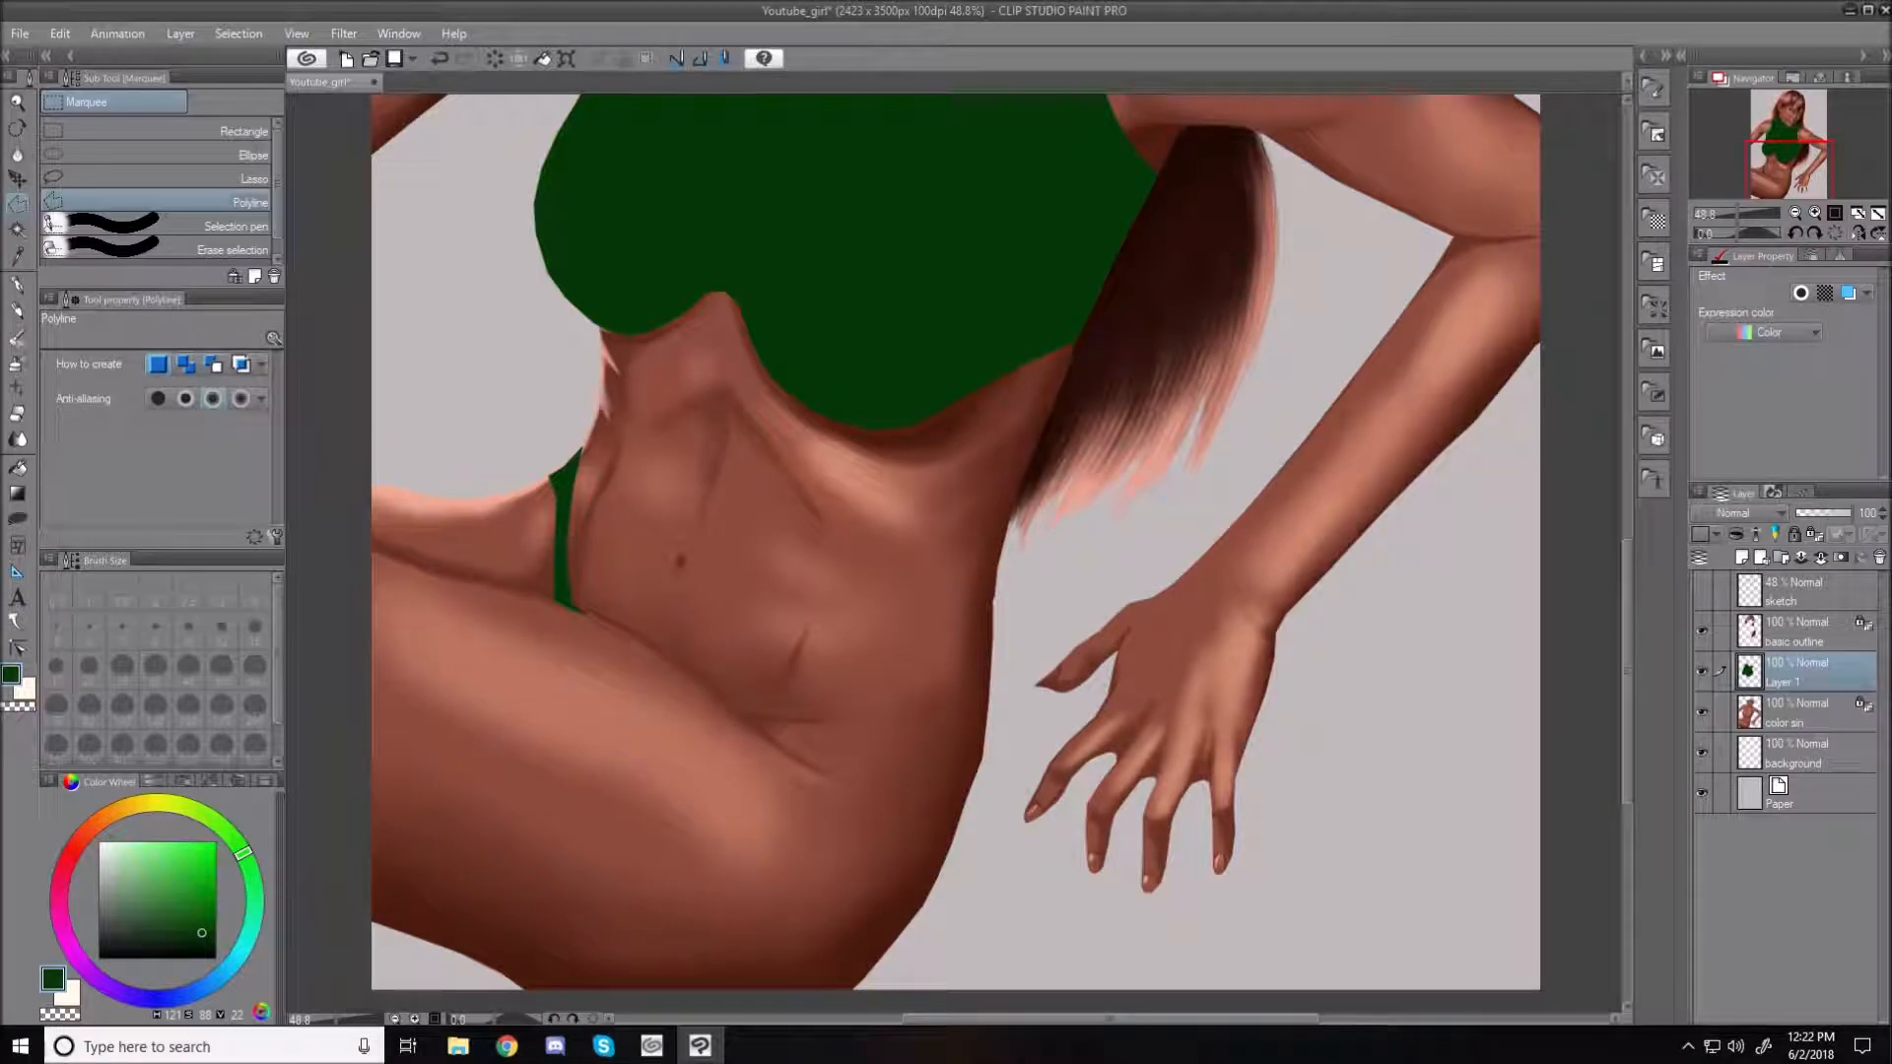
Select a slanted band from the thigh crease up to the outer hip, fill it with dark green and deselect
left_click(731, 704)
left_click(802, 688)
left_click(1007, 534)
left_click(734, 707)
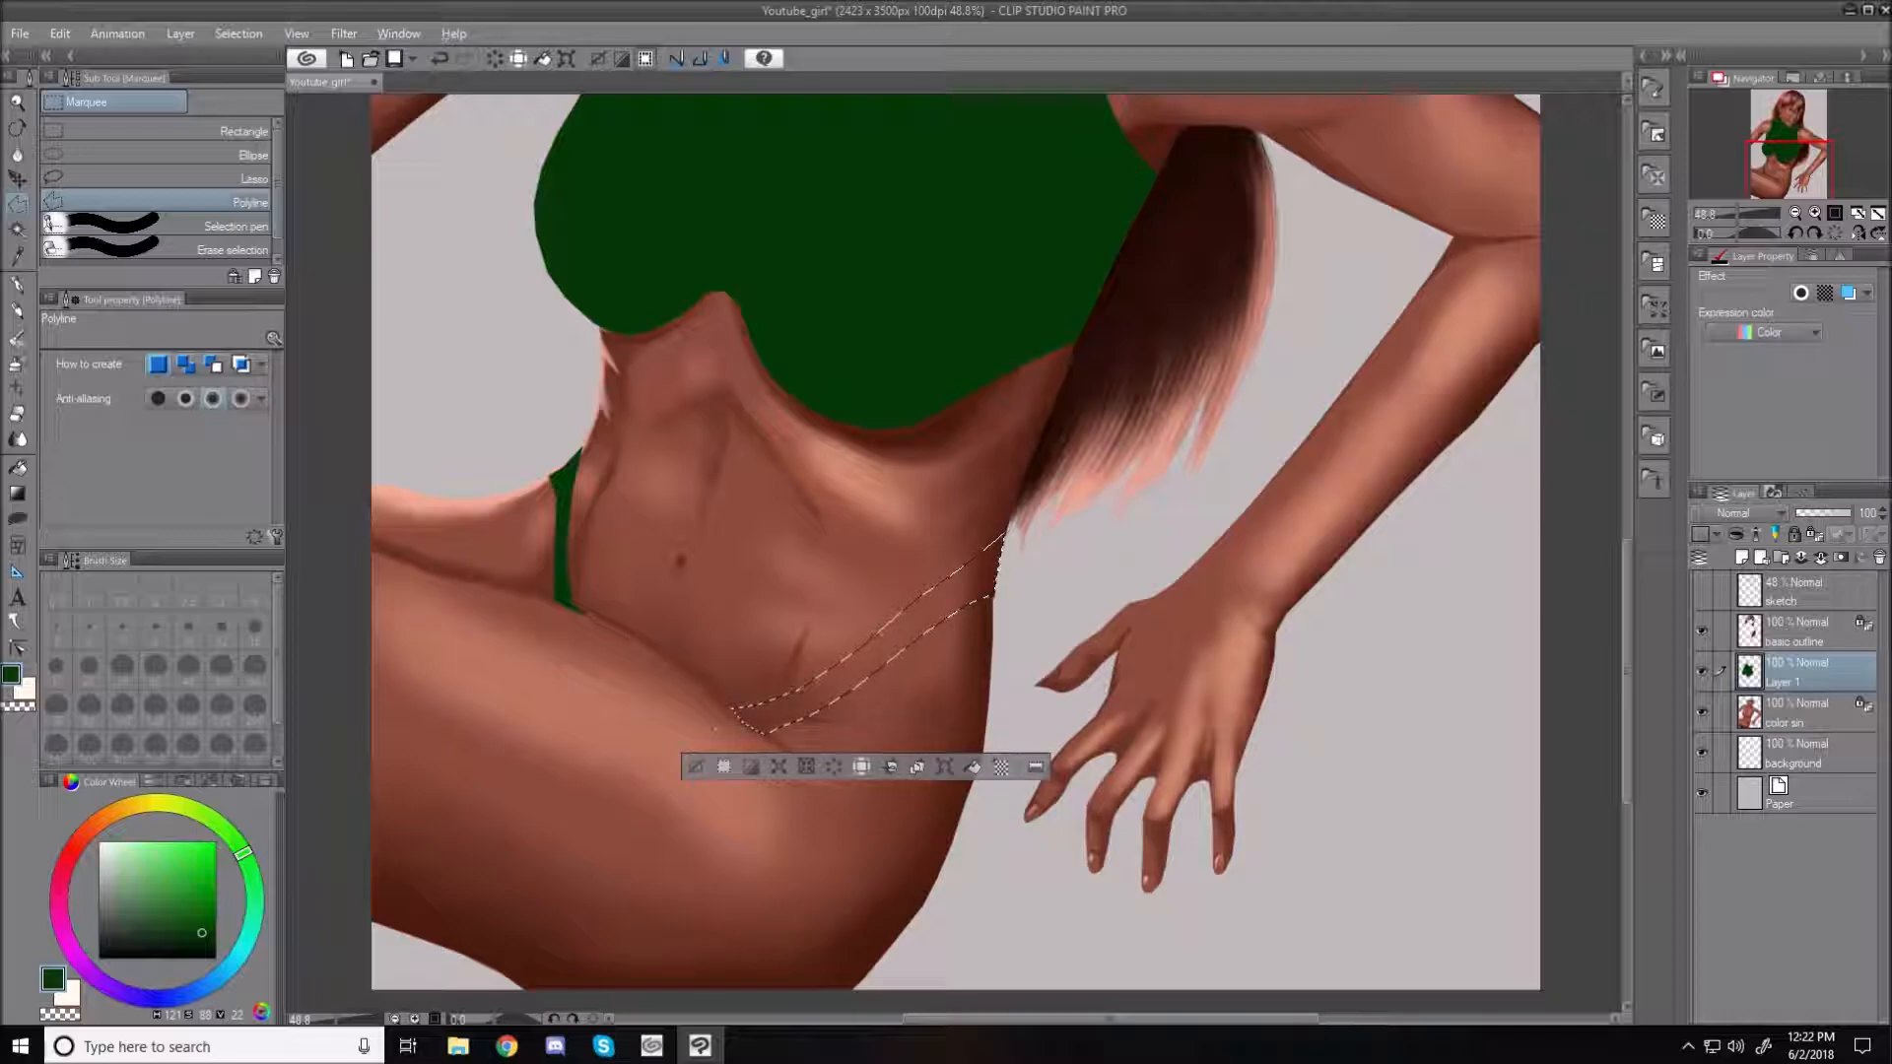
key("alt+Delete")
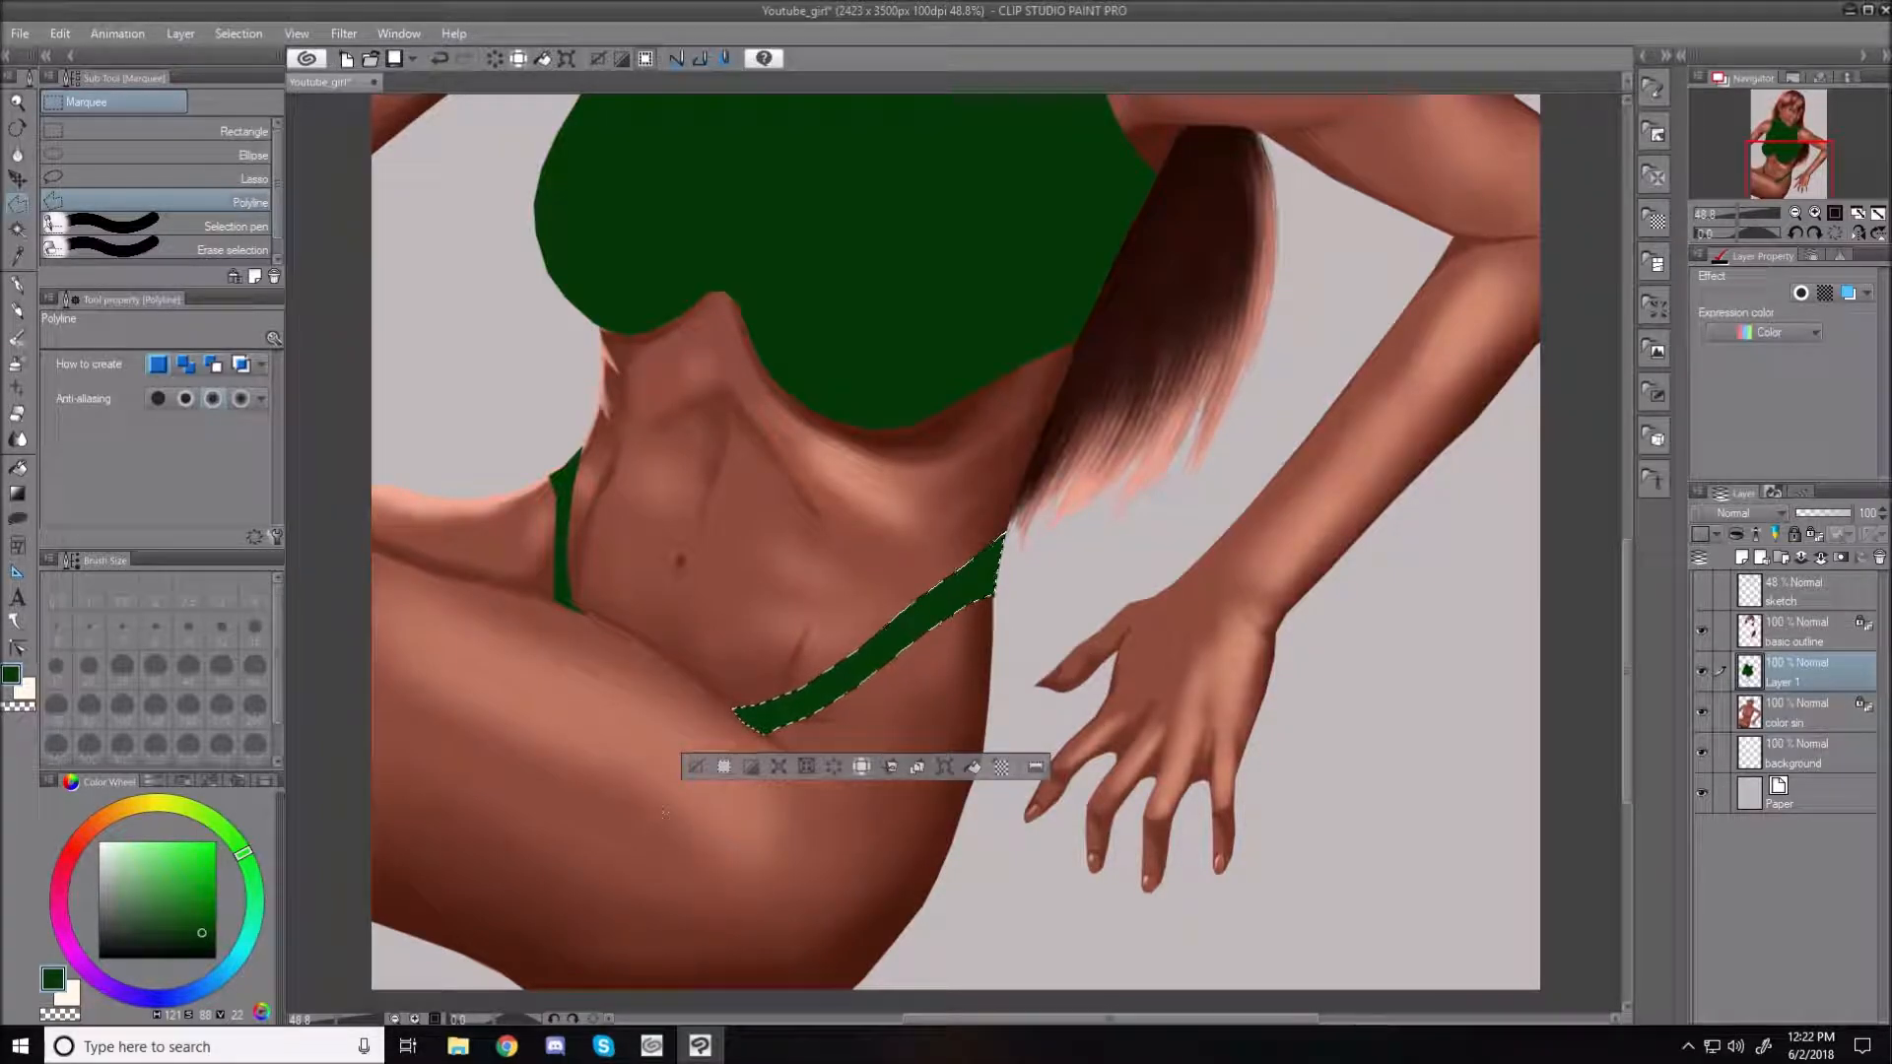
key("ctrl+d")
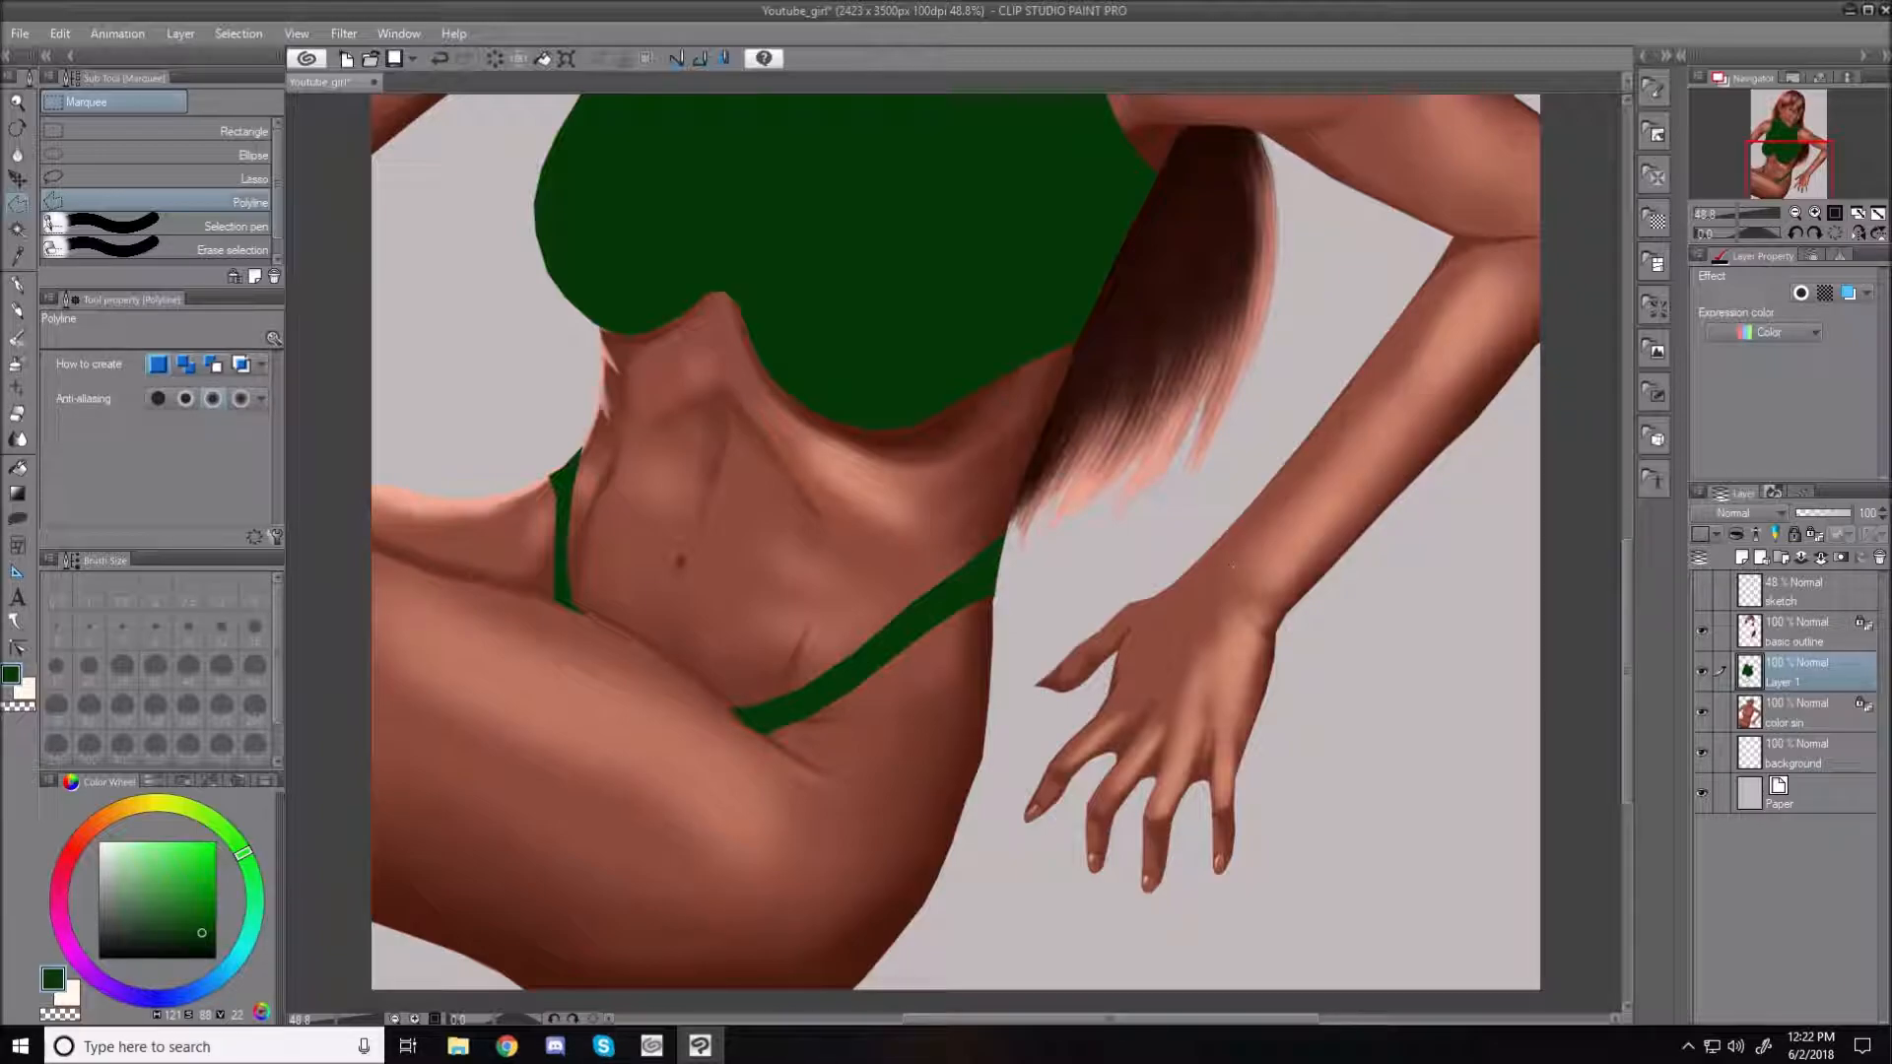
Auto select the empty area beside the arm on the skin colour layer, invert the selection and make Layer 1 active
left_click(1801, 712)
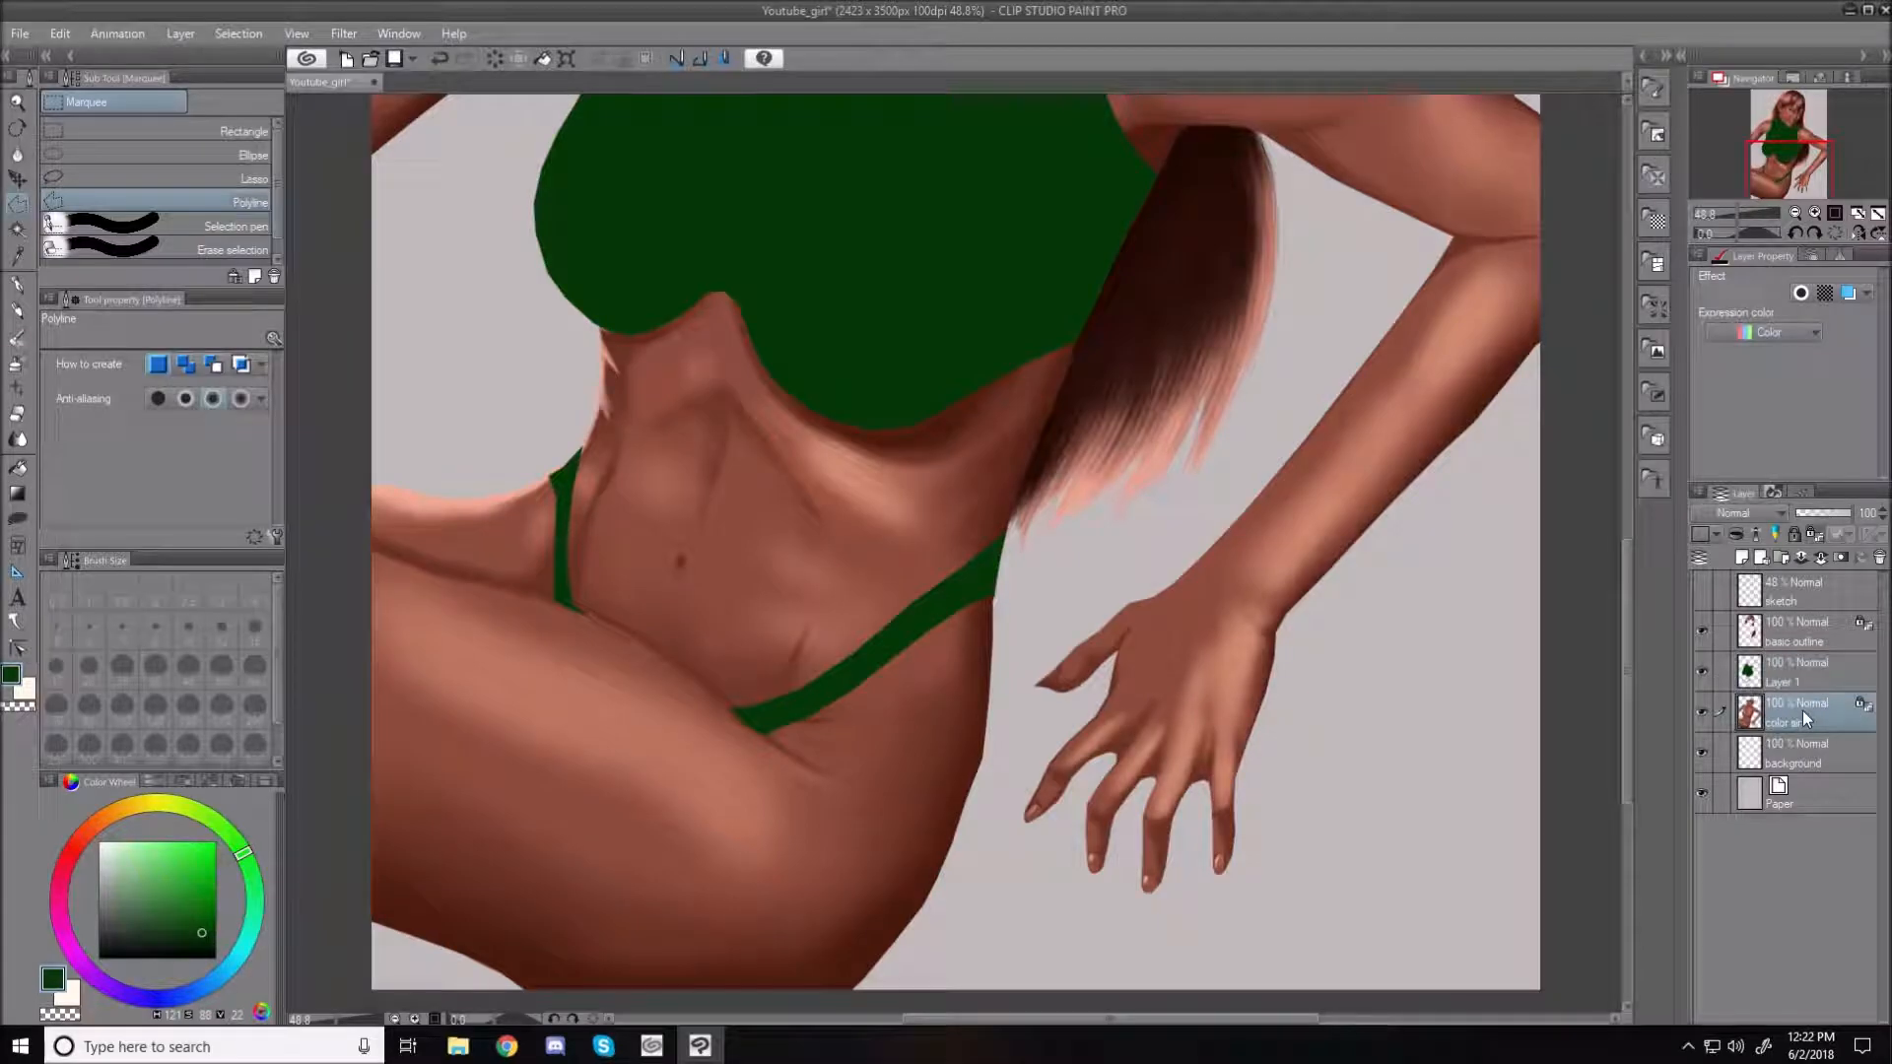
left_click(17, 229)
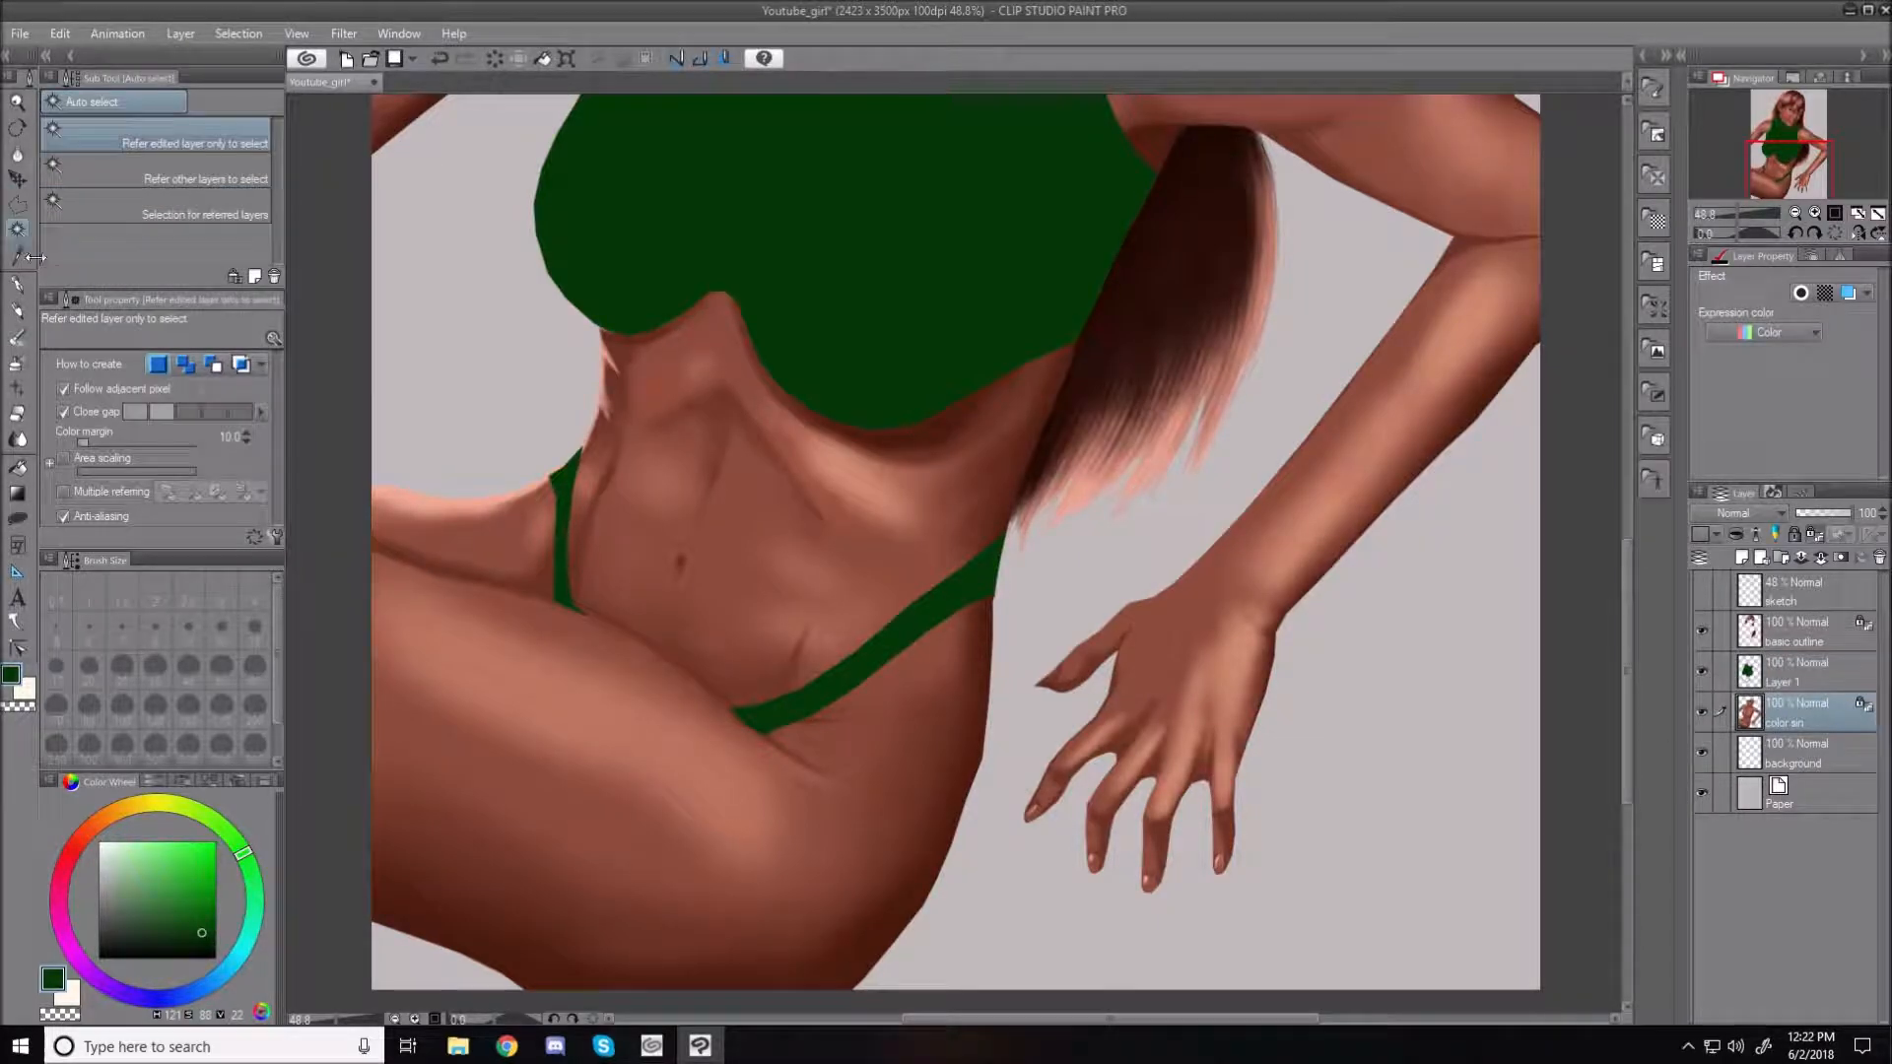
left_click(1175, 505)
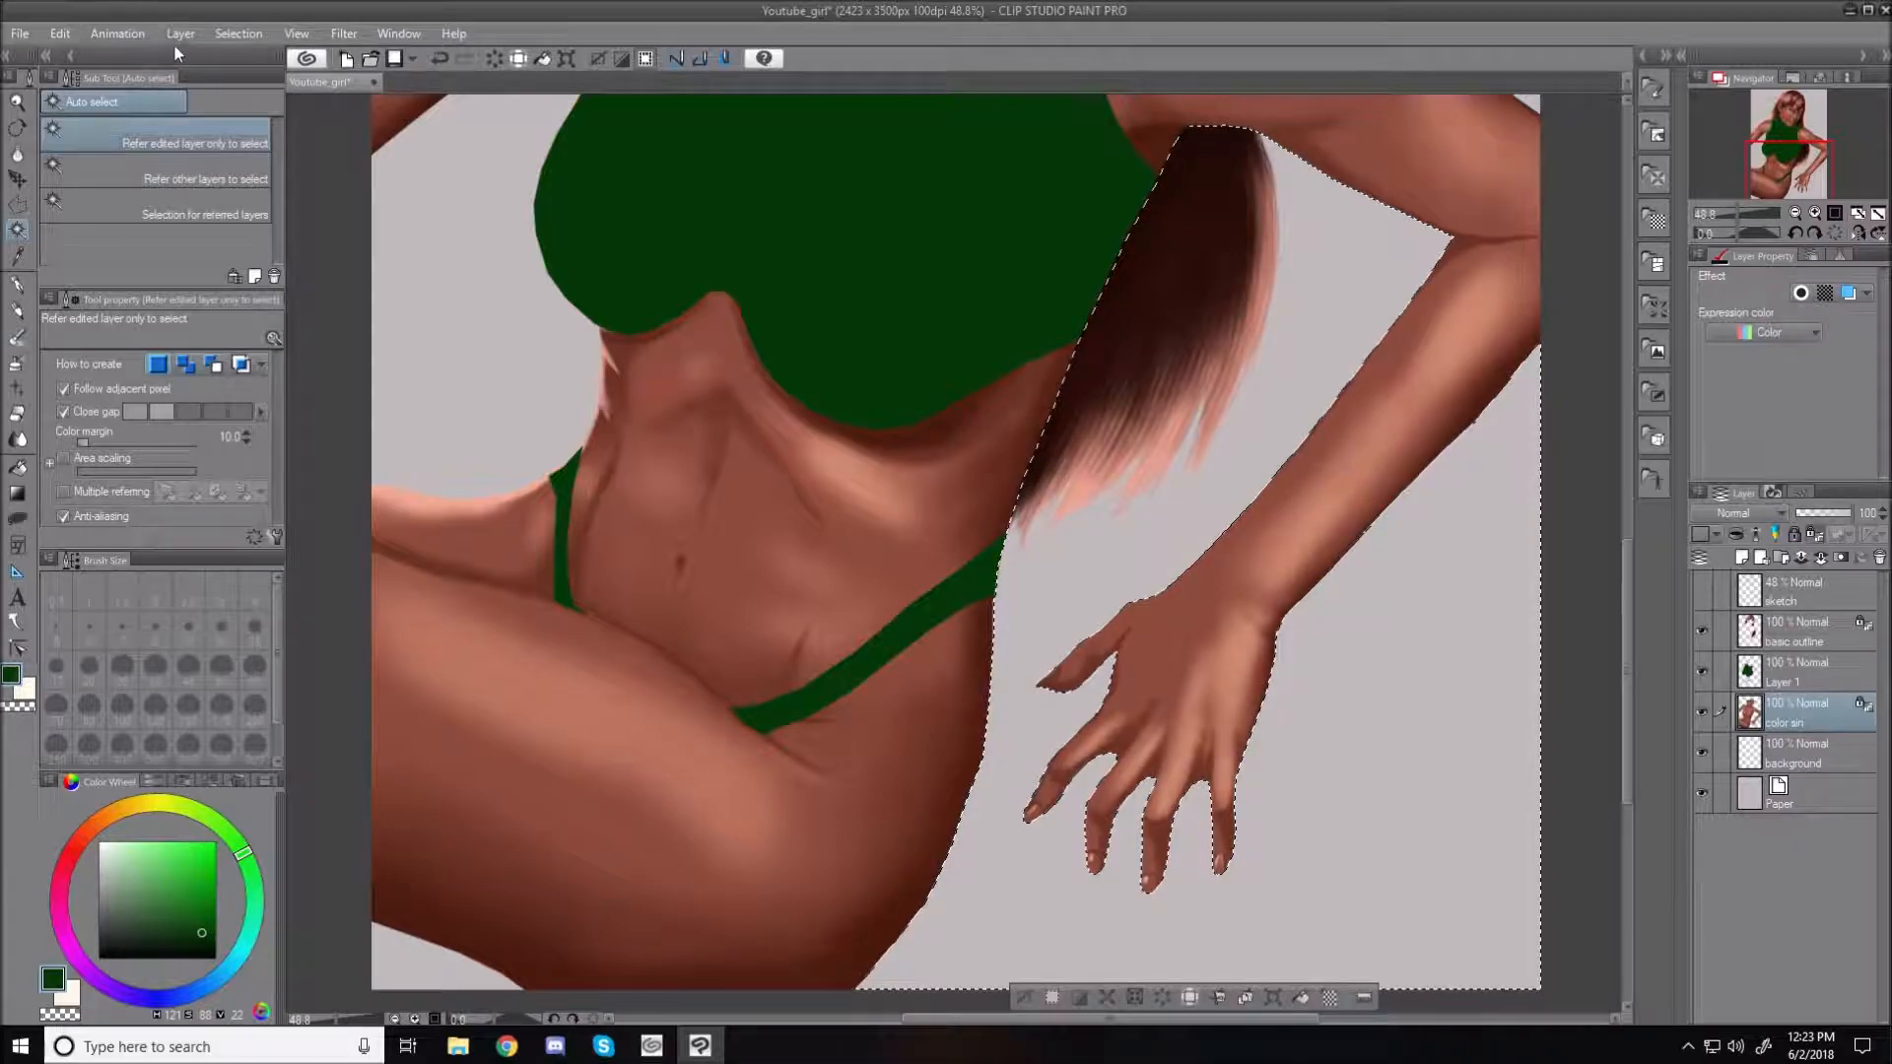
left_click(239, 32)
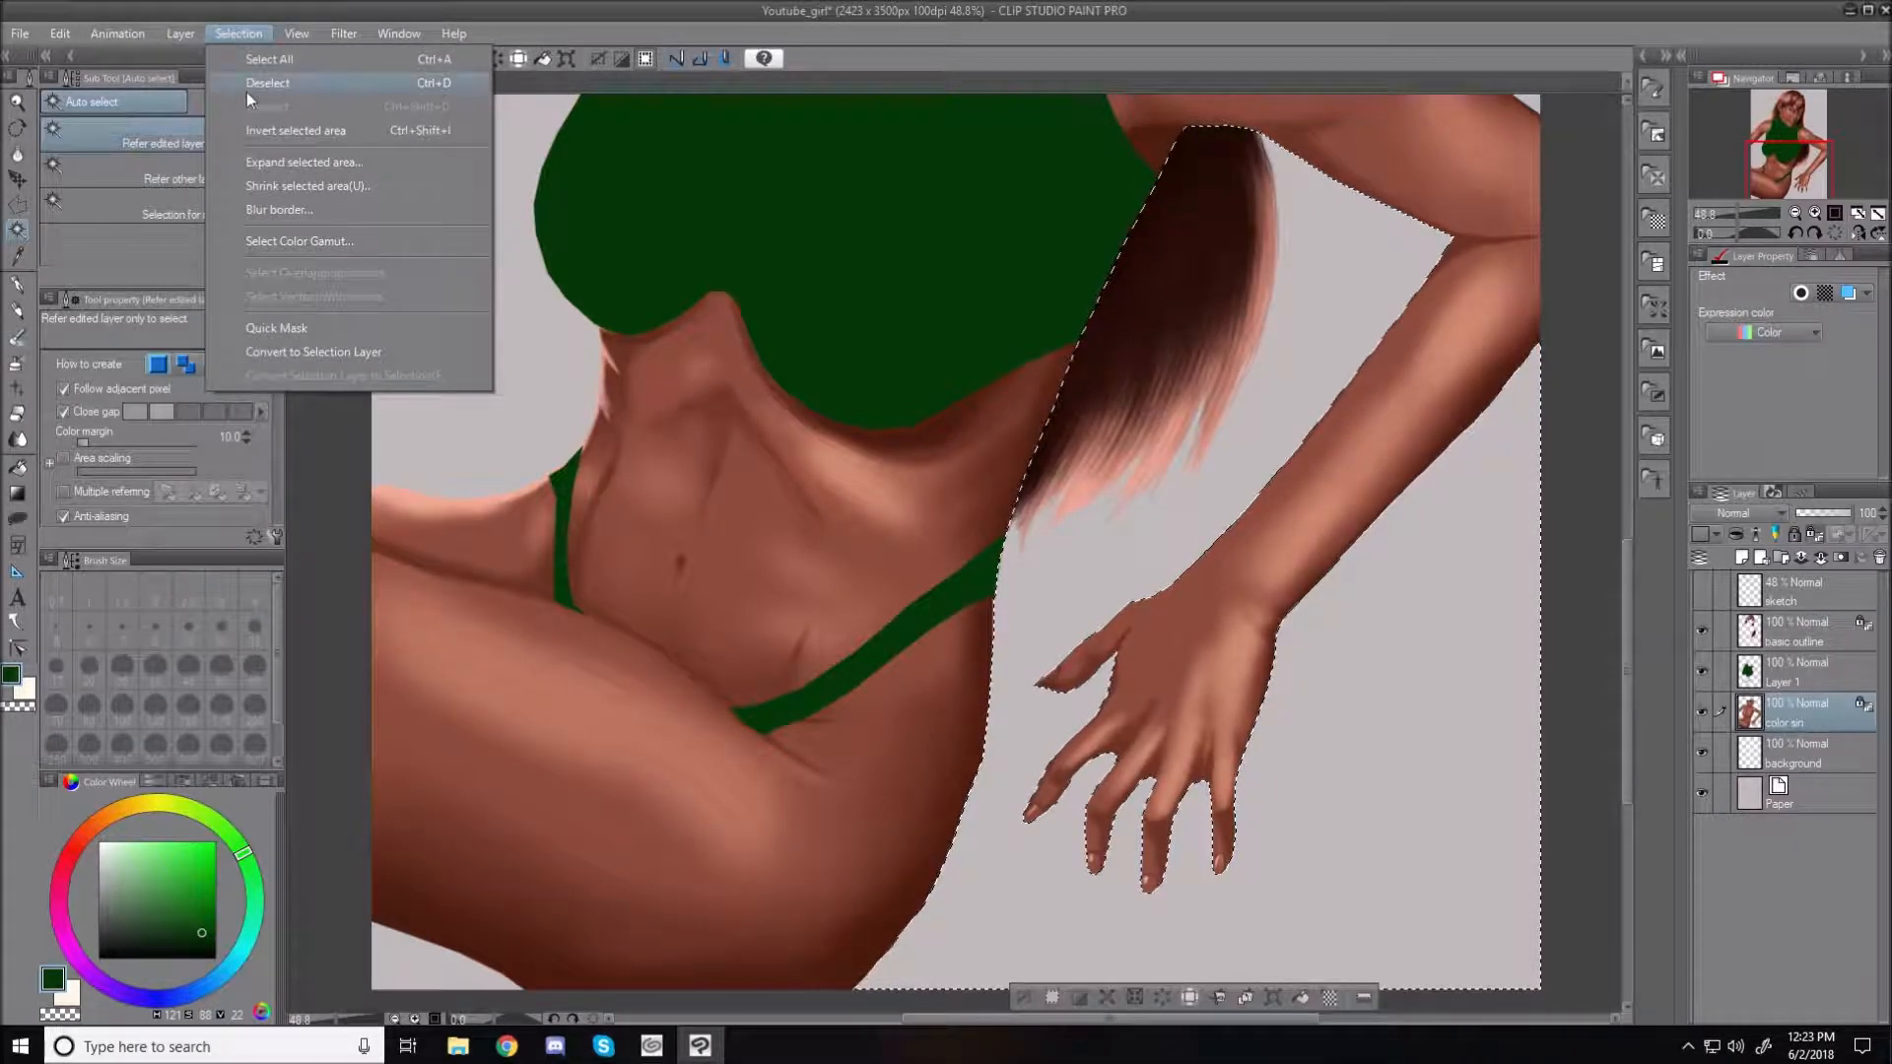
left_click(256, 134)
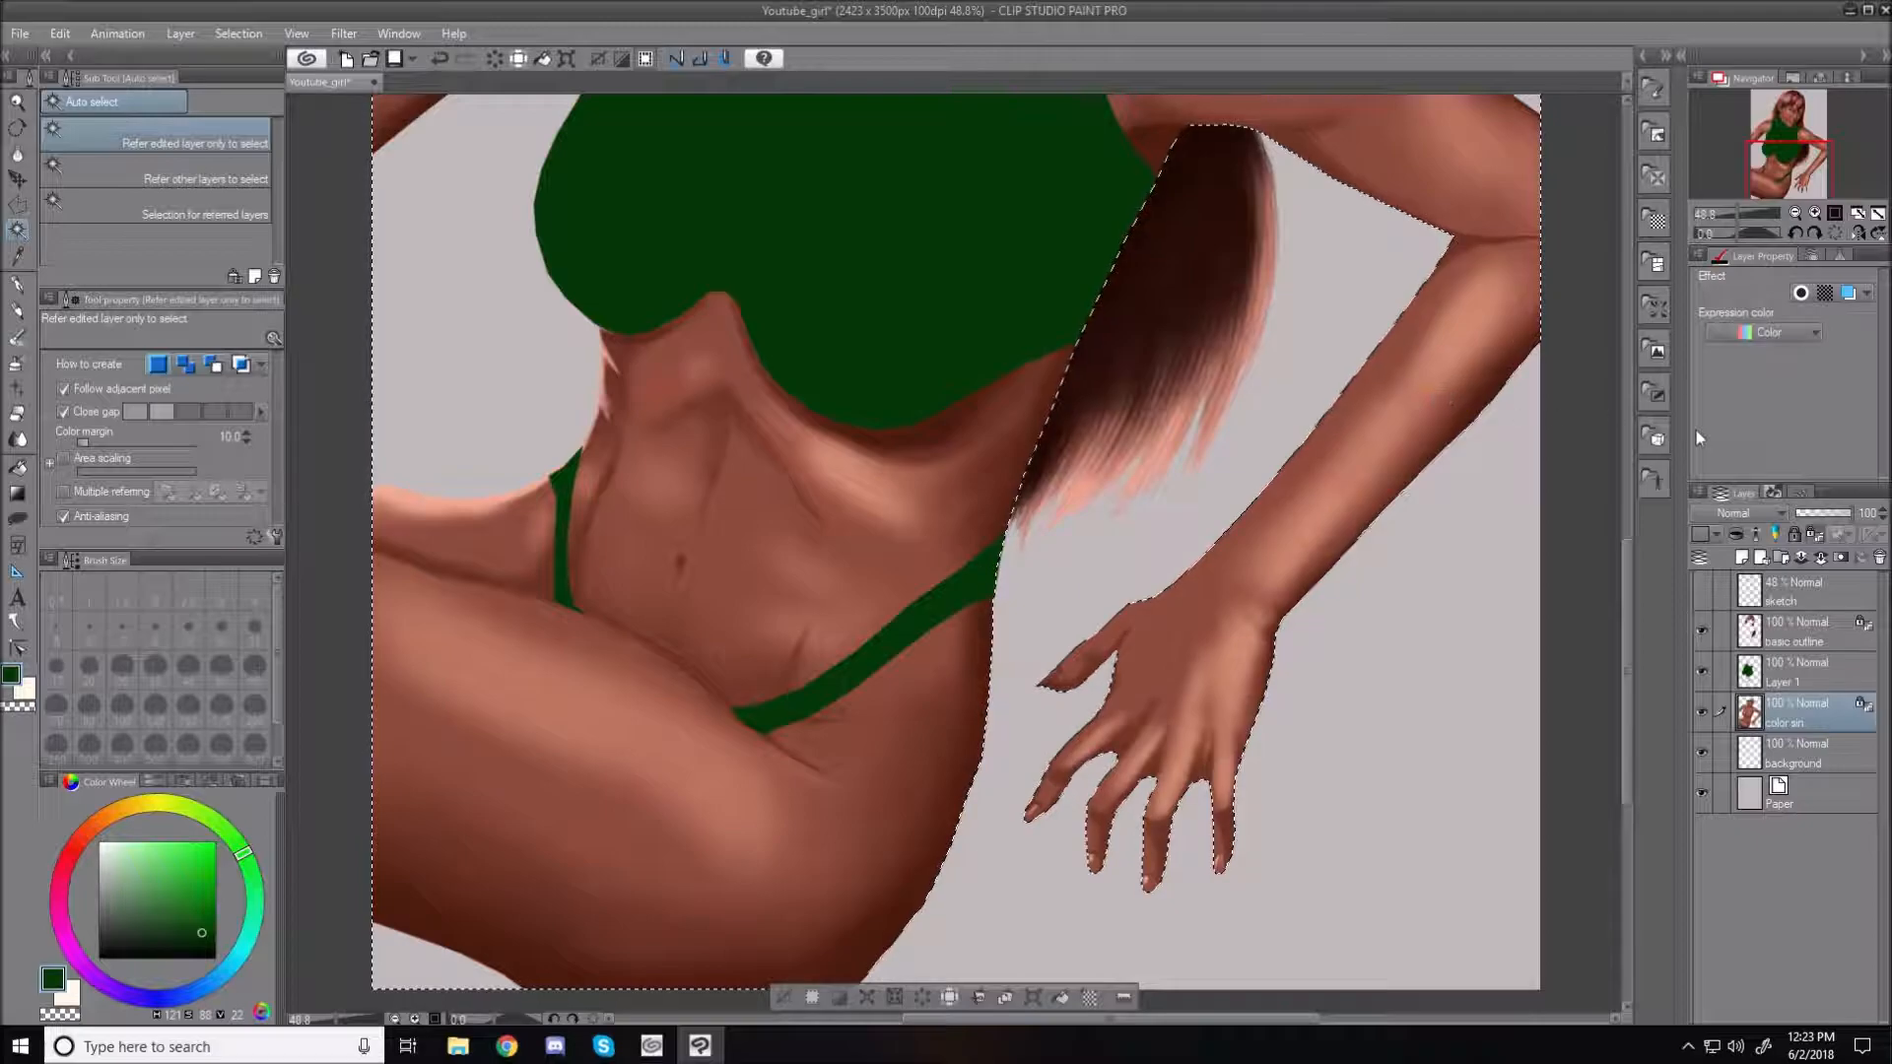
left_click(1818, 666)
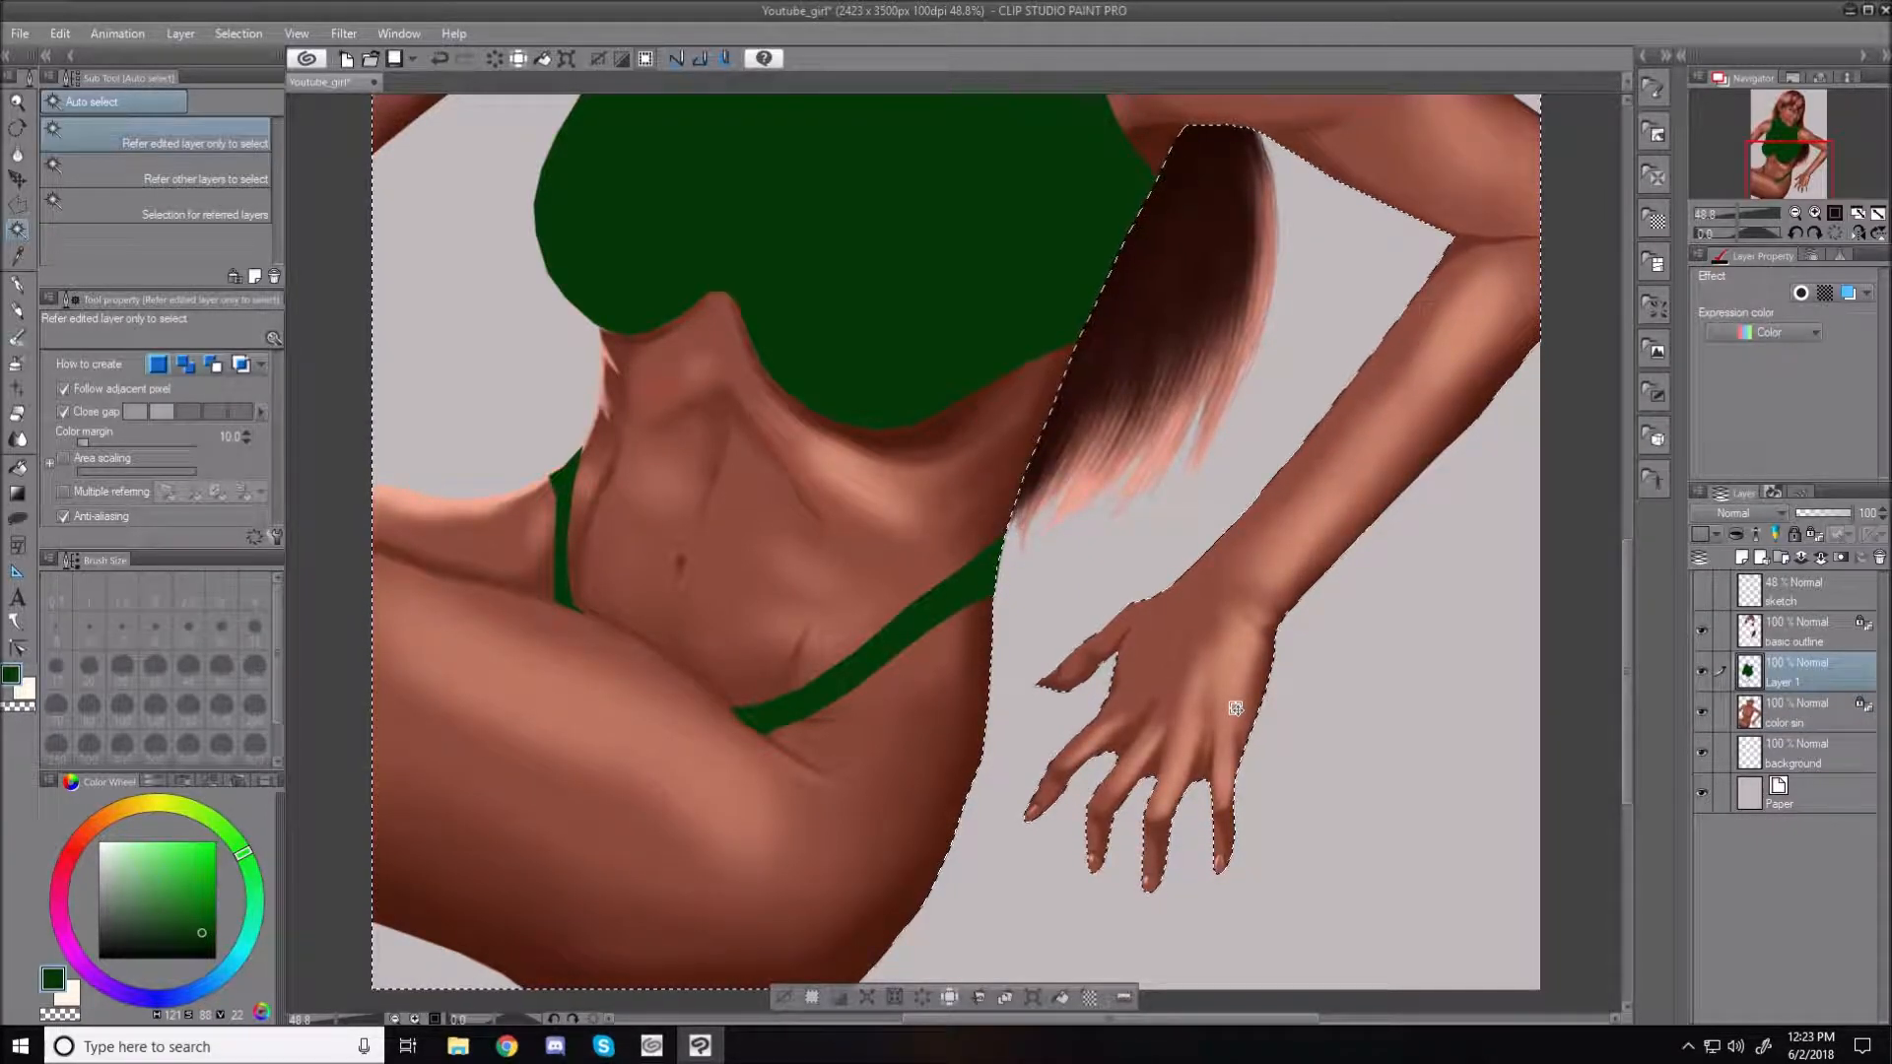
Subtract the thumb from the selection with a polyline outline around it
left_click(18, 205)
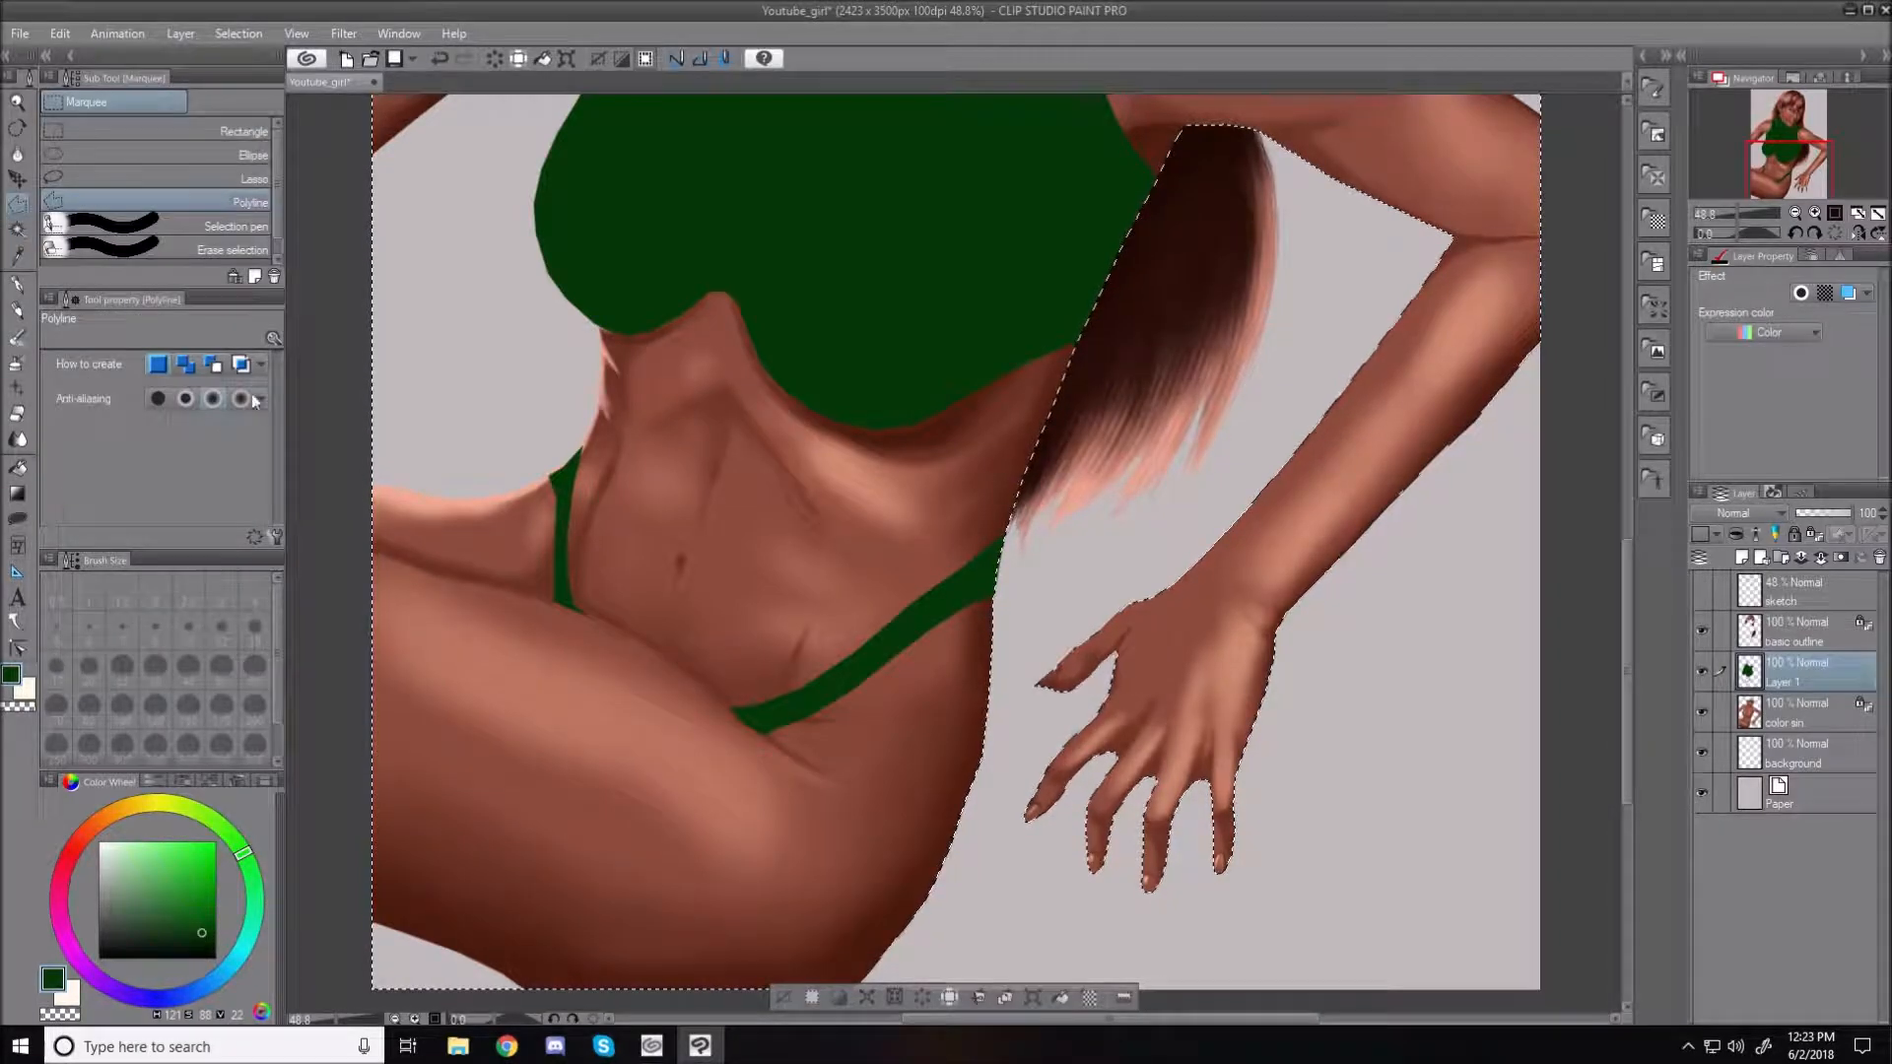
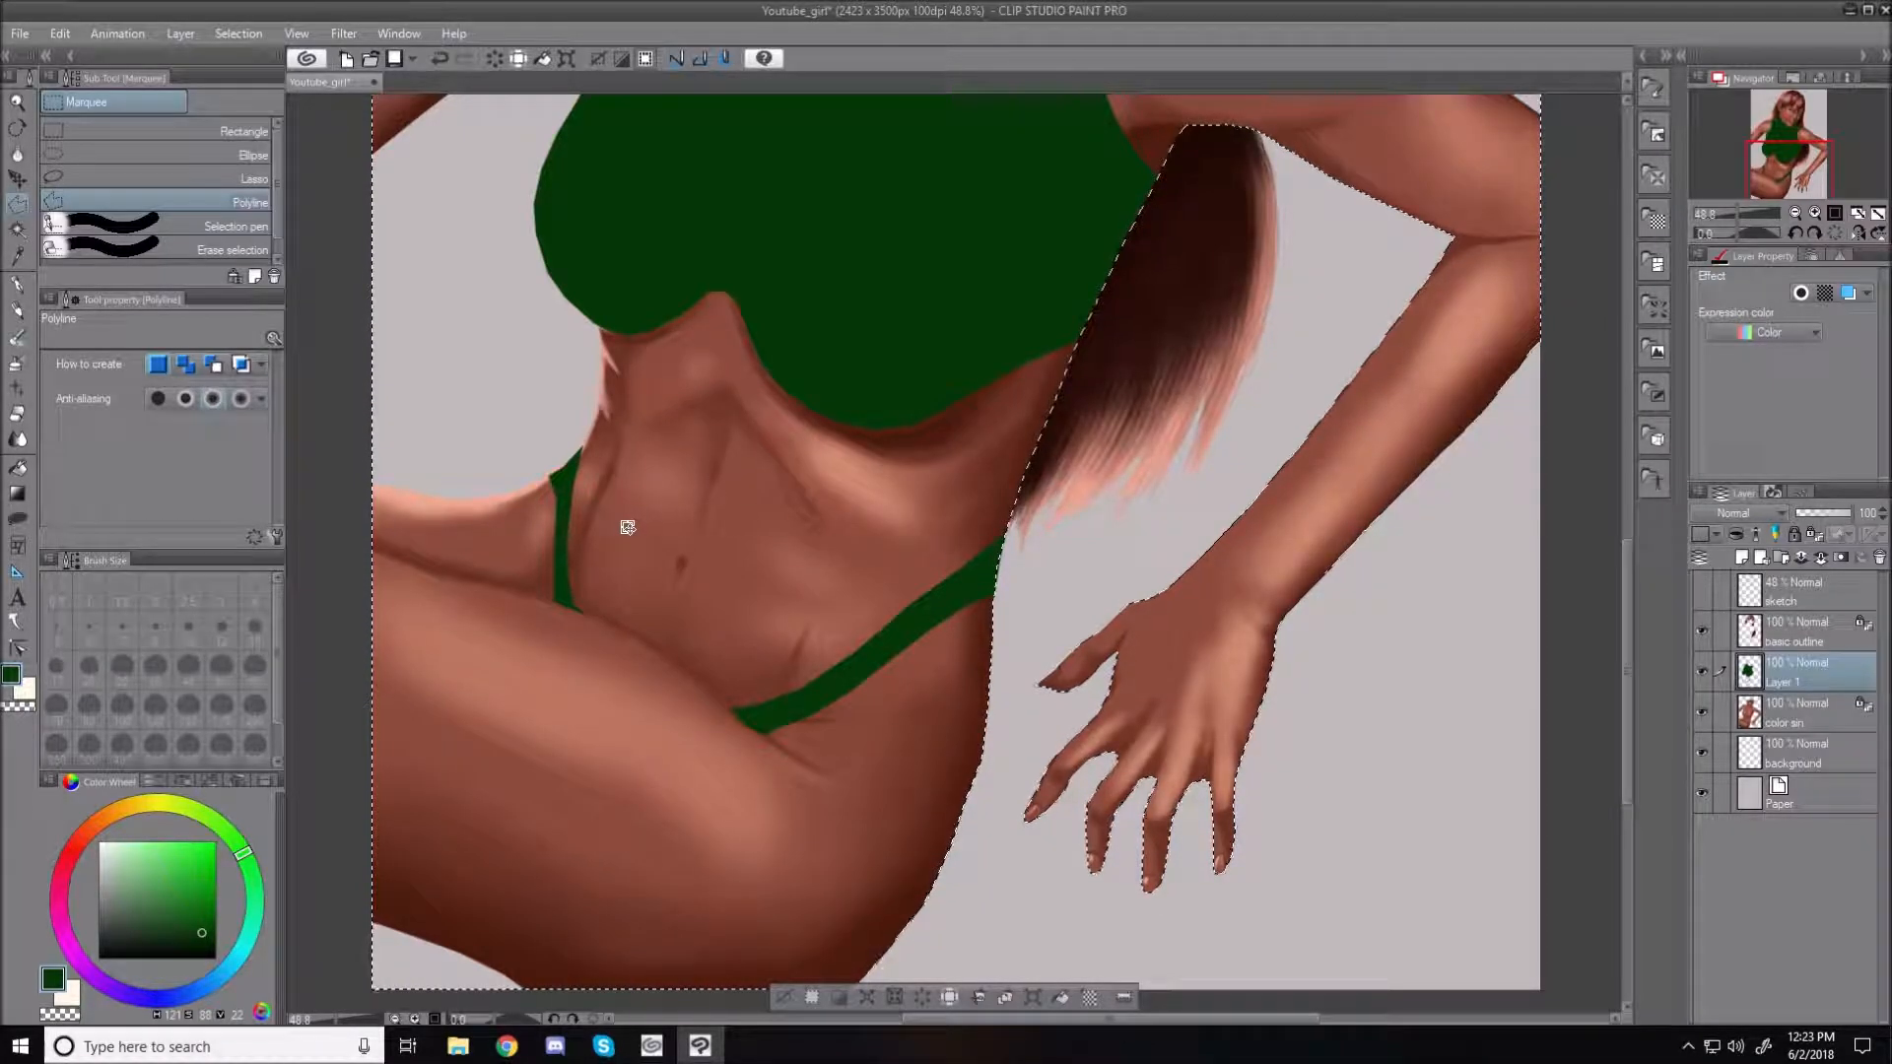
scroll(1393, 559, "up", 1)
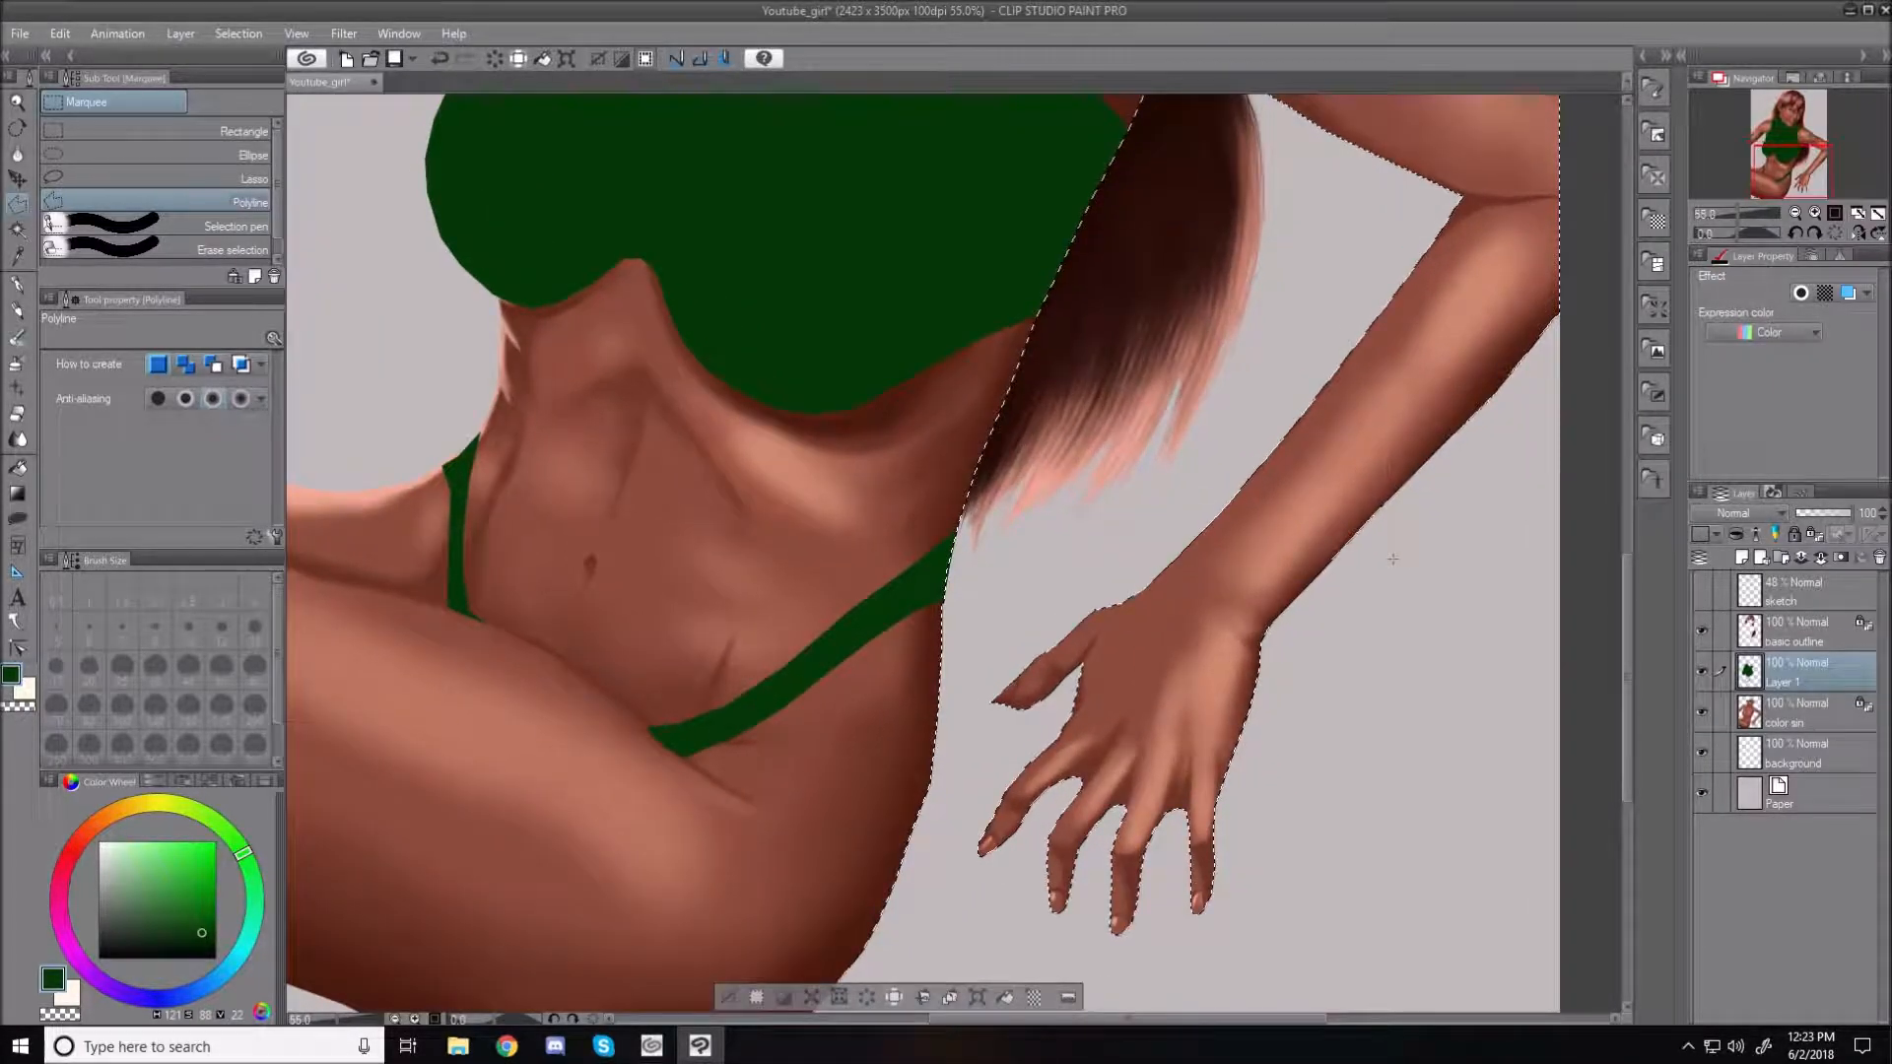
scroll(1392, 559, "up", 1)
left_click_drag(1628, 659, 1629, 699)
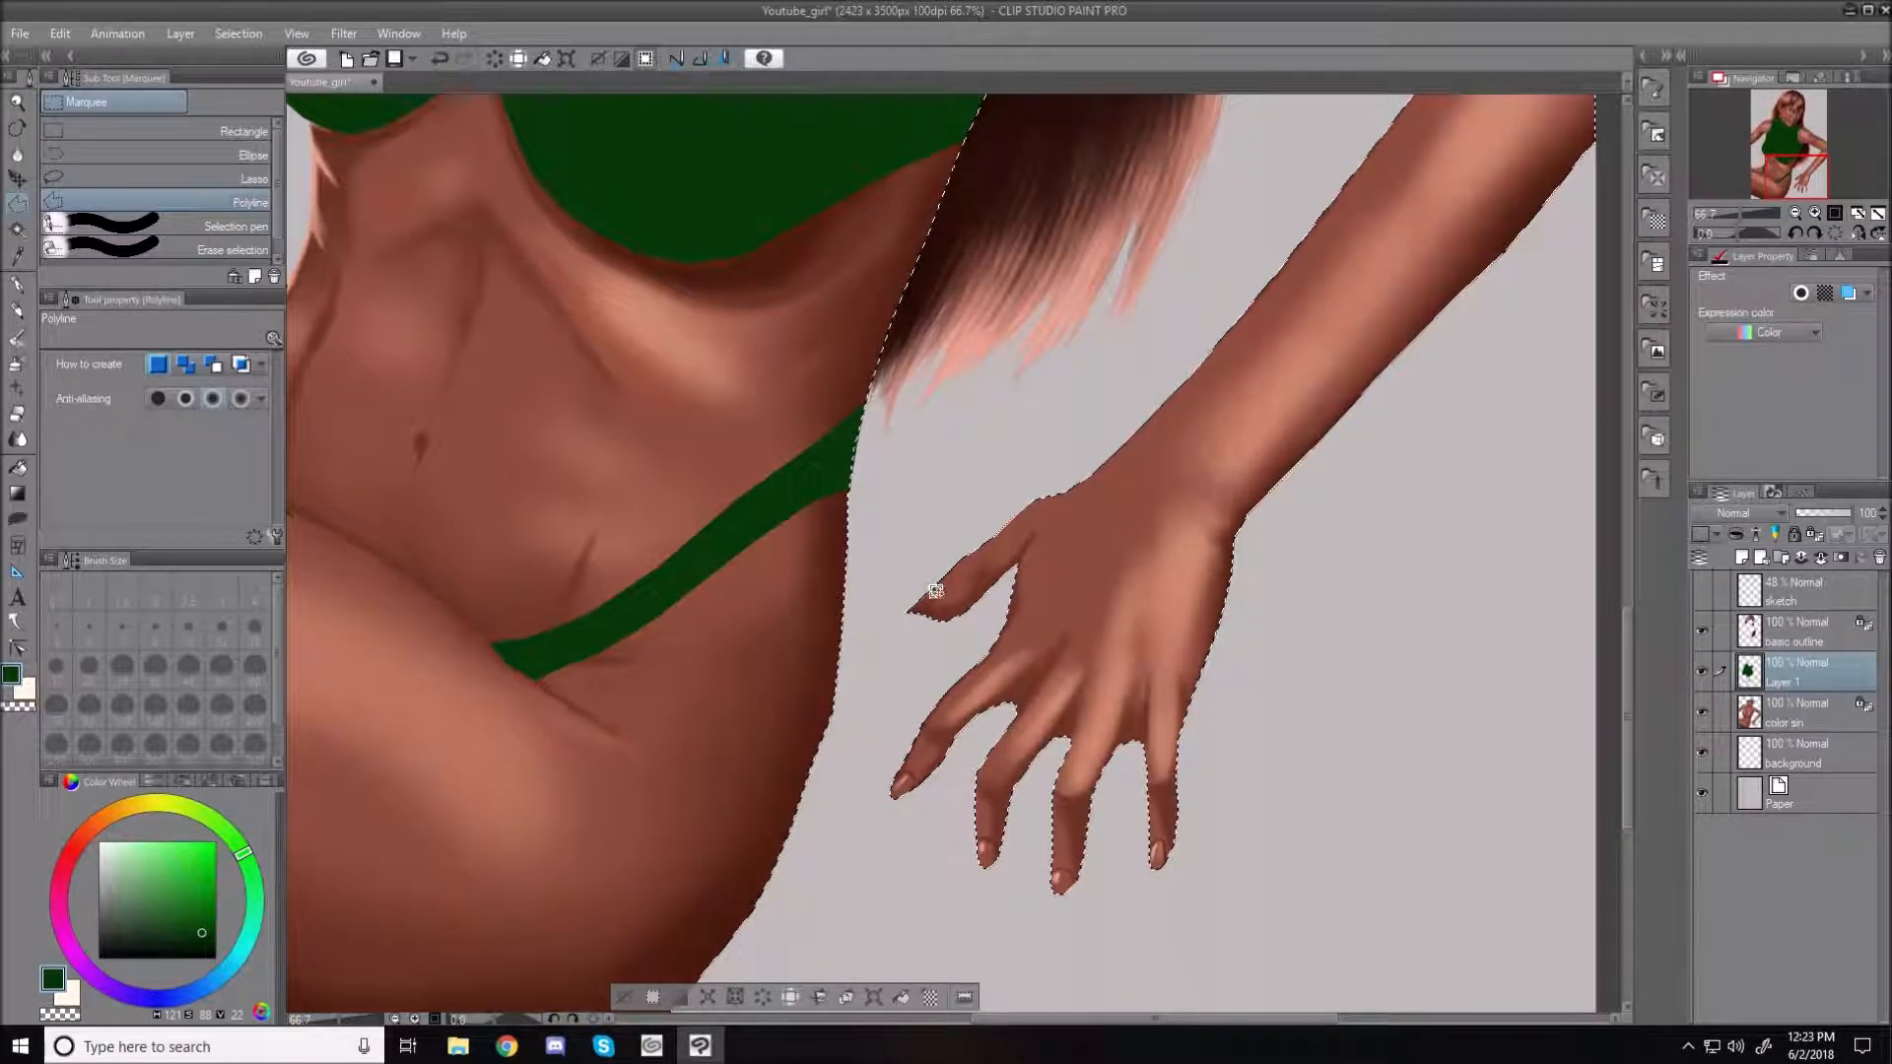
left_click(1029, 503)
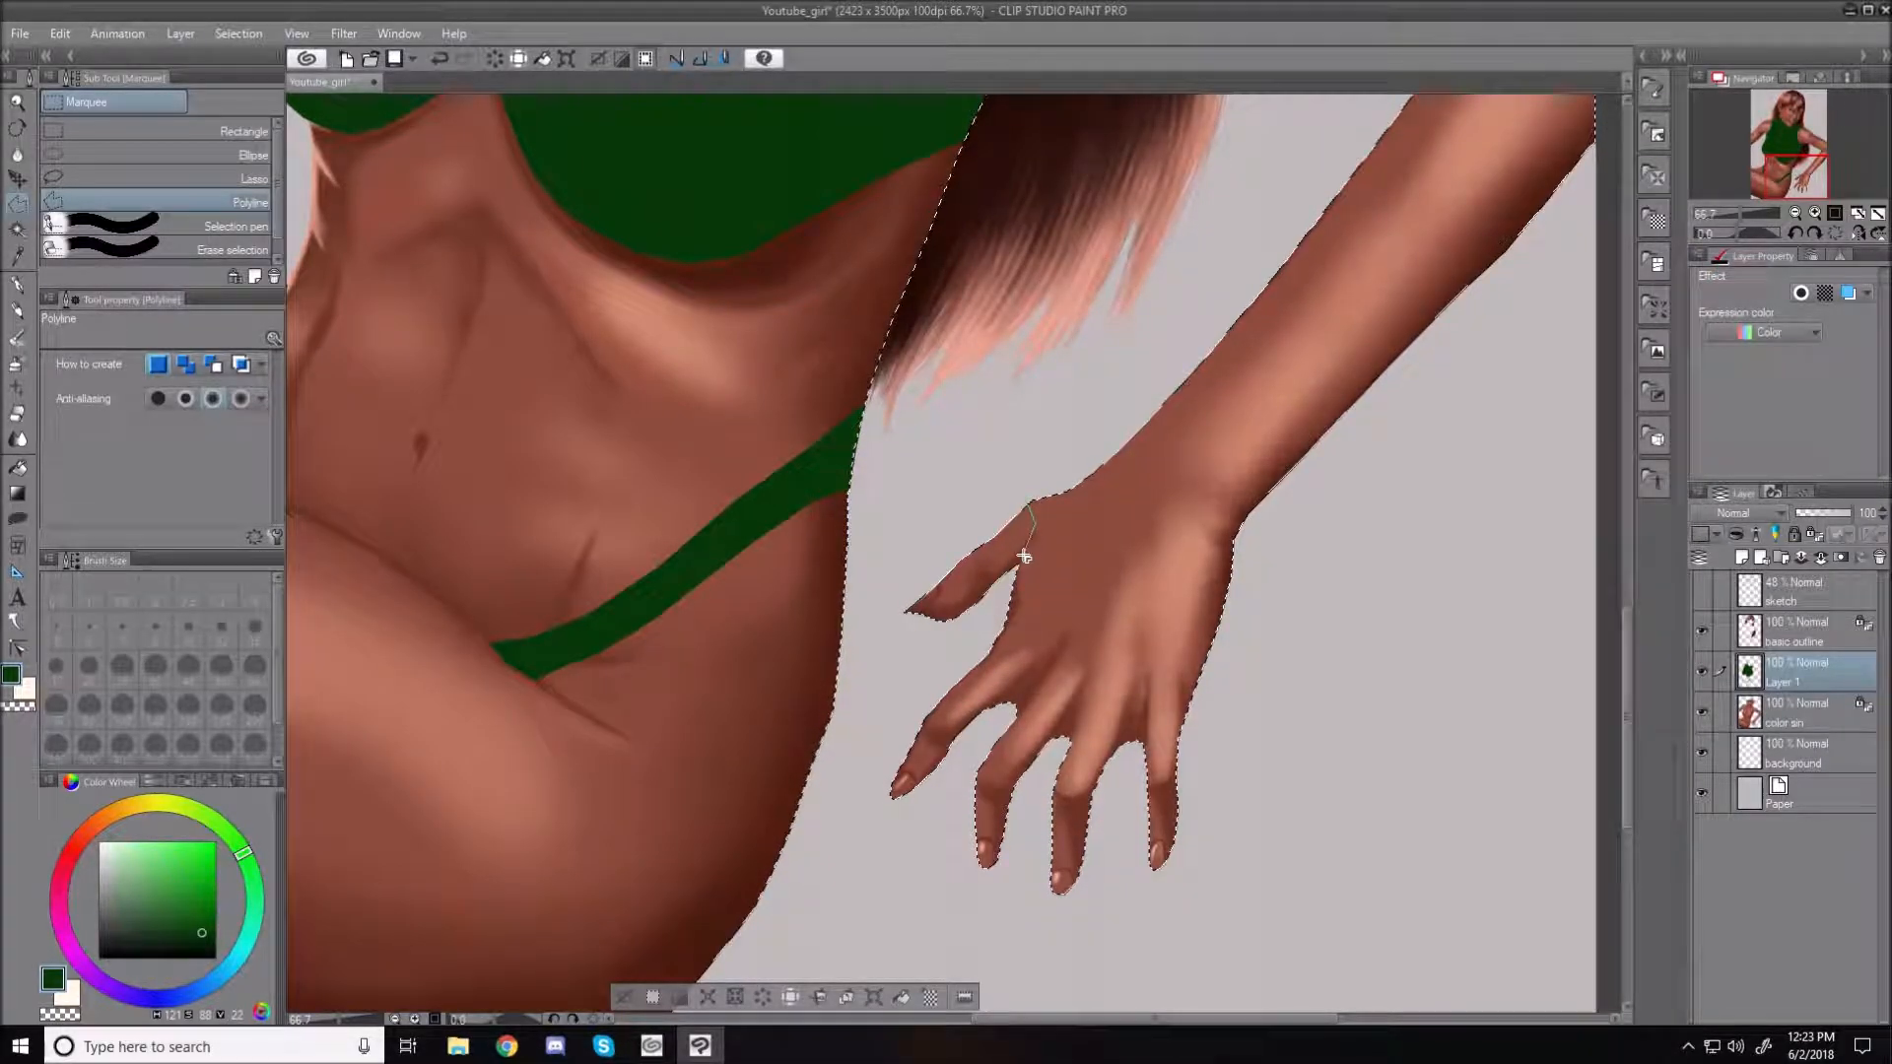
left_click(1019, 565)
left_click(974, 626)
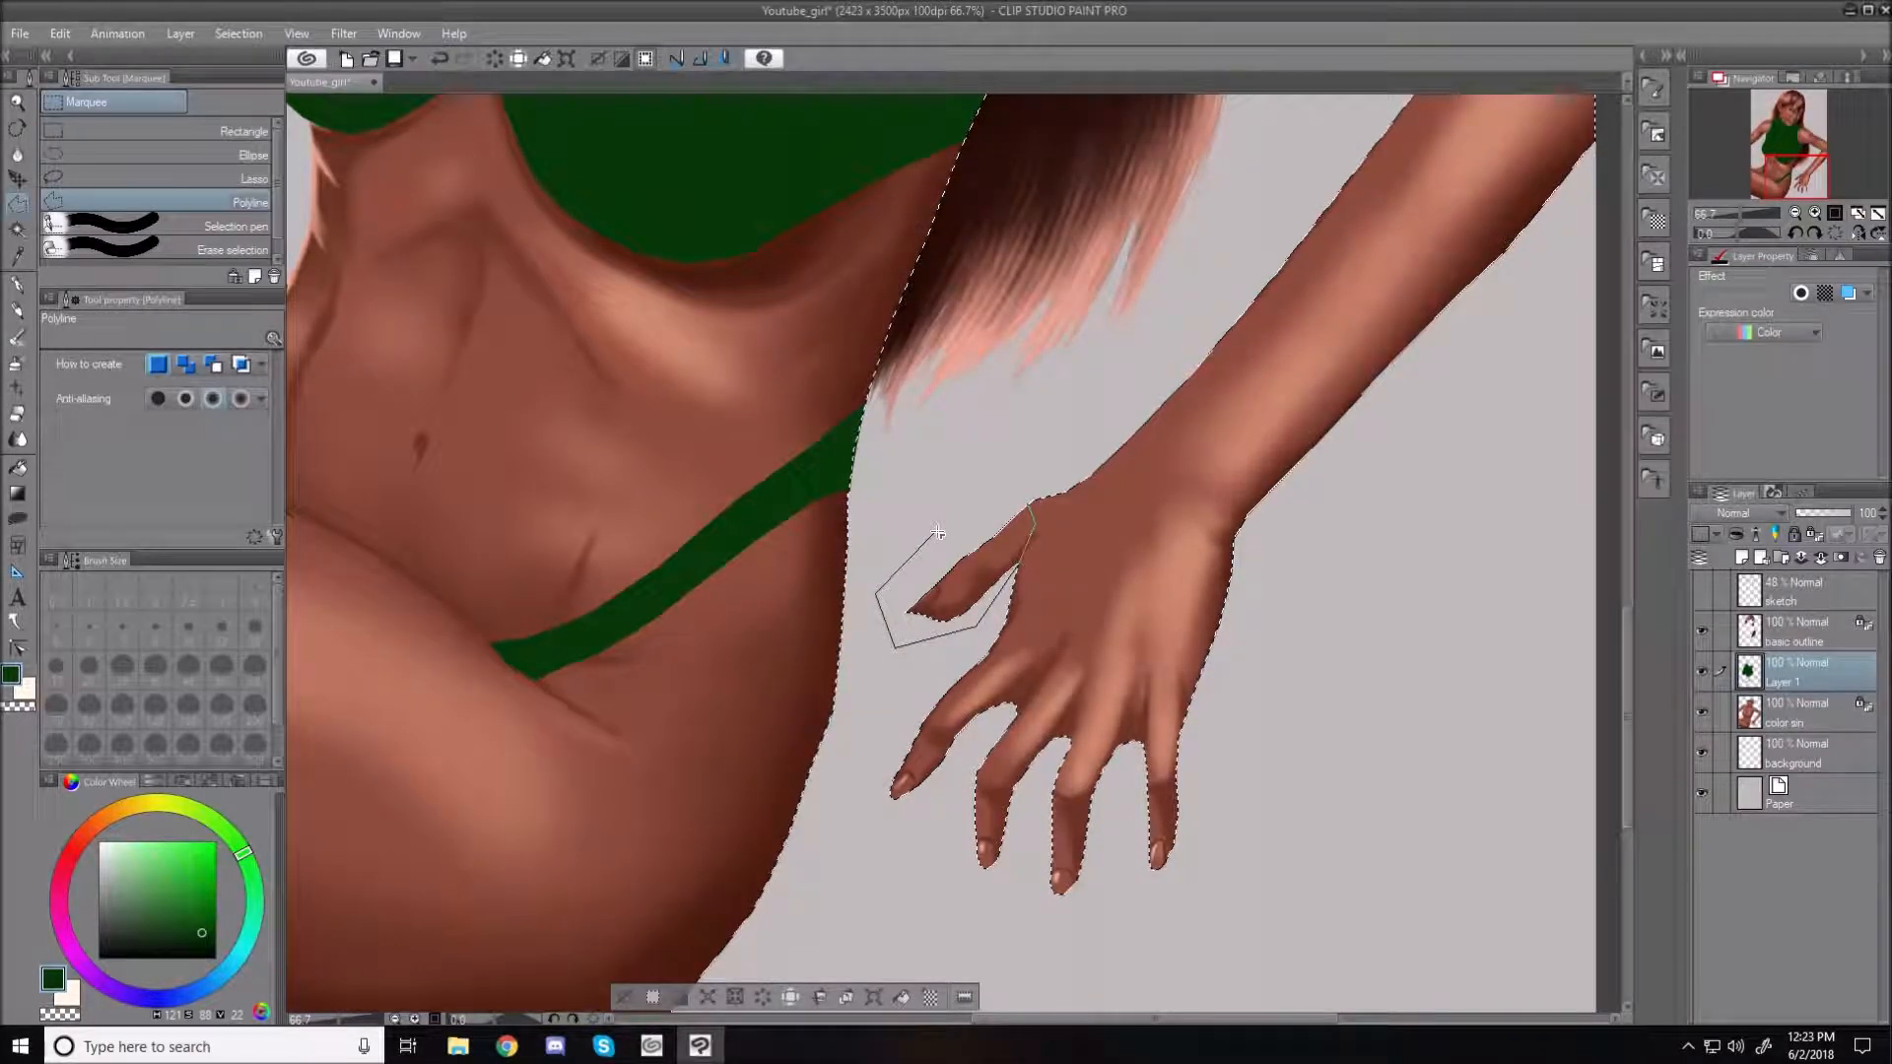
double_click(1043, 533)
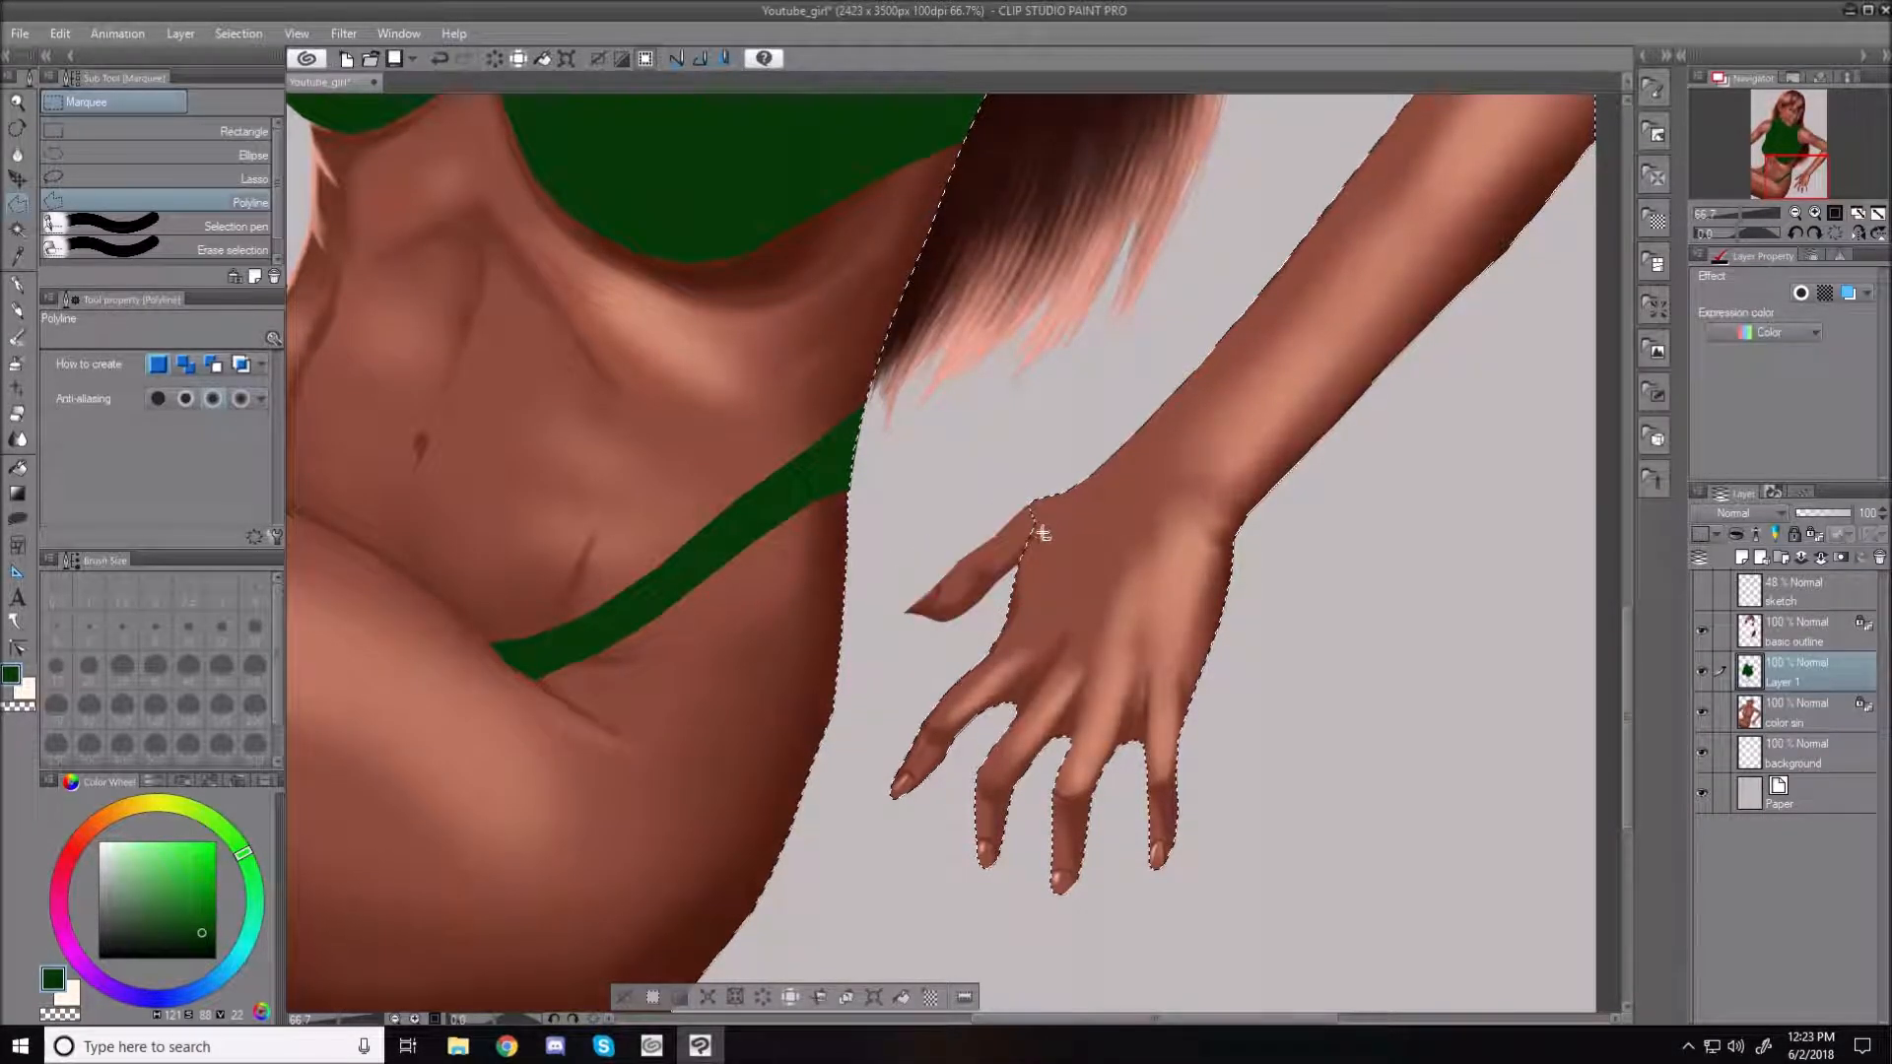
Subtract the four fingers from the selection with a polyline cutting across them just below the knuckles
left_click(974, 673)
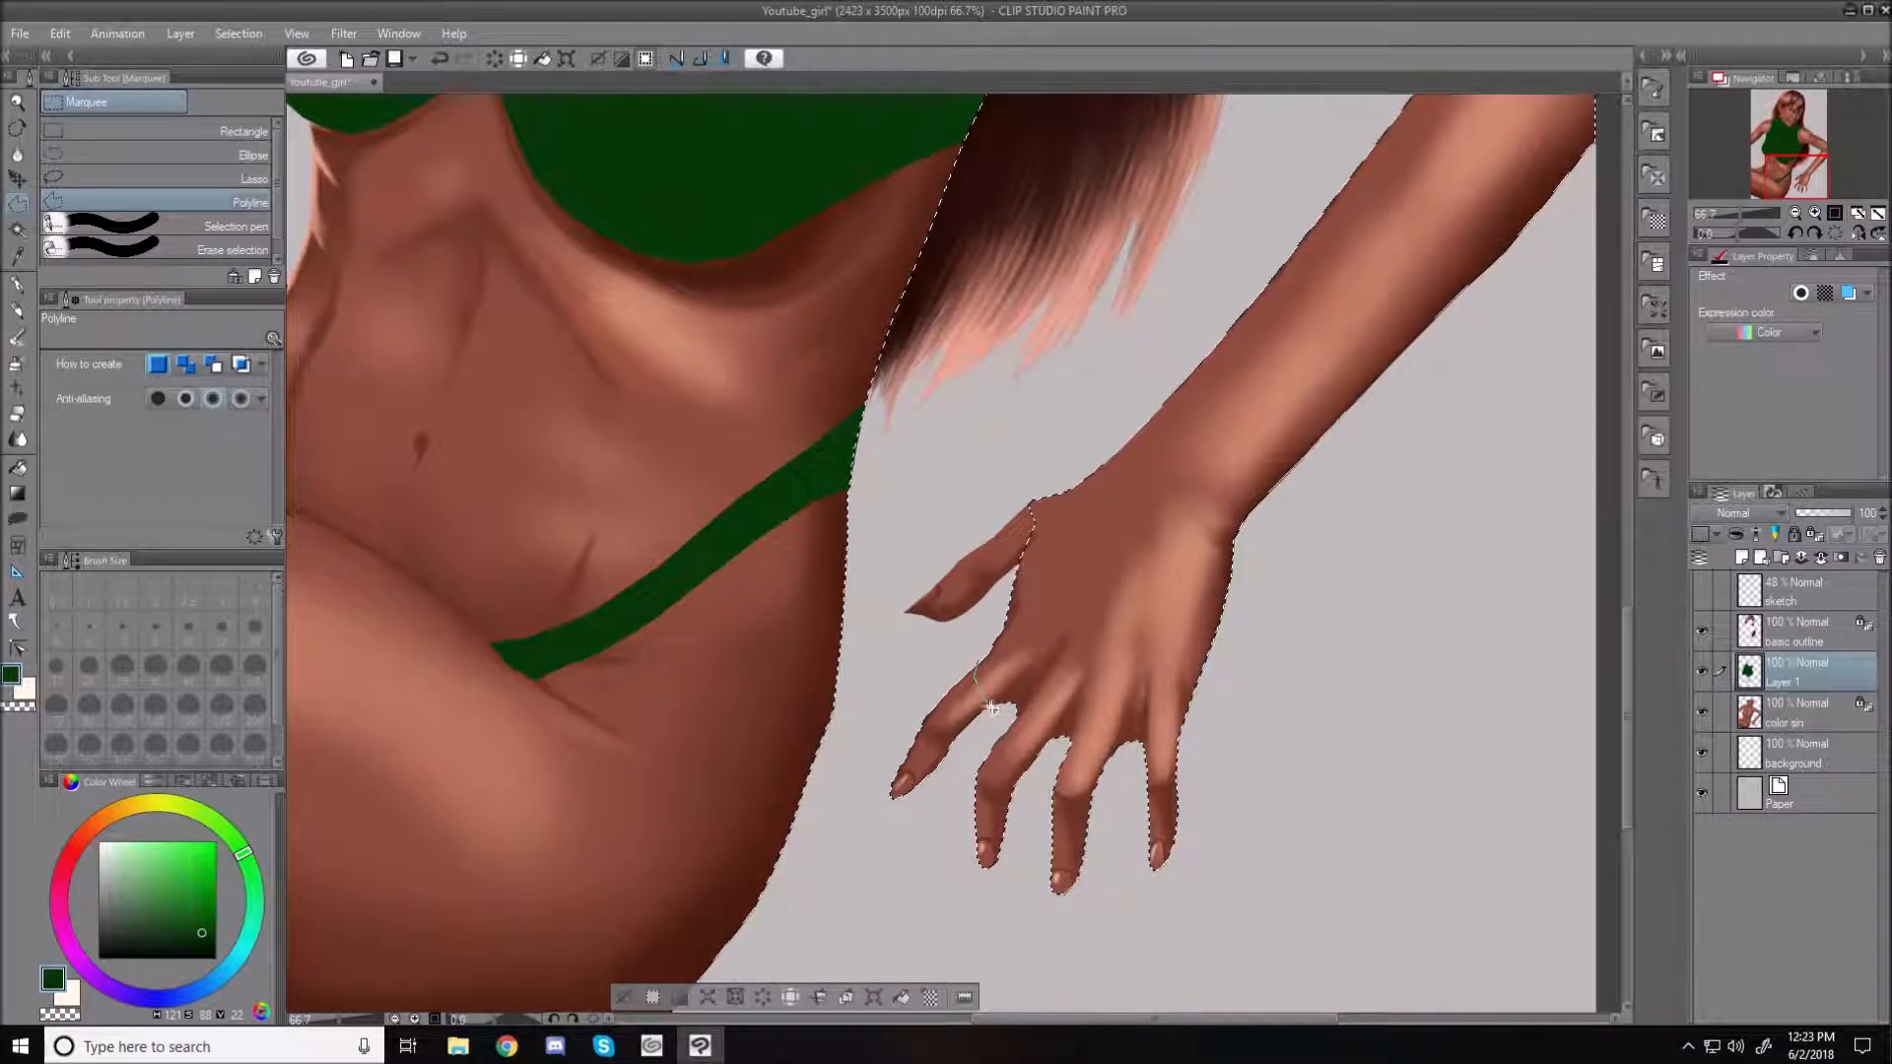
left_click(1013, 713)
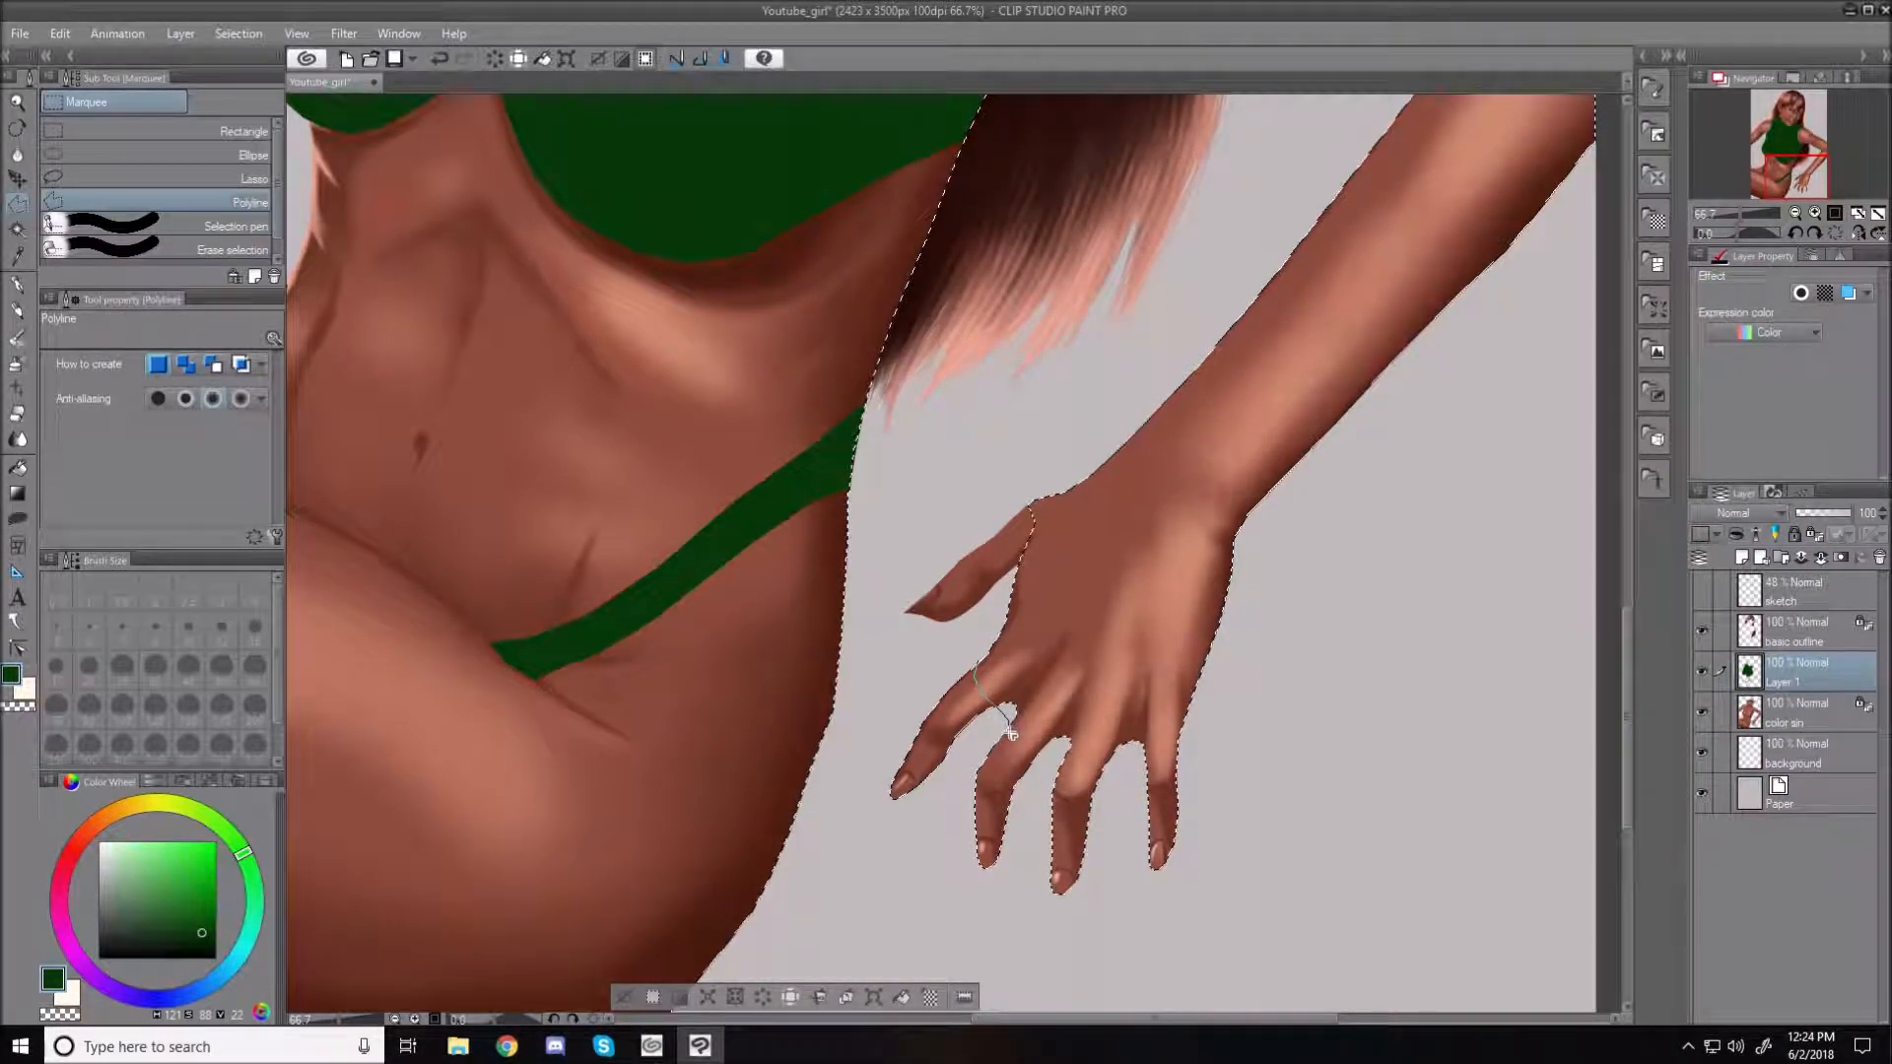
left_click(1049, 751)
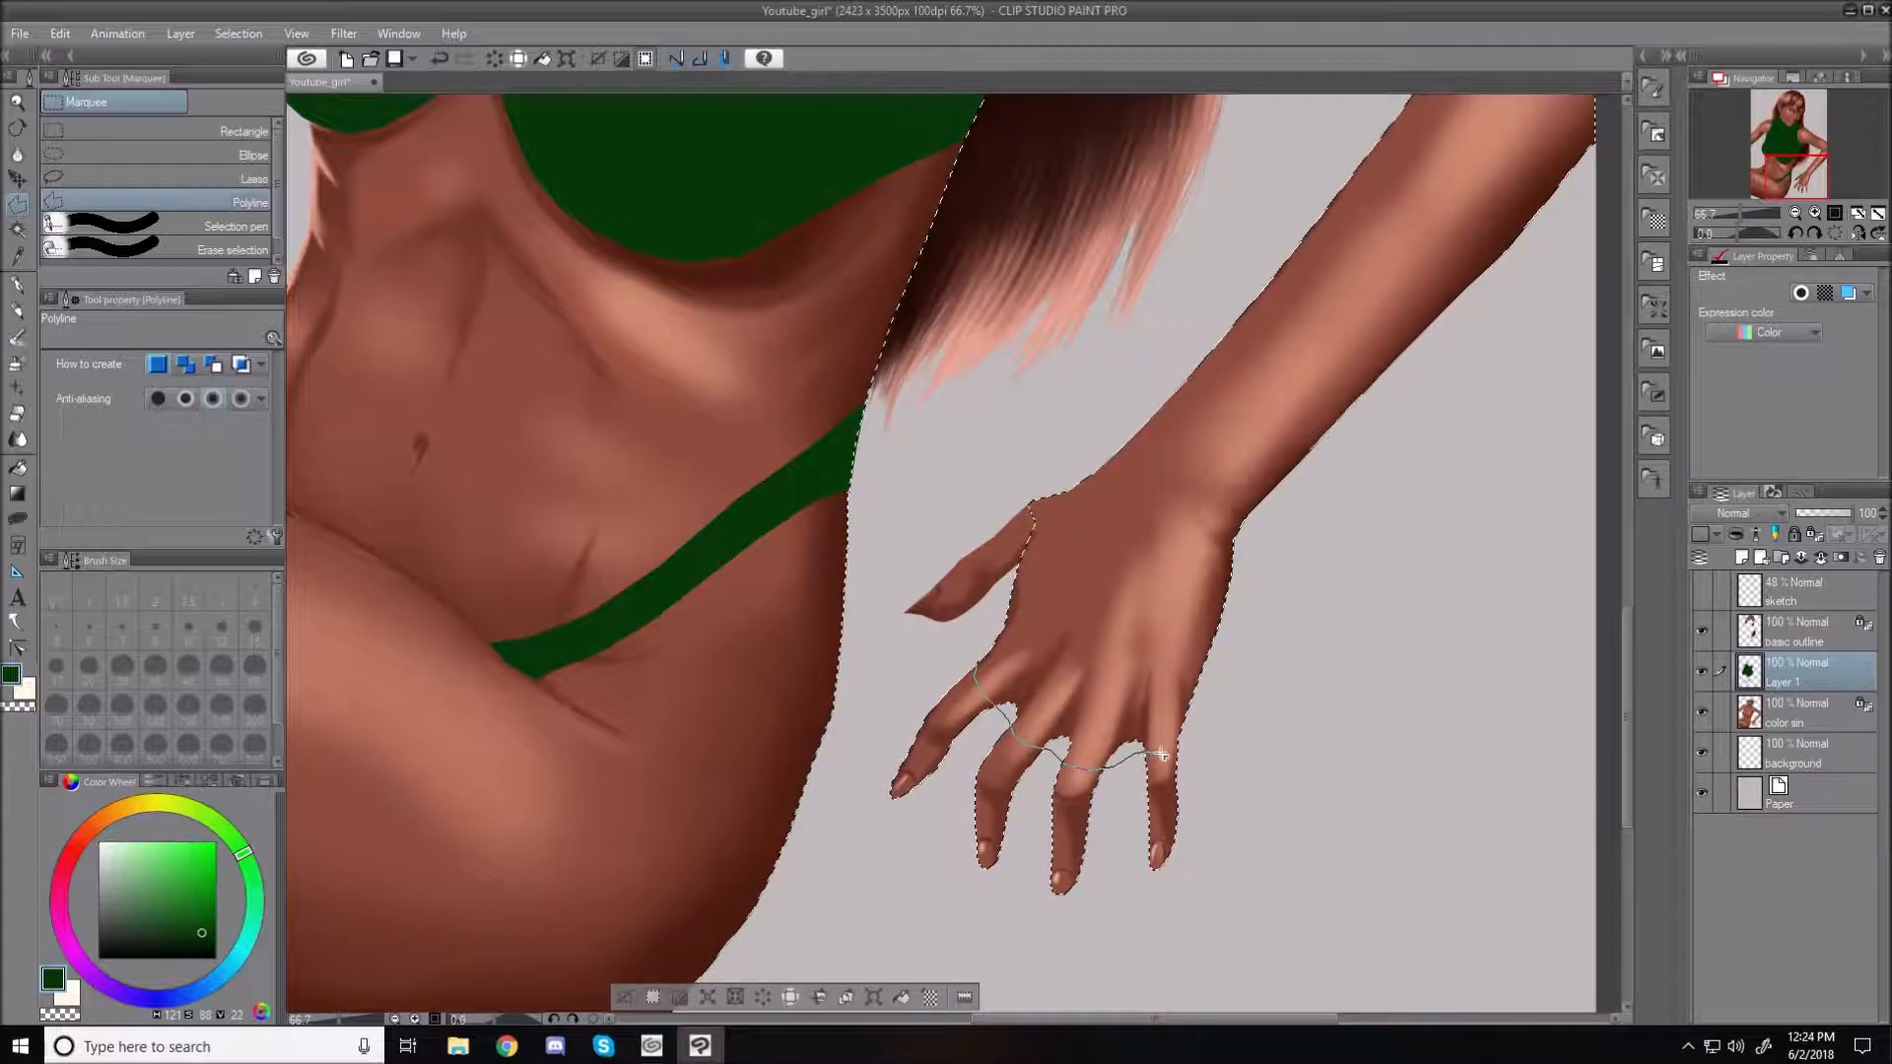
left_click(1225, 694)
left_click(1221, 890)
left_click(985, 933)
left_click(849, 829)
left_click(878, 680)
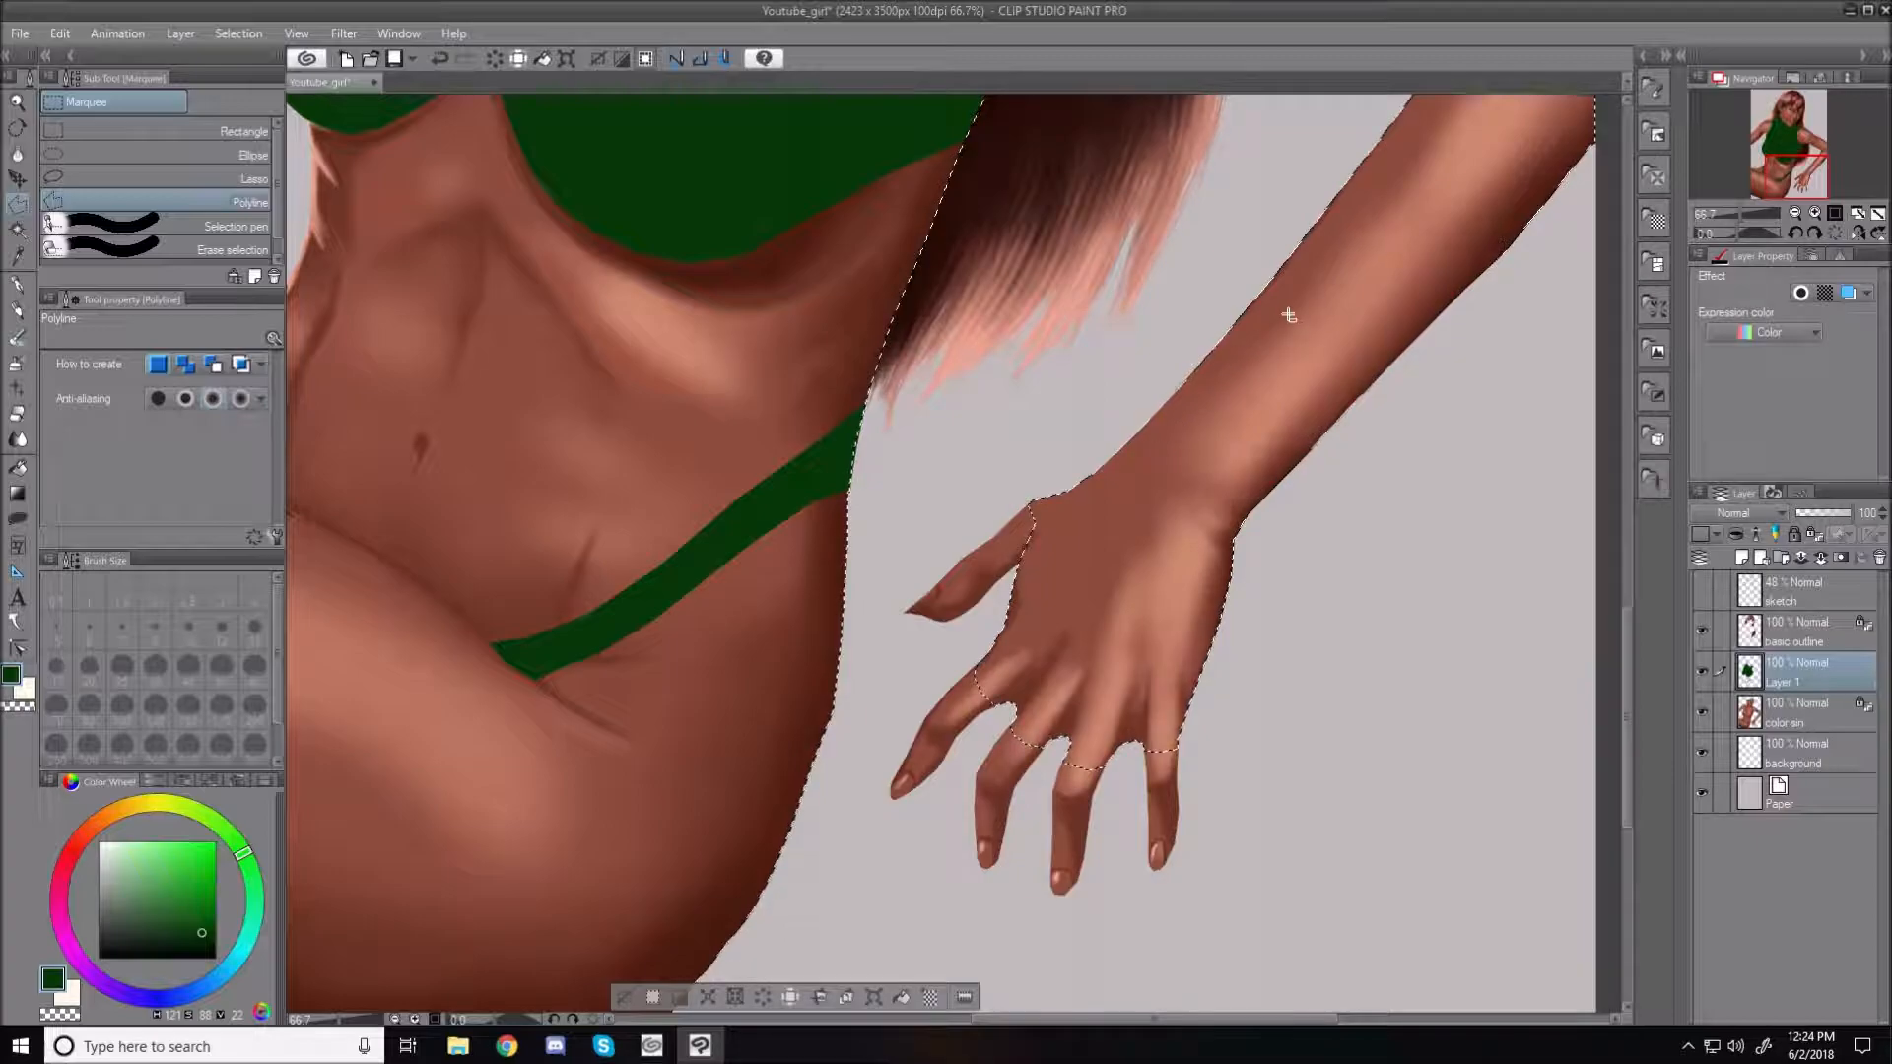
Subtract the upper arm from the selection along a curve just below the elbow, and cut a round opening on the back of the hand
left_click_drag(1628, 653, 1635, 607)
left_click(1411, 302)
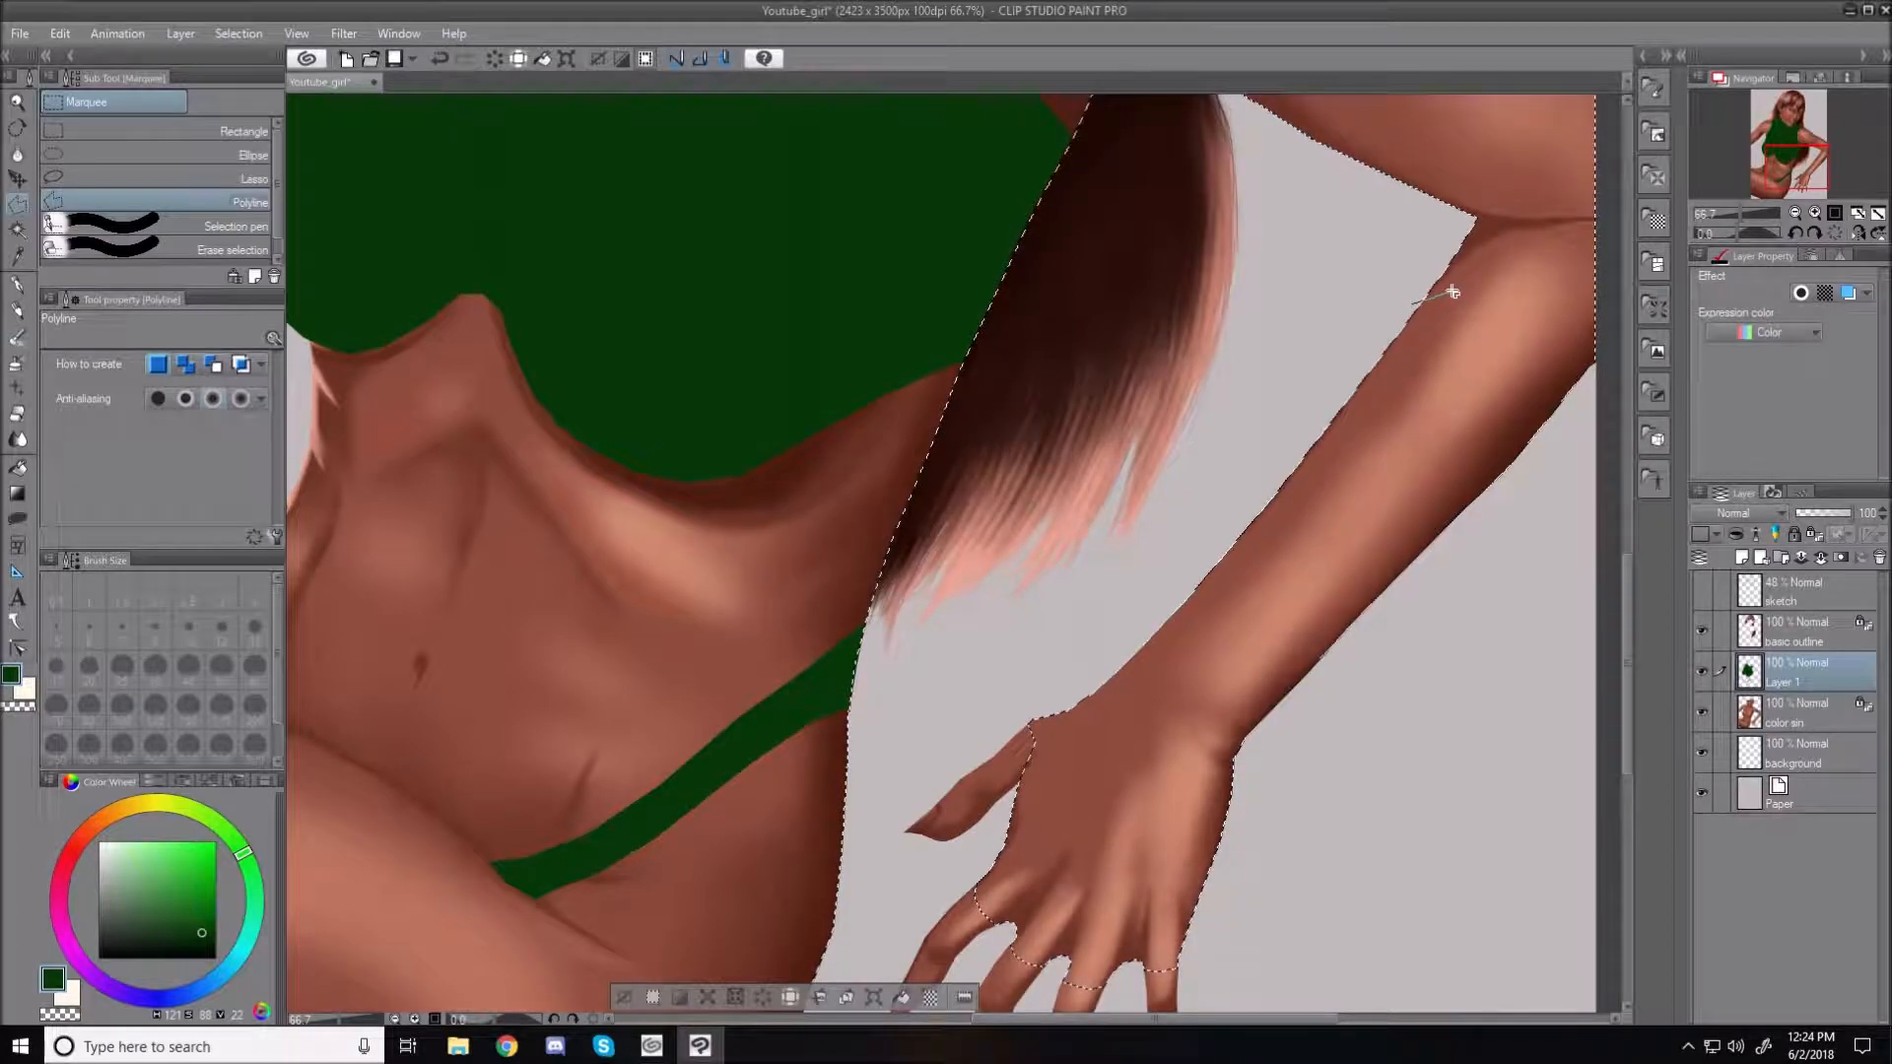
left_click(1483, 299)
left_click(1549, 354)
left_click(1563, 394)
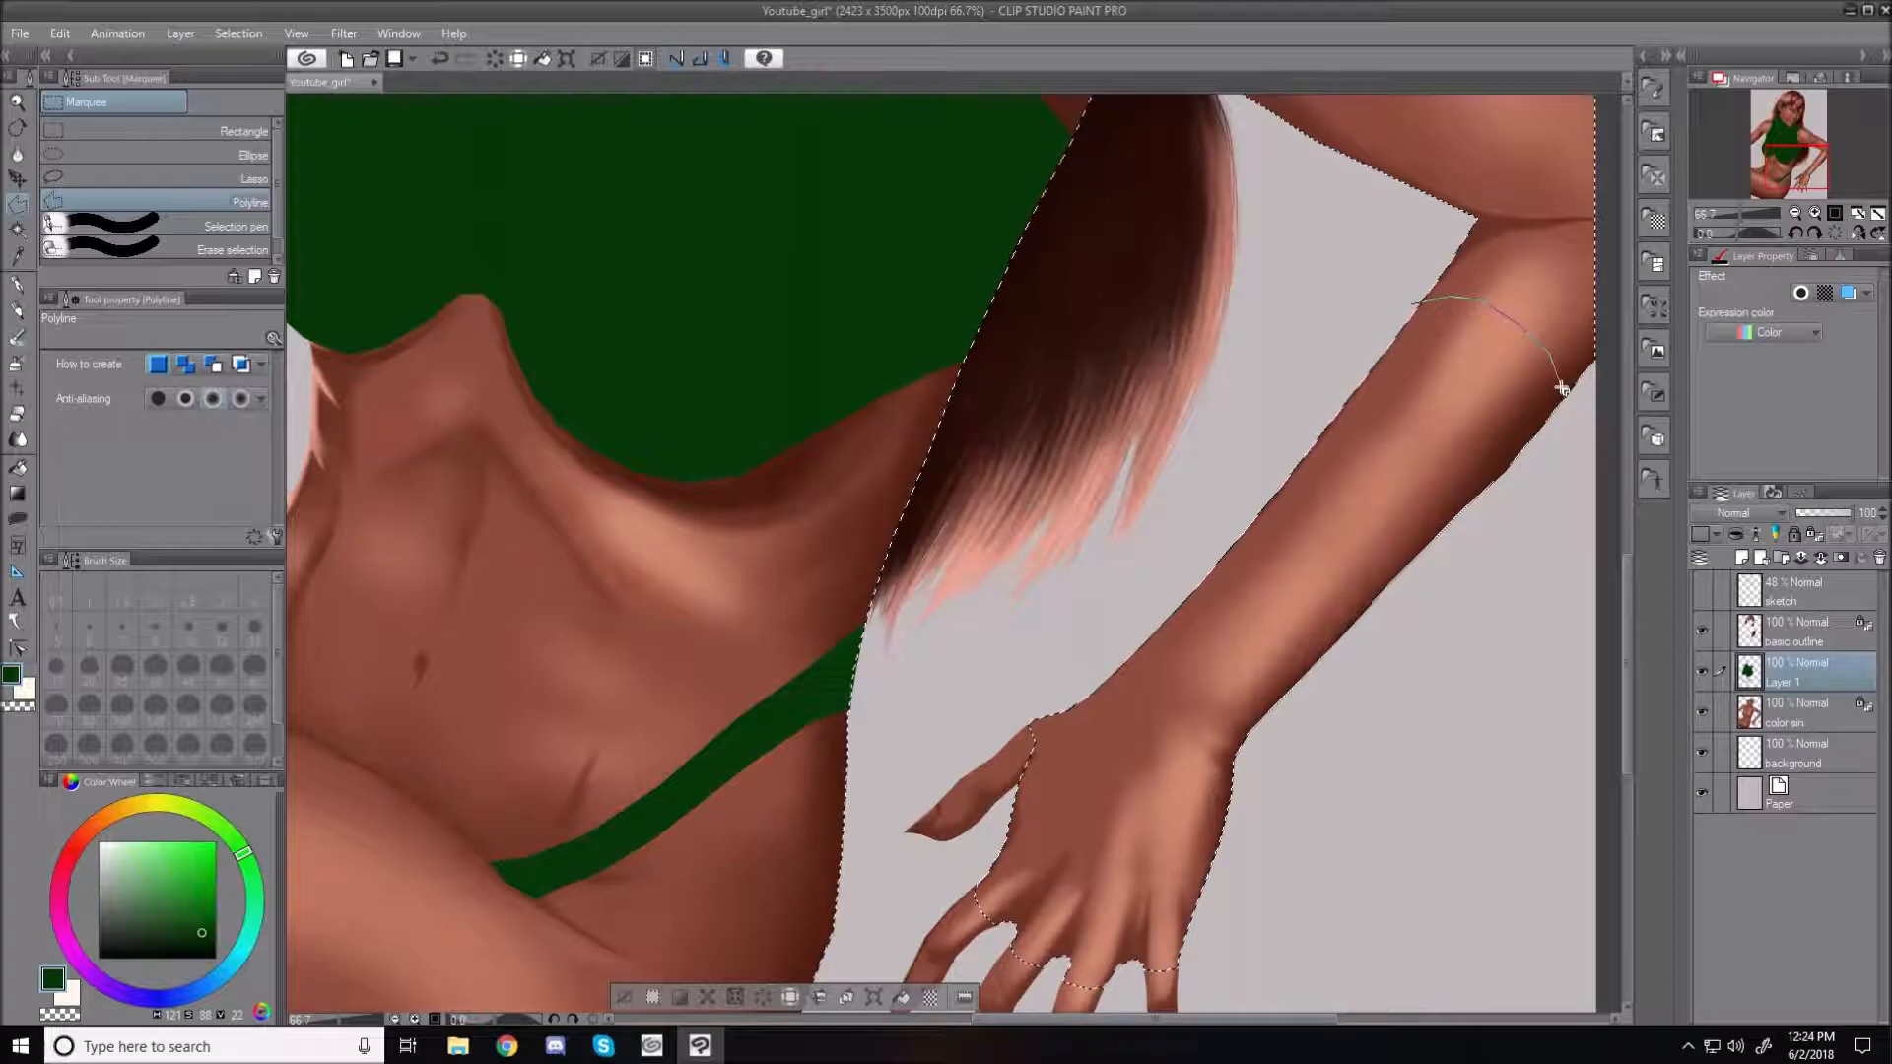
left_click(1568, 421)
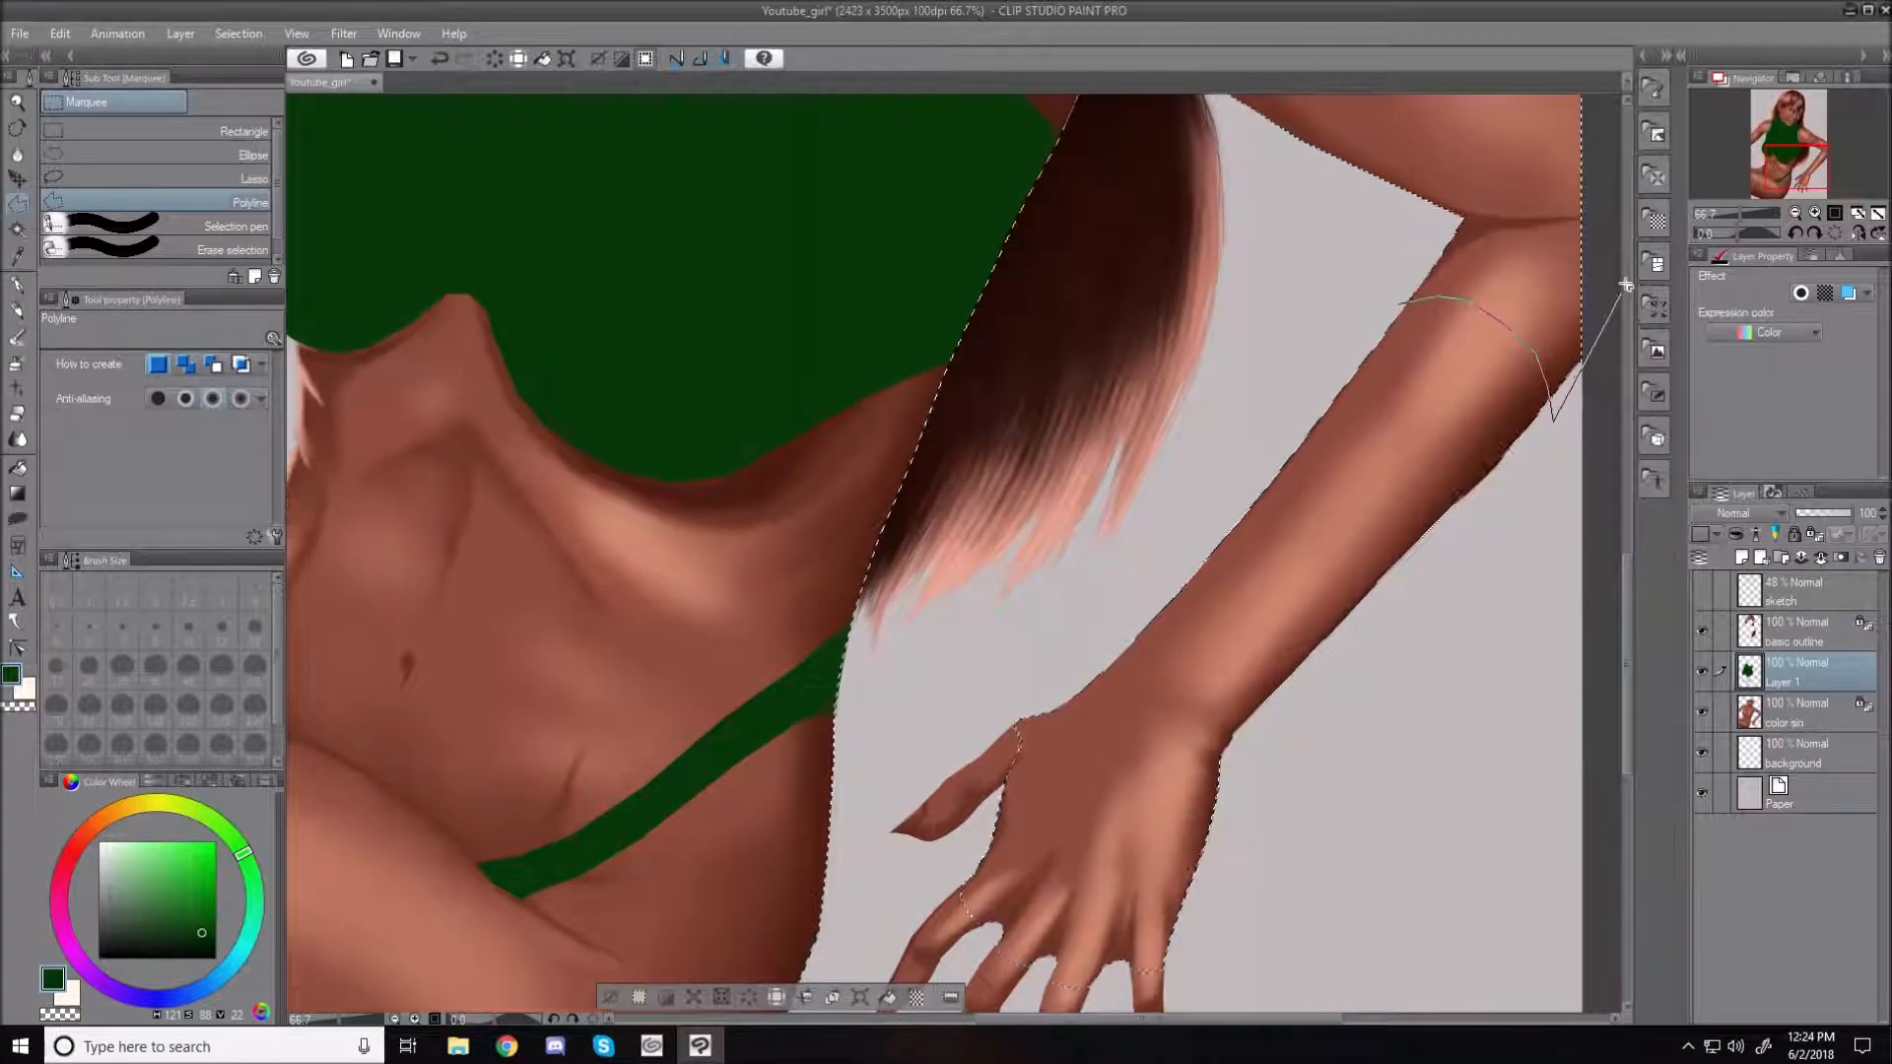
left_click(1614, 236)
left_click(1567, 124)
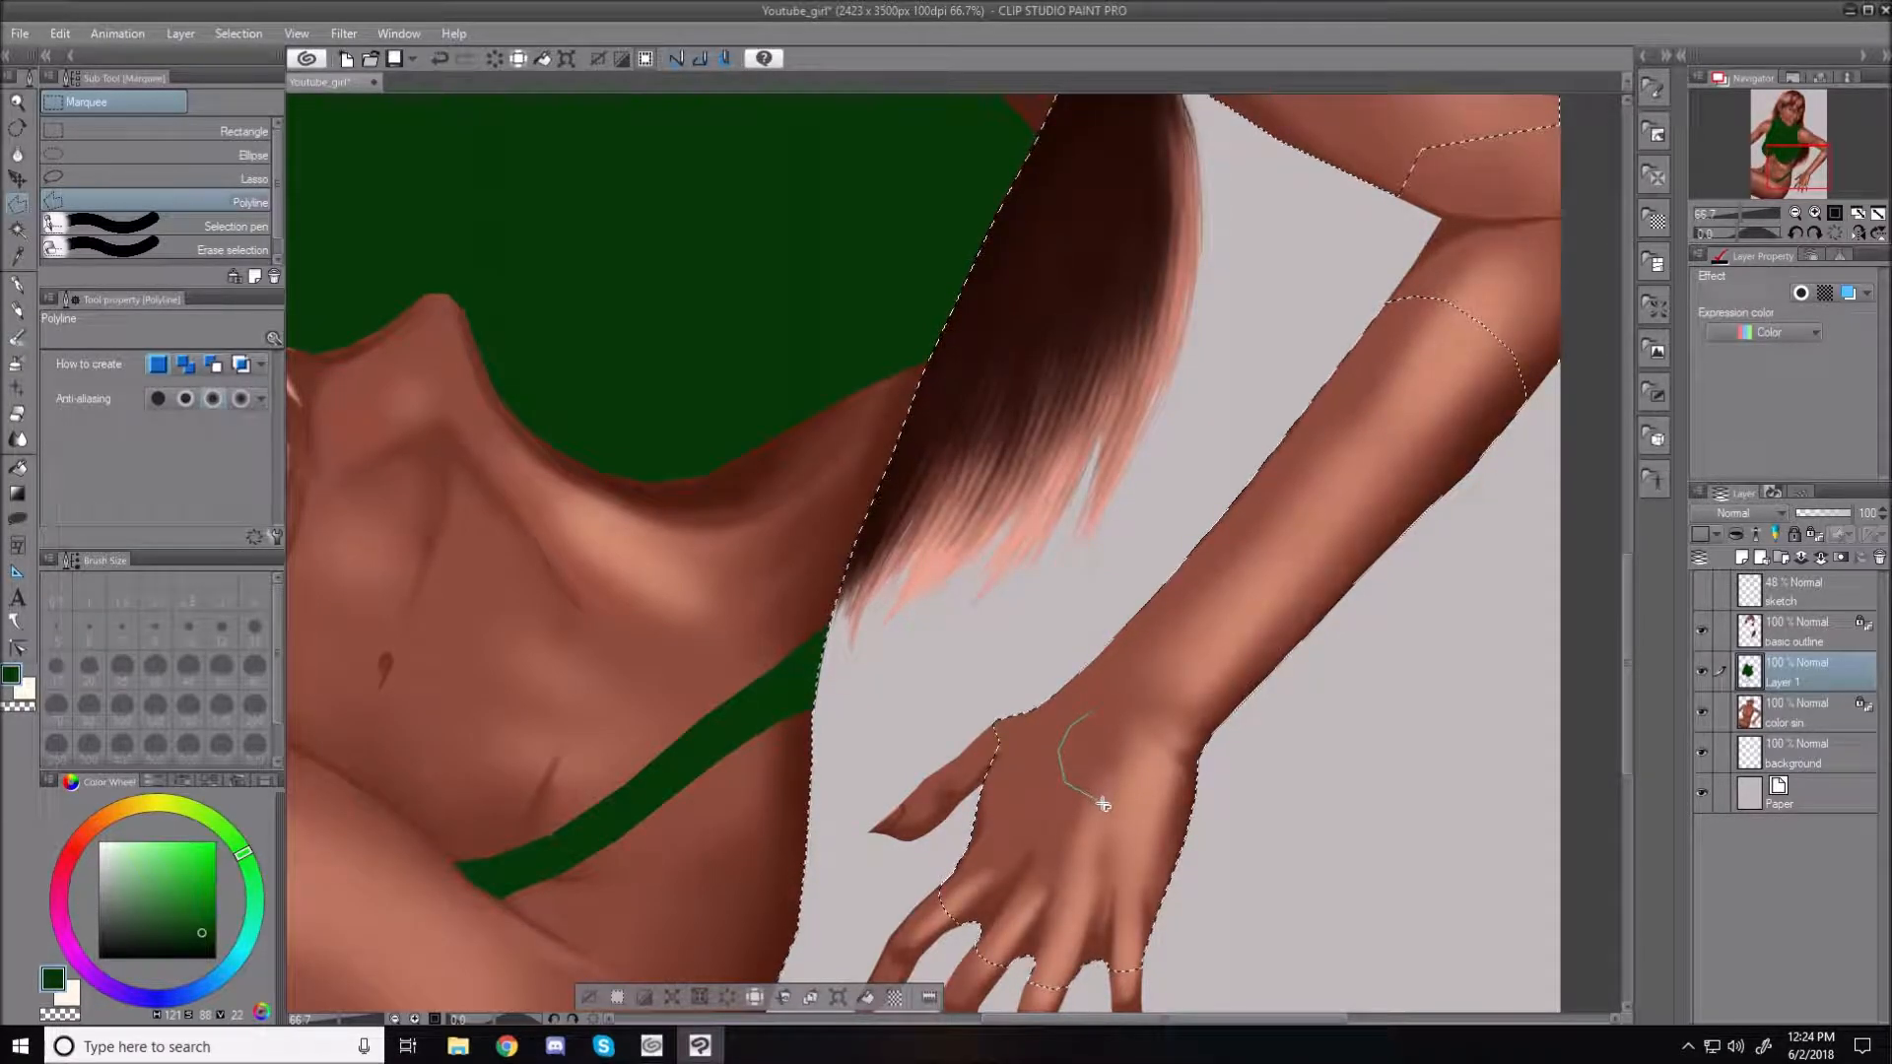
left_click(1165, 740)
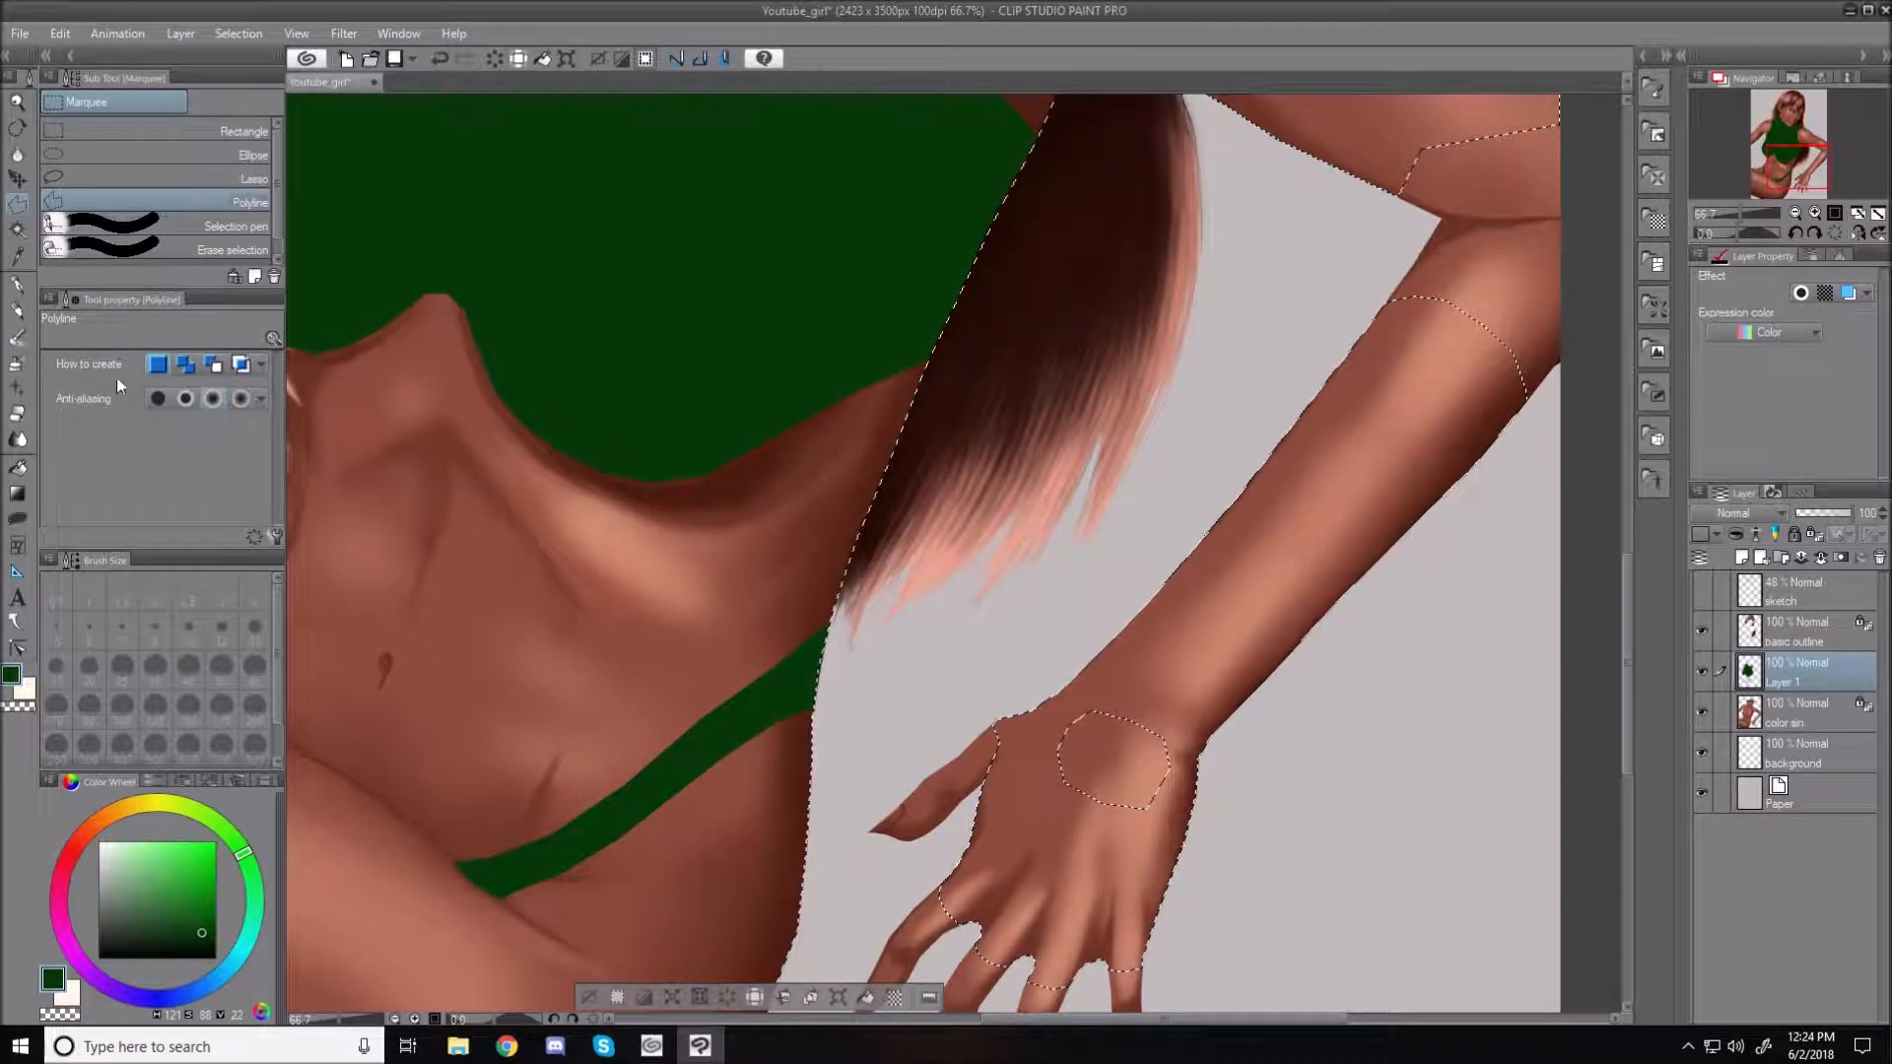
Paint the selected forearm and hand dark green with the Fill-in-mono pen at size 30 to form a fingerless glove, then deselect
left_click(20, 287)
left_click(215, 102)
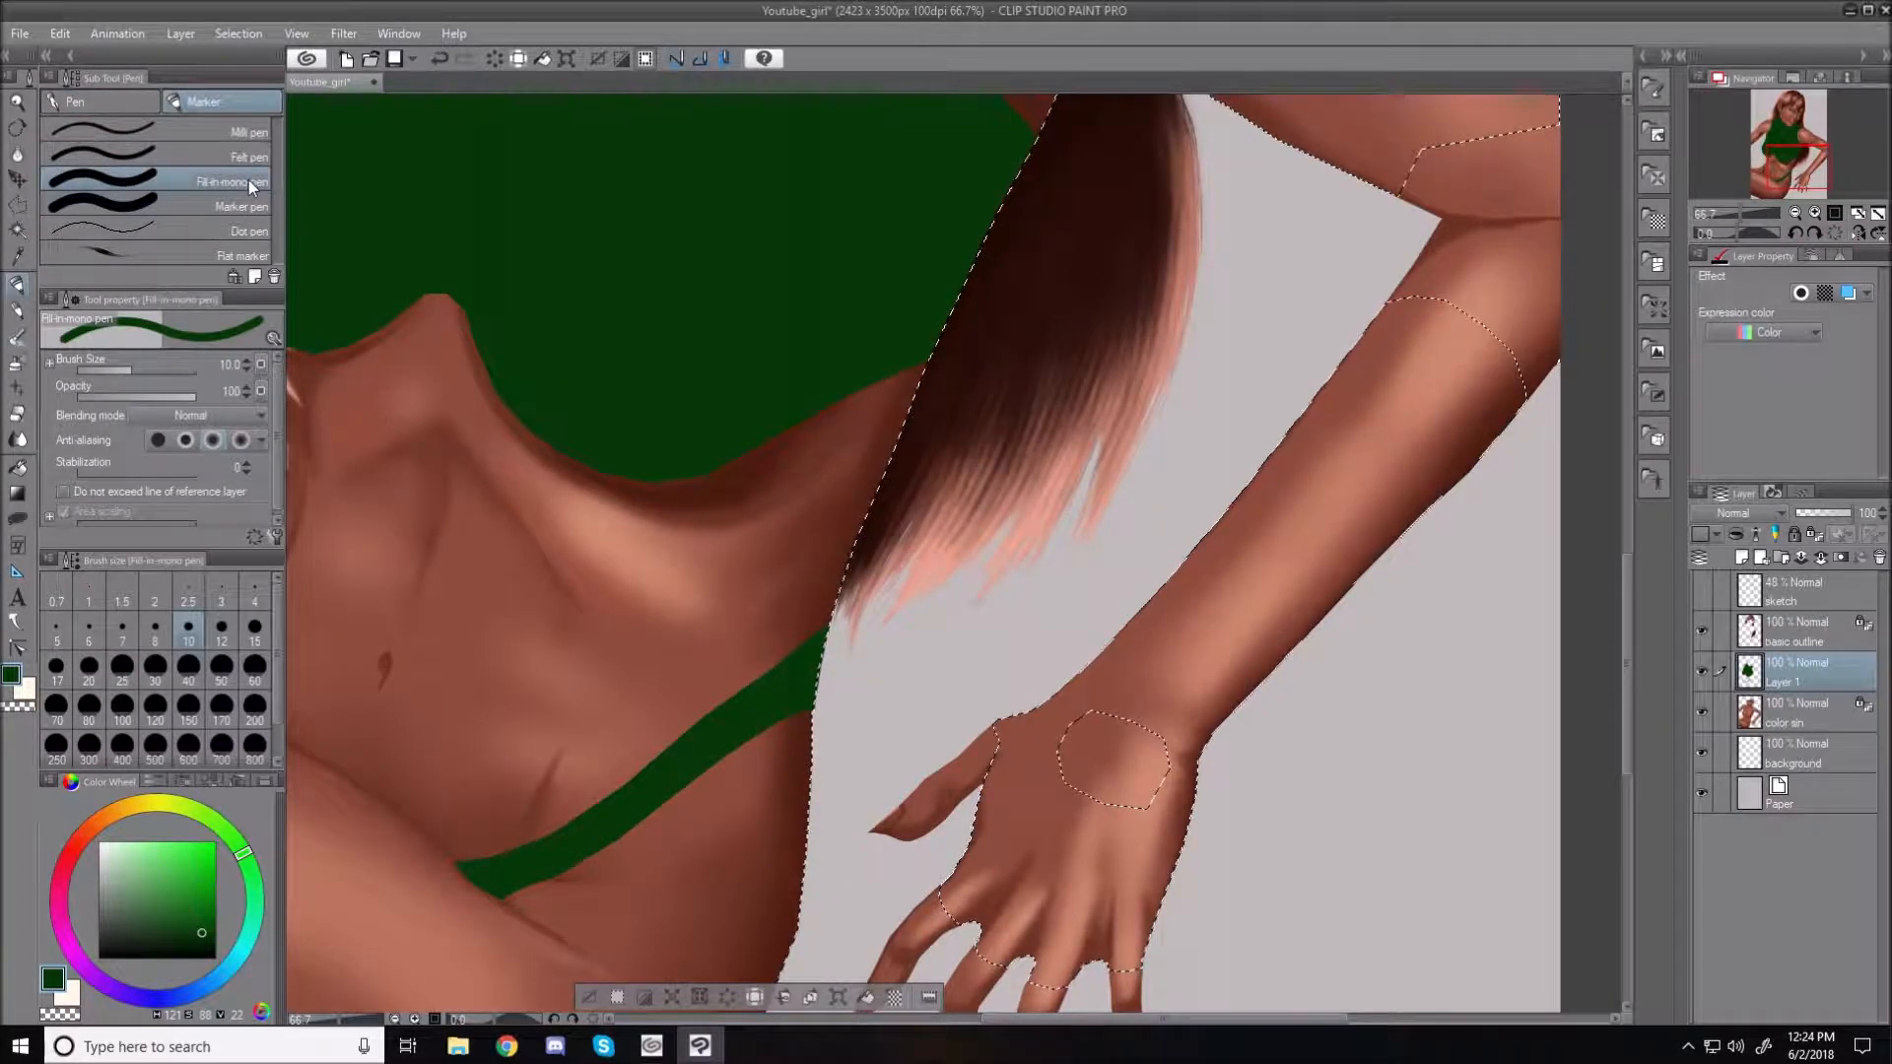
key("bracketright")
key("bracketright")
key("bracketright")
key("bracketright")
key("bracketright")
key("bracketright")
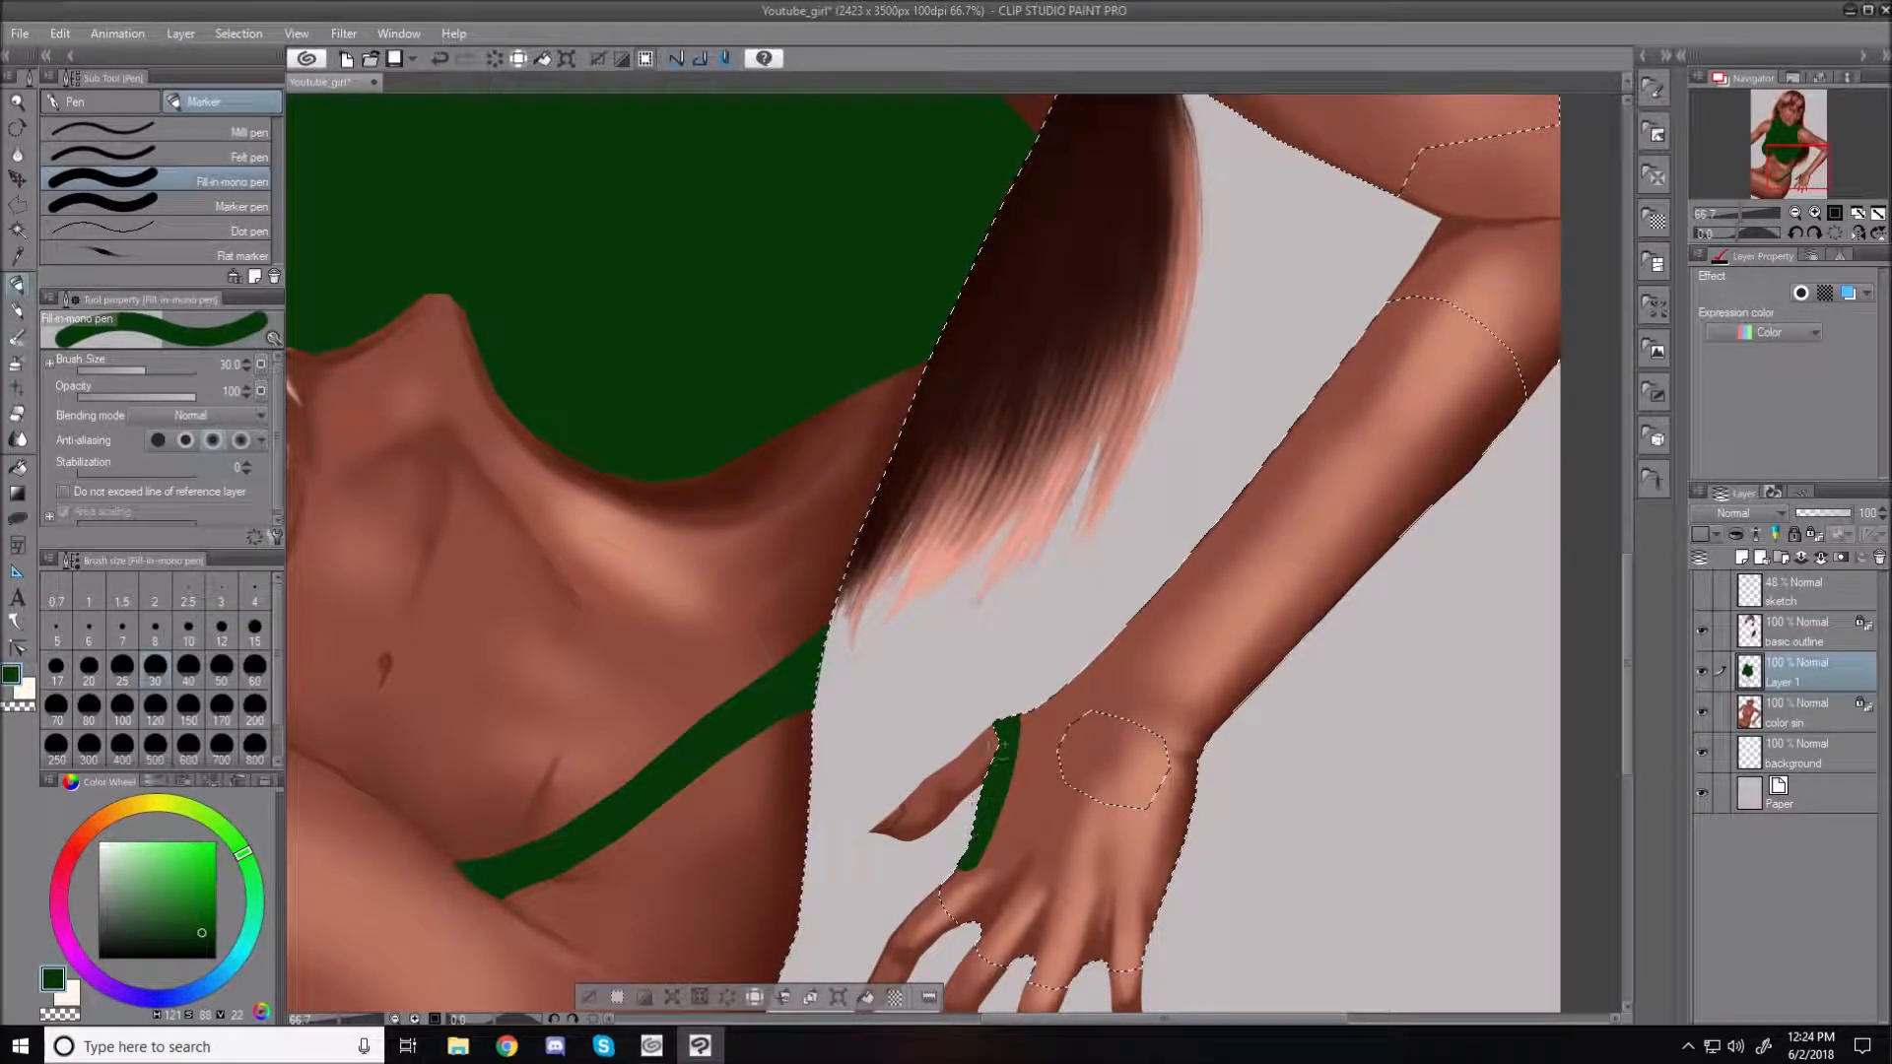
mouse_move(1005, 887)
left_mouse_down()
mouse_move(1024, 773)
mouse_move(1069, 690)
mouse_move(1133, 630)
mouse_move(1134, 701)
mouse_move(1281, 444)
mouse_move(1419, 306)
mouse_move(1497, 365)
mouse_move(1518, 424)
mouse_move(1422, 347)
mouse_move(1330, 463)
mouse_move(1399, 473)
mouse_move(1483, 389)
mouse_move(1468, 459)
mouse_move(1321, 572)
mouse_move(1261, 562)
mouse_move(1213, 584)
mouse_move(1173, 779)
mouse_move(1281, 640)
mouse_move(1133, 828)
mouse_move(1139, 859)
mouse_move(1074, 828)
mouse_move(1030, 867)
mouse_move(1058, 959)
mouse_move(1094, 837)
mouse_move(1104, 946)
mouse_move(1172, 818)
mouse_move(1106, 973)
left_mouse_up()
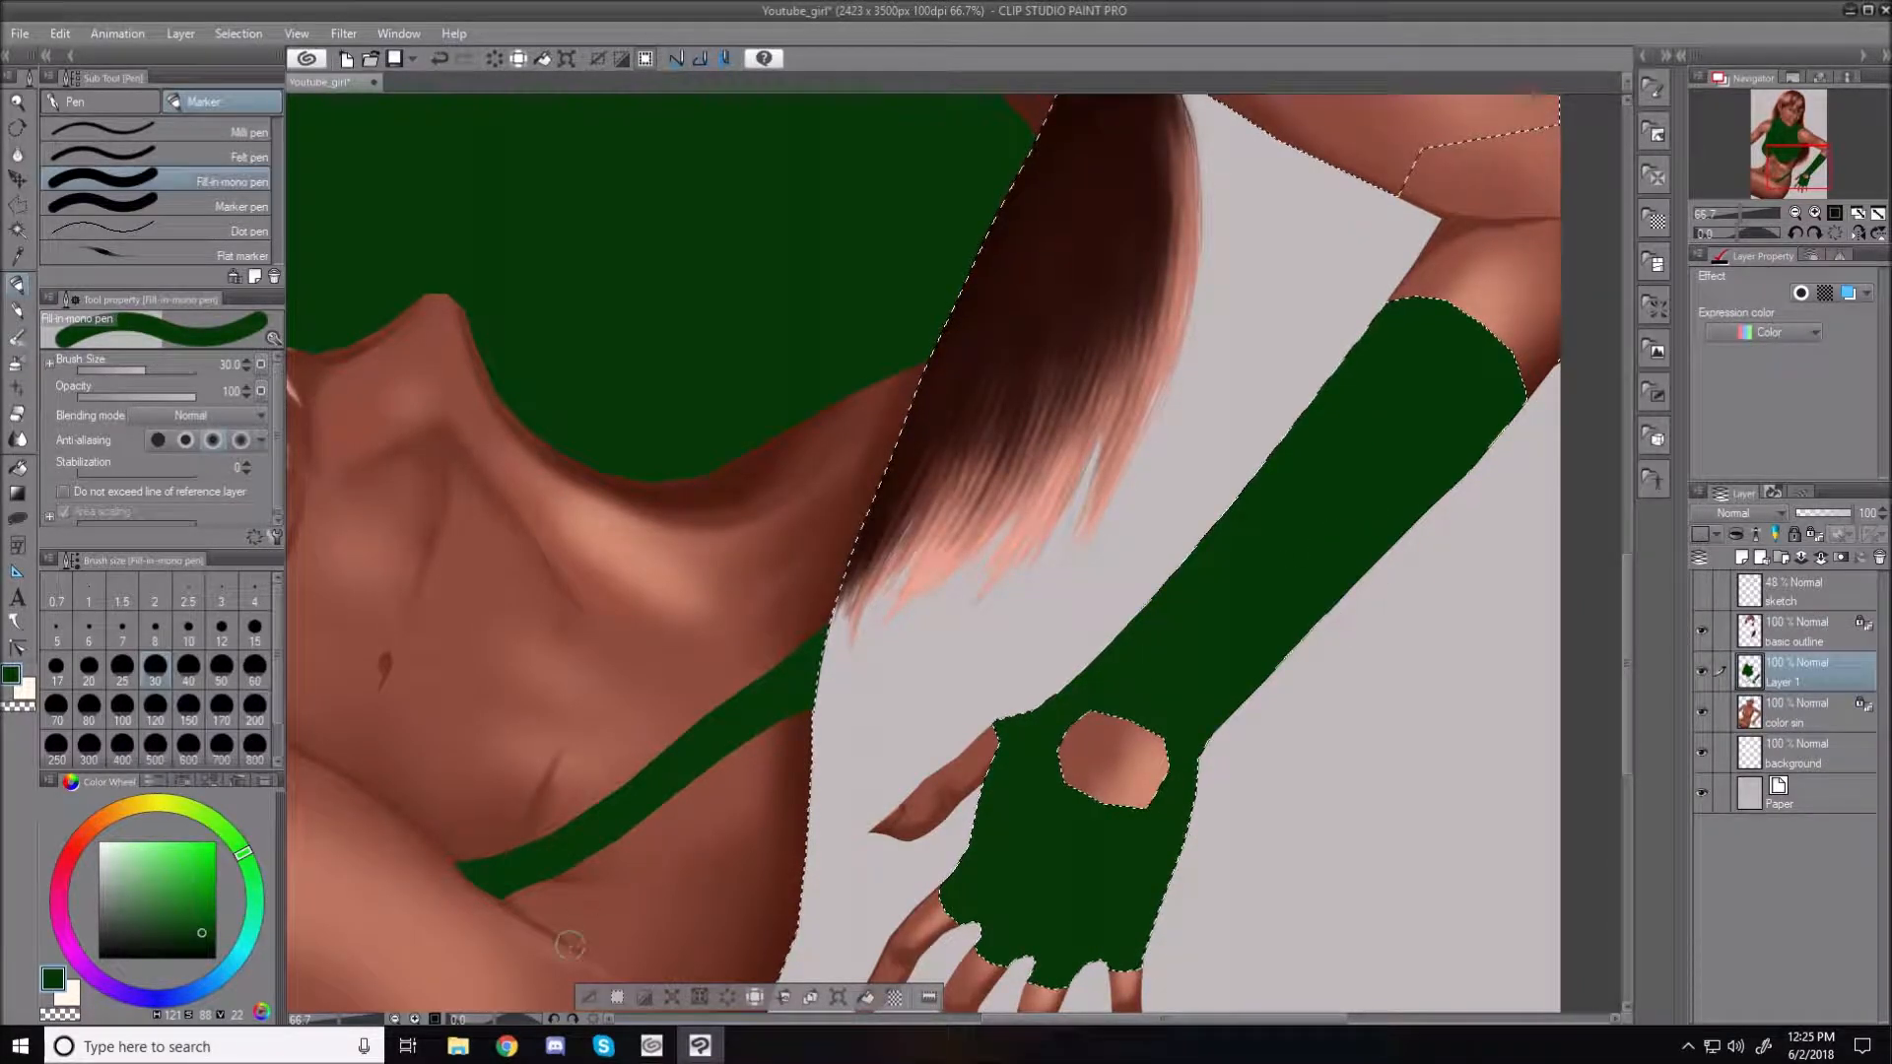
left_click(588, 998)
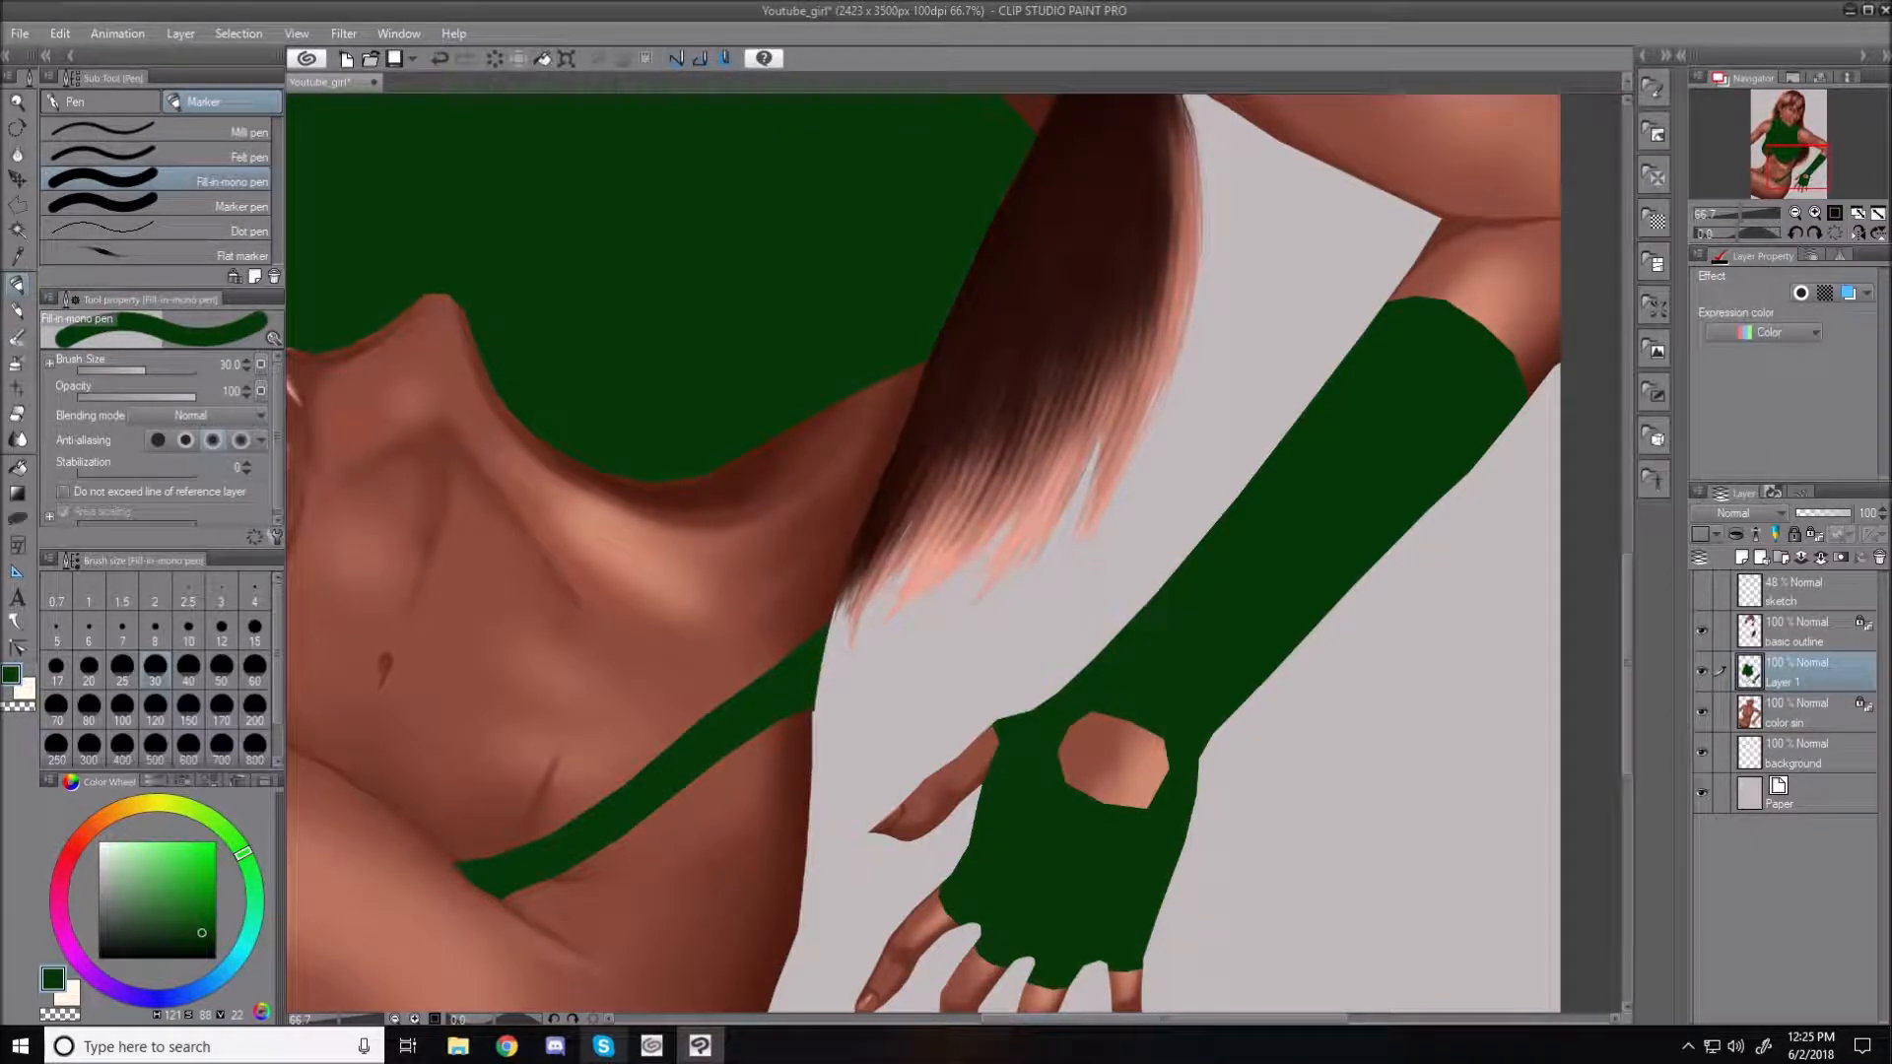
Lower Layer 1's opacity to 74% and lock its transparent pixels
key("ctrl+0")
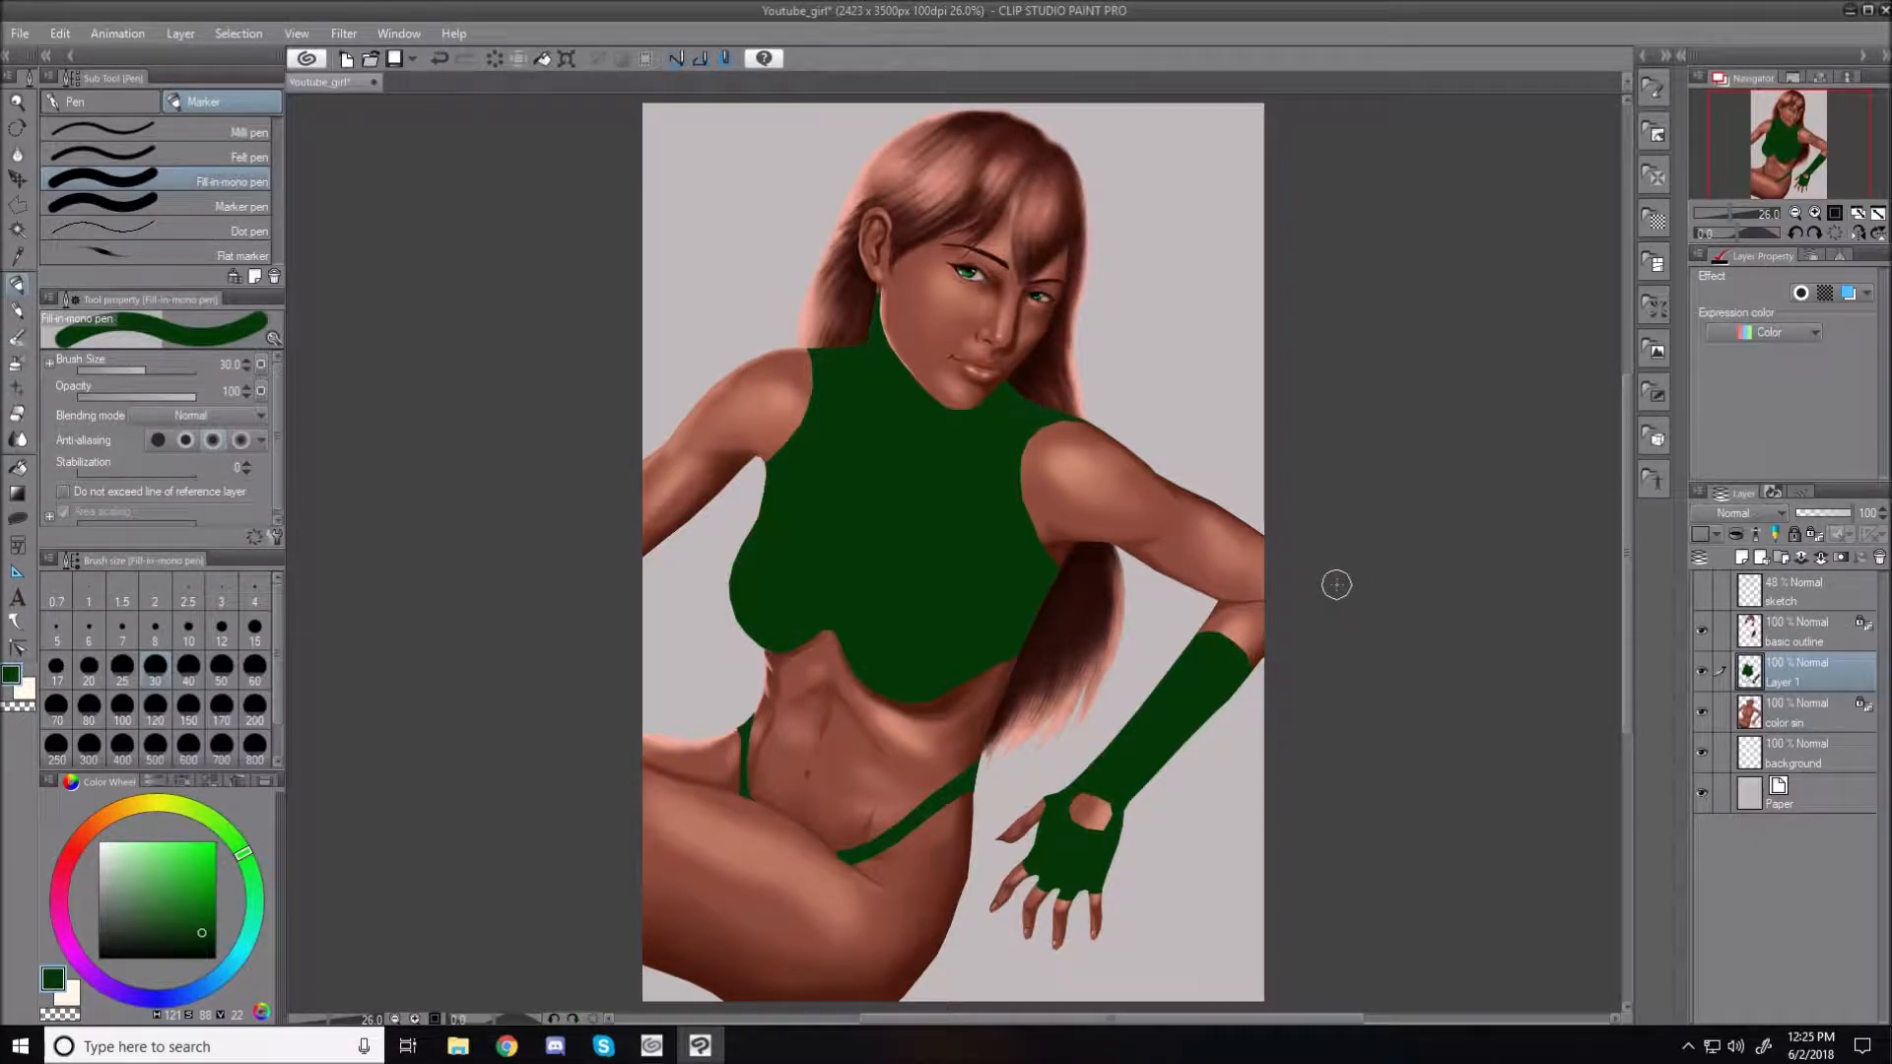
scroll(1325, 514, "up", 2)
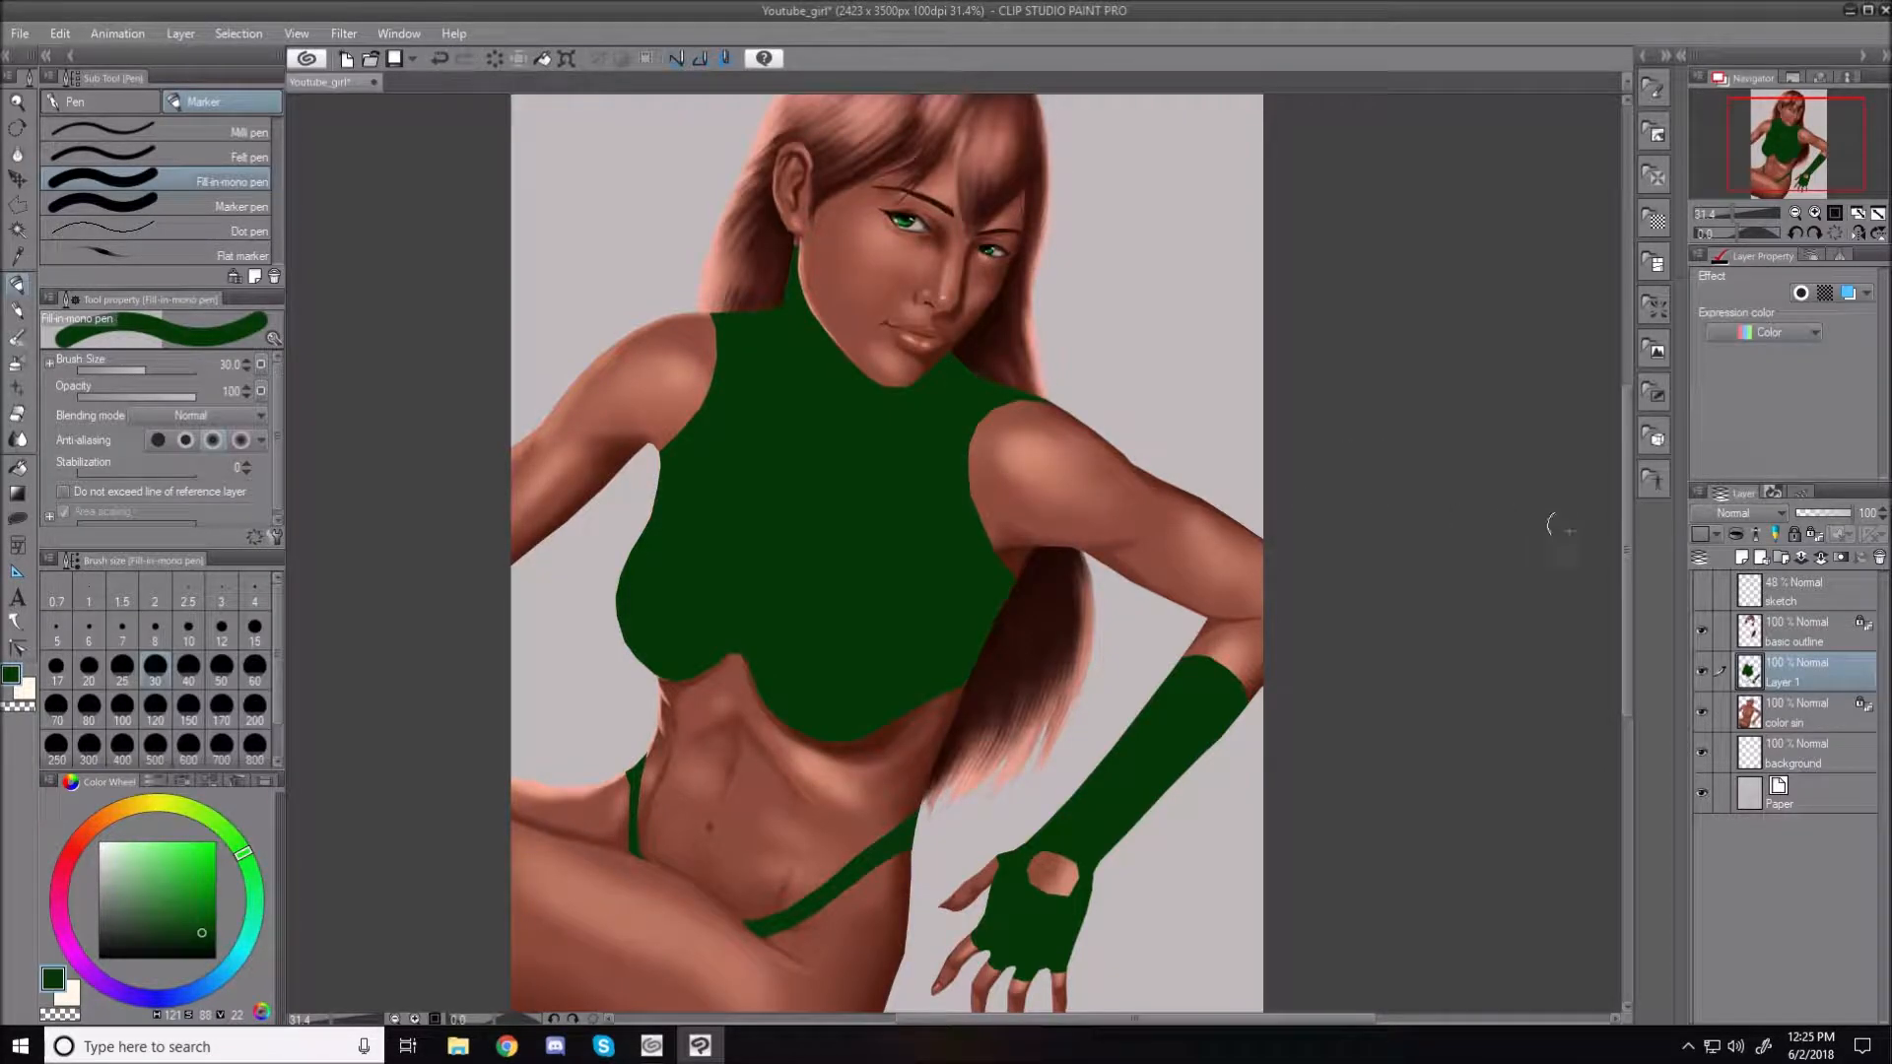
right_click(1775, 665)
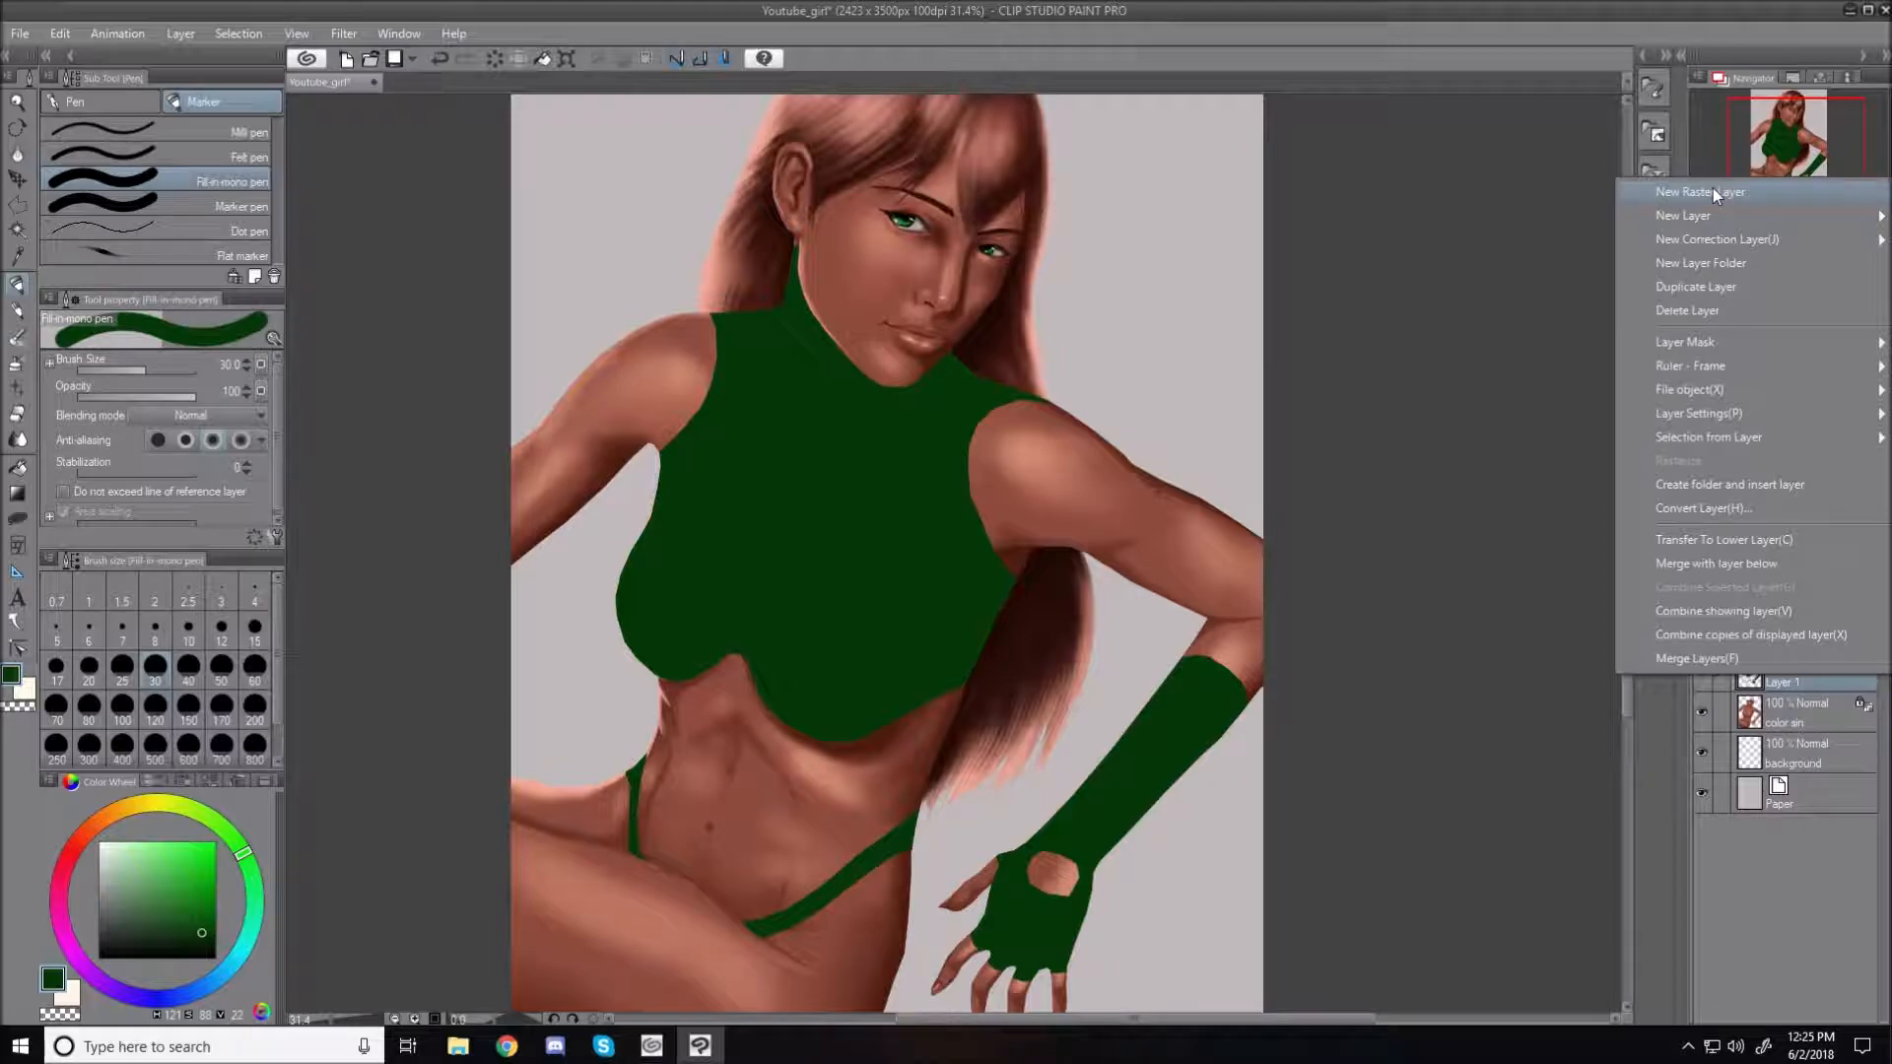
left_click(1439, 488)
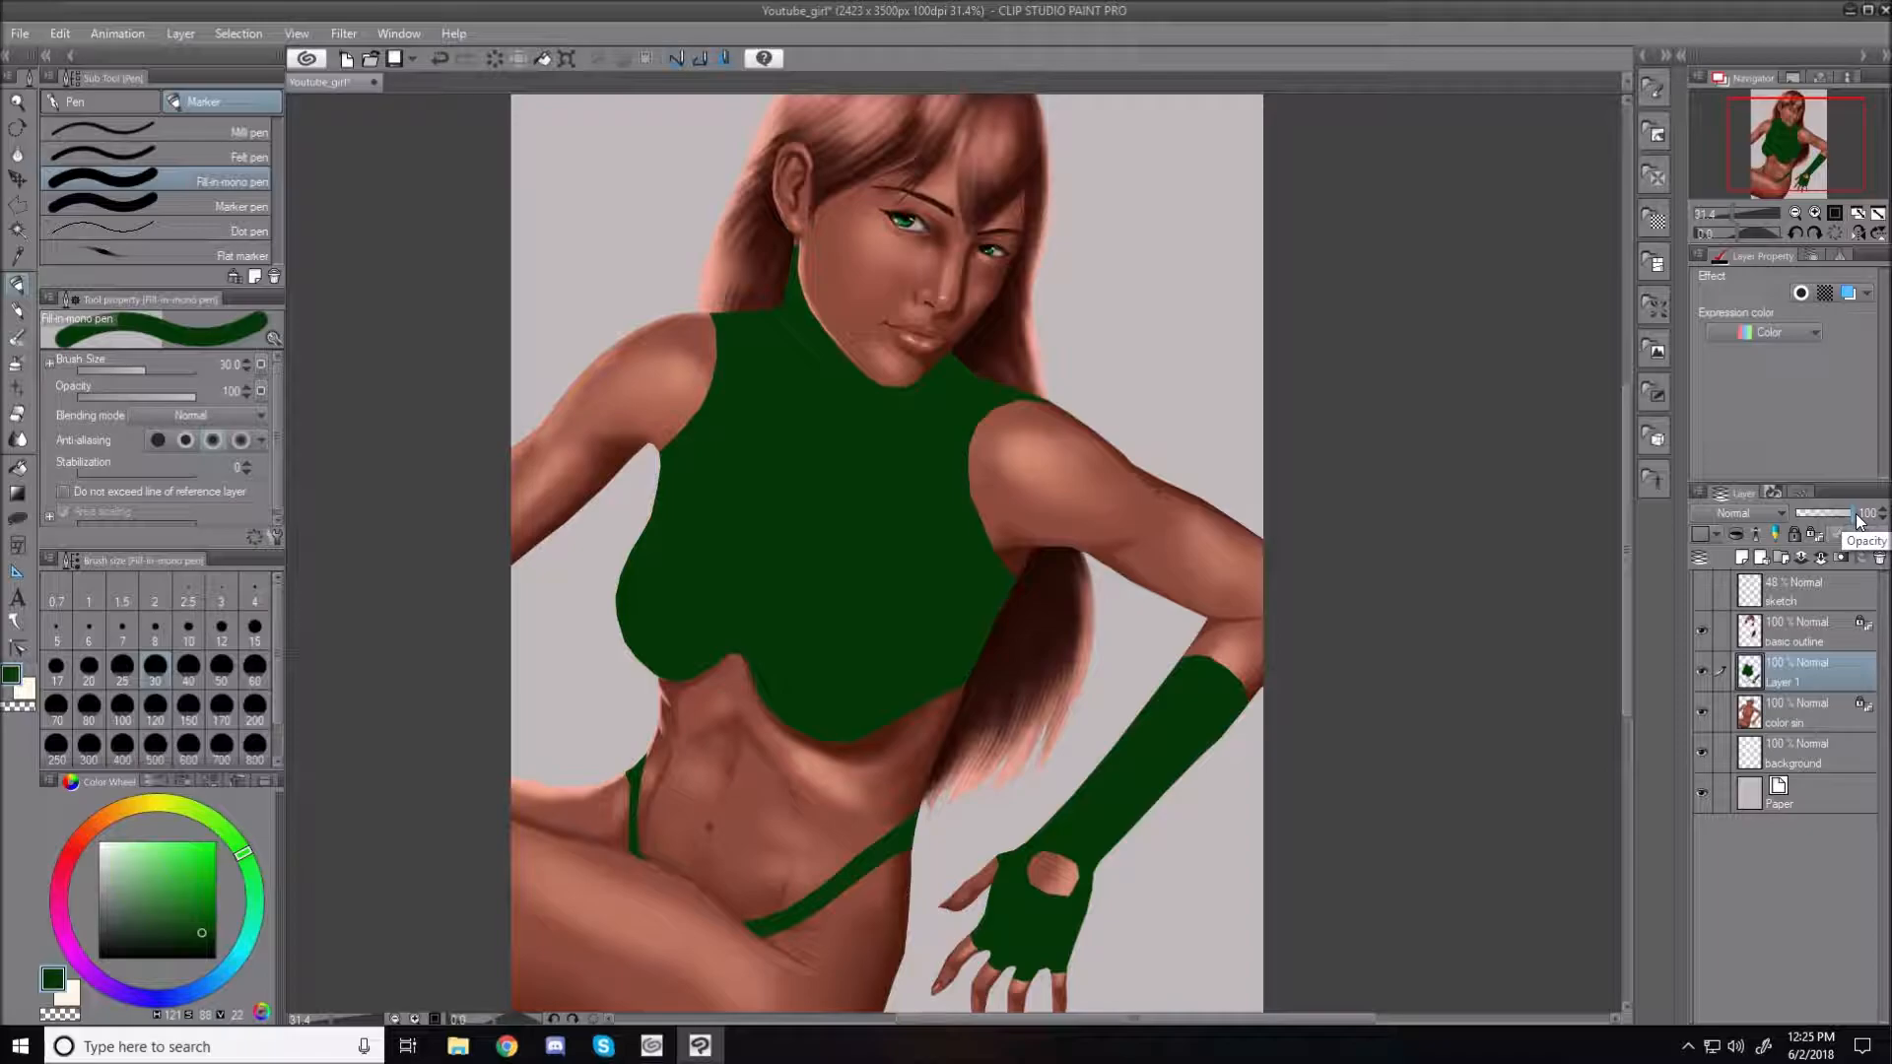
mouse_move(1857, 513)
left_mouse_down()
mouse_move(1820, 512)
mouse_move(1838, 511)
left_mouse_up()
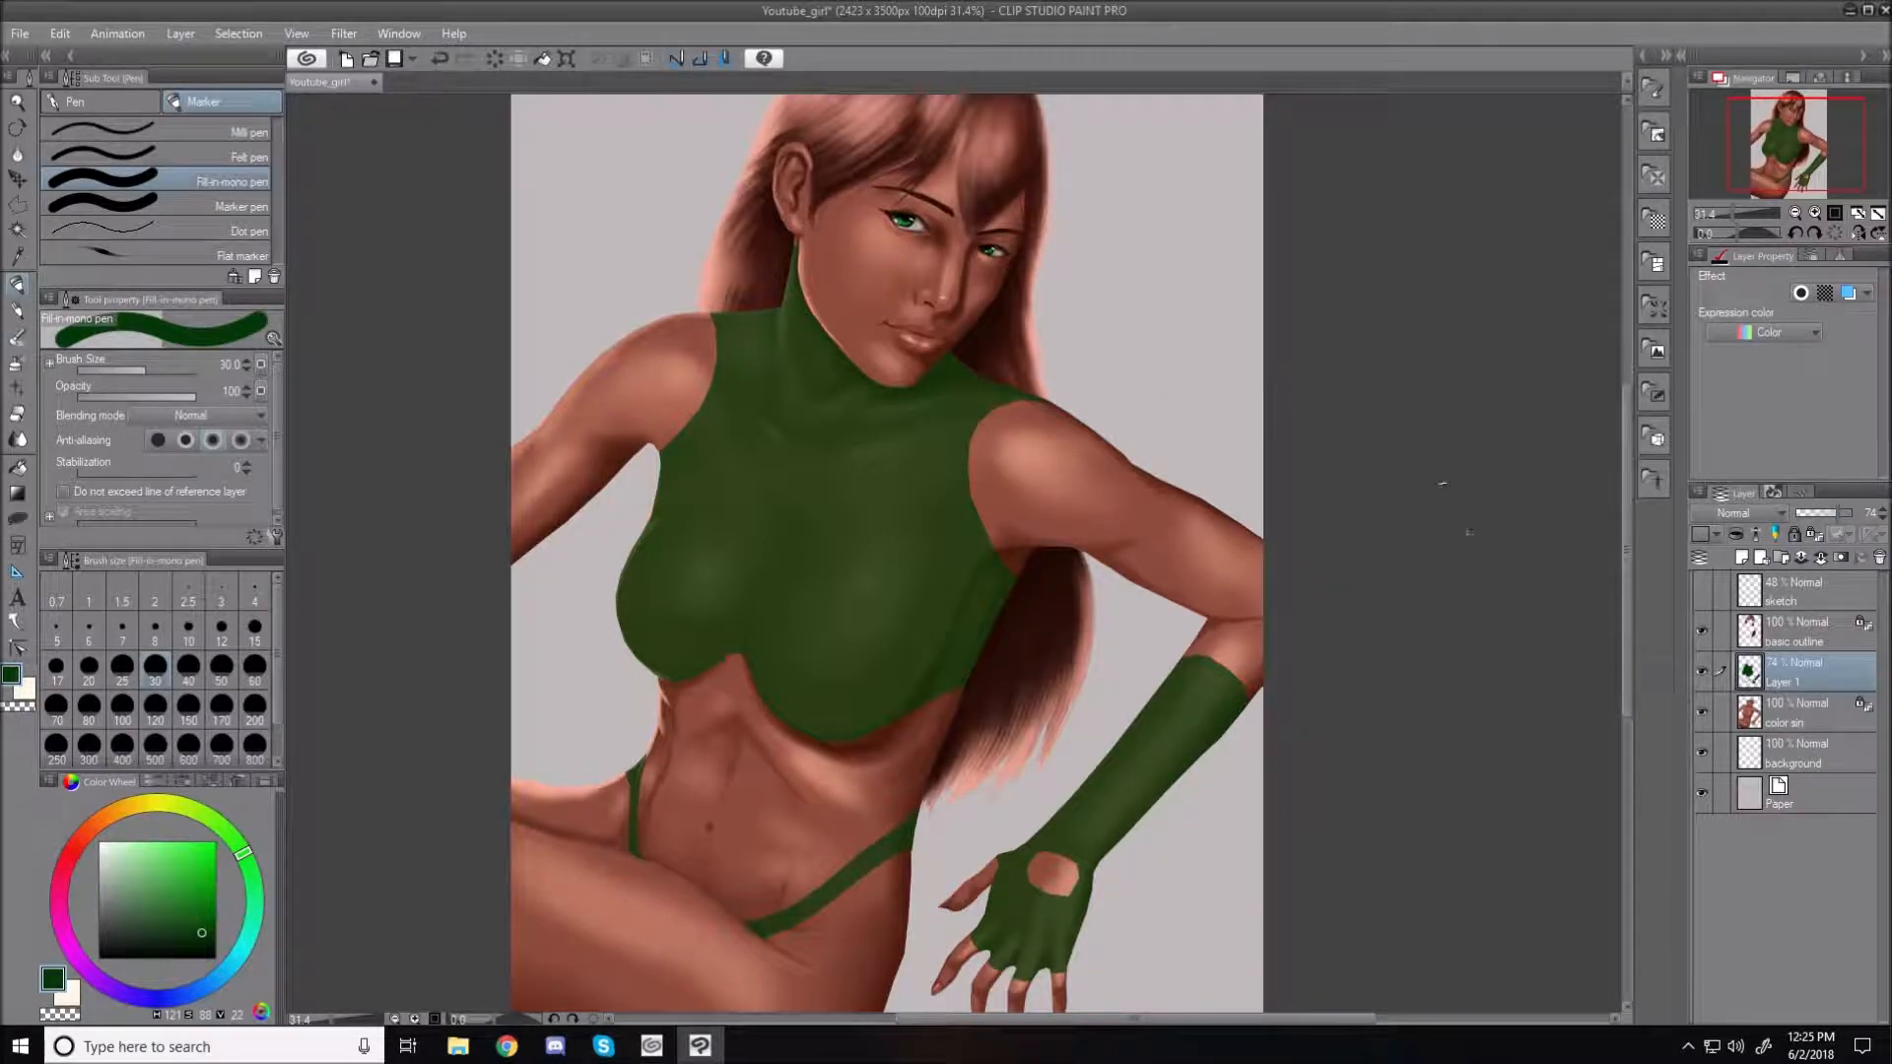
left_click(1812, 534)
scroll(1628, 560, "down", 3)
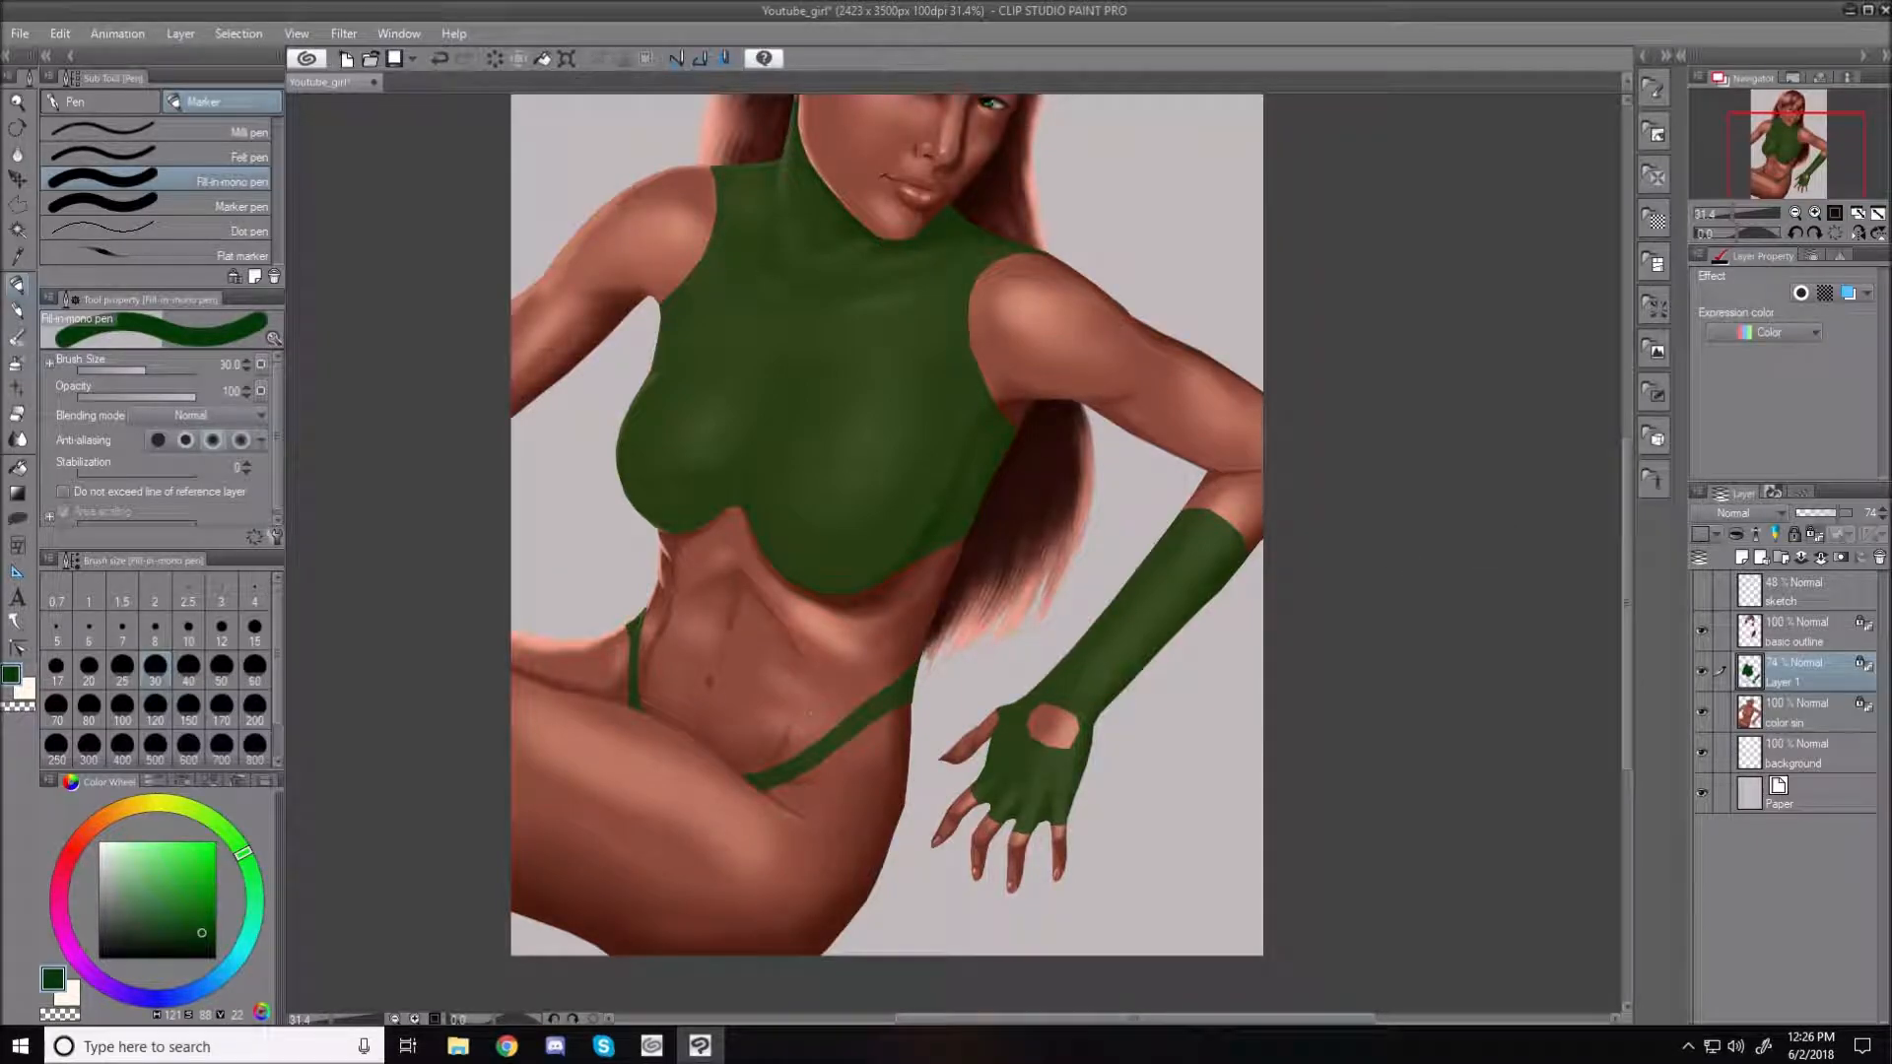
Pick a brighter green and paint highlights on the neck and collarbones of the top with the Soft airbrush
left_click_drag(202, 932, 189, 916)
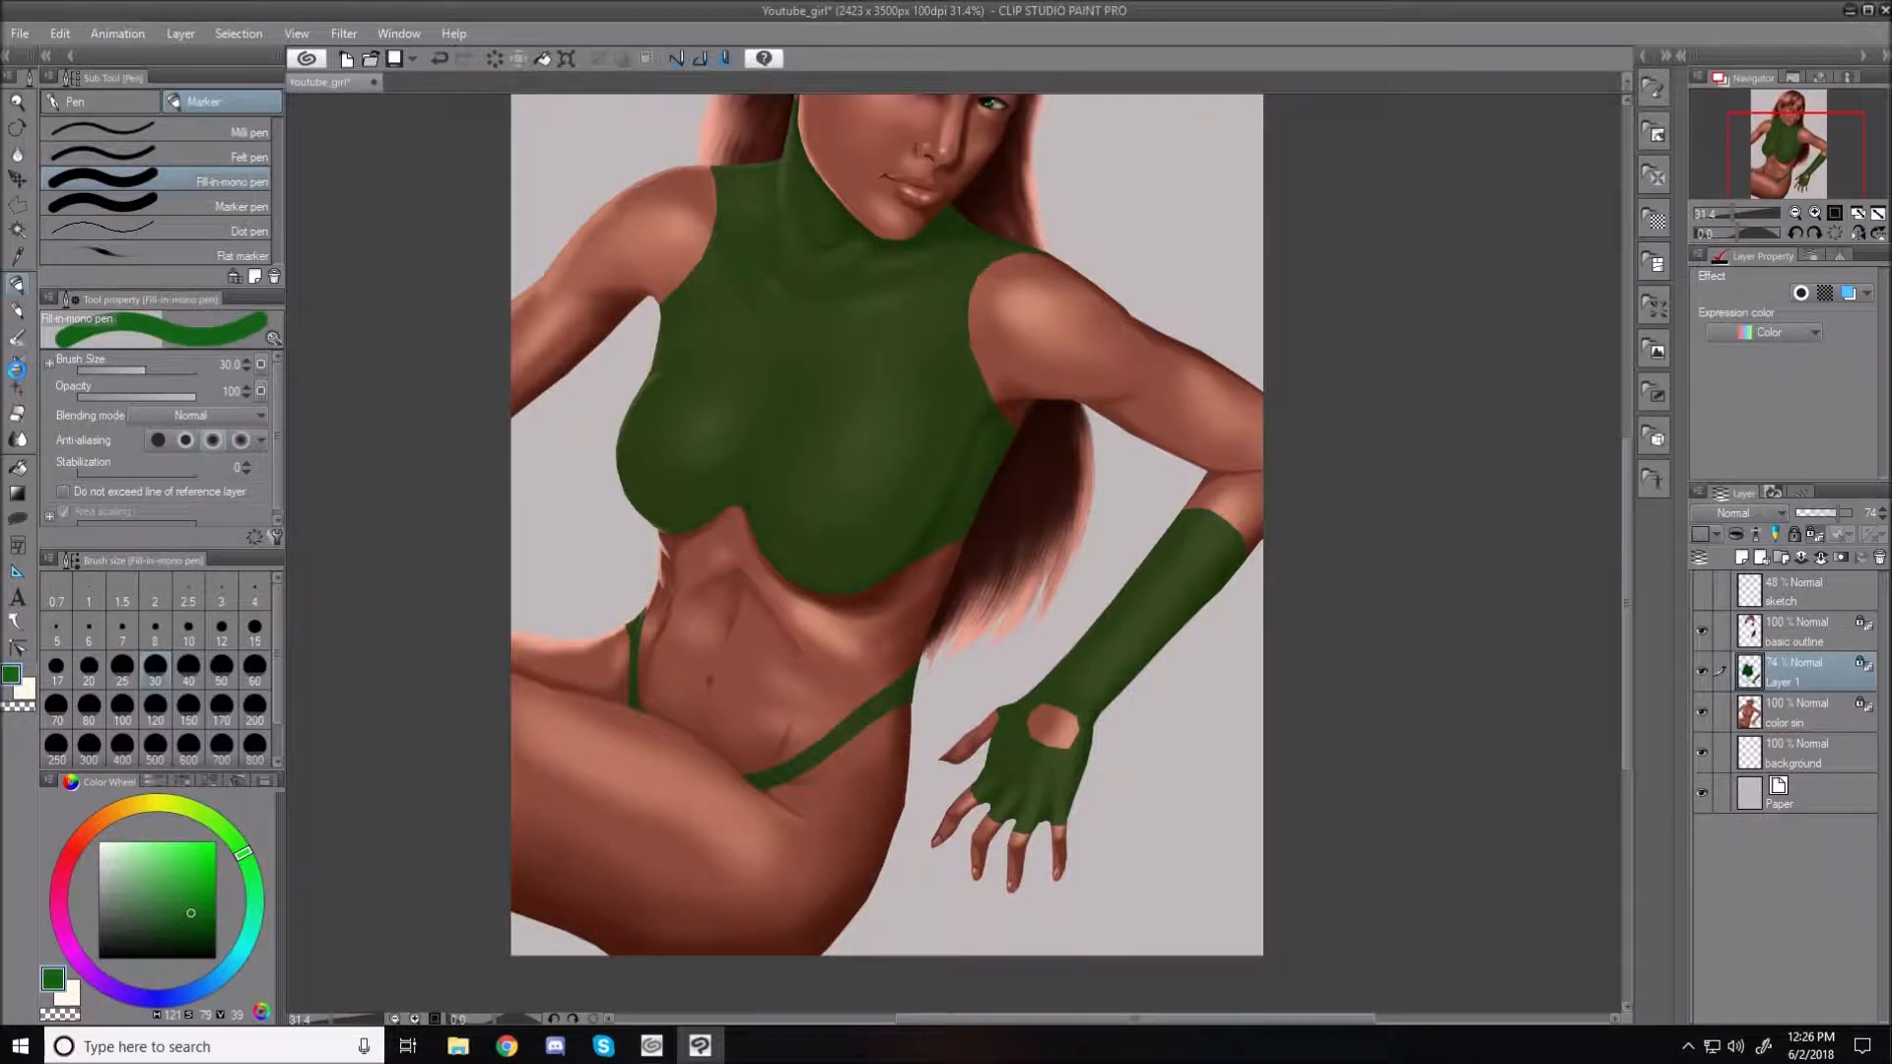
left_click(18, 369)
left_click(233, 154)
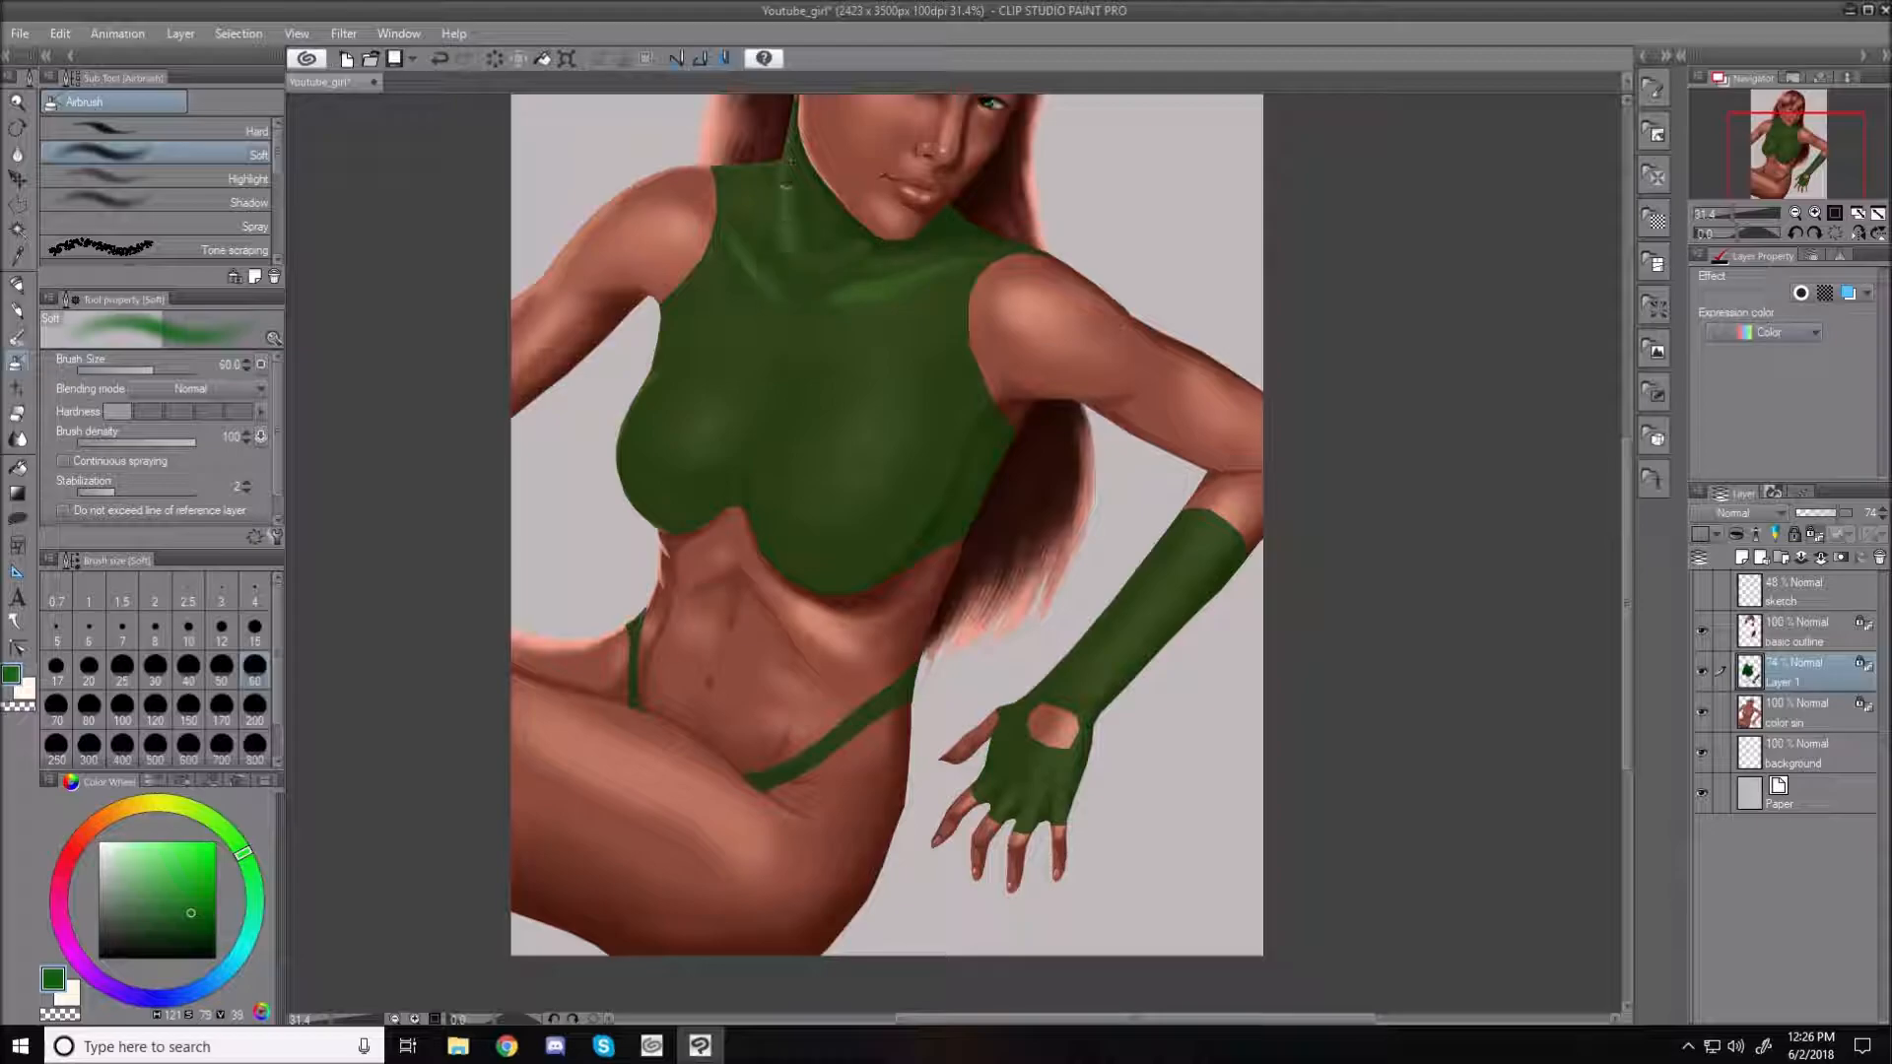
Airbrush soft highlights on both sides of the bust with the Soft airbrush enlarged to 170 and 200
key("bracketright")
key("bracketright")
key("bracketright")
key("bracketleft")
key("bracketleft")
key("bracketleft")
key("bracketright")
key("bracketright")
key("bracketright")
key("bracketright")
key("bracketright")
key("bracketright")
left_click_drag(689, 427, 721, 402)
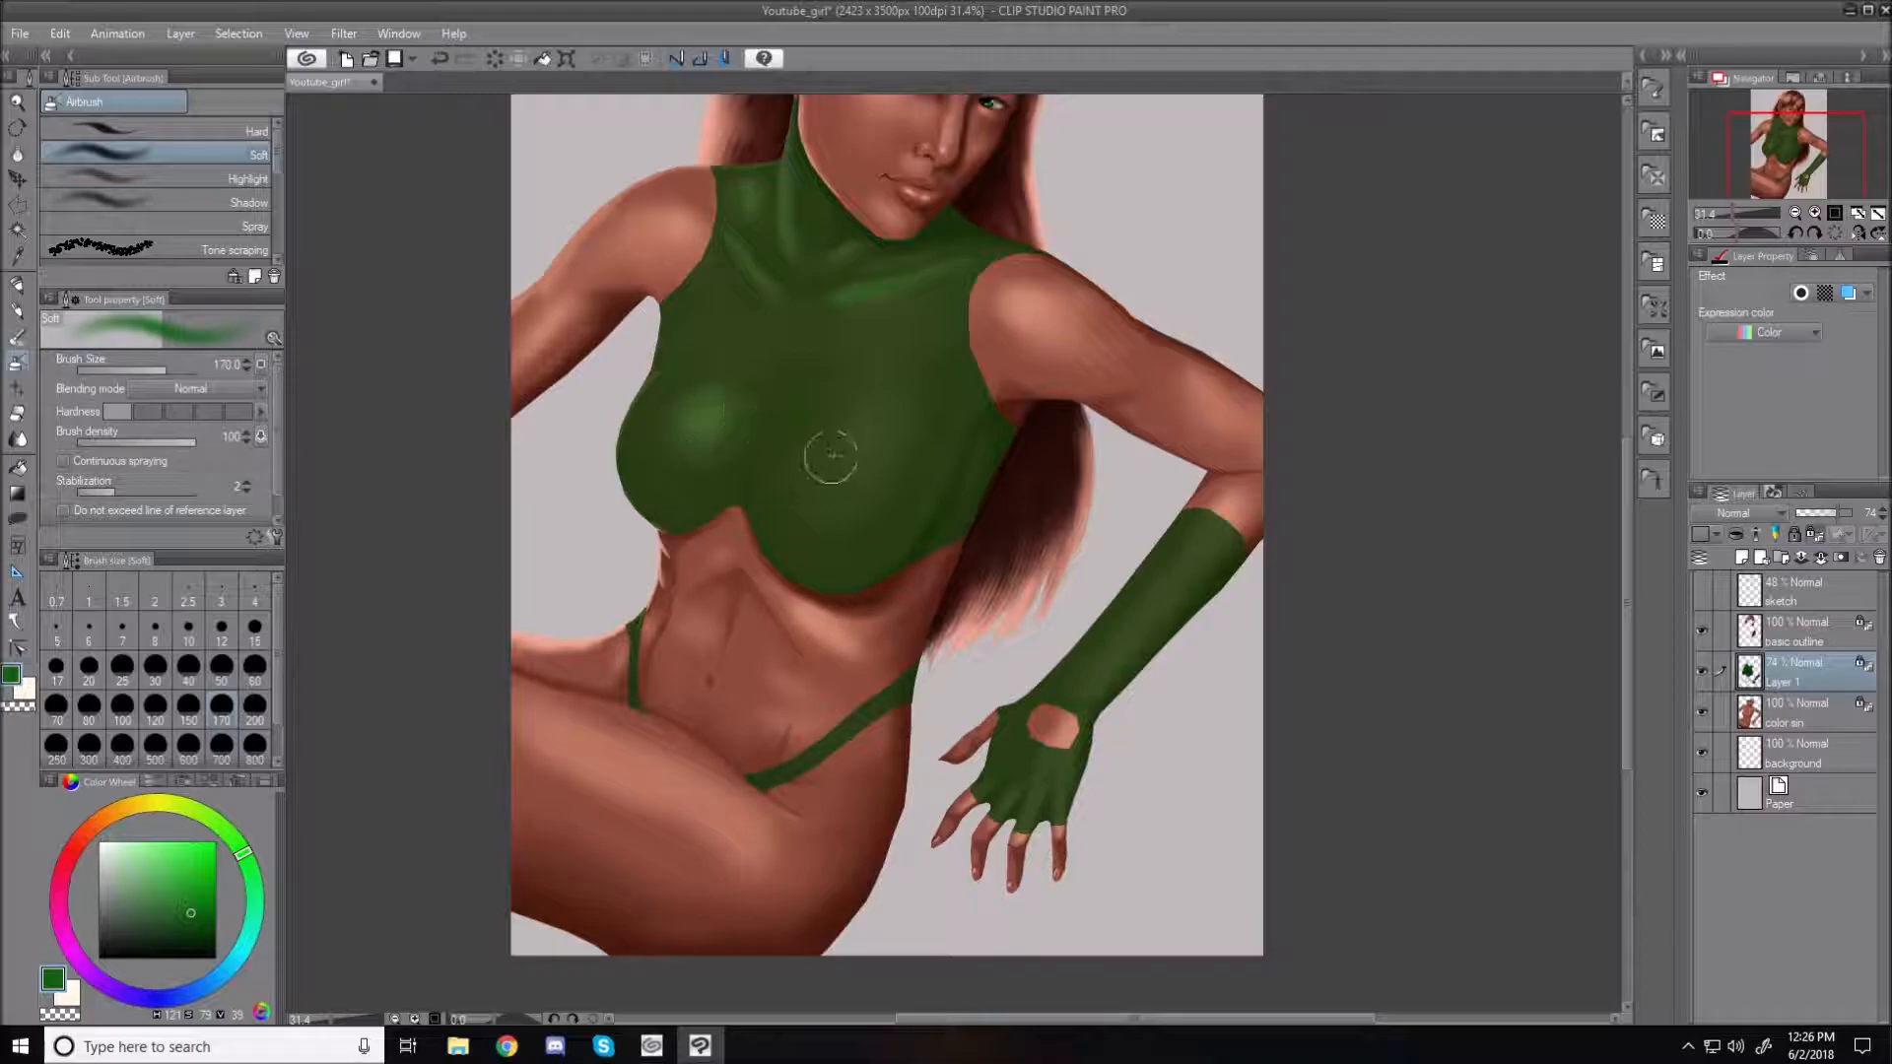
left_click_drag(832, 451, 887, 401)
key("bracketright")
left_click_drag(831, 475, 894, 345)
Reduce the Soft airbrush to 70 and paint a highlight along the glove's forearm from the cuff to the wrist
key("bracketleft")
key("bracketleft")
key("bracketleft")
key("bracketleft")
key("bracketleft")
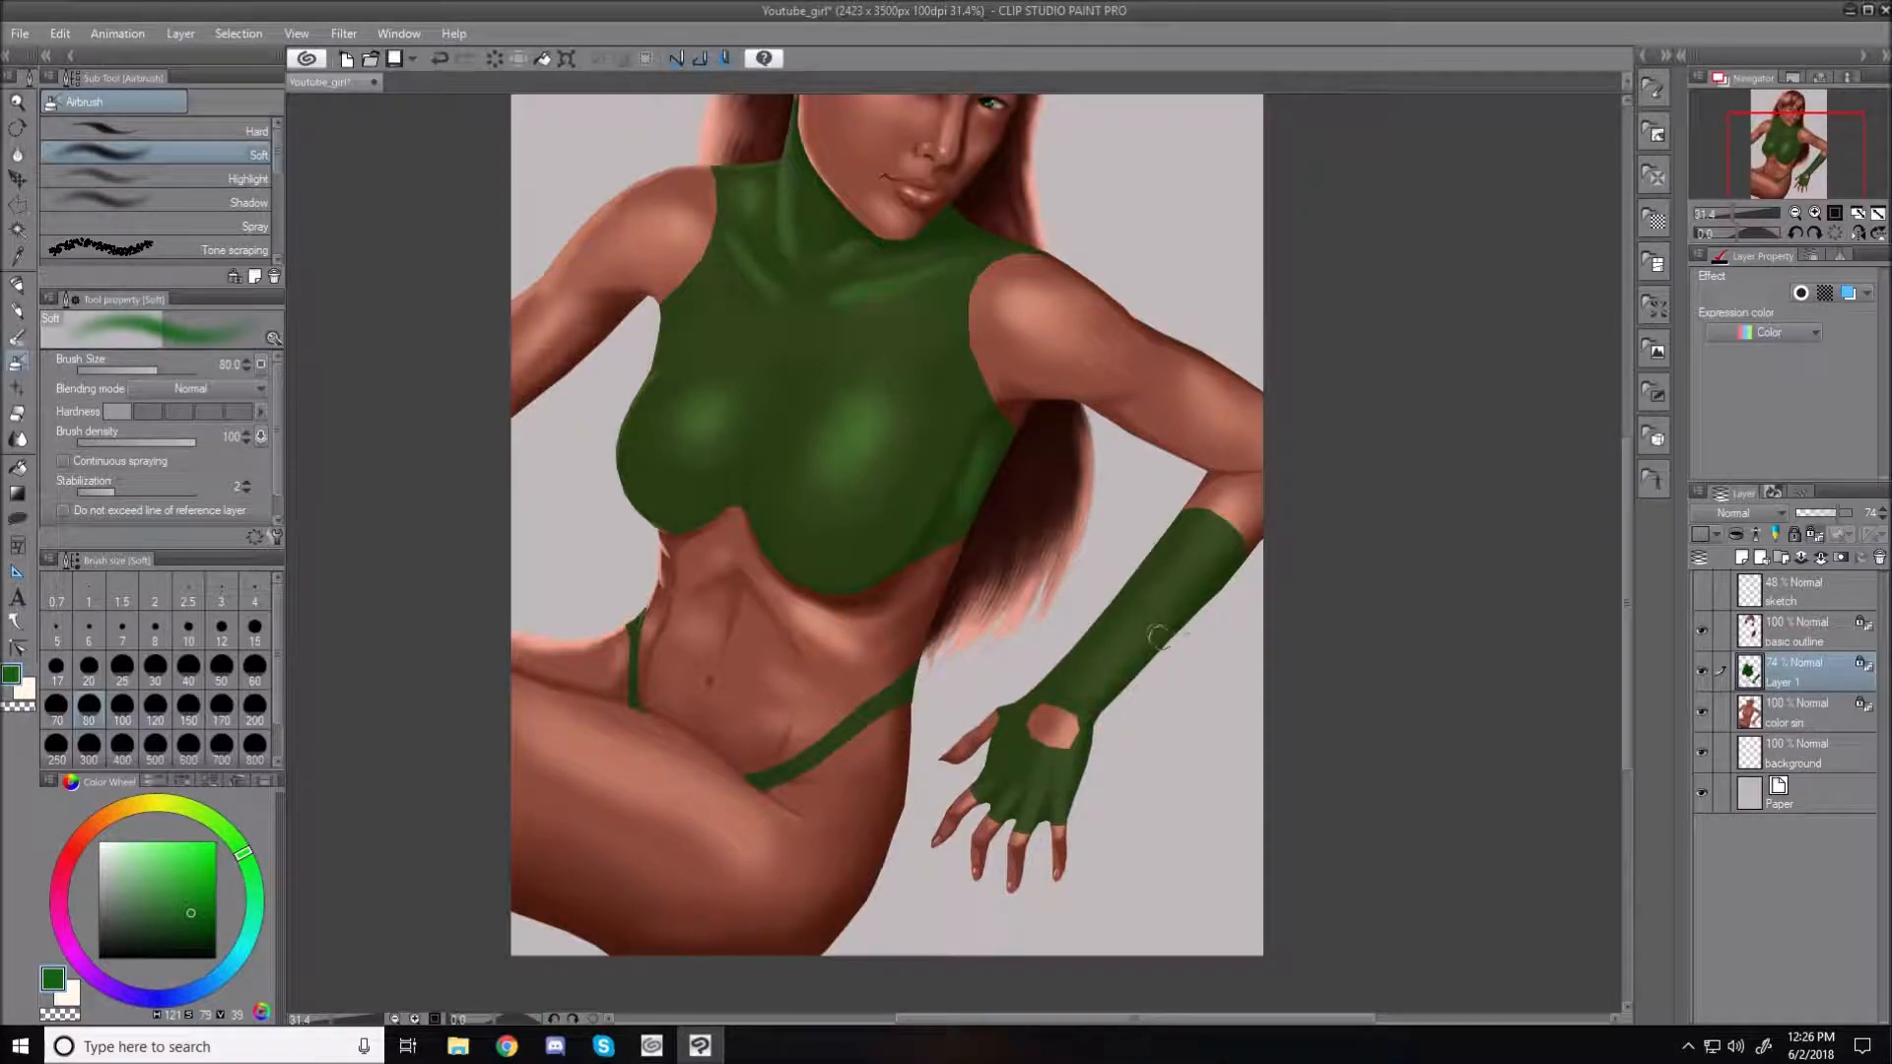
key("bracketleft")
left_click_drag(1219, 527, 1076, 699)
Paint small highlights on the hand of the glove with the Soft airbrush at sizes between 30 and 60
key("bracketleft")
key("bracketleft")
key("bracketleft")
key("bracketleft")
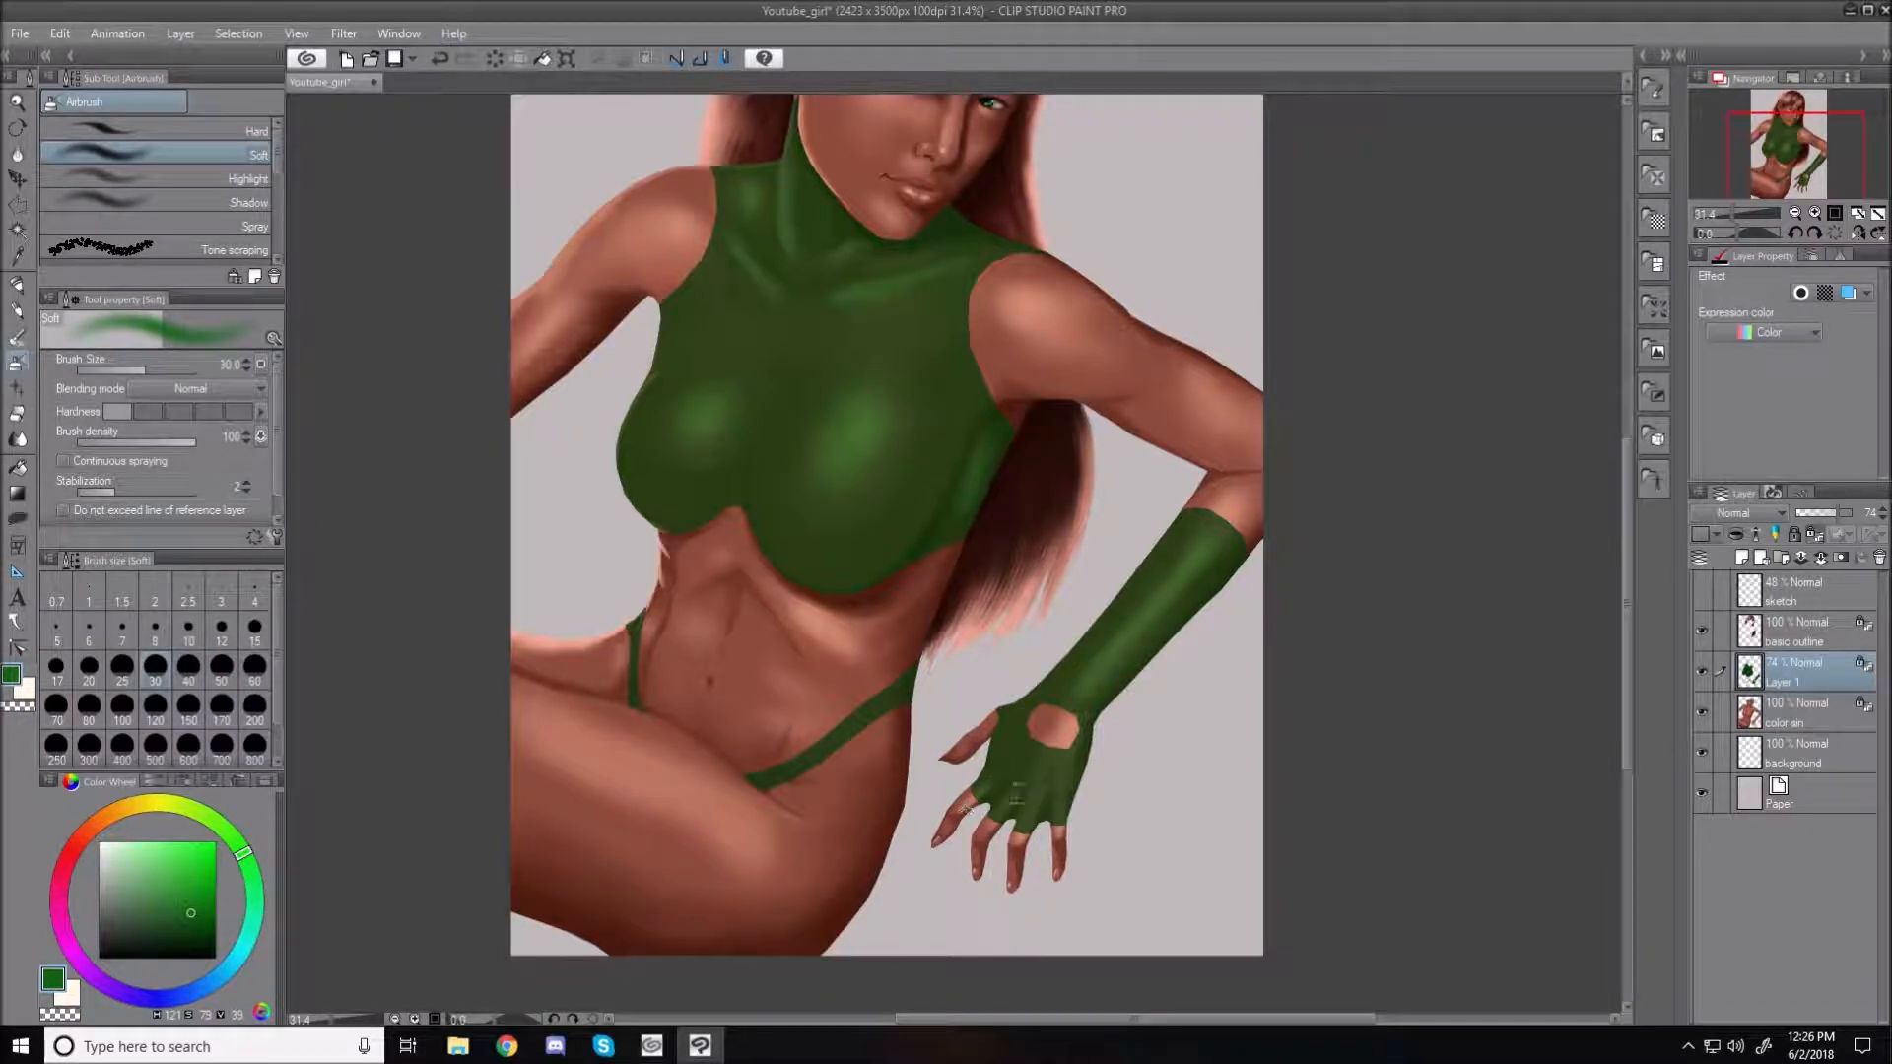
key("bracketright")
key("bracketright")
key("bracketright")
Highlight the green hip straps with the Soft airbrush at size 20, then enlarge the brush to 100
key("bracketleft")
key("bracketleft")
key("bracketleft")
key("bracketleft")
key("bracketleft")
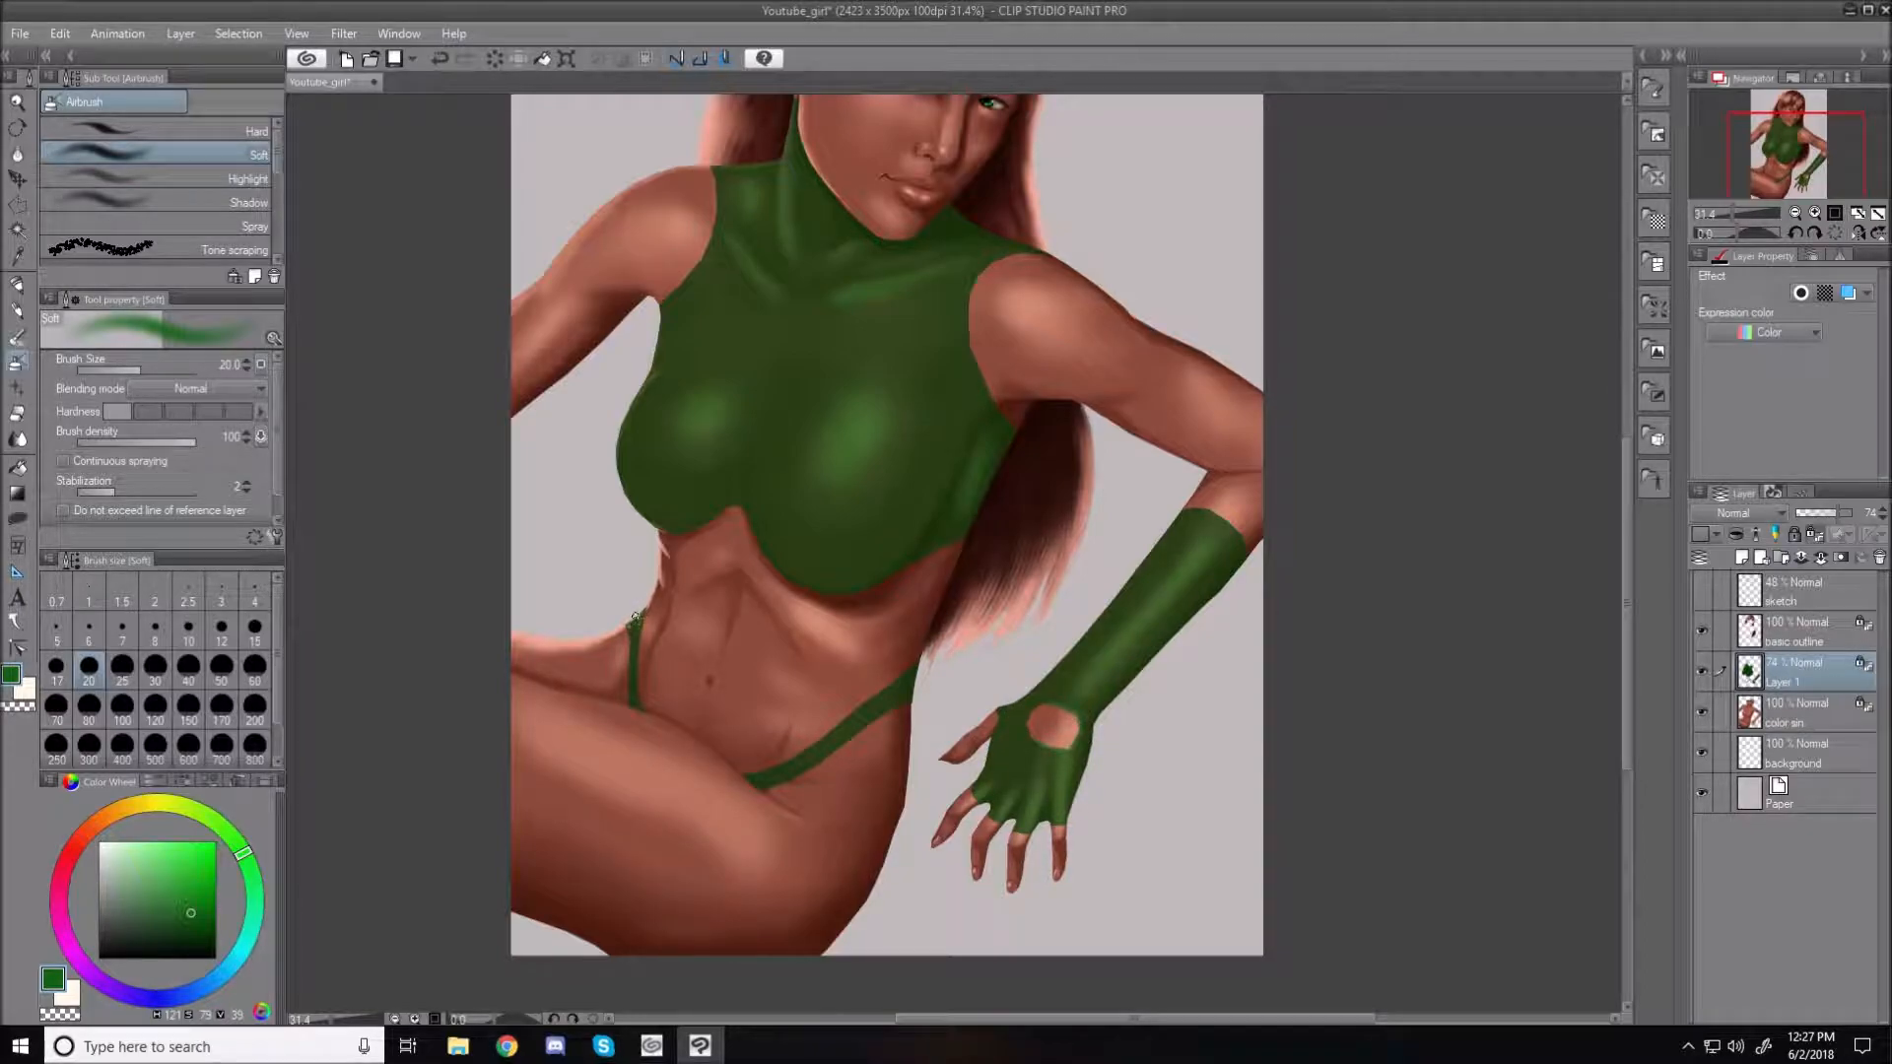
key("bracketright")
key("bracketright")
key("bracketright")
key("bracketright")
key("bracketright")
key("bracketright")
key("bracketright")
key("bracketright")
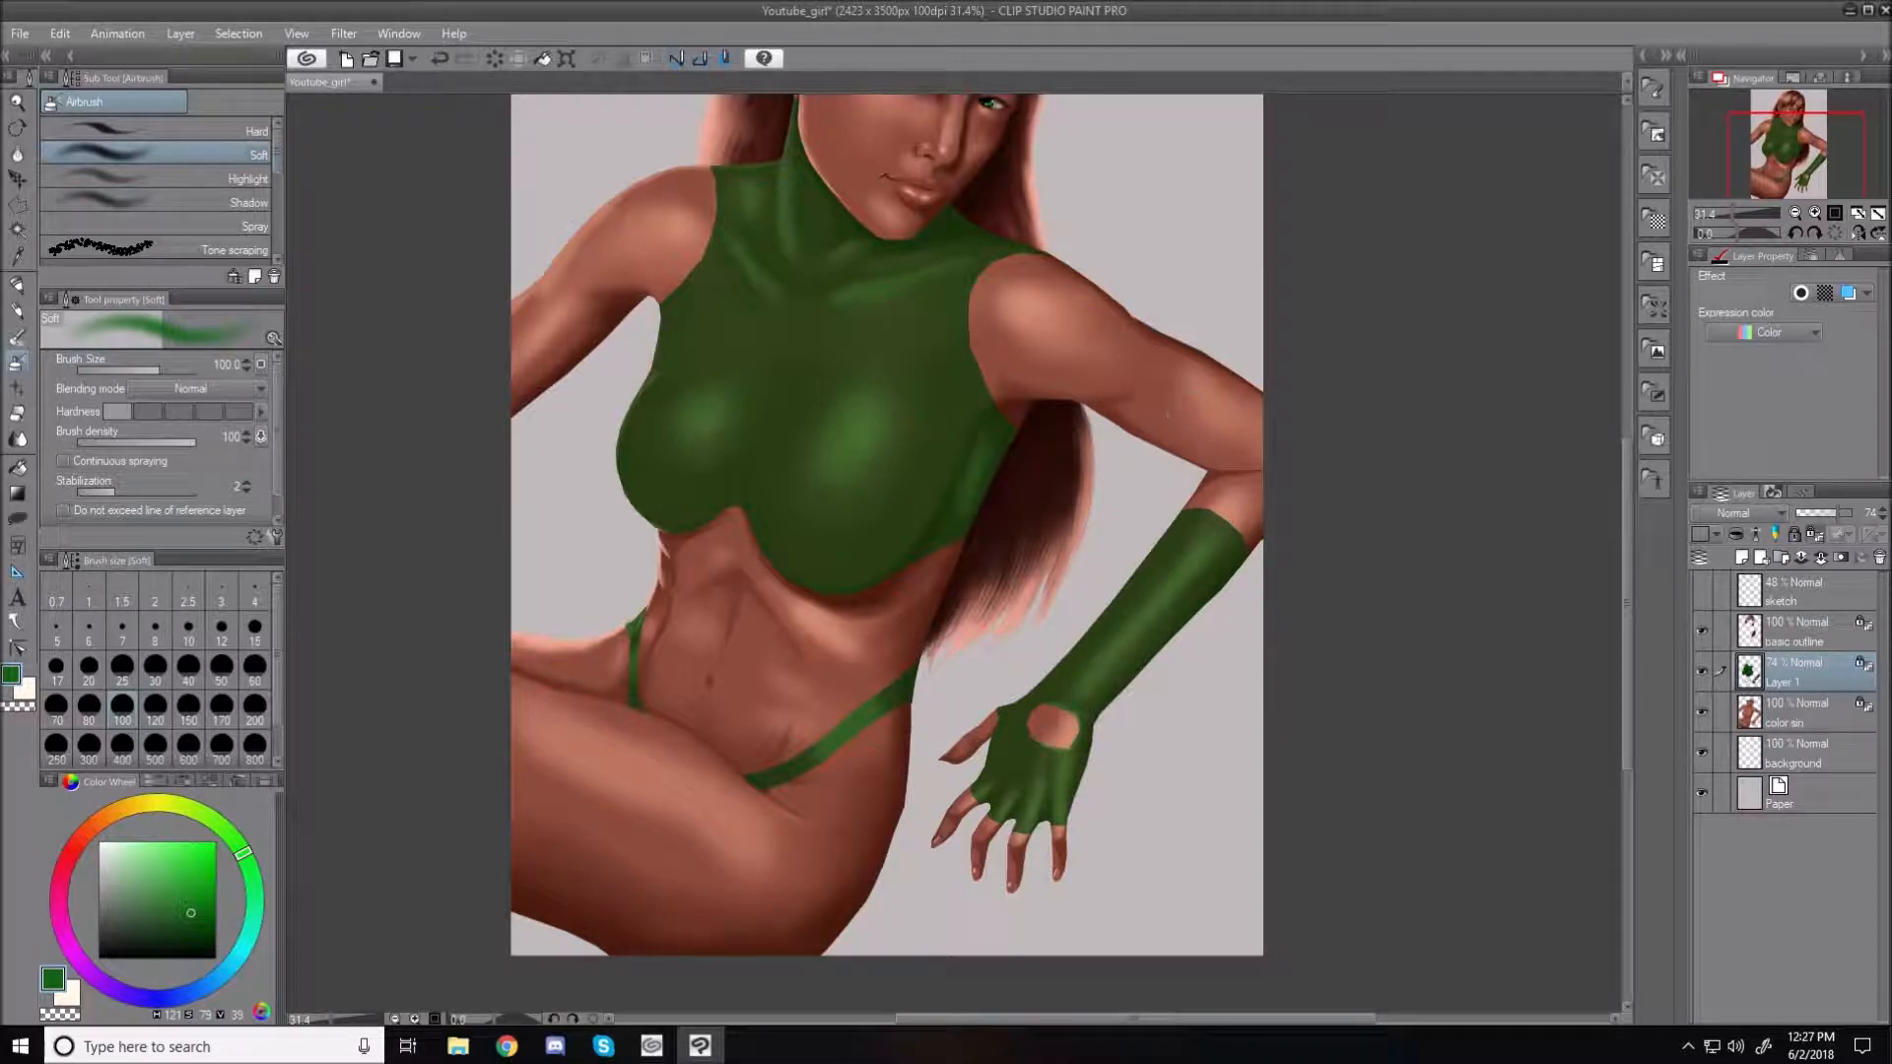
Reduce the Soft airbrush to 25 and lighten the outer edge of the top beside the bust
left_click_drag(1627, 561, 1628, 507)
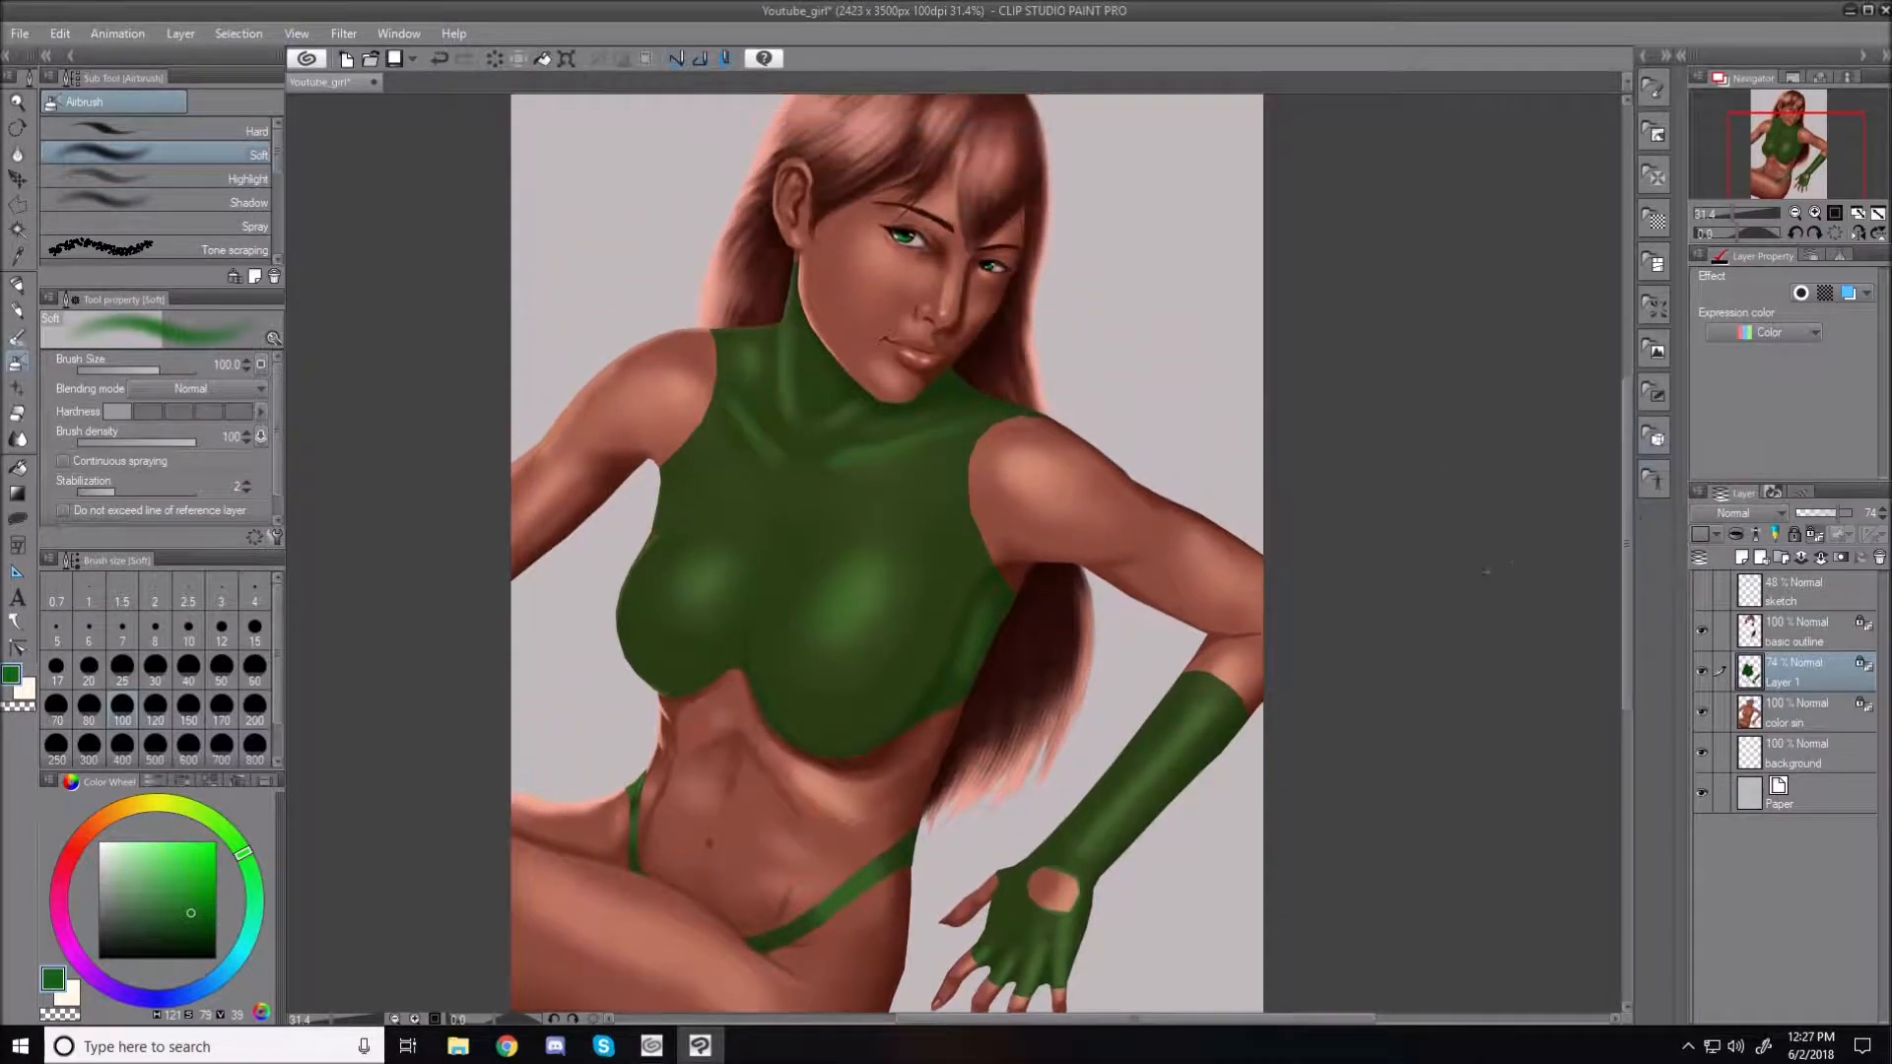
key("bracketleft")
key("bracketleft")
key("bracketleft")
key("bracketleft")
key("bracketleft")
key("bracketleft")
key("bracketleft")
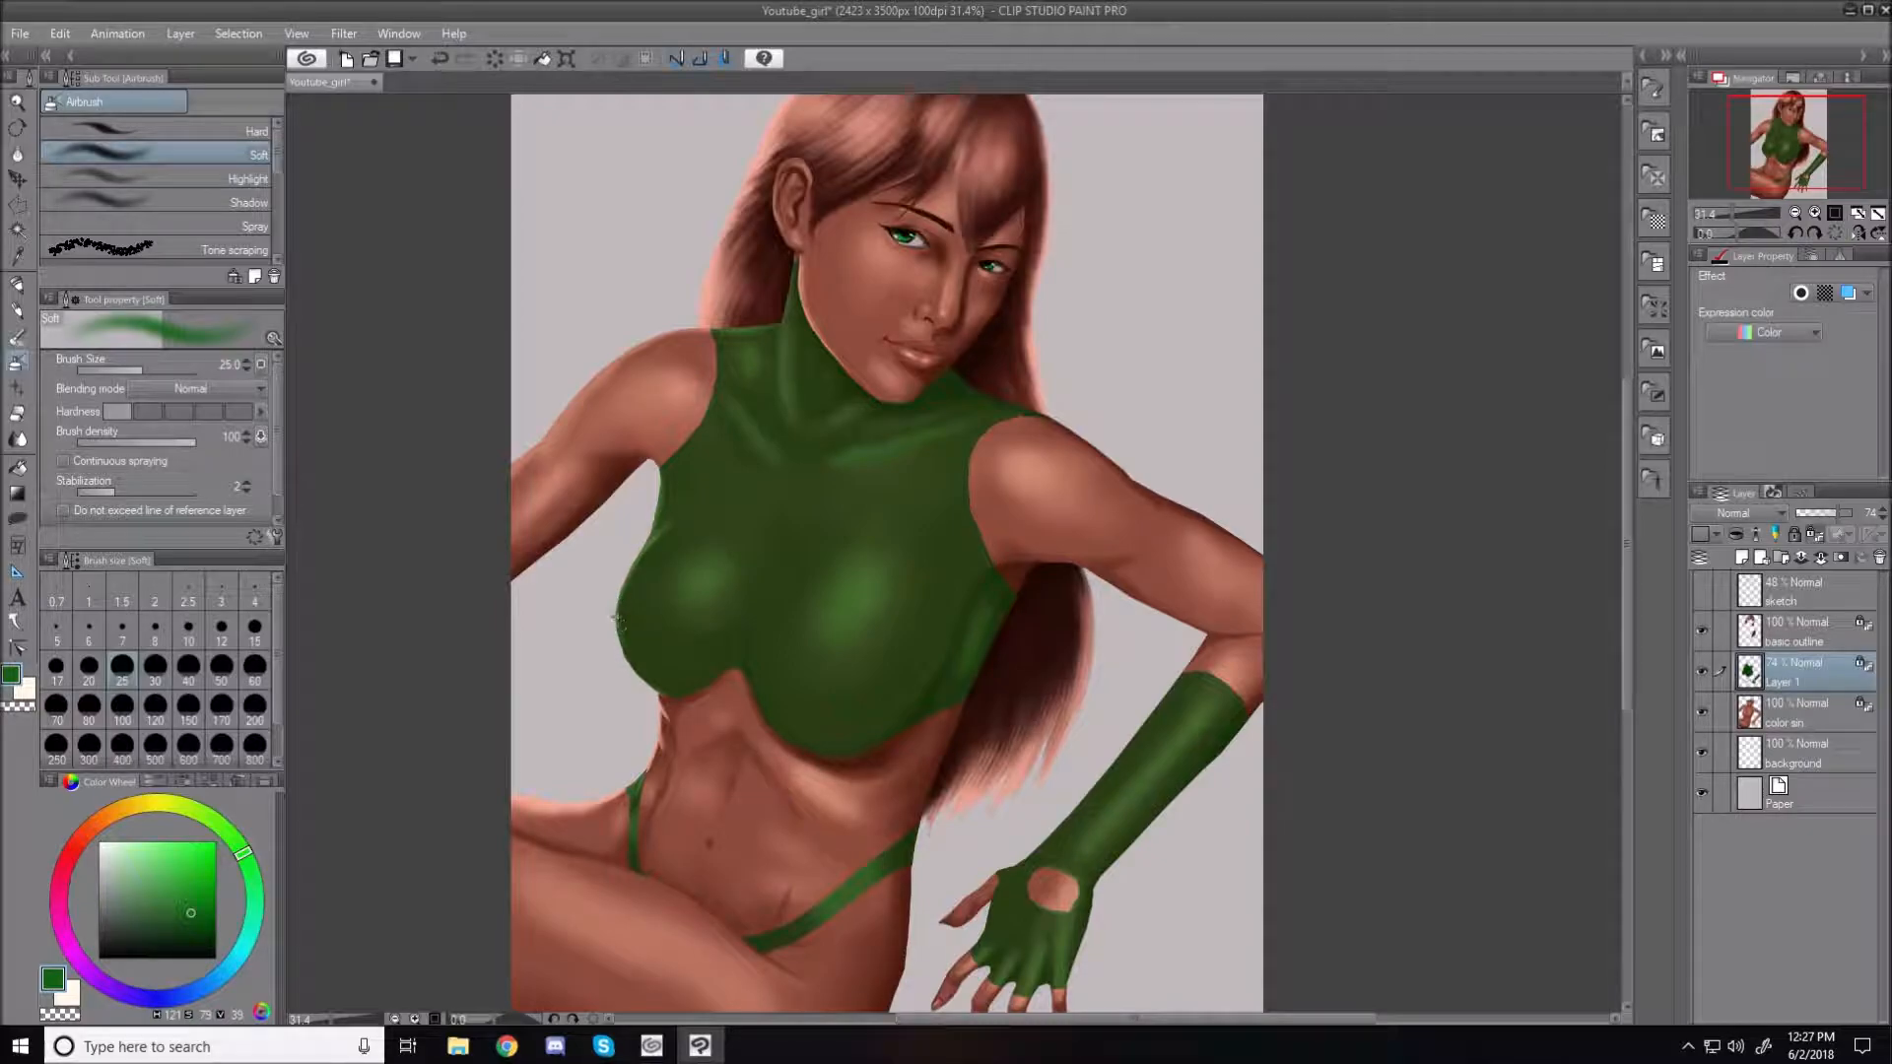
Enlarge the Soft airbrush to 200 and spread broad highlights over both sides of the bust and the upper chest
key("bracketright")
key("bracketright")
key("bracketright")
key("bracketright")
key("bracketleft")
key("bracketright")
key("bracketright")
key("bracketright")
key("bracketright")
key("bracketright")
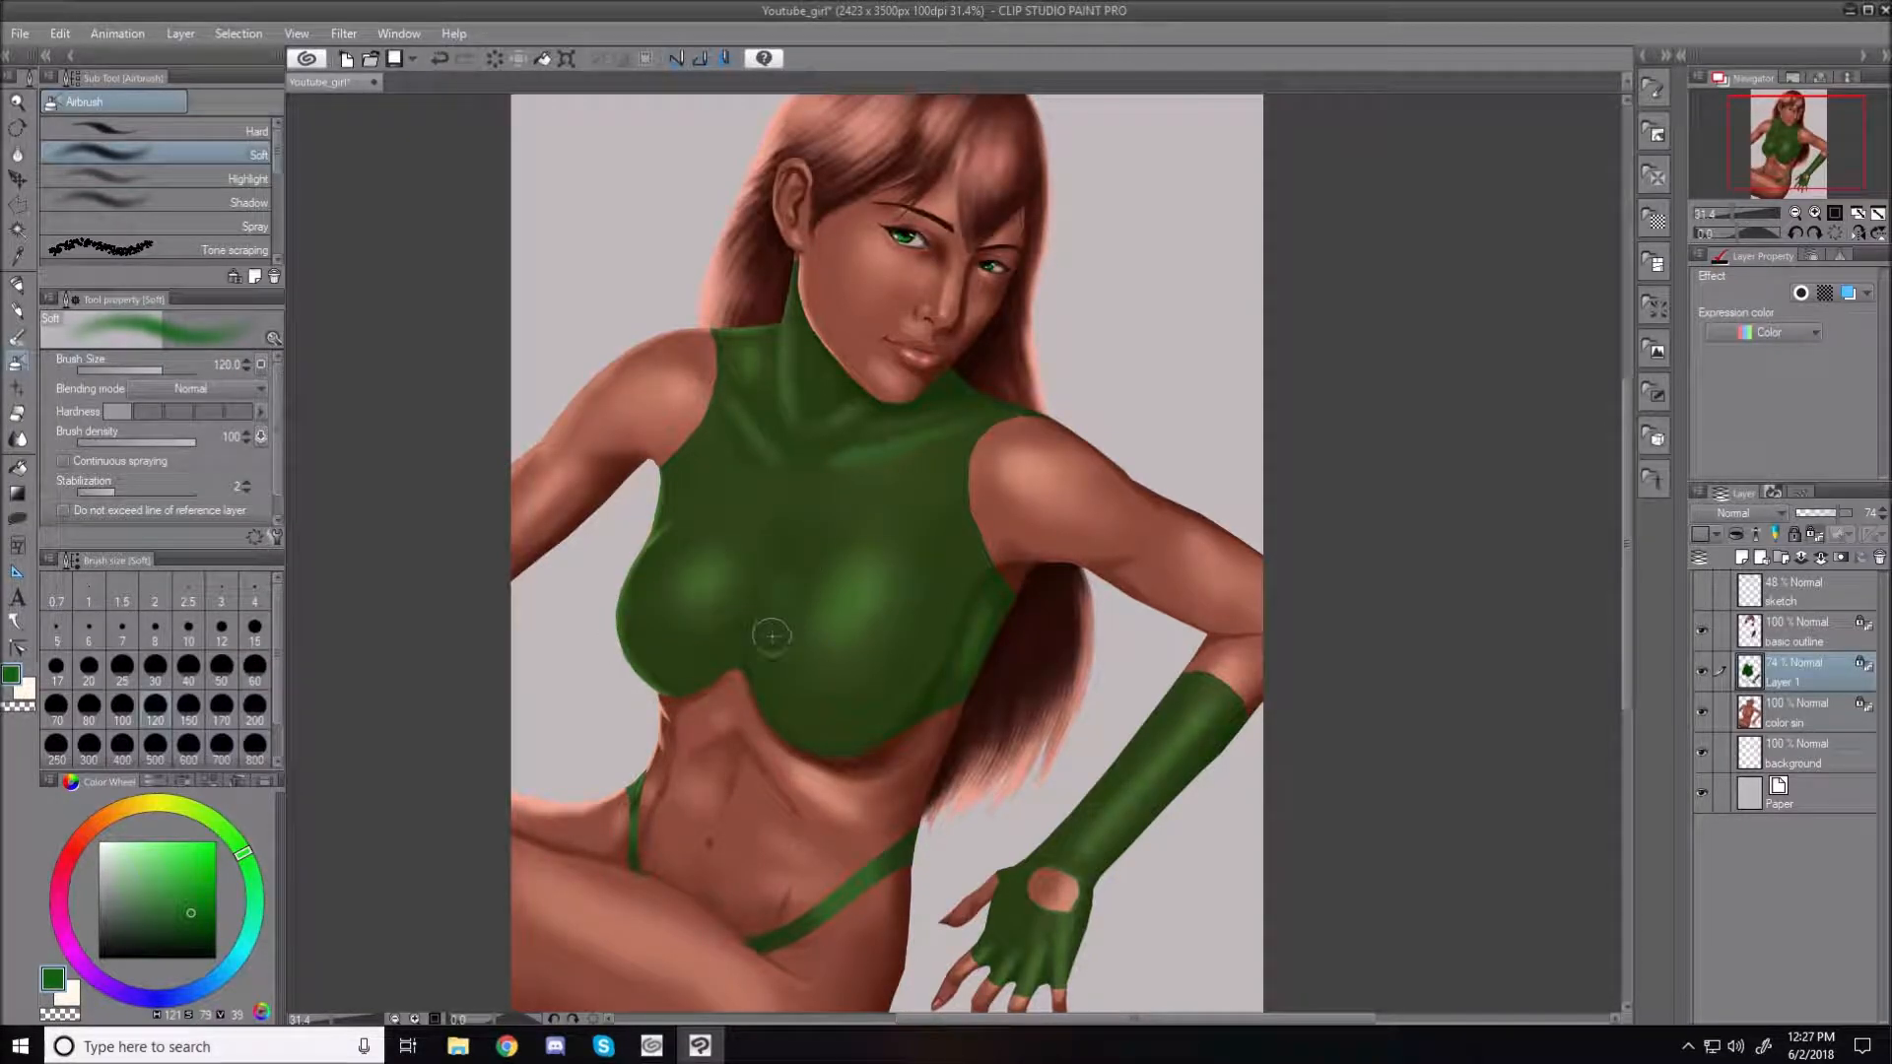
key("bracketright")
key("bracketright")
key("bracketright")
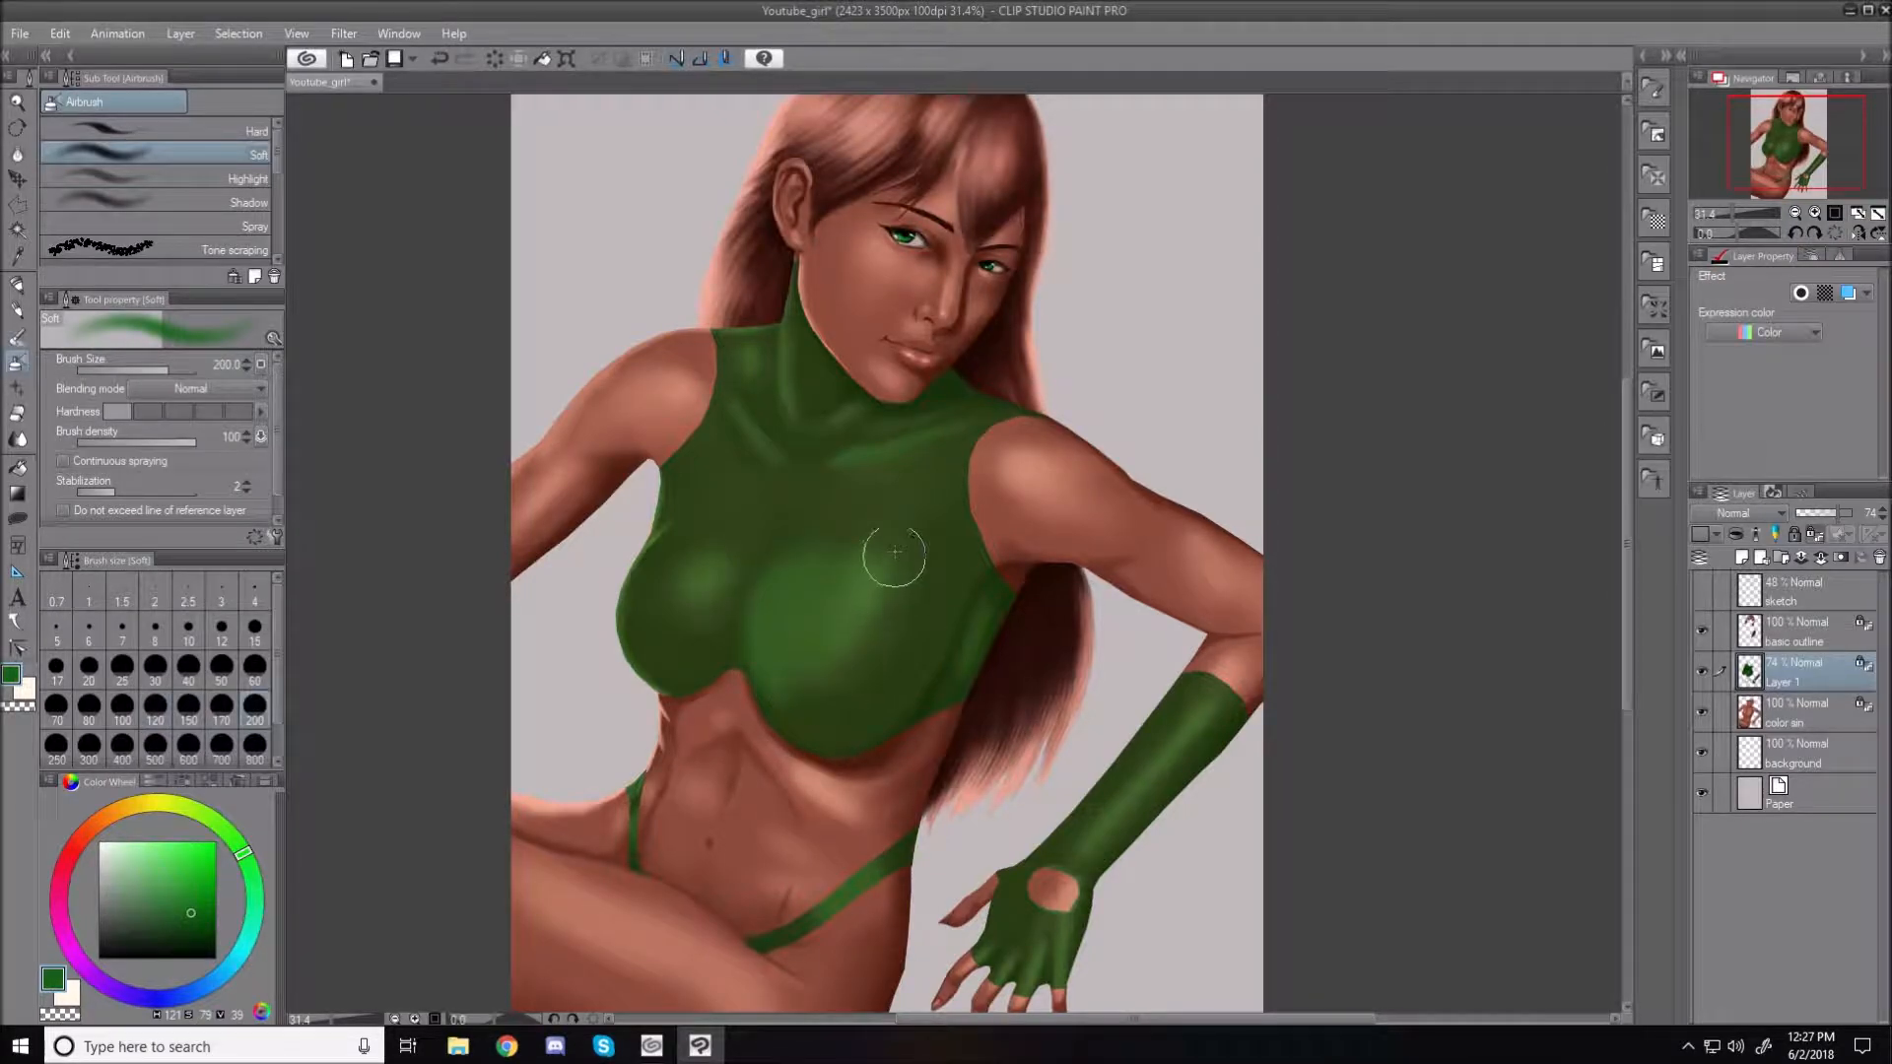
mouse_move(698, 569)
left_mouse_down()
mouse_move(736, 543)
mouse_move(684, 611)
mouse_move(718, 545)
left_mouse_up()
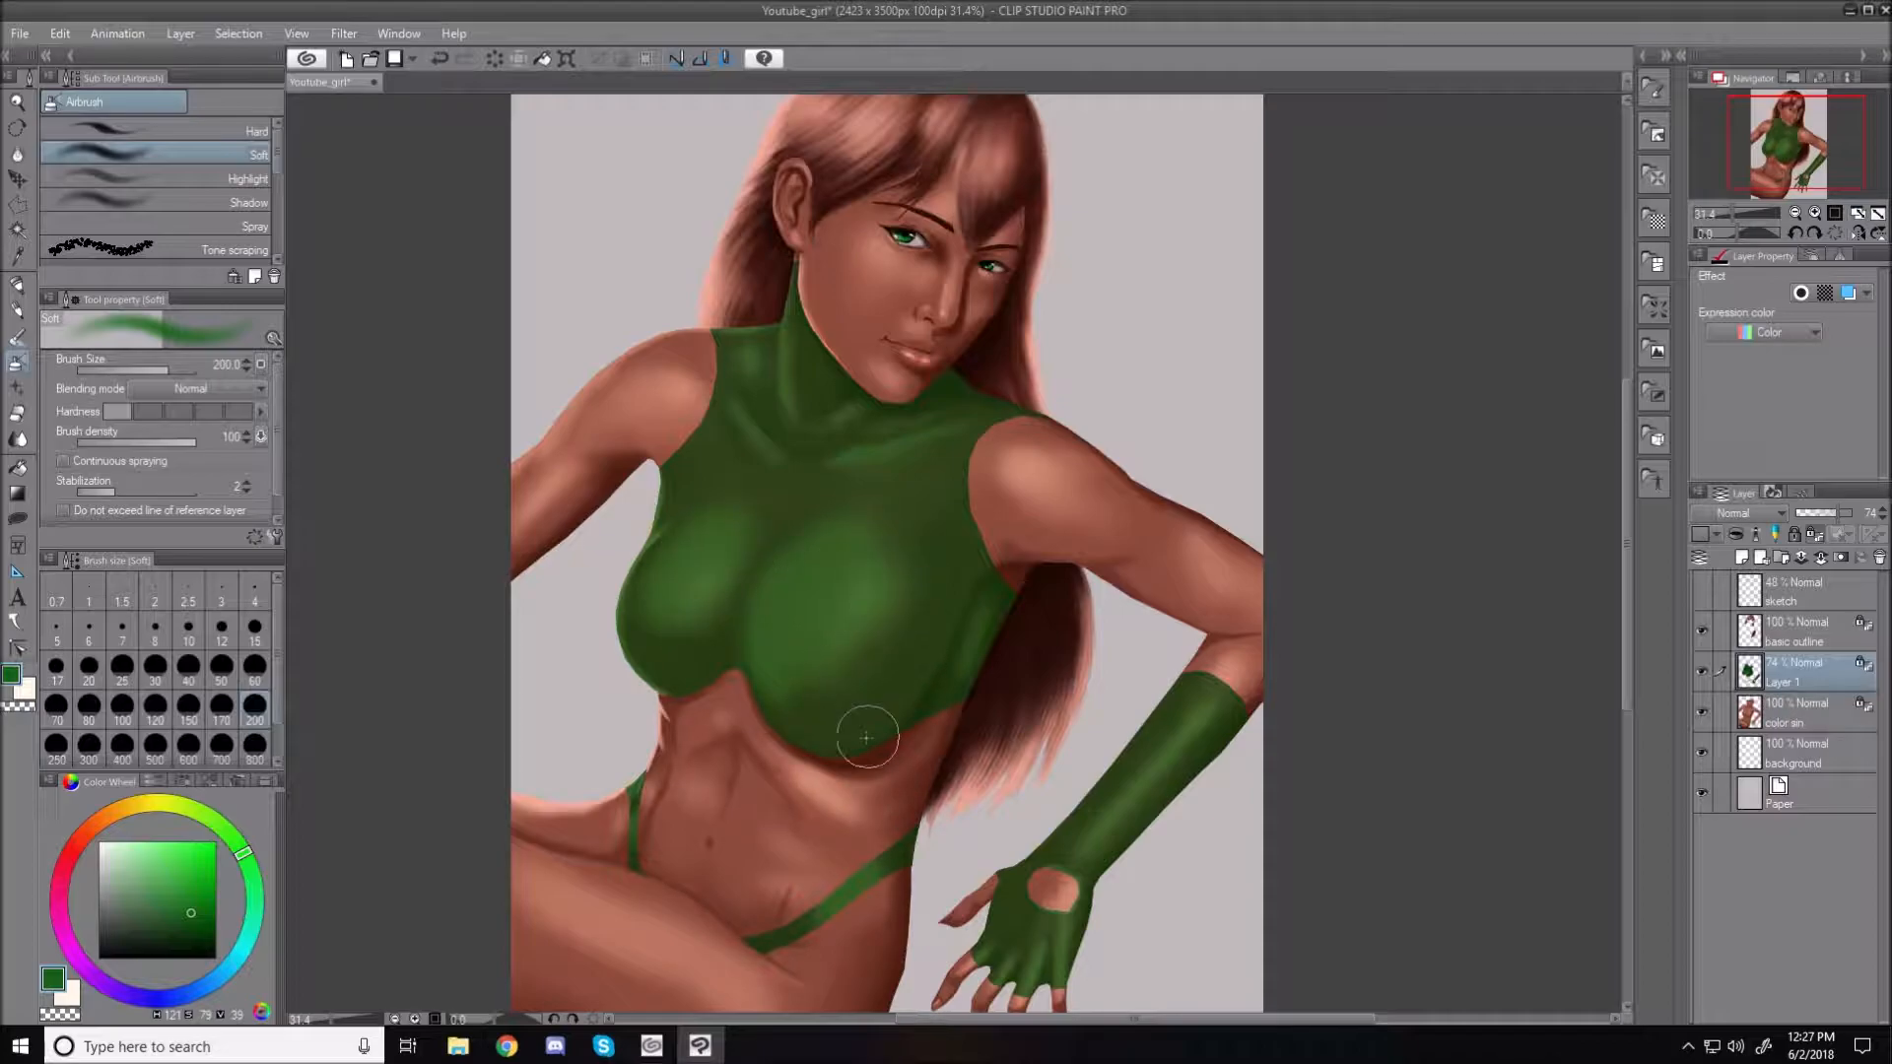
mouse_move(691, 506)
left_mouse_down()
mouse_move(728, 463)
mouse_move(790, 496)
mouse_move(792, 553)
mouse_move(774, 482)
mouse_move(794, 504)
mouse_move(797, 484)
mouse_move(868, 490)
left_mouse_up()
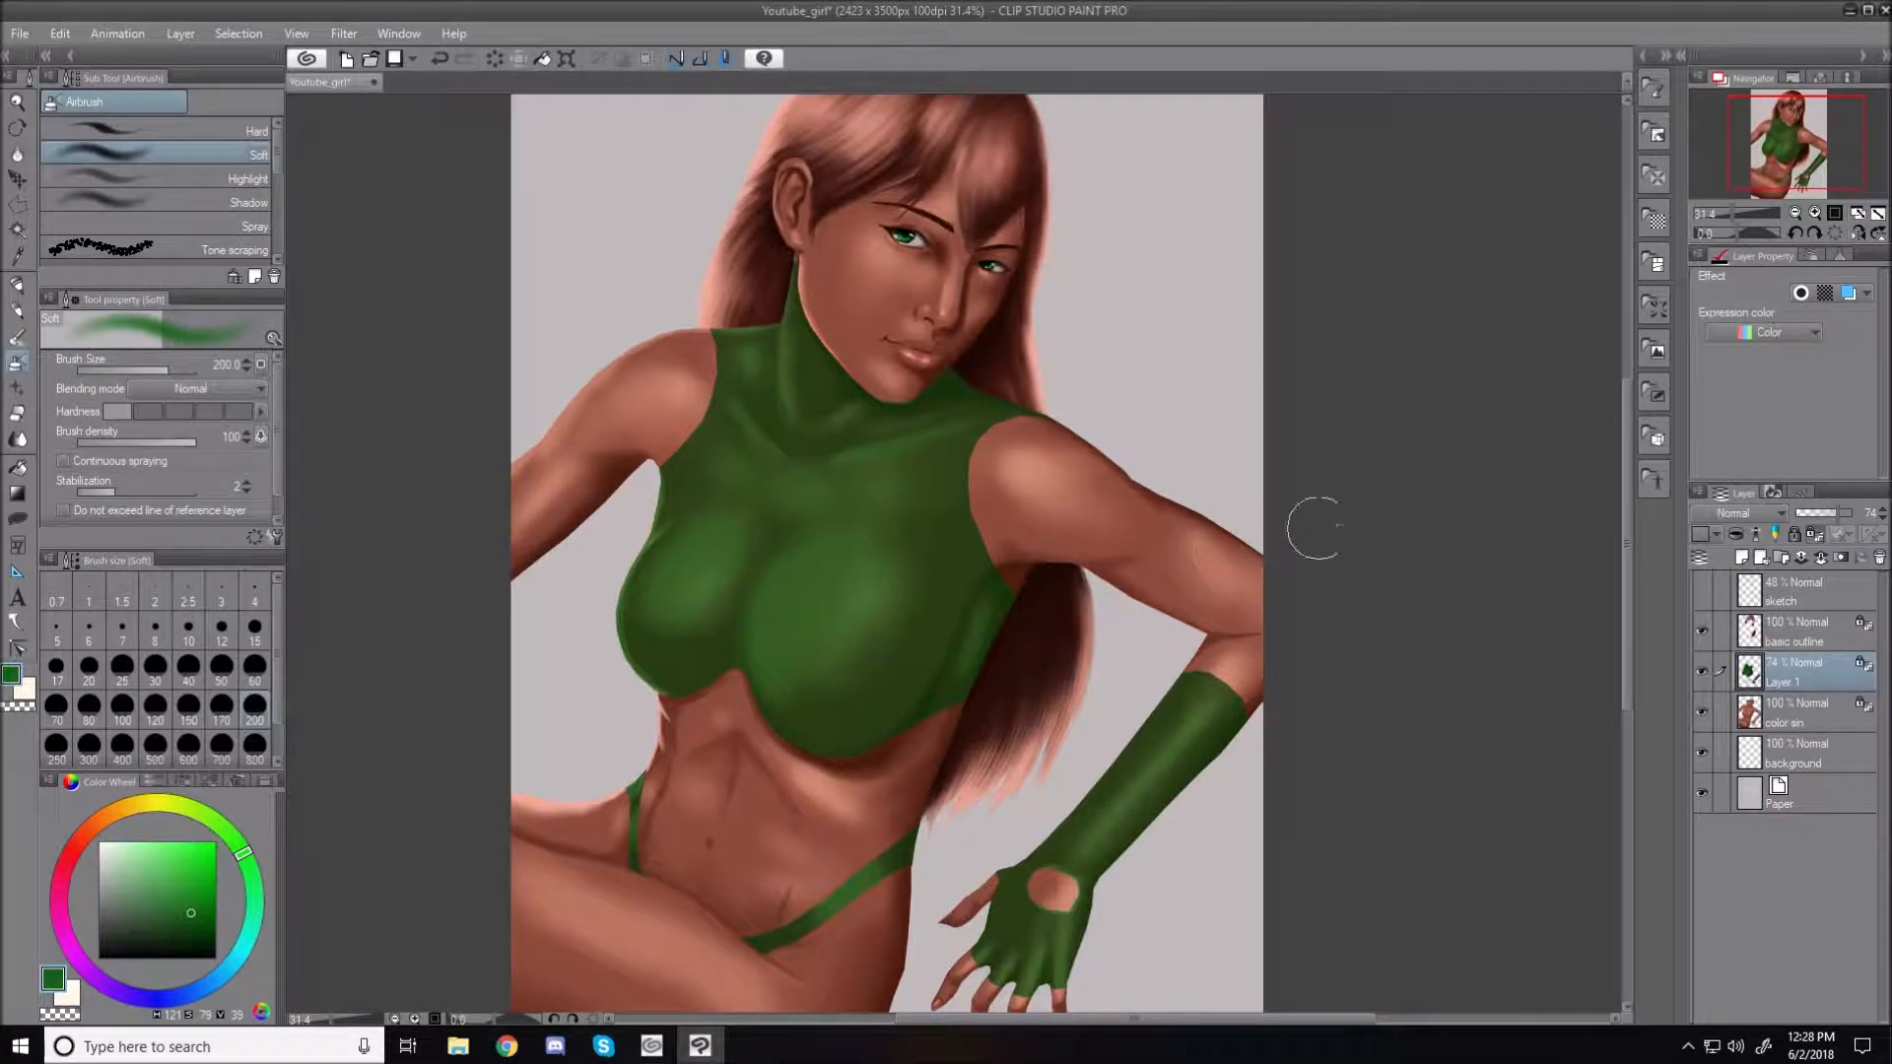
Try Layer 1 at 100% opacity, then set it to 71%
left_click_drag(1836, 512, 1863, 515)
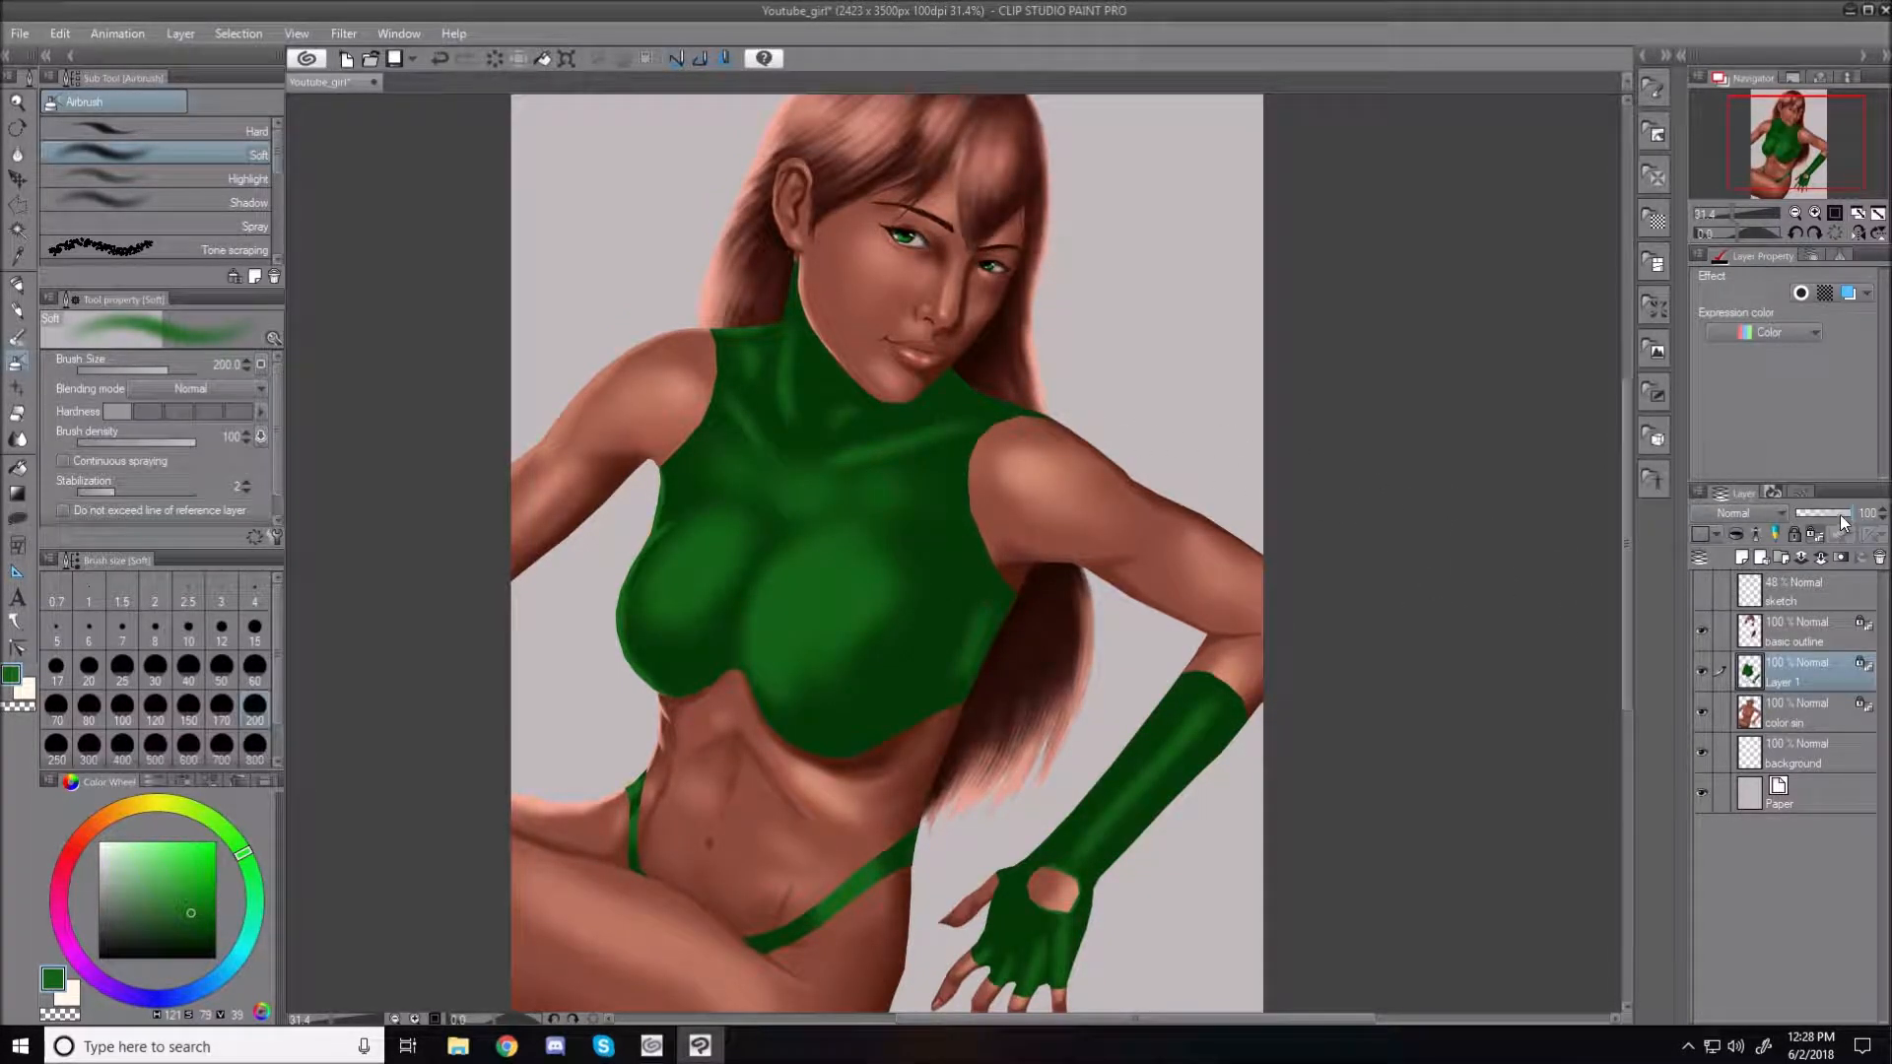
left_click_drag(1855, 520, 1842, 518)
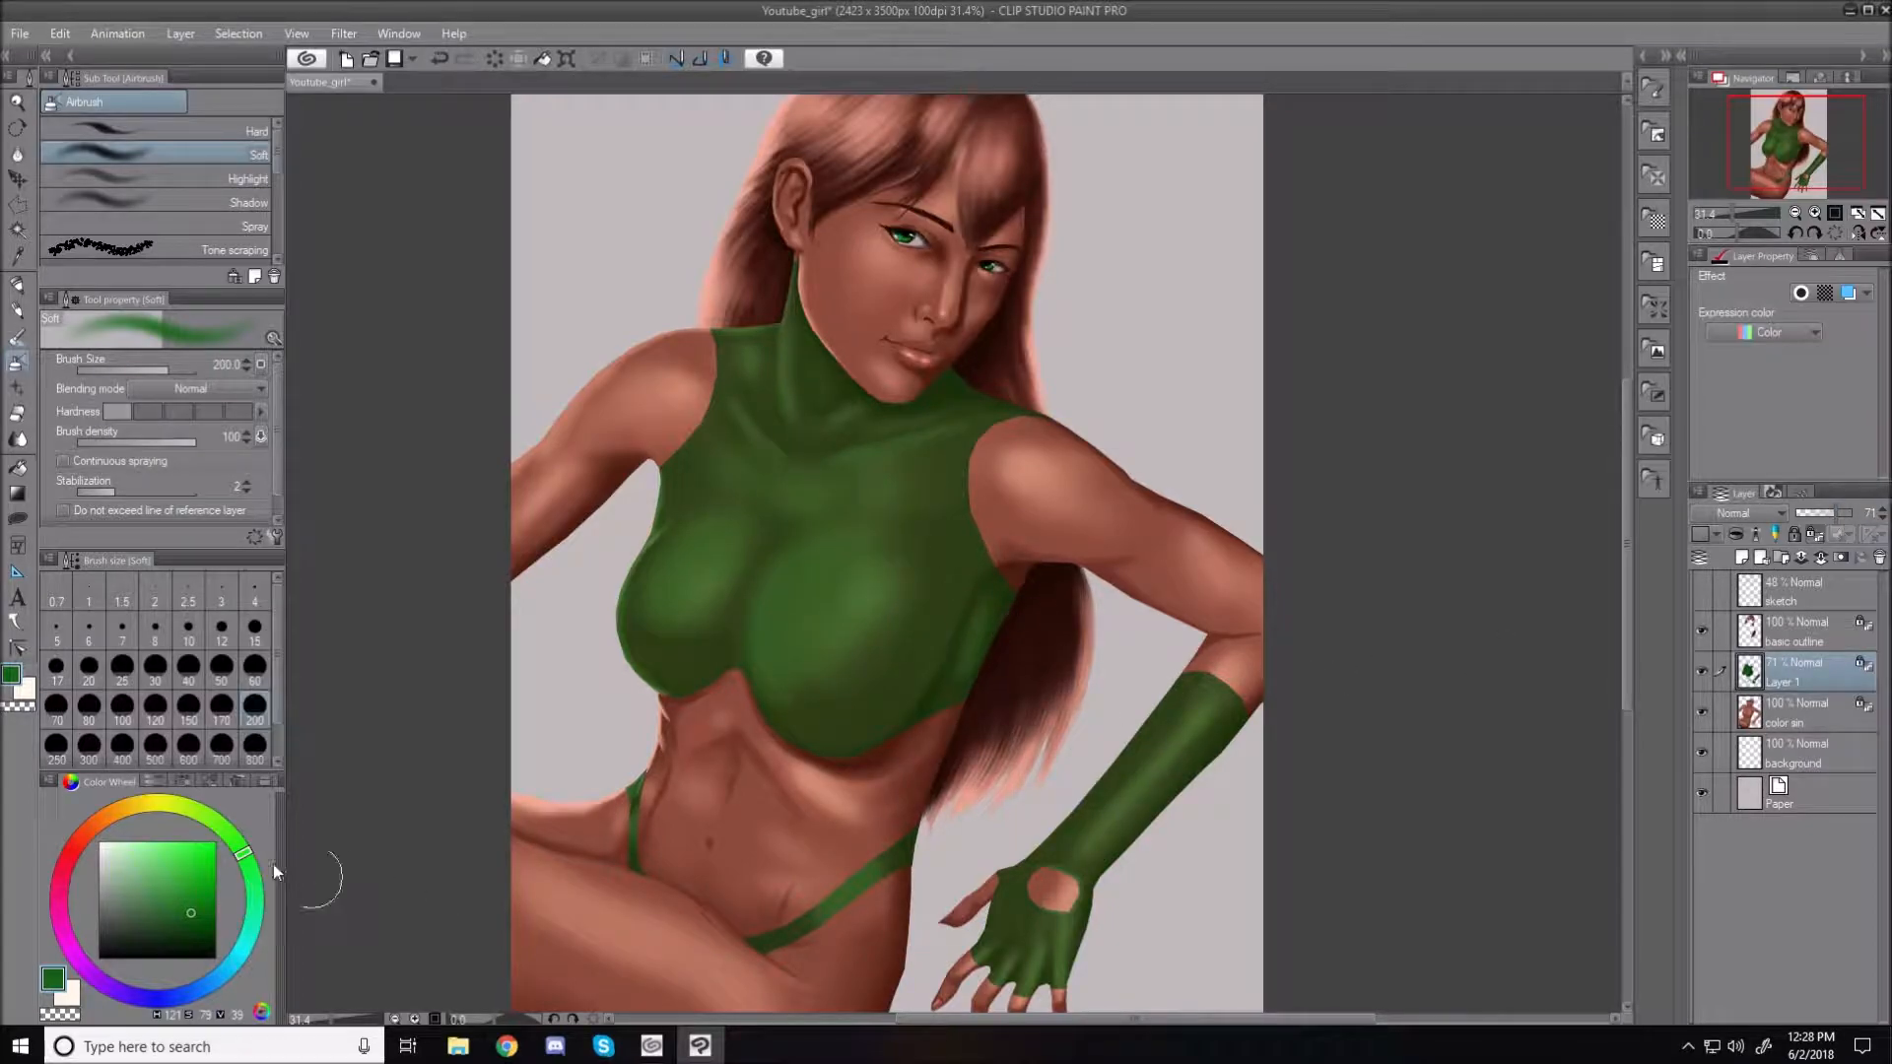
Pick a darker green and lasso the side strip of the top from the armpit down to its lower hem
left_click_drag(202, 918, 204, 936)
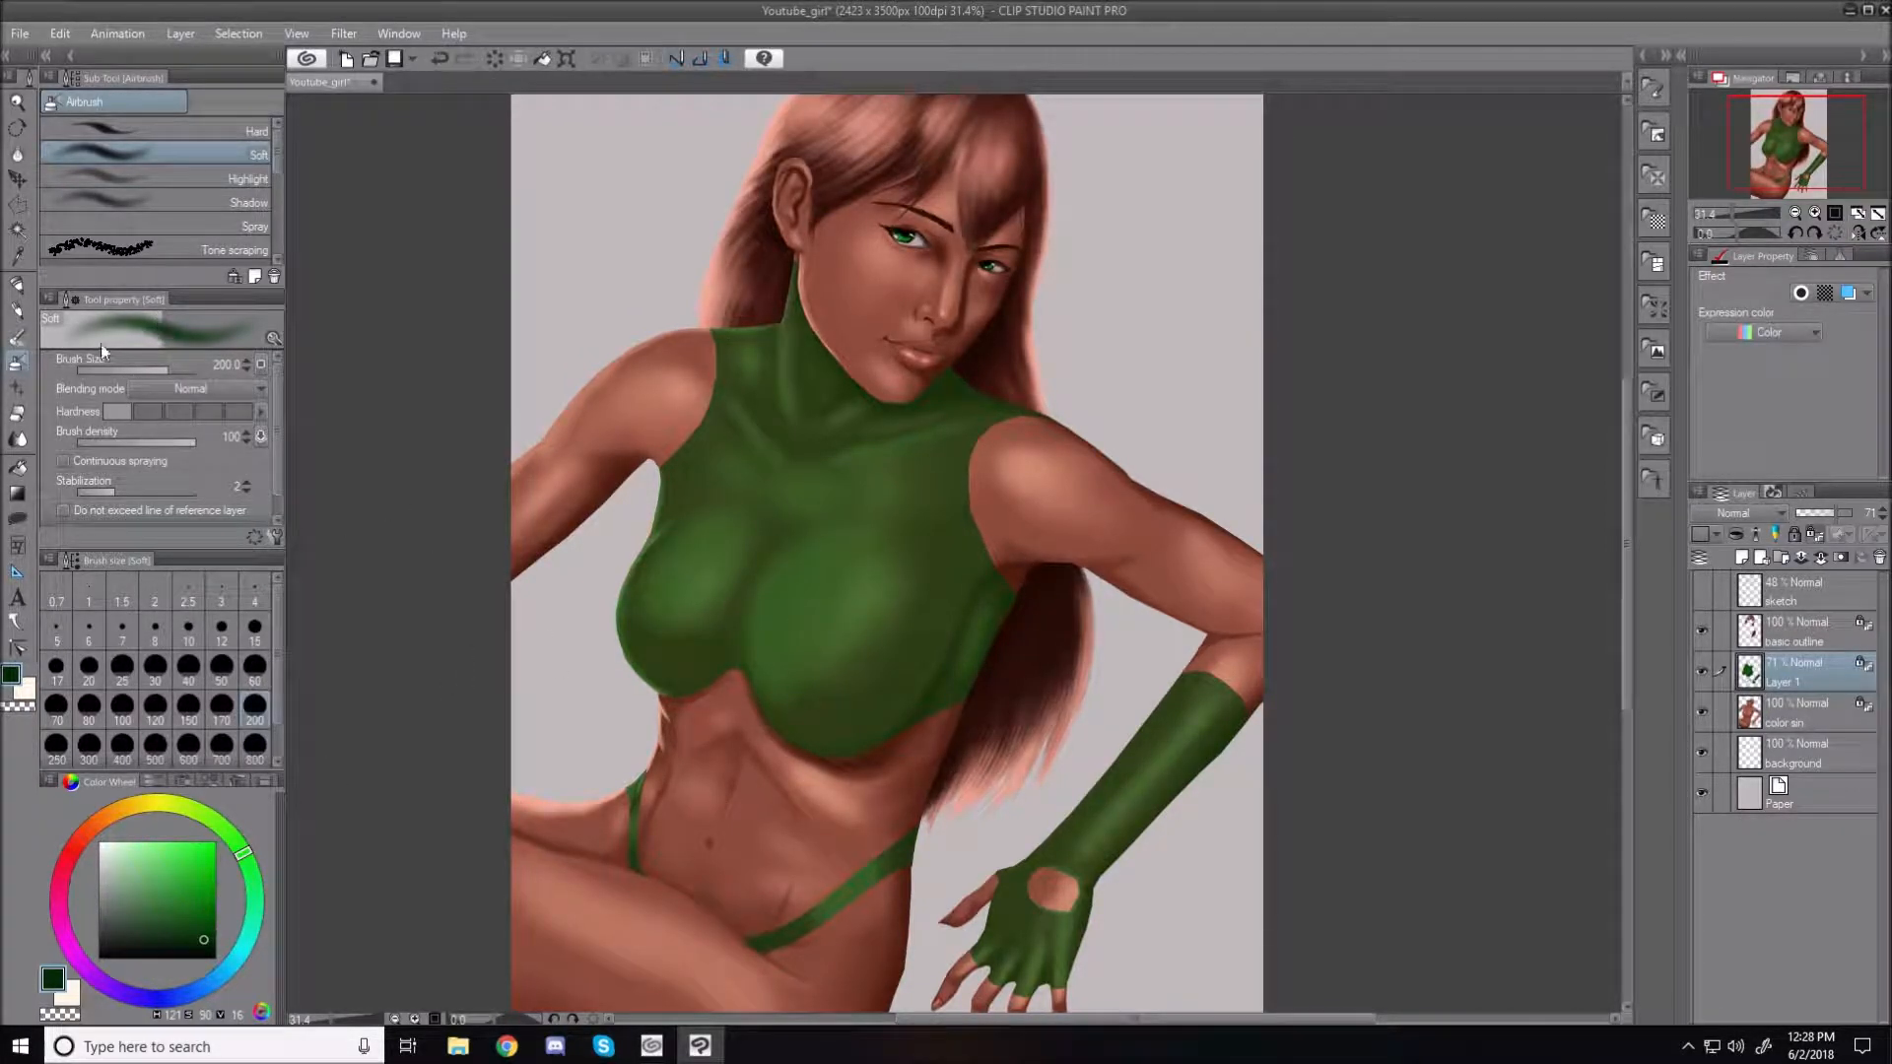
left_click(19, 206)
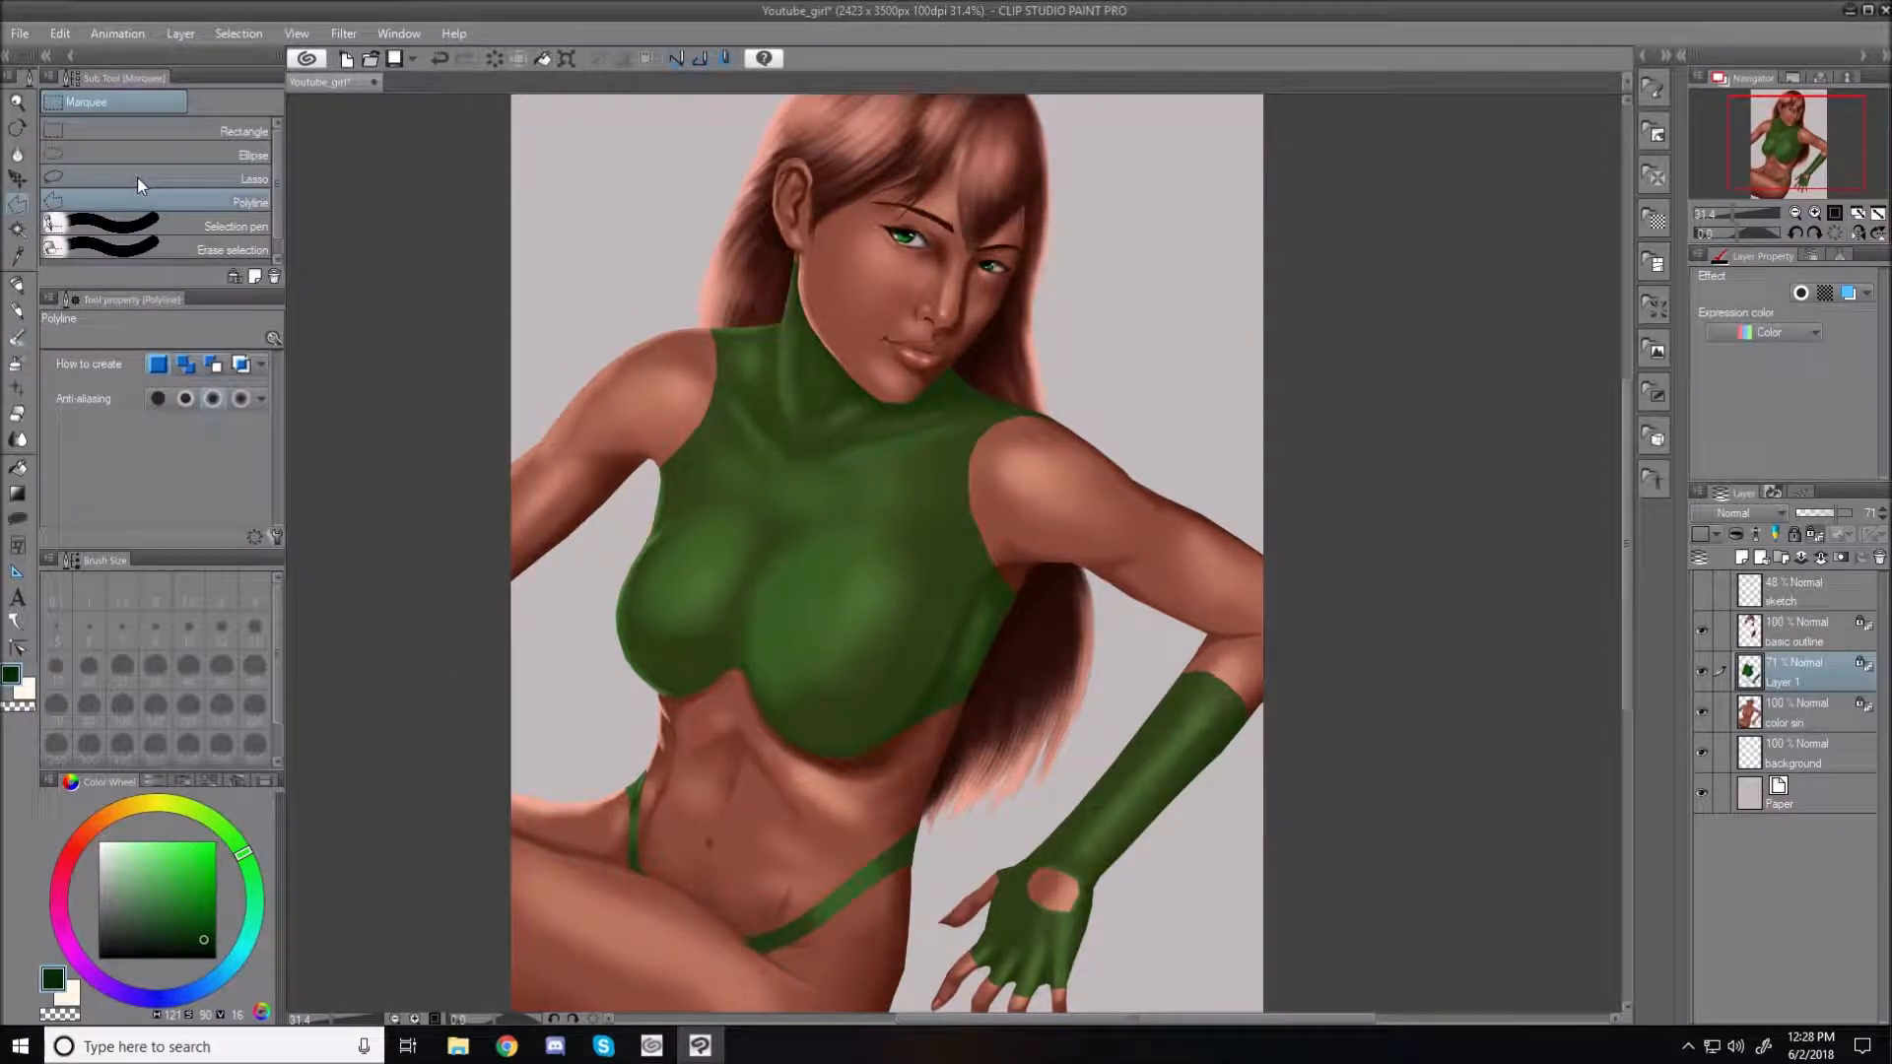
left_click(143, 180)
left_click(17, 519)
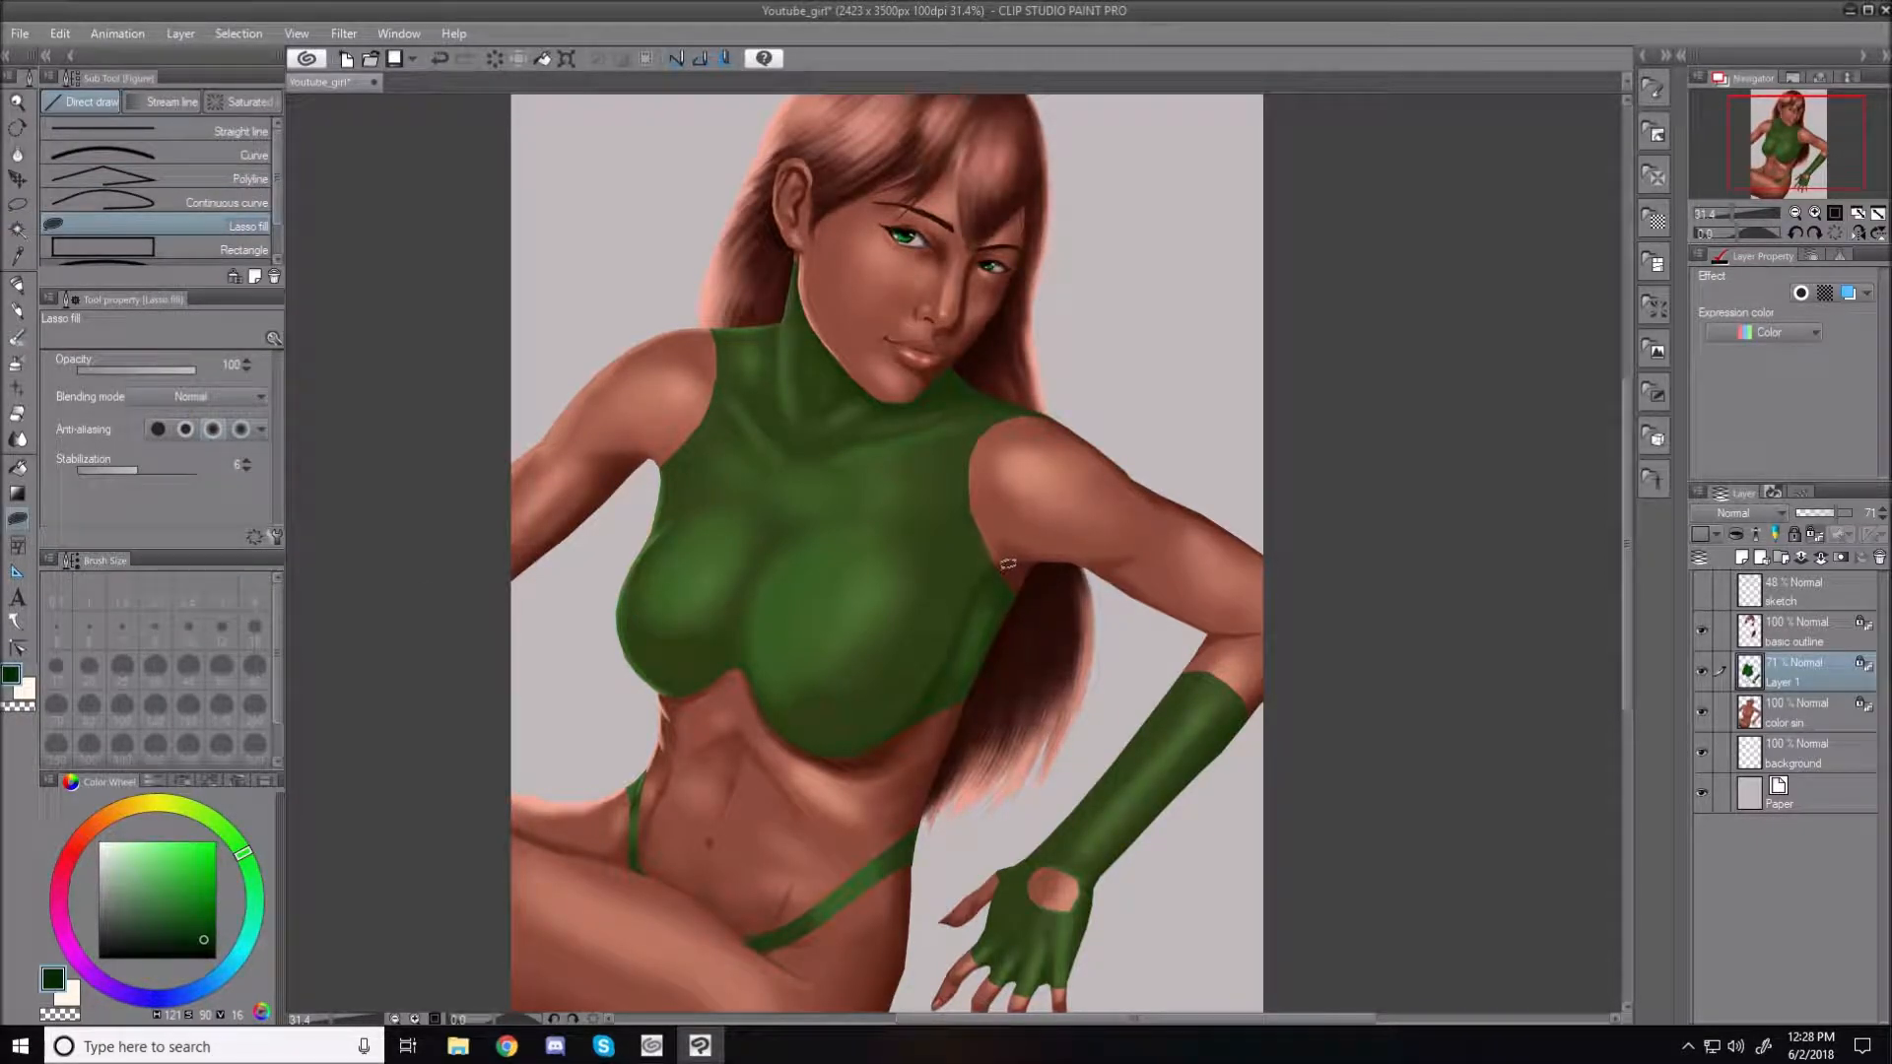
left_click(20, 206)
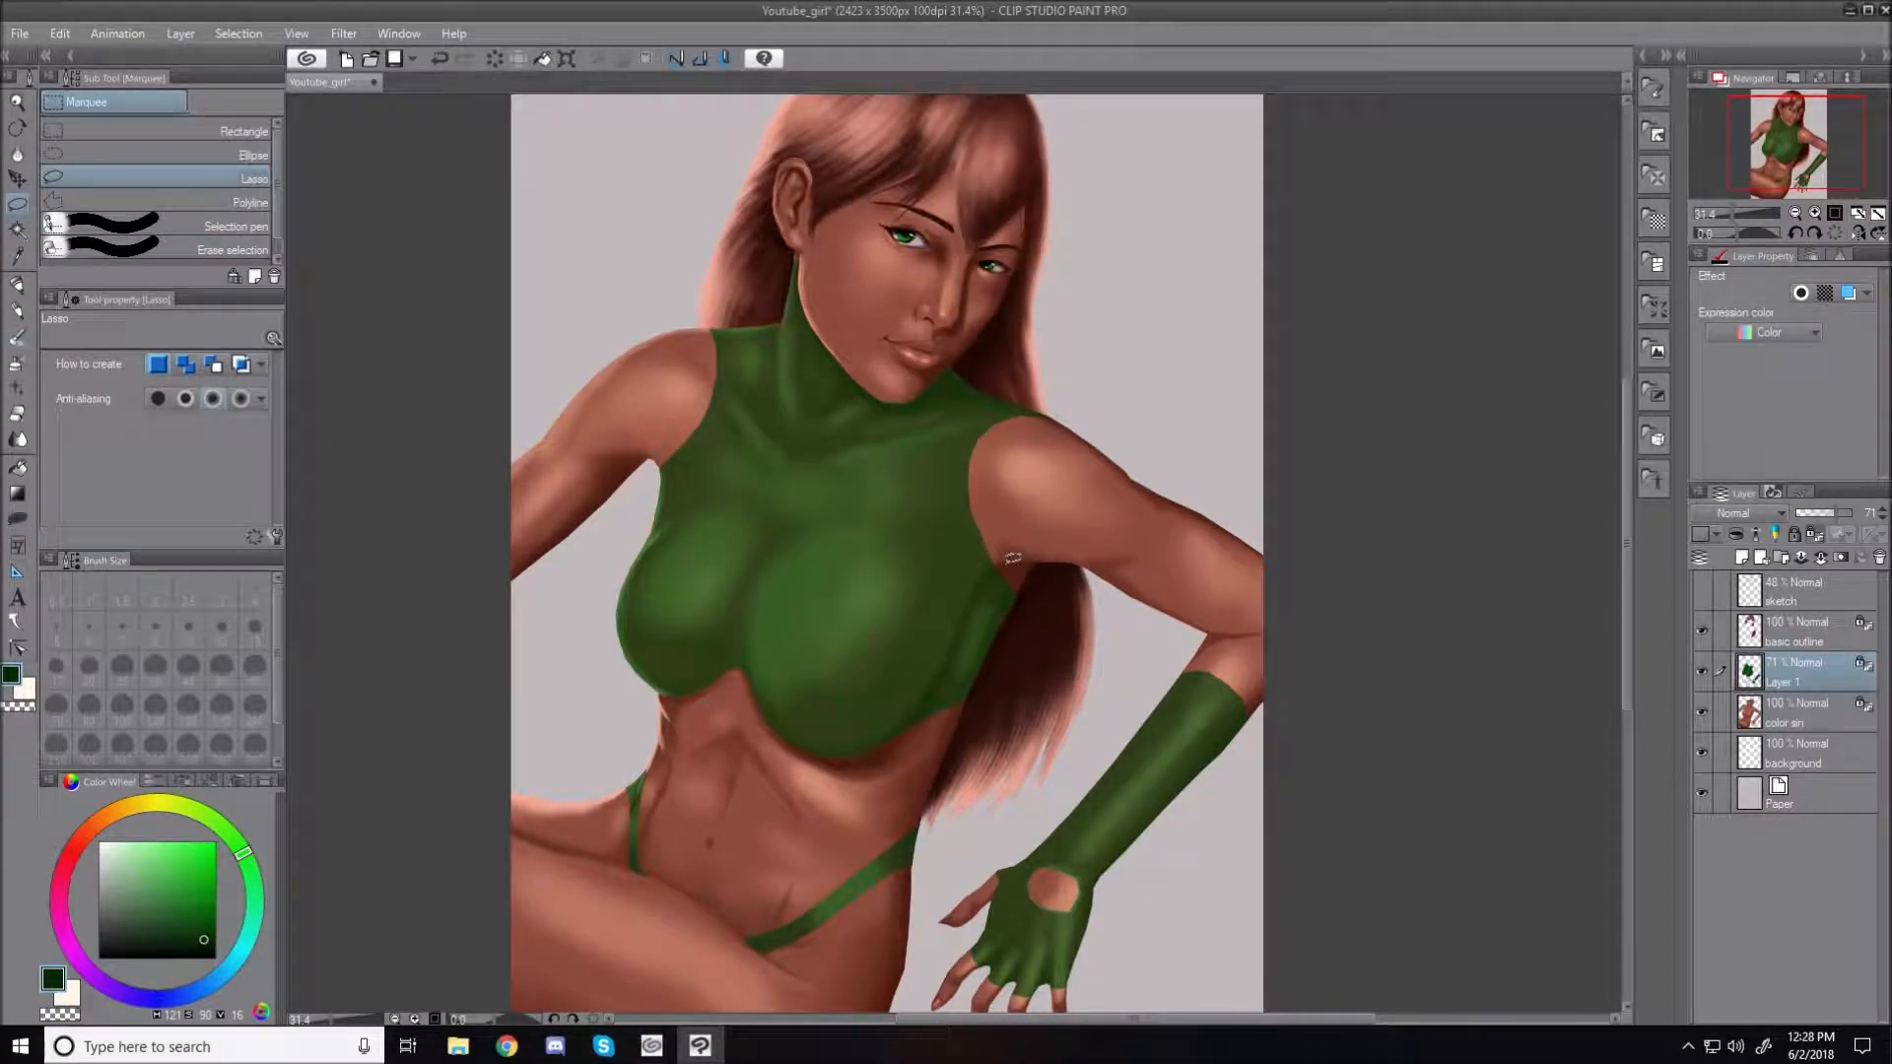
left_click_drag(1001, 560, 955, 633)
mouse_move(903, 721)
left_mouse_down()
mouse_move(931, 751)
mouse_move(1023, 643)
mouse_move(1010, 574)
mouse_move(988, 585)
left_mouse_up()
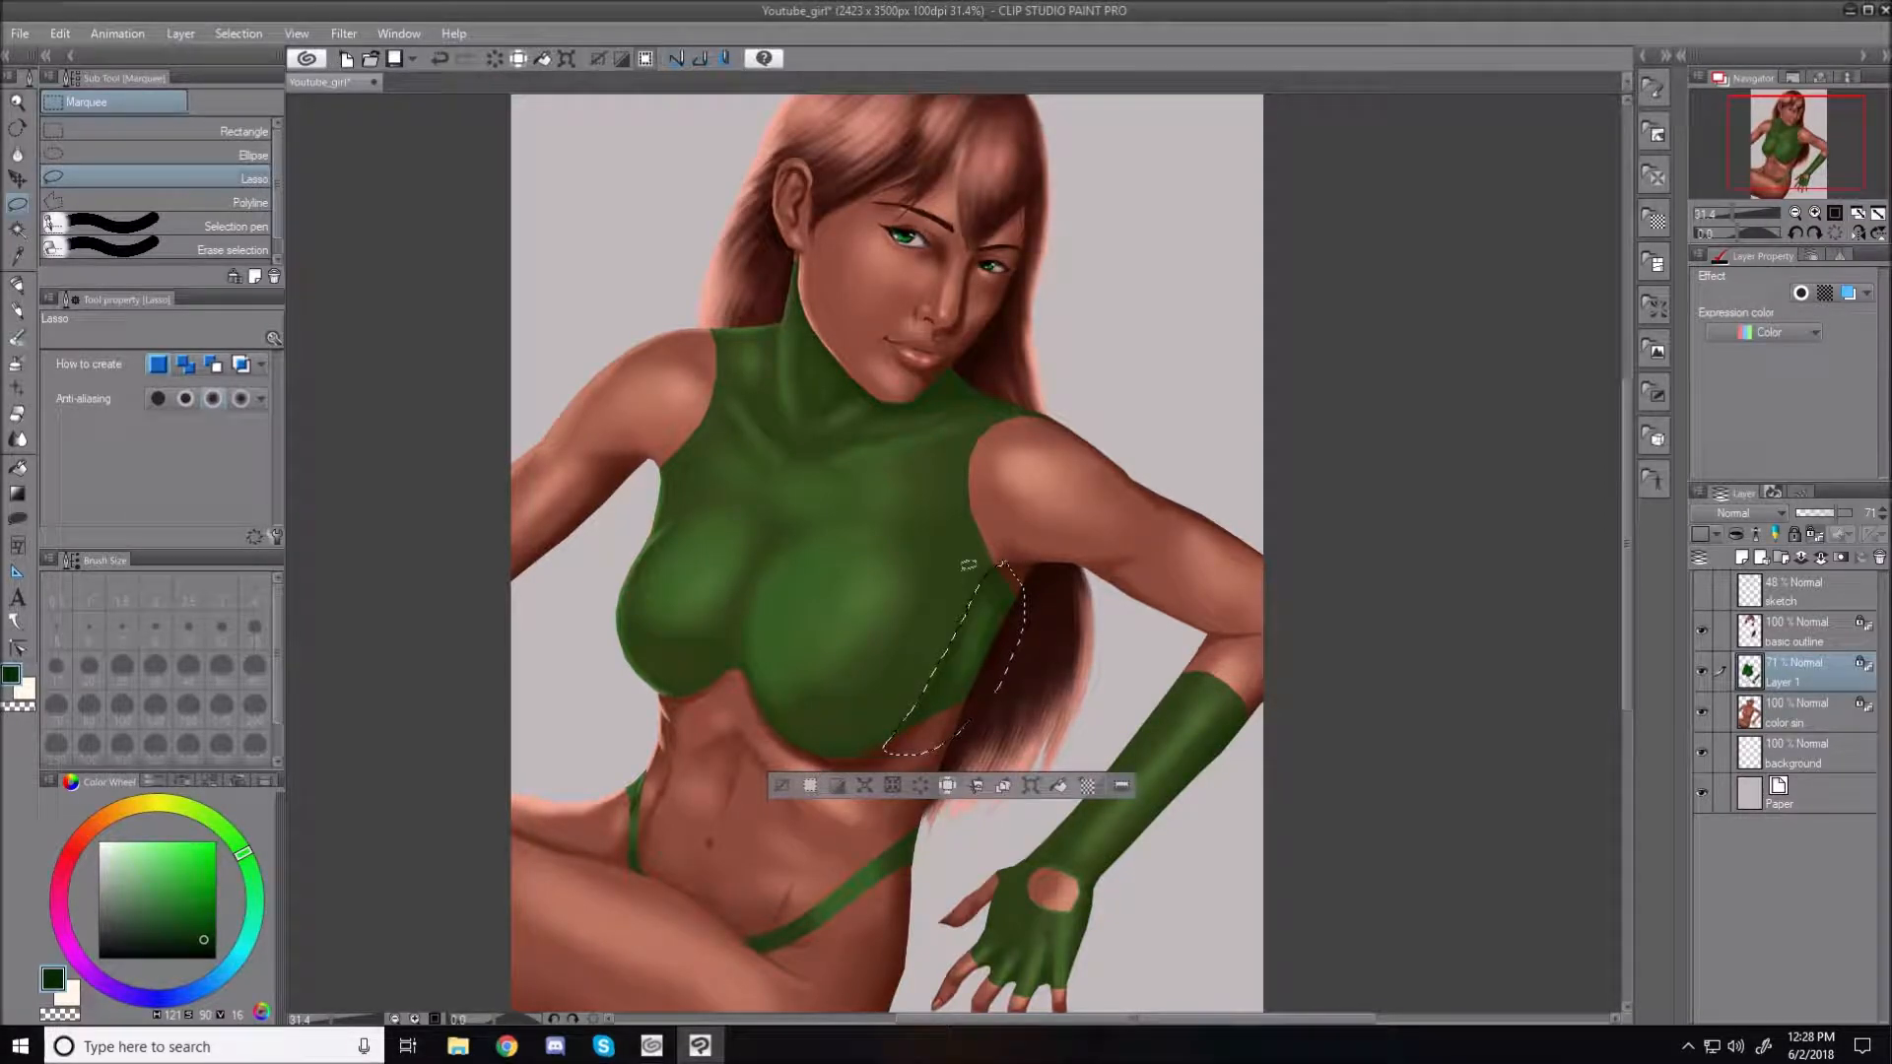
Airbrush dark green over the selected side strip of the top with the Soft airbrush at 120, and deselect
key("b")
key("b")
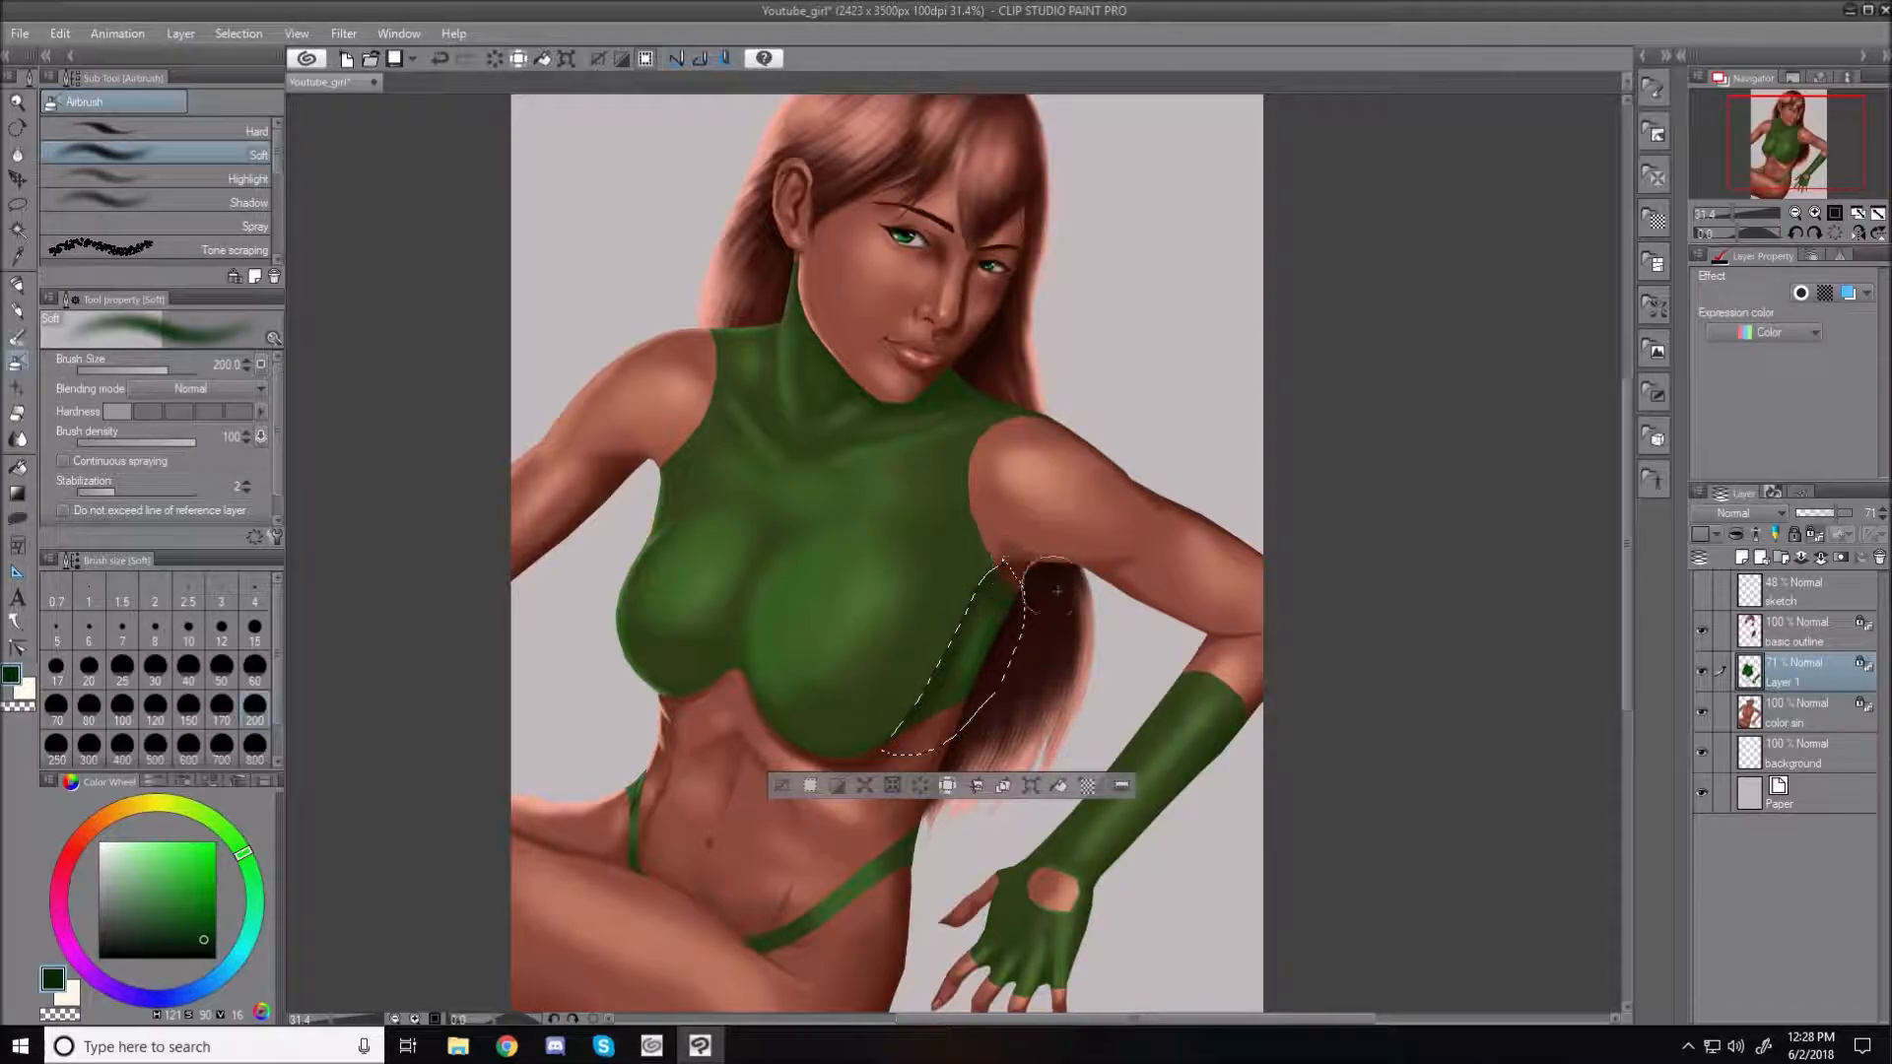
key("bracketleft")
key("bracketleft")
key("bracketleft")
left_click(780, 786)
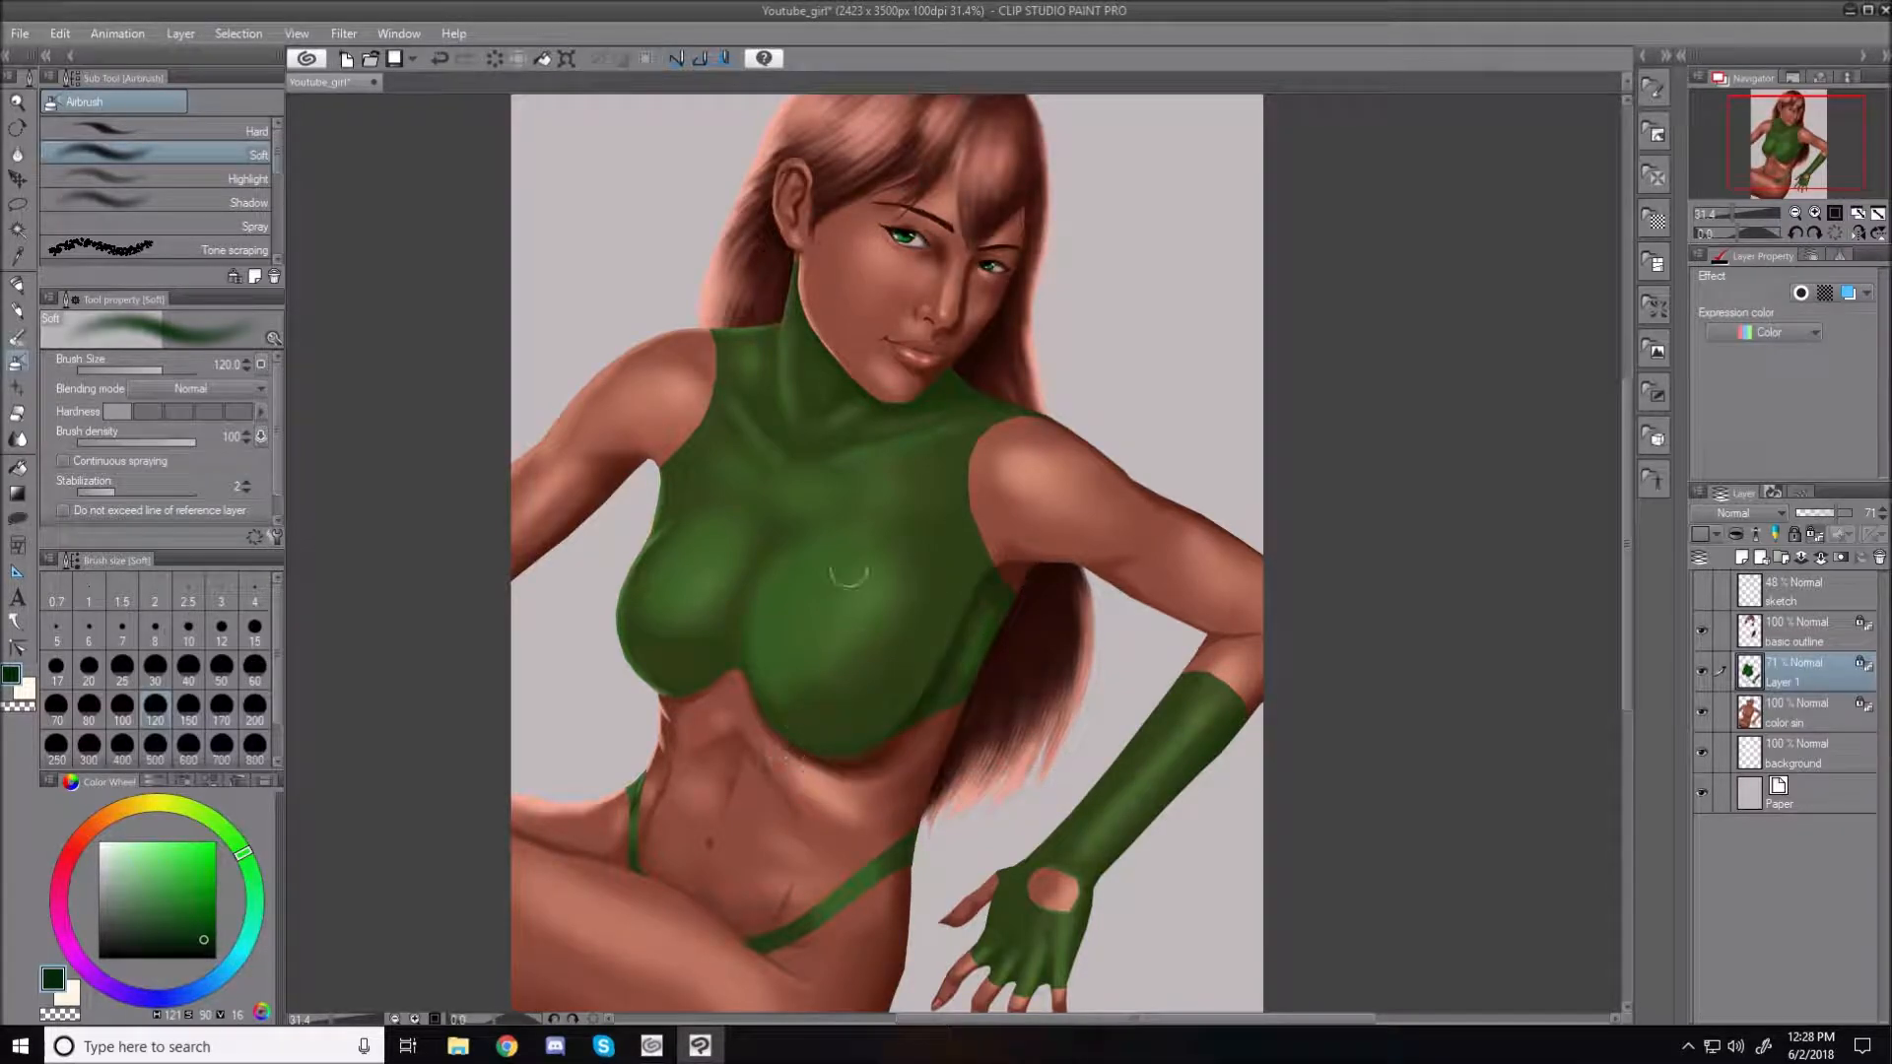
Lasso the curved fold around the base of the collar, darken it with the Soft airbrush at 120, and deselect
left_click(17, 208)
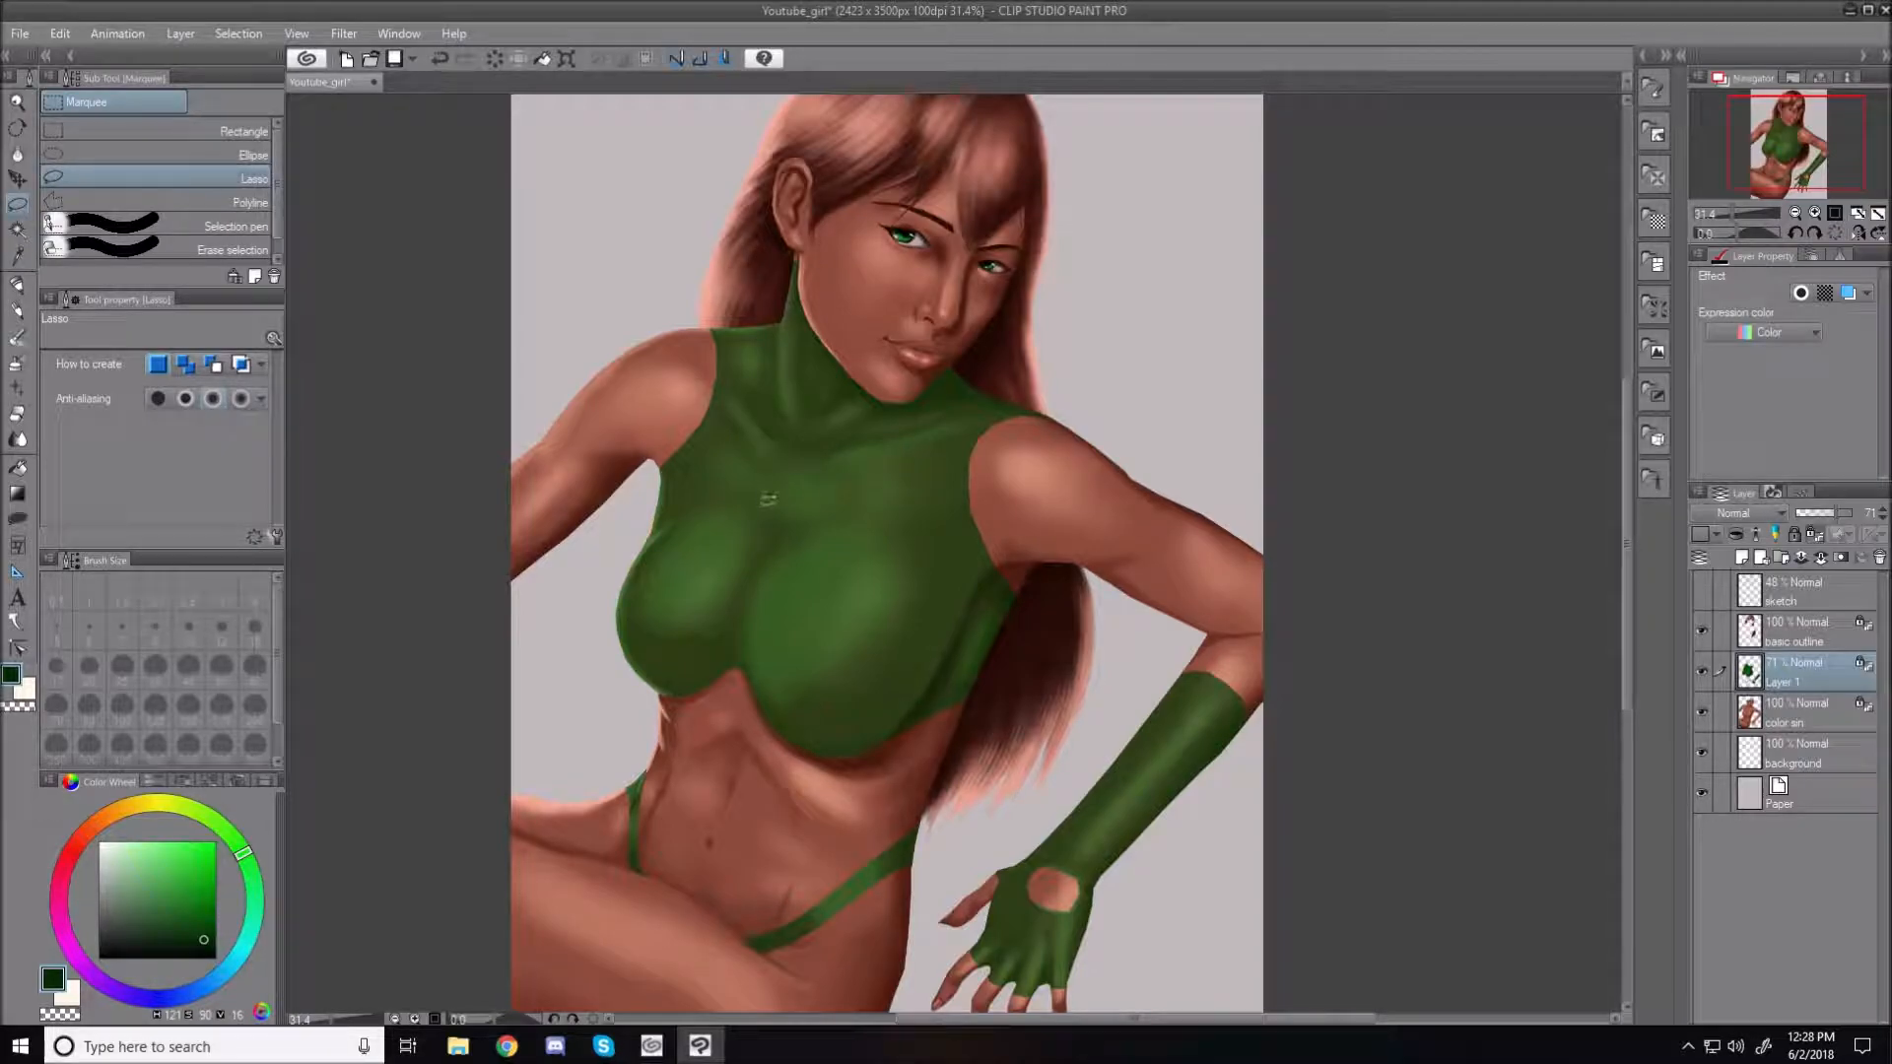
mouse_move(734, 388)
left_mouse_down()
mouse_move(786, 436)
mouse_move(961, 410)
mouse_move(793, 414)
mouse_move(745, 350)
mouse_move(735, 376)
left_mouse_up()
key("b")
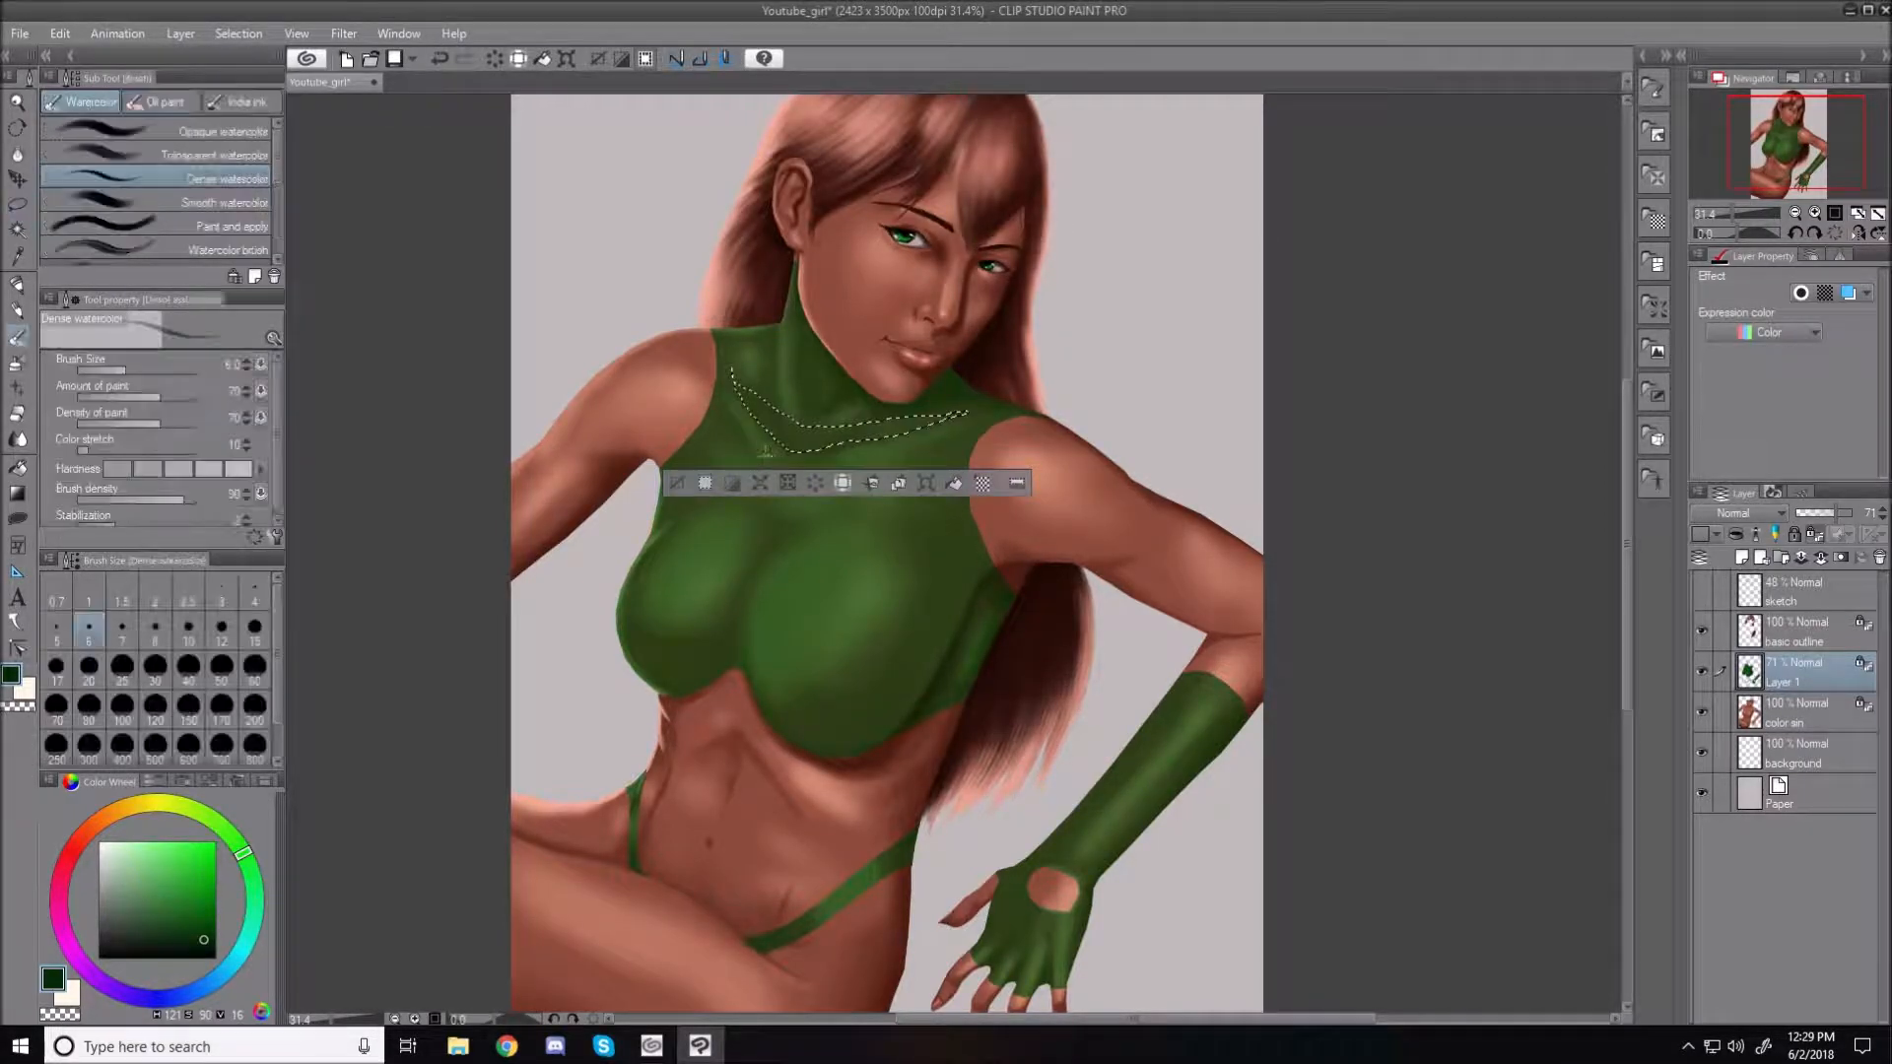
key("b")
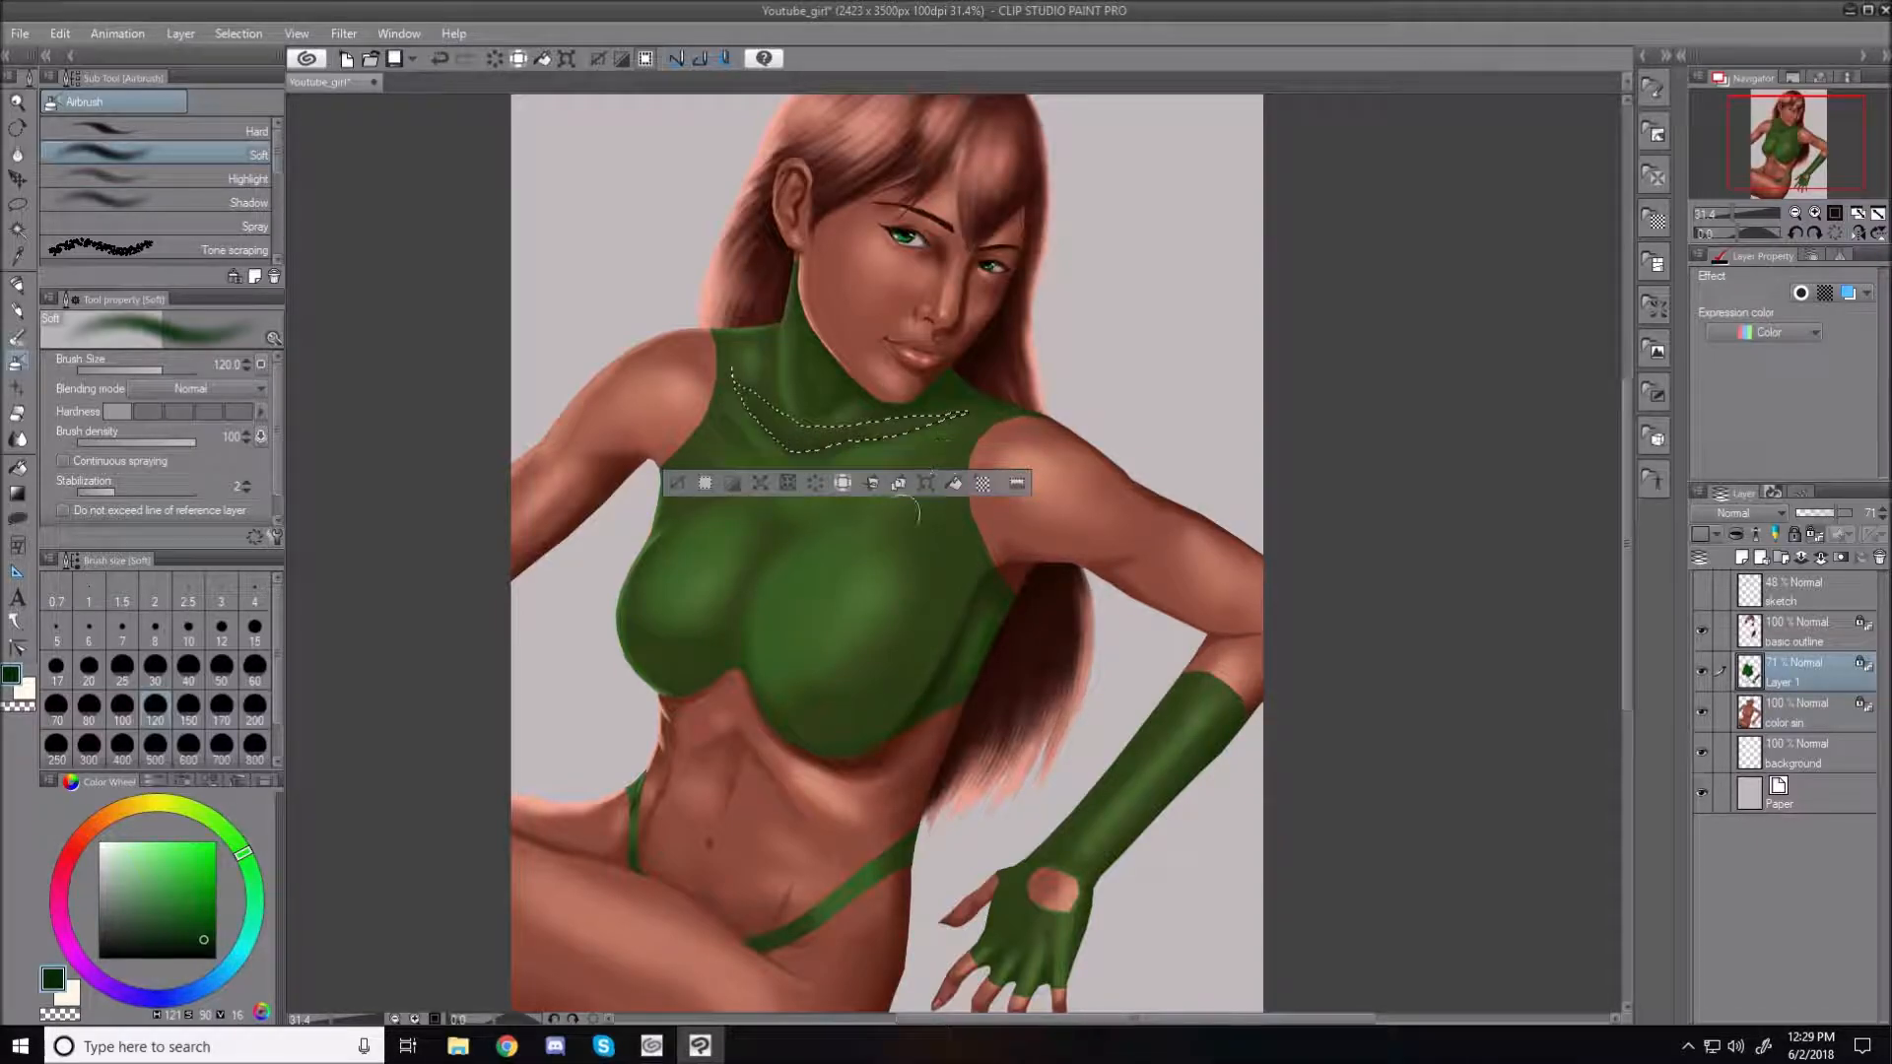
left_click(676, 483)
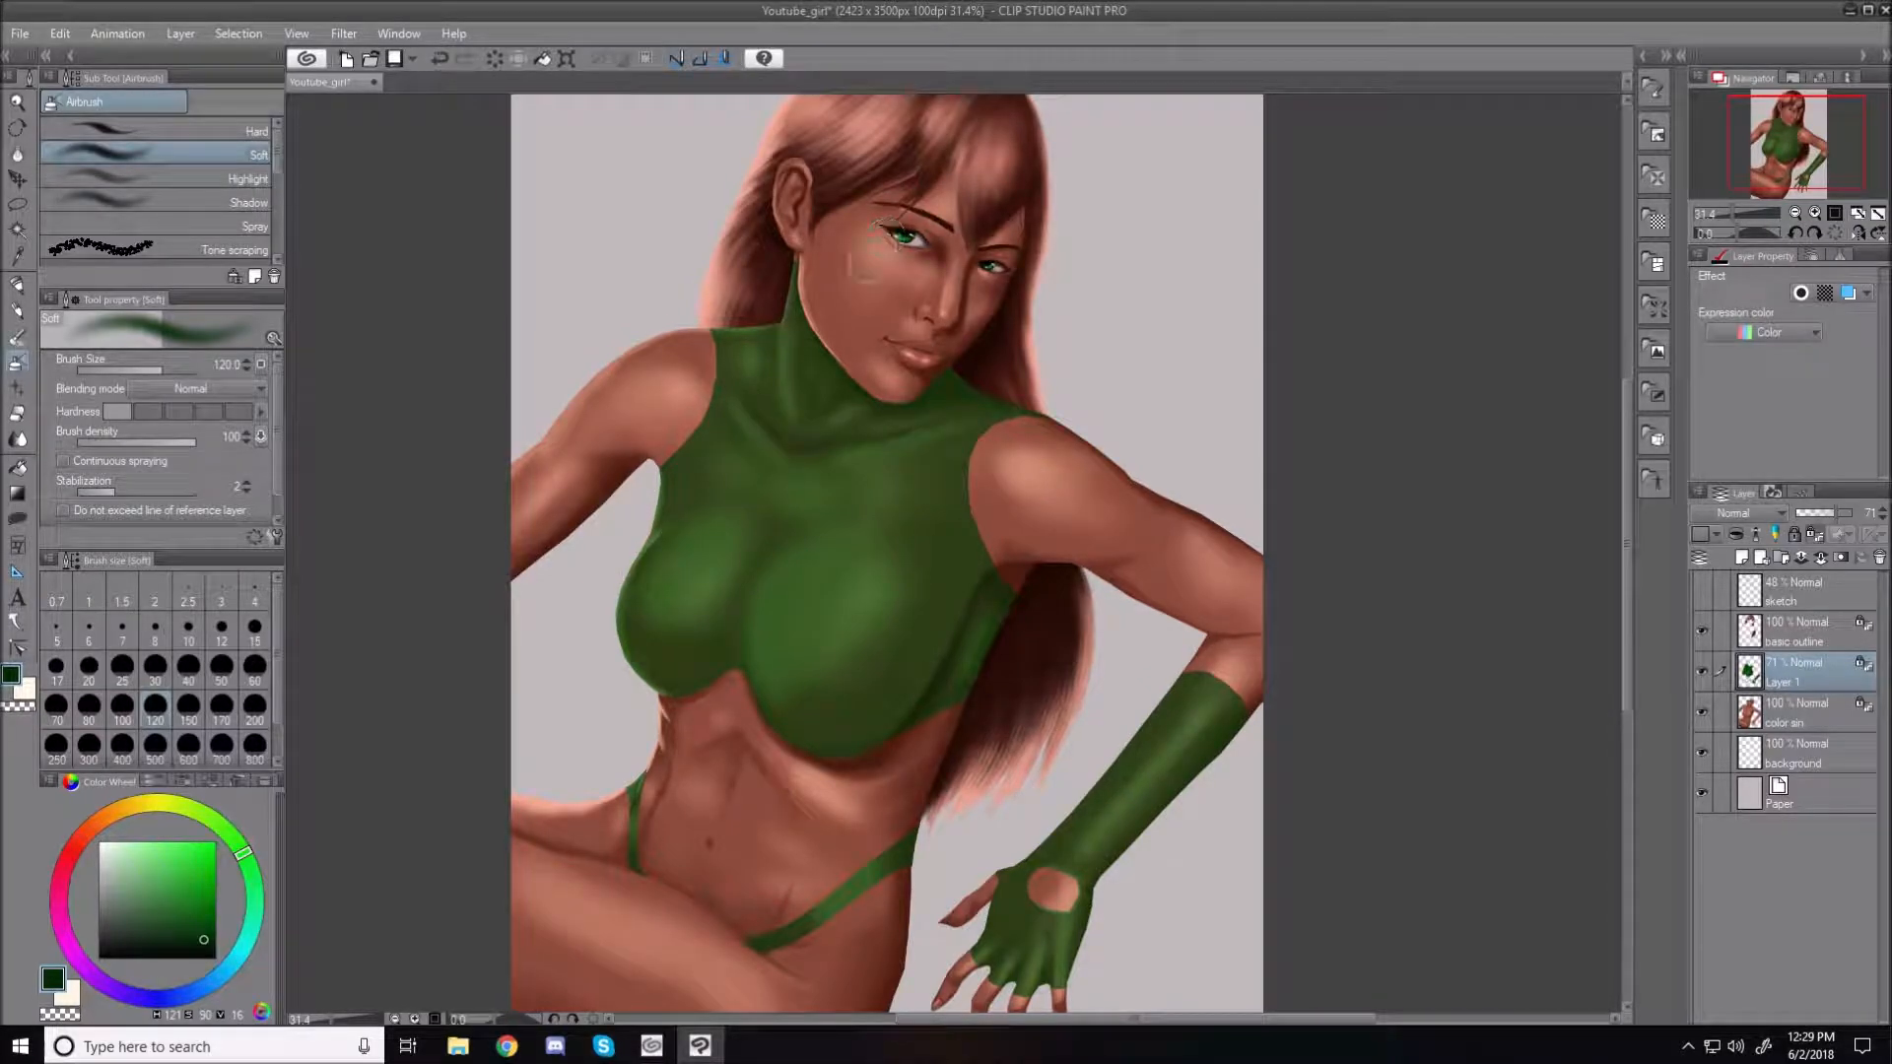
Lasso the neck area below the jawline, airbrush a soft shadow at size 120 inside it, and deselect
left_click(19, 206)
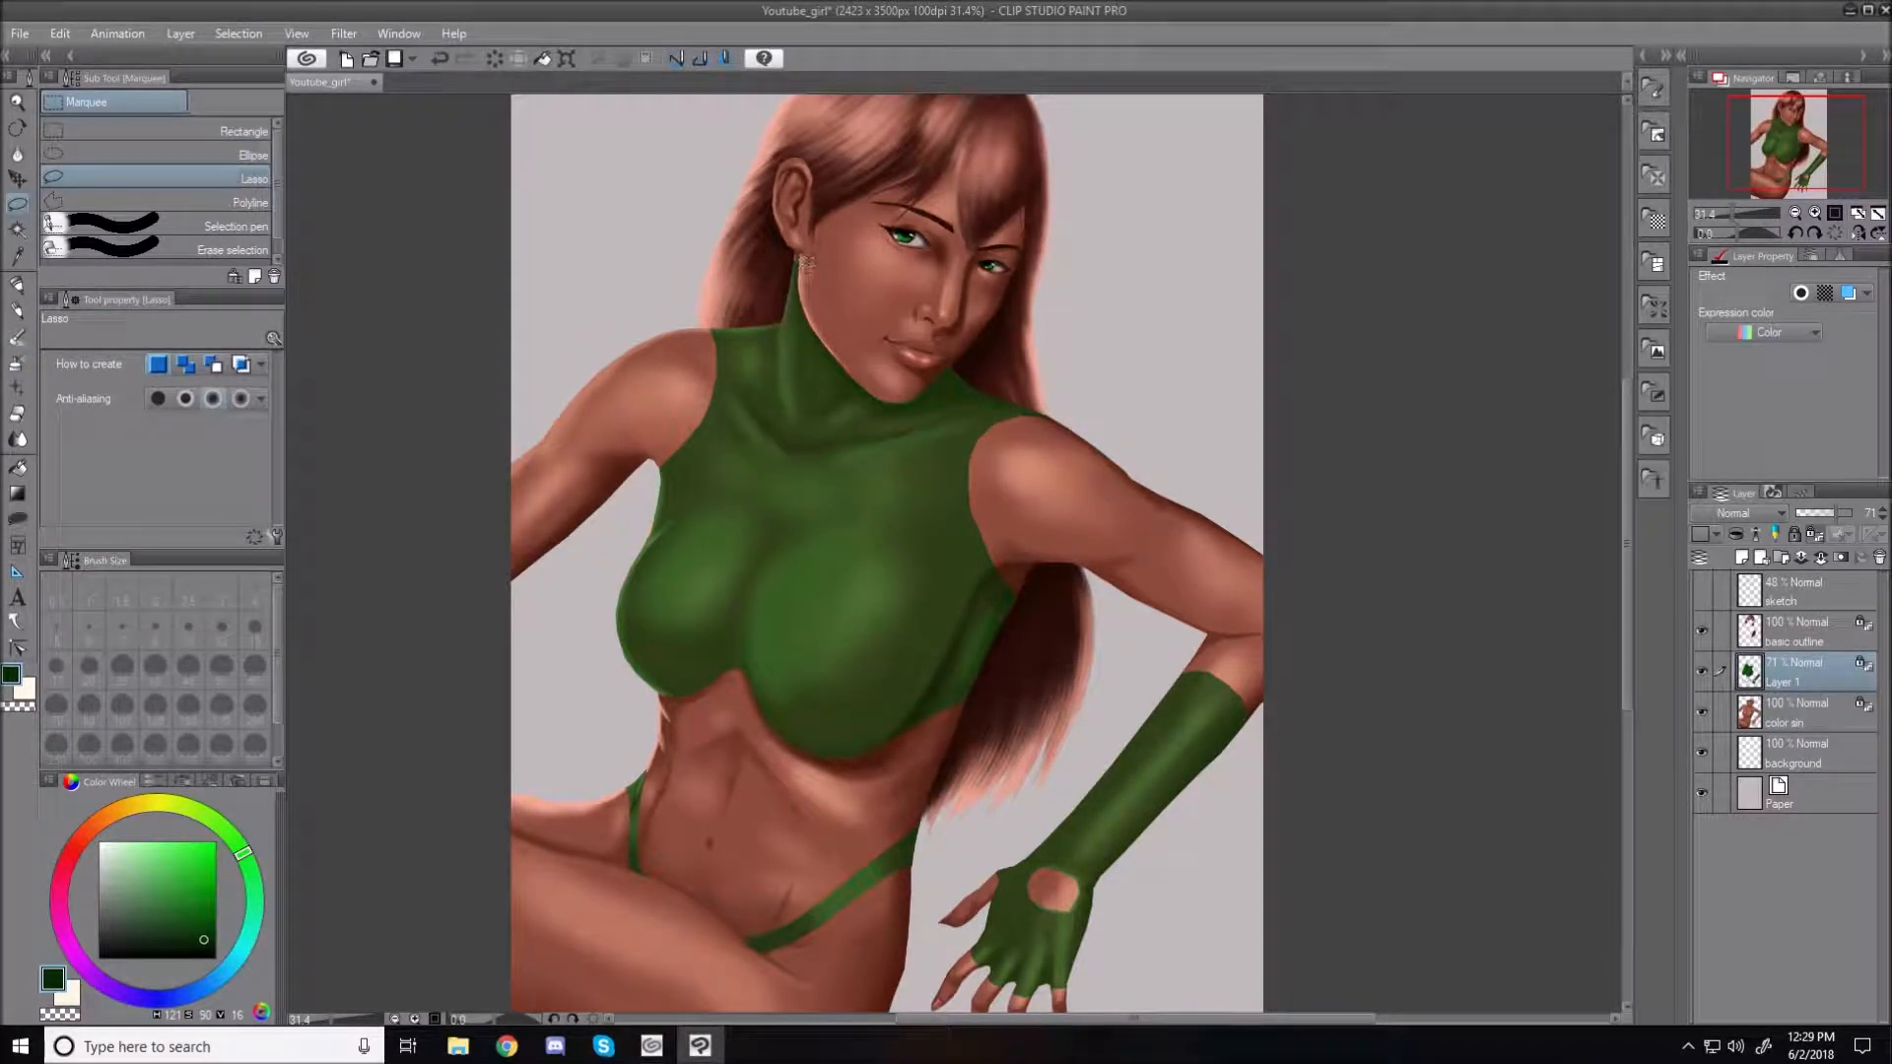
mouse_move(802, 347)
left_mouse_down()
mouse_move(816, 404)
mouse_move(880, 396)
mouse_move(870, 347)
mouse_move(803, 268)
left_mouse_up()
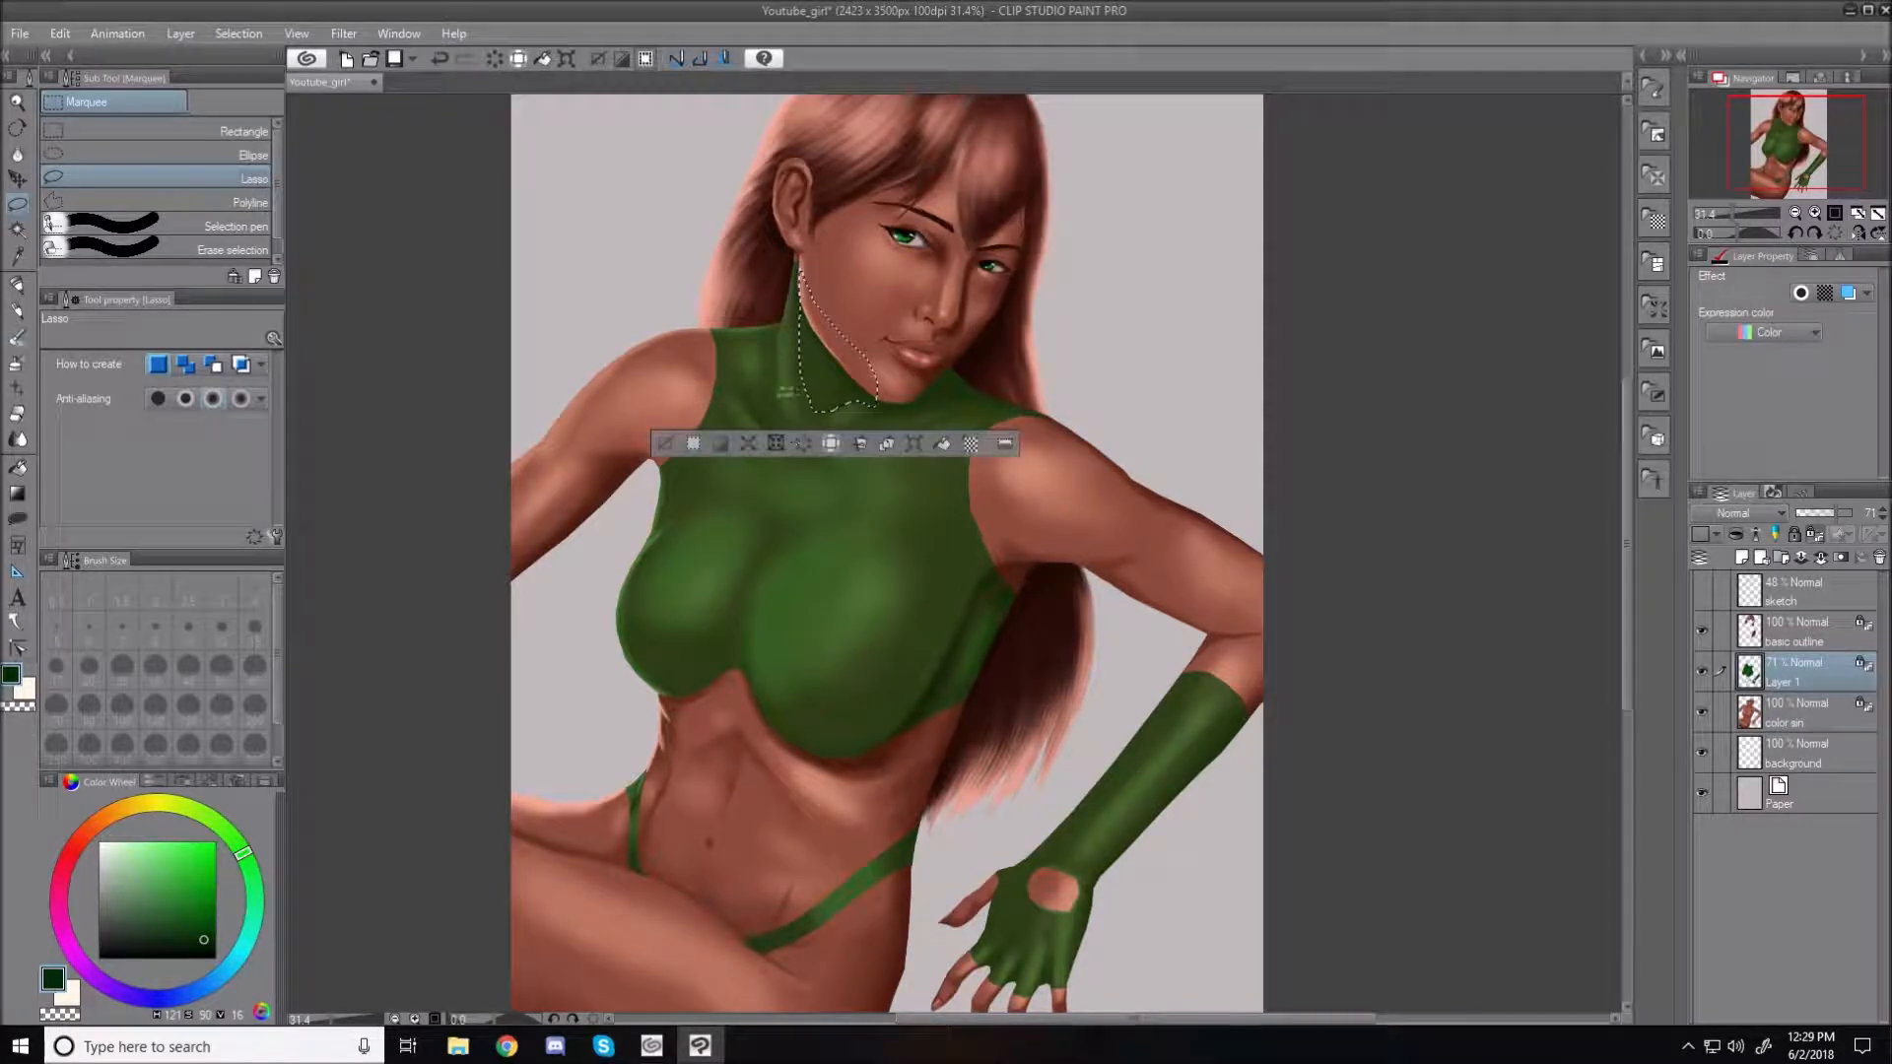
key("b")
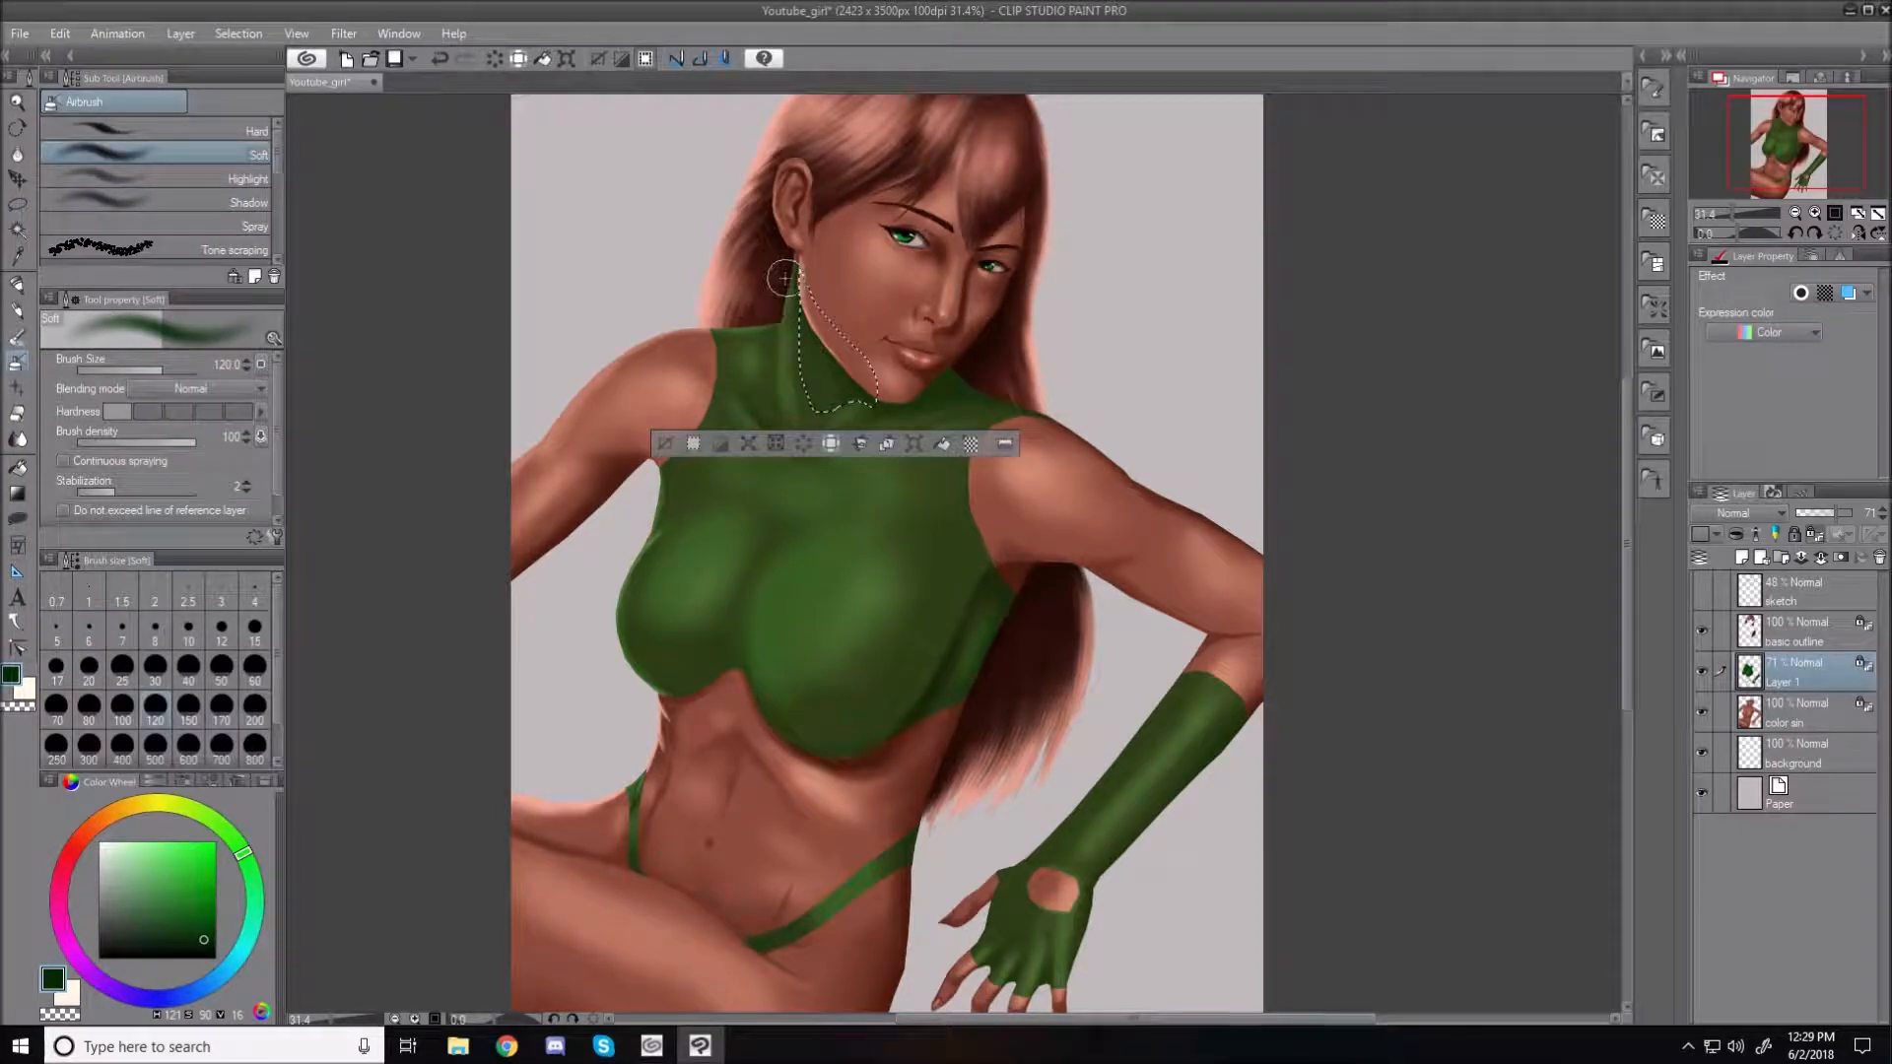
left_click_drag(790, 293, 800, 402)
left_click_drag(772, 284, 822, 310)
left_click(666, 443)
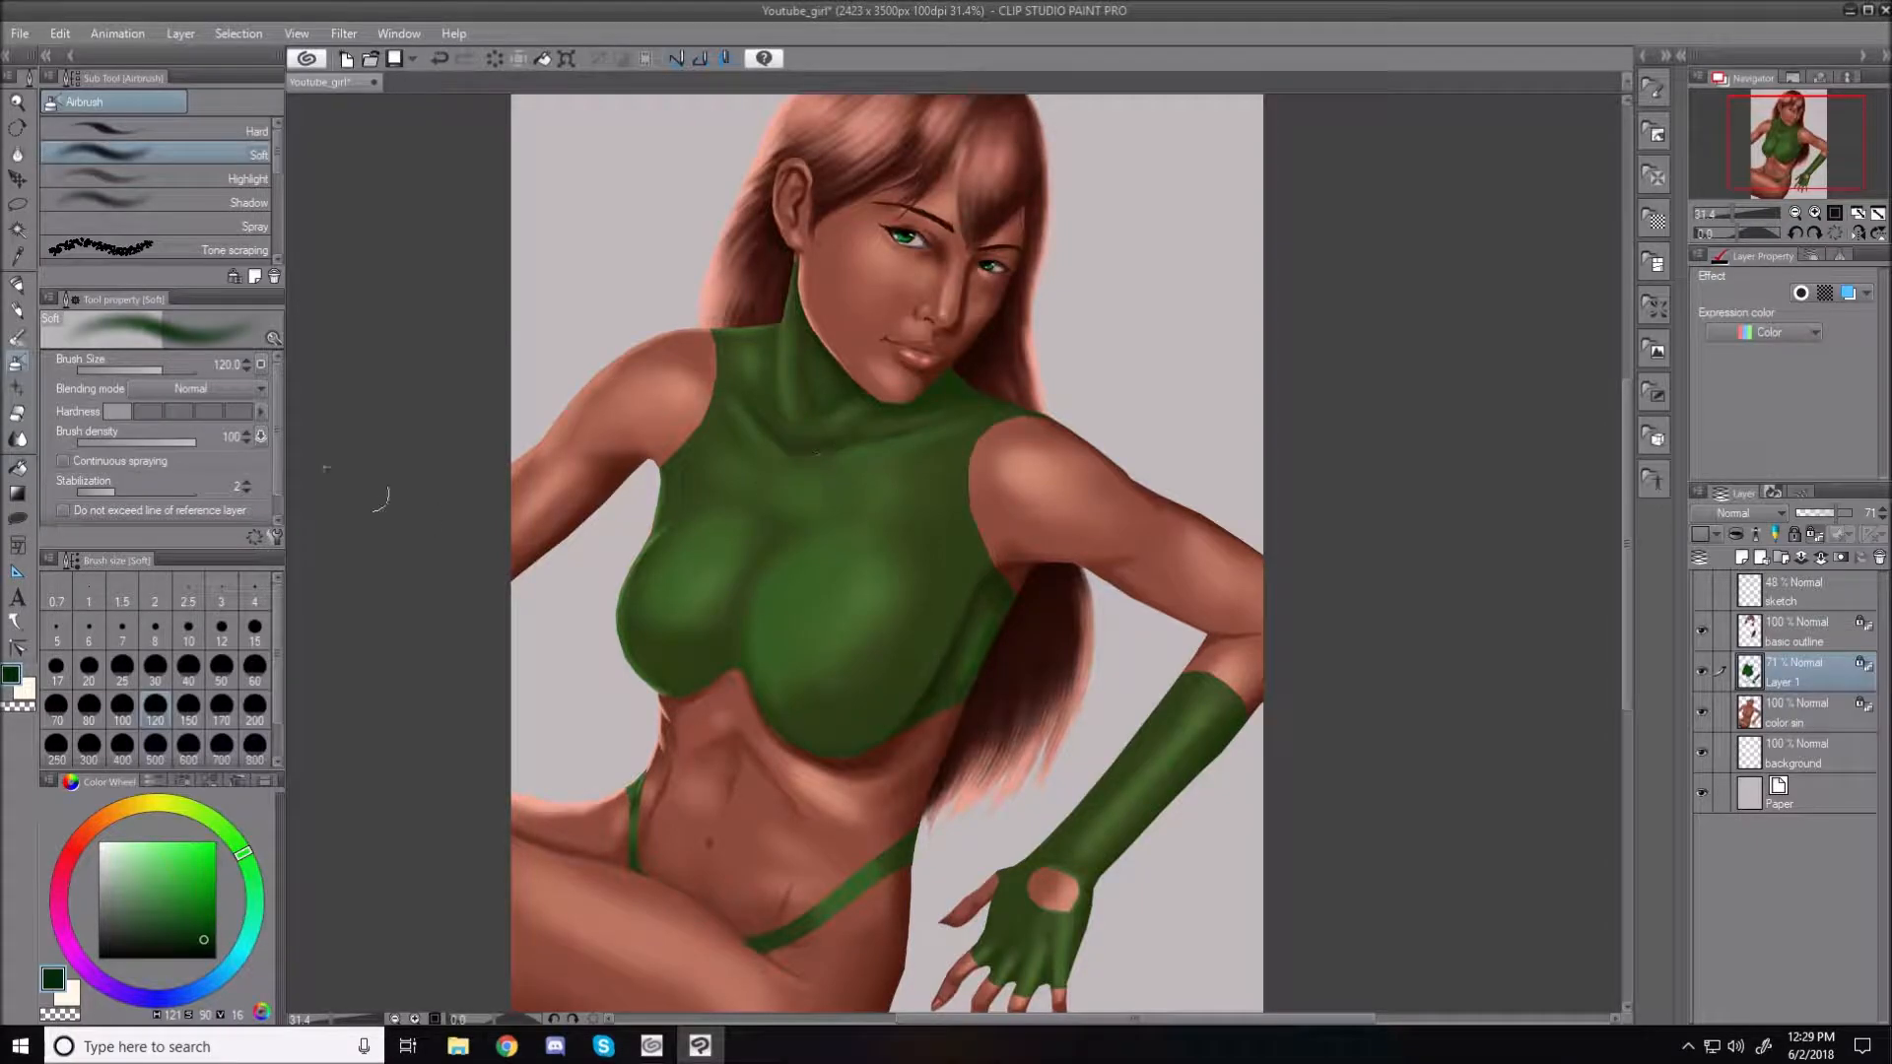
left_click(17, 207)
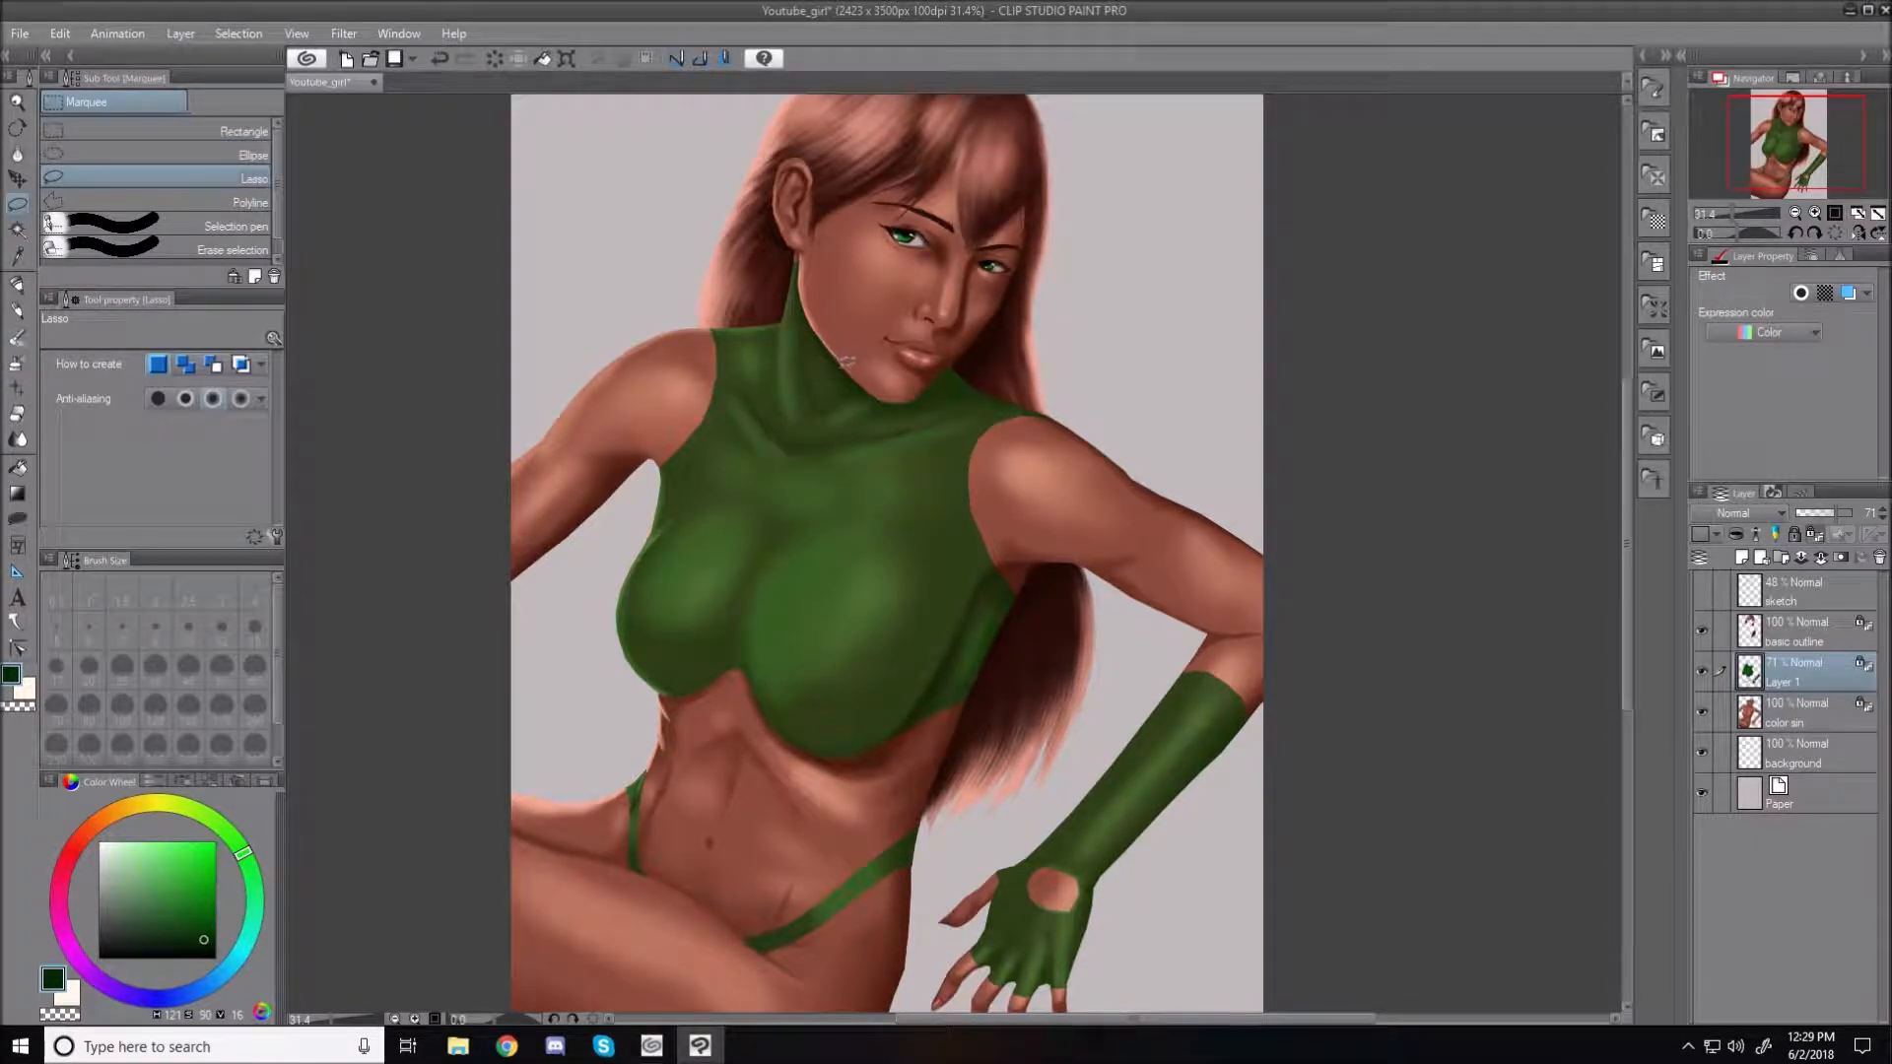
mouse_move(865, 377)
left_mouse_down()
mouse_move(961, 357)
mouse_move(987, 383)
mouse_move(945, 427)
mouse_move(883, 434)
mouse_move(869, 372)
left_mouse_up()
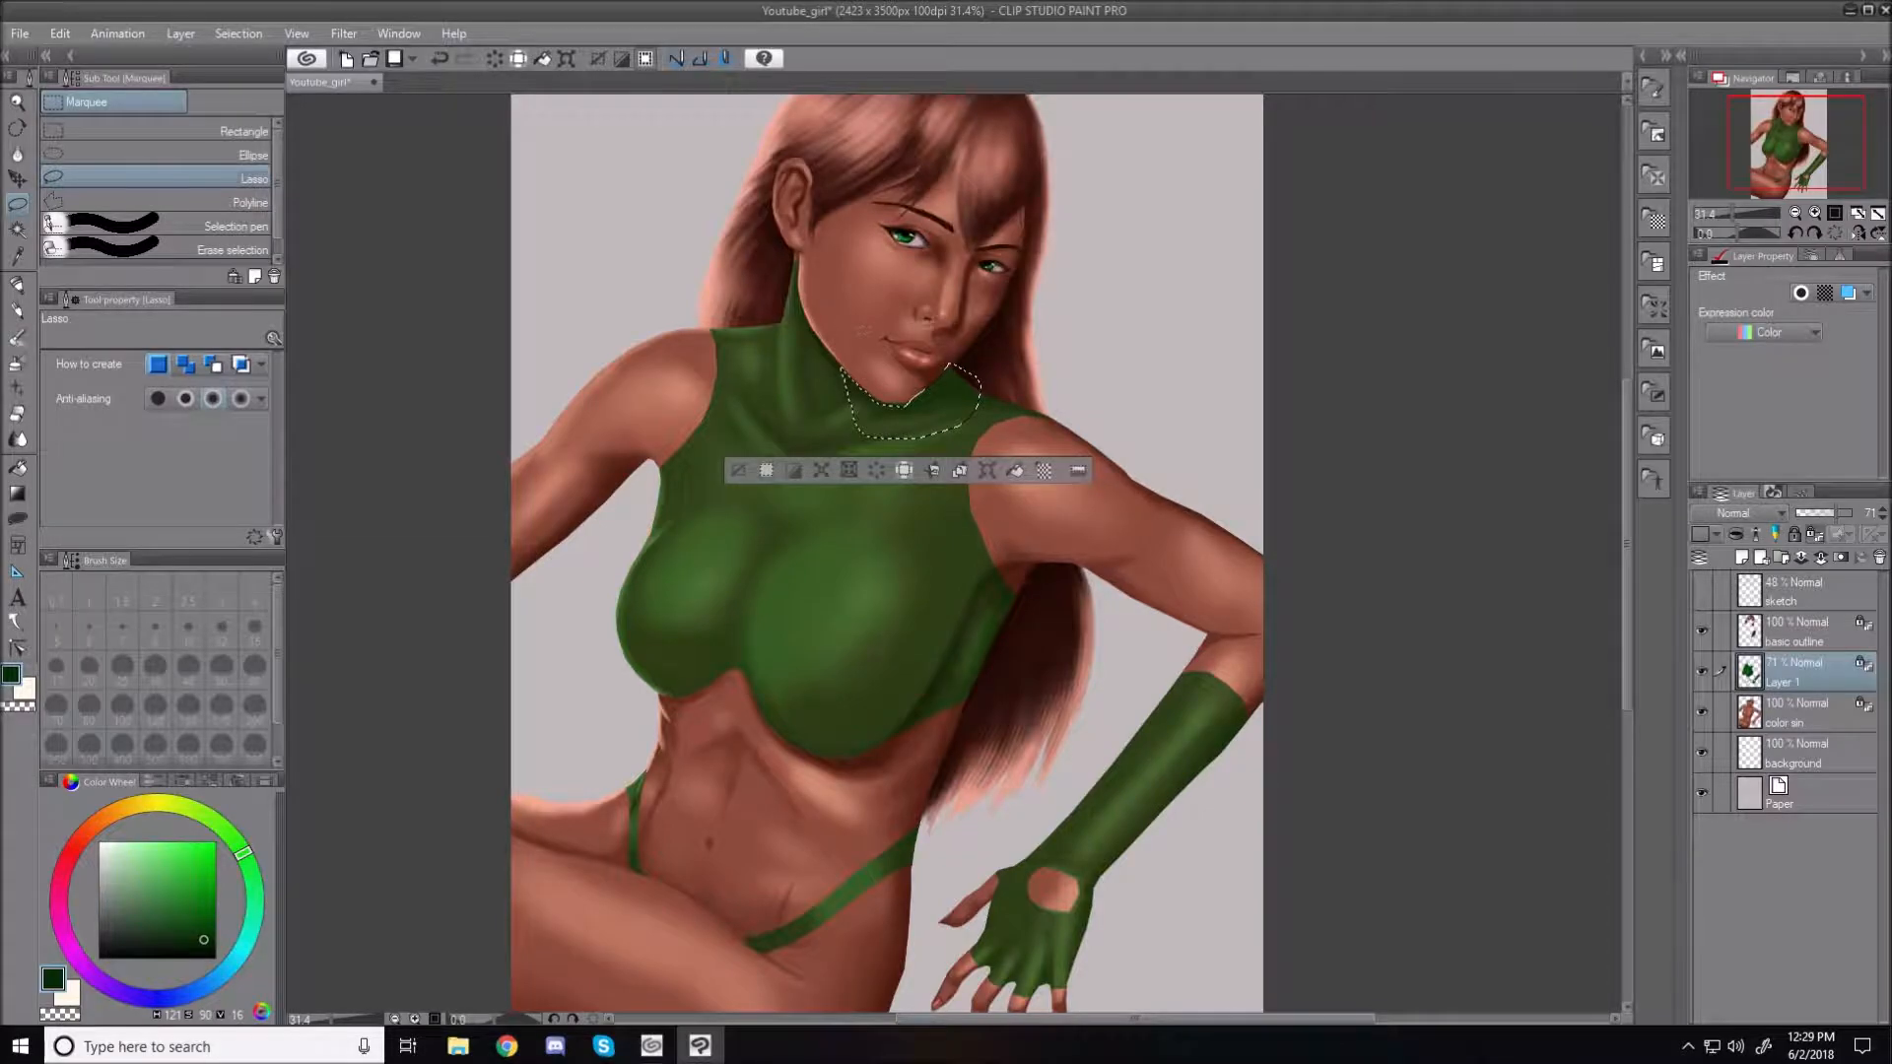
scroll(869, 373, "up", 4)
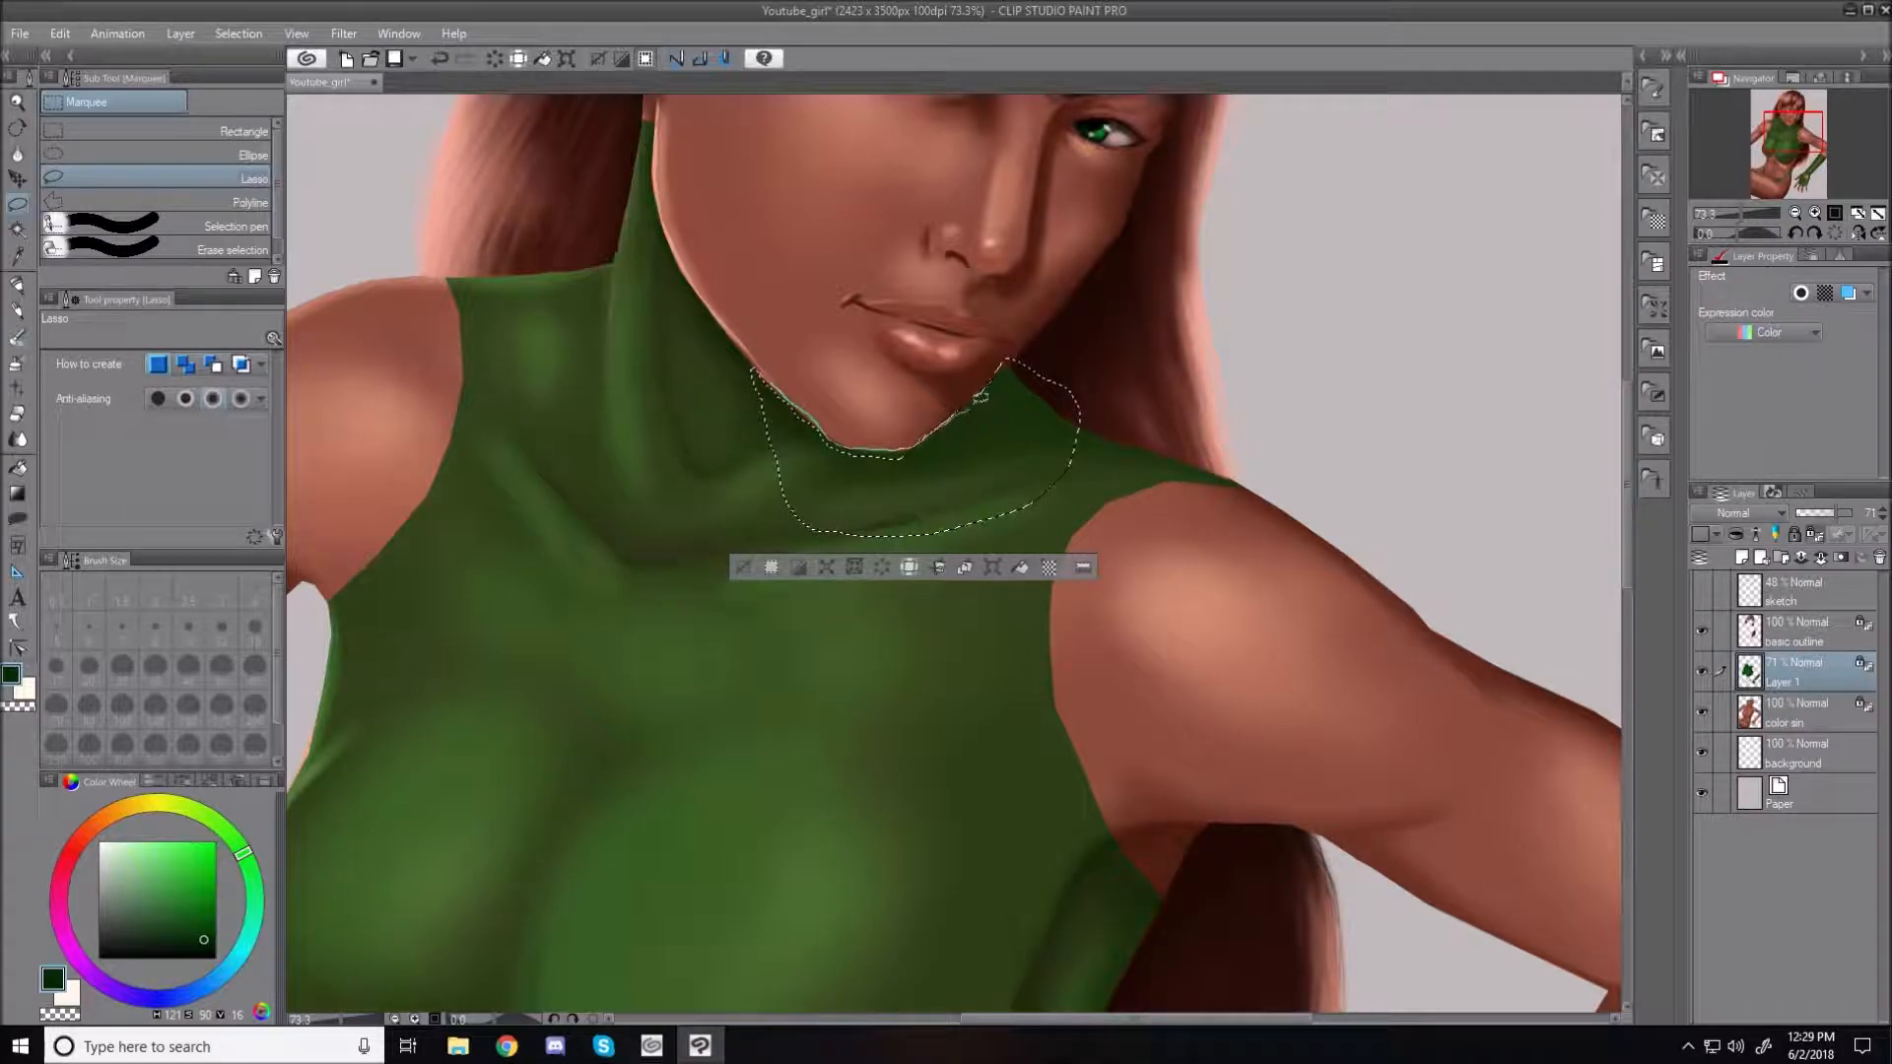
mouse_move(890, 507)
left_mouse_down()
mouse_move(777, 507)
mouse_move(751, 455)
left_mouse_up()
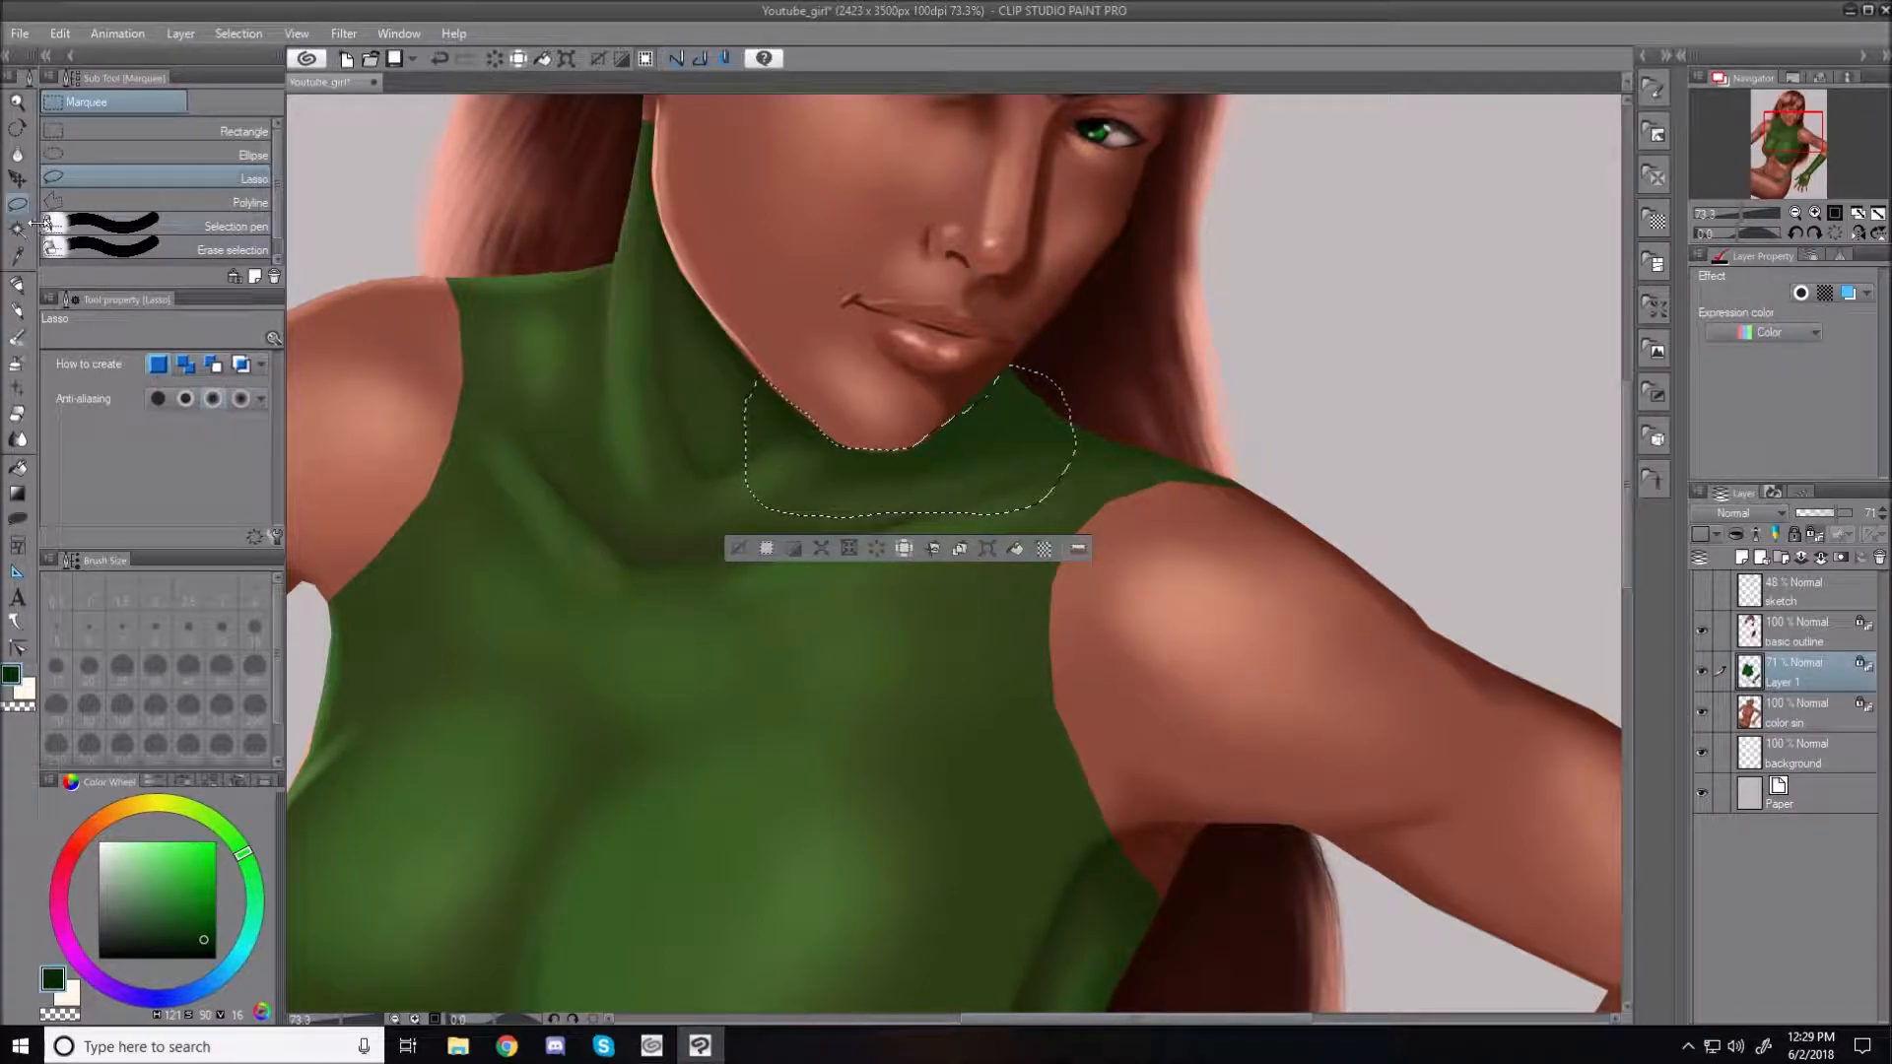
Make a polyline selection following the chin, past the shoulder, across the upper chest and back up to the jaw
left_click(73, 199)
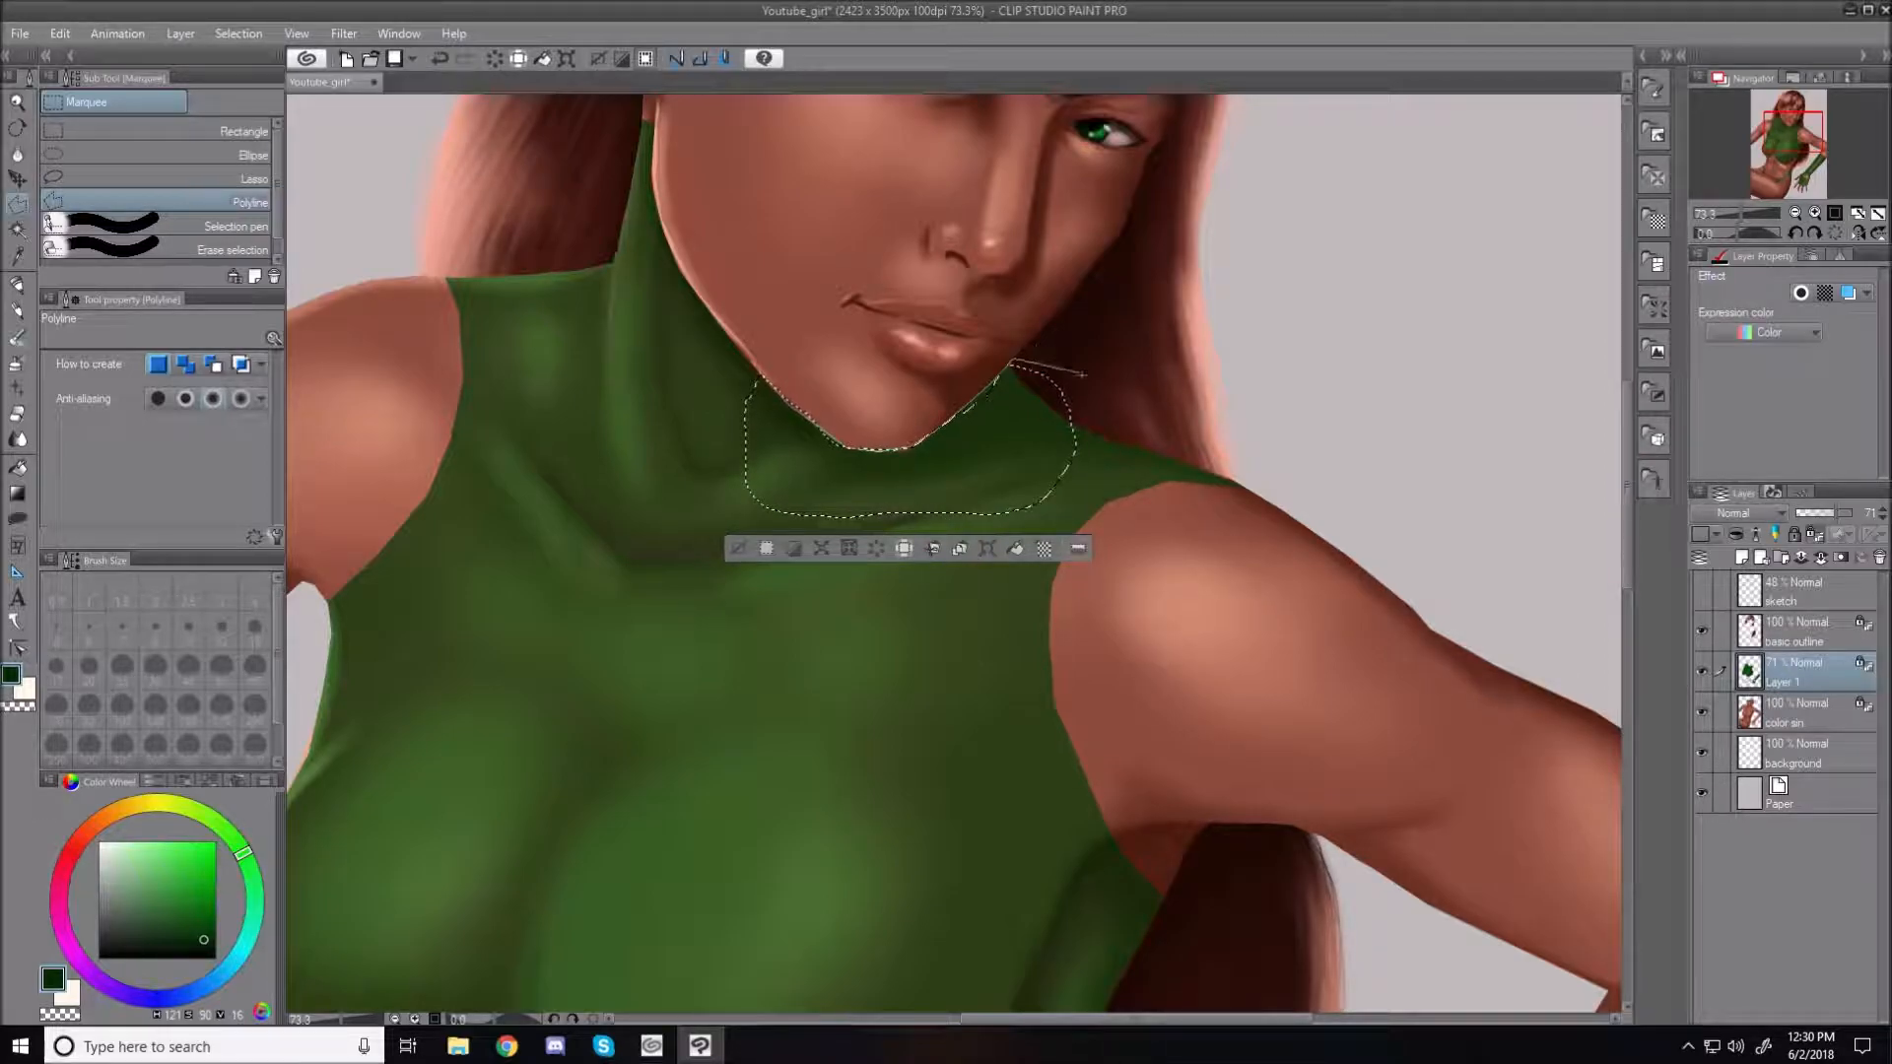
left_click(1170, 423)
left_click(1193, 517)
left_click(976, 695)
left_click(656, 650)
double_click(749, 367)
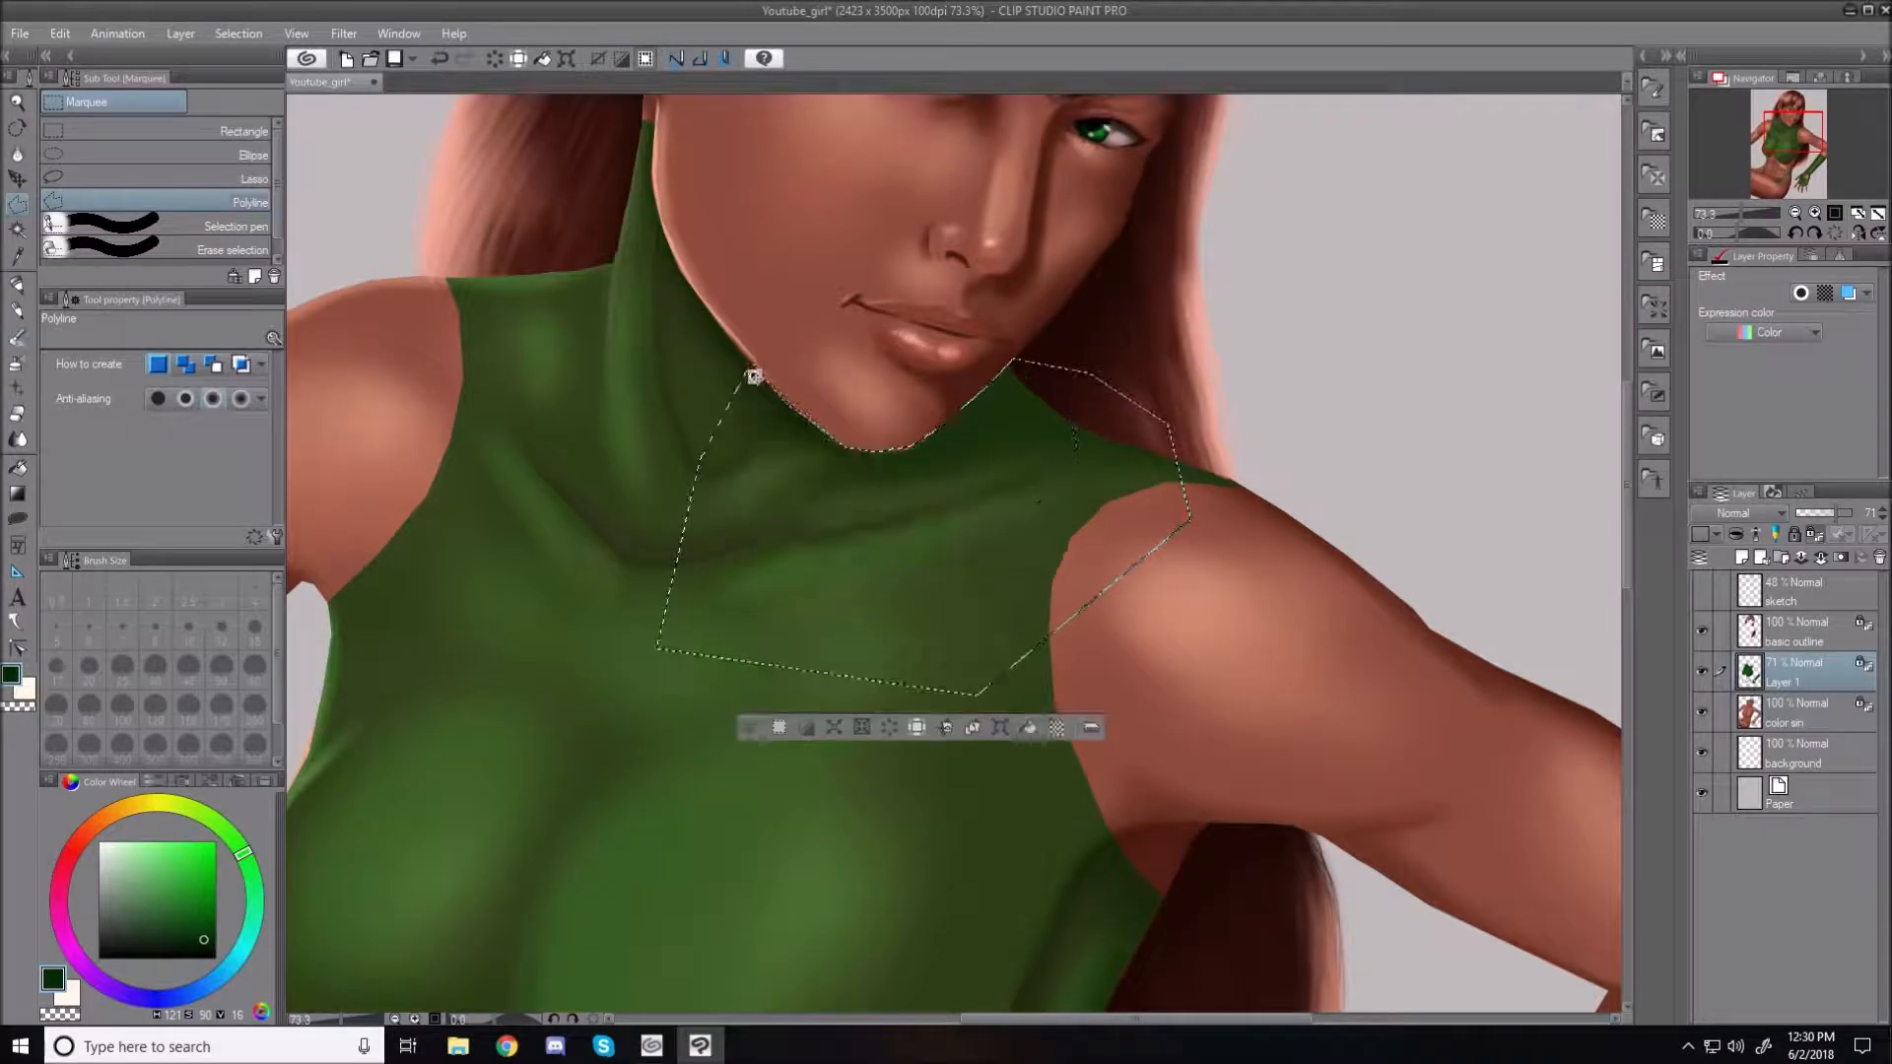
Shade the selected collar area beneath the chin with the Soft airbrush, adjusting its size between 30 and 40, and deselect
left_click(16, 362)
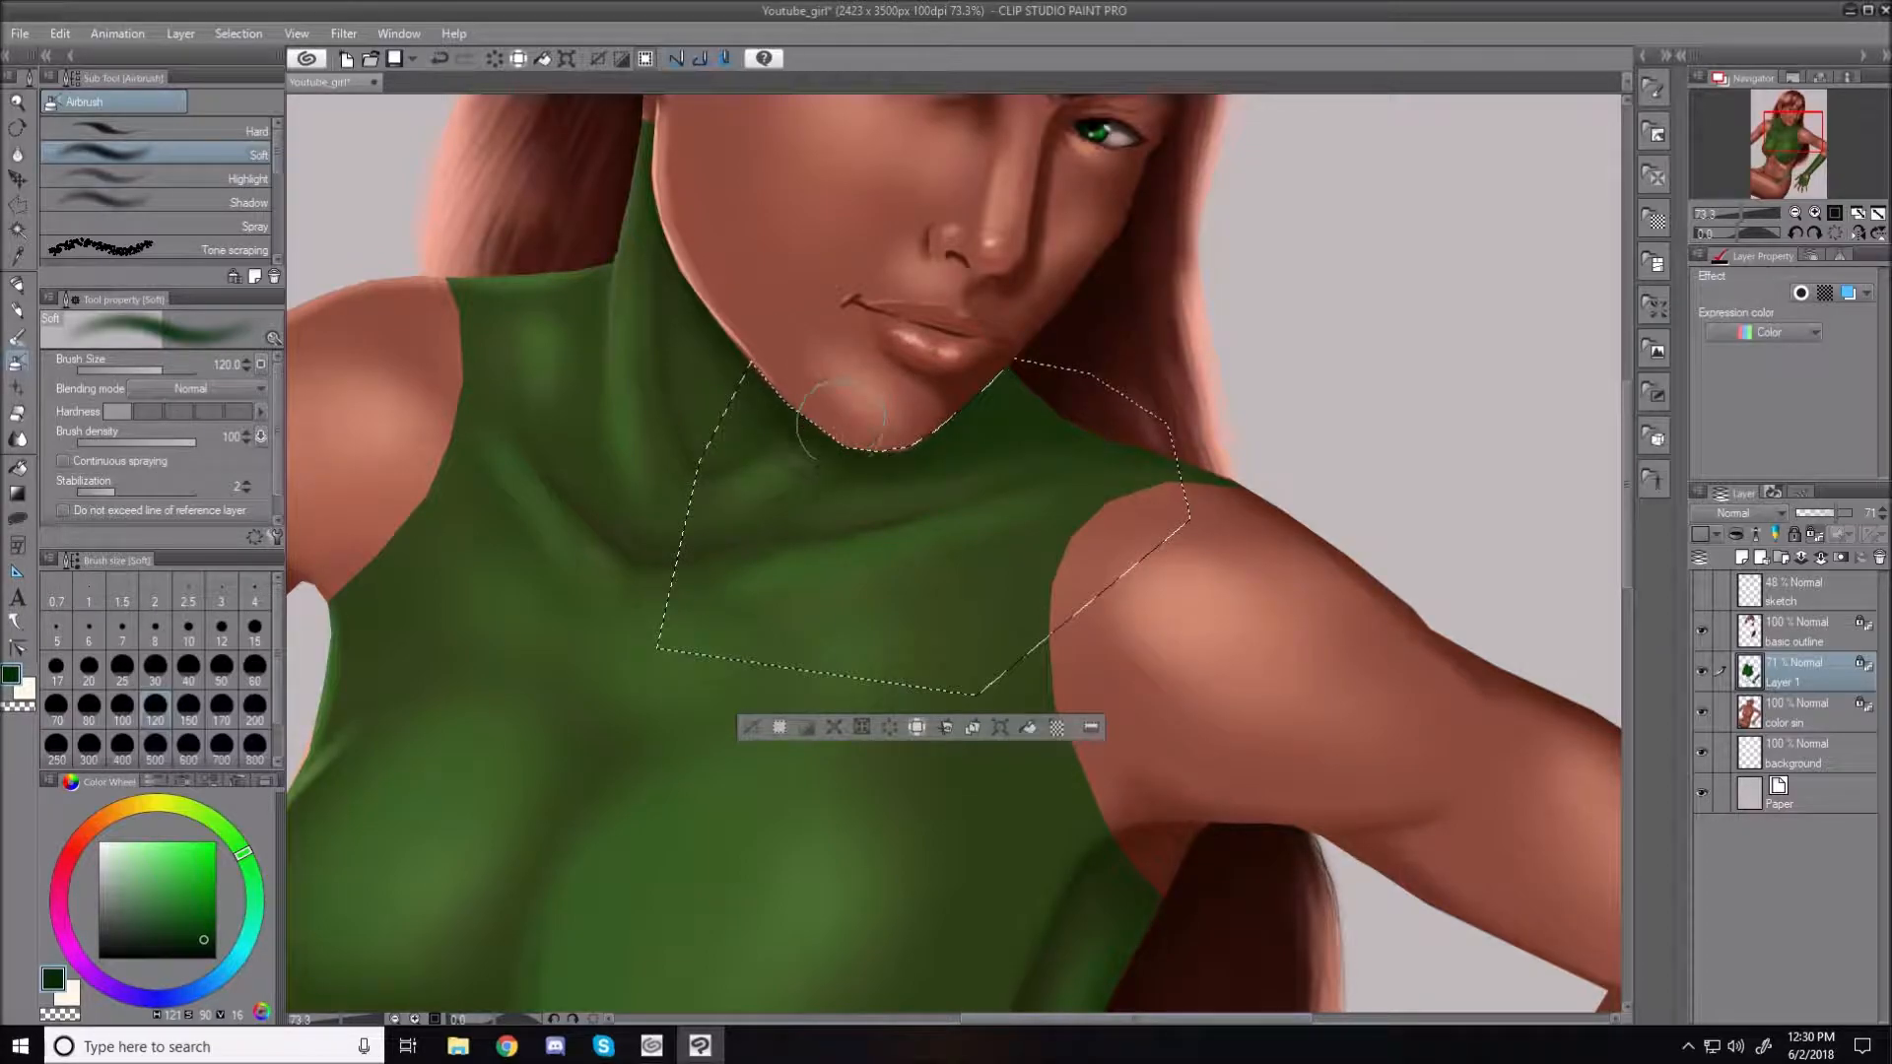
left_click(154, 666)
key("bracketright")
key("bracketright")
key("bracketright")
key("bracketright")
key("bracketright")
key("bracketleft")
key("bracketleft")
key("bracketleft")
key("bracketleft")
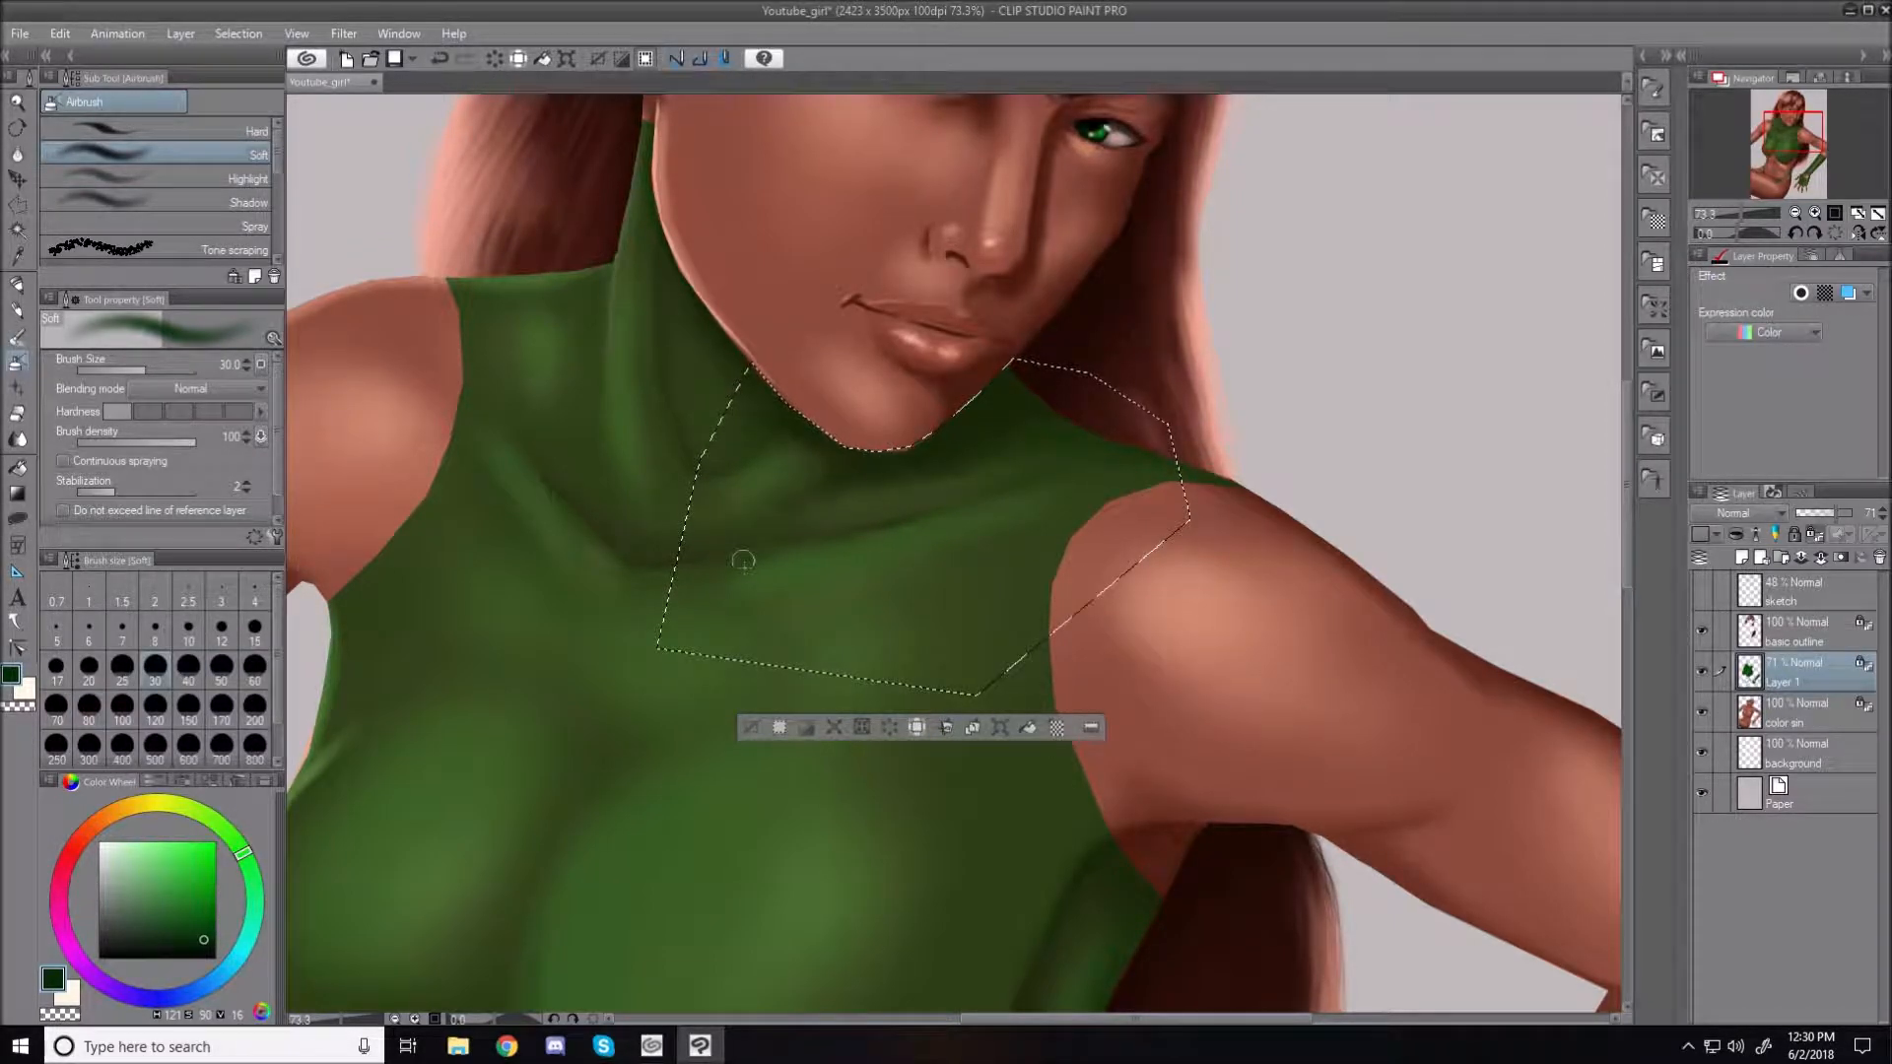
key("bracketright")
key("bracketright")
key("bracketleft")
key("bracketleft")
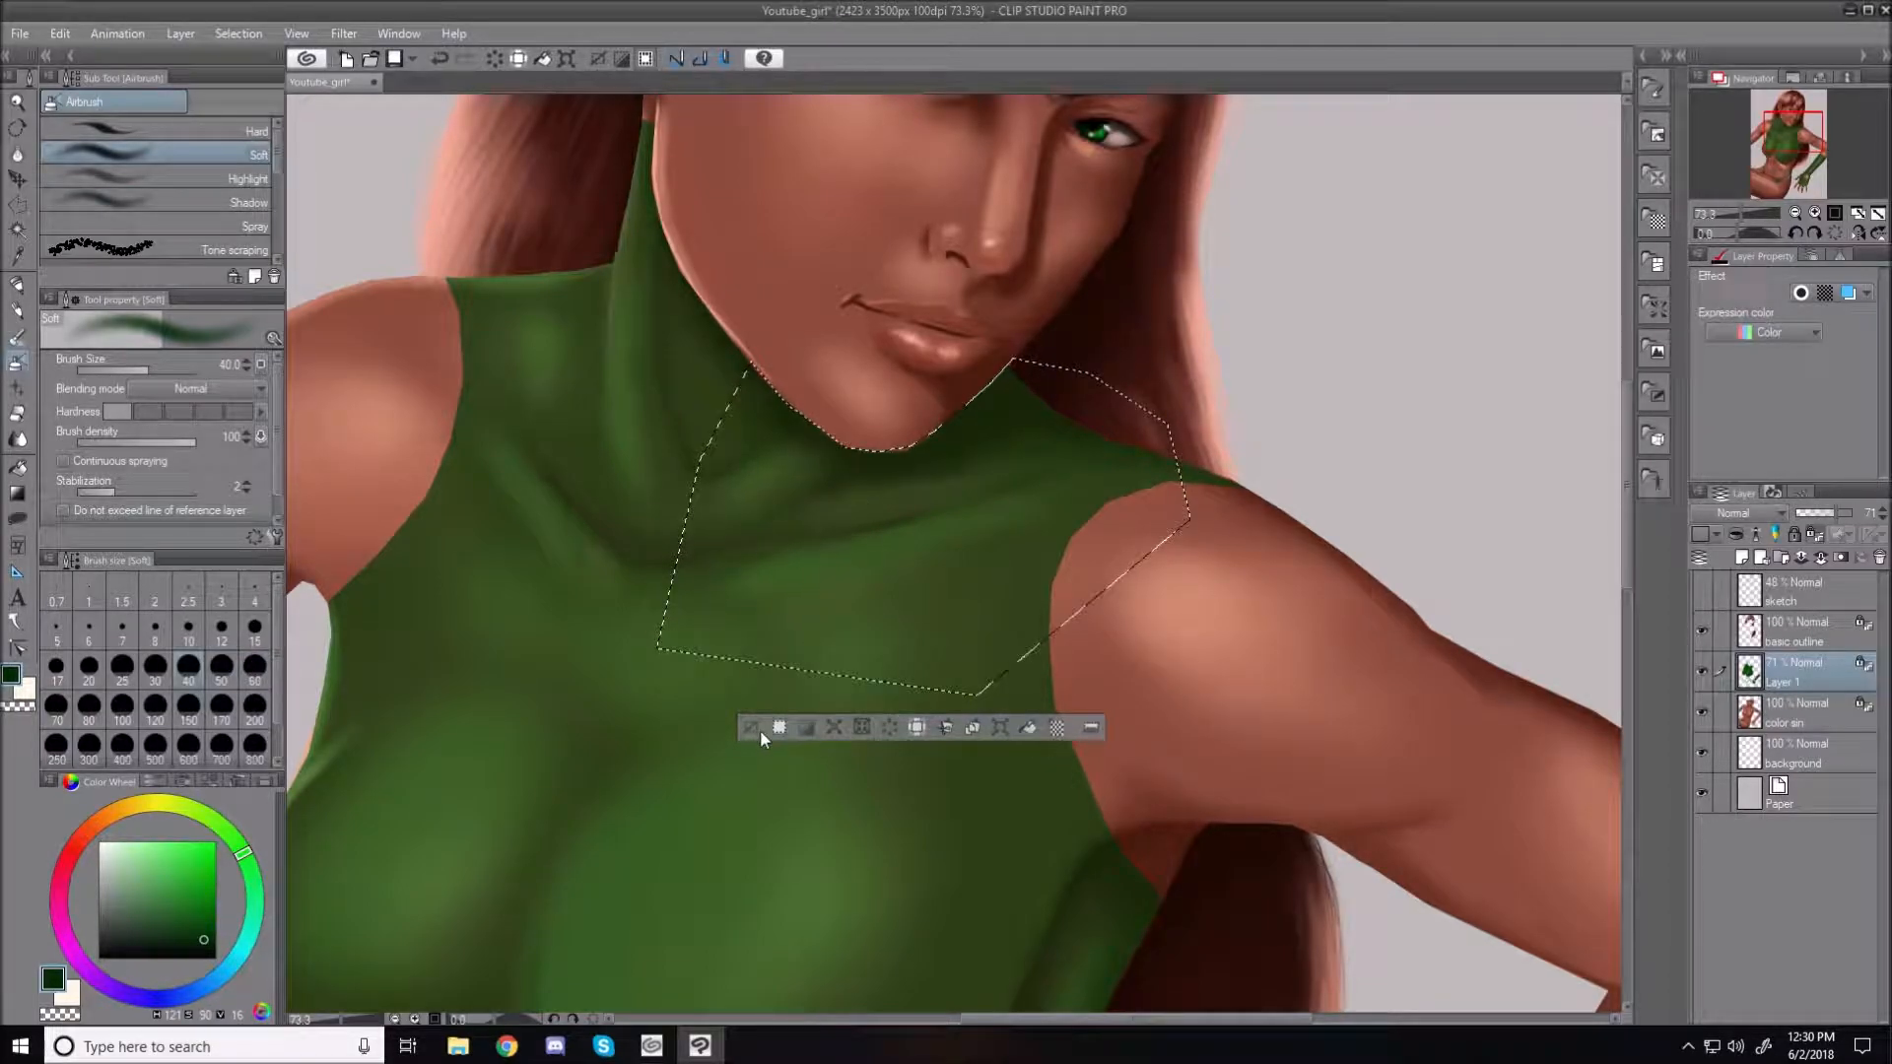
key("ctrl+d")
Darken the collar fold running from the armhole to the base of the neck with the Soft airbrush at 10 and 20
key("bracketleft")
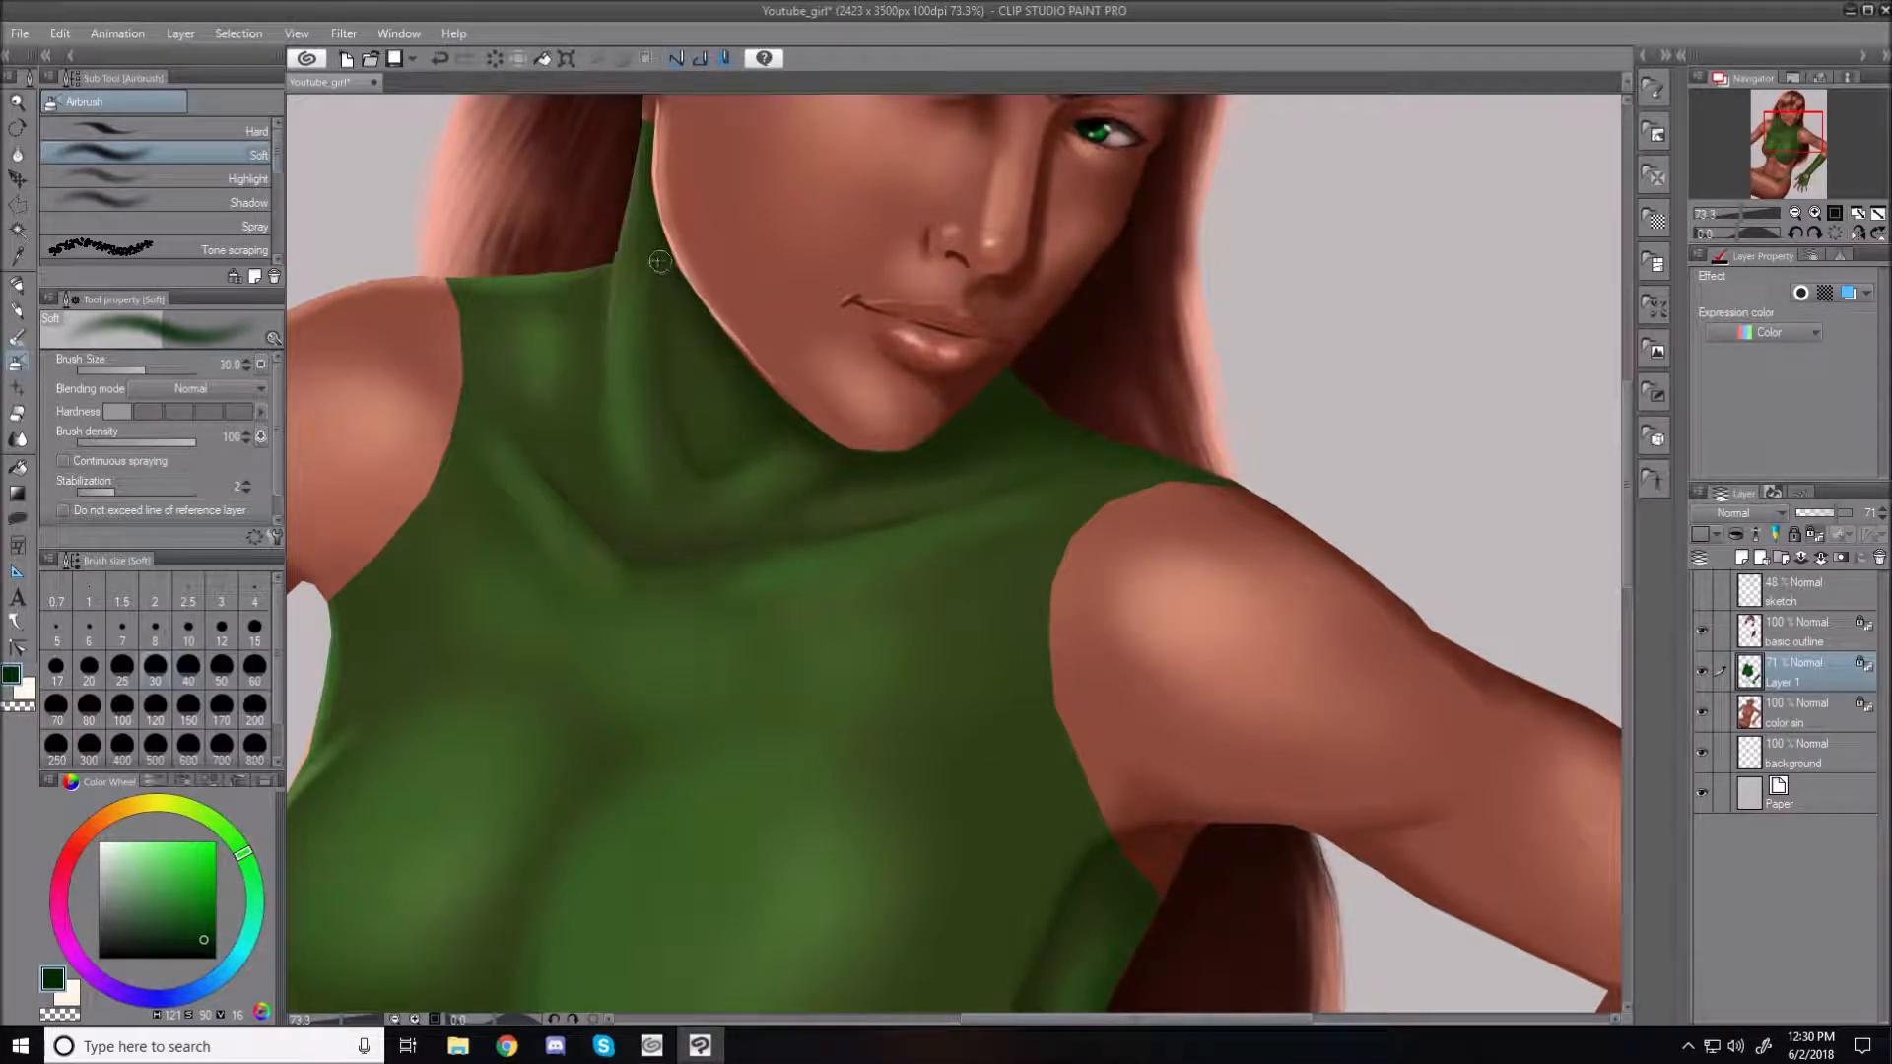
key("bracketleft")
key("bracketleft")
key("bracketleft")
key("bracketleft")
key("bracketleft")
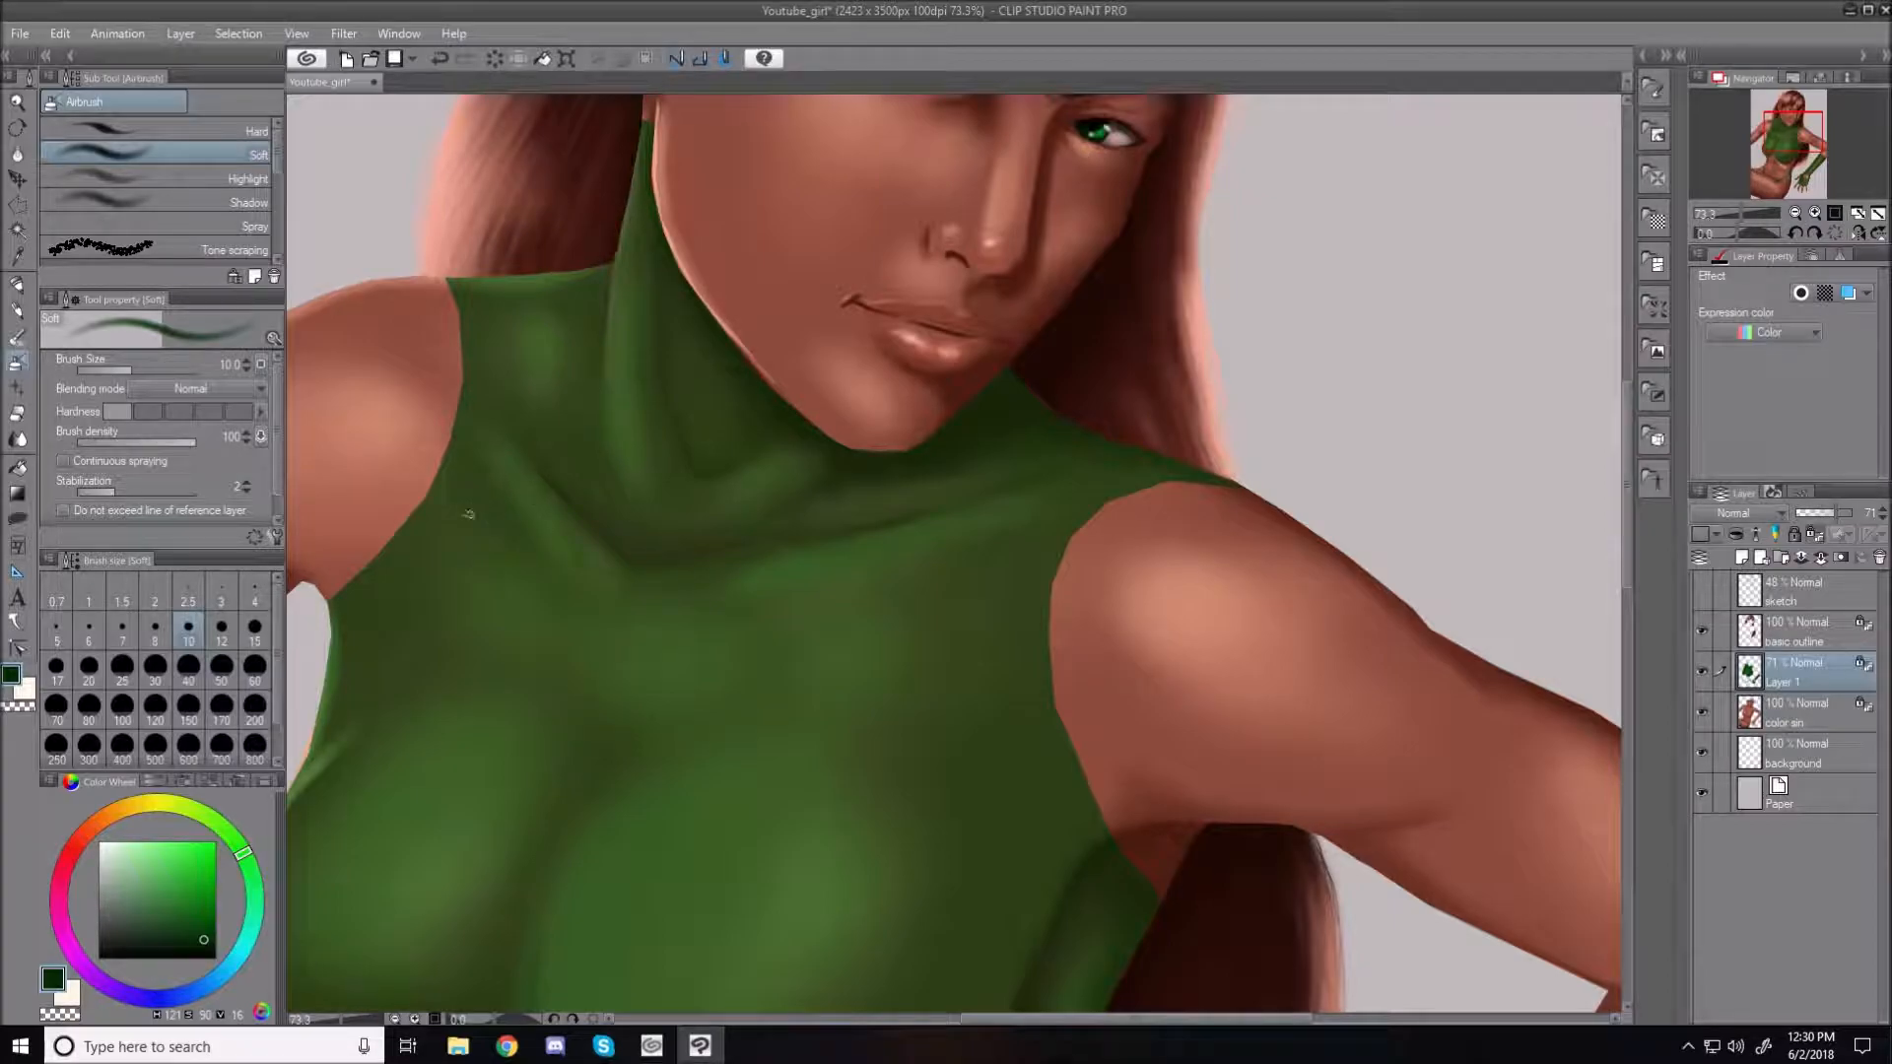
key("bracketright")
key("bracketright")
key("bracketright")
key("bracketright")
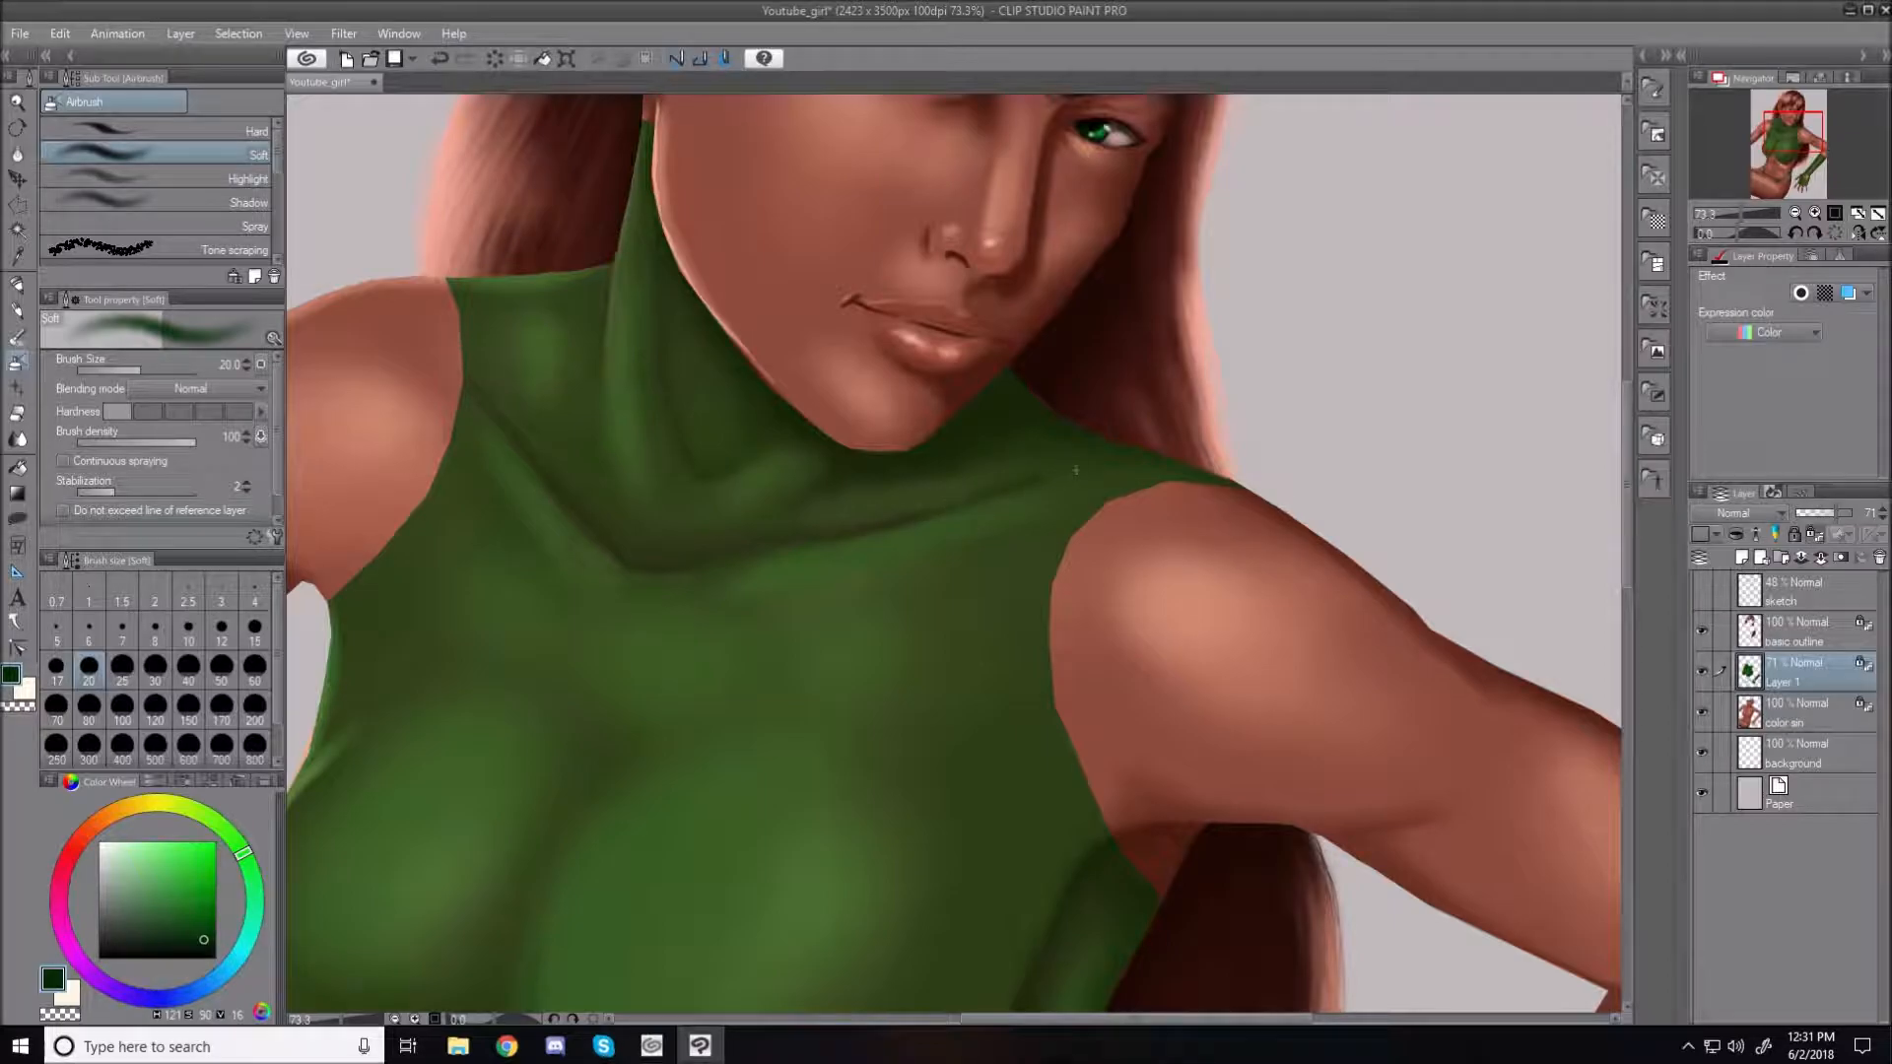
Refine the dark collar fold leading toward the raised shoulder, reducing the Soft airbrush to 8
key("bracketright")
key("bracketright")
key("bracketright")
key("bracketleft")
key("bracketleft")
key("bracketleft")
key("bracketleft")
key("bracketleft")
key("bracketleft")
key("bracketleft")
key("bracketleft")
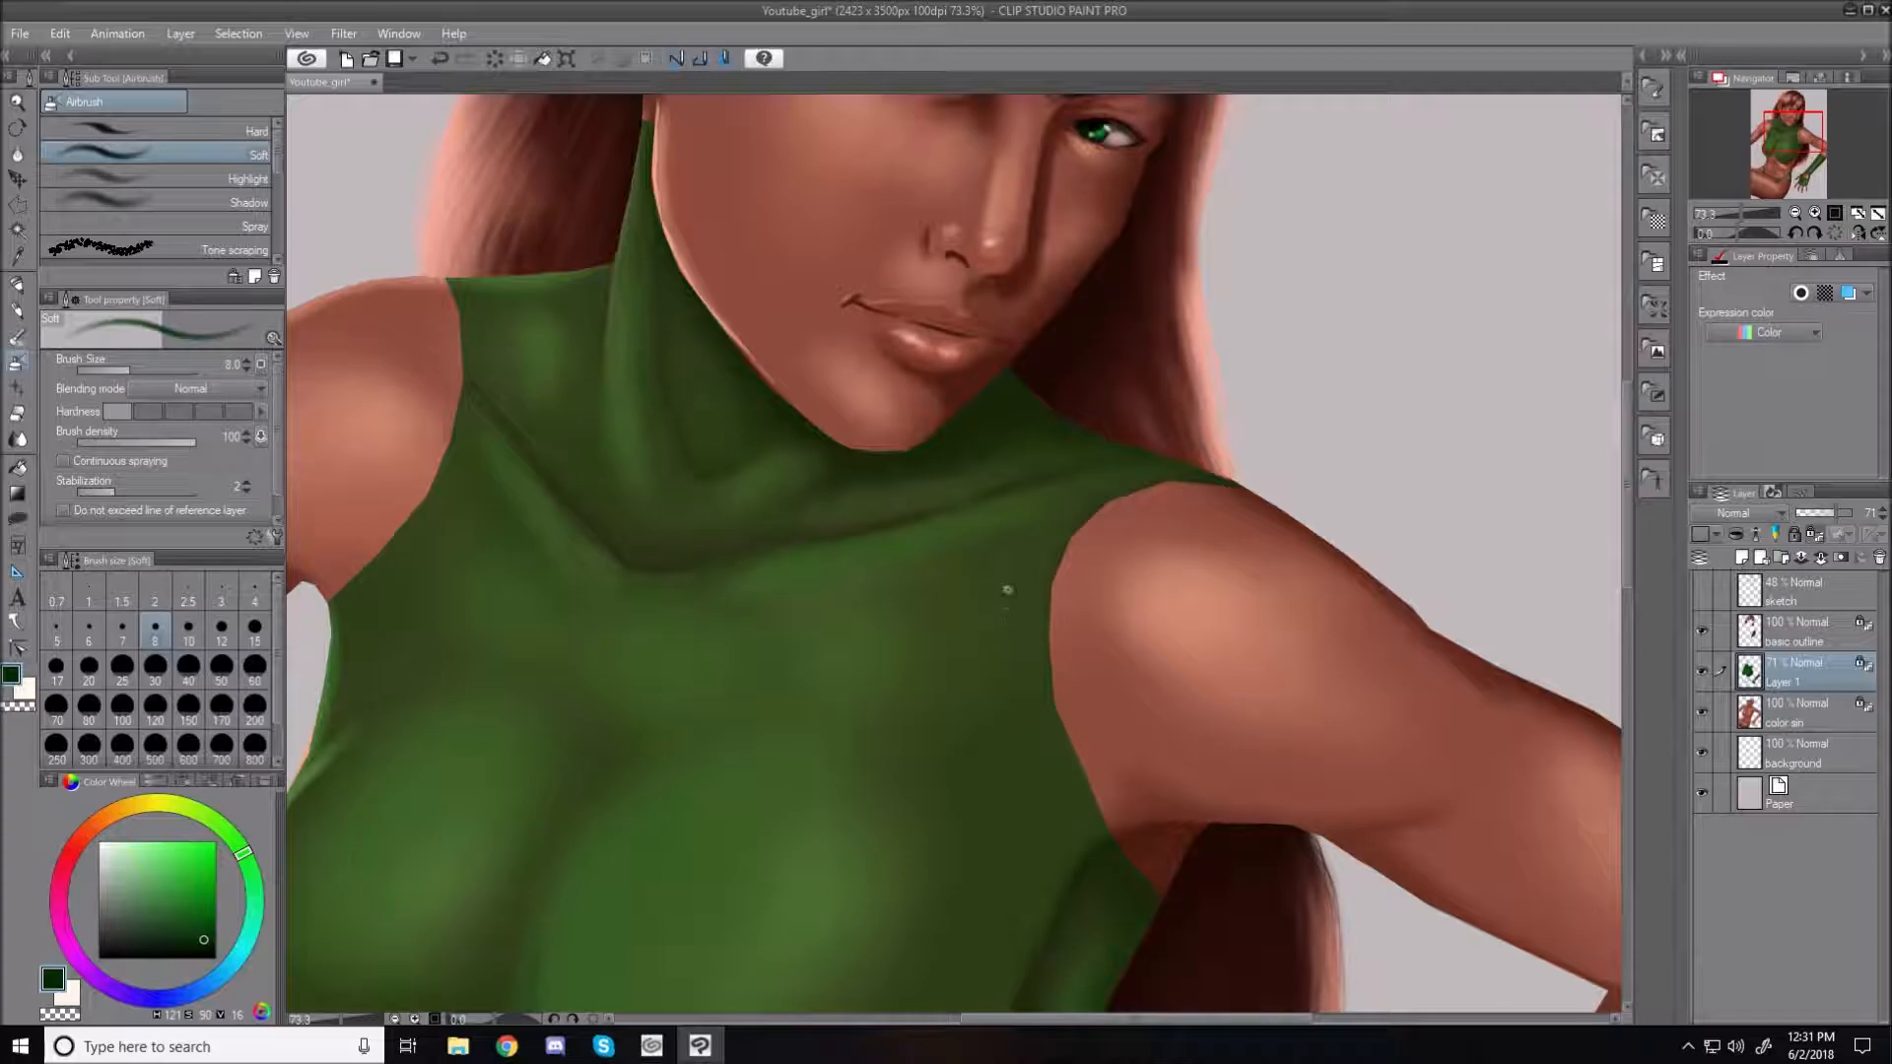
Enlarge the Soft airbrush to 20 and beyond, and blend soft shadow into the top beside the armhole
key("bracketright")
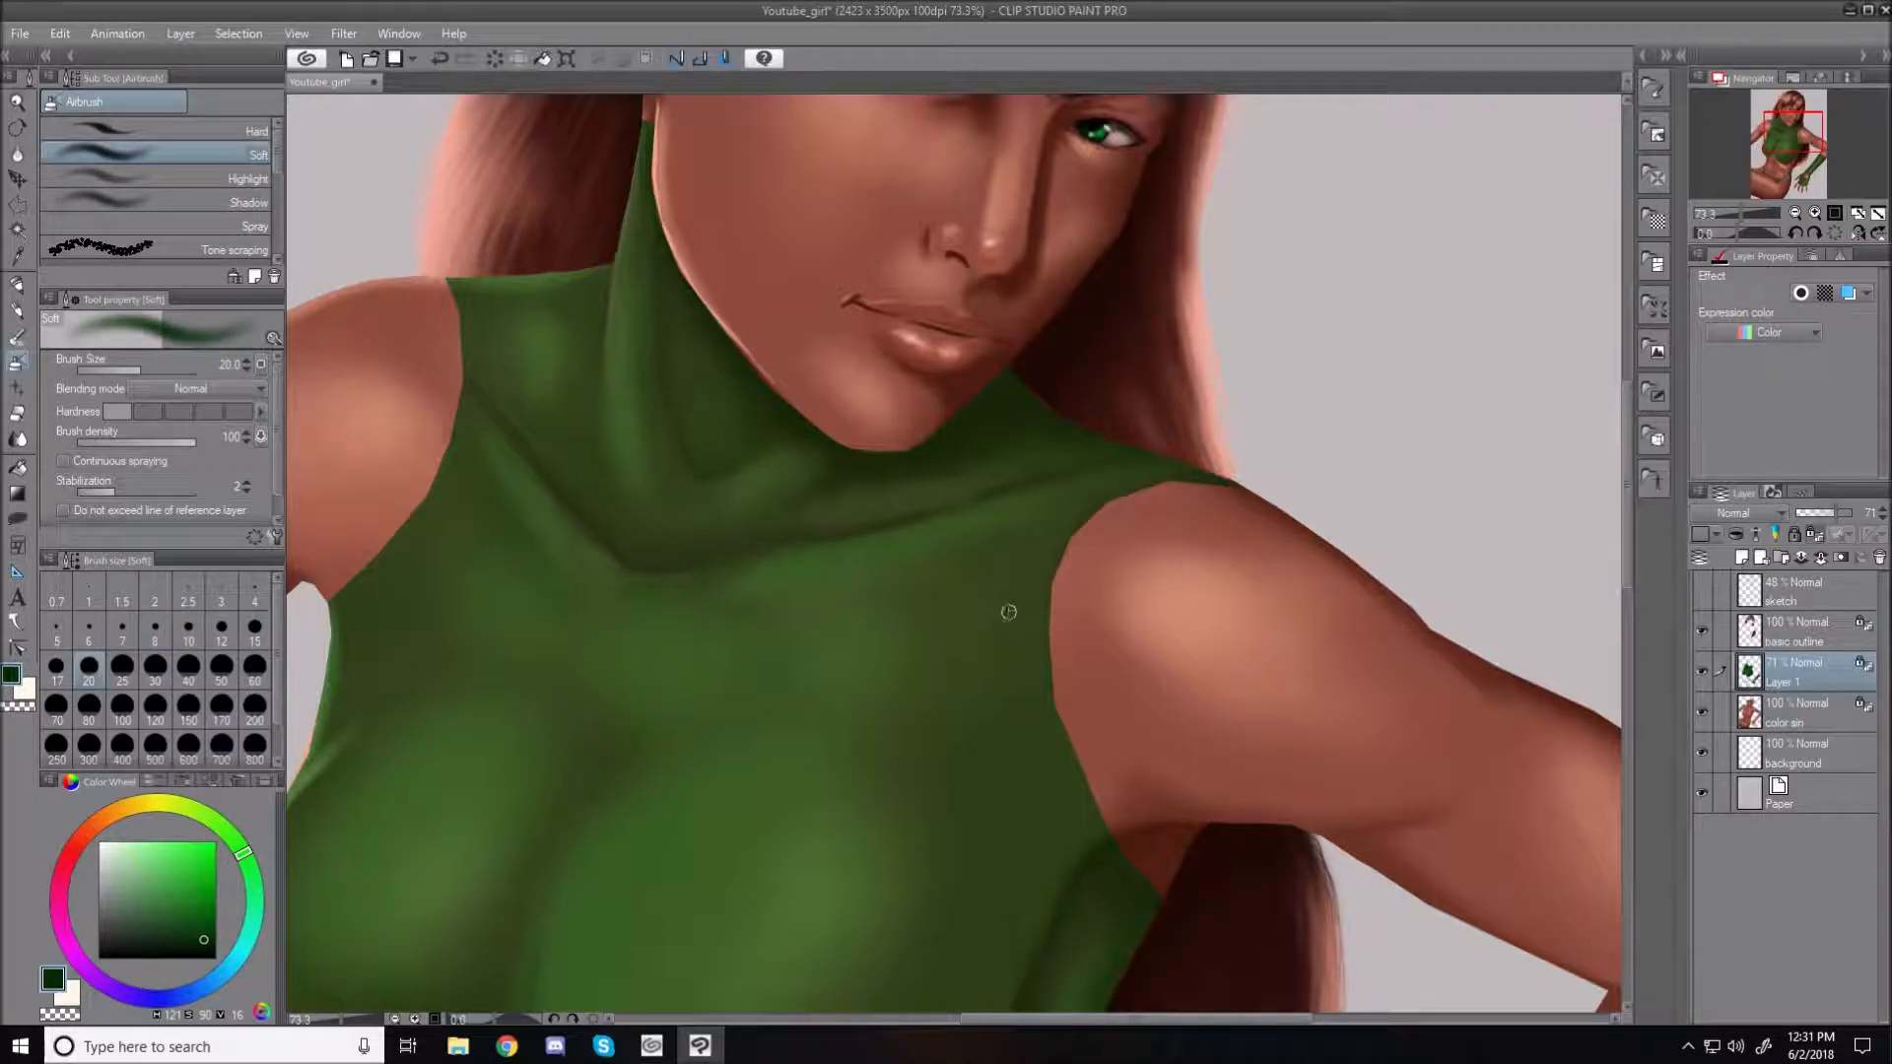
key("bracketright")
key("bracketright")
key("bracketright")
key("bracketright")
key("bracketright")
key("bracketright")
key("bracketright")
Lasso the narrow gap between the two sides of the bust, darken it with the Soft airbrush at 40, and deselect
left_click_drag(1628, 567, 1624, 686)
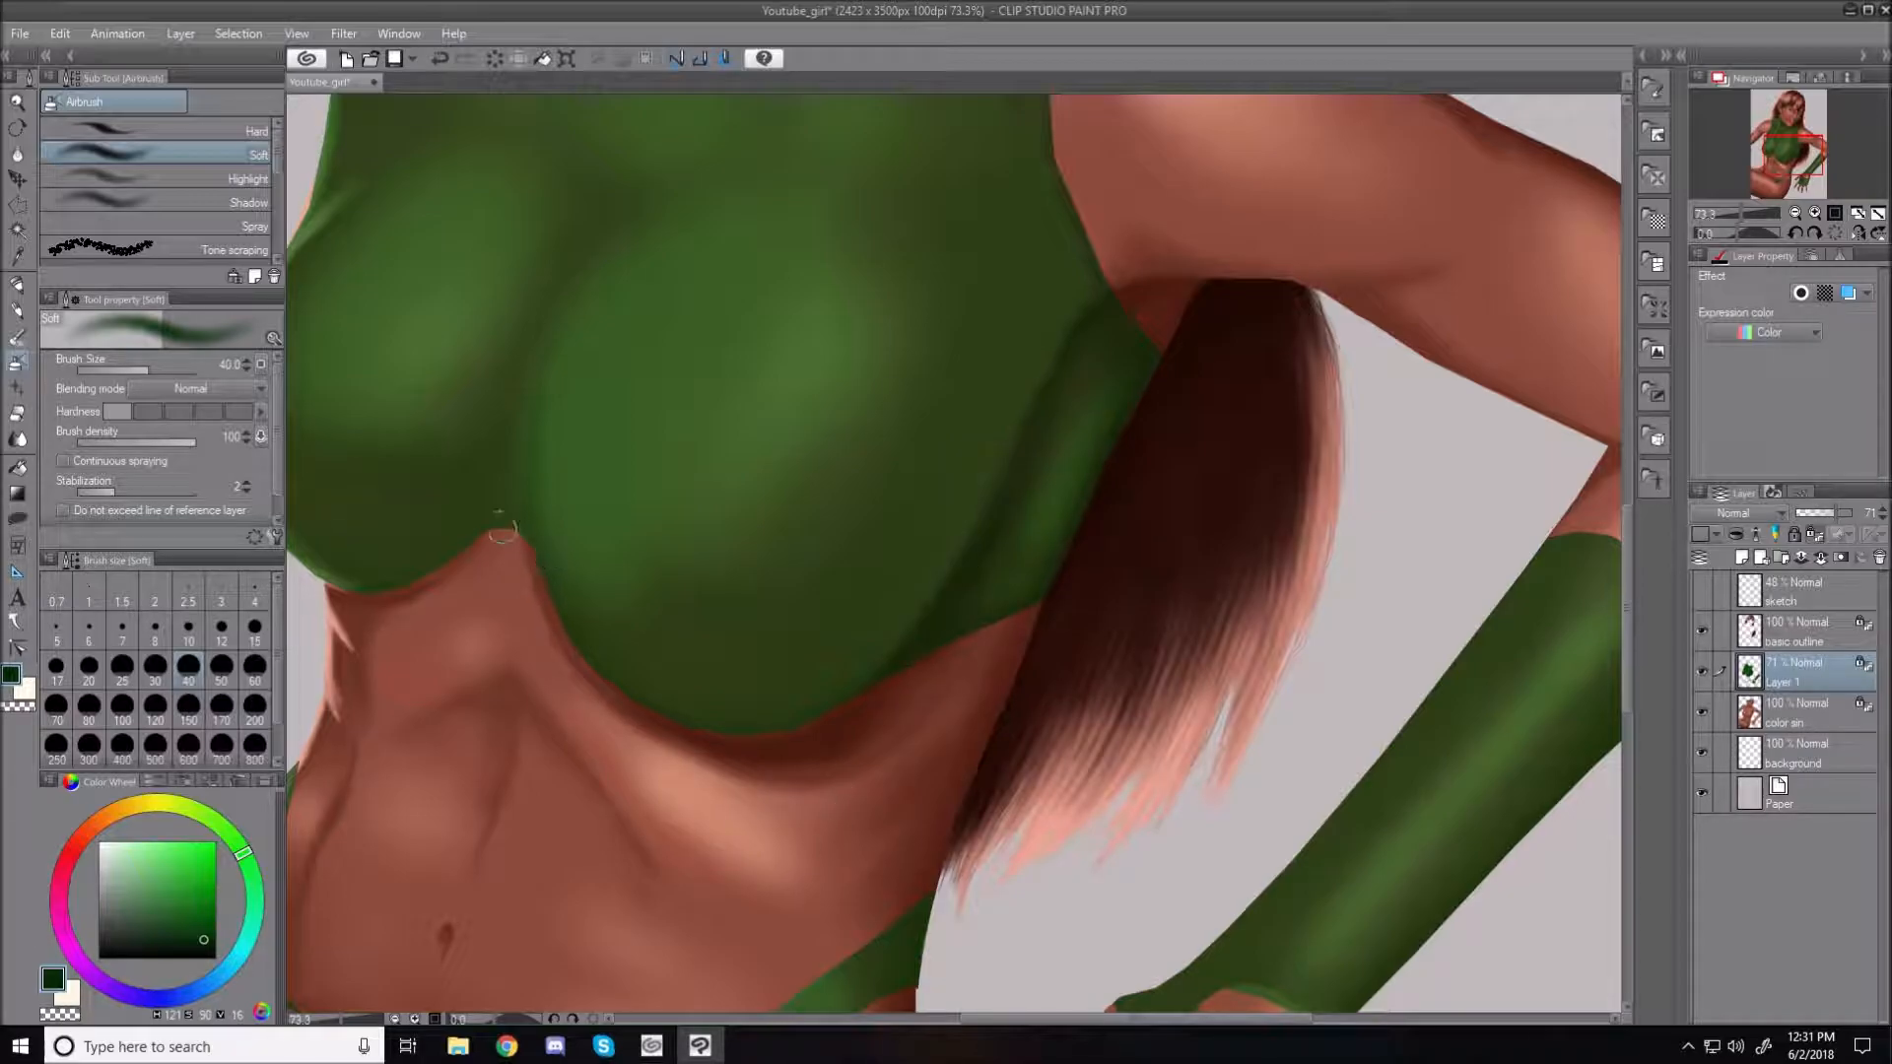
left_click(16, 205)
left_click(98, 175)
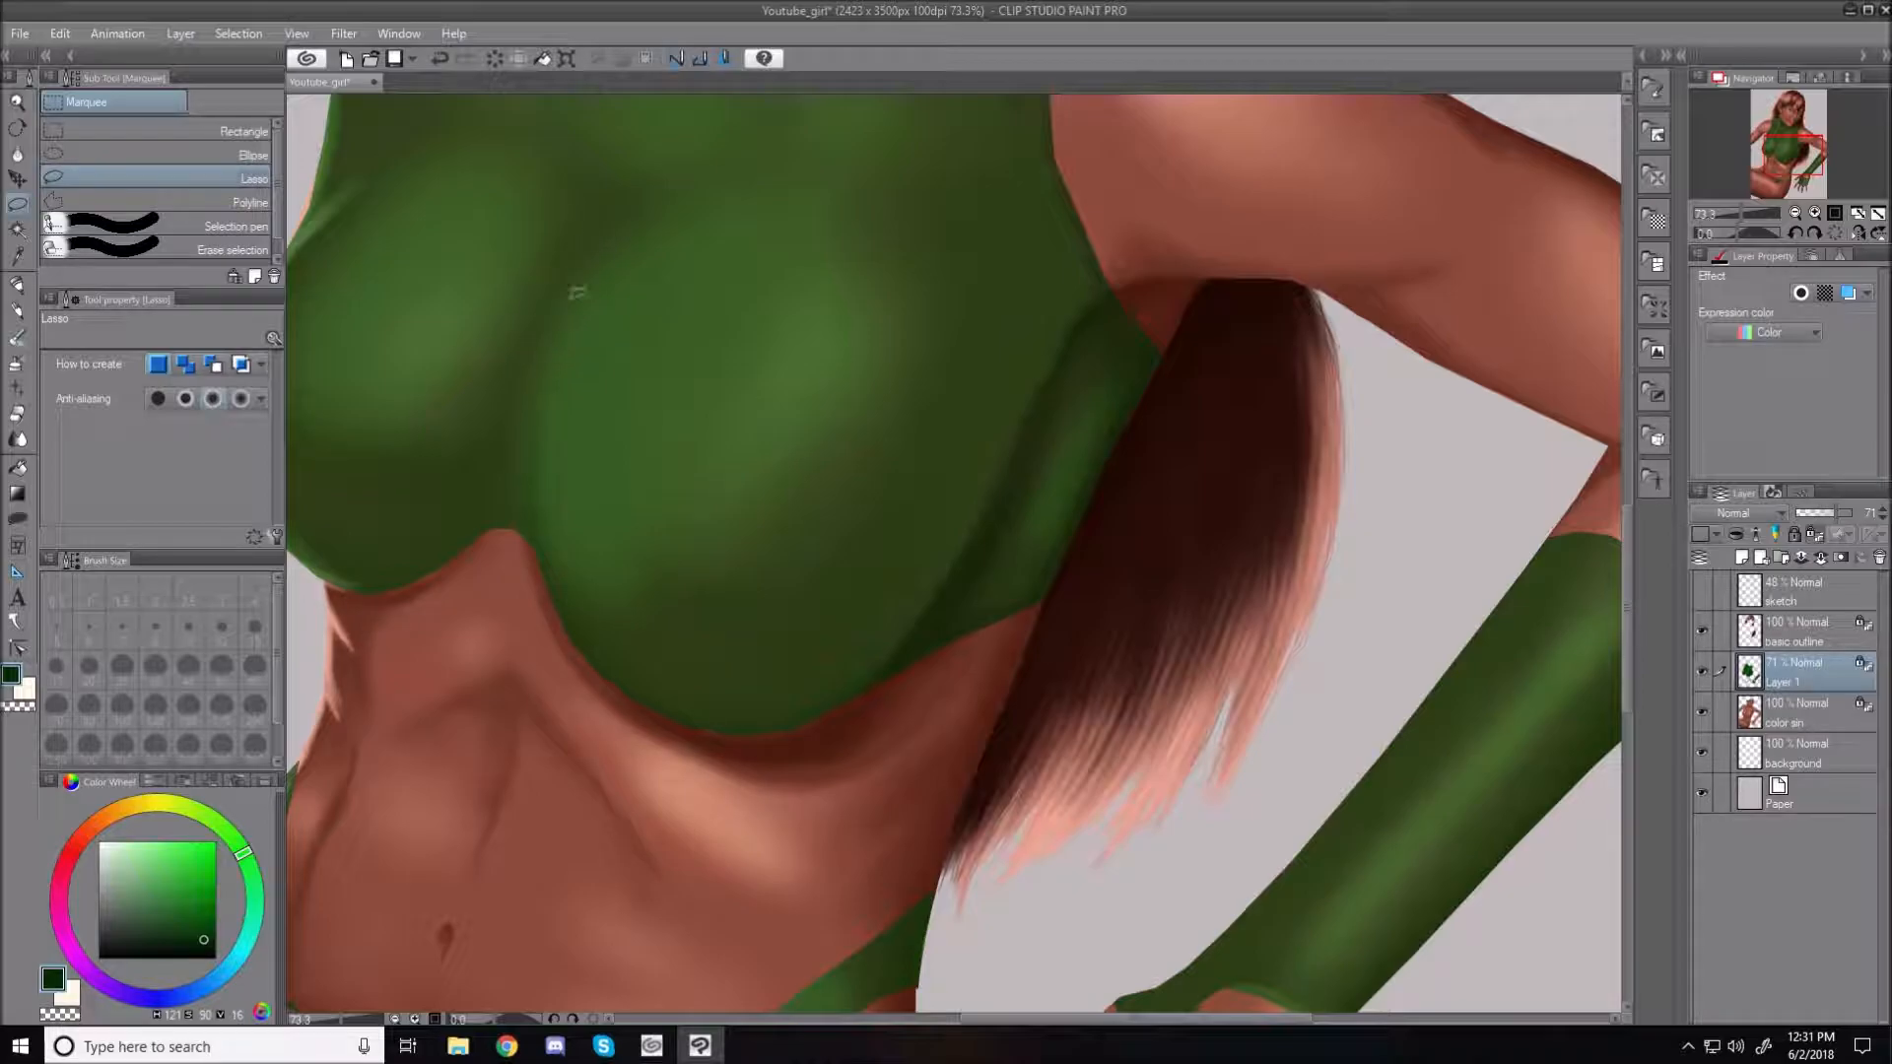
mouse_move(598, 236)
left_mouse_down()
mouse_move(541, 430)
mouse_move(554, 615)
mouse_move(425, 621)
mouse_move(500, 377)
mouse_move(595, 235)
left_mouse_up()
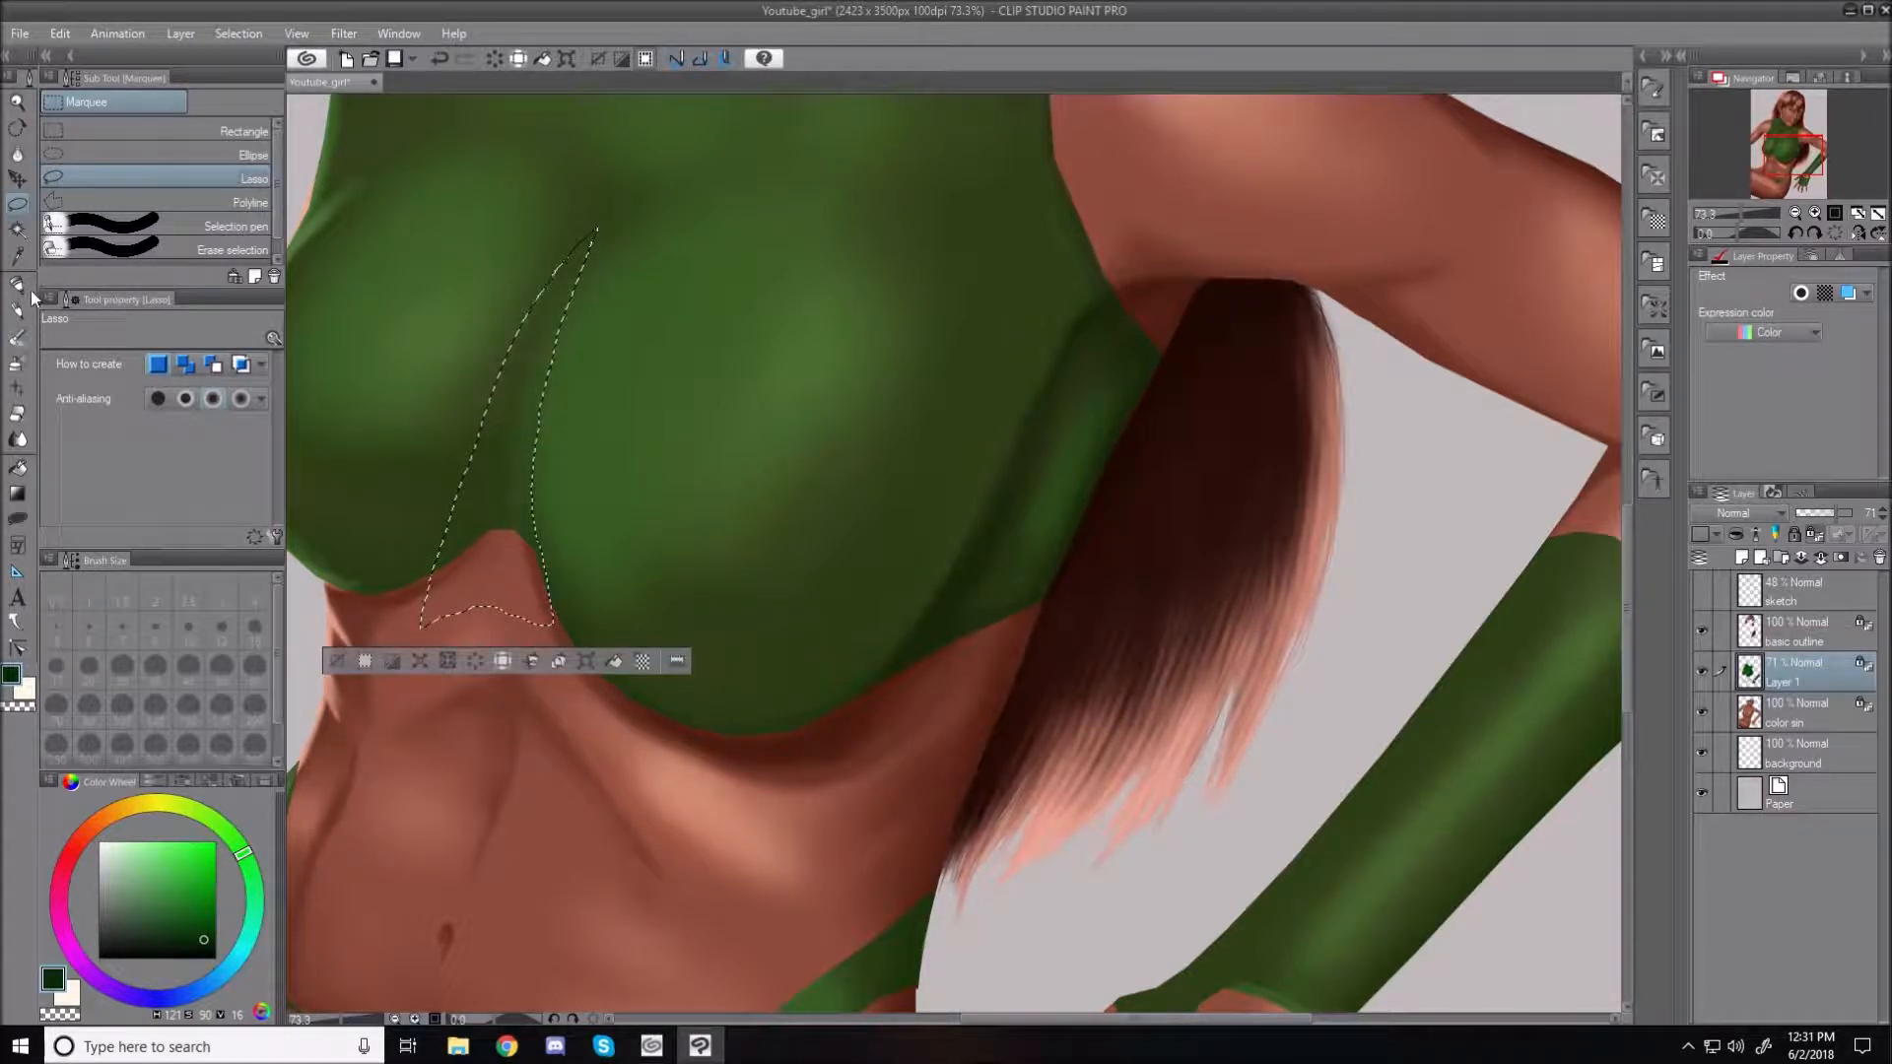
left_click(18, 364)
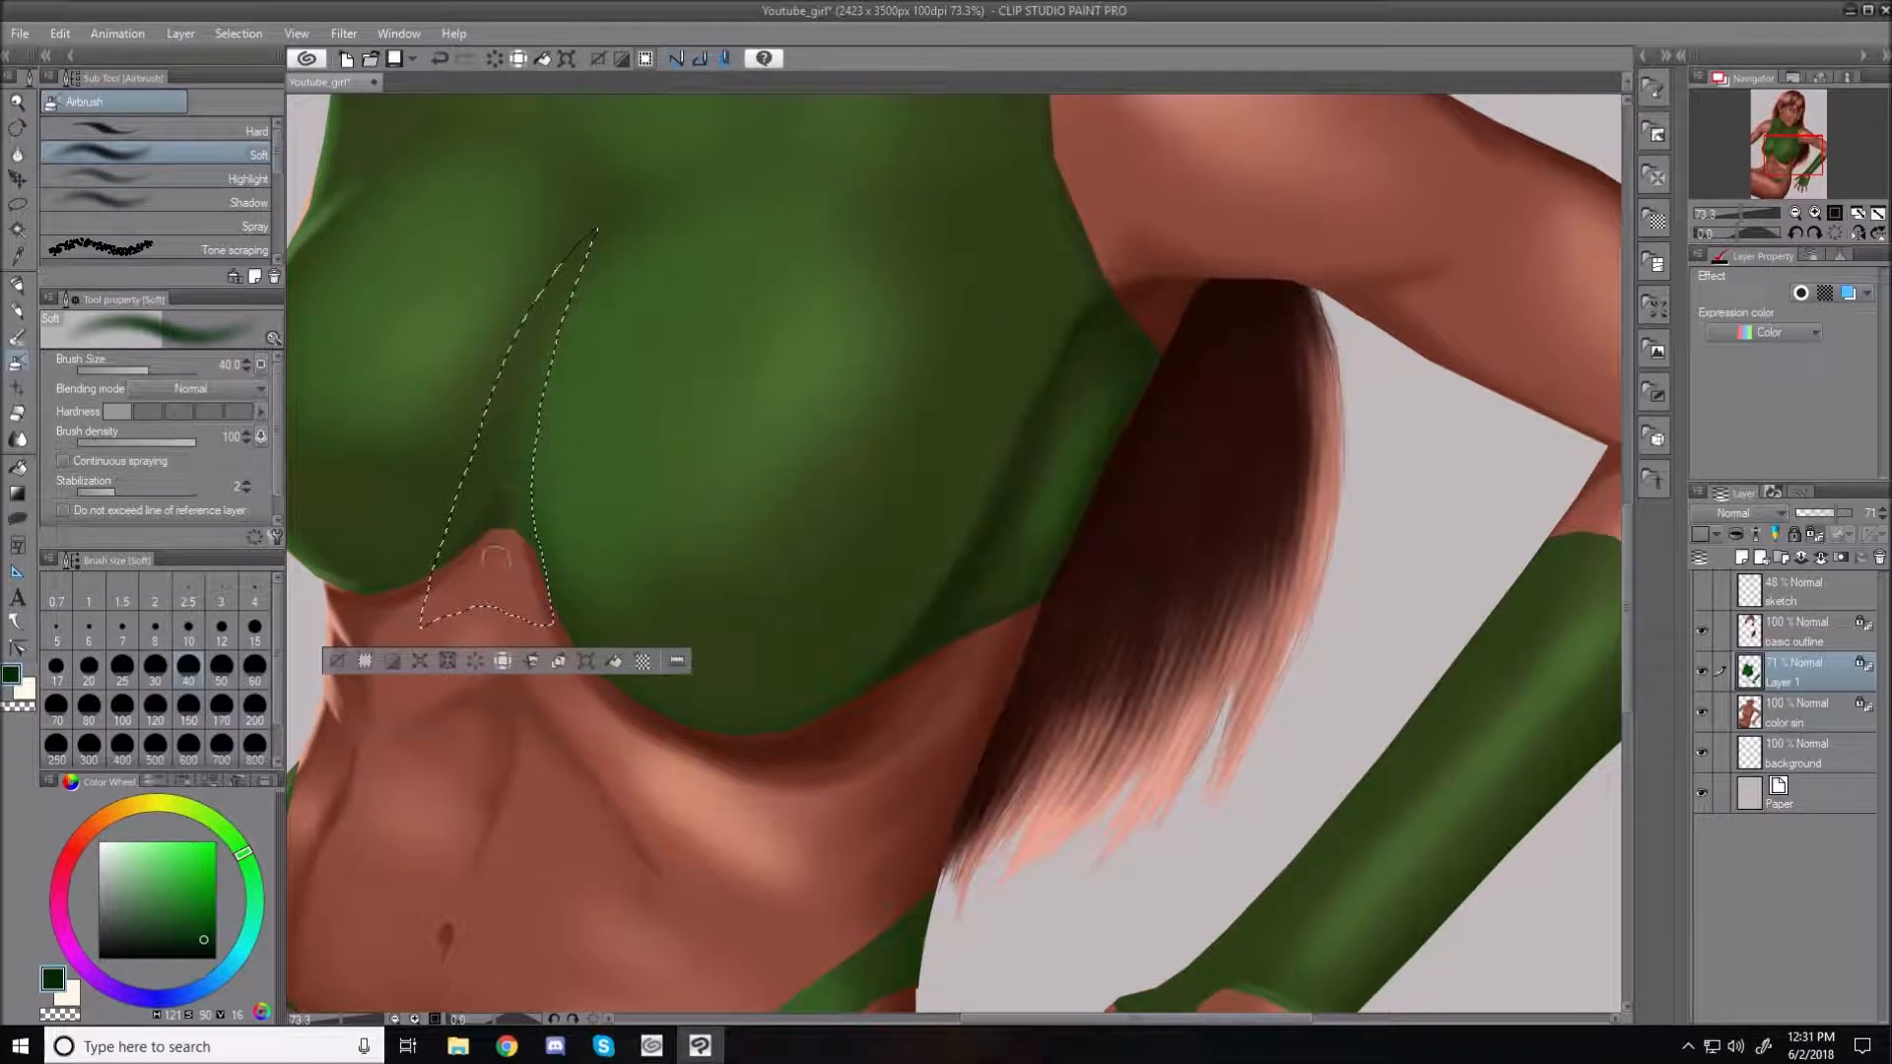
mouse_move(505, 503)
left_mouse_down()
mouse_move(540, 379)
mouse_move(523, 522)
mouse_move(532, 419)
left_mouse_up()
left_click_drag(486, 557, 535, 399)
mouse_move(495, 487)
left_mouse_down()
mouse_move(541, 335)
mouse_move(515, 619)
mouse_move(505, 440)
left_mouse_up()
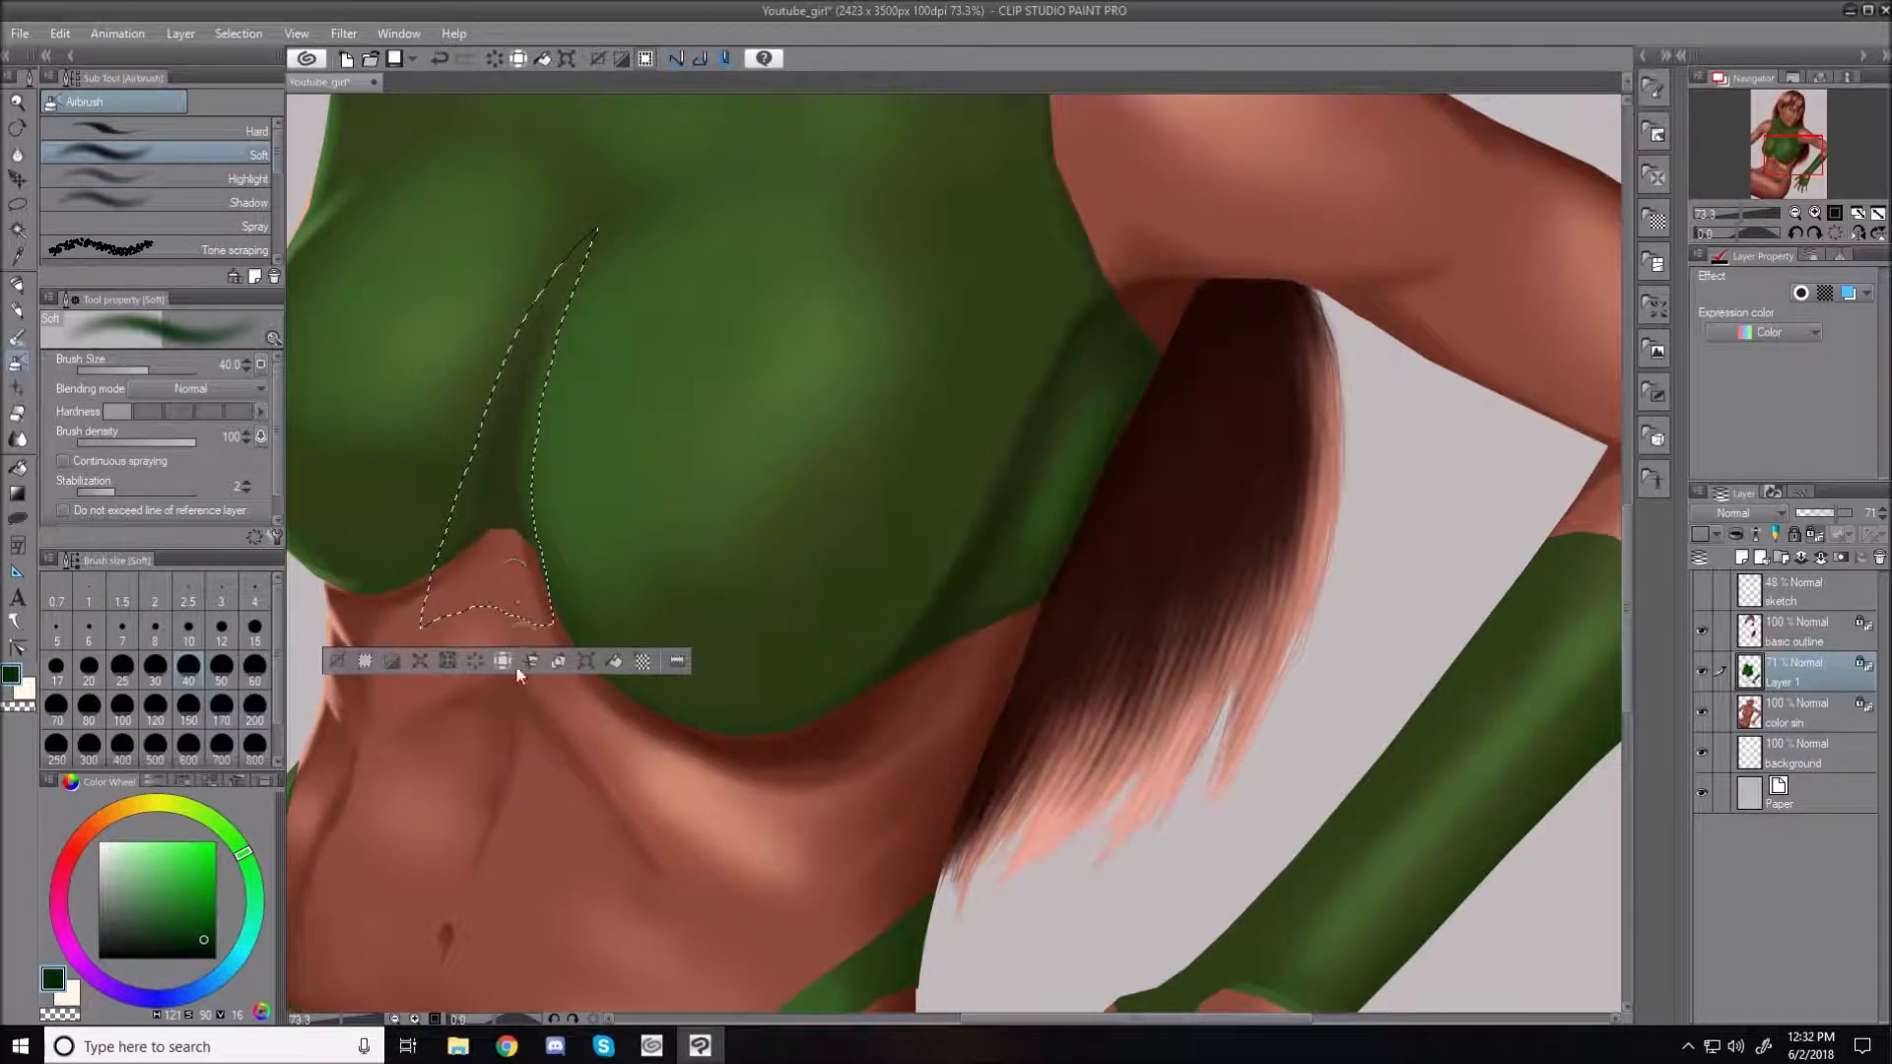
left_click(335, 664)
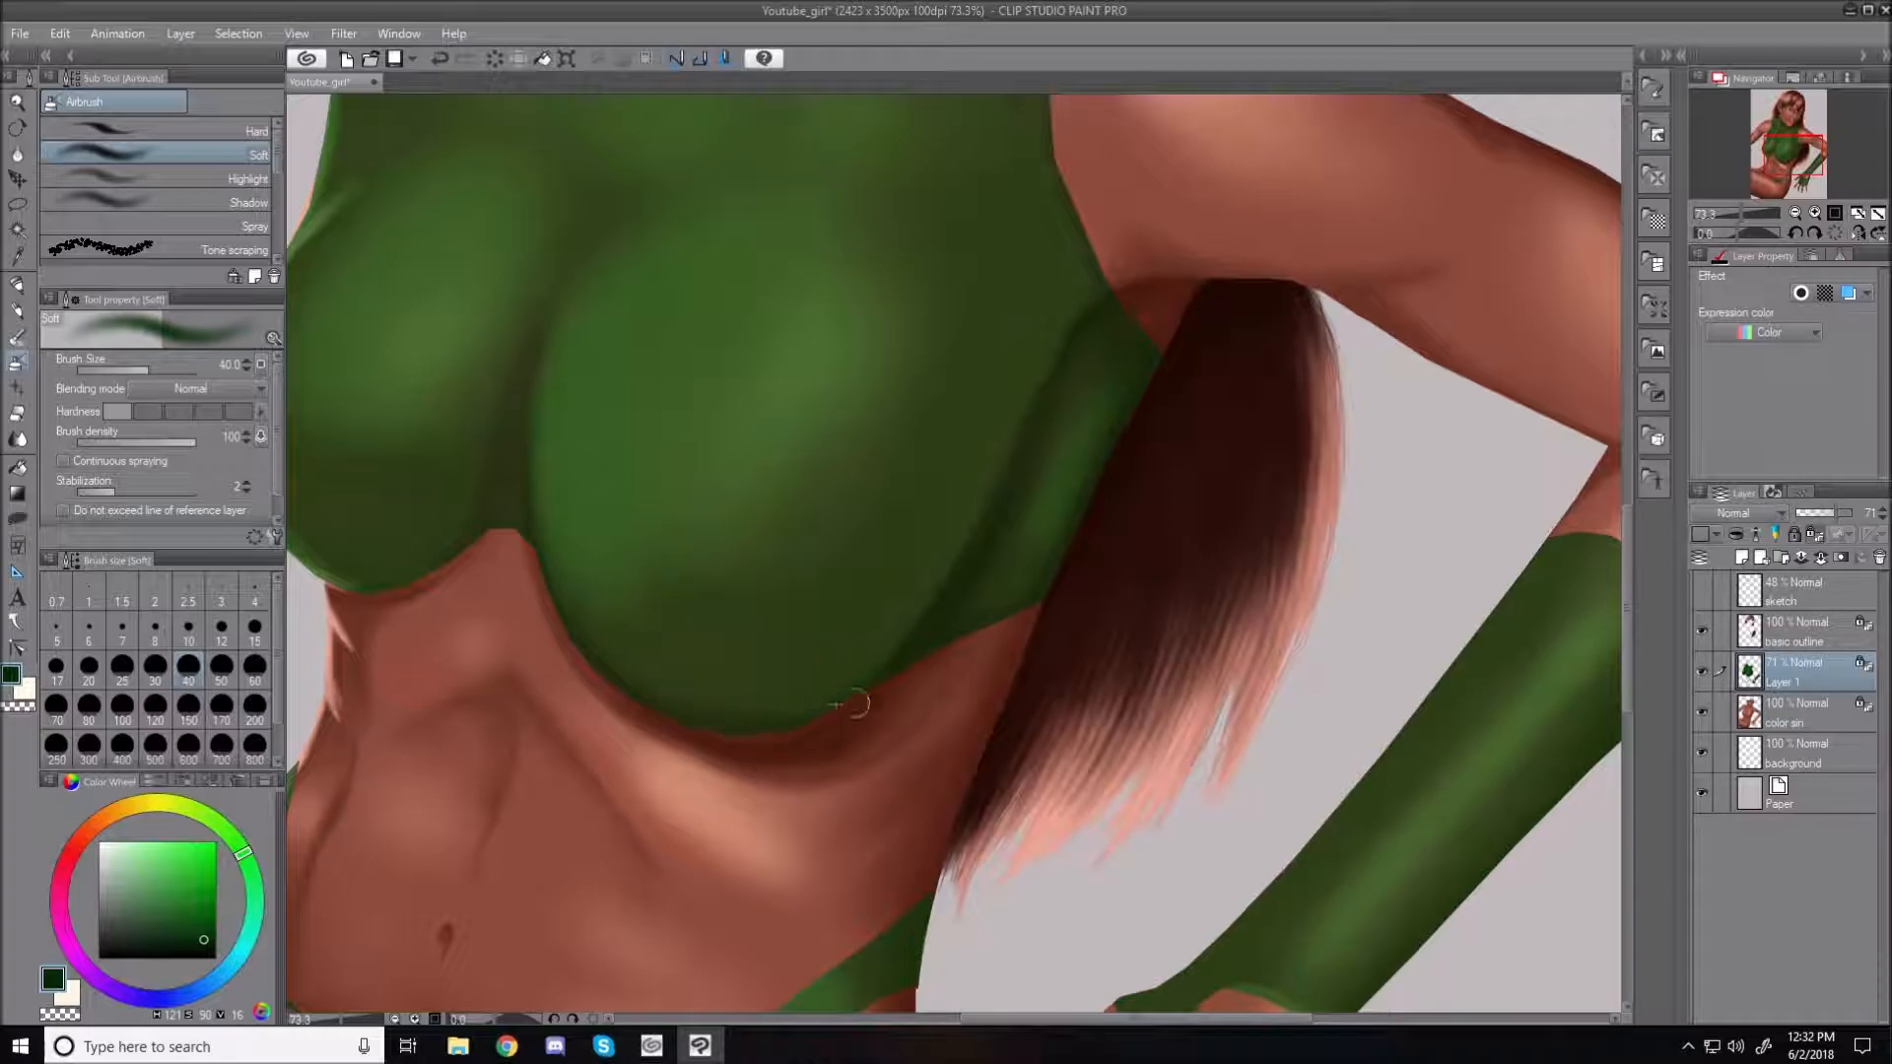
Enlarge the Soft airbrush to 120 and darken the undersides of both sides of the bust
key("bracketright")
key("bracketright")
key("bracketright")
key("bracketright")
key("bracketright")
key("bracketright")
mouse_move(538, 518)
left_mouse_down()
mouse_move(561, 595)
mouse_move(755, 662)
left_mouse_up()
mouse_move(943, 581)
left_mouse_down()
mouse_move(589, 564)
mouse_move(794, 644)
mouse_move(945, 498)
left_mouse_up()
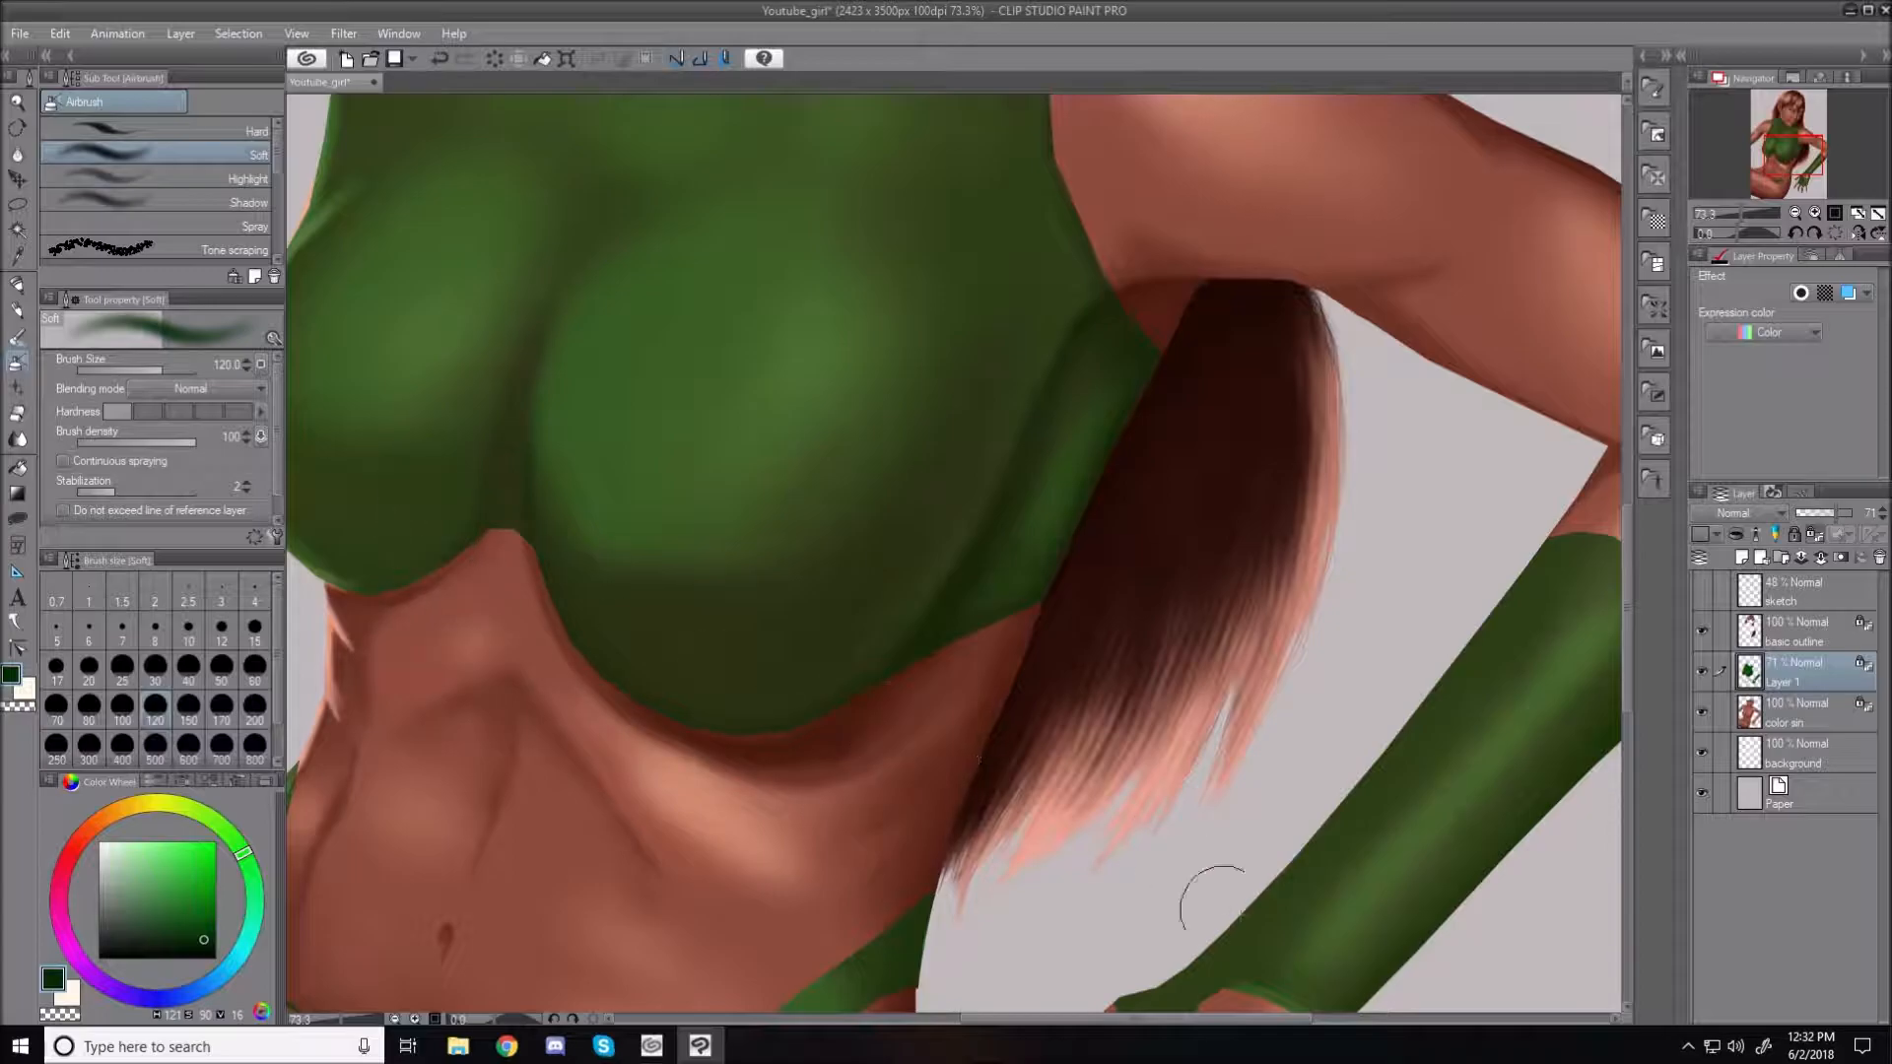
left_click_drag(1208, 1019, 1105, 1025)
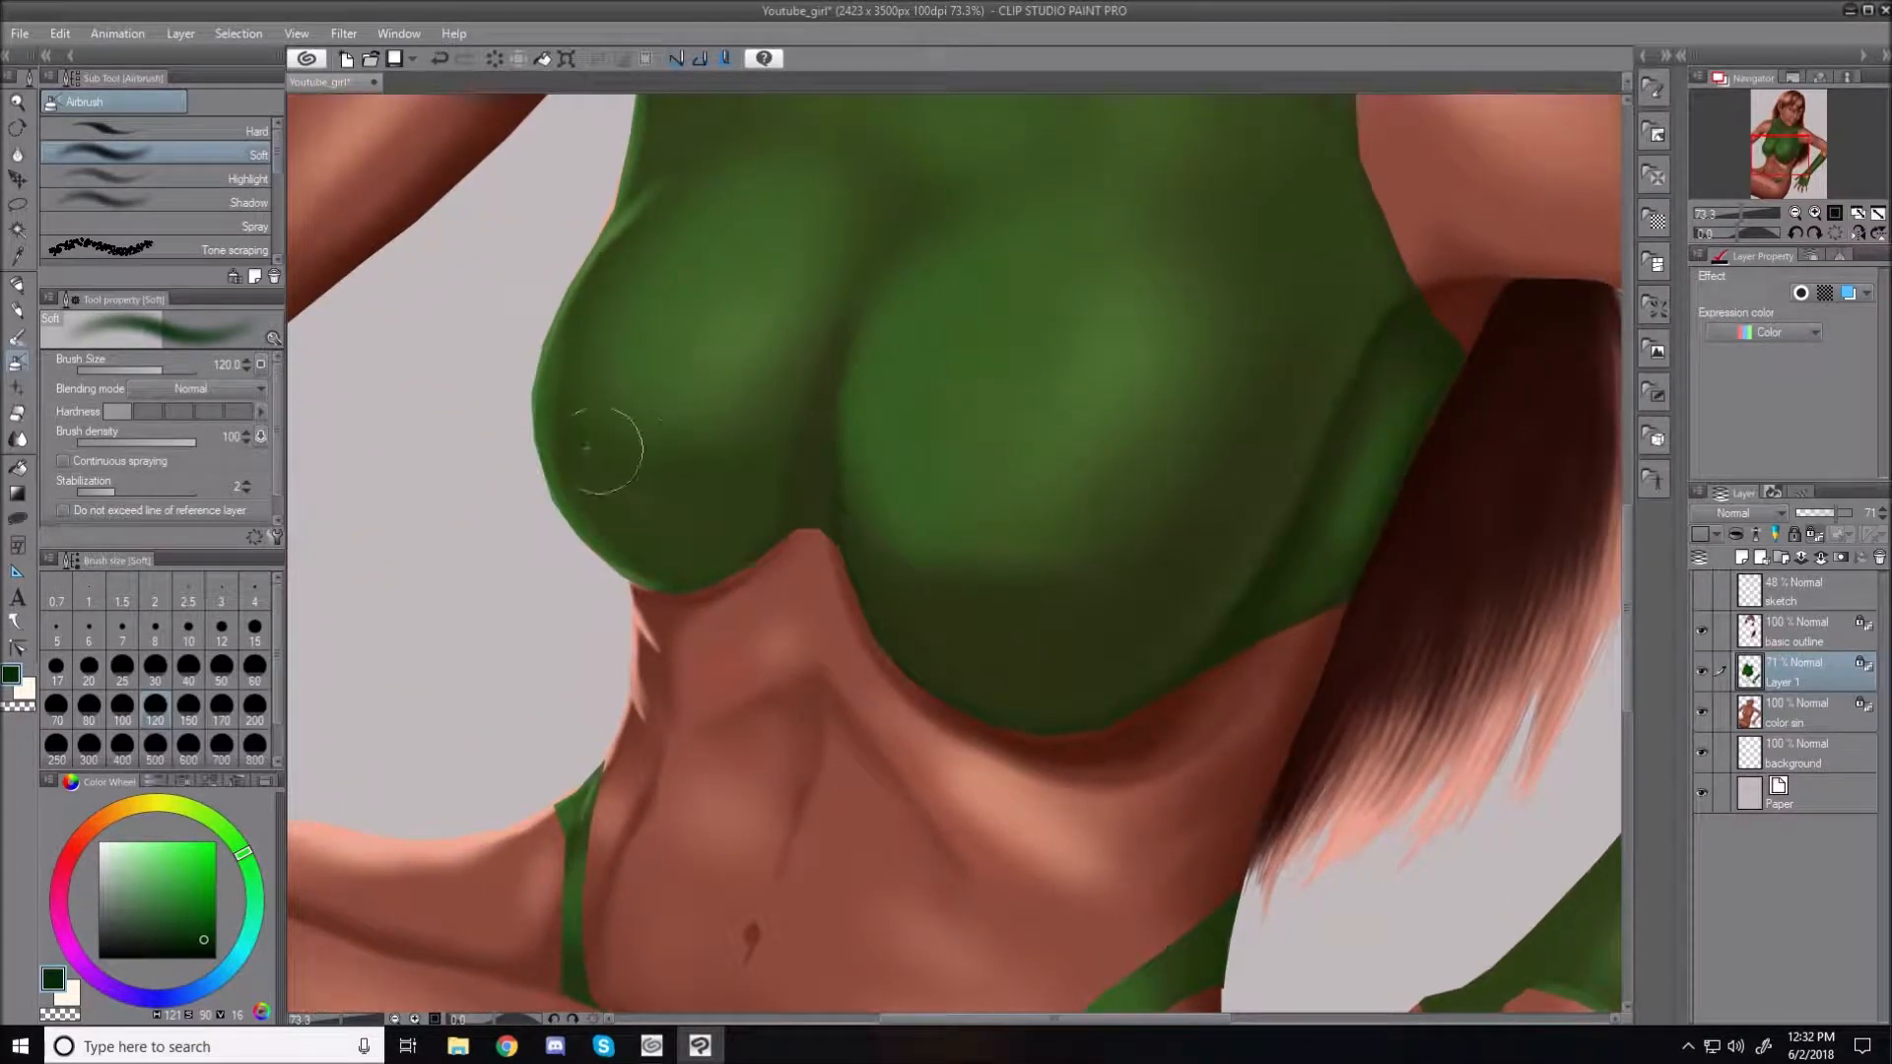
mouse_move(737, 514)
left_mouse_down()
mouse_move(620, 487)
mouse_move(730, 432)
mouse_move(580, 418)
mouse_move(700, 362)
mouse_move(775, 423)
mouse_move(624, 497)
mouse_move(747, 401)
mouse_move(664, 483)
left_mouse_up()
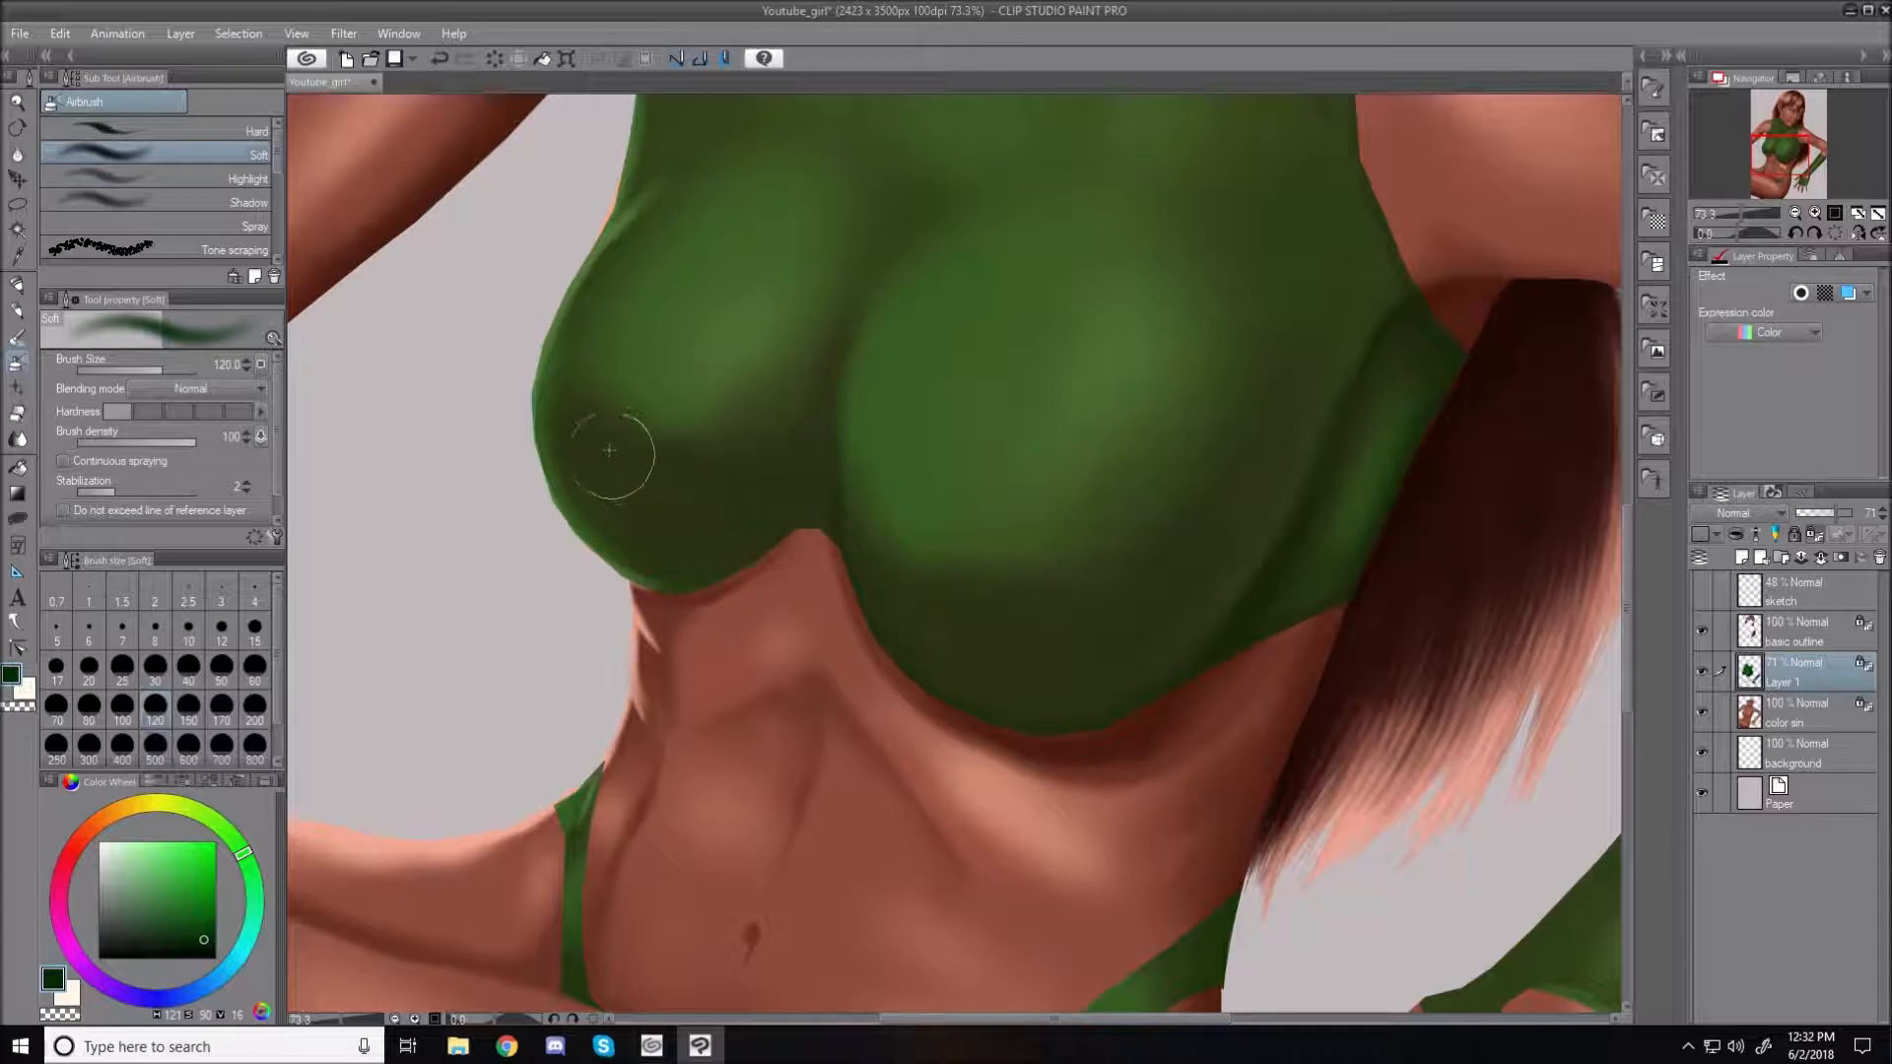
Reduce the Soft airbrush to 30 and shade the ends and edges of the green straps at both hips
key("bracketleft")
key("bracketleft")
key("bracketleft")
key("bracketleft")
key("bracketleft")
key("bracketleft")
key("bracketleft")
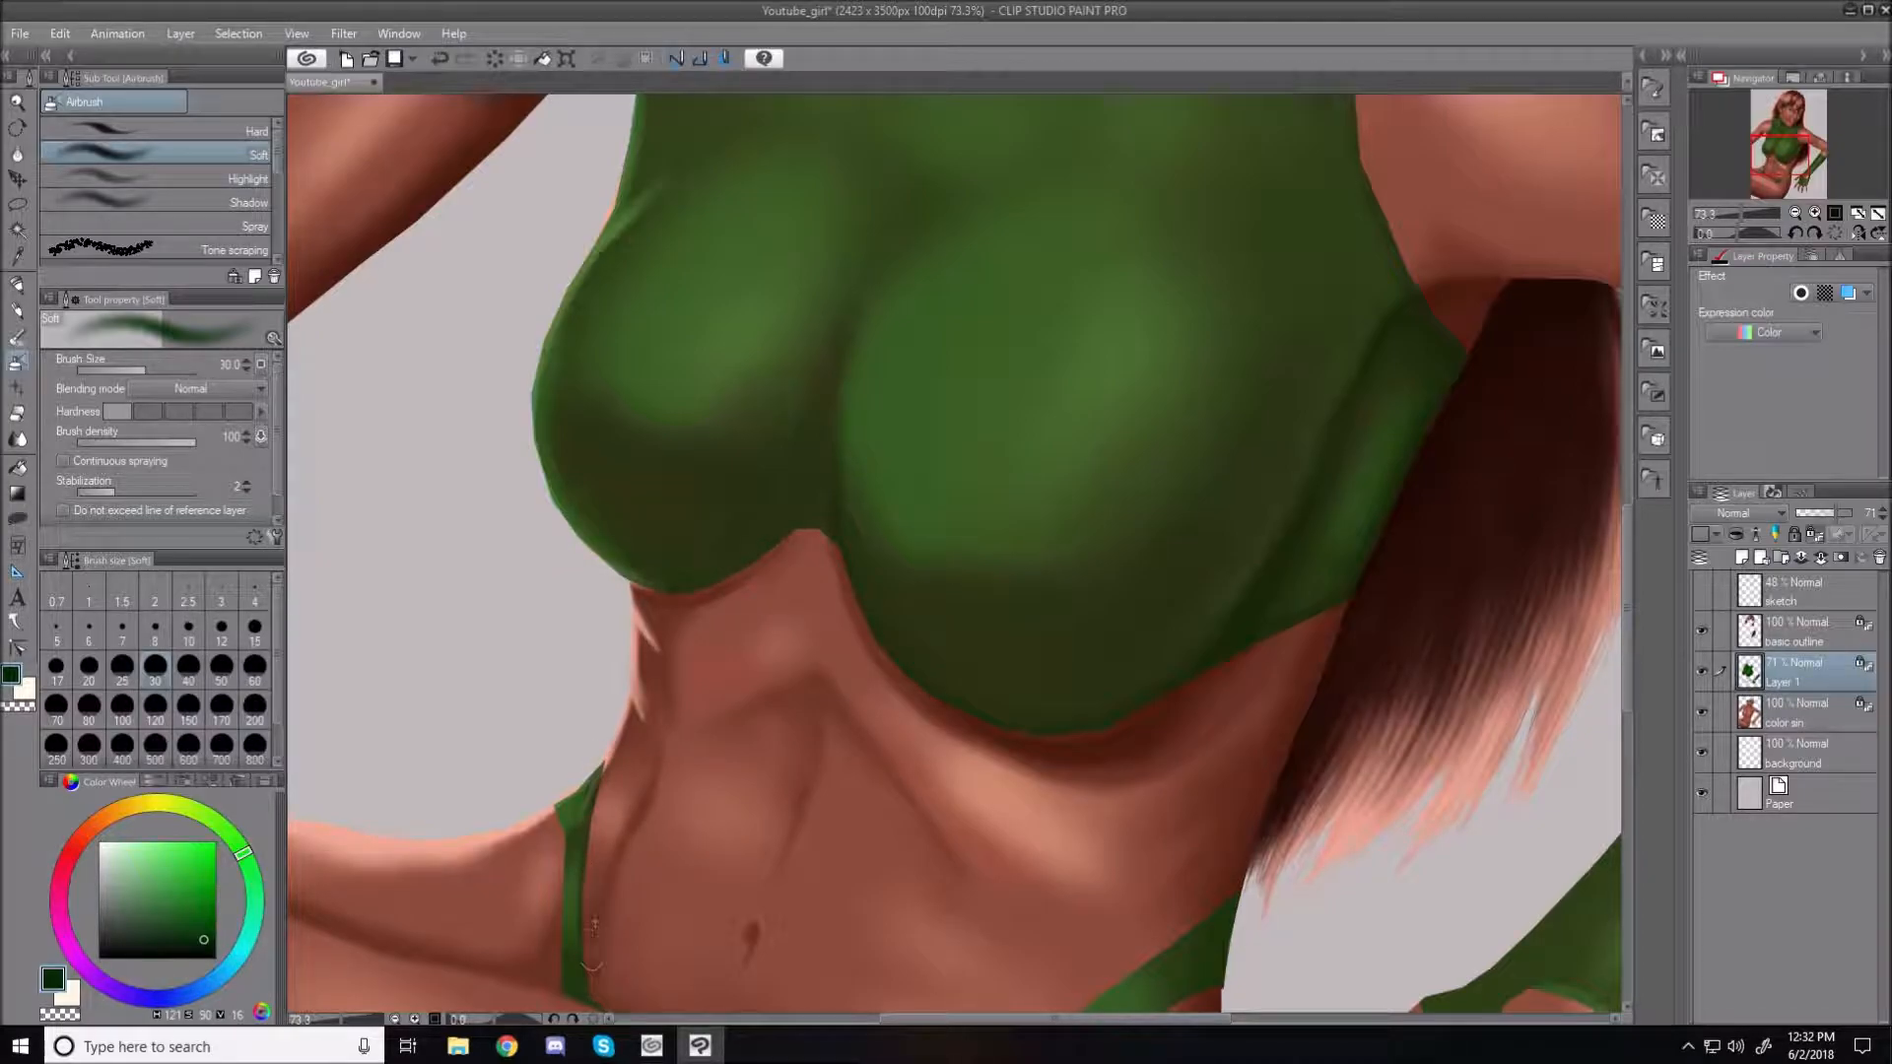
scroll(1626, 688, "down", 2)
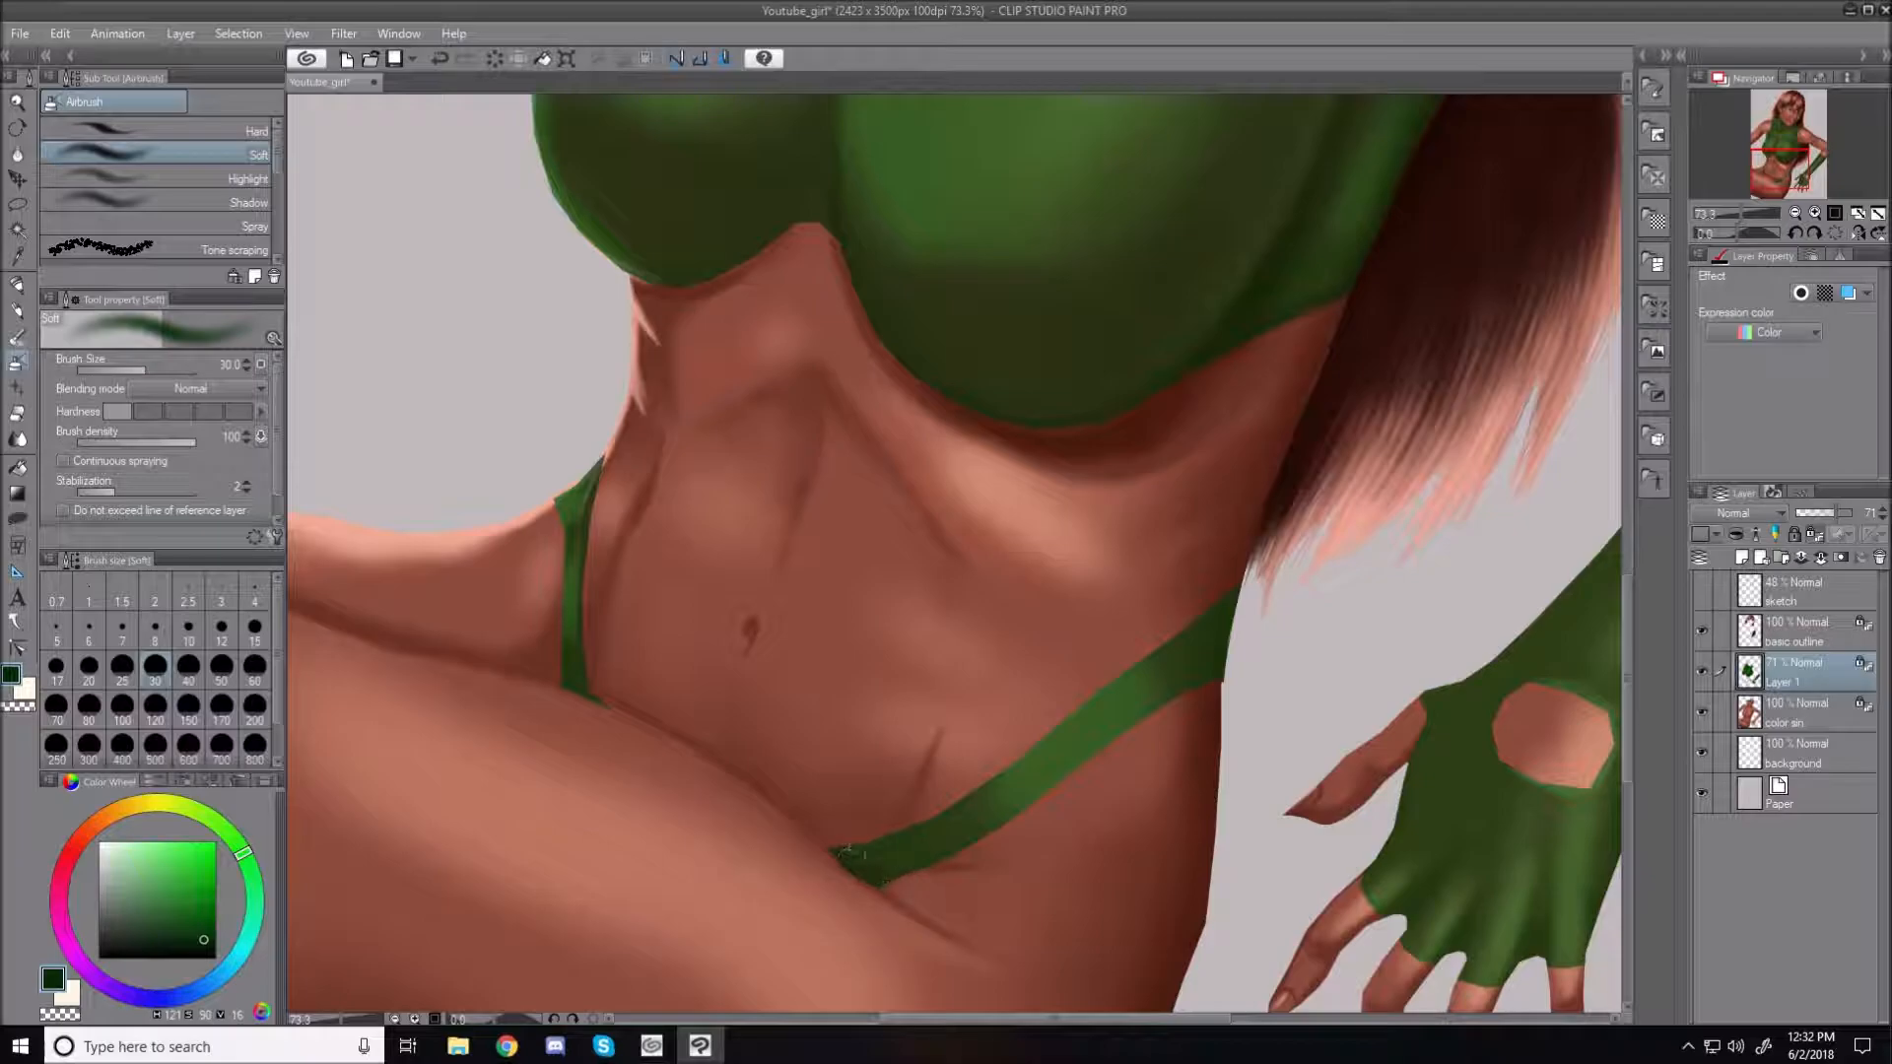
mouse_move(592, 680)
left_mouse_down()
mouse_move(563, 685)
mouse_move(576, 650)
mouse_move(582, 677)
left_mouse_up()
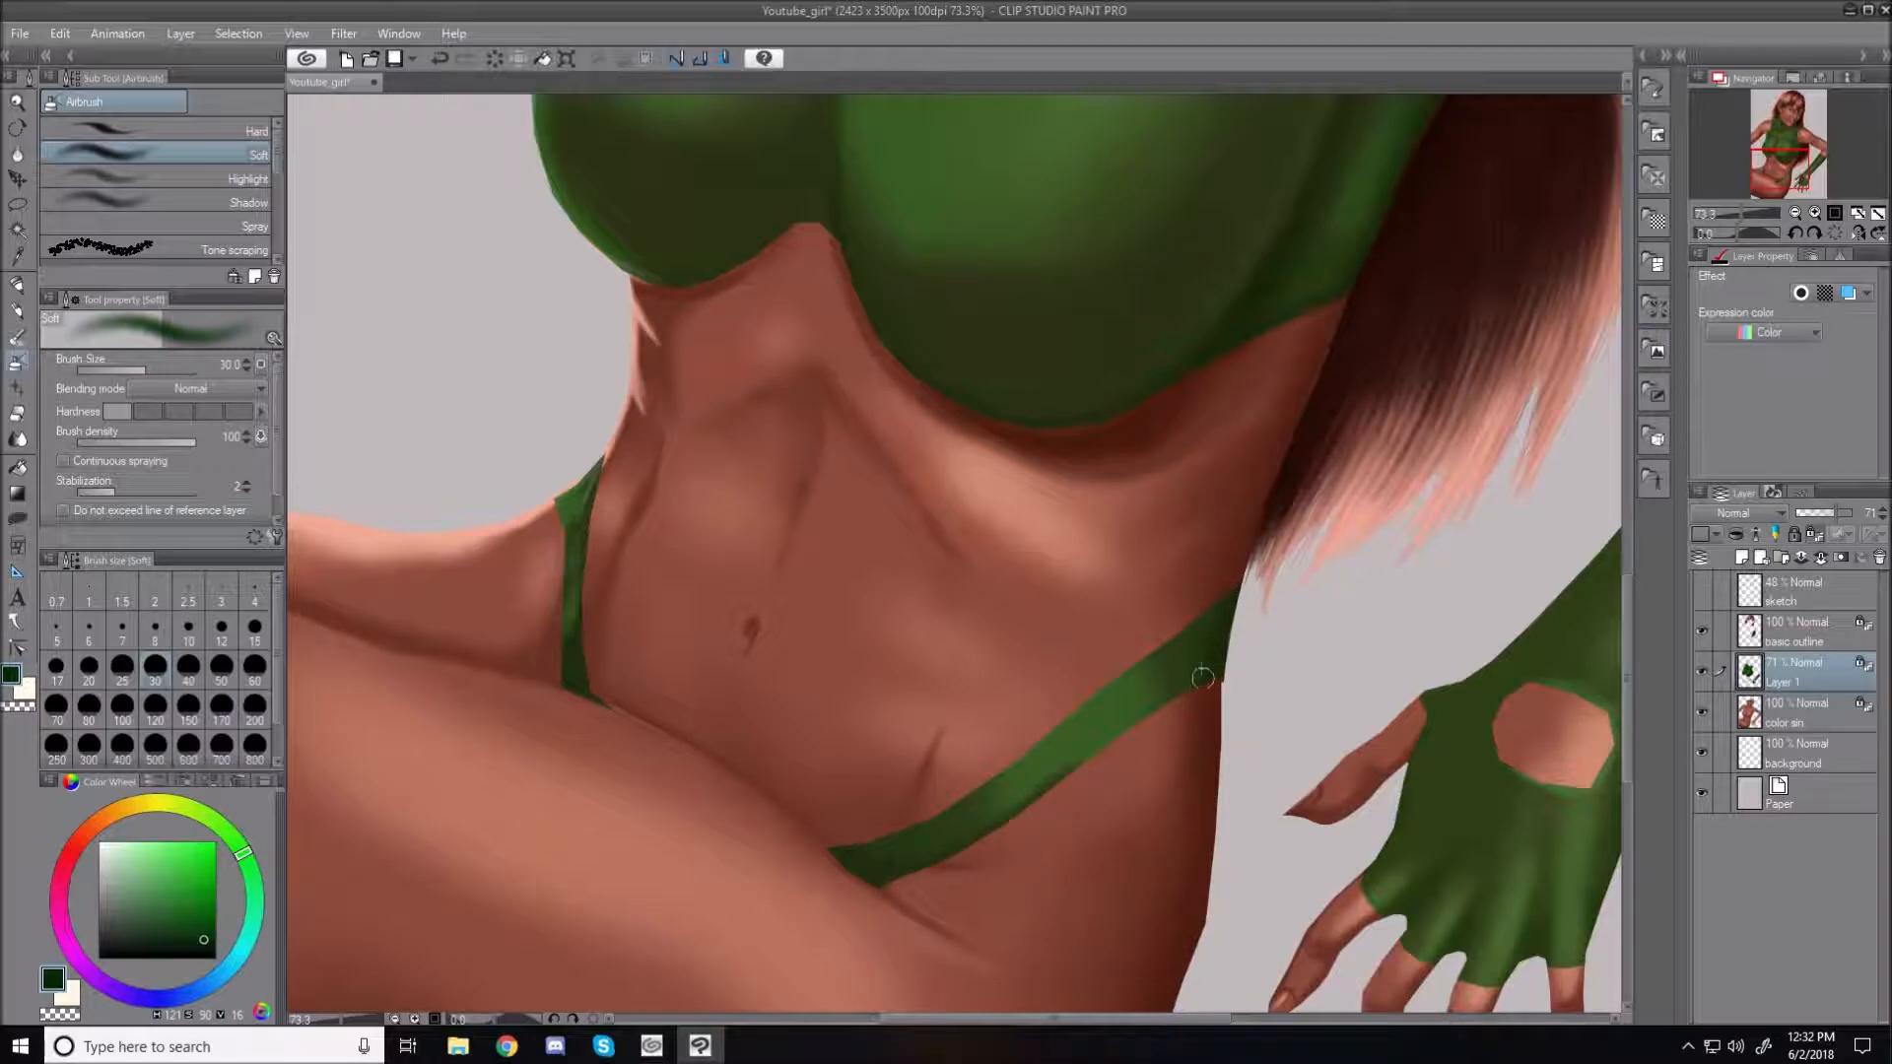
Airbrush dark shading along the forearm edges and back of the hand on the glove, bringing the Soft airbrush to 60
key("bracketright")
key("bracketright")
key("bracketright")
key("bracketright")
left_click_drag(1103, 1017, 1214, 1021)
left_click_drag(1630, 626, 1628, 680)
key("bracketleft")
key("bracketleft")
key("bracketleft")
key("bracketleft")
key("bracketleft")
key("bracketleft")
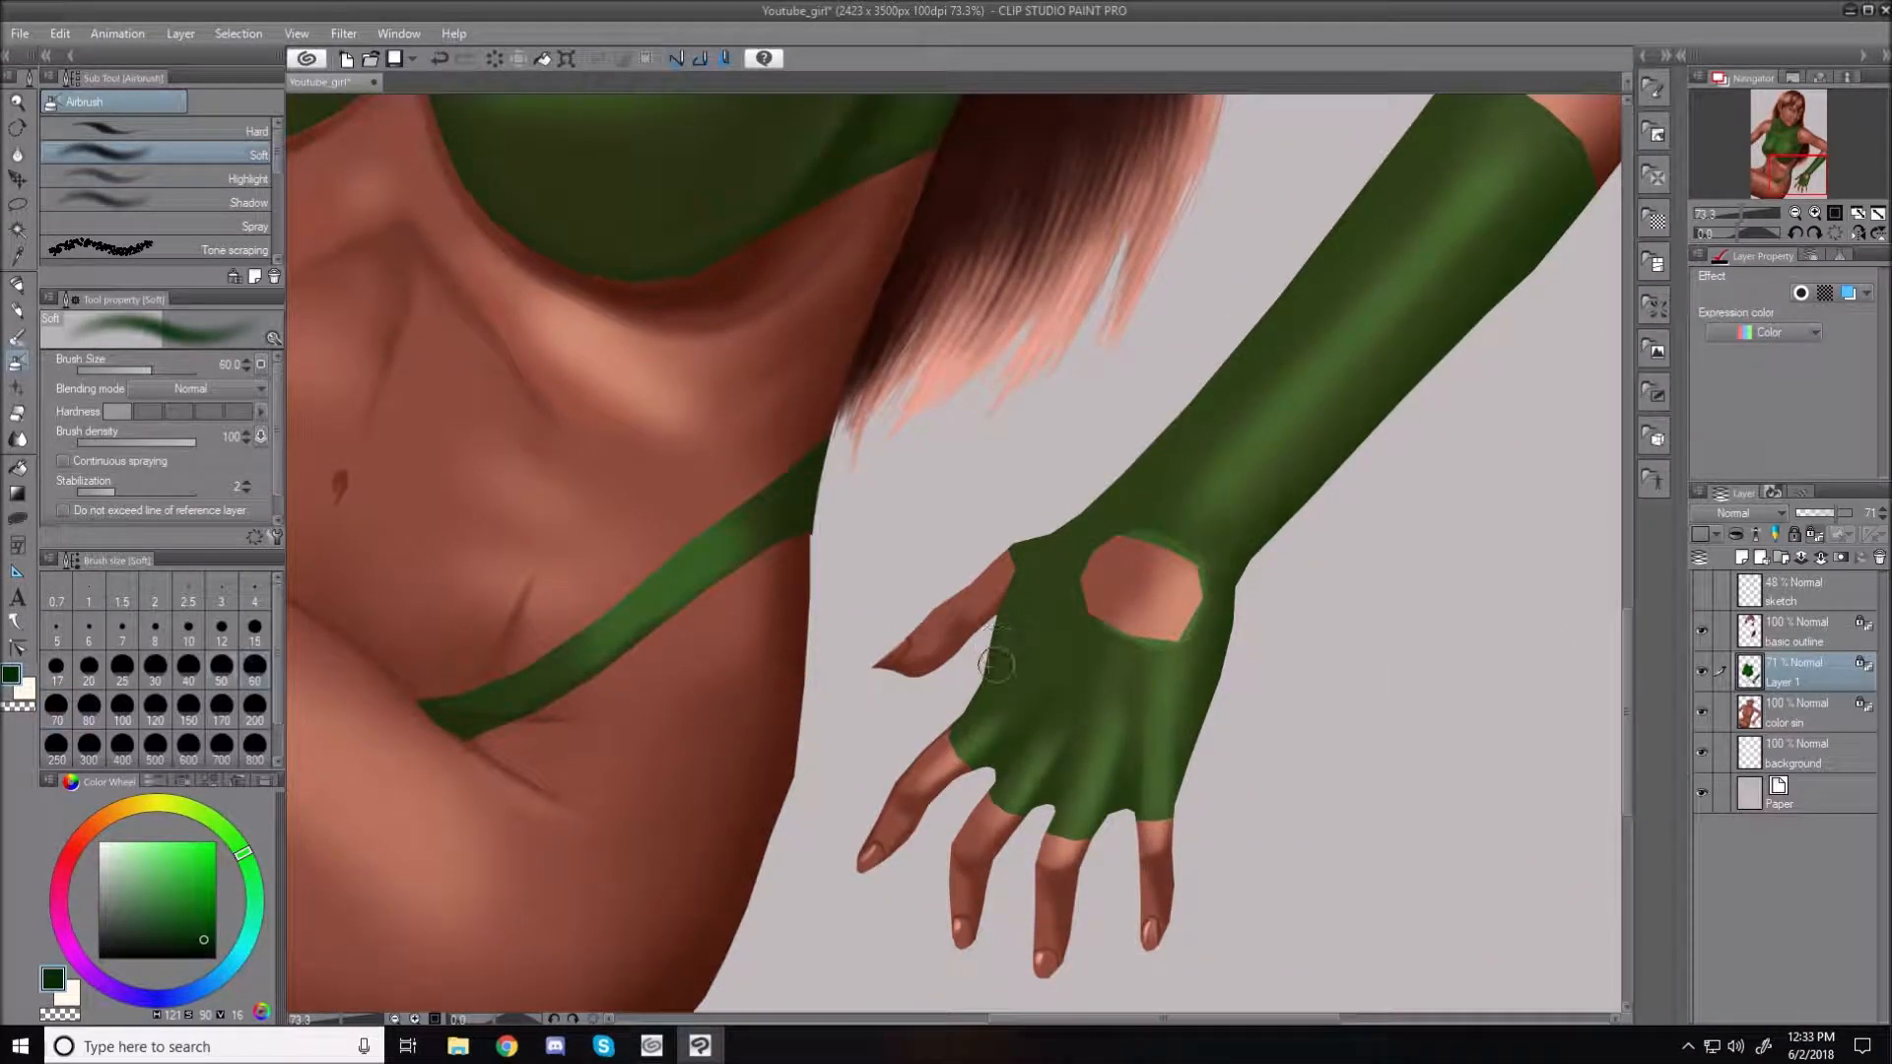
Reduce the Soft airbrush to 12 and darken the creases between the fingers of the glove
key("bracketleft")
key("bracketleft")
key("bracketleft")
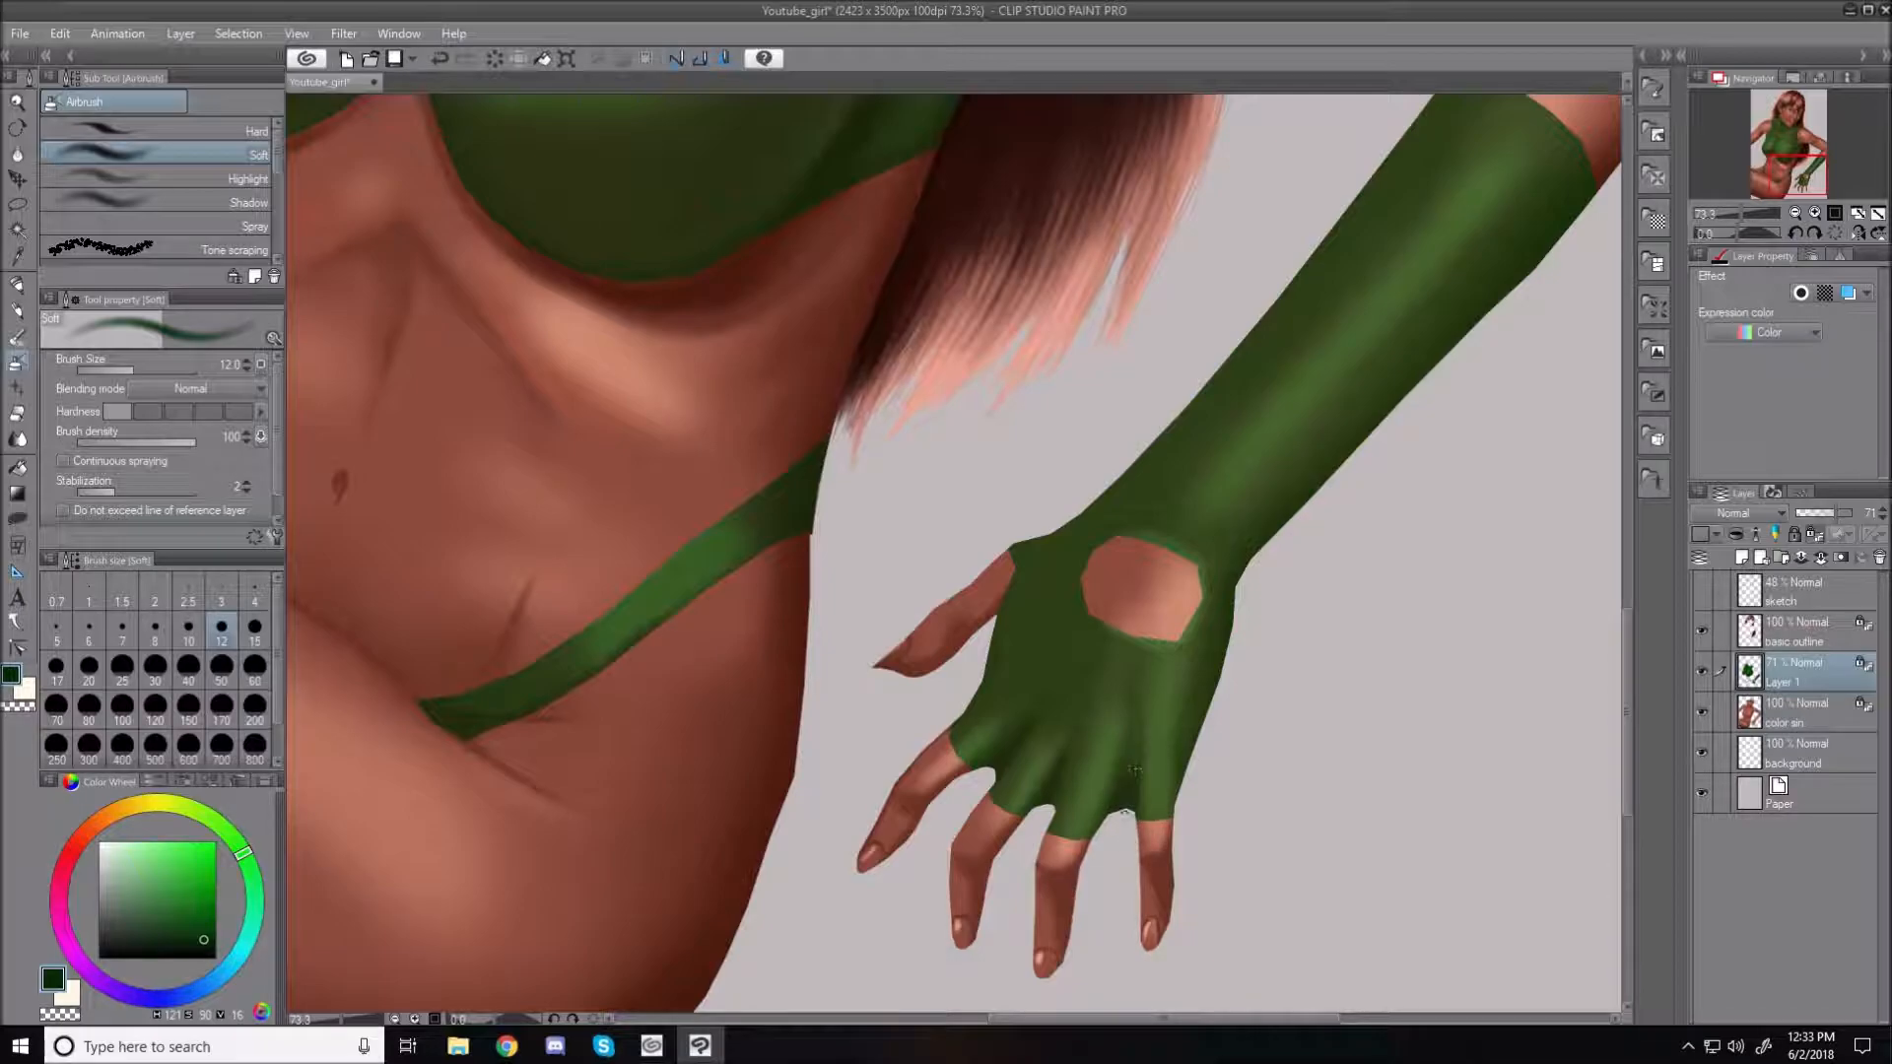
Shade the back of the green glove's hand in dark green with the soft airbrush at size 30
key("bracketright")
key("bracketright")
key("bracketright")
key("bracketright")
key("bracketright")
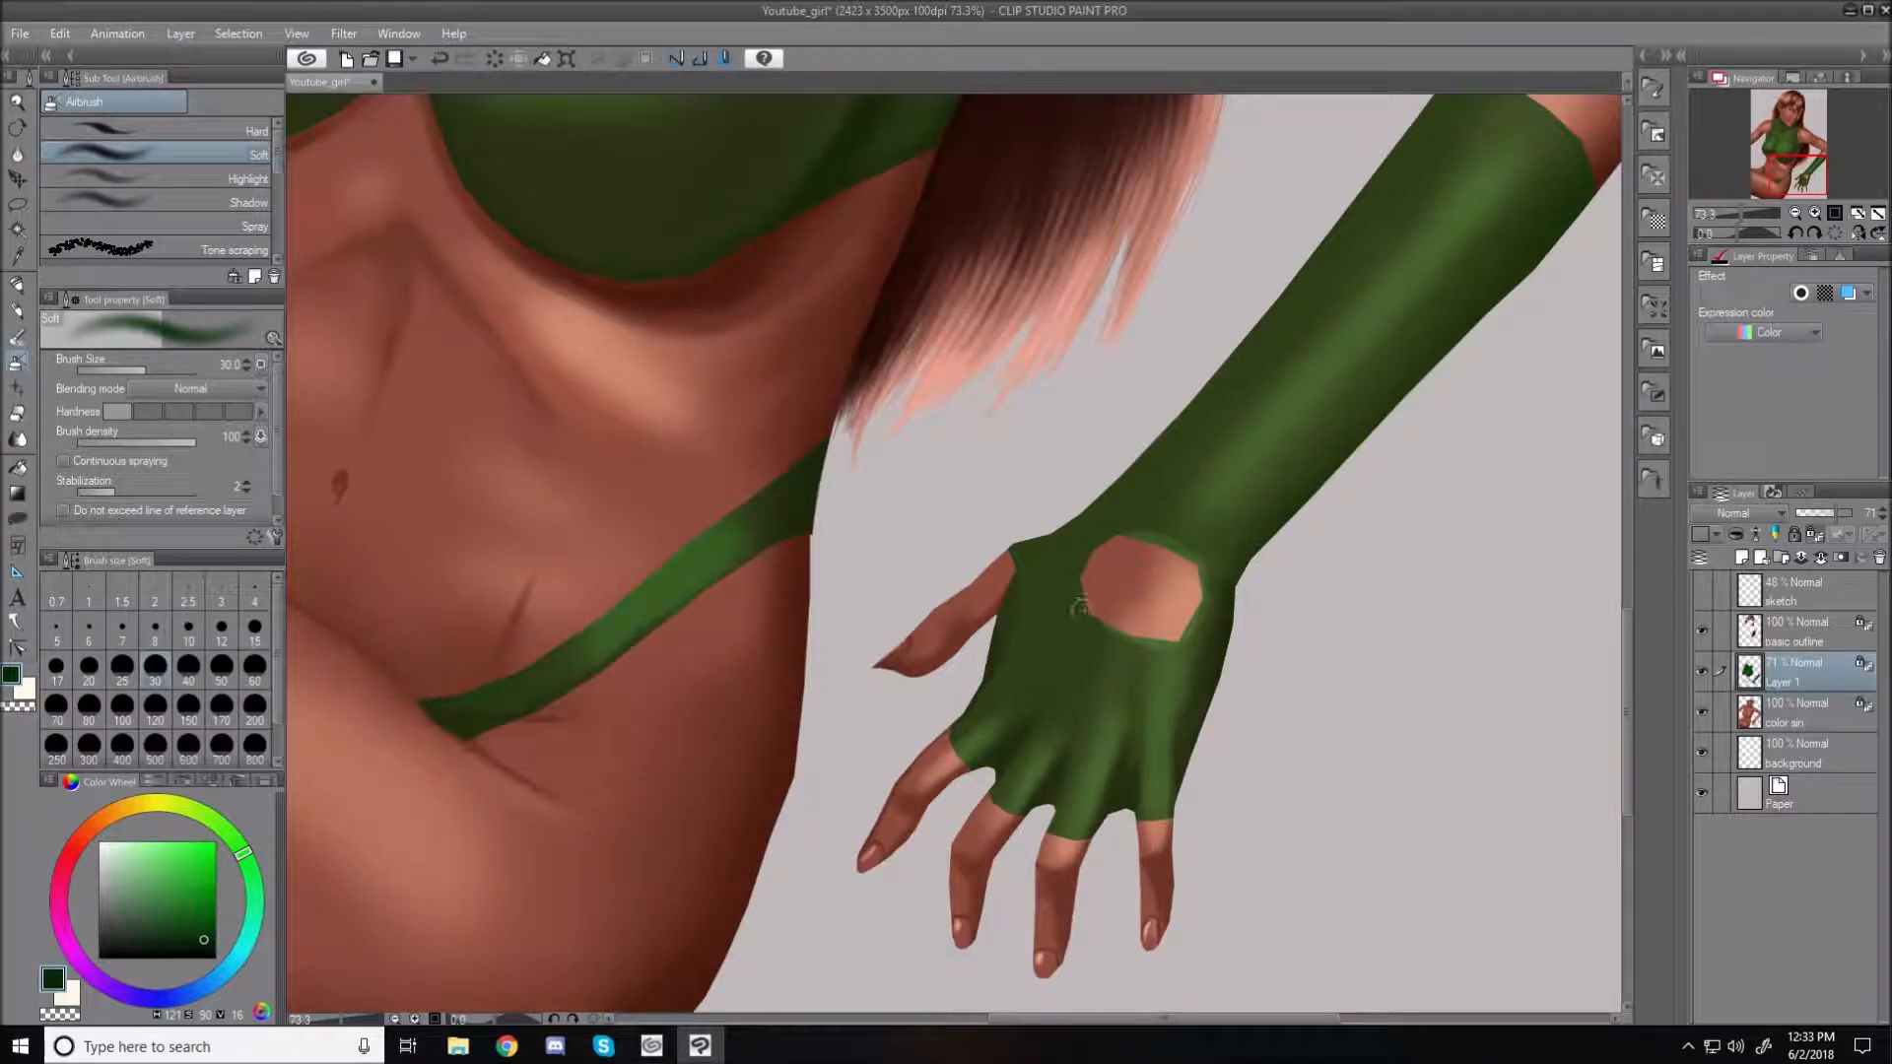
Darken the glove around the palm opening and wrist with the soft airbrush reduced to sizes 17 and 12
key("bracketleft")
key("bracketleft")
key("bracketleft")
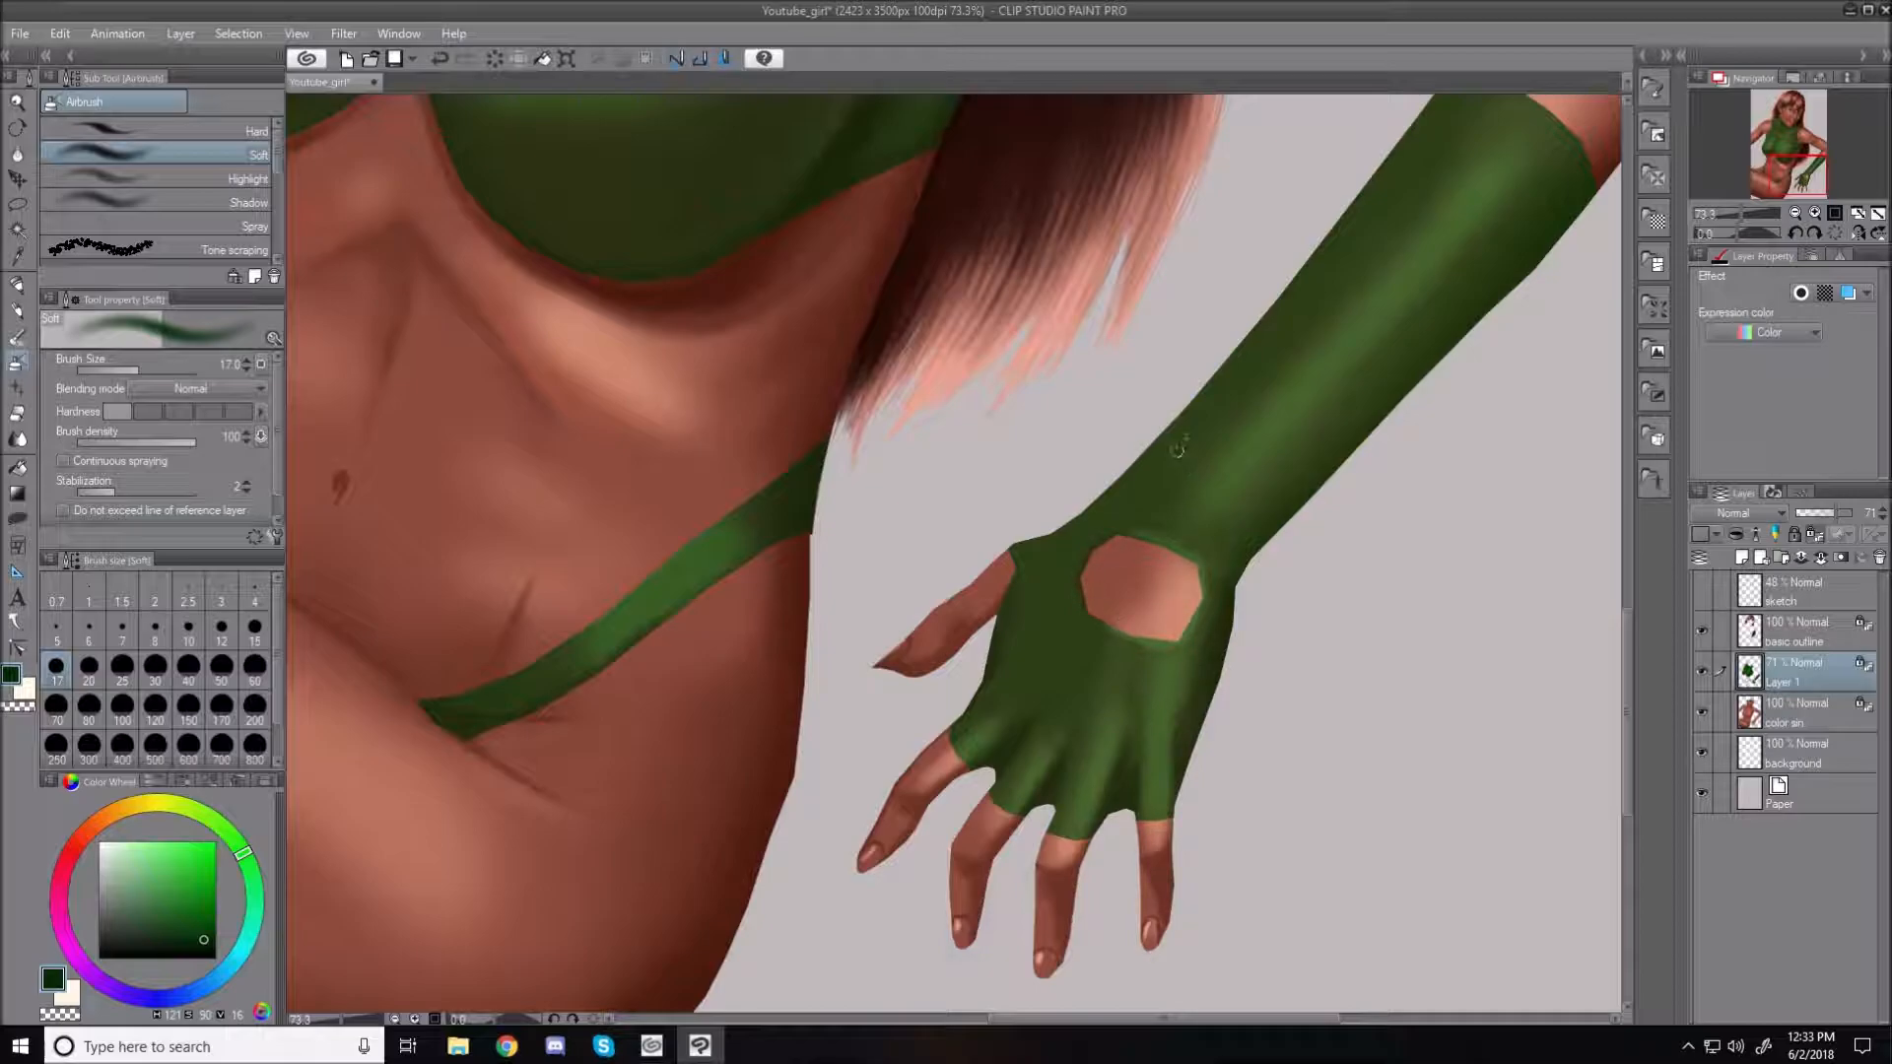
key("bracketleft")
key("bracketleft")
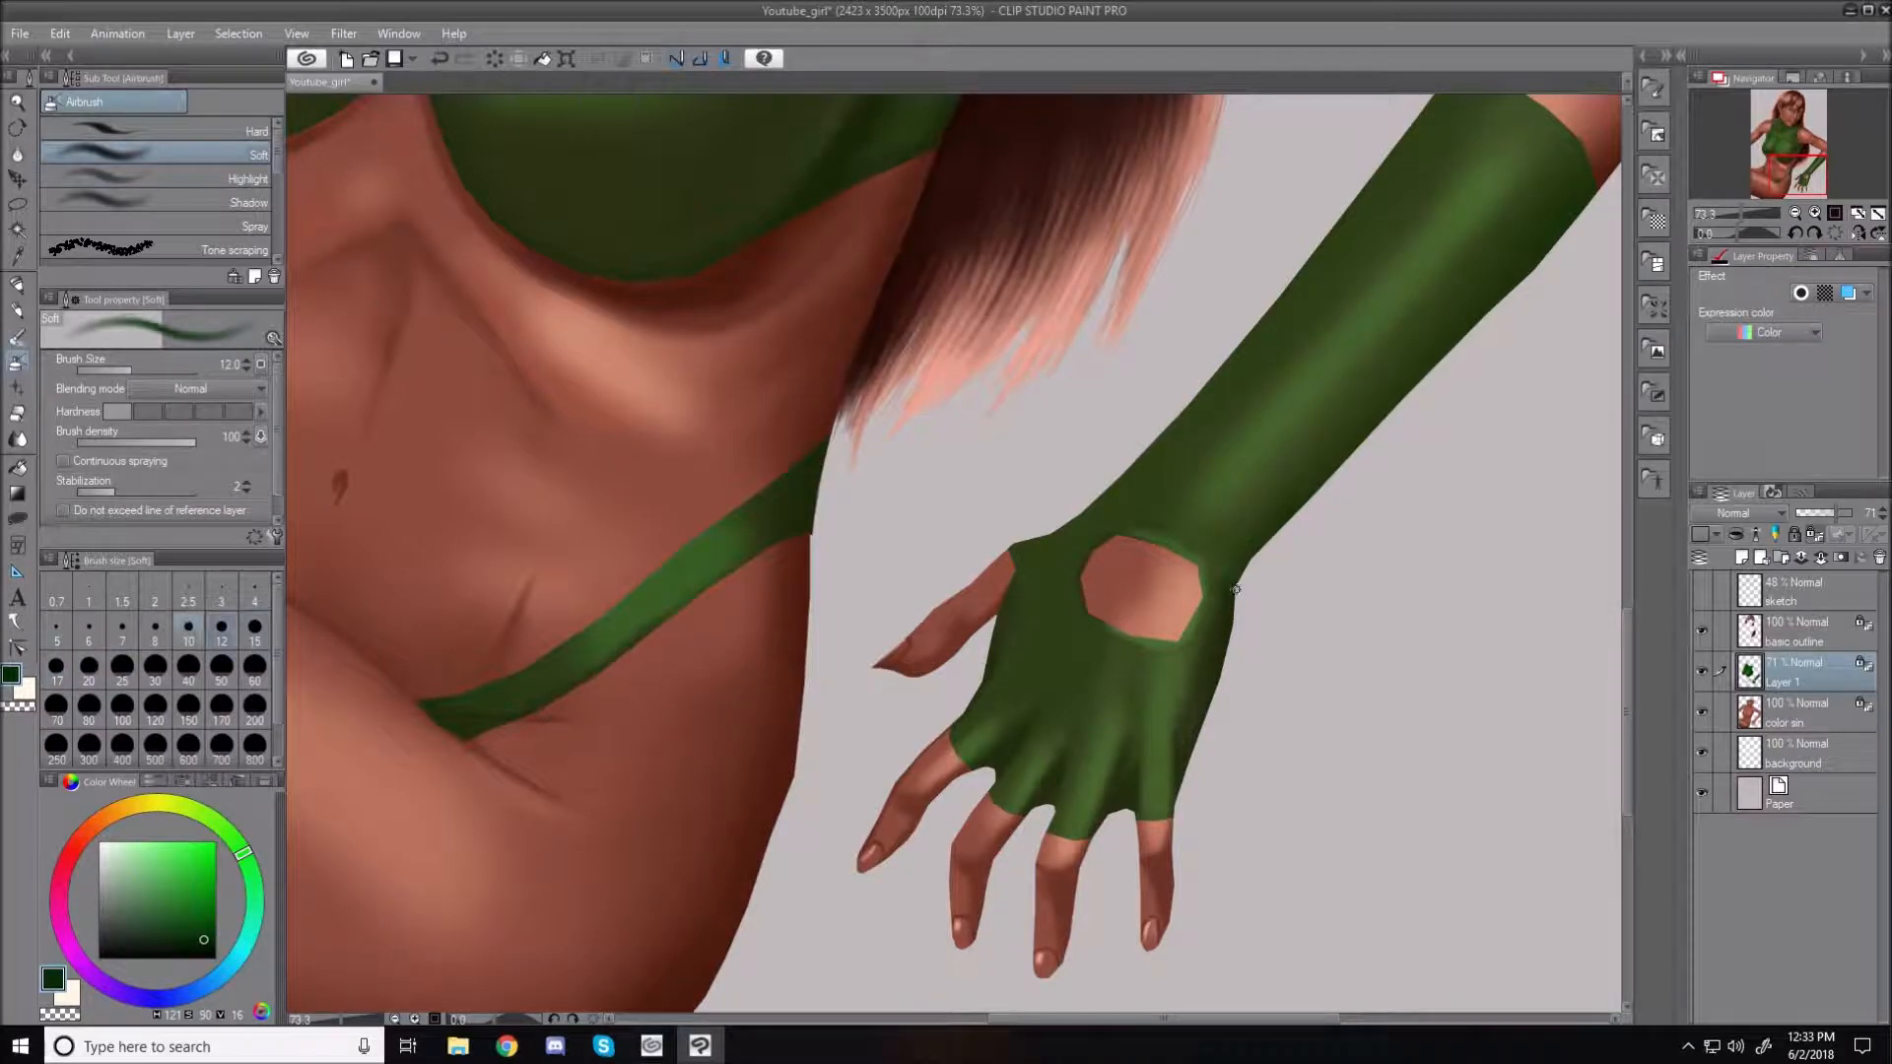
Shade the glove's outer wrist and lower forearm edge in dark green, enlarging the airbrush from 20 to 50
key("bracketright")
key("bracketright")
key("bracketright")
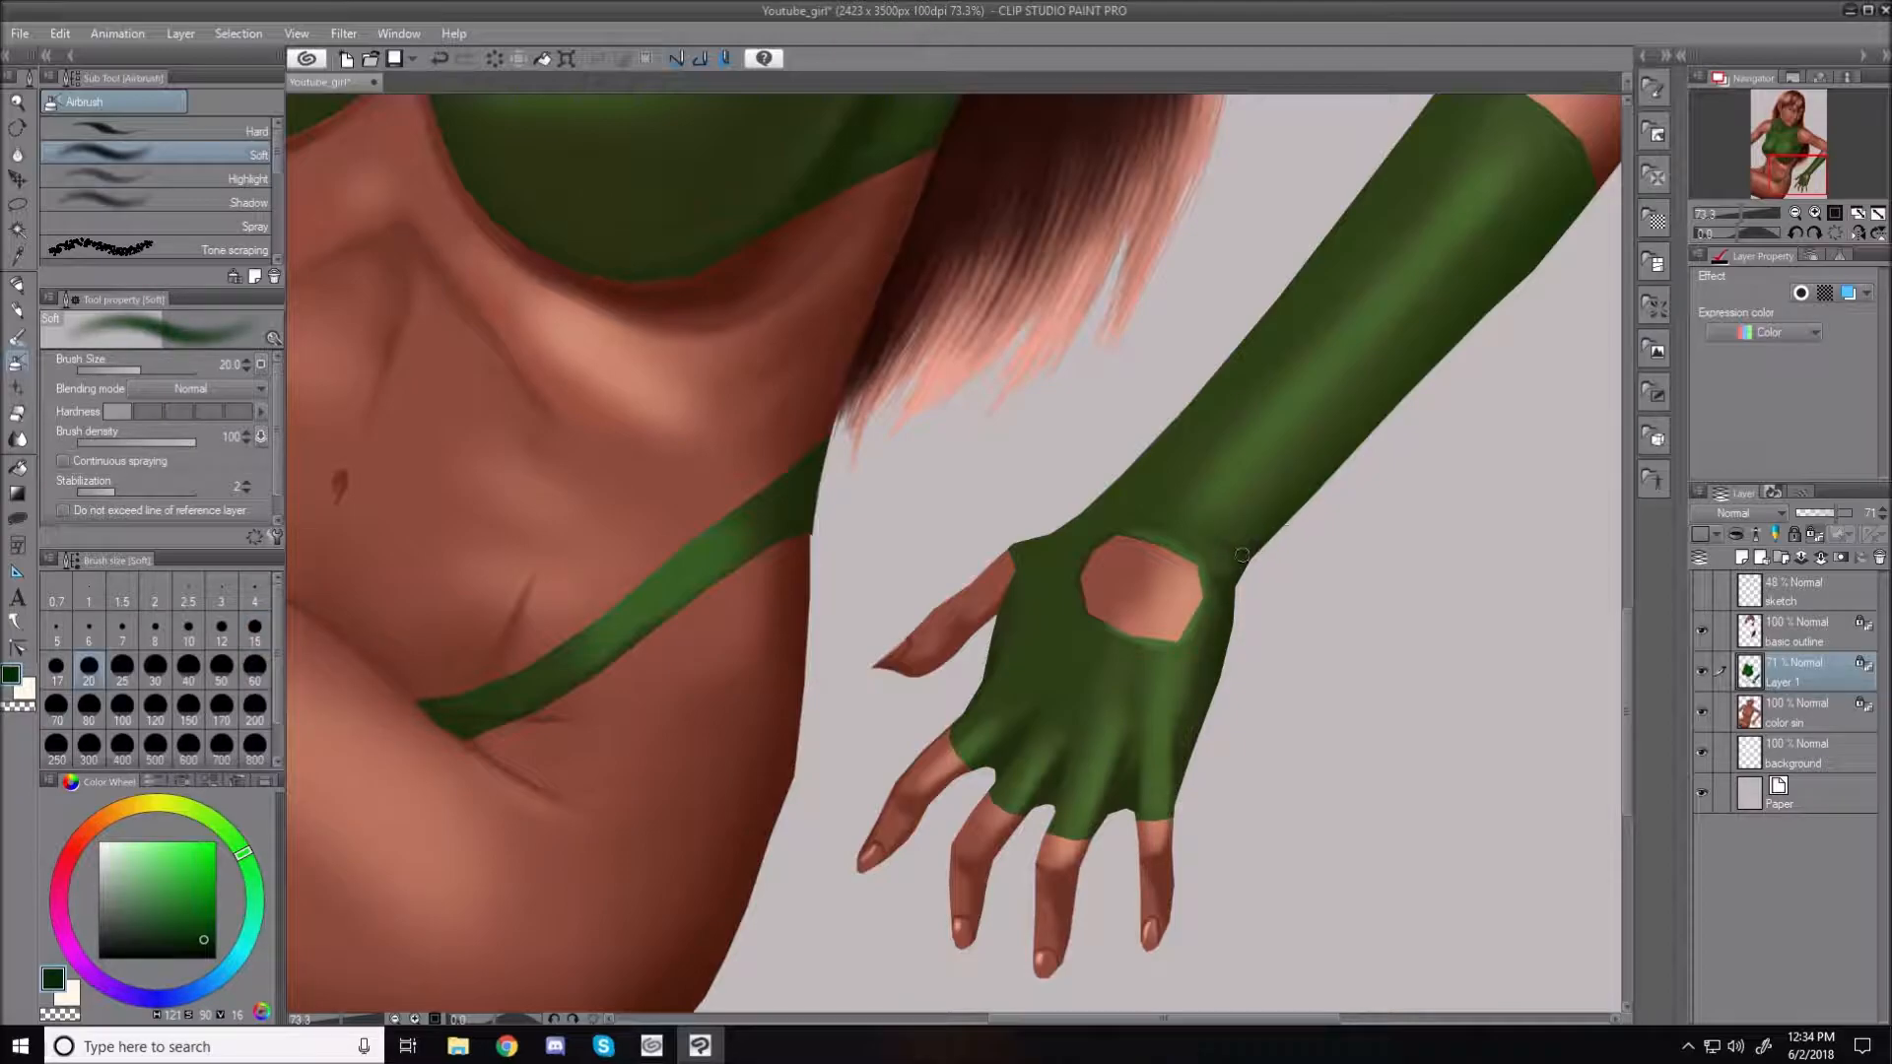
key("bracketright")
key("bracketright")
key("bracketright")
key("bracketright")
mouse_move(1246, 548)
left_mouse_down()
mouse_move(1205, 529)
mouse_move(1265, 547)
mouse_move(1194, 532)
mouse_move(1244, 566)
mouse_move(1226, 595)
mouse_move(1241, 622)
mouse_move(1302, 501)
mouse_move(1251, 573)
mouse_move(1271, 537)
left_mouse_up()
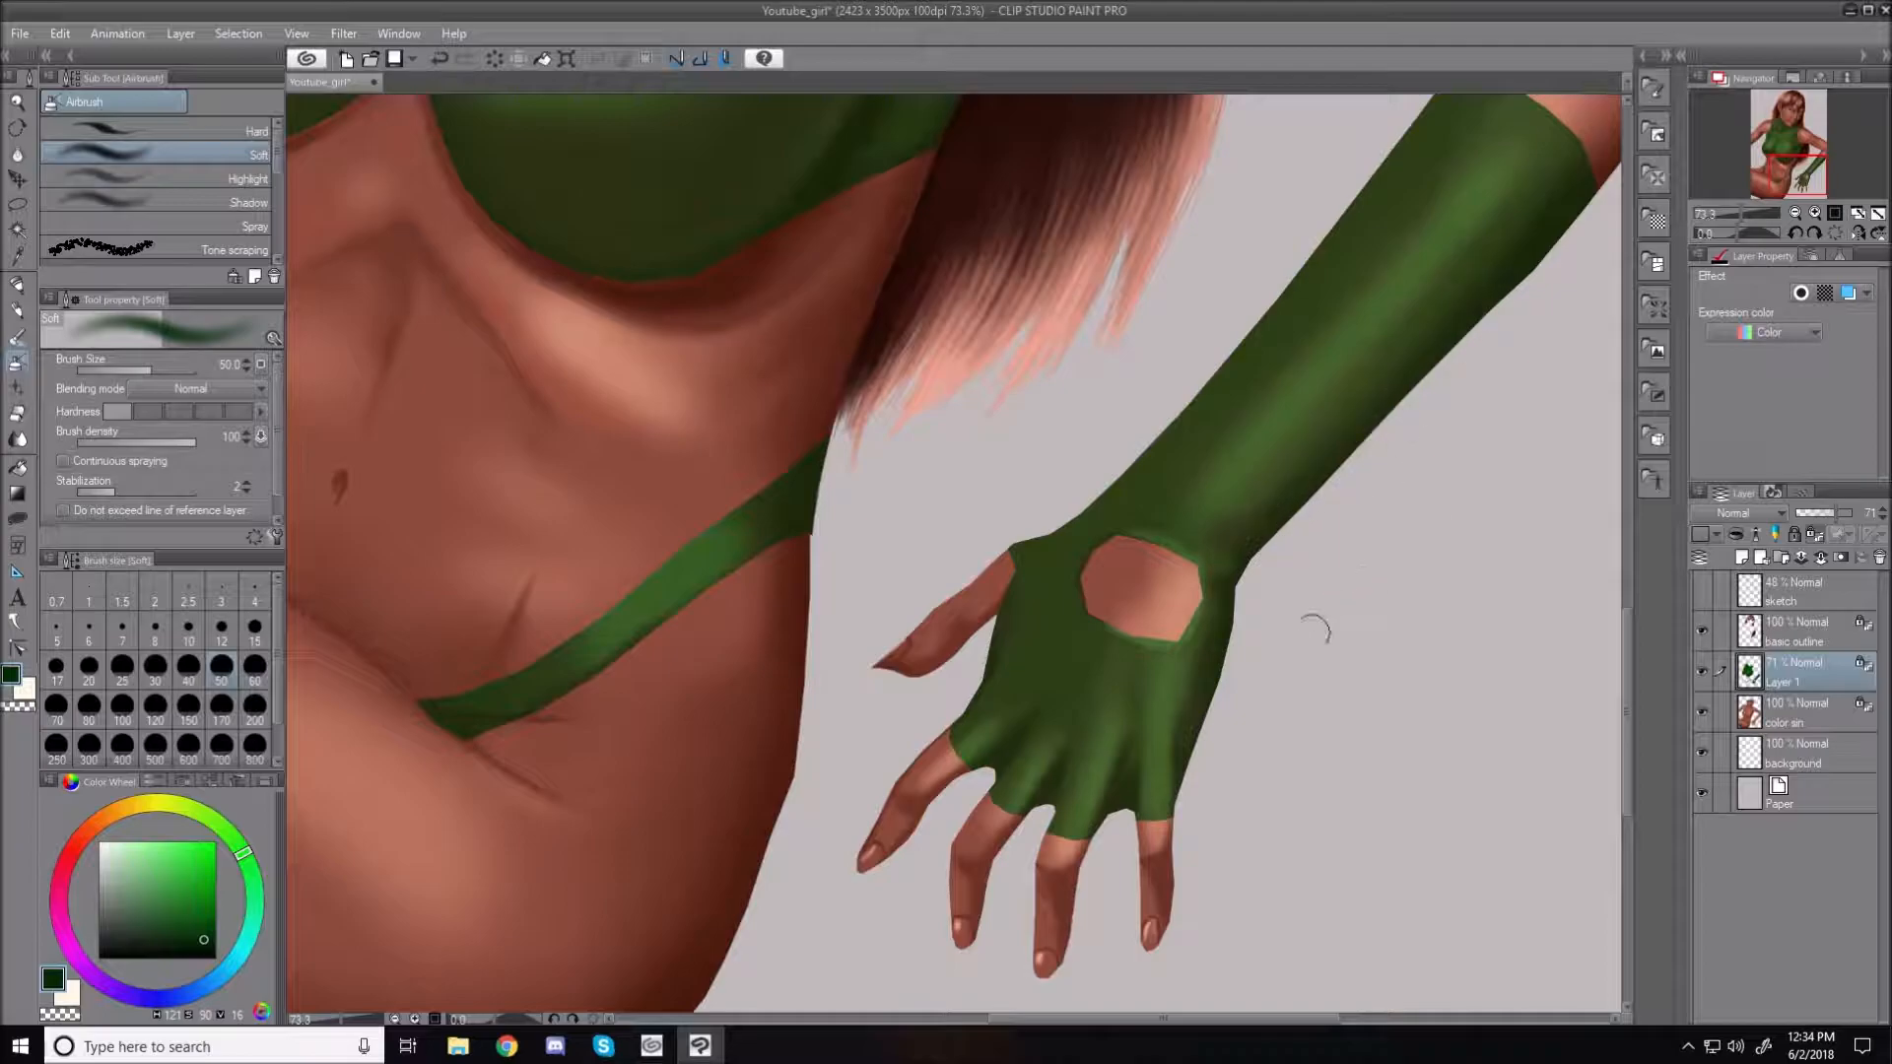
Deepen the dark green shading along the glove's outer edge up to the elbow, using airbrush sizes from 17 to 40
key("bracketleft")
key("bracketleft")
key("bracketleft")
key("bracketleft")
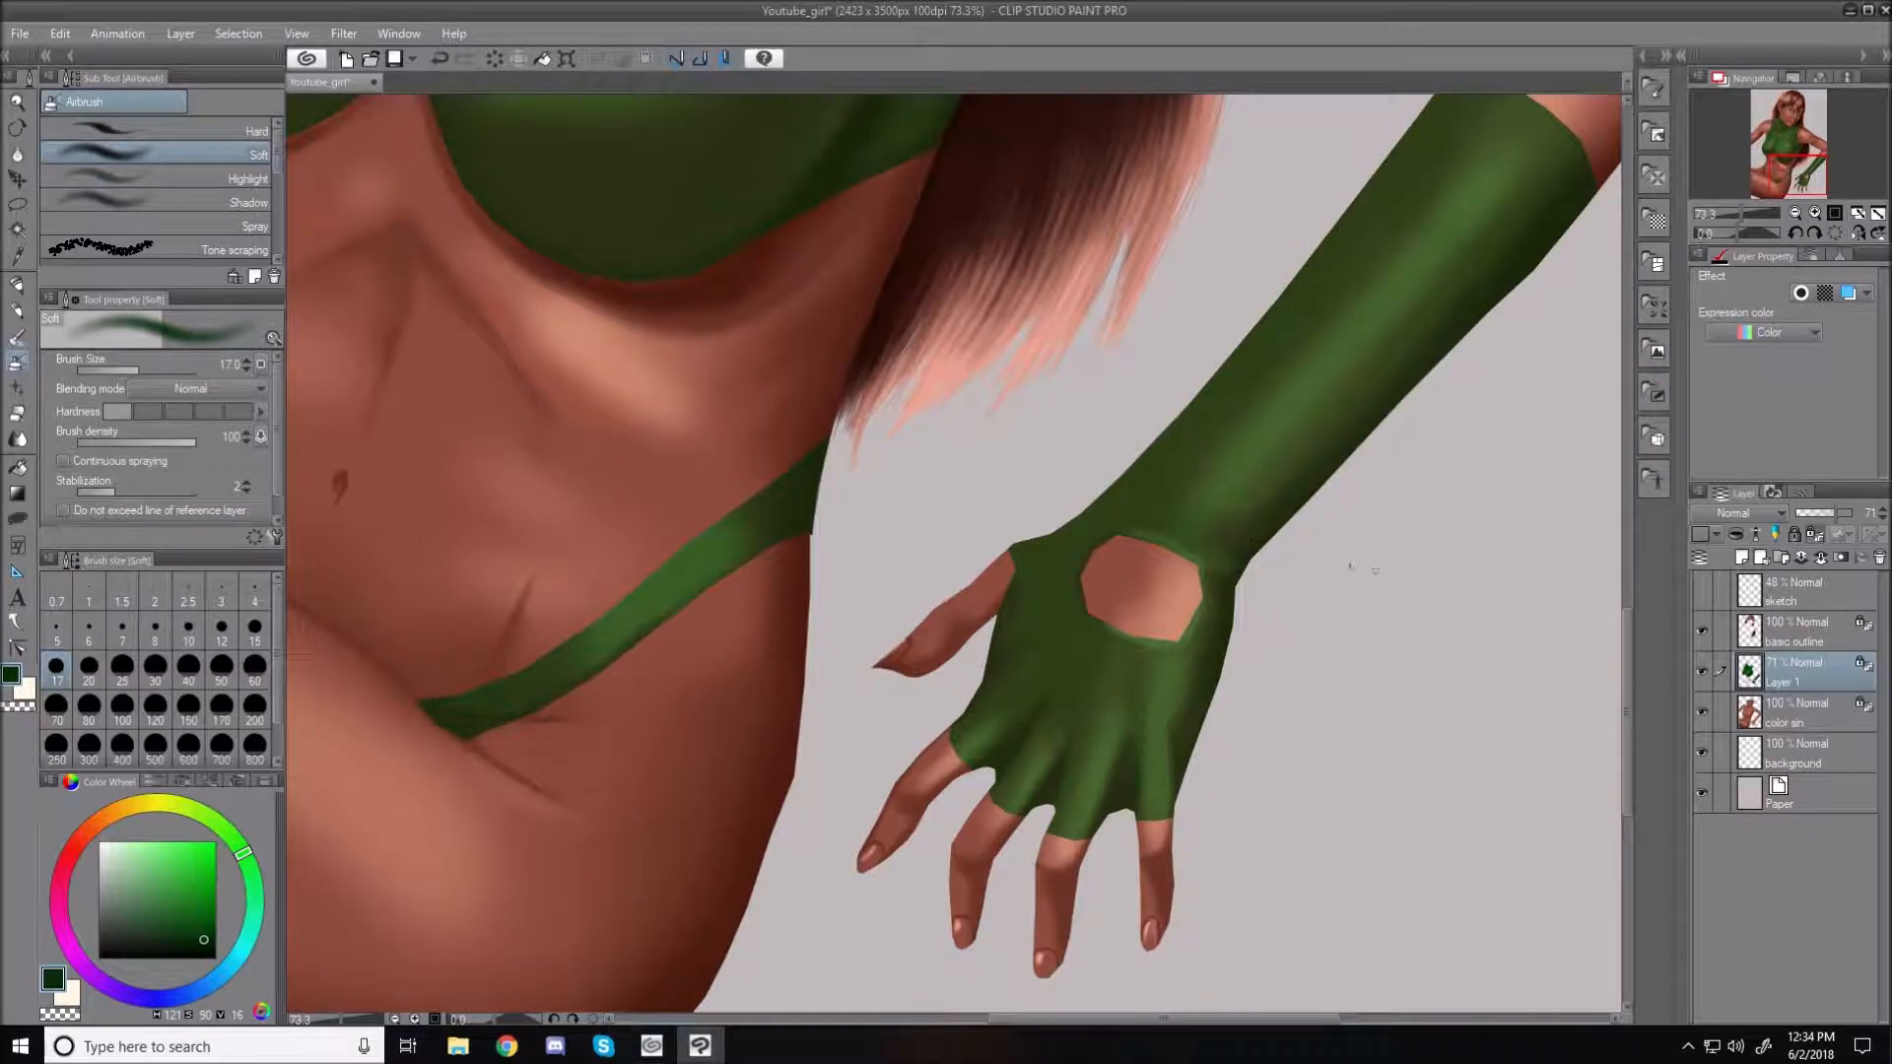
scroll(1624, 654, "up", 2)
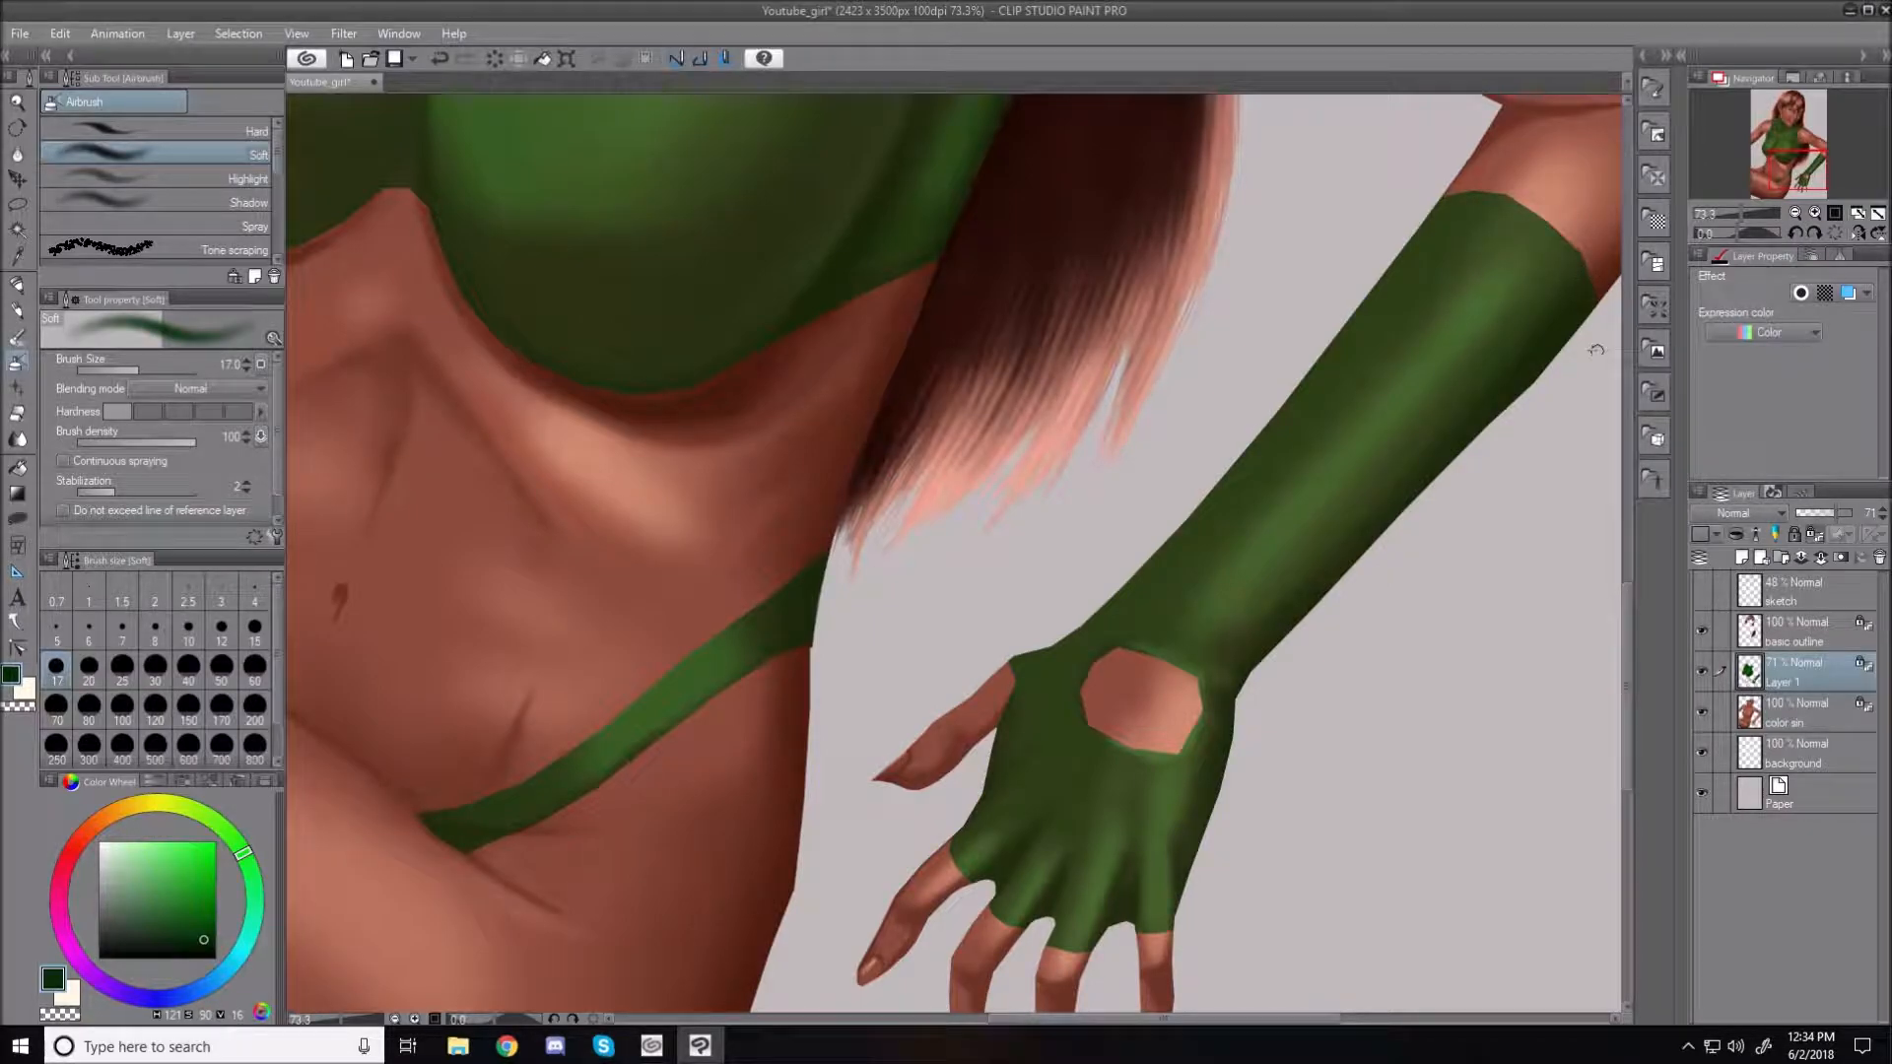
key("bracketleft")
key("bracketleft")
key("bracketleft")
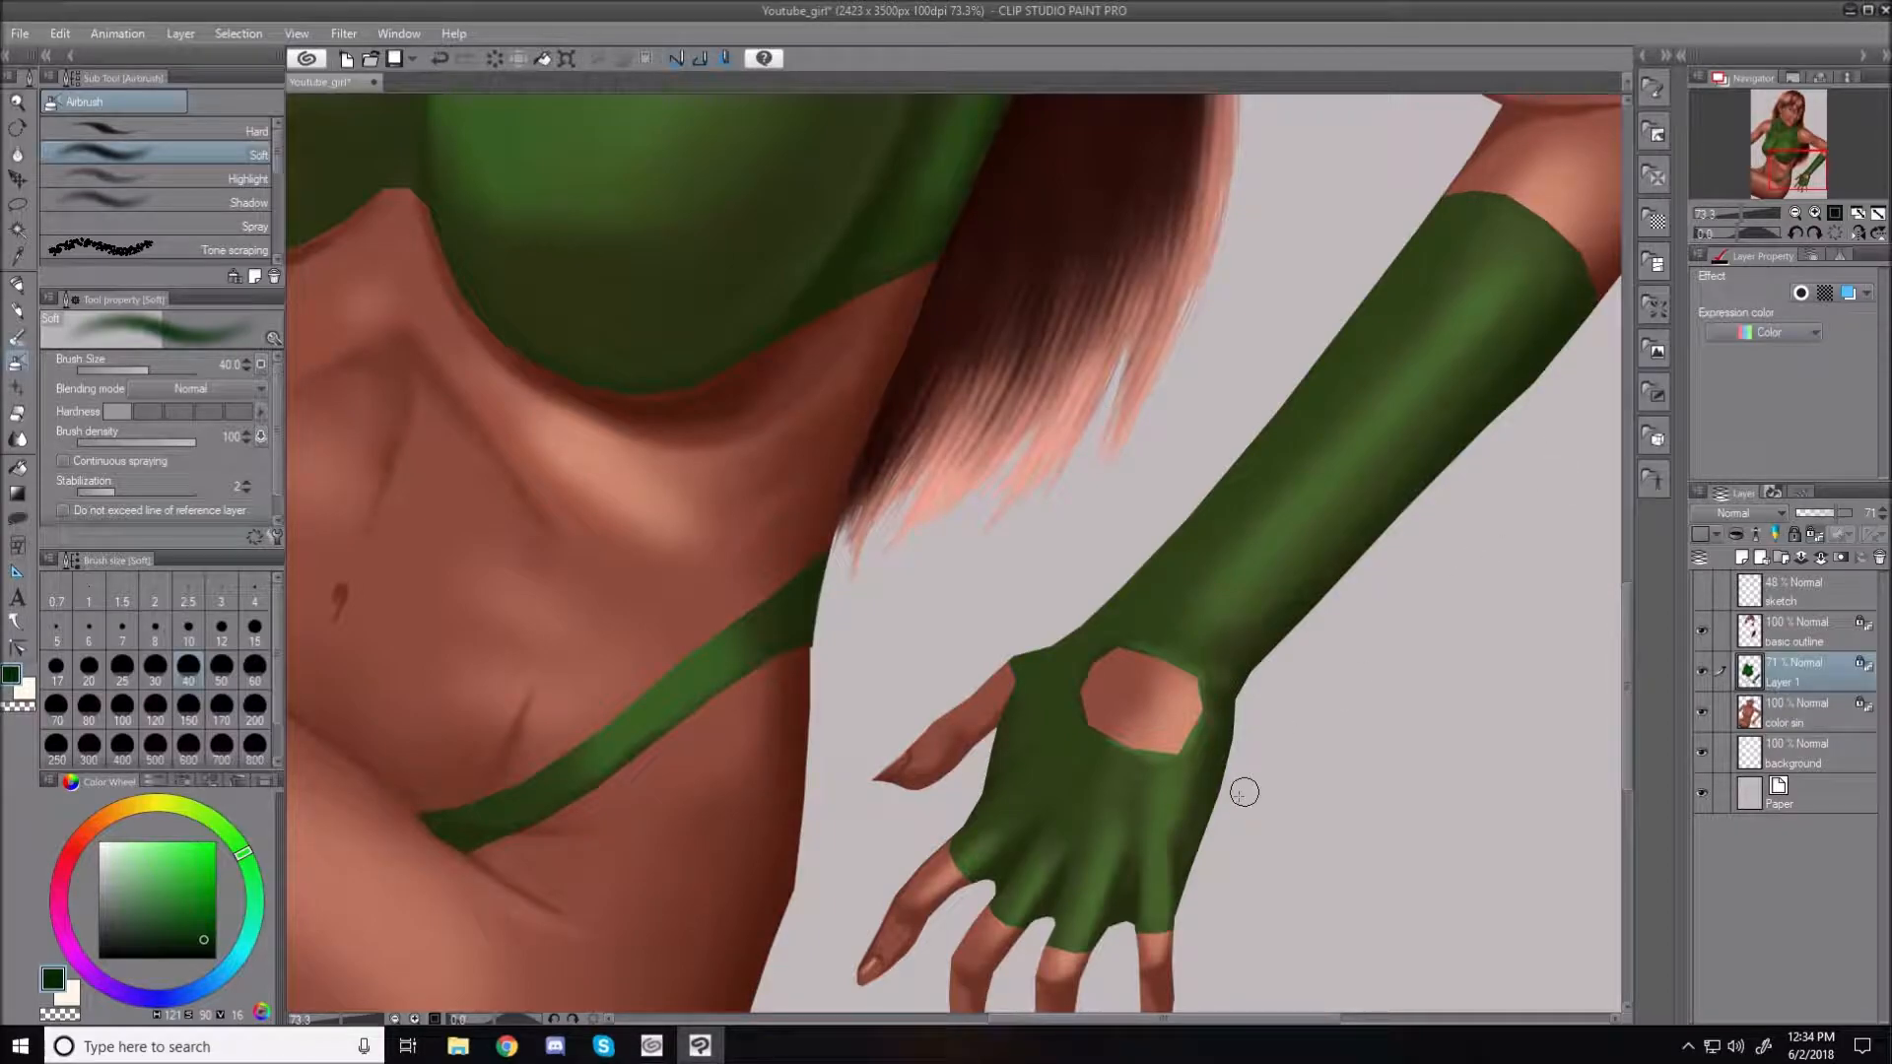
Set the opacity of Layer 1 to 100%
key("ctrl+0")
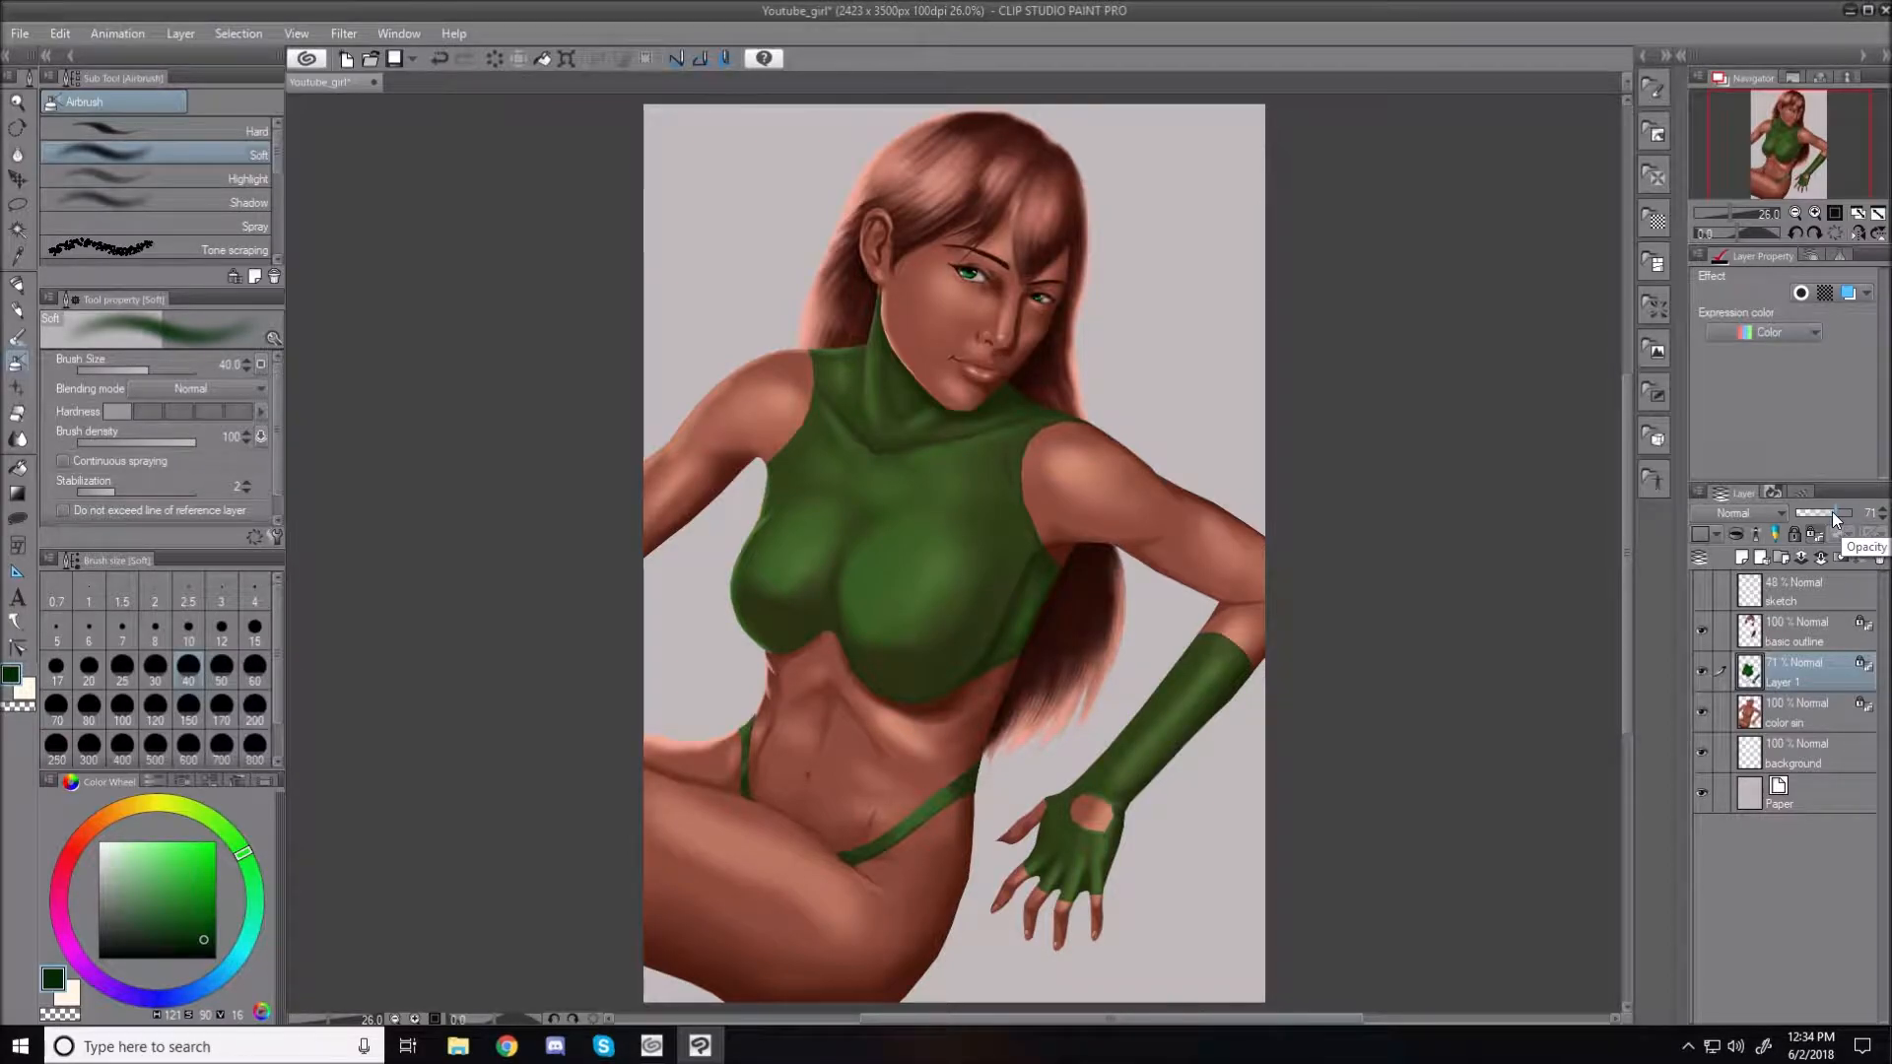
left_click_drag(1835, 511, 1858, 513)
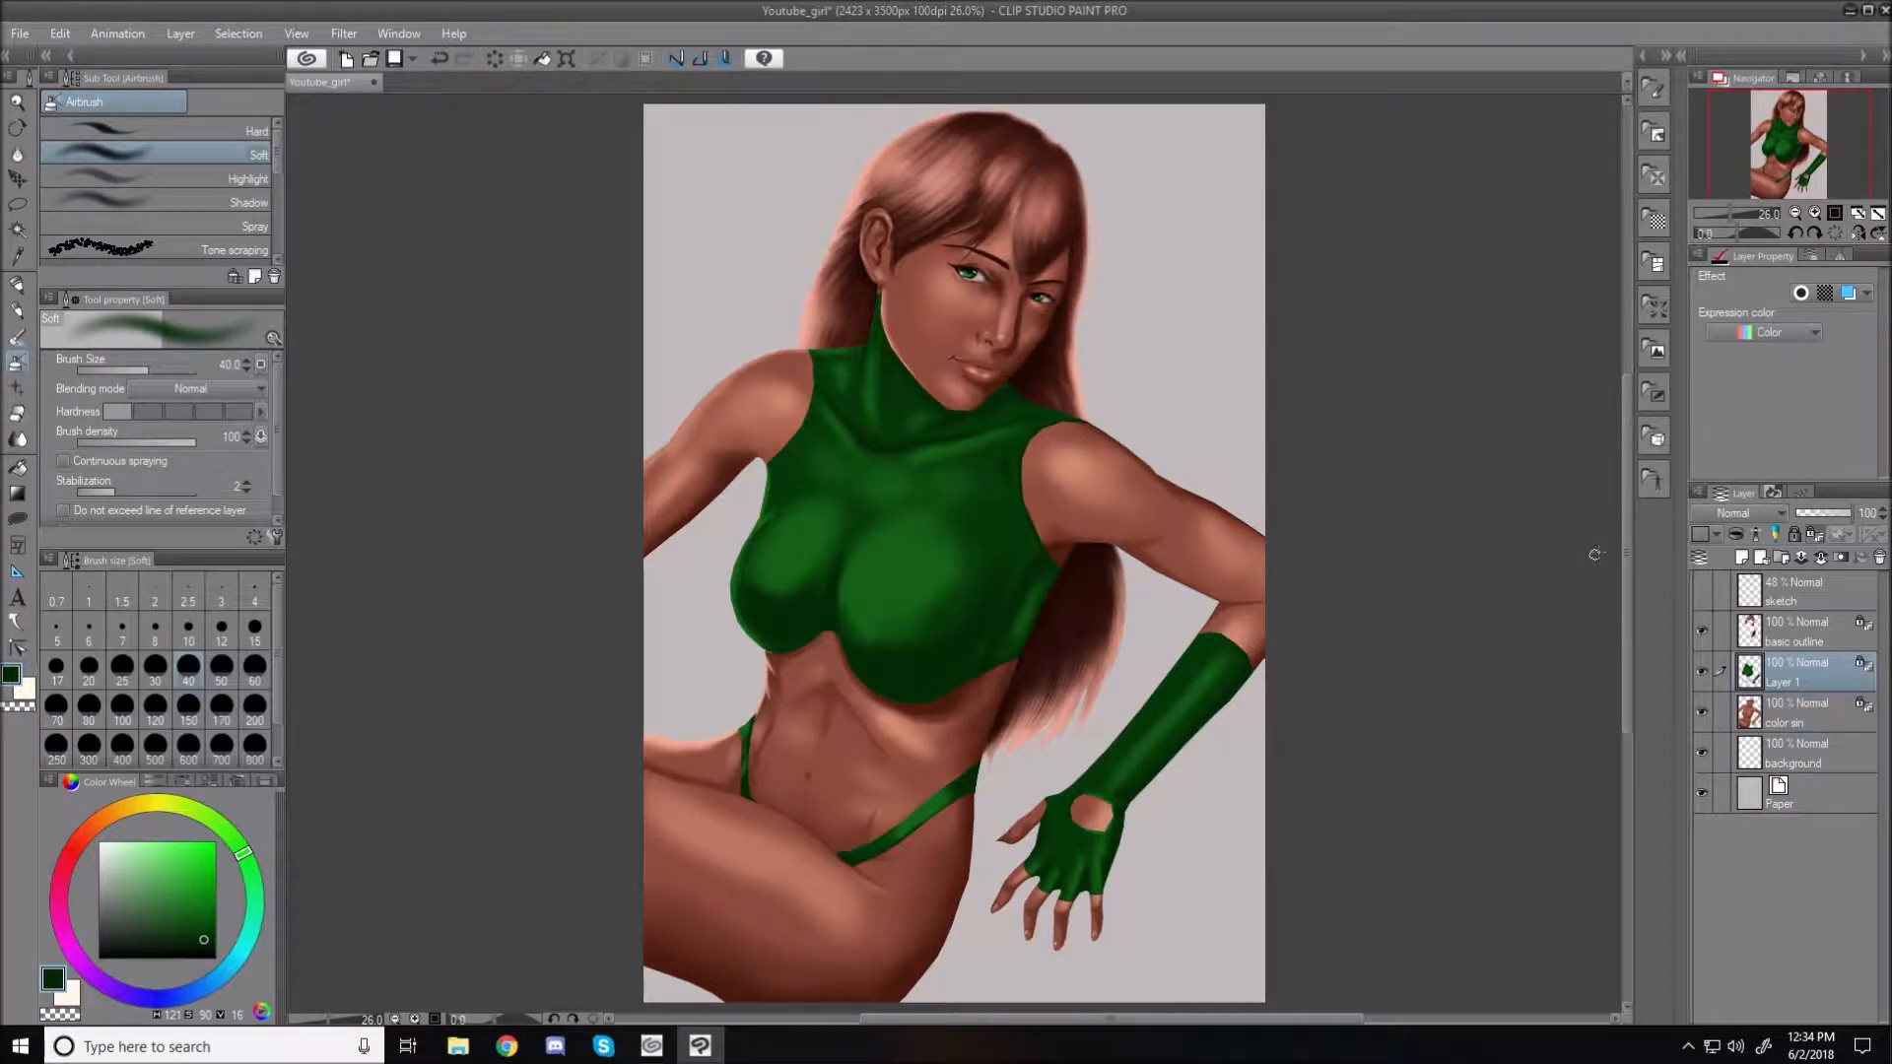
scroll(1478, 620, "up", 2)
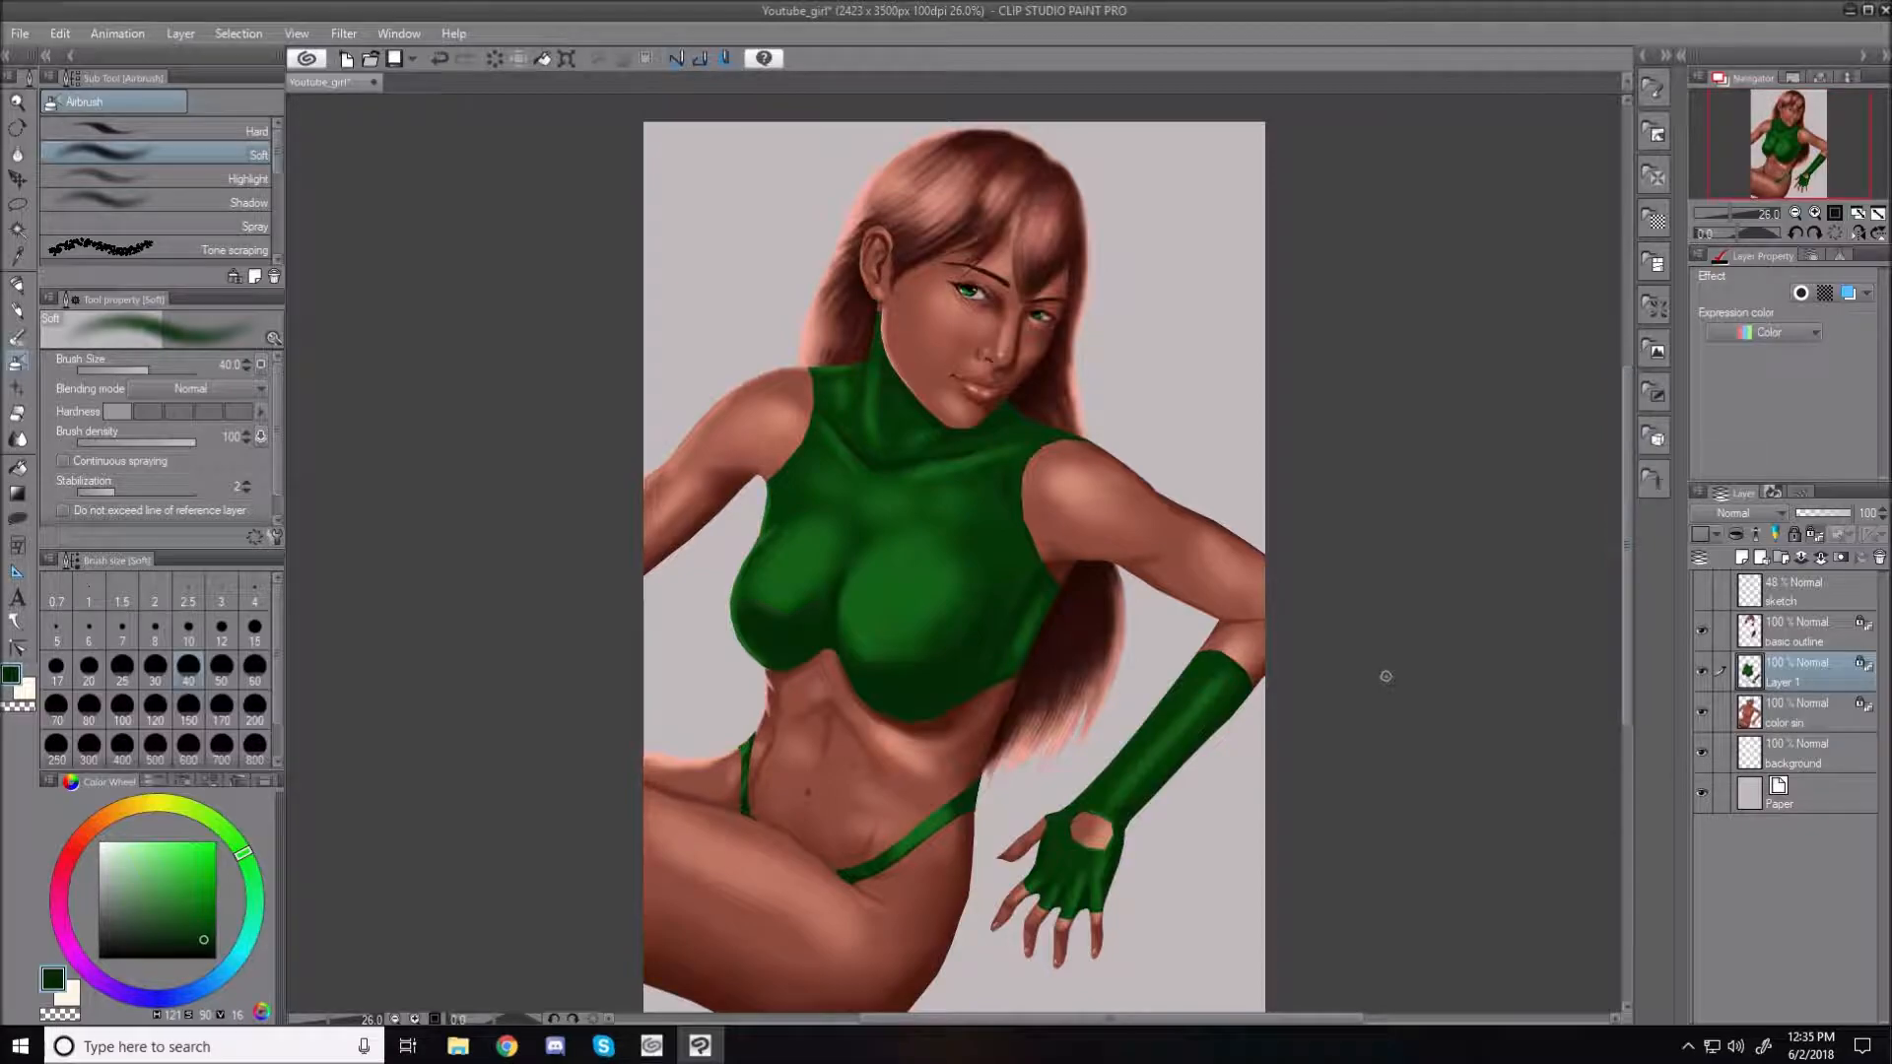
Select a darker green and shade the top's armpit corner with the soft airbrush at sizes 17 and 15
scroll(955, 509, "up", 2)
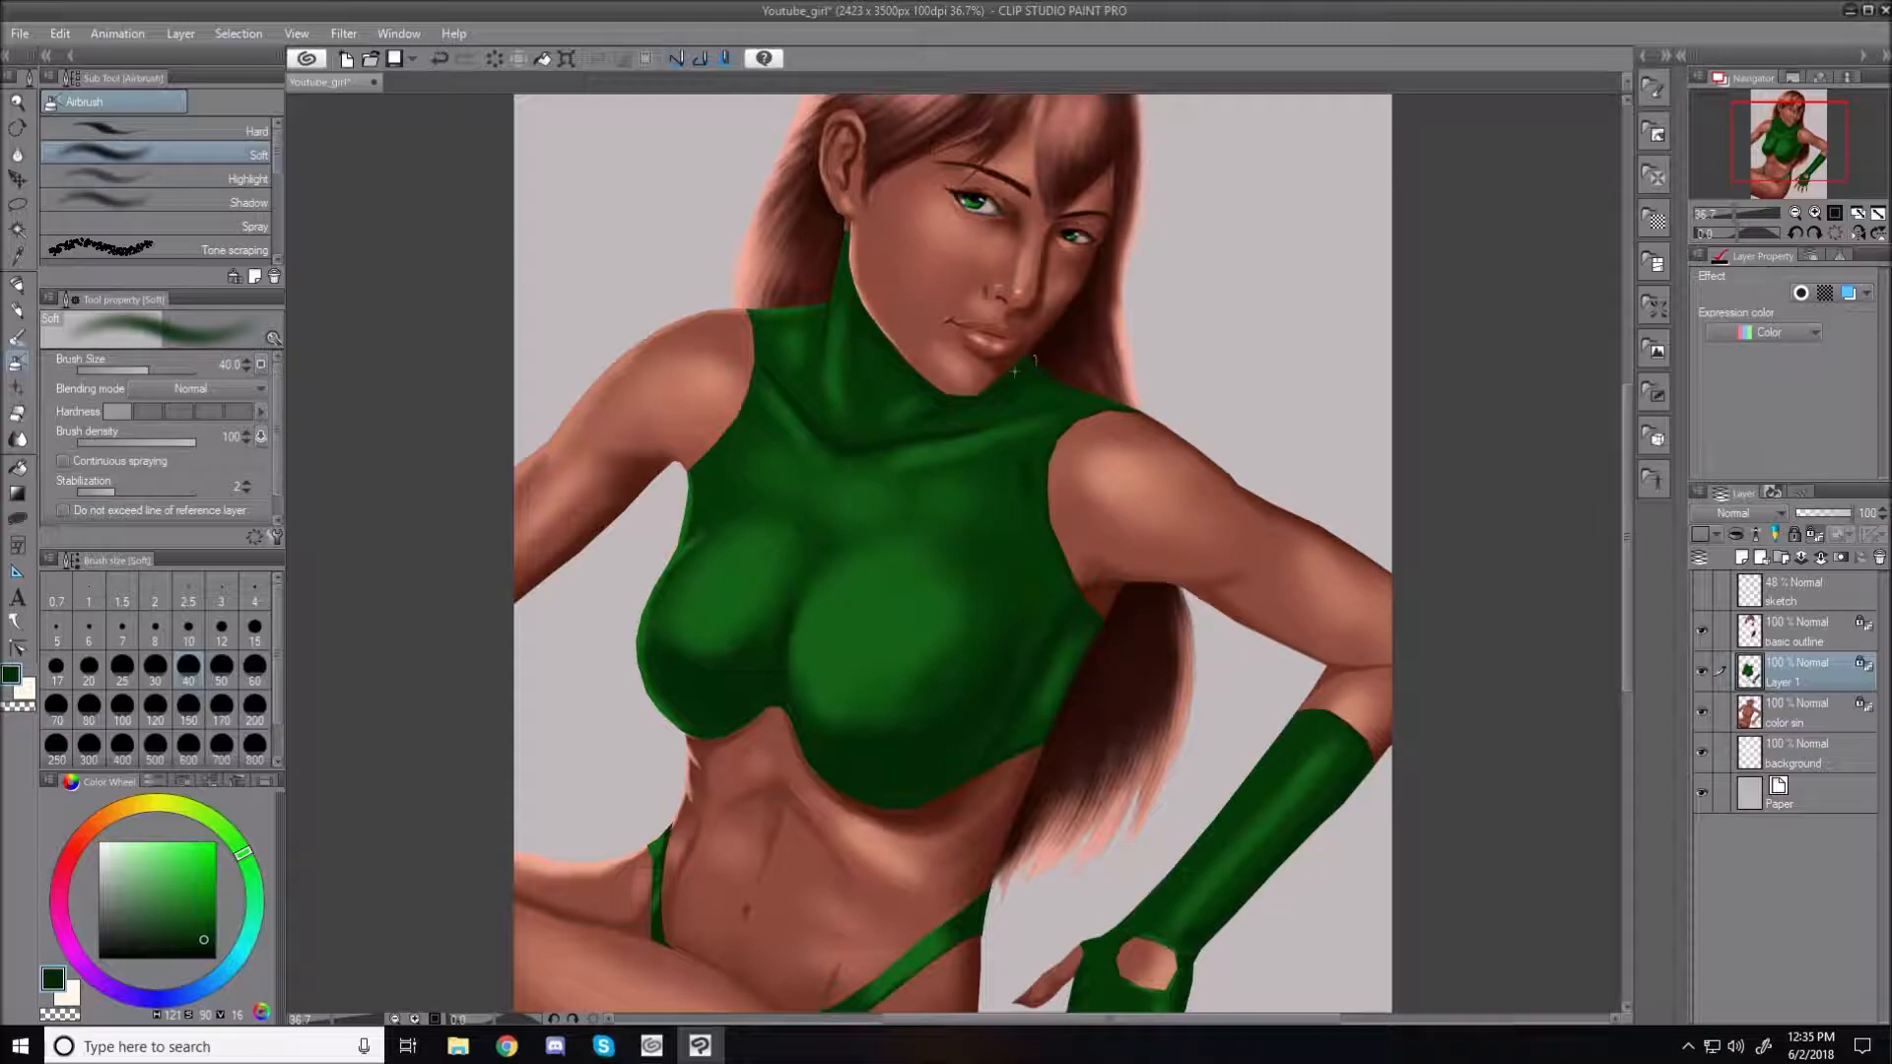
left_click(208, 946)
scroll(1114, 500, "down", 1)
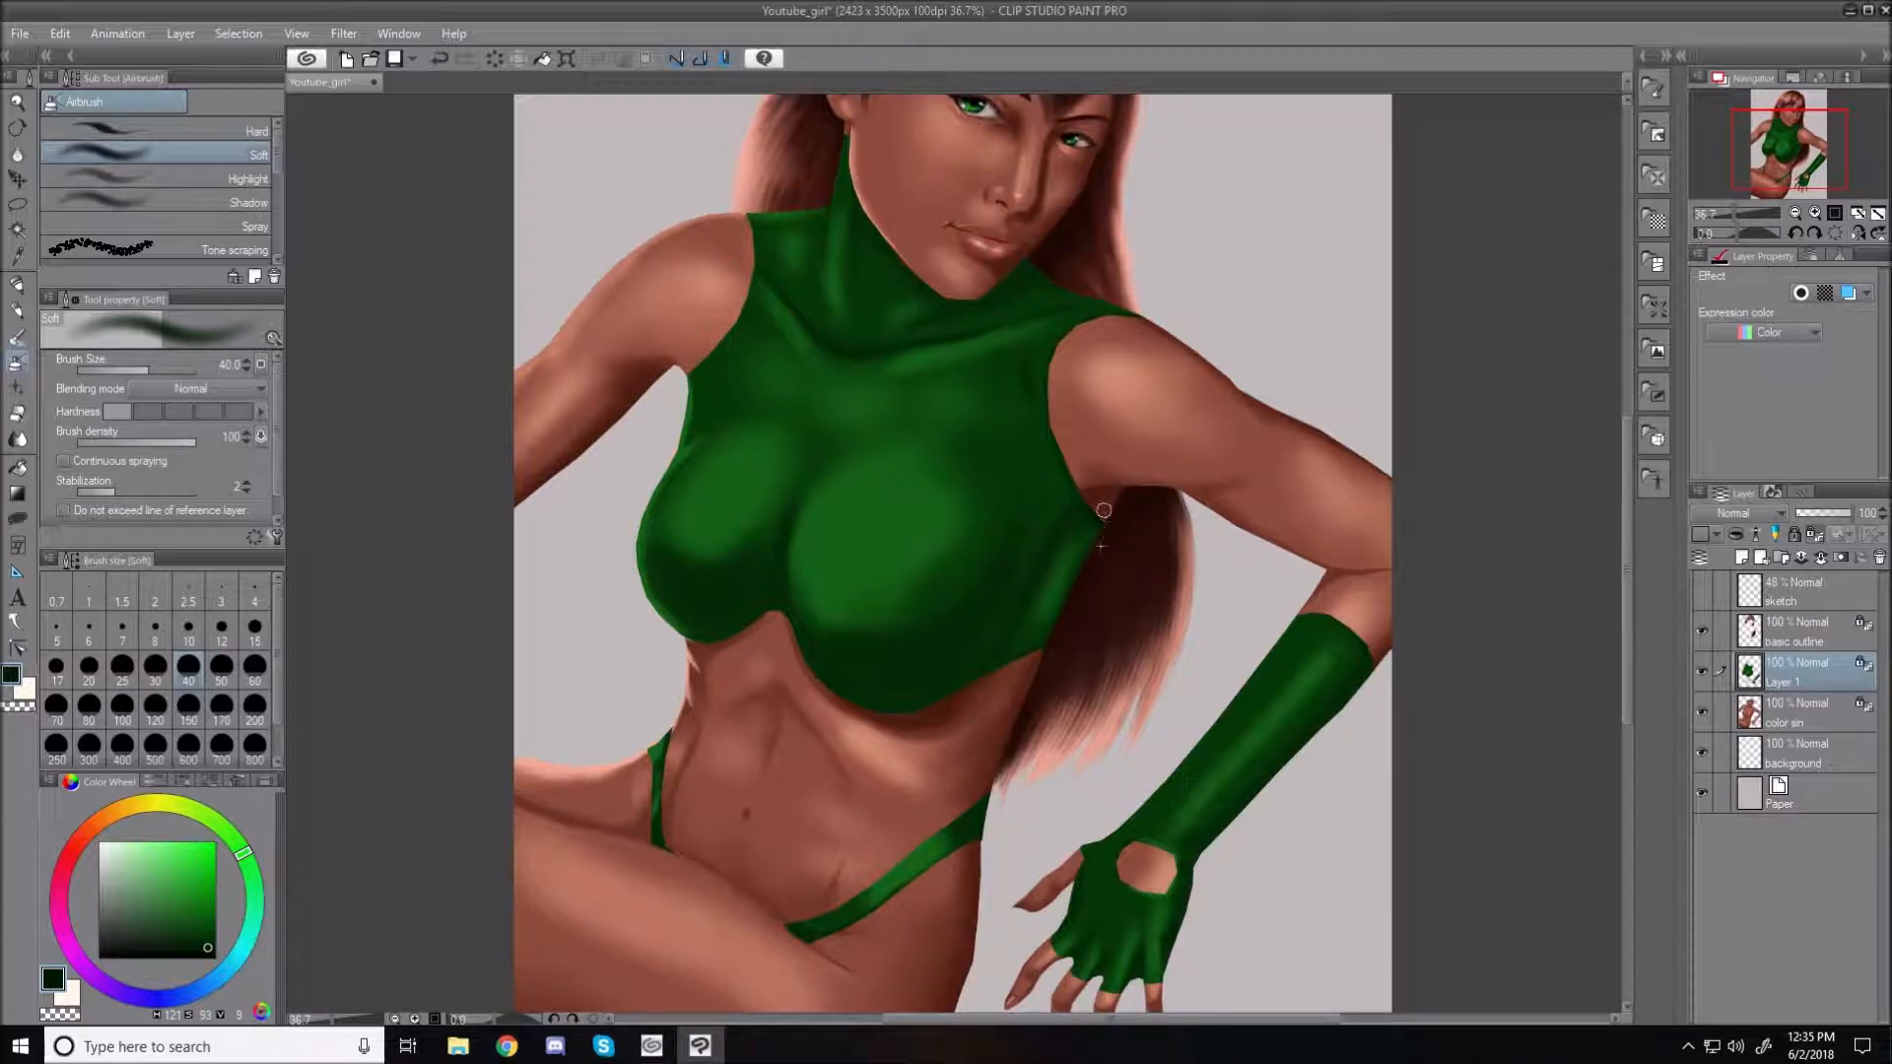
key("bracketright")
key("bracketright")
key("bracketright")
key("bracketright")
key("bracketleft")
key("bracketleft")
key("bracketleft")
key("bracketleft")
key("bracketleft")
key("bracketleft")
key("bracketleft")
key("bracketleft")
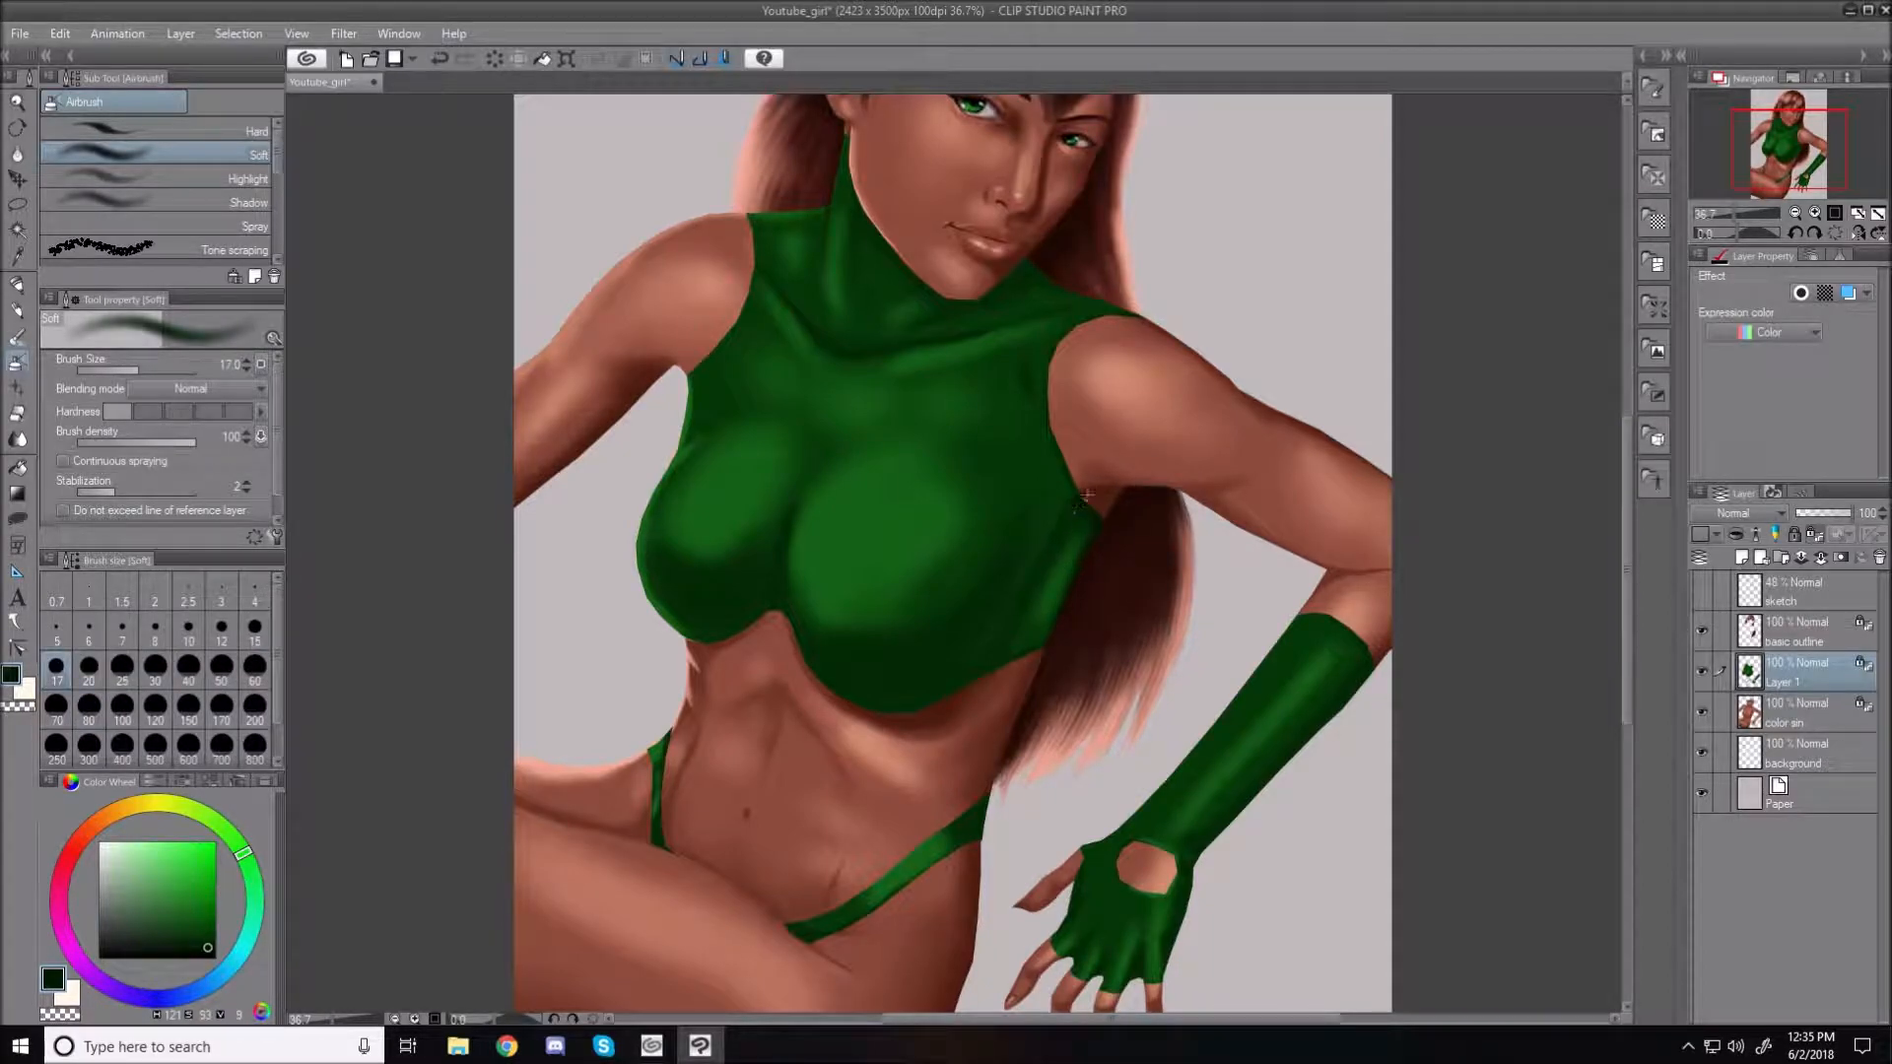
key("bracketleft")
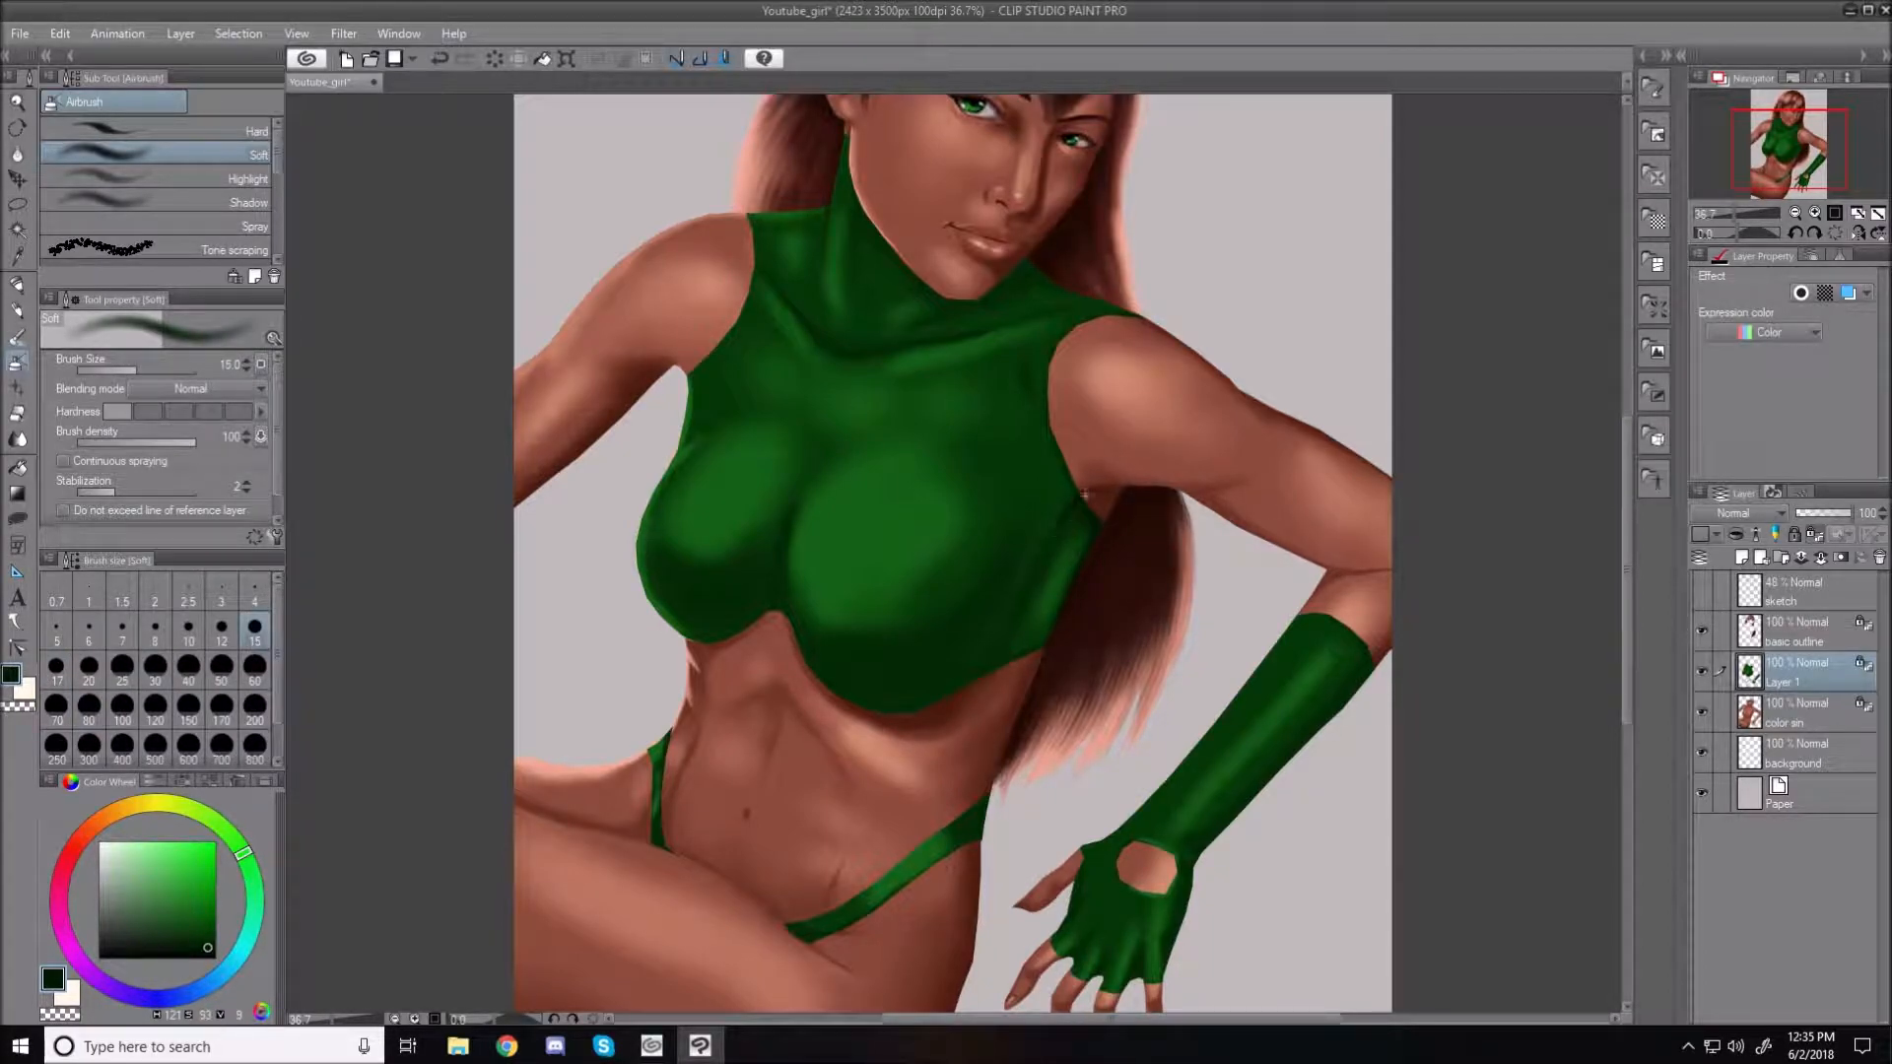
Shade the side of the green top below the armpit and its lower edge with airbrush sizes 50 to 80
key("bracketright")
key("bracketright")
key("bracketright")
key("bracketright")
key("bracketright")
key("bracketright")
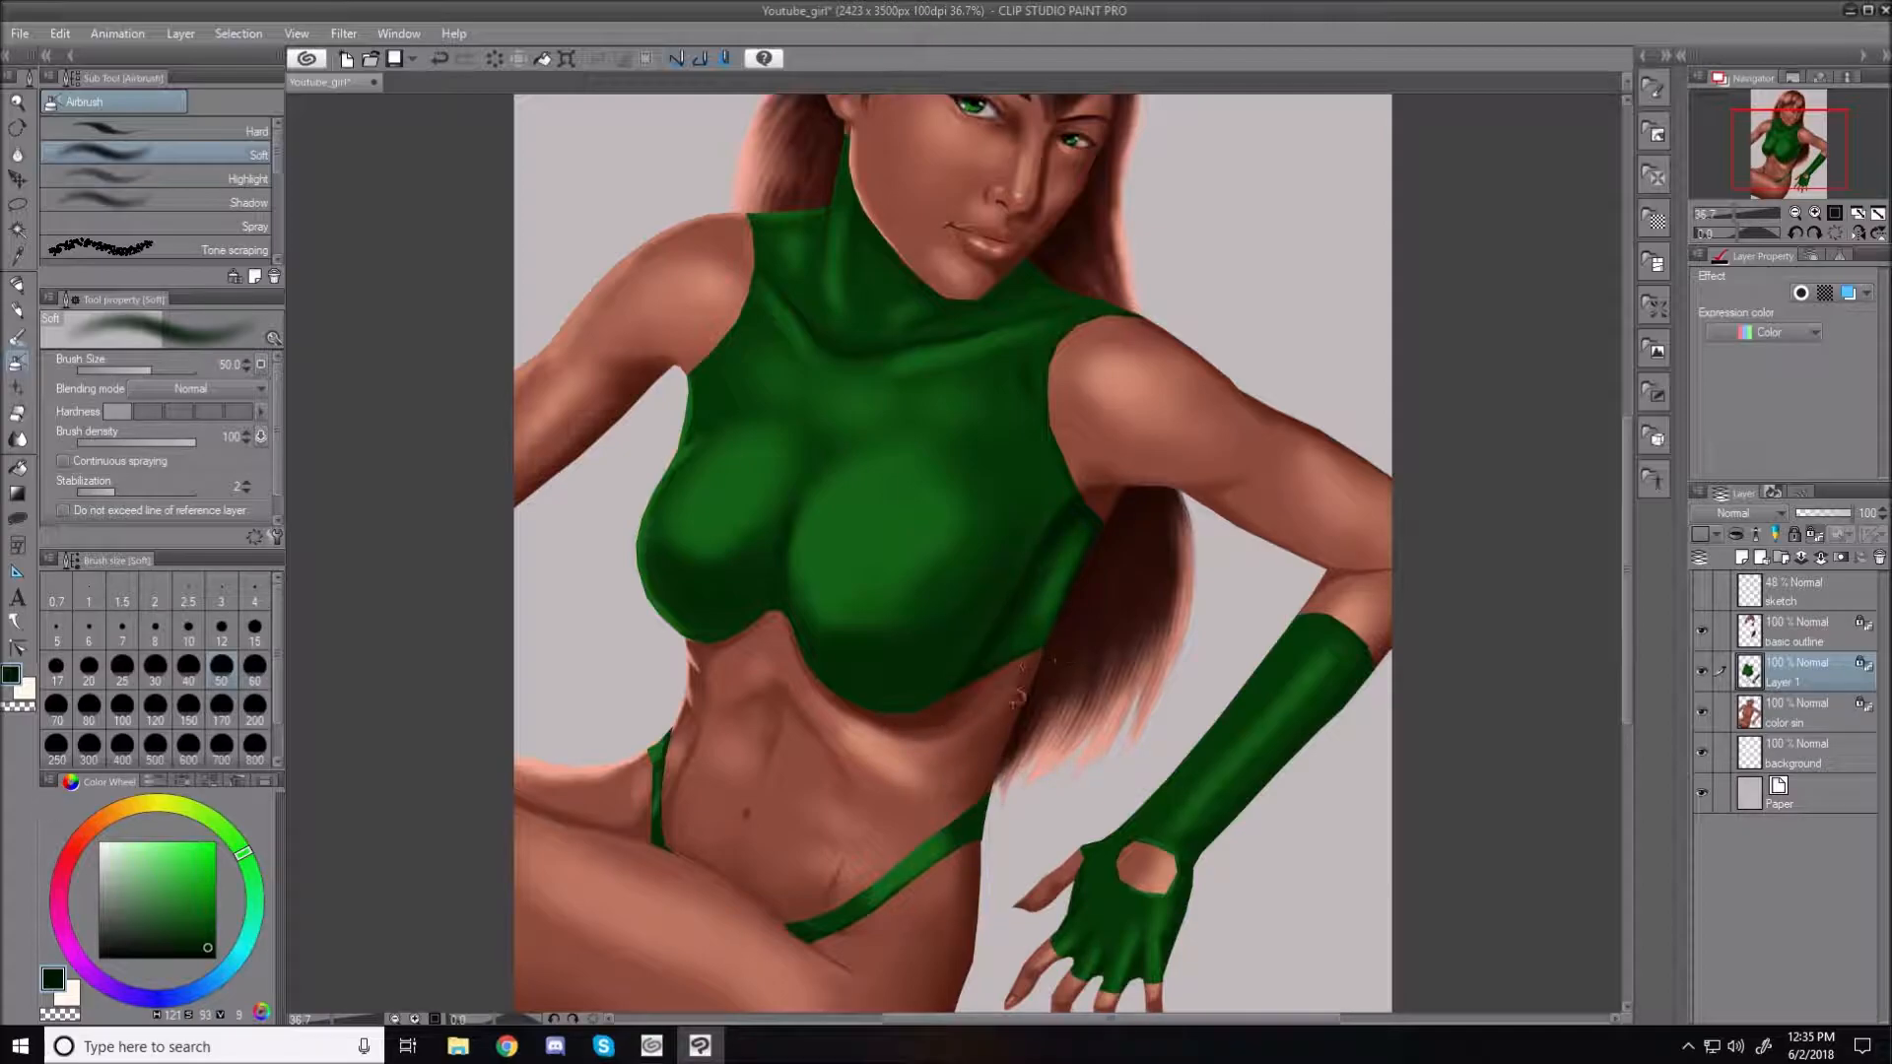
key("bracketright")
key("bracketright")
key("bracketright")
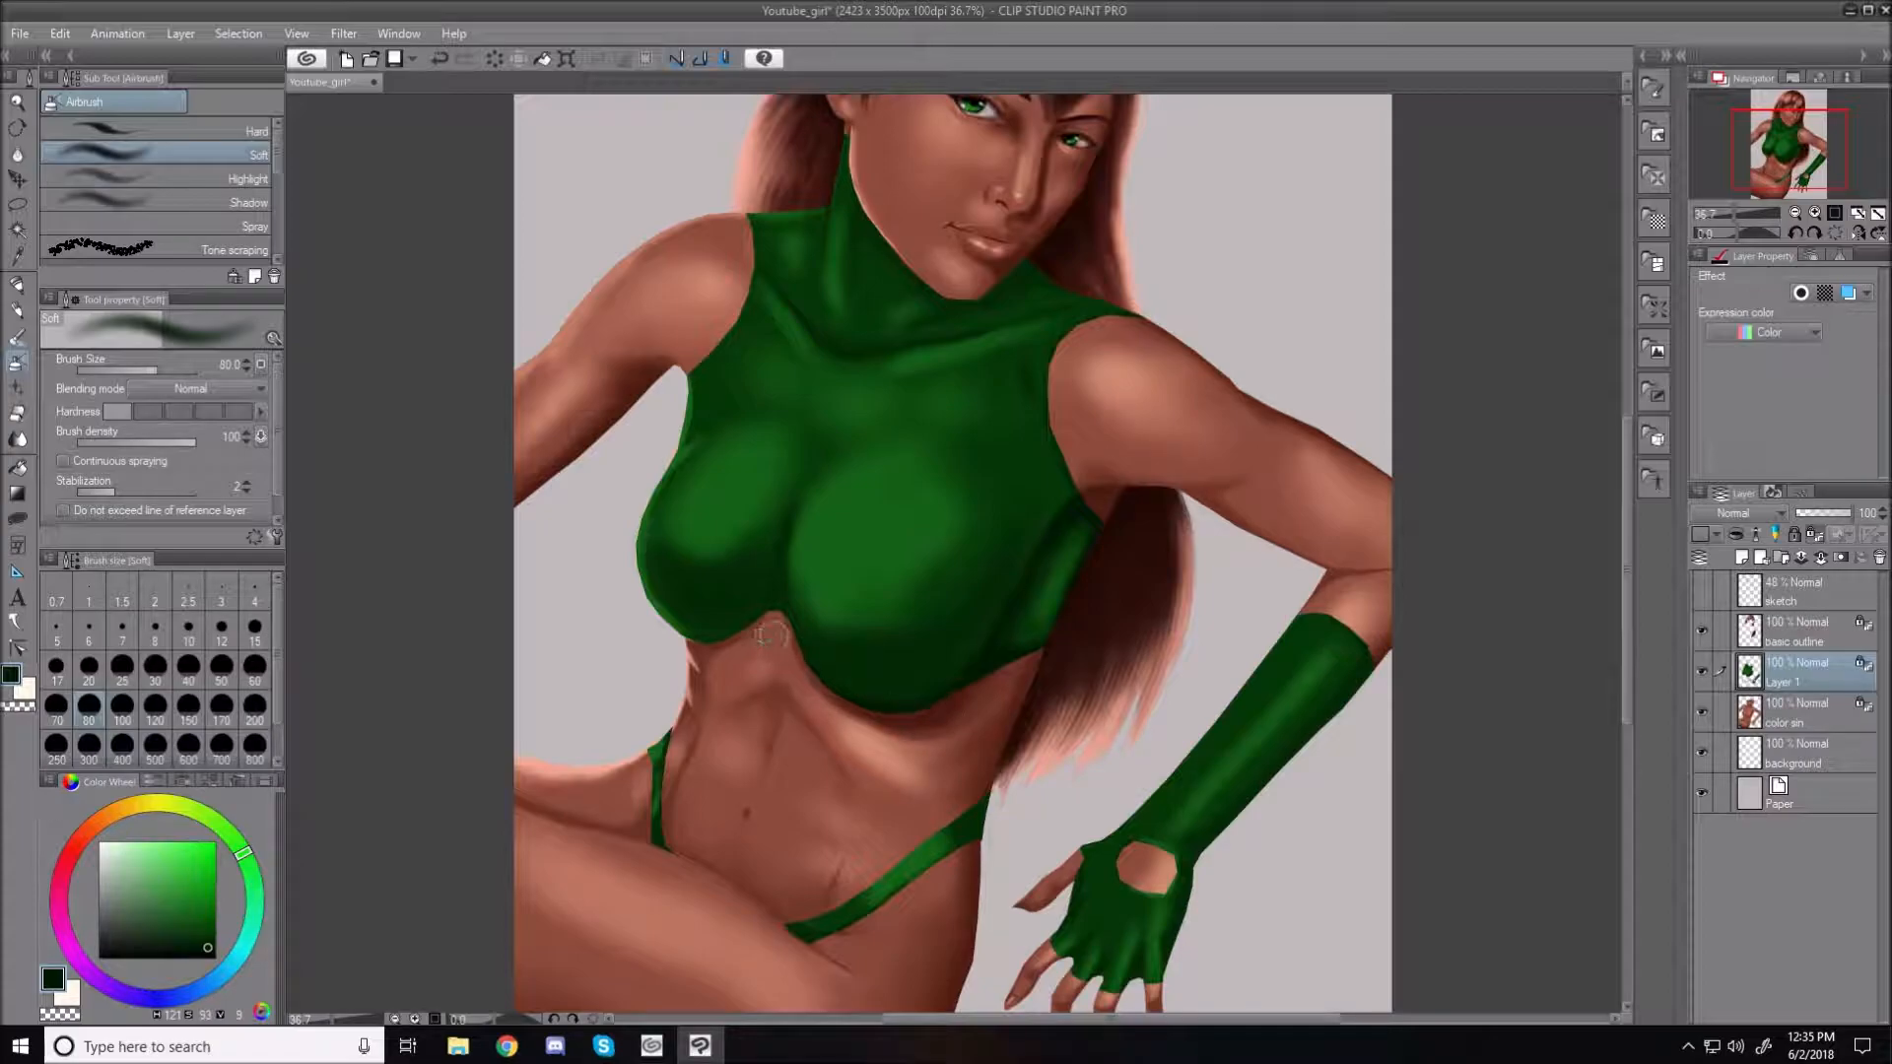
Darken the underside of the green top along its hem with the soft airbrush at sizes up to 120
key("bracketleft")
key("bracketleft")
key("bracketleft")
key("bracketleft")
key("bracketleft")
key("bracketleft")
key("bracketright")
key("bracketright")
key("bracketright")
key("bracketright")
key("bracketright")
key("bracketright")
key("bracketright")
key("bracketright")
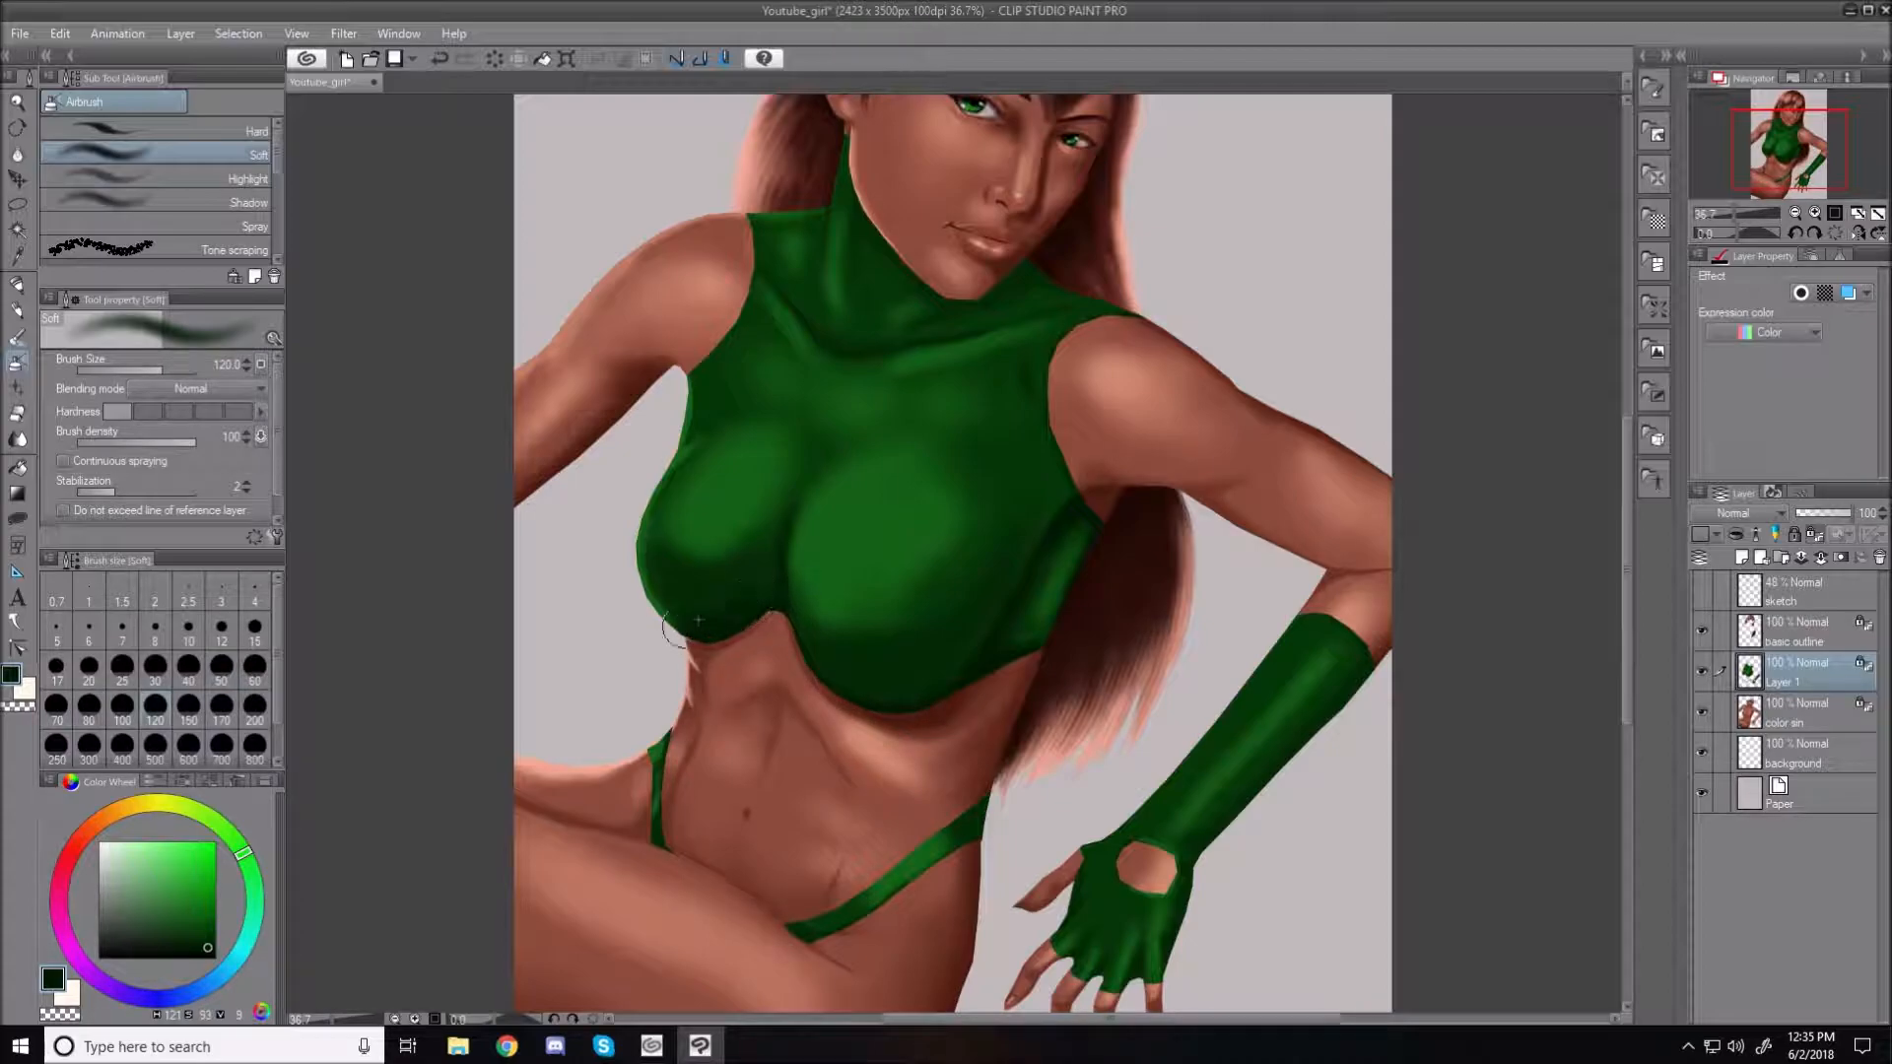
Shade the green collar under the chin with the soft airbrush at sizes 80 and 120
key("bracketright")
key("bracketleft")
key("bracketleft")
key("bracketleft")
key("bracketleft")
key("bracketleft")
key("bracketleft")
key("bracketright")
key("bracketright")
key("bracketright")
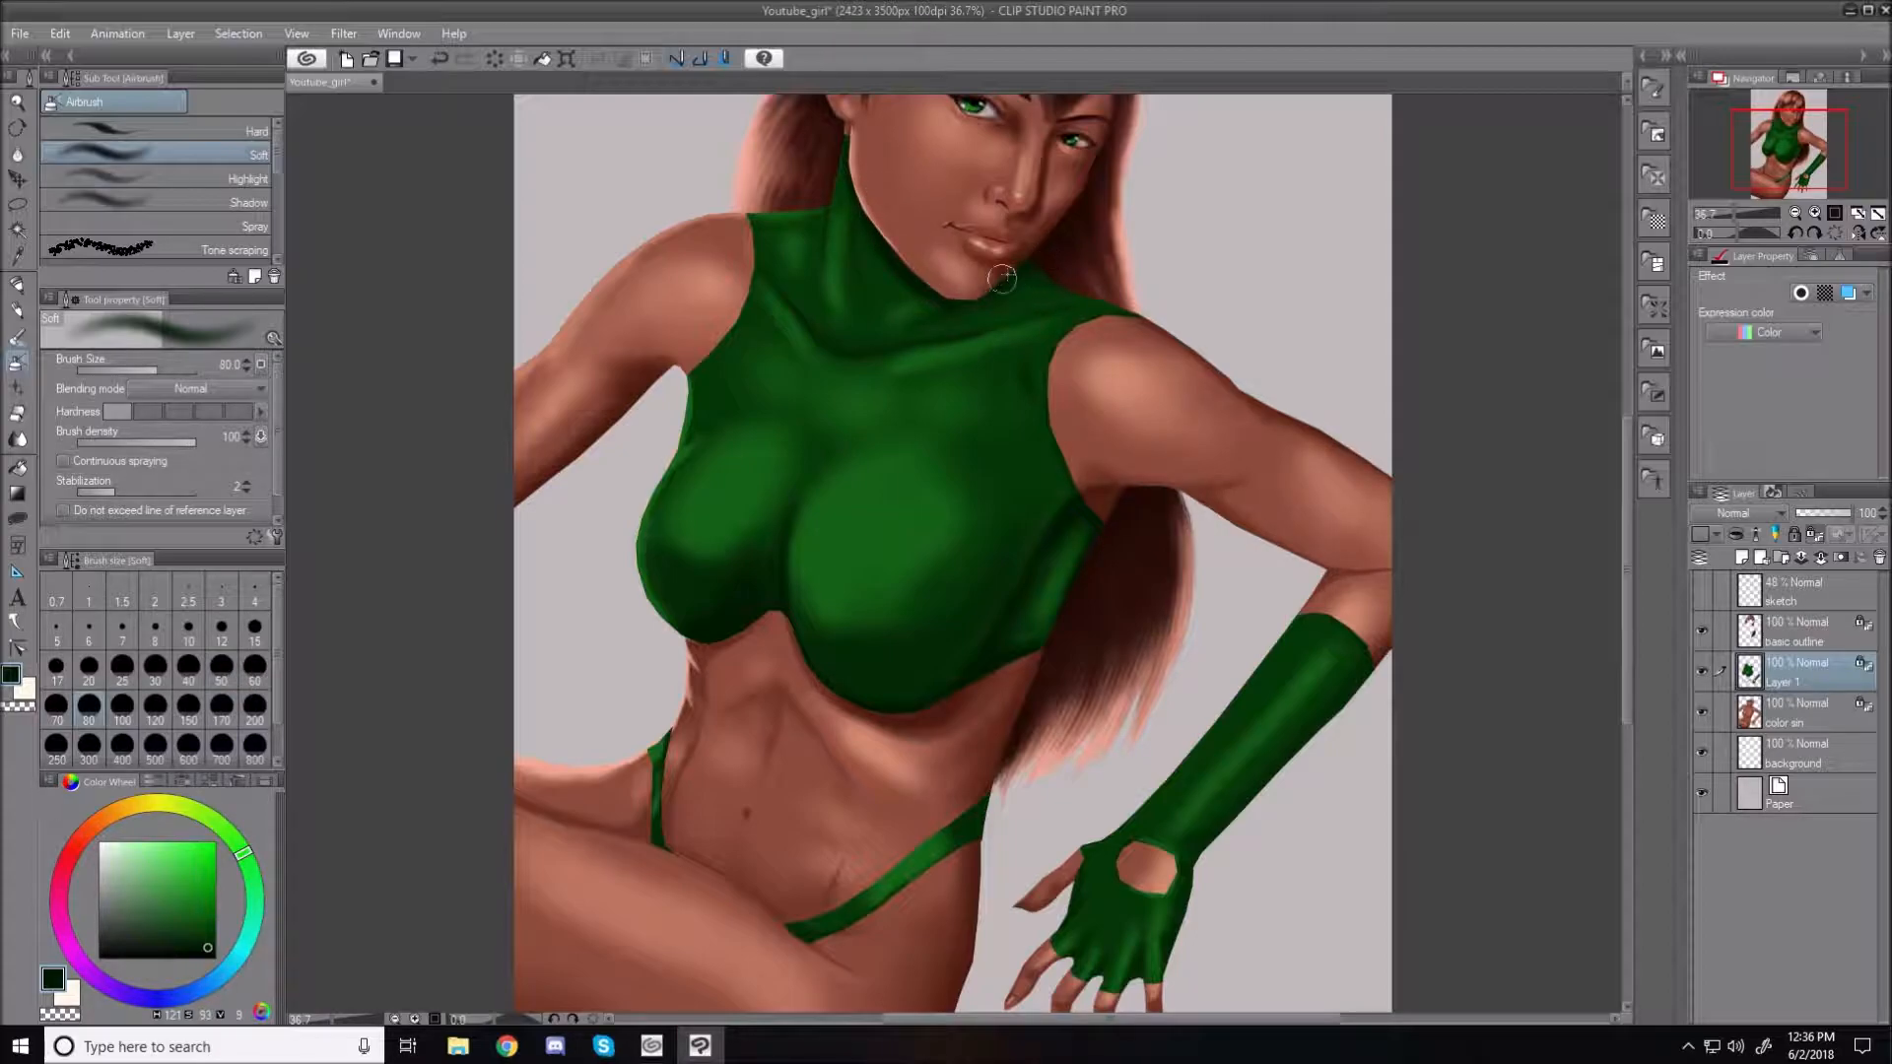
key("bracketright")
key("bracketright")
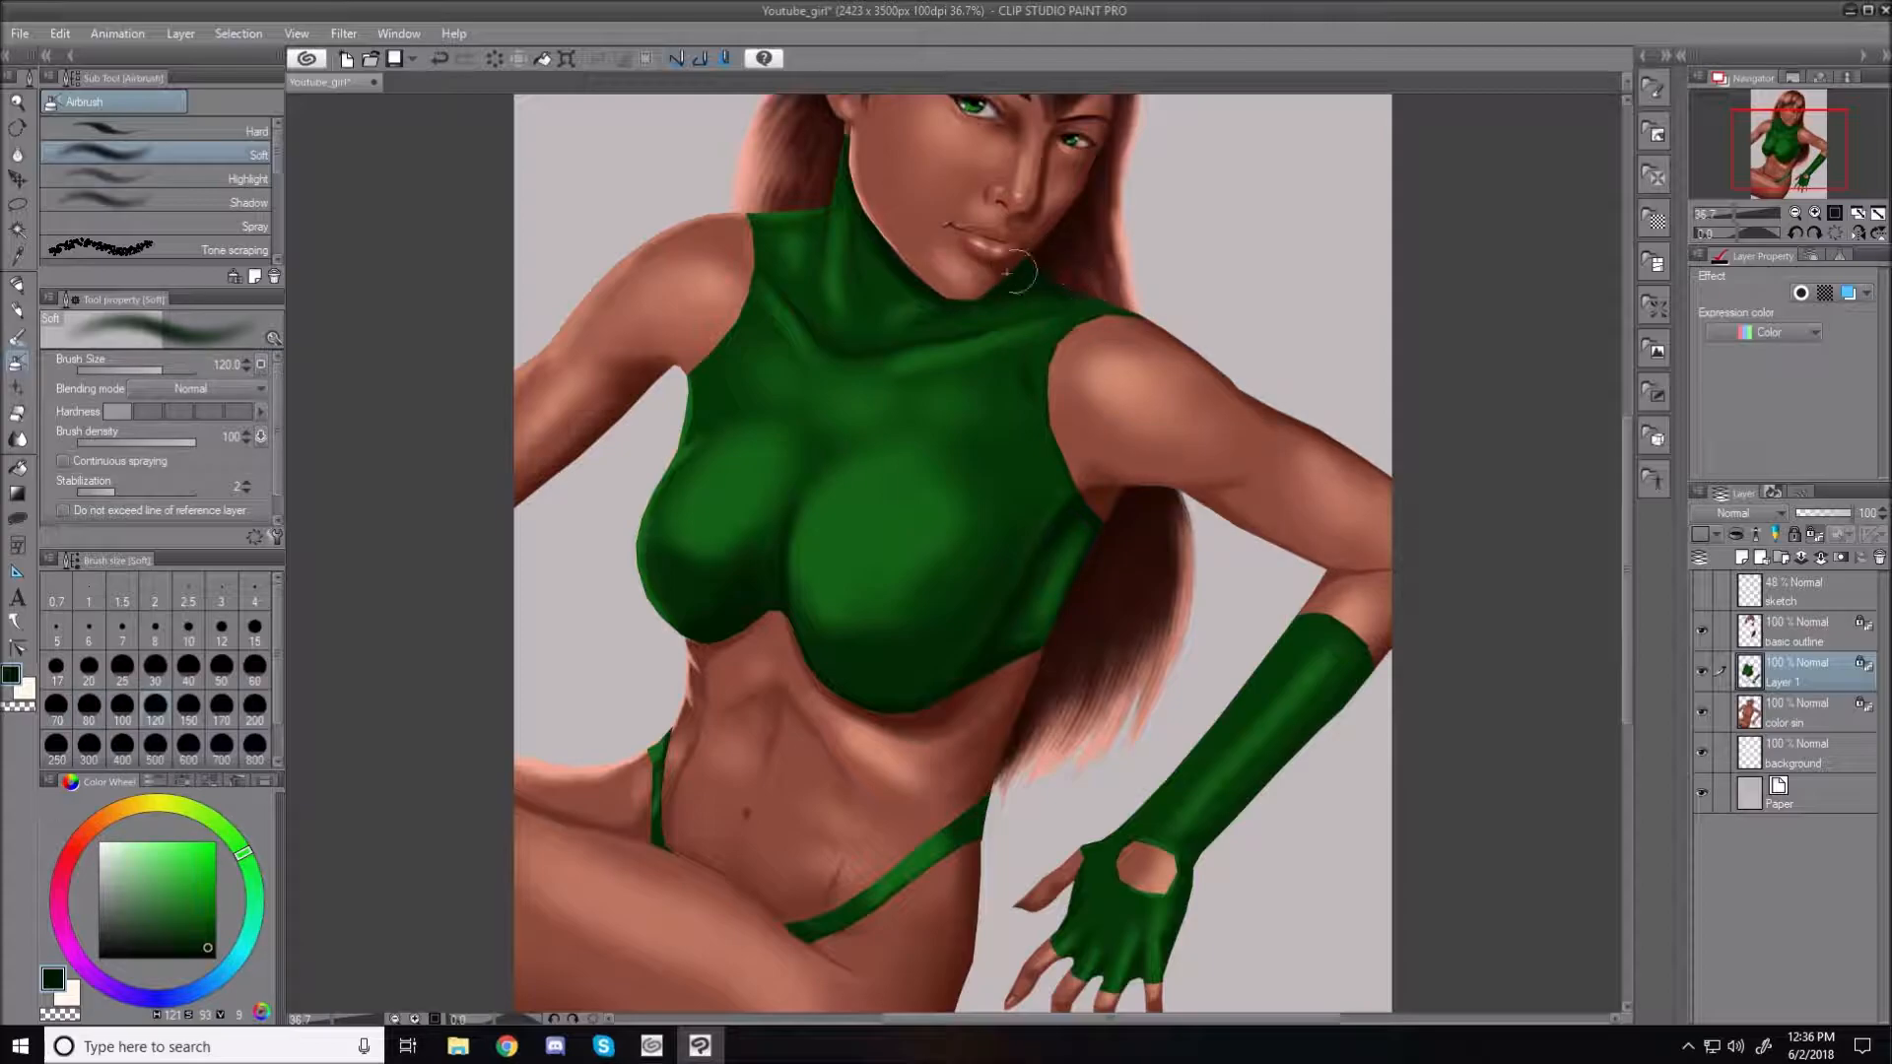
Add broad dark shading to the neck and upper chest of the green top with the airbrush at size 200
key("bracketright")
key("bracketright")
key("bracketright")
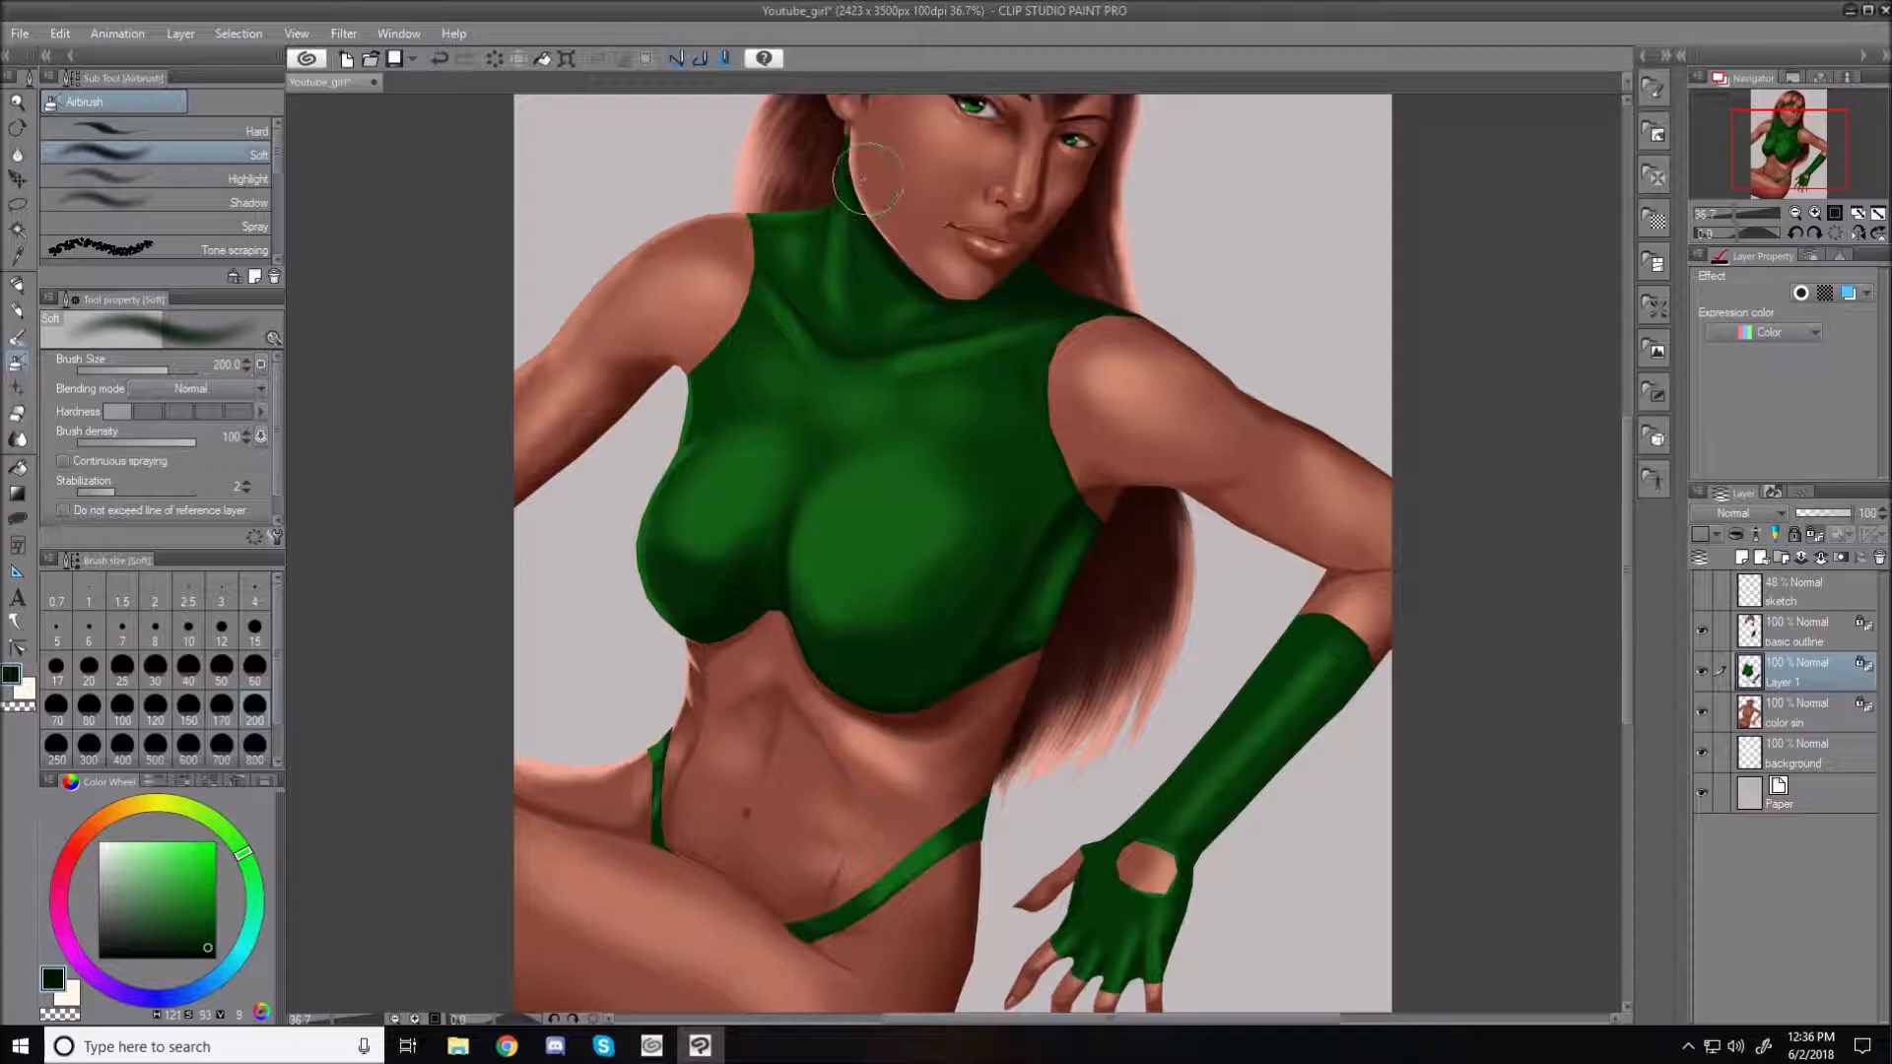
key("bracketleft")
key("bracketleft")
key("bracketleft")
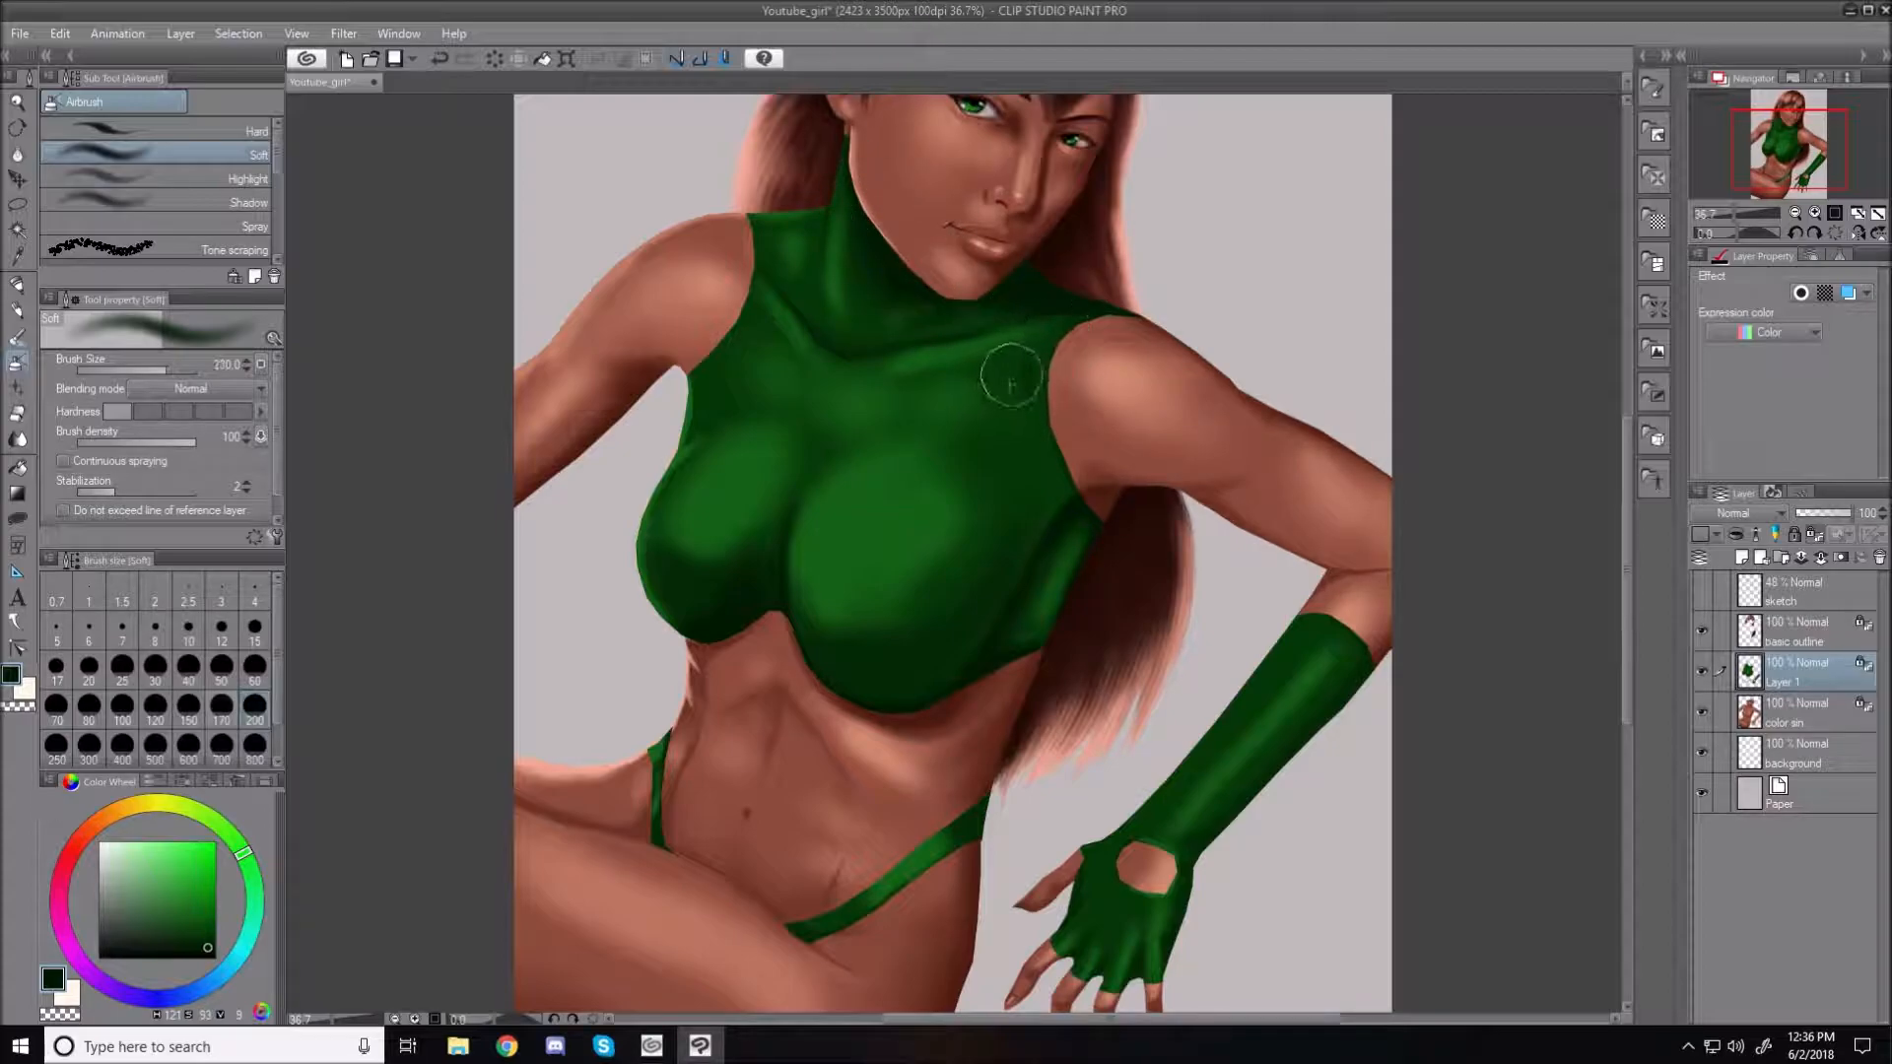
Darken the top's neckline fold near the shoulder with the soft airbrush reduced to size 20
key("bracketleft")
key("bracketleft")
key("bracketleft")
key("bracketleft")
key("bracketleft")
key("bracketleft")
key("bracketleft")
key("bracketleft")
key("bracketleft")
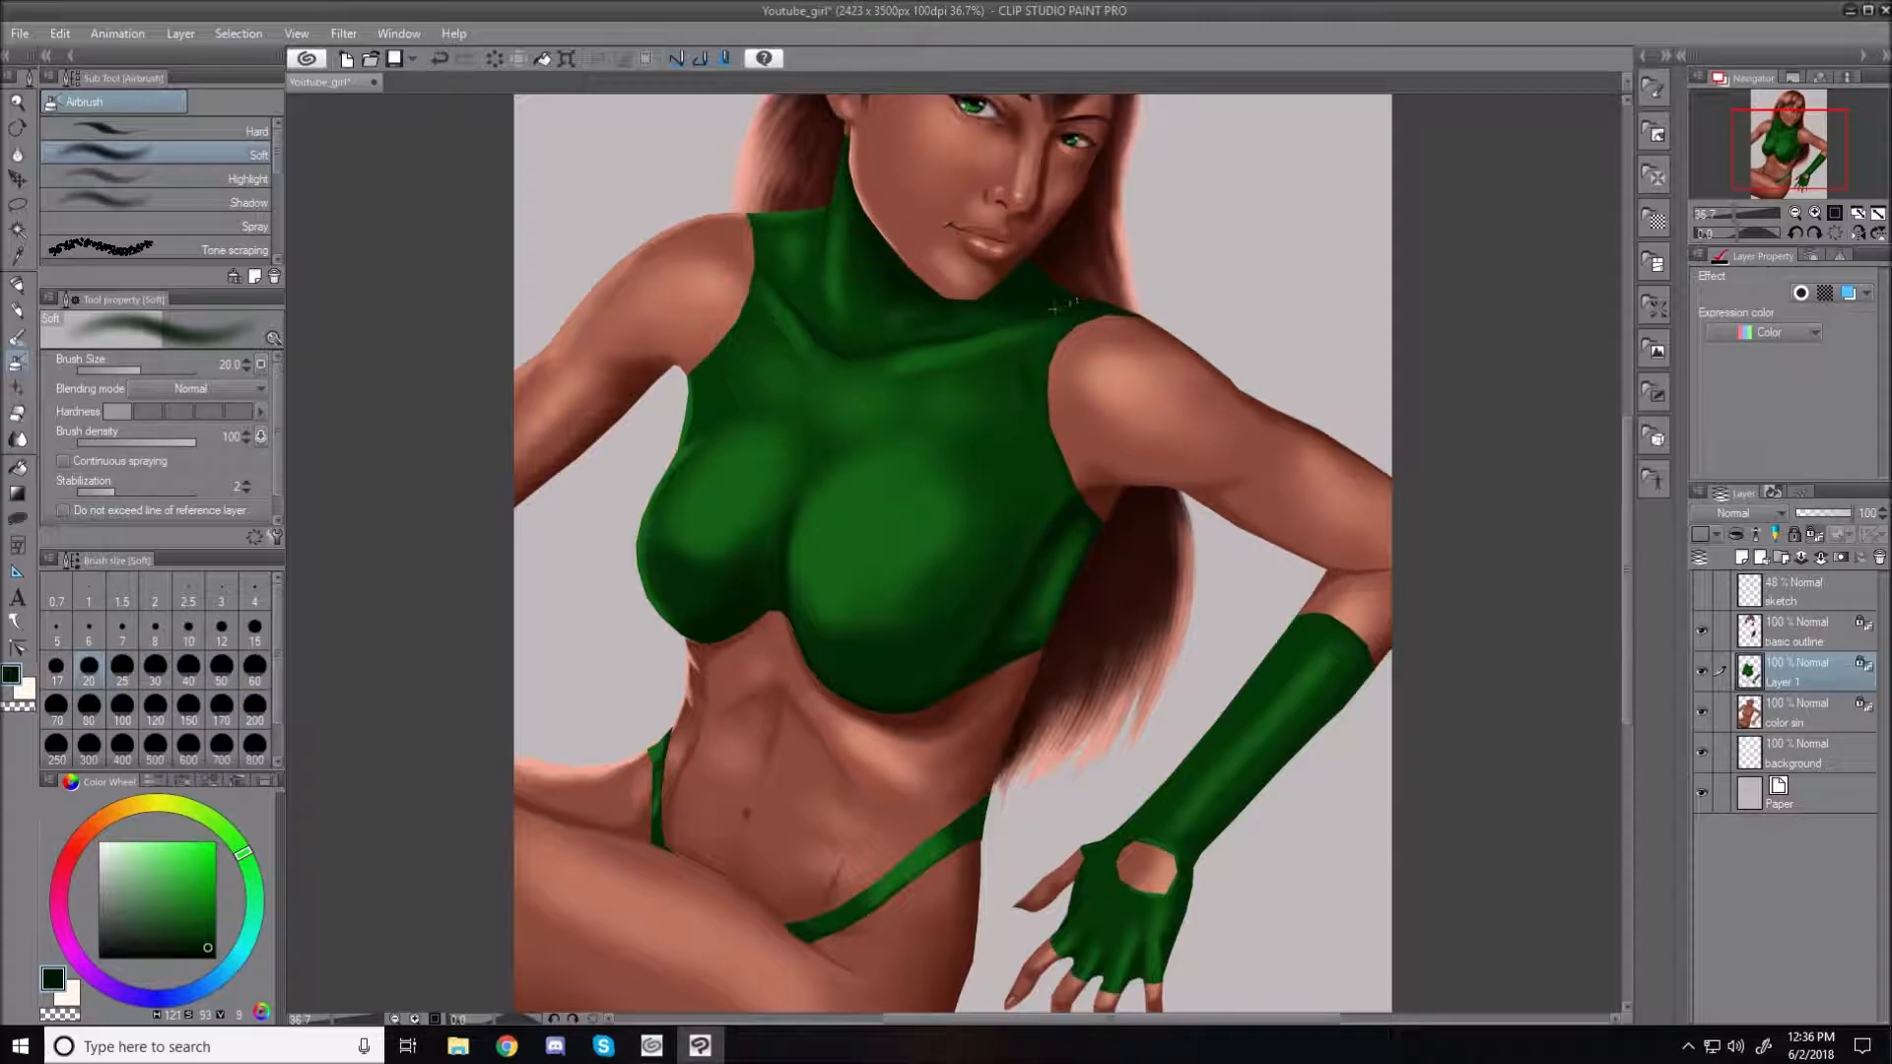
Shade the top from the armhole down to the lower hem with the soft airbrush at sizes 70 to 120
key("bracketright")
key("bracketright")
key("bracketright")
key("bracketright")
key("bracketright")
key("bracketright")
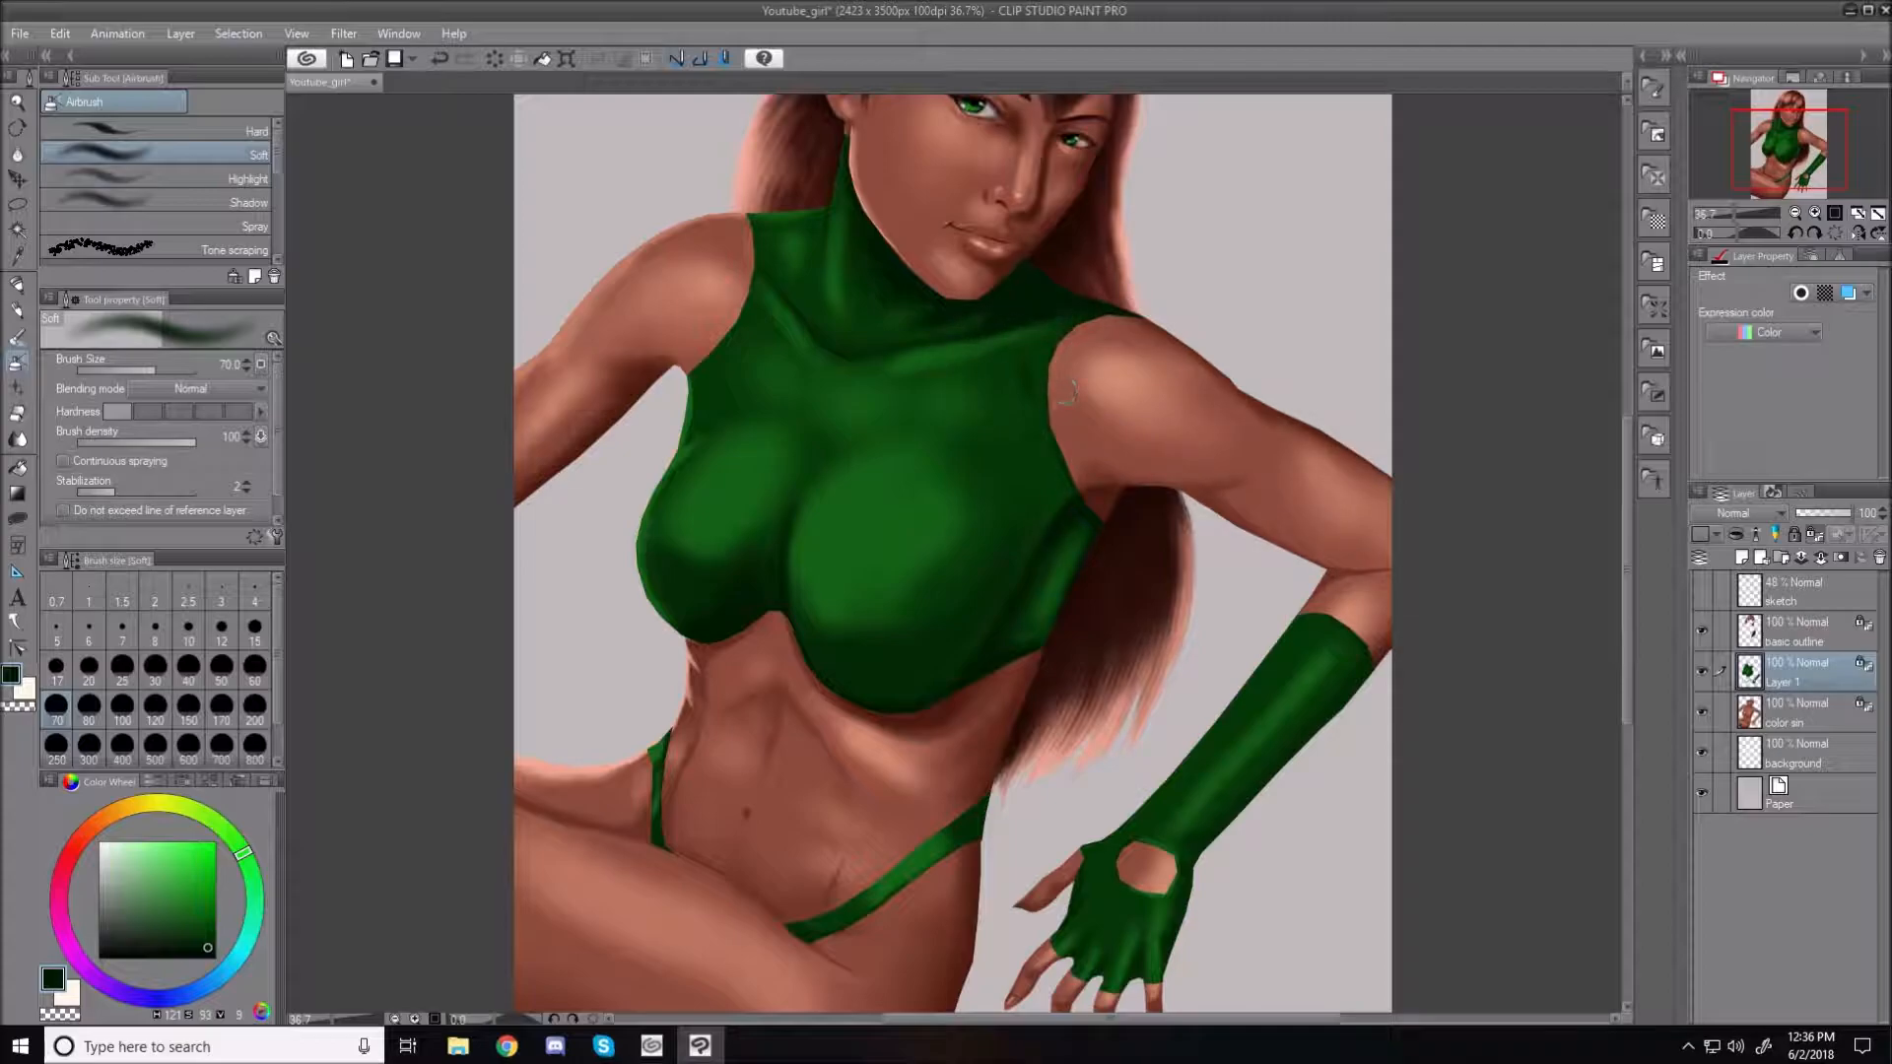
key("bracketright")
key("bracketright")
key("bracketright")
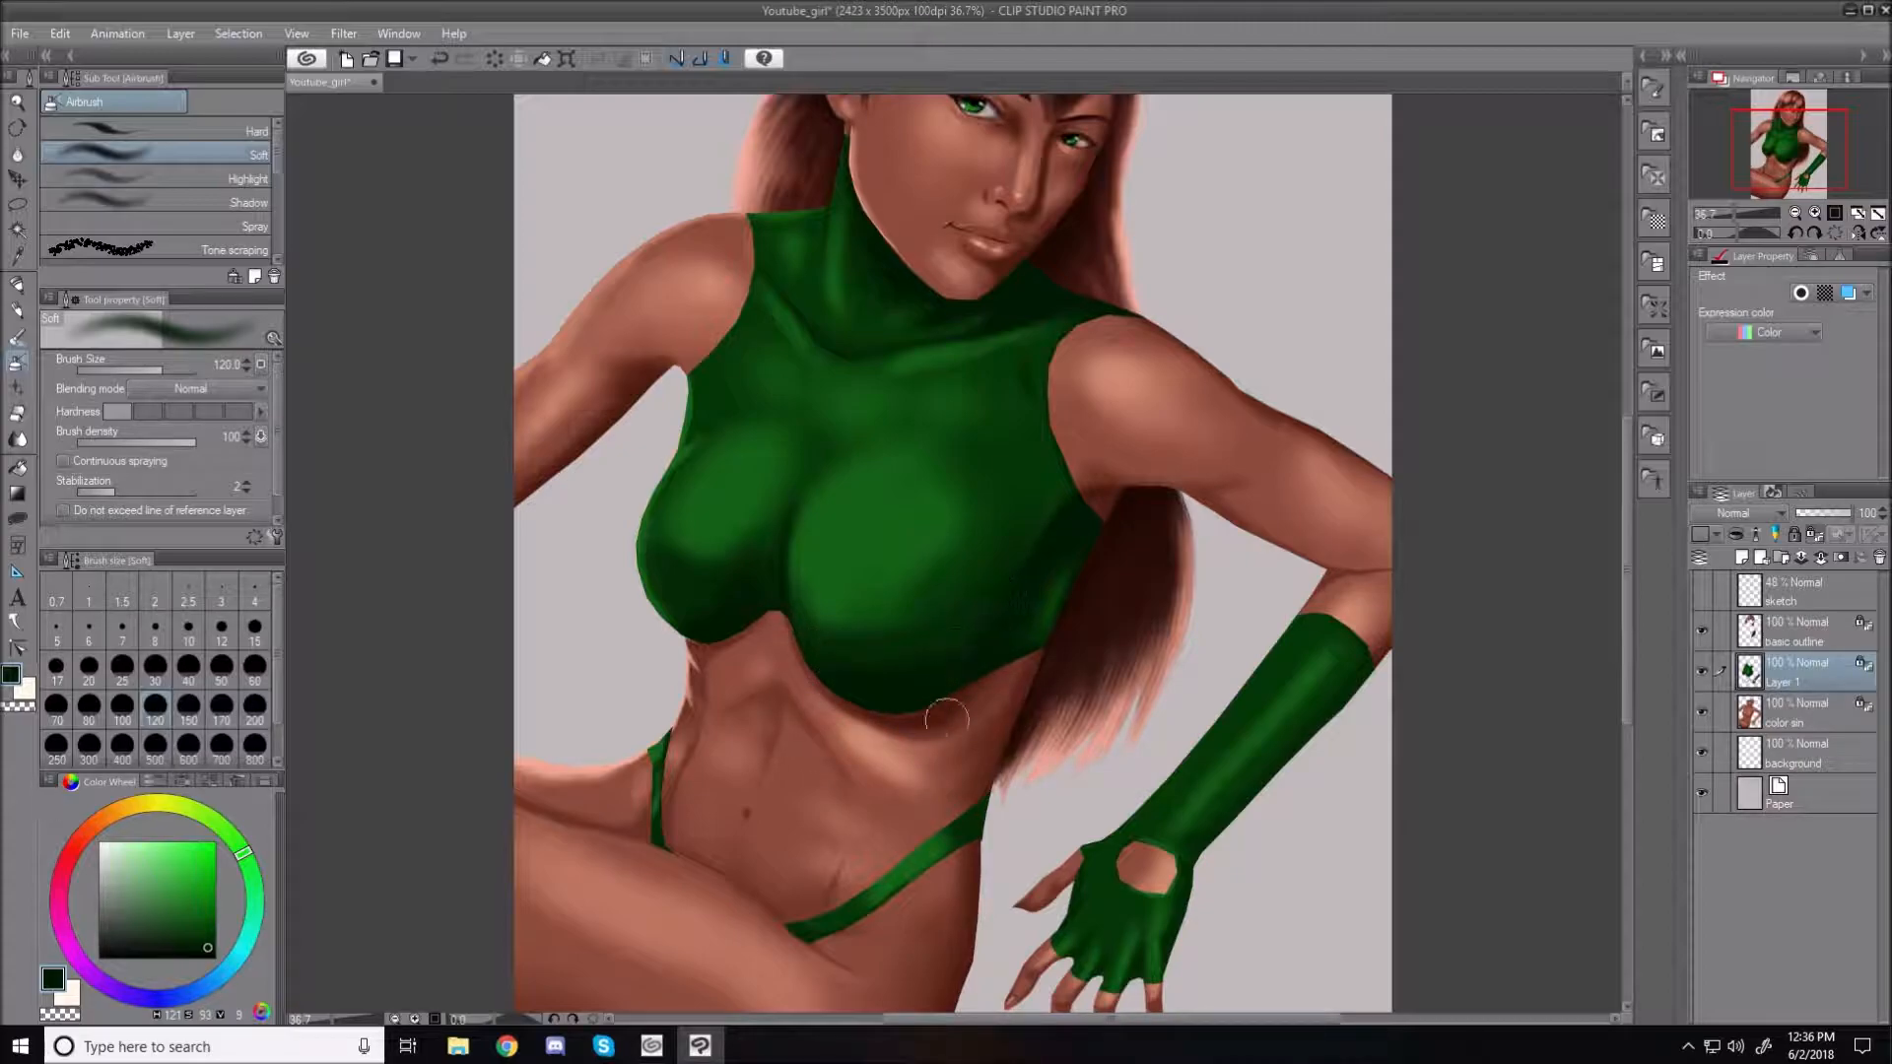
Shade the green hip strap beside the thigh in dark green with the airbrush at size 80
key("bracketleft")
key("bracketleft")
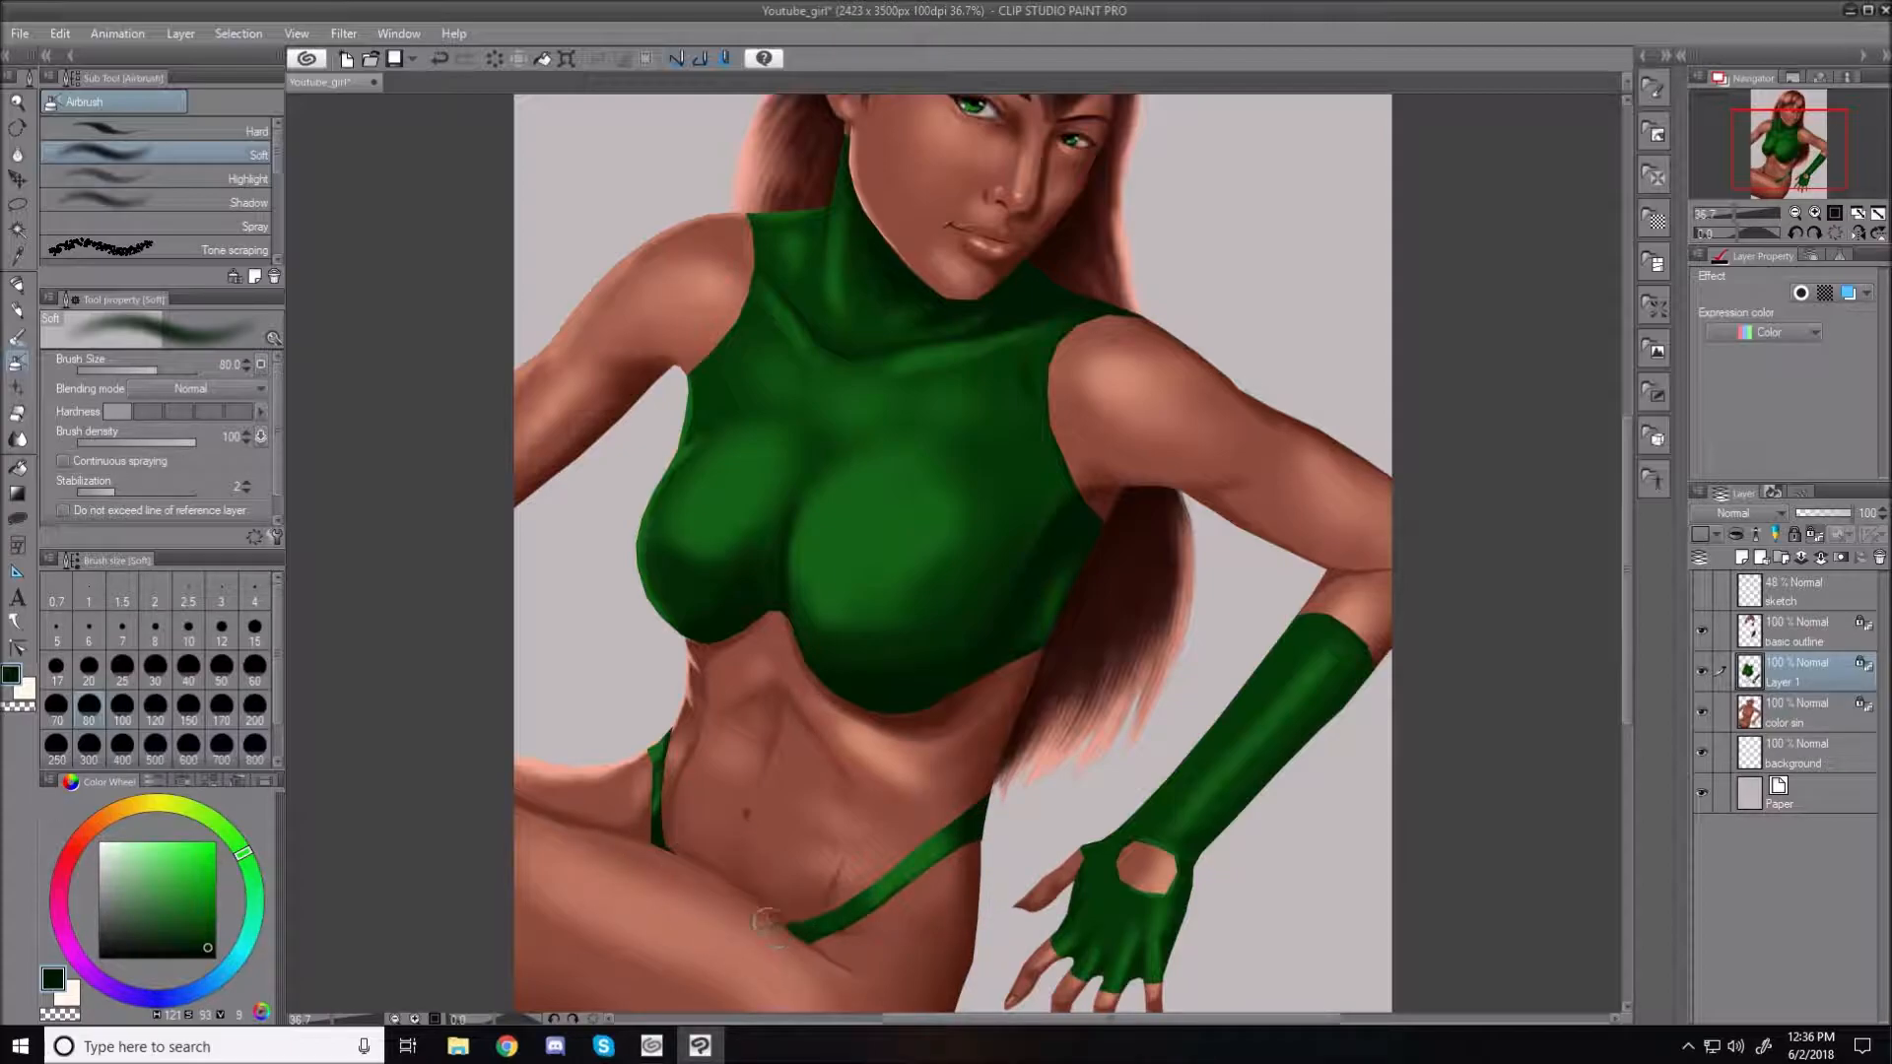
left_click_drag(801, 939, 860, 966)
Shade the glove's outer forearm edge from wrist to elbow in dark green with the airbrush at size 200
key("bracketright")
key("bracketright")
key("bracketright")
mouse_move(1195, 867)
left_mouse_down()
mouse_move(1343, 698)
mouse_move(1310, 740)
mouse_move(1382, 592)
left_mouse_up()
key("bracketleft")
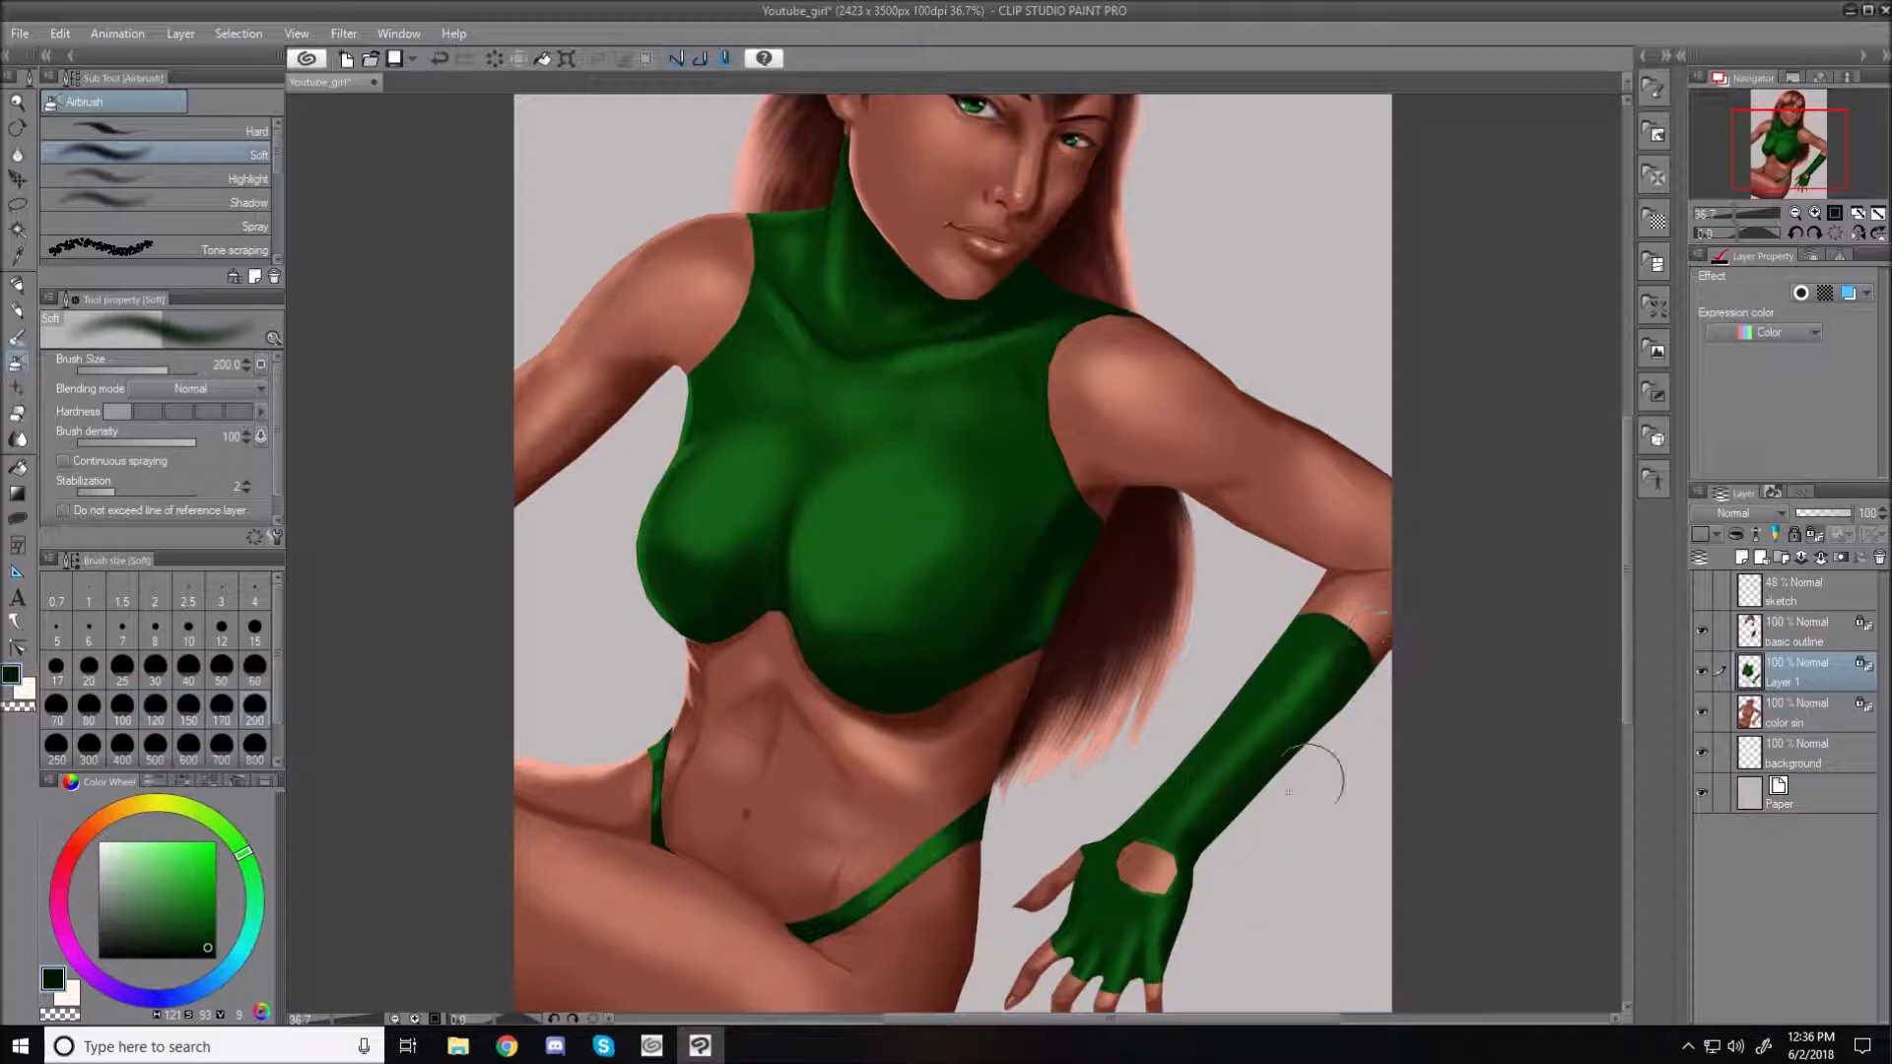
Darken the inner edge of the glove near the wrist with the soft airbrush at size 70
key("bracketleft")
key("bracketleft")
key("bracketleft")
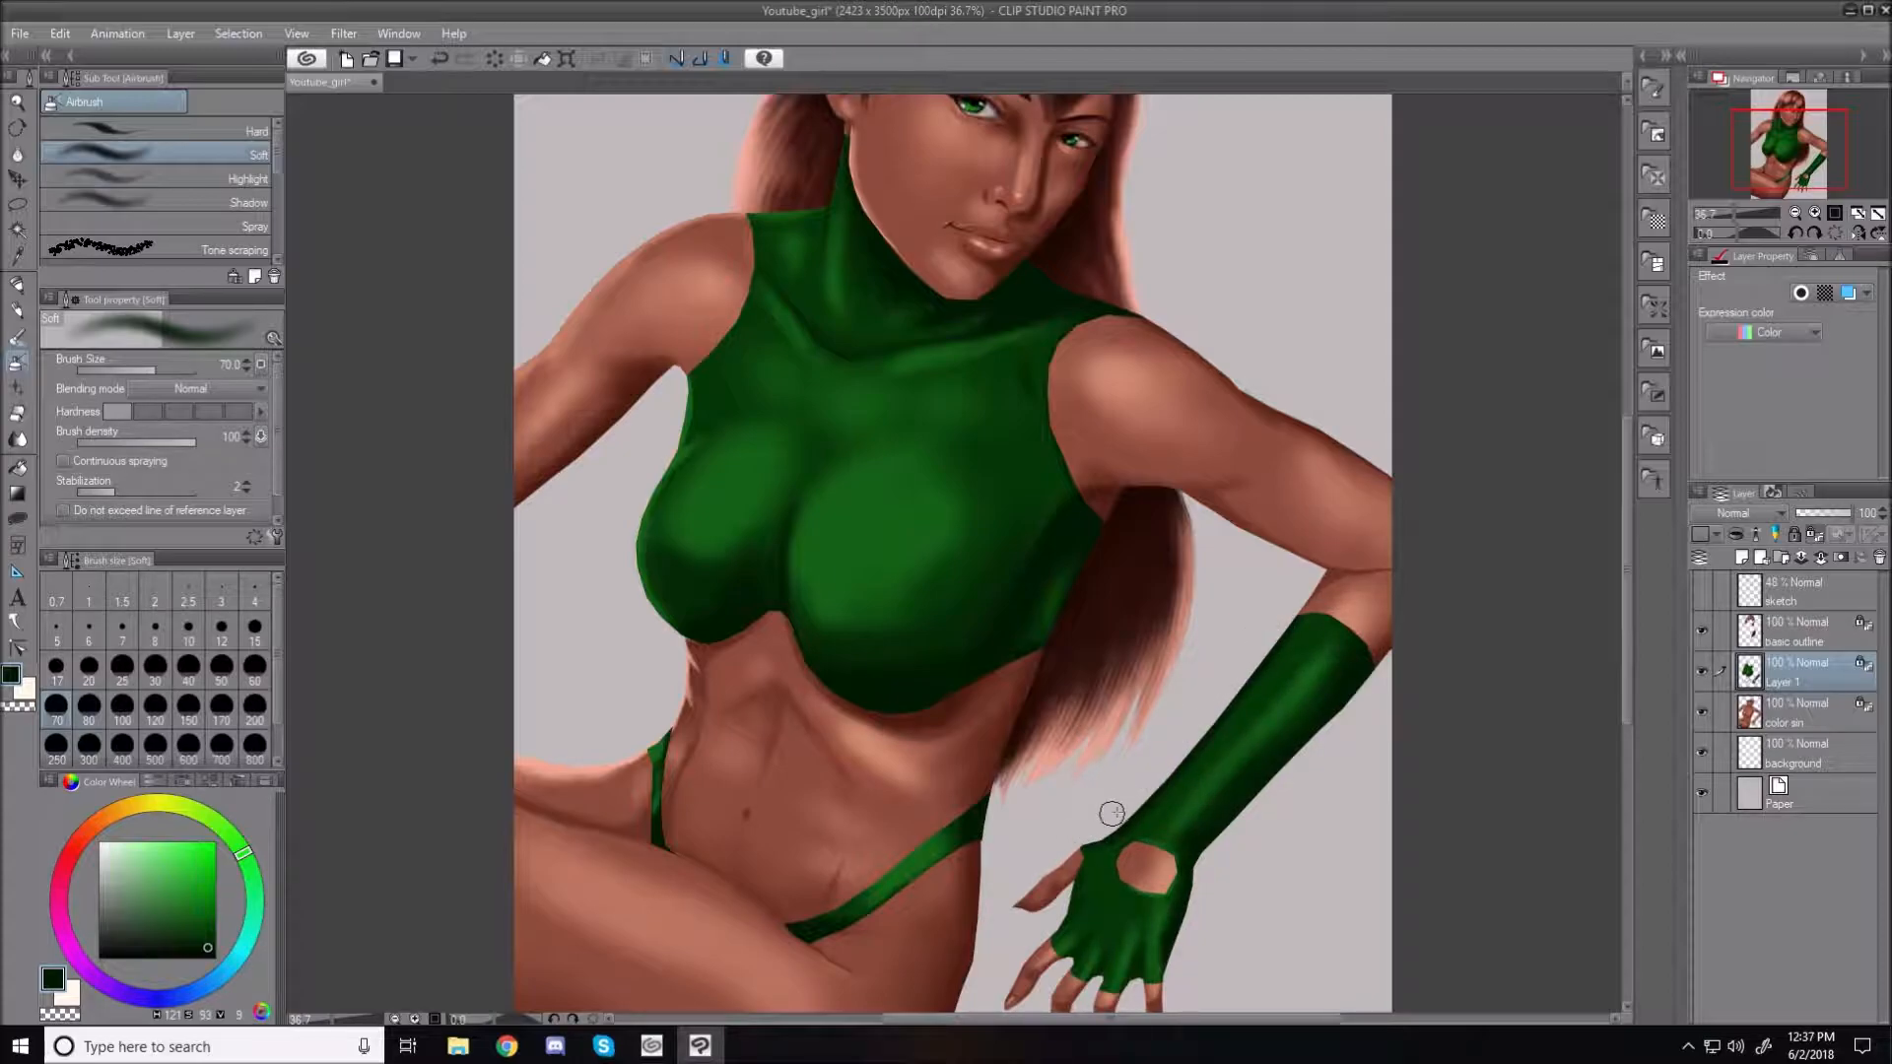
key("bracketright")
key("bracketright")
key("bracketright")
Shade the glove's hand above the fingers with the soft airbrush at size 50
key("bracketleft")
key("bracketleft")
key("bracketleft")
key("bracketleft")
key("bracketleft")
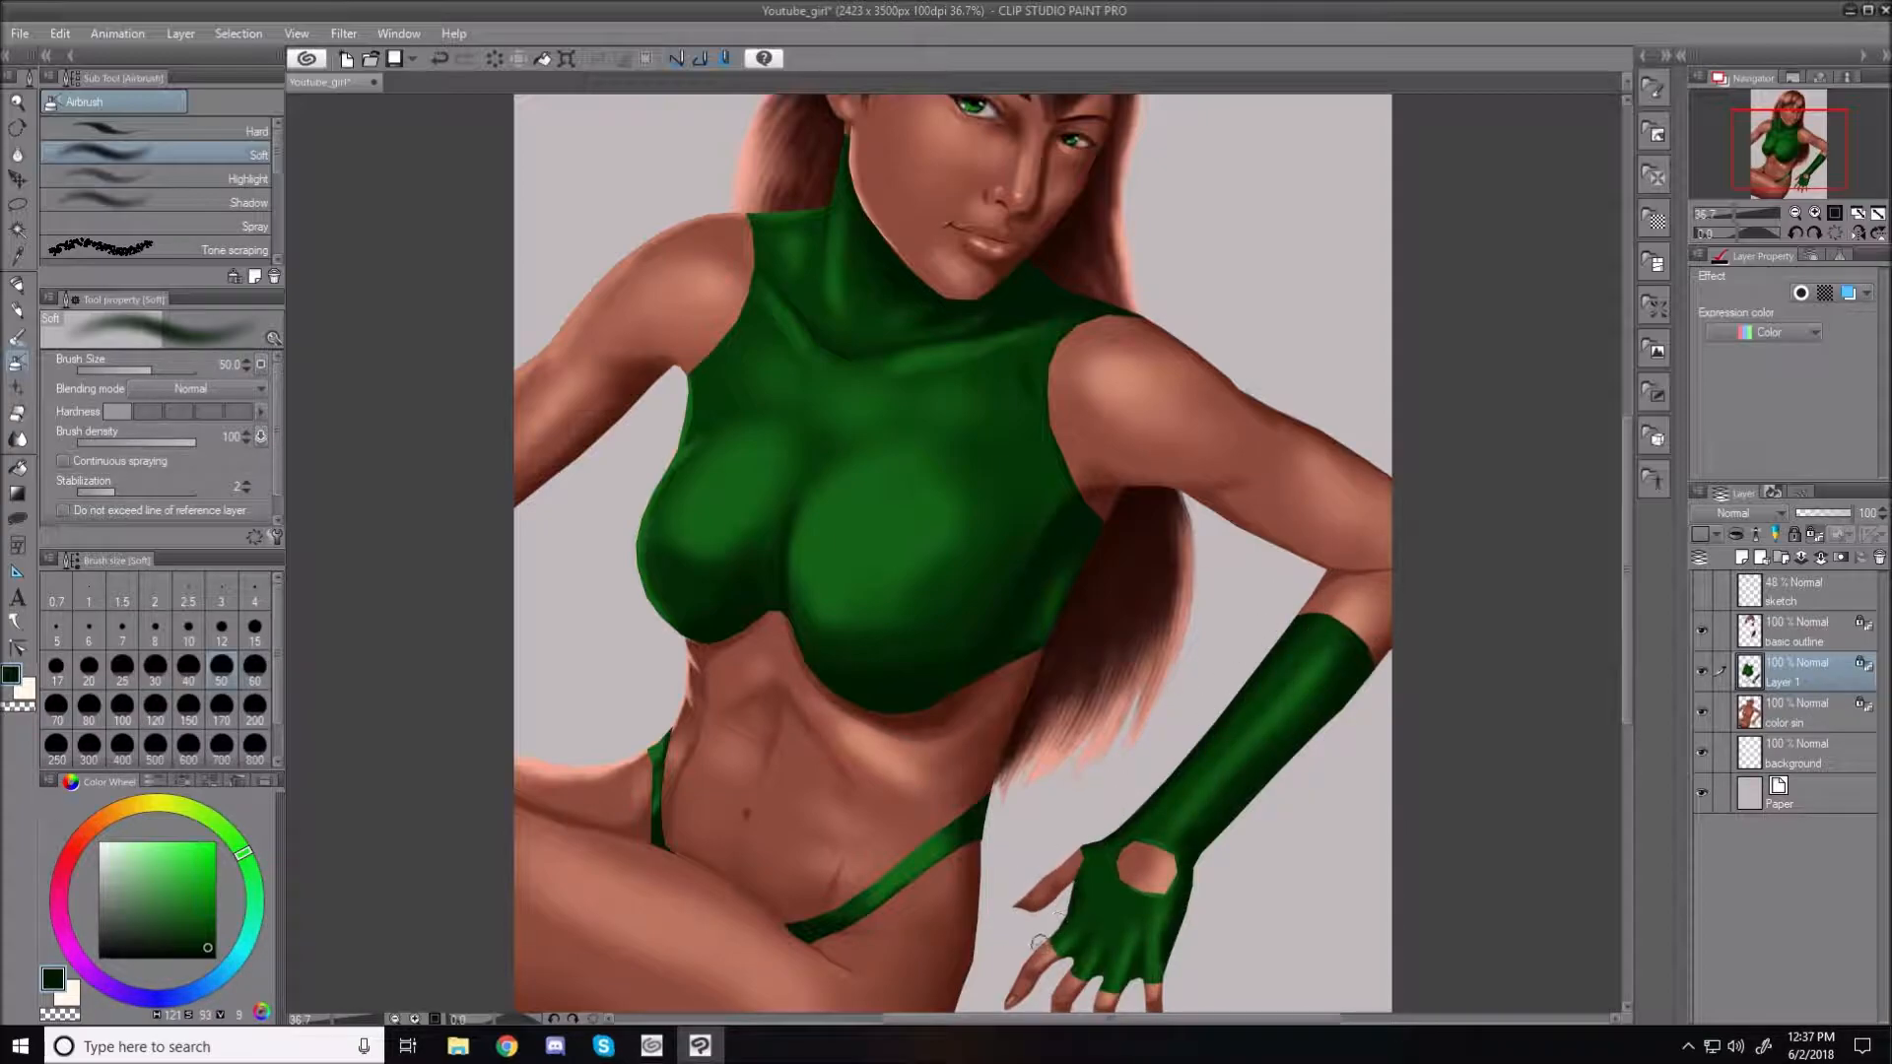
Refine the dark shading between the glove's fingers and along its edge with airbrush sizes 17 and 30
key("bracketleft")
key("bracketleft")
key("bracketleft")
key("bracketleft")
key("bracketleft")
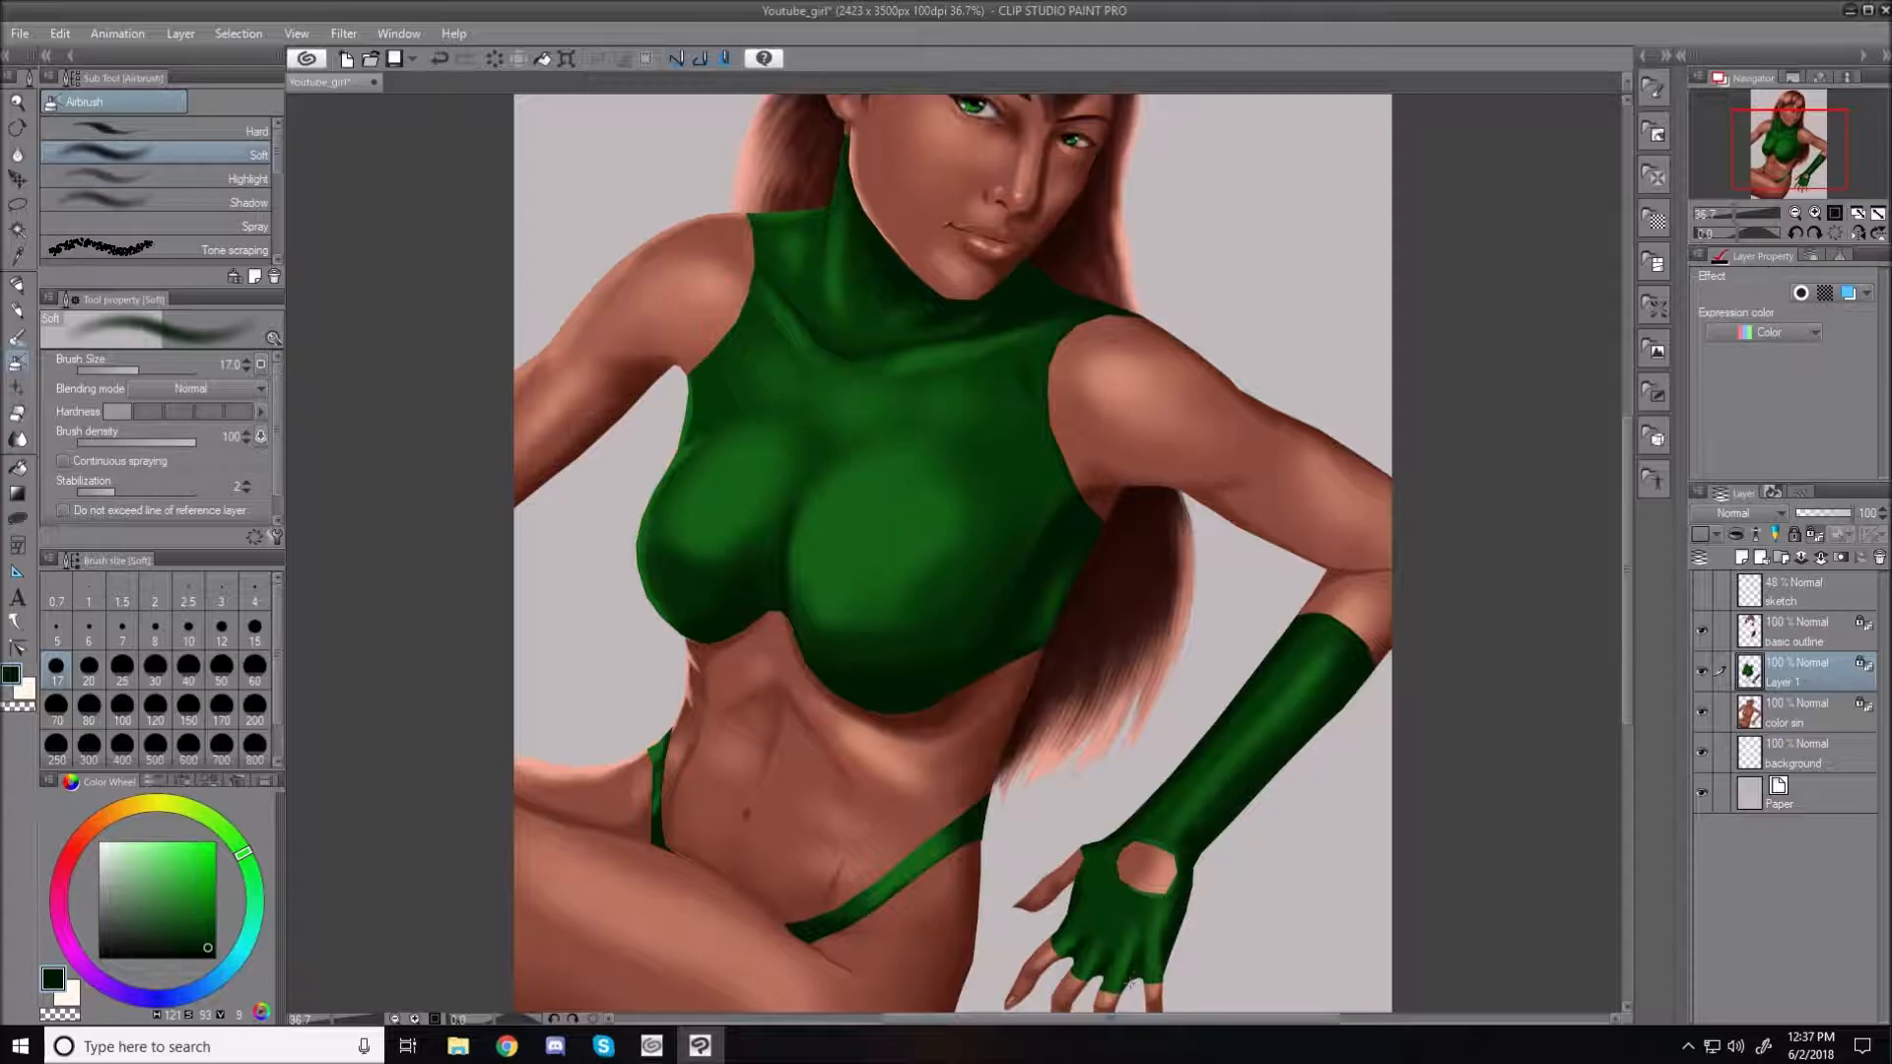
key("bracketright")
key("bracketright")
key("bracketright")
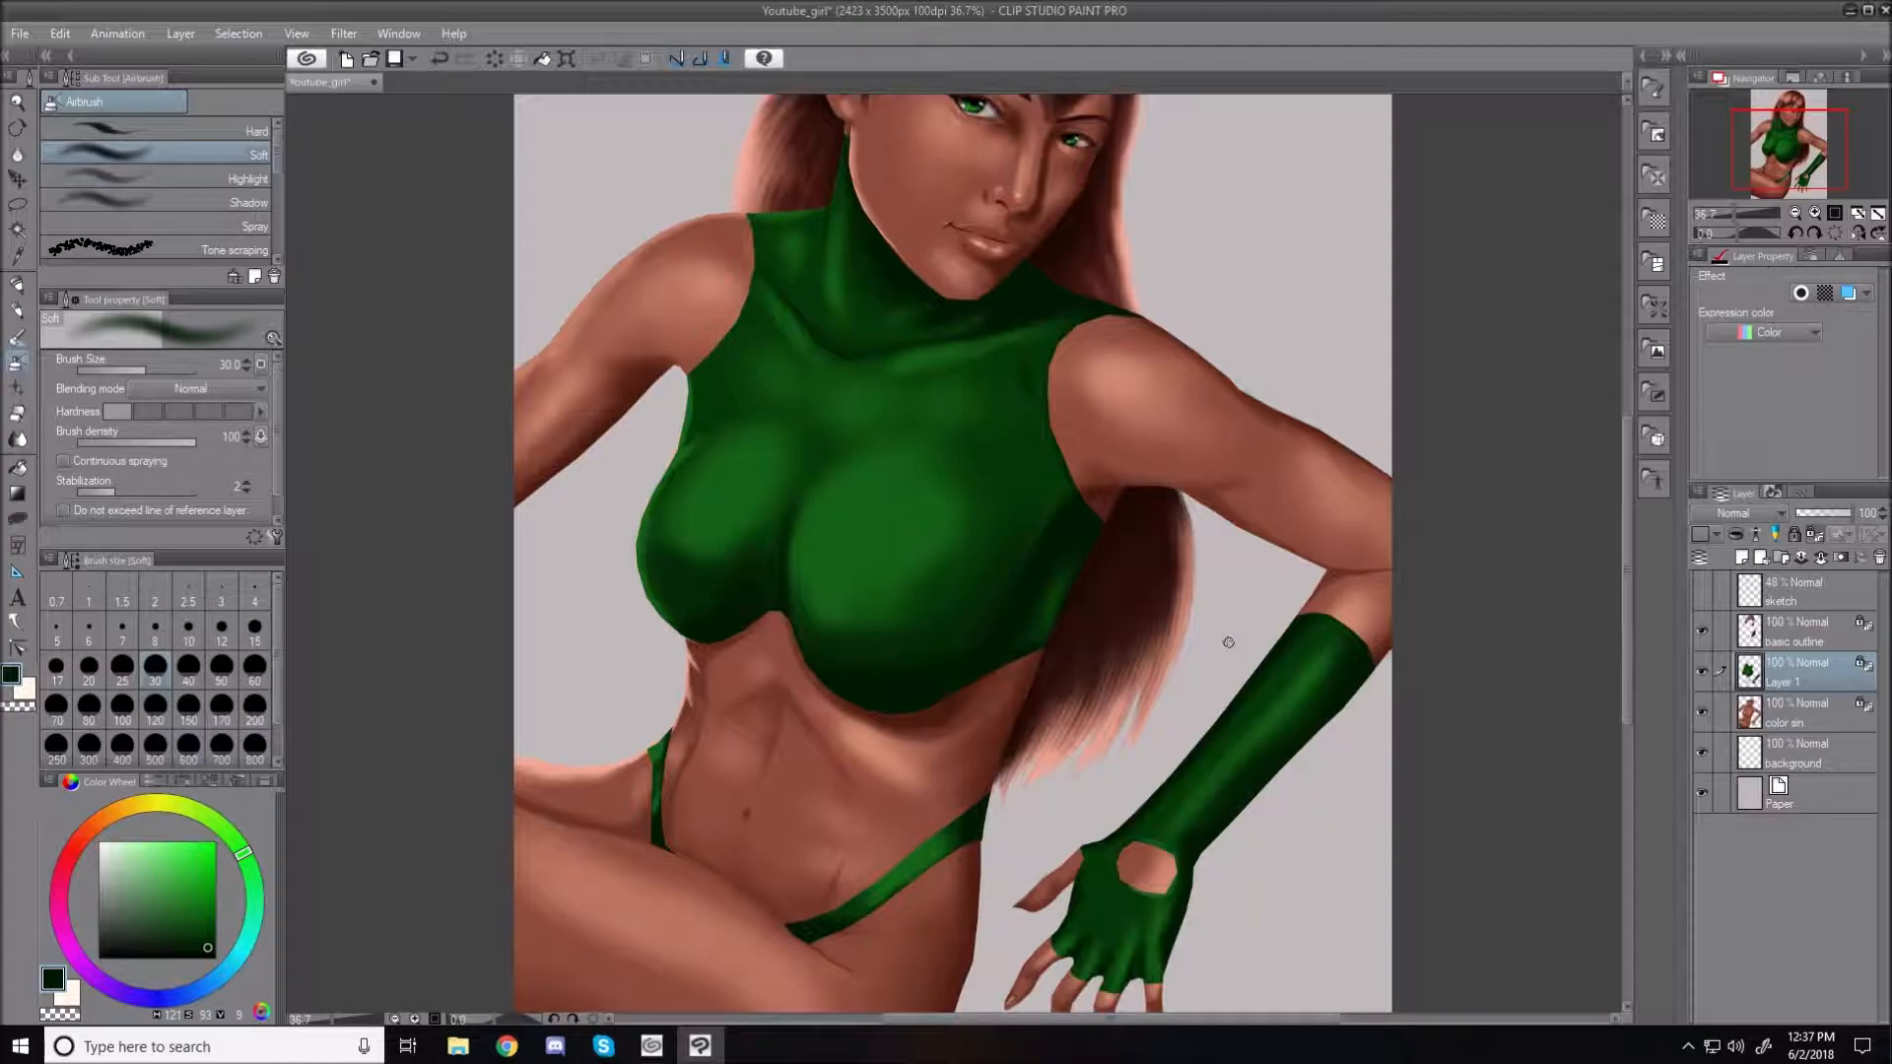
key("ctrl+0")
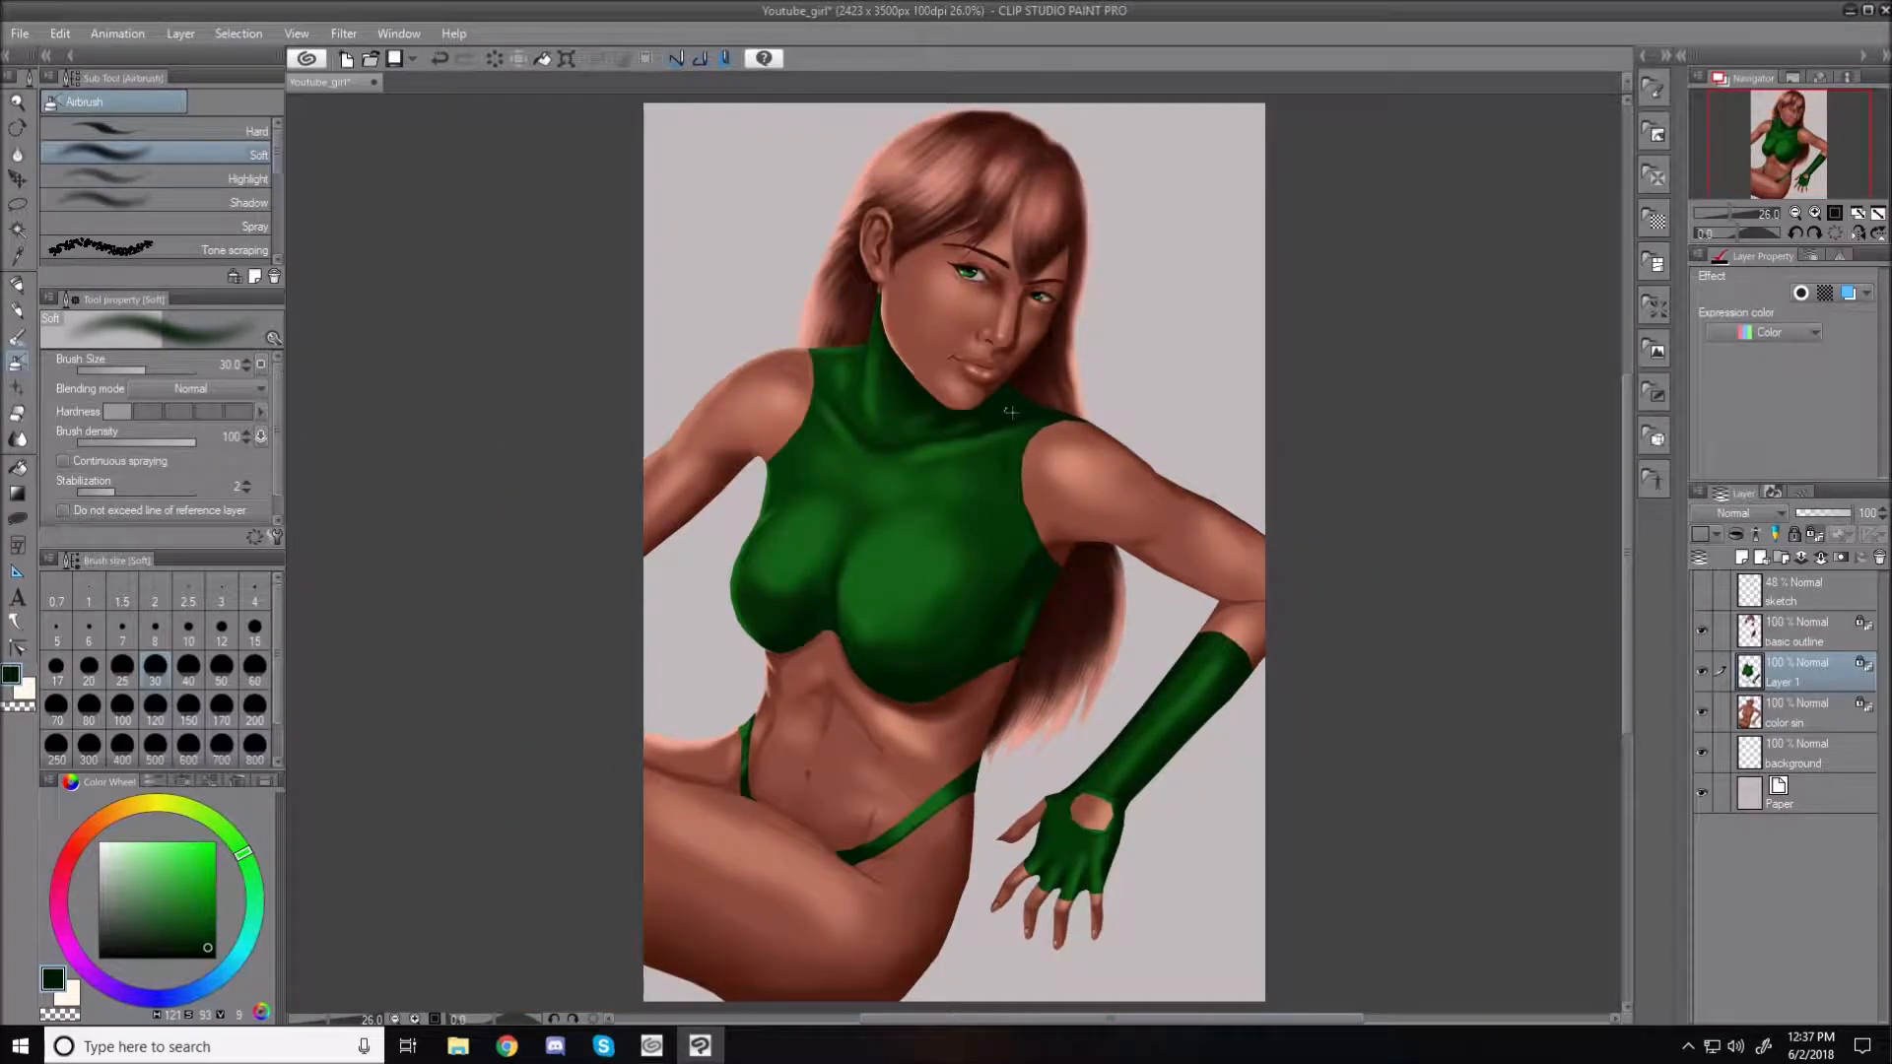
Pick a lighter green and airbrush a highlight down the neck edge of the top at sizes 15 and 30
scroll(926, 539, "up", 2)
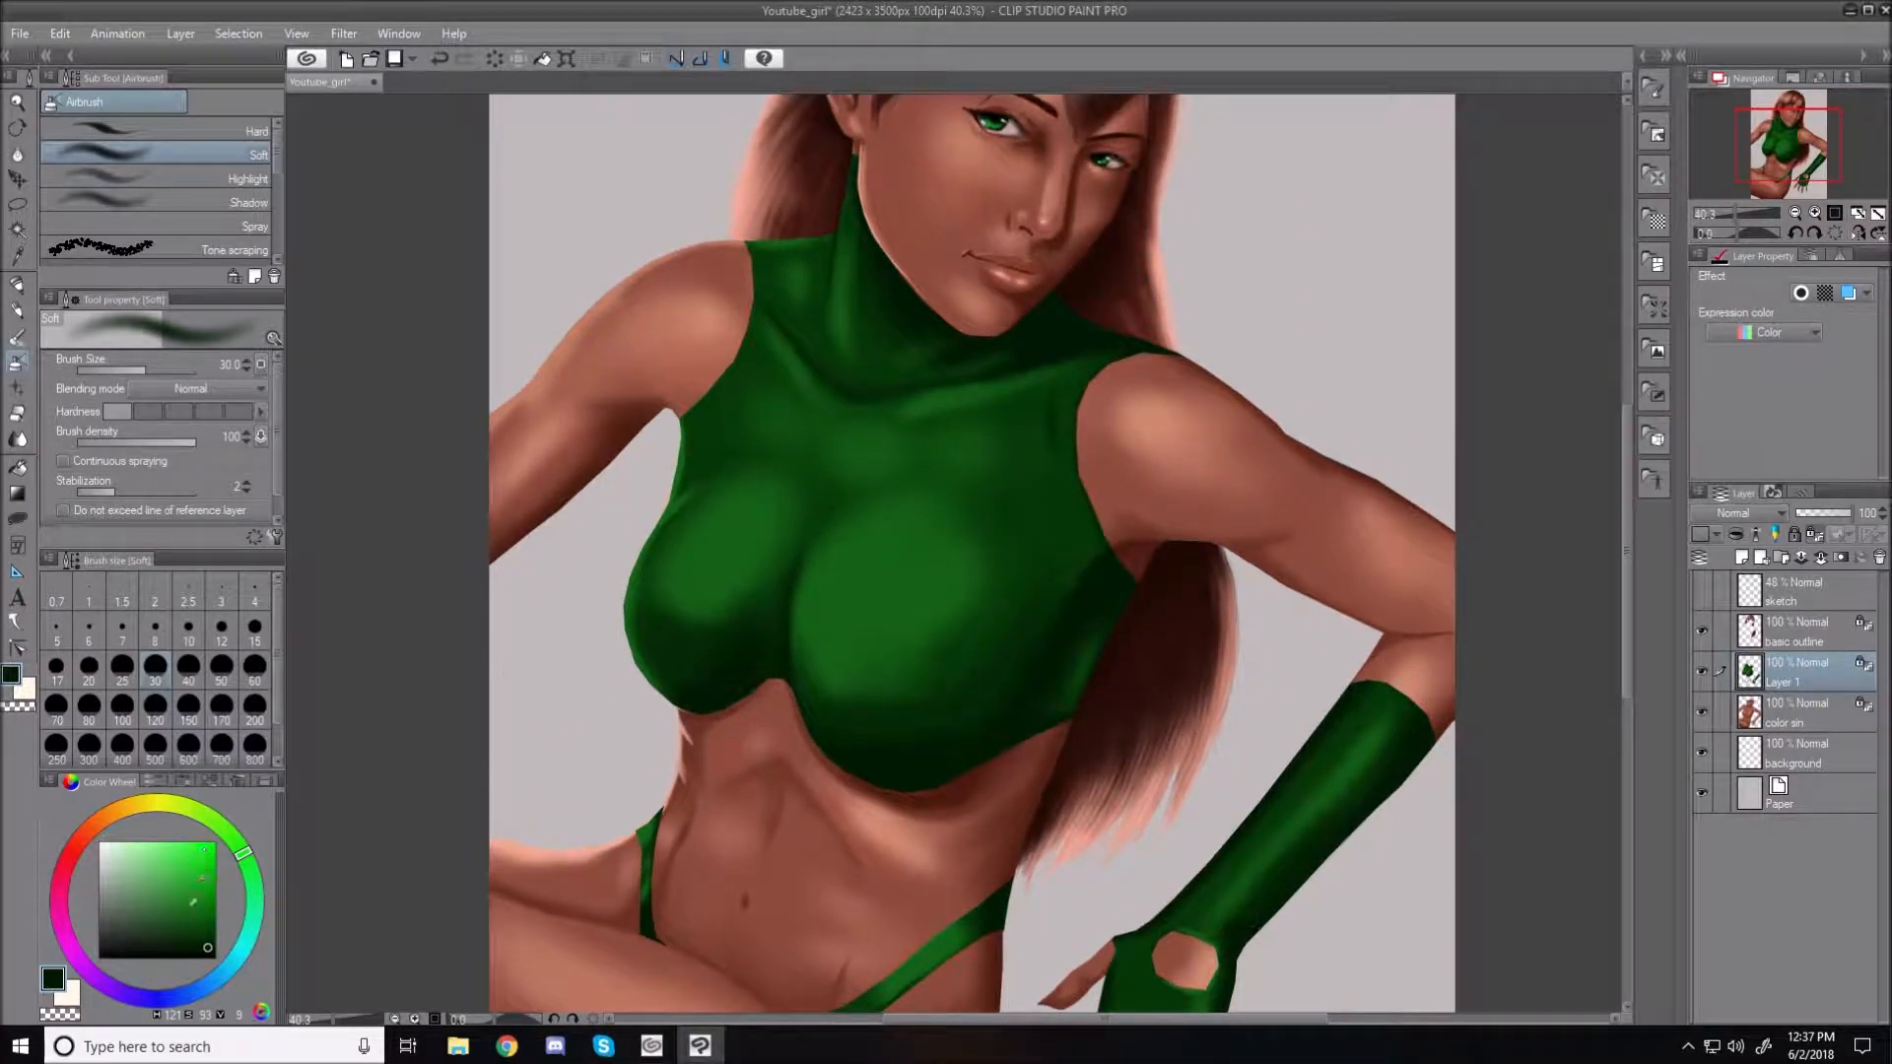
left_click(176, 879)
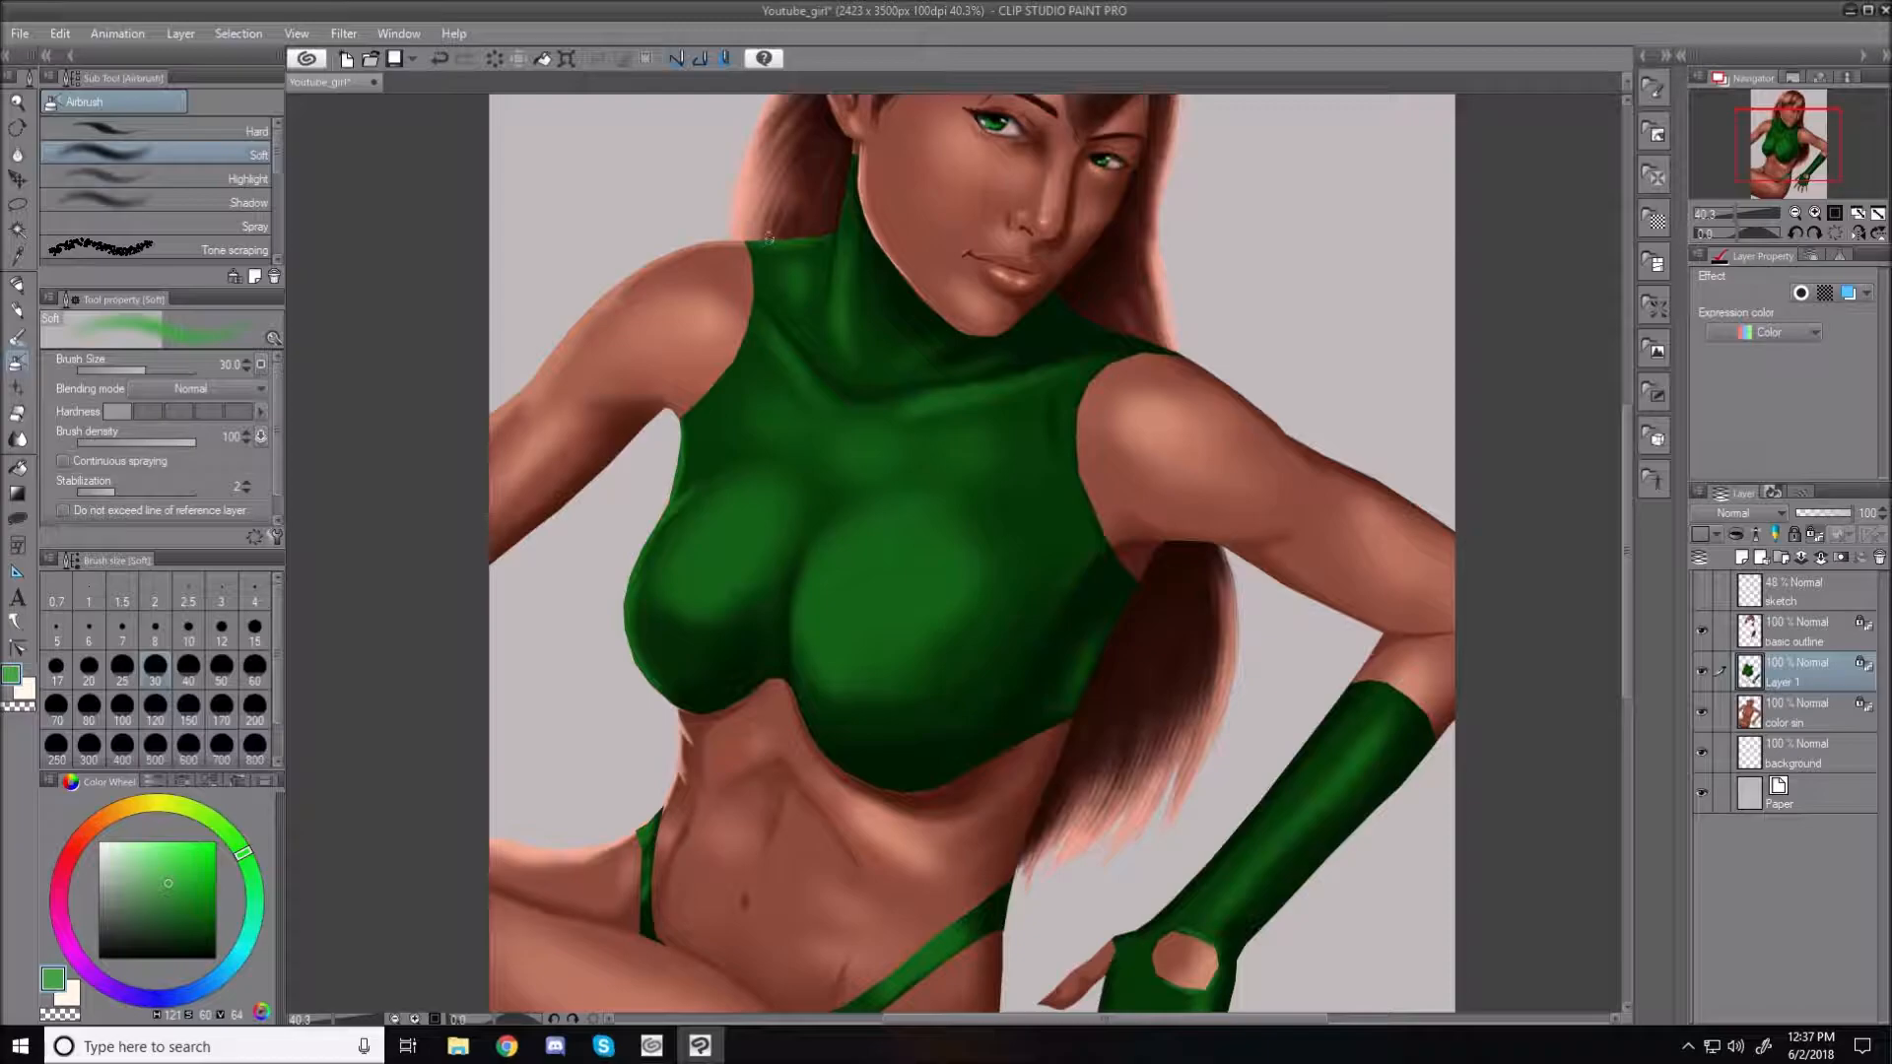
key("bracketleft")
key("bracketleft")
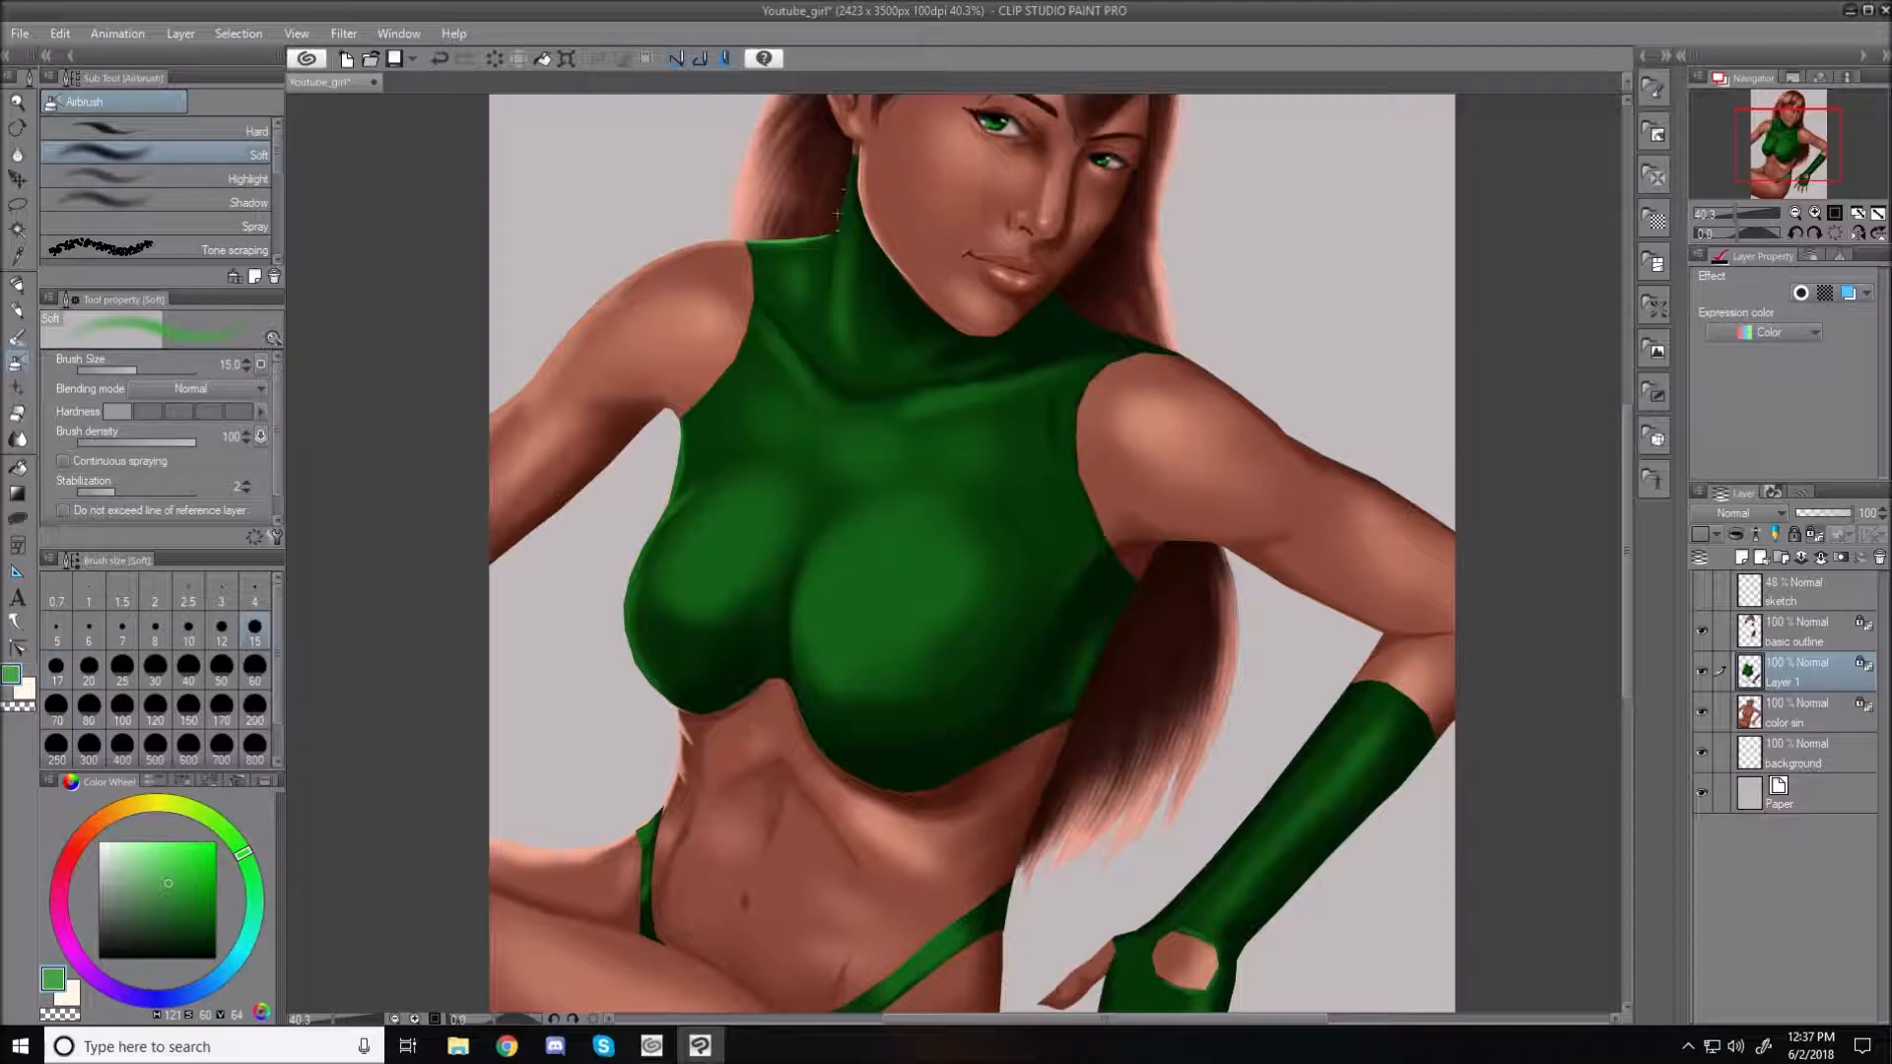
left_click_drag(844, 181, 831, 306)
left_click_drag(846, 173, 830, 340)
key("bracketright")
key("bracketright")
key("bracketright")
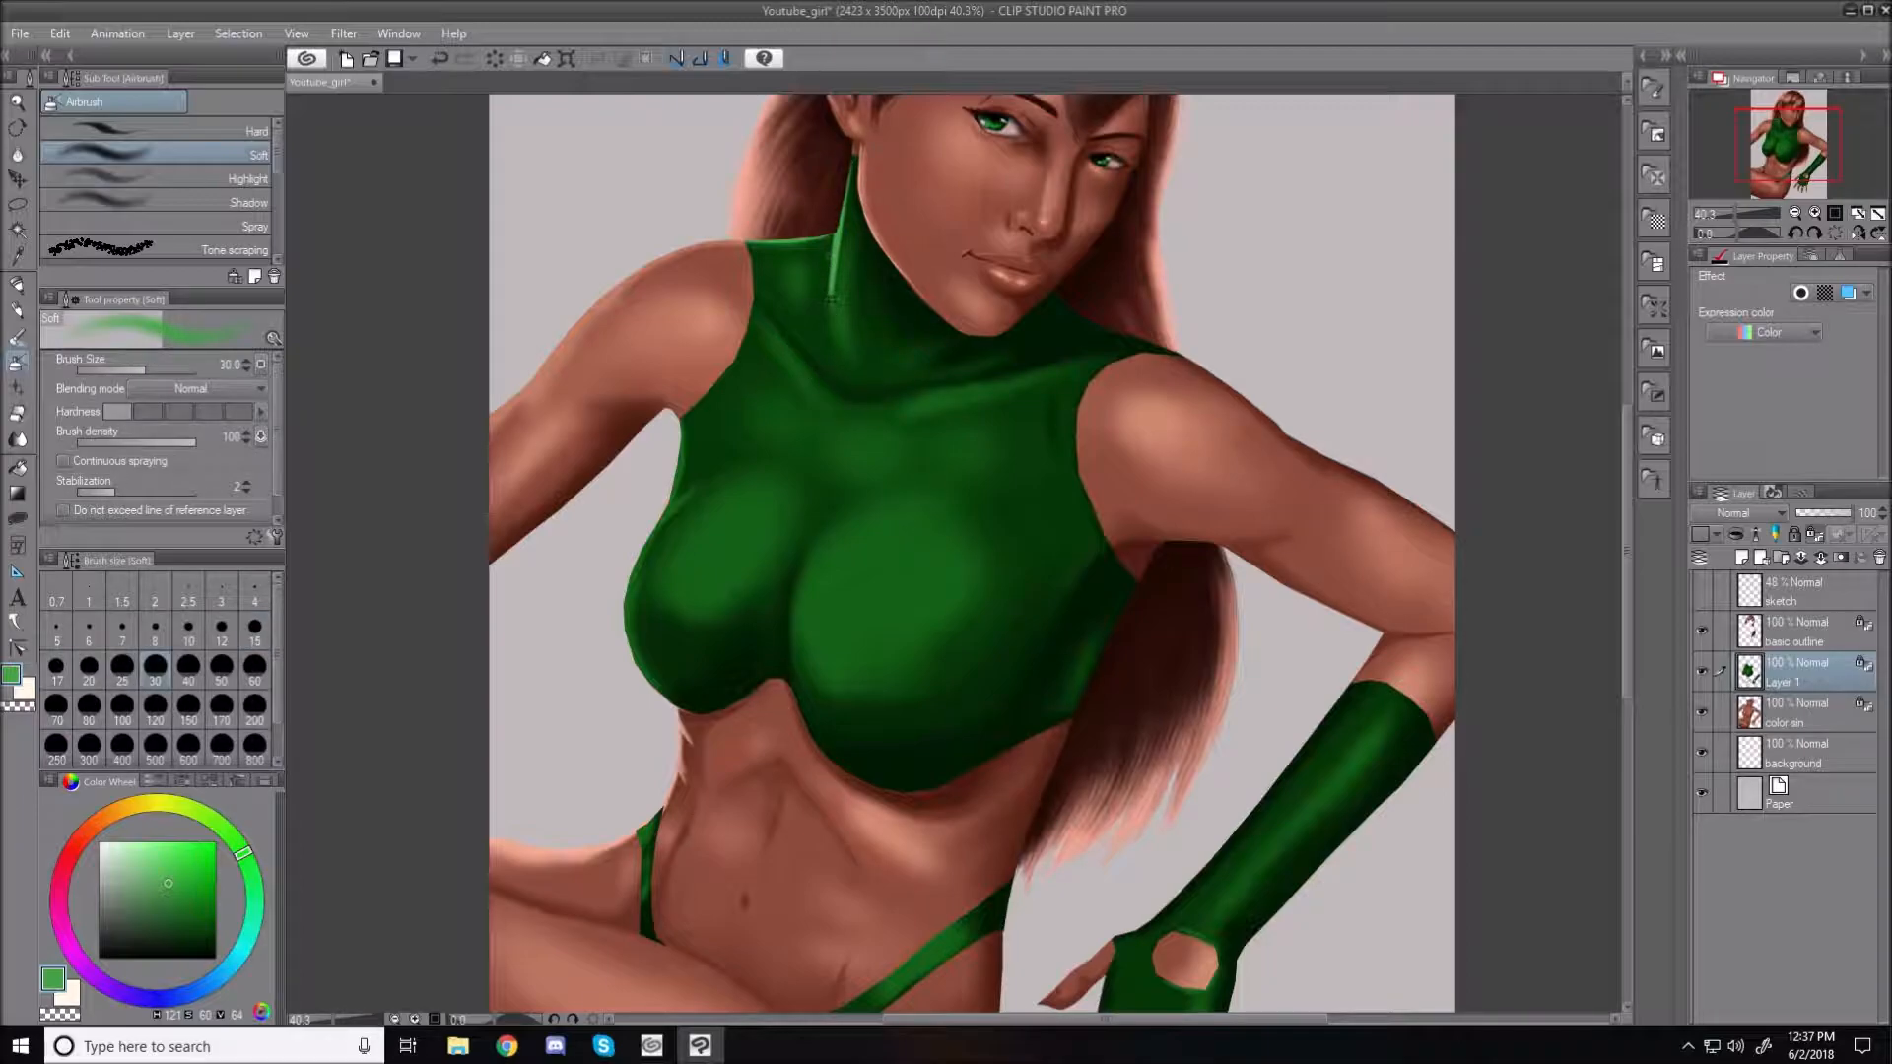
left_click_drag(837, 270, 826, 333)
Paint light green highlights along both collarbones of the top with the soft airbrush at size 25
key("bracketleft")
left_click_drag(767, 330, 835, 408)
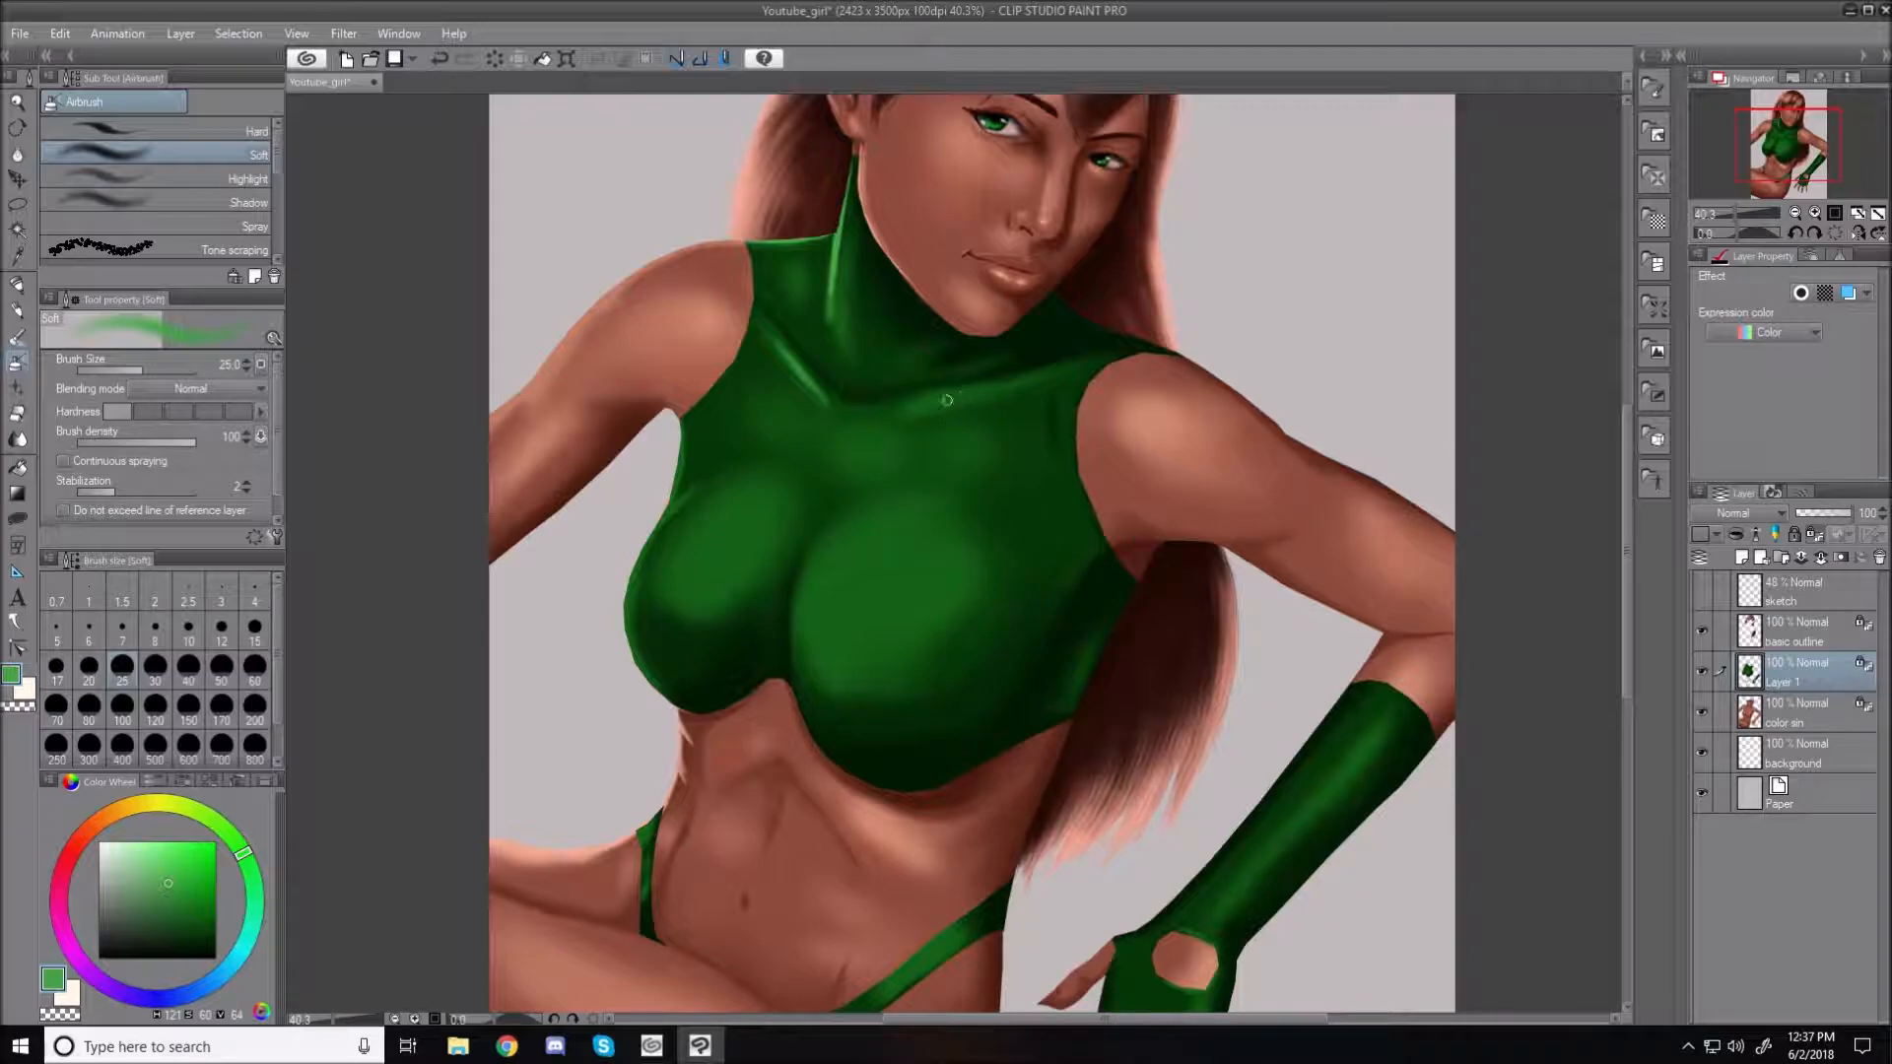
mouse_move(919, 406)
left_mouse_down()
mouse_move(901, 411)
mouse_move(1003, 406)
left_mouse_up()
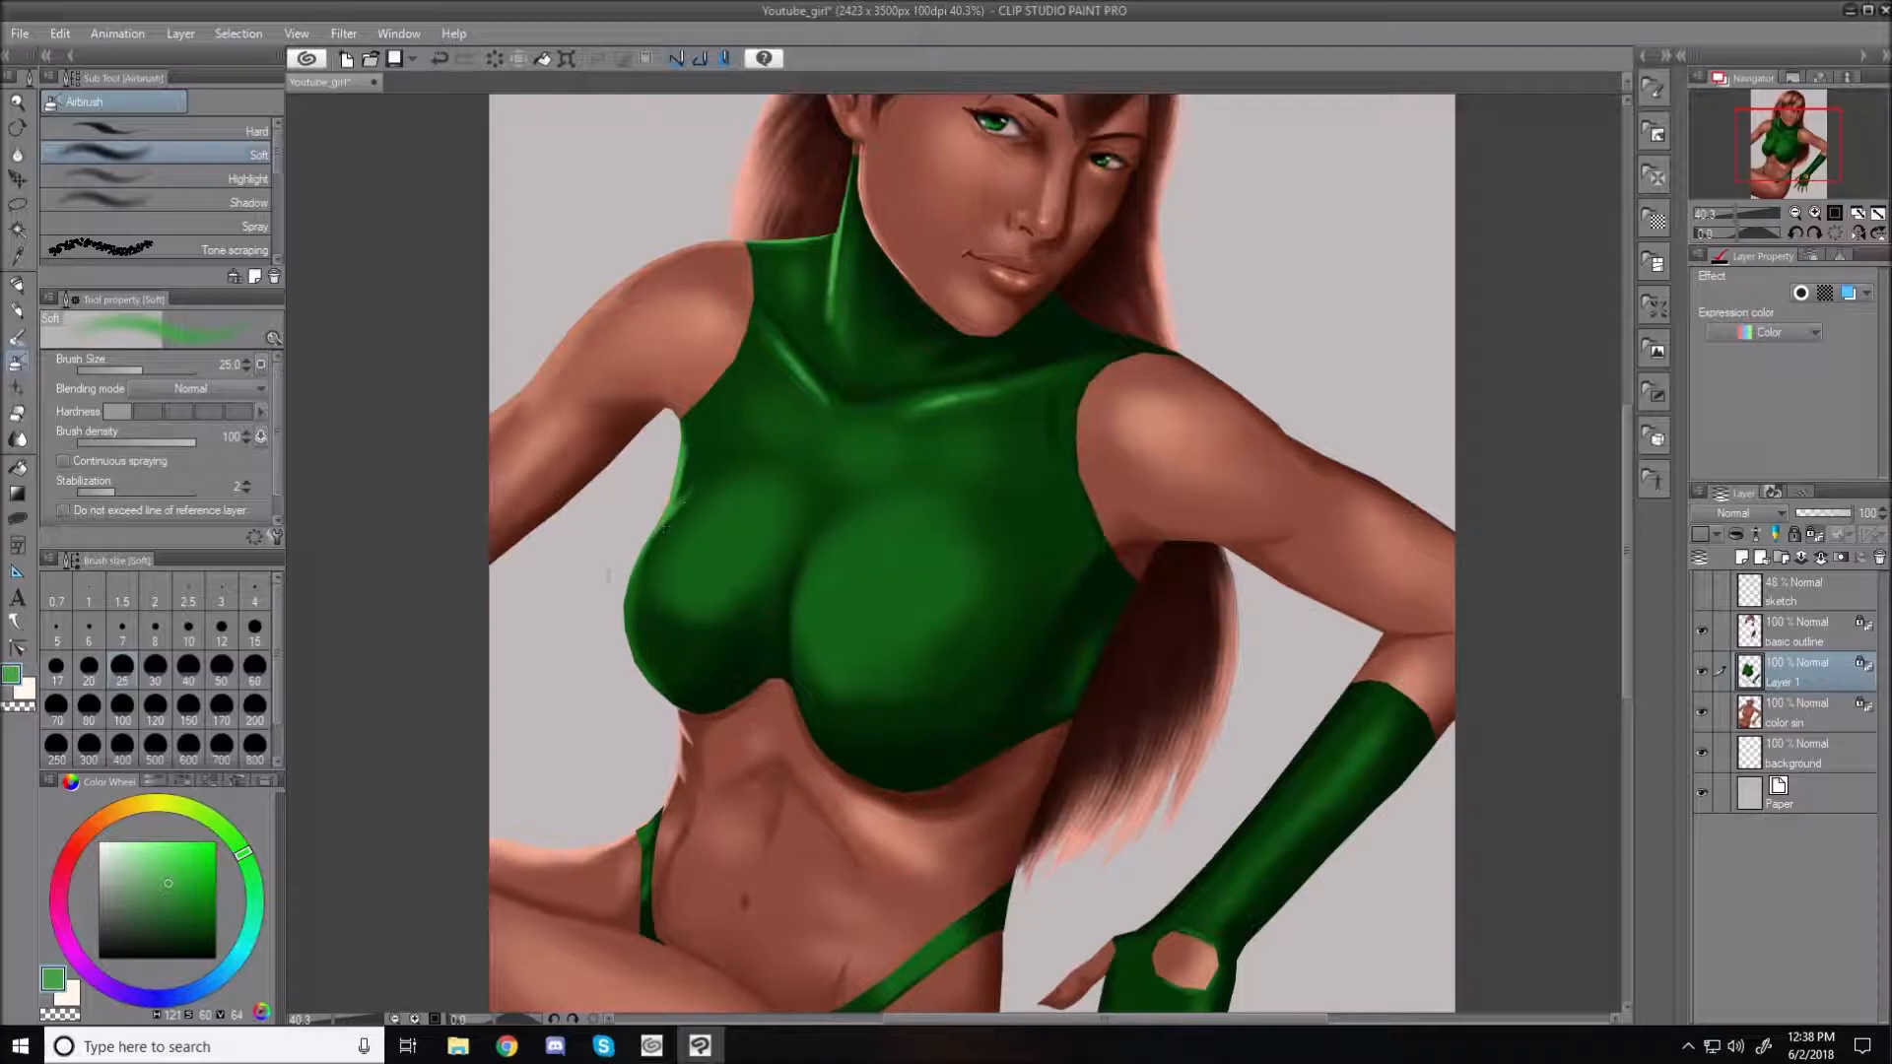
Highlight the outer chest edge of the top below the armpit, enlarging the soft airbrush to size 80
left_click_drag(706, 479, 680, 503)
key("bracketright")
key("bracketright")
key("bracketright")
key("bracketright")
key("bracketright")
key("bracketright")
mouse_move(686, 480)
left_mouse_down()
mouse_move(648, 511)
mouse_move(678, 462)
mouse_move(652, 490)
left_mouse_up()
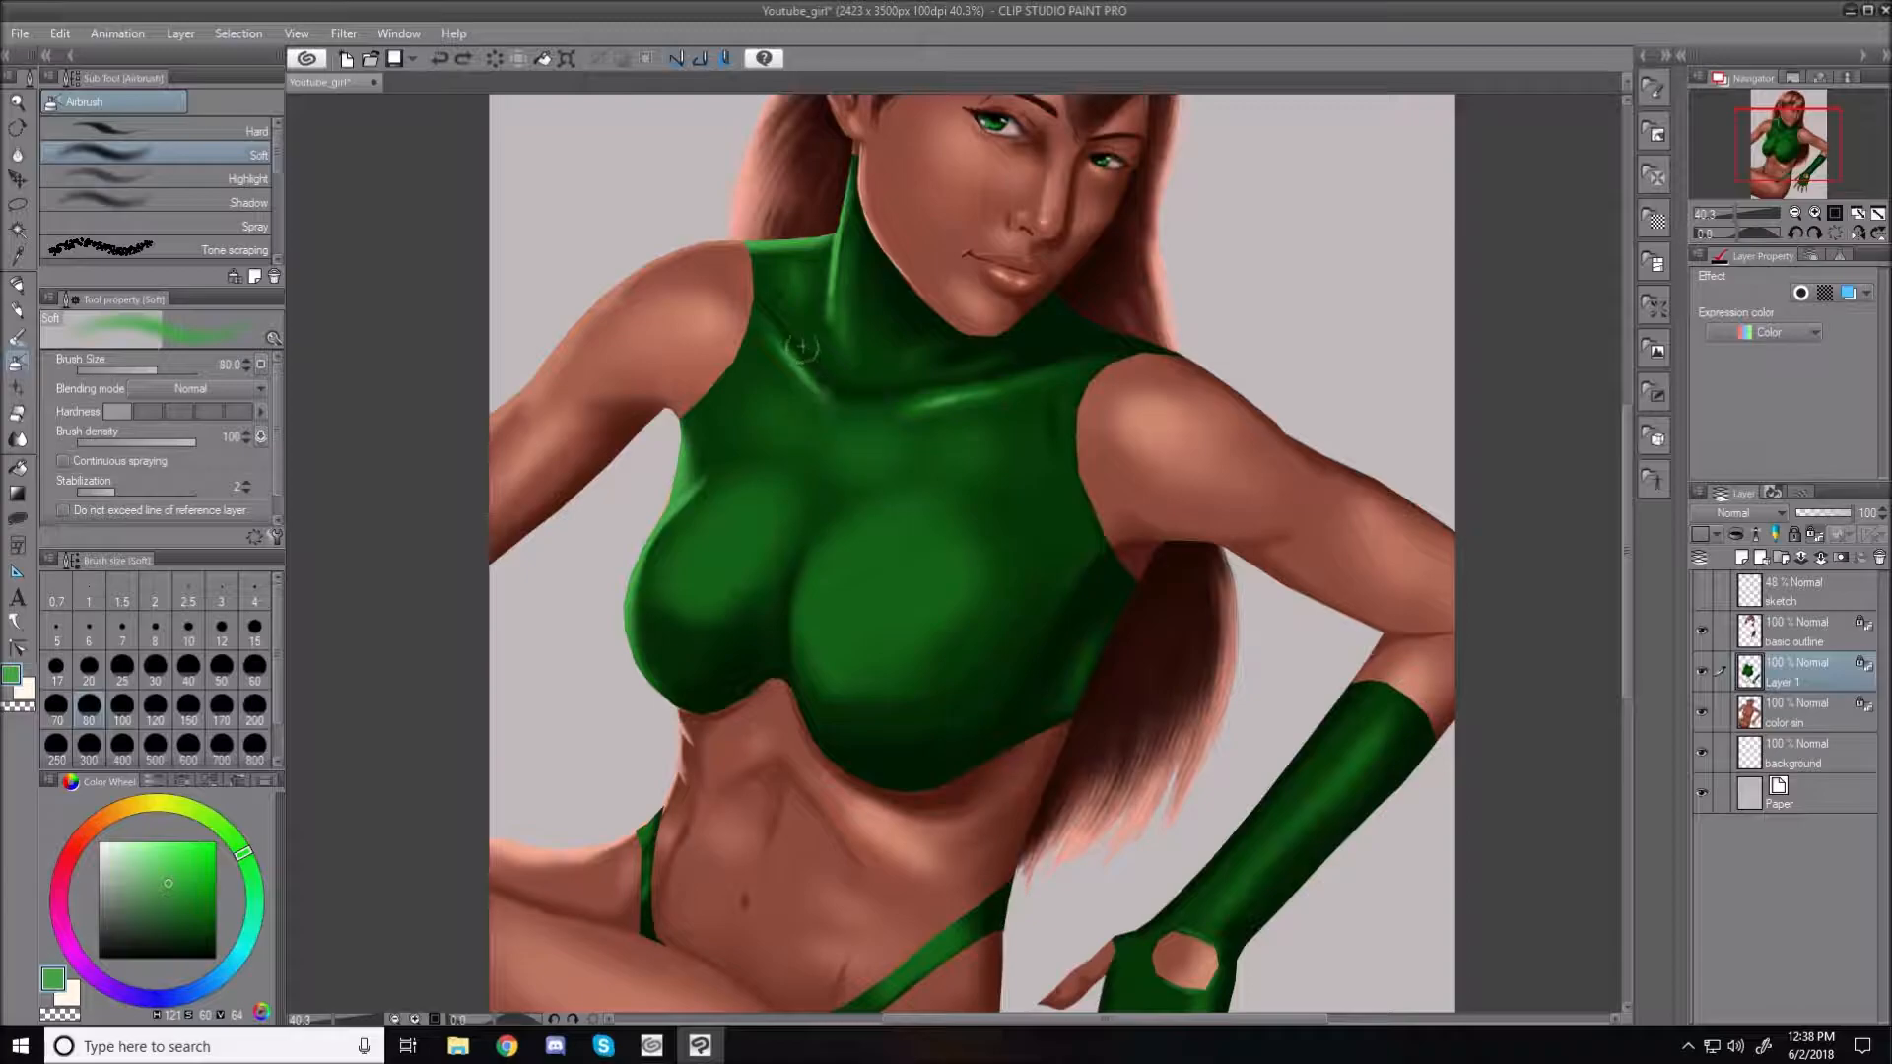
Soften the collarbone highlights and add a round highlight on each side of the chest at brush size 80
mouse_move(777, 340)
left_mouse_down()
mouse_move(885, 463)
mouse_move(918, 578)
mouse_move(939, 431)
mouse_move(902, 405)
mouse_move(954, 397)
mouse_move(879, 420)
mouse_move(995, 392)
left_mouse_up()
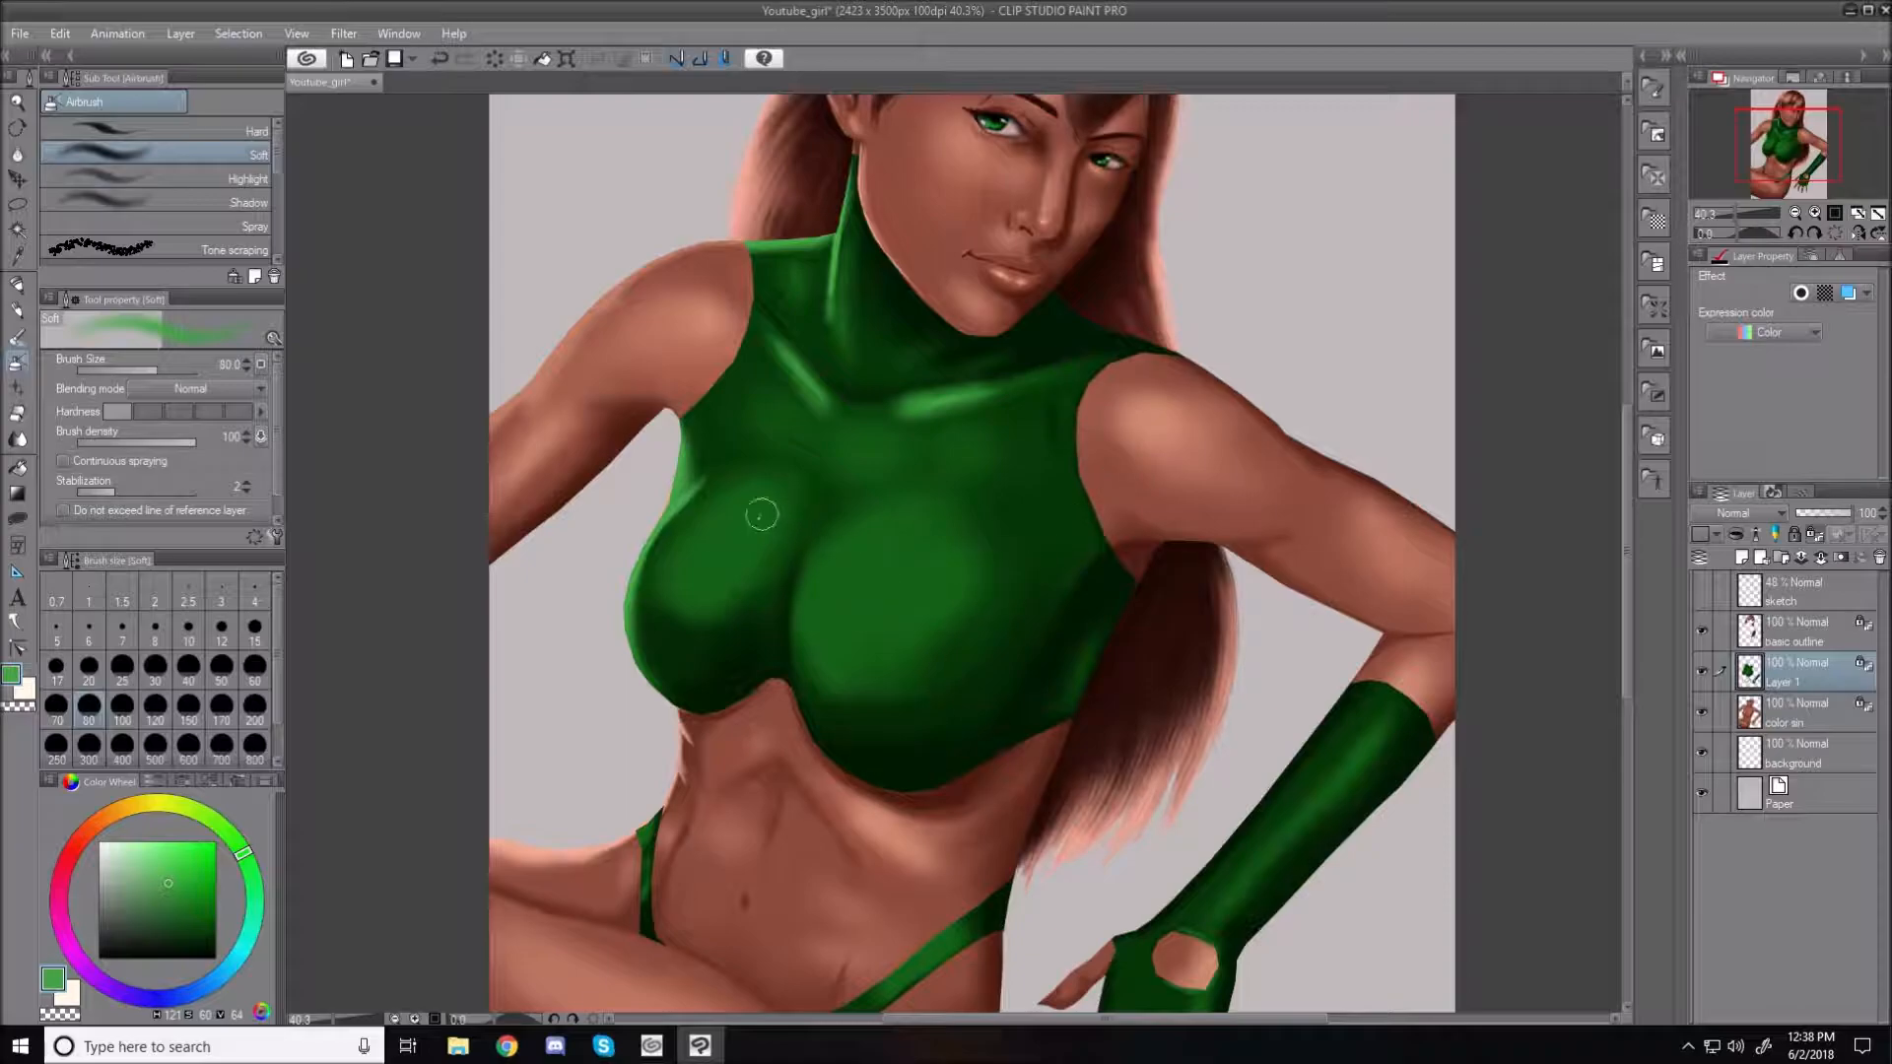
mouse_move(746, 519)
left_mouse_down()
mouse_move(781, 498)
mouse_move(716, 533)
mouse_move(825, 533)
mouse_move(885, 568)
mouse_move(734, 524)
left_mouse_up()
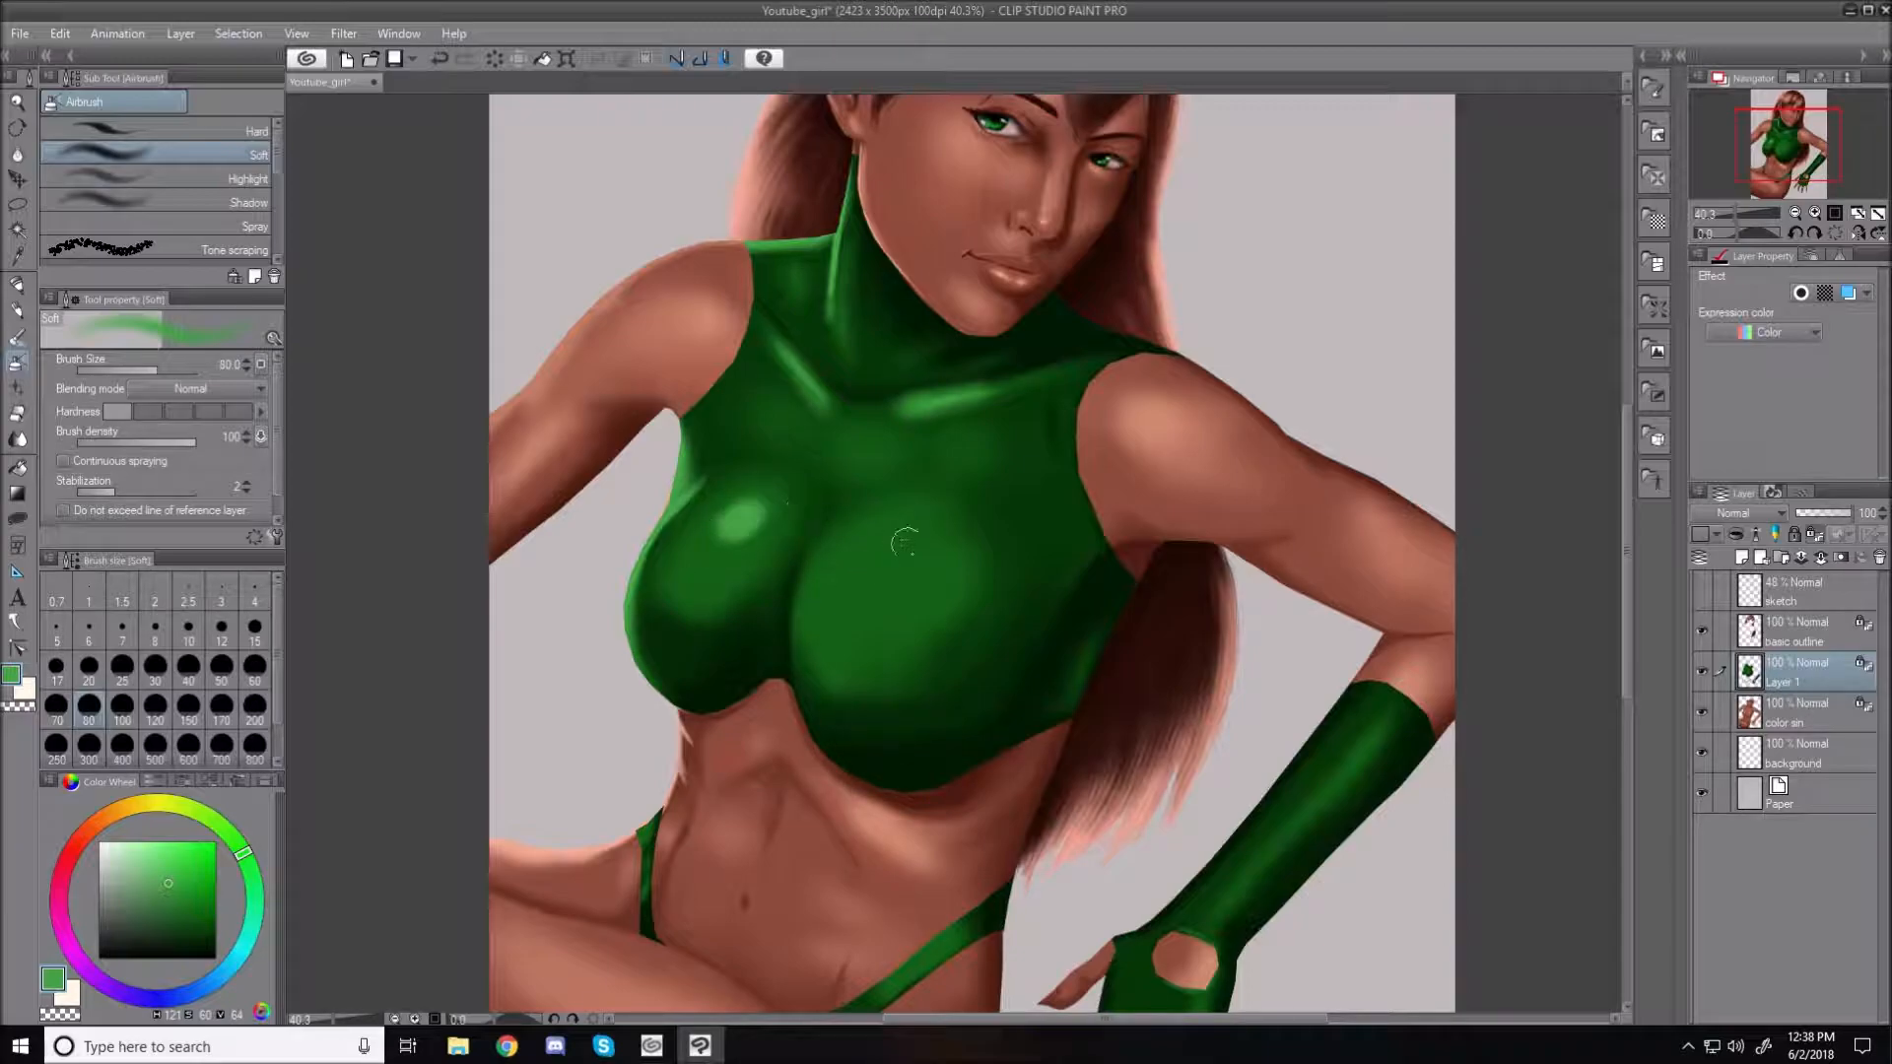
mouse_move(880, 563)
left_mouse_down()
mouse_move(900, 546)
mouse_move(867, 562)
mouse_move(892, 542)
mouse_move(875, 583)
mouse_move(935, 618)
left_mouse_up()
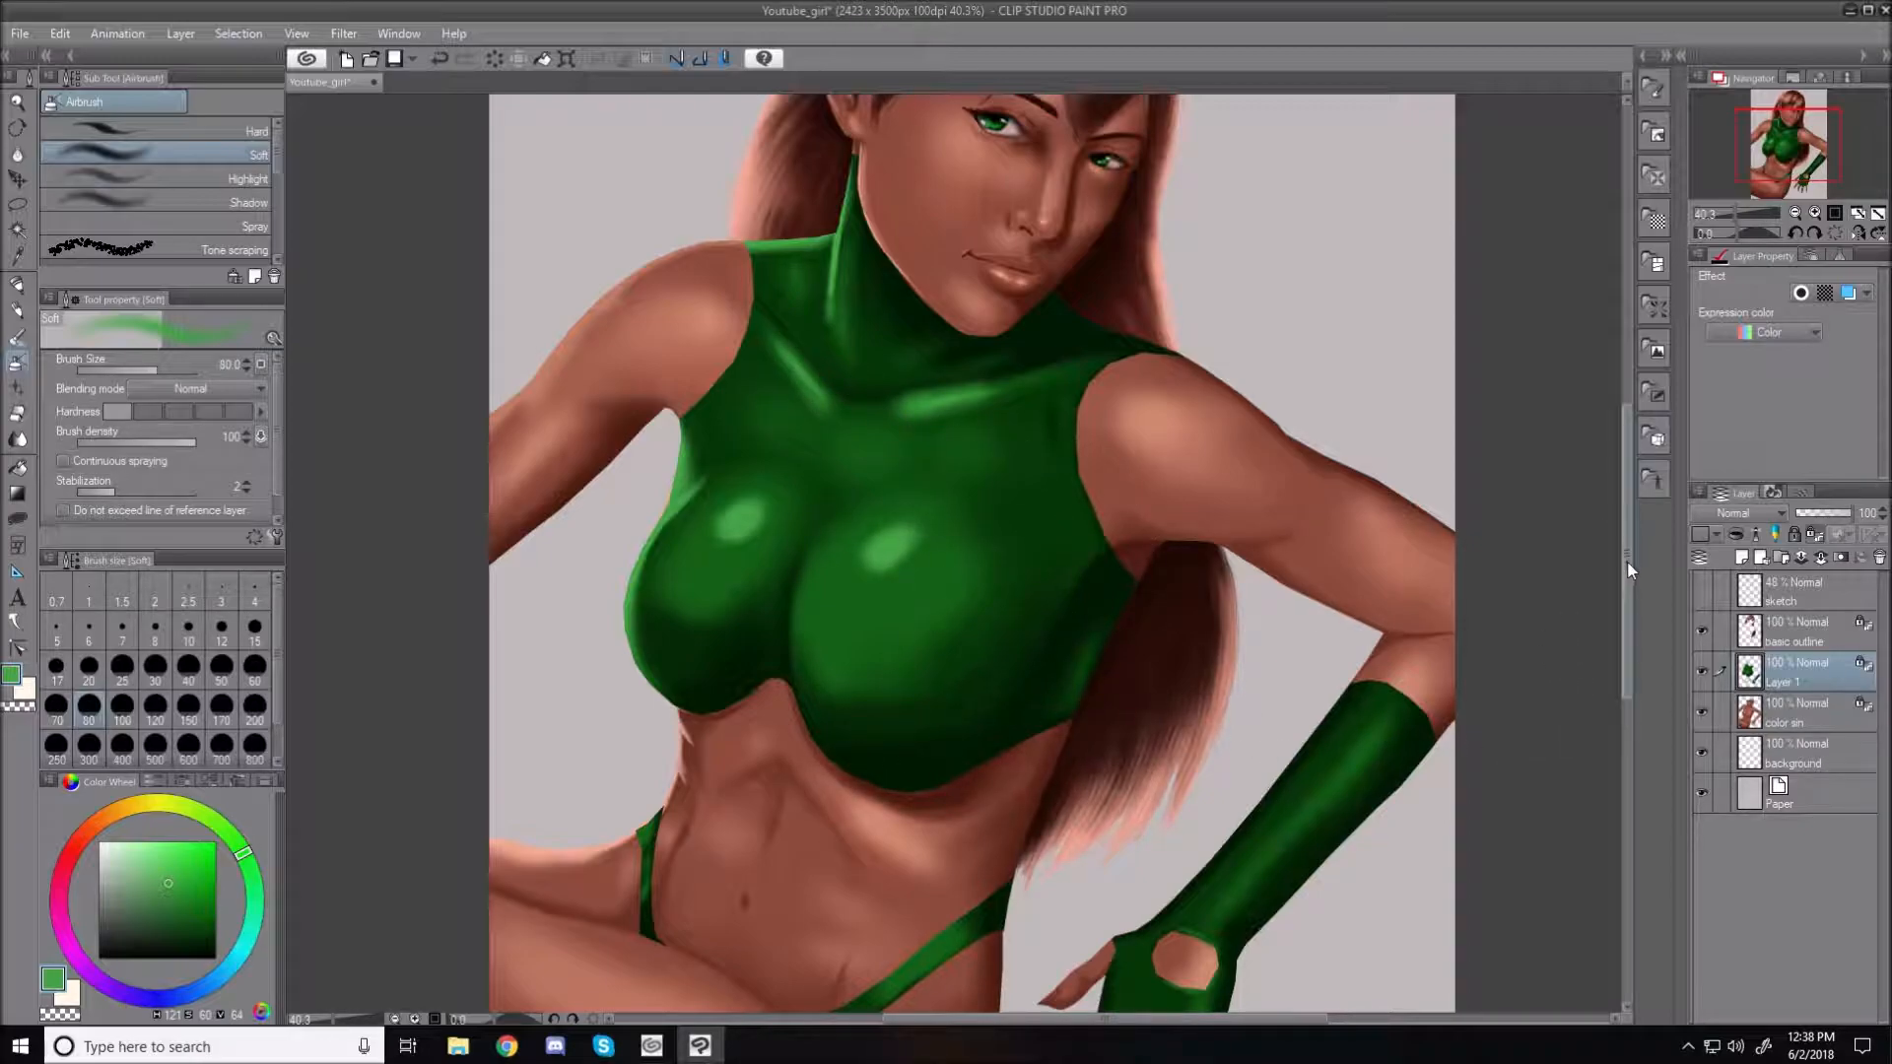
Try a light green highlight on the hip strap with the soft airbrush at sizes 40 and 120, and undo it
left_click_drag(1626, 572, 1626, 632)
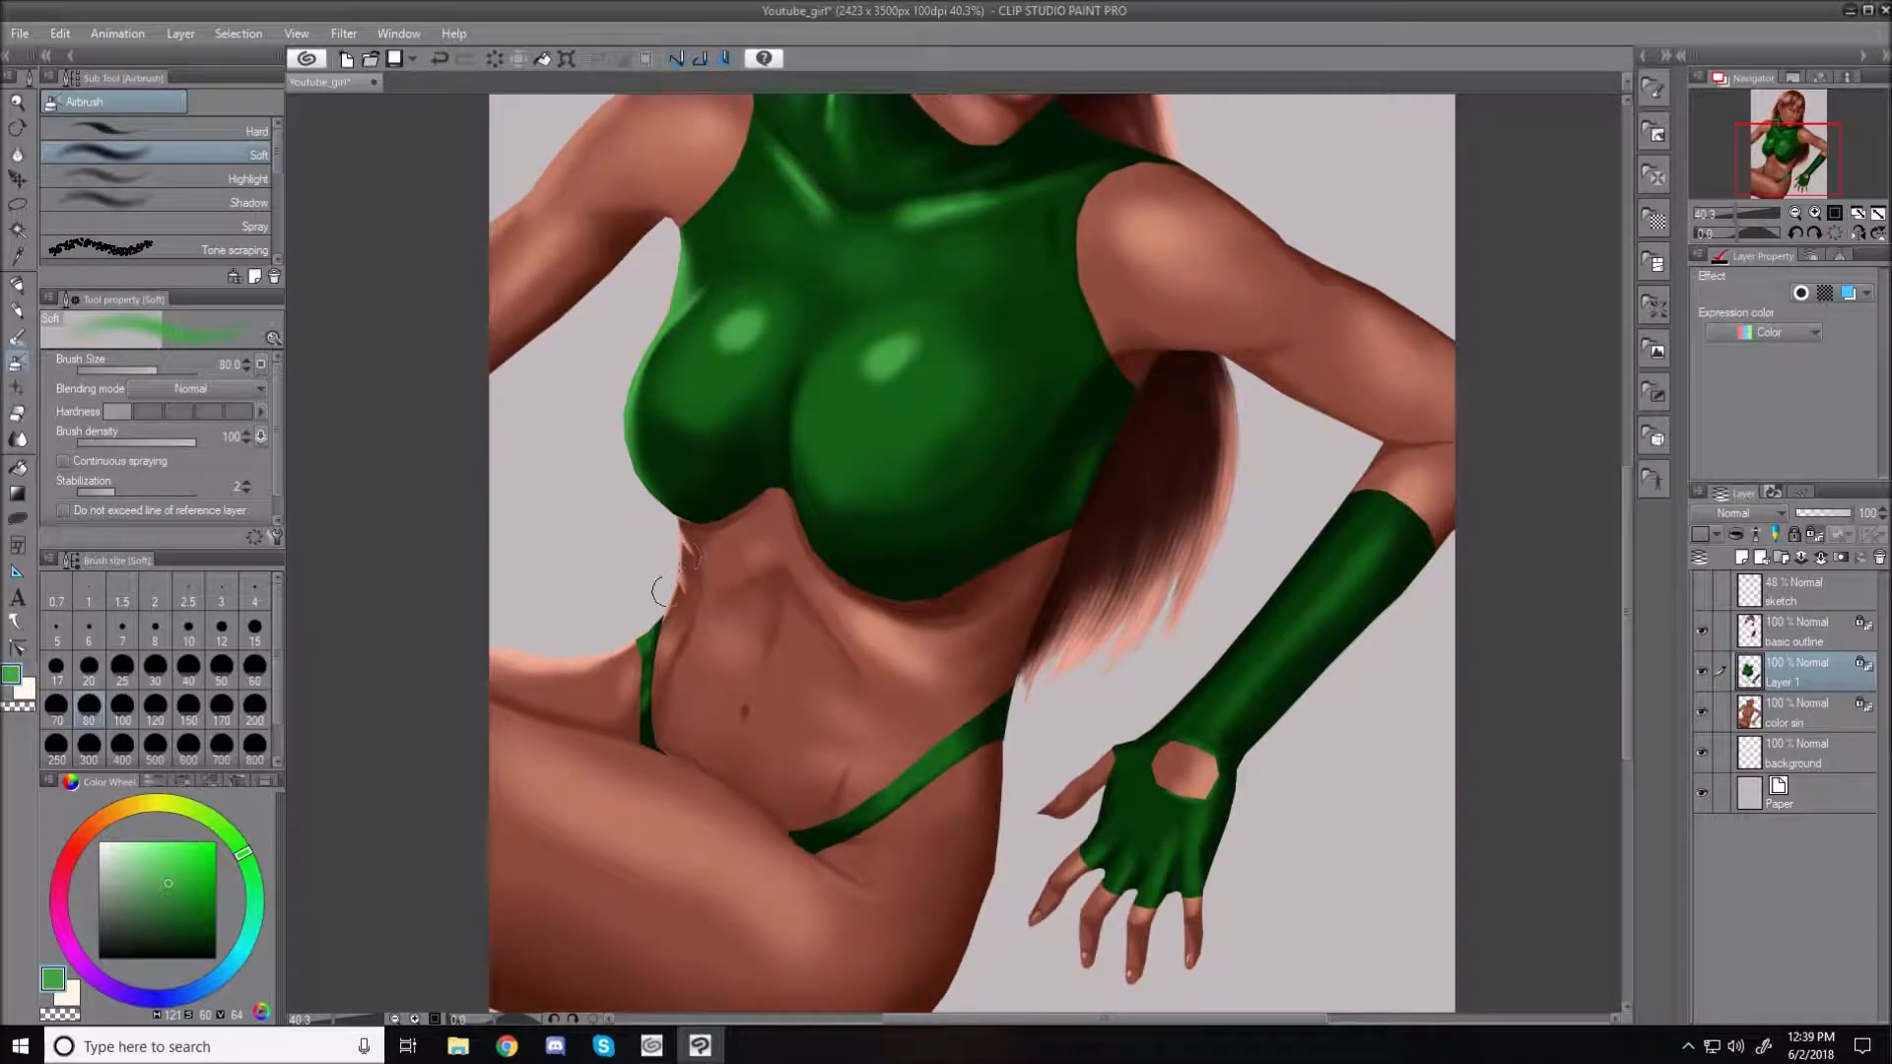
key("bracketleft")
key("bracketleft")
key("bracketleft")
key("bracketleft")
key("bracketleft")
key("bracketleft")
key("bracketleft")
key("bracketright")
key("bracketright")
key("bracketright")
mouse_move(924, 787)
left_mouse_down()
mouse_move(915, 751)
mouse_move(934, 786)
left_mouse_up()
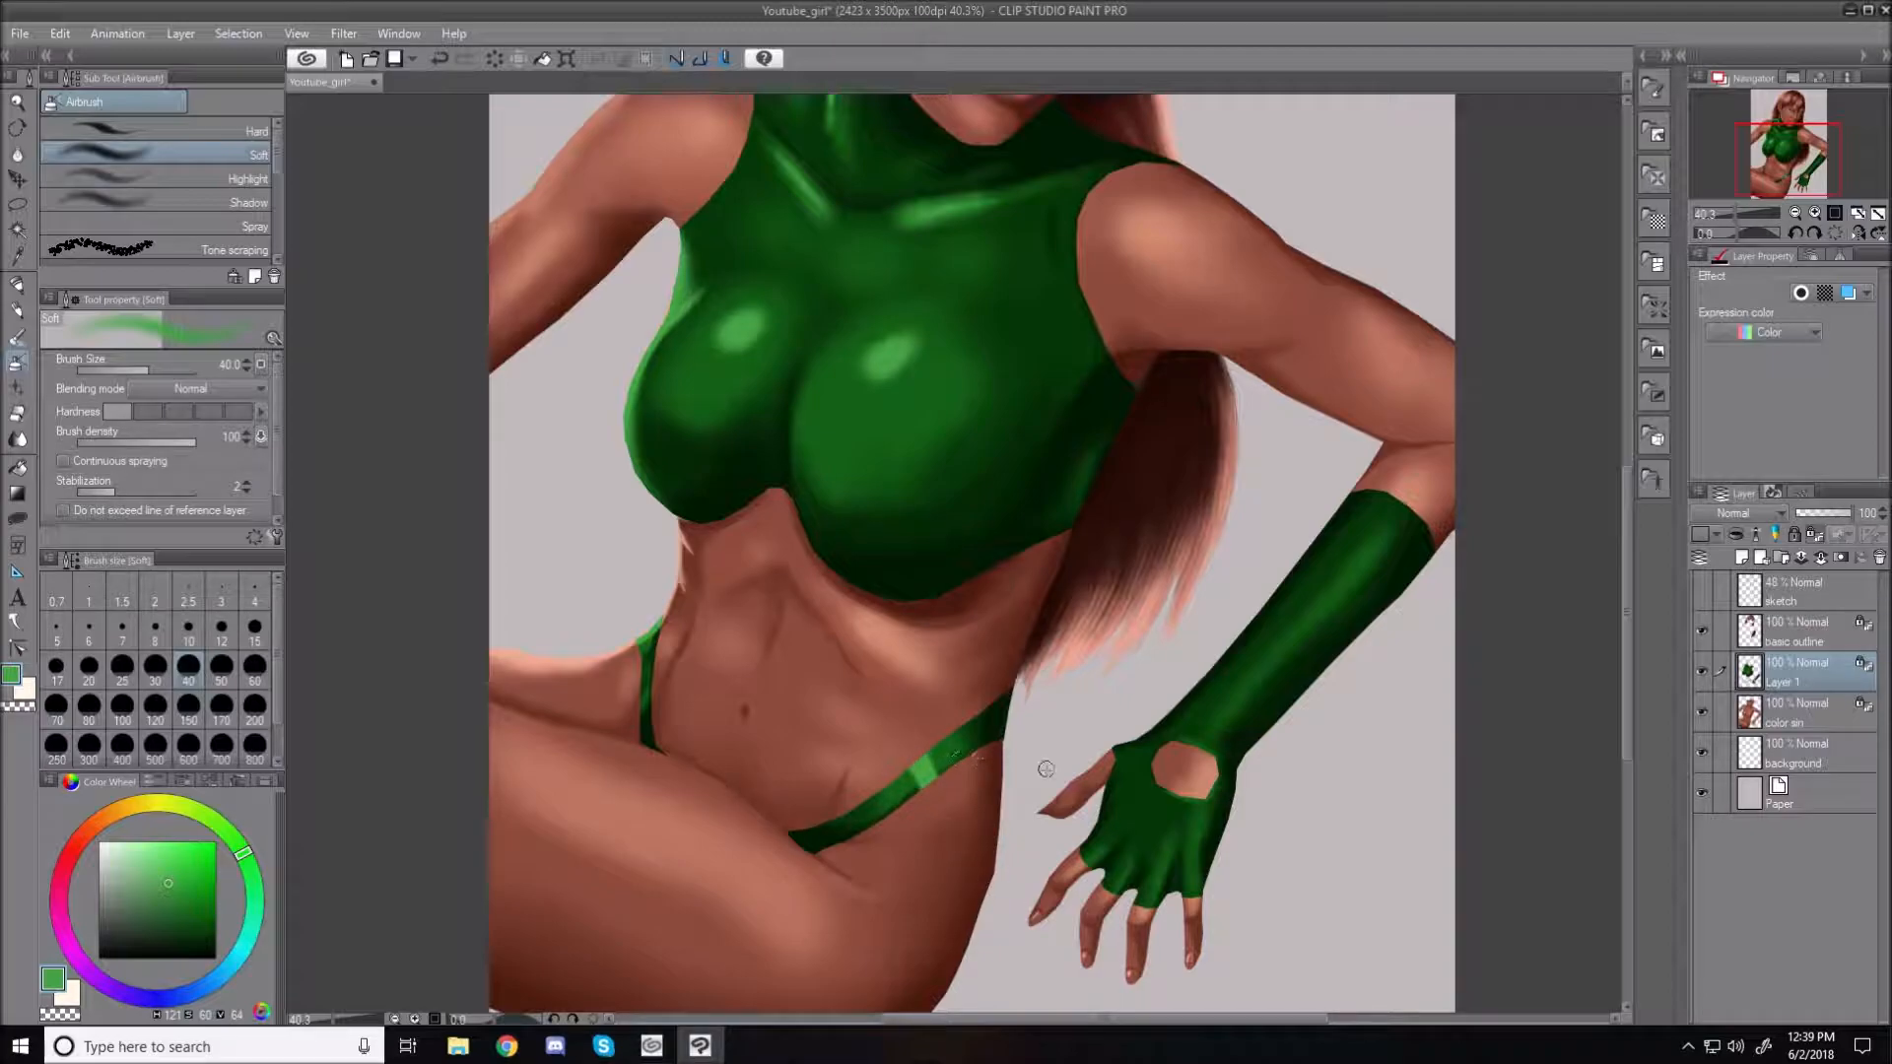
key("bracketright")
key("bracketright")
key("bracketright")
key("bracketright")
key("bracketright")
key("bracketright")
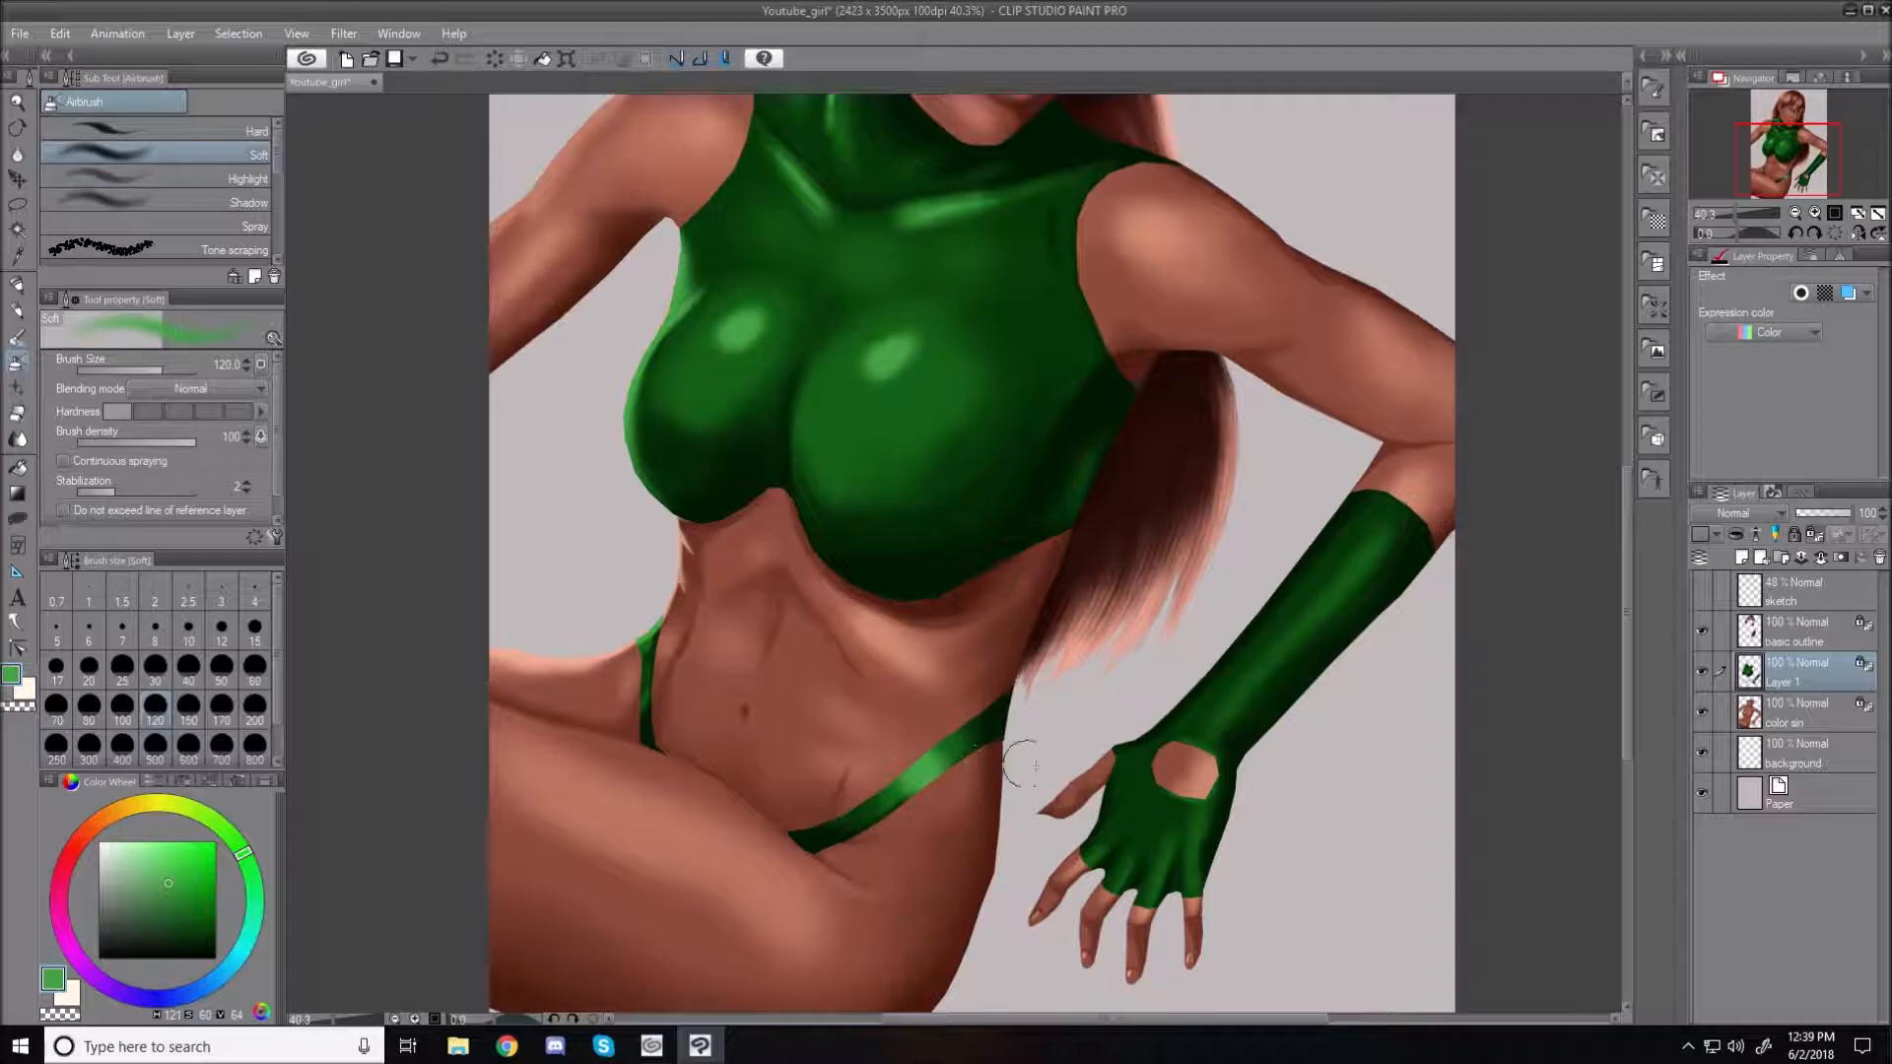
key("ctrl+z")
key("ctrl+z")
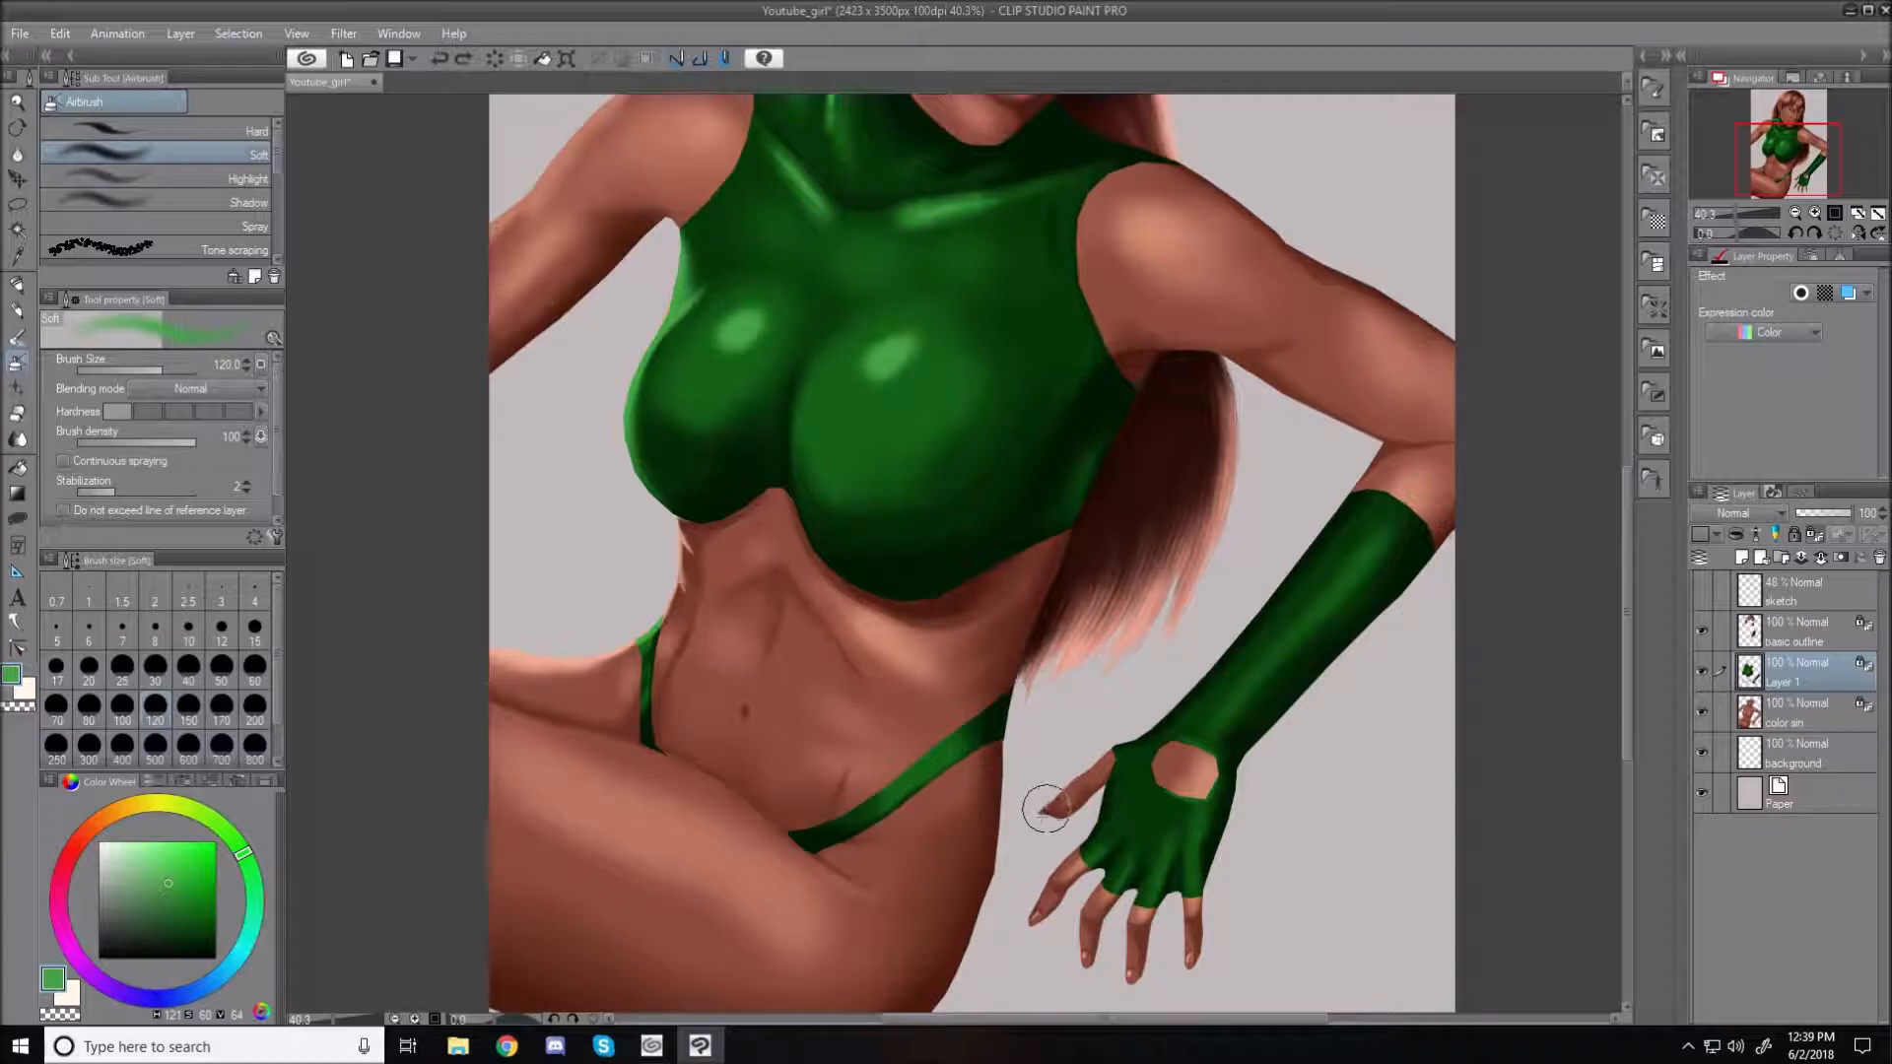
Paint a light green highlight across the front hip strap, blending it with the soft airbrush at sizes 60 and 80
key("bracketleft")
key("bracketleft")
key("bracketleft")
key("bracketleft")
key("bracketleft")
key("bracketleft")
key("bracketleft")
left_click_drag(908, 757, 922, 783)
key("bracketright")
key("bracketright")
key("bracketright")
key("bracketright")
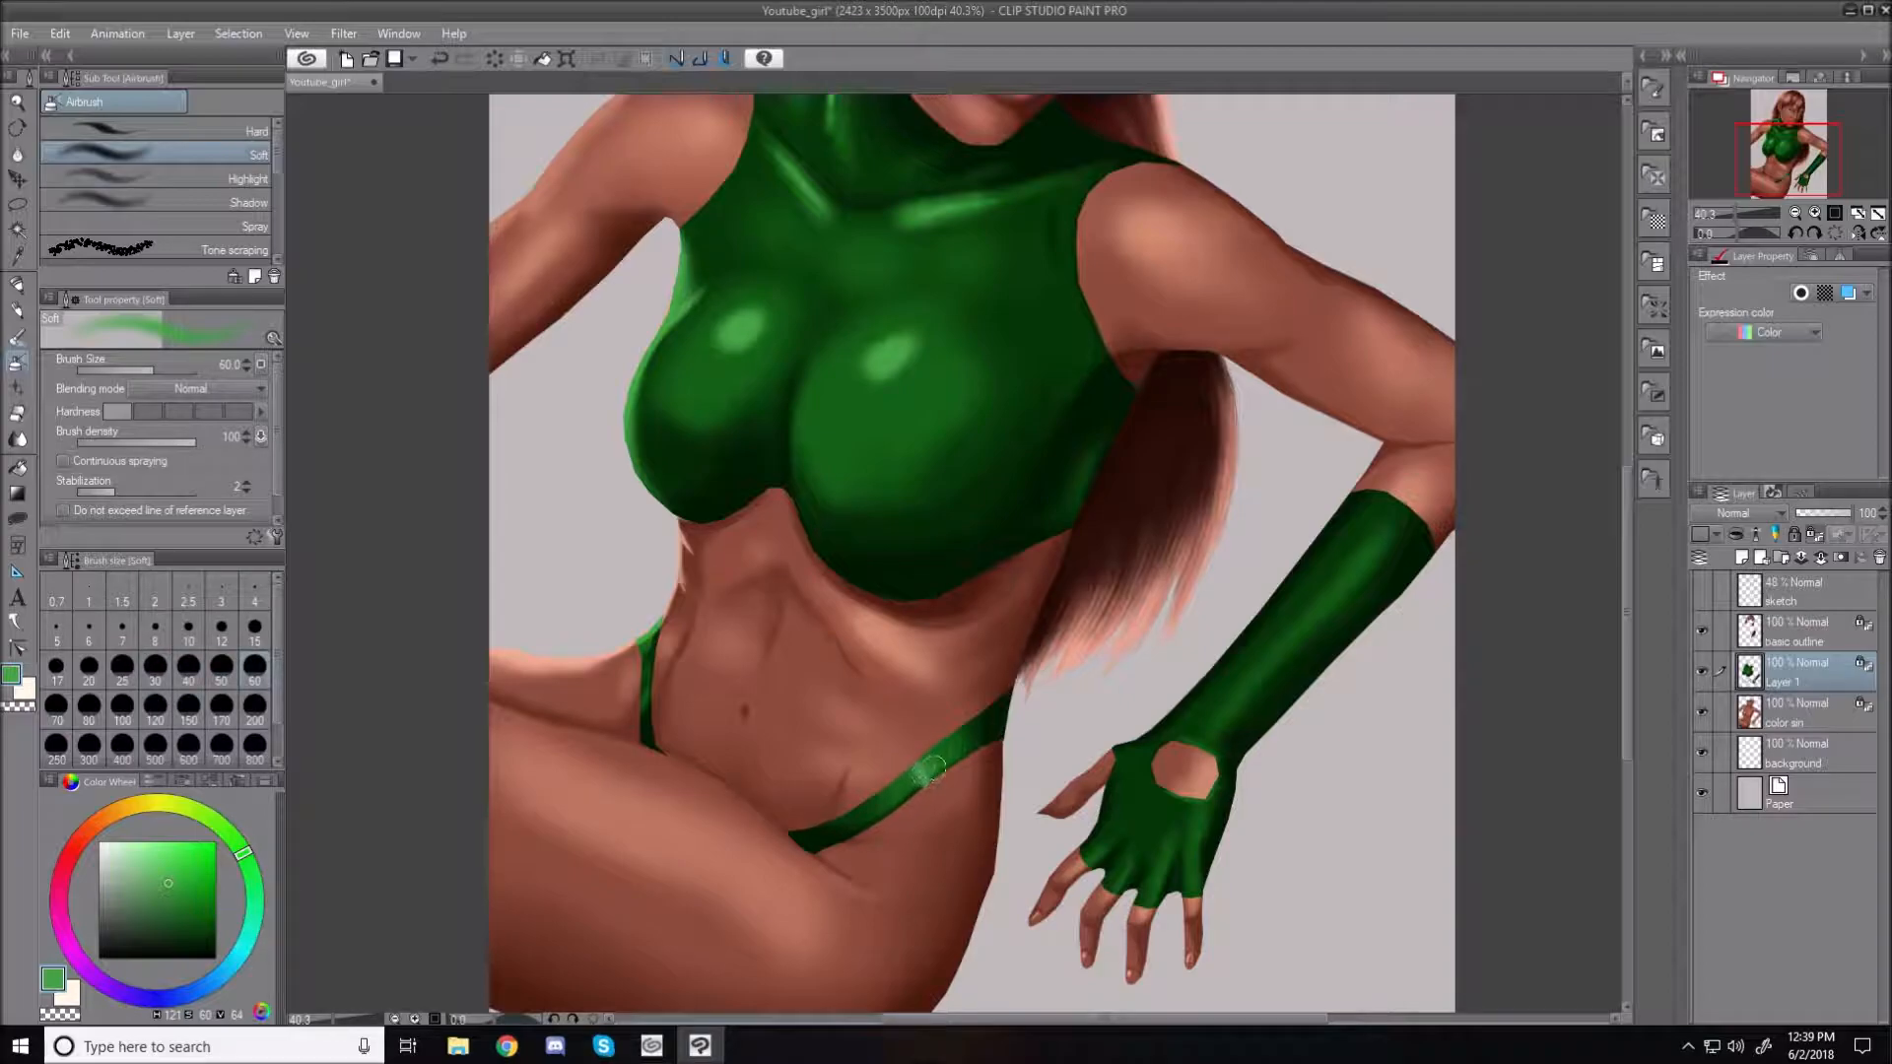
key("bracketright")
key("bracketright")
mouse_move(904, 785)
left_mouse_down()
mouse_move(958, 746)
mouse_move(867, 809)
left_mouse_up()
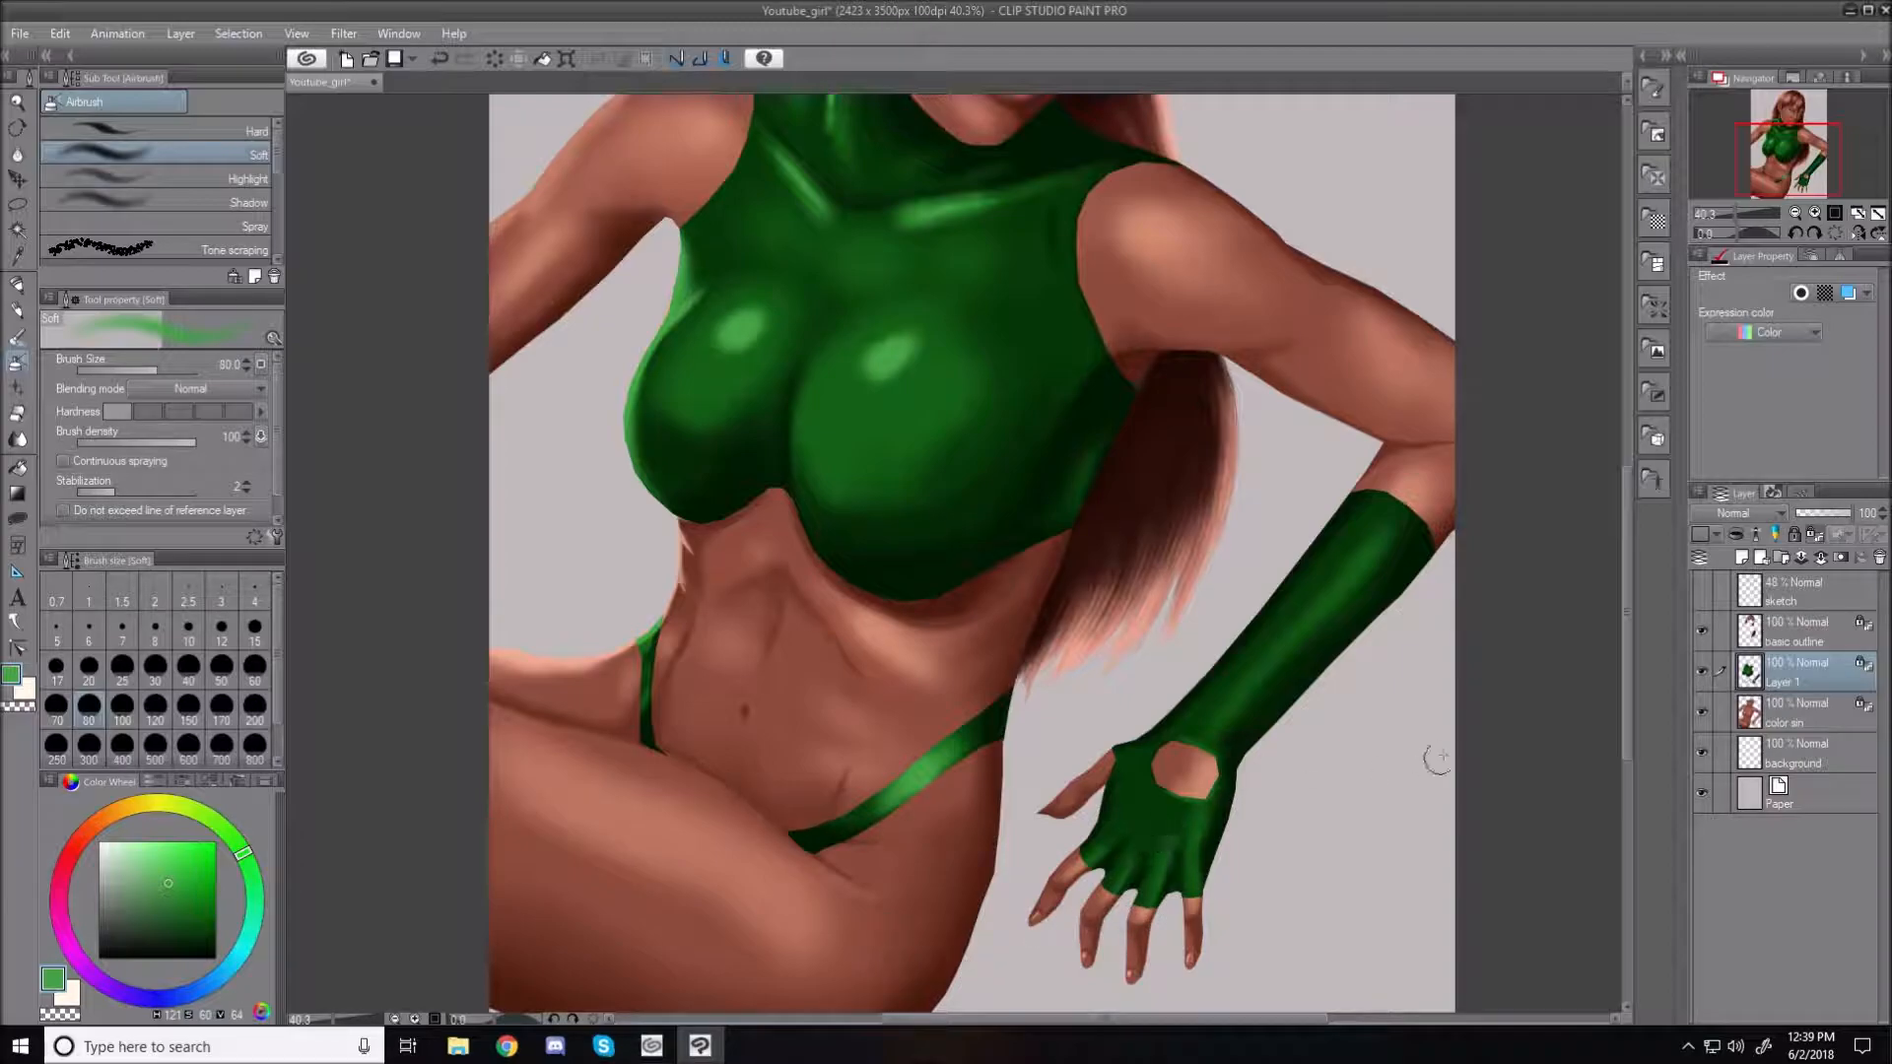
Paint a highlight on the glove's cuff near the elbow at size 20 and soften it with a larger brush
key("bracketleft")
key("bracketleft")
key("bracketleft")
key("bracketleft")
key("bracketleft")
key("bracketleft")
key("bracketleft")
mouse_move(1381, 514)
left_mouse_down()
mouse_move(1397, 542)
mouse_move(1362, 516)
mouse_move(1387, 542)
mouse_move(1392, 515)
mouse_move(1364, 564)
left_mouse_up()
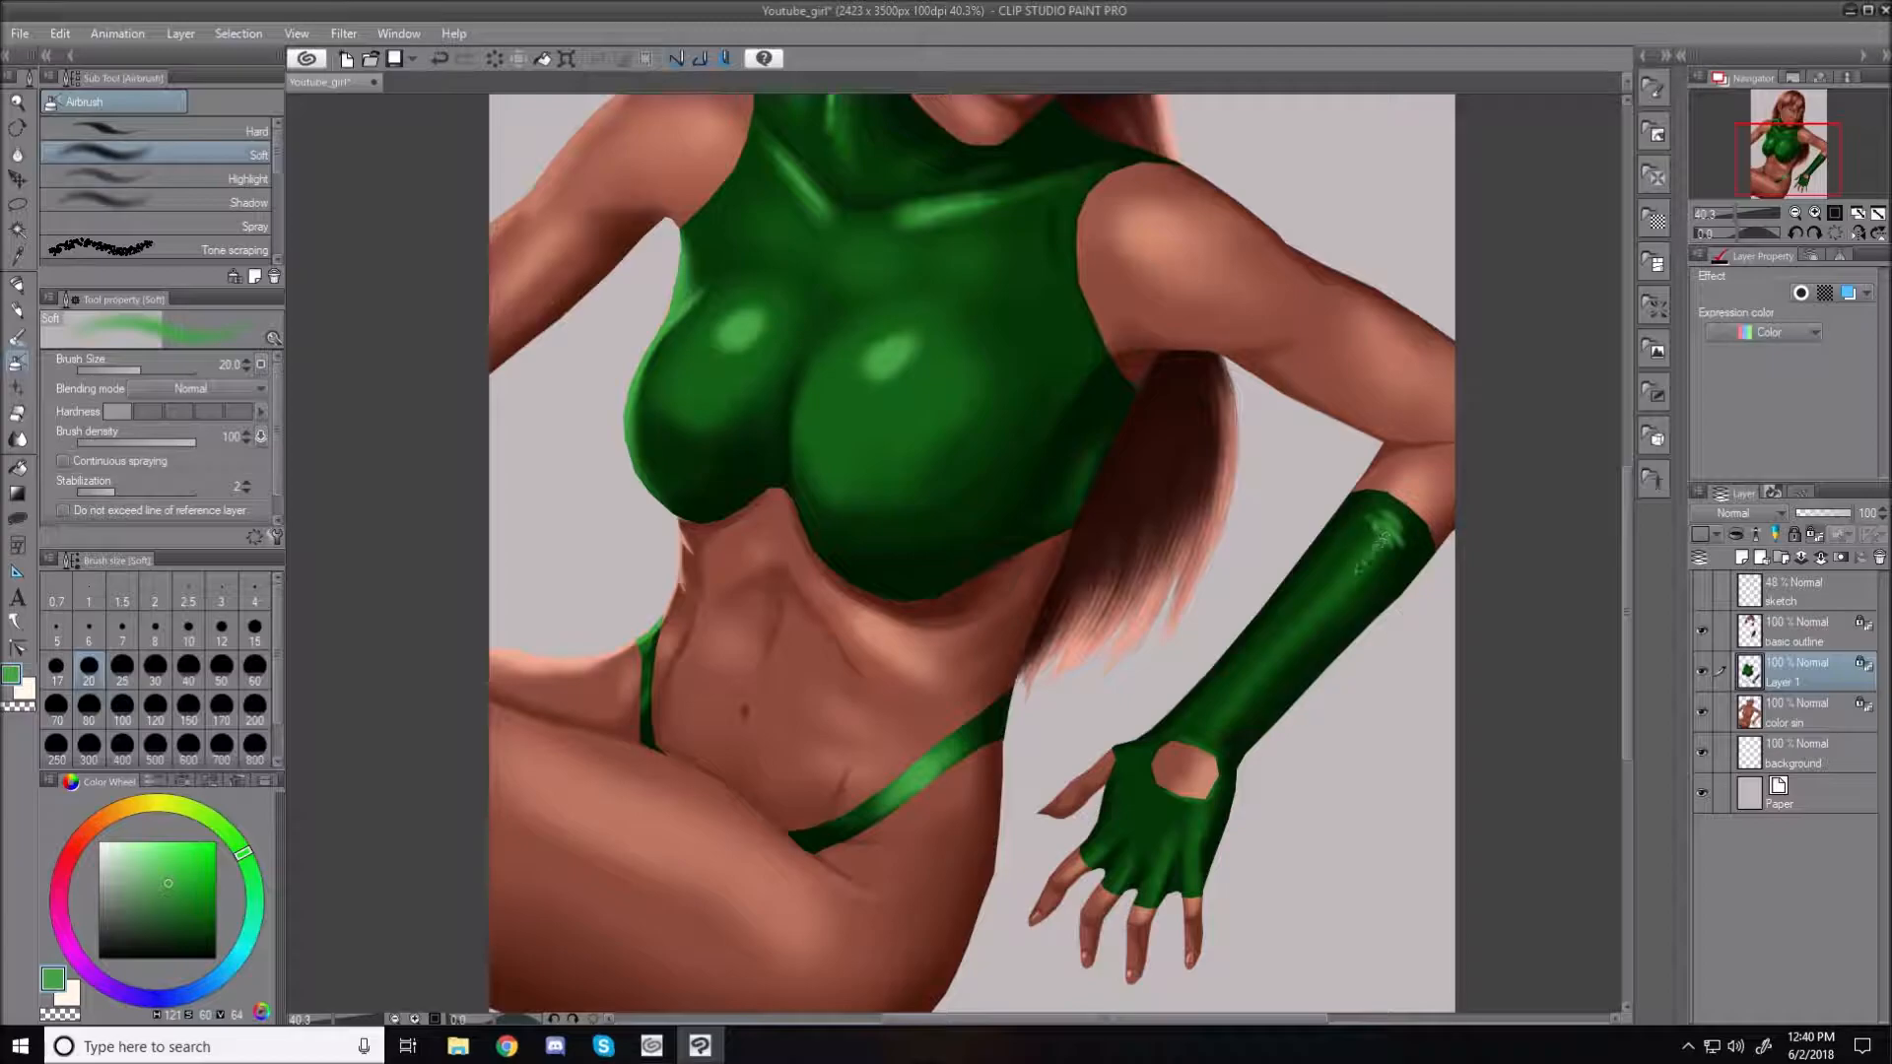
key("bracketright")
key("bracketright")
key("bracketright")
key("bracketright")
mouse_move(1372, 520)
left_mouse_down()
mouse_move(1392, 524)
mouse_move(1362, 556)
mouse_move(1378, 542)
left_mouse_up()
key("bracketleft")
key("bracketleft")
key("bracketleft")
key("bracketleft")
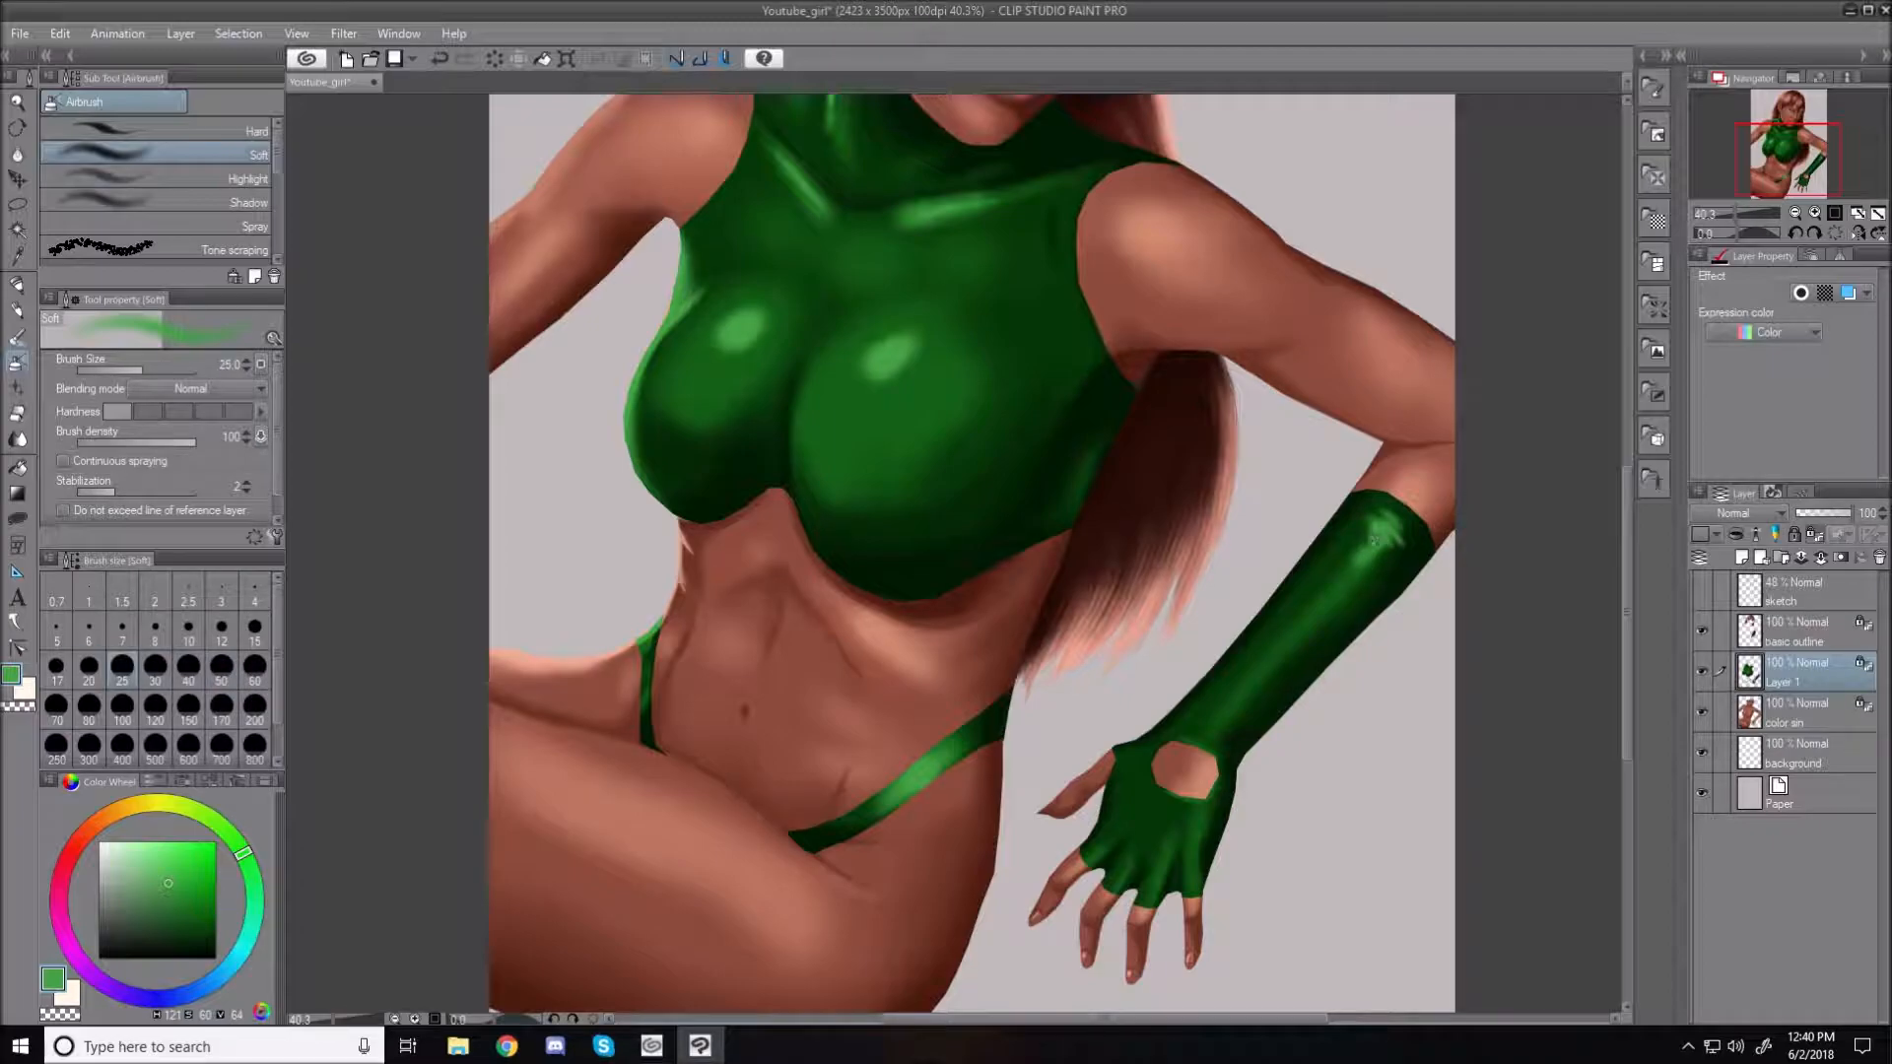
Paint a light green highlight along the glove's forearm to the wrist opening with soft airbrush sizes 20, 10 and 25
left_click_drag(1325, 595, 1235, 688)
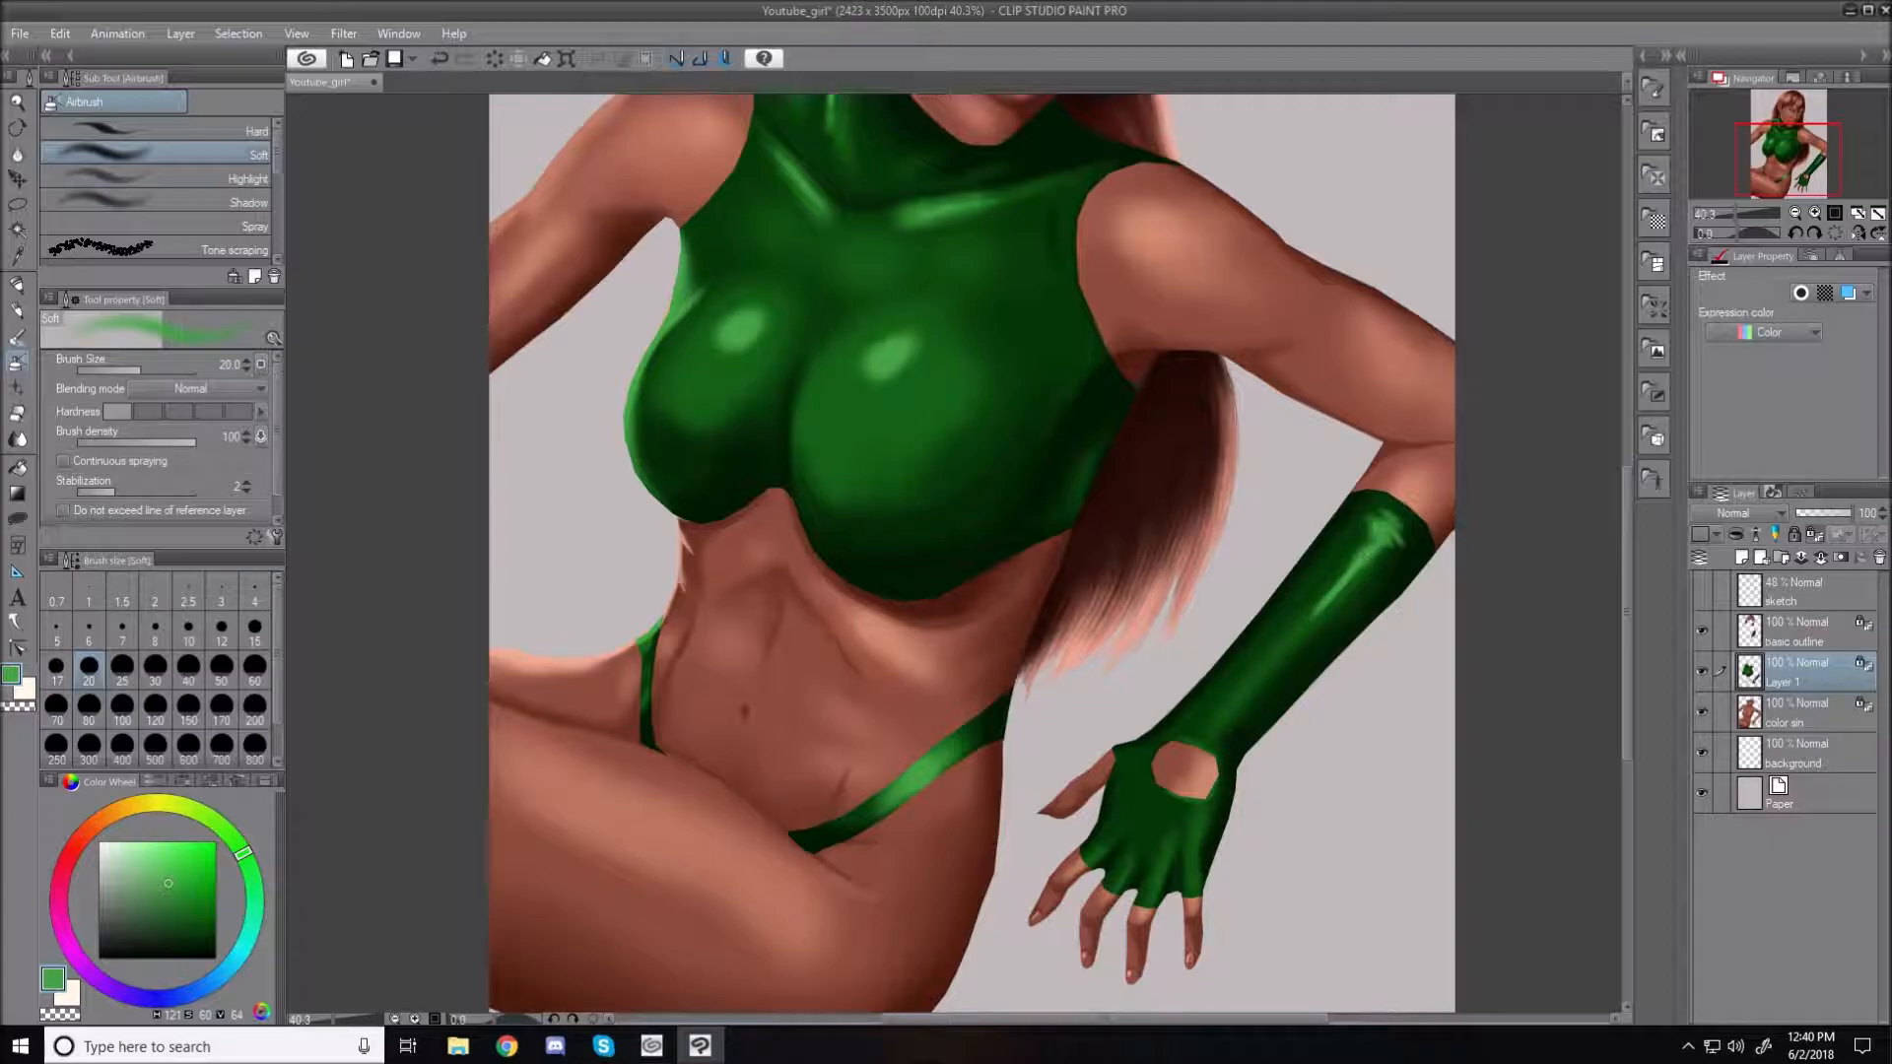
left_click_drag(1318, 605, 1189, 742)
key("bracketleft")
key("bracketleft")
key("bracketleft")
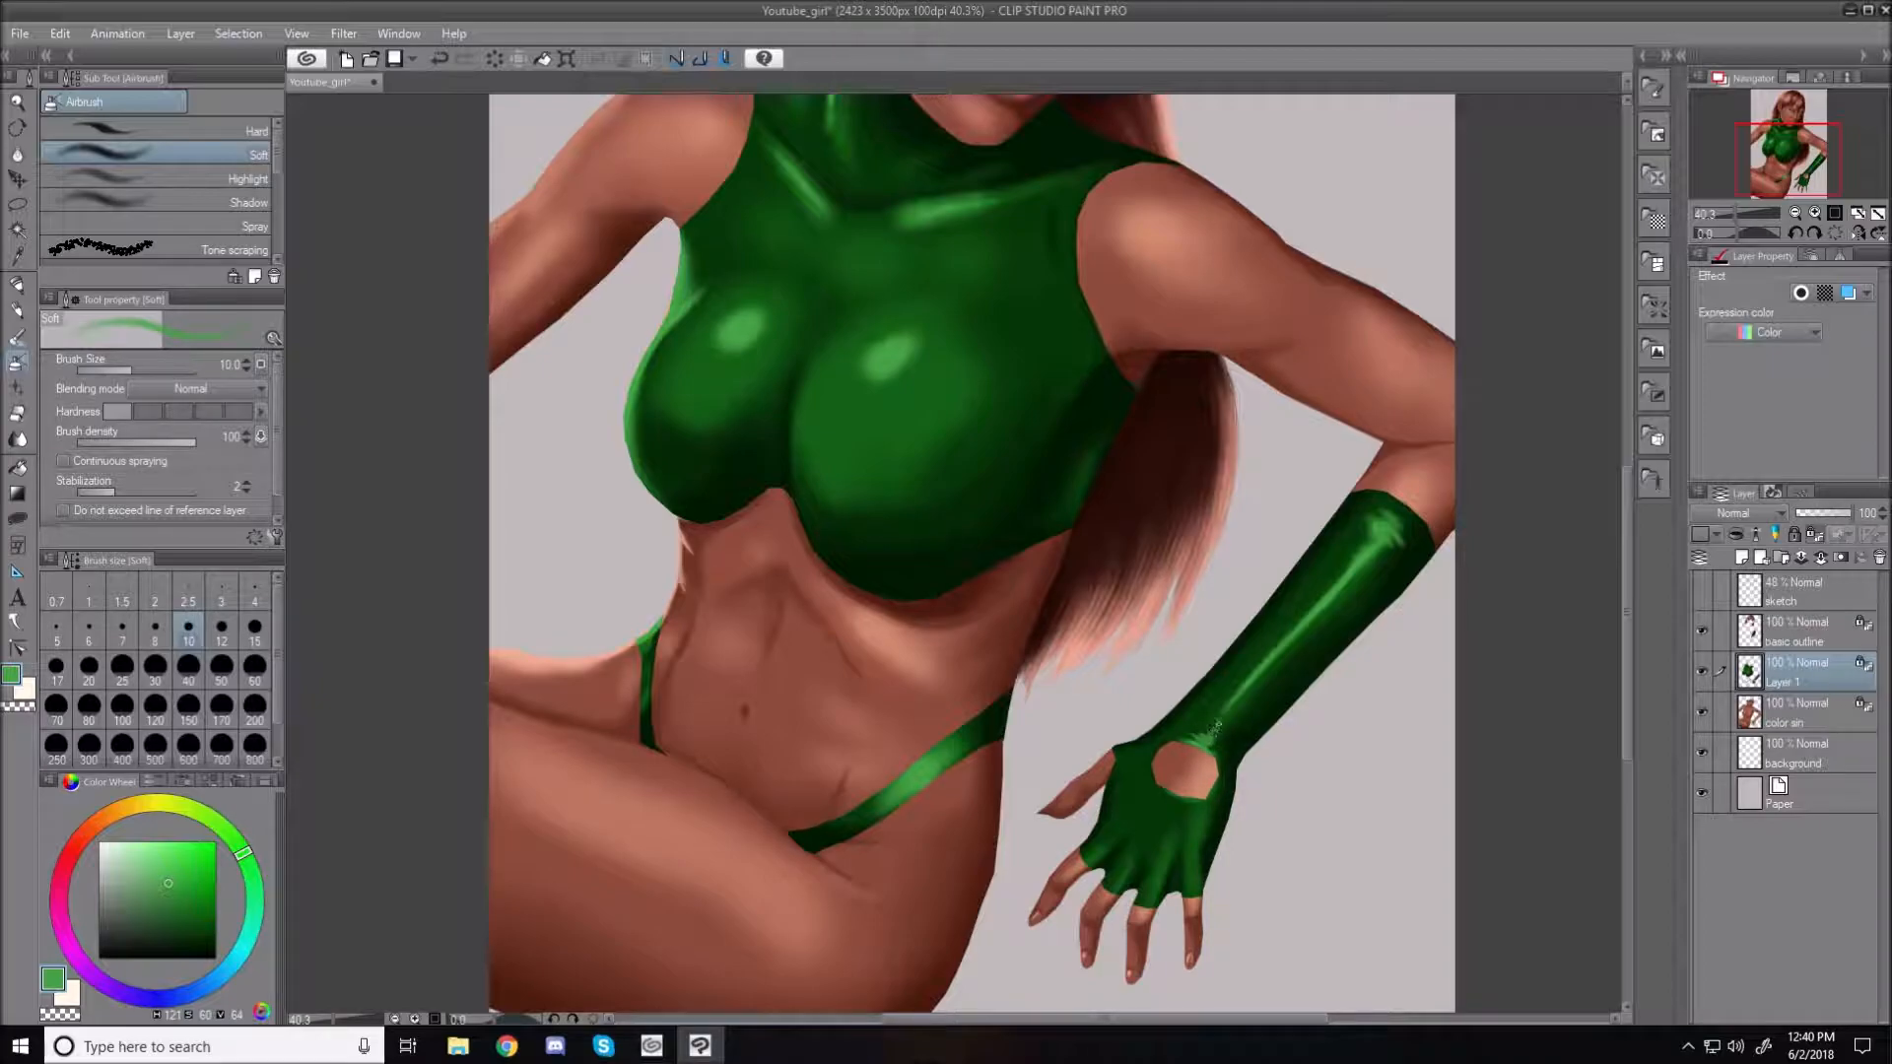
key("bracketright")
key("bracketright")
key("bracketright")
key("bracketright")
key("bracketright")
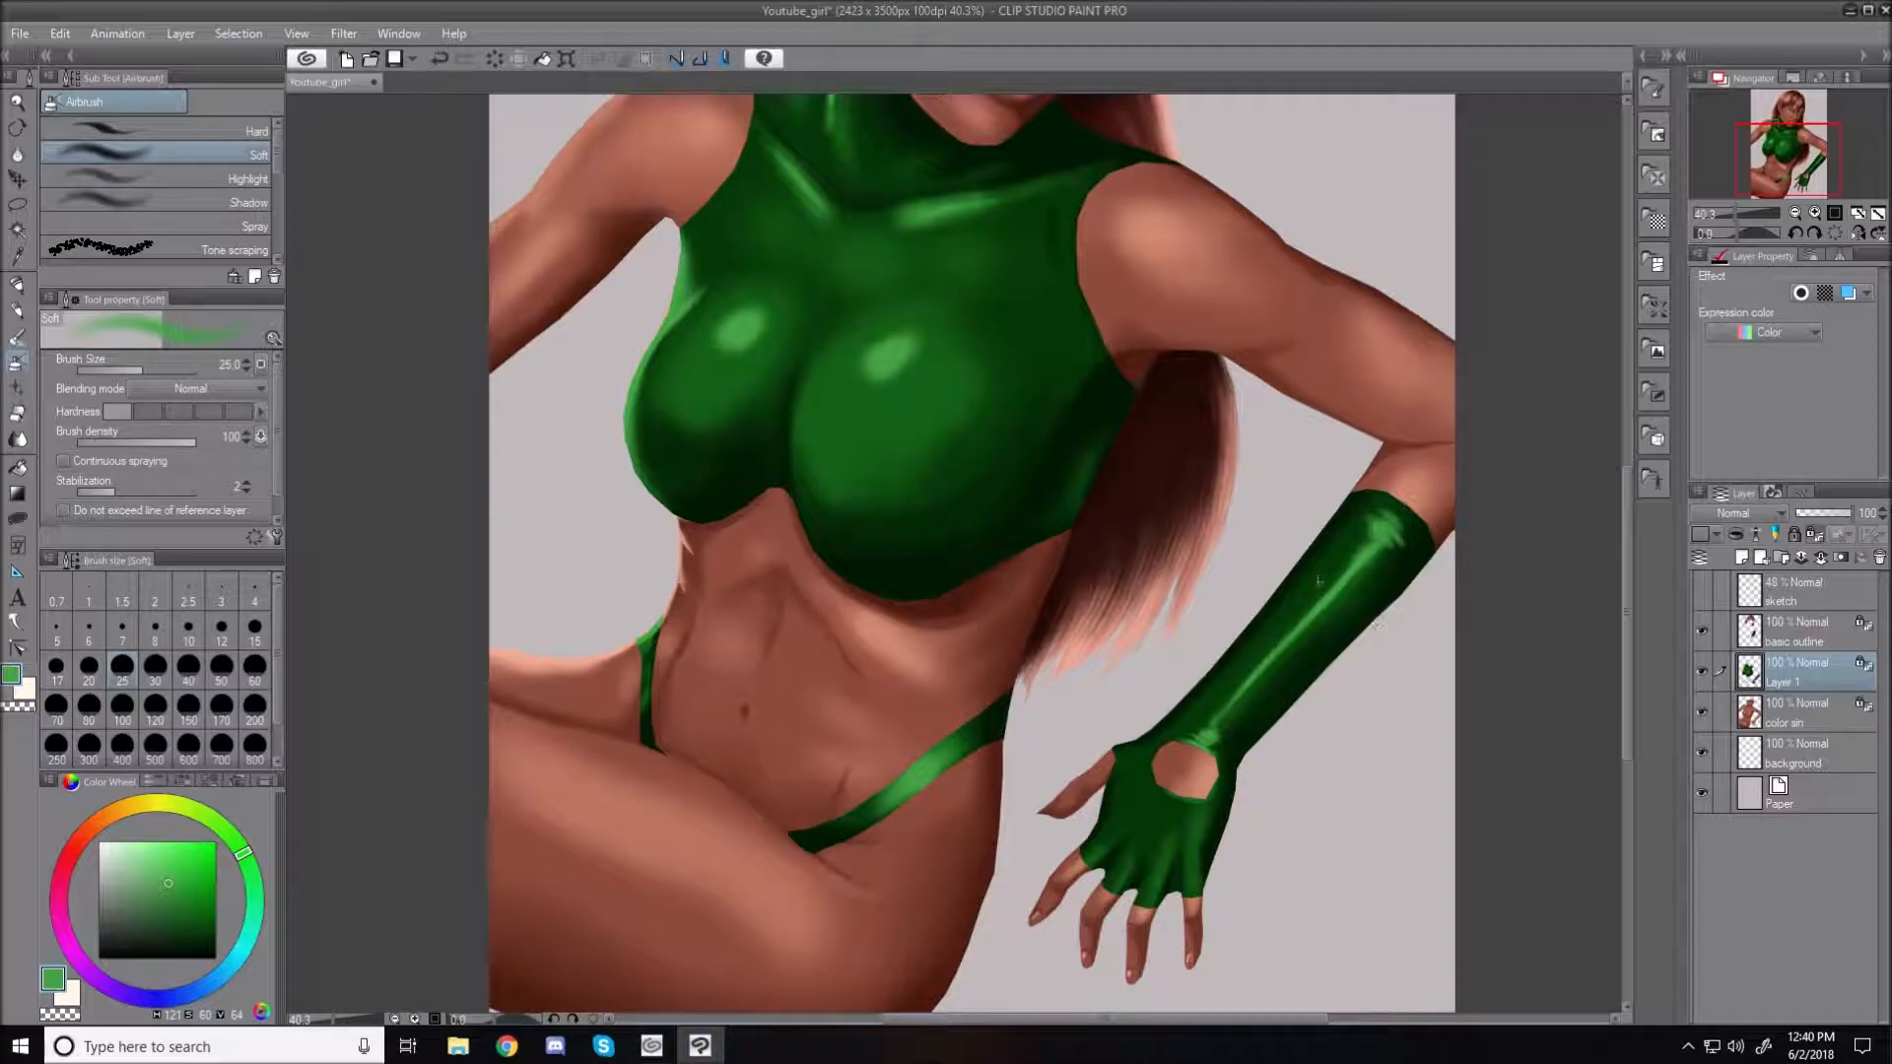
Add fine highlight strokes along the glove's cuff edge at the elbow with the soft airbrush at size 12
key("bracketleft")
key("bracketleft")
key("bracketleft")
mouse_move(1359, 524)
left_mouse_down()
mouse_move(1378, 510)
mouse_move(1423, 556)
left_mouse_up()
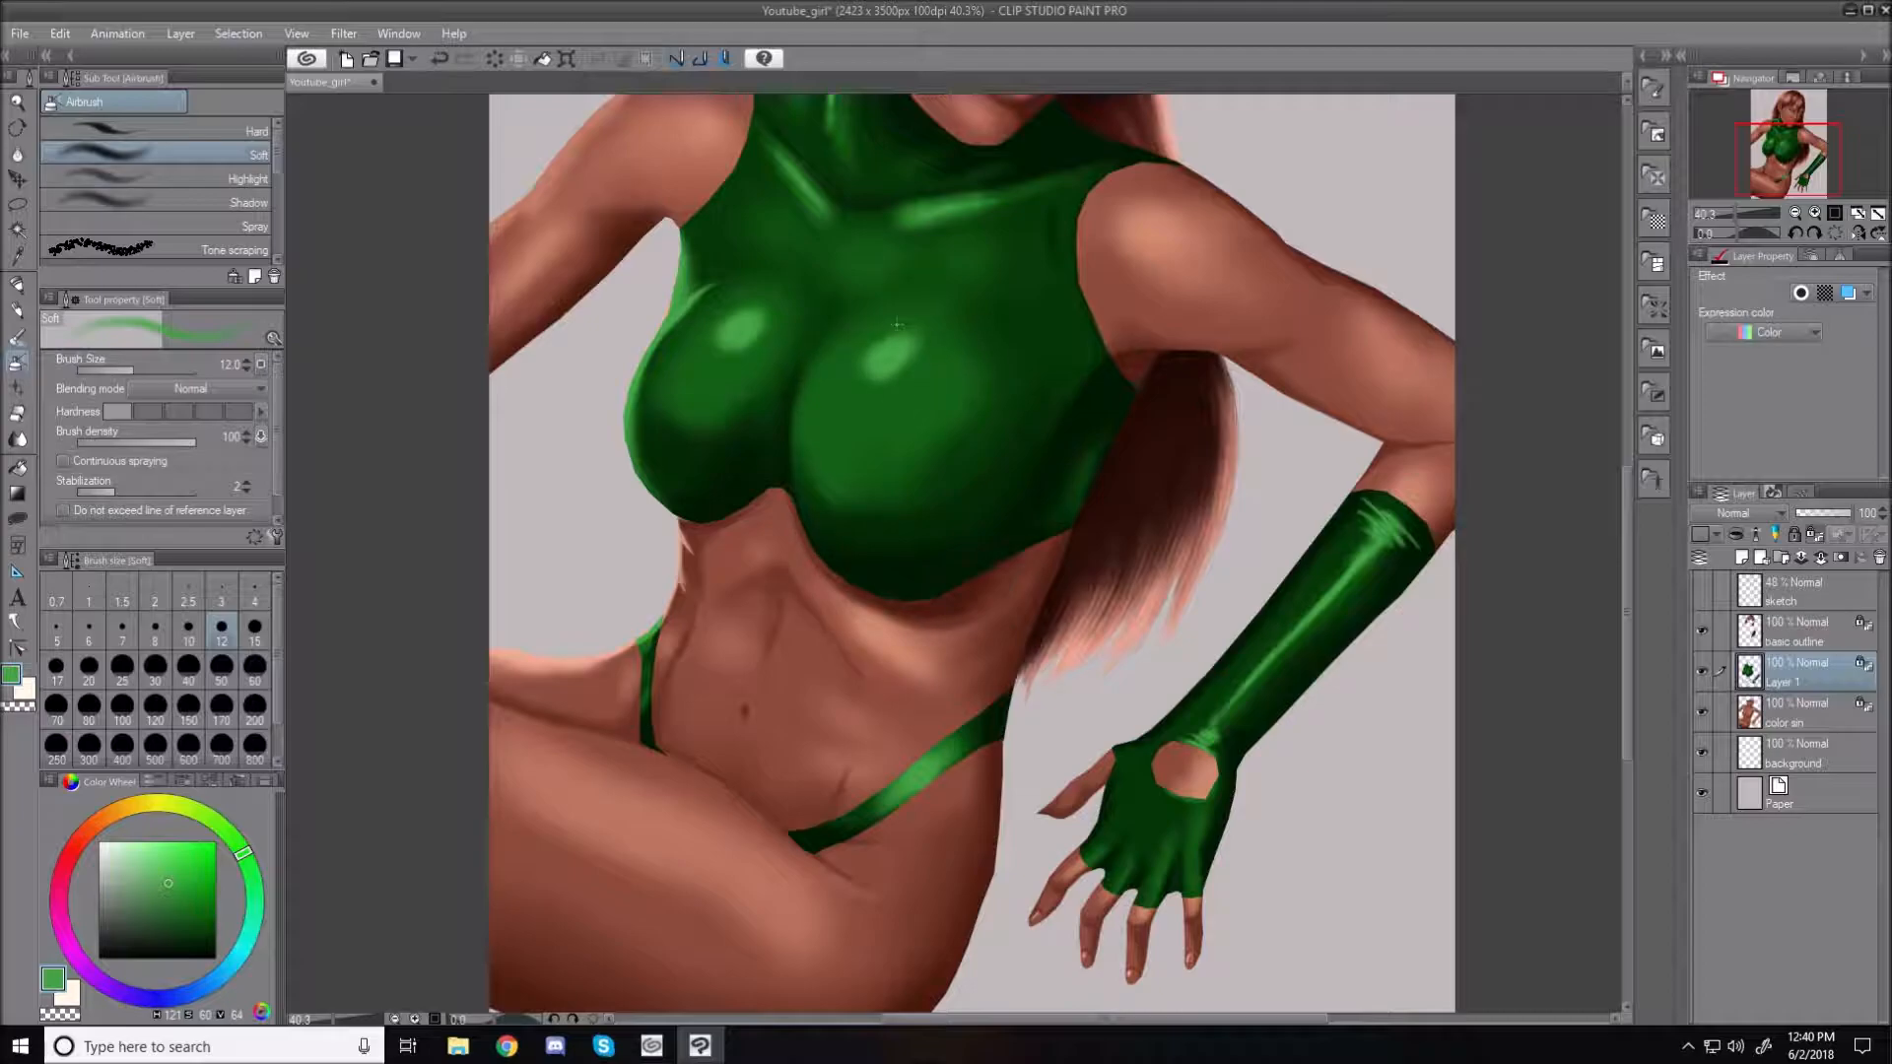
Add a small secondary highlight beside each round chest highlight with the soft airbrush, starting at size 20
key("bracketright")
key("bracketright")
key("bracketright")
key("bracketright")
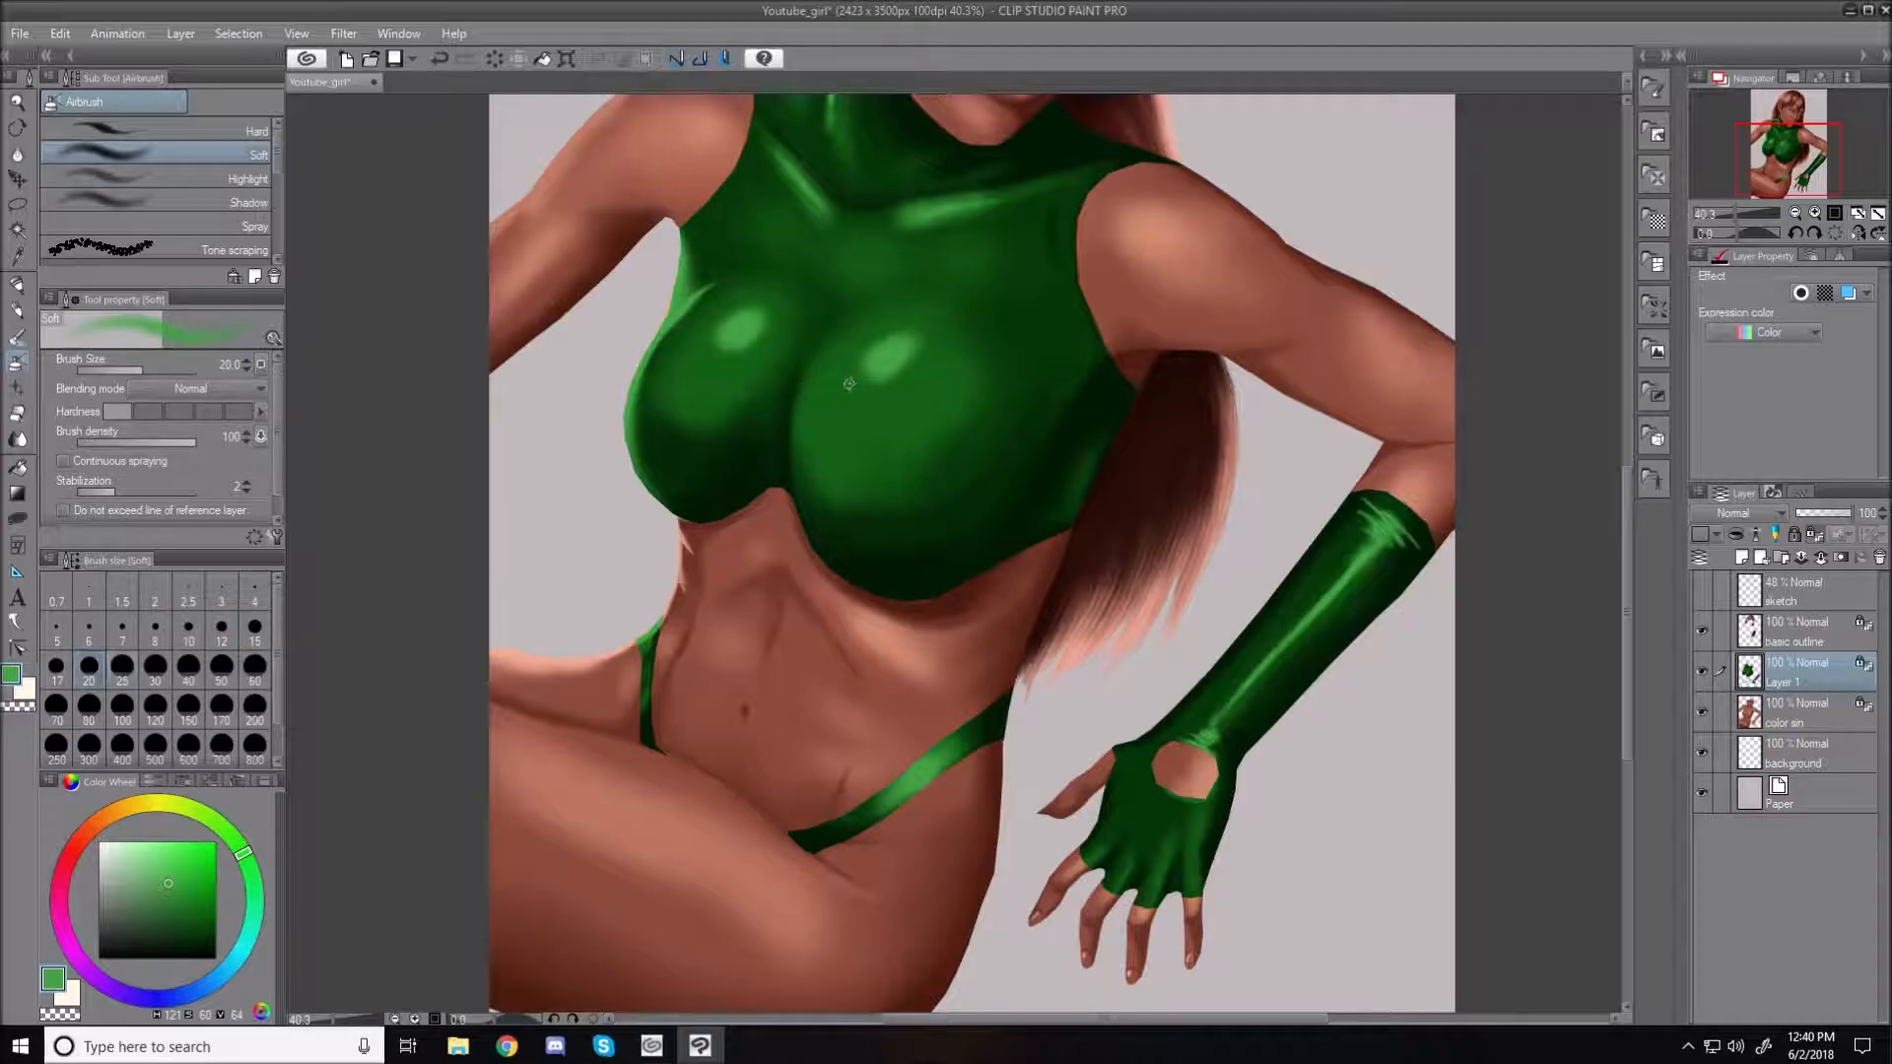
key("bracketright")
key("bracketright")
key("bracketright")
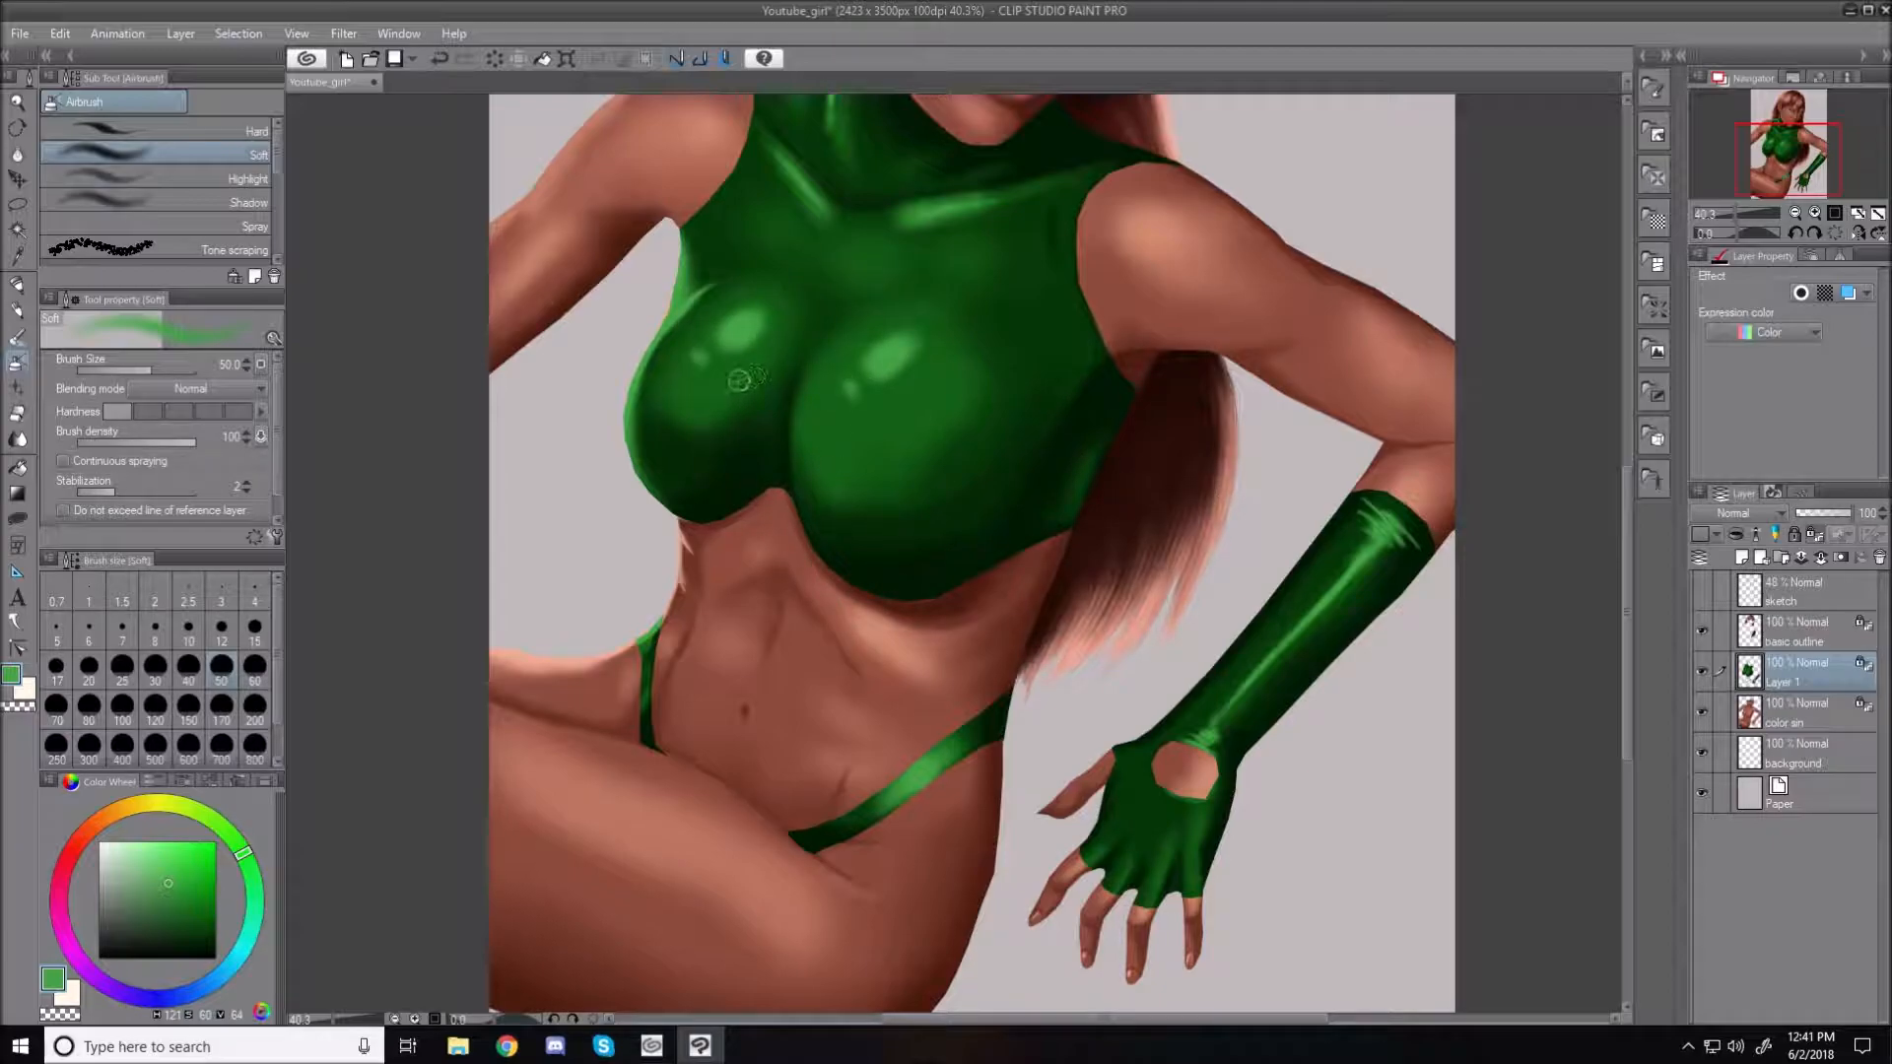
Add a small highlight dot beside the inner end of the collarbone highlight and enlarge the airbrush to size 120
key("bracketleft")
key("bracketleft")
key("bracketleft")
key("bracketright")
key("bracketright")
key("bracketright")
left_click_drag(1628, 573, 1627, 544)
key("bracketright")
key("bracketright")
key("bracketright")
key("bracketright")
key("bracketright")
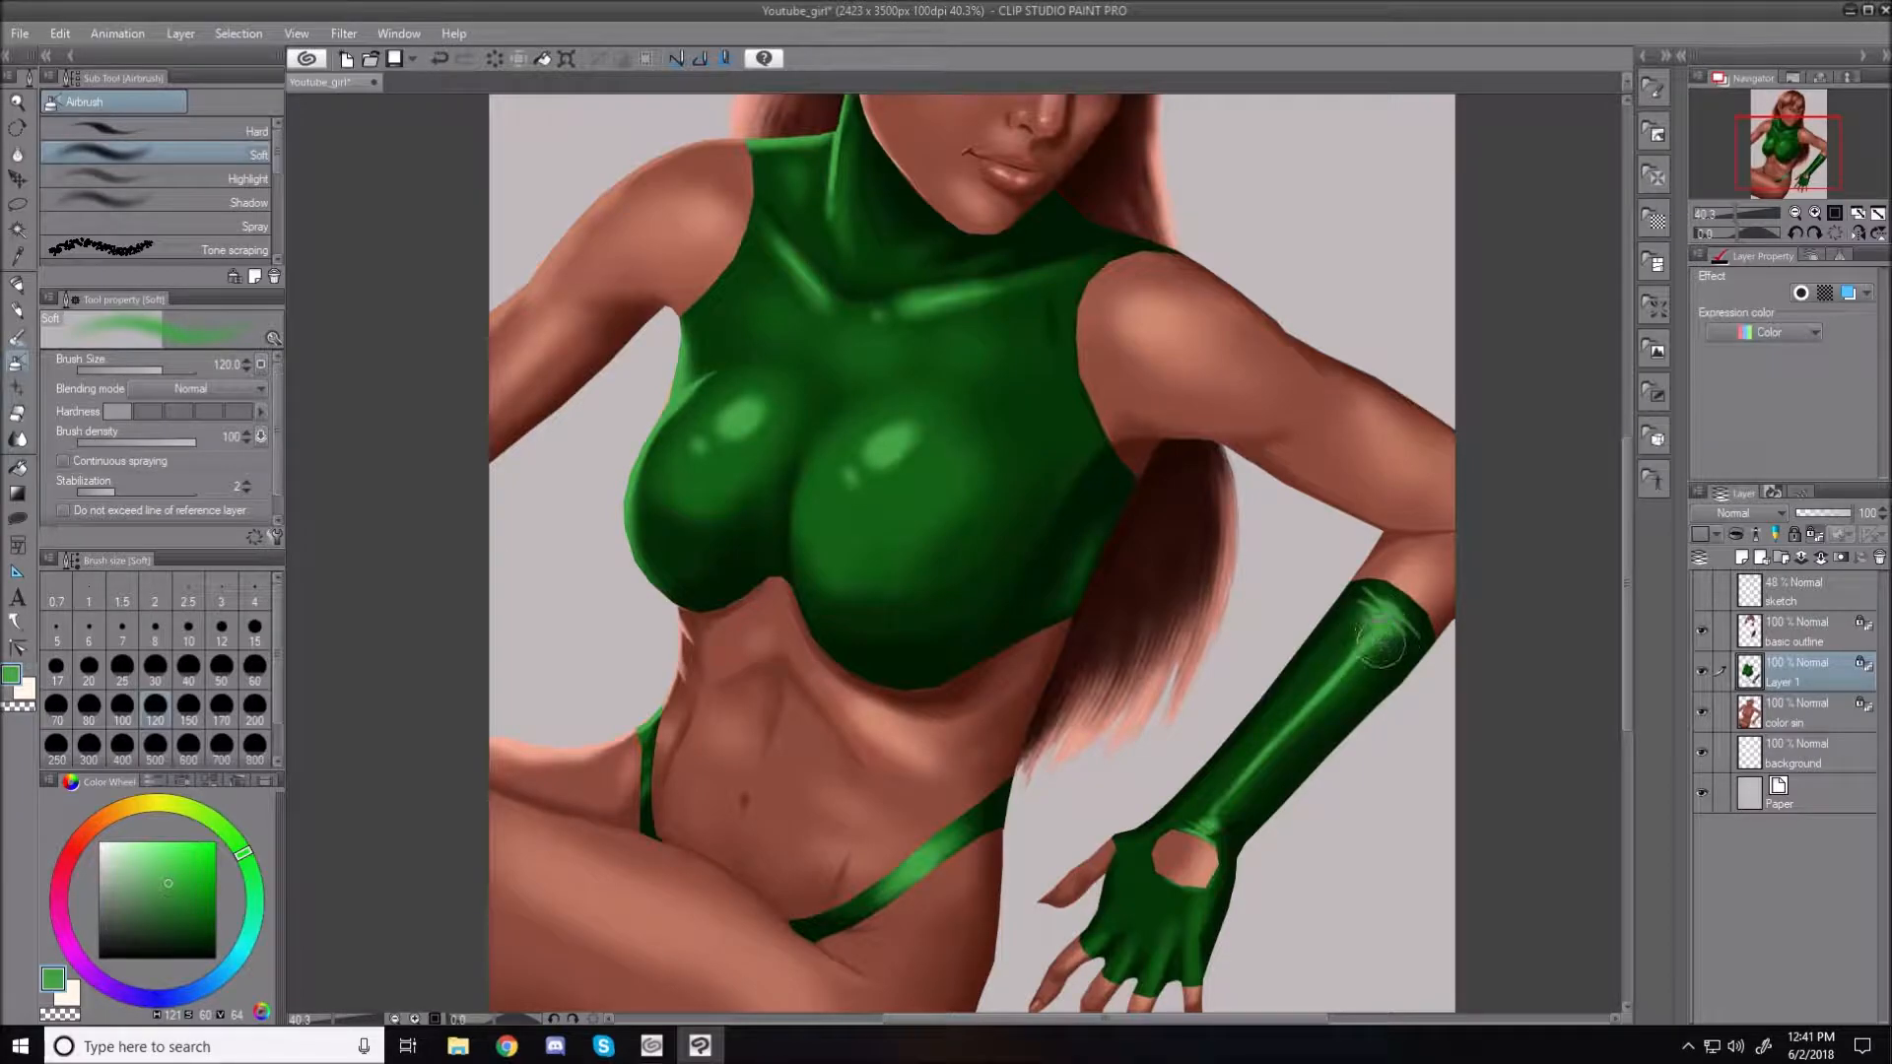
Broaden and soften the highlight along the glove's forearm from cuff to wrist with the soft airbrush at size 50
key("bracketleft")
key("bracketleft")
key("bracketleft")
key("bracketleft")
key("bracketleft")
left_click_drag(1362, 644, 1257, 761)
left_click_drag(1310, 694, 1211, 825)
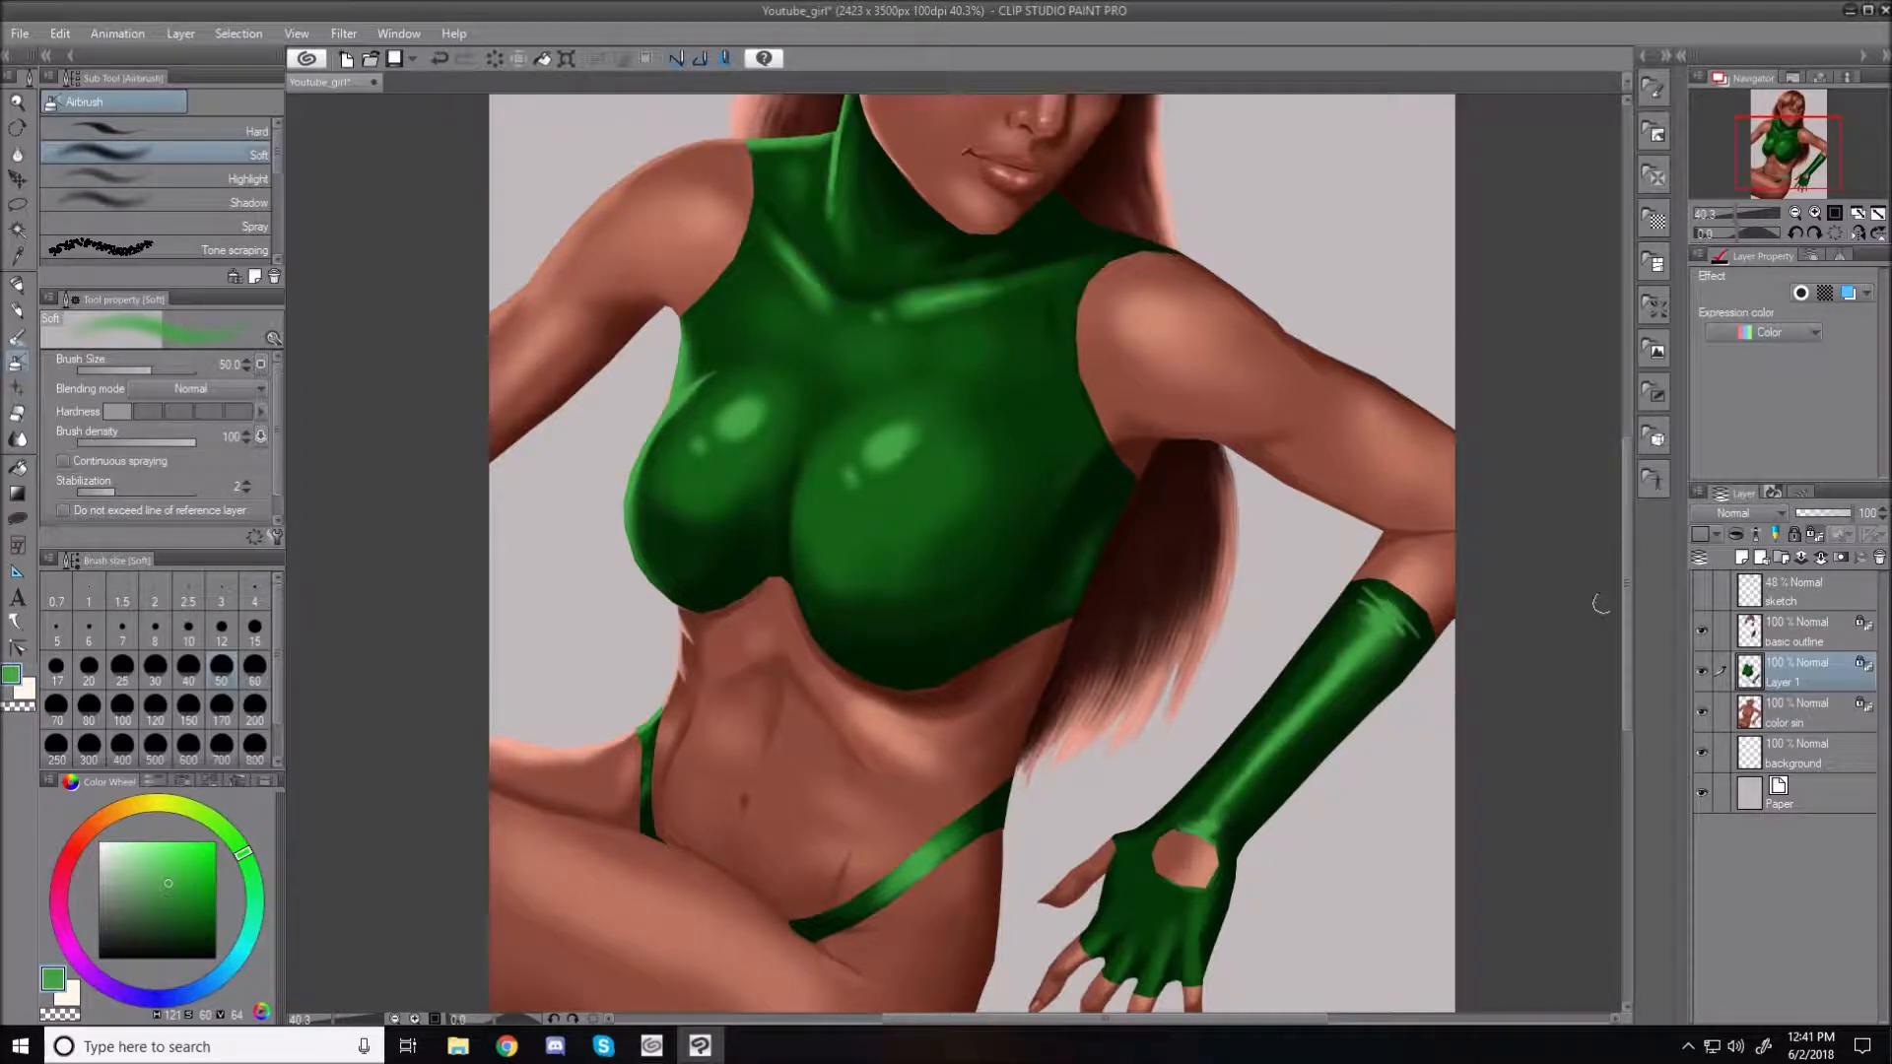
Paint thin light green highlights along the glove's finger sections with the soft airbrush at size 17
scroll(1626, 619, "down", 3)
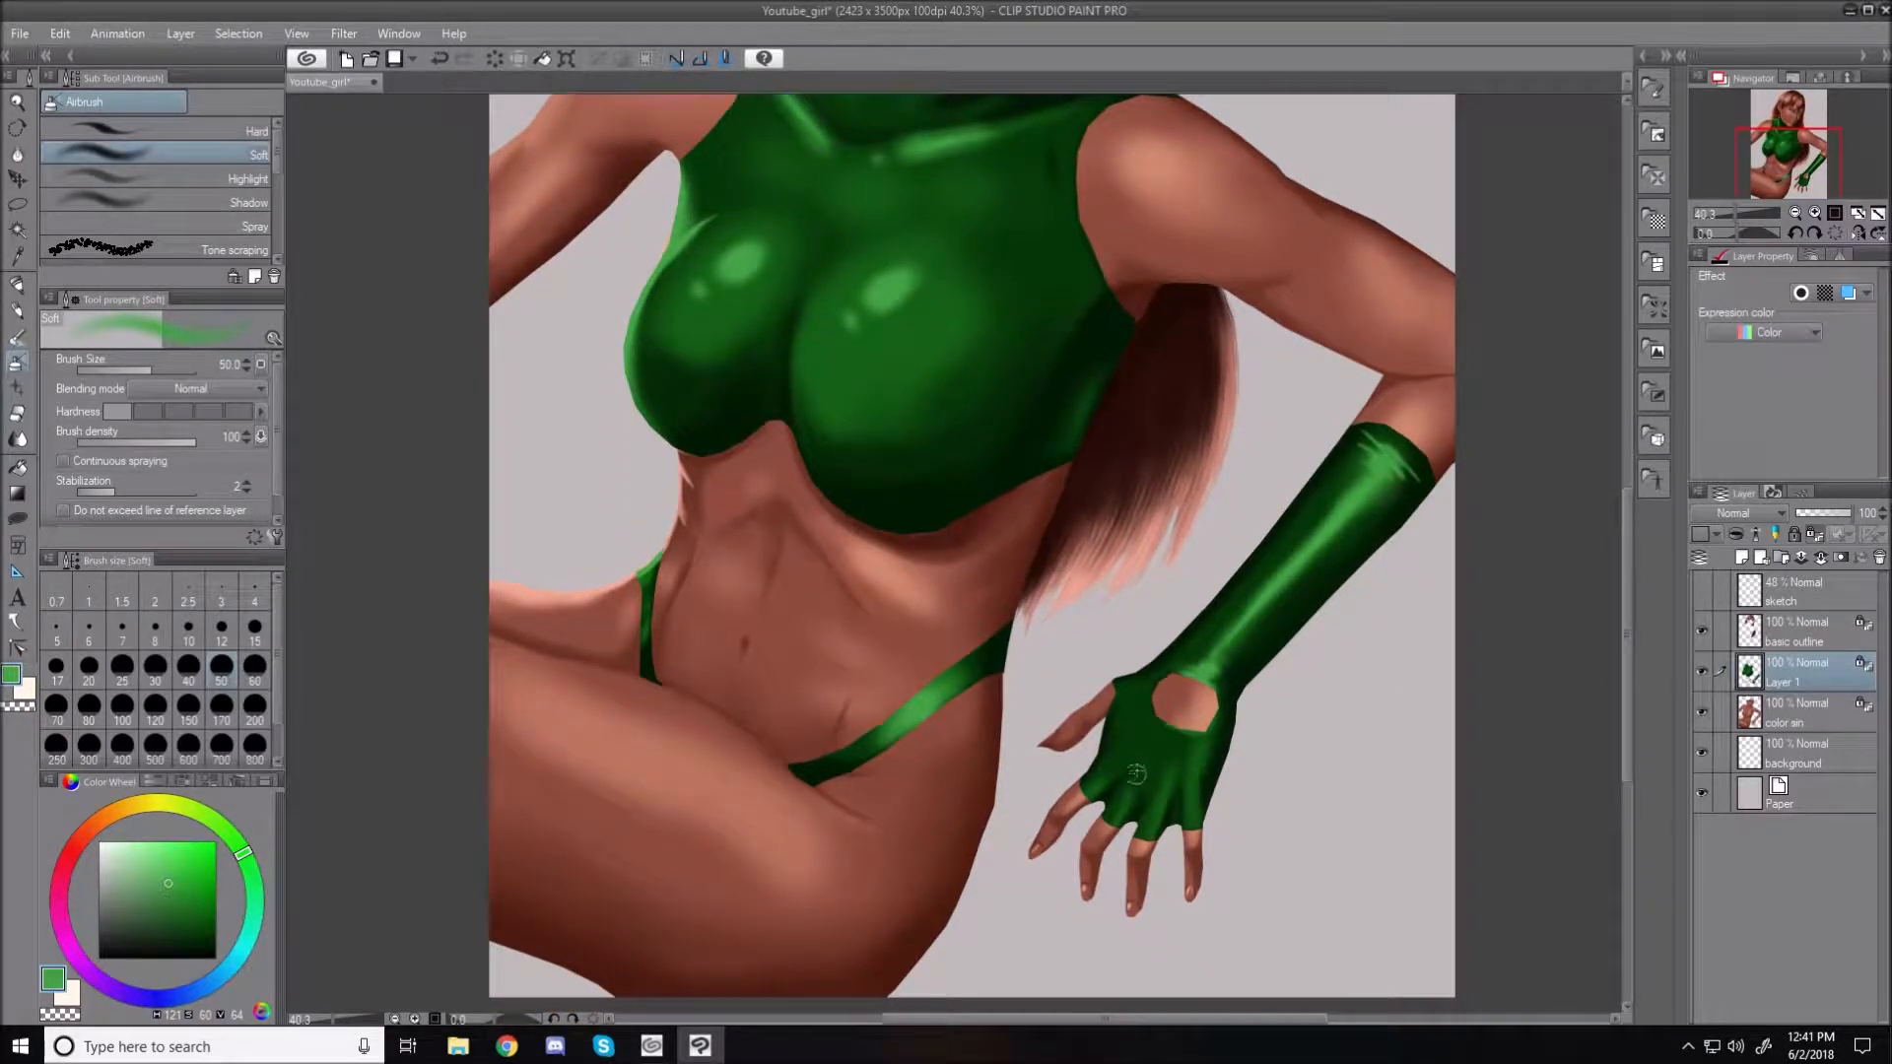
key("bracketleft")
key("bracketleft")
key("bracketleft")
key("bracketleft")
key("bracketleft")
key("bracketright")
key("bracketleft")
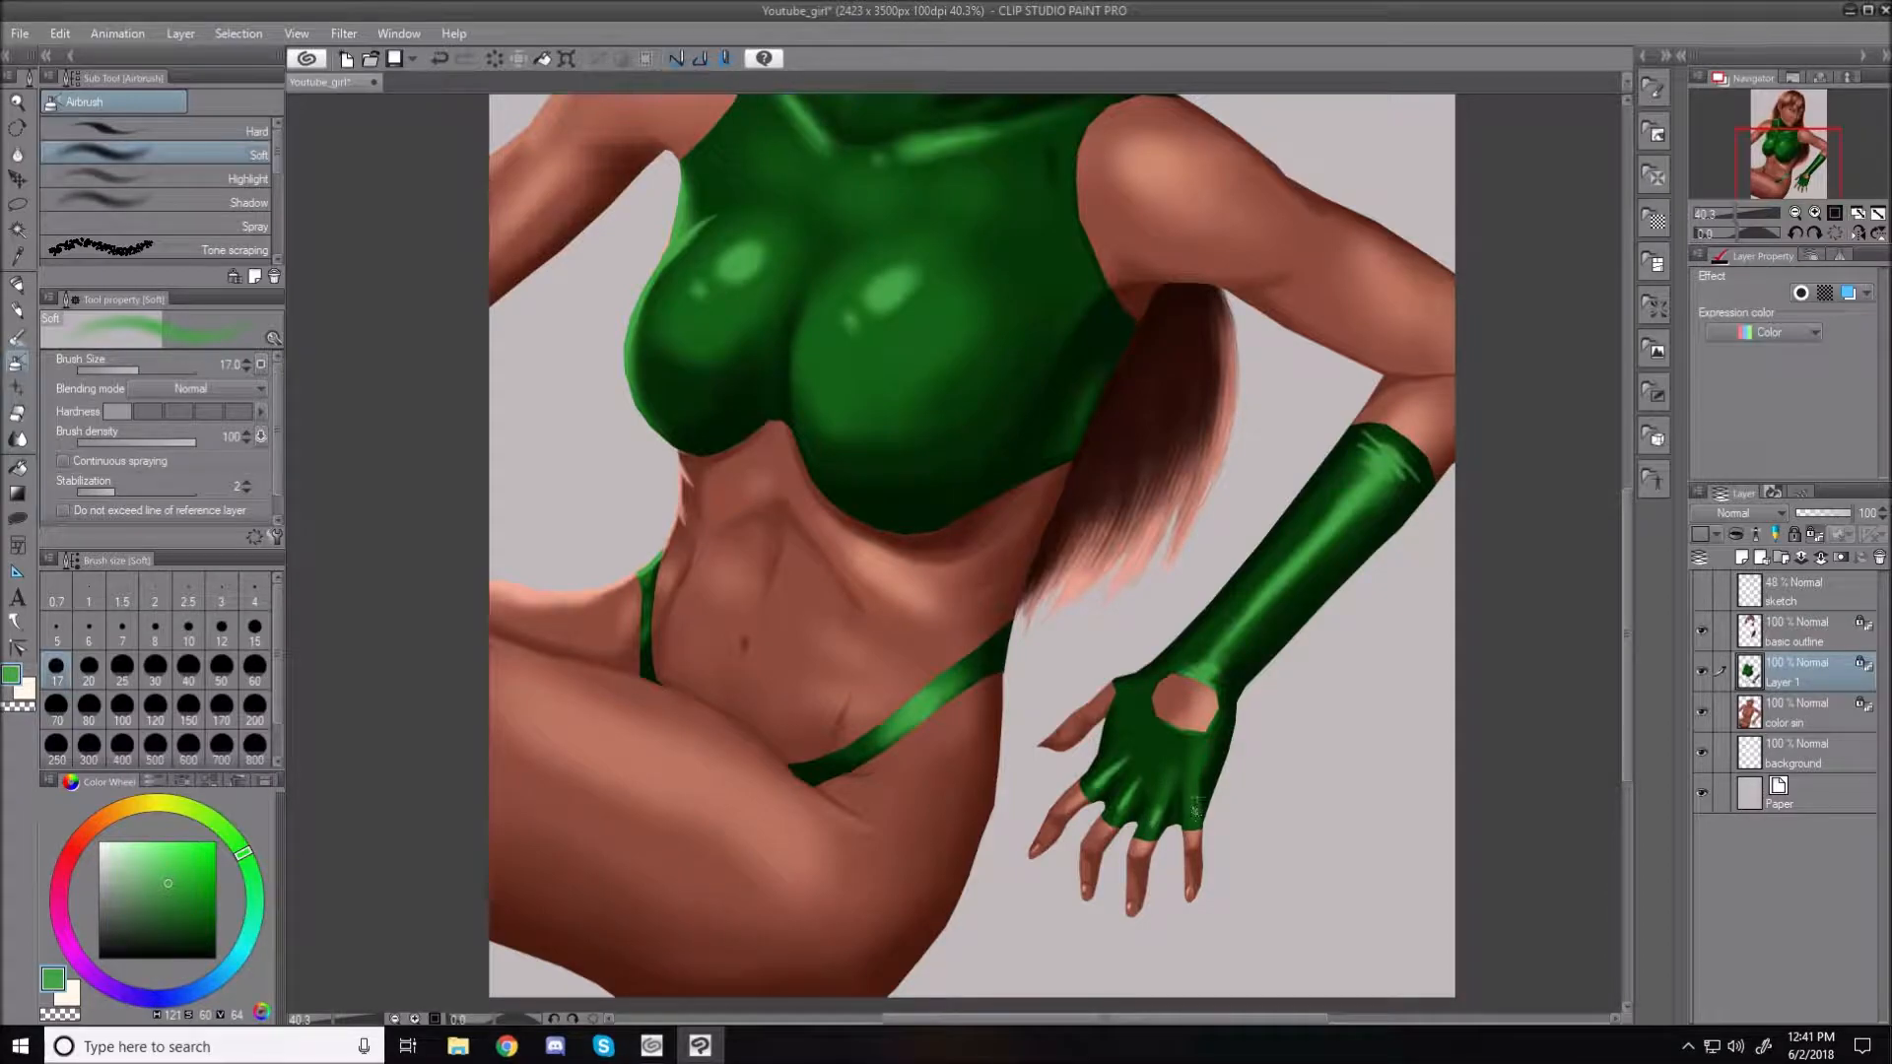
Highlight the glove's knuckles and blend them together with the soft airbrush at sizes 40, 50 and 70
key("bracketright")
key("bracketright")
key("bracketright")
key("bracketright")
left_click_drag(1126, 800, 1133, 783)
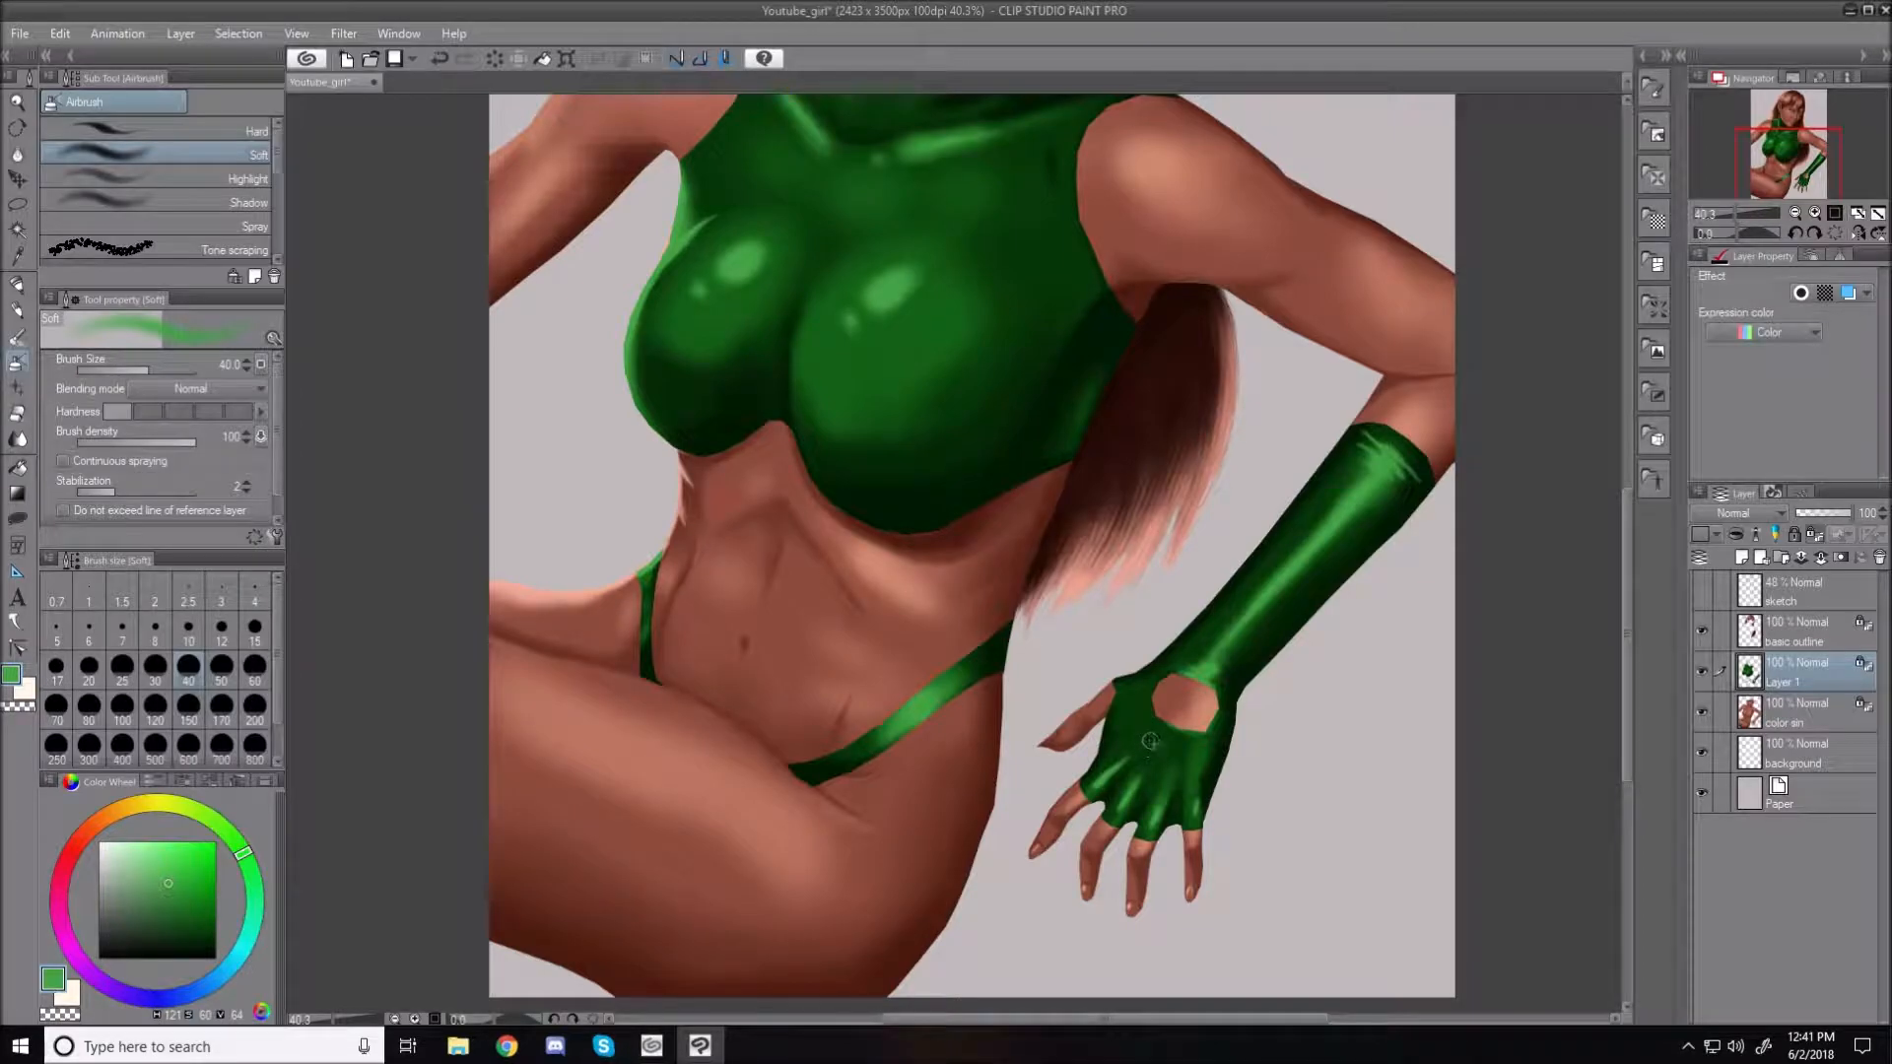
key("bracketright")
left_click_drag(1130, 749, 1160, 743)
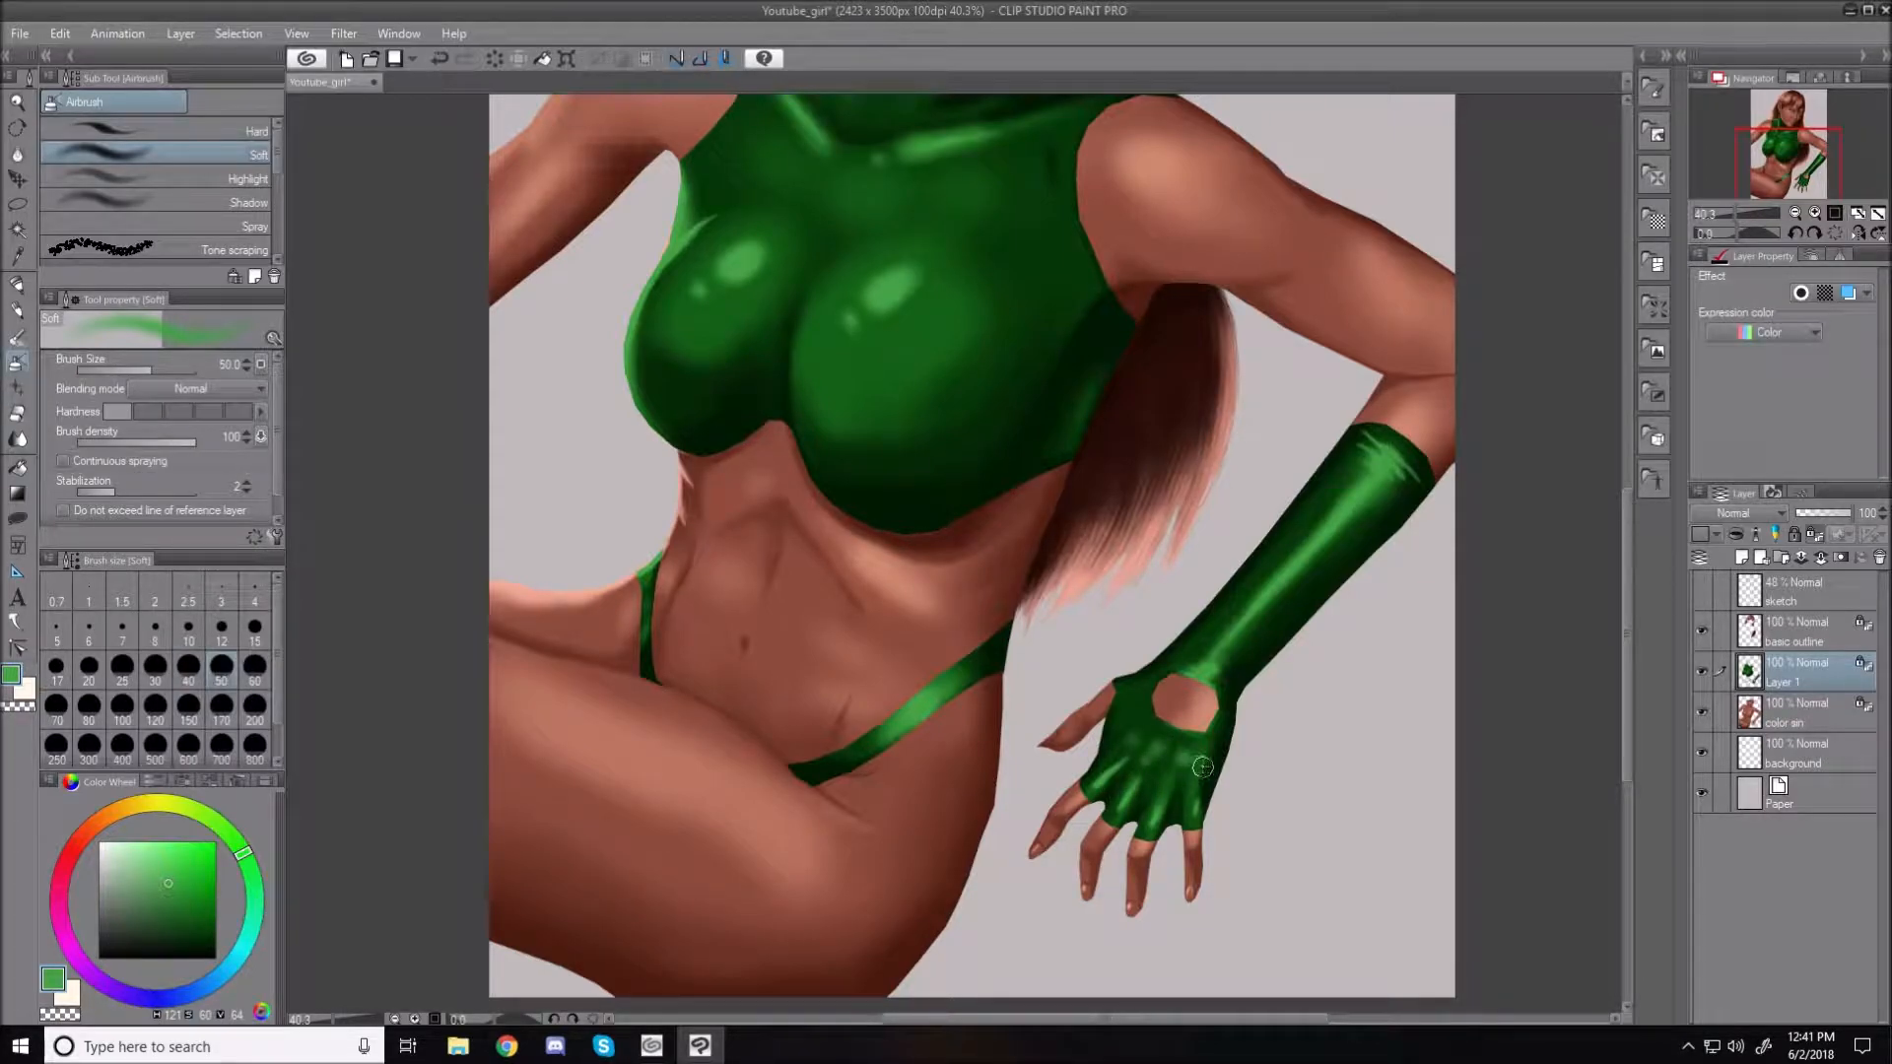
key("bracketright")
key("bracketright")
mouse_move(1160, 755)
left_mouse_down()
mouse_move(1136, 712)
mouse_move(1165, 730)
mouse_move(1135, 712)
mouse_move(1183, 760)
left_mouse_up()
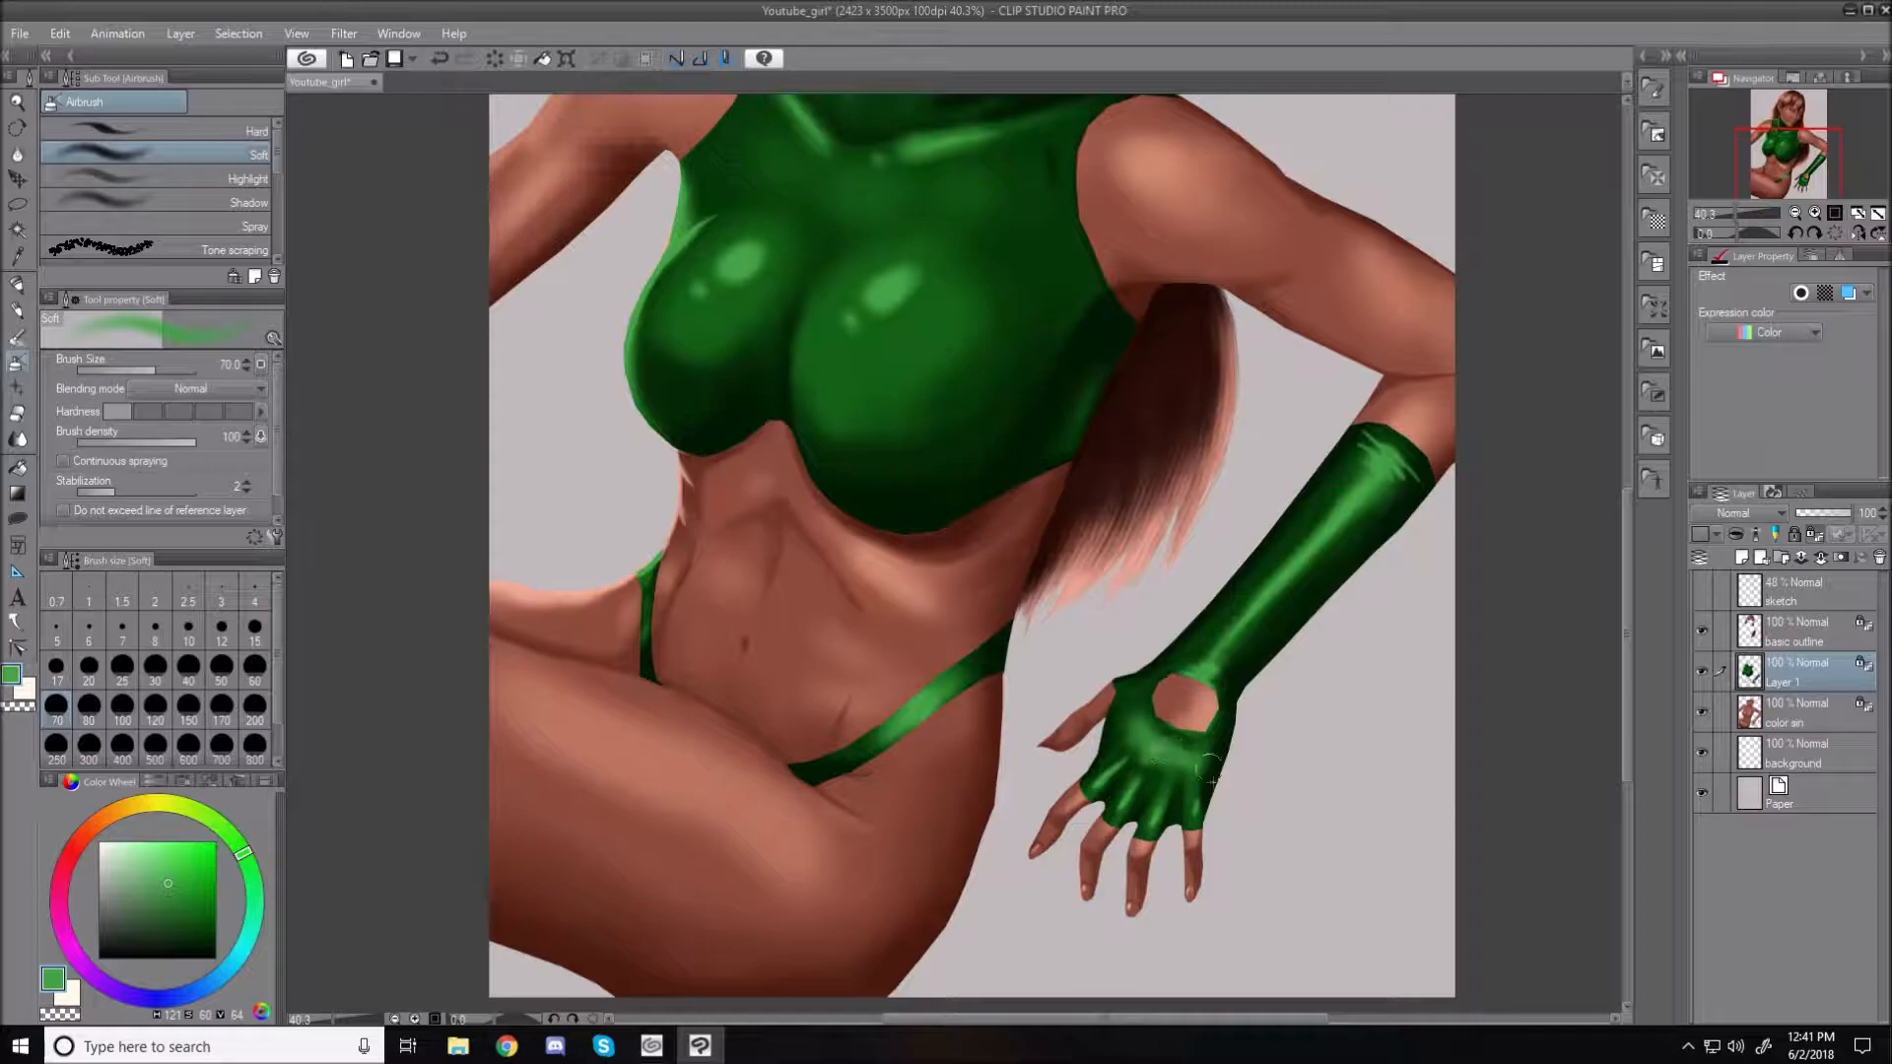
Add a fine light green edge highlight around the opening on the glove's hand with airbrush sizes 8 and 12
key("bracketleft")
key("bracketleft")
key("bracketleft")
key("bracketleft")
key("bracketleft")
key("bracketleft")
key("bracketleft")
key("bracketleft")
key("bracketleft")
key("bracketleft")
key("bracketleft")
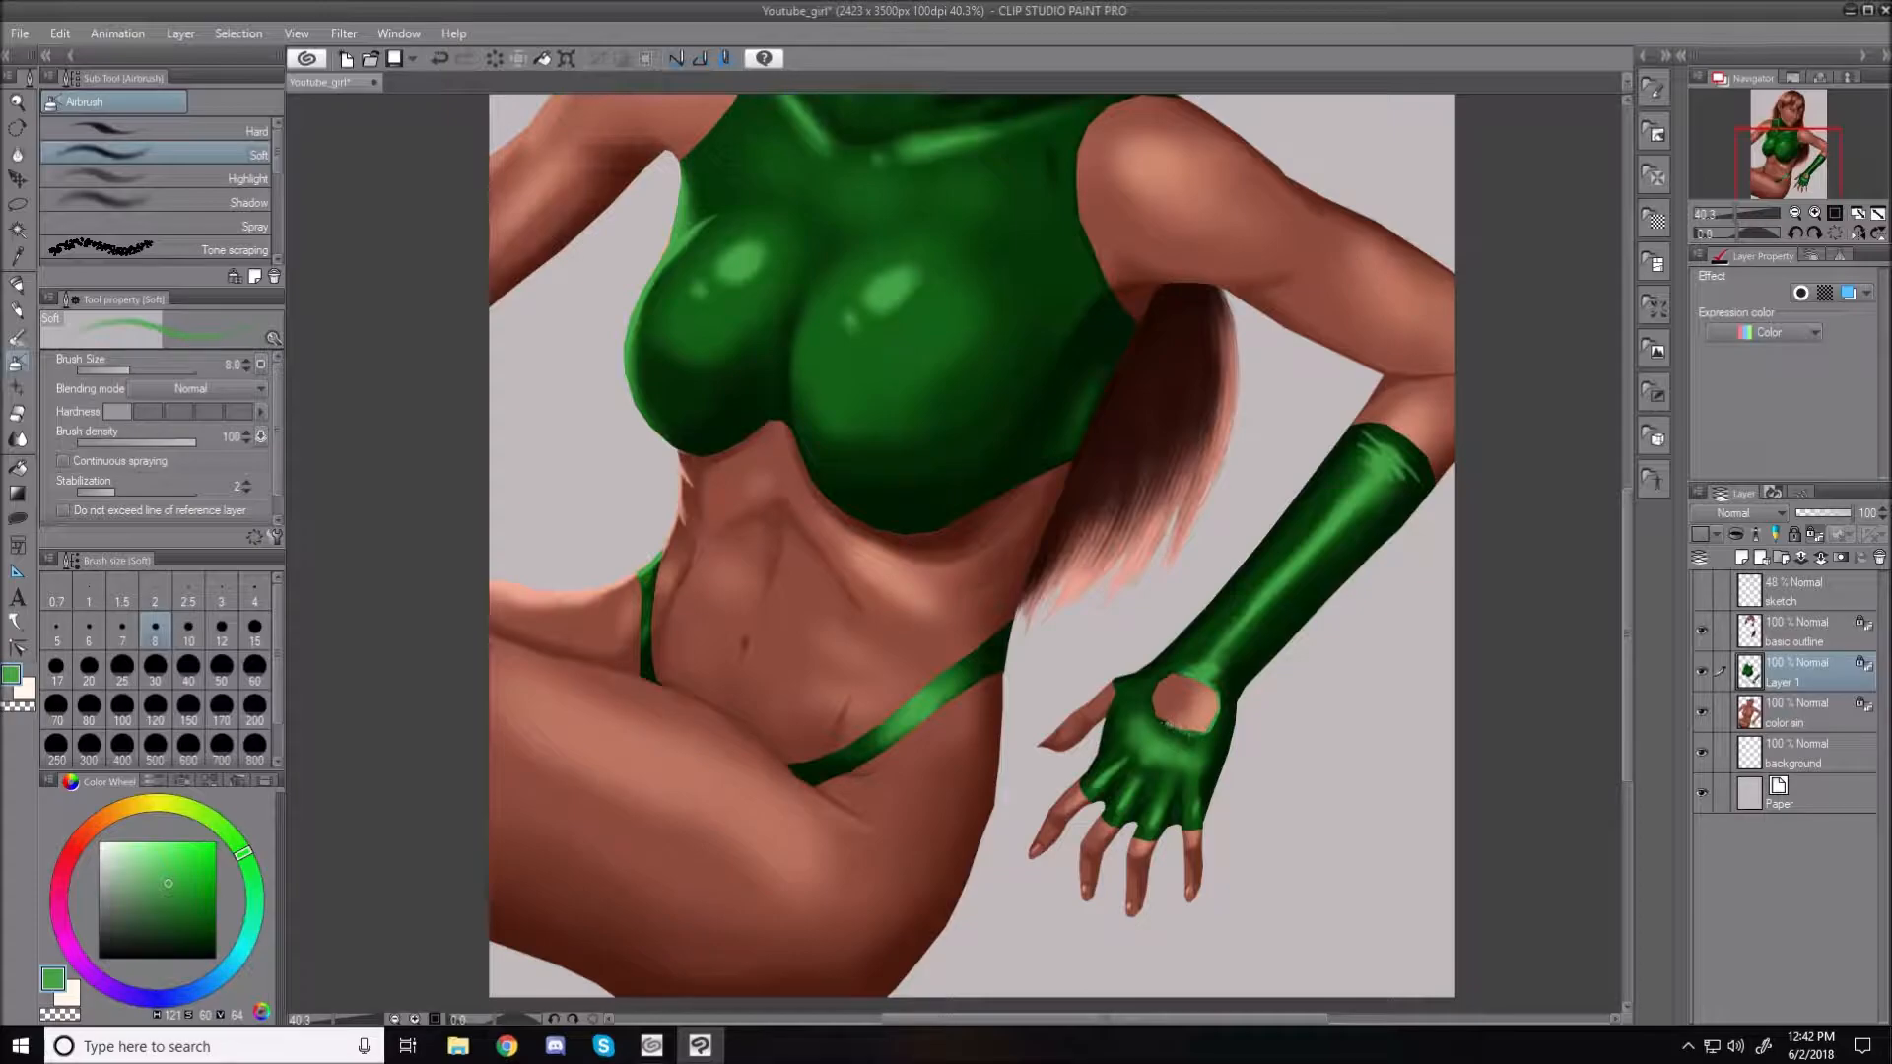
key("bracketright")
key("bracketright")
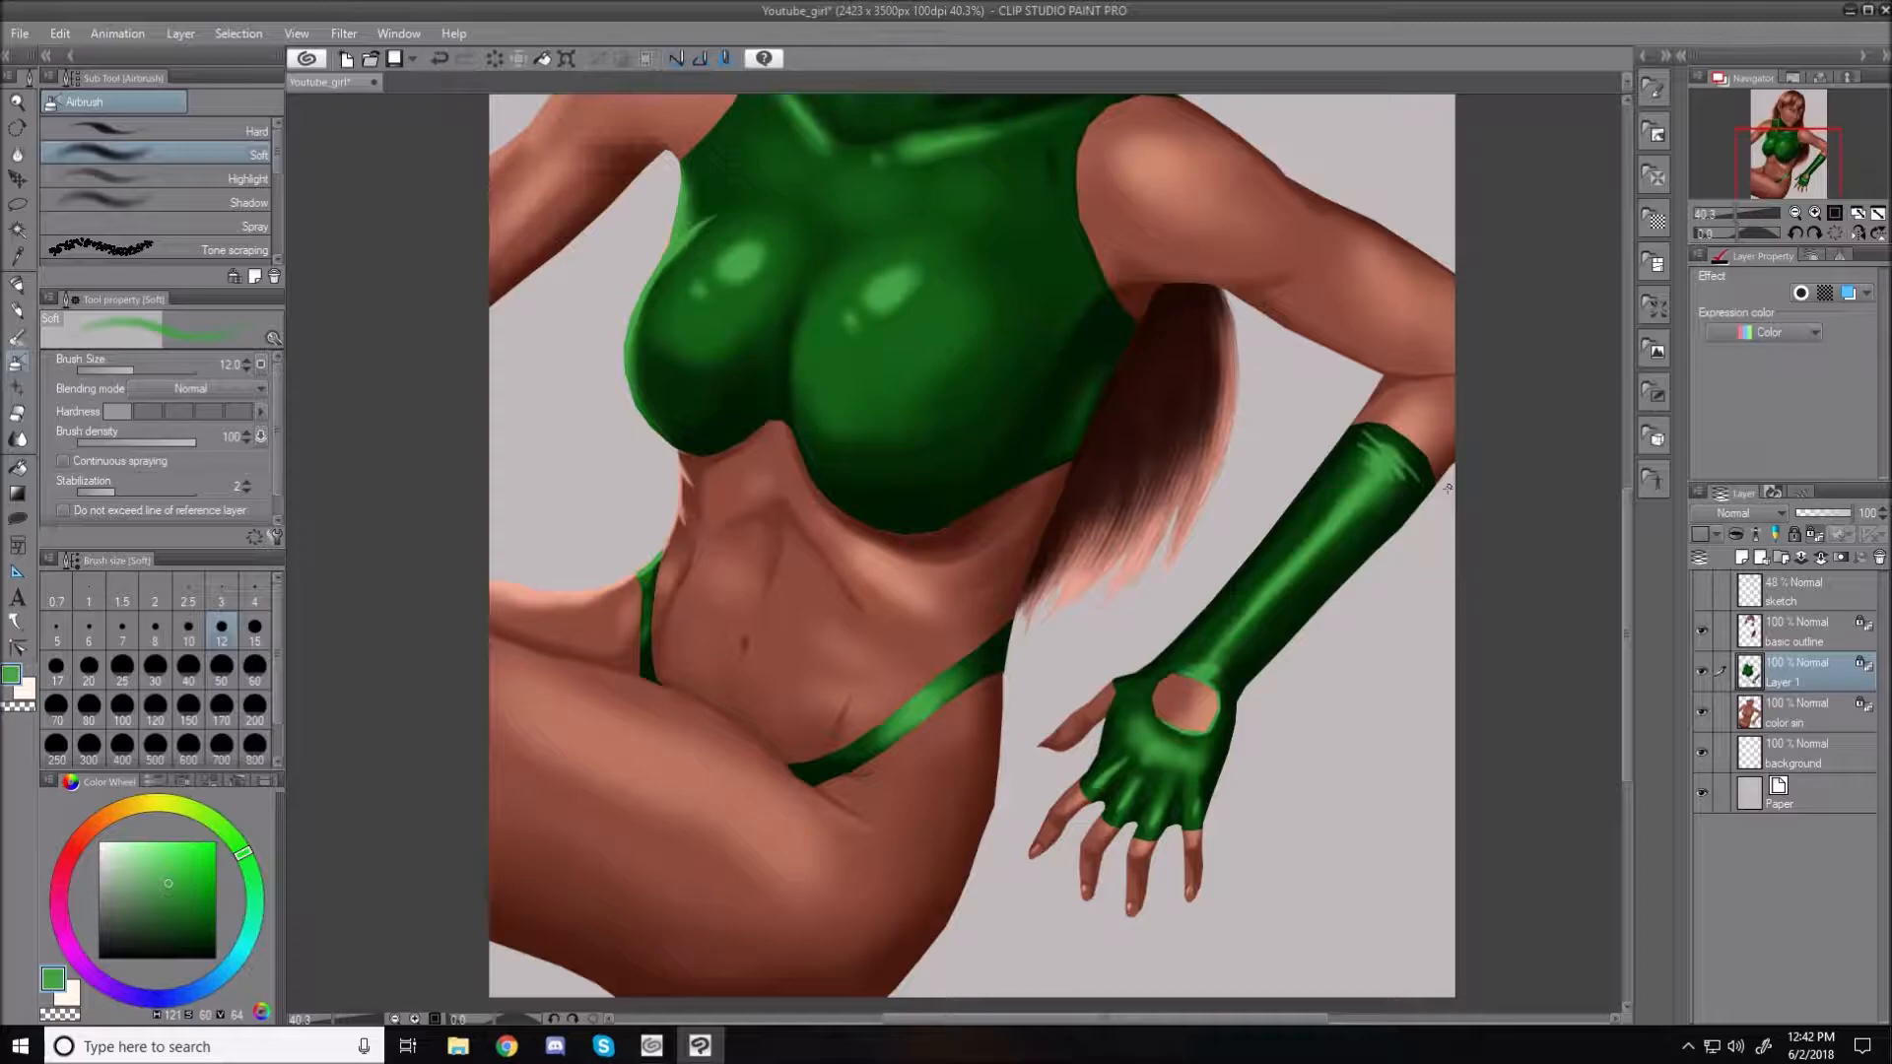
key("ctrl+0")
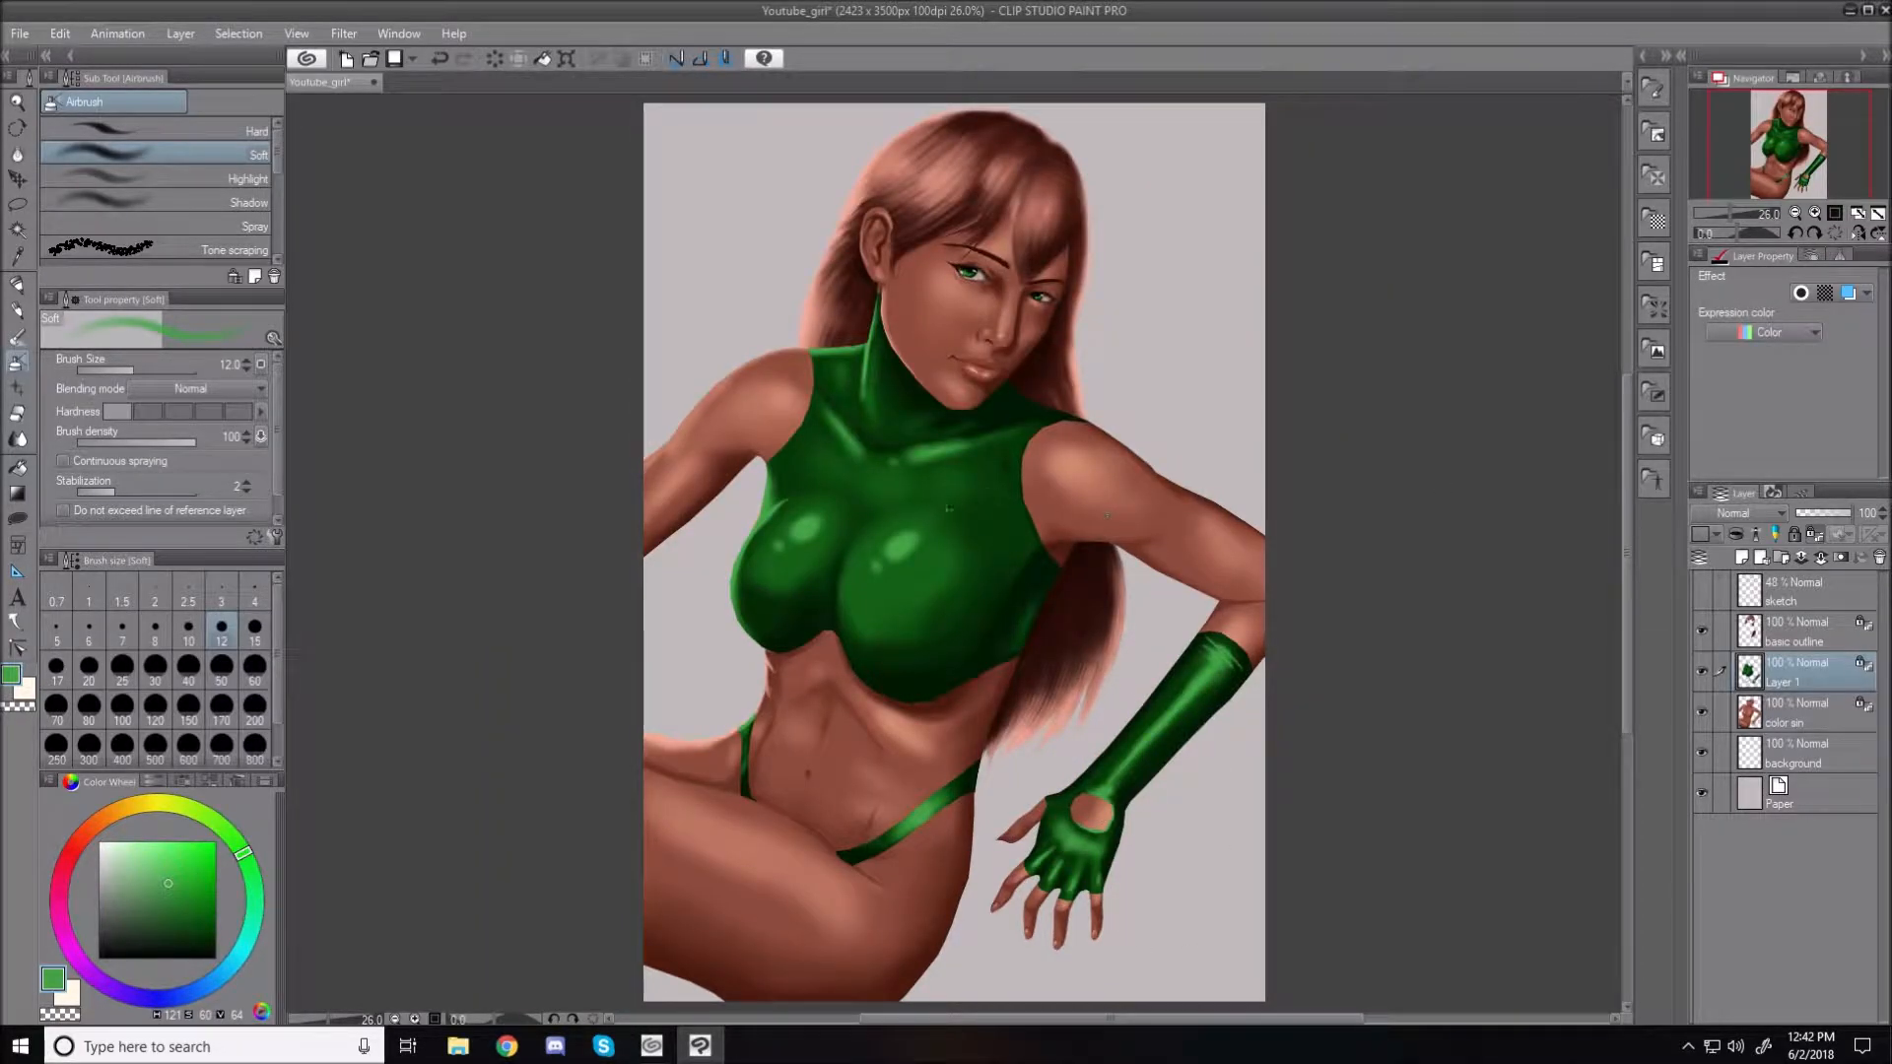
scroll(912, 436, "up", 1)
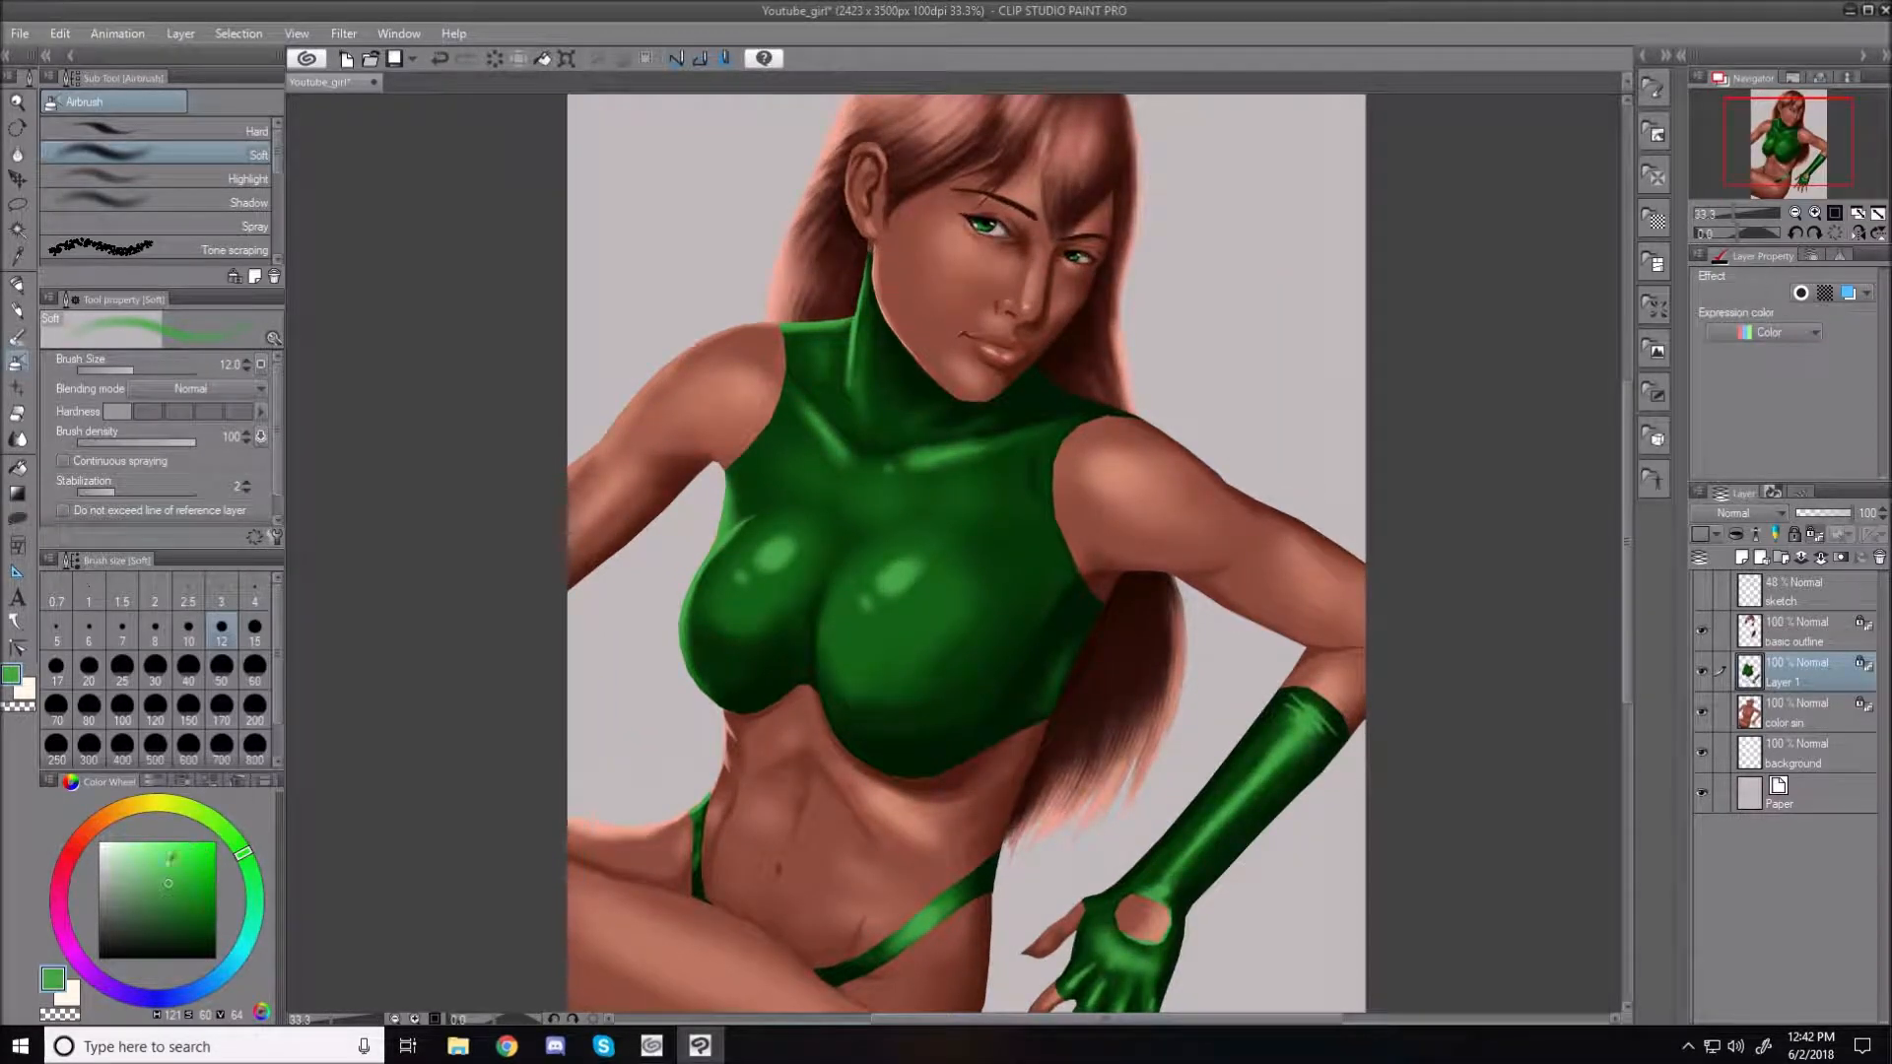
Save the painting and dab a lighter green highlight on the top's shoulder edge with the soft airbrush at size 40
left_click(150, 859)
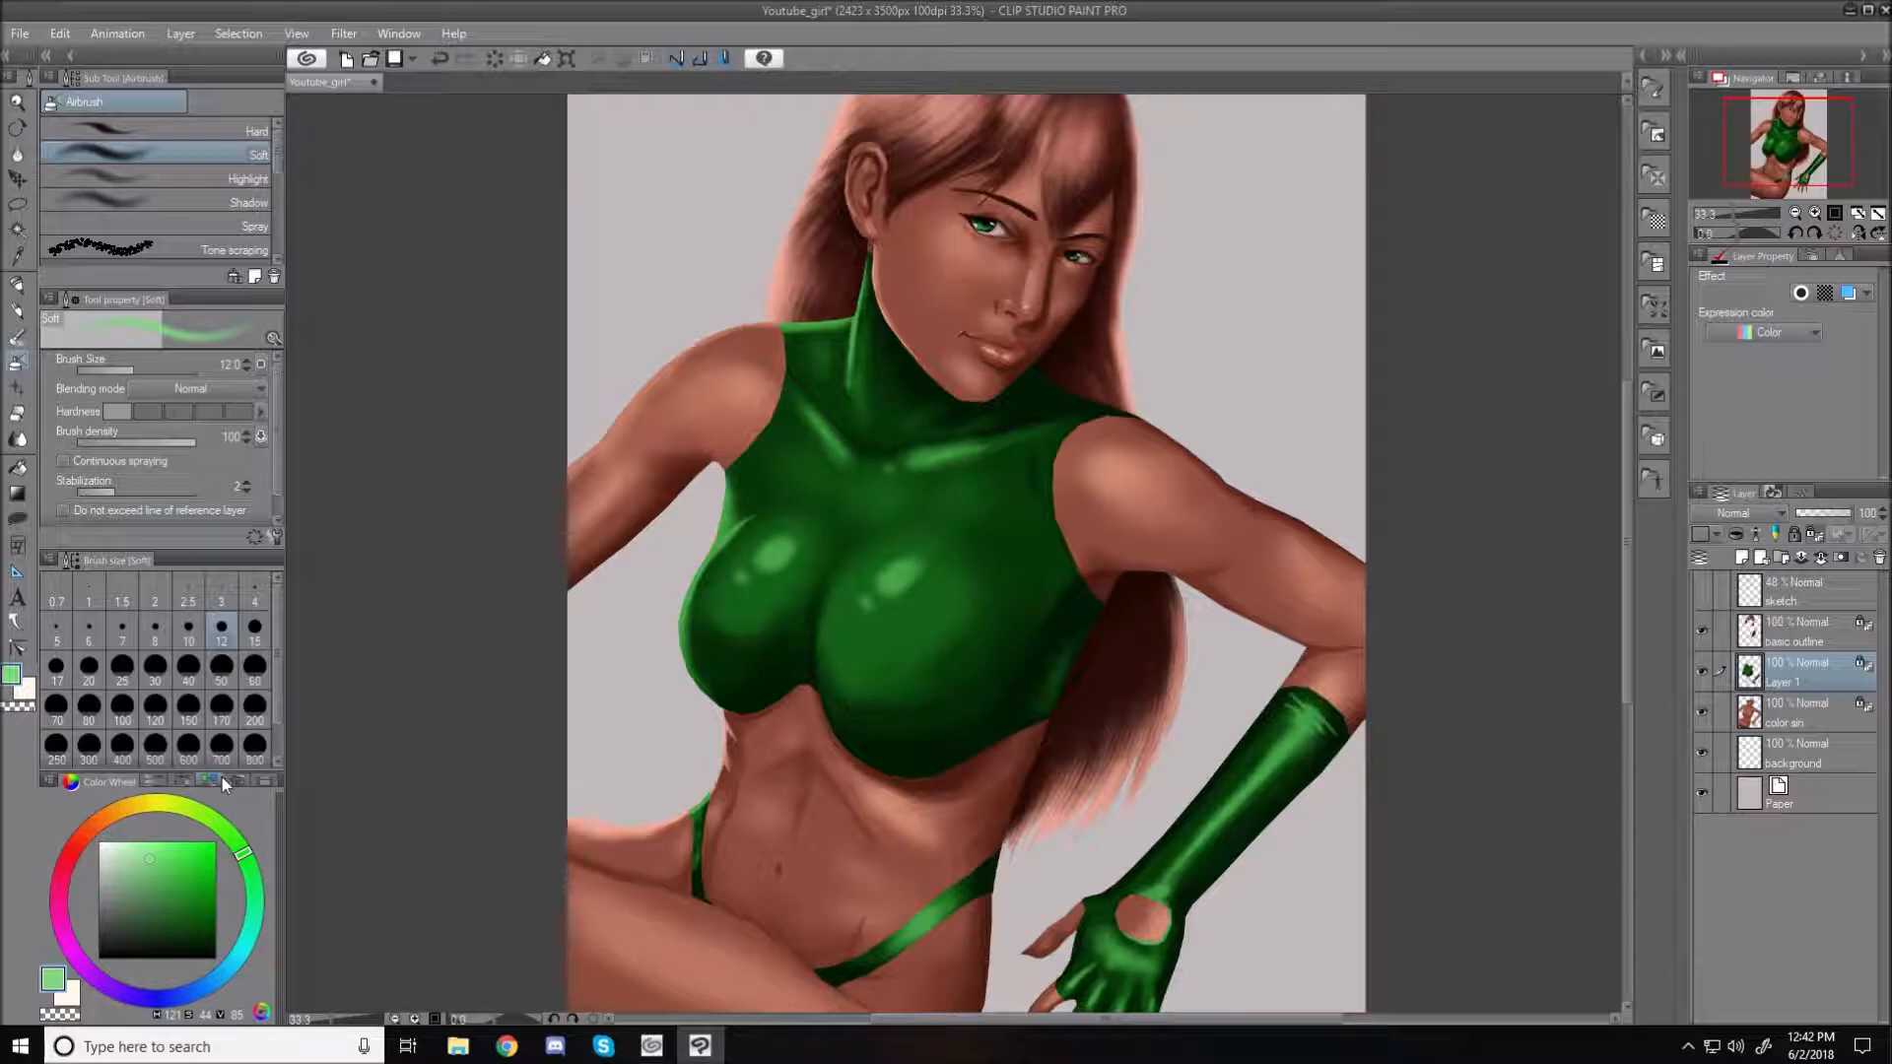
key("ctrl+s")
key("bracketright")
key("bracketright")
key("bracketright")
key("bracketright")
key("bracketright")
key("bracketright")
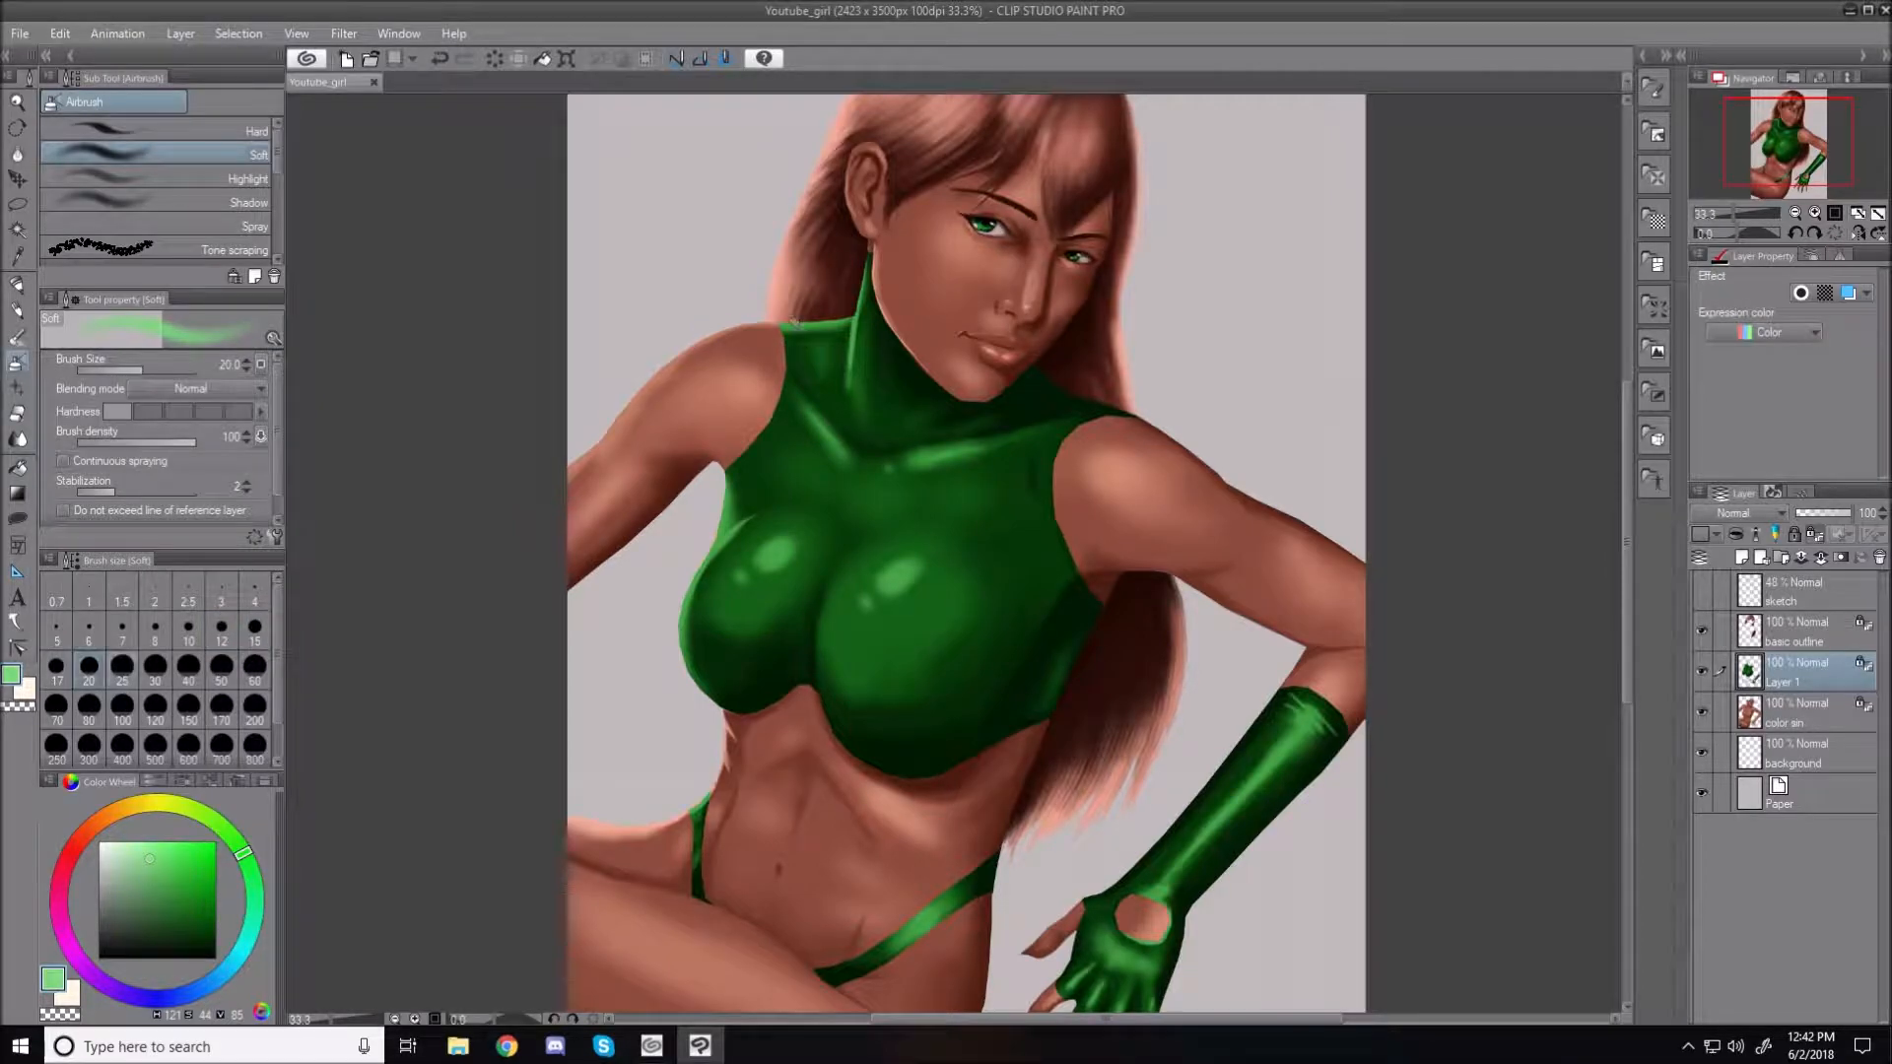
left_click(795, 318)
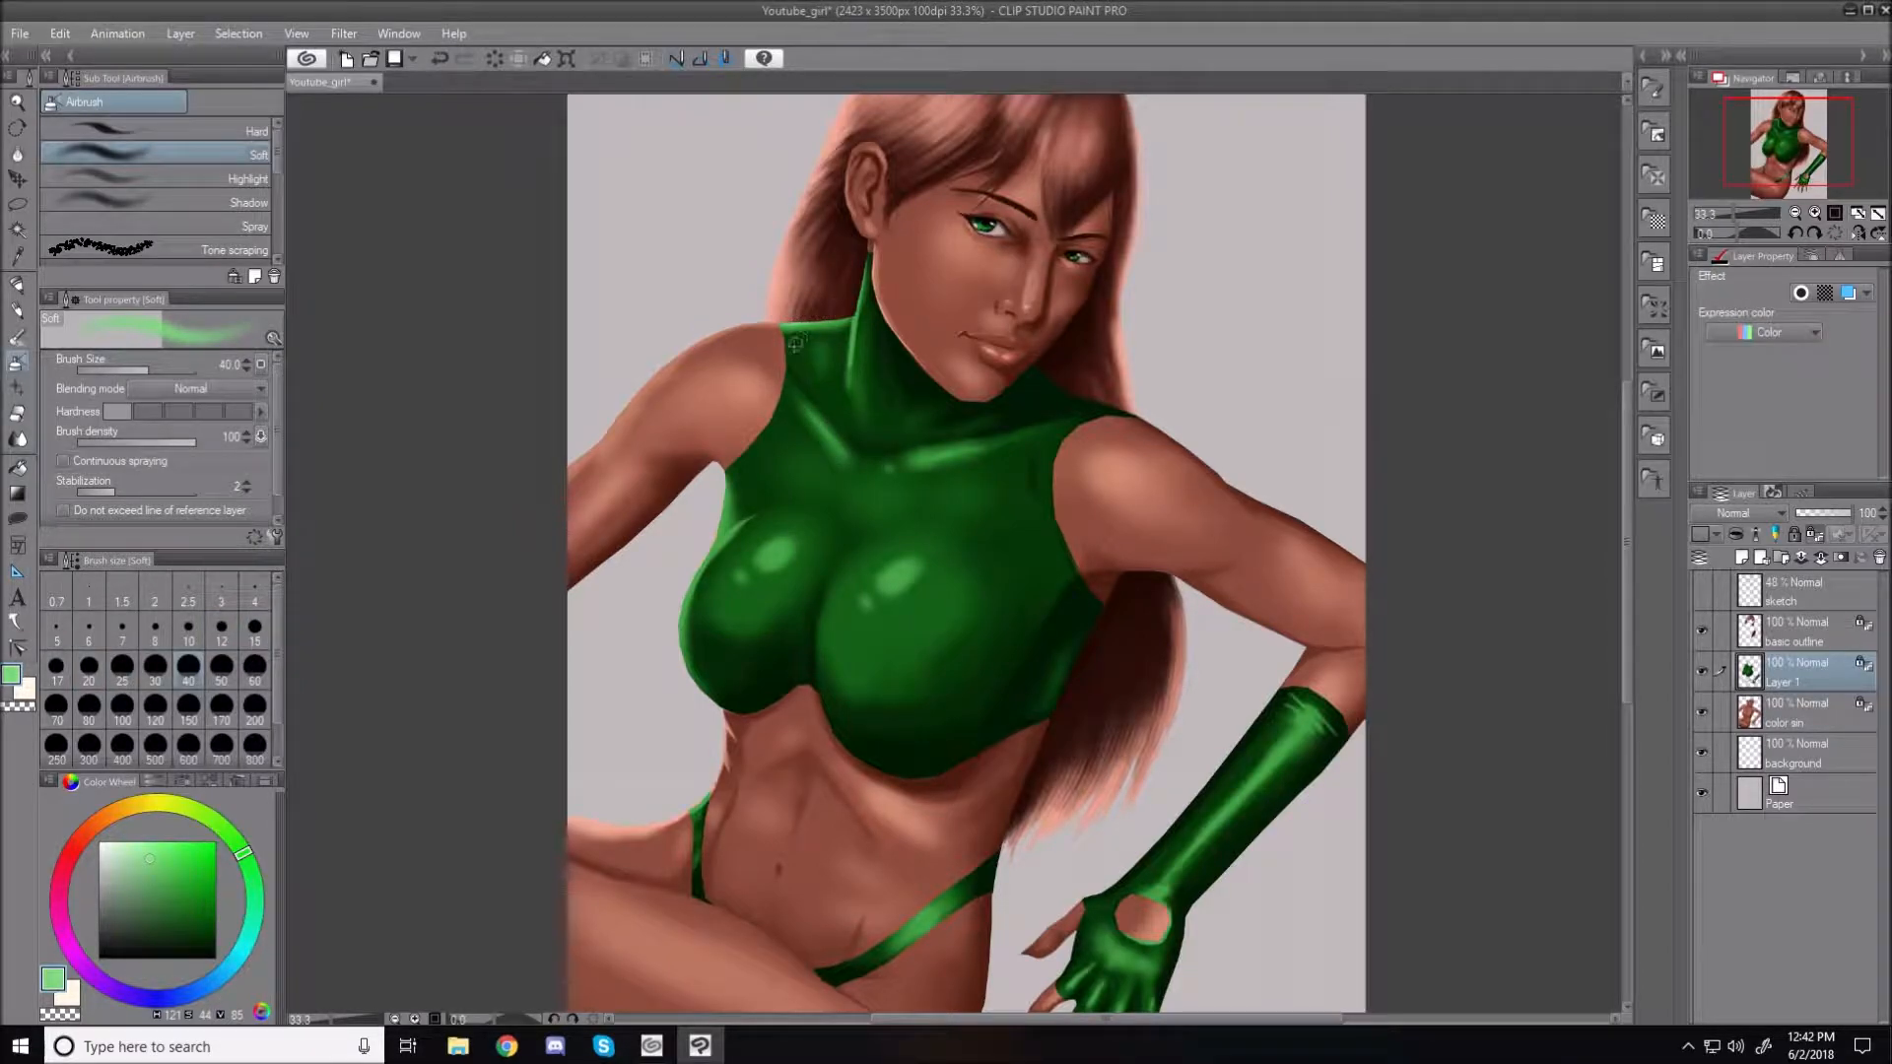
Brighten the collarbone highlight on the top with a smaller soft airbrush in light green
key("bracketleft")
key("bracketleft")
key("bracketleft")
key("bracketleft")
key("bracketleft")
left_click_drag(918, 459, 974, 445)
Brighten the larger highlight spot on the figure's right breast with the light green soft airbrush
key("bracketright")
key("bracketright")
key("bracketright")
key("bracketright")
key("bracketright")
key("bracketright")
key("bracketleft")
key("bracketleft")
key("bracketleft")
key("bracketleft")
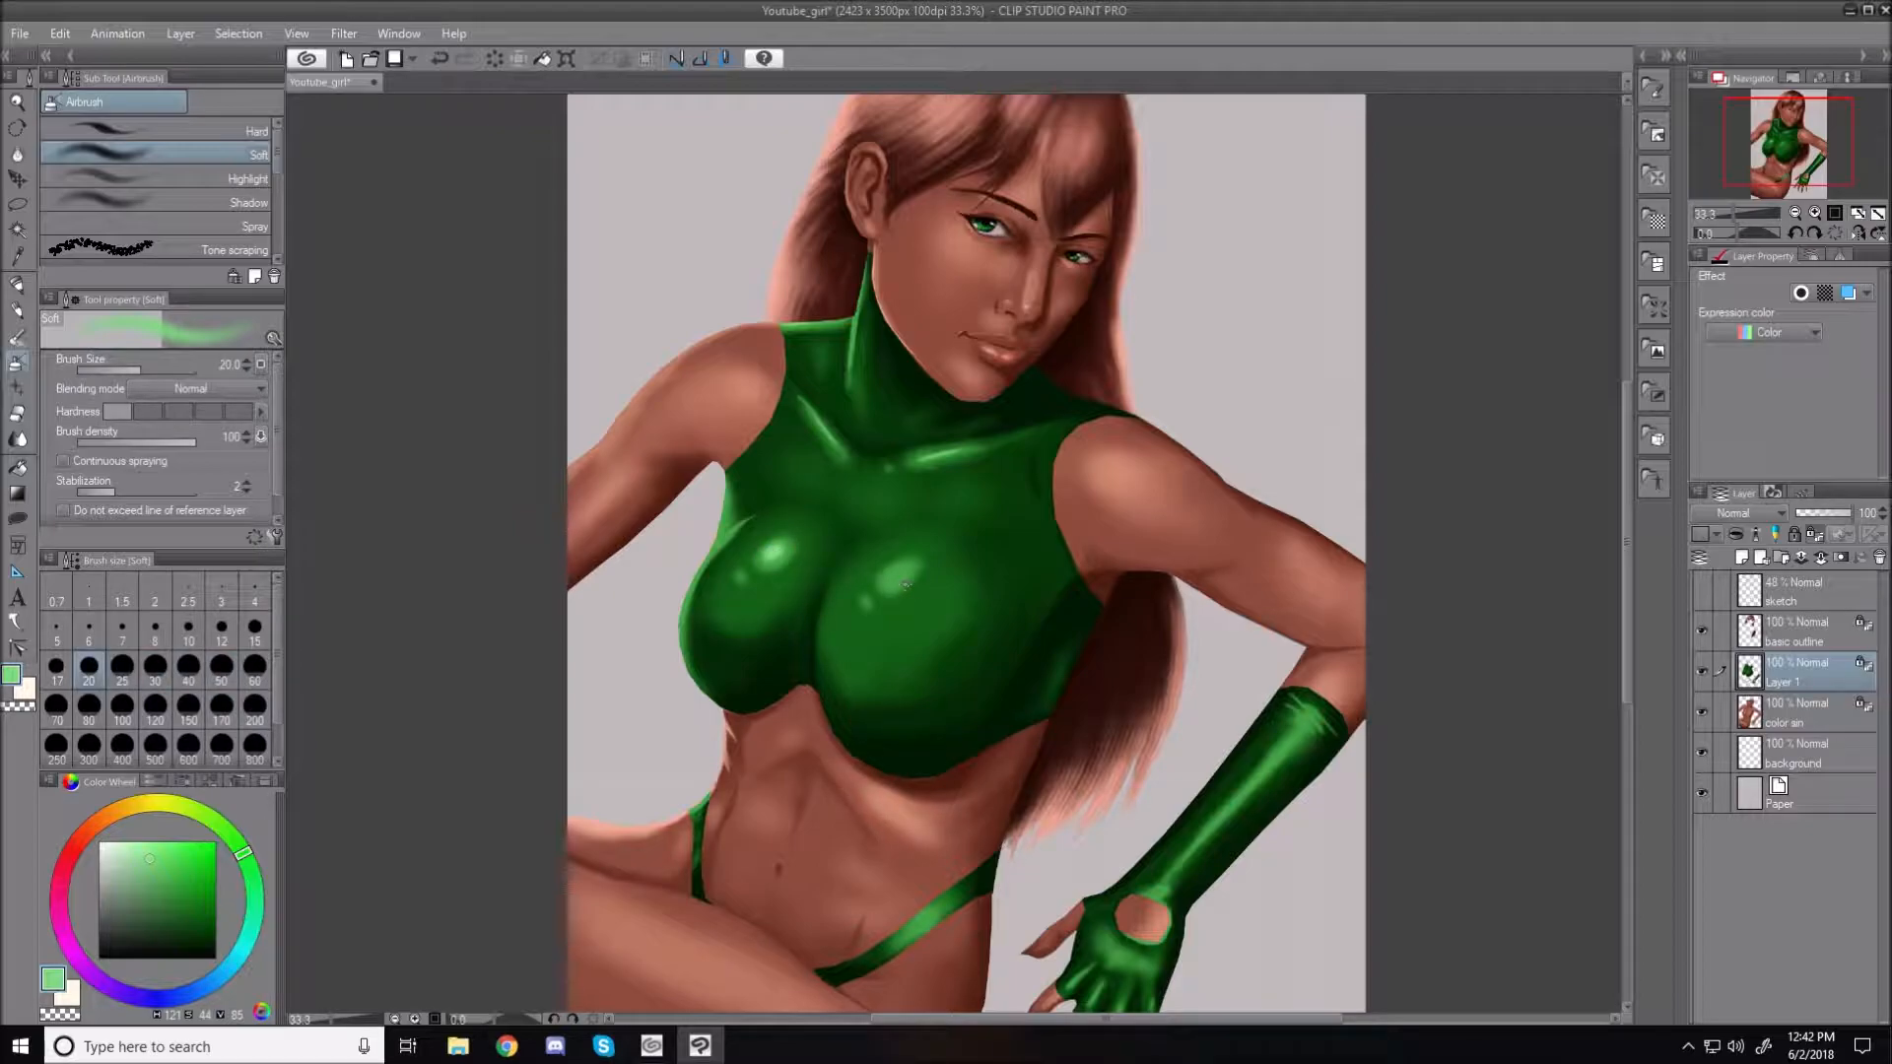
Brighten the highlight spot on the figure's left breast and the thin highlight along the neck, reducing the airbrush to size 12
key("bracketright")
key("bracketright")
key("bracketleft")
key("bracketleft")
key("bracketleft")
key("bracketleft")
key("bracketleft")
key("bracketleft")
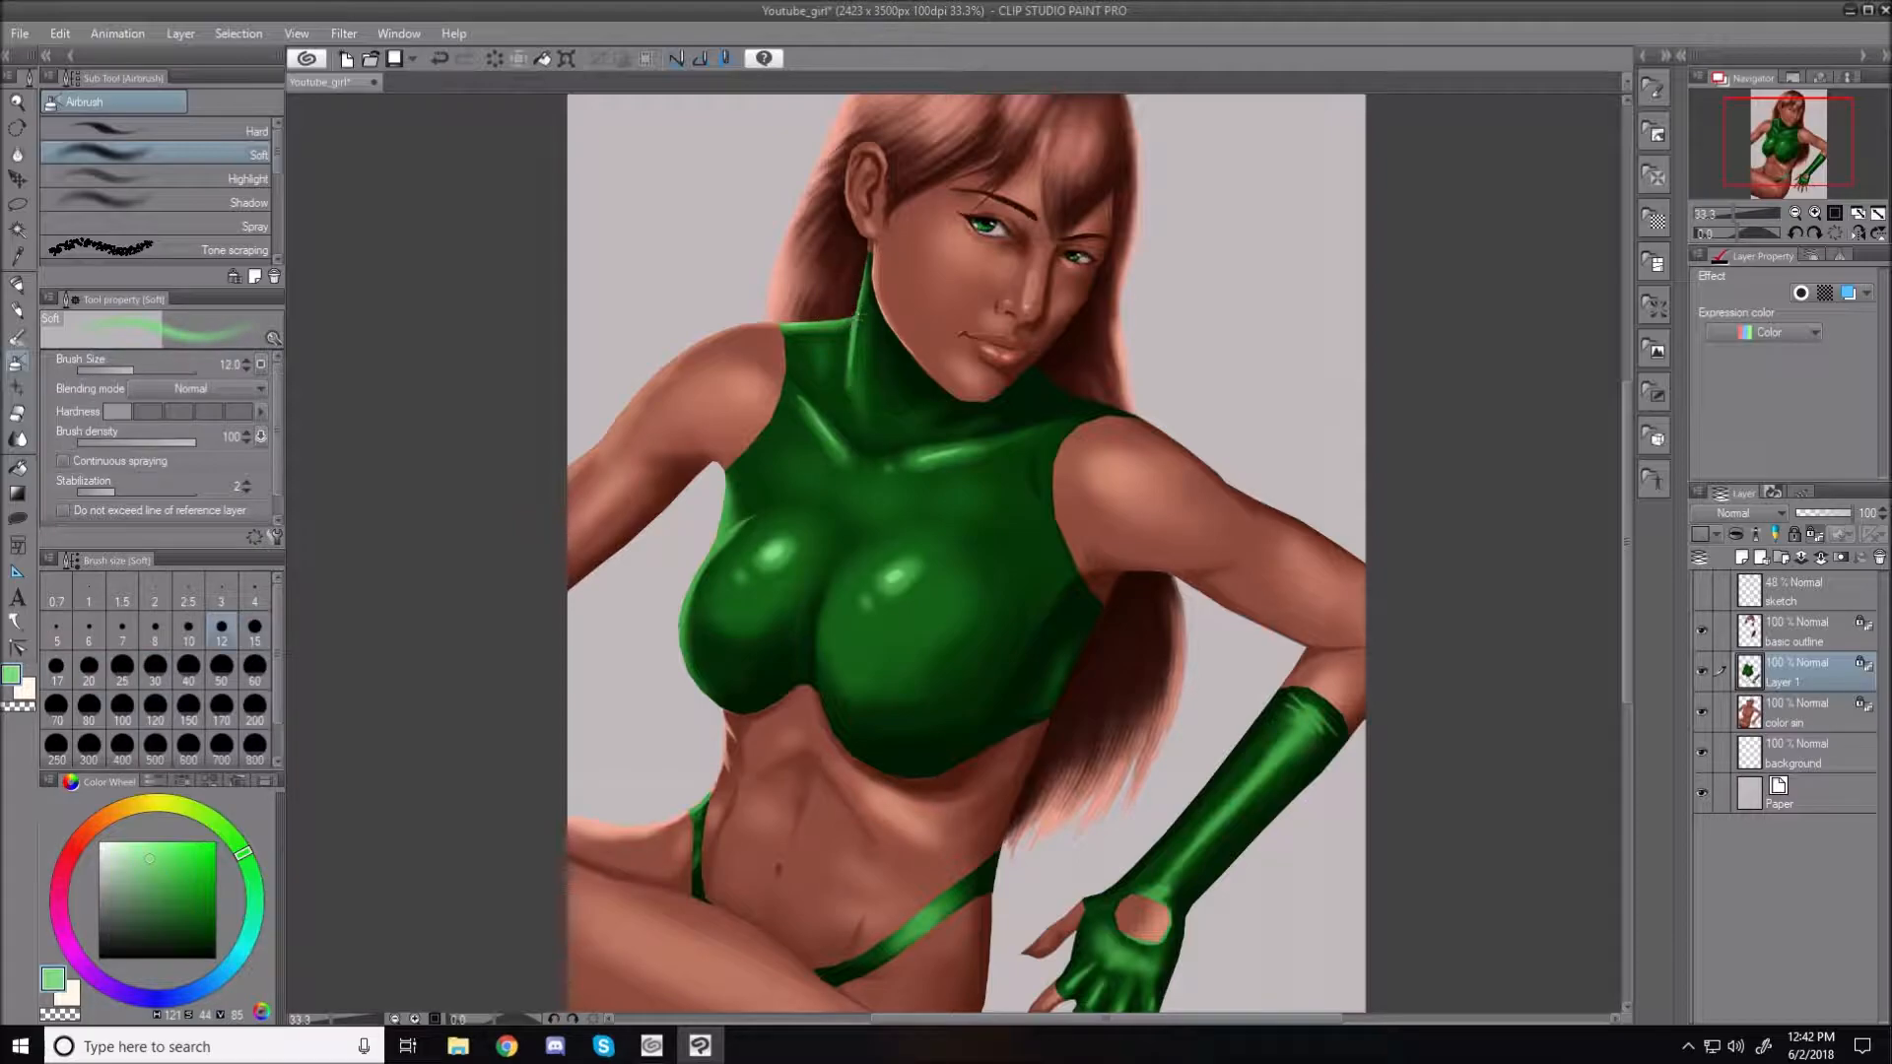
left_click_drag(856, 314, 851, 368)
Intensify the light green highlight in the middle of the hip strap with the soft airbrush at size 50
key("bracketright")
key("bracketright")
key("bracketright")
key("bracketright")
key("bracketright")
key("bracketright")
key("bracketright")
key("bracketright")
key("bracketright")
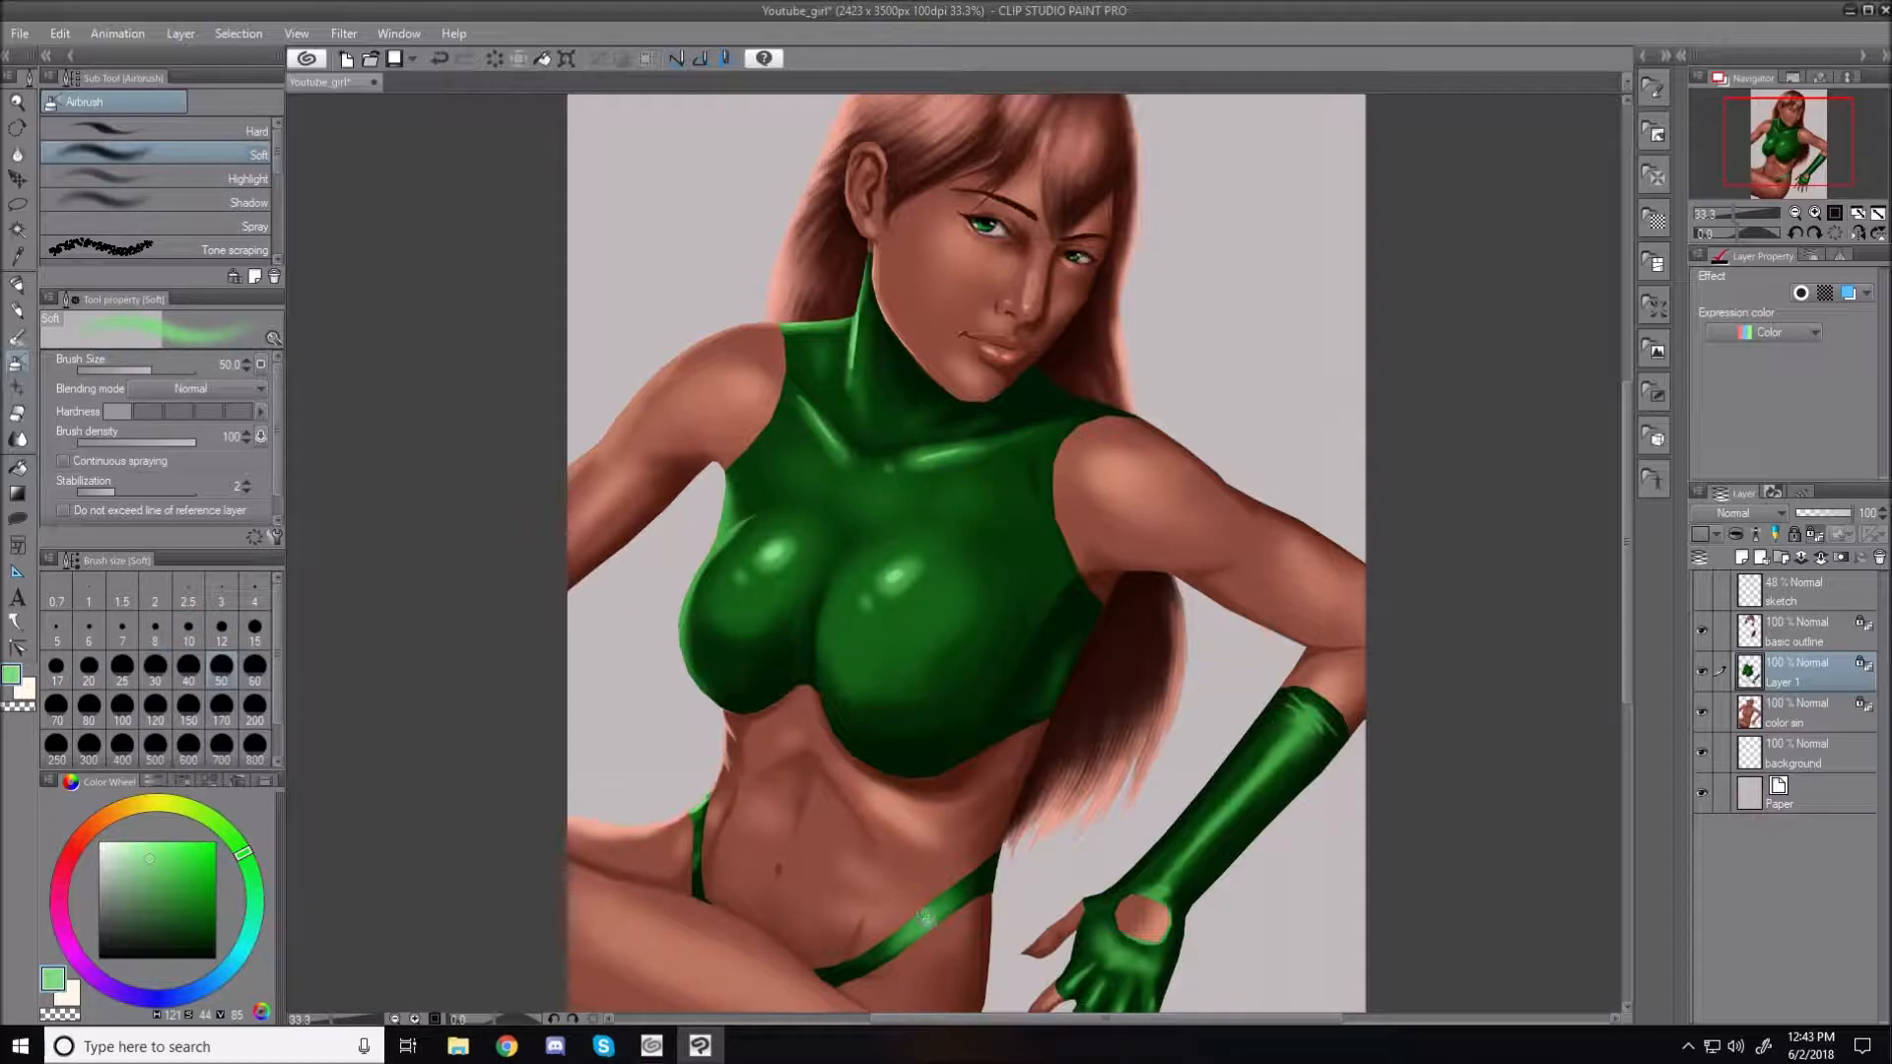
key("bracketright")
key("bracketright")
Add fine light green highlights to the glove's finger sections with the soft airbrush at size 8
key("bracketleft")
key("bracketleft")
key("bracketleft")
key("bracketleft")
key("bracketleft")
key("bracketleft")
key("bracketleft")
key("bracketleft")
key("bracketleft")
key("bracketleft")
key("bracketleft")
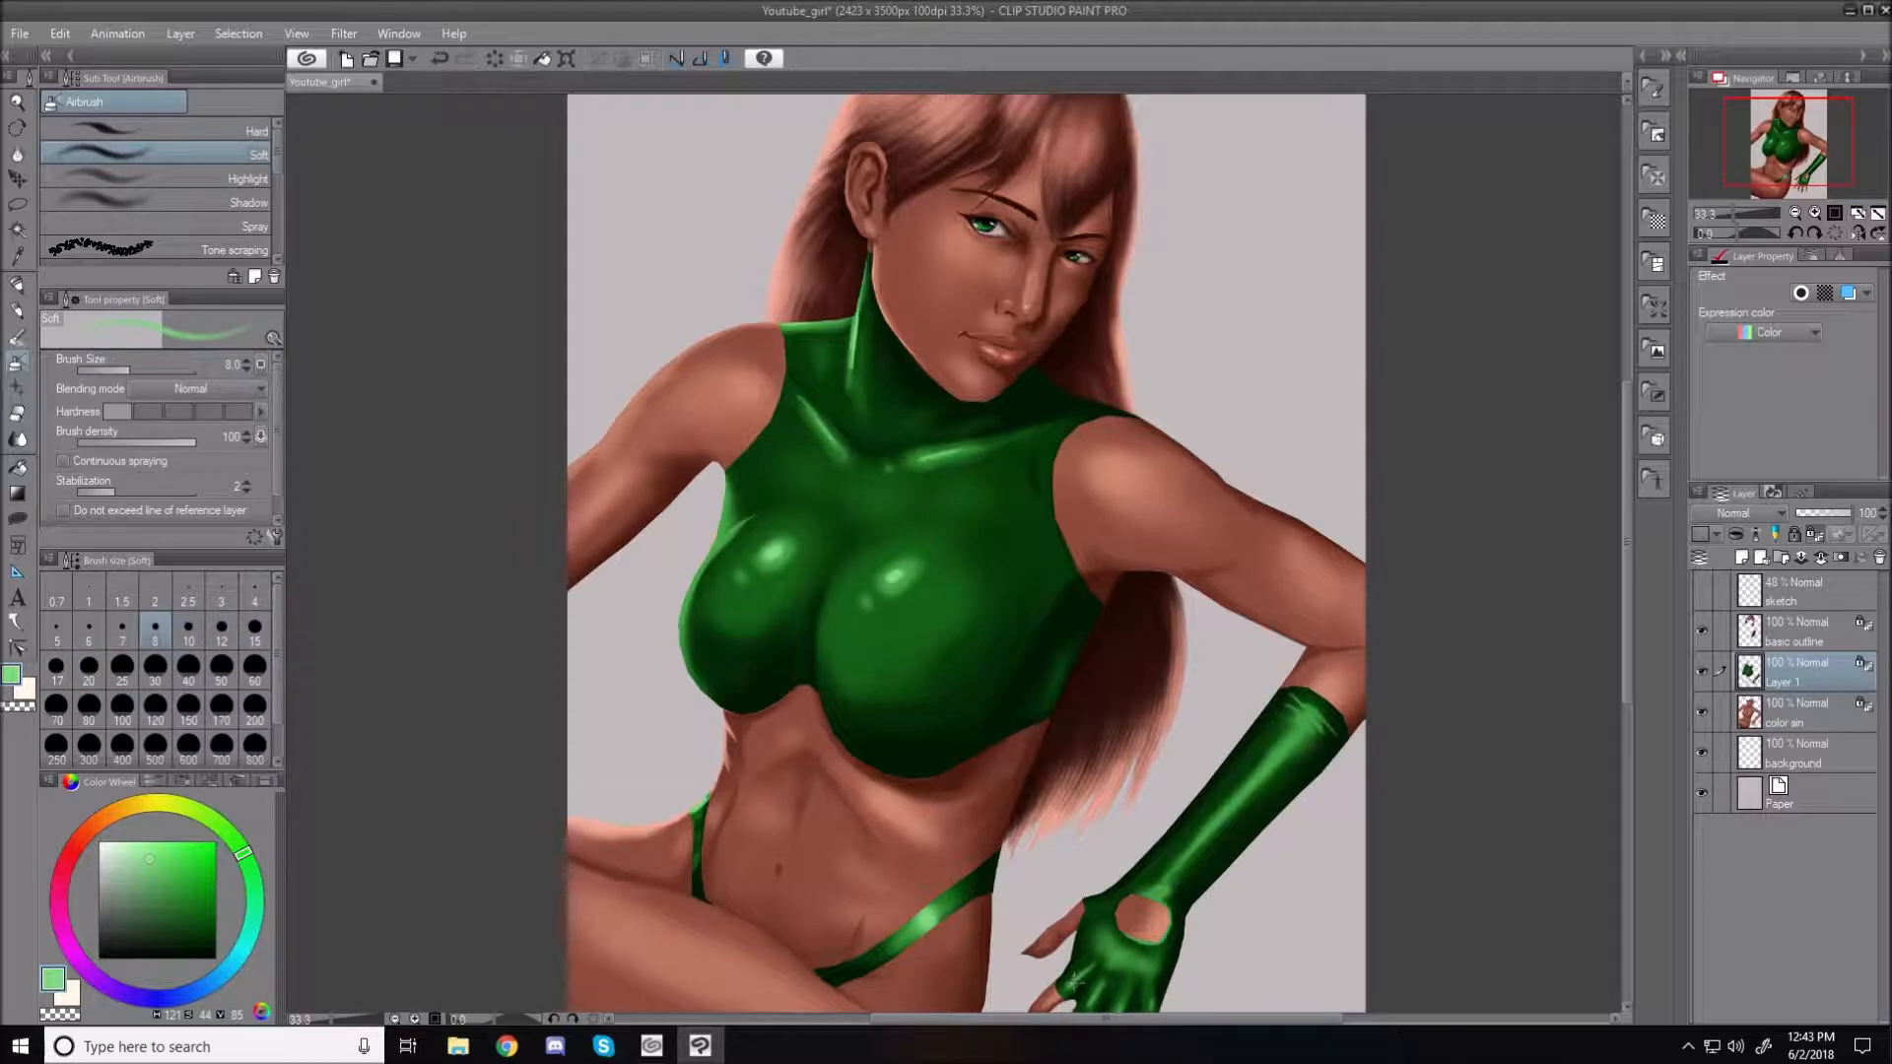
Brighten the rim of the opening on the glove's hand with the soft airbrush at sizes 12 and 10
key("bracketright")
key("bracketright")
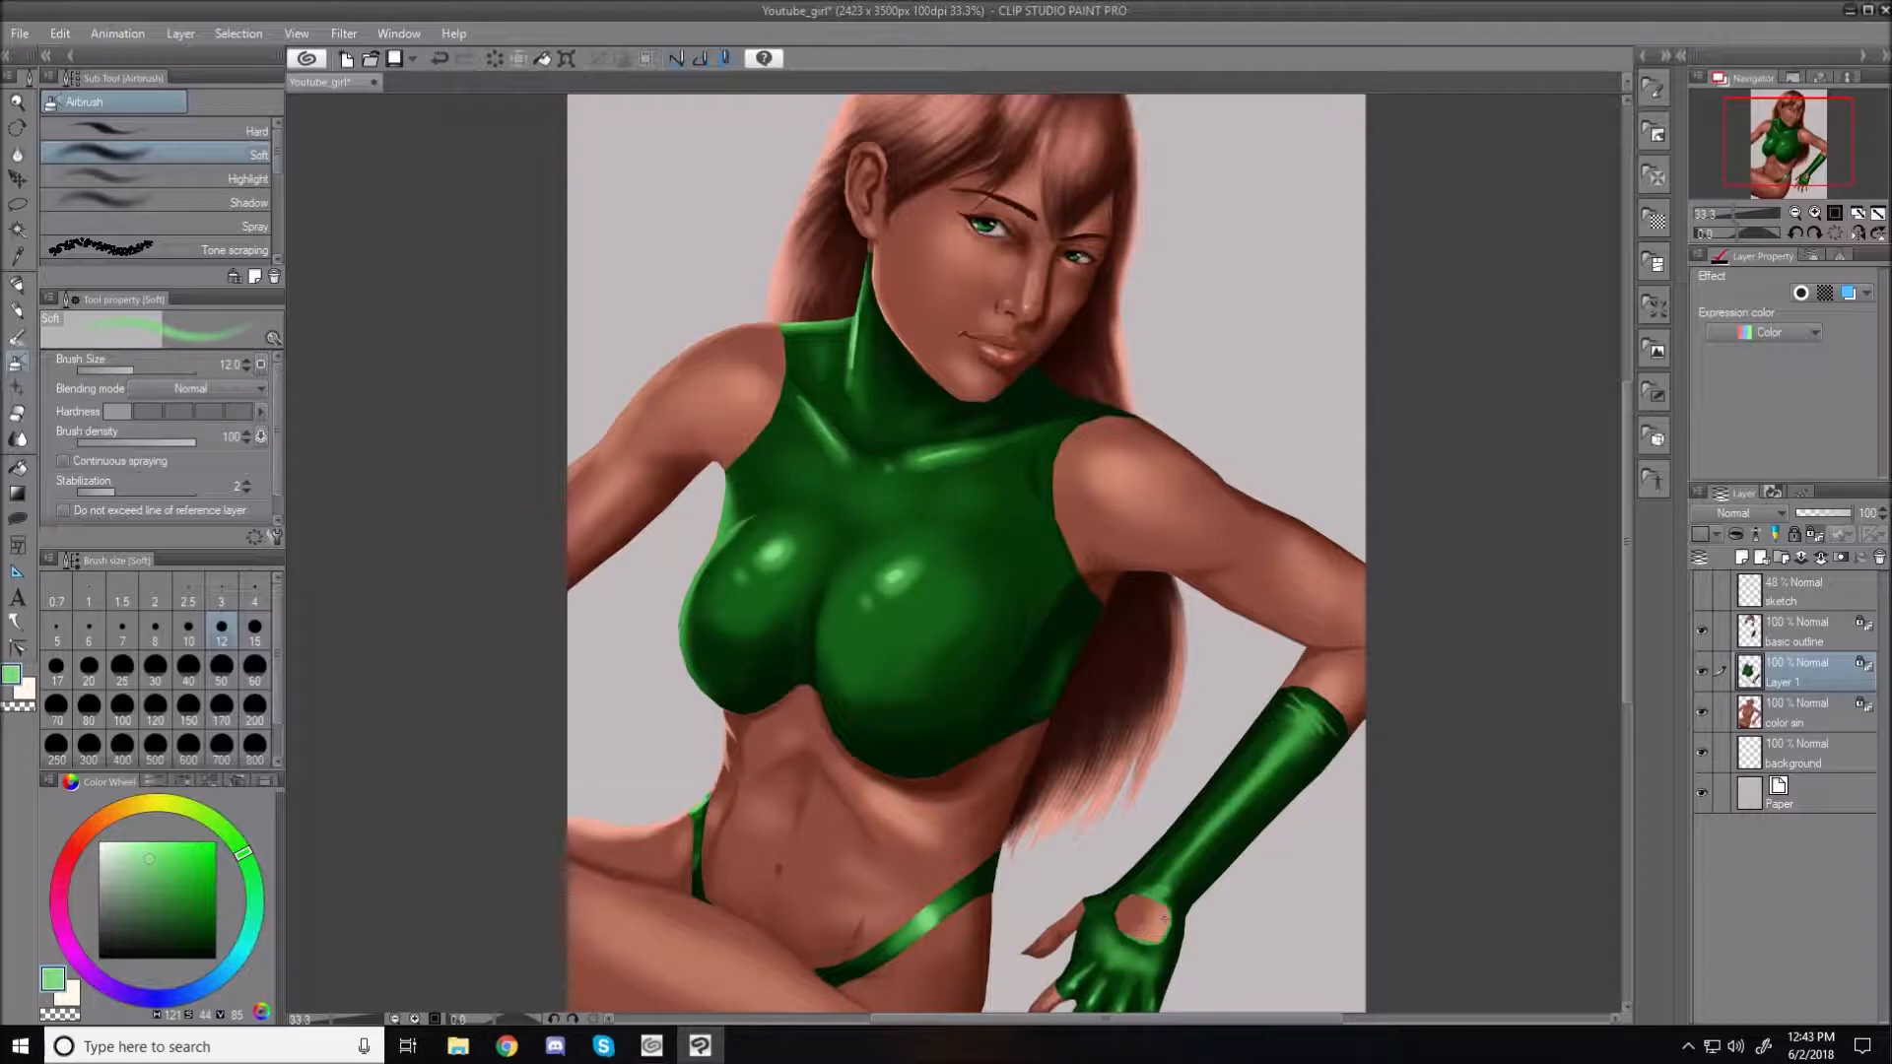
left_click_drag(1165, 902, 1170, 925)
key("bracketleft")
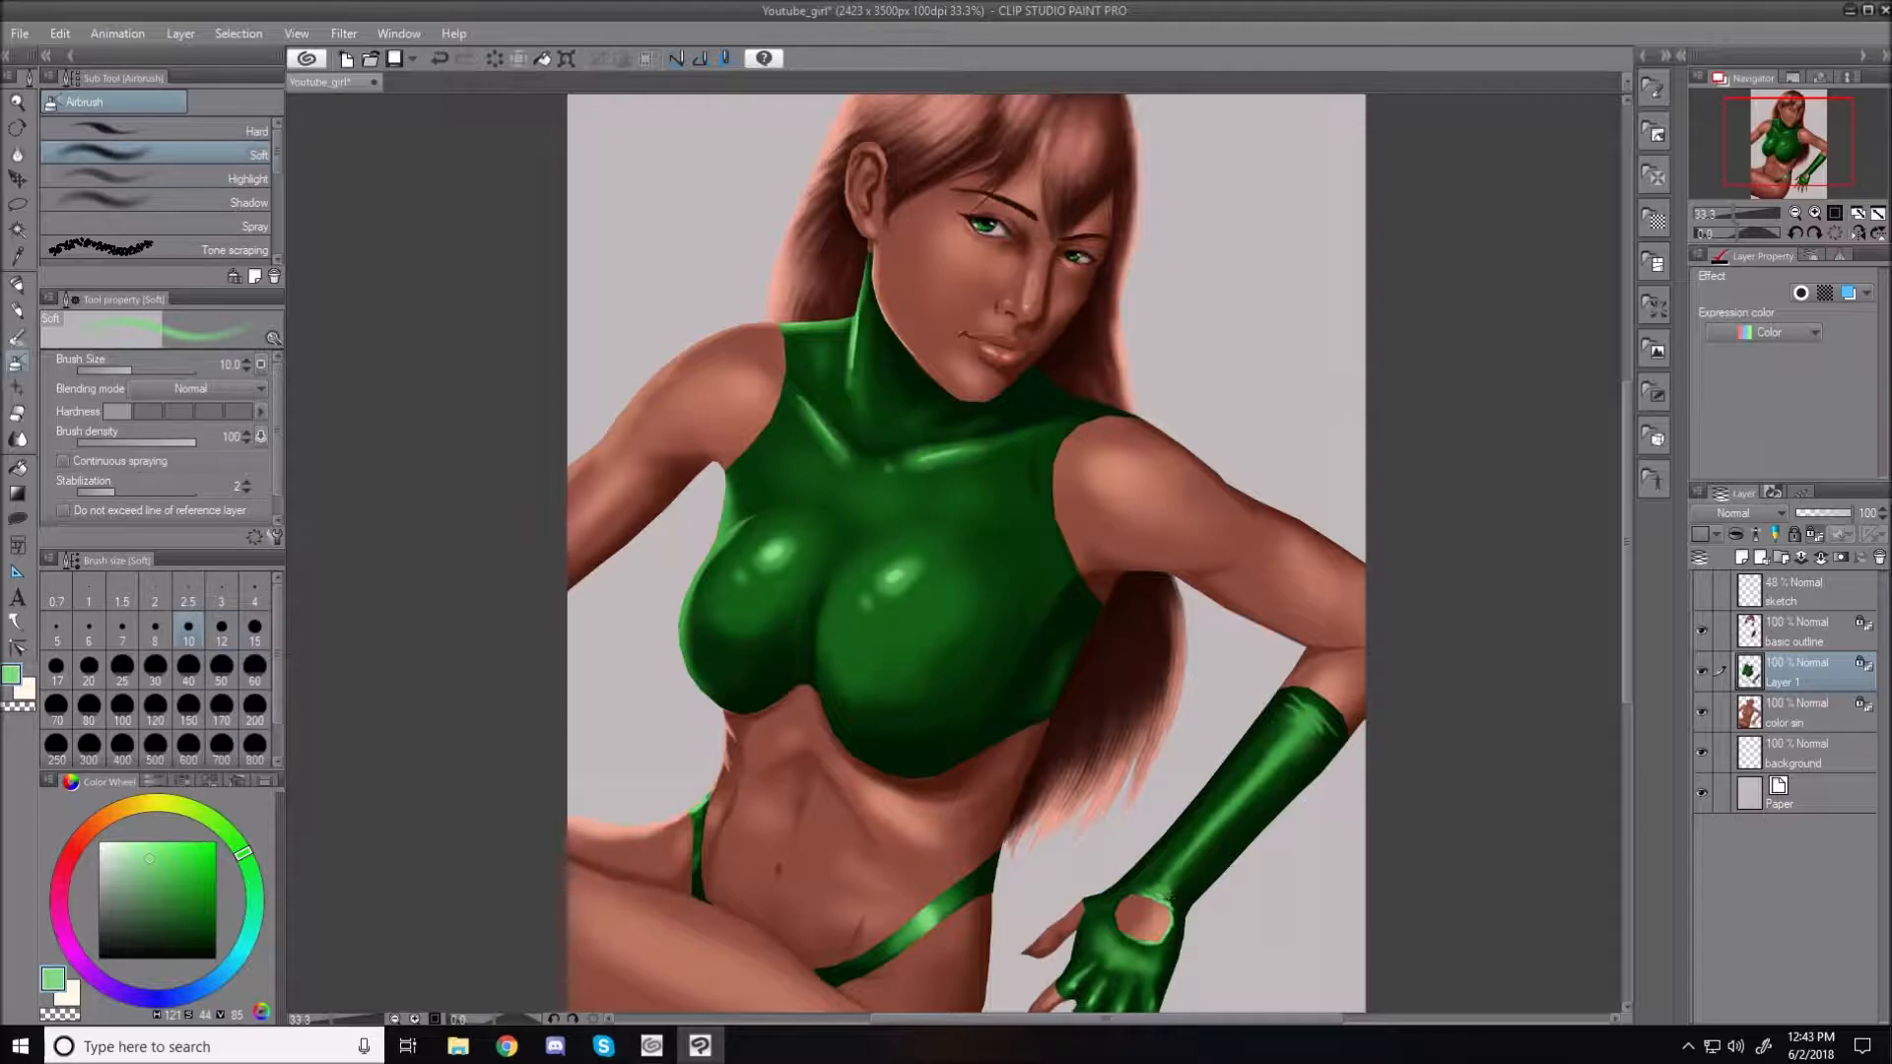
Strengthen the highlights along the glove's forearm and on the cuff folds with the soft airbrush at sizes 20 and 12
key("bracketright")
key("bracketright")
key("bracketright")
key("bracketright")
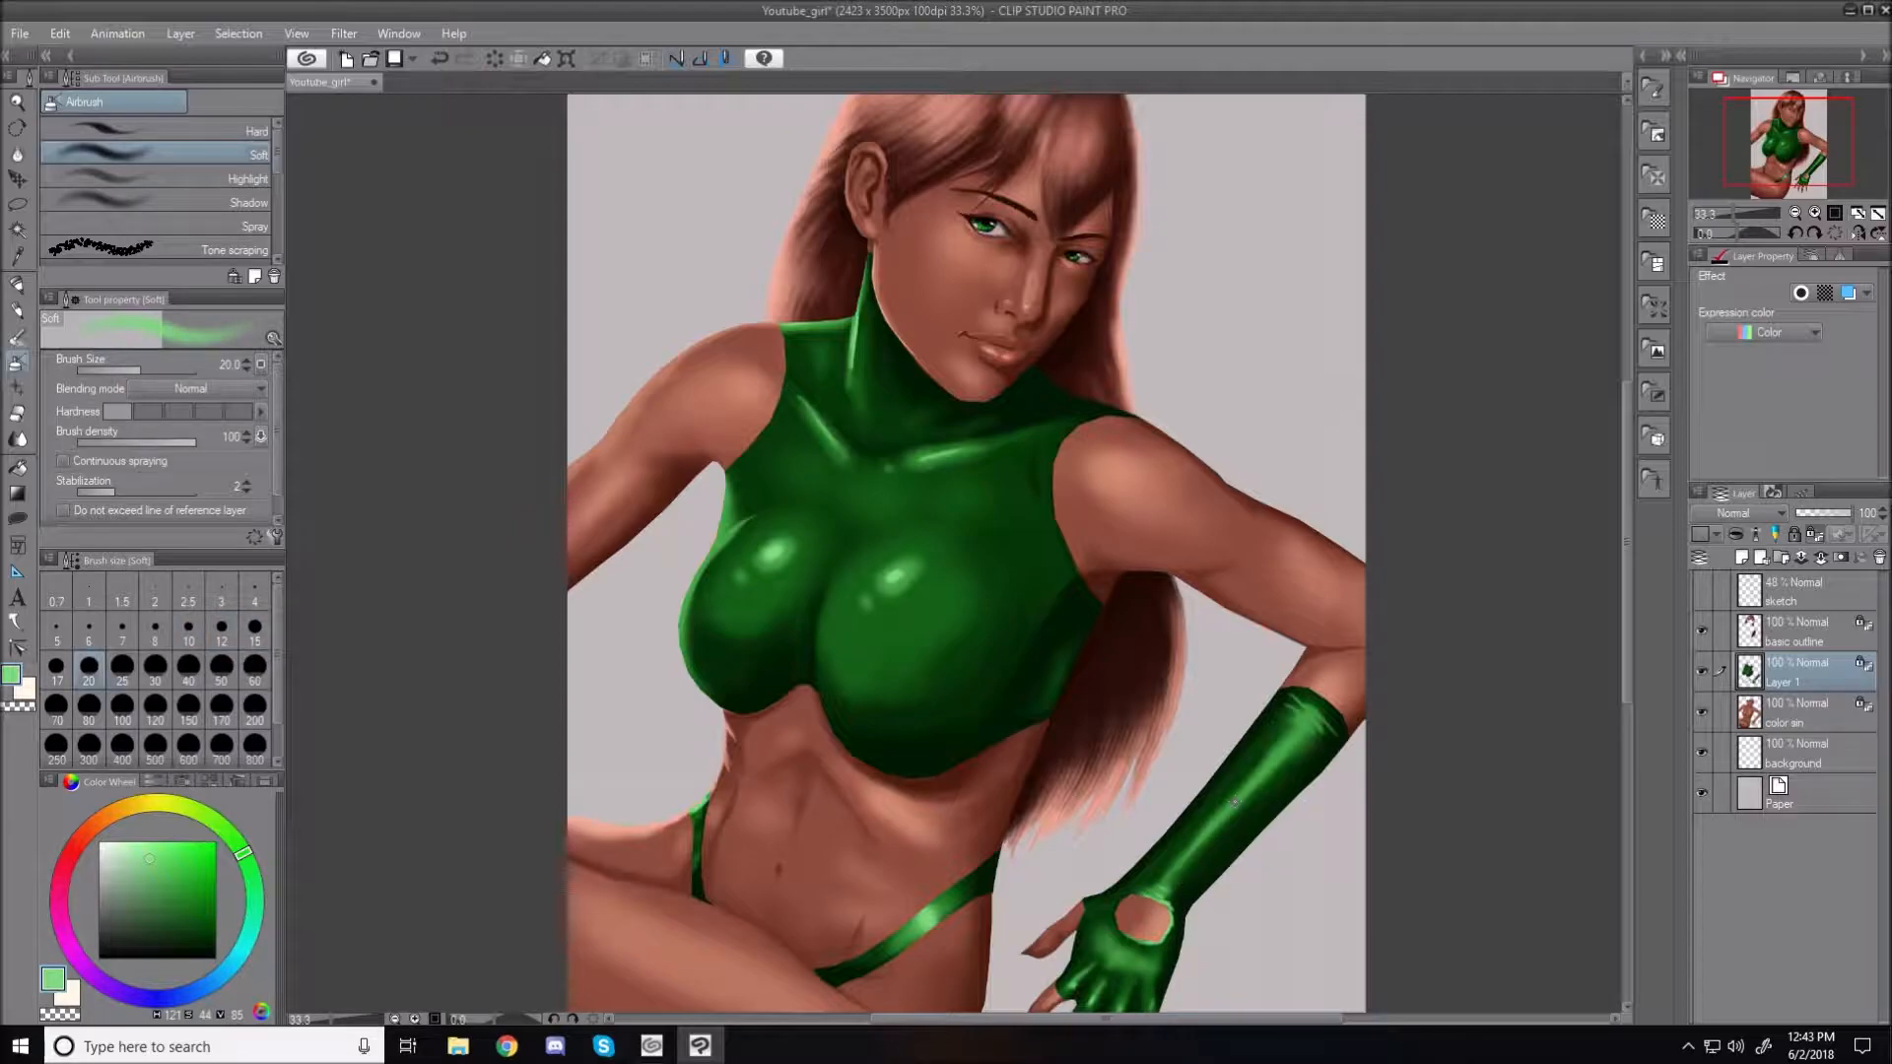
mouse_move(1245, 784)
left_mouse_down()
mouse_move(1200, 842)
mouse_move(1252, 786)
mouse_move(1223, 814)
left_mouse_up()
key("bracketleft")
key("bracketleft")
key("bracketleft")
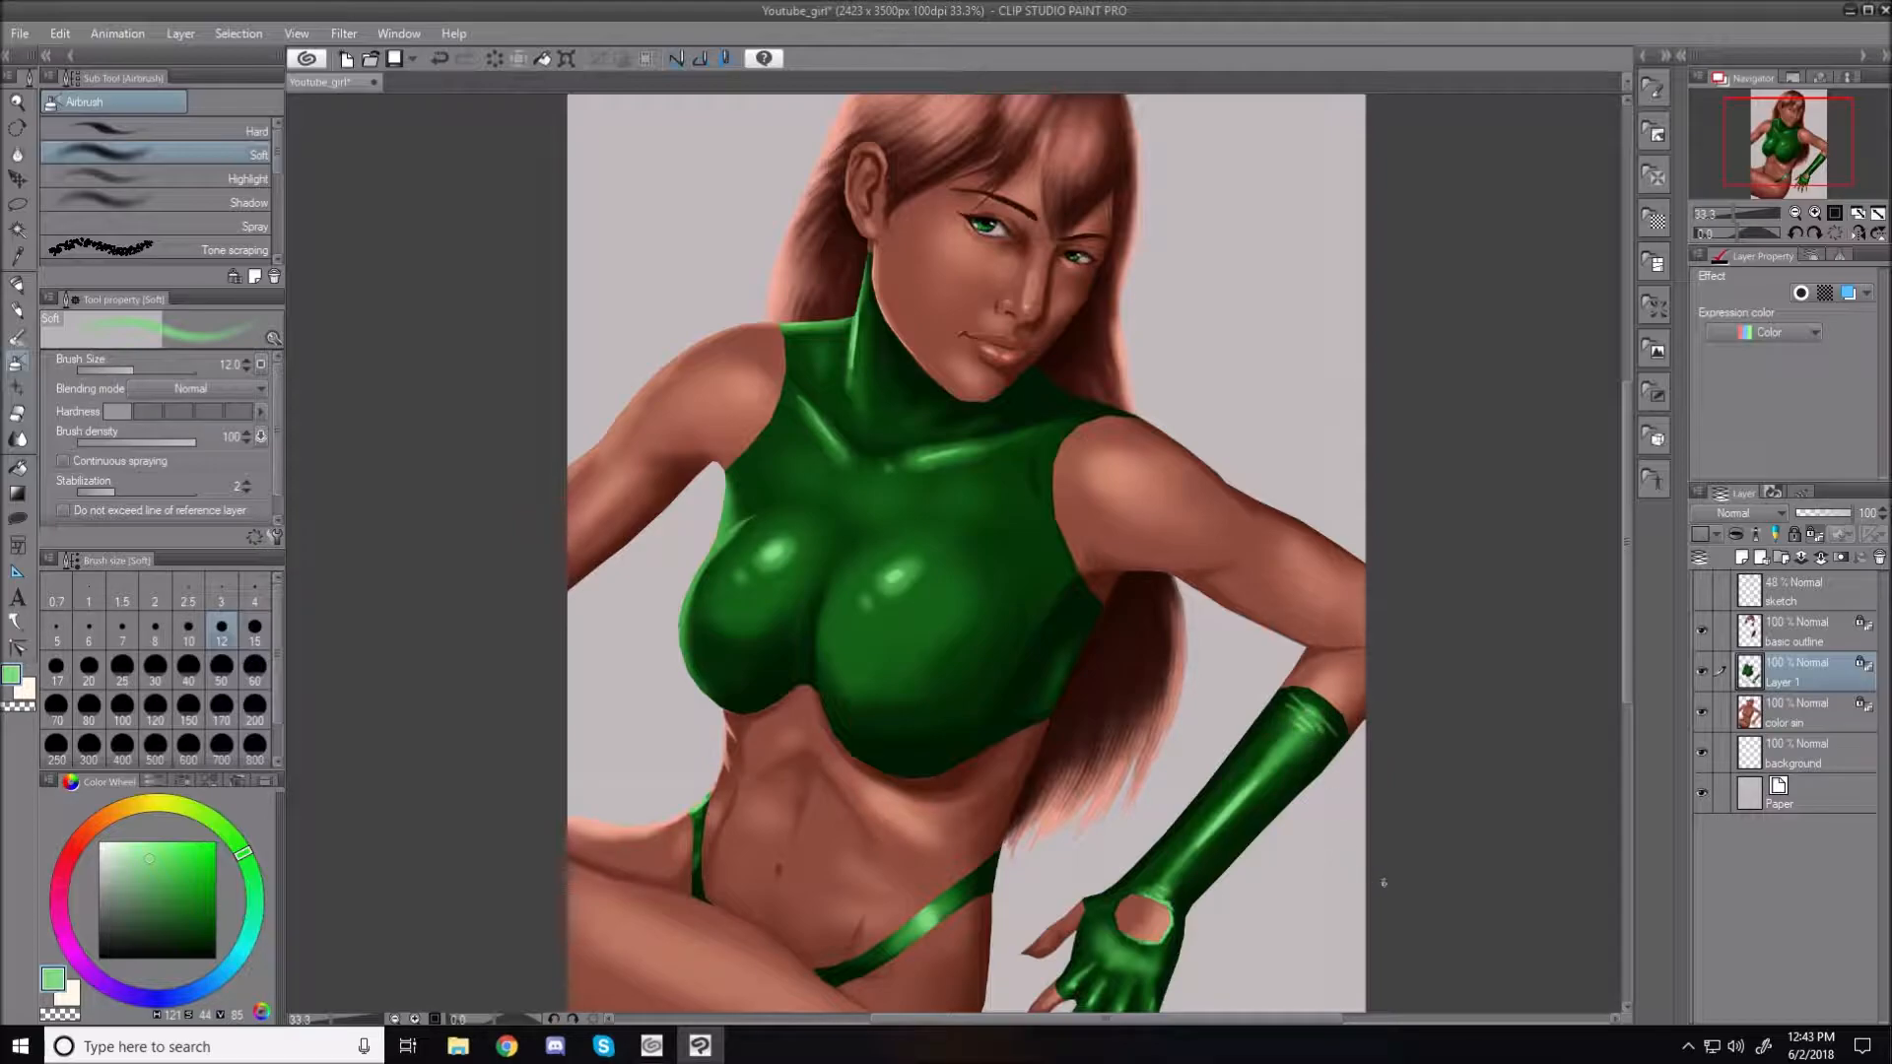
Select a very dark green as the shading colour for the side of the top
left_click_drag(1624, 591, 1615, 715)
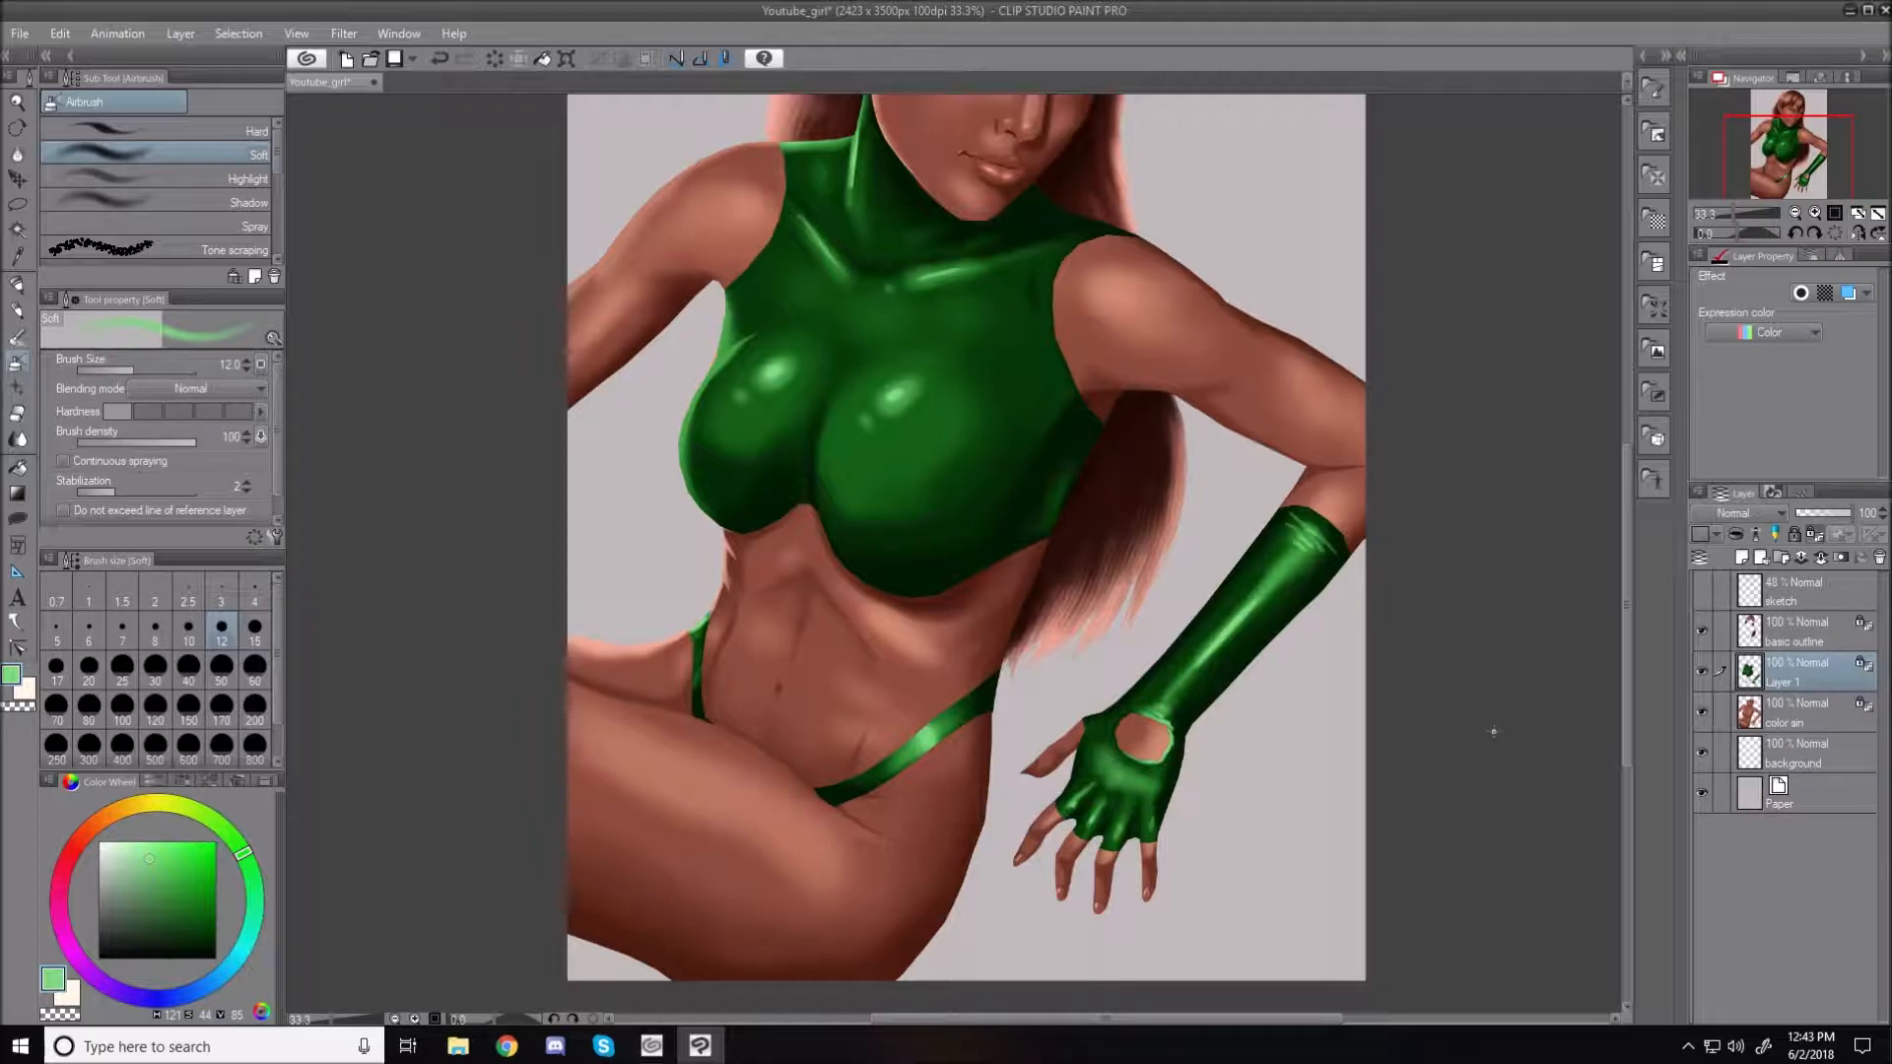
scroll(1494, 730, "down", 1)
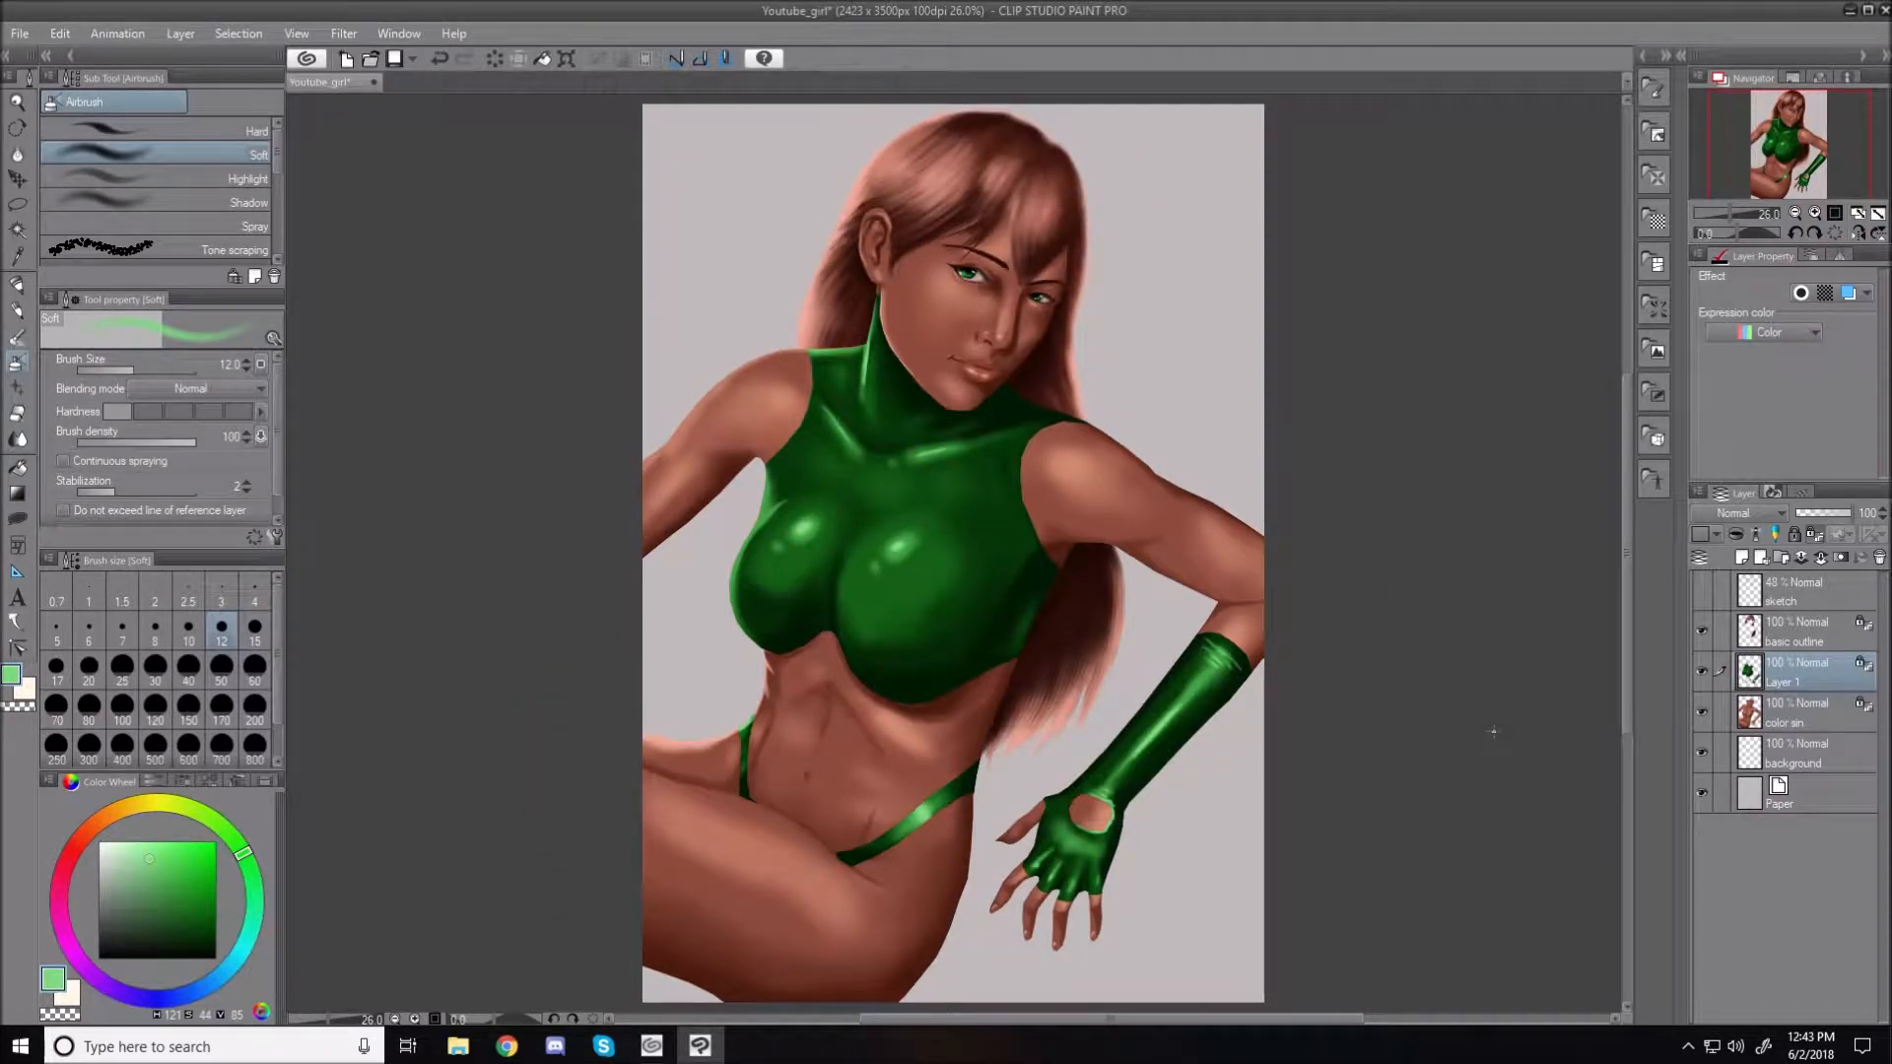
scroll(1030, 642, "up", 4)
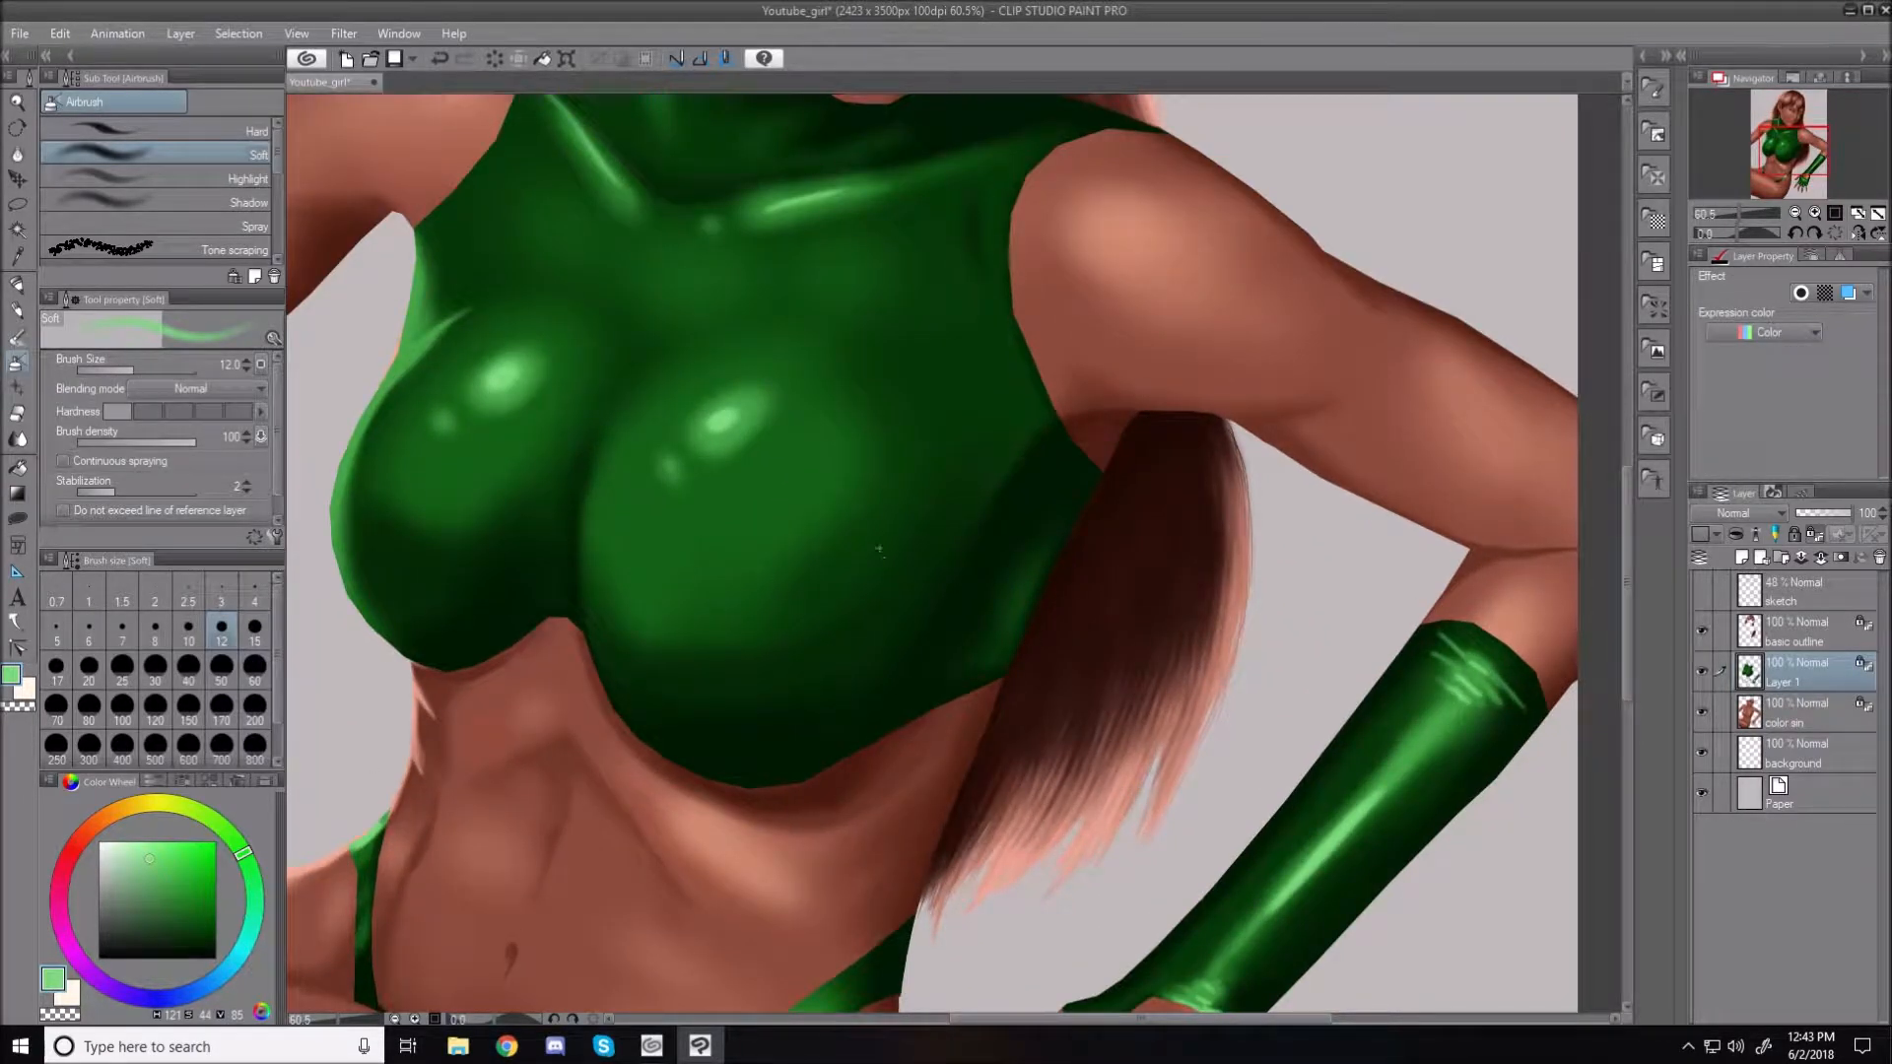
left_click_drag(155, 860, 203, 946)
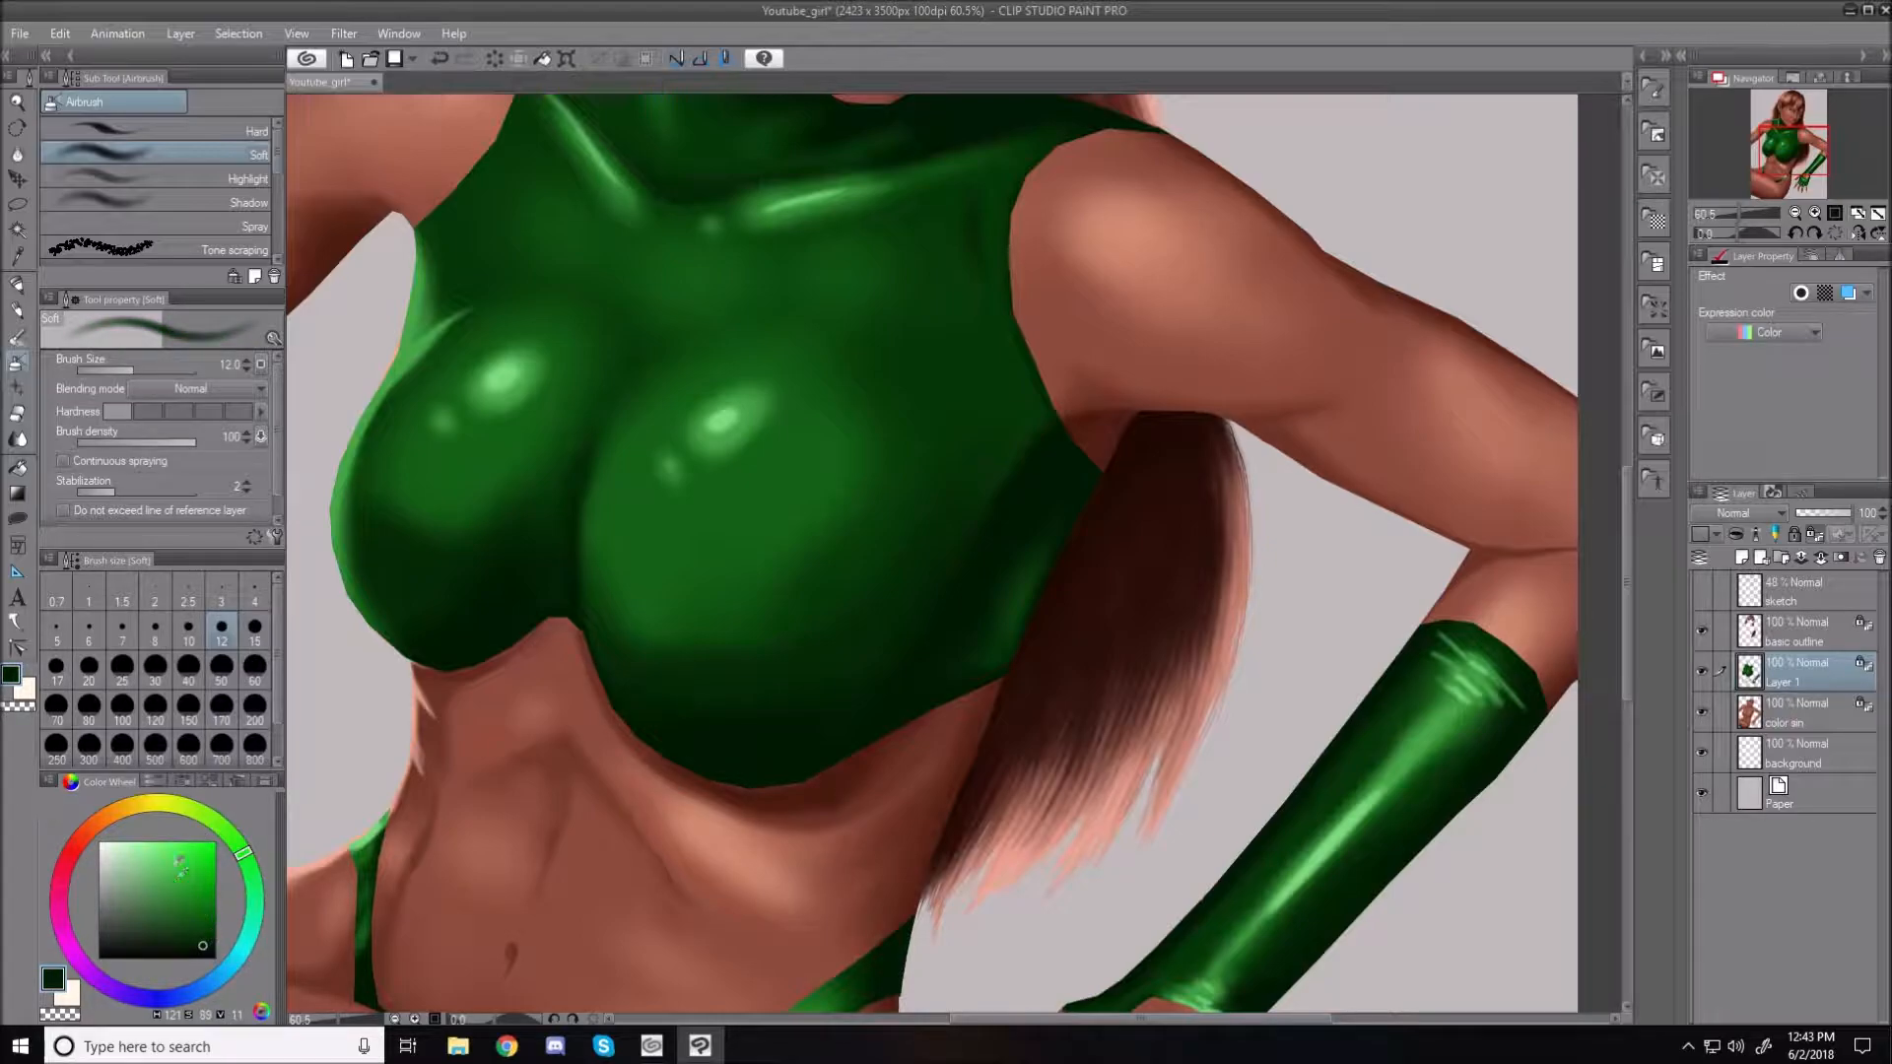
left_click(16, 204)
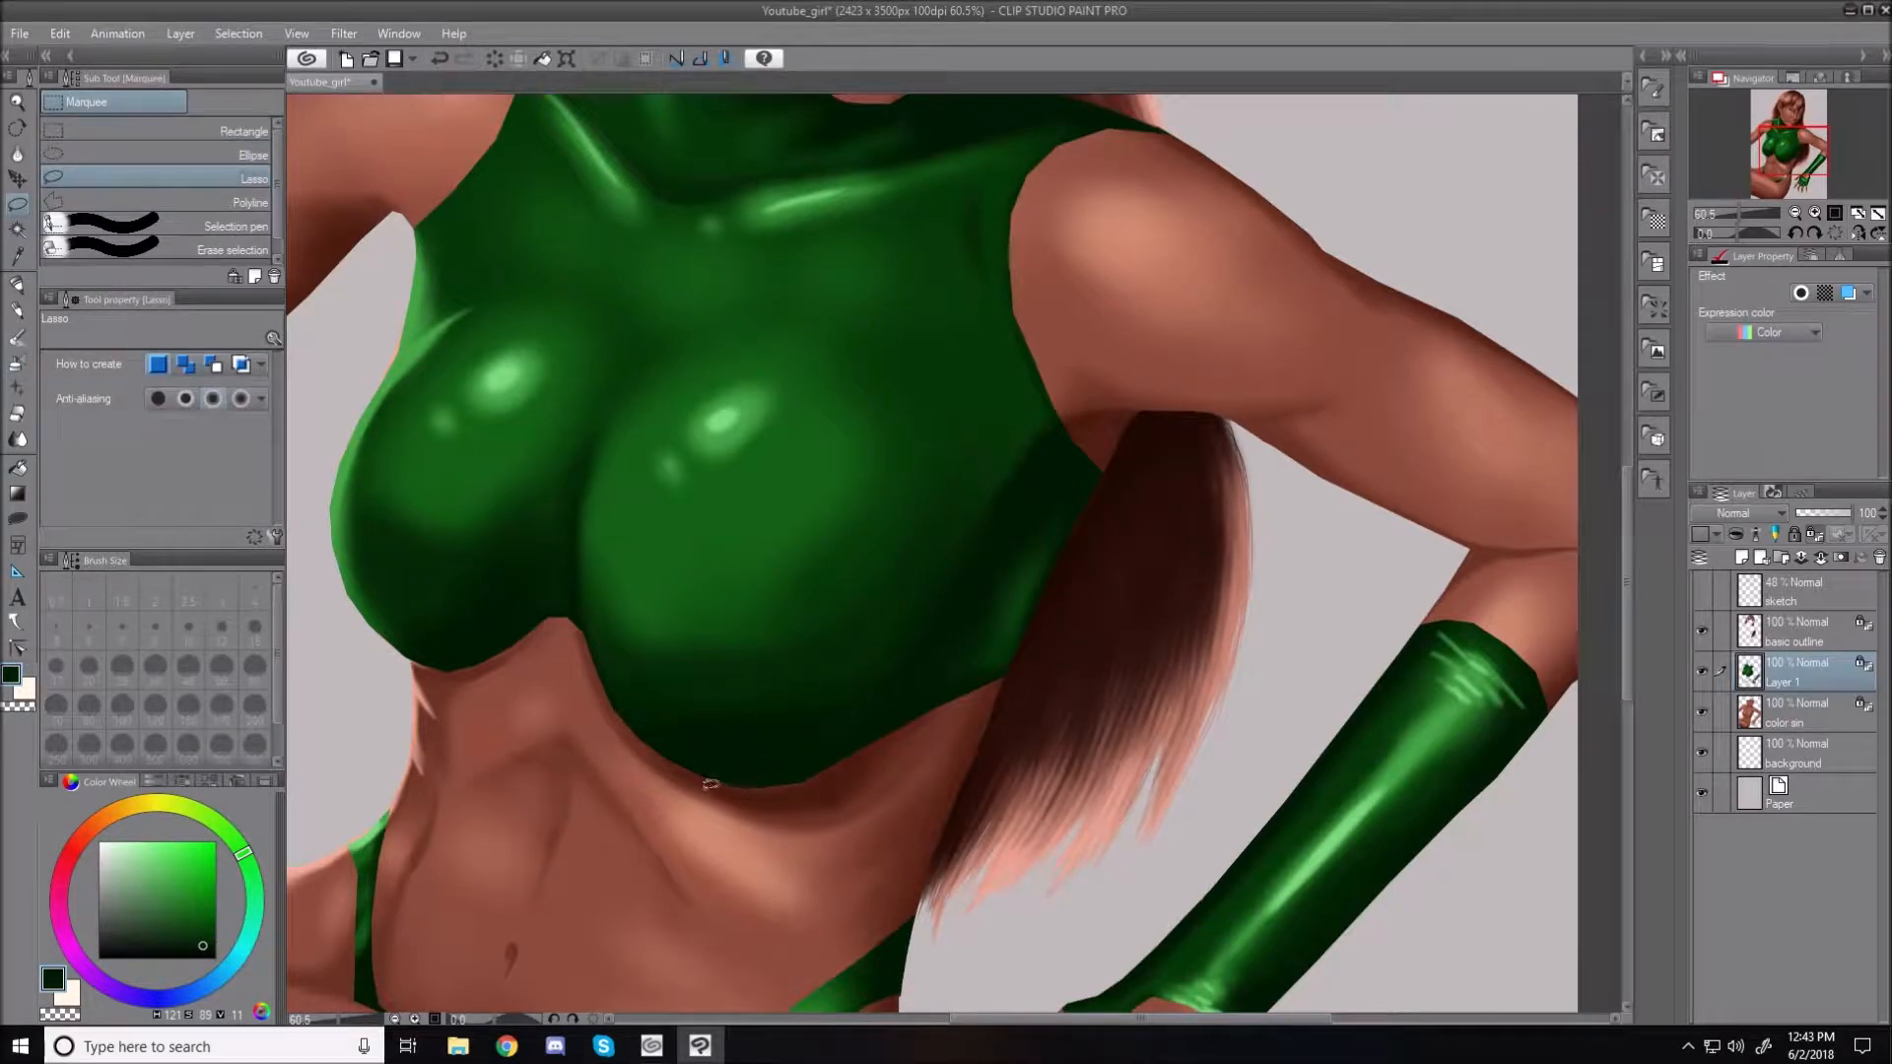
mouse_move(724, 785)
left_mouse_down()
mouse_move(817, 771)
mouse_move(910, 674)
mouse_move(1025, 451)
mouse_move(1082, 429)
mouse_move(1110, 515)
mouse_move(970, 727)
mouse_move(751, 803)
left_mouse_up()
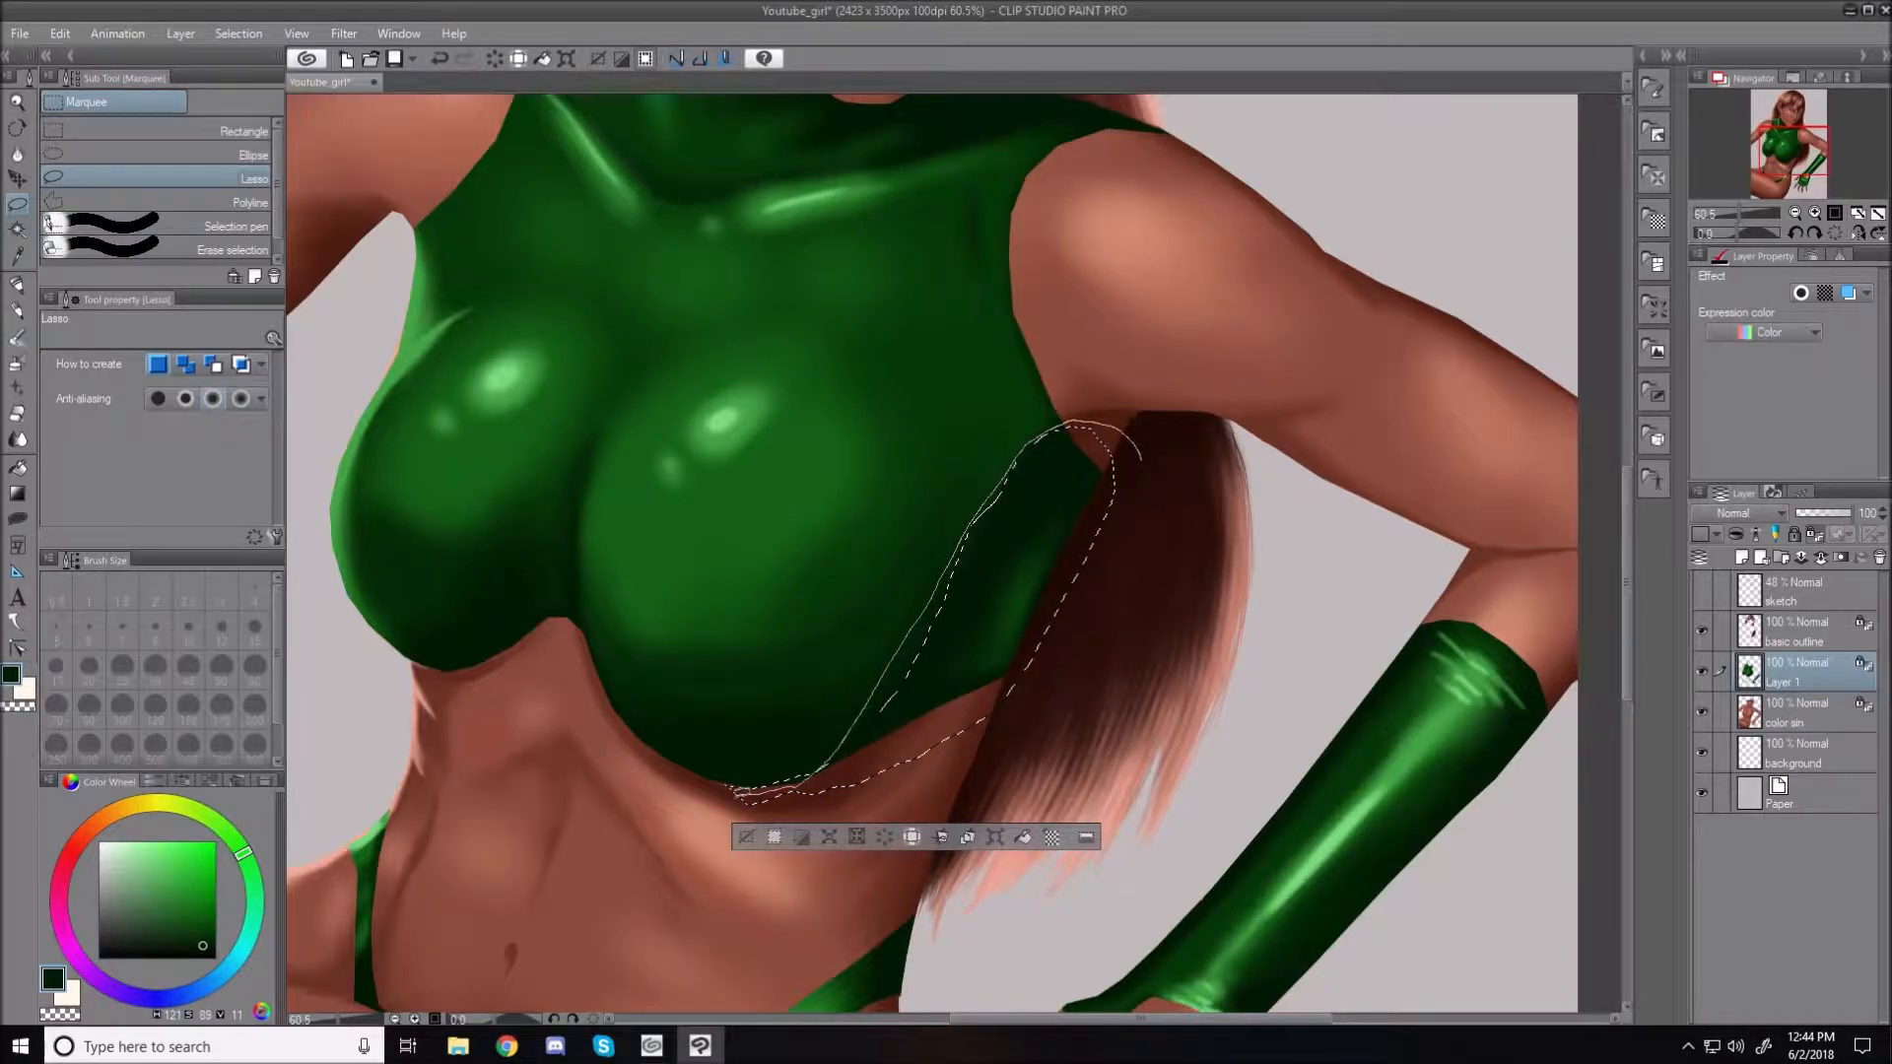
mouse_move(1040, 698)
left_mouse_down()
mouse_move(1122, 555)
mouse_move(1138, 455)
left_mouse_up()
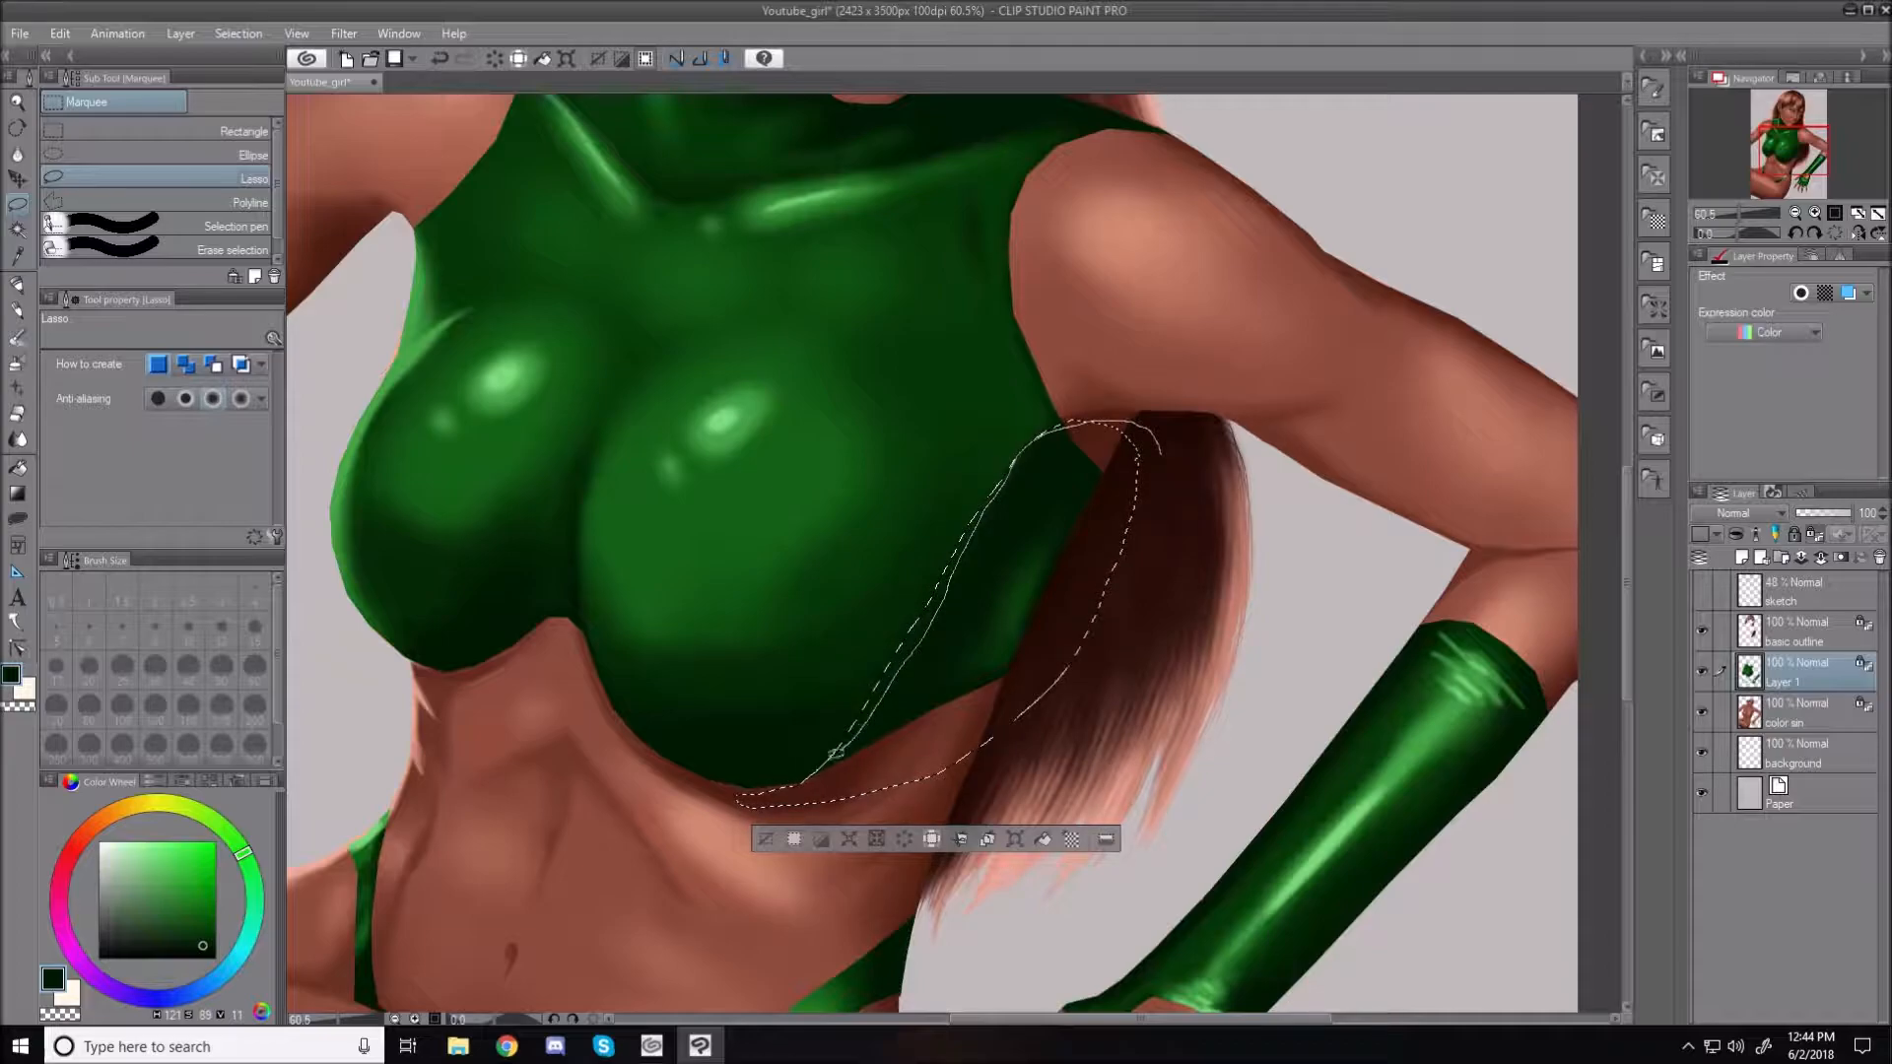
left_click_drag(1136, 490, 1138, 498)
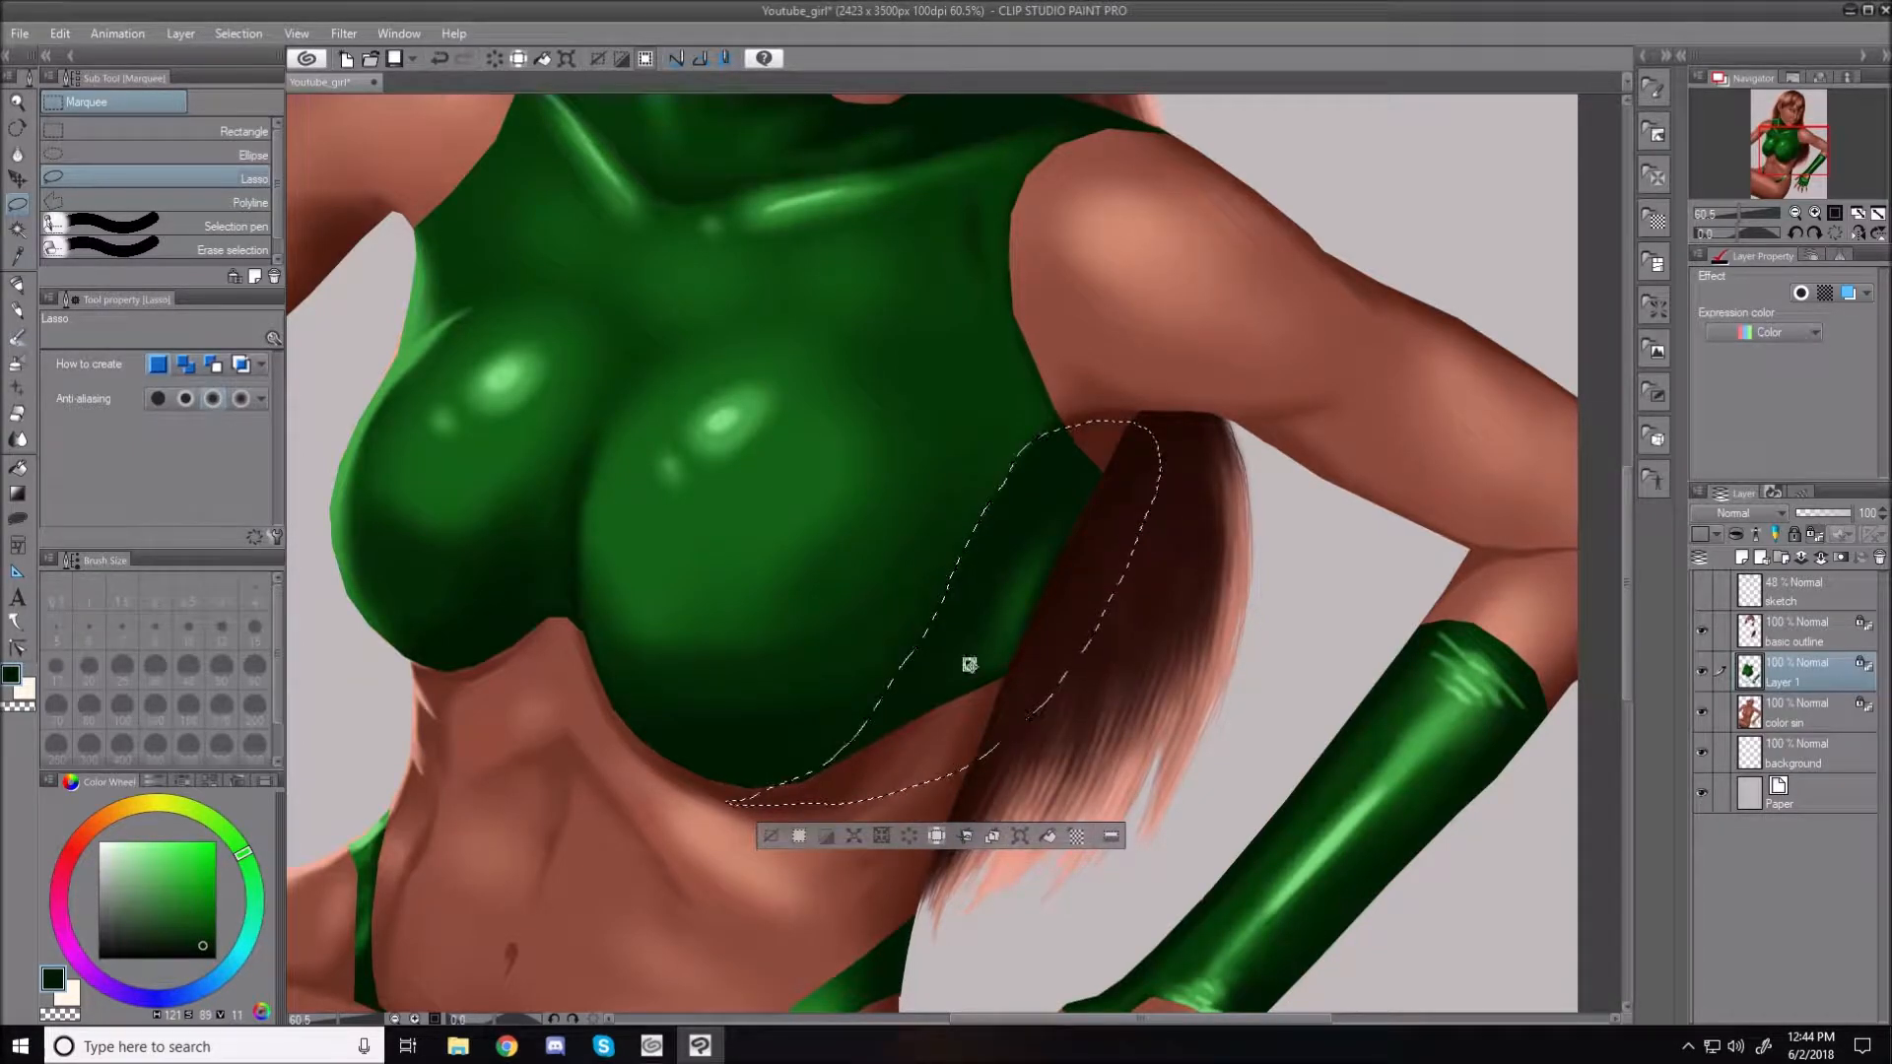
left_click(21, 364)
key("bracketright")
key("bracketright")
key("bracketright")
key("bracketright")
key("bracketright")
key("bracketright")
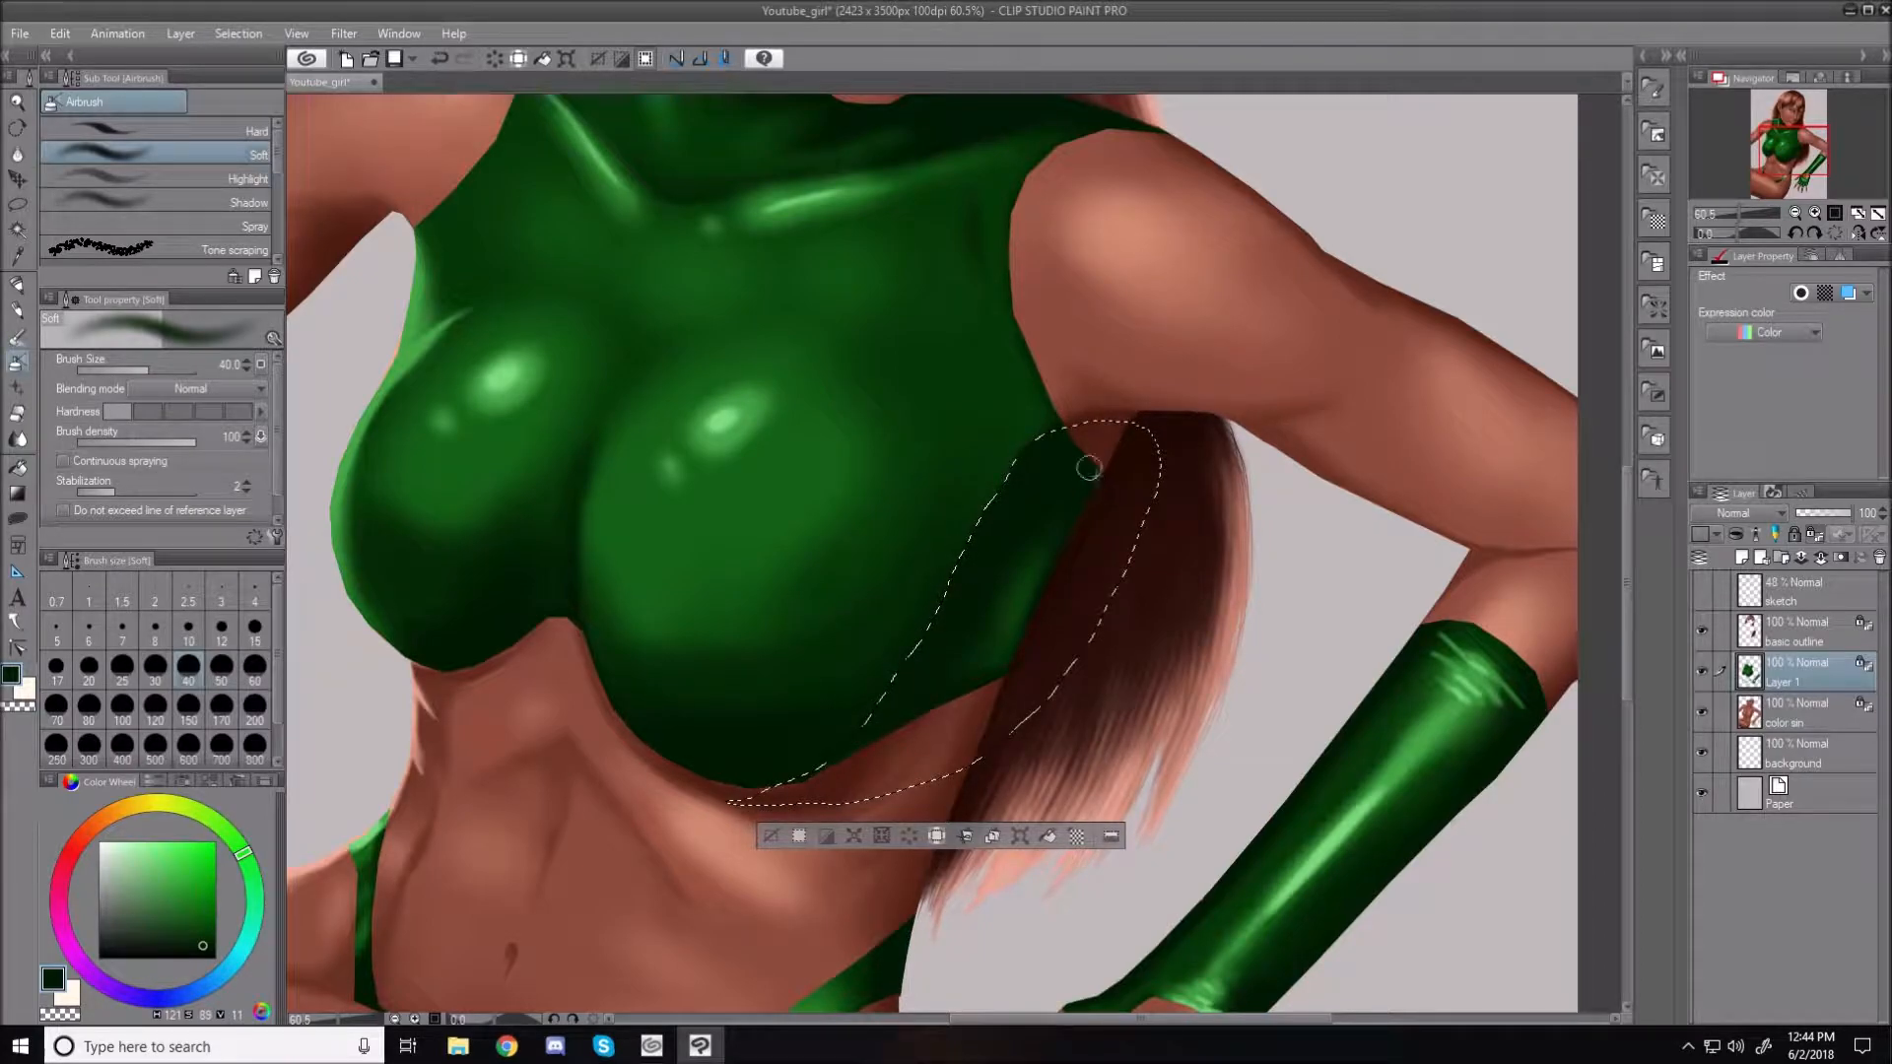
left_click(772, 835)
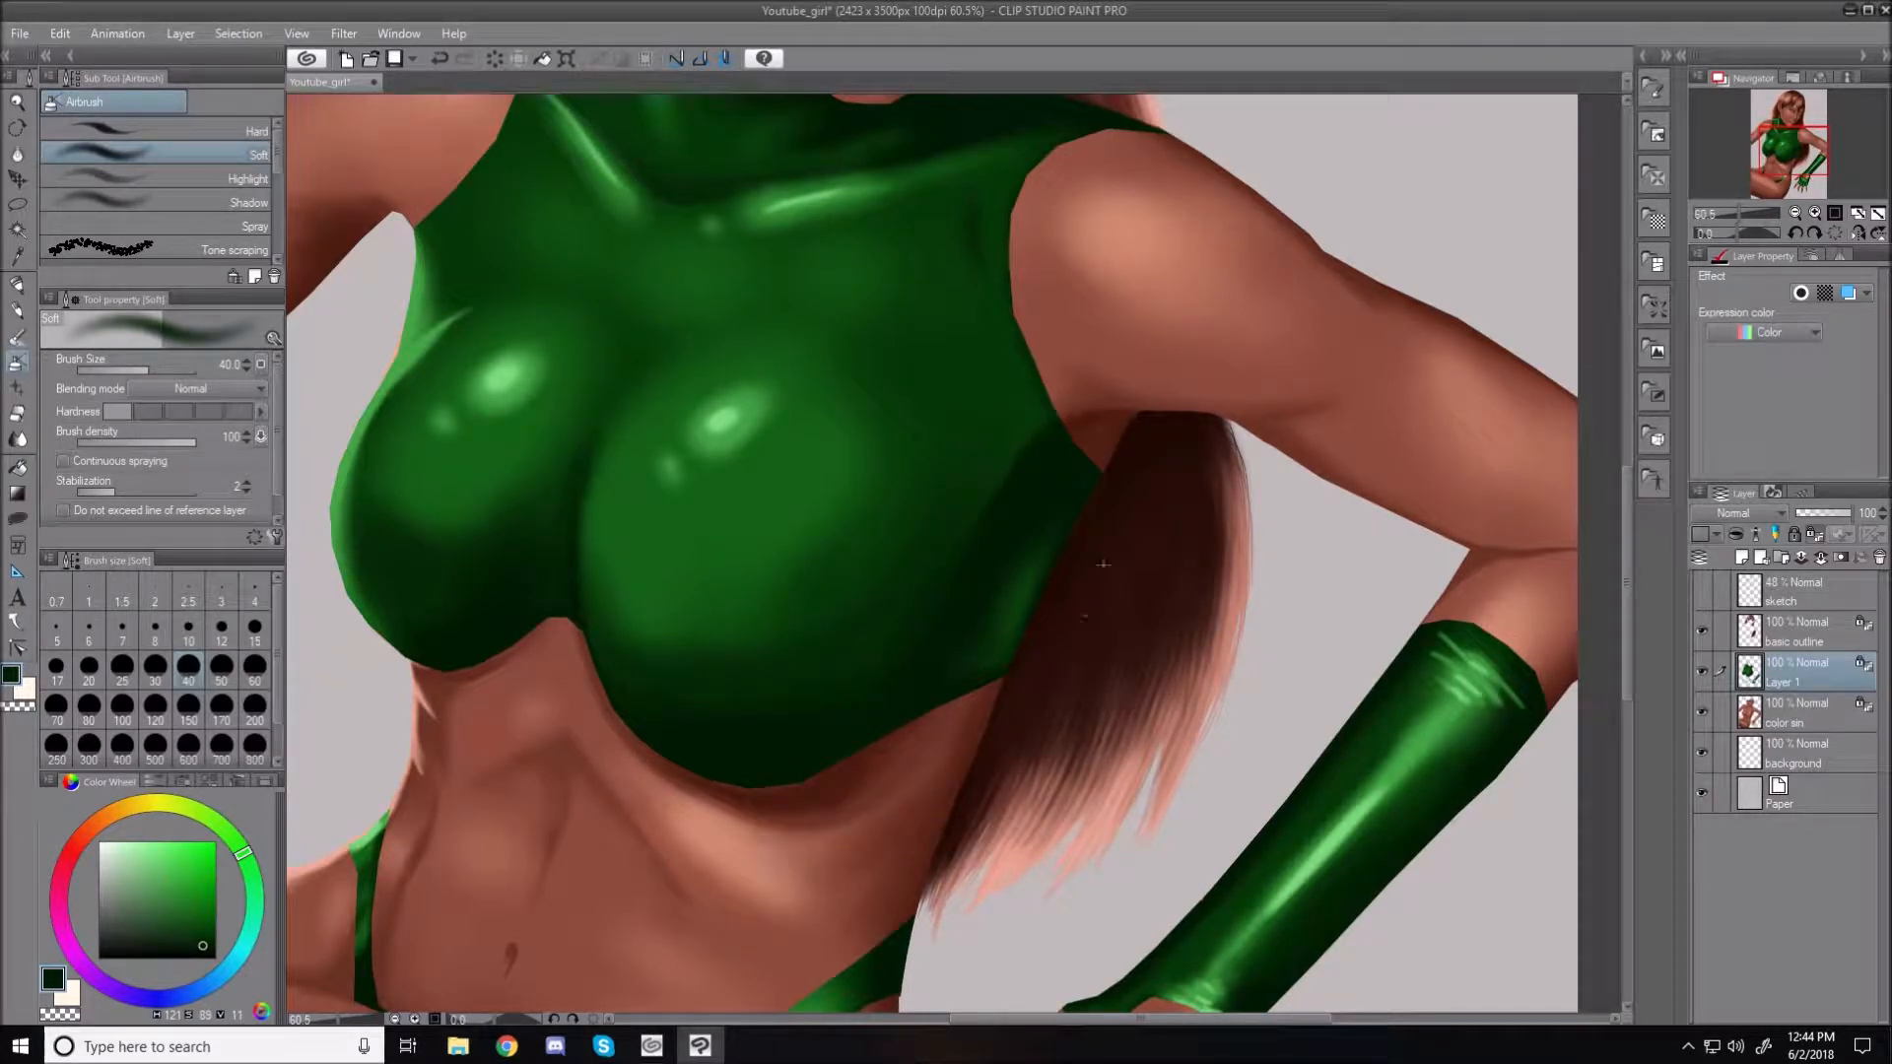
Darken the crease running from the armpit down the side of the breast with dark green at airbrush sizes 12 and 17
left_click(208, 946)
key("bracketleft")
key("bracketleft")
key("bracketleft")
key("bracketleft")
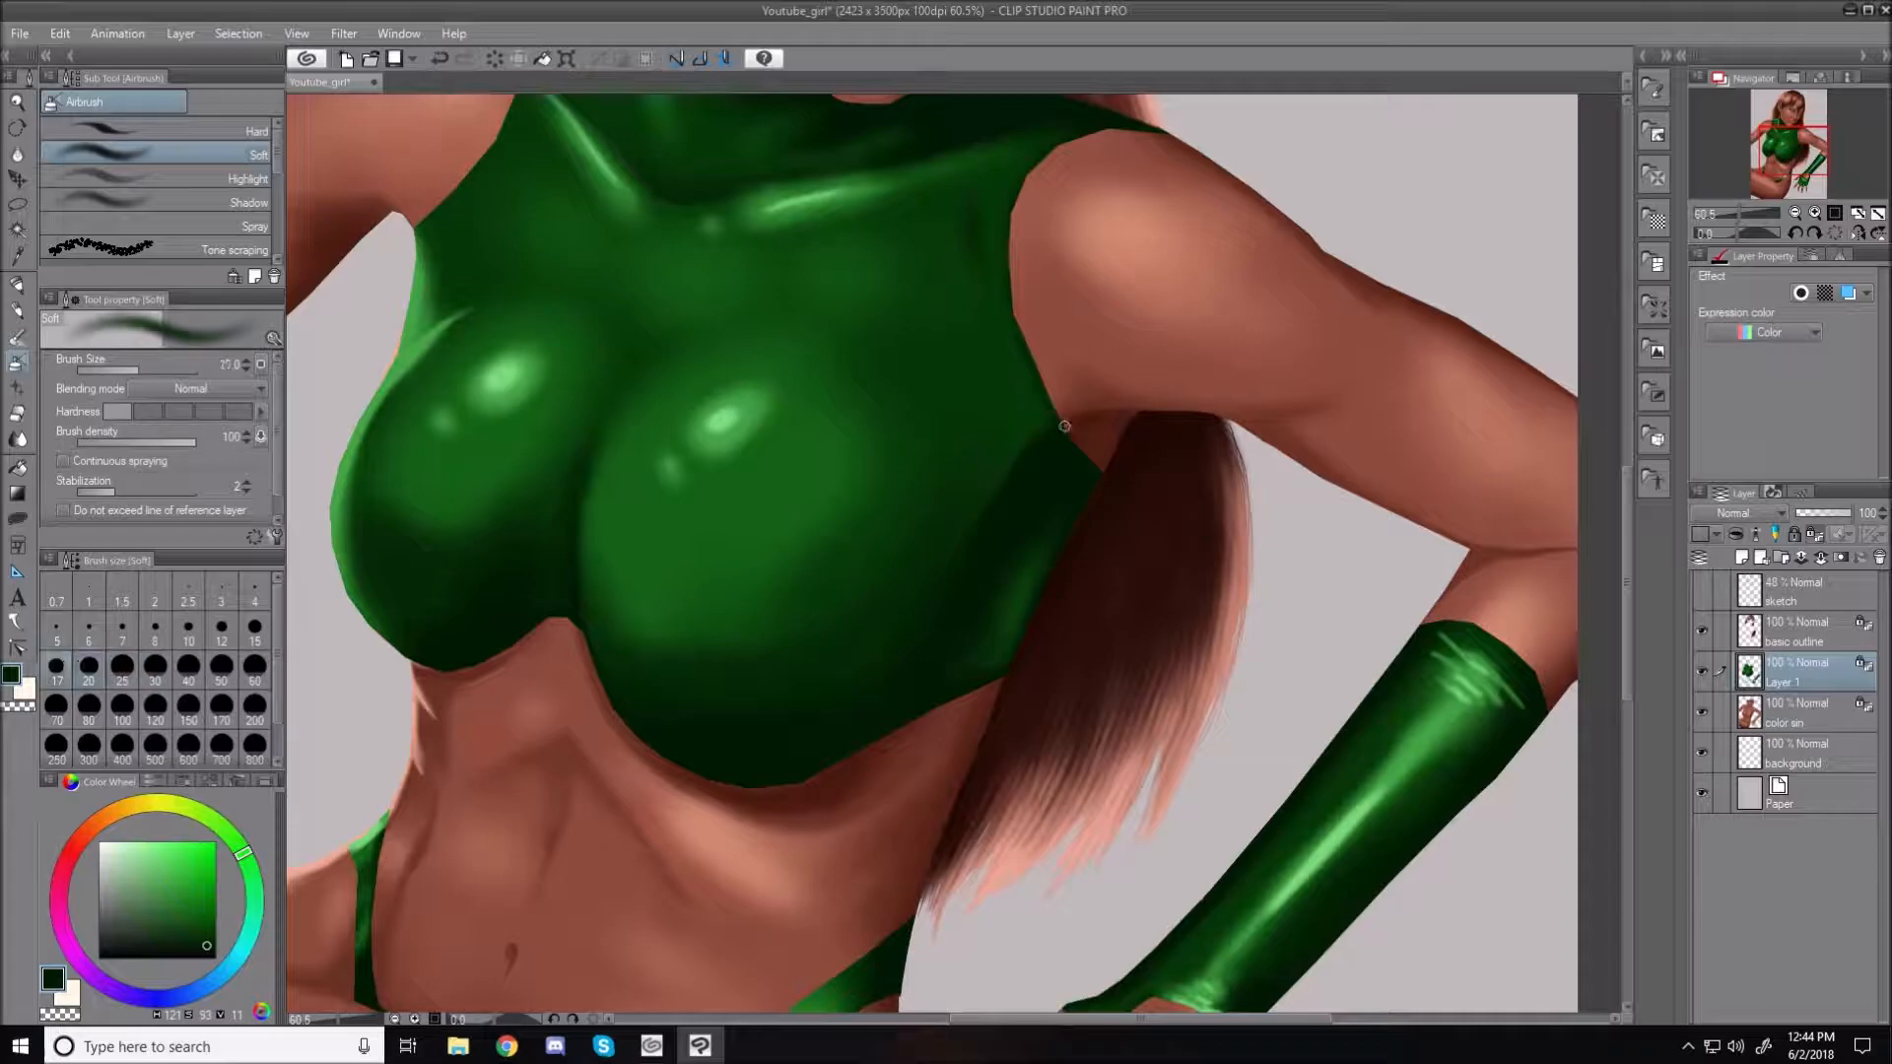
key("bracketleft")
key("bracketleft")
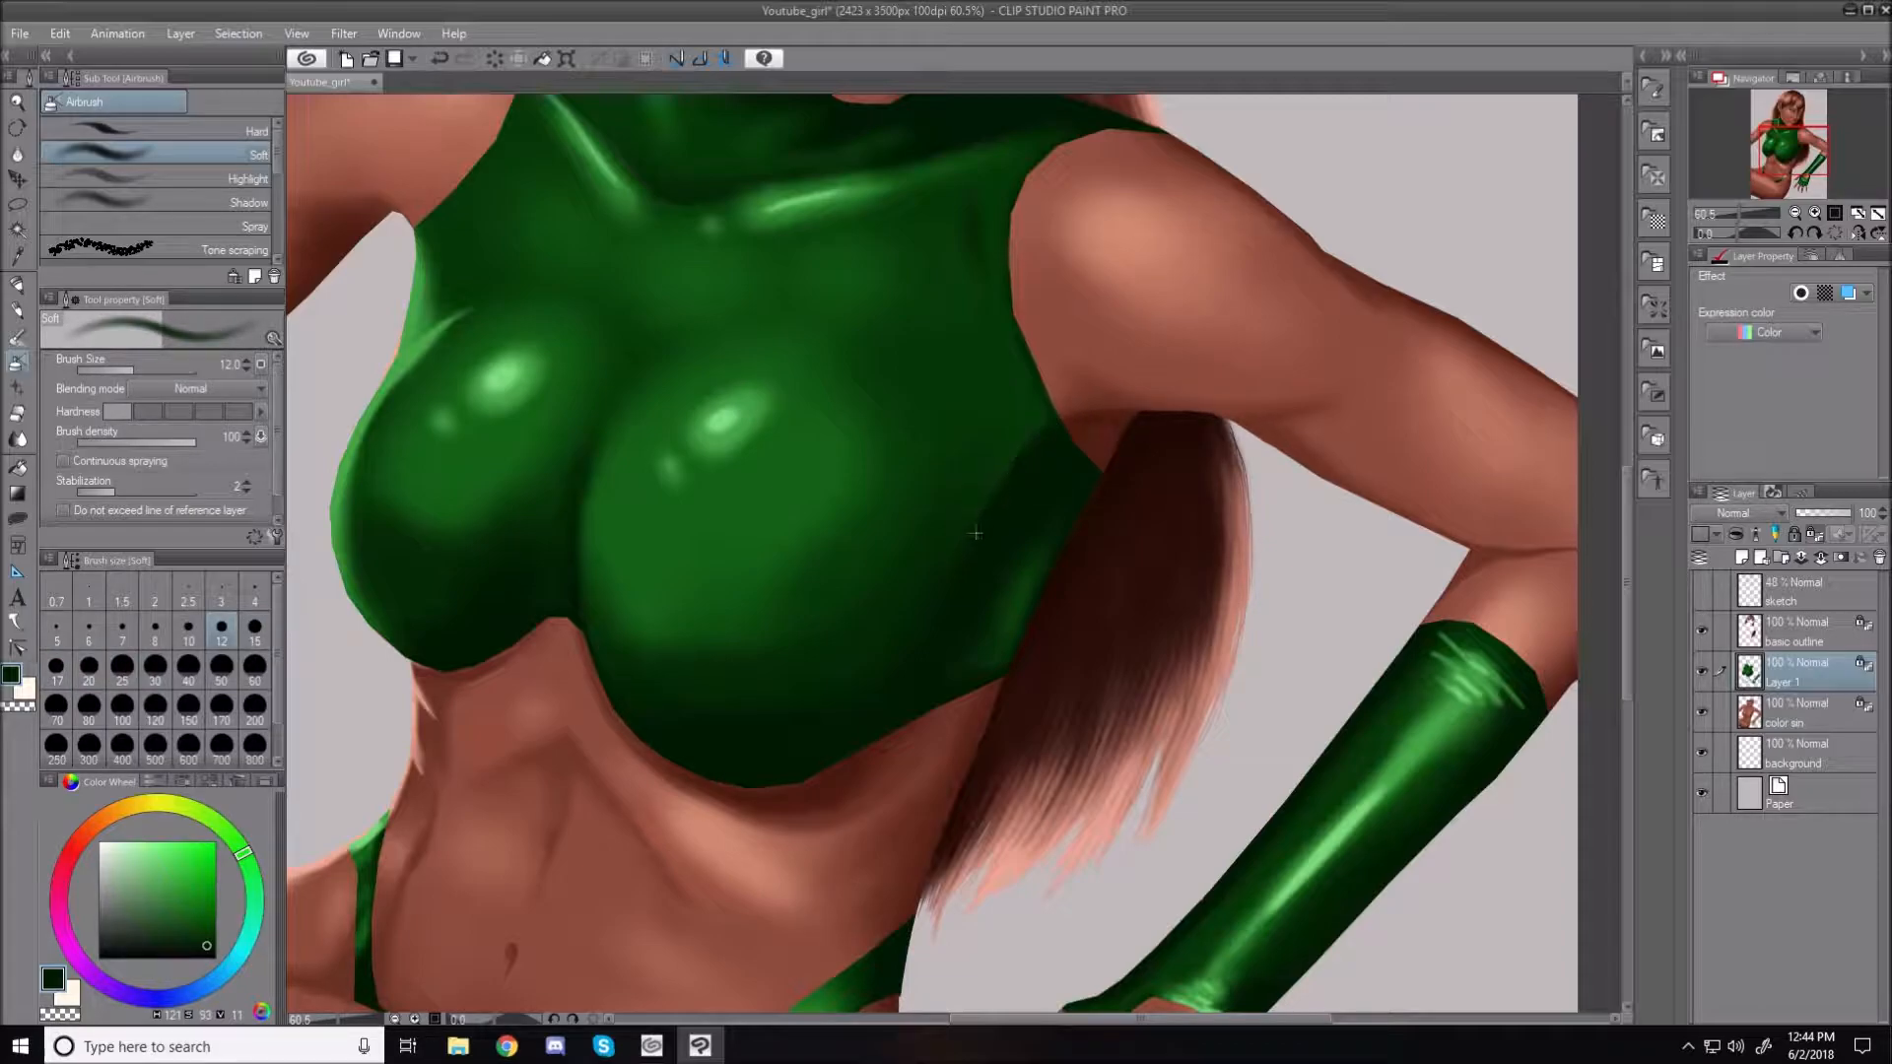
key("bracketright")
key("bracketright")
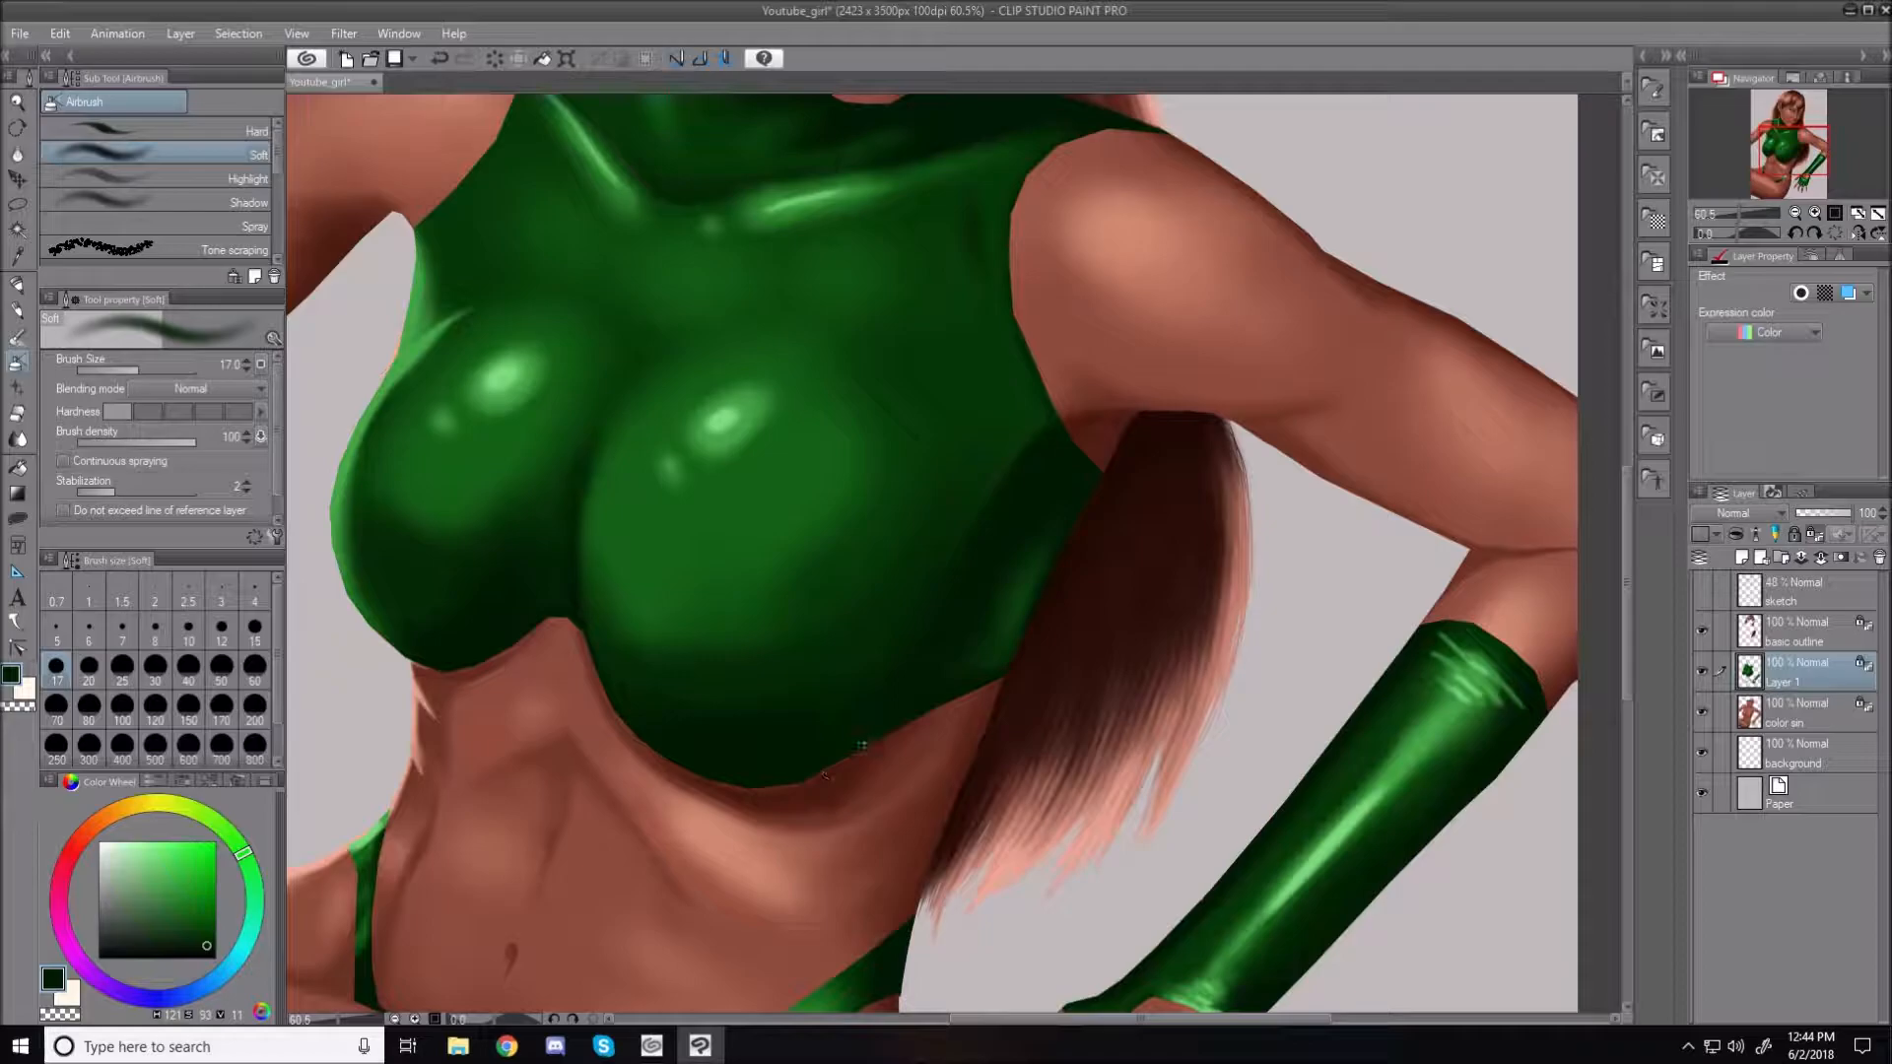
Shade the top's lower hem below the armpit in dark green with the soft airbrush at size 50
key("bracketright")
key("bracketright")
key("bracketright")
key("bracketright")
key("bracketright")
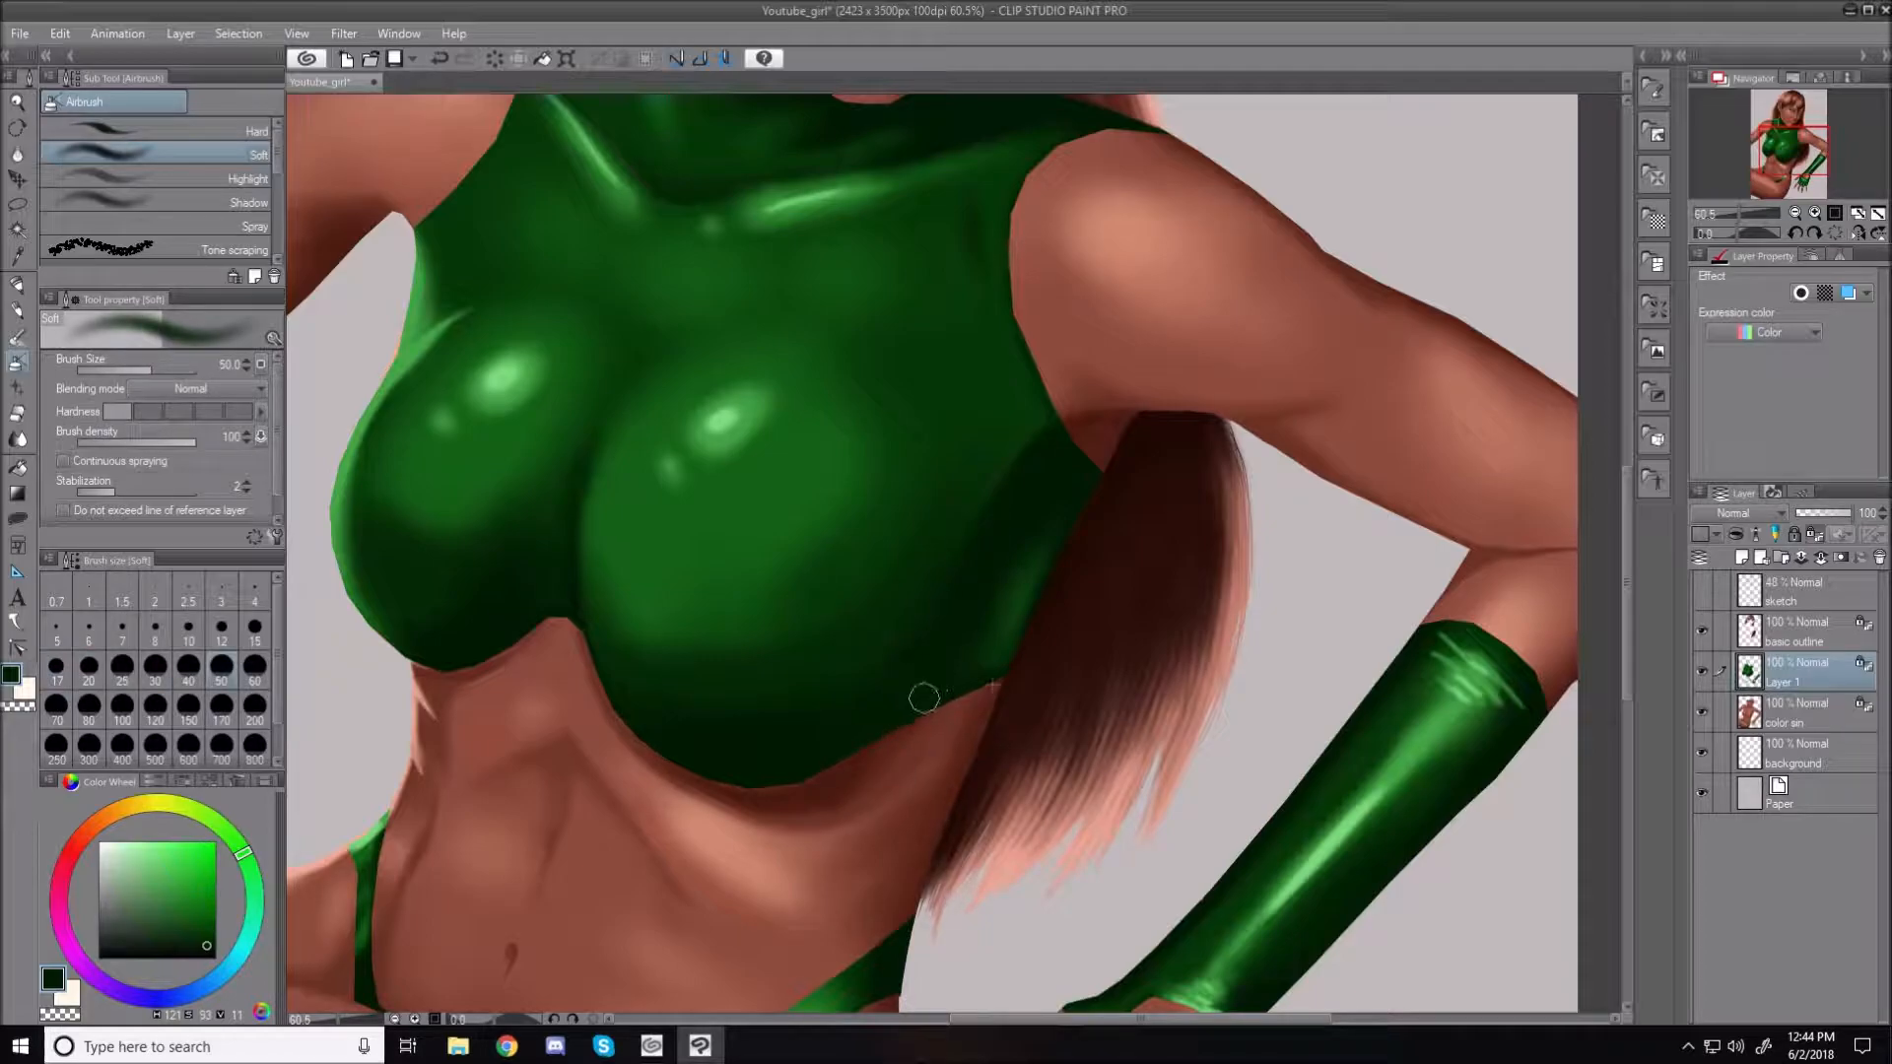
Deepen the shadow along the lower side of the breast with a near-black green, varying the airbrush size down to 17
left_click(208, 955)
key("bracketleft")
key("bracketleft")
key("bracketright")
key("bracketright")
key("bracketright")
key("bracketleft")
key("bracketleft")
key("bracketleft")
key("bracketleft")
key("bracketleft")
key("bracketleft")
key("bracketleft")
key("bracketleft")
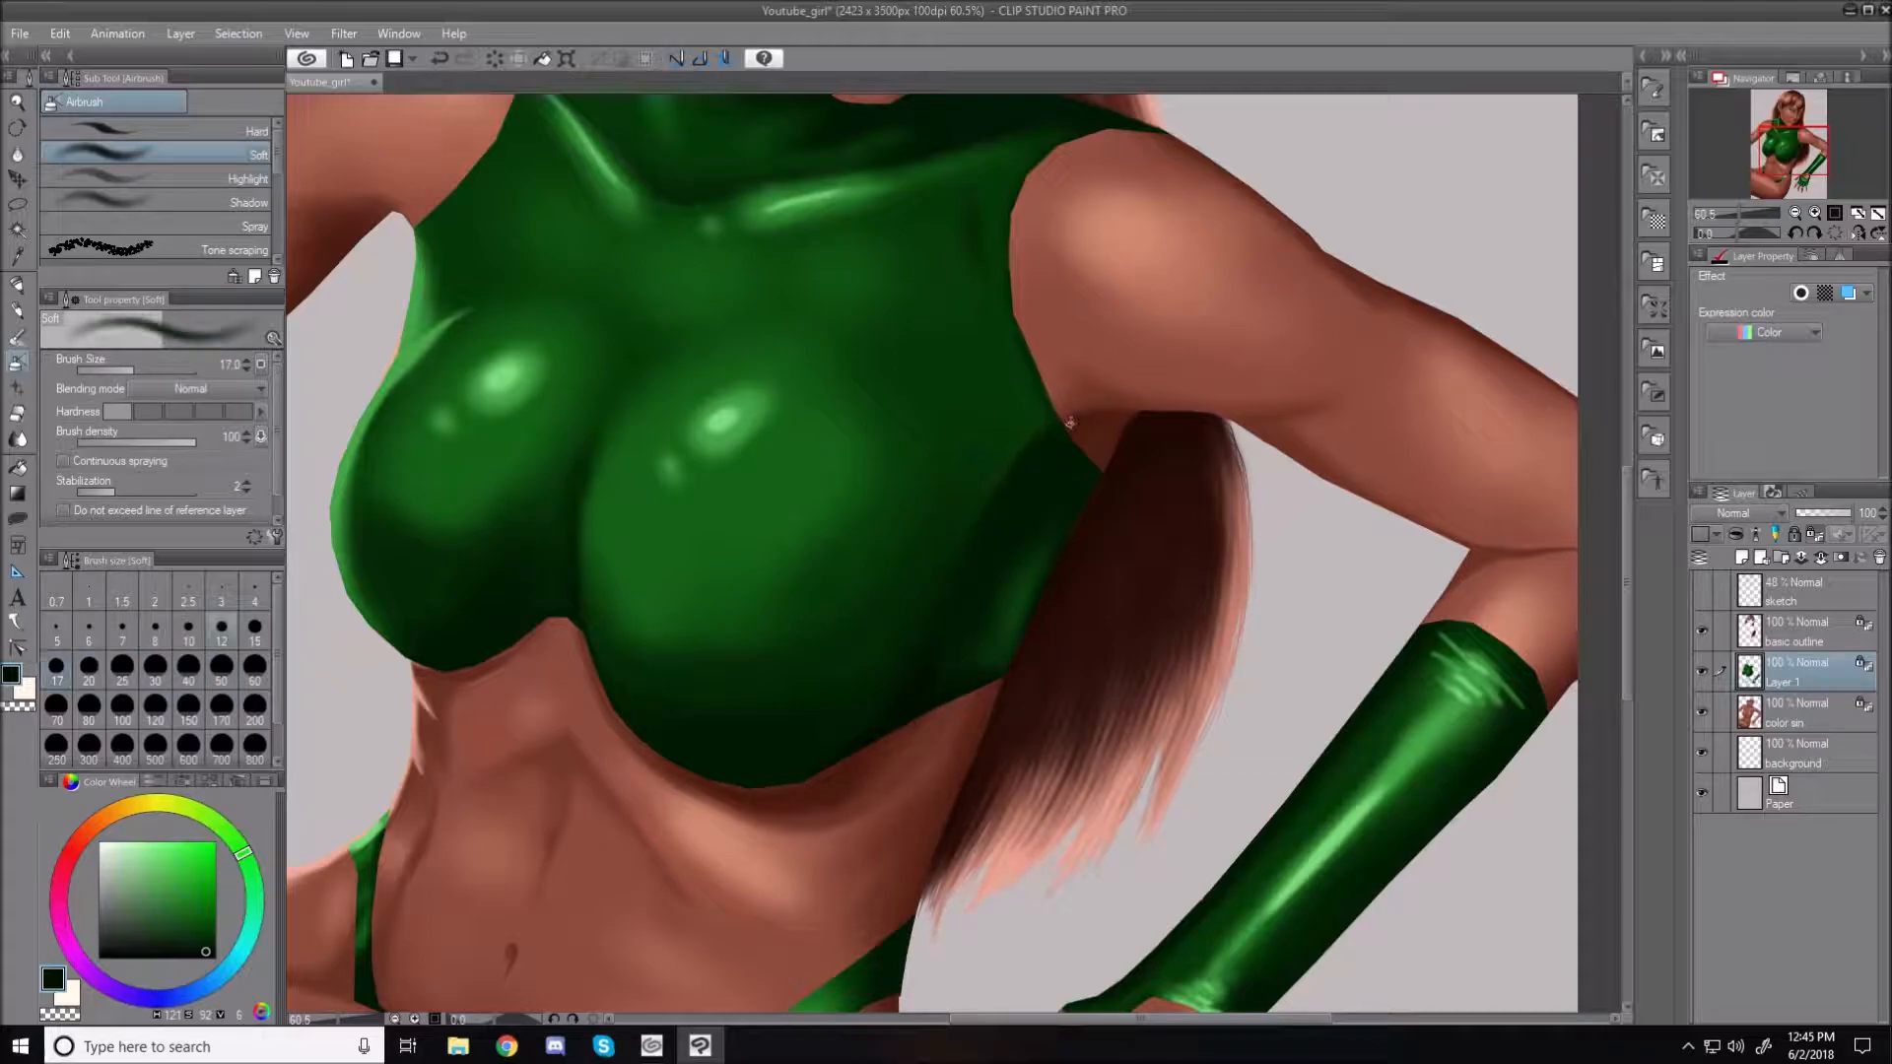
Define the dark fold beneath the armpit on the top's side with the soft airbrush at sizes 25 and 15
key("bracketright")
key("bracketright")
key("bracketright")
key("bracketright")
key("bracketright")
key("bracketright")
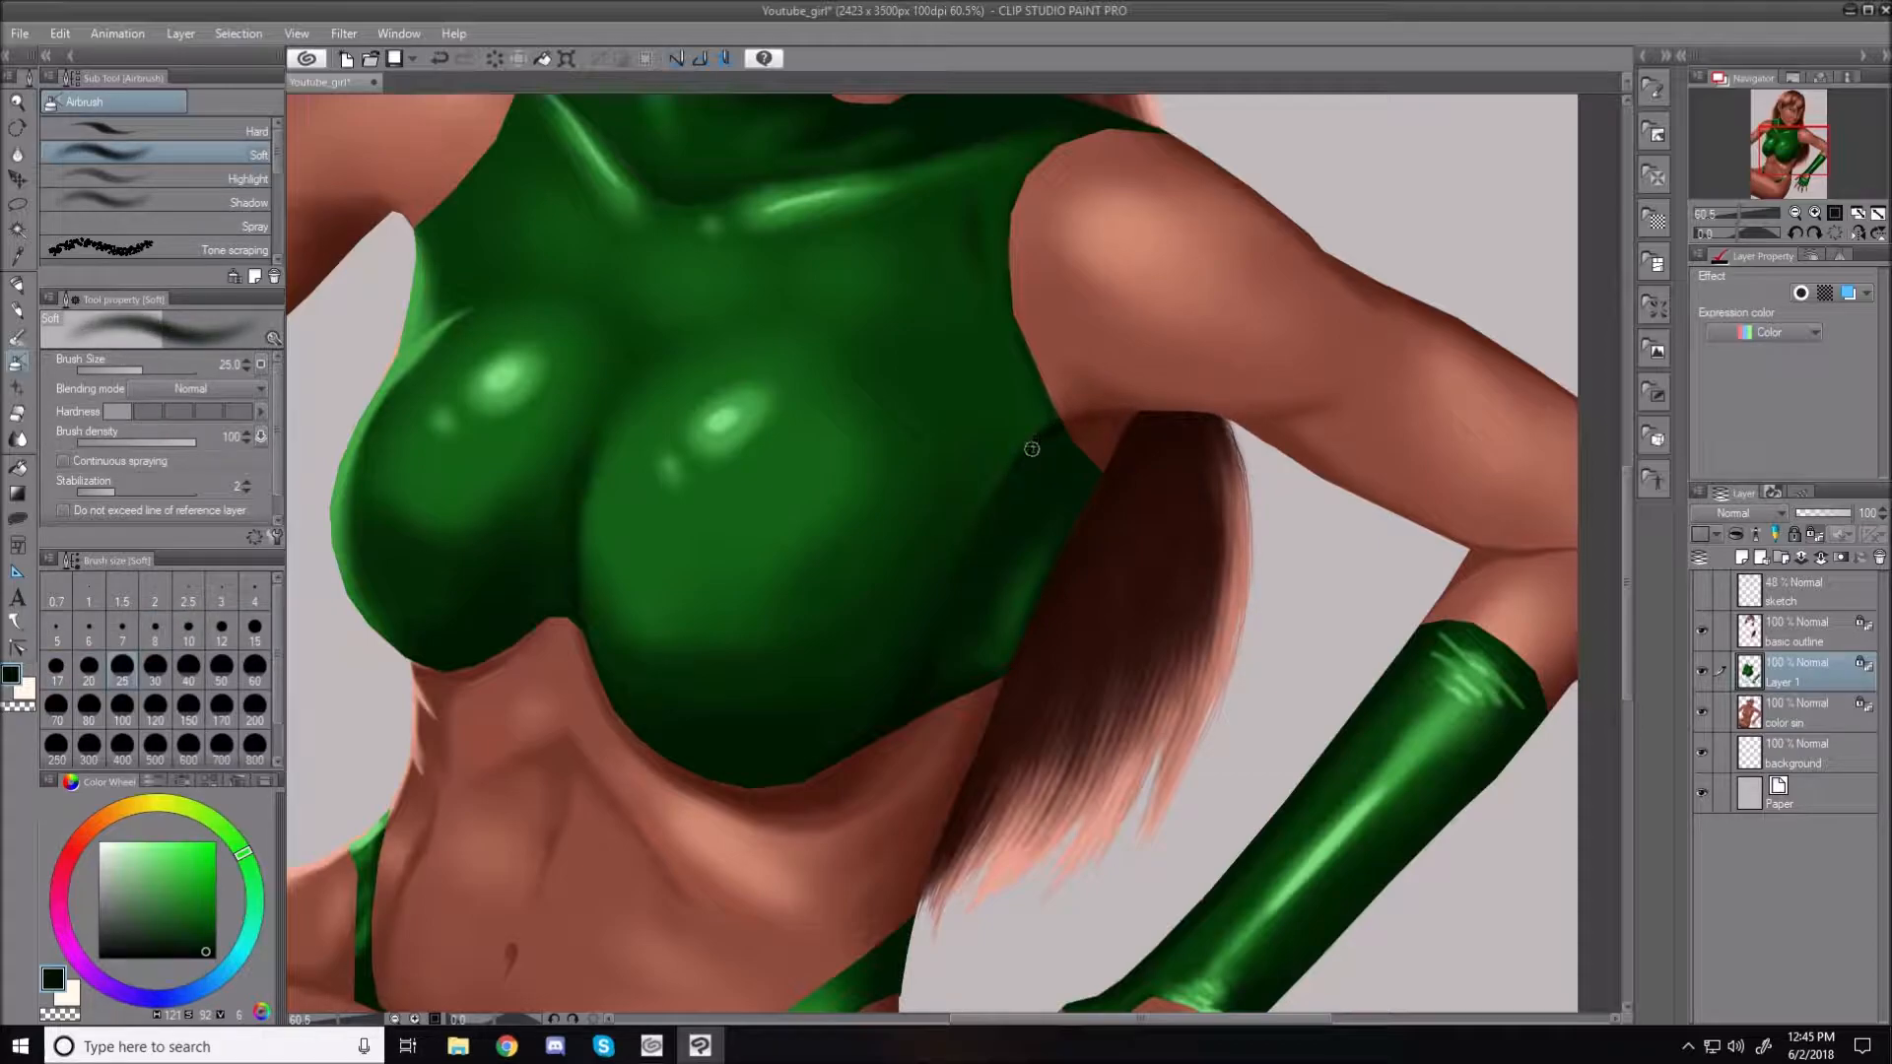
key("bracketleft")
key("bracketleft")
key("bracketleft")
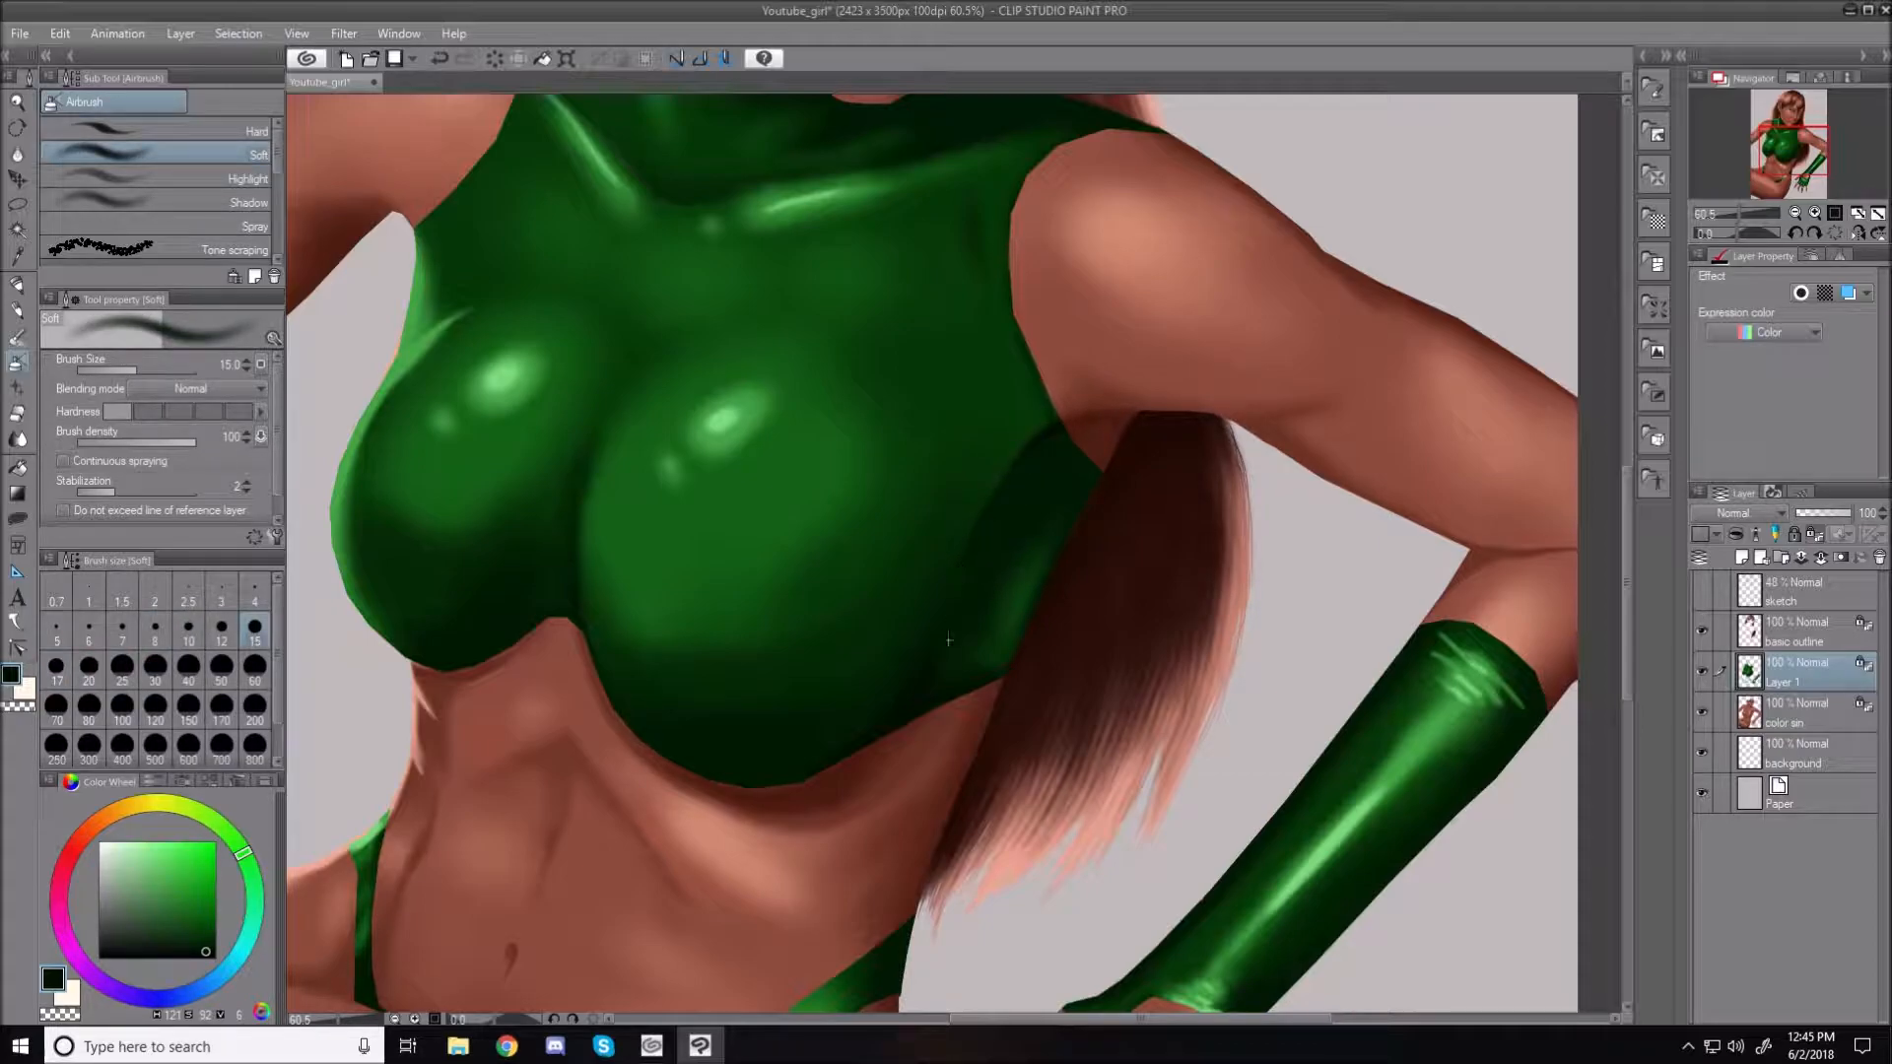
Blend a broad near-black green shadow over the top's corner under the arm, enlarging the soft airbrush to size 80
key("bracketright")
key("bracketright")
key("bracketright")
key("bracketright")
key("bracketright")
key("bracketright")
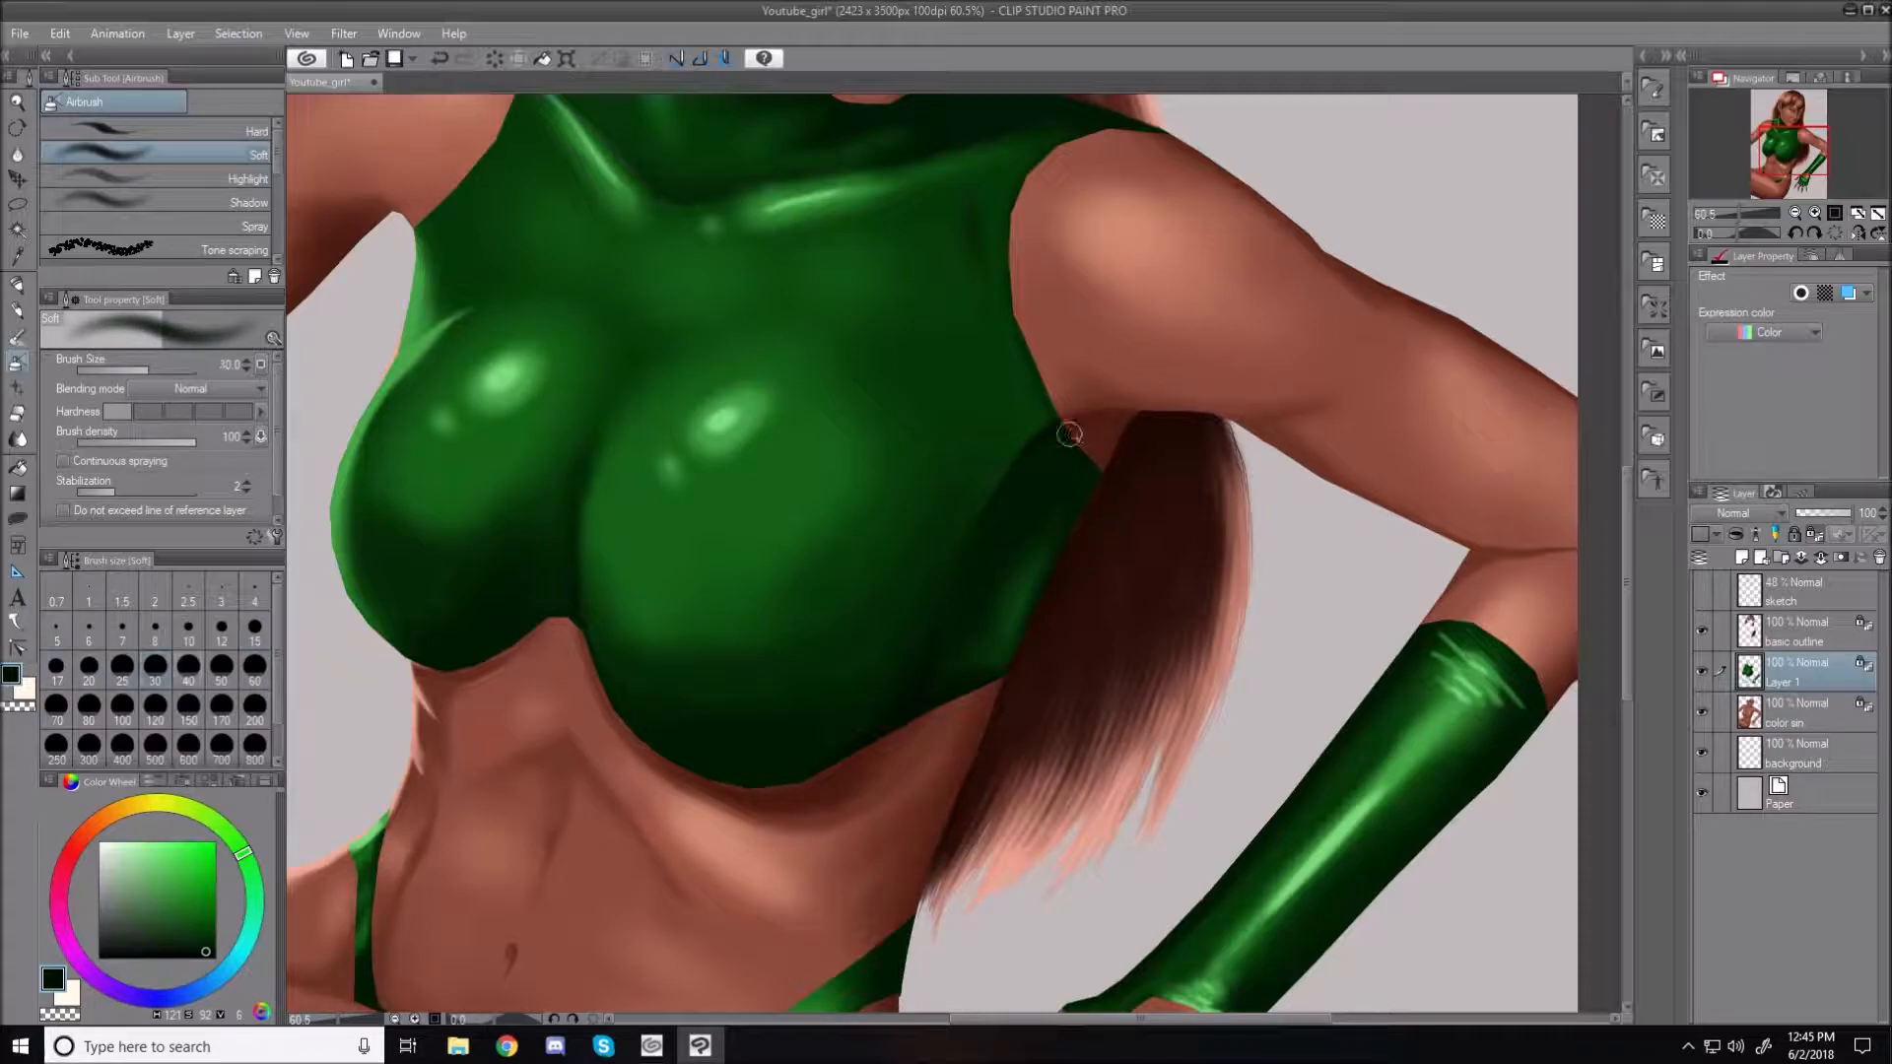
key("bracketright")
key("bracketright")
key("bracketright")
mouse_move(1081, 498)
left_mouse_down()
mouse_move(1091, 444)
mouse_move(1092, 462)
mouse_move(1056, 468)
mouse_move(1087, 432)
left_mouse_up()
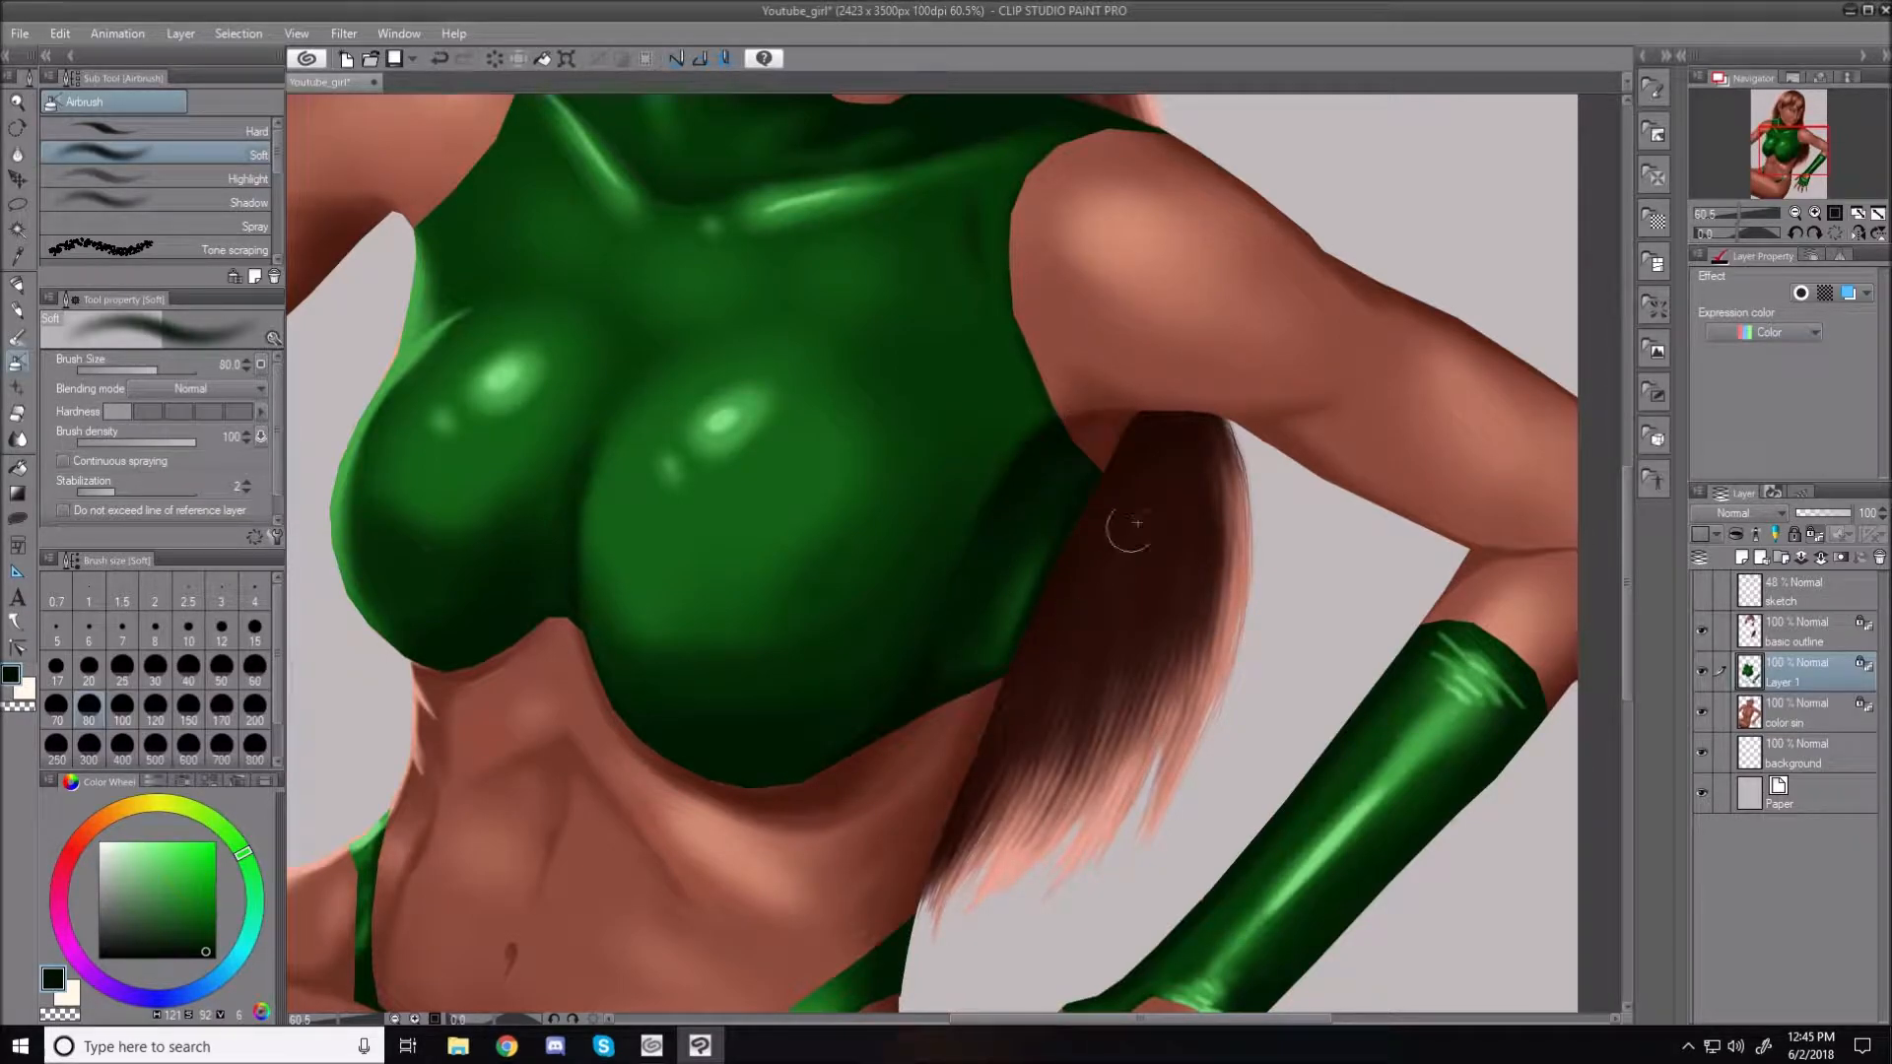
Deepen the shadow at the base of the cleavage with the soft airbrush at size 20
key("bracketleft")
key("bracketleft")
key("bracketleft")
key("bracketleft")
key("bracketleft")
key("bracketleft")
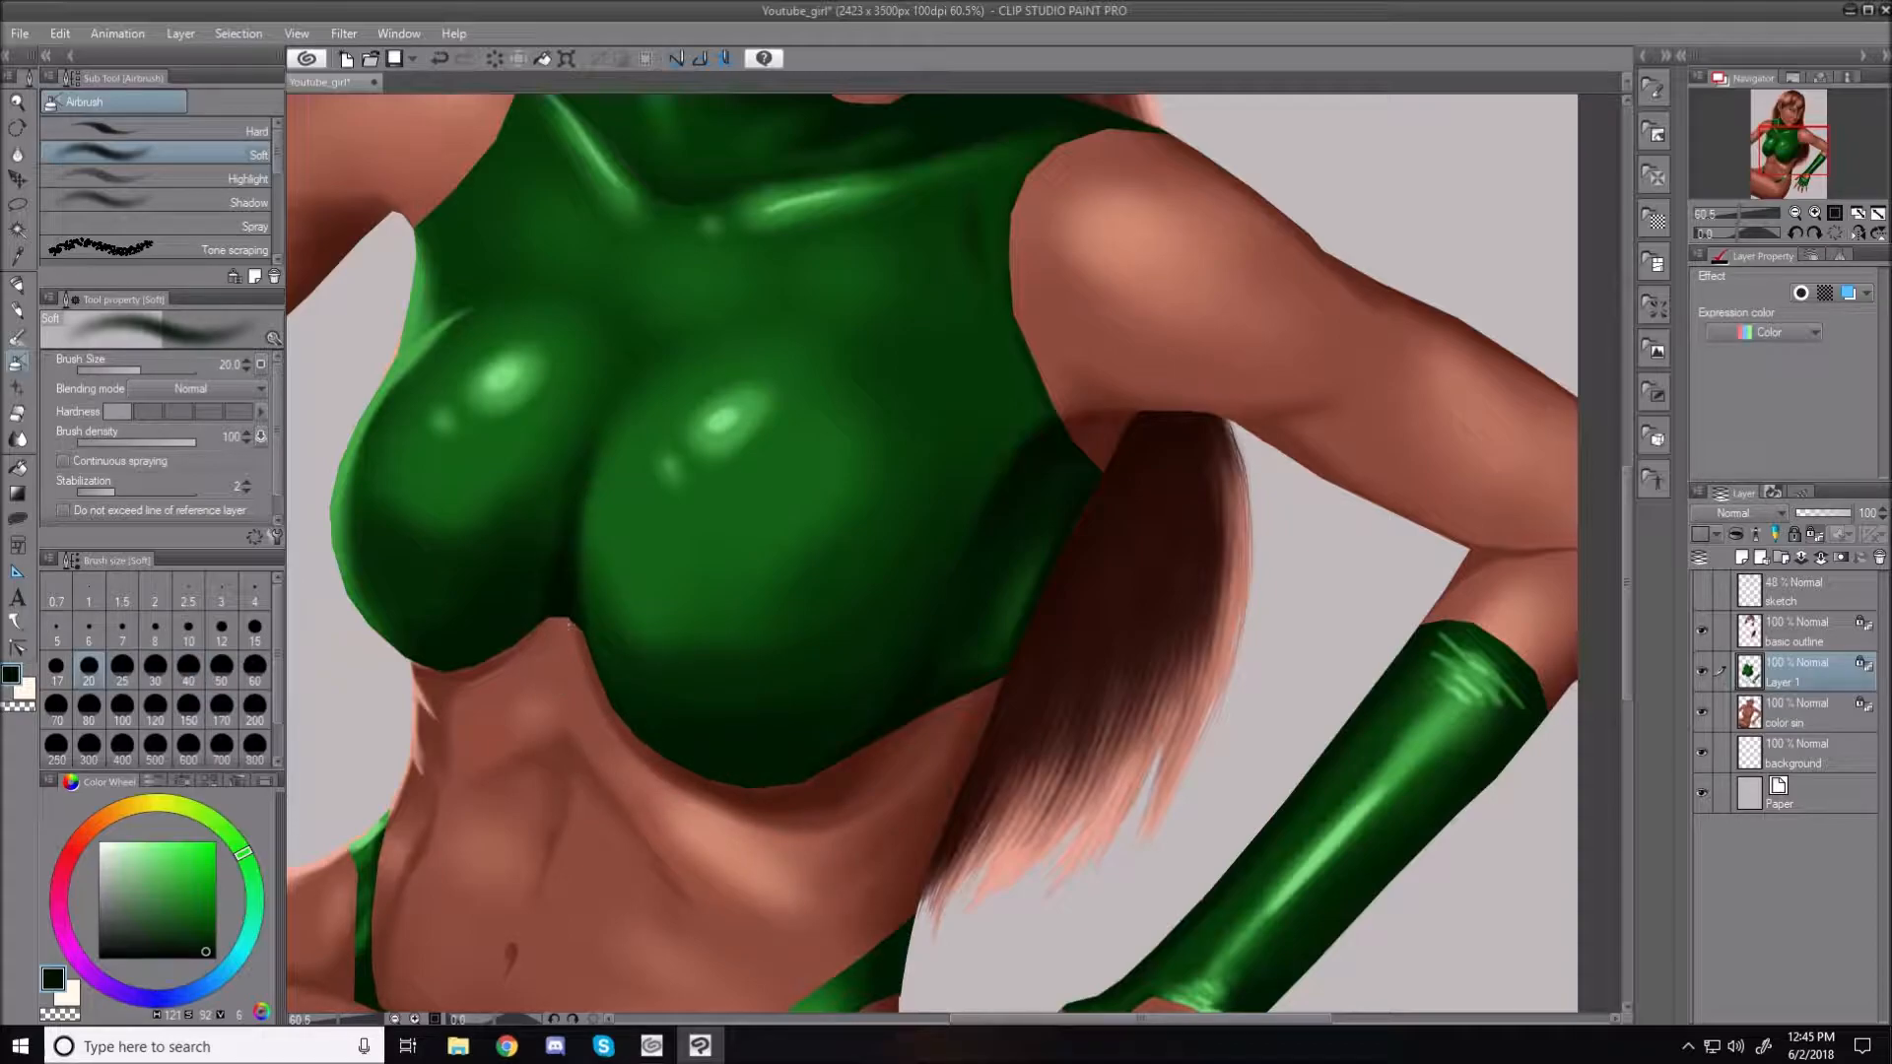
Shade the top's side edge under the arm and the outer edge of the glove's cuff with the soft airbrush at size 60
key("bracketright")
key("bracketright")
key("bracketright")
key("bracketright")
key("bracketright")
mouse_move(1081, 446)
left_mouse_down()
mouse_move(1102, 467)
mouse_move(1053, 453)
mouse_move(1068, 602)
left_mouse_up()
mouse_move(1539, 706)
left_mouse_down()
mouse_move(1522, 757)
mouse_move(1495, 781)
mouse_move(1480, 770)
left_mouse_up()
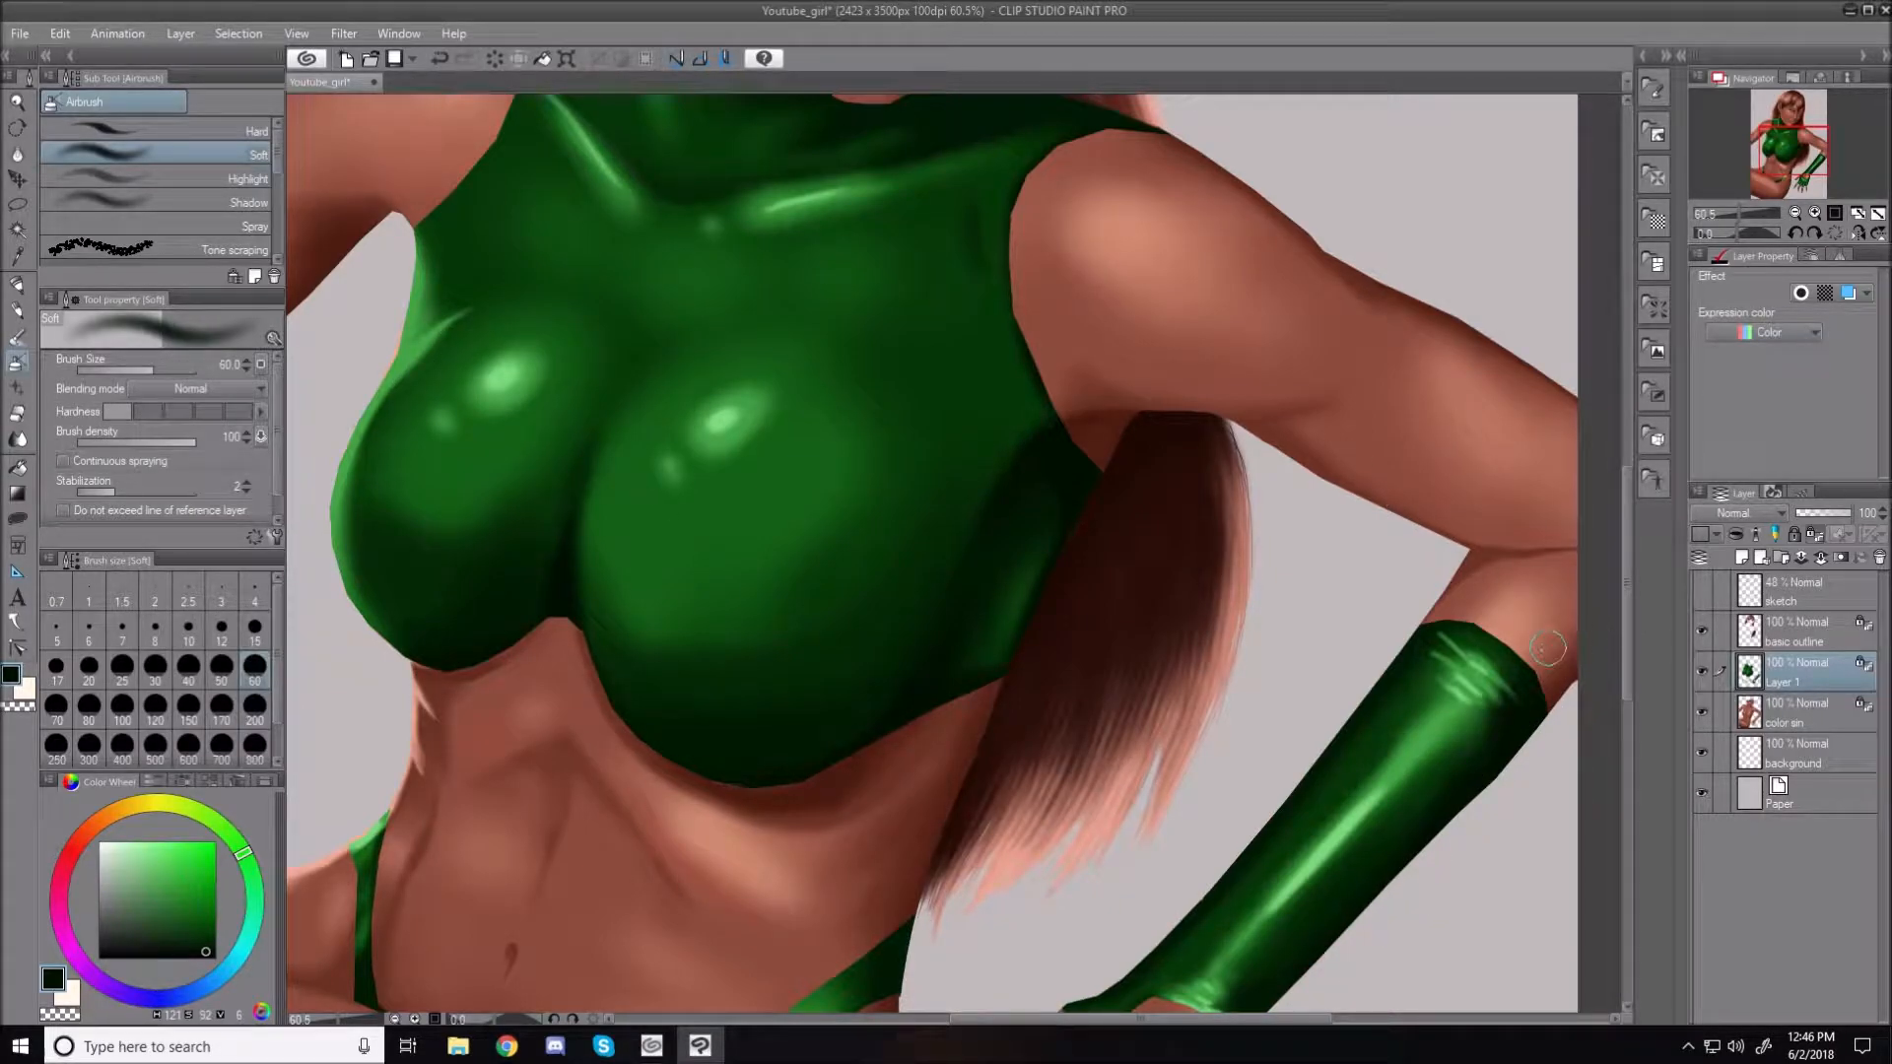
Sample a dark green from the top and shade its lower edge beneath the chest with the soft airbrush at size 30
key("ctrl+0")
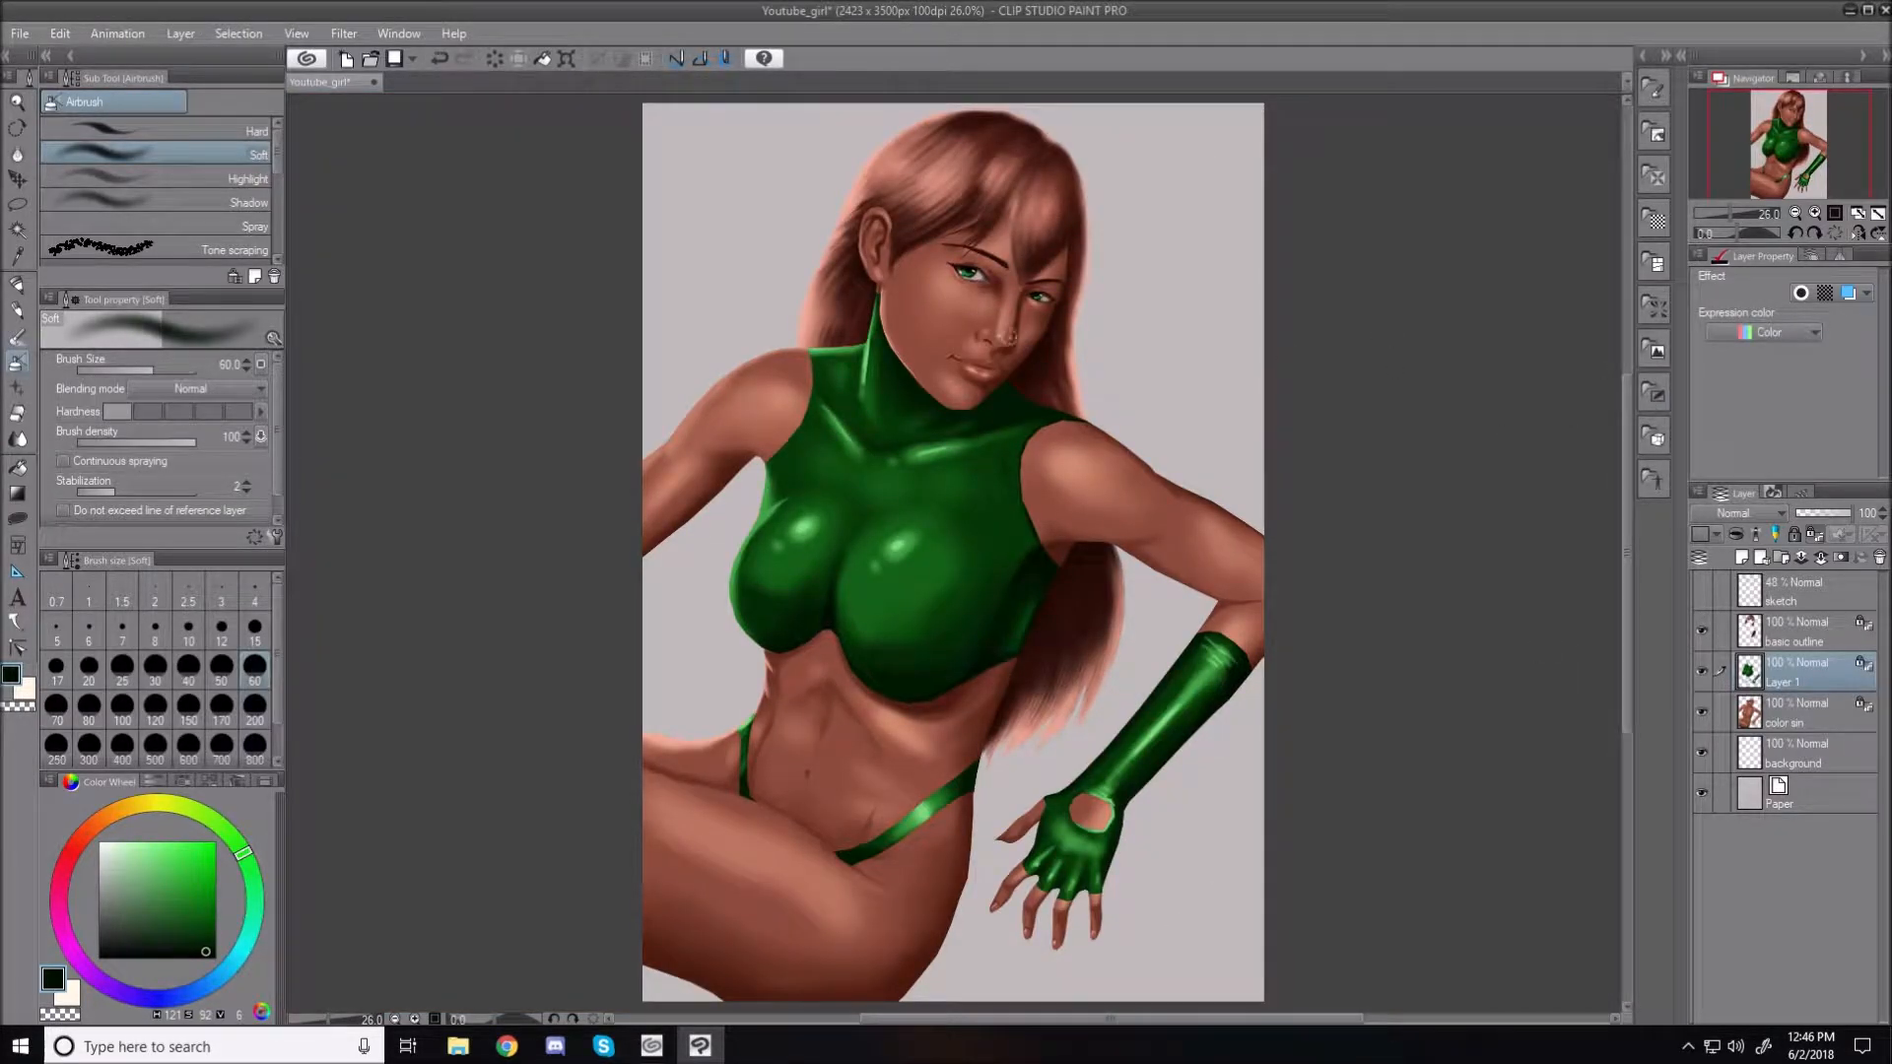
scroll(1051, 387, "up", 5)
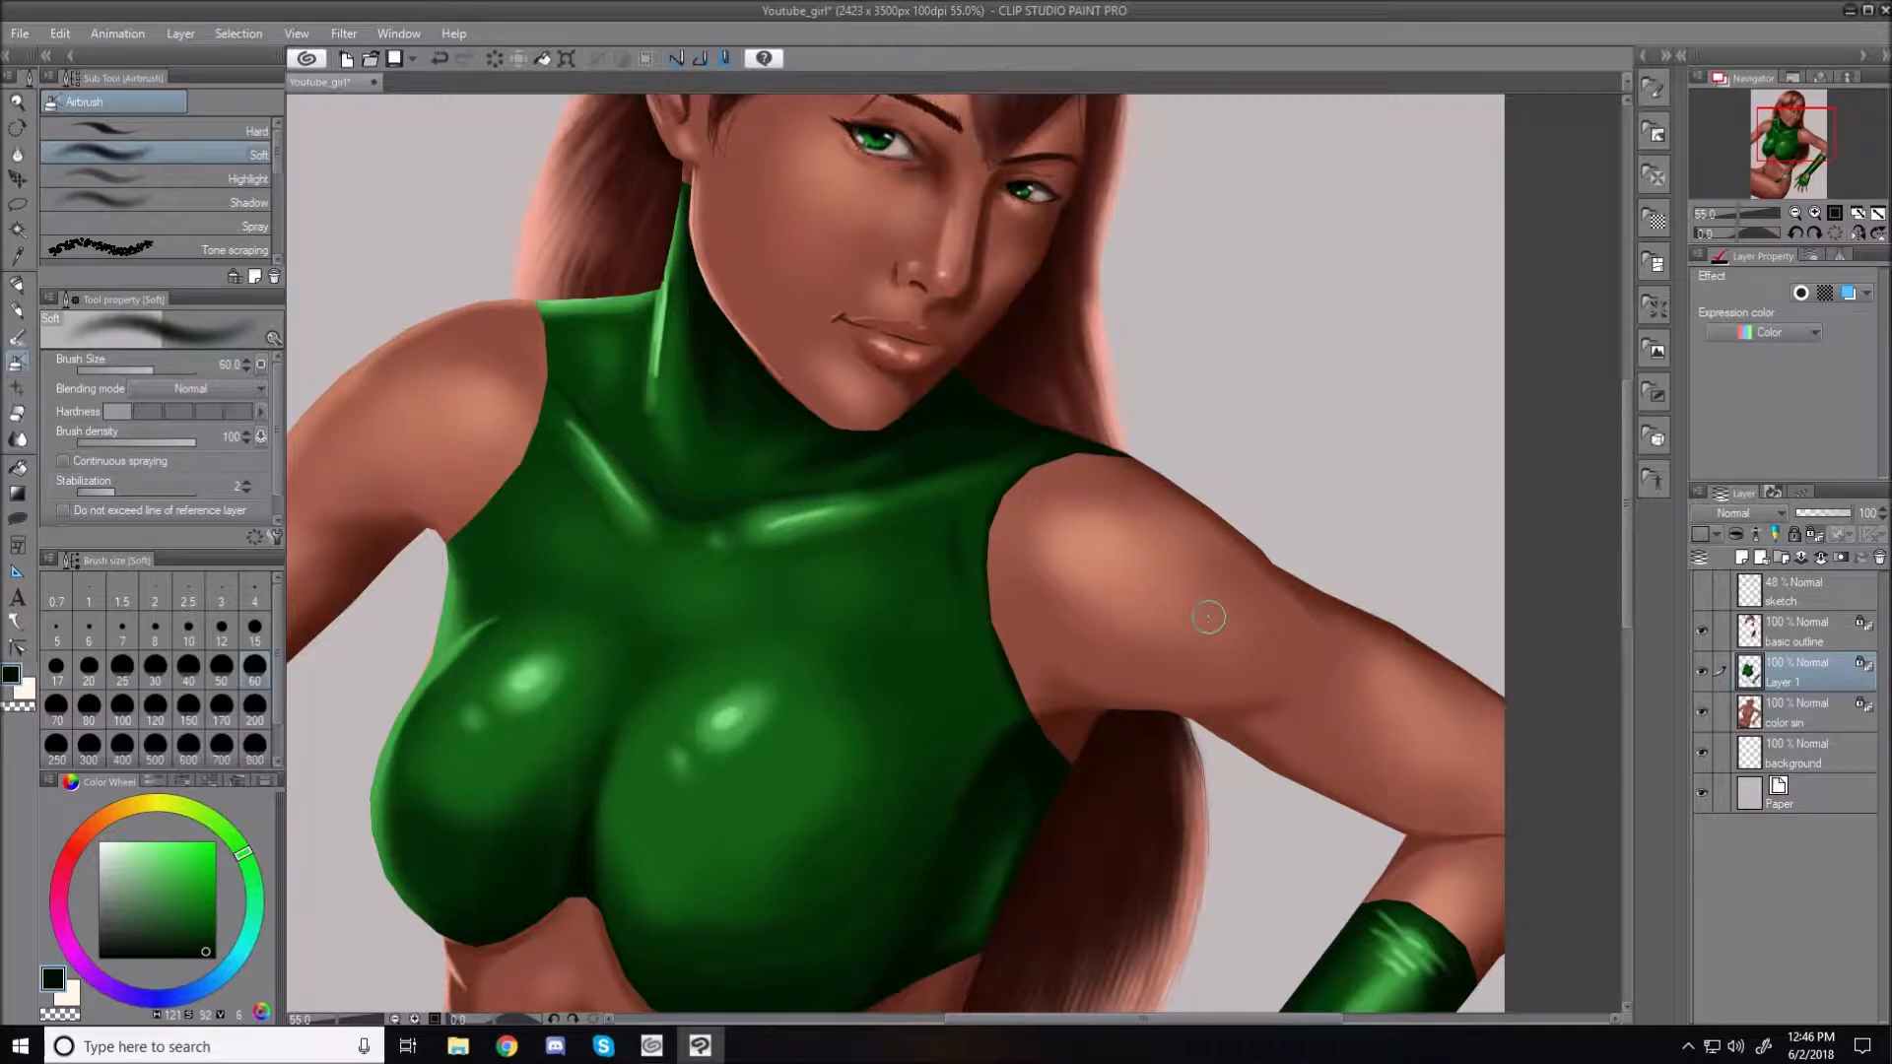
left_click(545, 448, "alt")
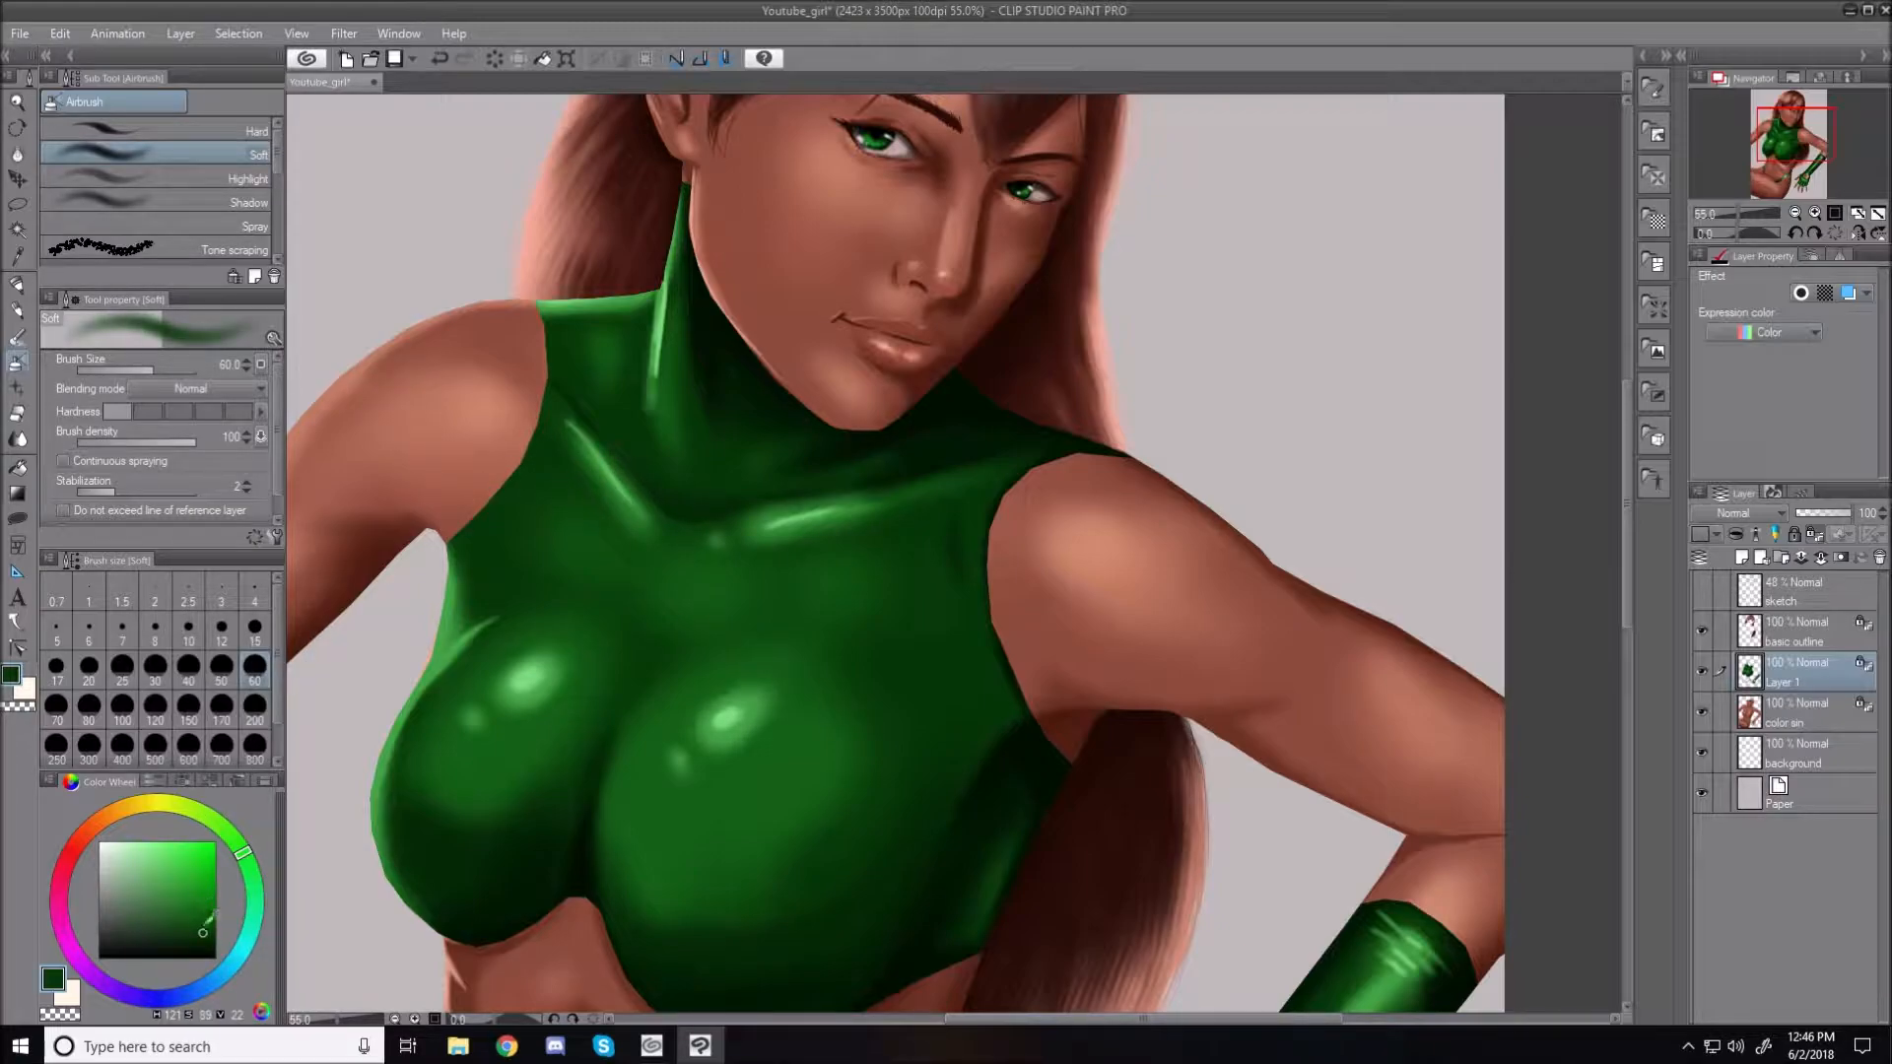
key("bracketleft")
key("bracketleft")
key("bracketleft")
key("bracketleft")
key("bracketright")
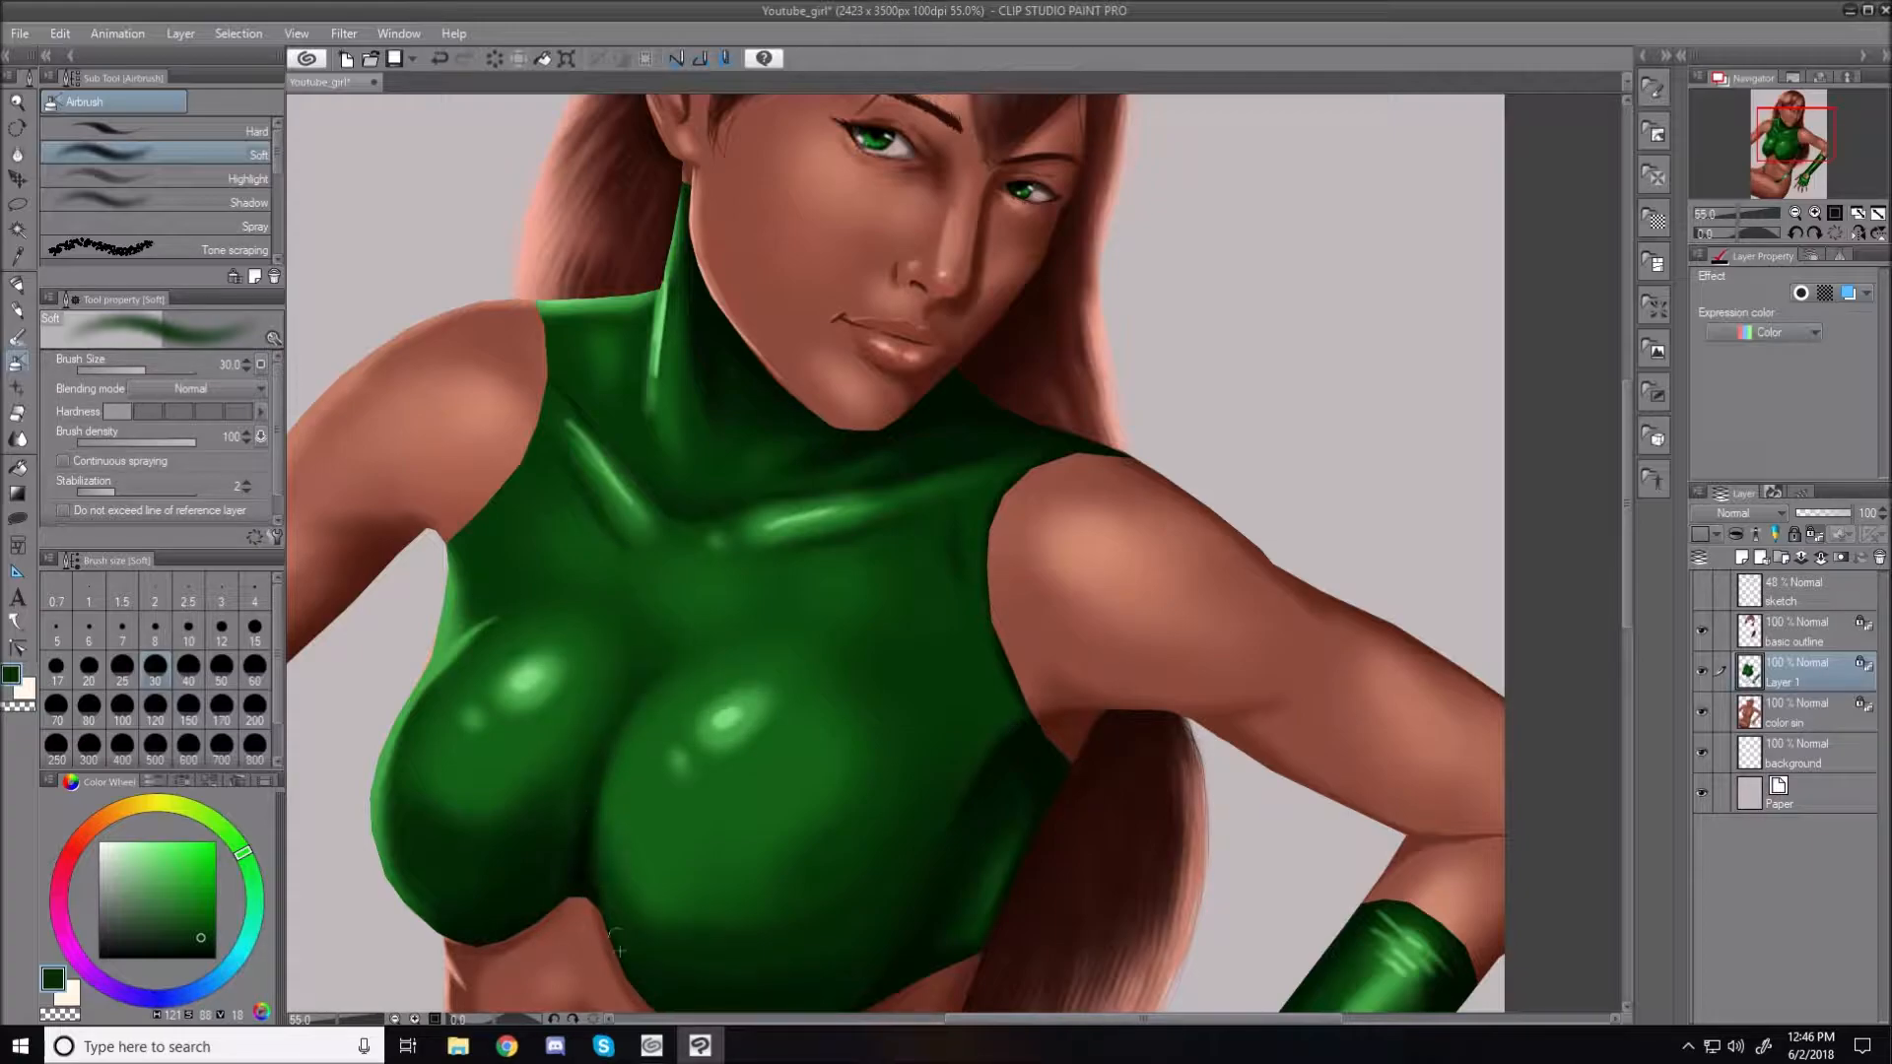
Blend broad dark green shading over the top near the shoulder opening, enlarging the soft airbrush from size 70 to 100
key("bracketright")
key("bracketright")
key("bracketright")
key("bracketright")
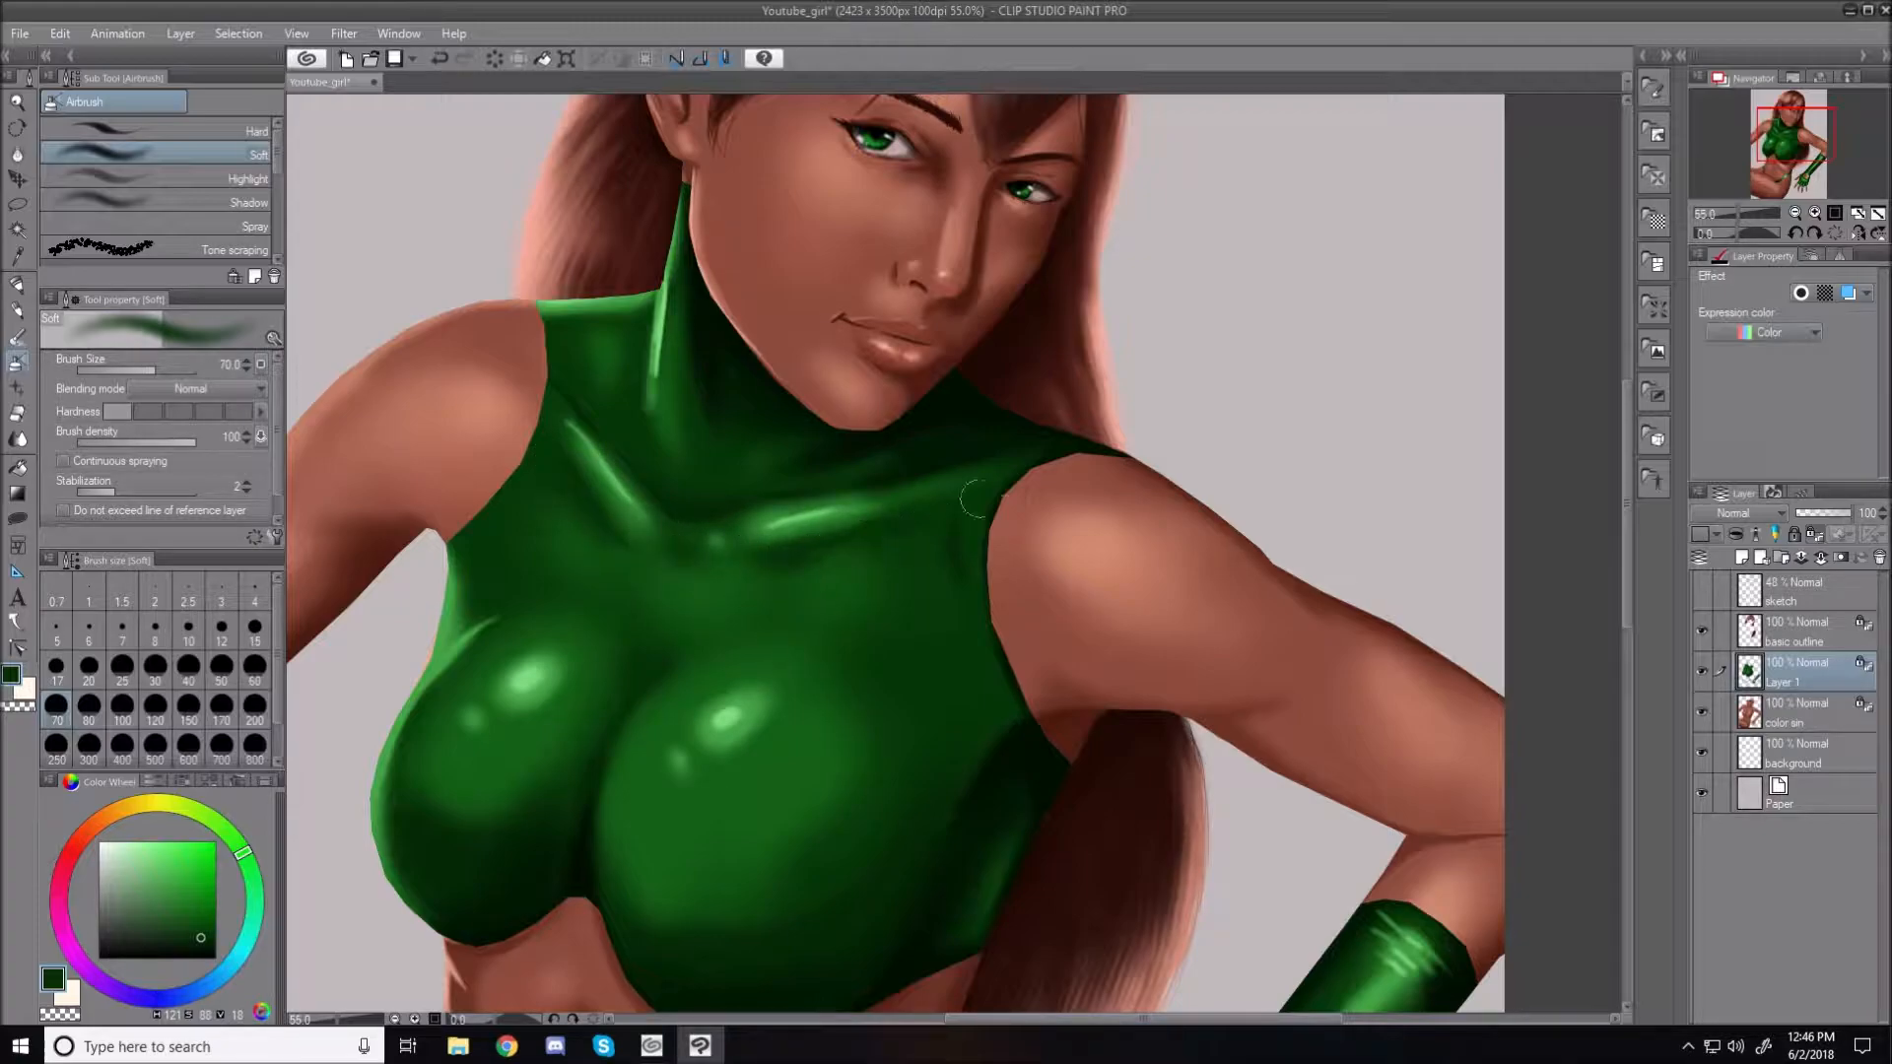
key("bracketright")
key("bracketright")
key("ctrl+0")
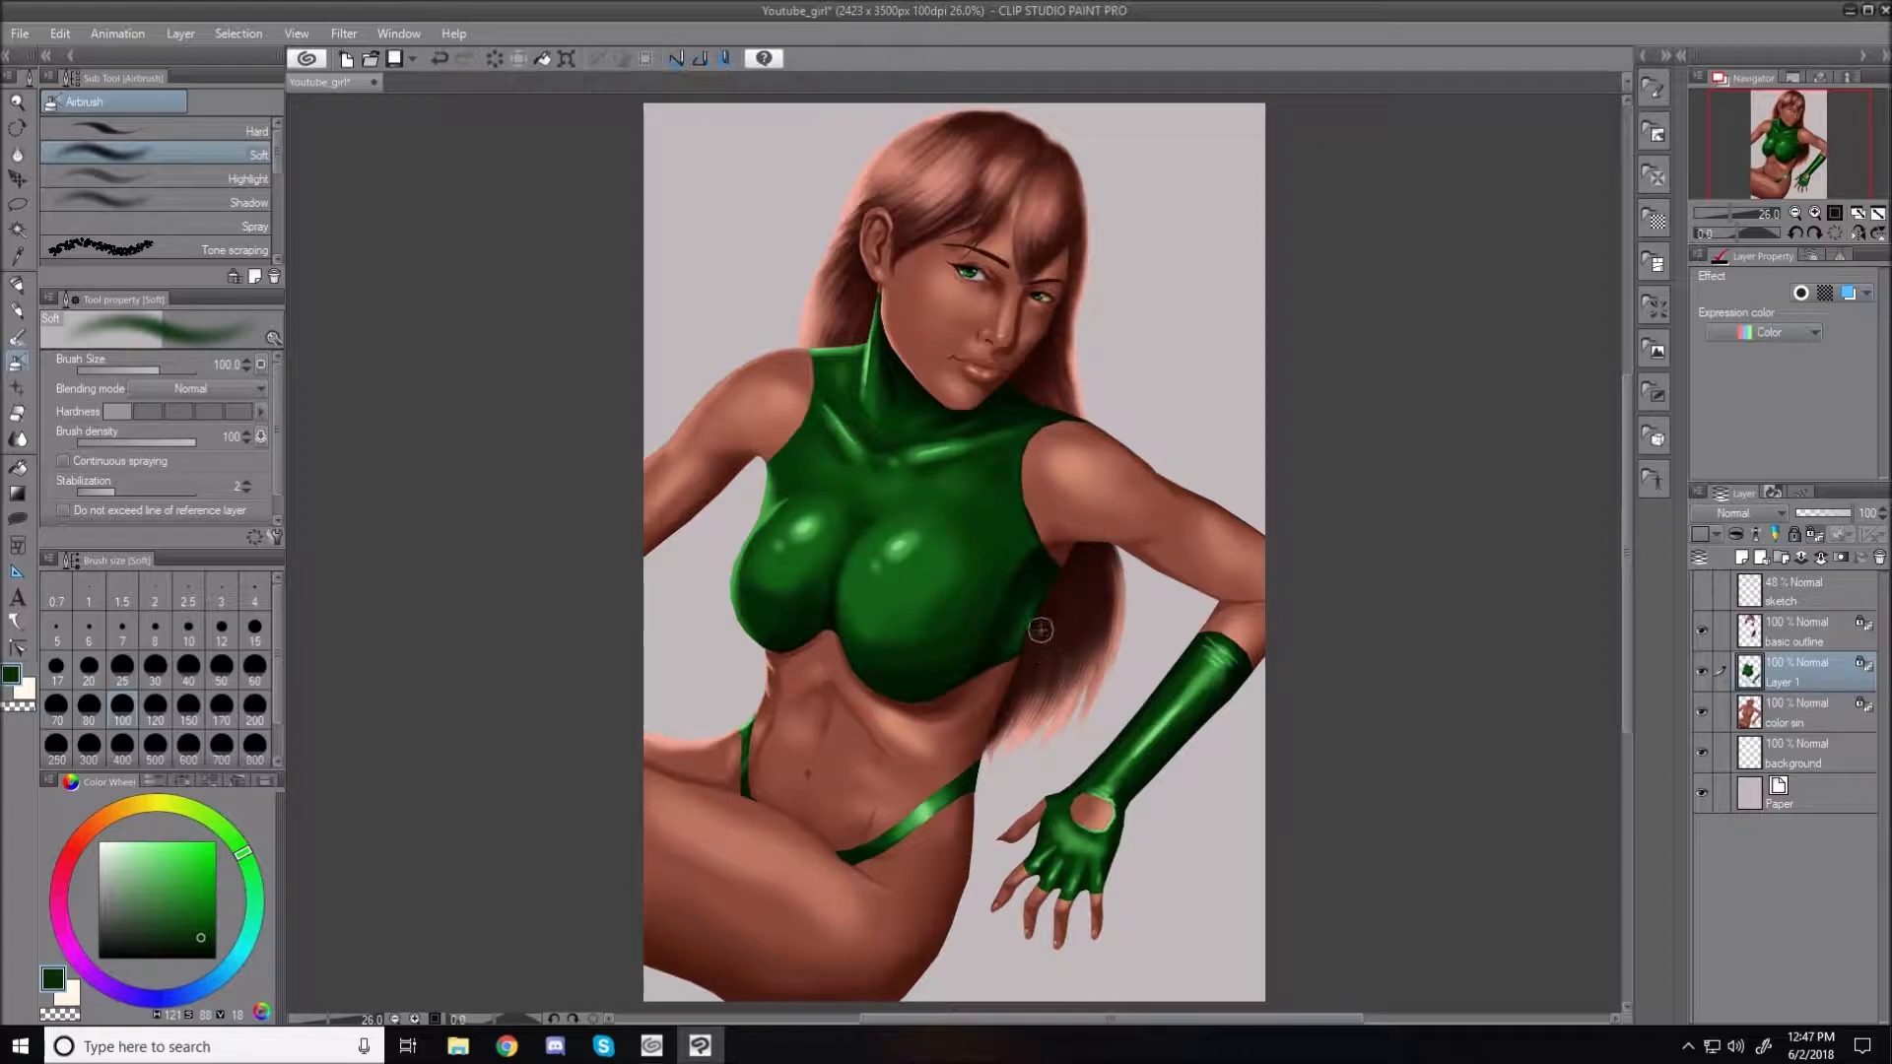
scroll(1062, 576, "up", 3)
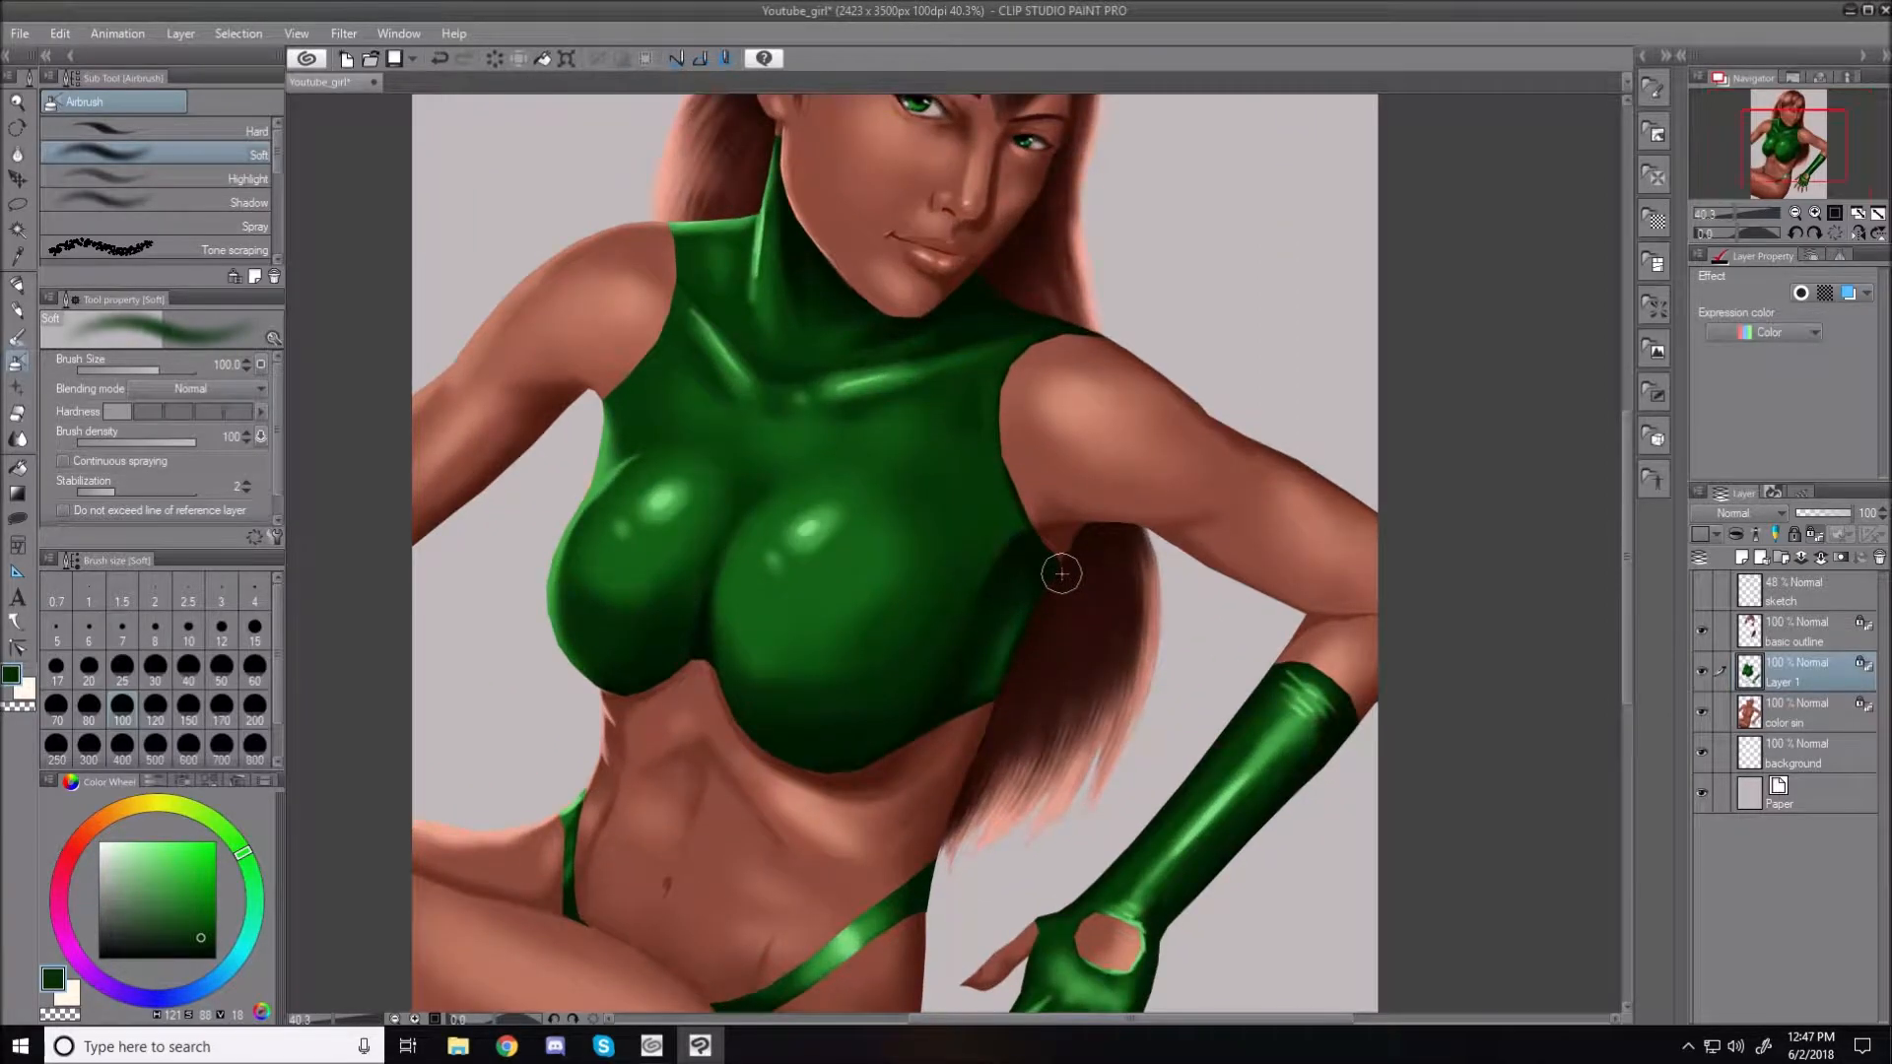
scroll(1055, 576, "down", 3)
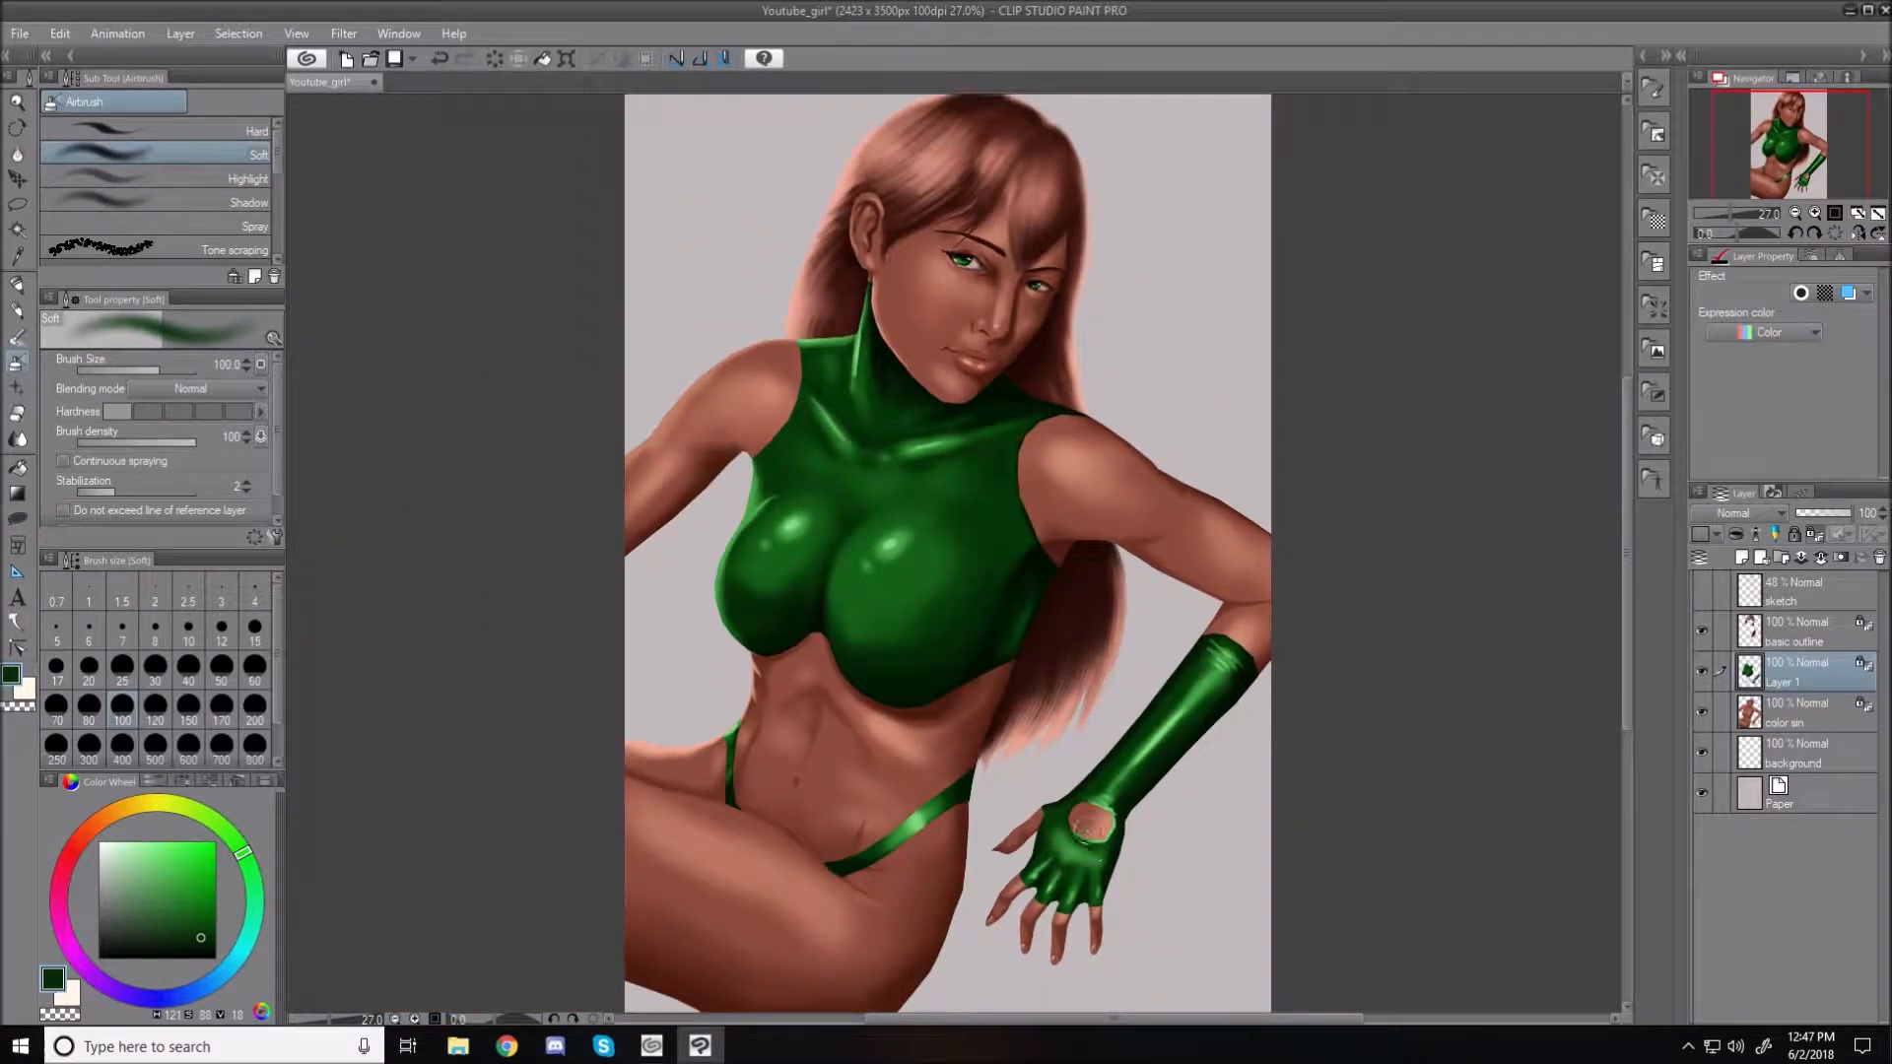
Add a new raster layer directly above the skin colour layer for the shadows cast by the clothing
left_click(1802, 718)
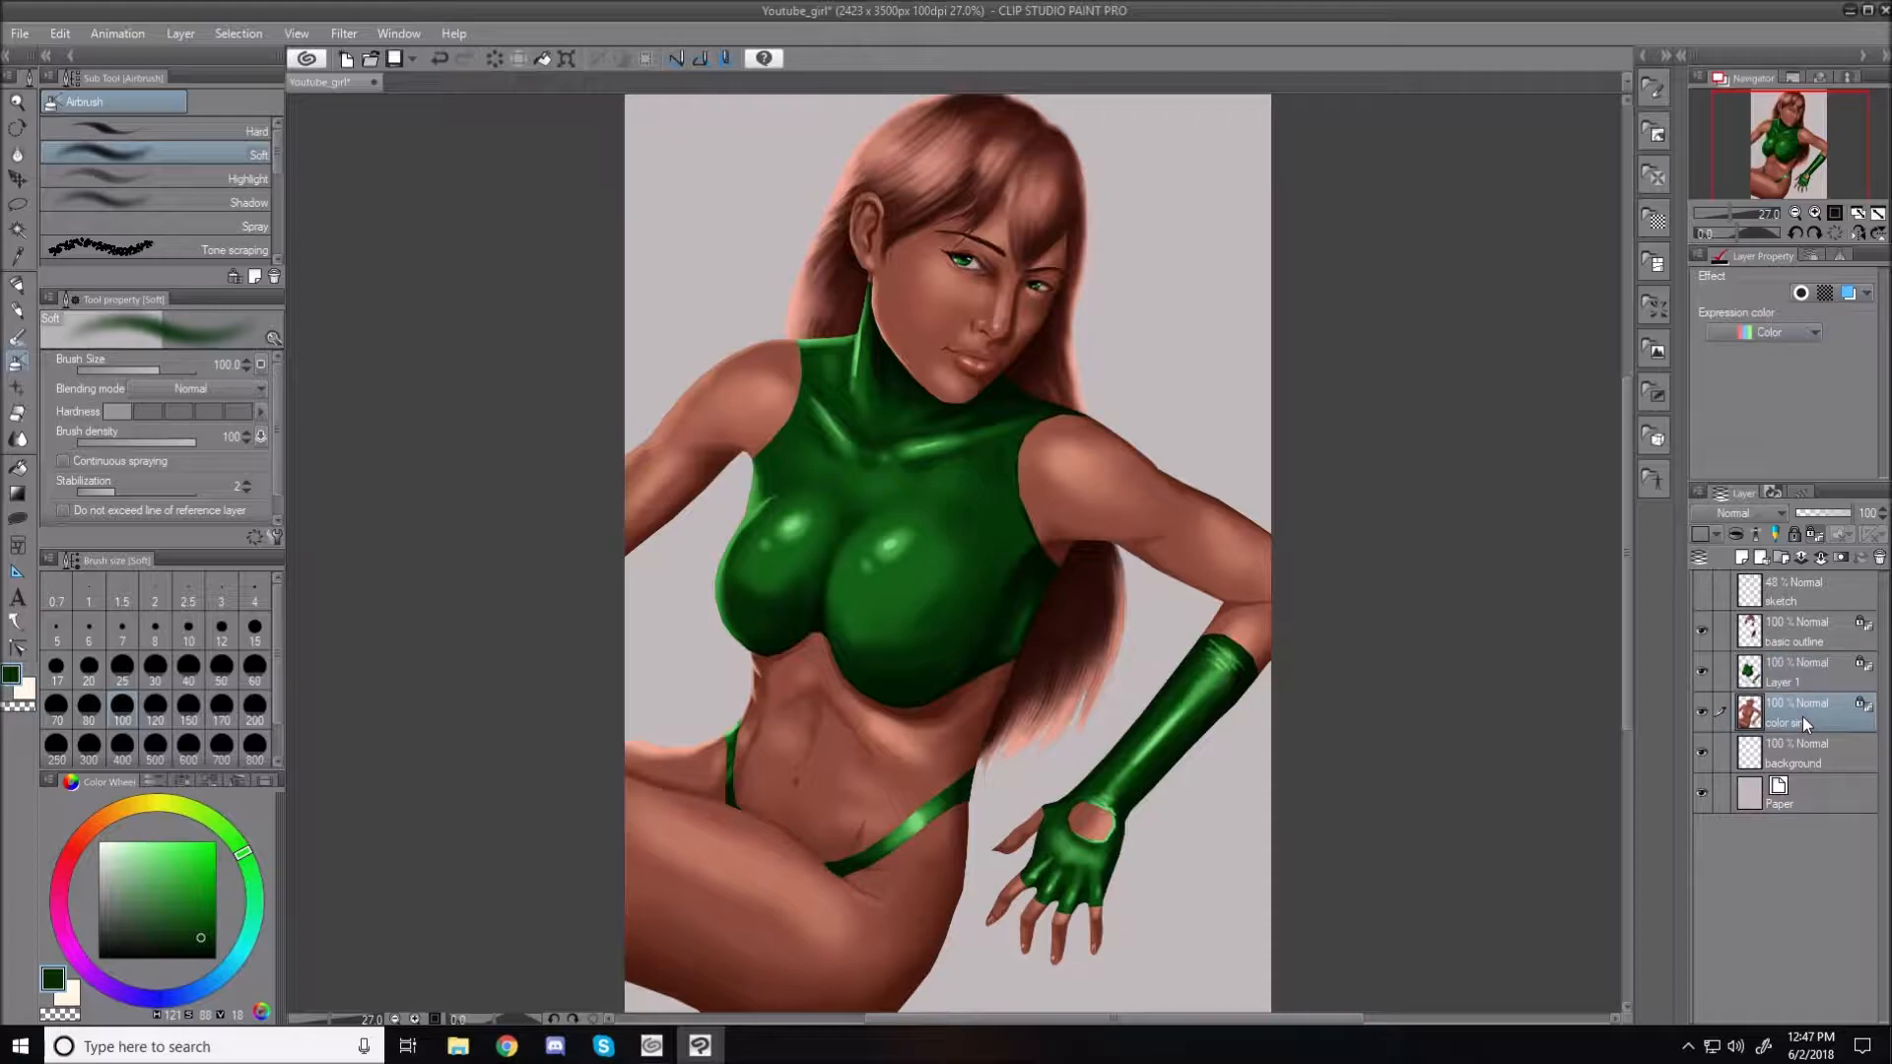
scroll(989, 725, "up", 3)
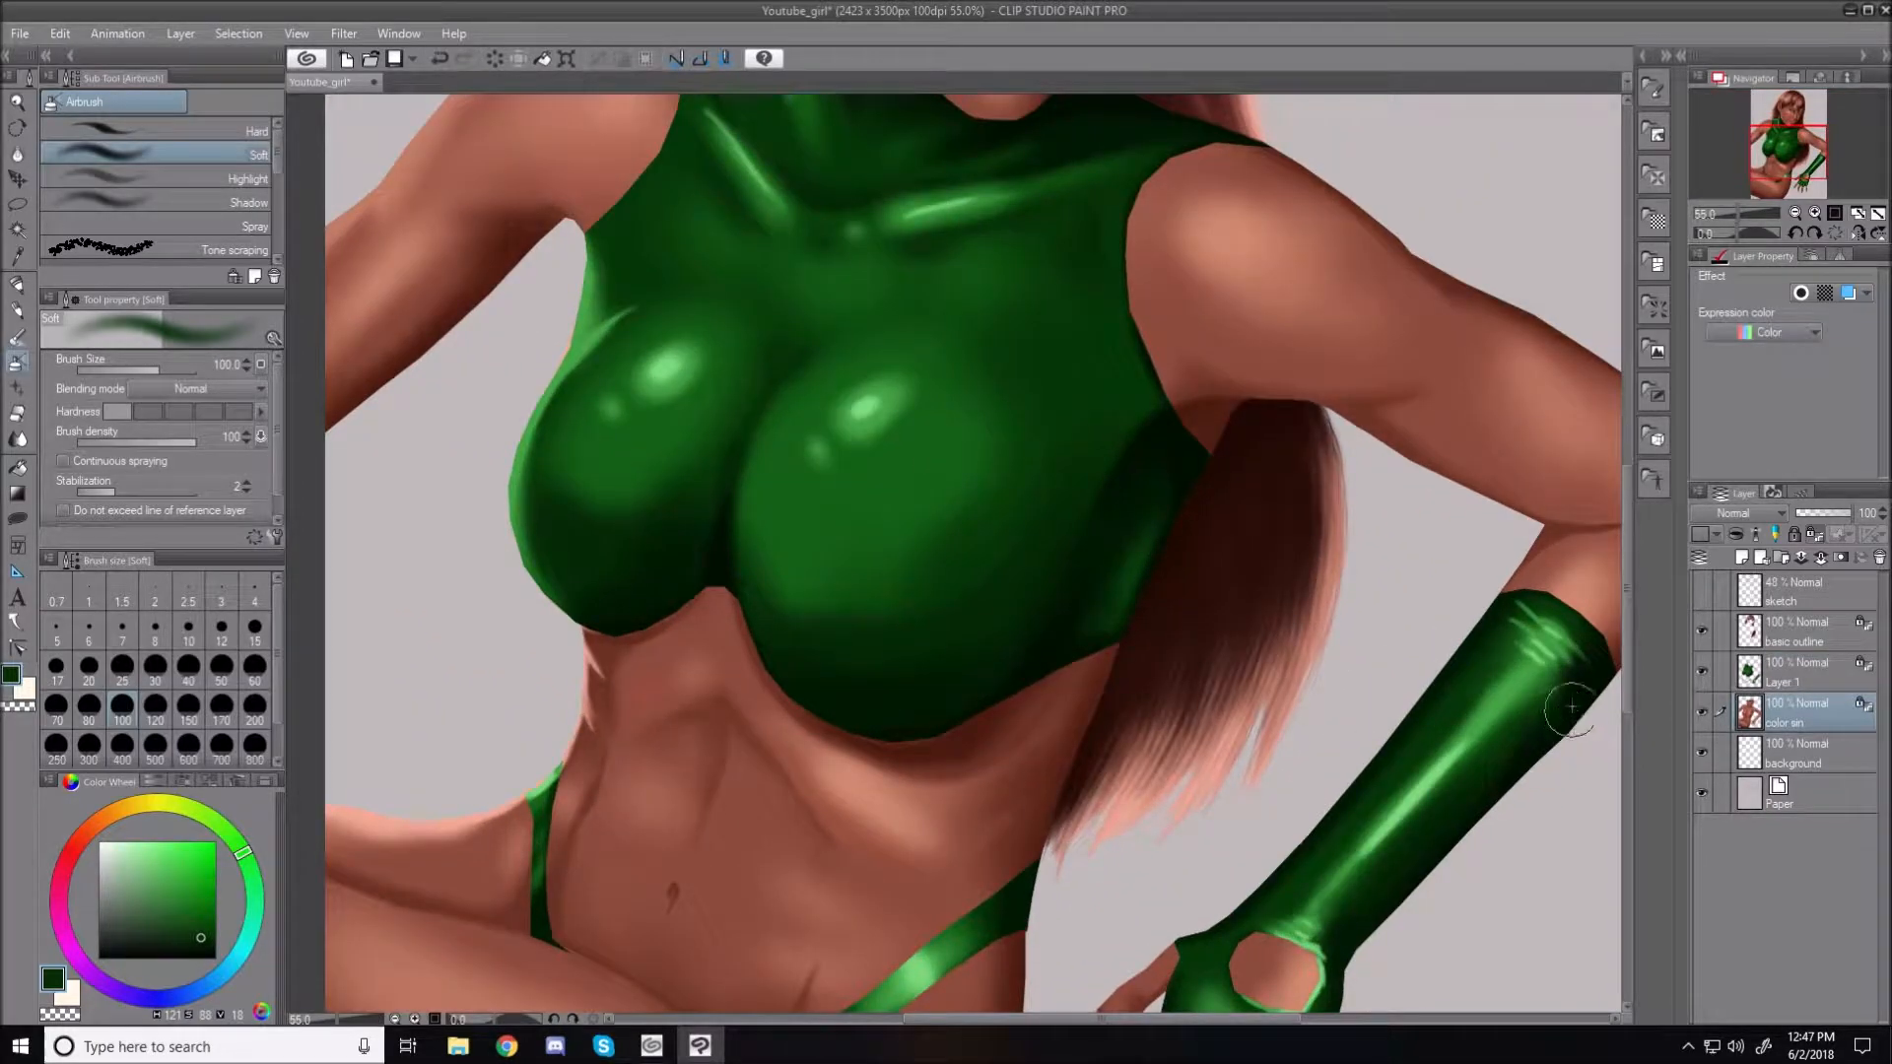
left_click_drag(1628, 674, 1628, 751)
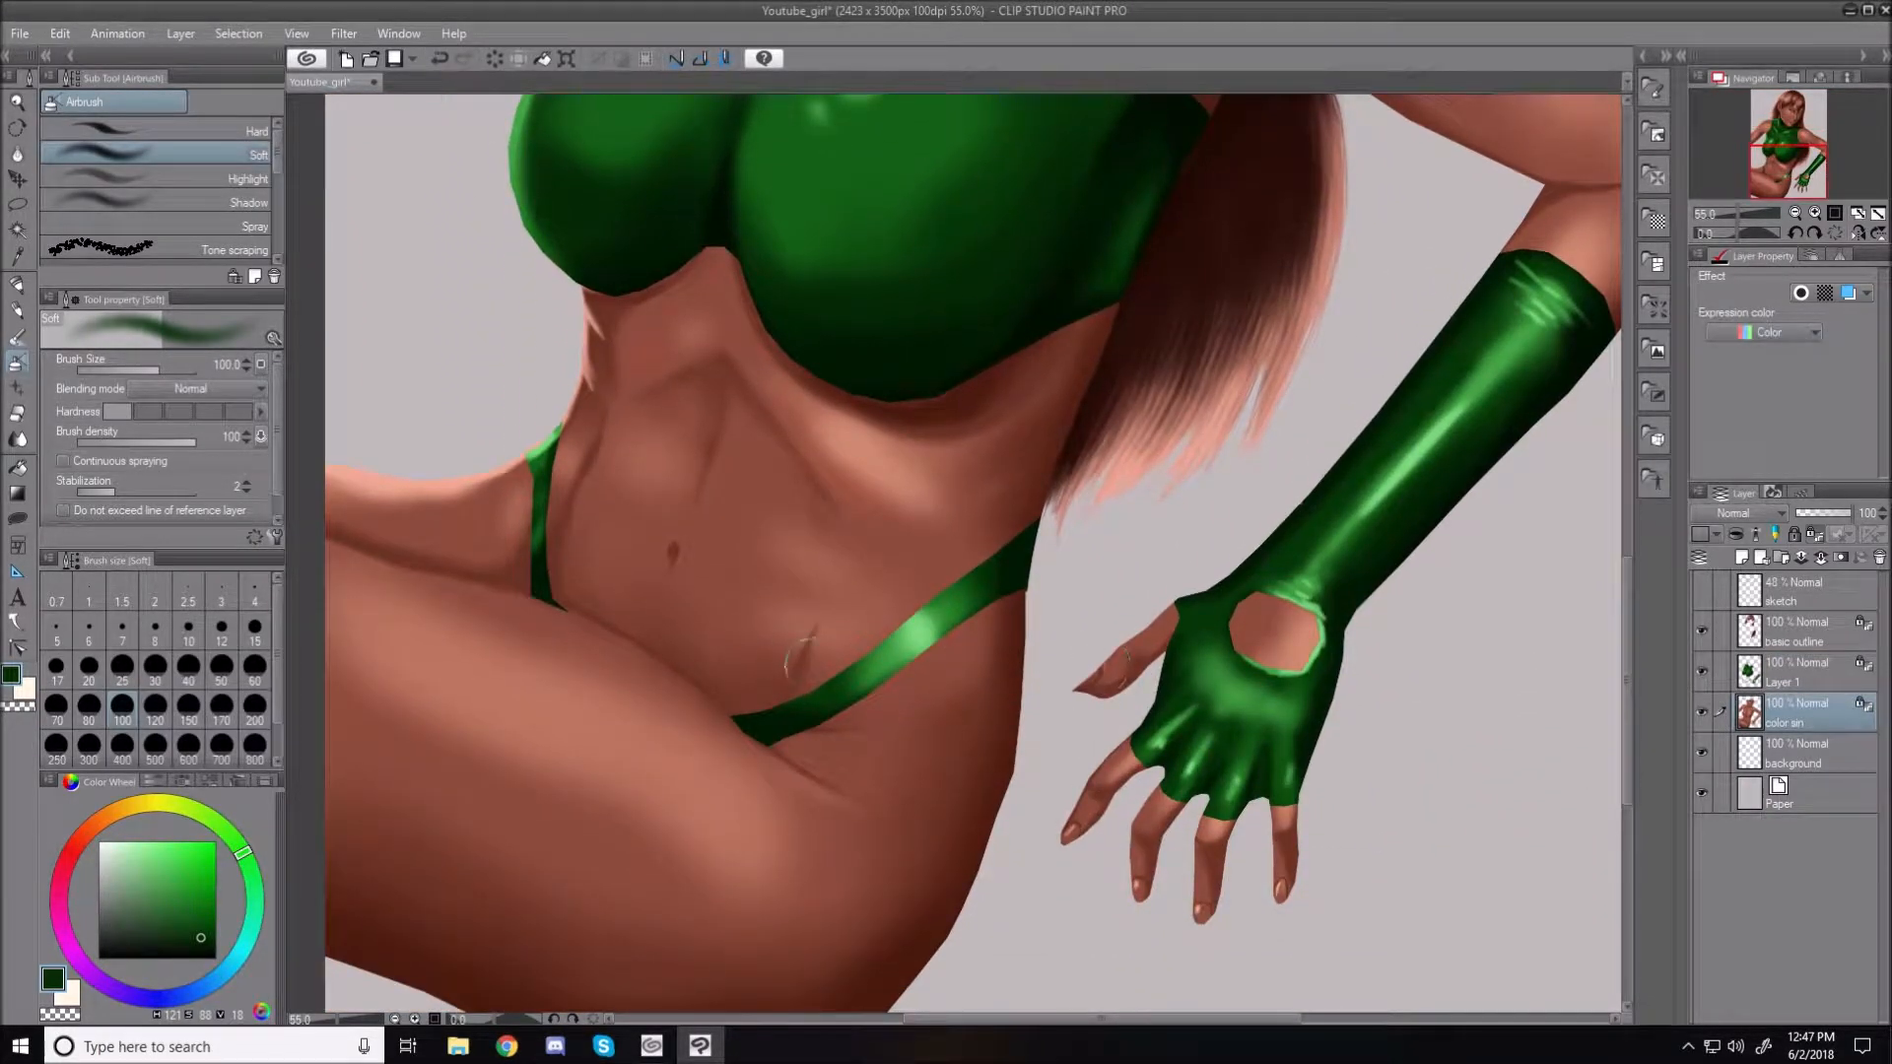
left_click(1744, 560)
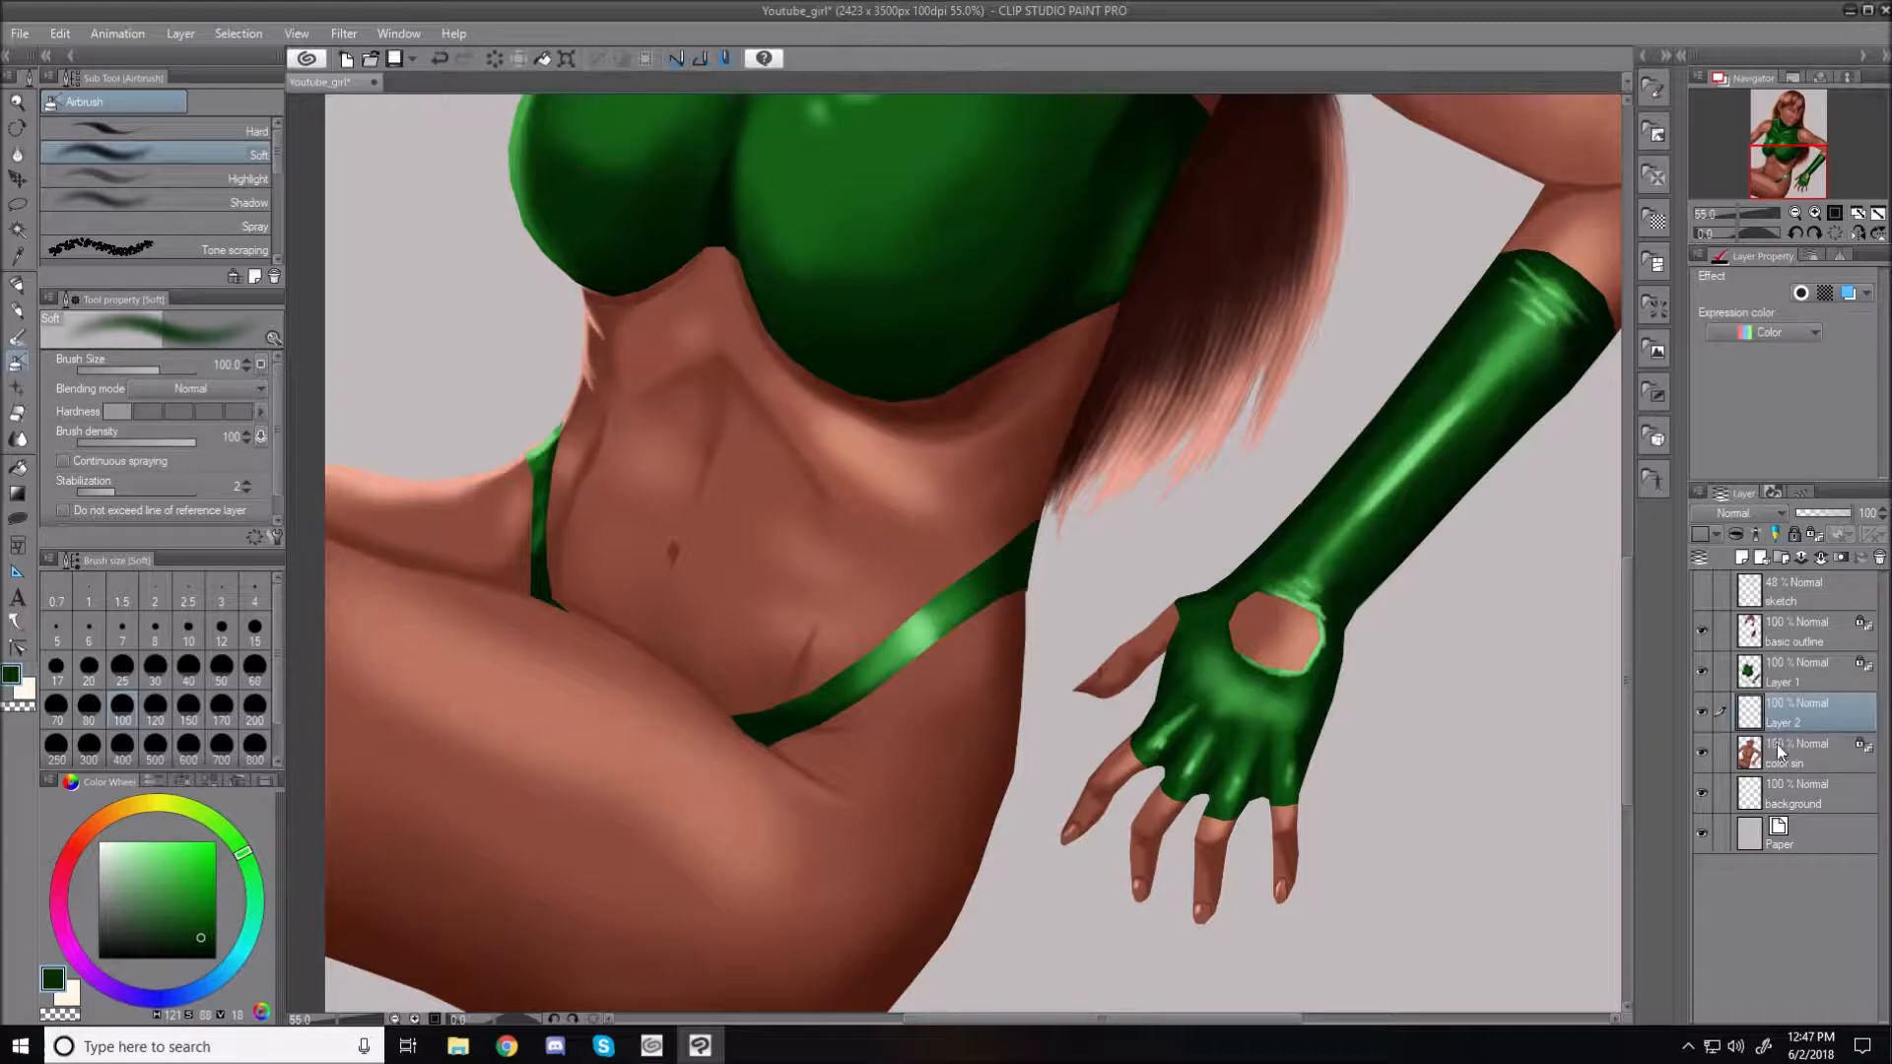
Sample a dark reddish brown and paint a shadow on the hip beneath the green strap with the soft airbrush at size 20
left_click(1025, 624, "alt")
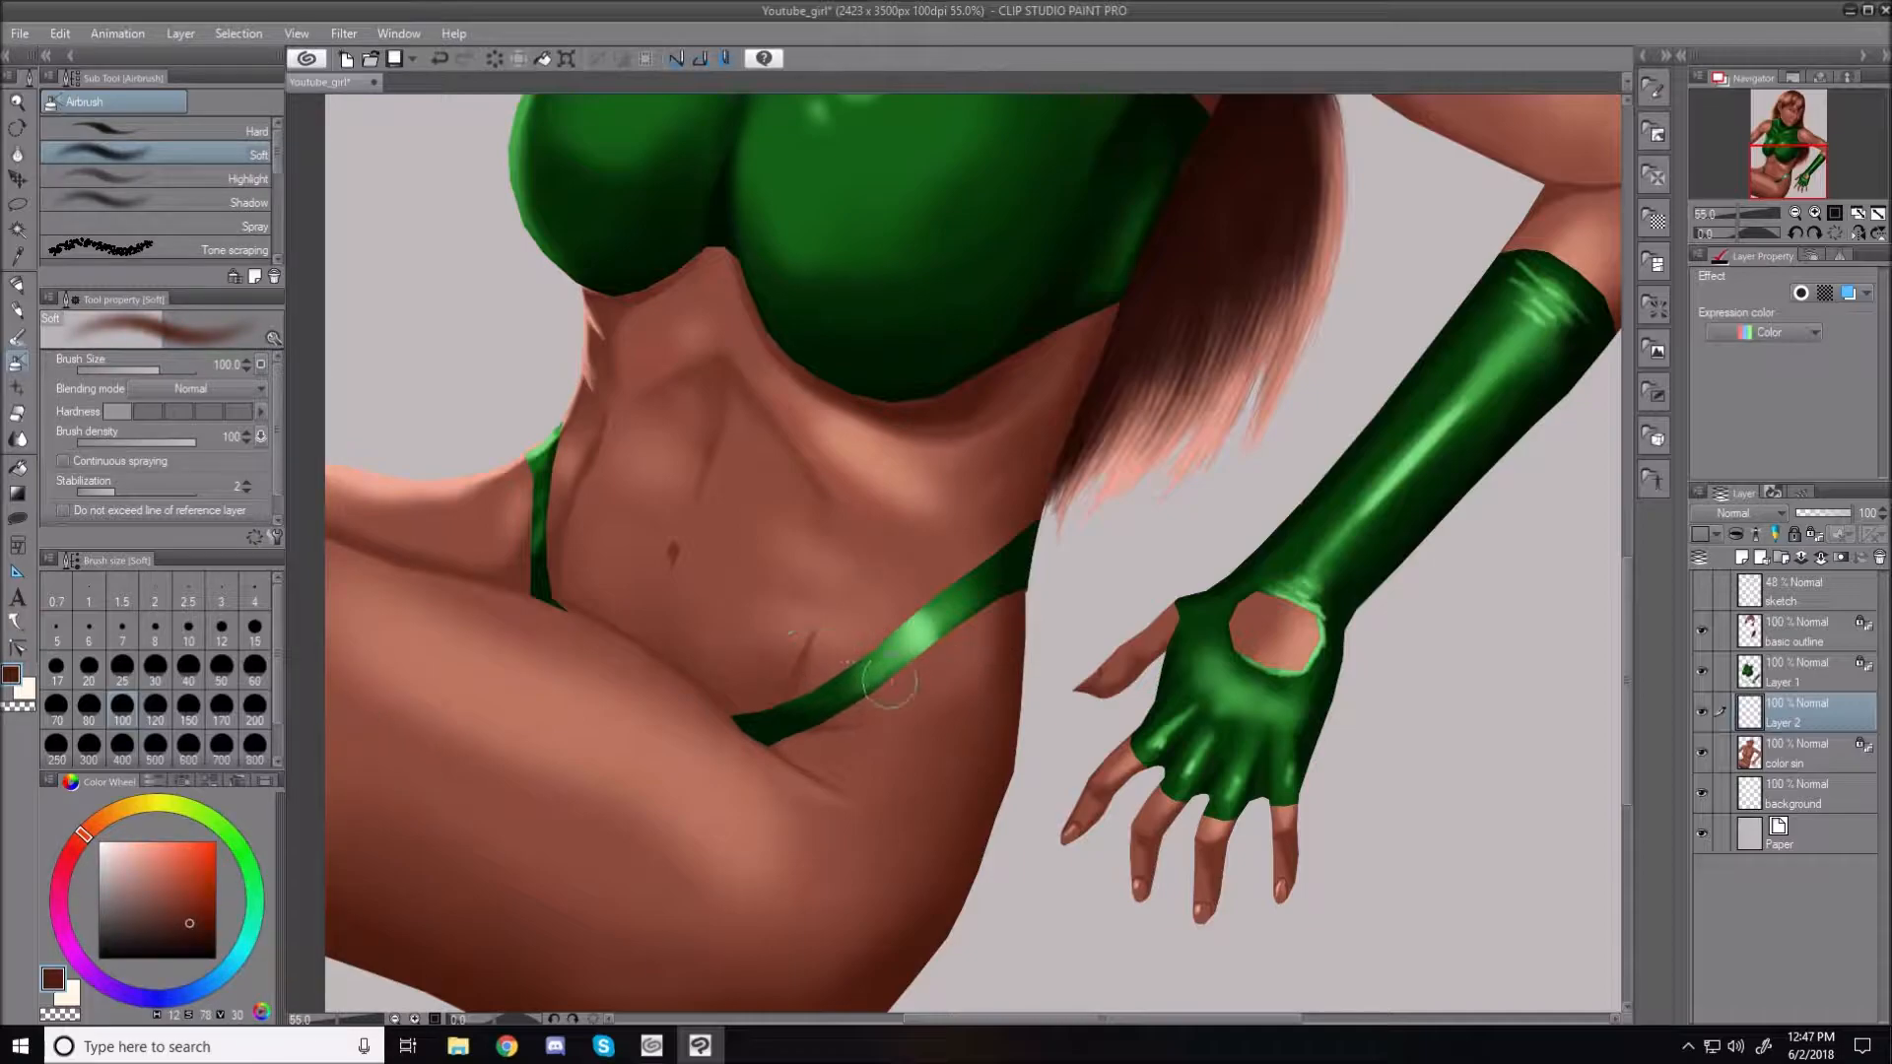
key("bracketleft")
key("bracketleft")
key("bracketleft")
key("bracketleft")
key("bracketleft")
mouse_move(769, 741)
left_mouse_down()
mouse_move(817, 730)
mouse_move(776, 735)
mouse_move(879, 727)
mouse_move(803, 734)
mouse_move(861, 698)
mouse_move(829, 724)
left_mouse_up()
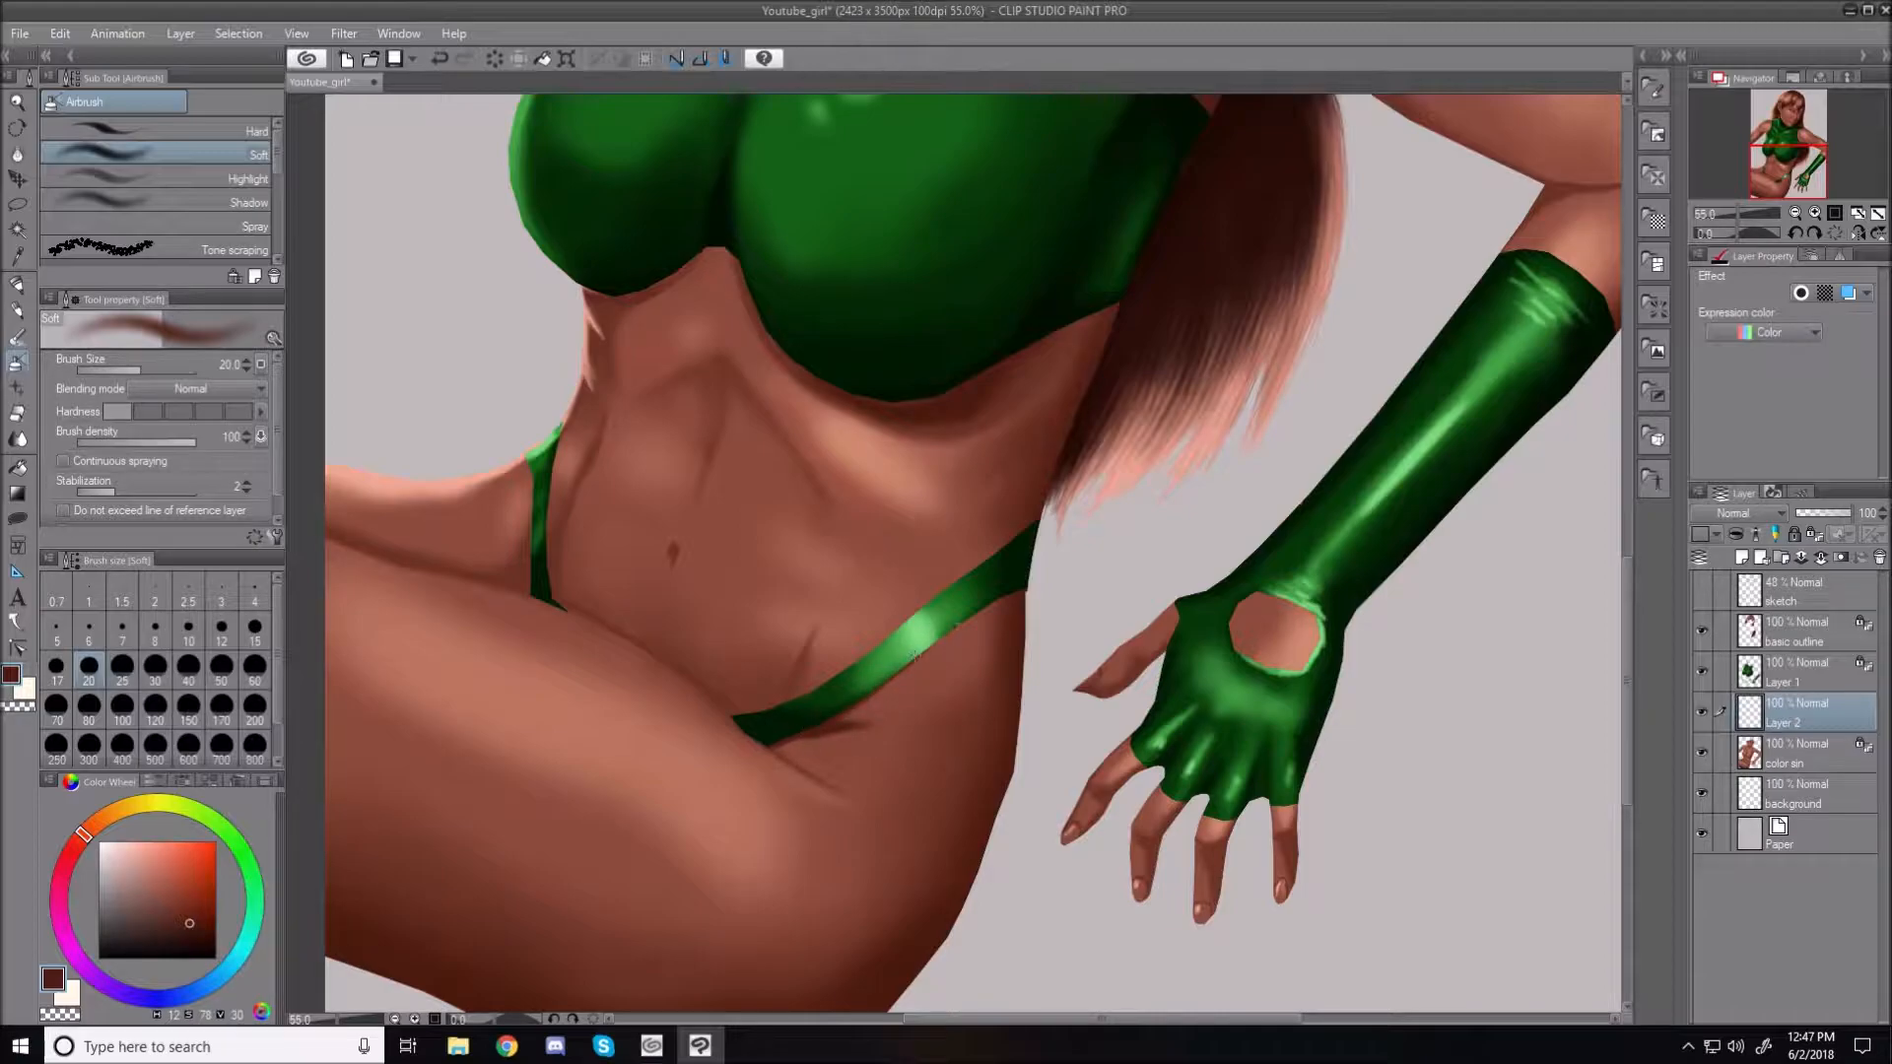
left_click_drag(1022, 592, 991, 601)
key("ctrl+z")
Select the body's silhouette by auto-selecting the empty areas on the skin layer and inverting the selection, and make Layer 2 active
left_click(1795, 755)
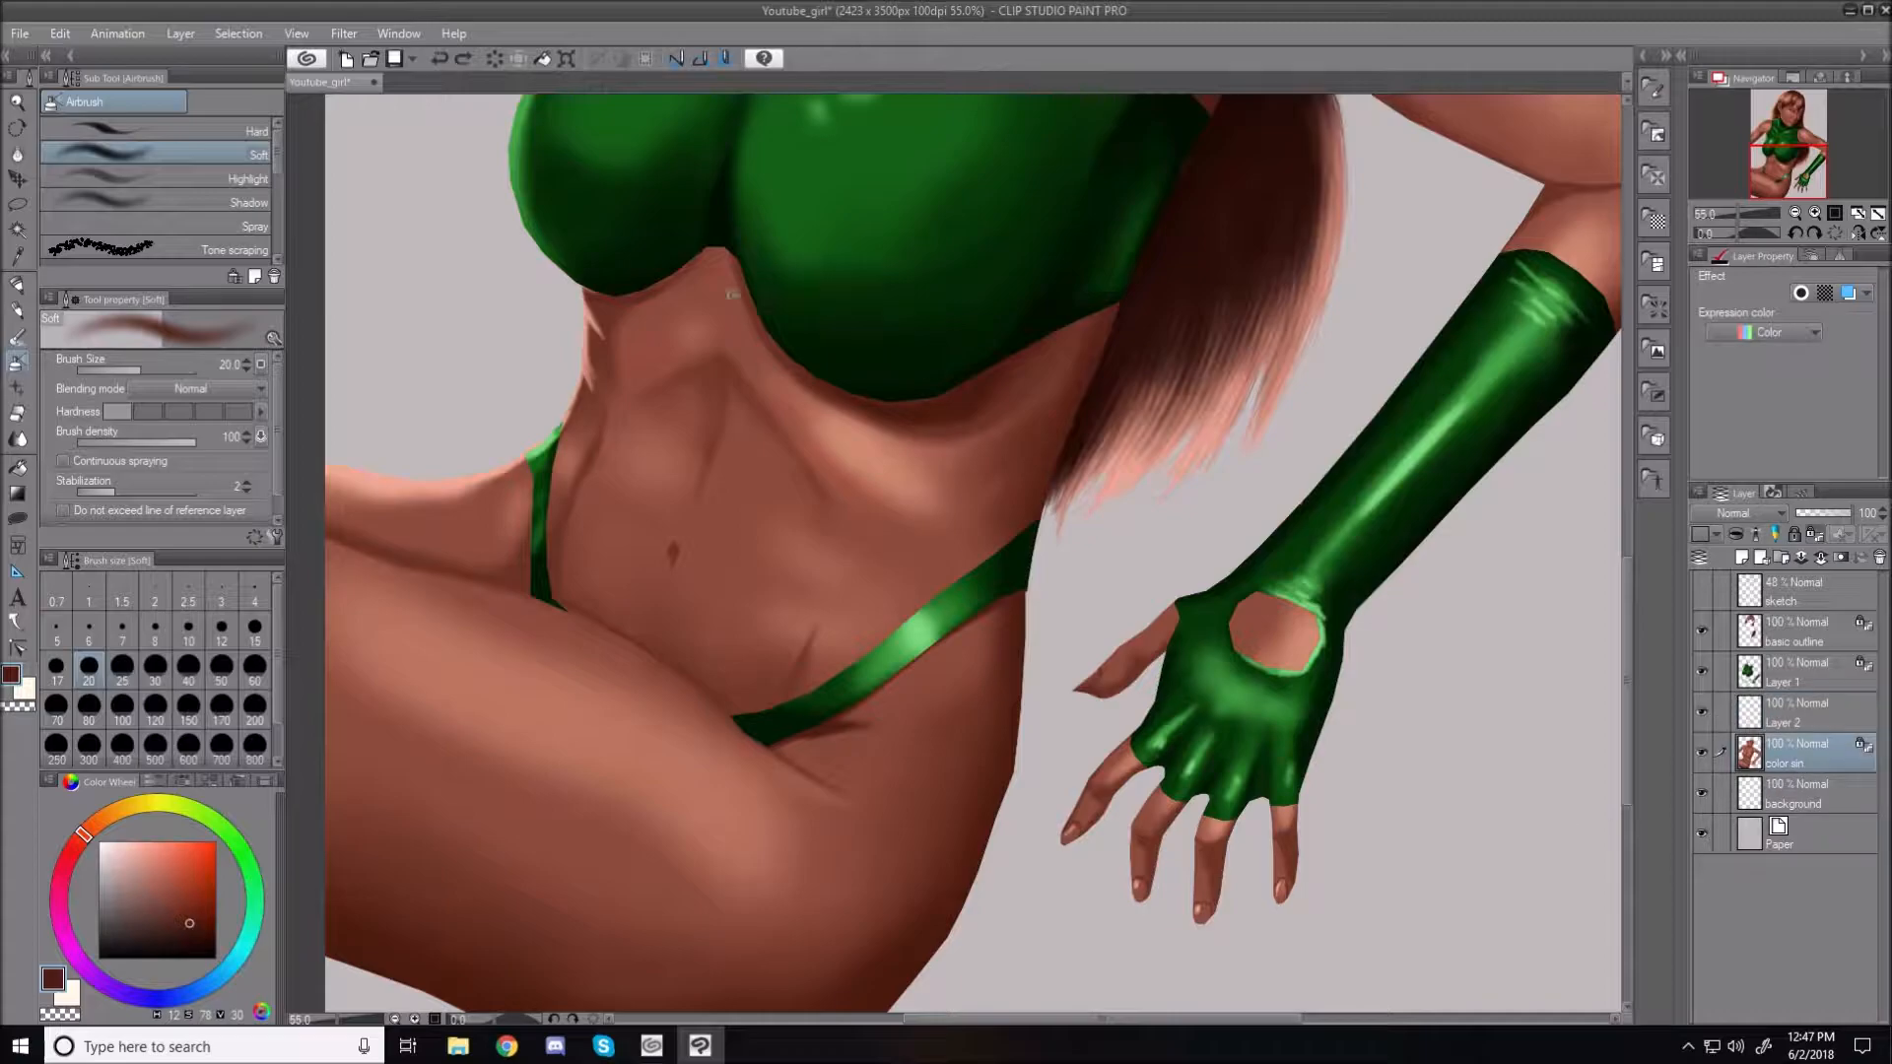
key("w")
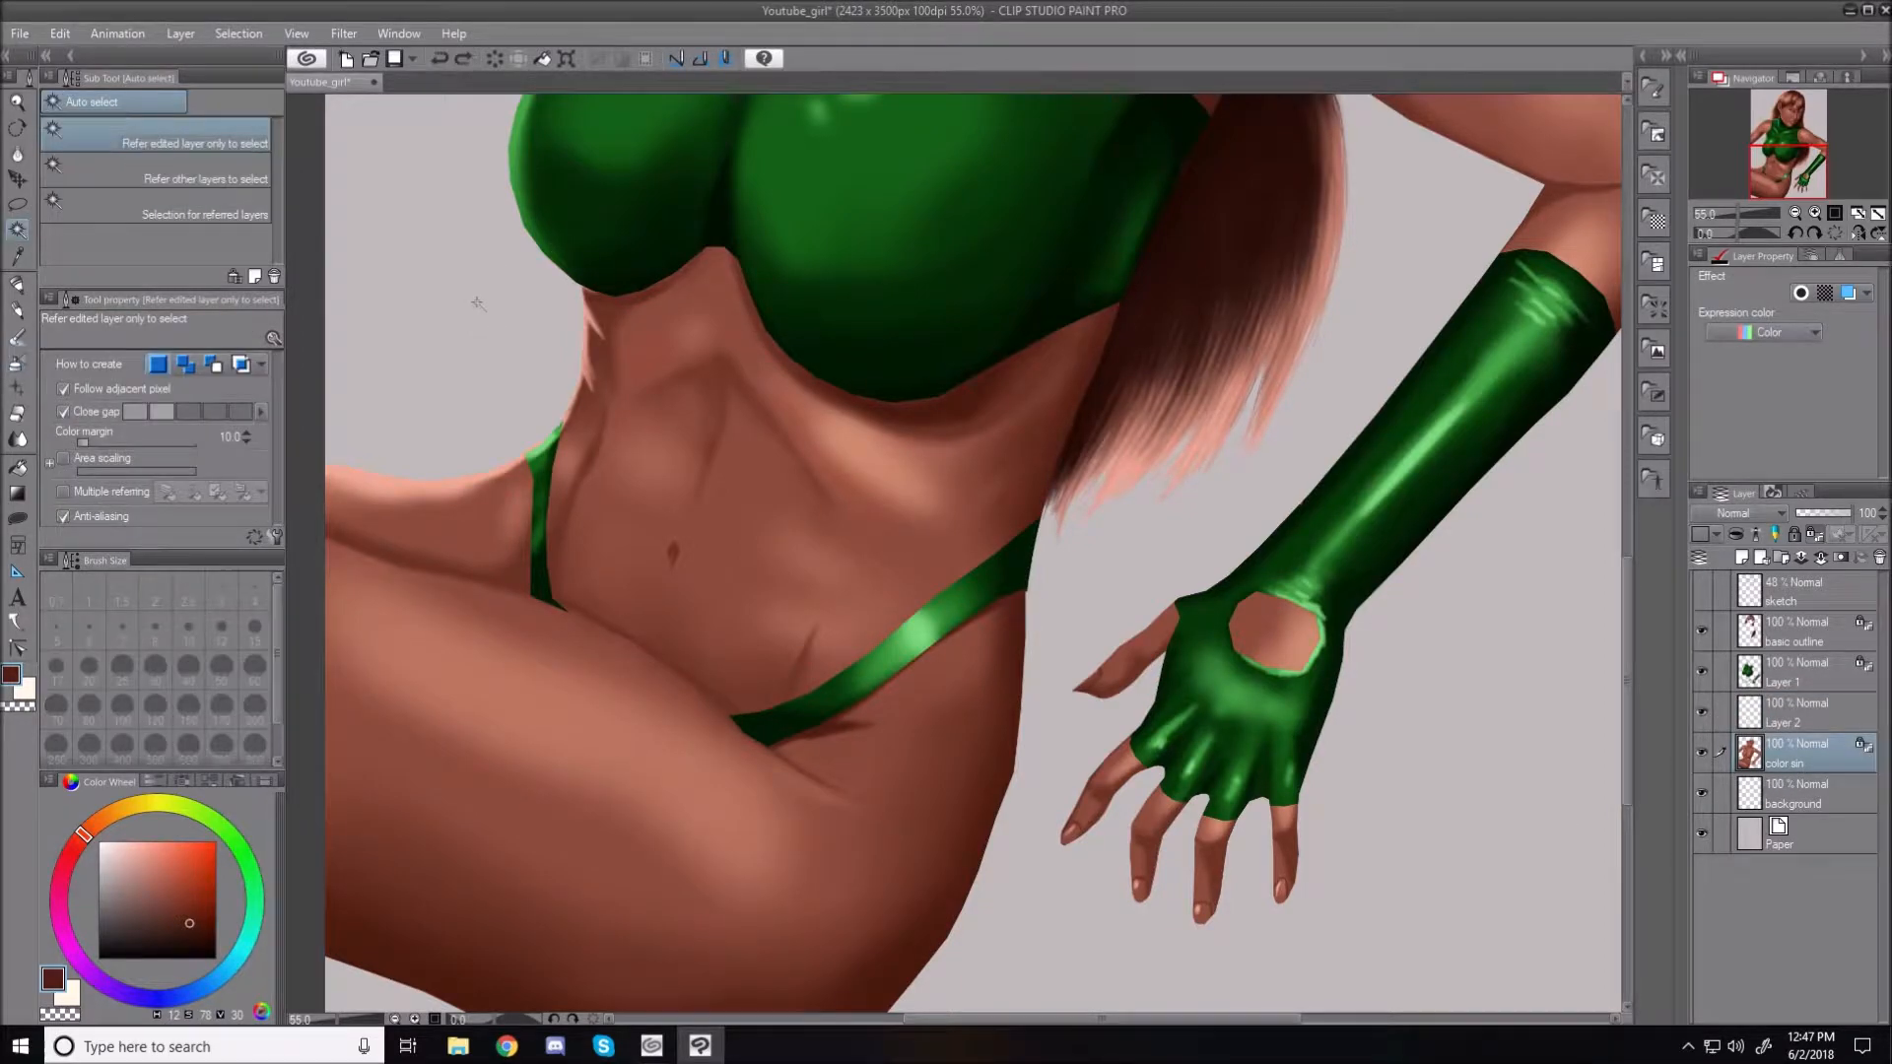
left_click(477, 303)
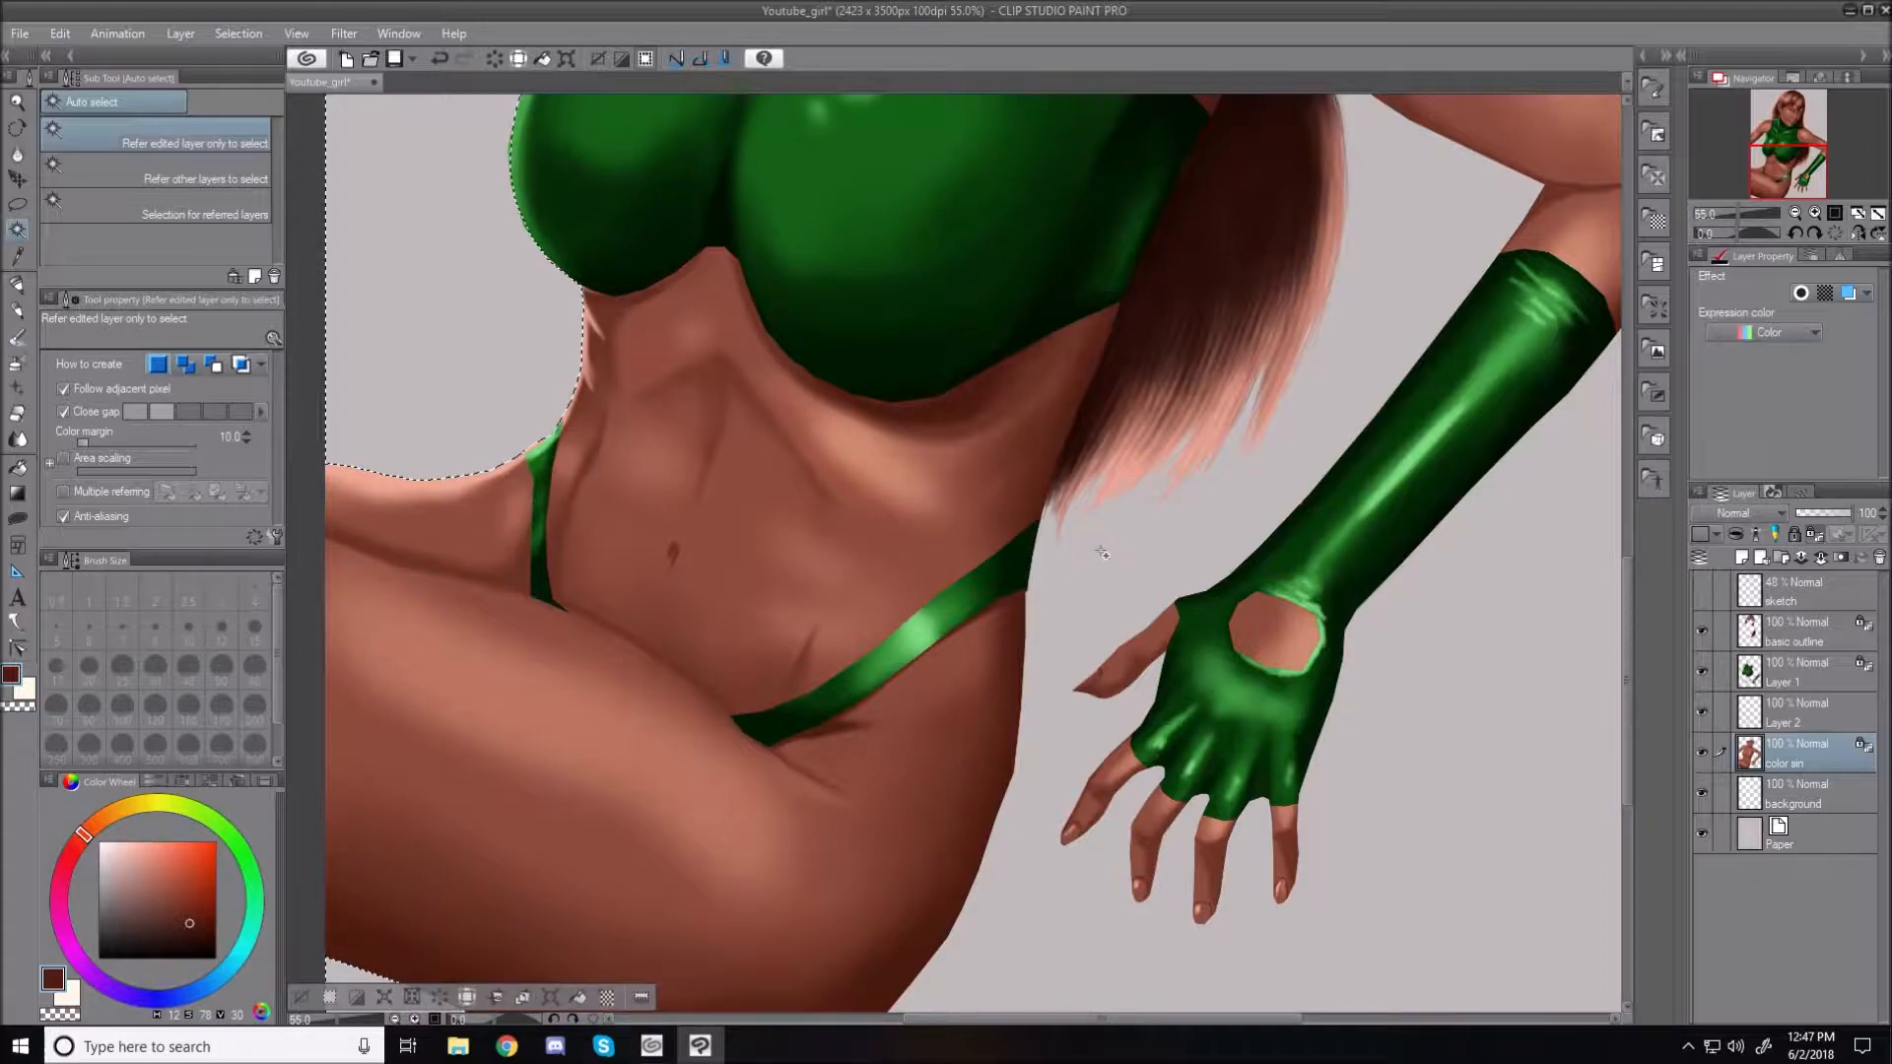
left_click(1086, 601, "shift")
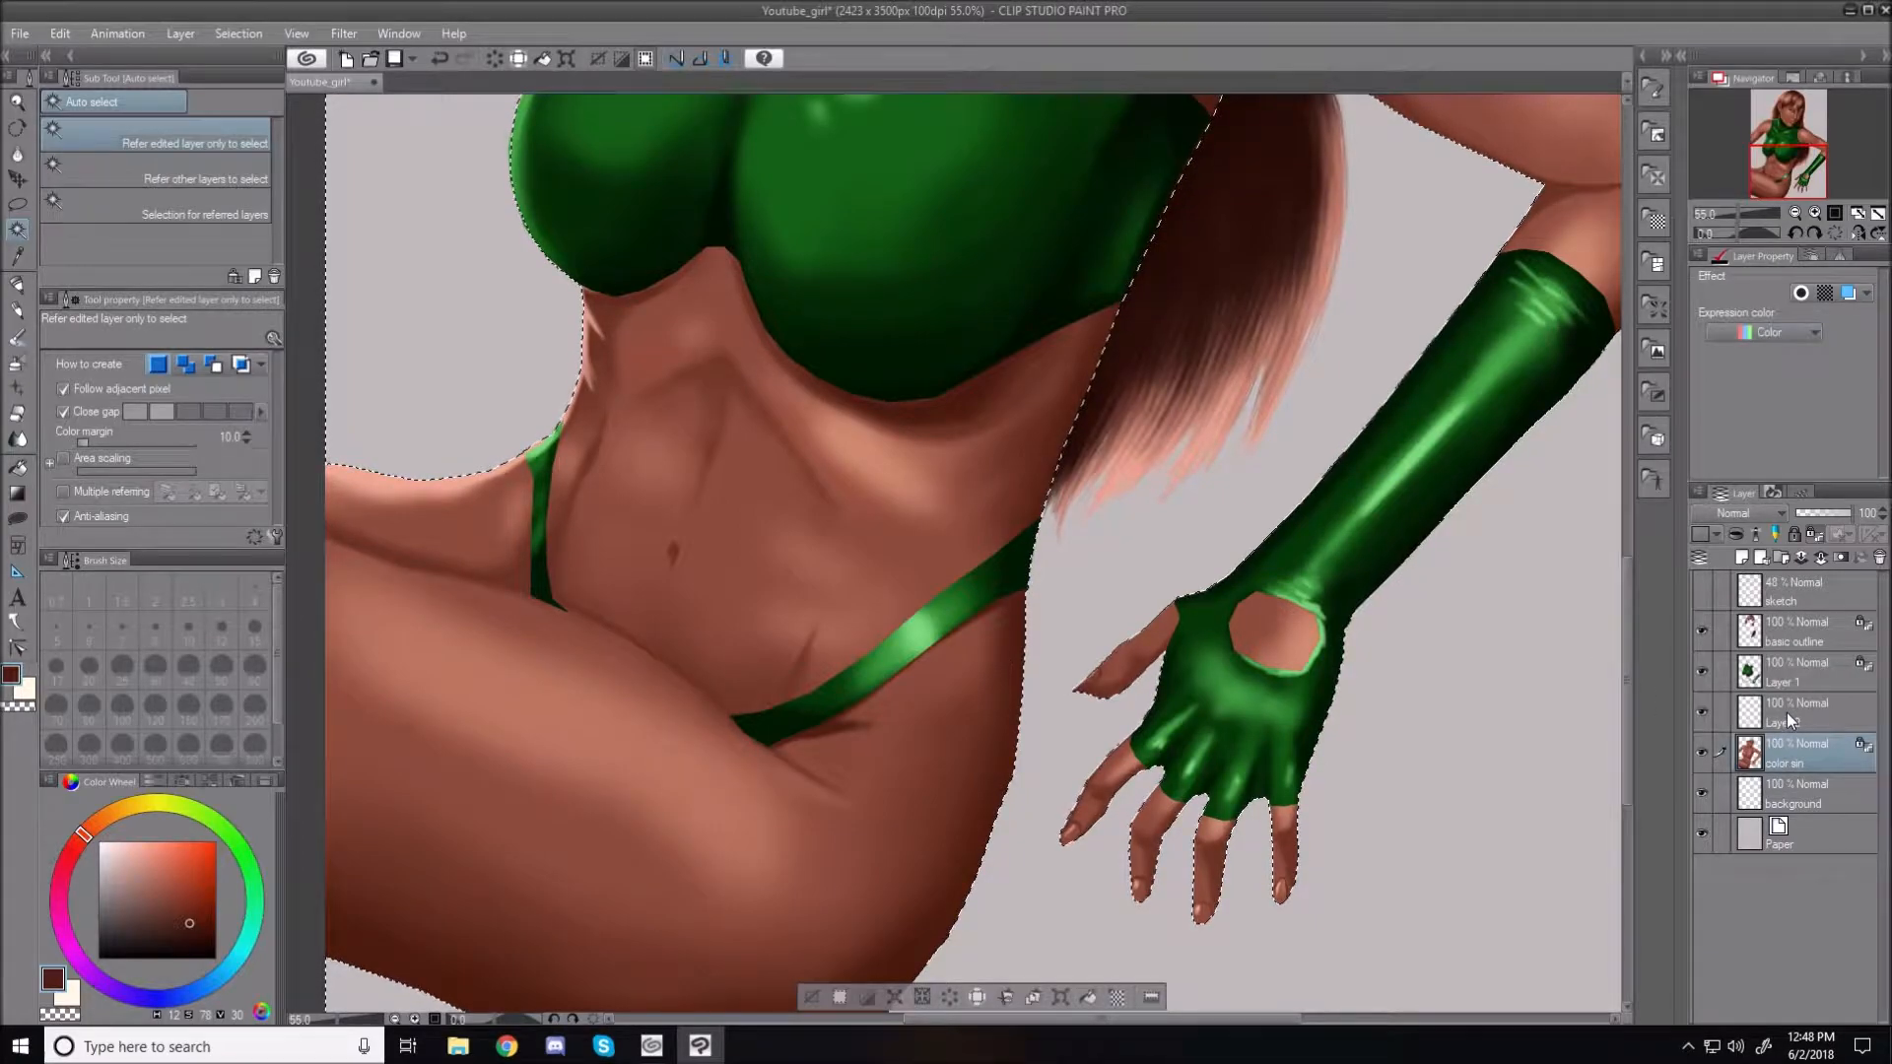
left_click(242, 34)
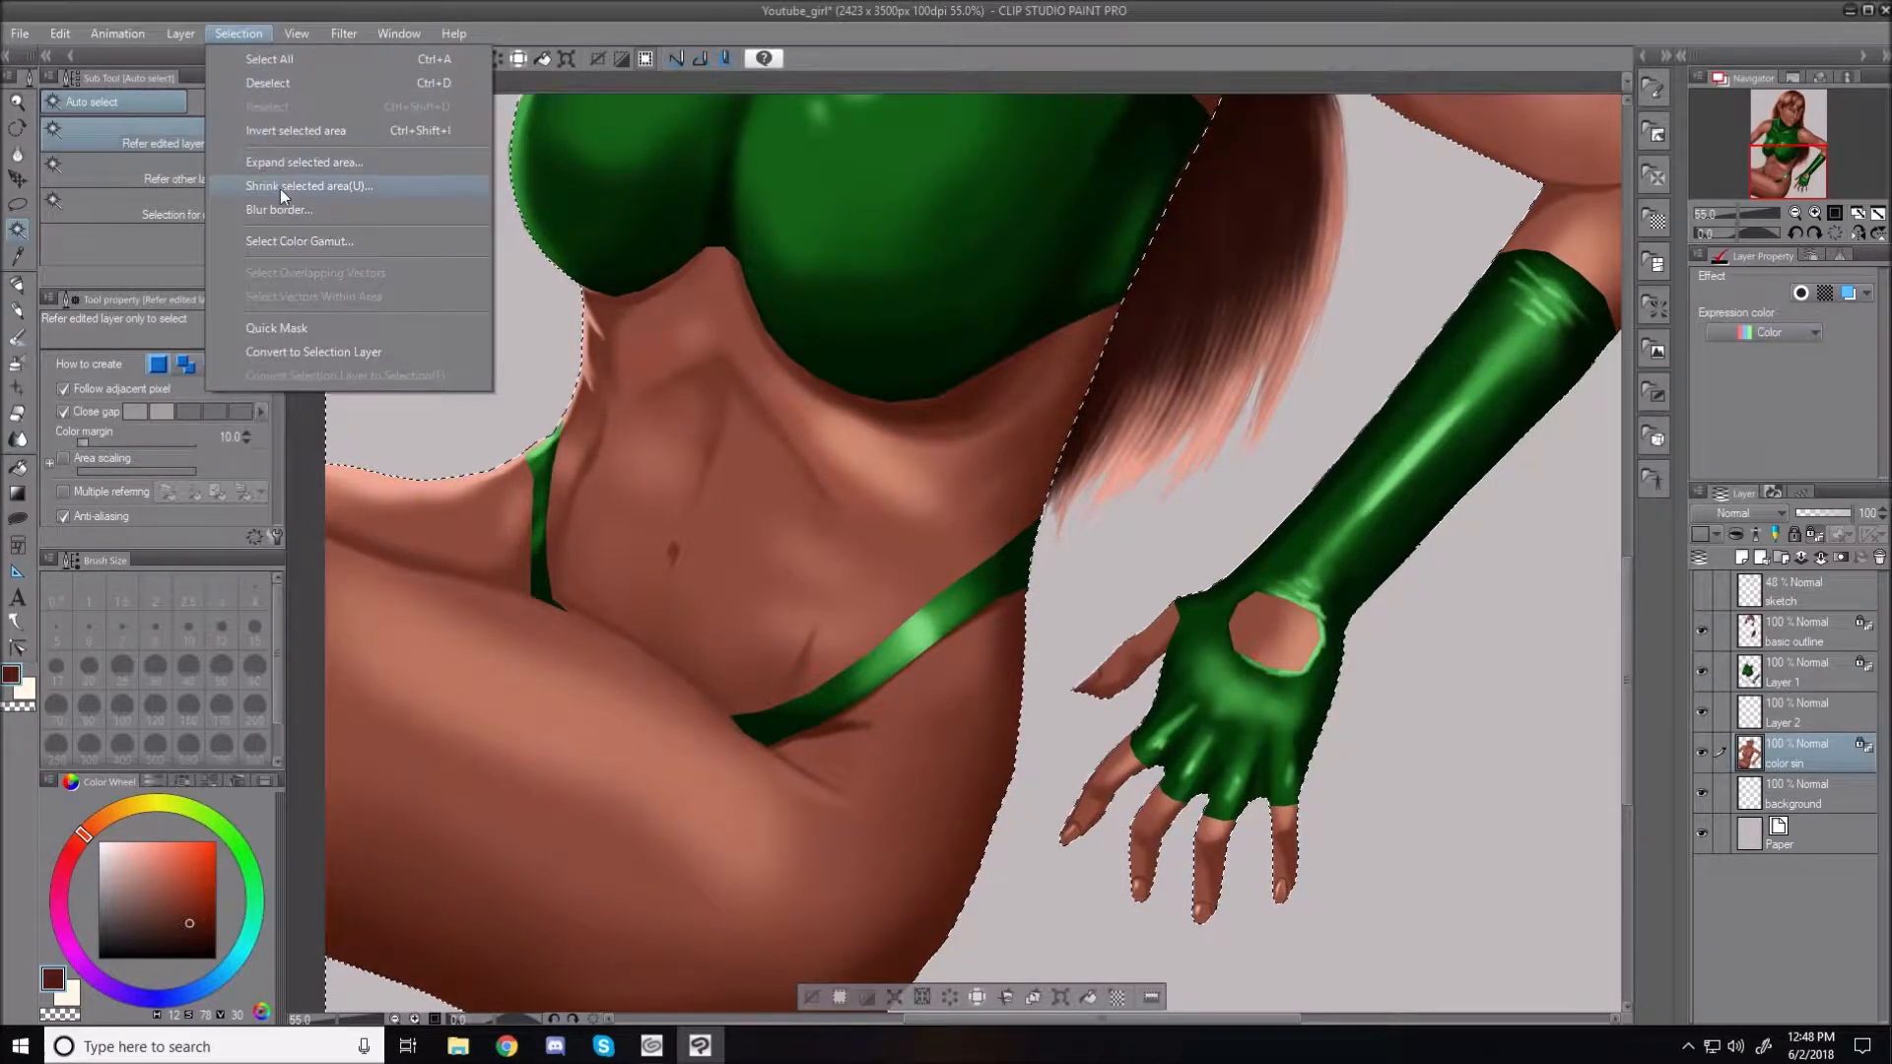
left_click(279, 129)
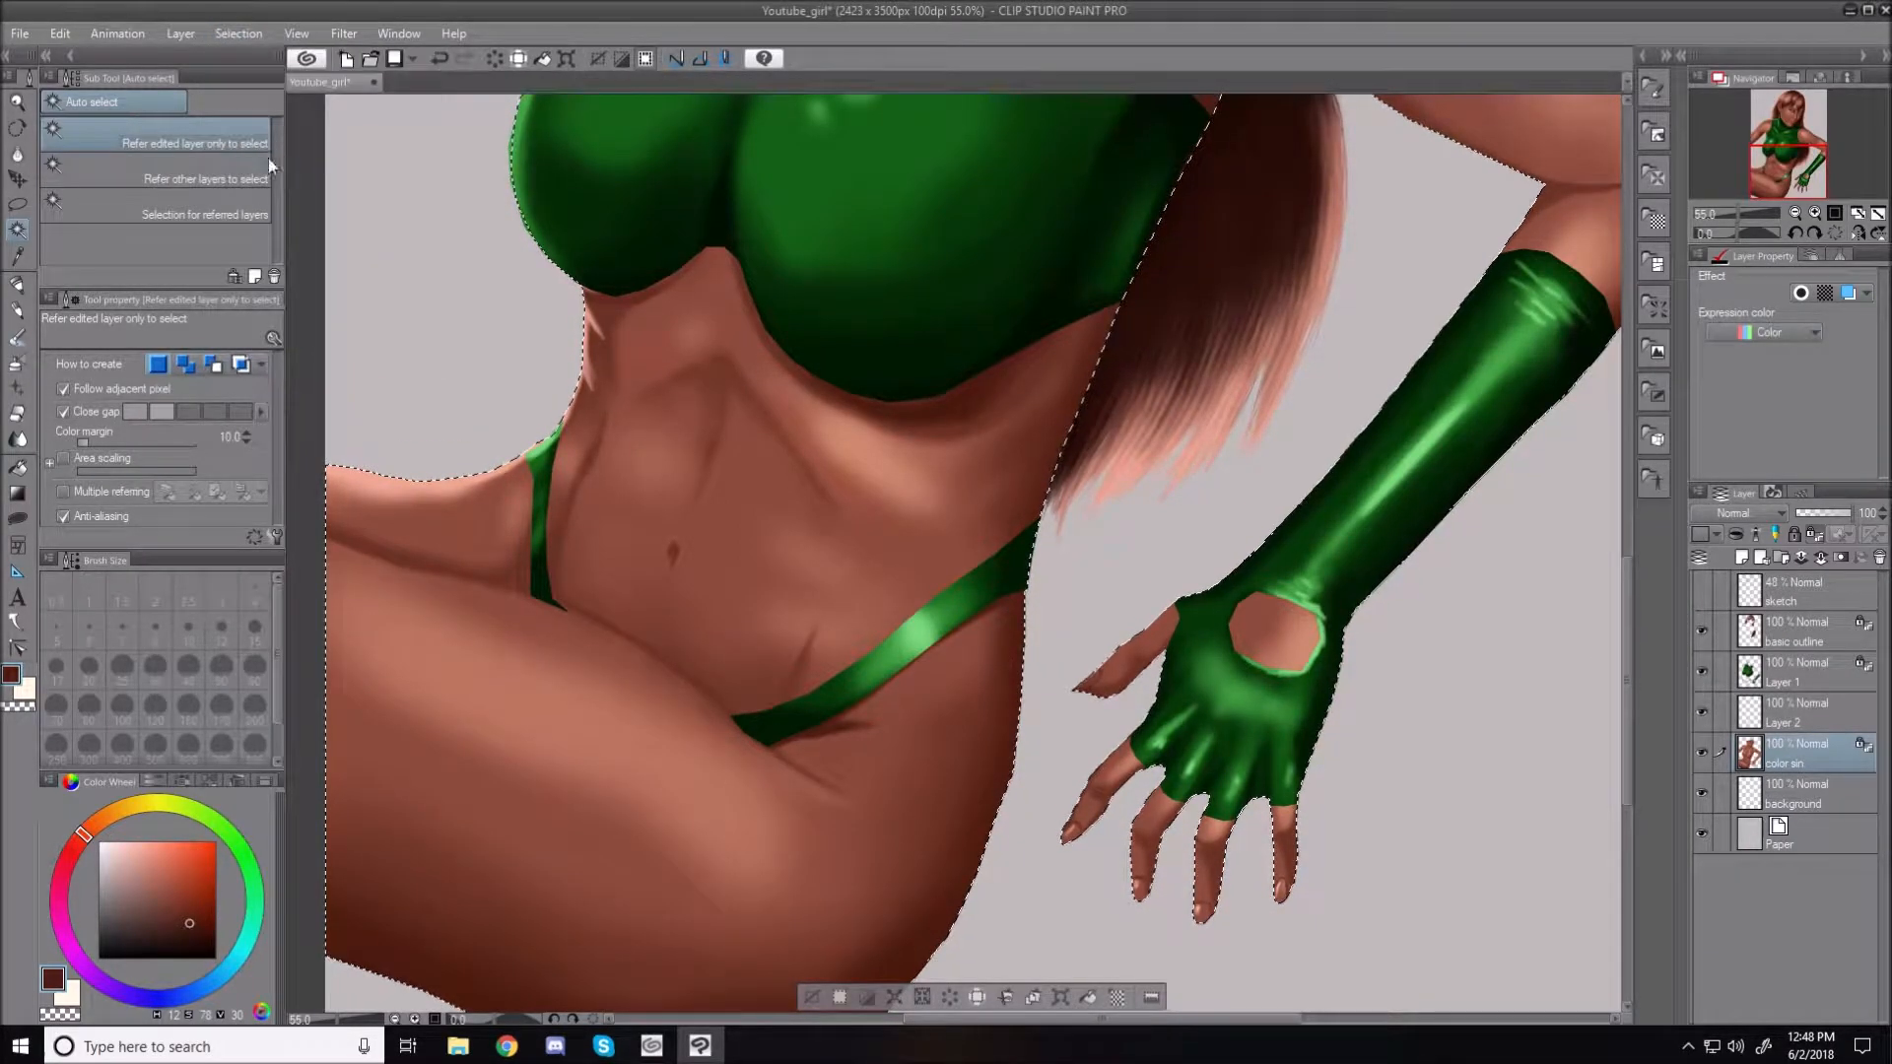
left_click(1781, 715)
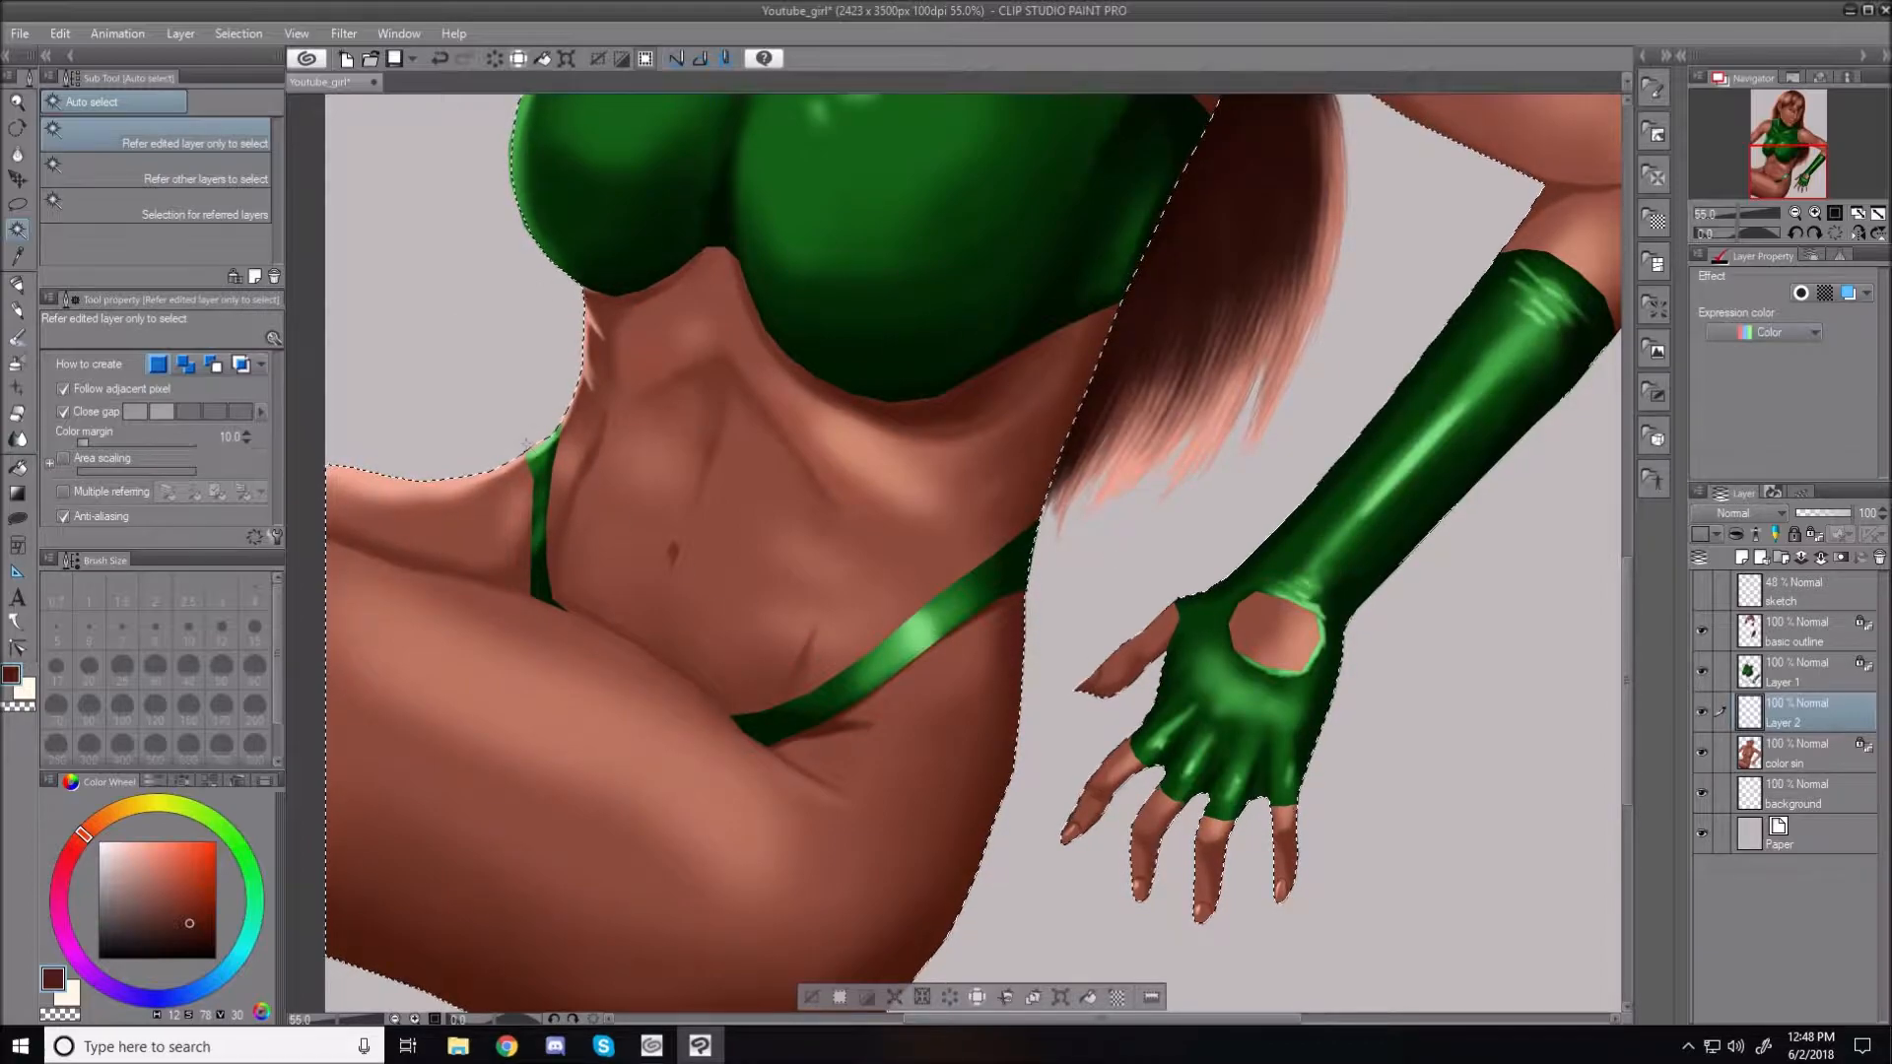
key("b")
key("bracketleft")
key("bracketleft")
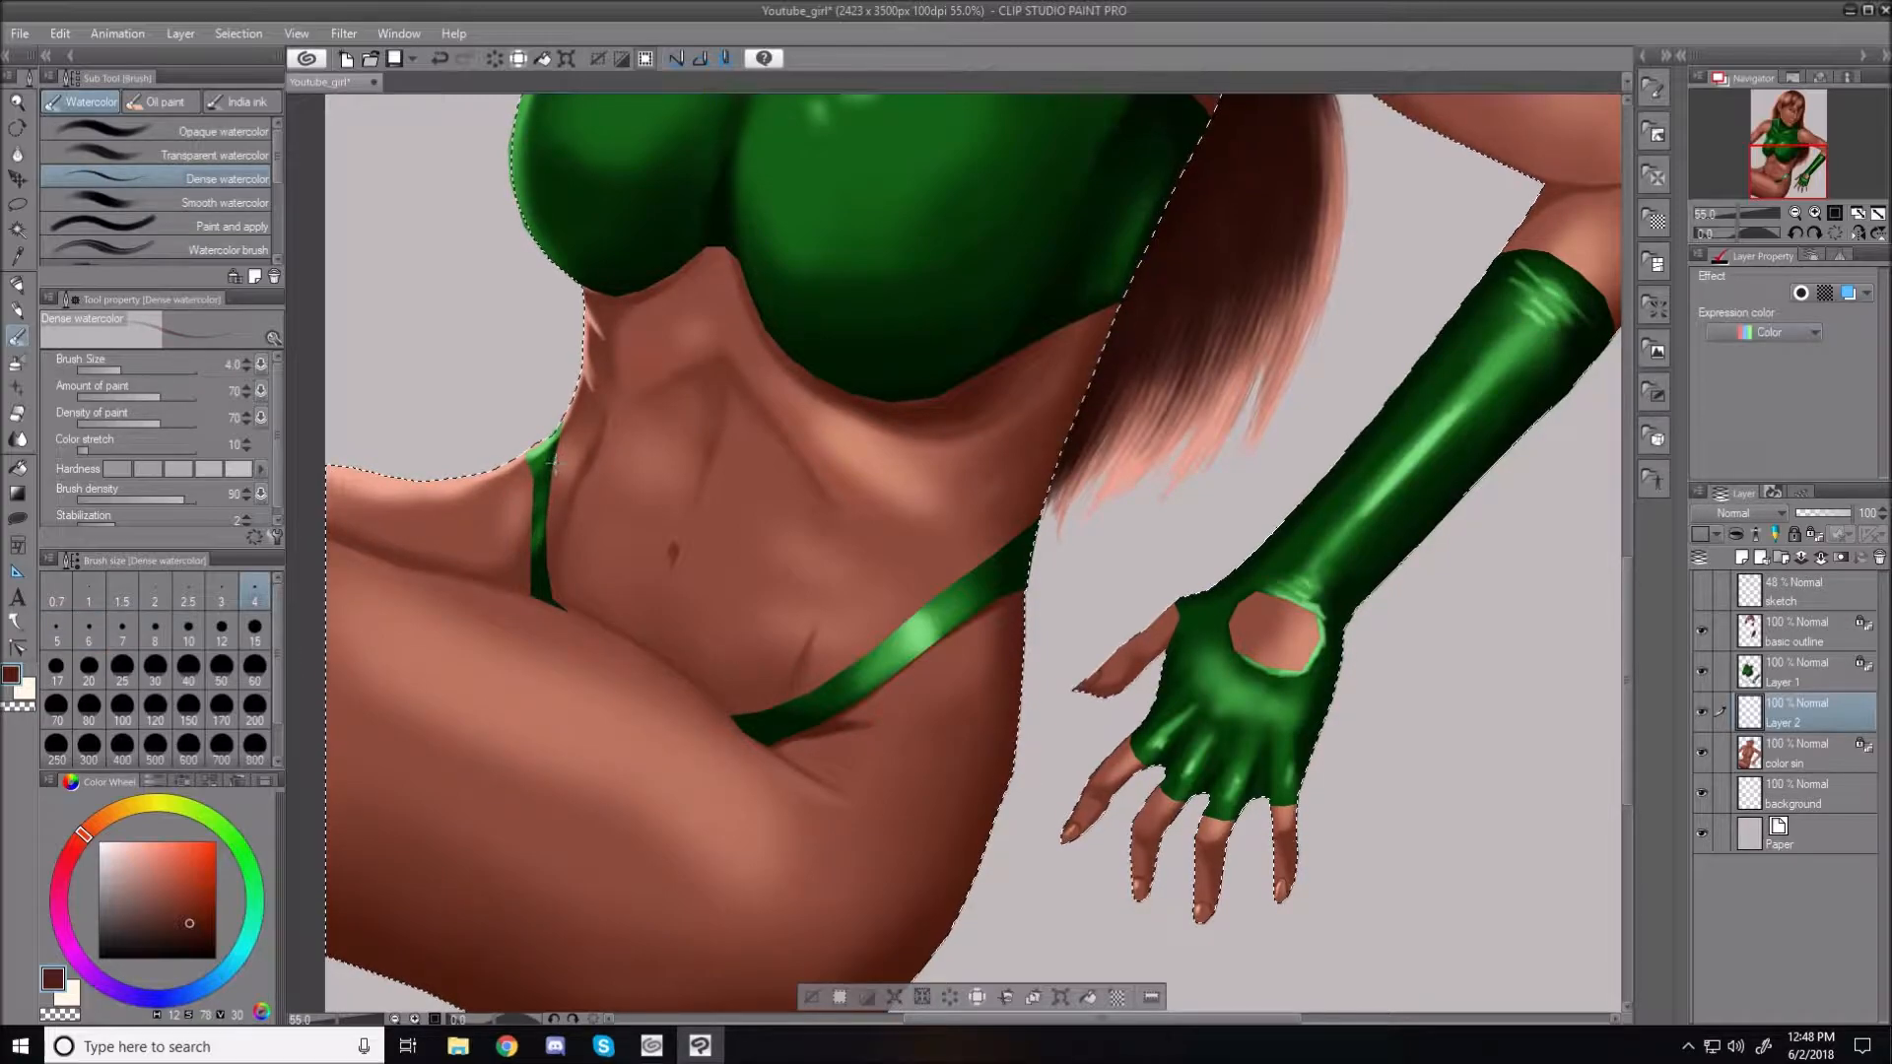
key("bracketleft")
key("bracketleft")
key("bracketleft")
key("bracketleft")
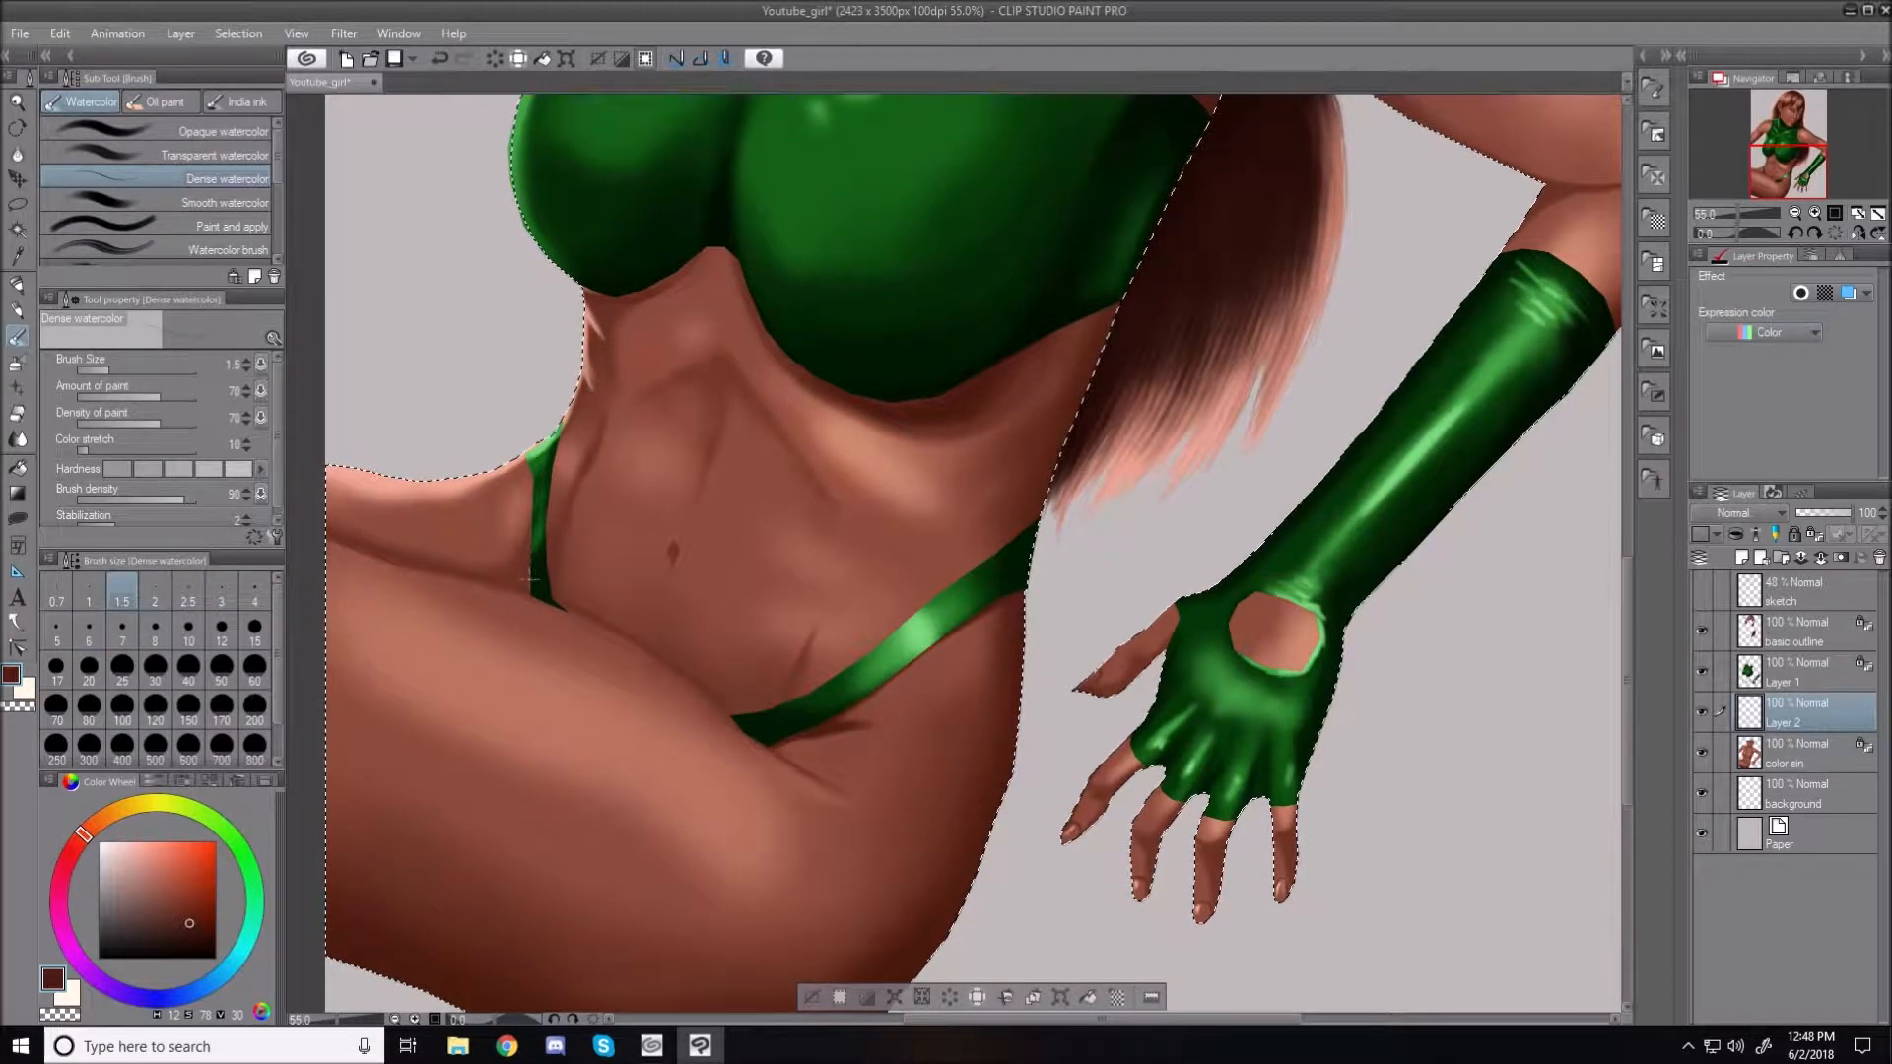
key("bracketright")
key("bracketright")
key("bracketright")
key("bracketright")
key("bracketright")
key("bracketright")
key("bracketright")
key("bracketright")
key("bracketright")
key("bracketright")
key("bracketright")
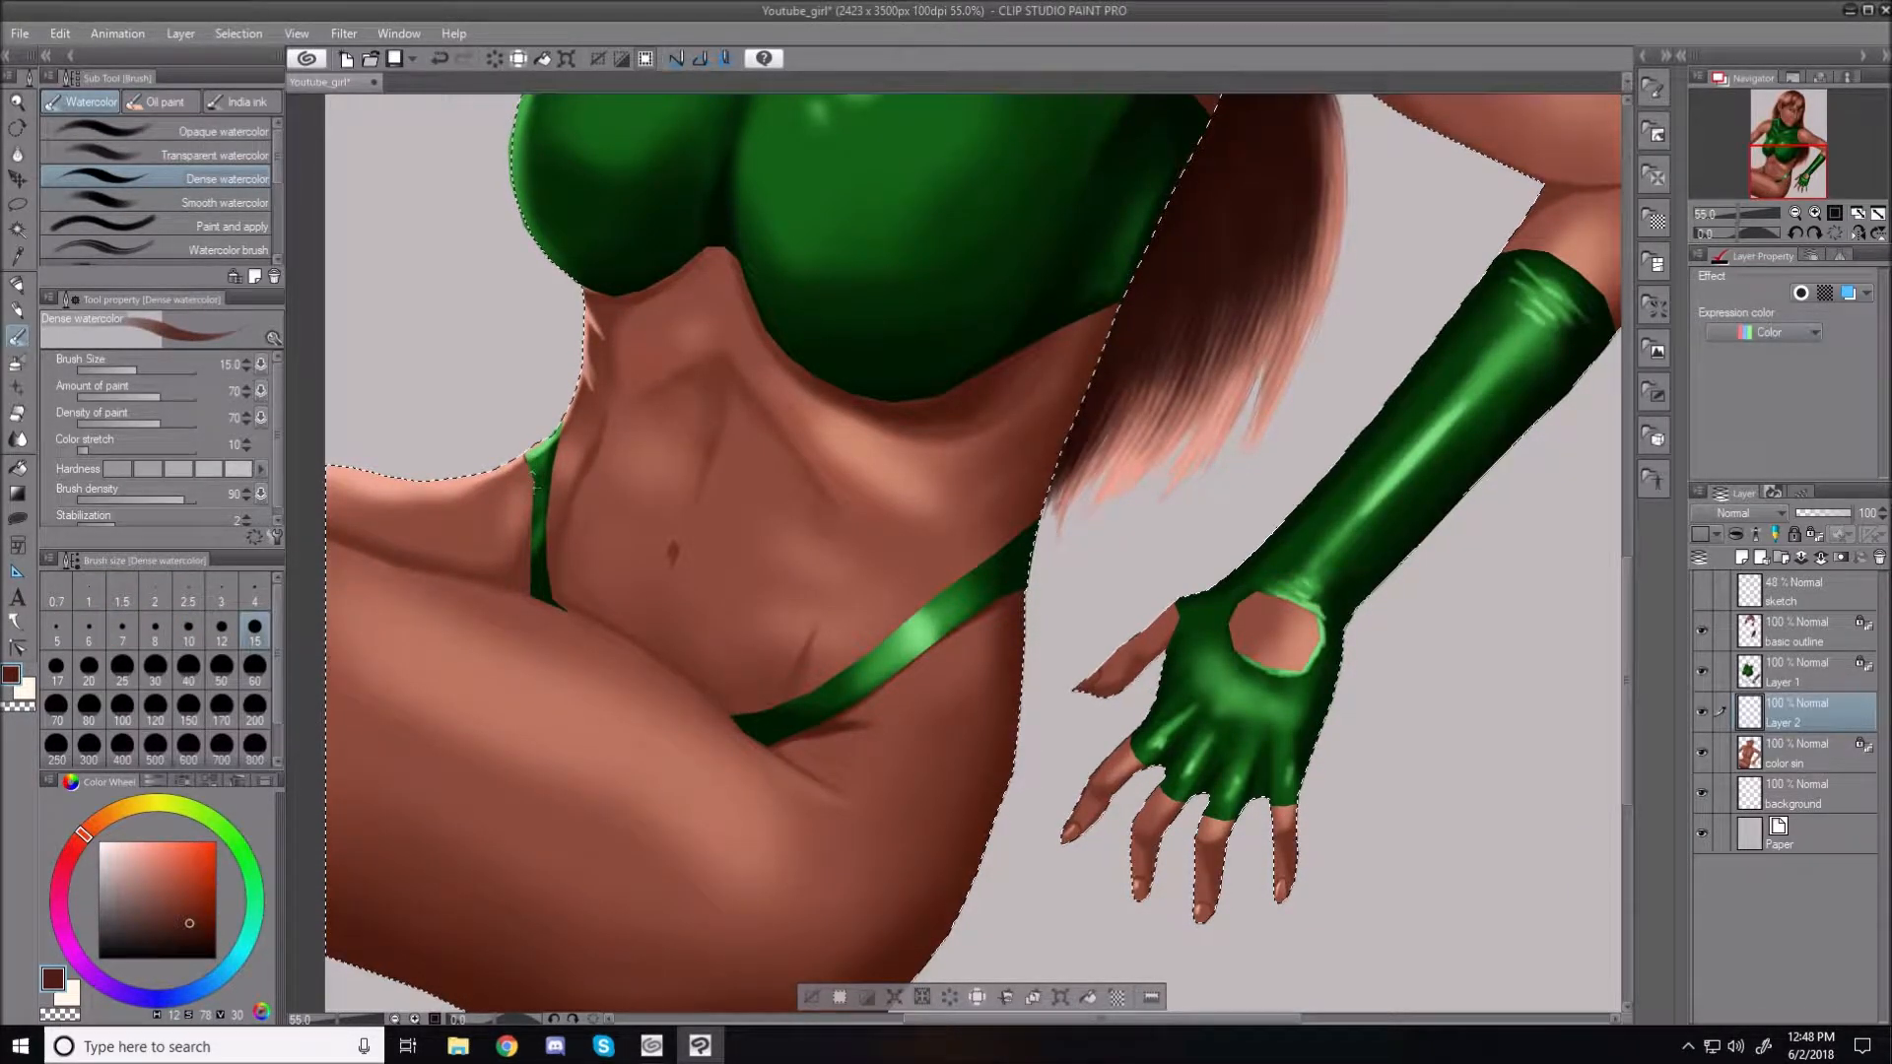
key("bracketright")
key("bracketright")
key("bracketright")
key("bracketright")
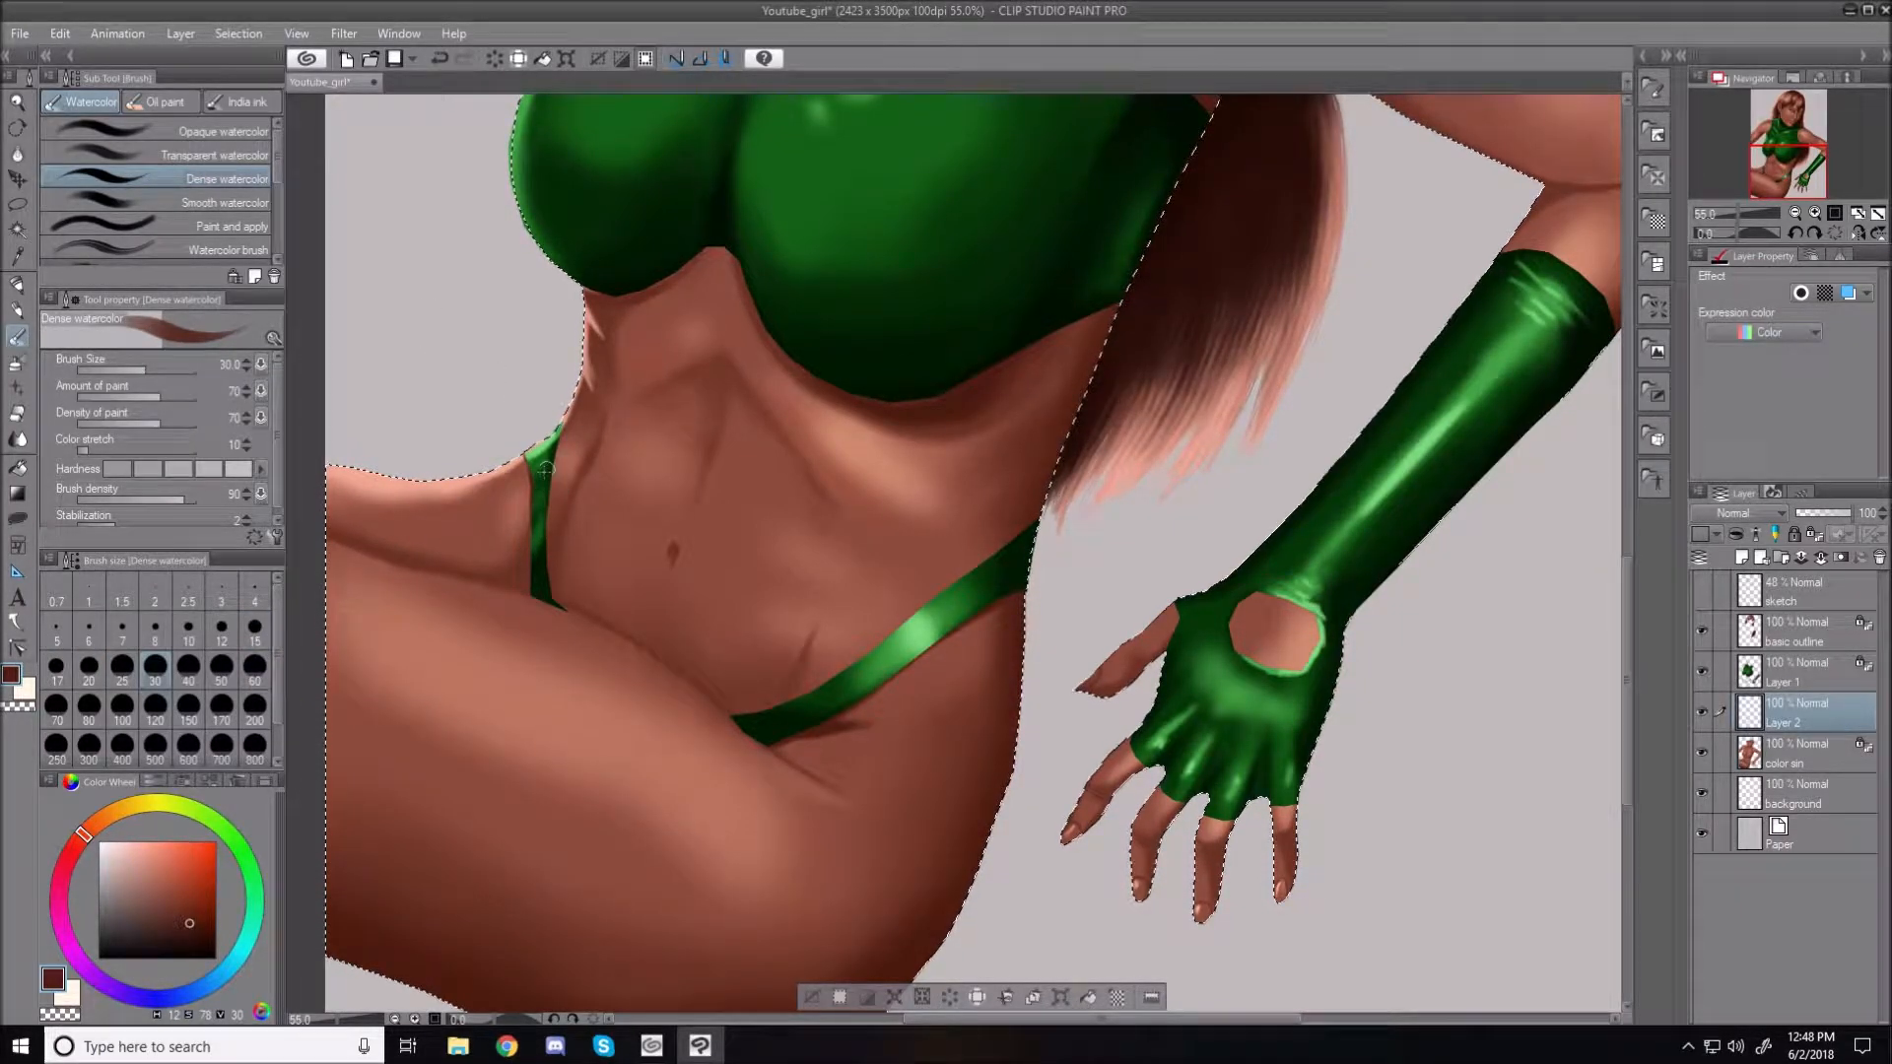
key("ctrl+z")
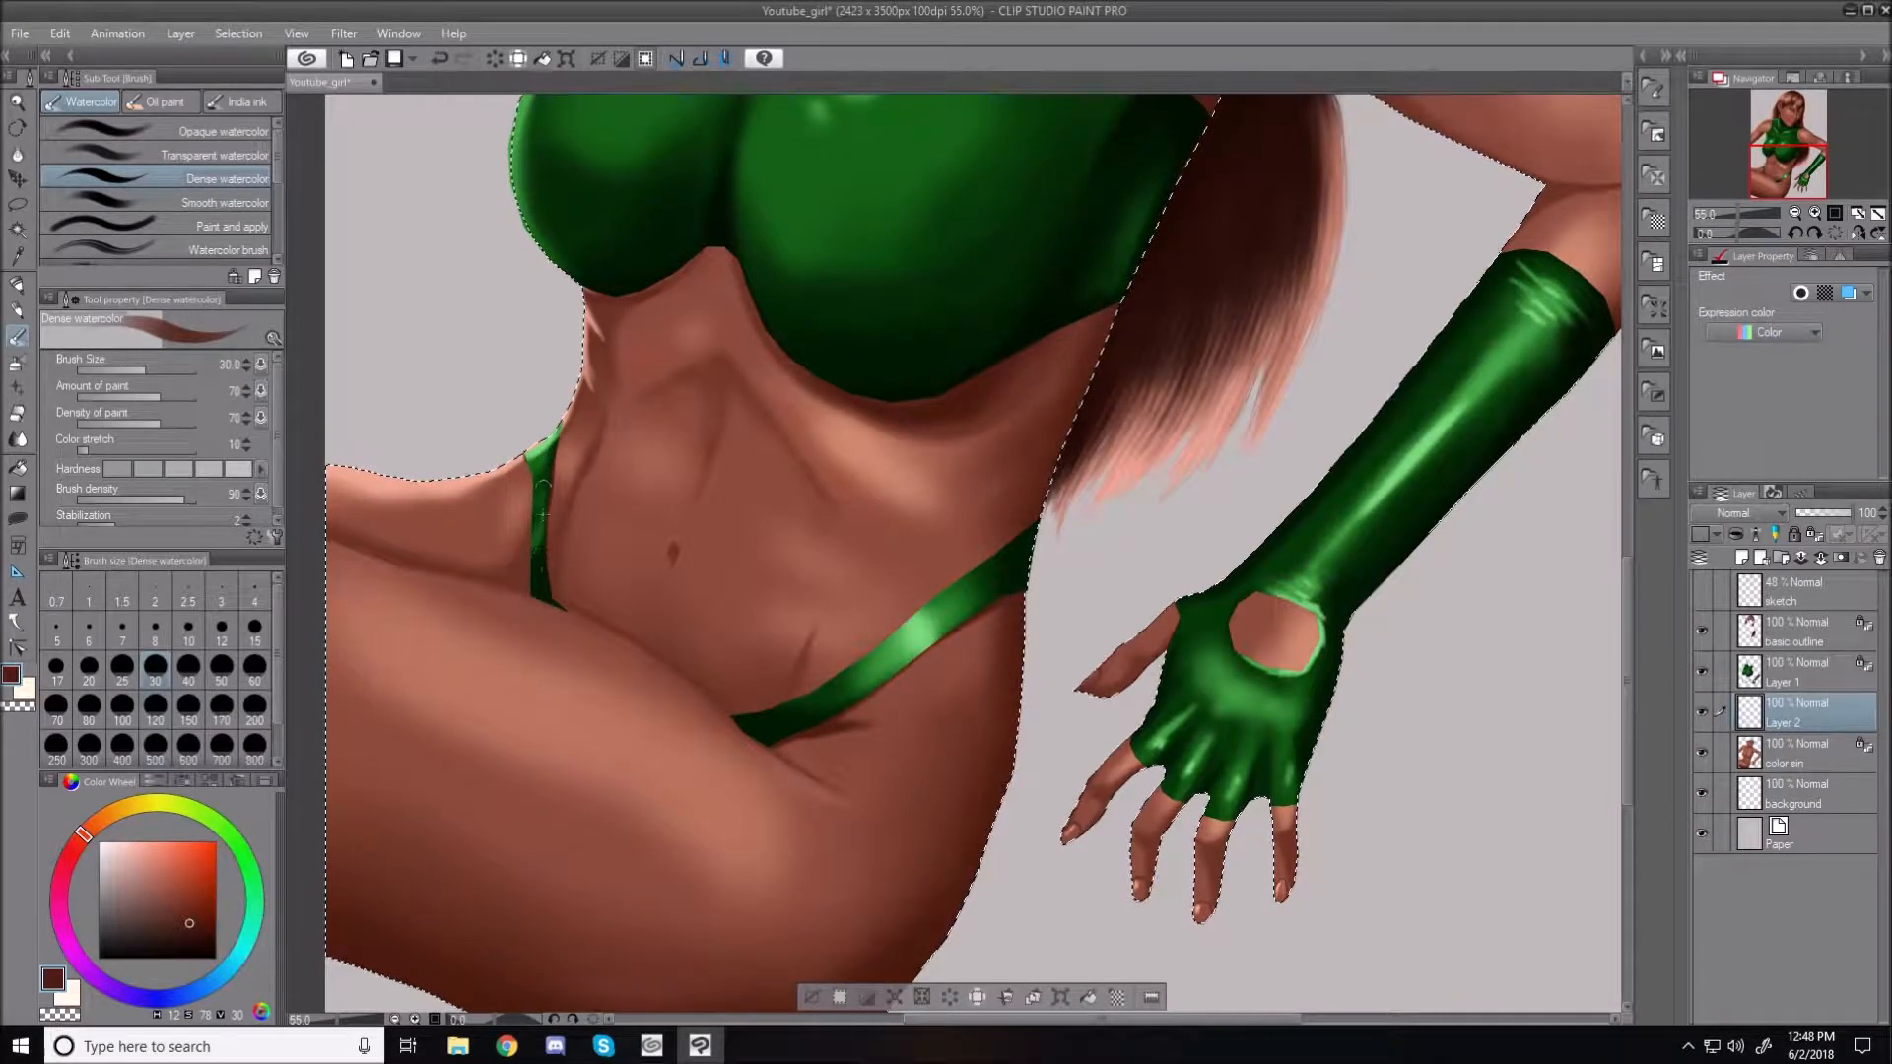
key("ctrl+z")
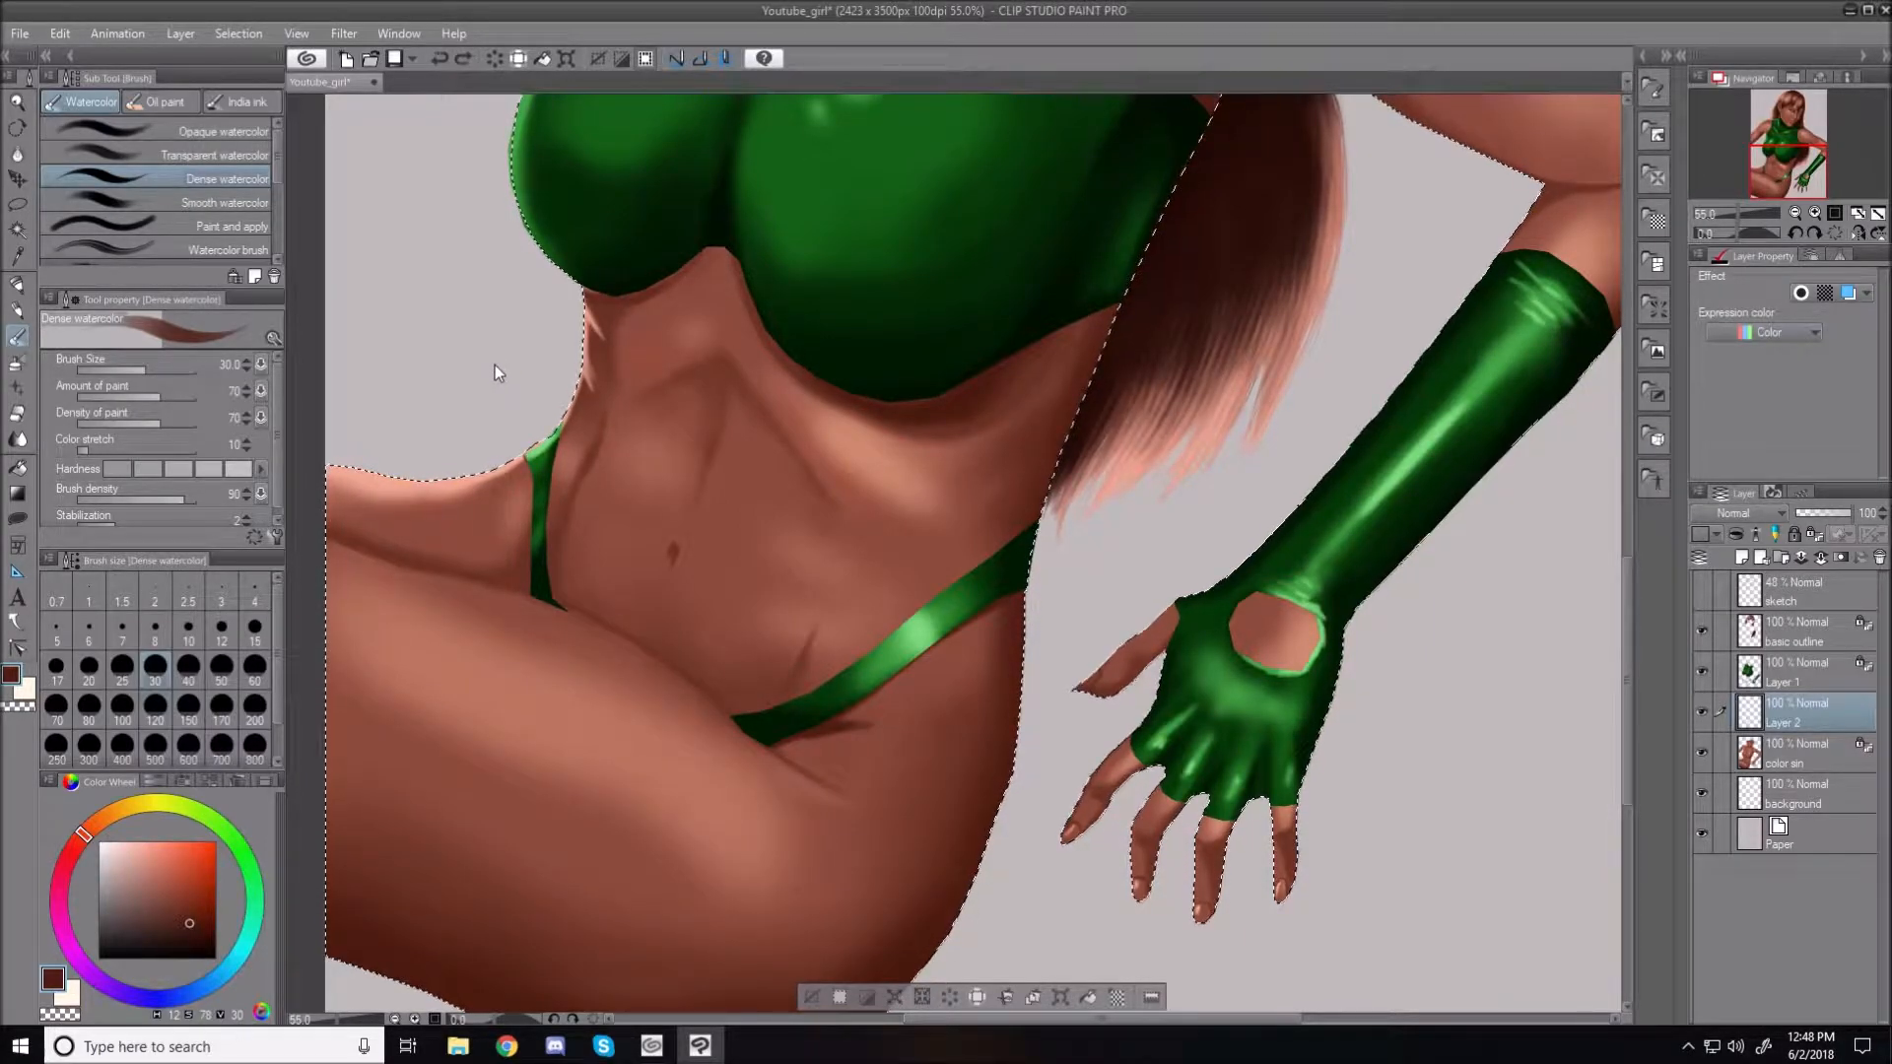
Paint dark brown shadows along the crease between belly and thigh and under the hip strap with the soft airbrush at size 20
left_click(18, 364)
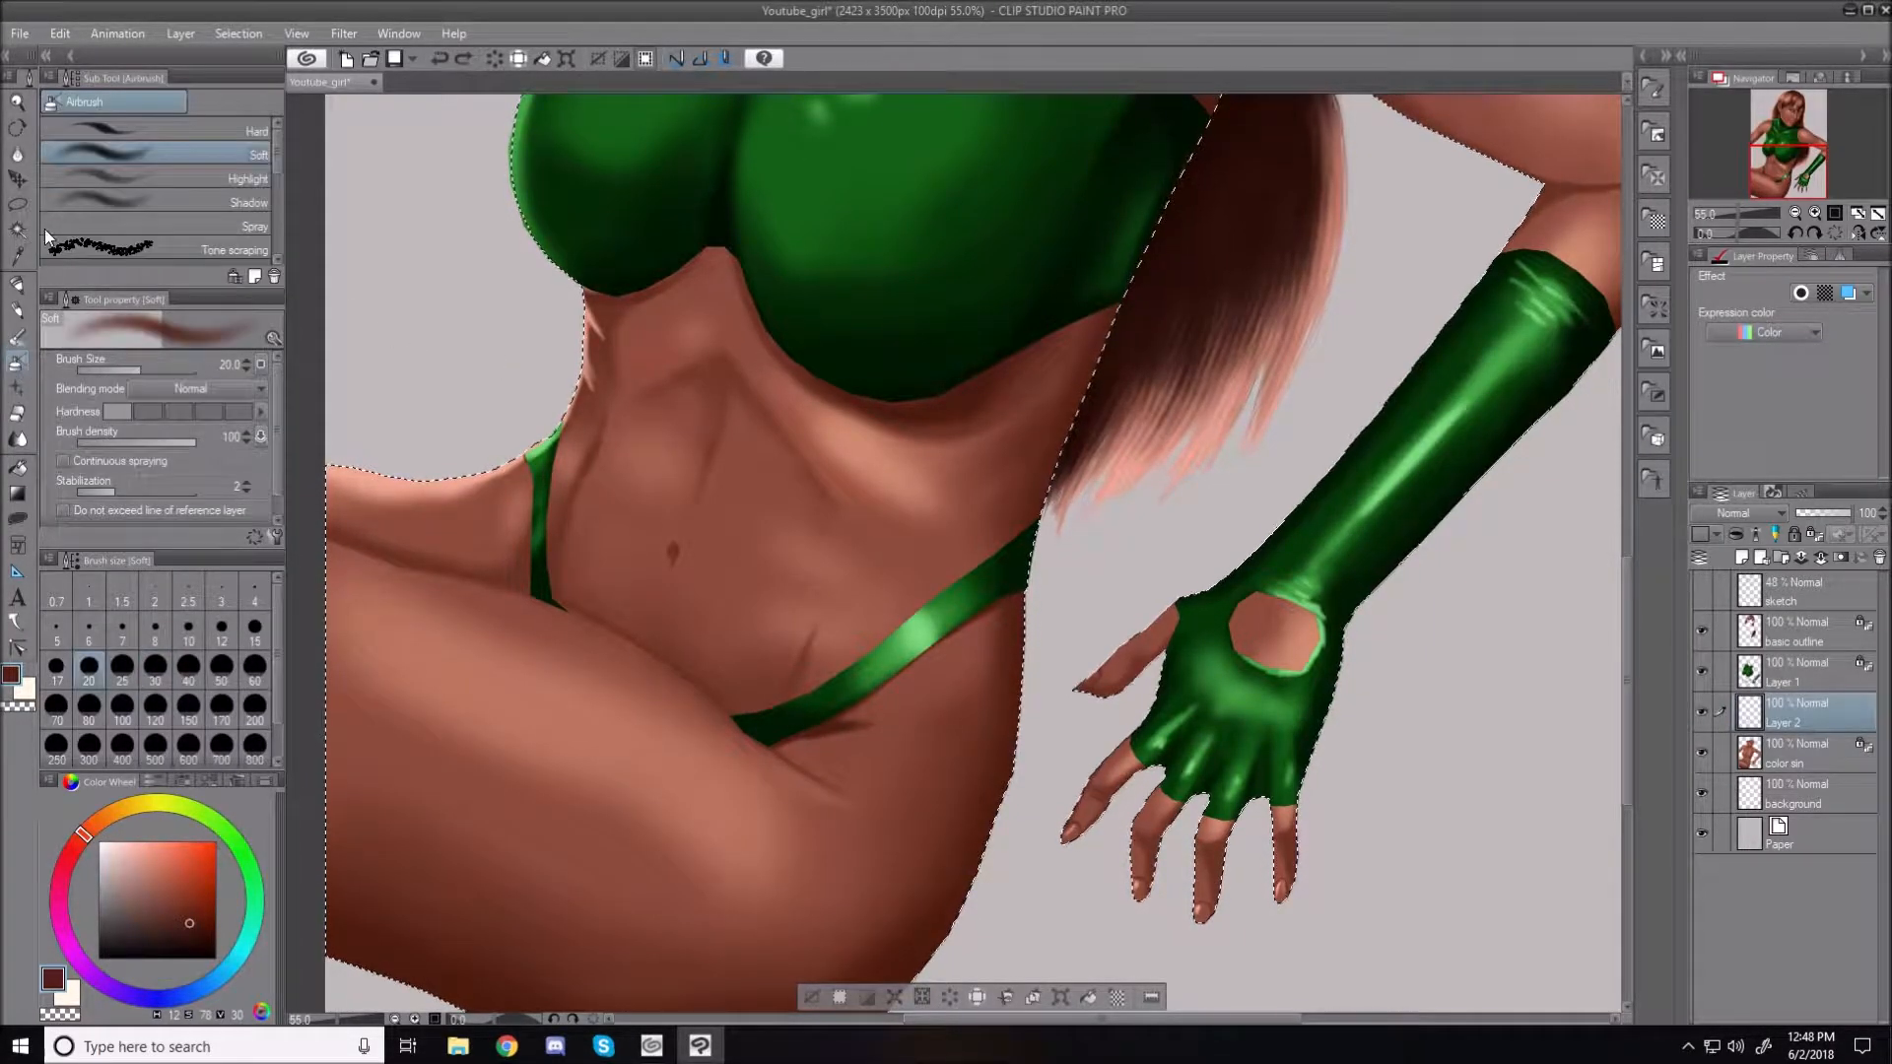
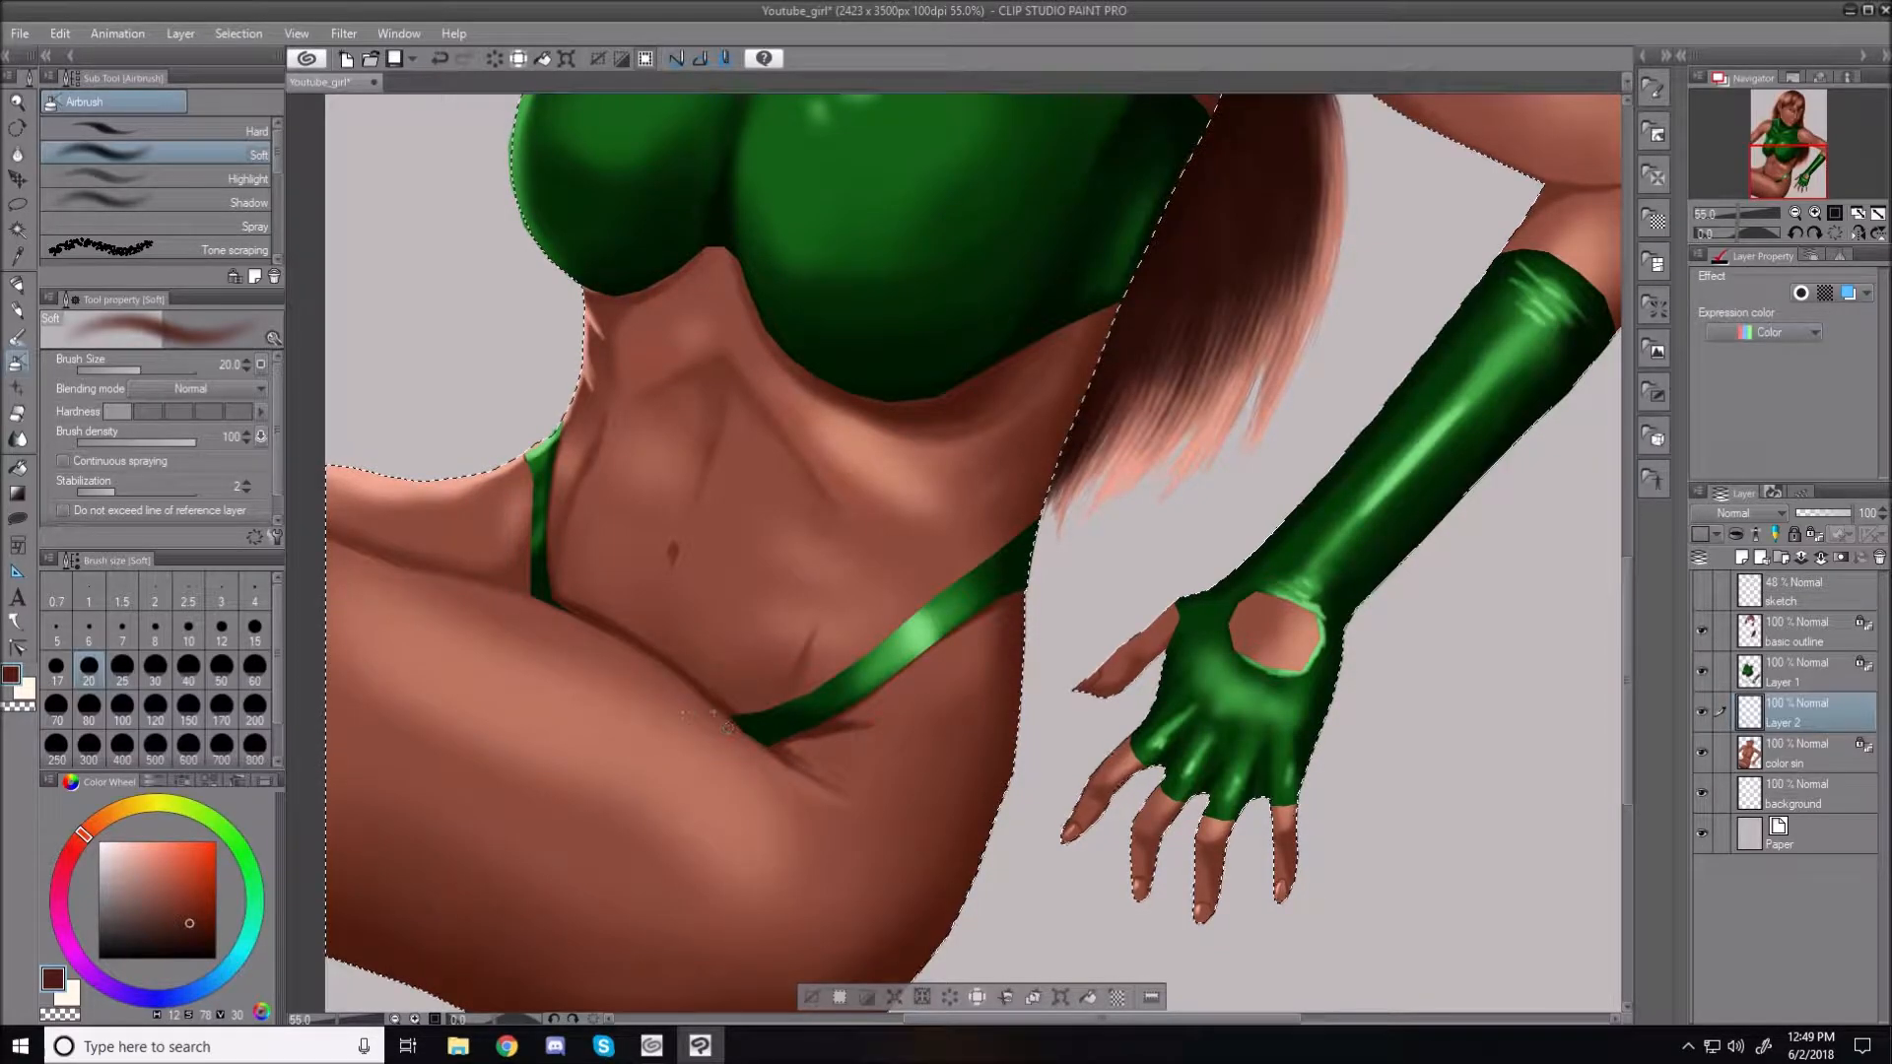
mouse_move(786, 754)
left_mouse_down()
mouse_move(832, 778)
mouse_move(751, 729)
left_mouse_up()
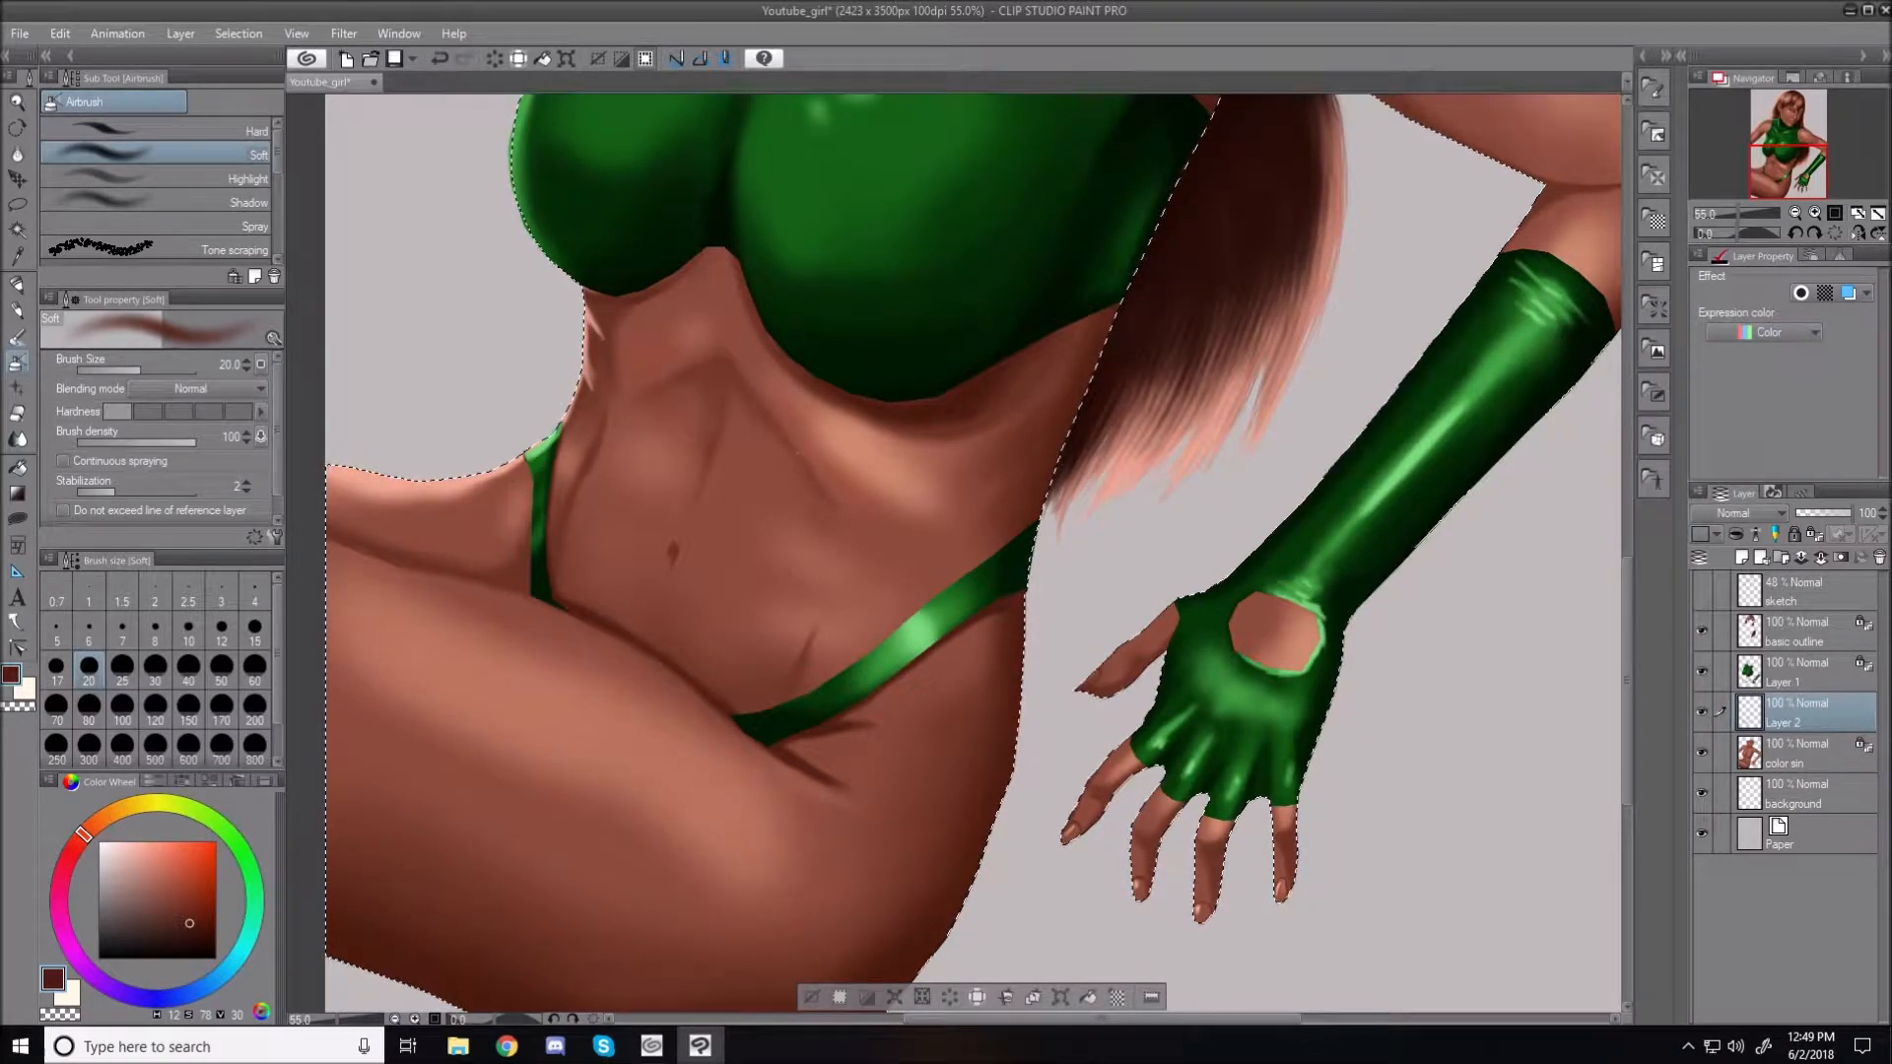
Shade the skin directly under the top's lower edge and central notch, enlarging the soft airbrush to size 60
key("bracketright")
key("bracketright")
key("bracketright")
key("bracketright")
key("bracketright")
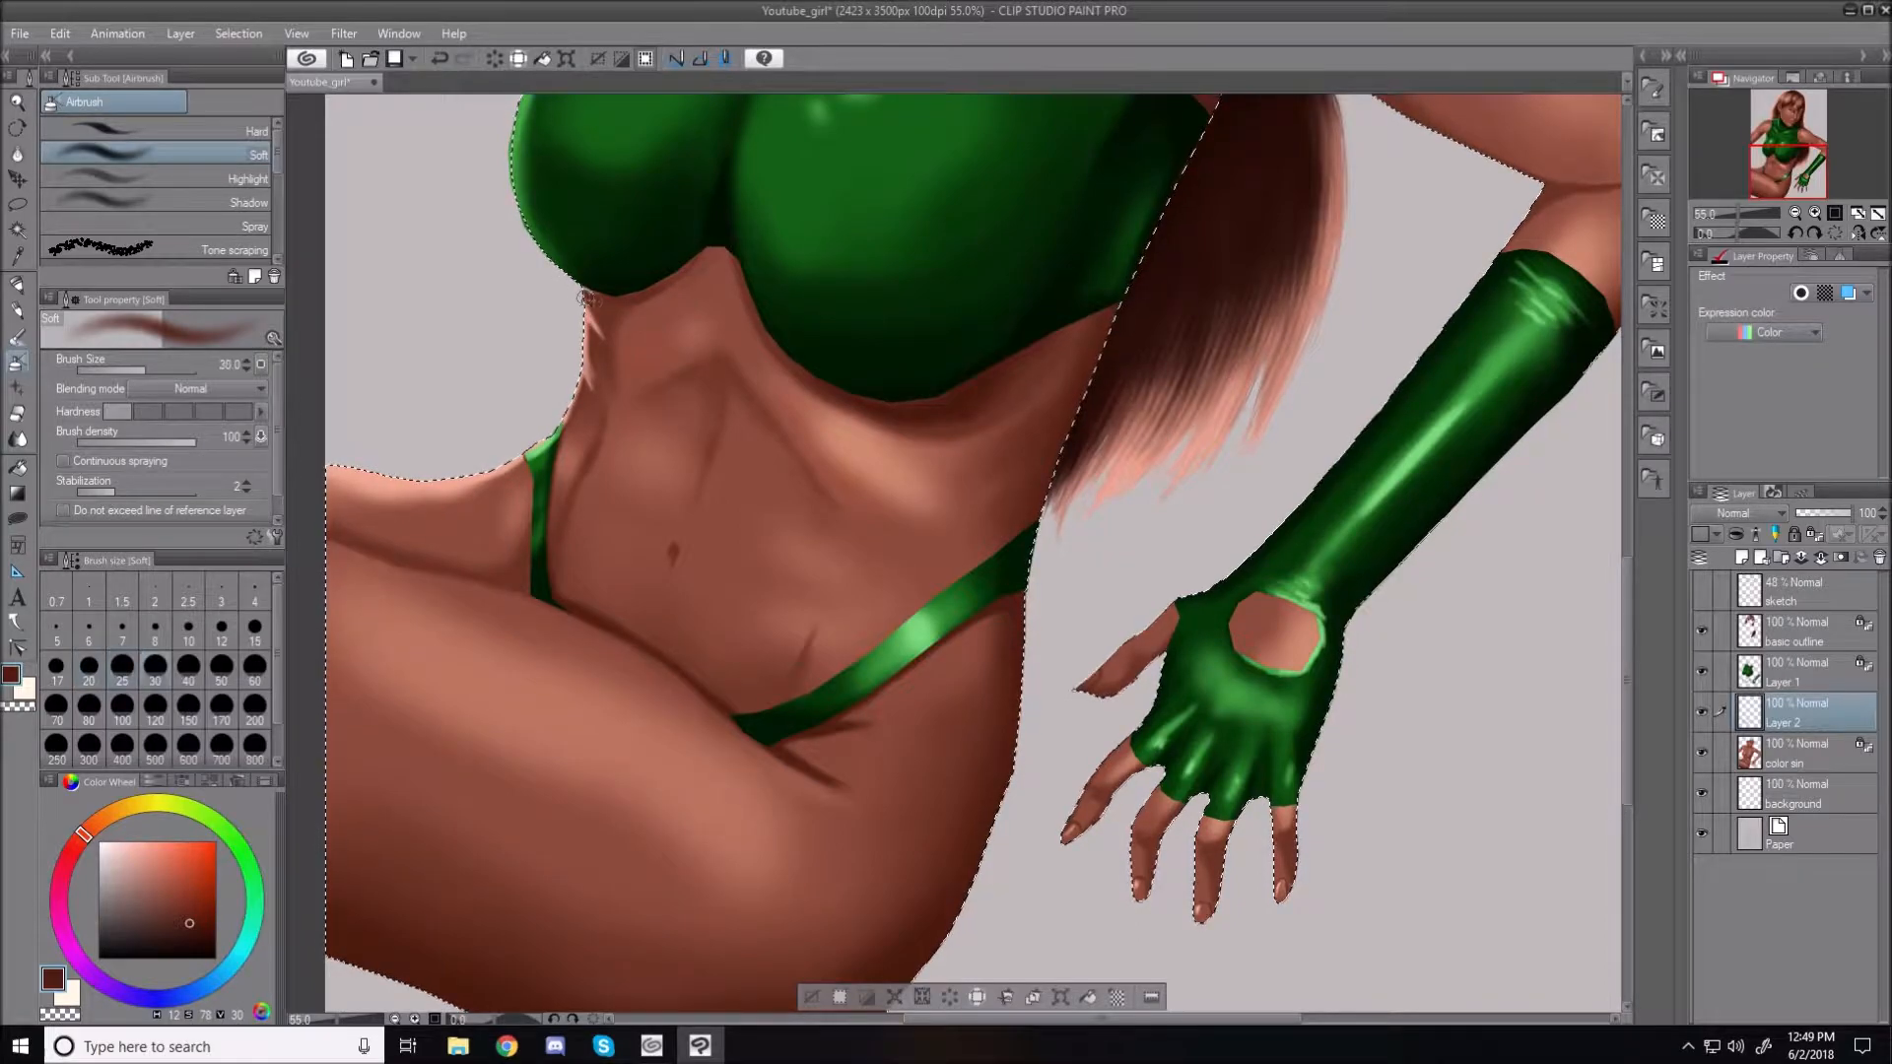
left_click_drag(647, 281, 731, 237)
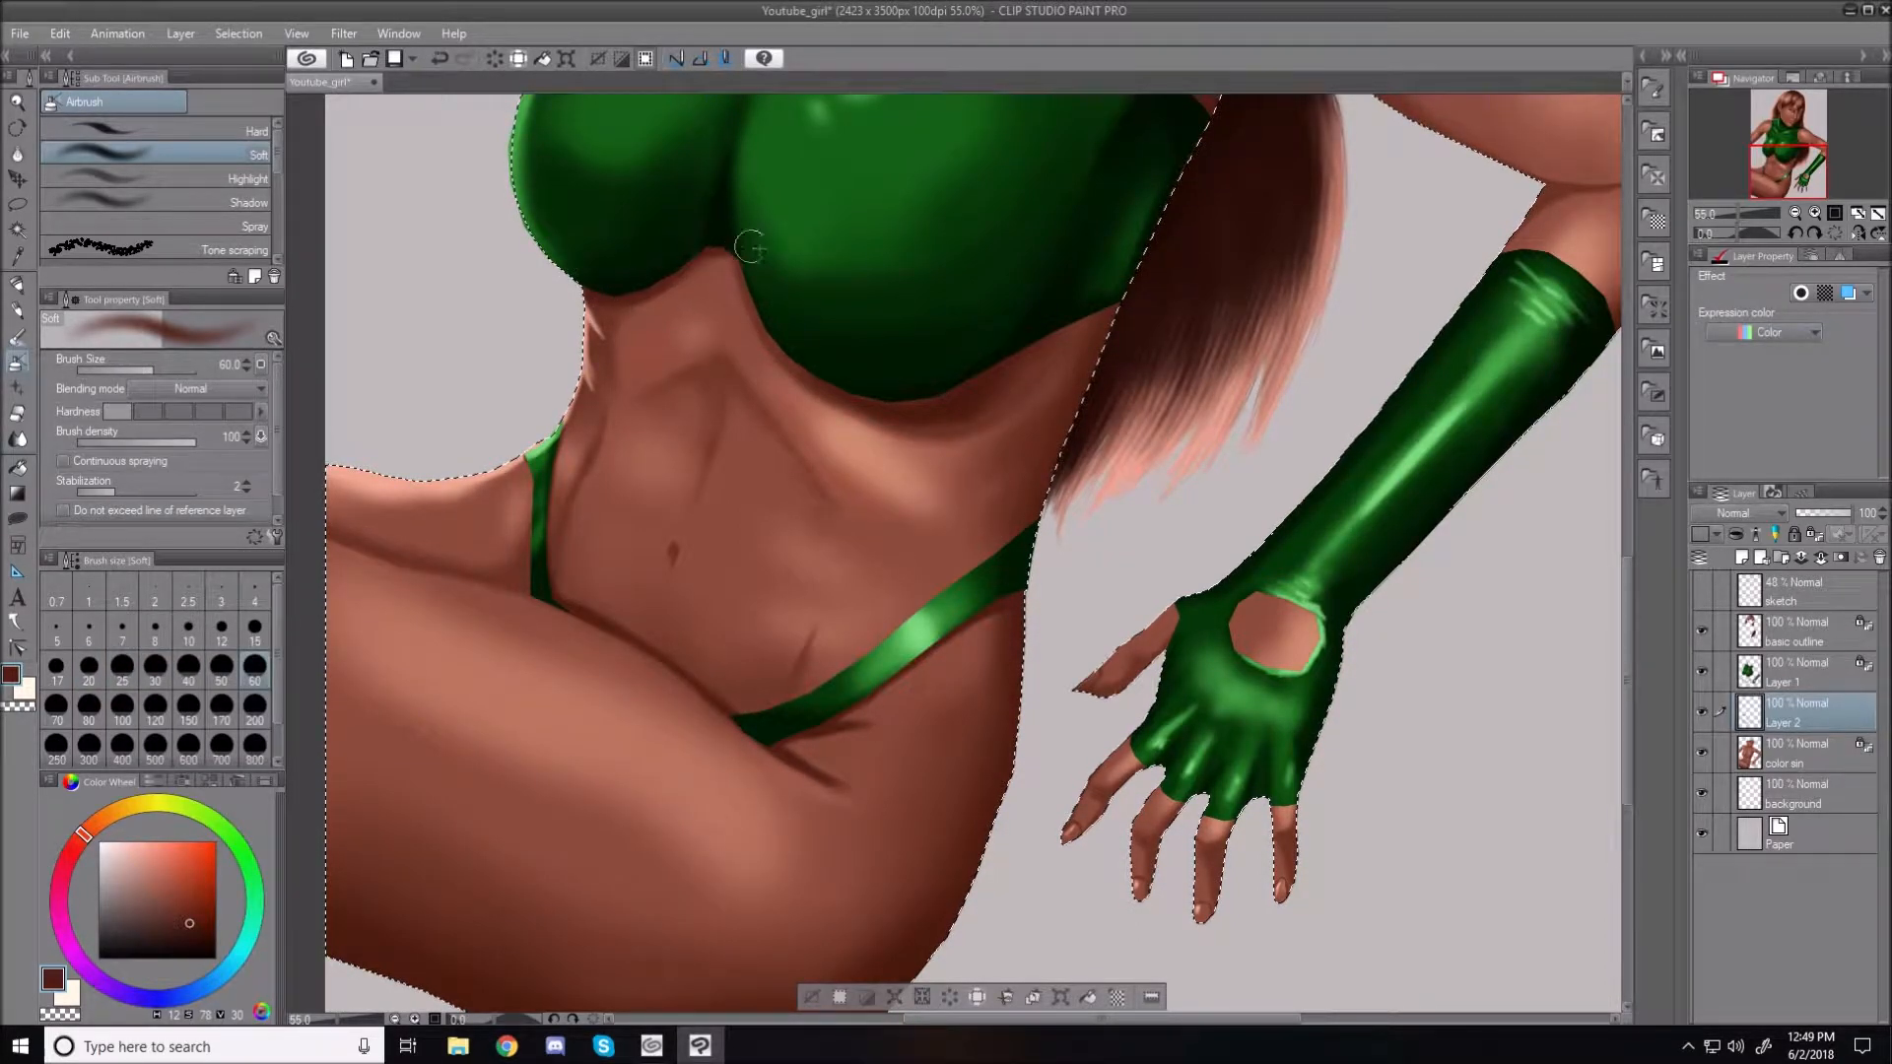
left_click_drag(769, 281, 749, 251)
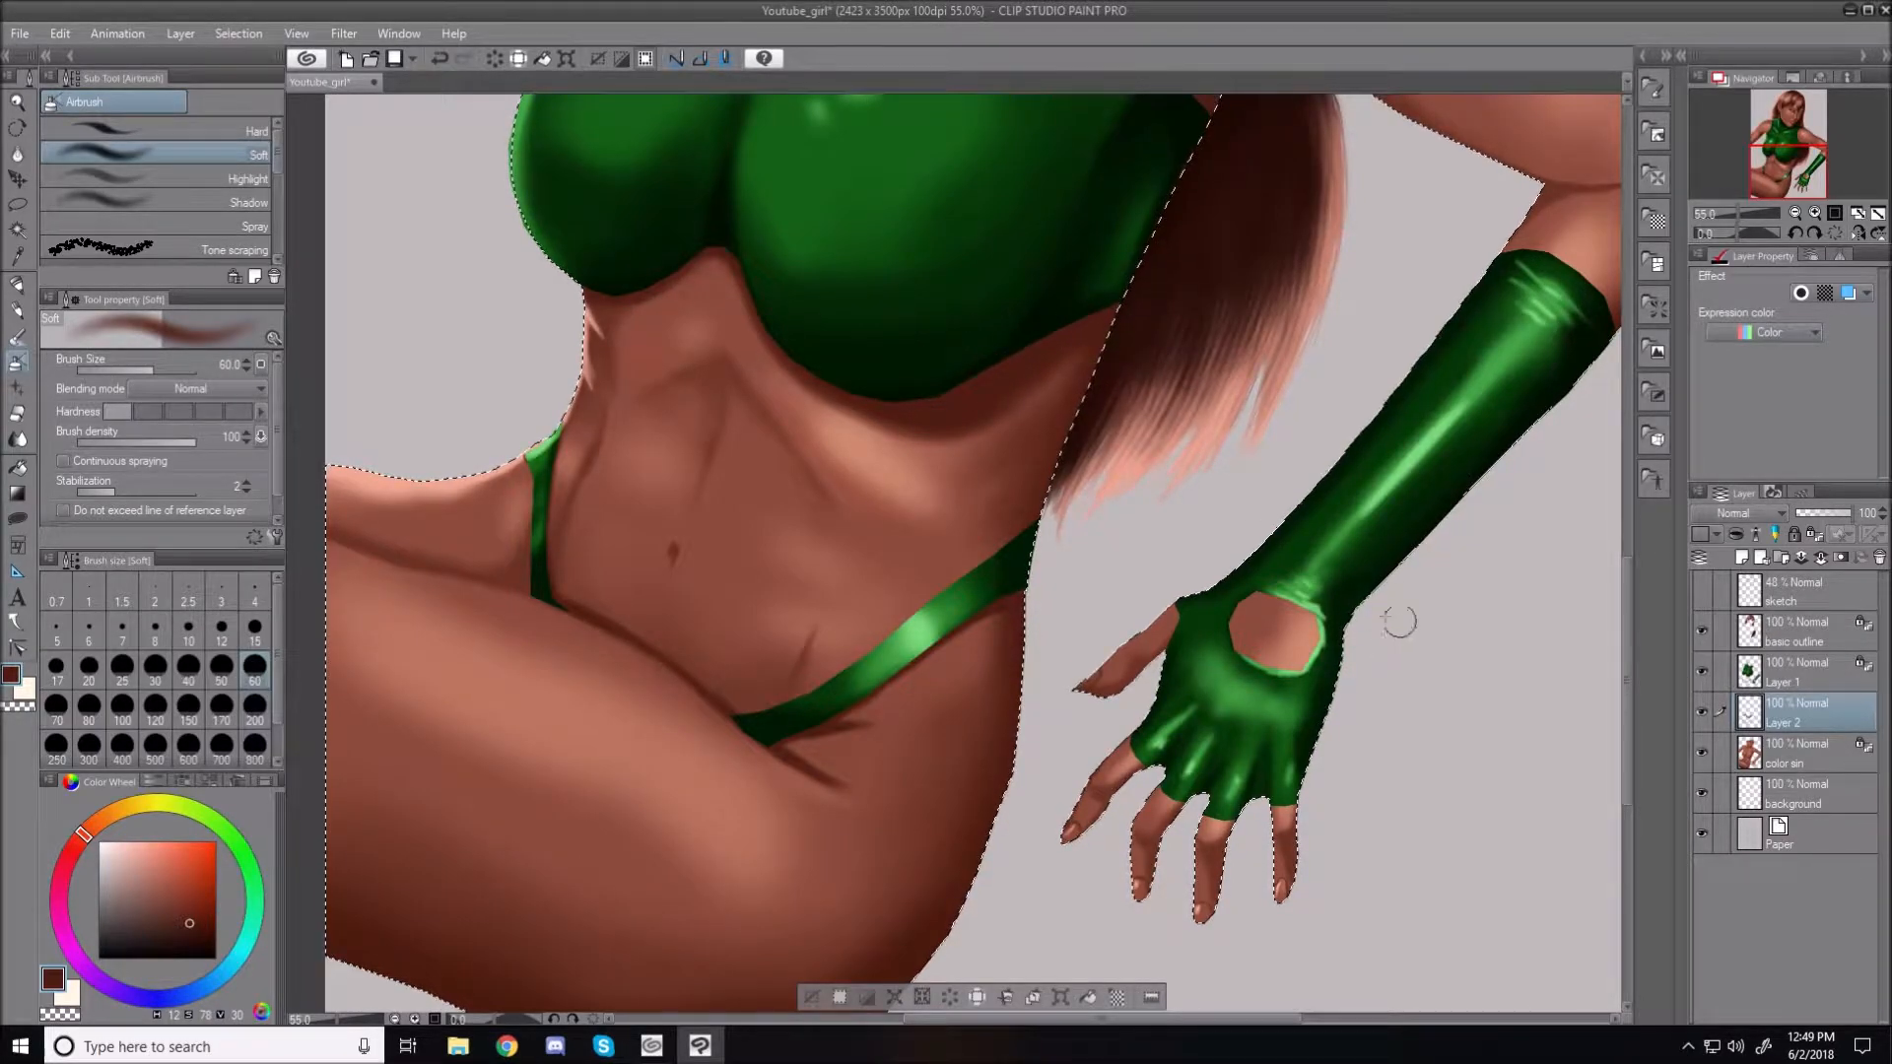
Paint small dark brown shadows on the fingers just below the glove's edges with the soft airbrush at size 20
key("bracketleft")
key("bracketleft")
key("bracketleft")
key("bracketleft")
key("bracketleft")
left_click_drag(1168, 792, 1182, 801)
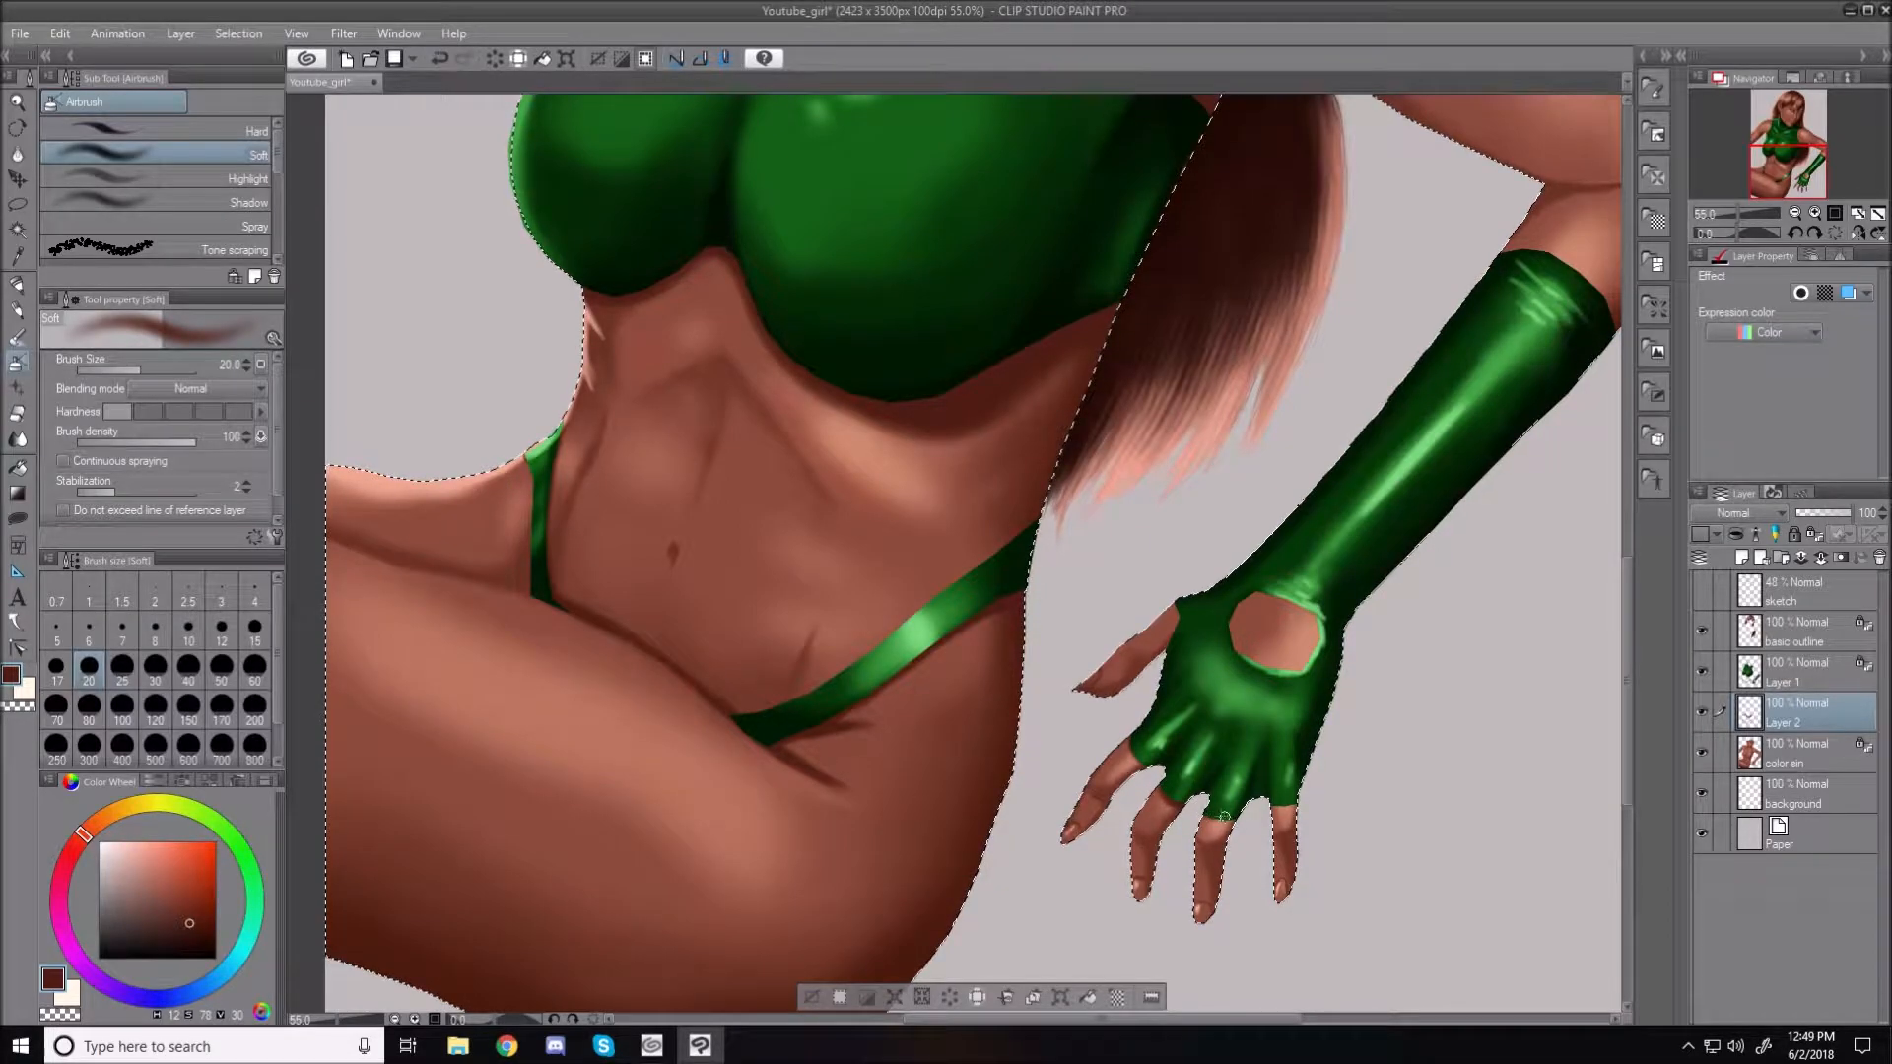
left_click_drag(1265, 800, 1295, 803)
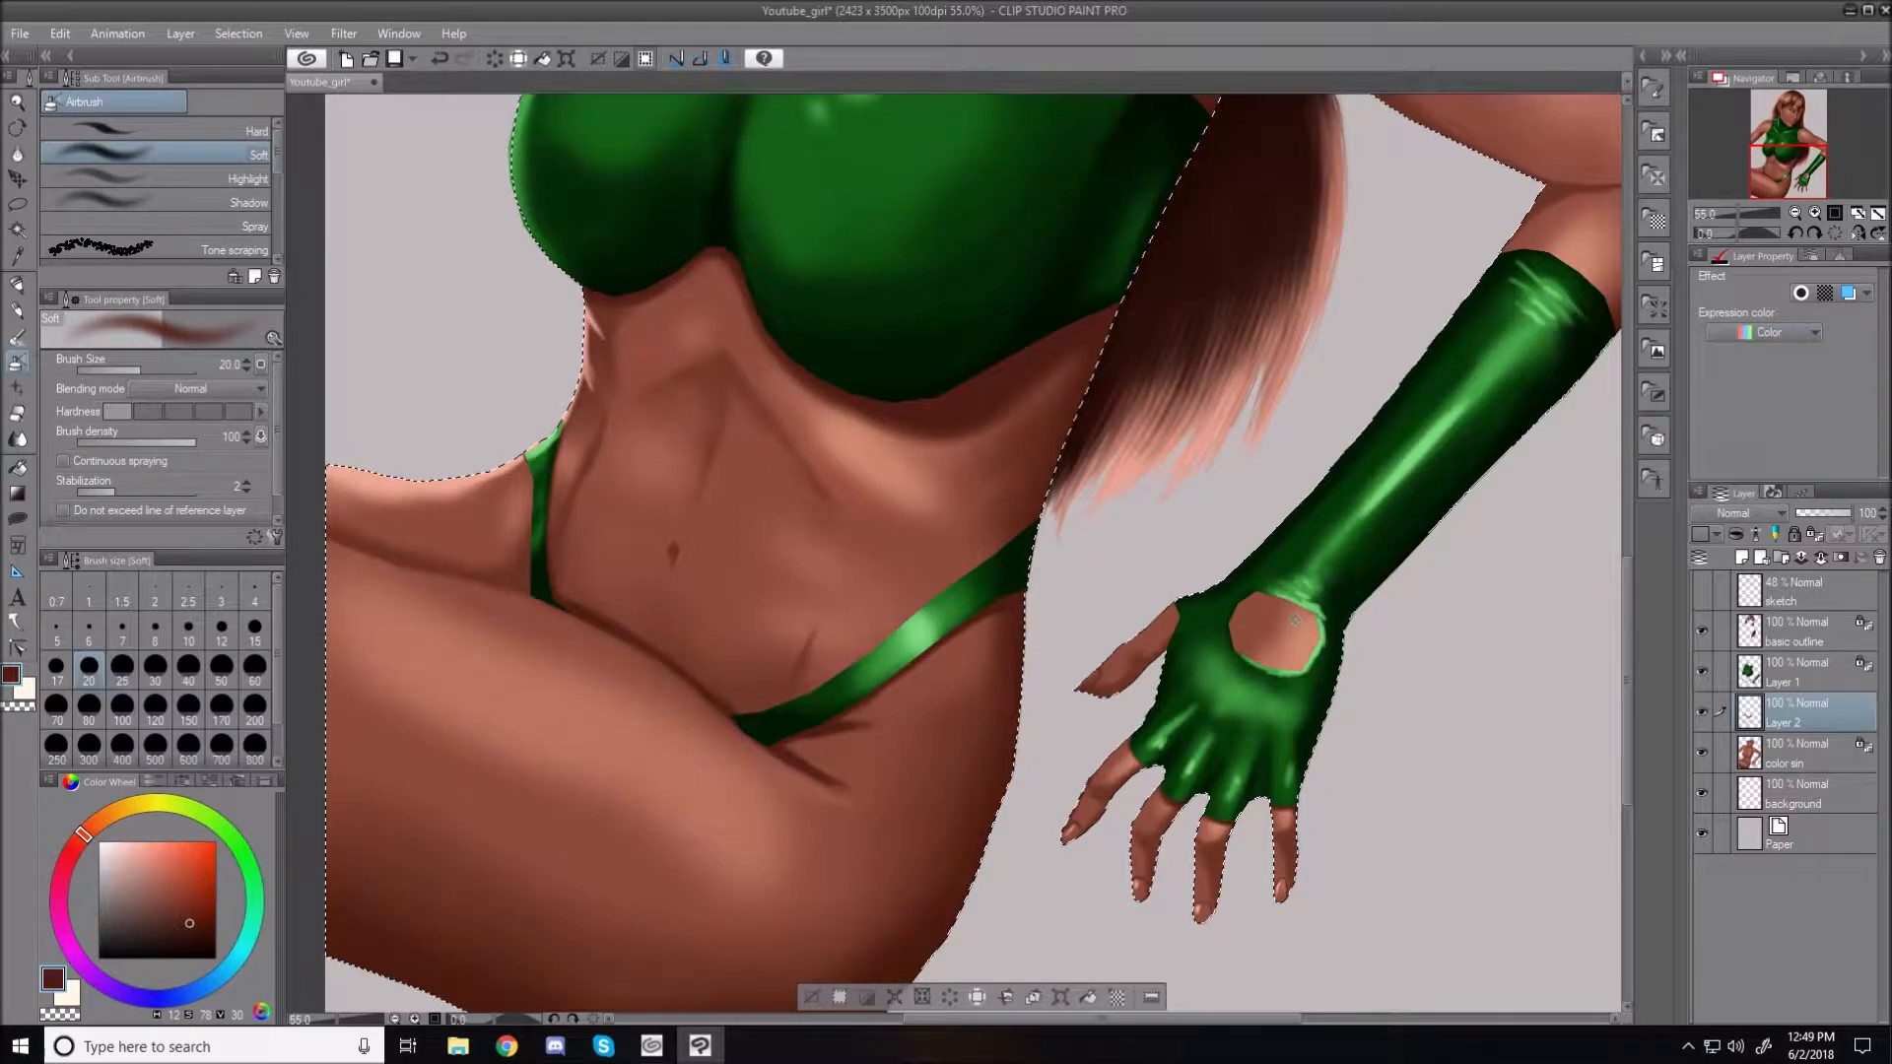
Paint dark brown shadows on the skin inside the rim of the glove's hand opening, and clear the selection
mouse_move(1260, 594)
left_mouse_down()
mouse_move(1227, 618)
mouse_move(1243, 597)
mouse_move(1236, 645)
mouse_move(1252, 604)
mouse_move(1303, 596)
mouse_move(1237, 637)
left_mouse_up()
left_click_drag(1304, 603, 1318, 617)
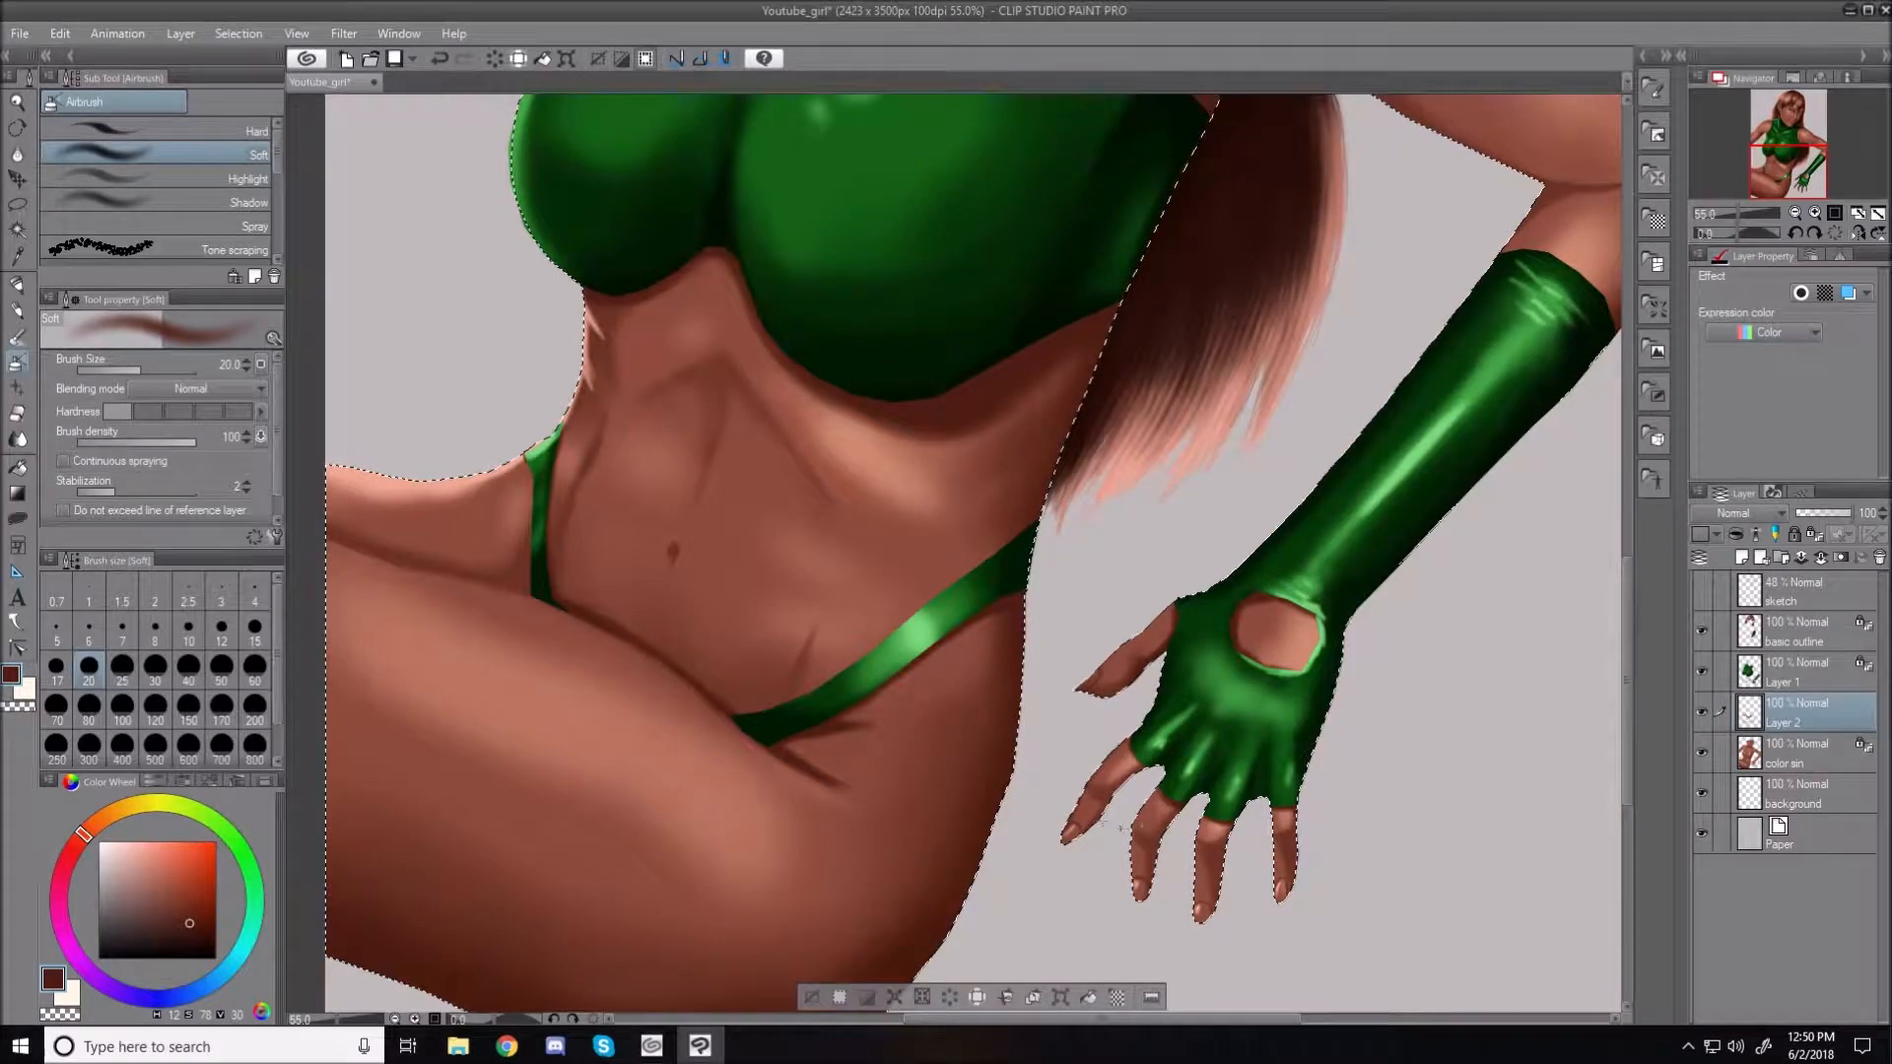
left_click(810, 997)
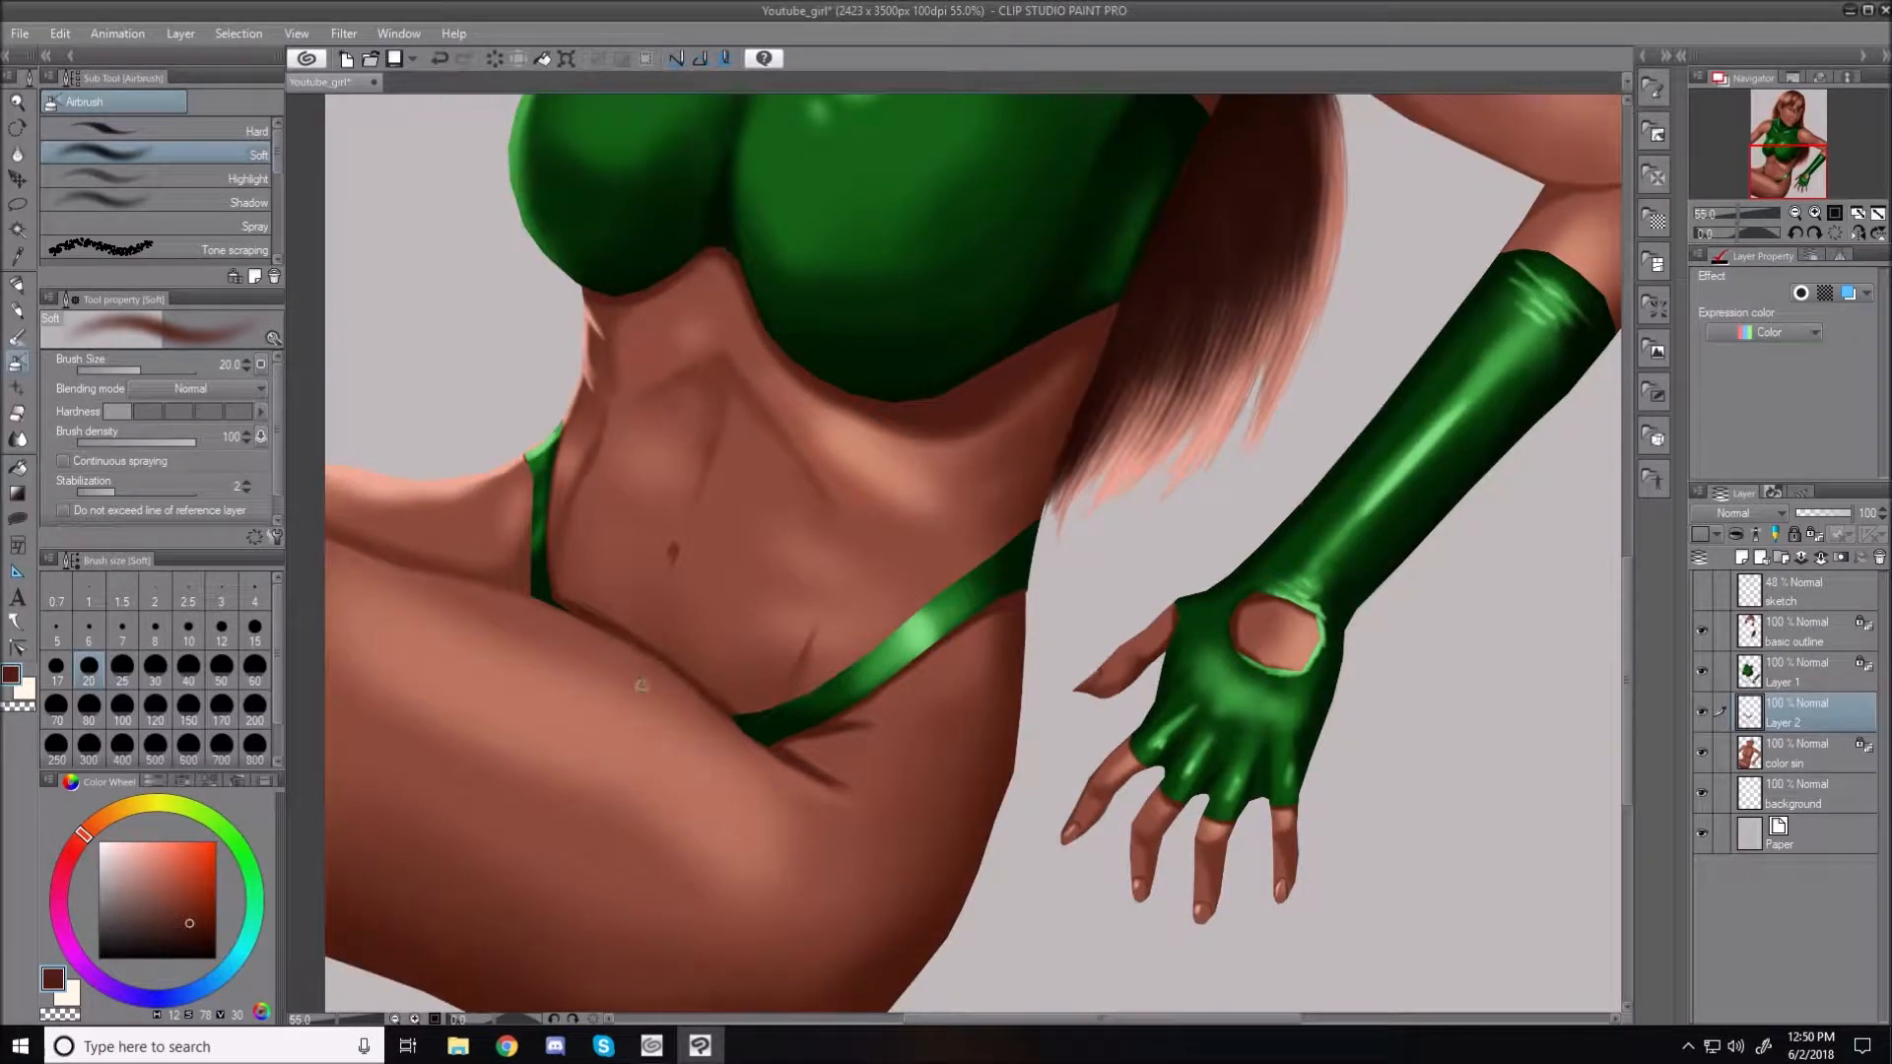
Deepen the crease between belly and thigh on the skin layer with a darker brown soft airbrush at size 15
left_click(202, 937)
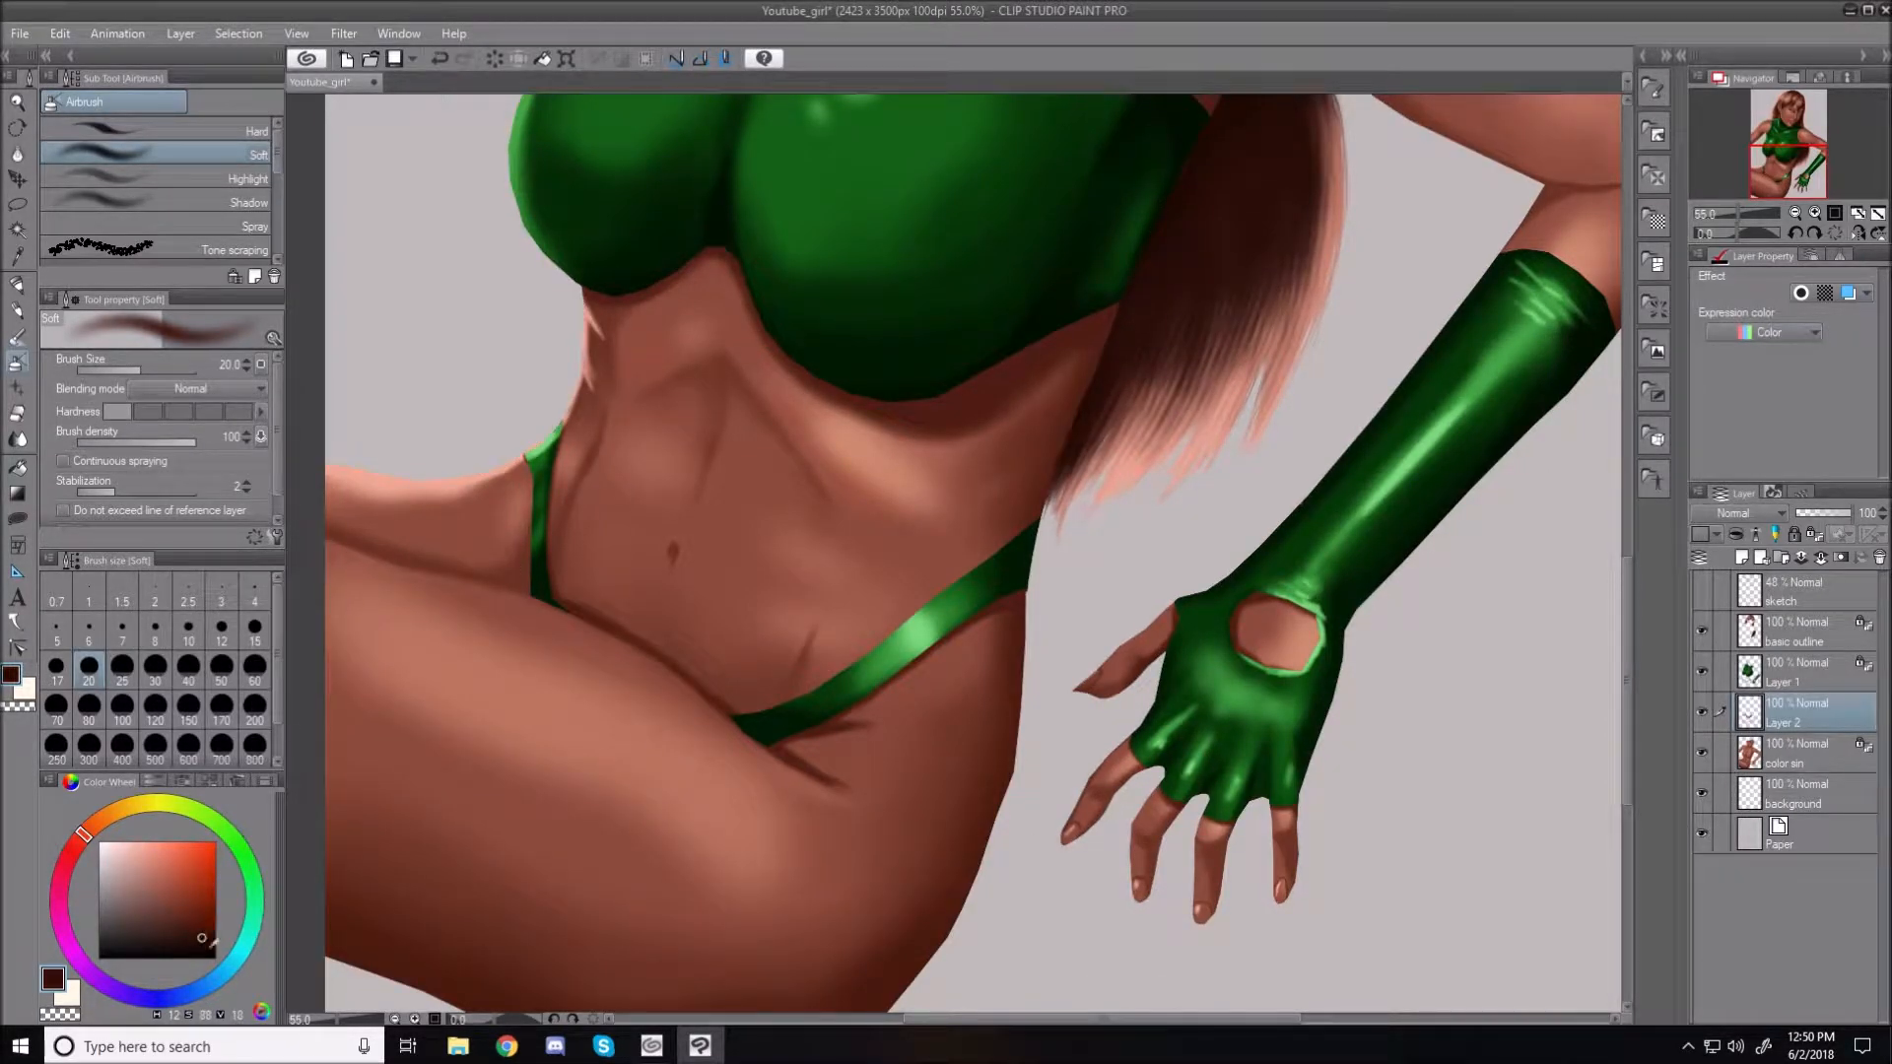
left_click(1778, 764)
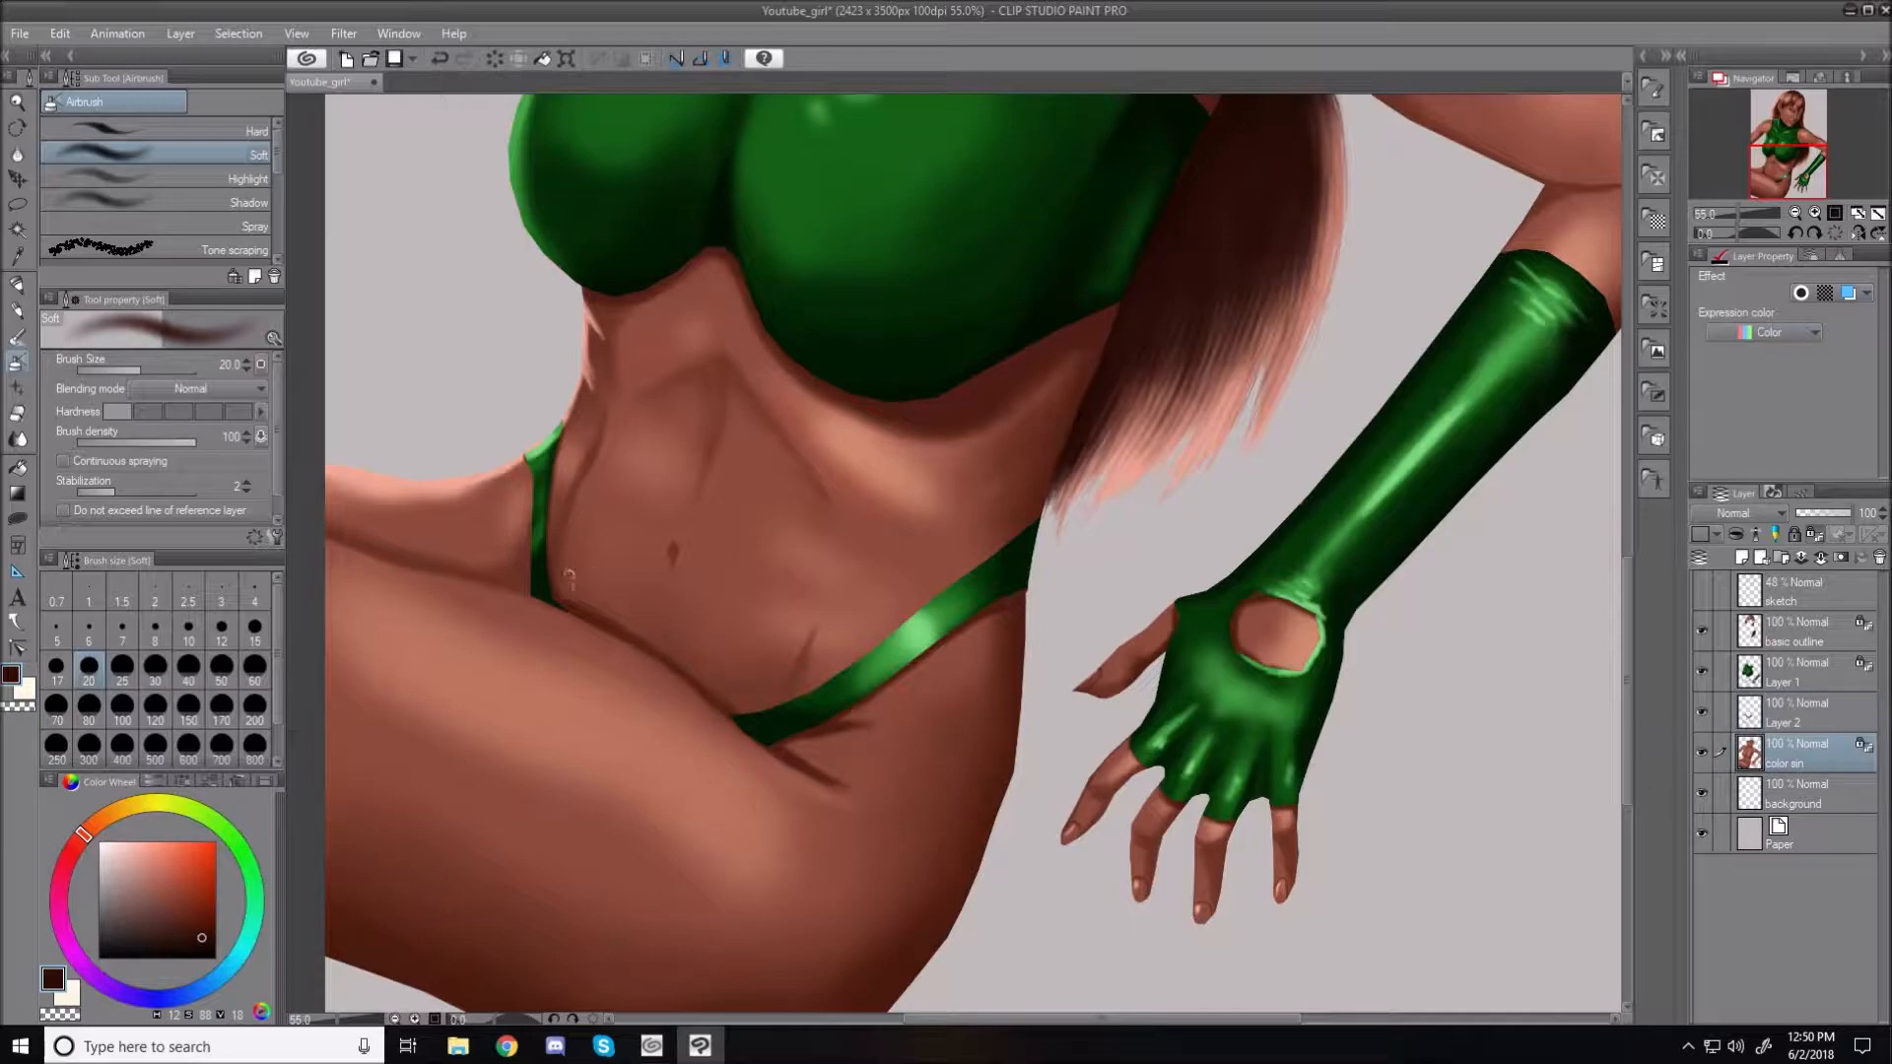
key("bracketleft")
key("bracketleft")
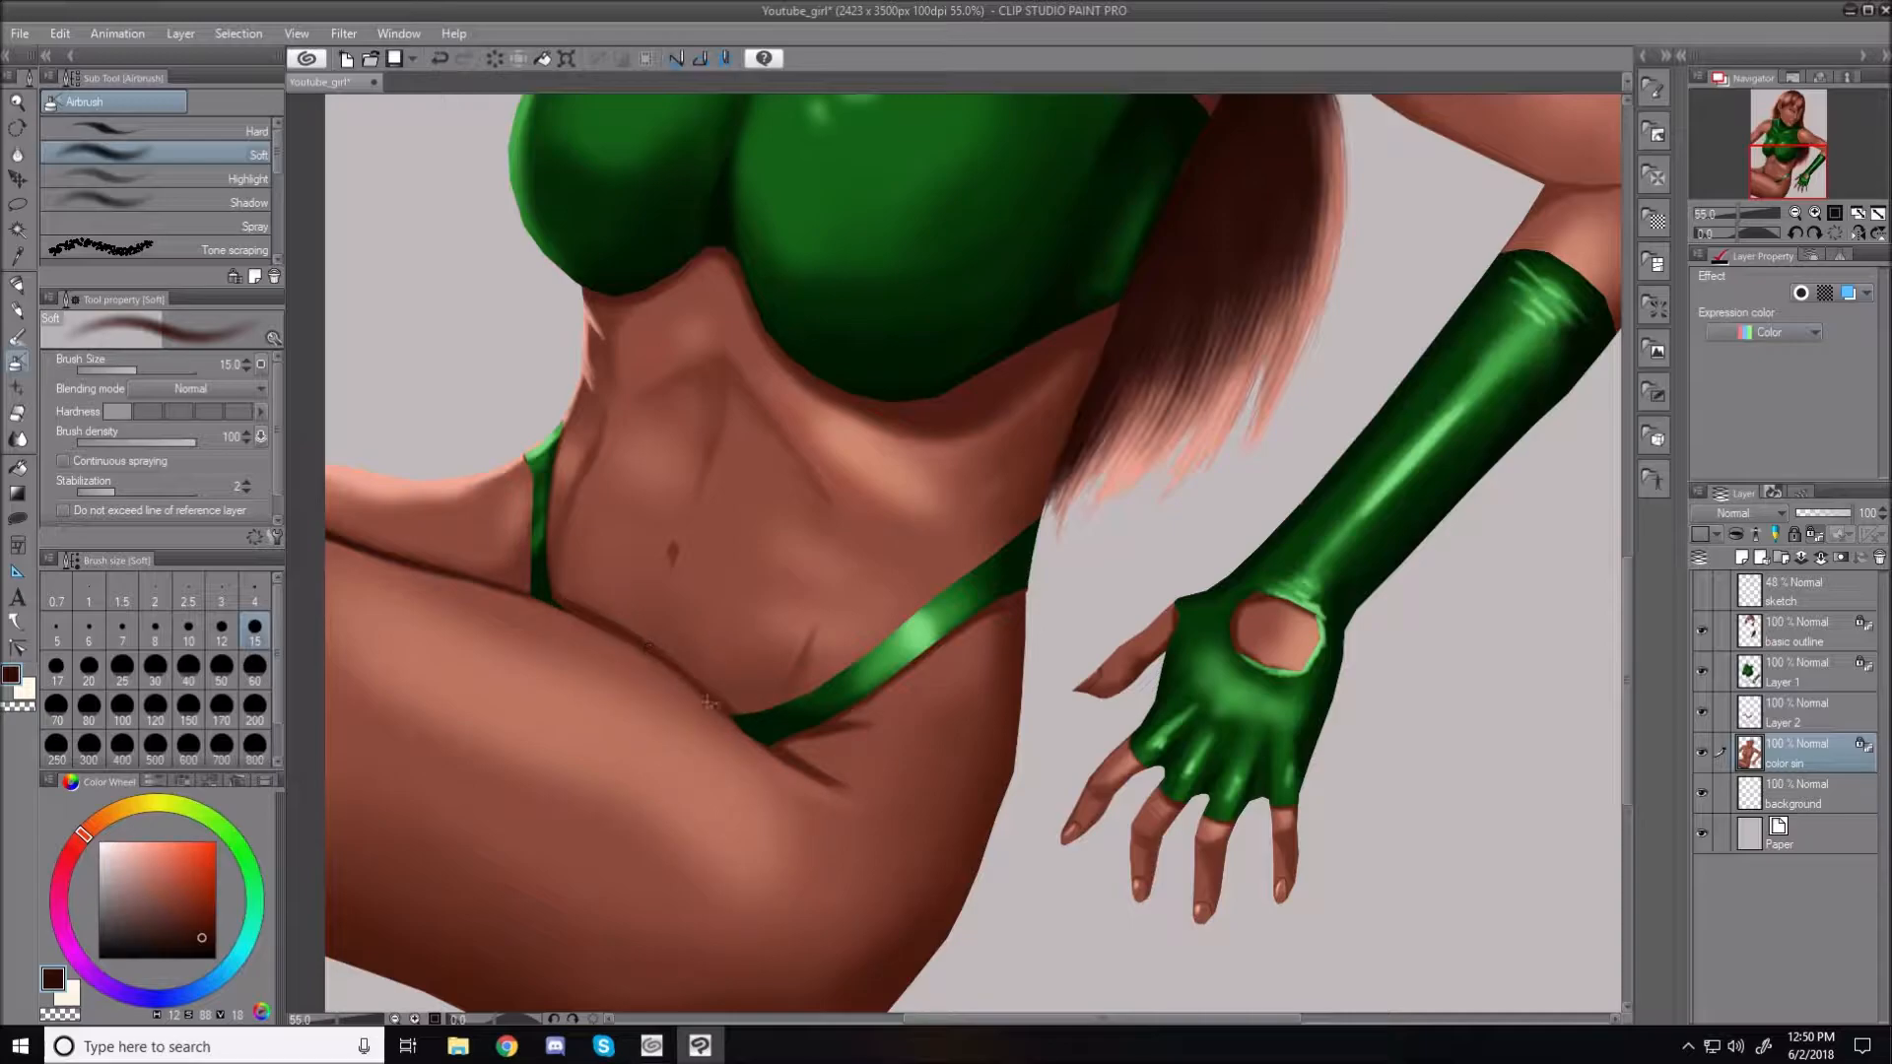
left_click_drag(779, 741, 849, 792)
key("ctrl+0")
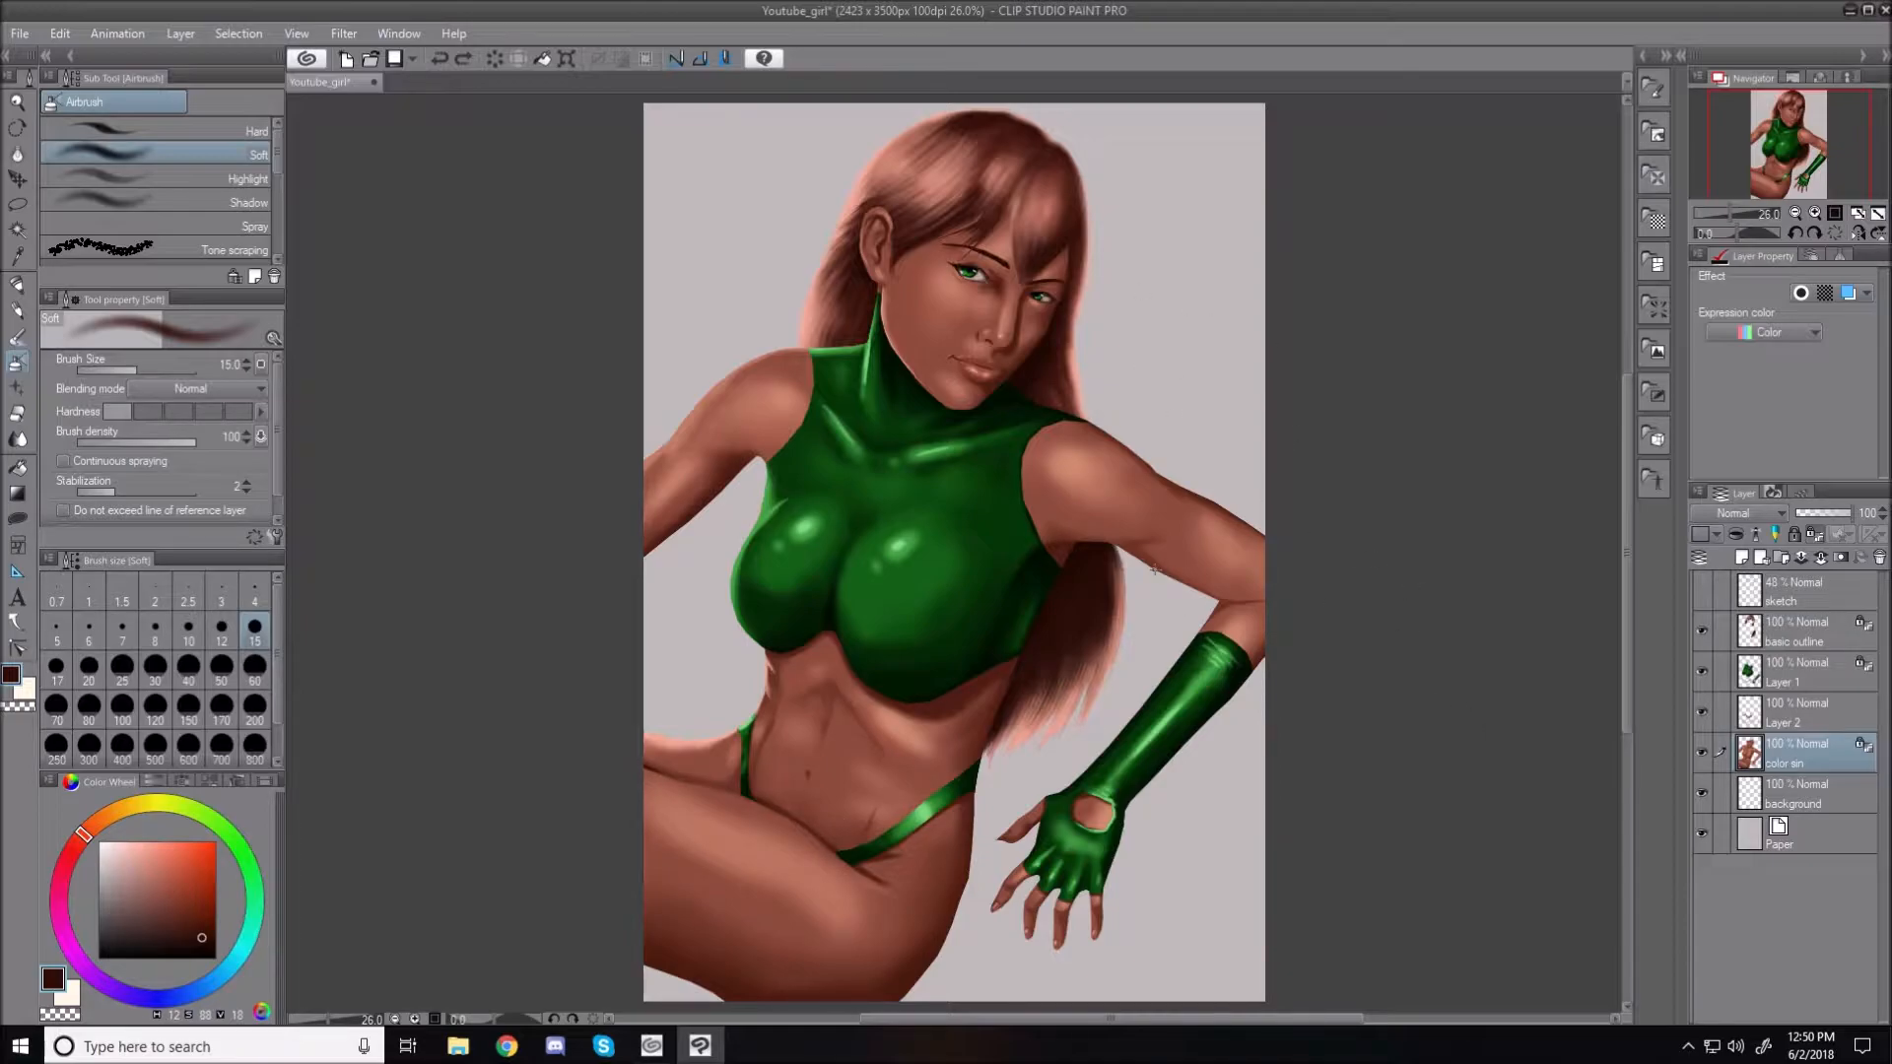
Make Layer 1 active and choose a medium orange-brown as the drawing colour
scroll(1155, 571, "up", 2)
scroll(1072, 577, "down", 2)
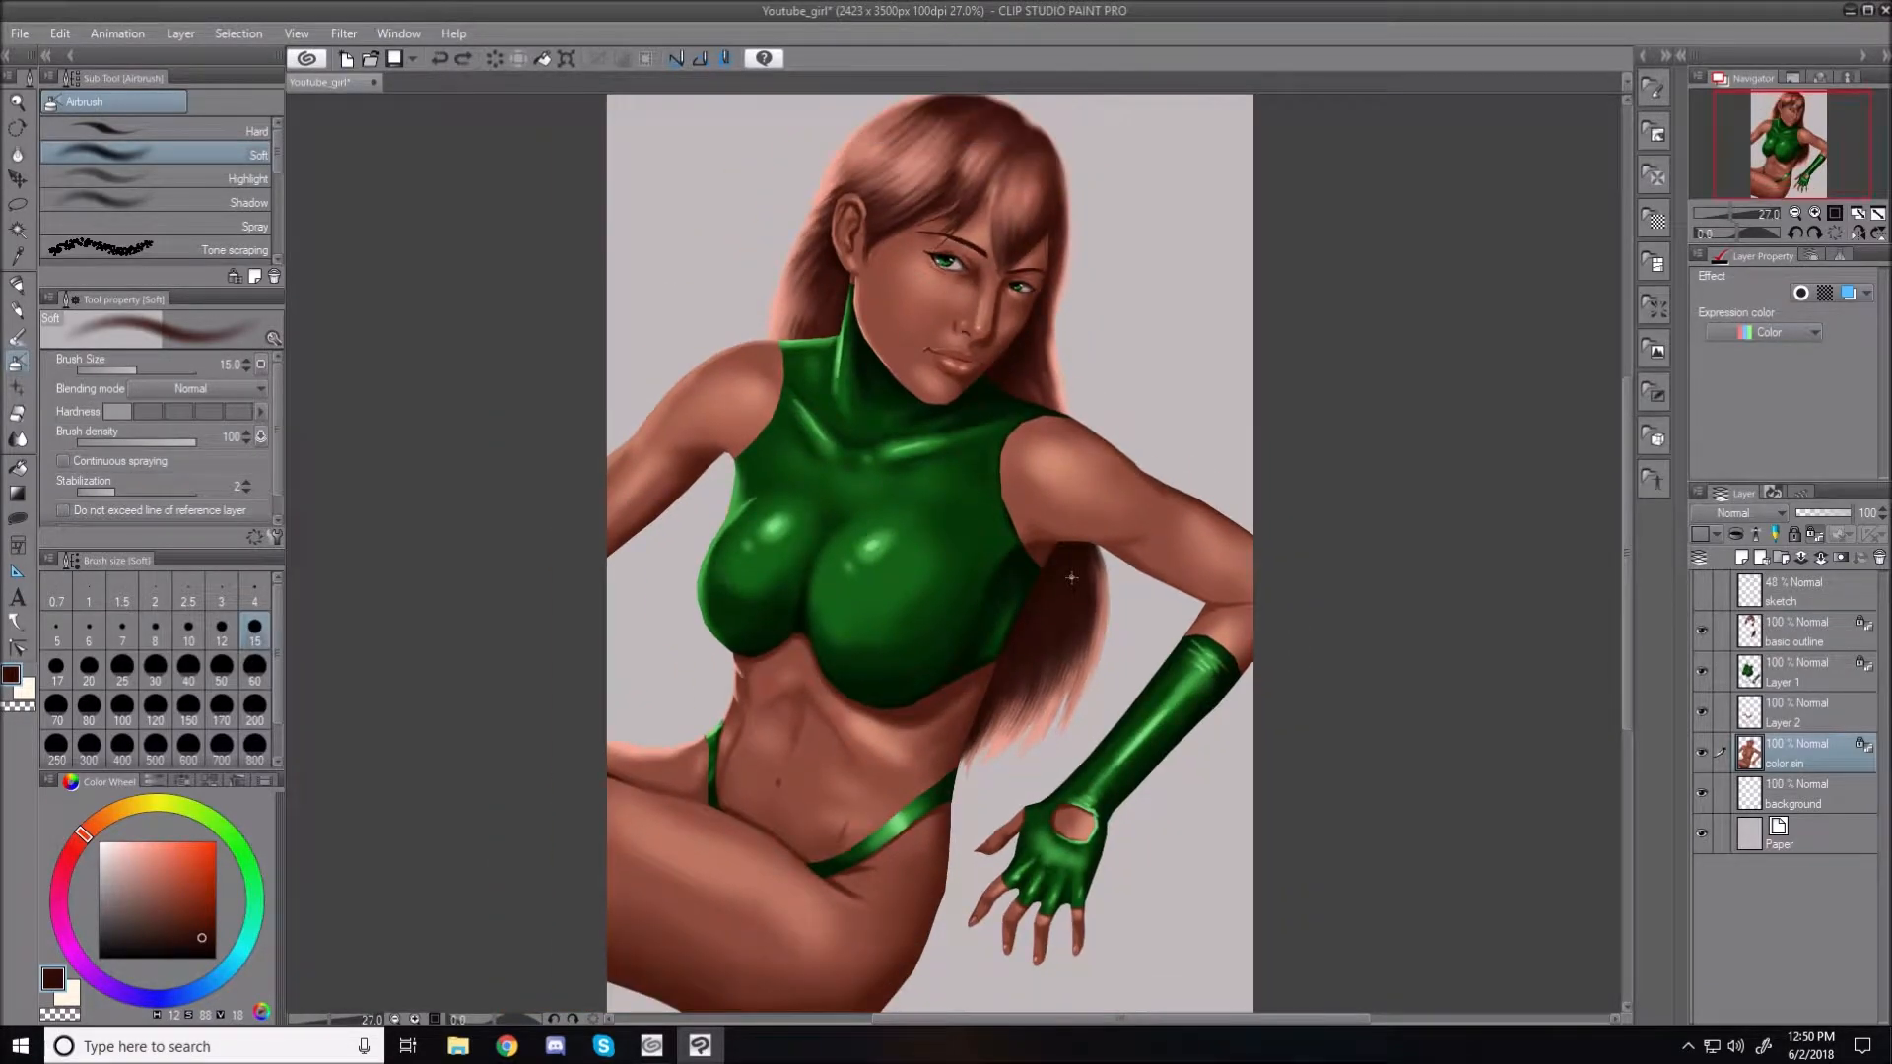
left_click_drag(1628, 649, 1628, 695)
scroll(941, 635, "up", 1)
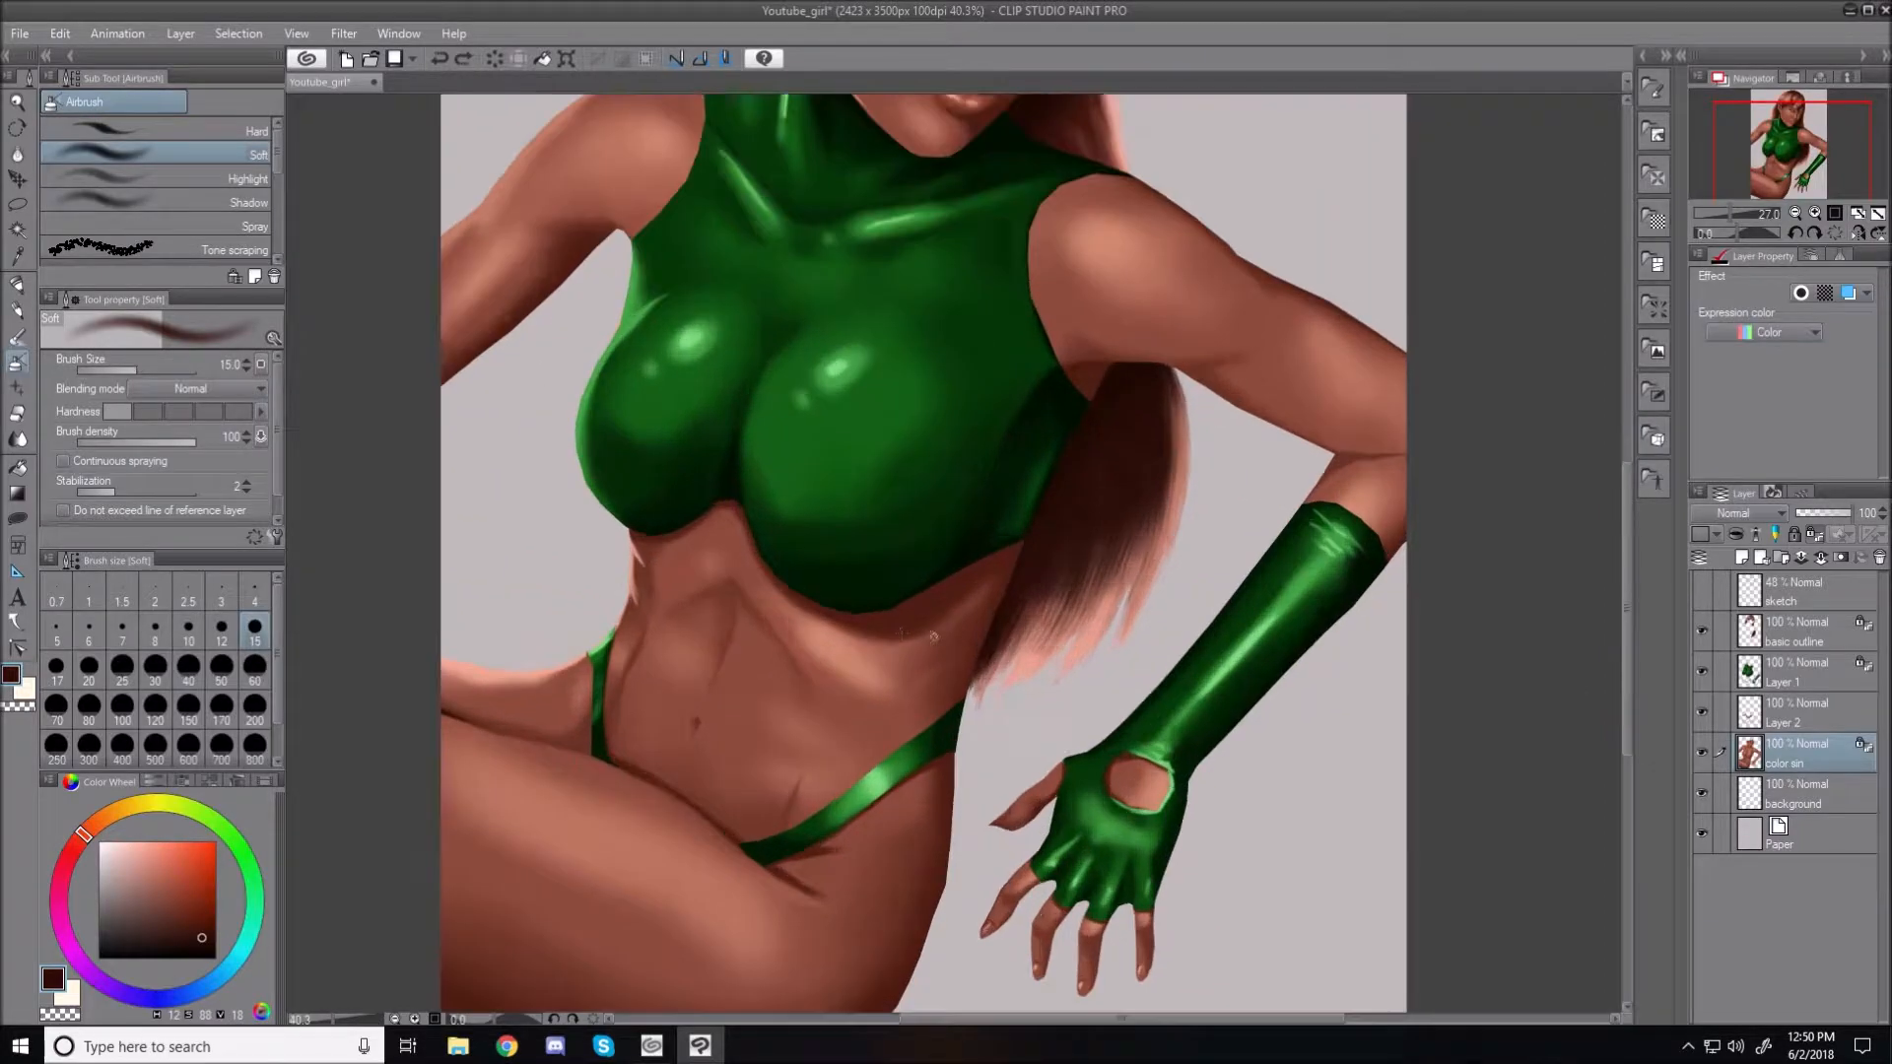
left_click(1823, 667)
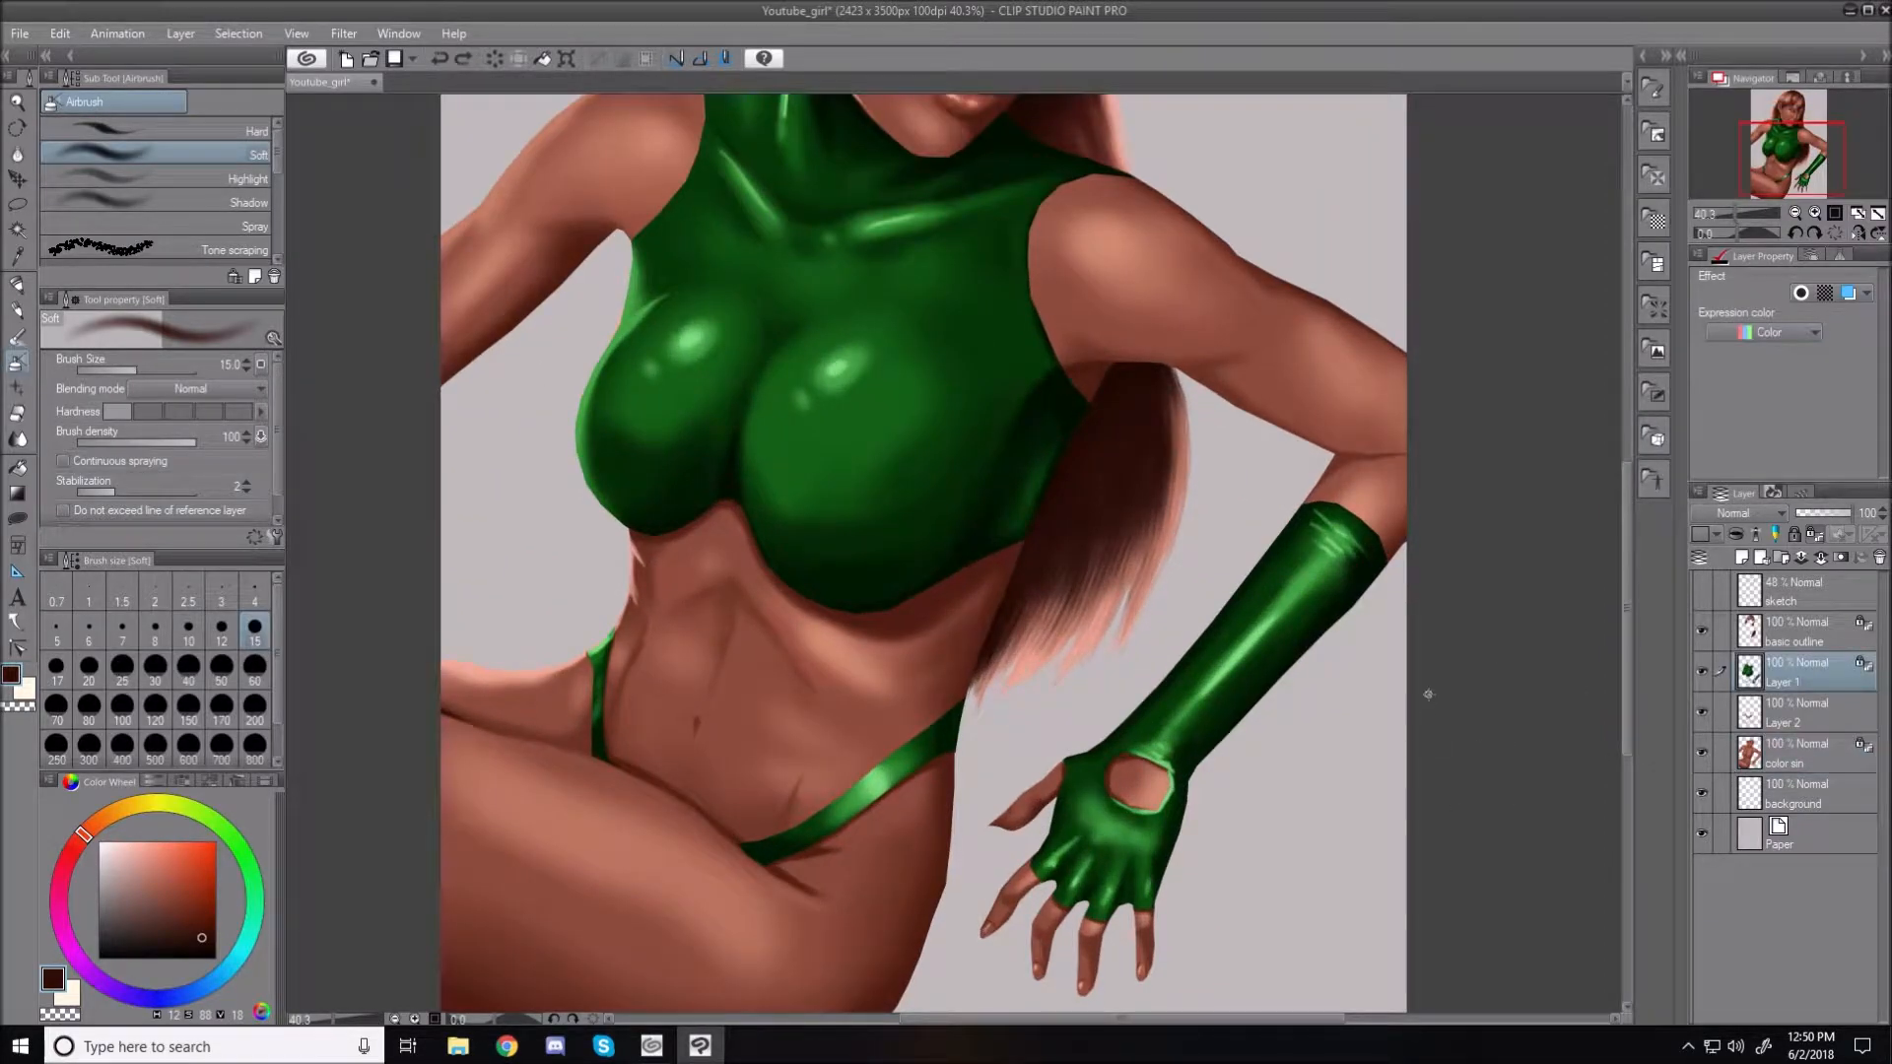
left_click_drag(1624, 713, 1622, 664)
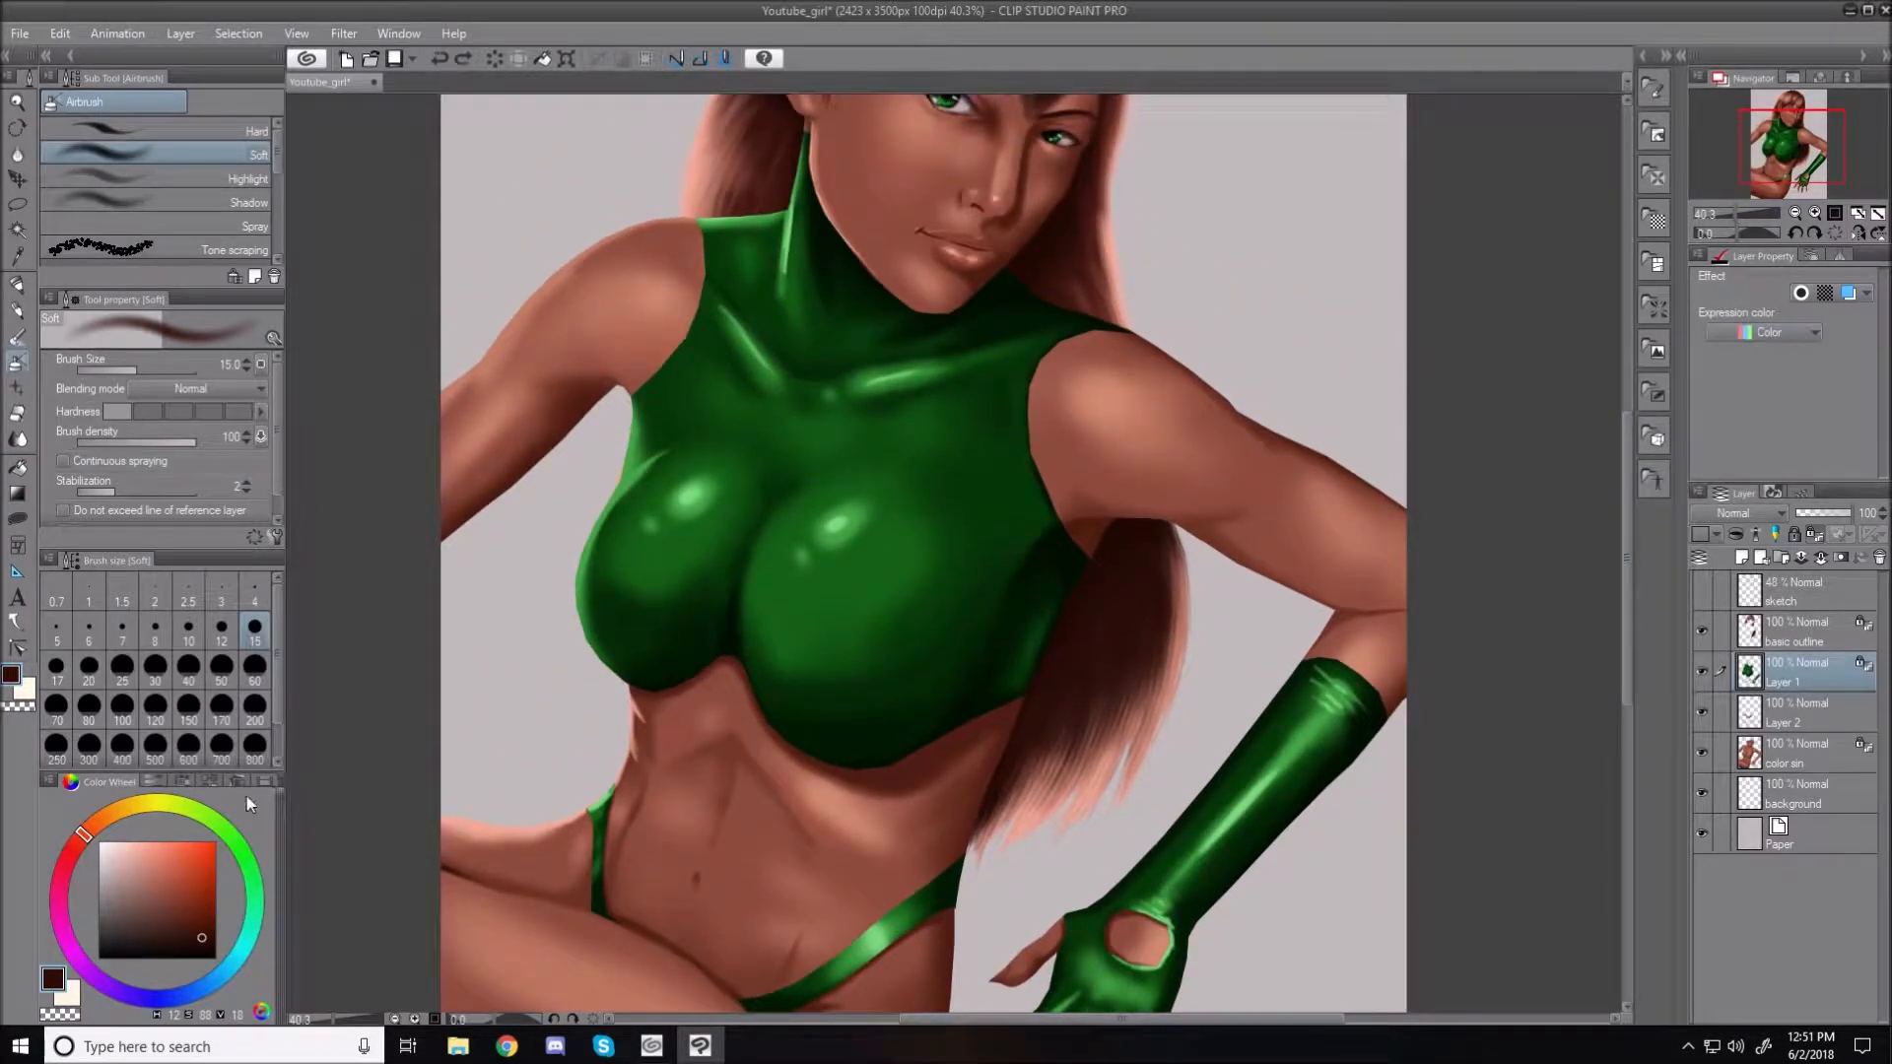
left_click(101, 819)
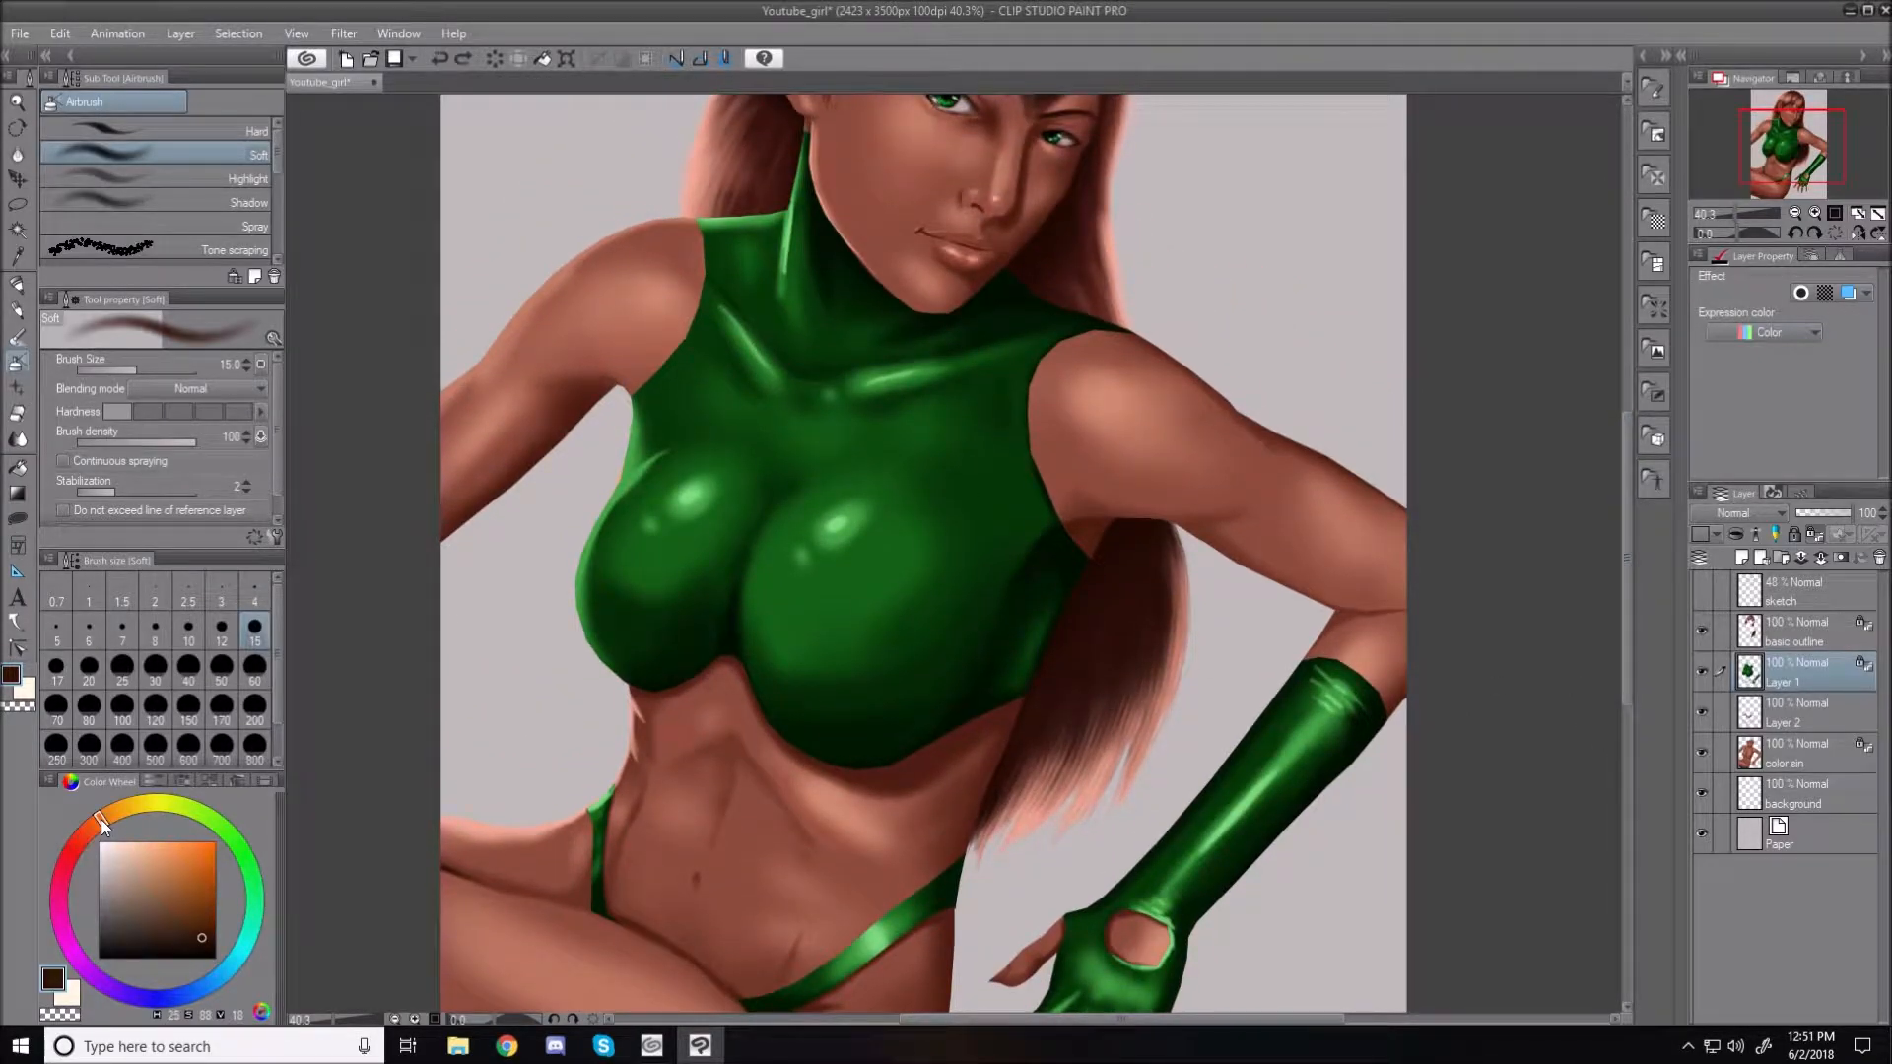
left_click(203, 911)
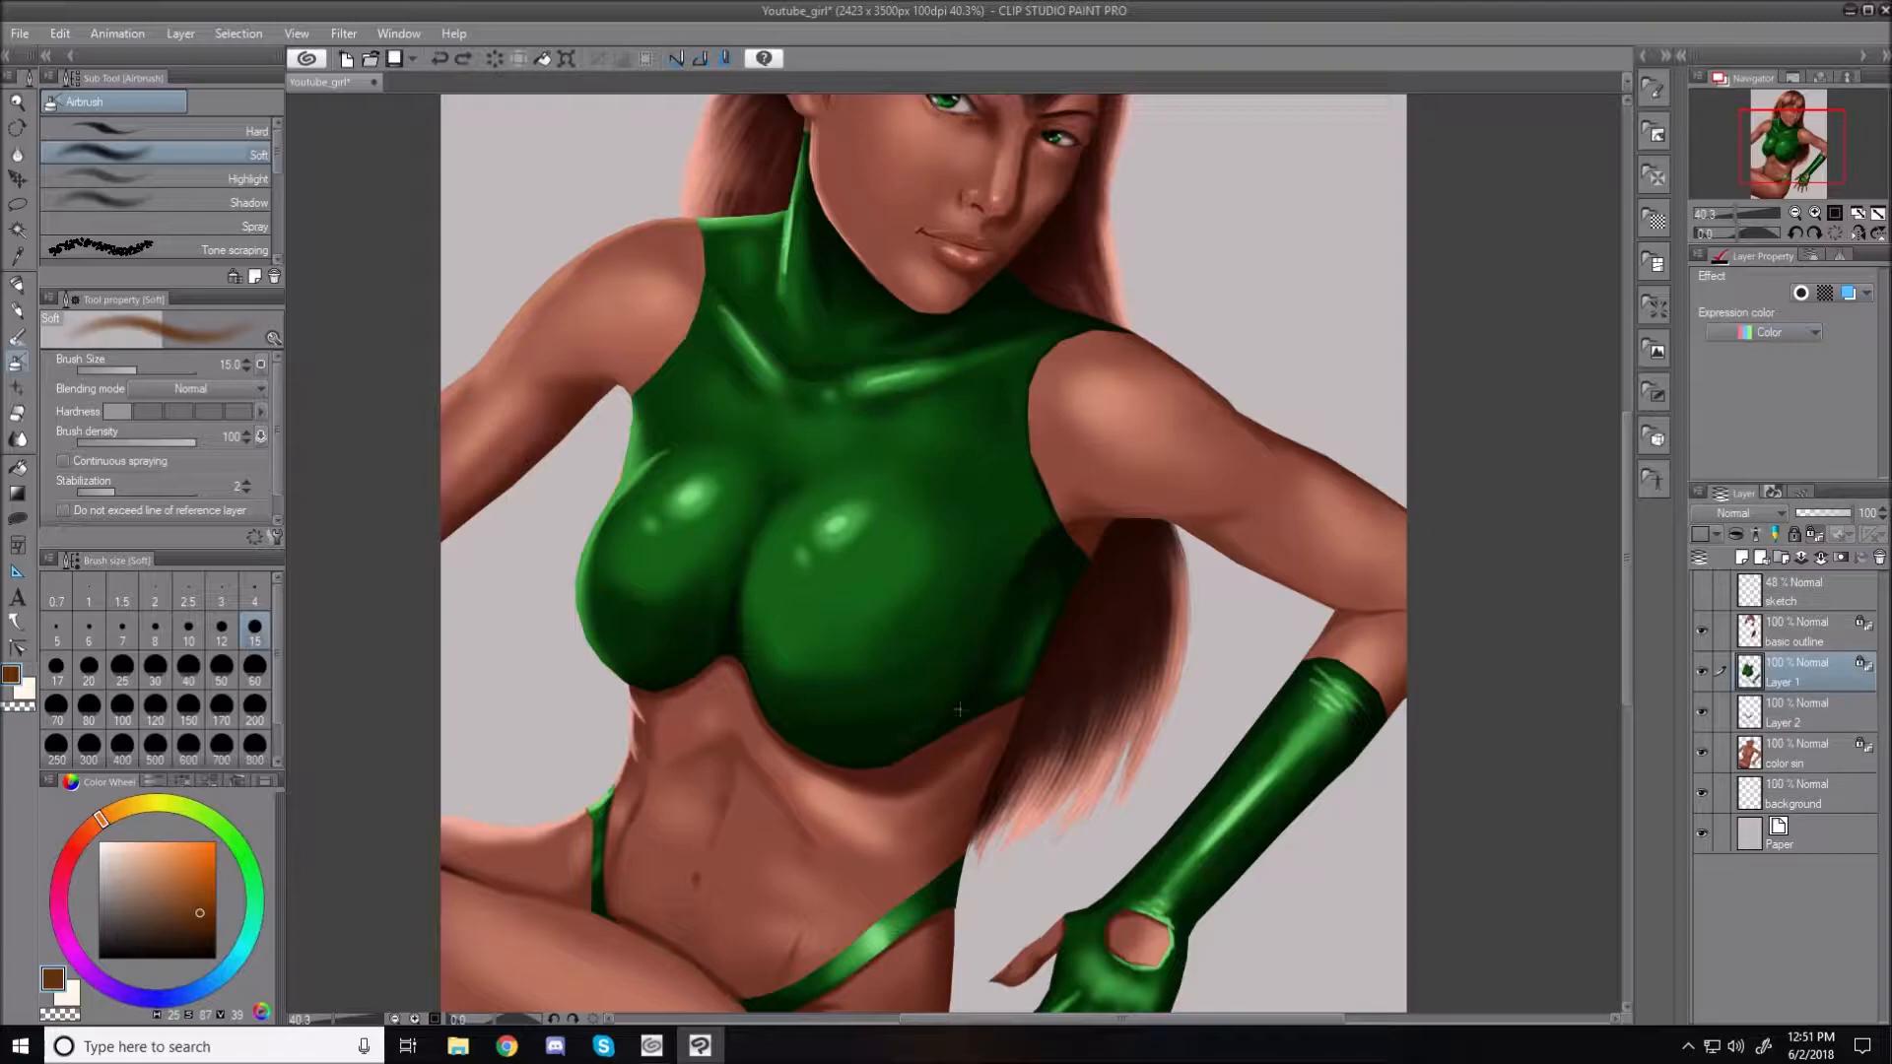
Paint thin orange-brown trim along both armholes of the green top with the hard airbrush at size 20
scroll(709, 261, "up", 1)
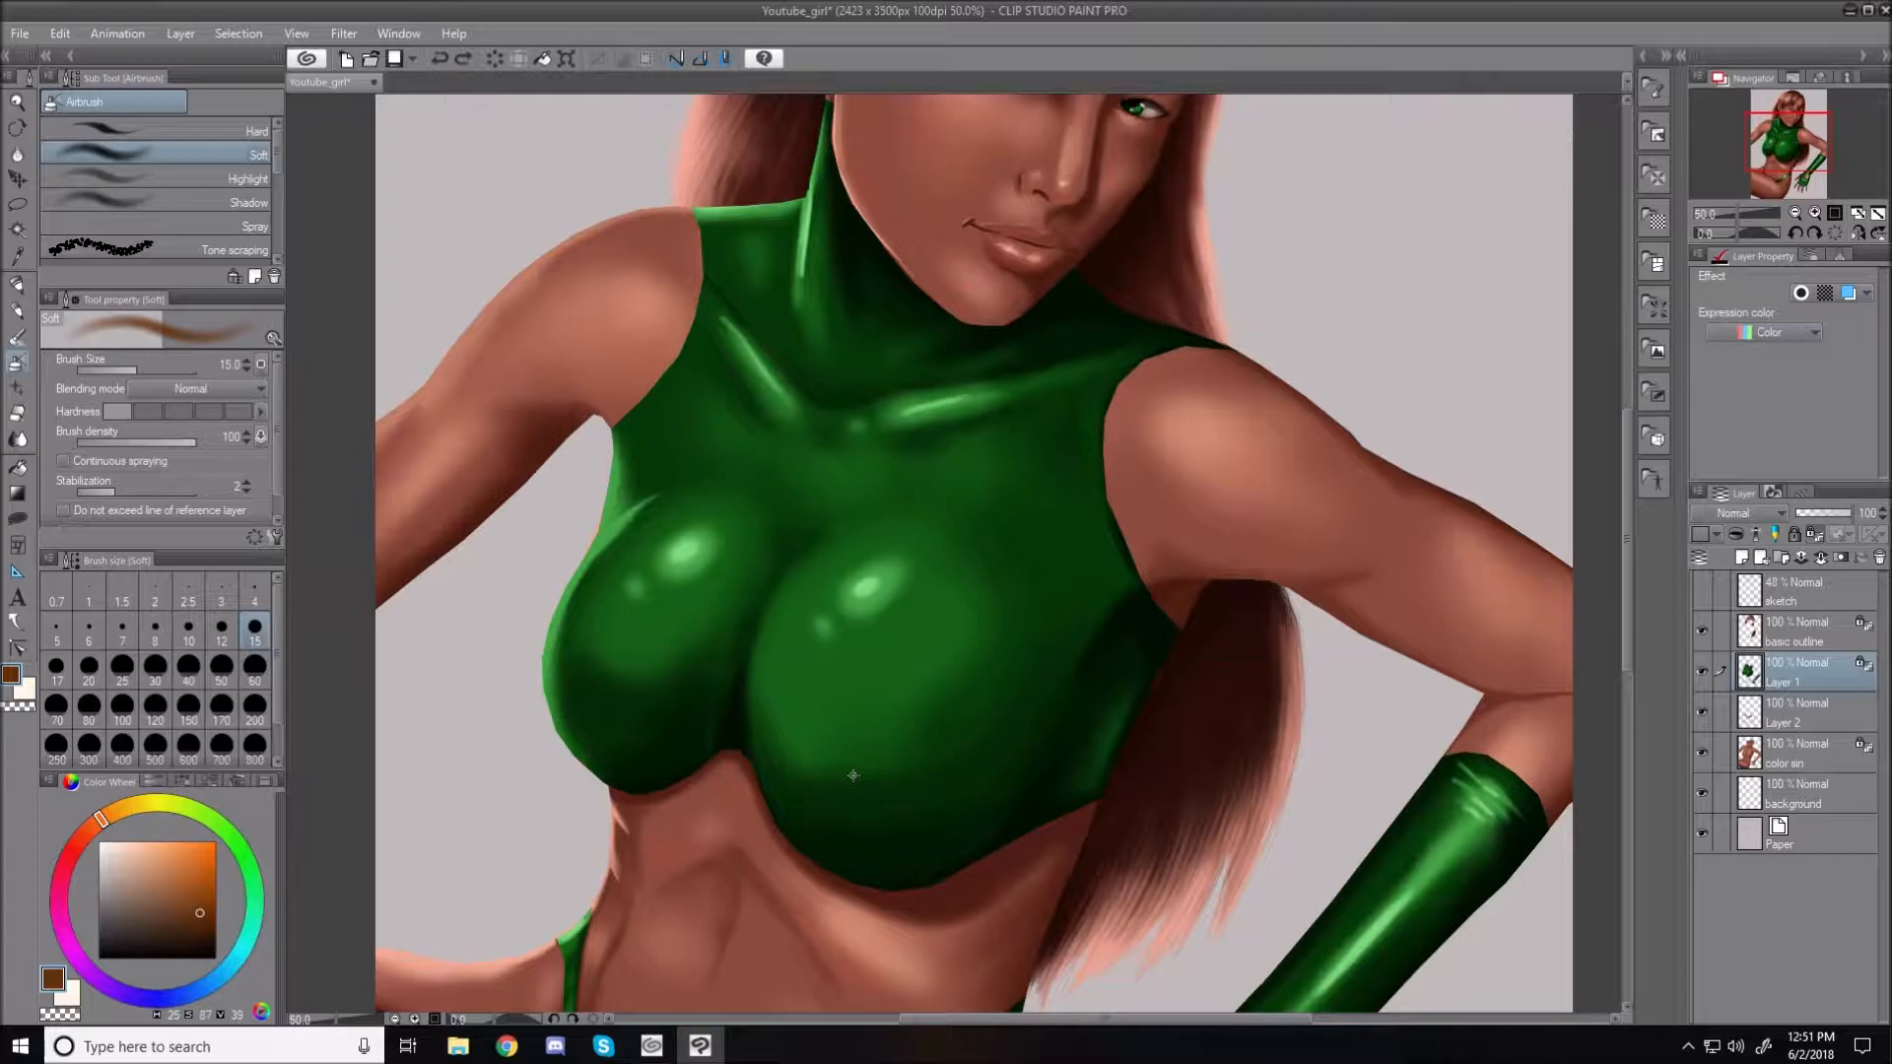
left_click(248, 132)
left_click(222, 669)
key("bracketleft")
key("bracketleft")
key("bracketleft")
key("bracketleft")
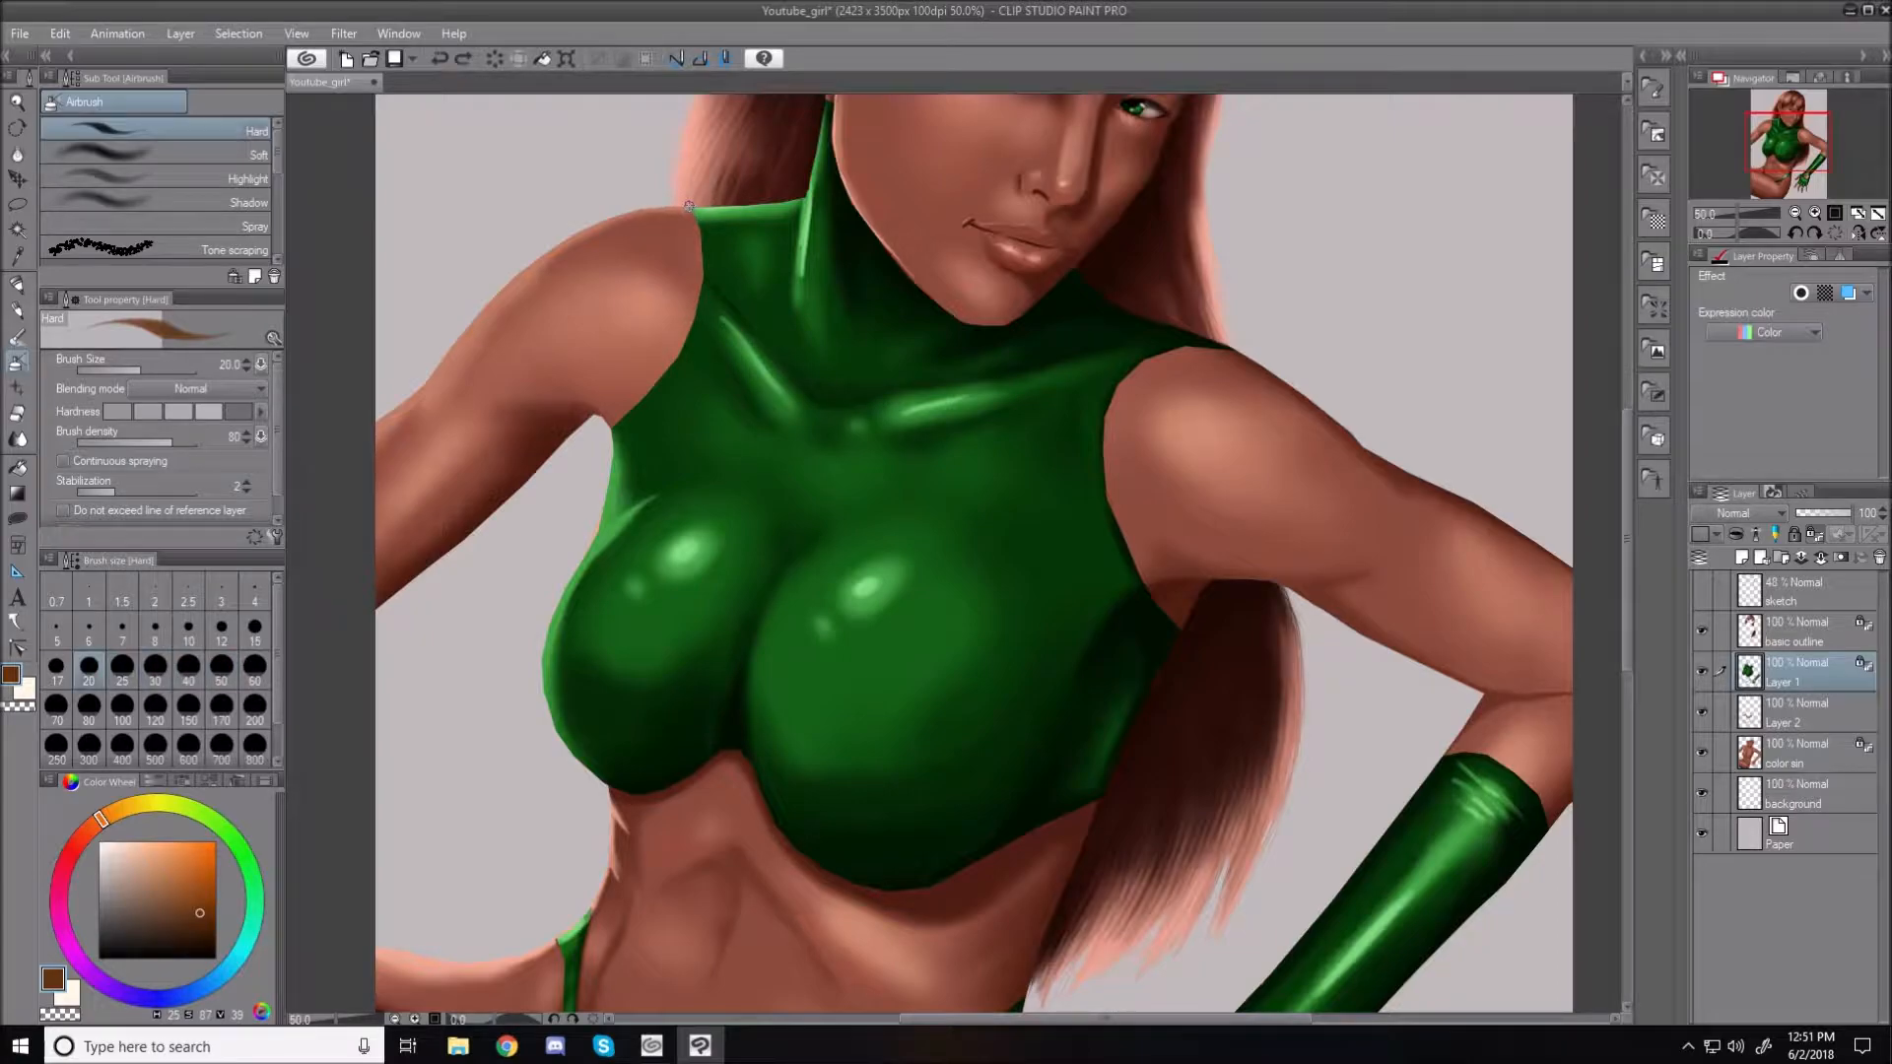
mouse_move(690, 205)
left_mouse_down()
mouse_move(693, 232)
mouse_move(690, 211)
left_mouse_up()
mouse_move(701, 239)
left_mouse_down()
mouse_move(690, 331)
mouse_move(615, 431)
left_mouse_up()
mouse_move(1225, 349)
left_mouse_down()
mouse_move(1118, 380)
mouse_move(1098, 430)
mouse_move(1114, 515)
left_mouse_up()
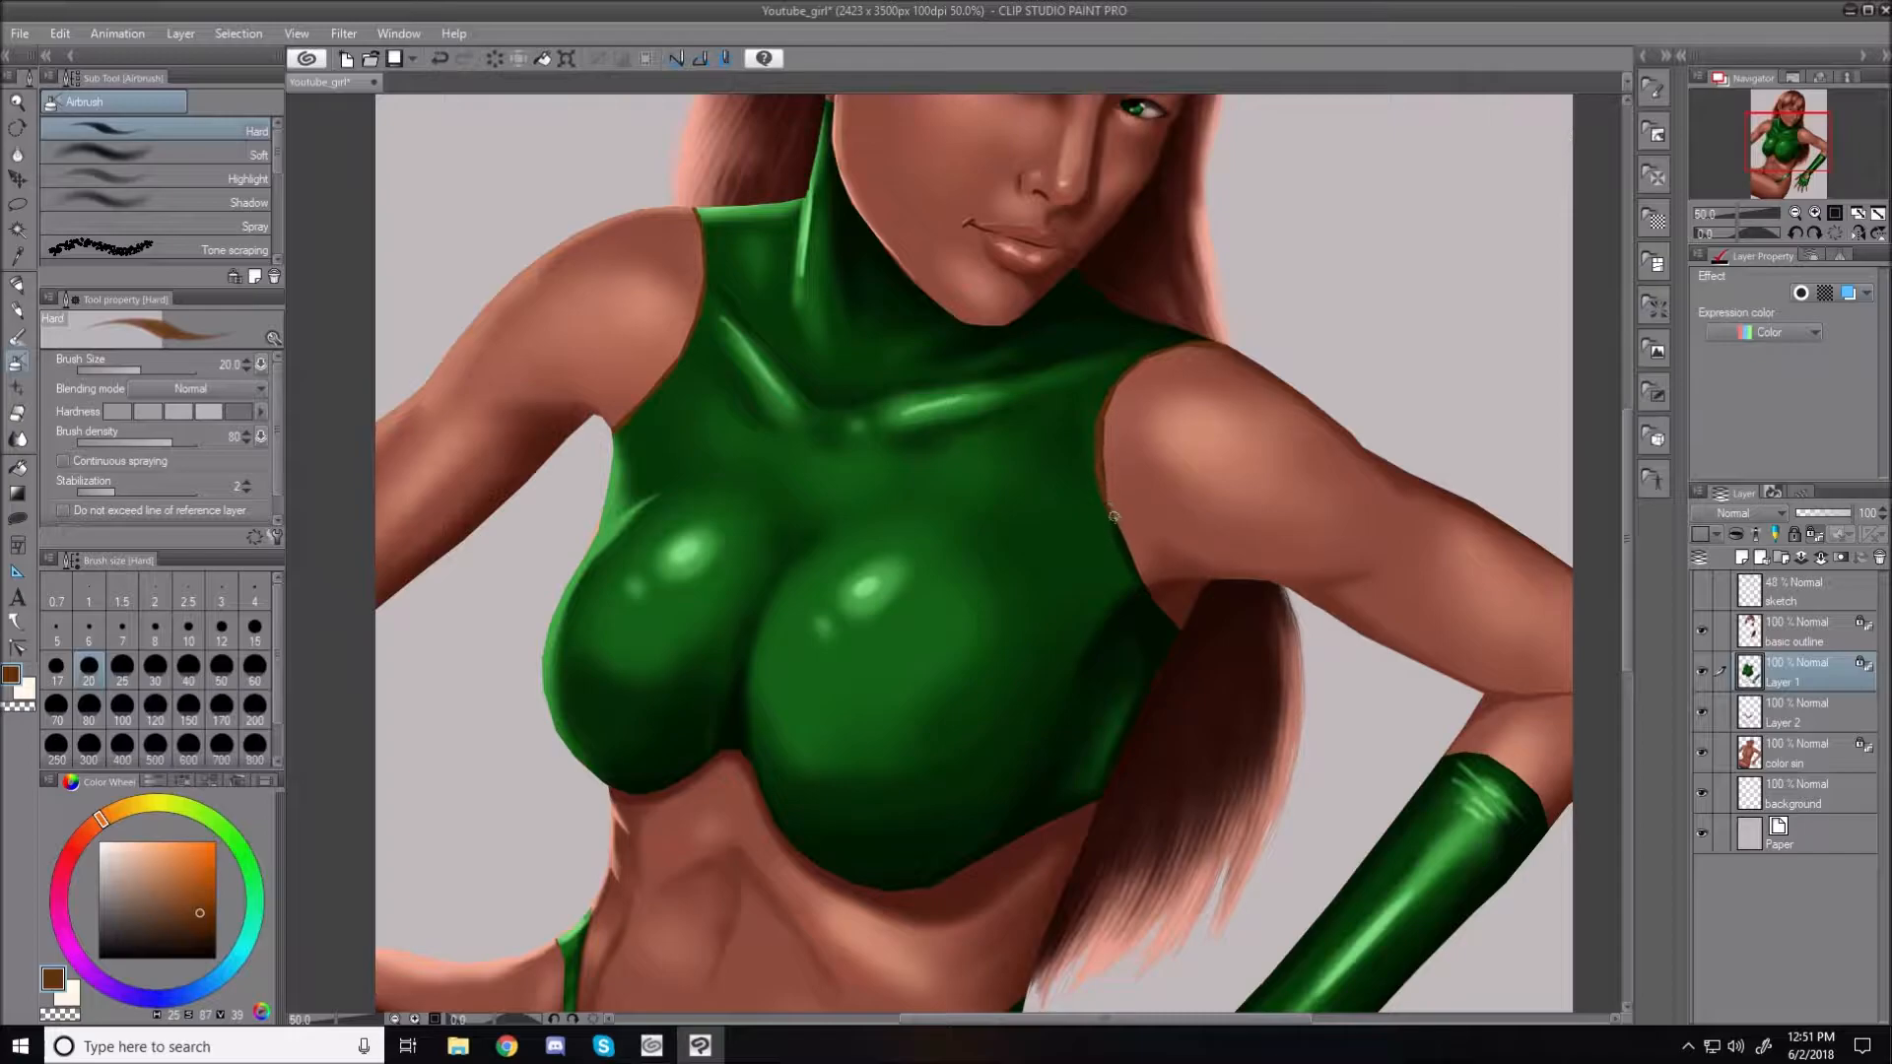
mouse_move(1103, 415)
left_mouse_down()
mouse_move(1144, 531)
mouse_move(1102, 499)
mouse_move(1104, 472)
mouse_move(1144, 586)
mouse_move(1116, 525)
mouse_move(1122, 547)
mouse_move(1185, 643)
left_mouse_up()
left_click_drag(1122, 527, 1186, 638)
Paint an orange-brown band around the glove's upper edge with the hard airbrush at size 50, and touch up the top's neck edge
scroll(1630, 644, "down", 5)
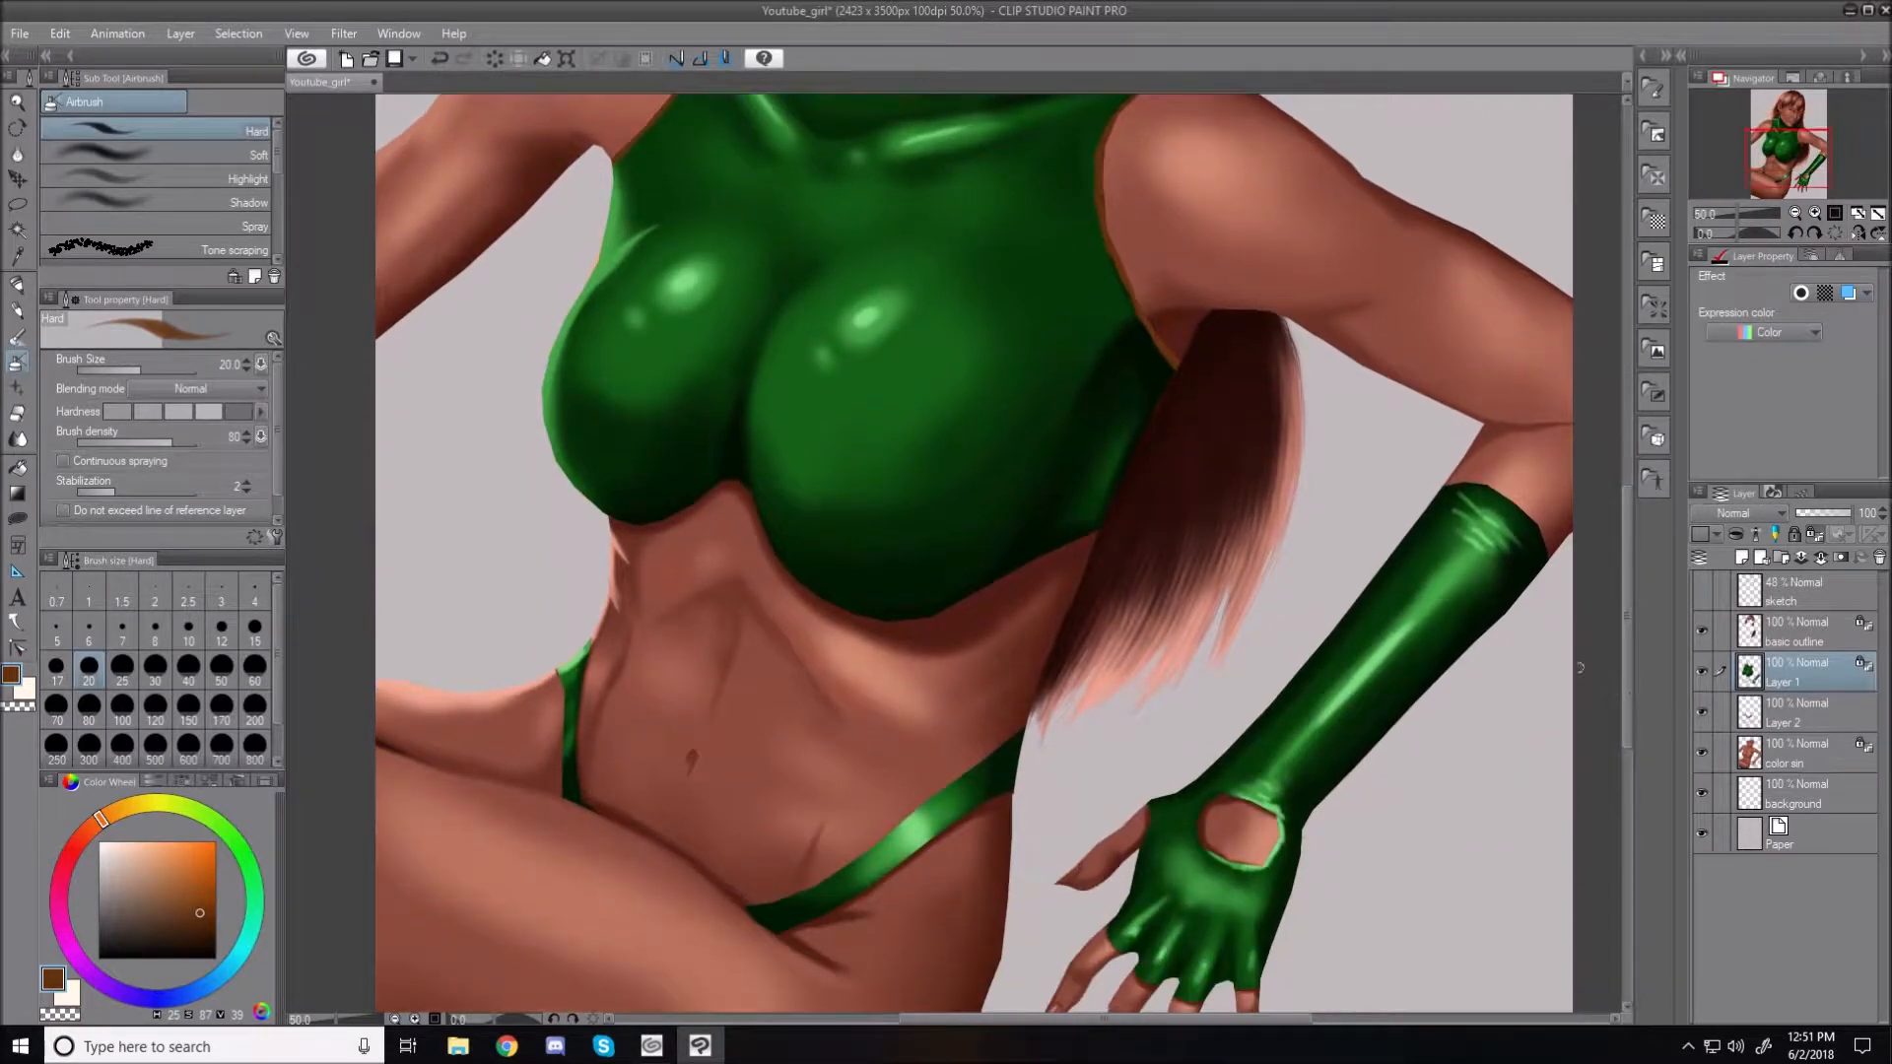
left_click_drag(1221, 1017, 1321, 1006)
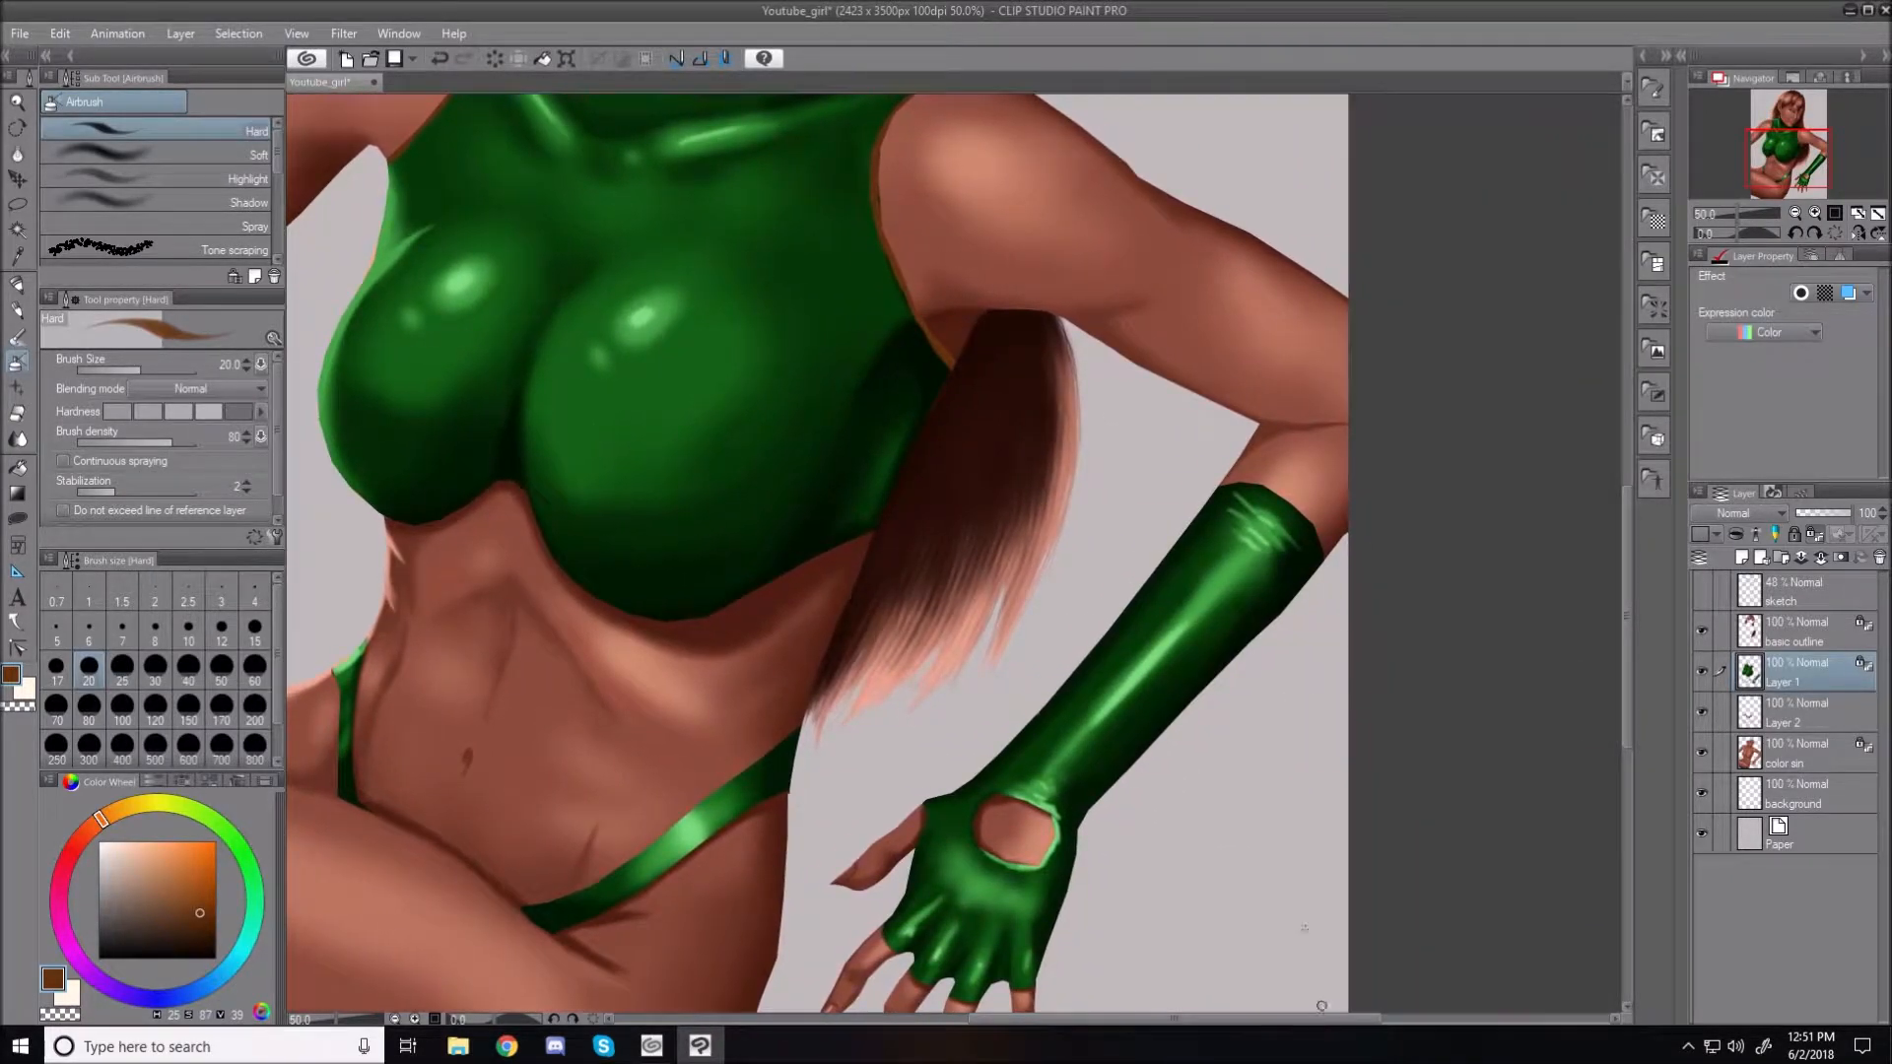
key("bracketright")
key("bracketright")
key("bracketright")
key("bracketright")
mouse_move(1199, 490)
left_mouse_down()
mouse_move(1301, 518)
mouse_move(1325, 584)
mouse_move(1308, 522)
mouse_move(1252, 470)
mouse_move(1205, 468)
mouse_move(1197, 490)
mouse_move(1302, 529)
mouse_move(1320, 578)
mouse_move(1289, 514)
left_mouse_up()
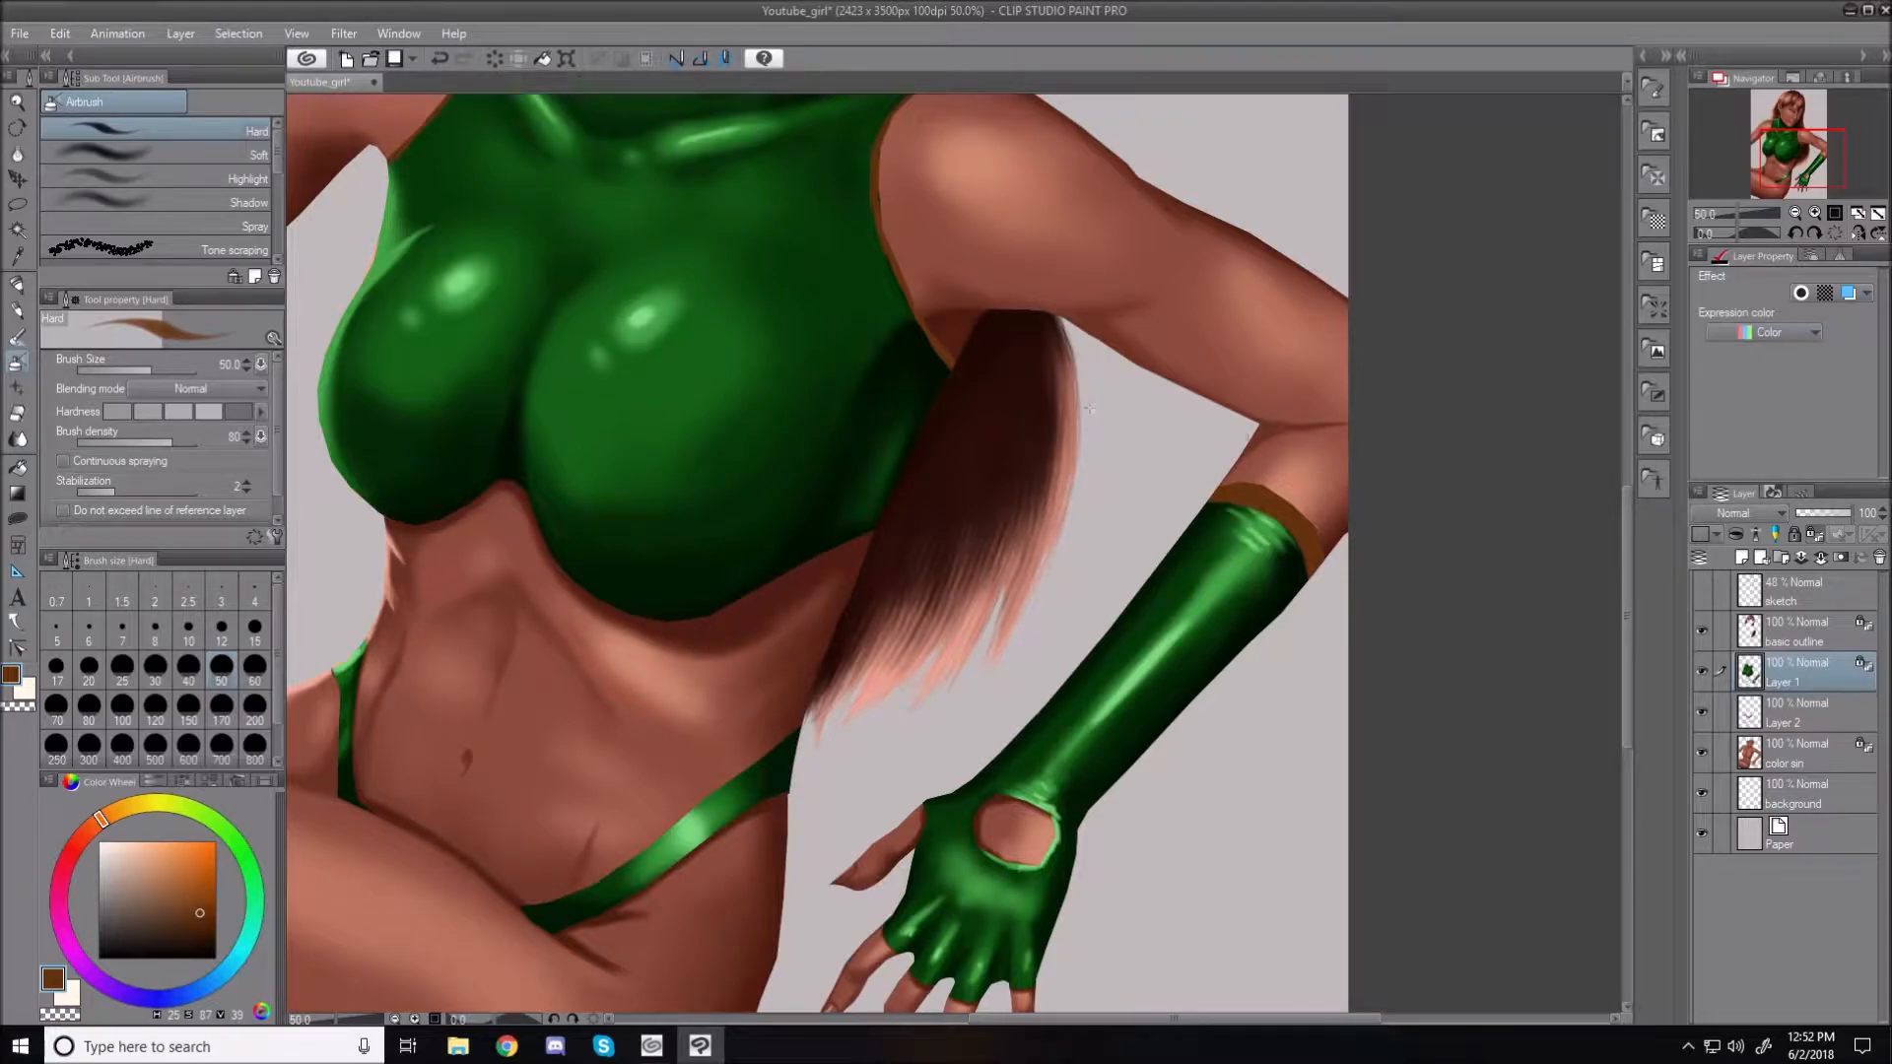
left_click_drag(1624, 626, 1628, 509)
left_click_drag(595, 236, 609, 241)
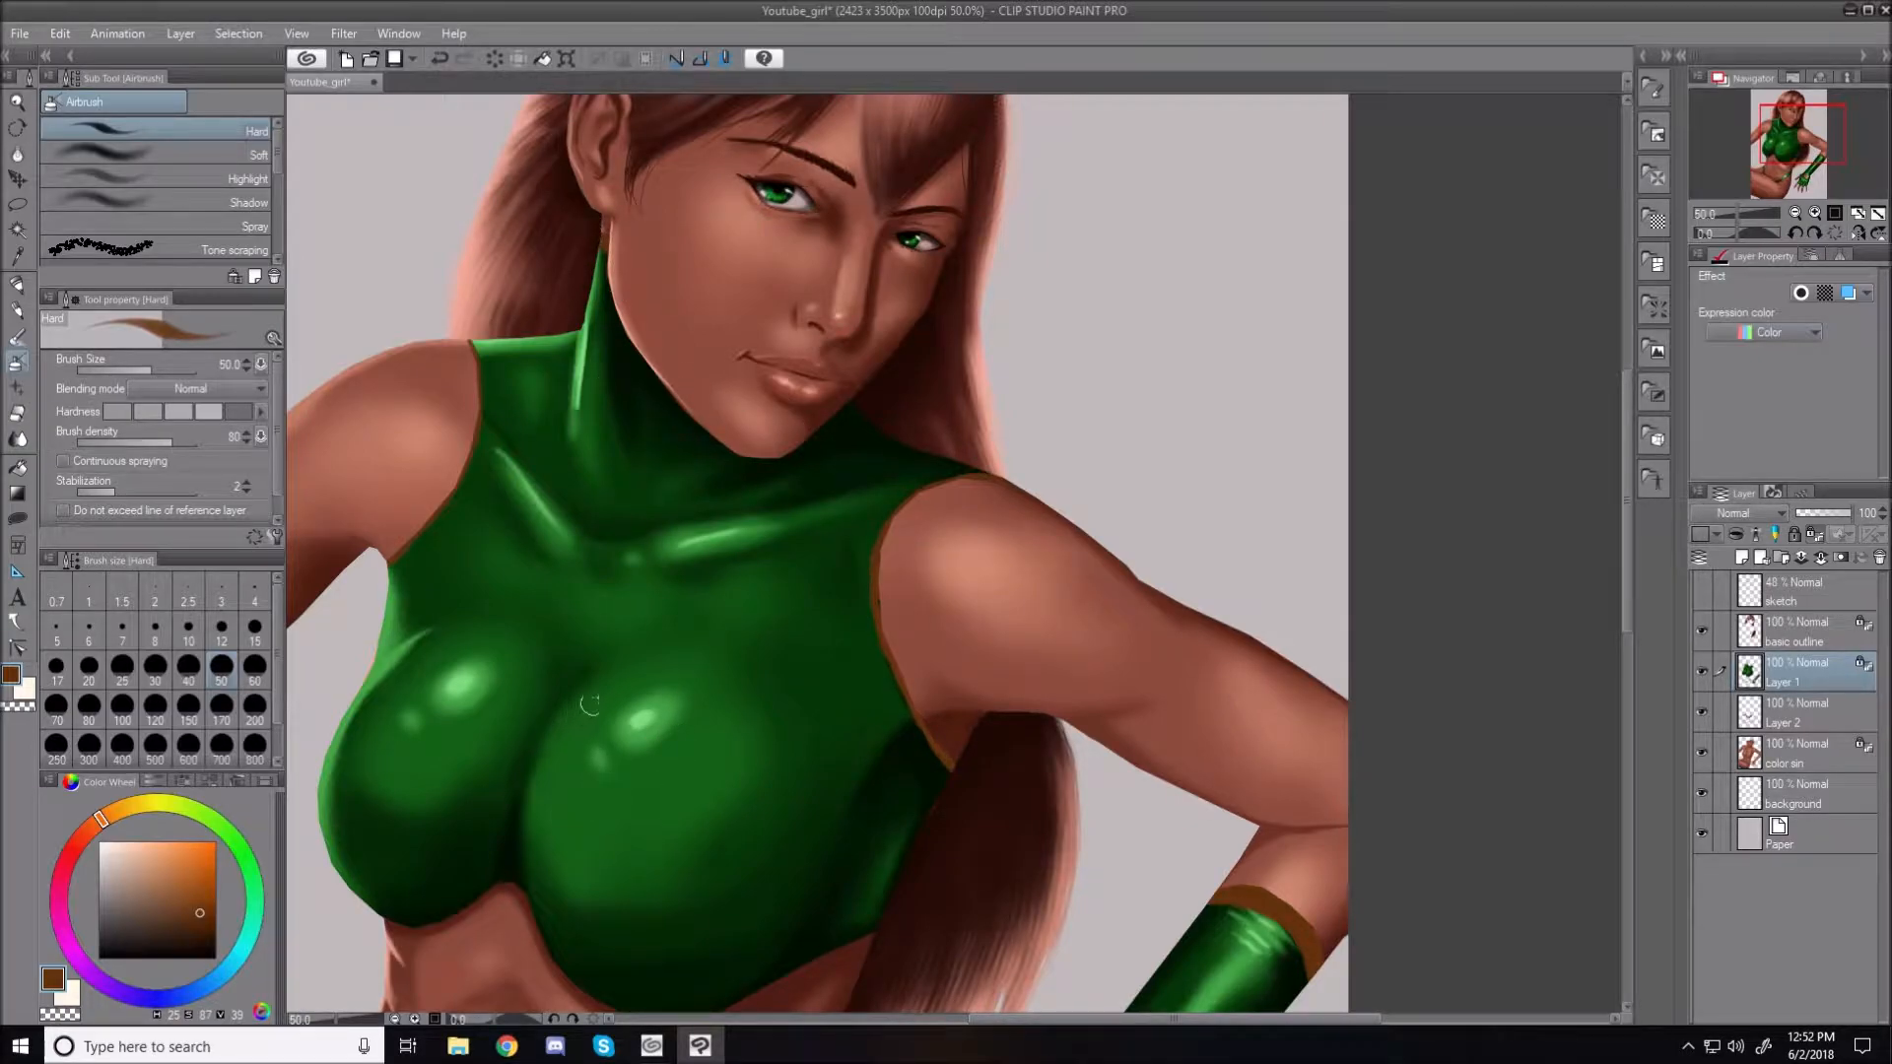
Create a layer above Layer 1 and draw a curved four-pointed star outline at mid-chest with the hard airbrush at size 15
key("bracketleft")
key("bracketleft")
key("bracketleft")
key("bracketleft")
key("bracketleft")
key("bracketleft")
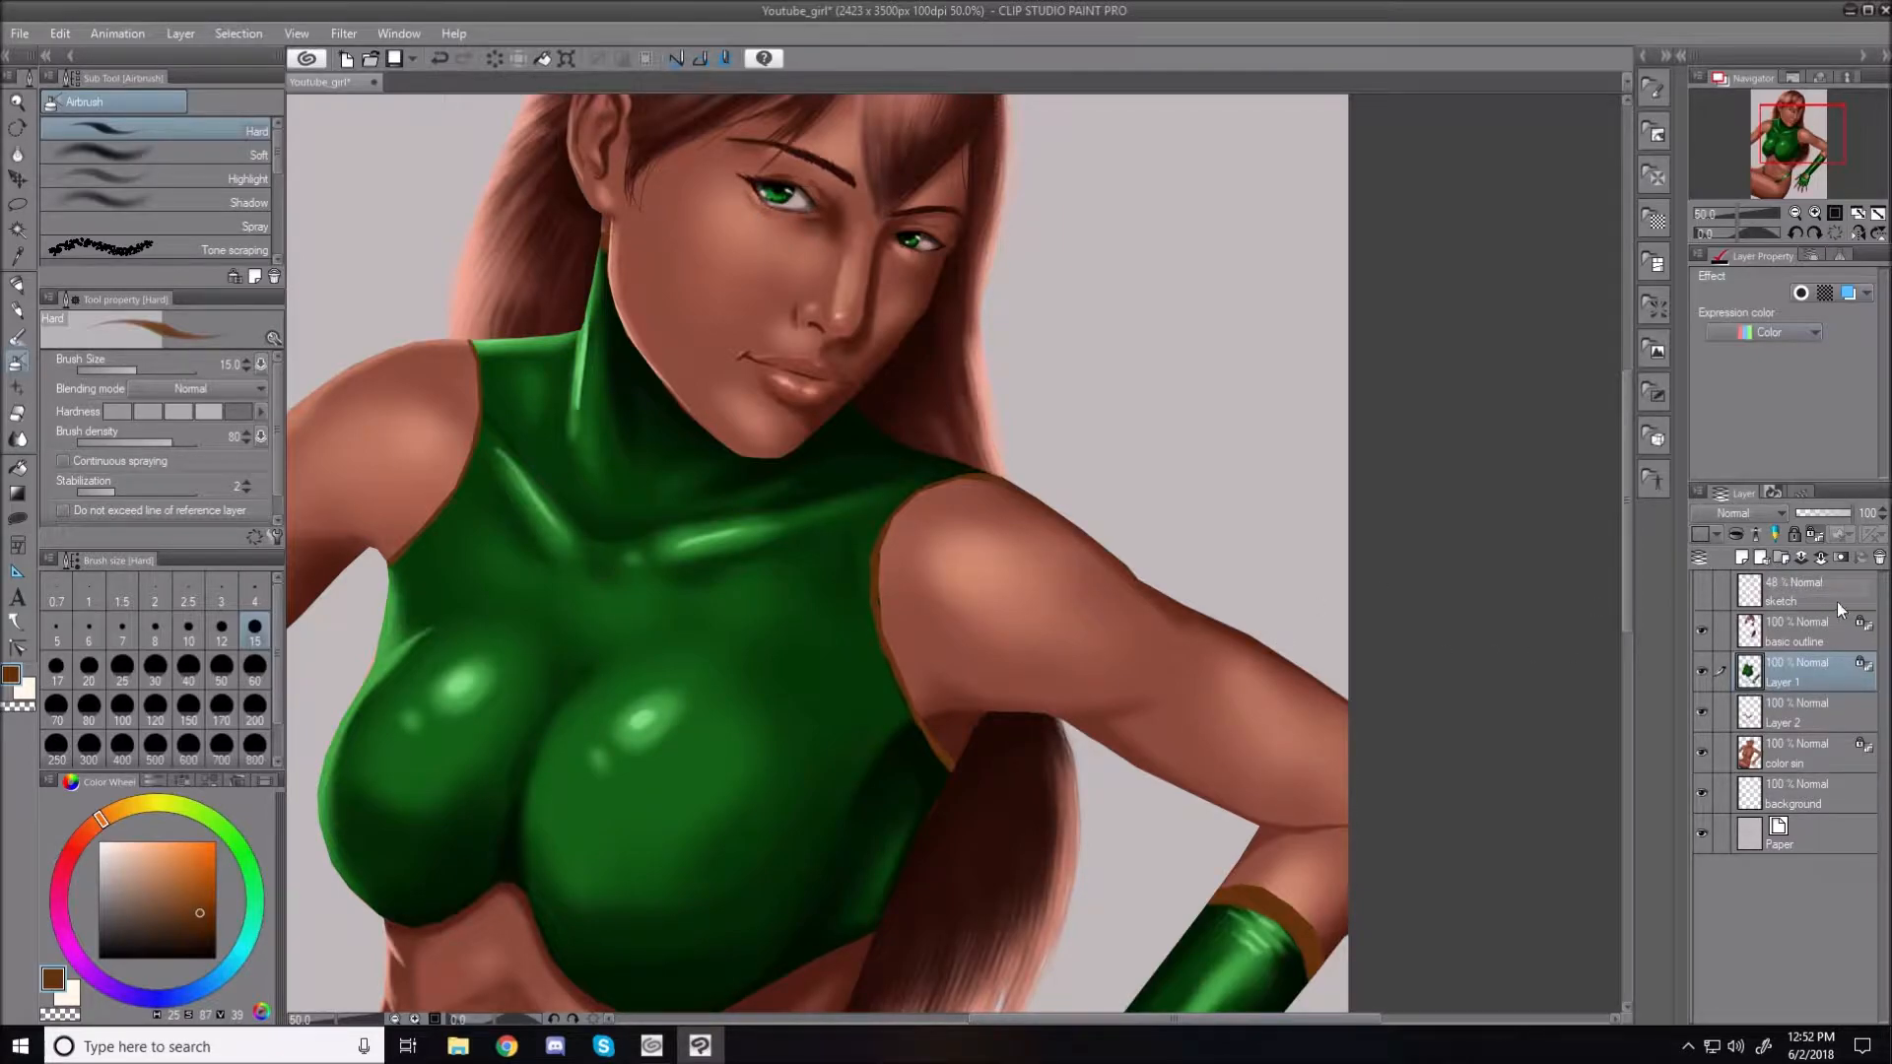
left_click(1742, 558)
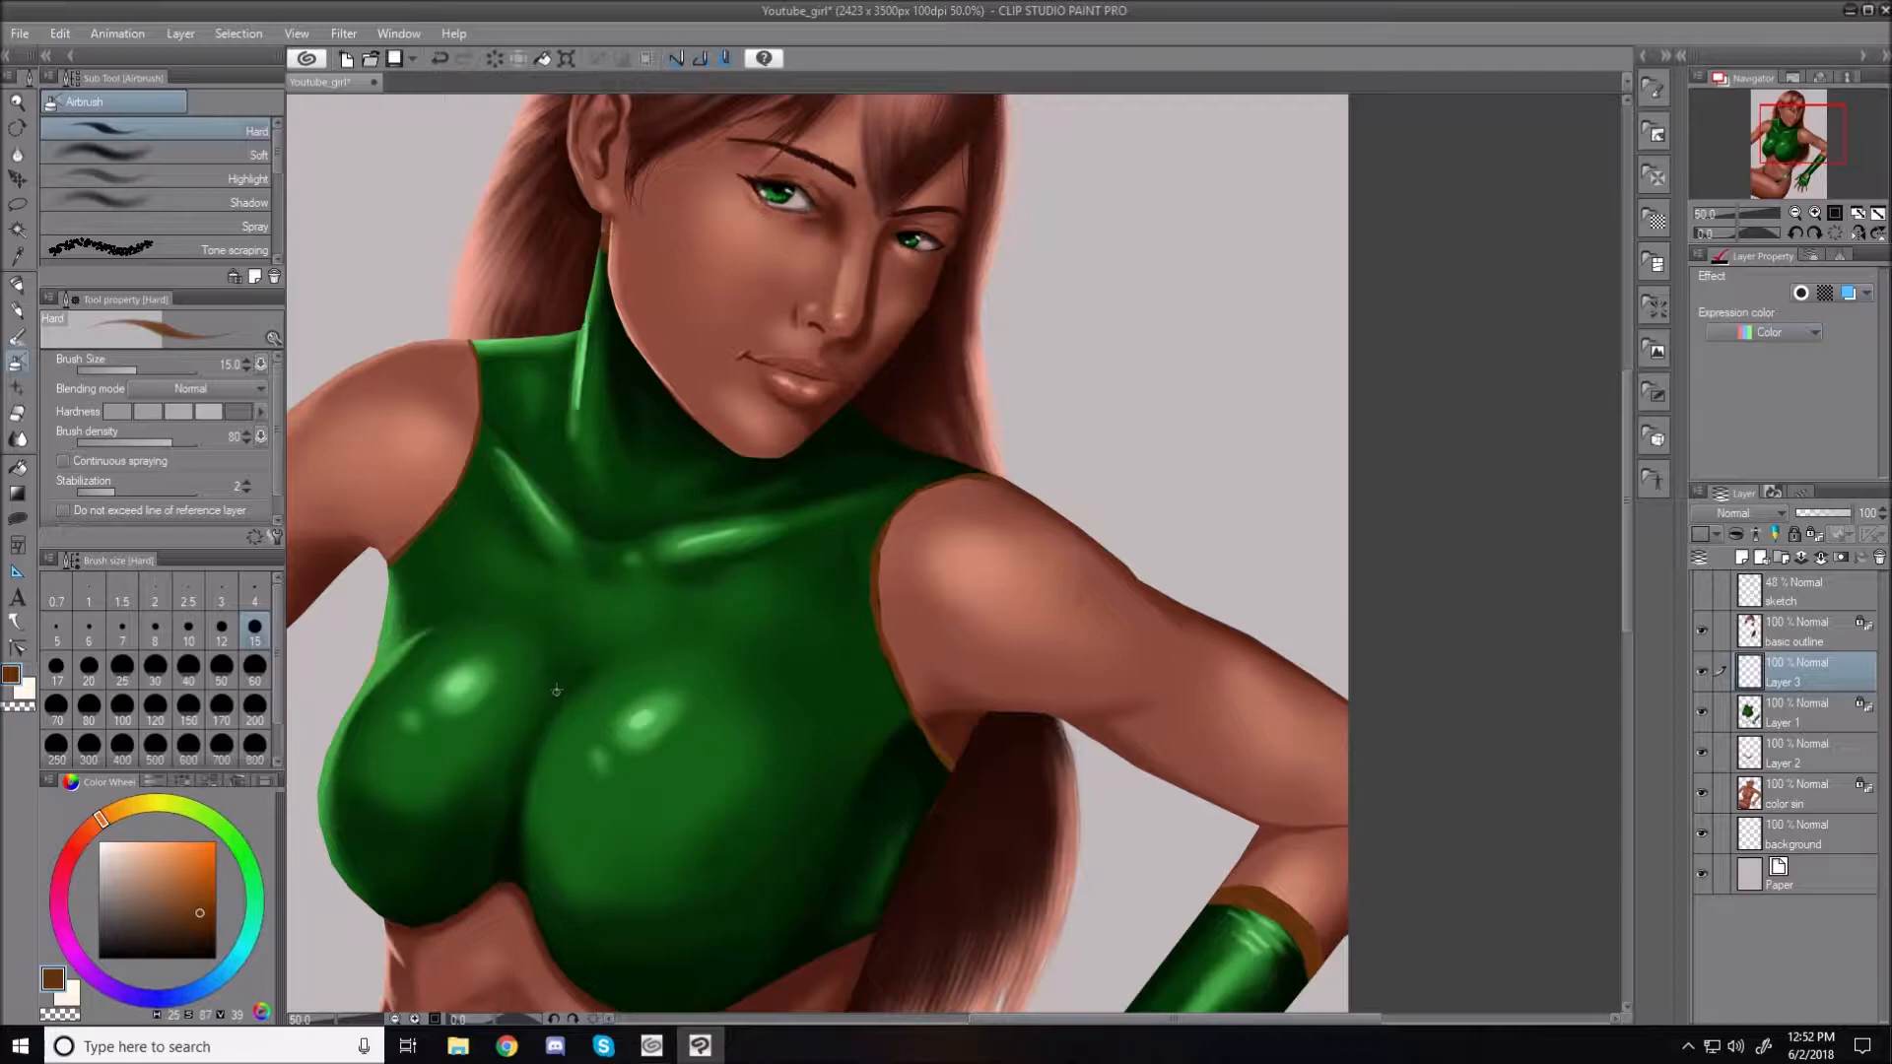
mouse_move(552, 698)
left_mouse_down()
mouse_move(518, 612)
mouse_move(559, 605)
mouse_move(595, 557)
mouse_move(602, 613)
mouse_move(634, 624)
mouse_move(563, 684)
left_mouse_up()
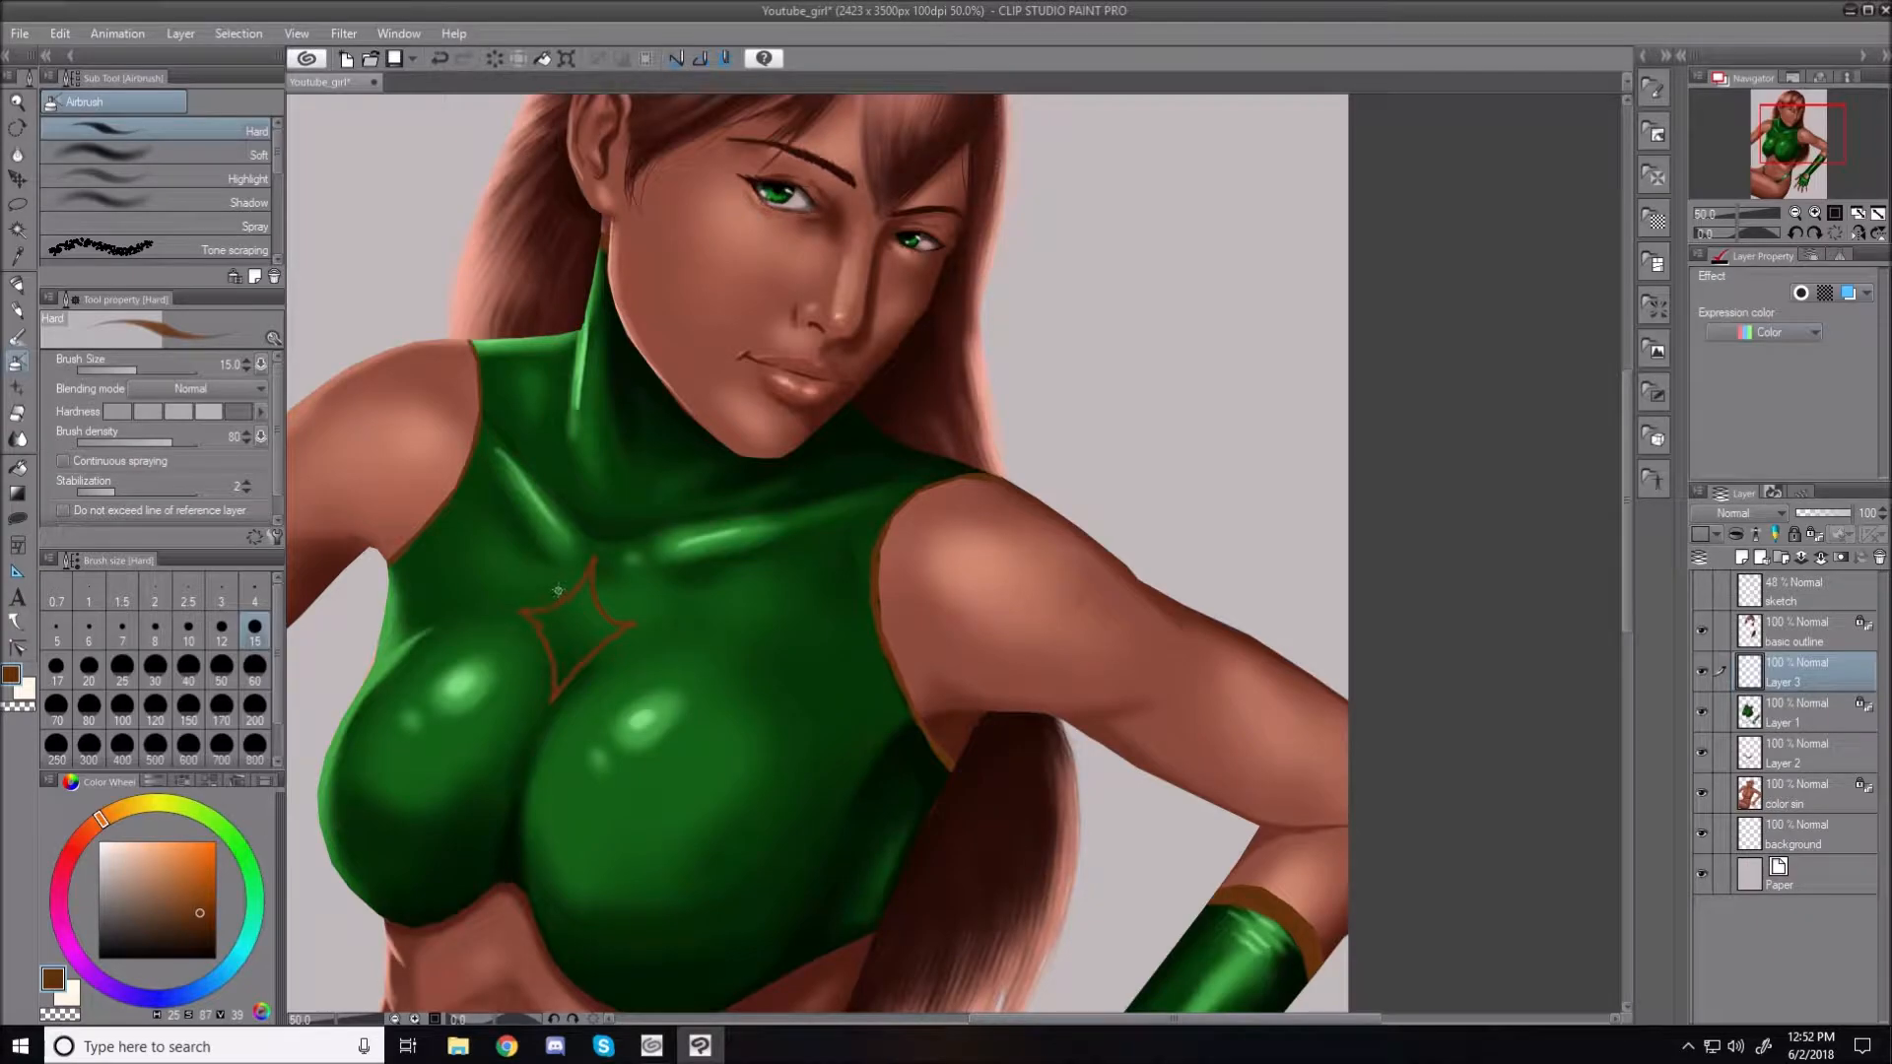
Draw bat-wing outlines on both sides of the star, redoing the wing on the side of her bent, gloved arm
mouse_move(565, 578)
left_mouse_down()
mouse_move(532, 591)
mouse_move(508, 567)
mouse_move(517, 550)
mouse_move(470, 560)
mouse_move(412, 613)
mouse_move(452, 582)
mouse_move(478, 622)
mouse_move(561, 581)
left_mouse_up()
mouse_move(633, 600)
left_mouse_down()
mouse_move(692, 580)
mouse_move(738, 653)
left_mouse_up()
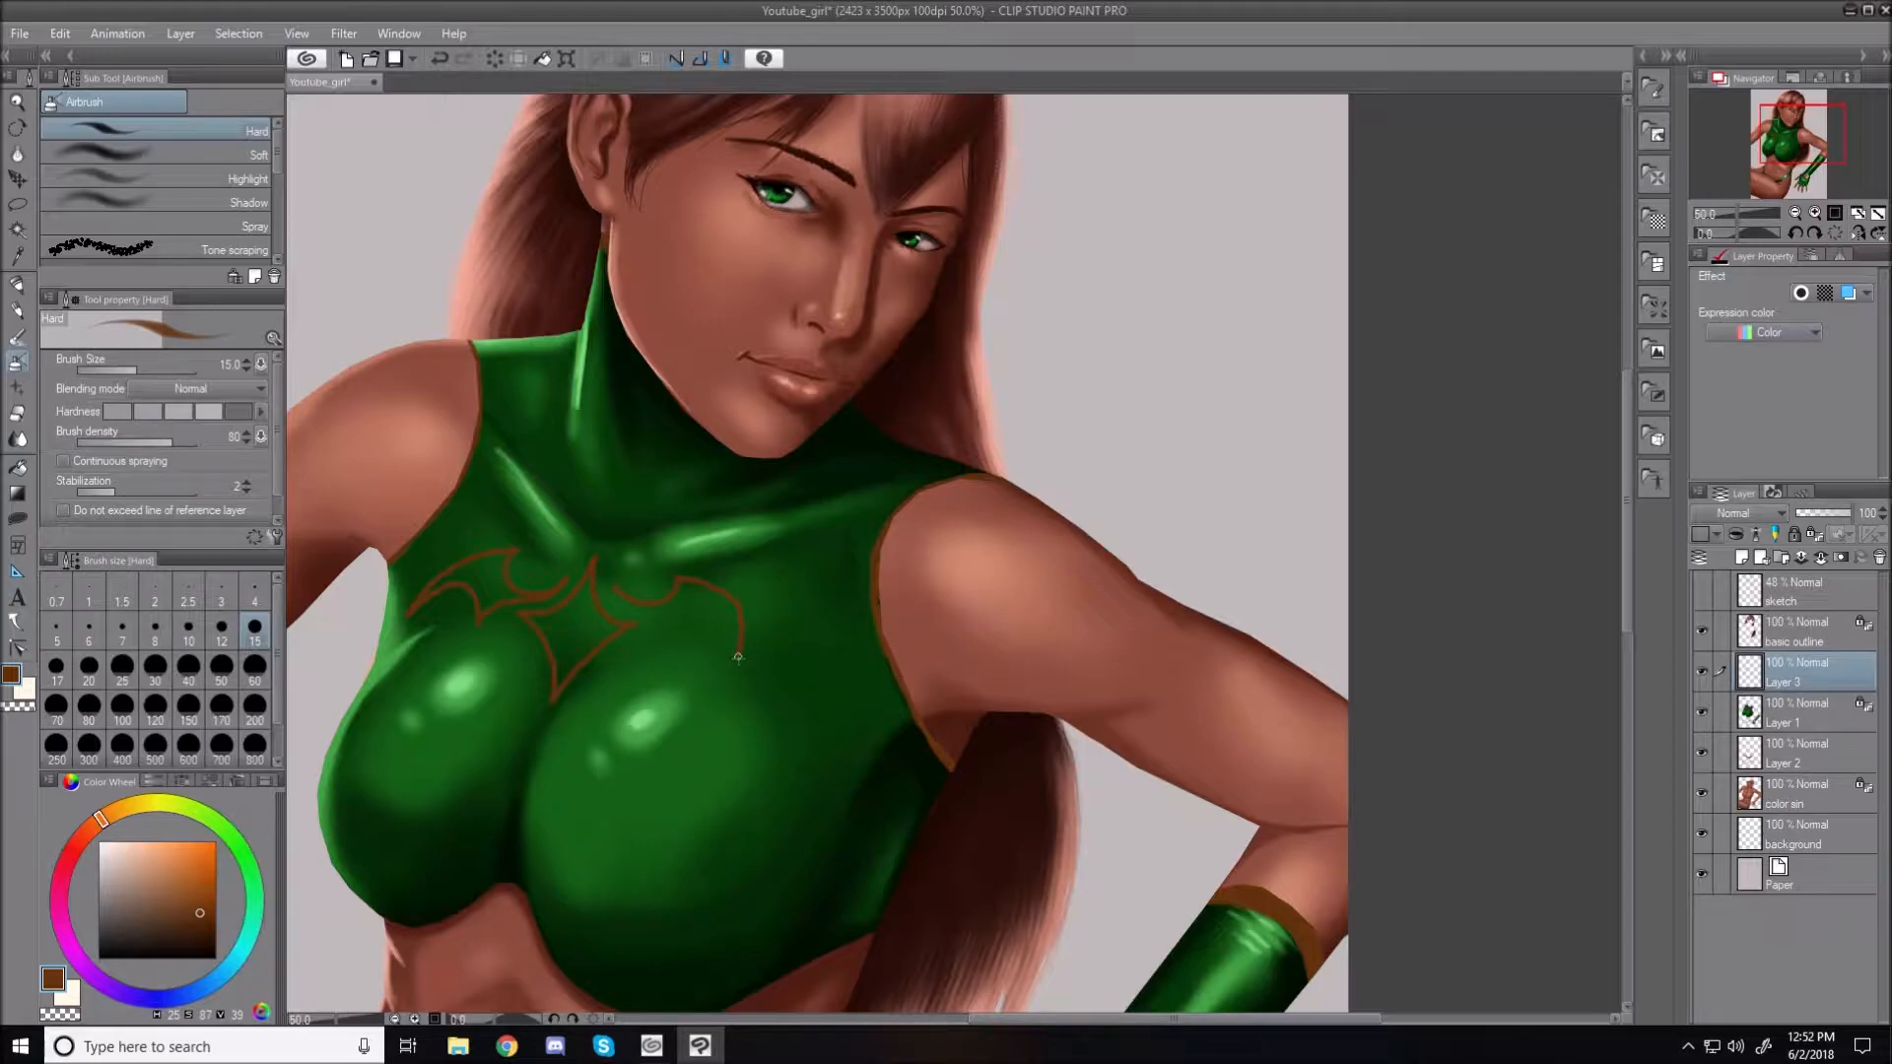
key("ctrl+z")
mouse_move(618, 591)
left_mouse_down()
mouse_move(674, 604)
mouse_move(683, 582)
mouse_move(730, 595)
mouse_move(752, 680)
mouse_move(734, 634)
mouse_move(690, 658)
mouse_move(638, 608)
left_mouse_up()
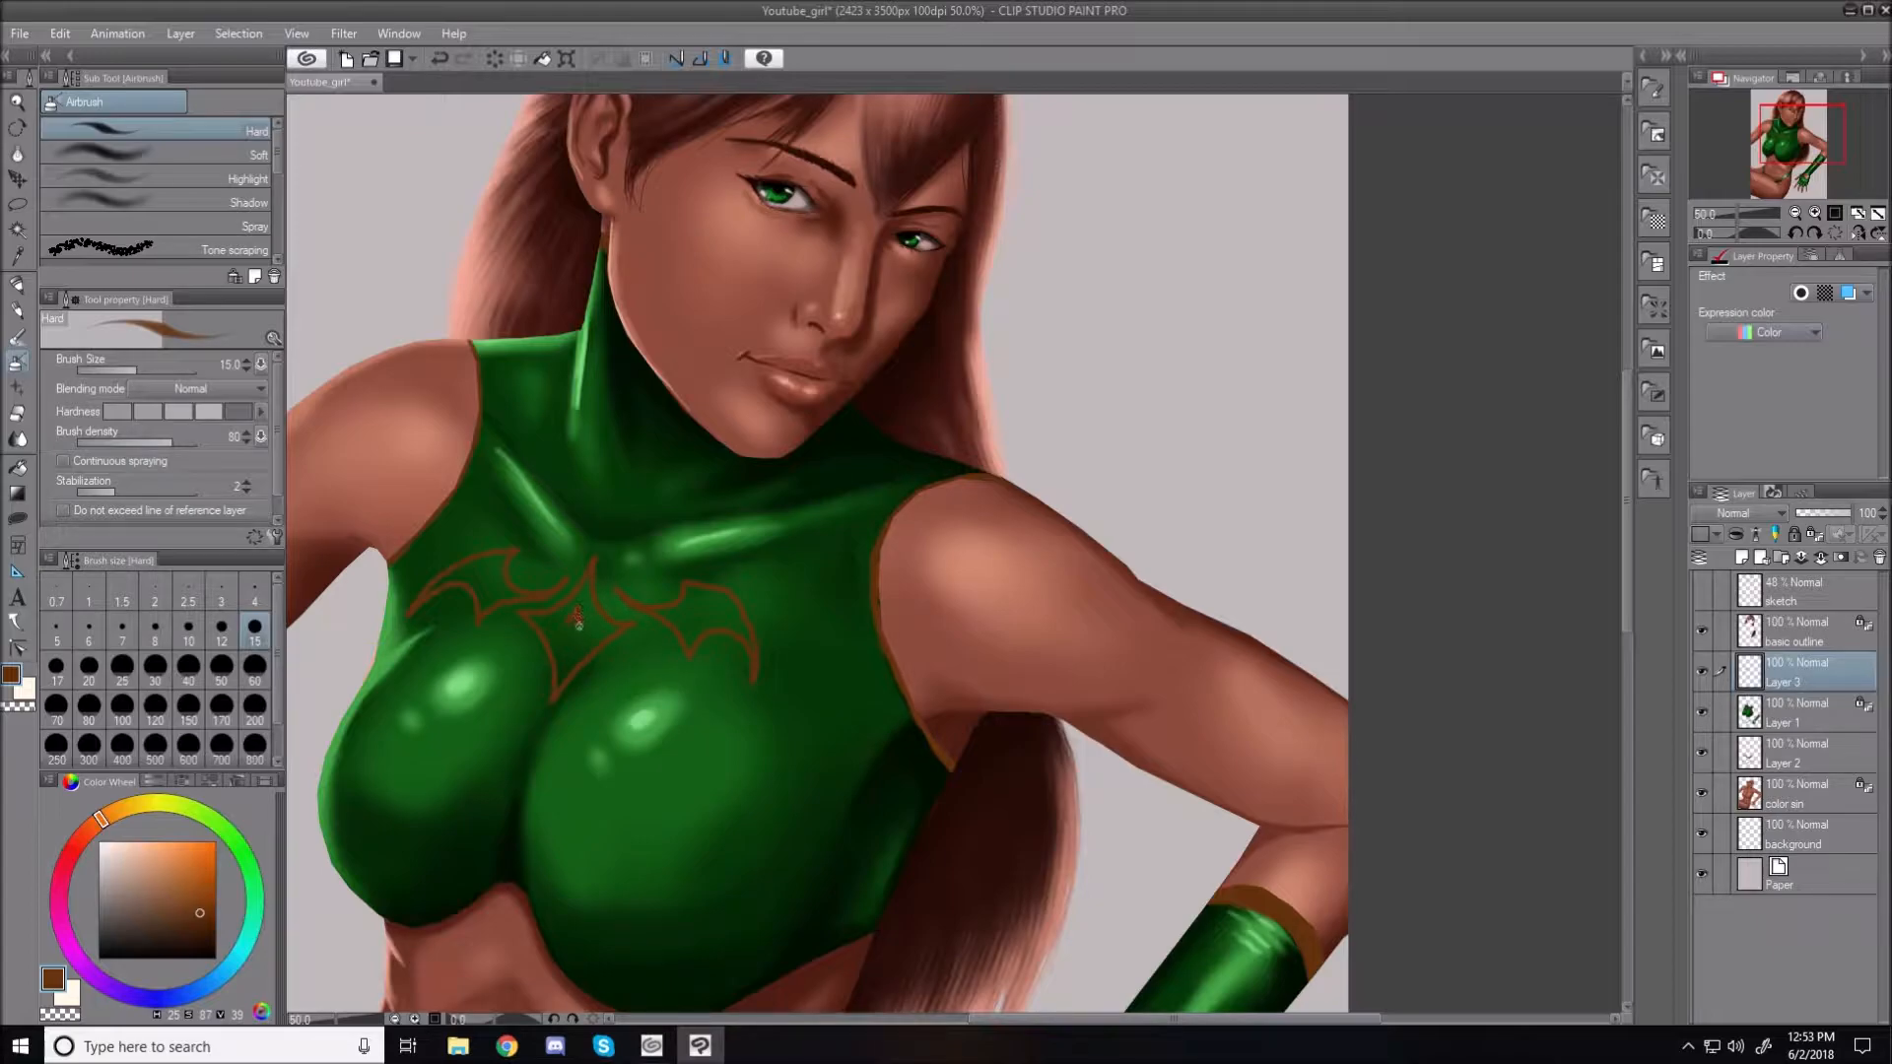
Fill a small diamond inside the star and draw small forked curves along its two lower sides
left_click_drag(572, 623, 566, 653)
mouse_move(583, 618)
left_mouse_down()
mouse_move(558, 638)
mouse_move(568, 613)
mouse_move(584, 623)
left_mouse_up()
mouse_move(514, 630)
left_mouse_down()
mouse_move(532, 664)
mouse_move(520, 679)
mouse_move(512, 662)
left_mouse_up()
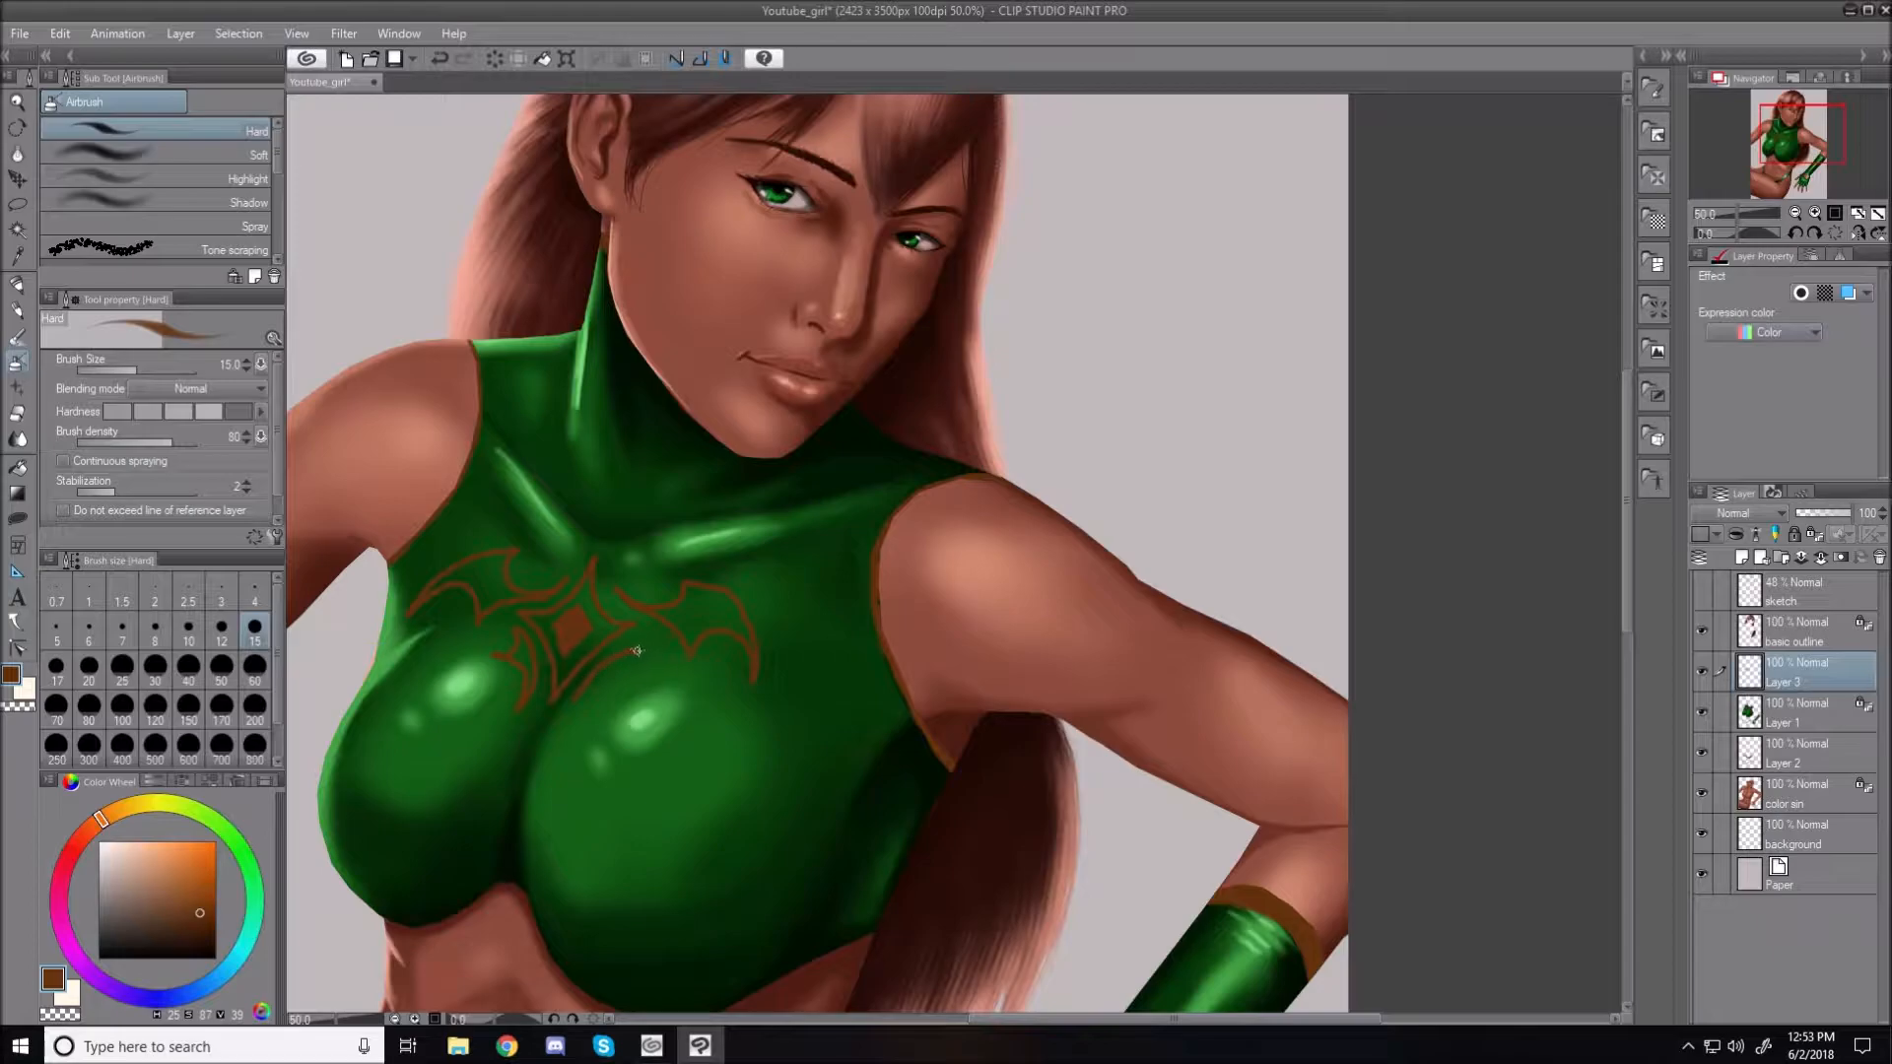
mouse_move(624, 656)
left_mouse_down()
mouse_move(645, 678)
mouse_move(585, 694)
left_mouse_up()
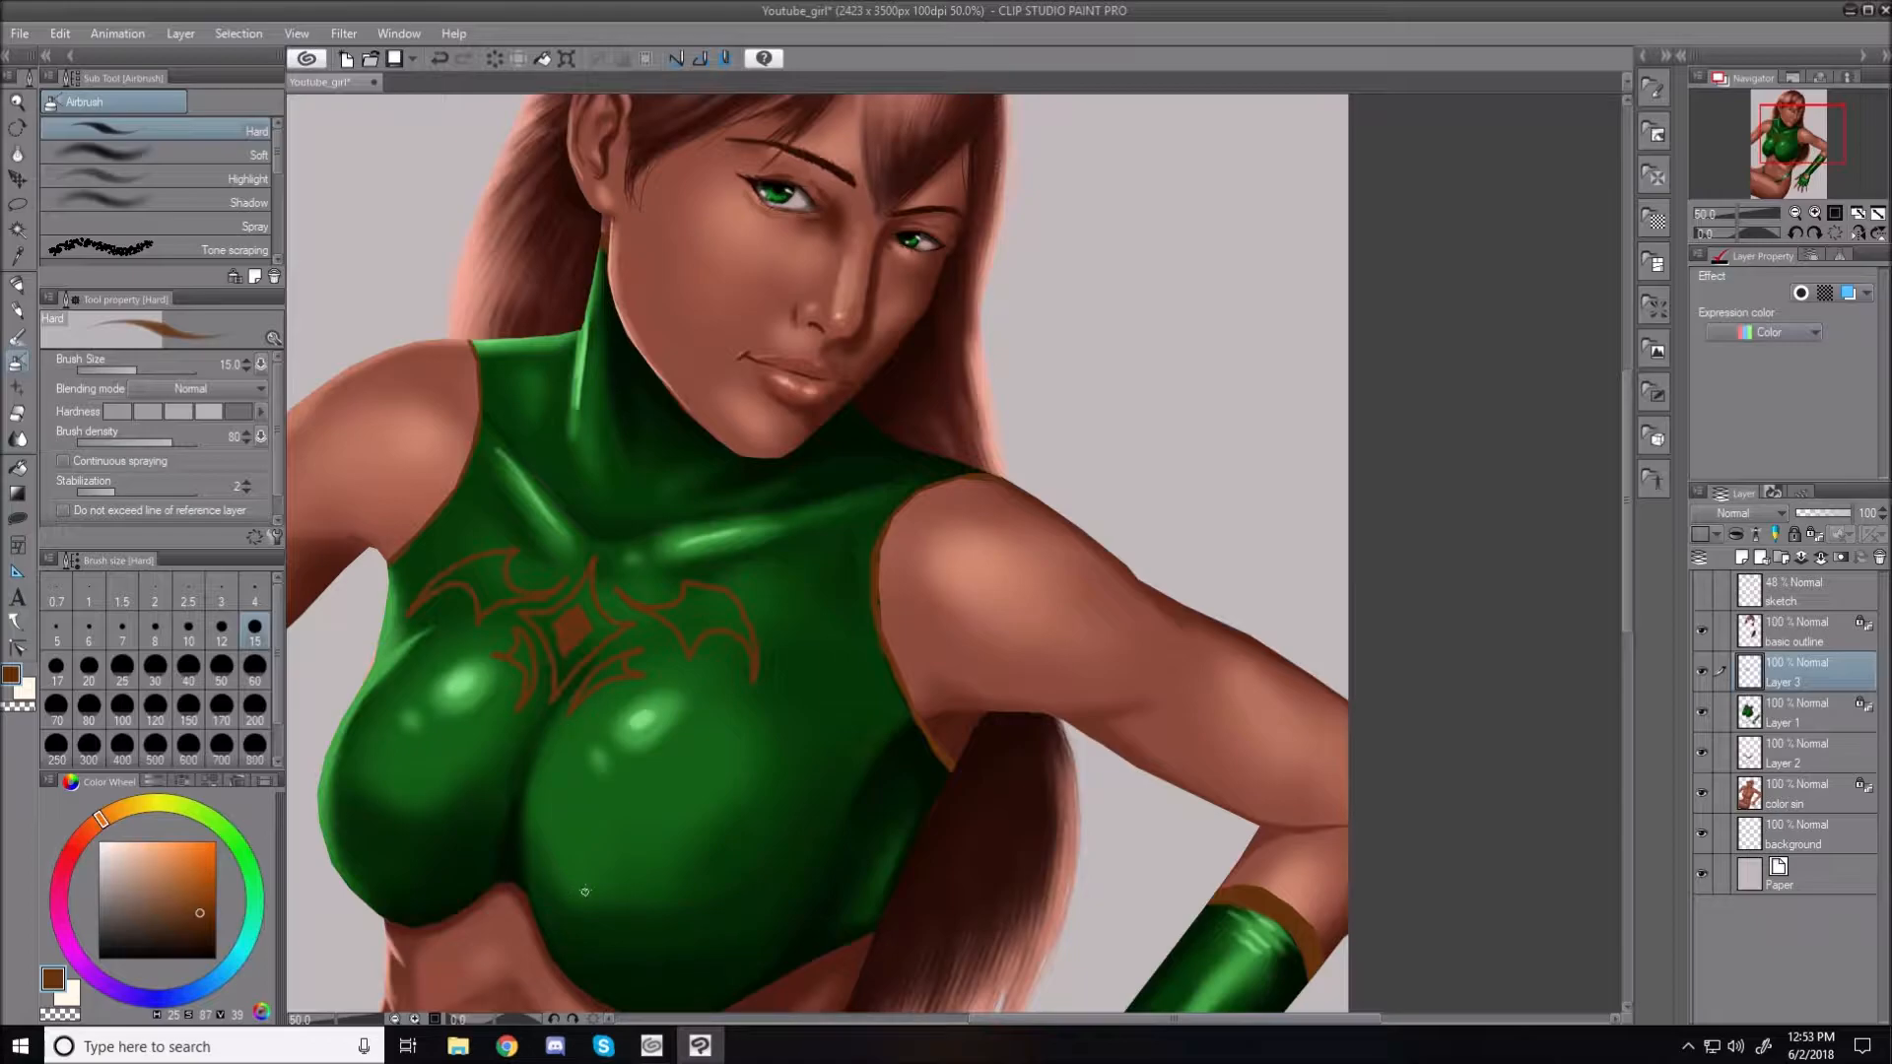
key("ctrl+0")
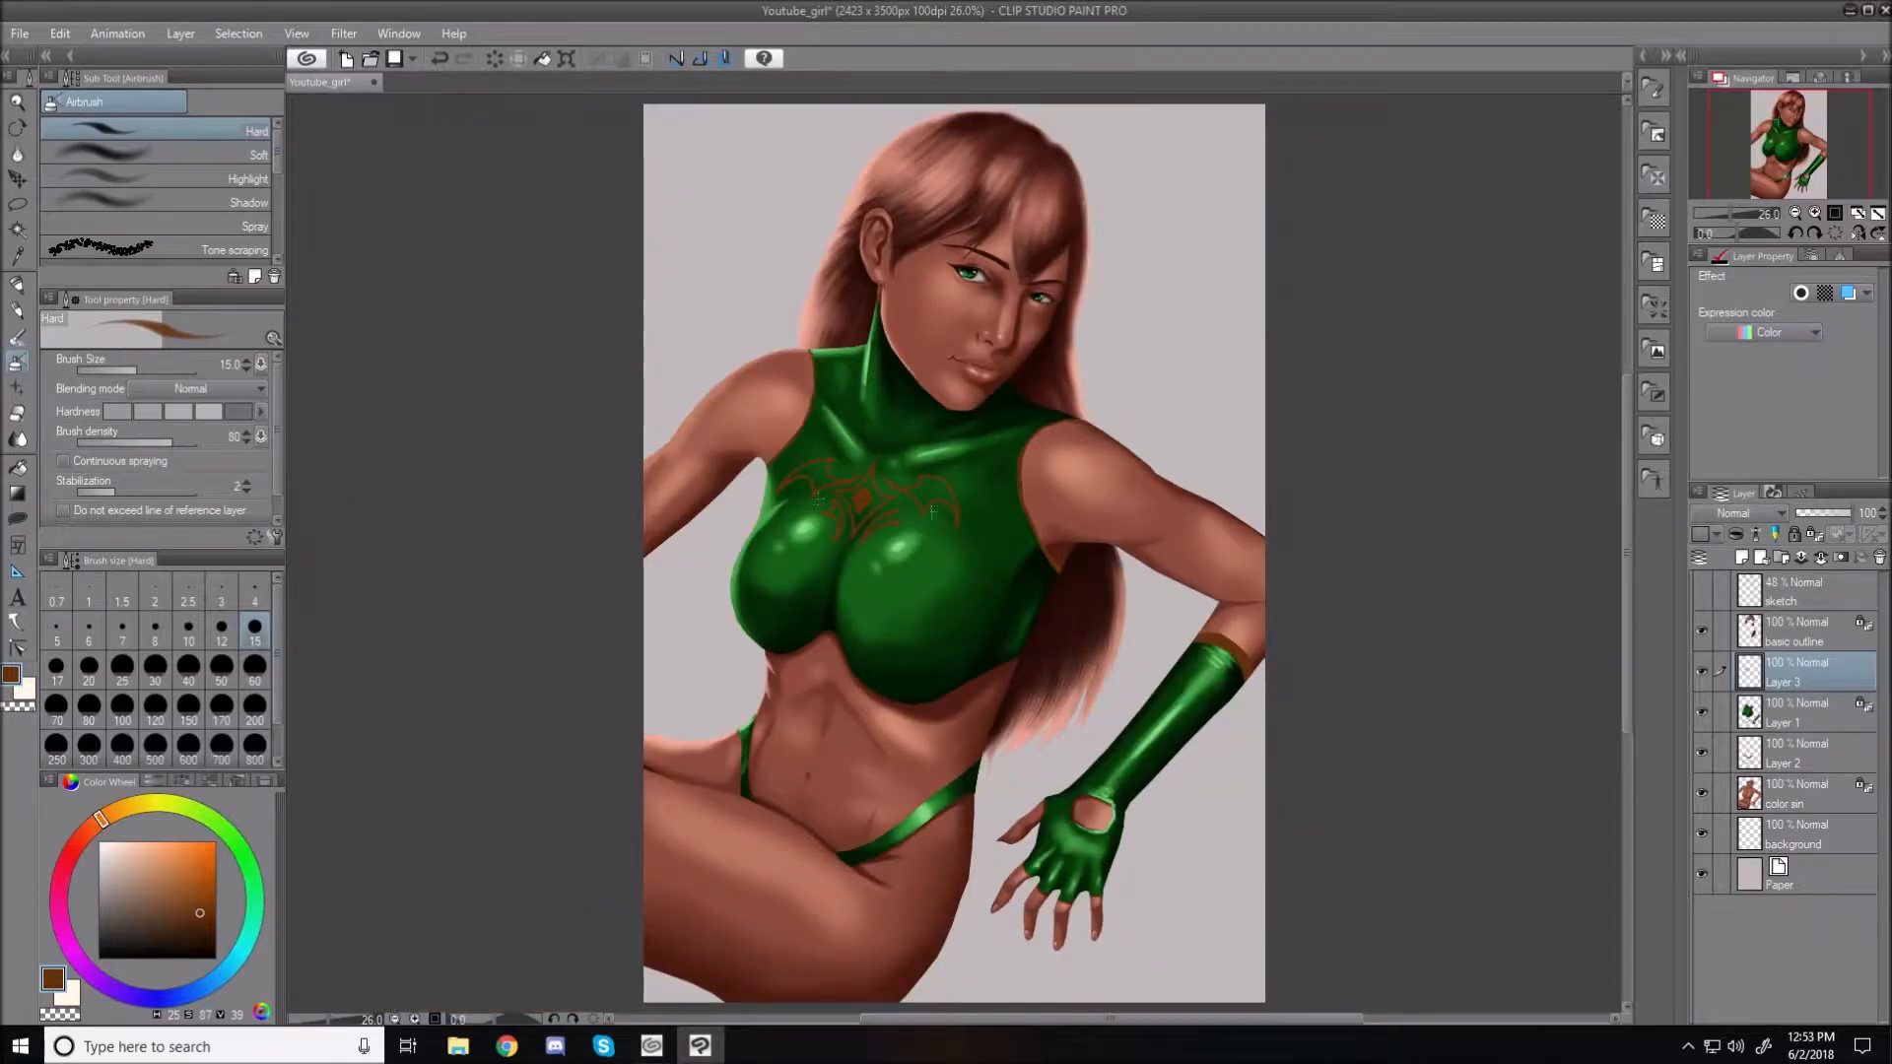
Lock the emblem layer's transparent pixels and brighten the star's upper curves in lighter orange-brown, using the soft airbrush at size 20
scroll(873, 491, "up", 3)
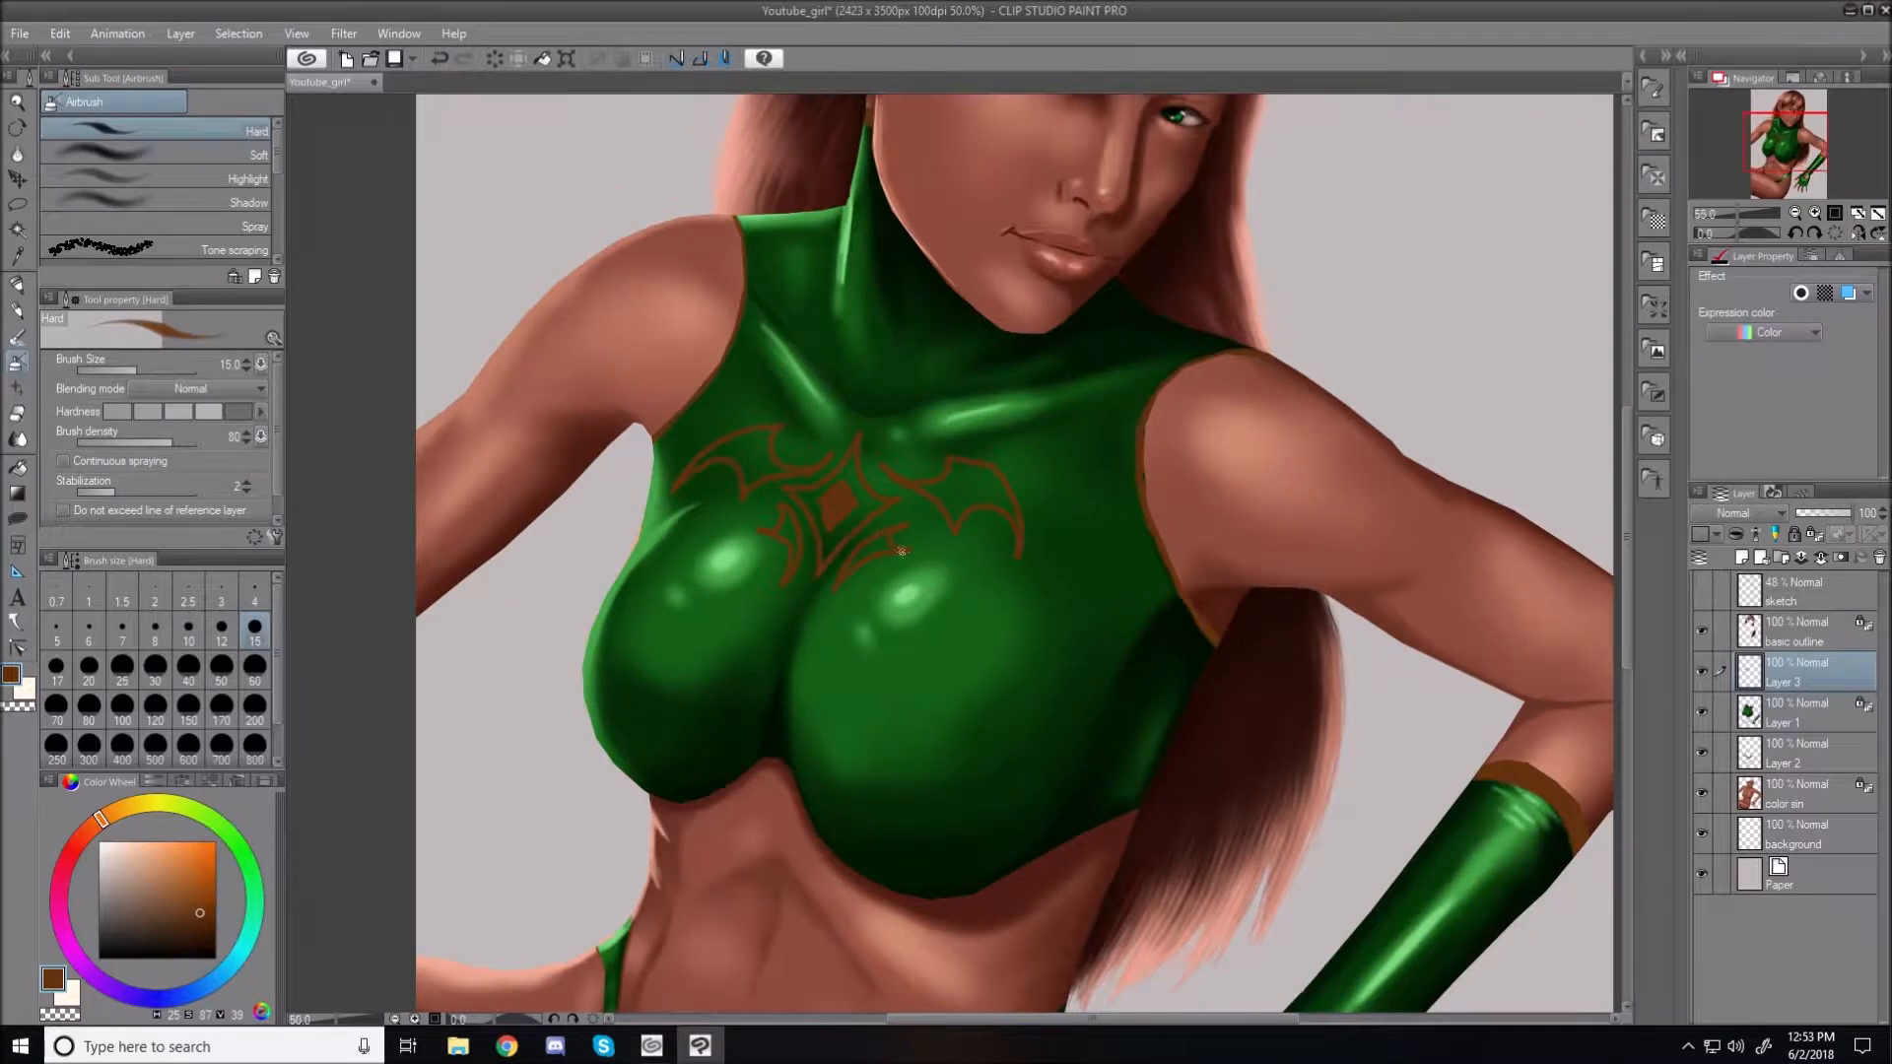
left_click(1814, 535)
left_click(194, 889)
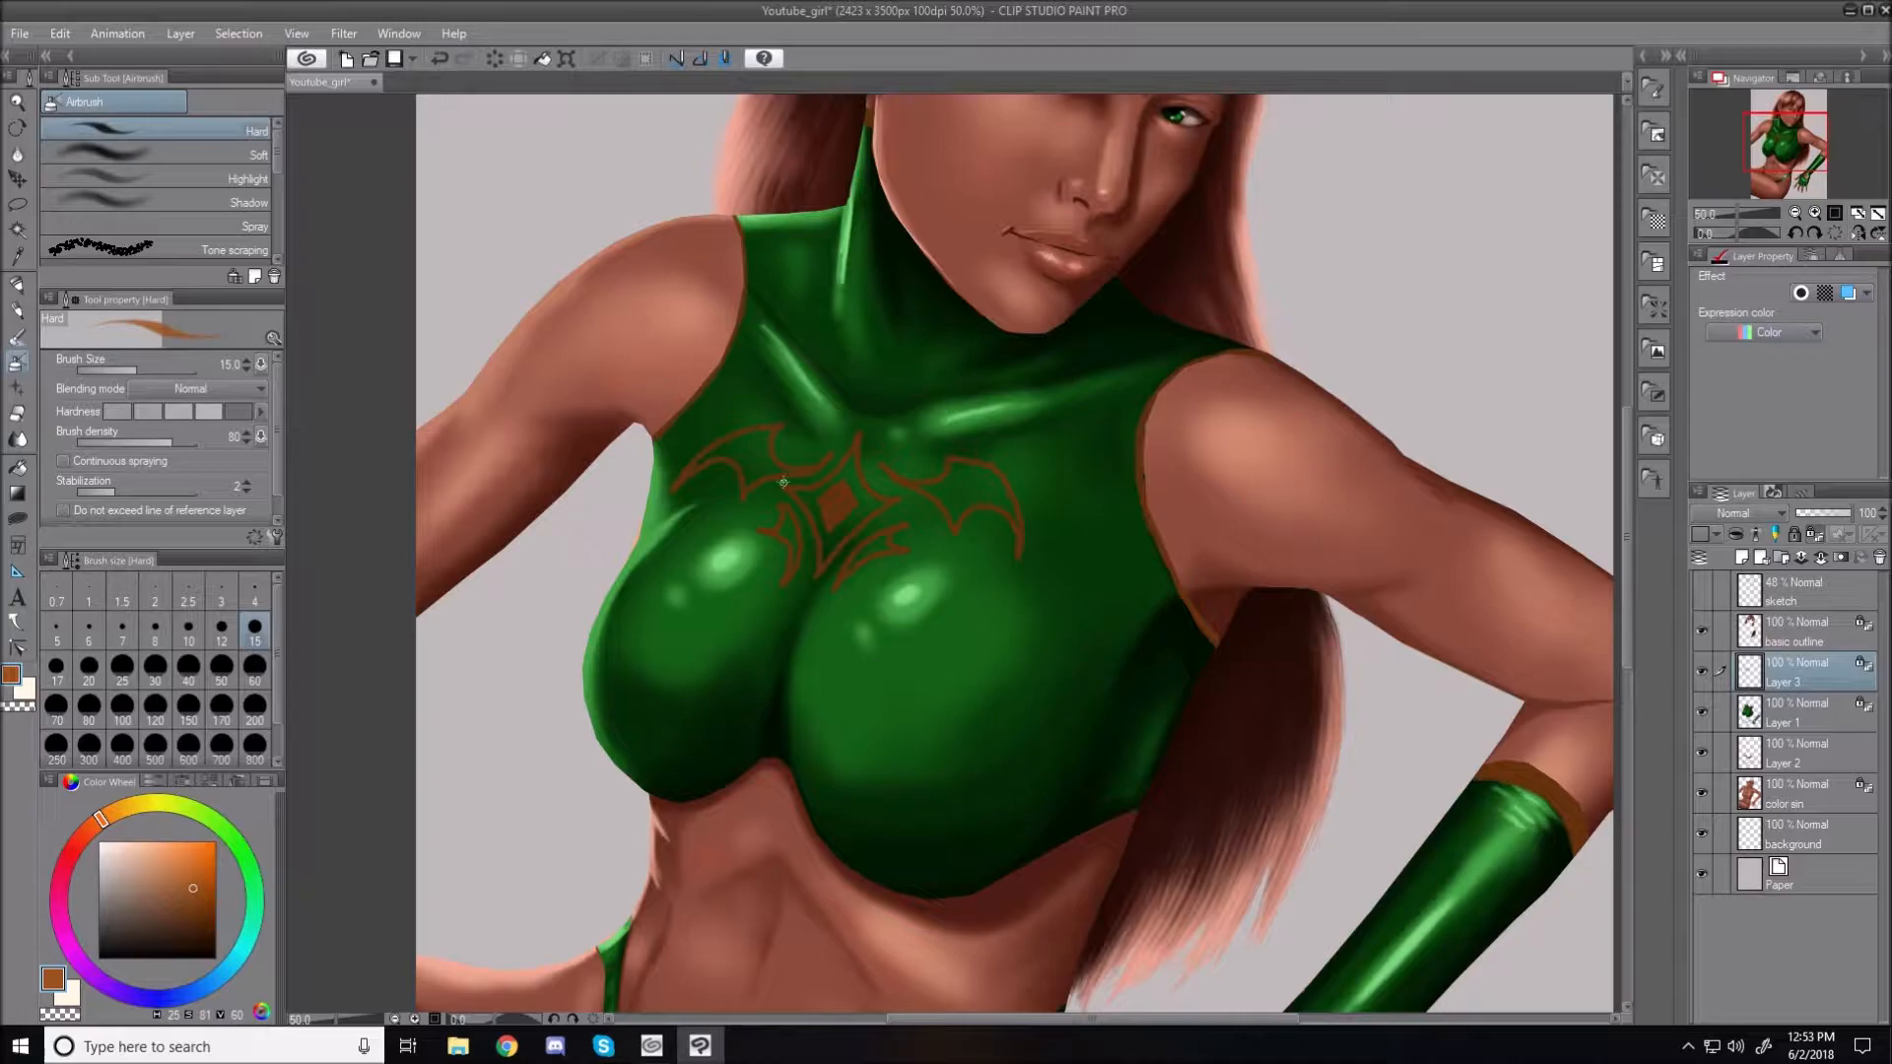
scroll(886, 444, "up", 3)
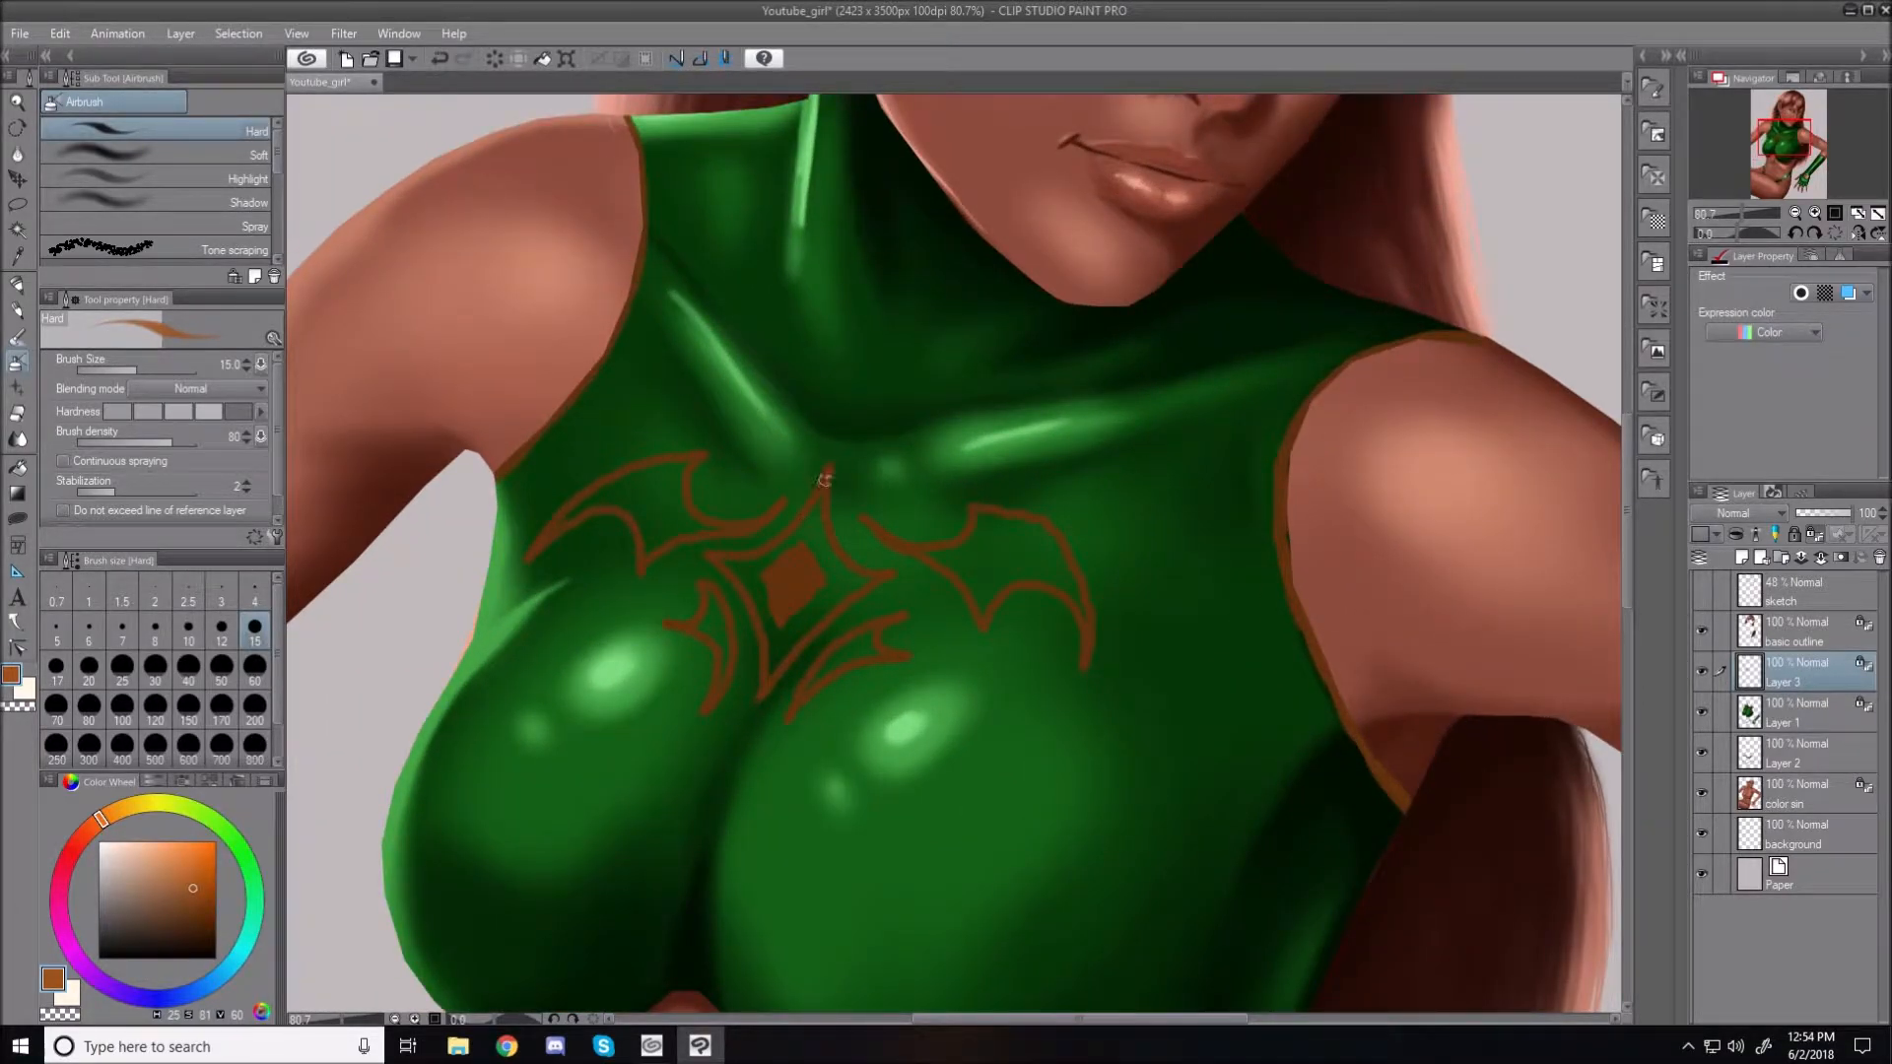
mouse_move(808, 491)
left_mouse_down()
mouse_move(762, 540)
mouse_move(804, 515)
mouse_move(734, 553)
mouse_move(778, 535)
mouse_move(714, 555)
left_mouse_up()
left_click(253, 155)
key("bracketright")
mouse_move(723, 550)
left_mouse_down()
mouse_move(799, 481)
mouse_move(837, 529)
mouse_move(837, 486)
mouse_move(836, 539)
mouse_move(829, 481)
mouse_move(849, 556)
mouse_move(823, 496)
left_mouse_up()
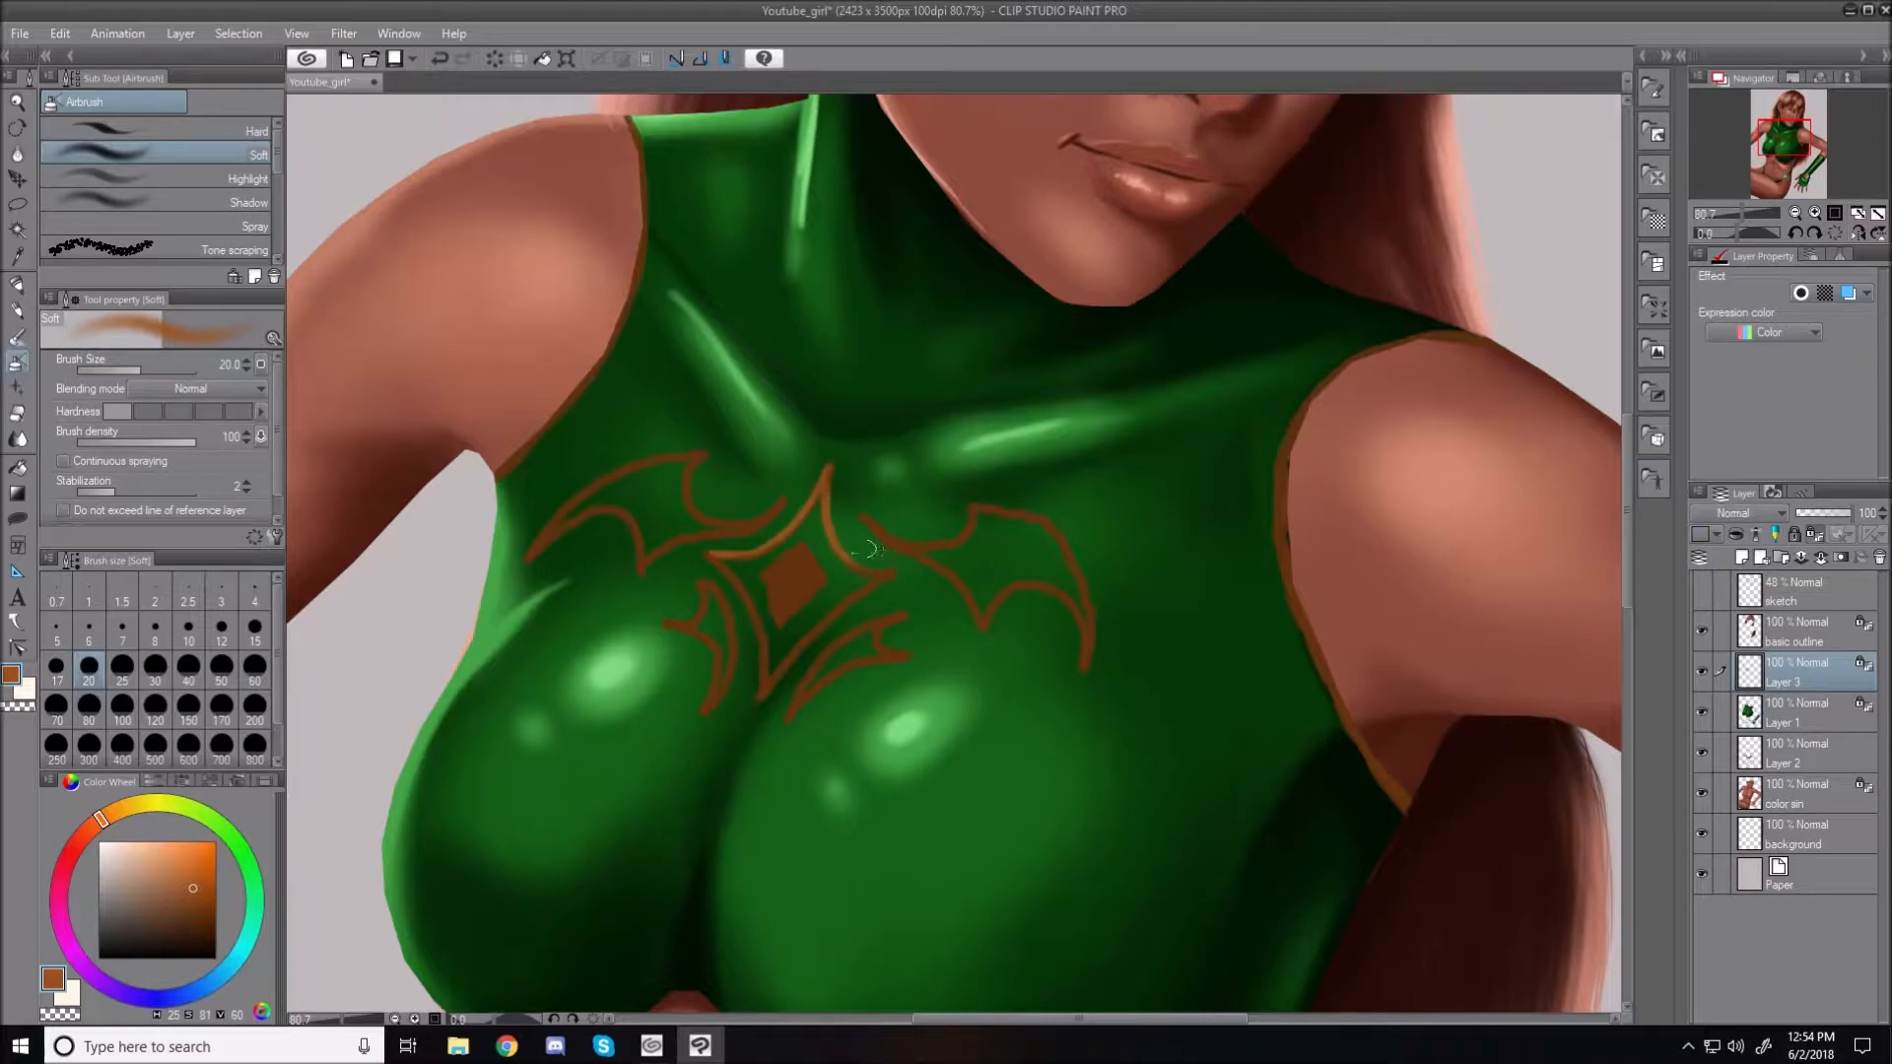
Lighten the emblem's central diamond with an enlarged soft airbrush, and brighten the wings at size 25
key("bracketright")
key("bracketright")
mouse_move(773, 576)
left_mouse_down()
mouse_move(781, 595)
mouse_move(800, 551)
mouse_move(792, 569)
left_mouse_up()
key("bracketleft")
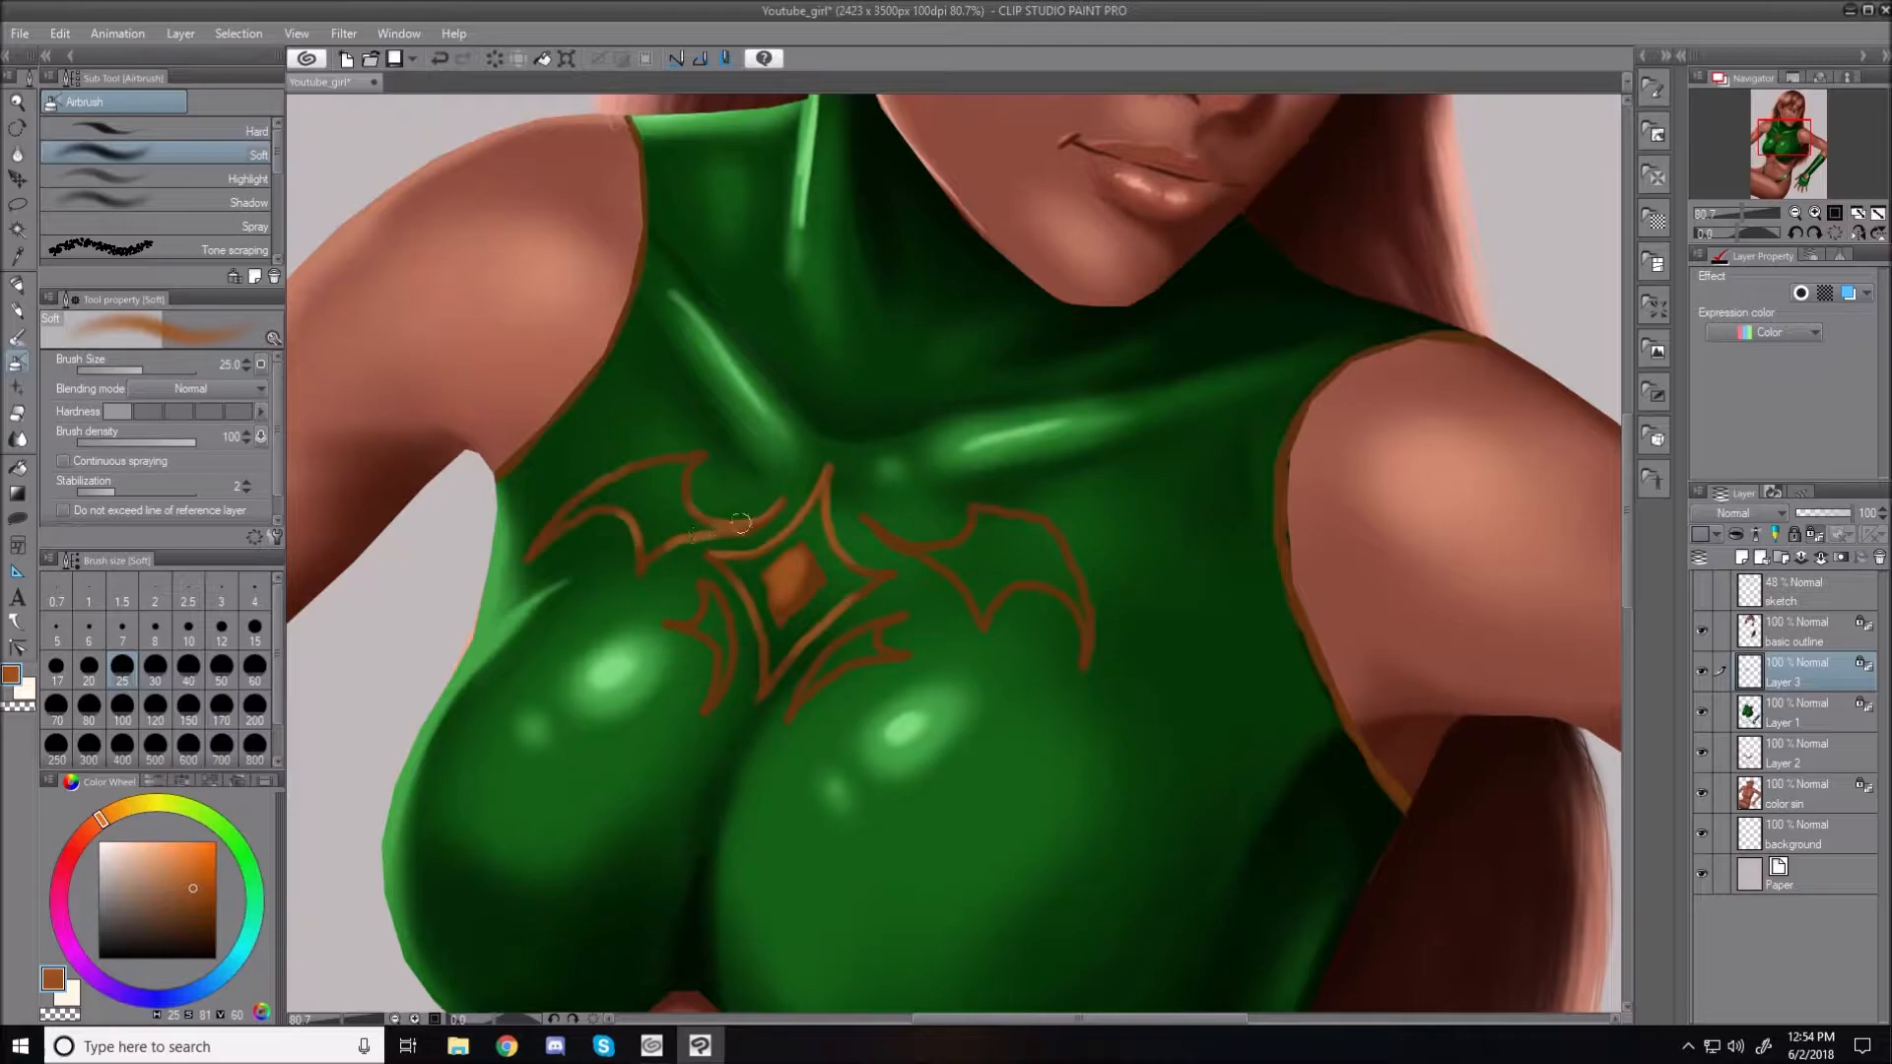
mouse_move(860, 515)
left_mouse_down()
mouse_move(930, 544)
mouse_move(988, 510)
mouse_move(958, 541)
mouse_move(968, 514)
mouse_move(1050, 544)
left_mouse_up()
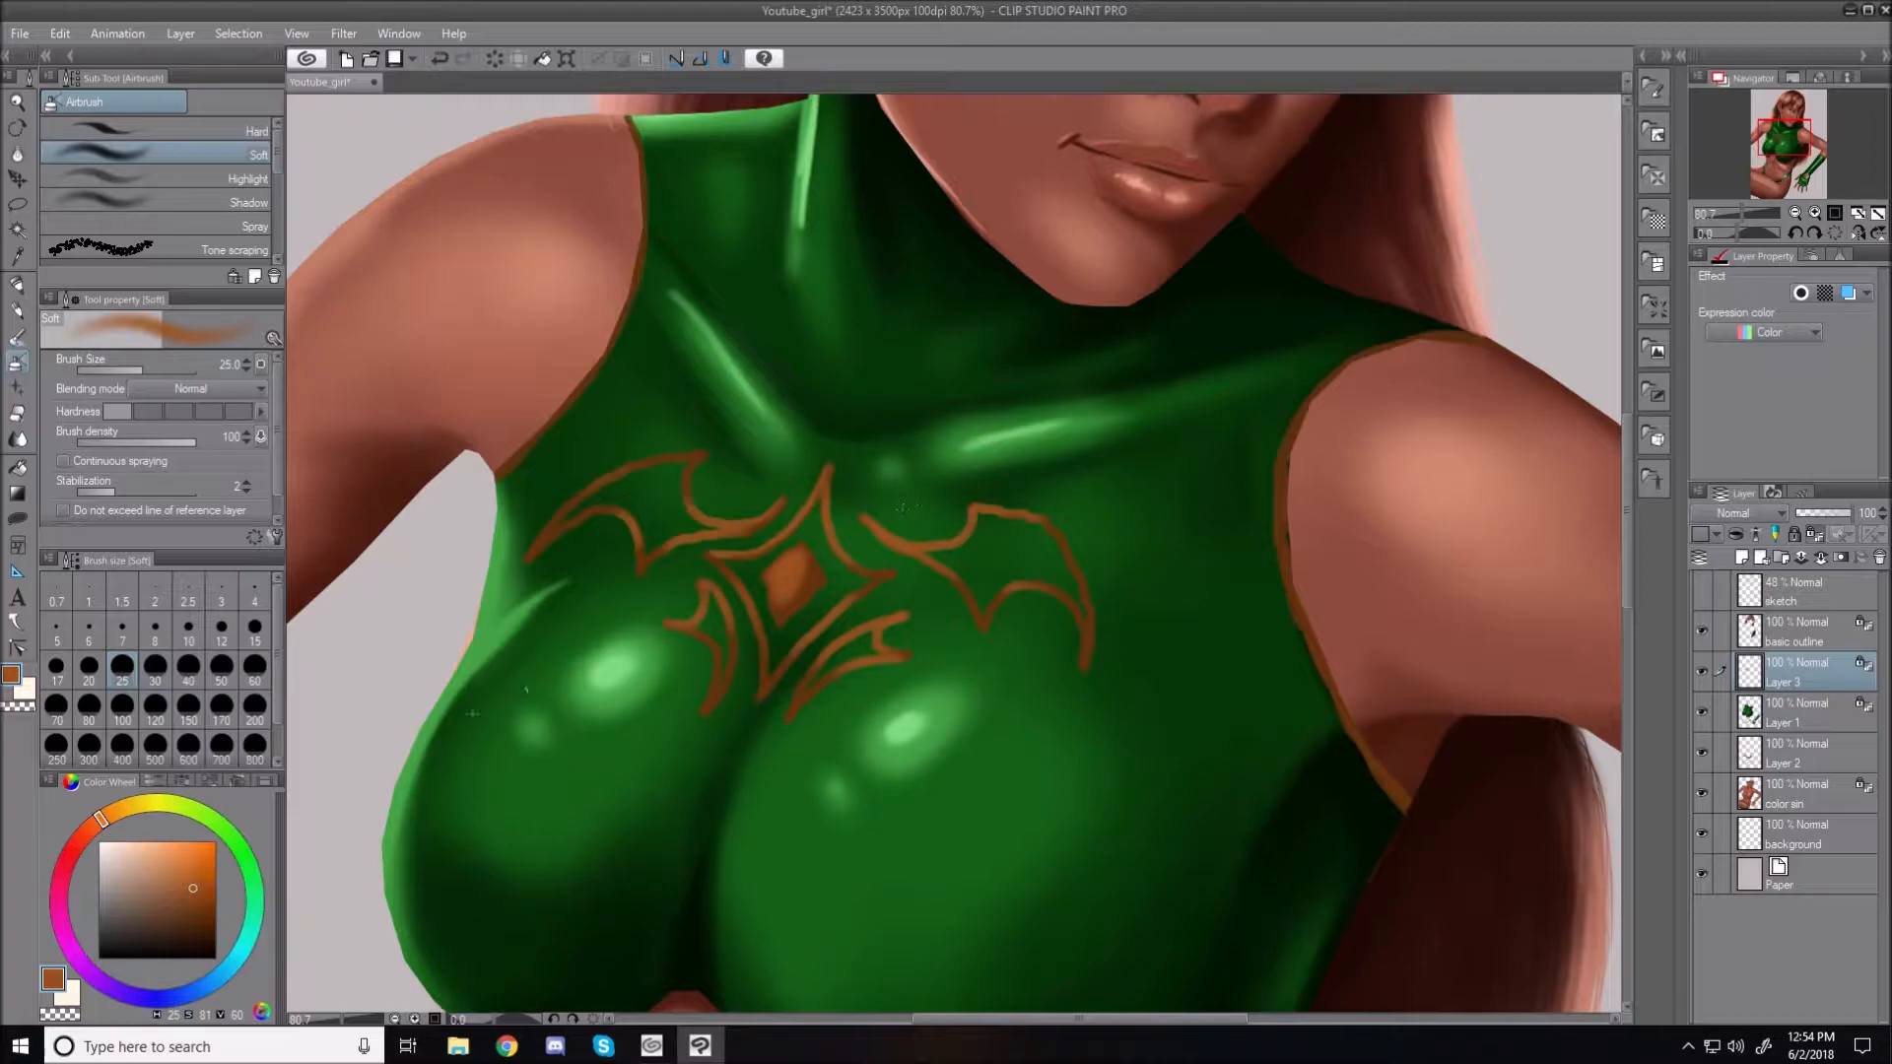
Brighten the emblem's wings, star and central diamond in a lighter orange, using the soft airbrush at size 25
left_click(176, 868)
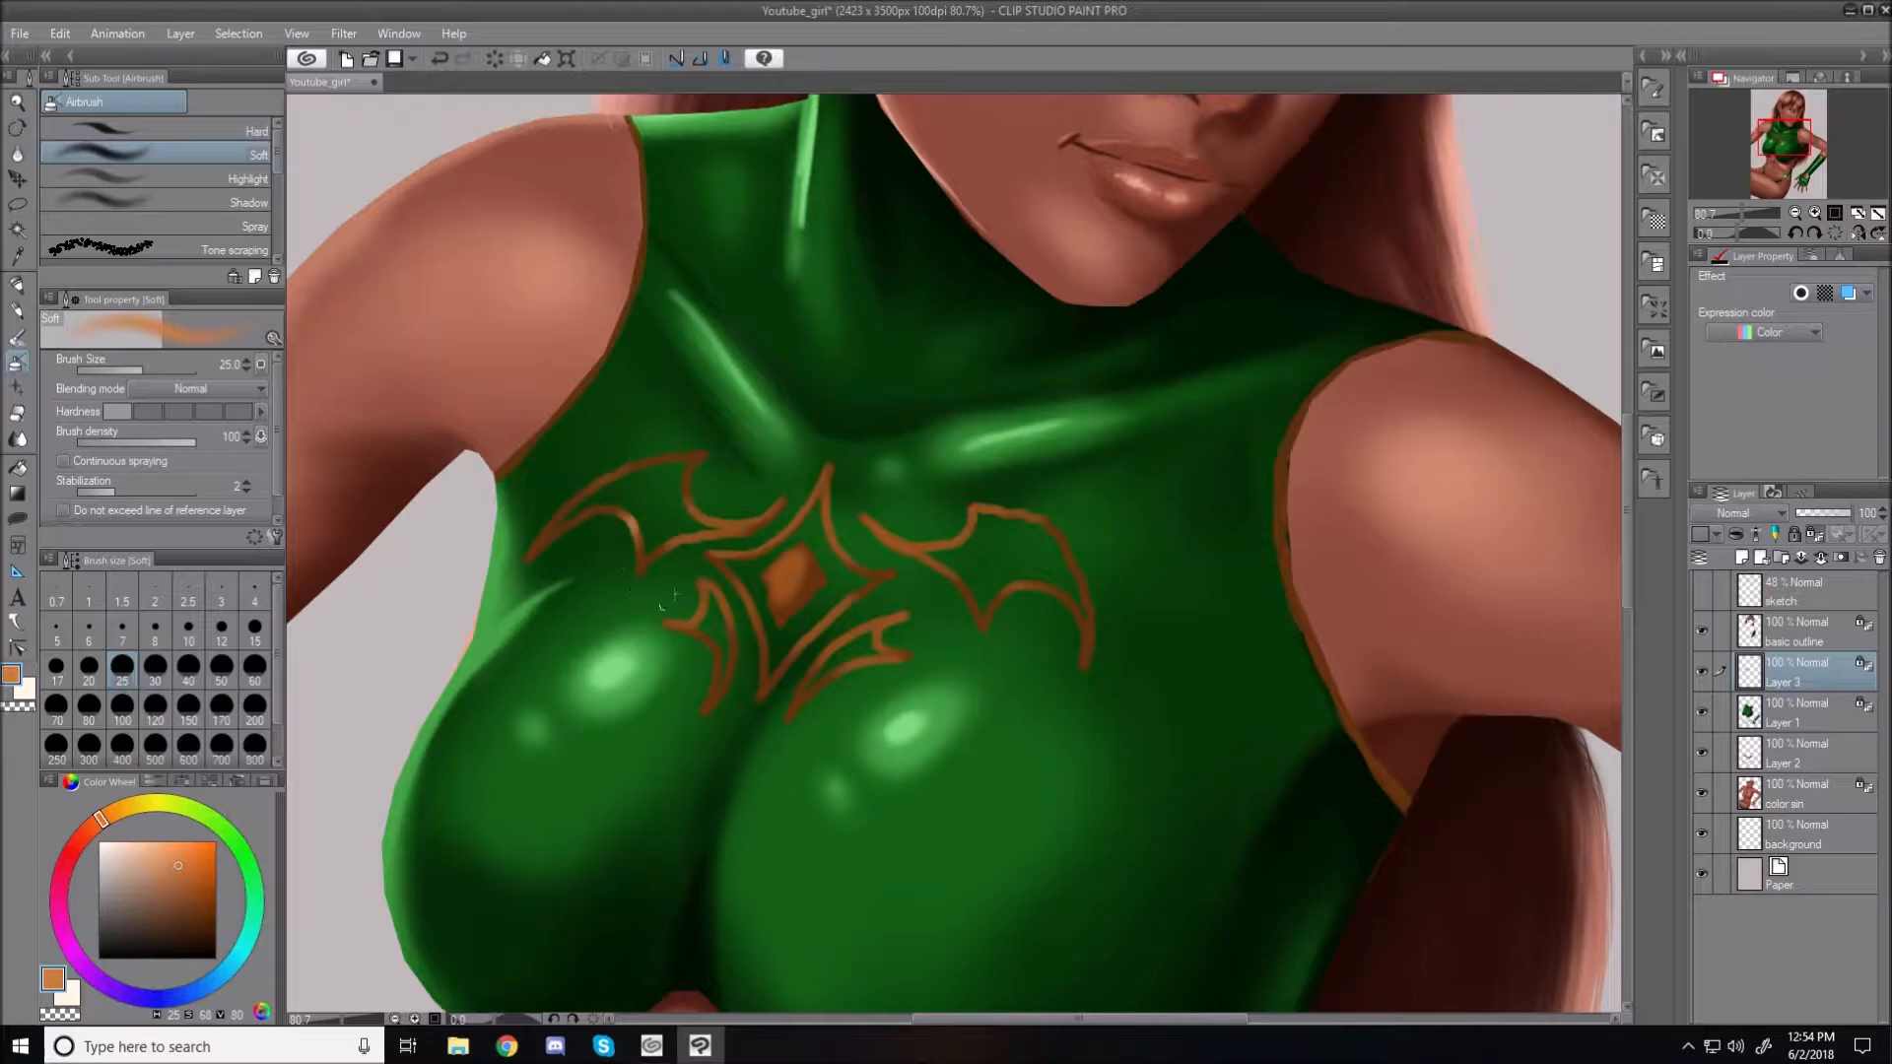
mouse_move(700, 540)
left_mouse_down()
mouse_move(736, 520)
mouse_move(718, 532)
left_mouse_up()
mouse_move(832, 471)
left_mouse_down()
mouse_move(779, 550)
mouse_move(798, 559)
left_mouse_up()
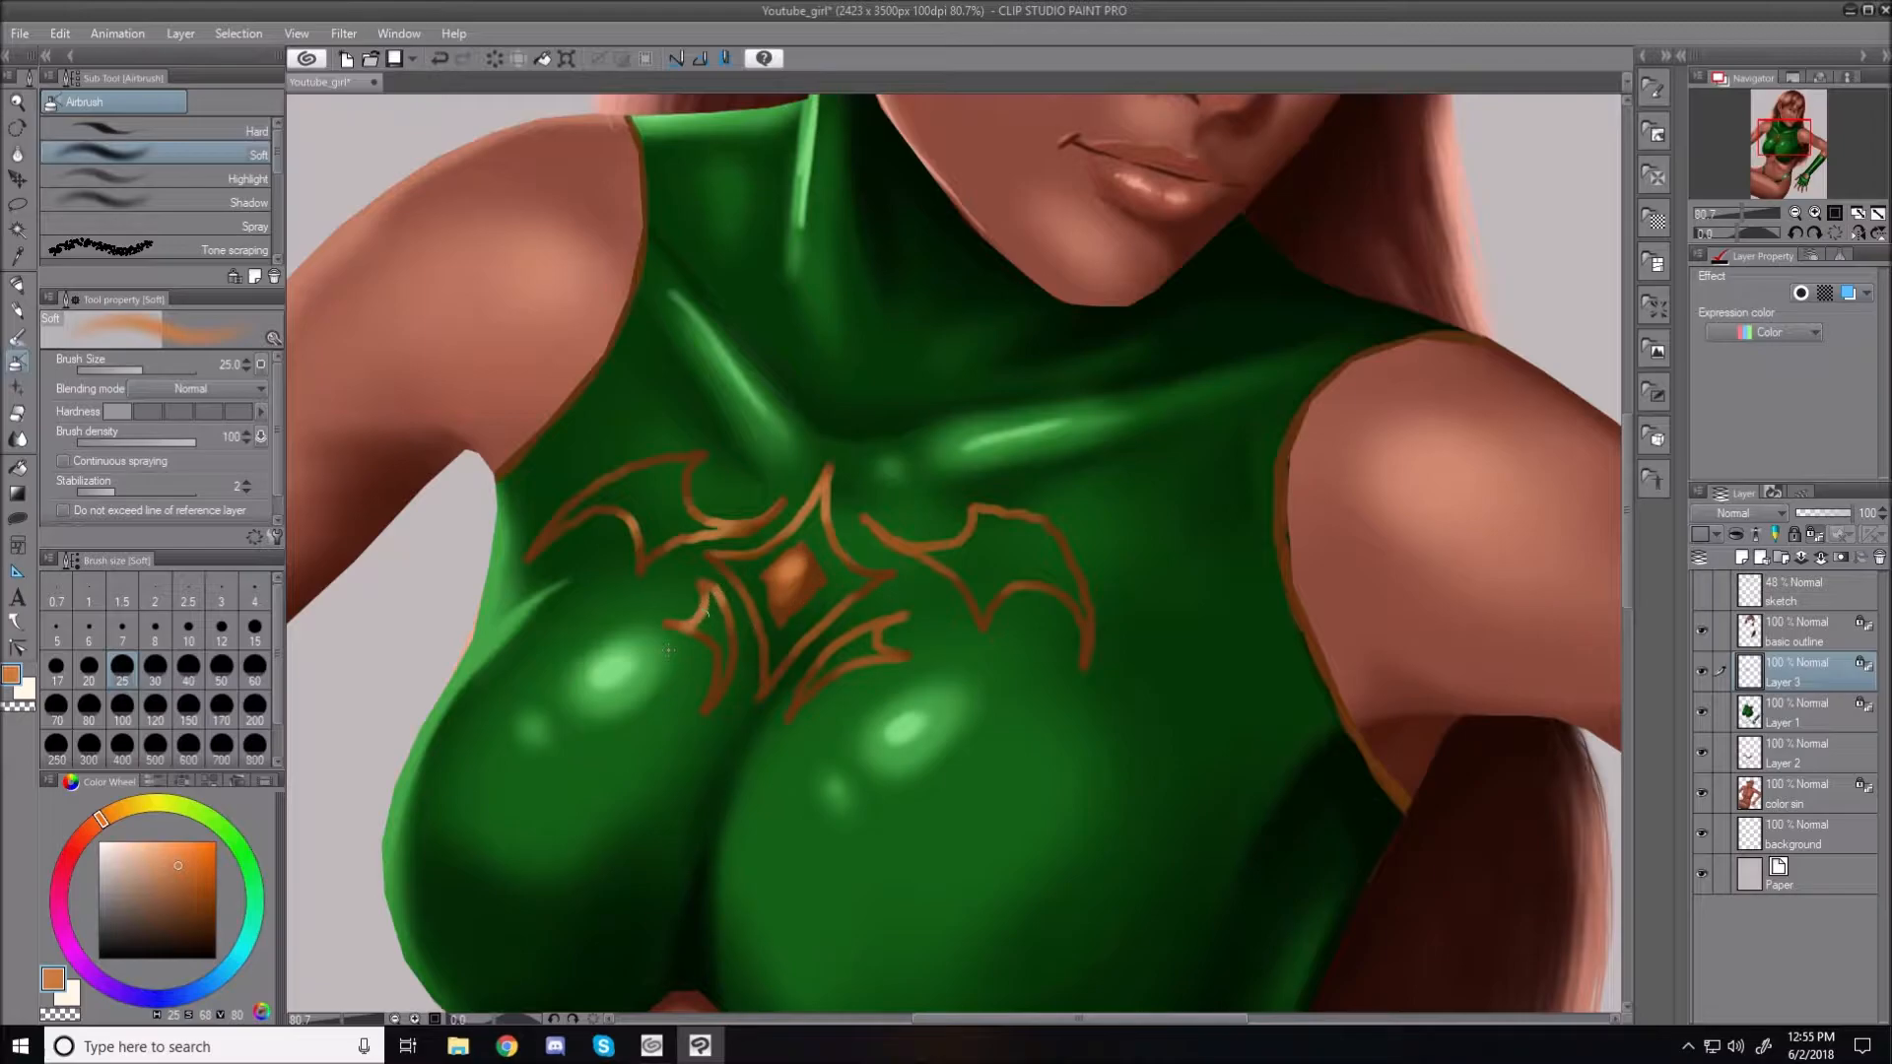
left_click_drag(911, 536, 795, 638)
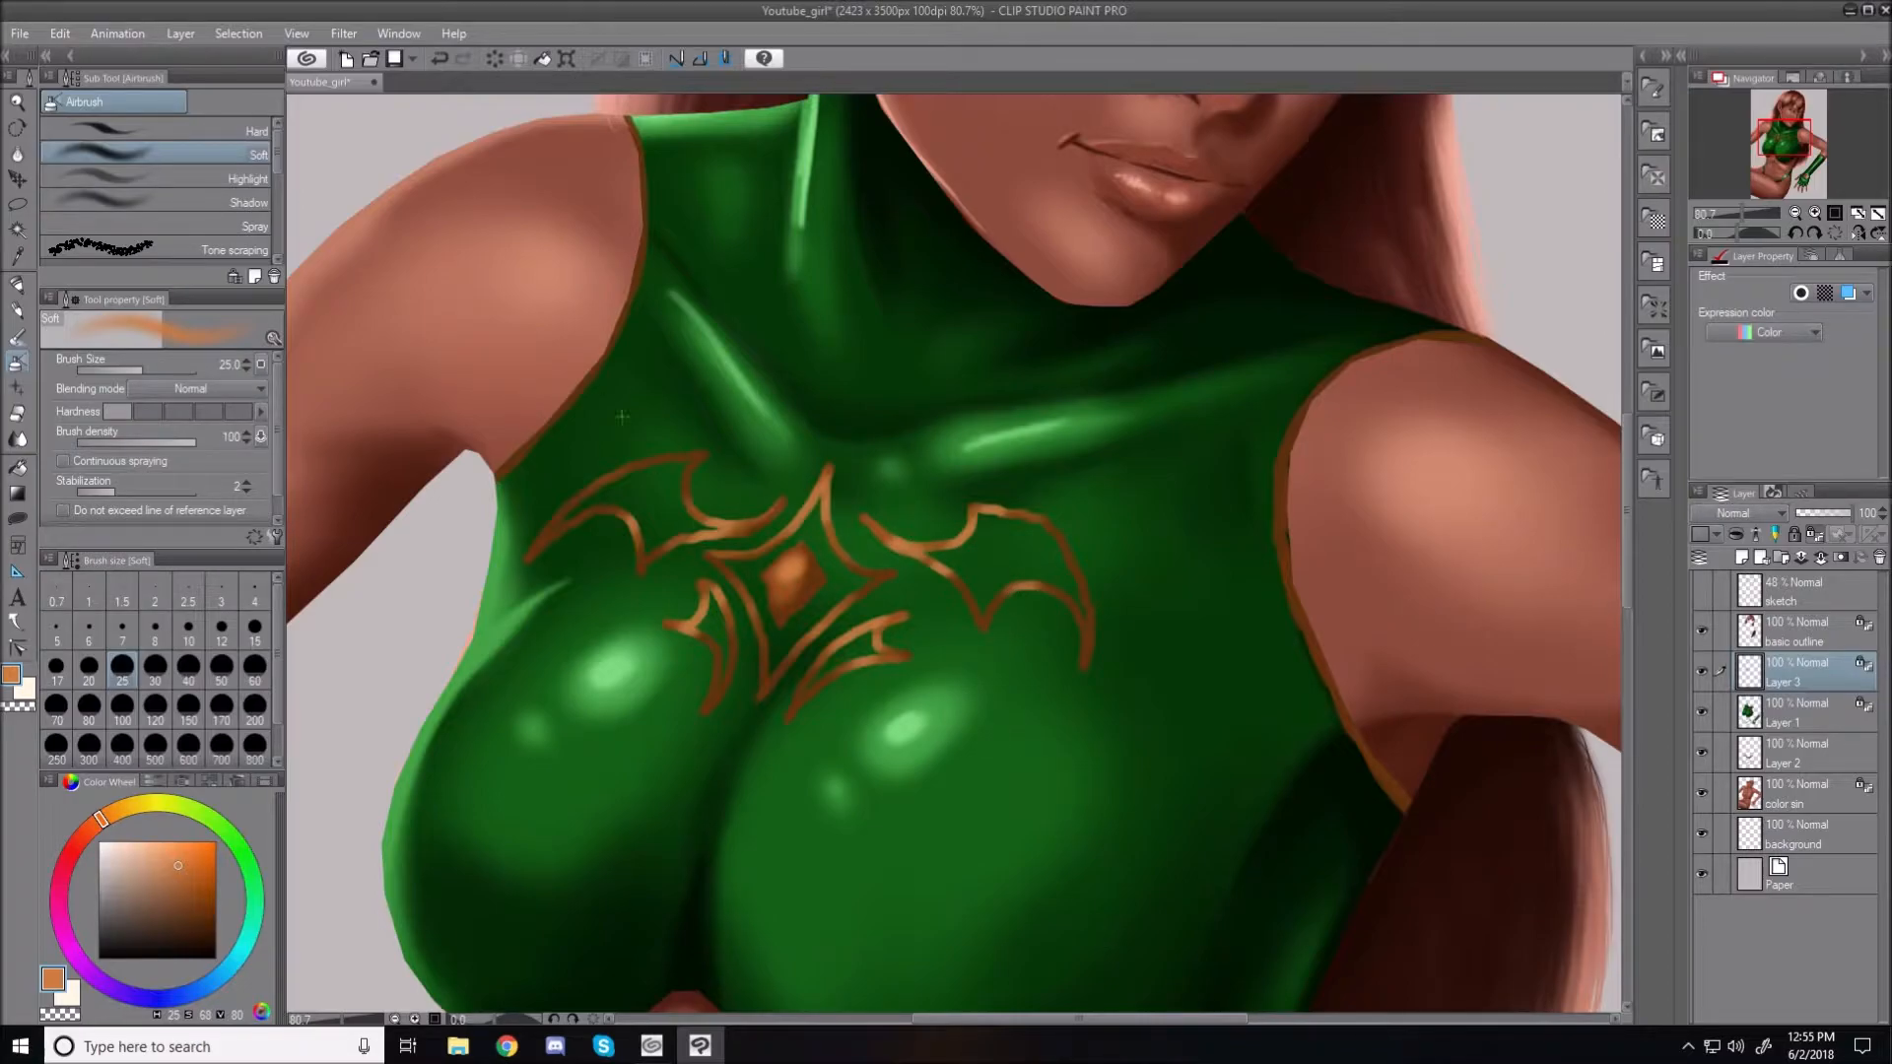
Add paler orange highlights to the star's curves and central diamond with the soft airbrush at sizes 15 to 17
left_click(163, 855)
key("bracketleft")
key("bracketleft")
key("bracketleft")
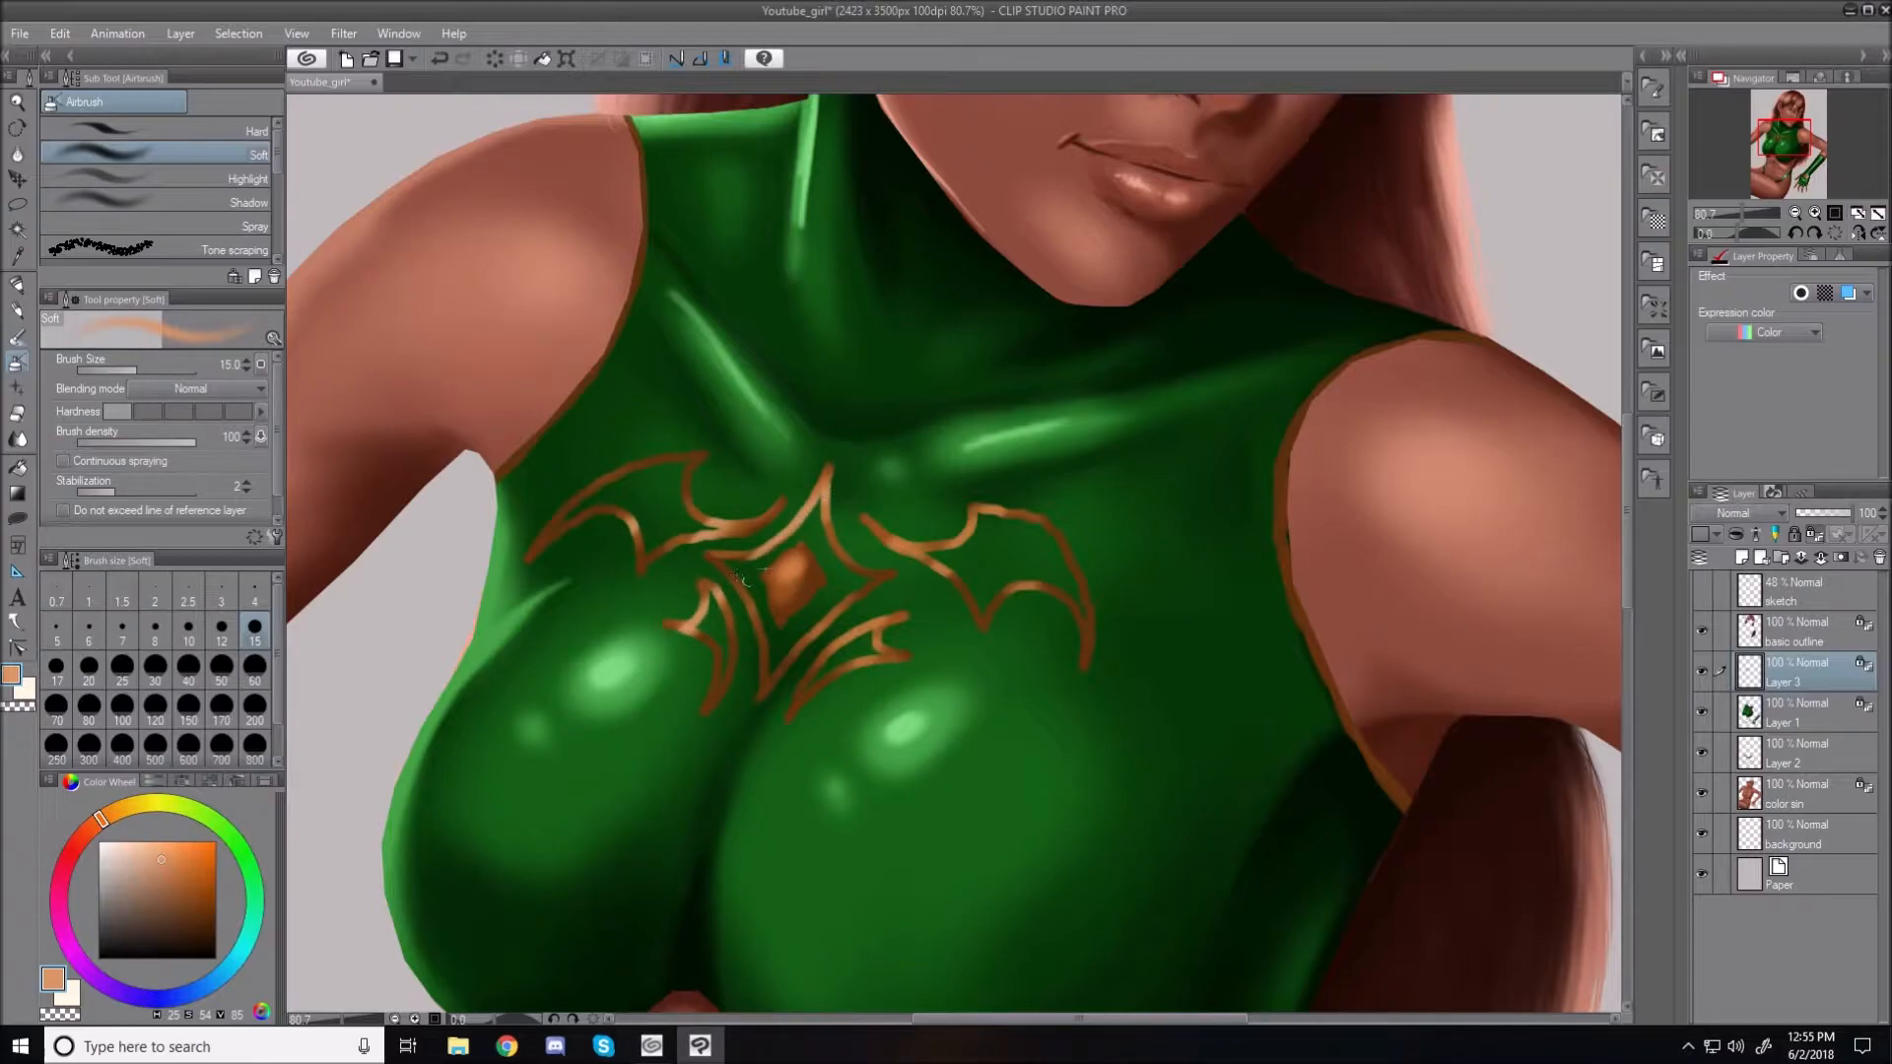
key("bracketleft")
key("bracketleft")
key("bracketright")
key("bracketright")
key("bracketright")
key("bracketright")
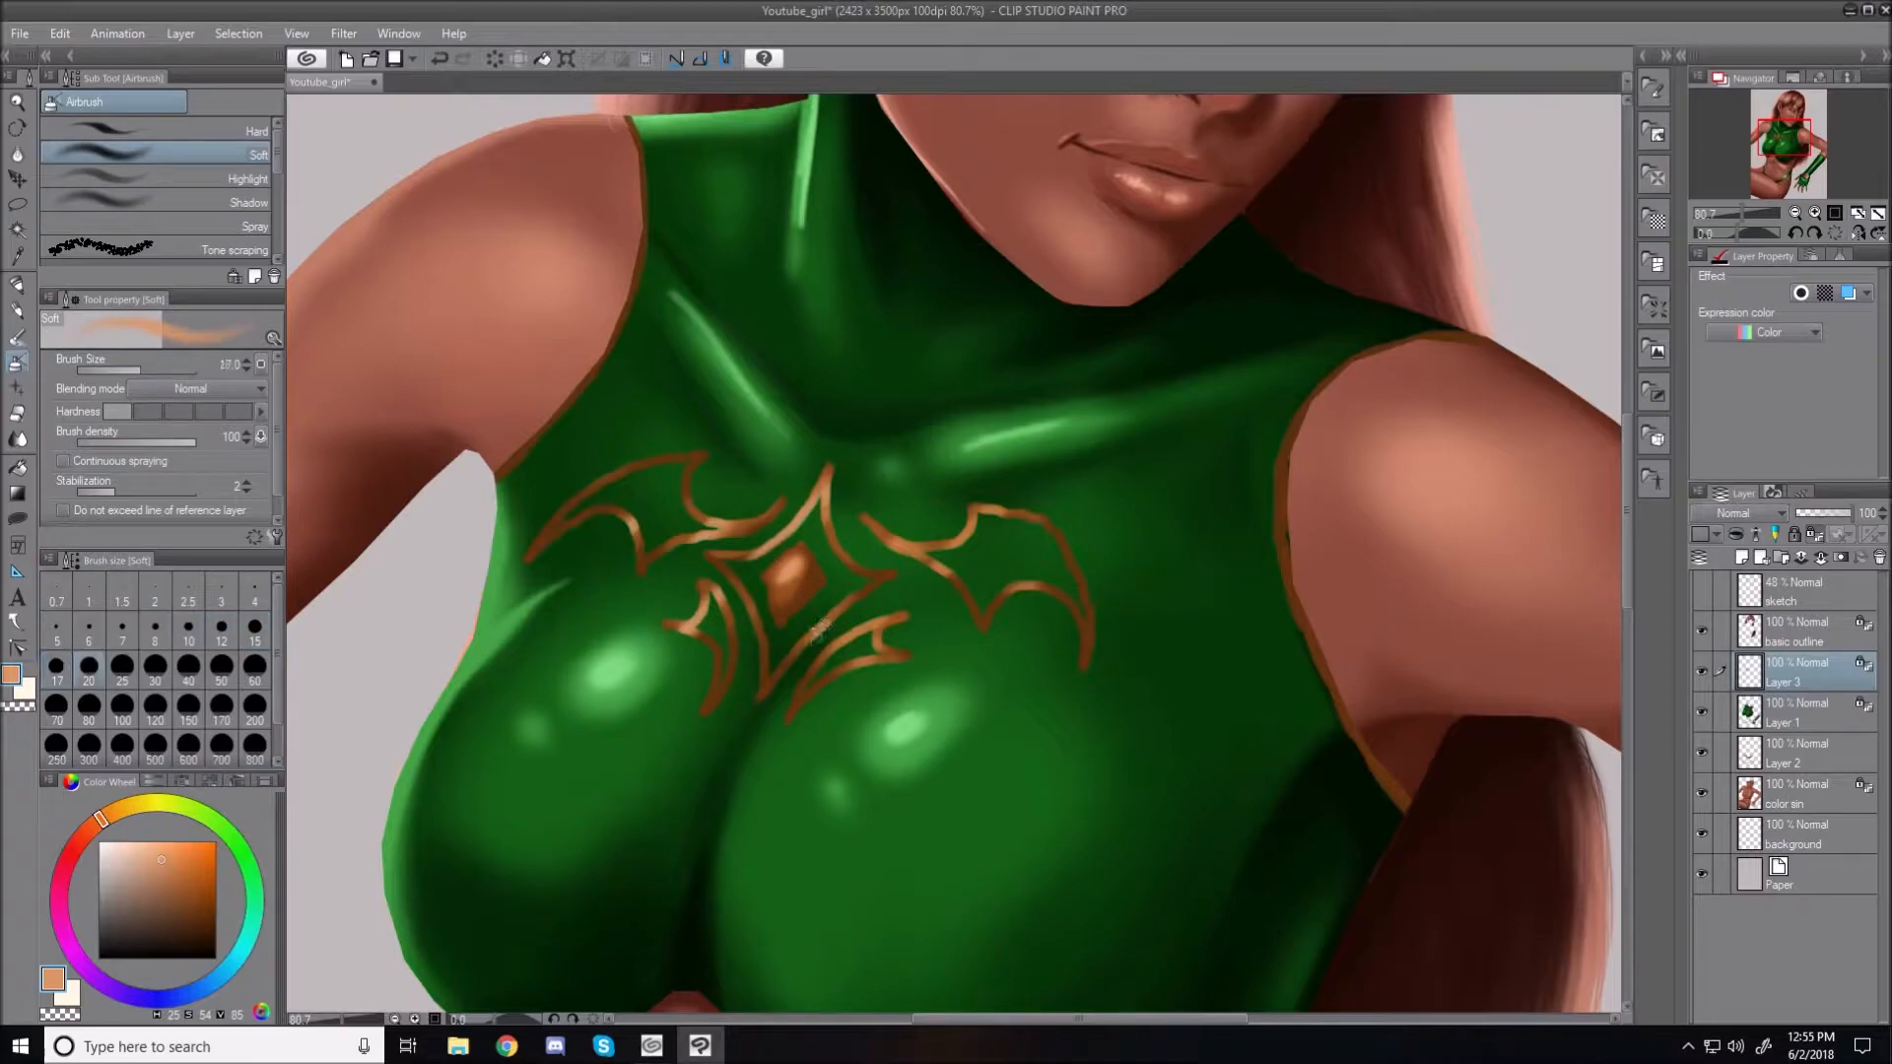
Highlight the wing on the bent arm's side in pale orange at size 25, and enlarge the brush to 60
key("bracketright")
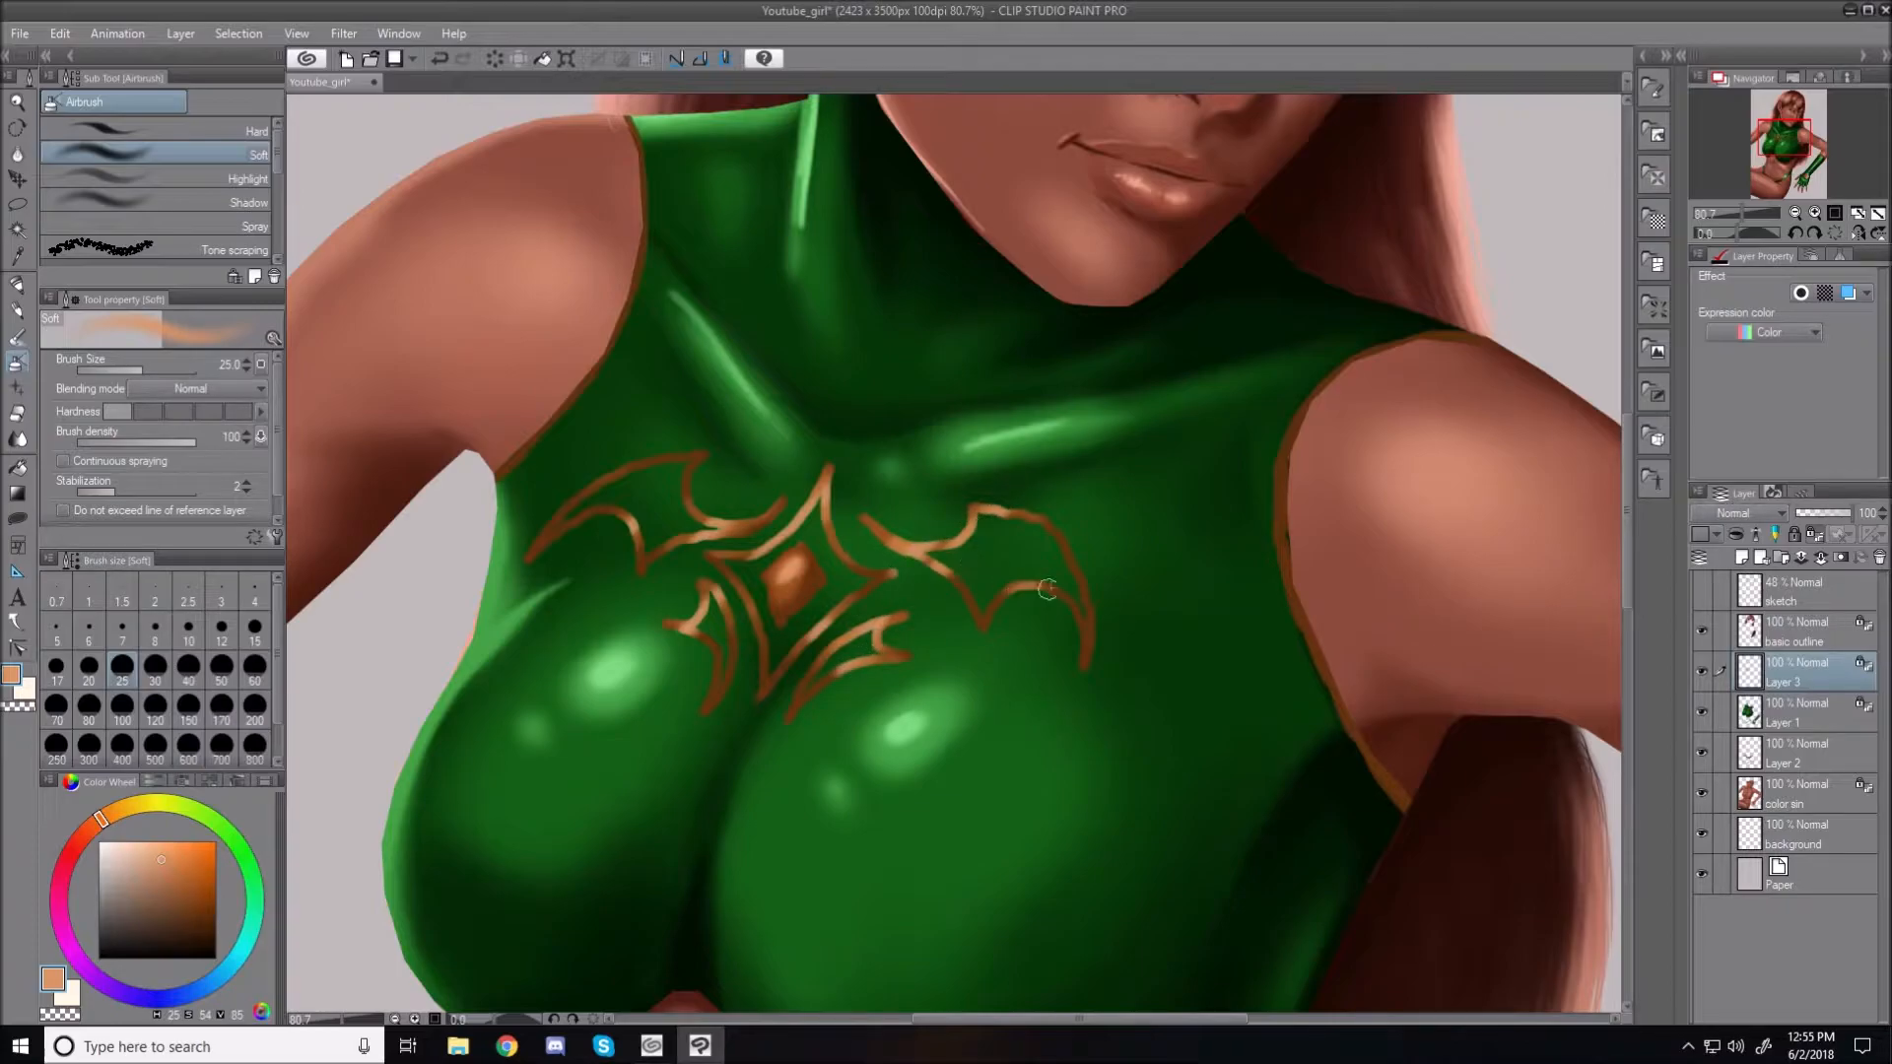
left_click_drag(1063, 539, 1073, 558)
key("bracketright")
key("bracketright")
key("bracketright")
key("bracketright")
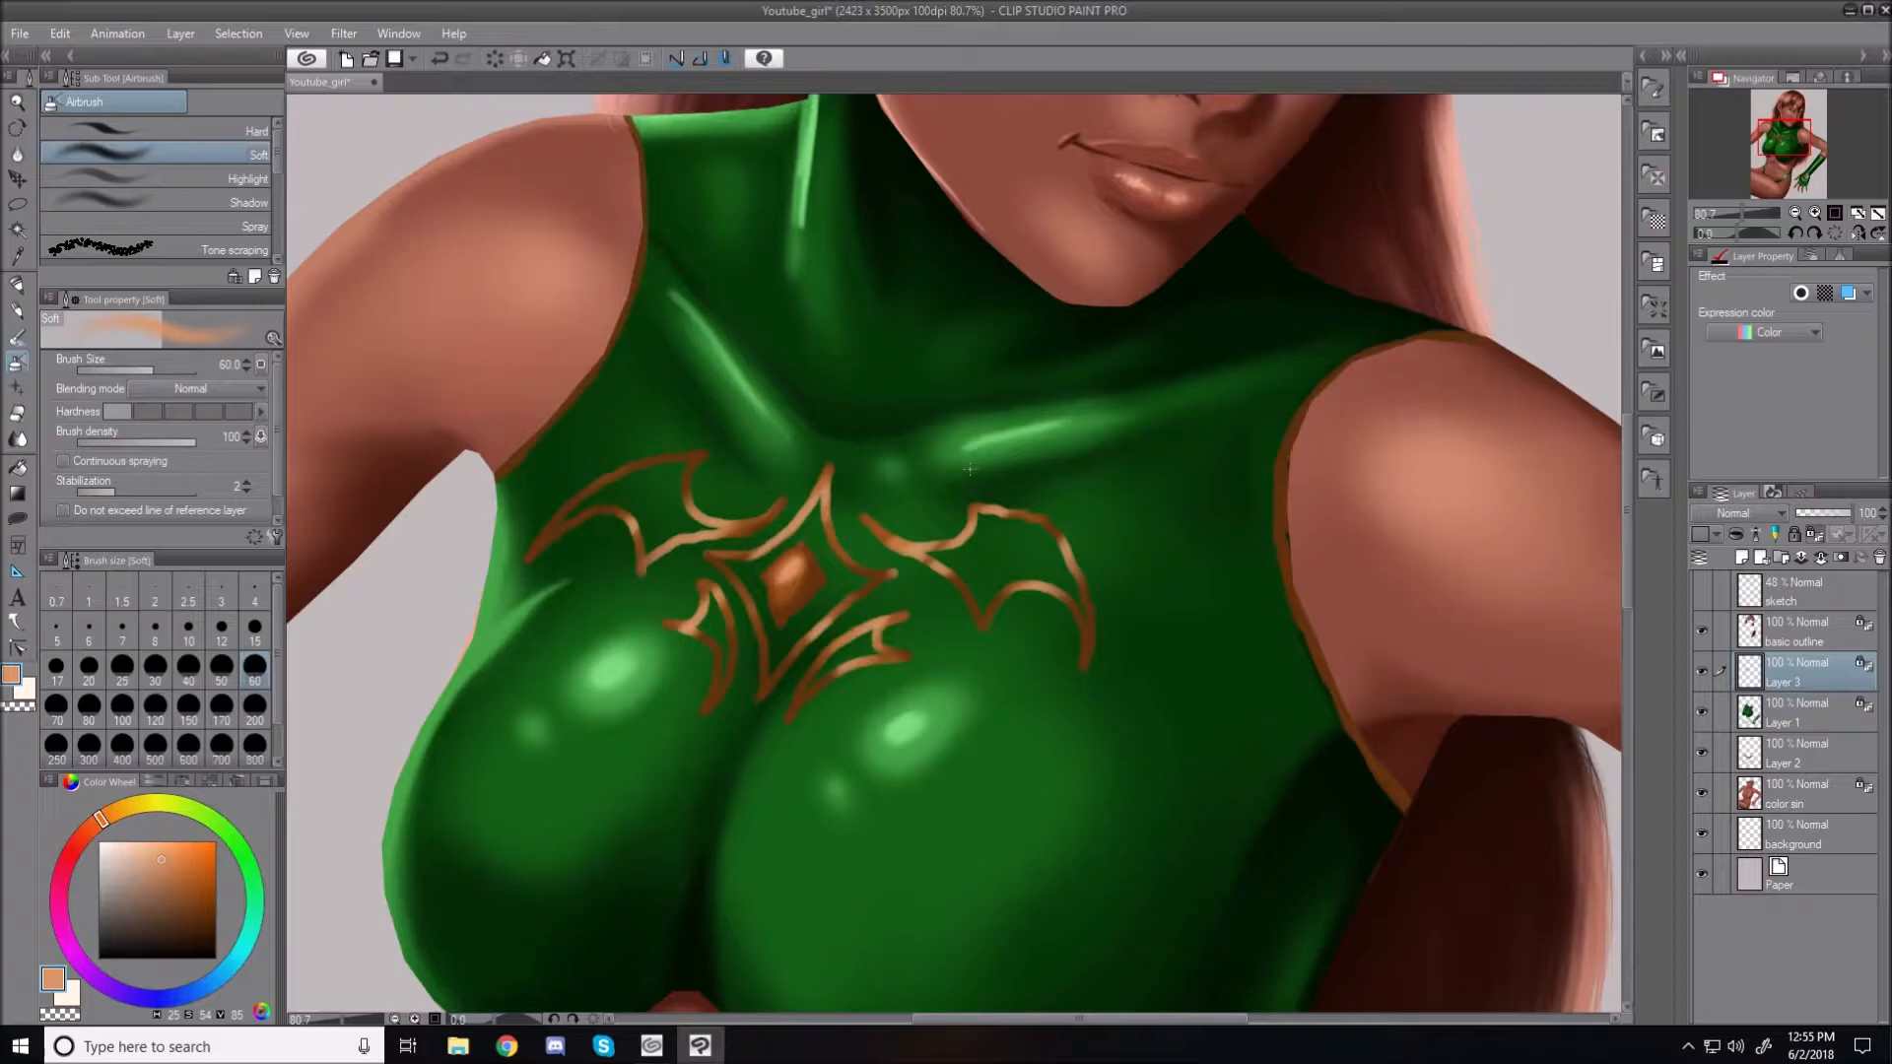
key("ctrl+0")
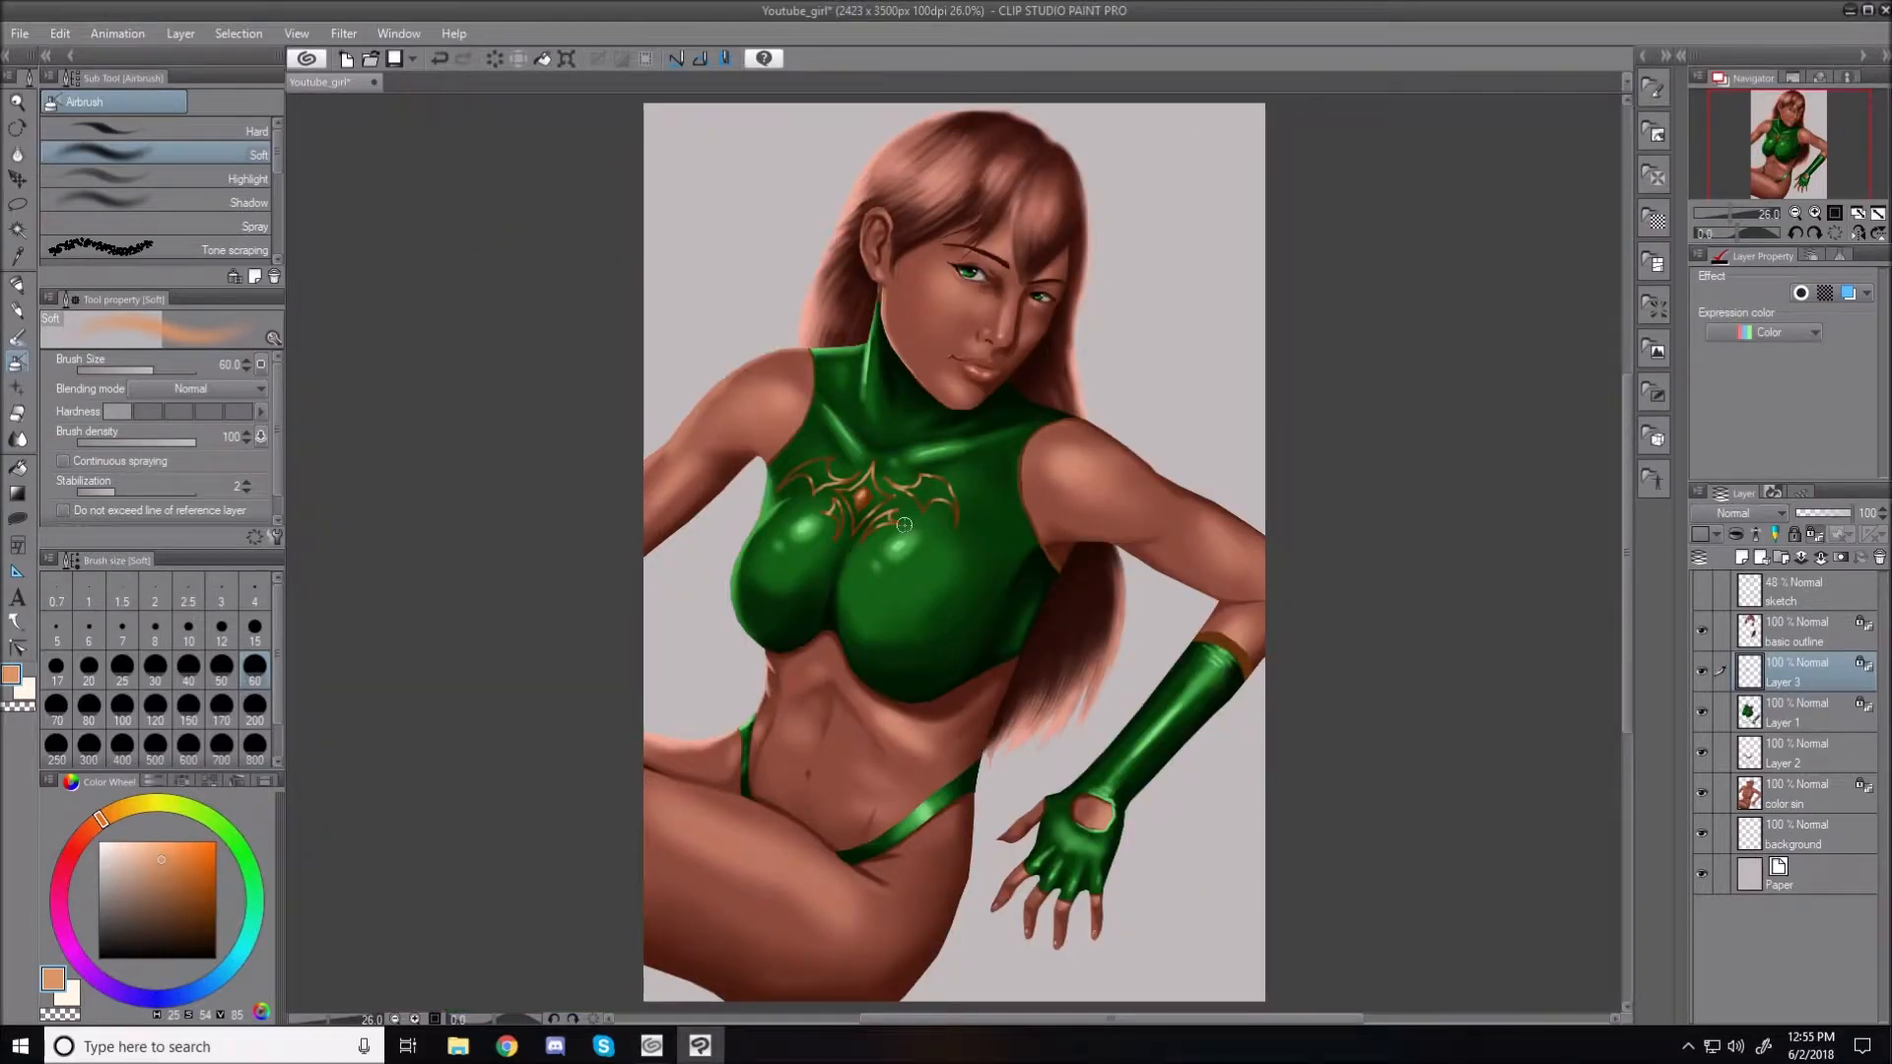
scroll(885, 515, "up", 5)
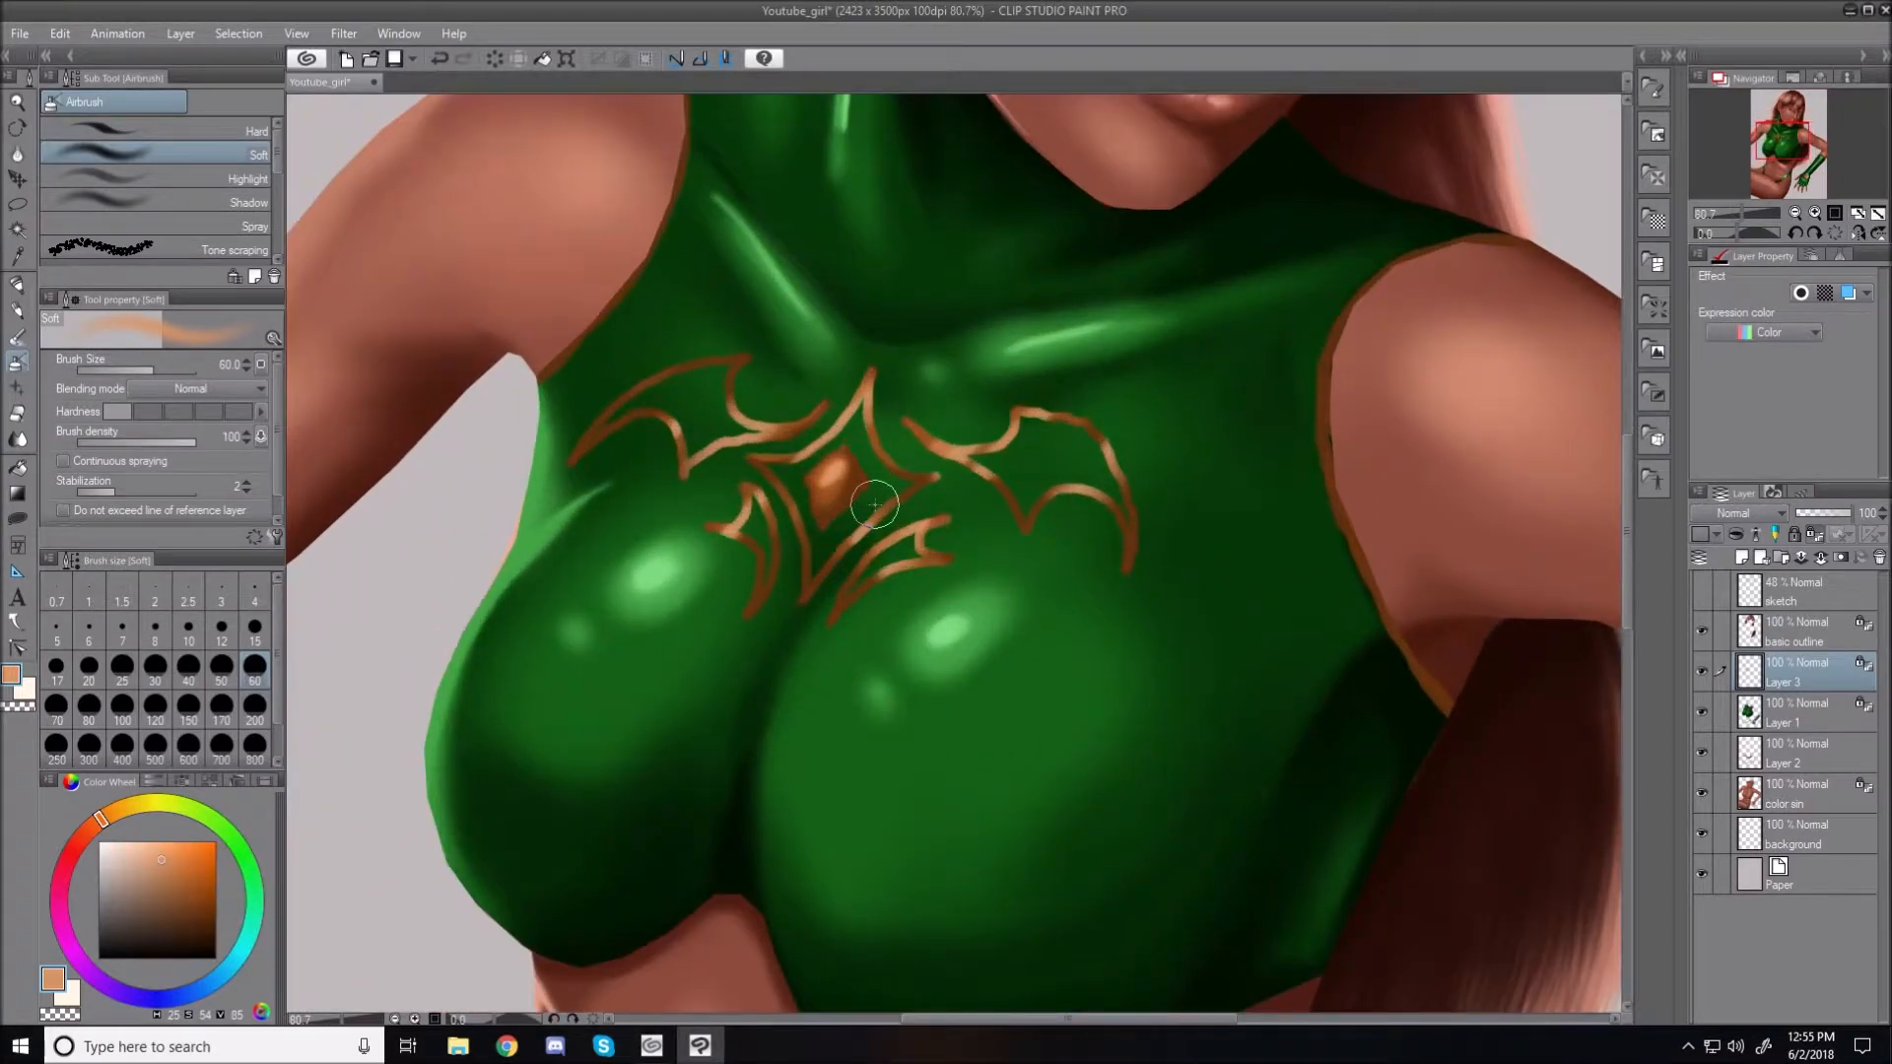
Pick a light peach and refine the star's highlights with the soft airbrush reduced to size 10
left_click(150, 848)
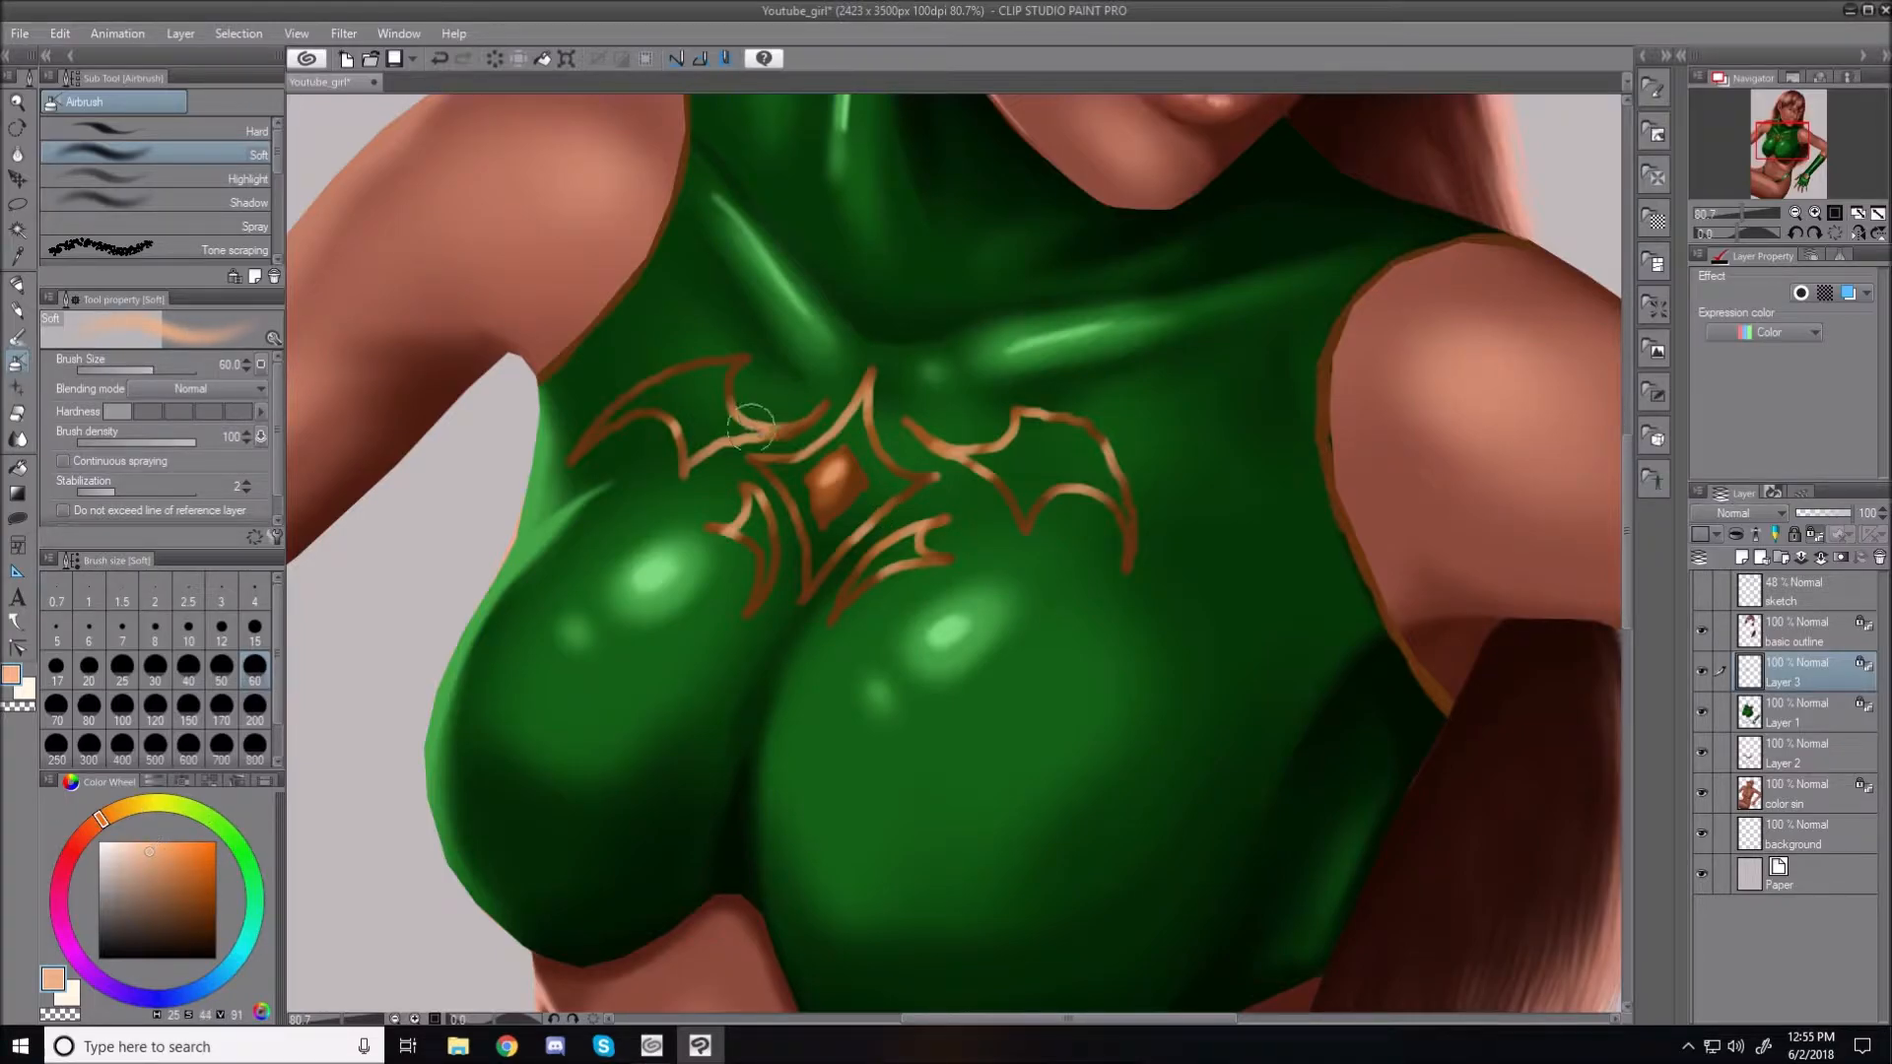
key("bracketleft")
key("bracketleft")
key("bracketleft")
key("bracketleft")
key("bracketleft")
key("bracketleft")
key("bracketleft")
key("bracketleft")
key("bracketleft")
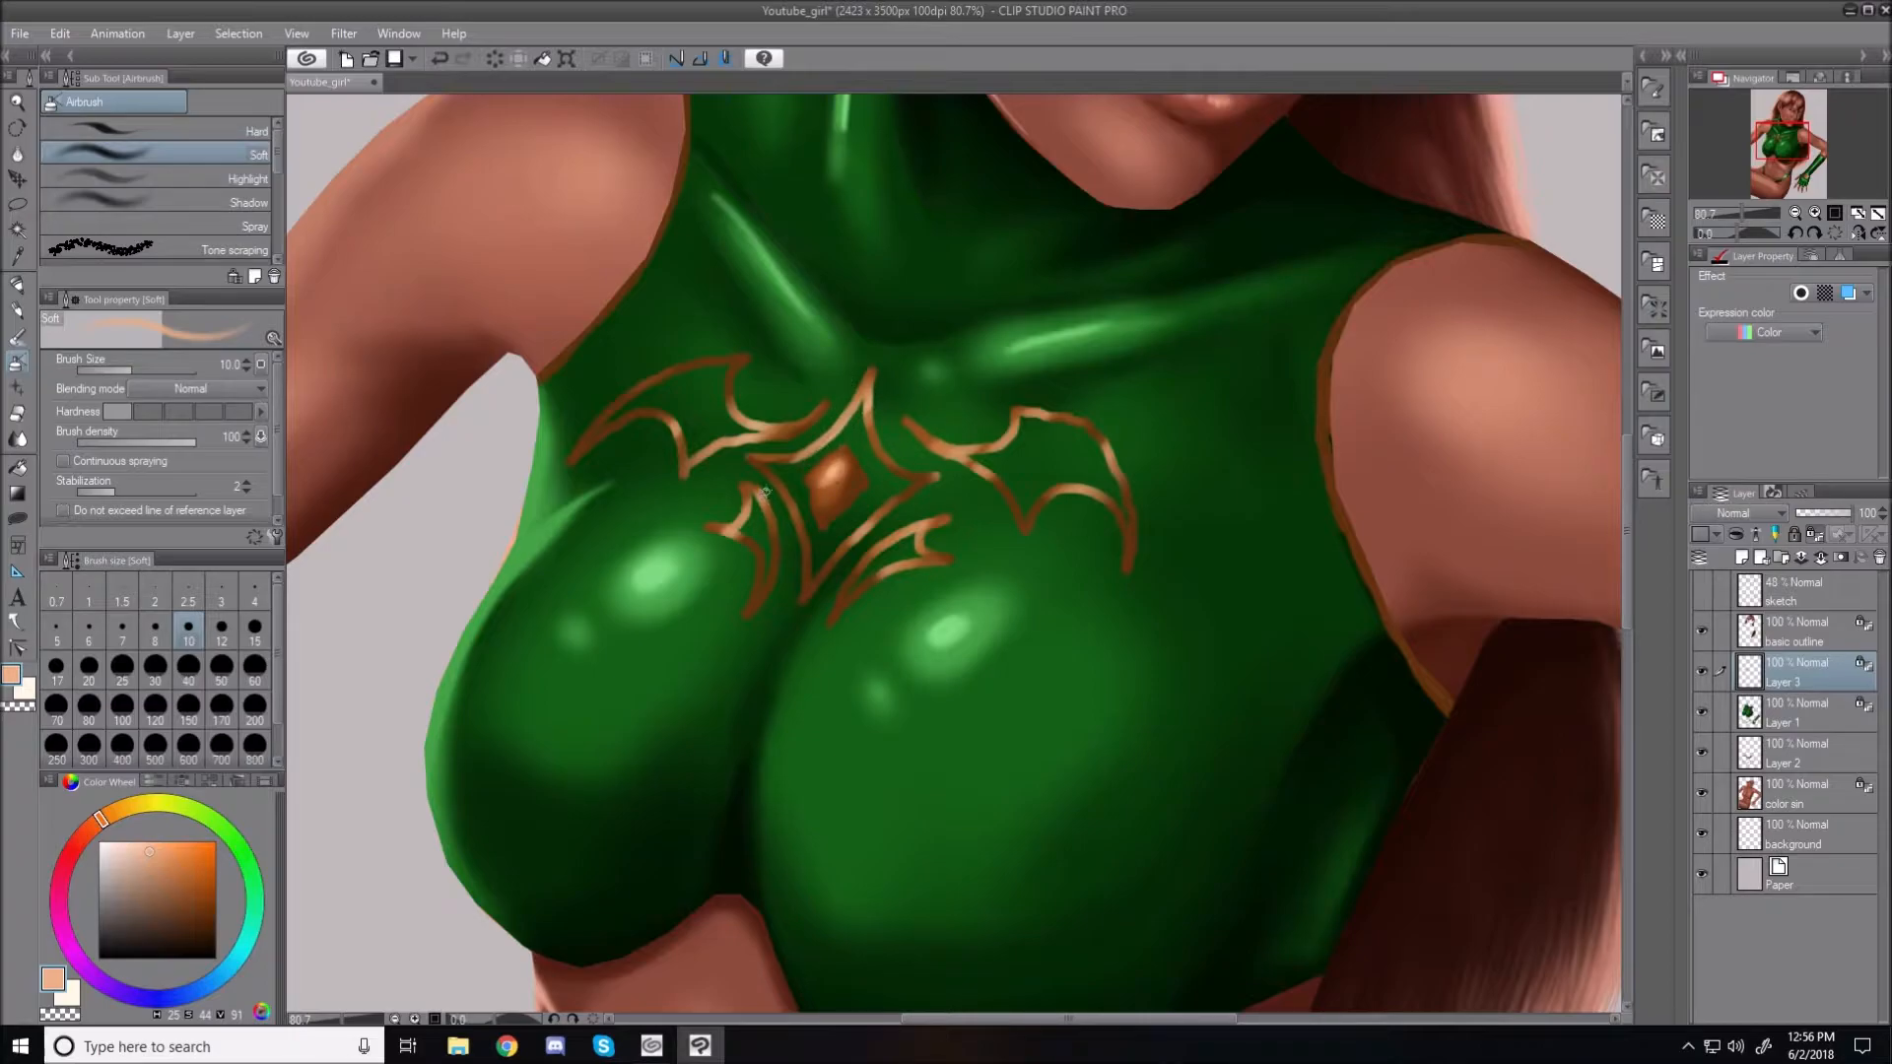
Brighten the star's side point and the adjoining wing curve in light peach at size 30
key("bracketright")
key("bracketright")
key("bracketright")
key("bracketright")
key("bracketright")
key("bracketright")
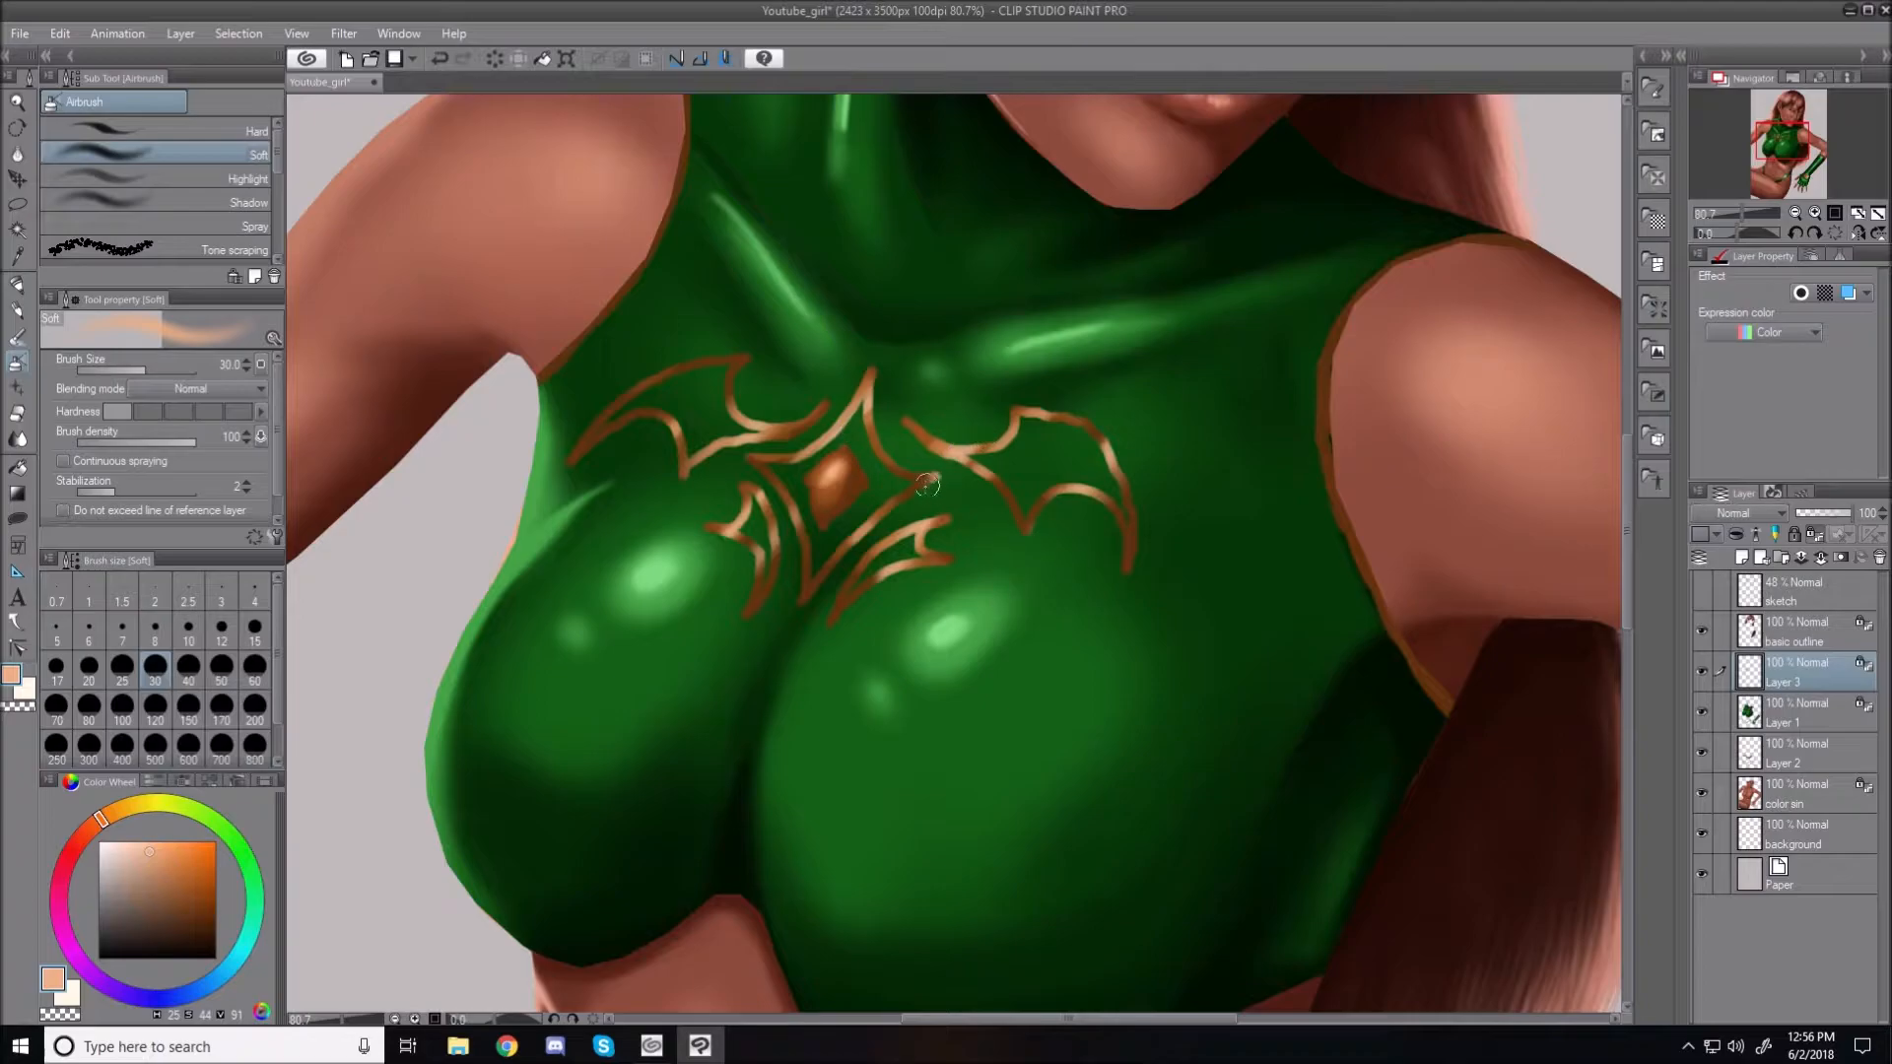
Pick a very pale peach and add small bright highlights to the emblem's central diamond at size 12
left_click(139, 845)
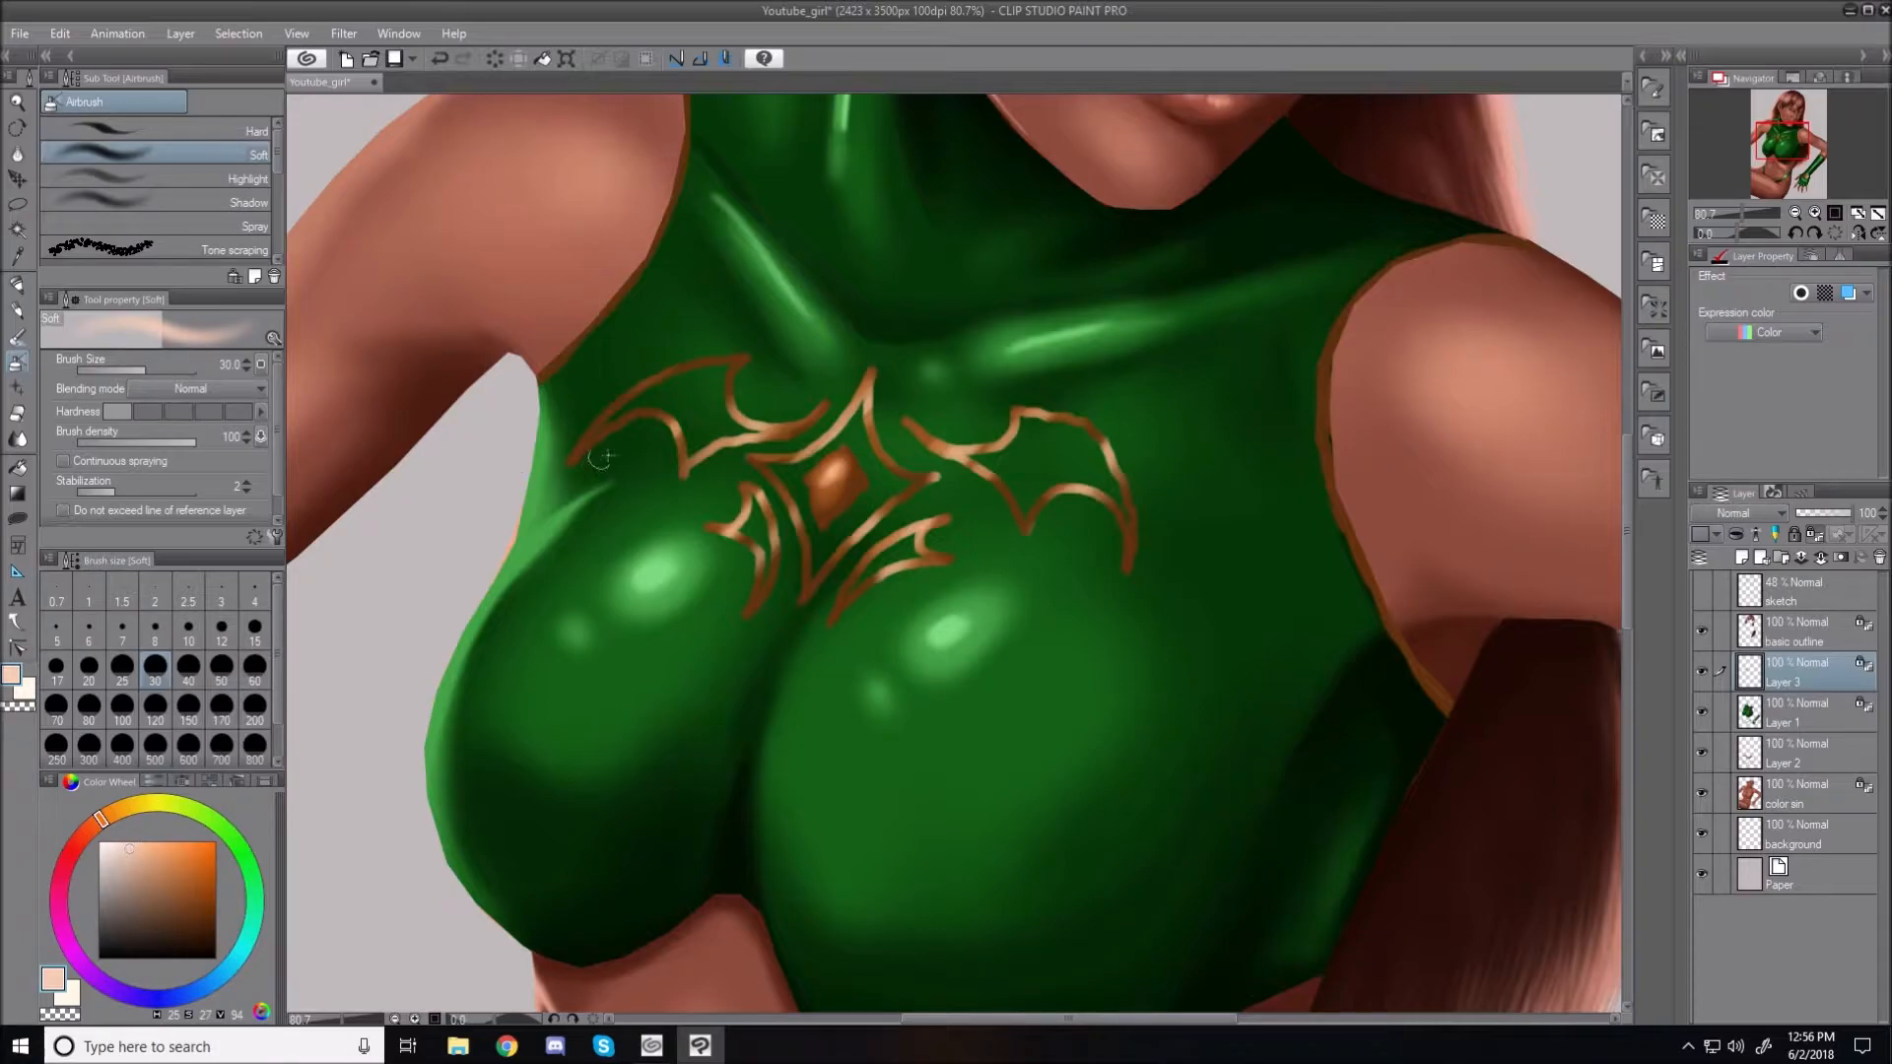
key("bracketleft")
key("bracketleft")
key("bracketleft")
key("bracketleft")
key("bracketleft")
key("bracketleft")
key("bracketleft")
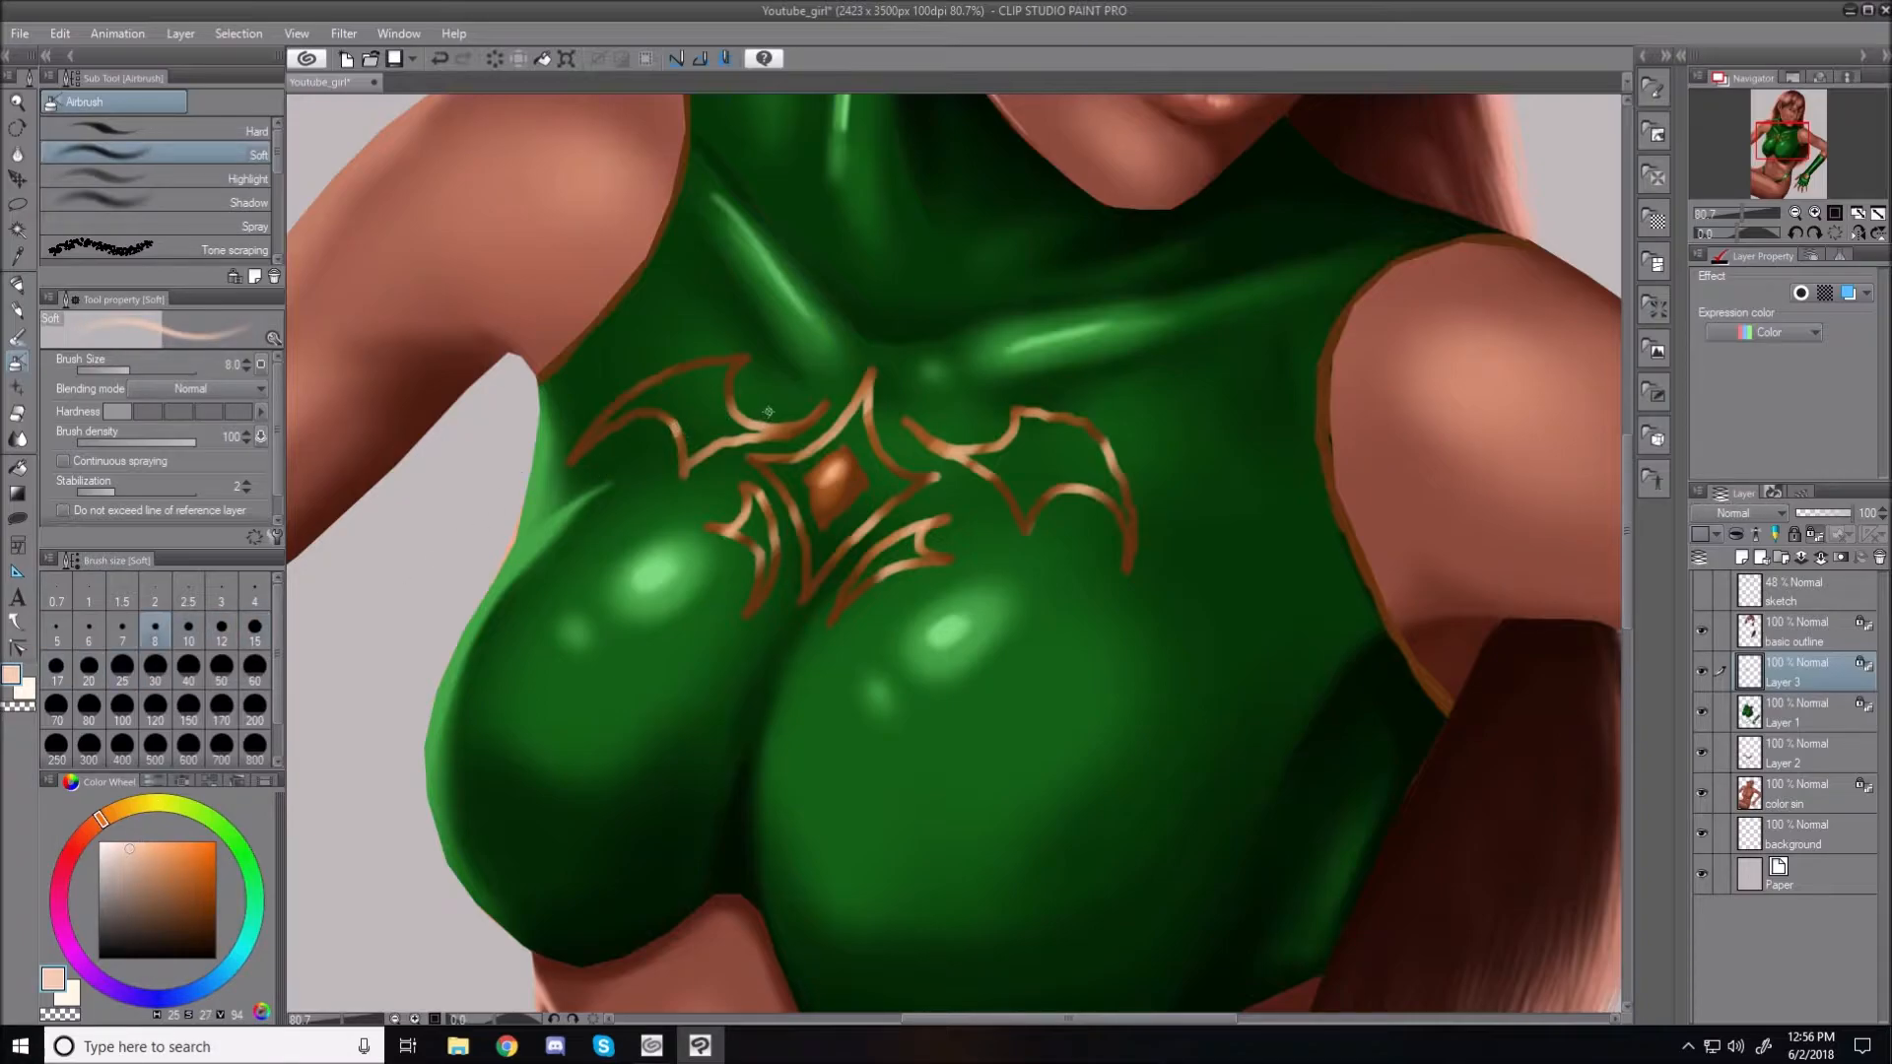
key("bracketright")
key("bracketright")
key("bracketright")
key("bracketright")
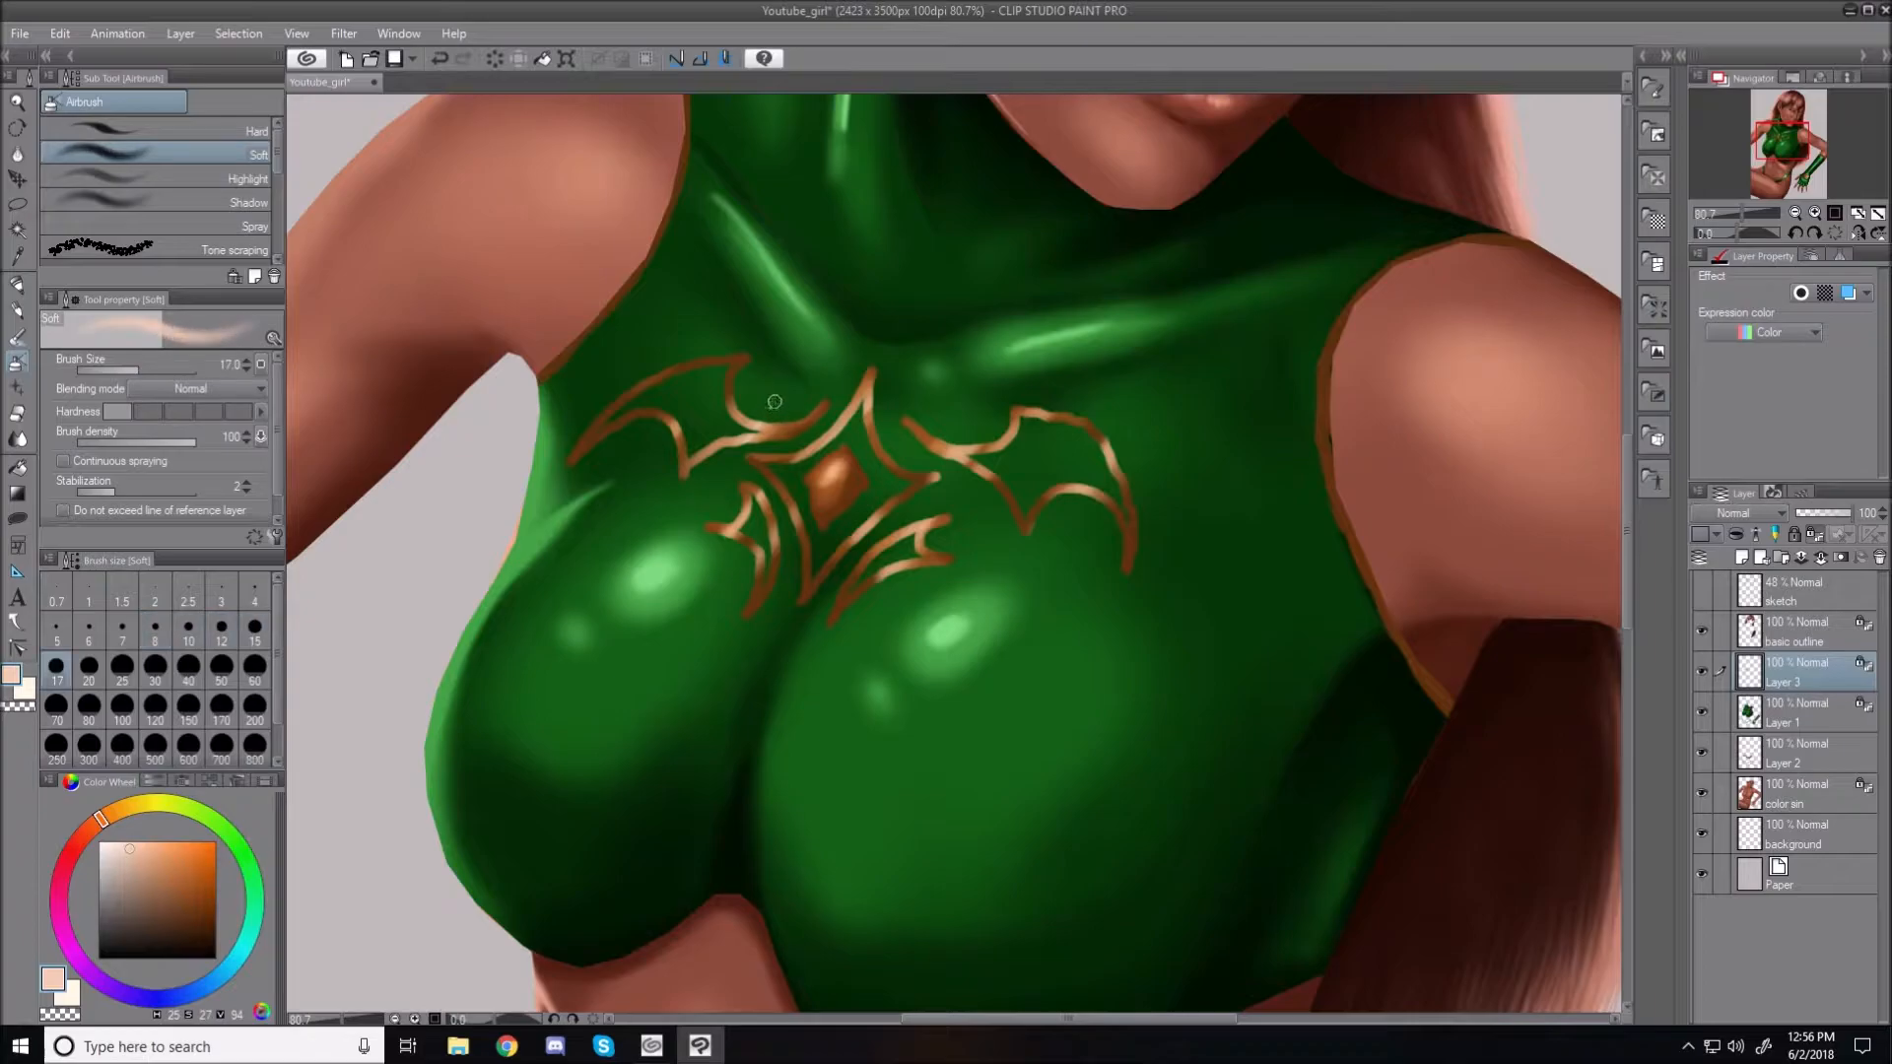
key("bracketleft")
key("bracketleft")
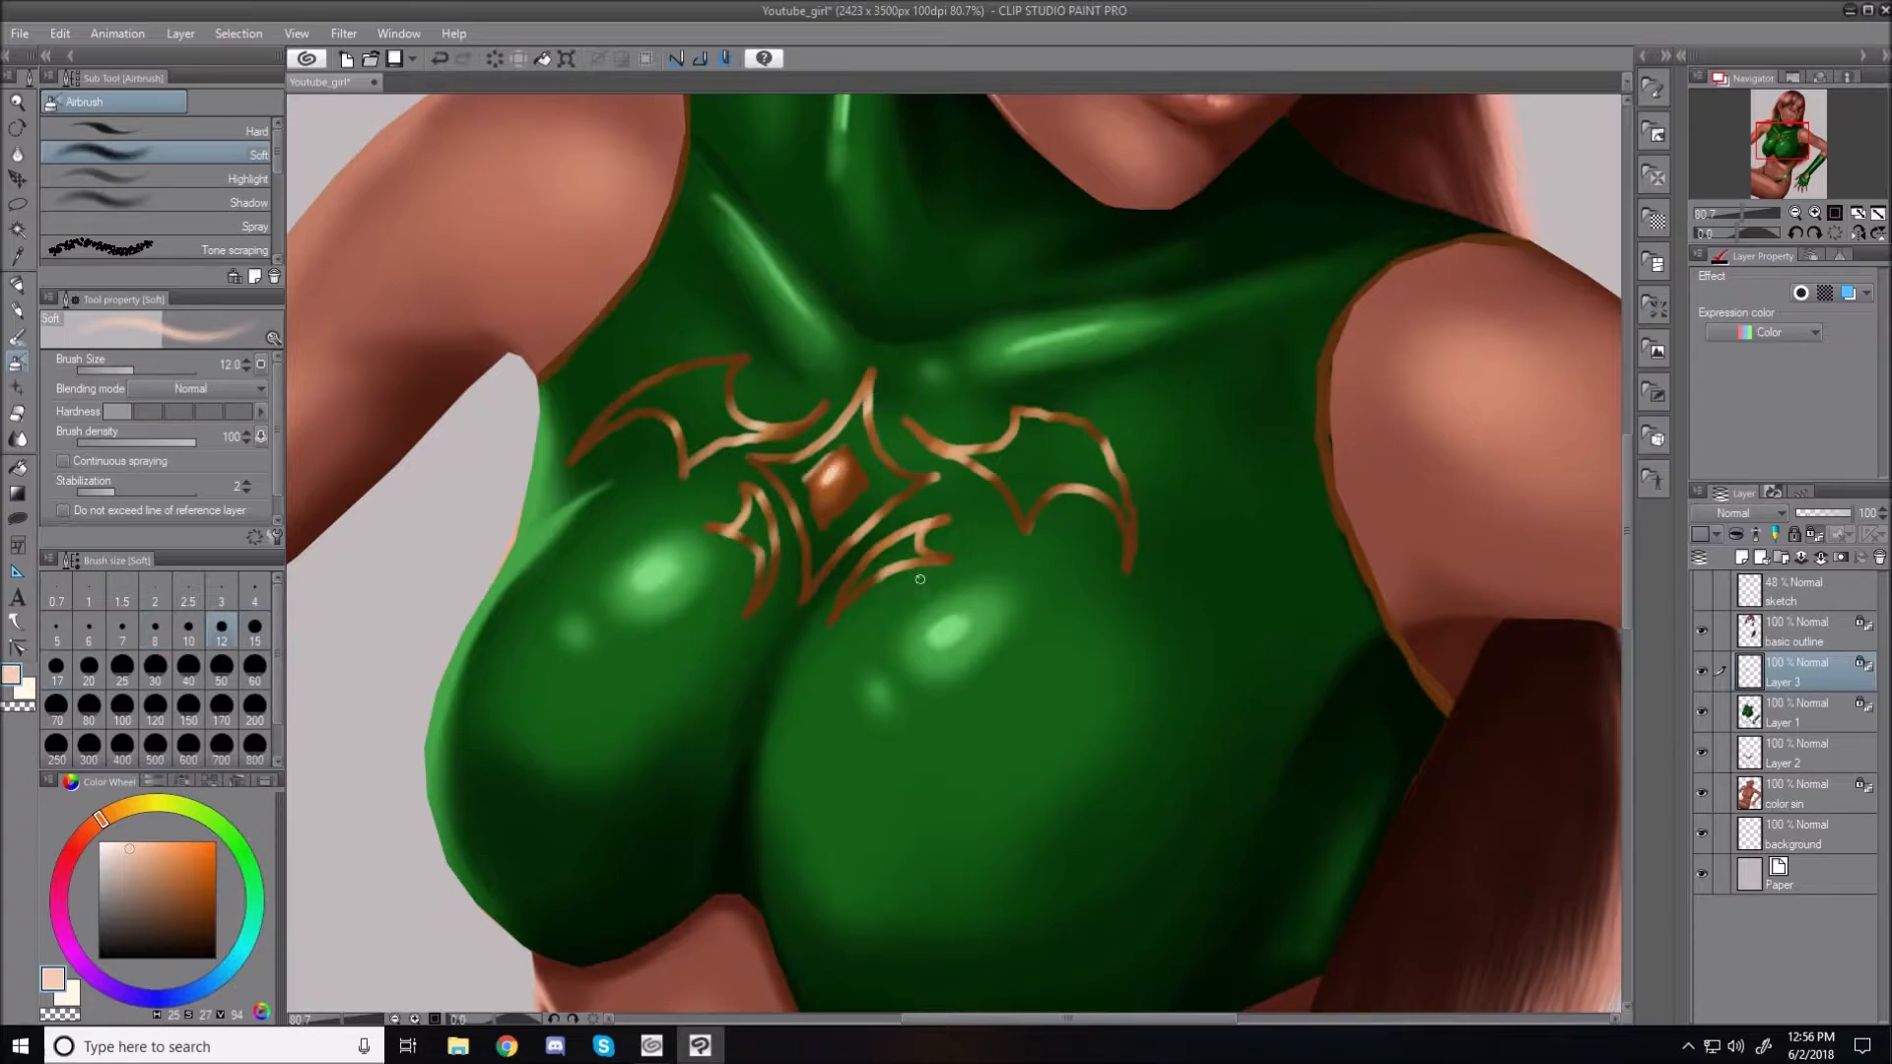
Strengthen the pale highlights on the small forked curves below the star, using brush sizes 20 and 30
key("bracketright")
key("bracketright")
key("bracketright")
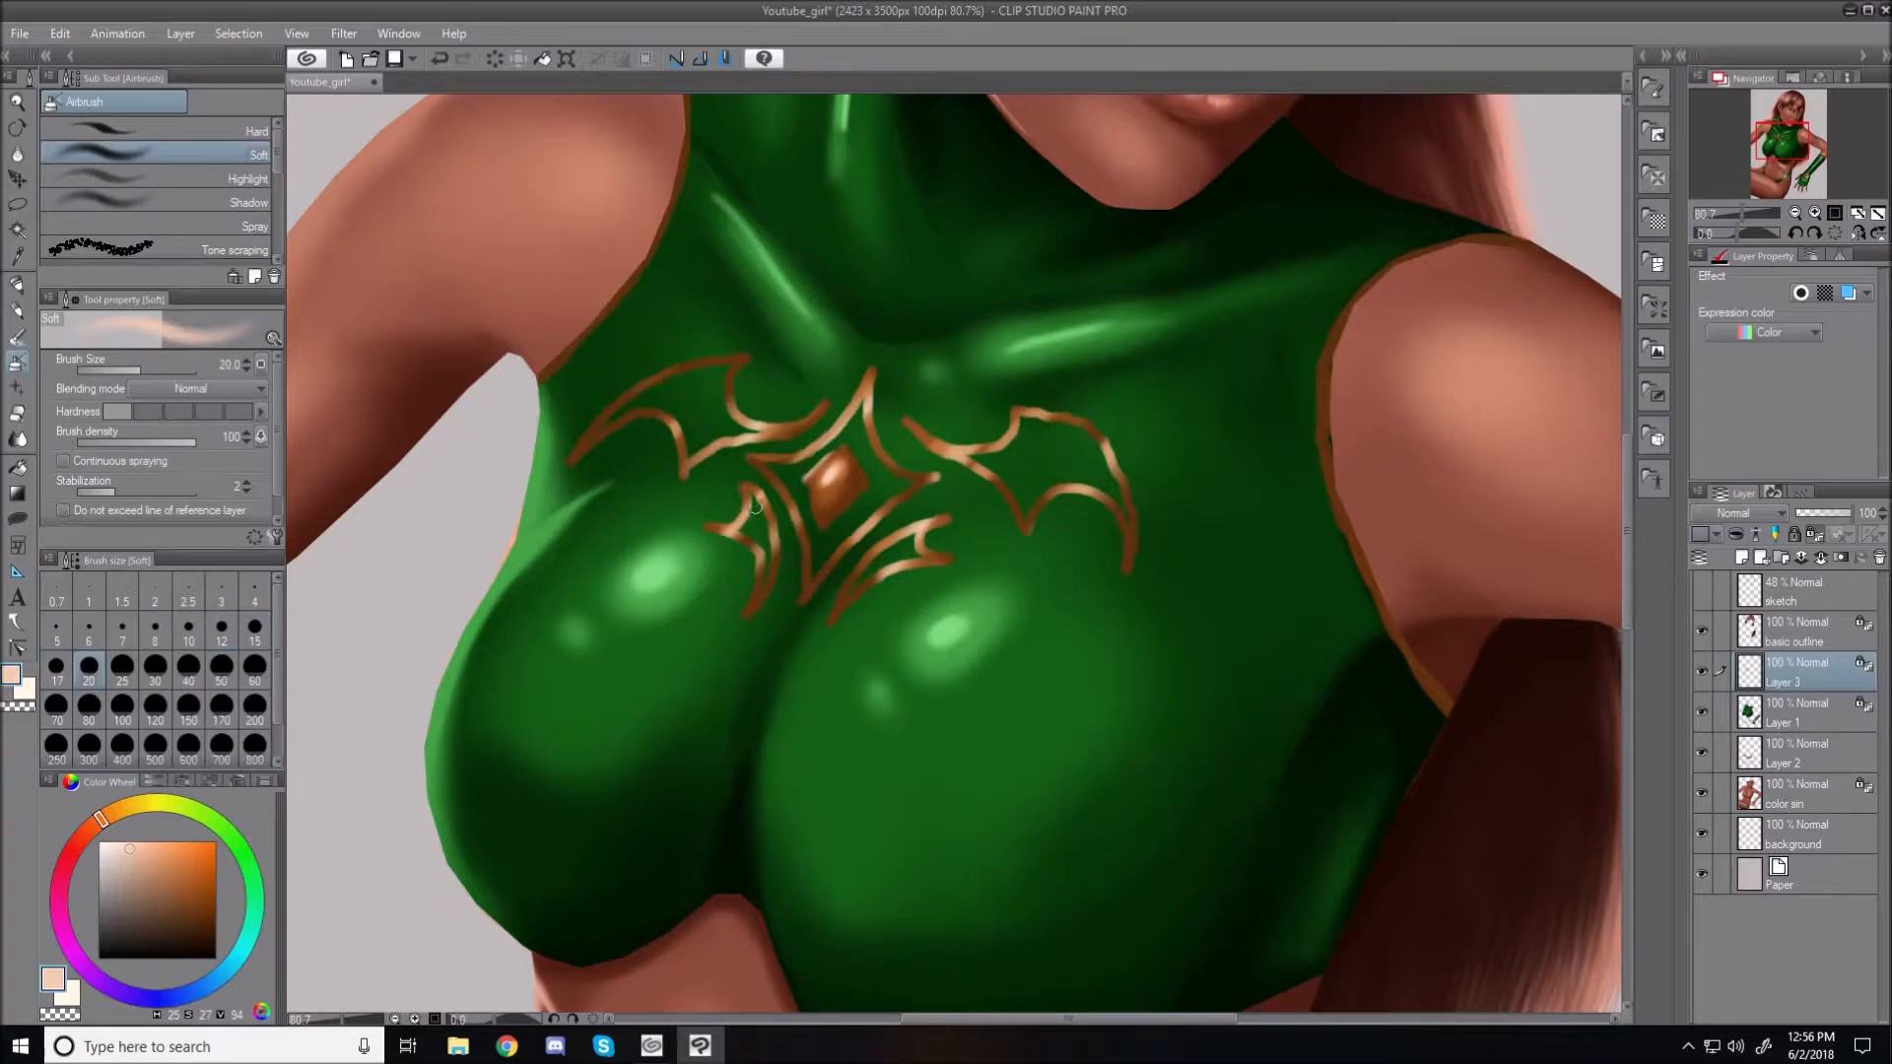
key("bracketright")
key("bracketright")
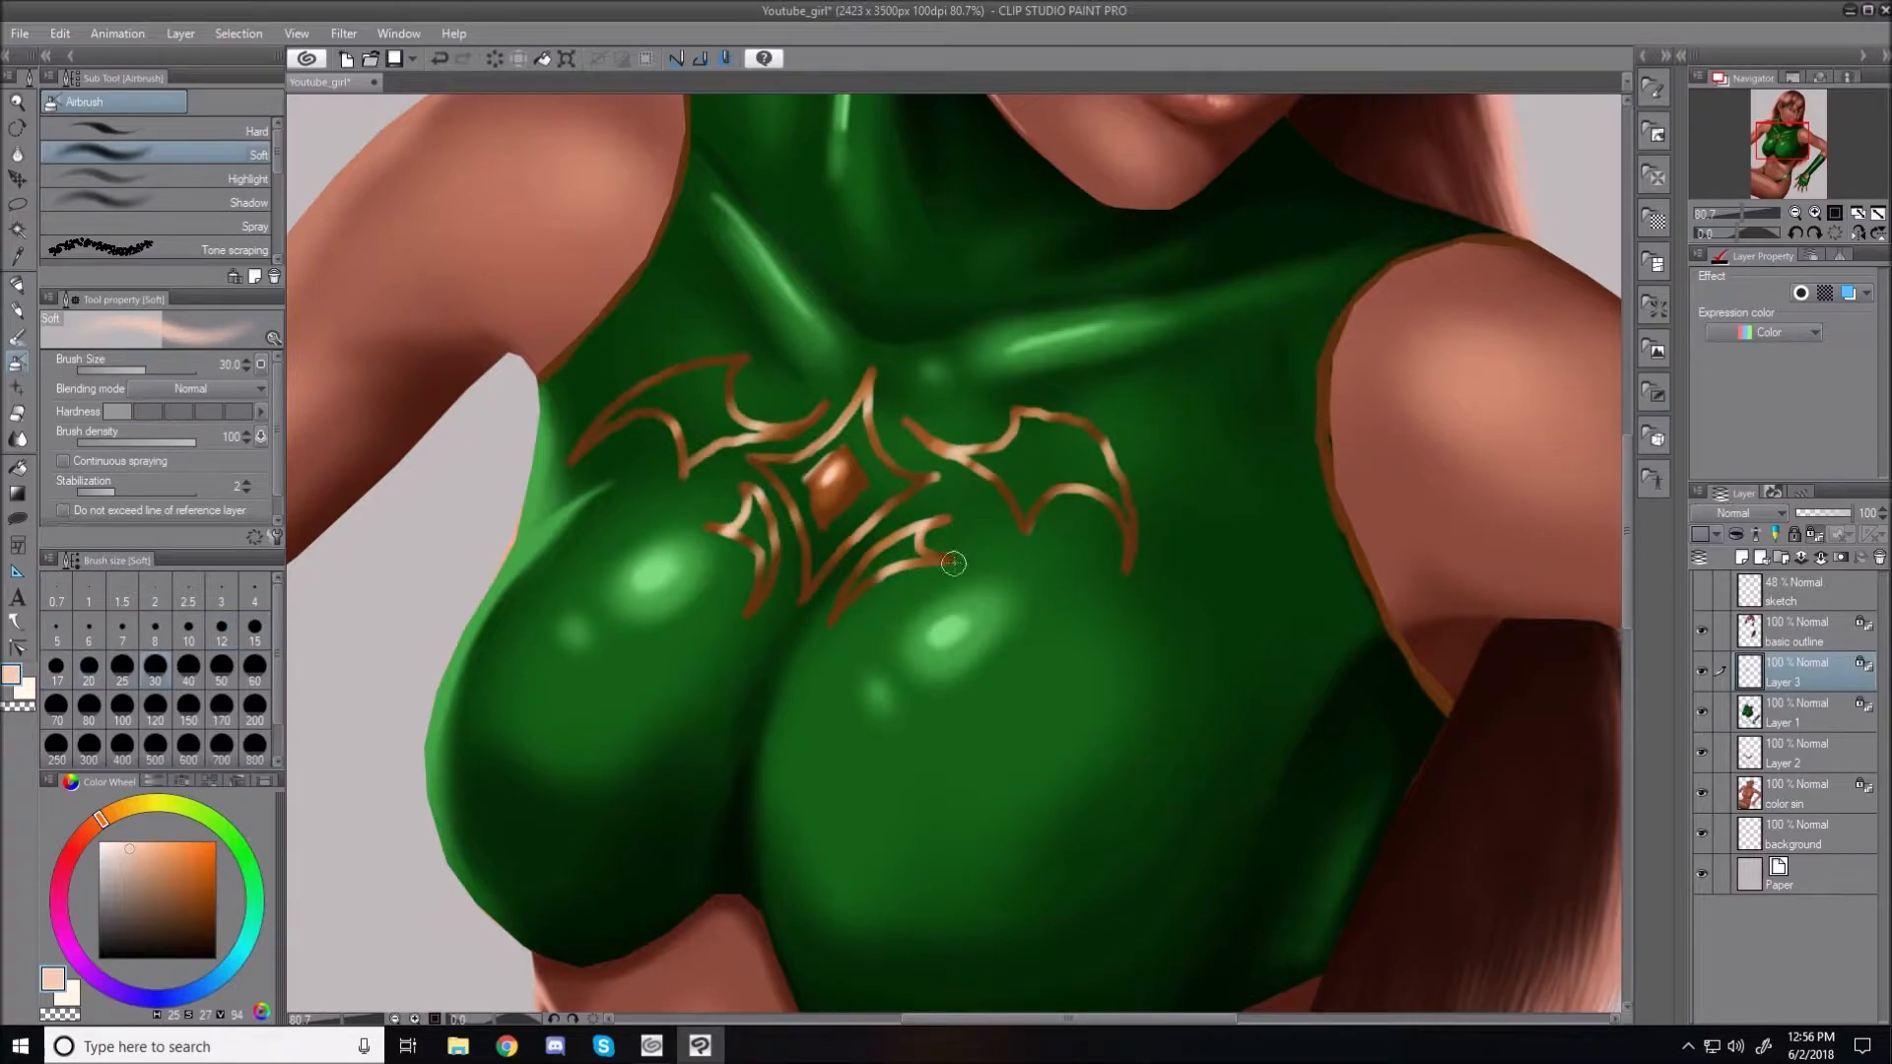
key("ctrl+0")
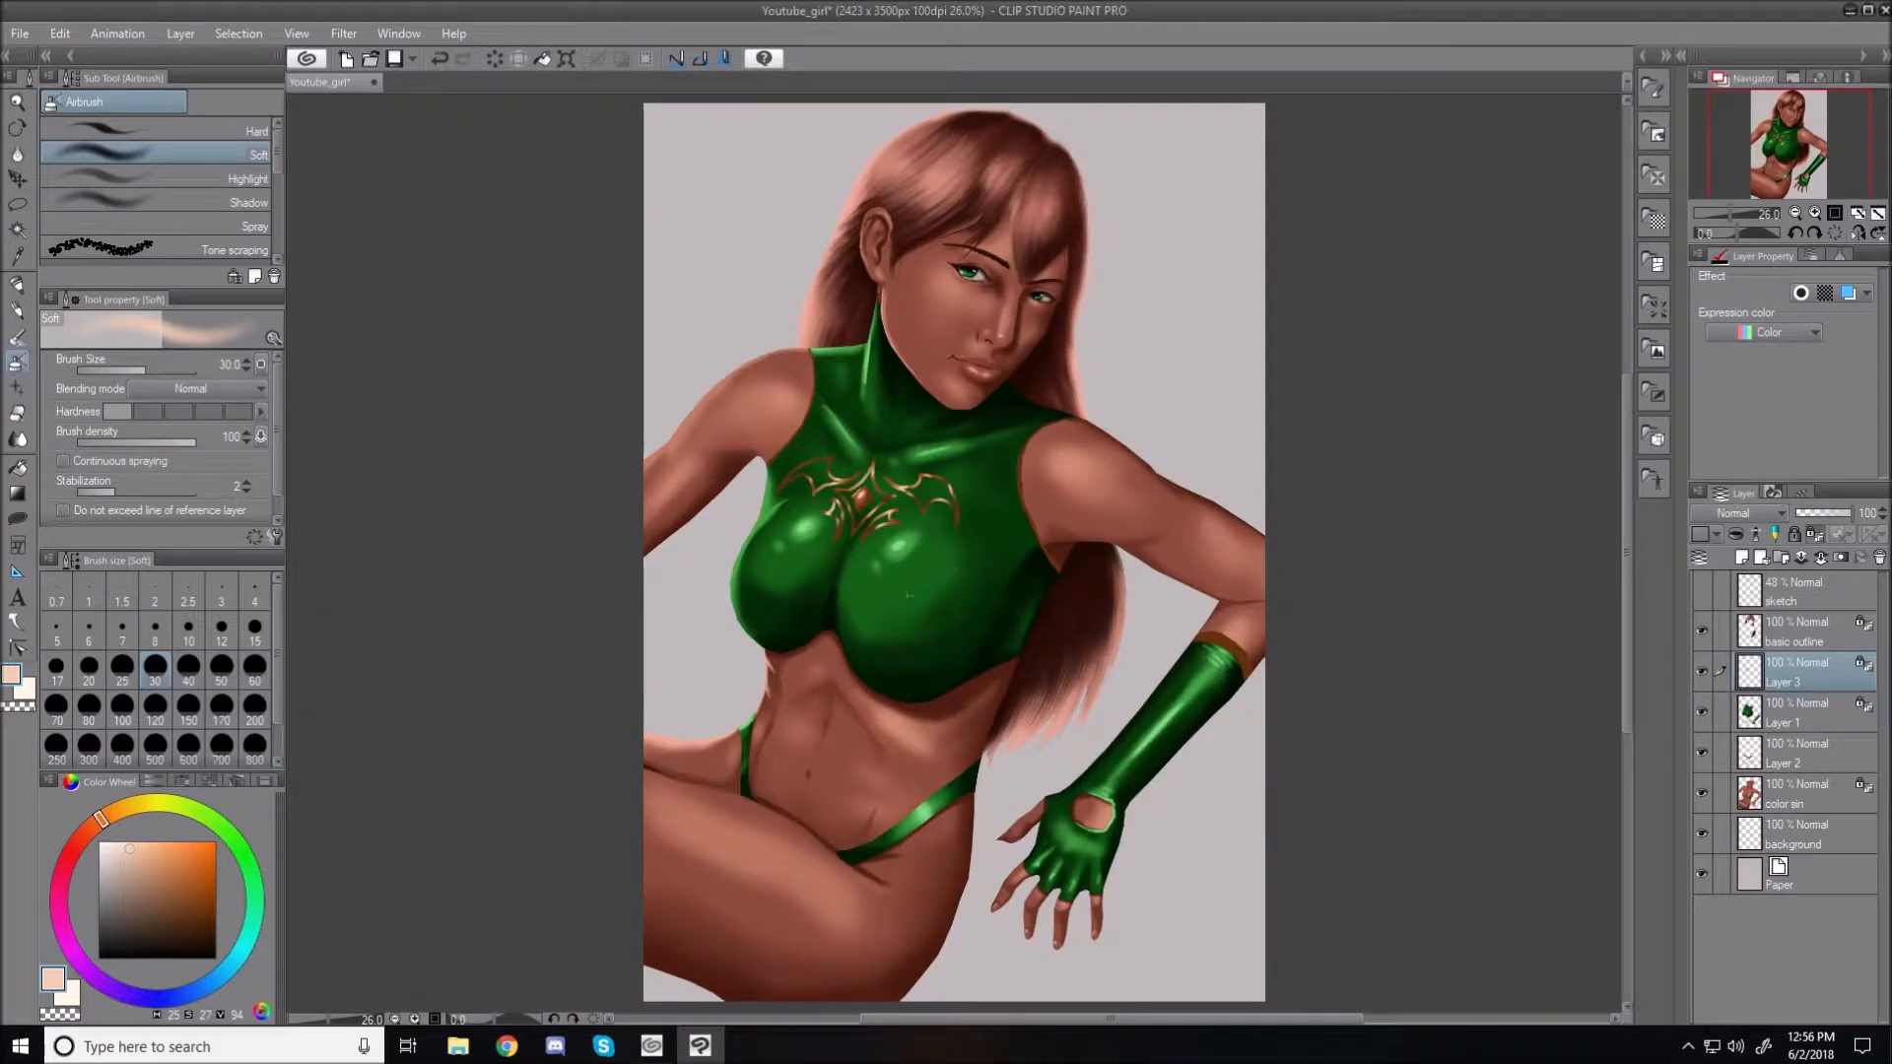
Set the soft airbrush to Screen blending at size 60 and brighten the emblem with a near-white peach
scroll(944, 487, "up", 2)
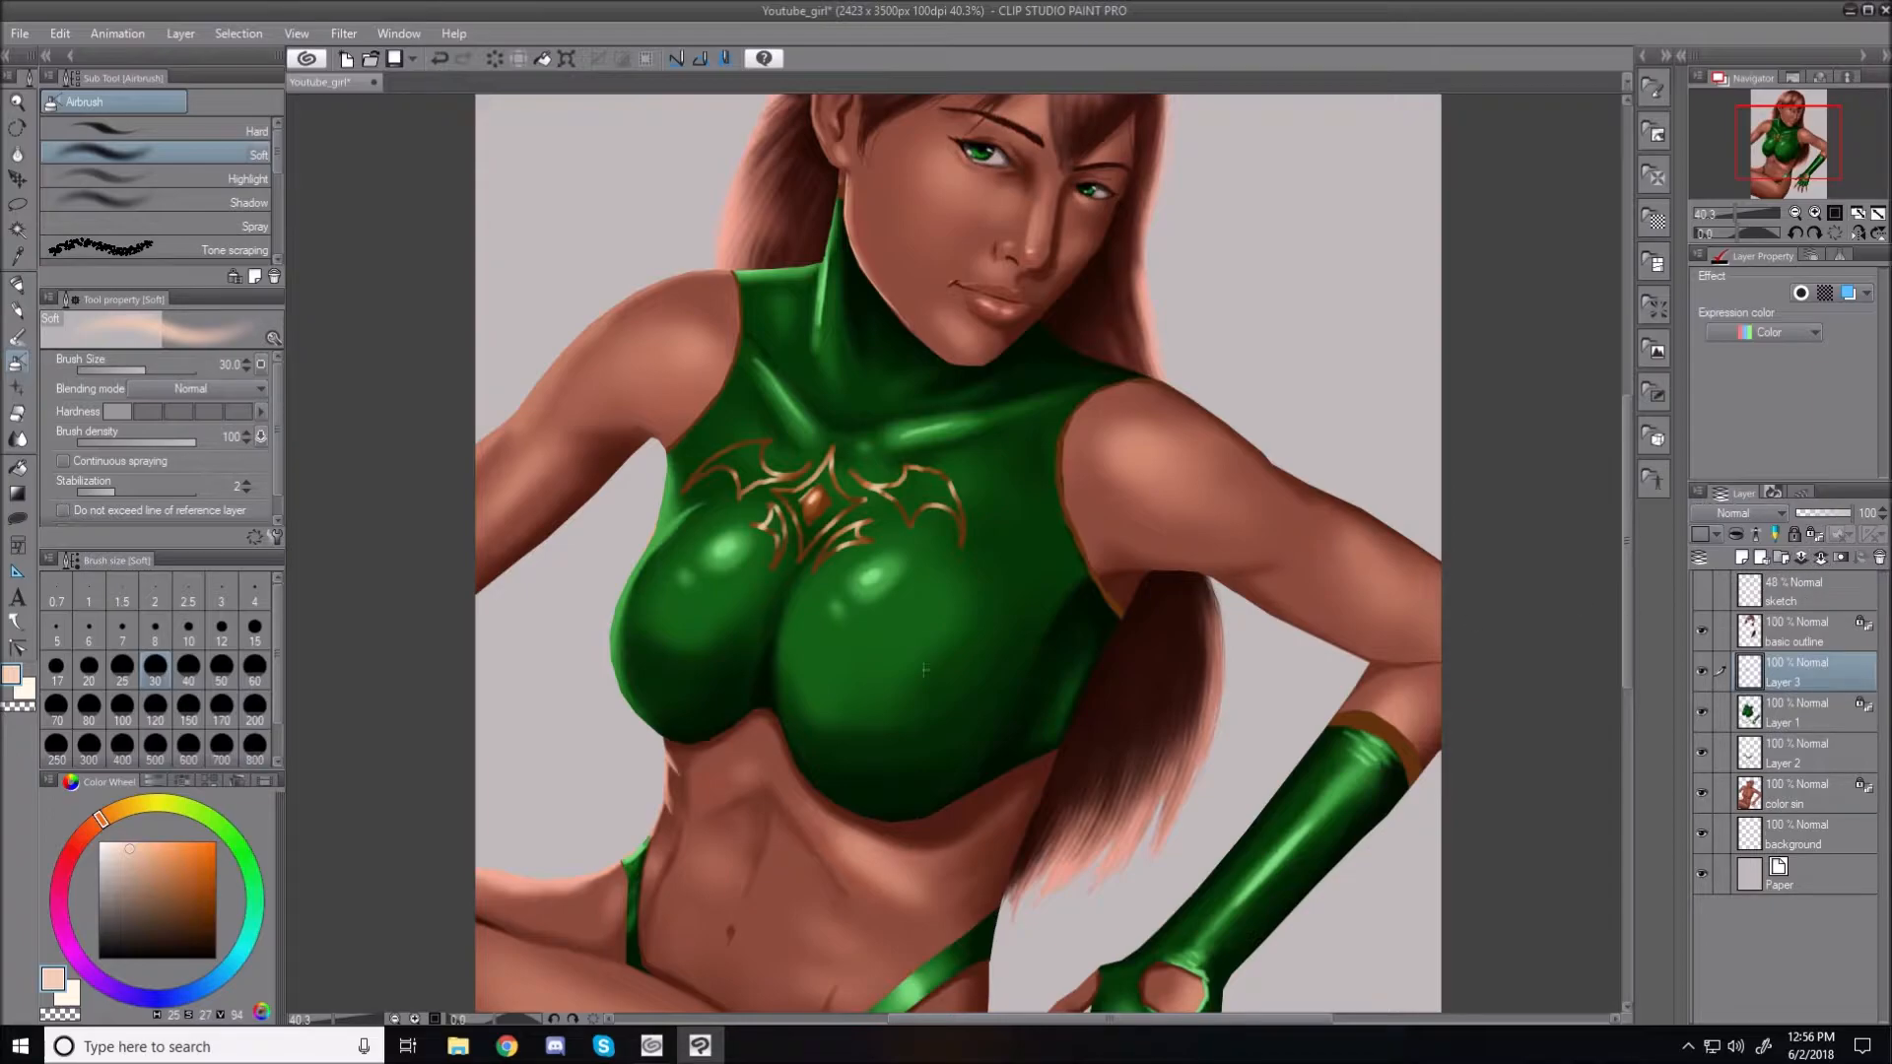
left_click_drag(128, 844, 126, 838)
left_click(185, 443)
left_click(254, 393)
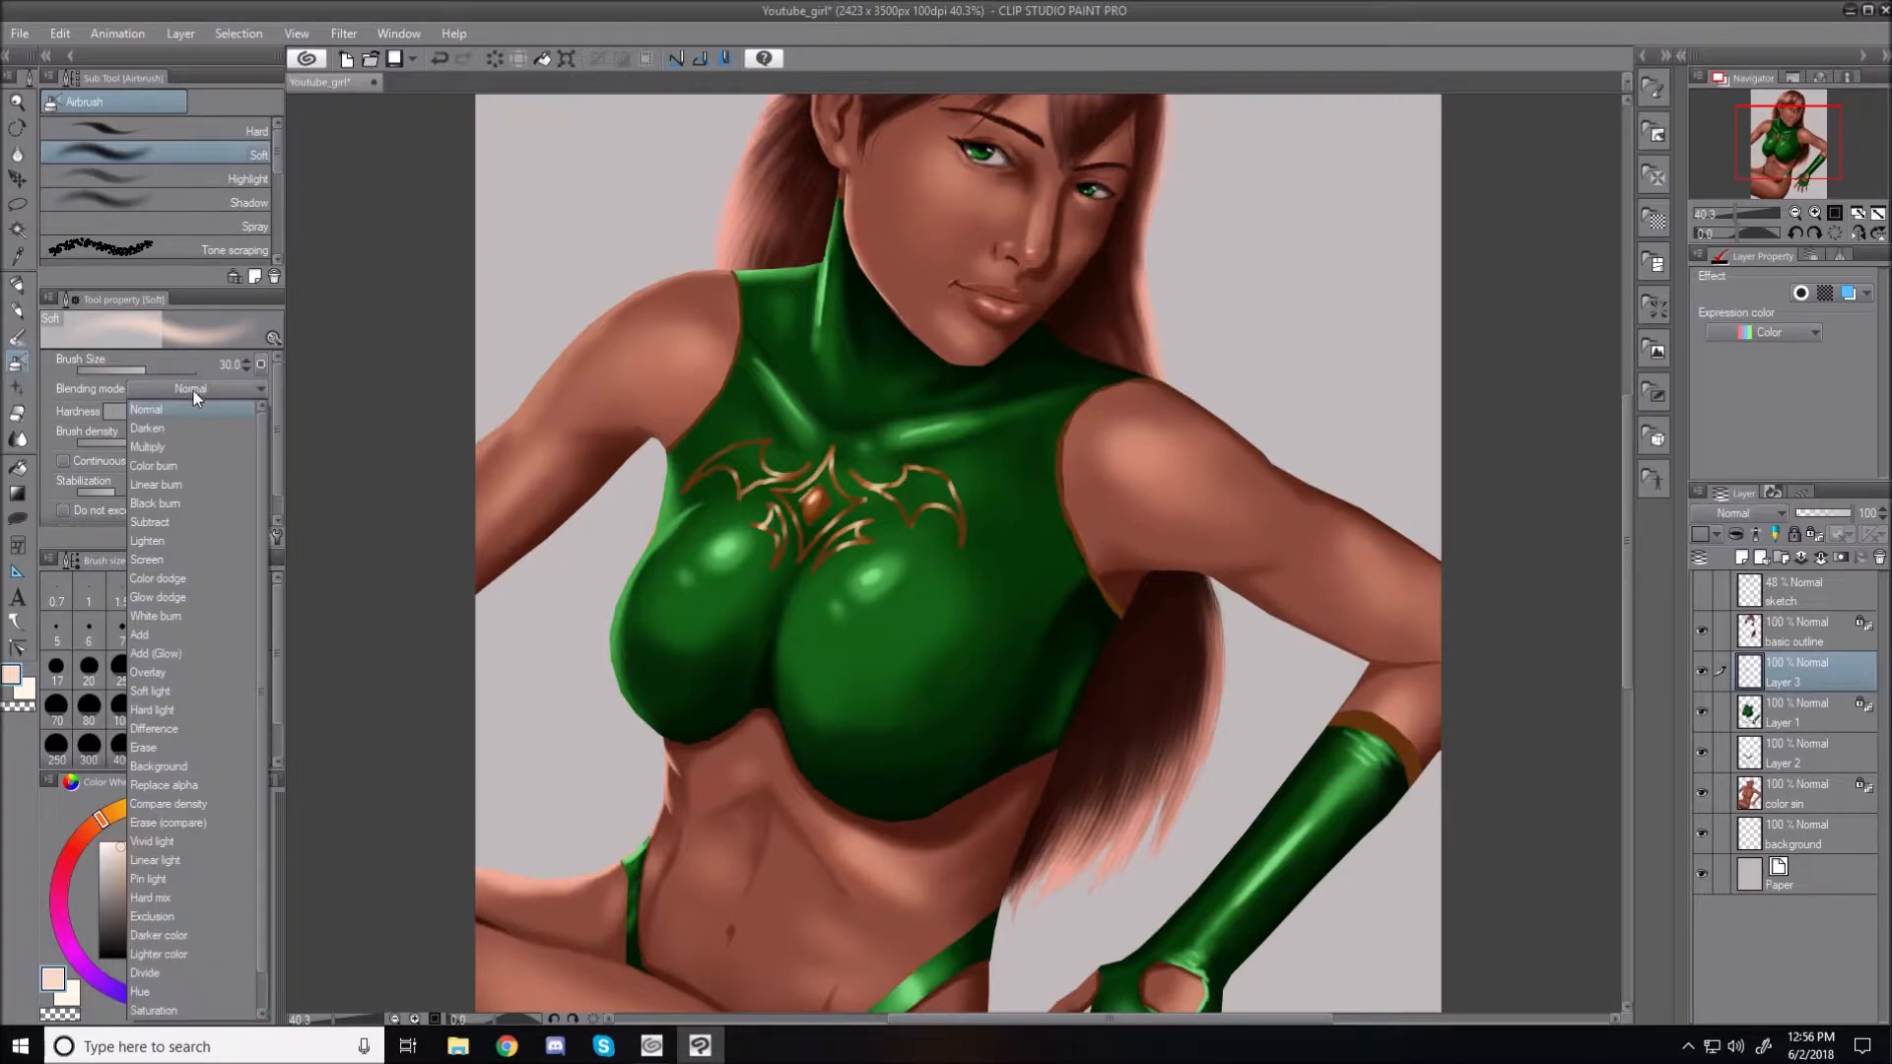
left_click(158, 558)
key("bracketright")
key("bracketright")
key("bracketright")
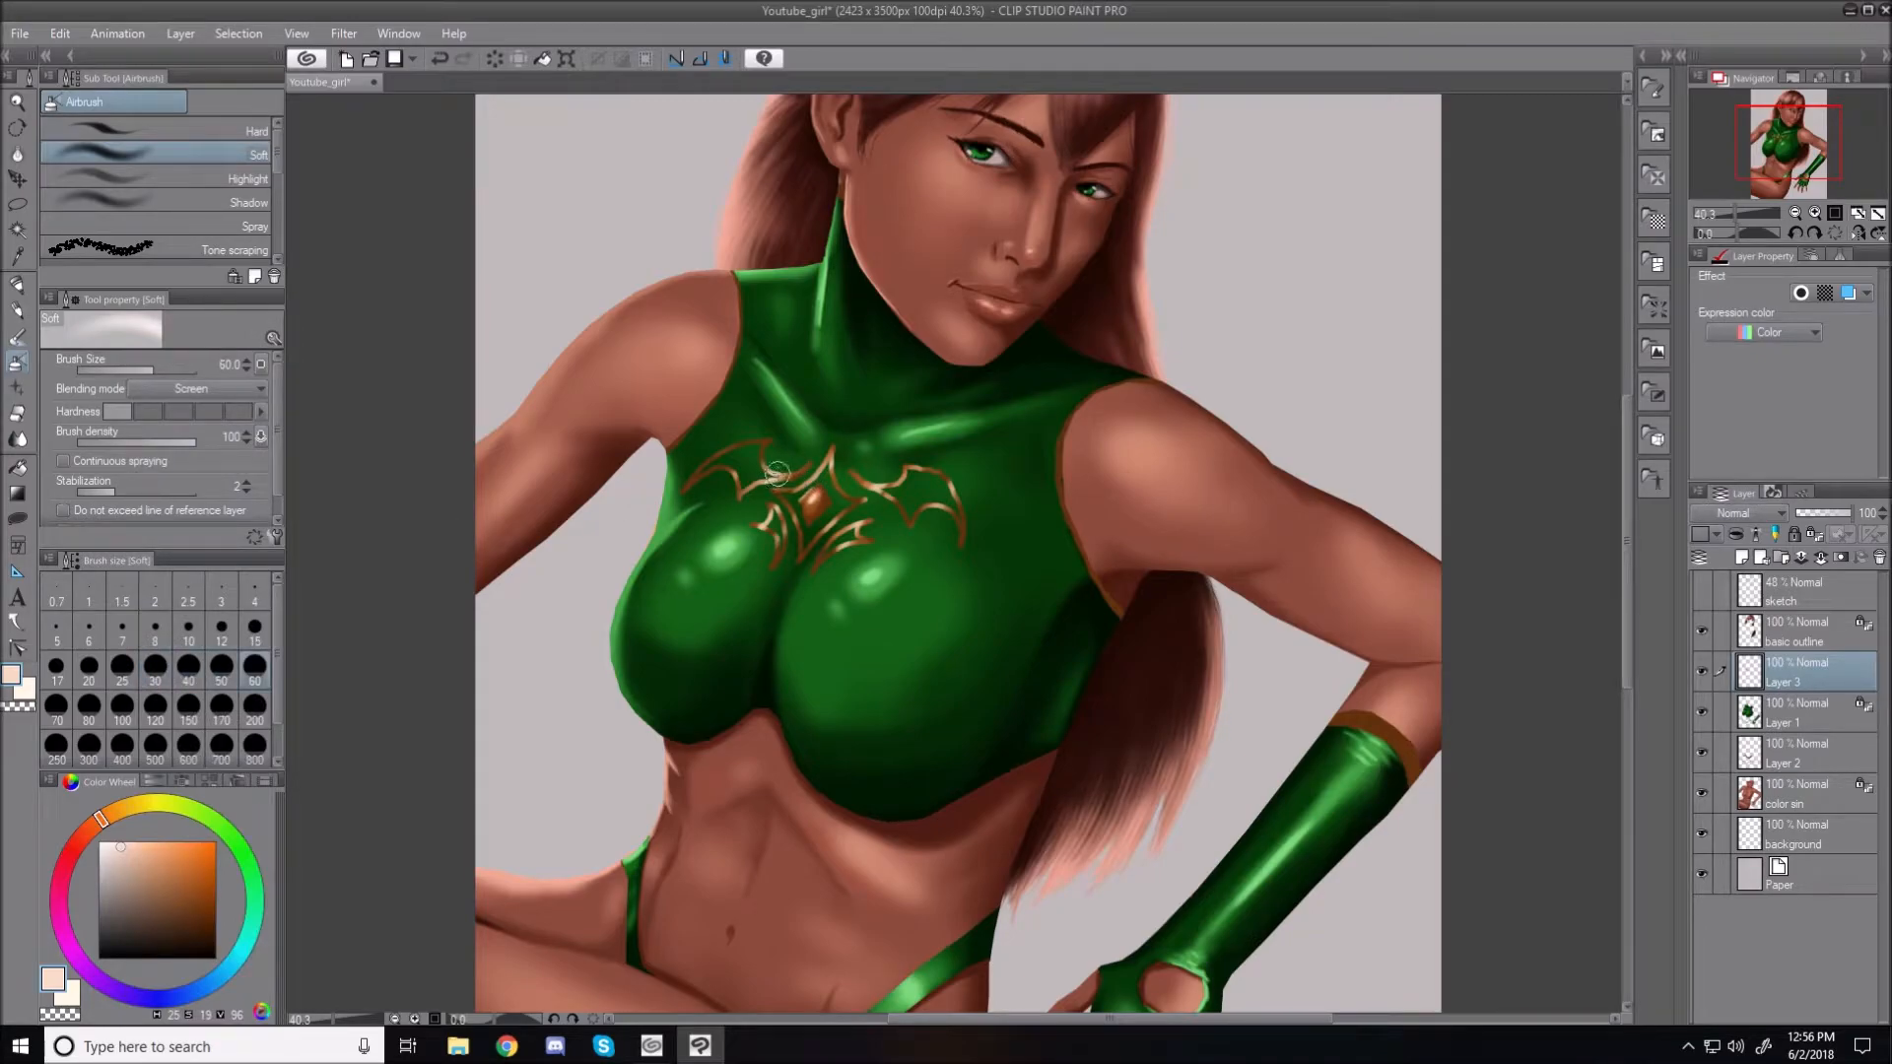
left_click(812, 498)
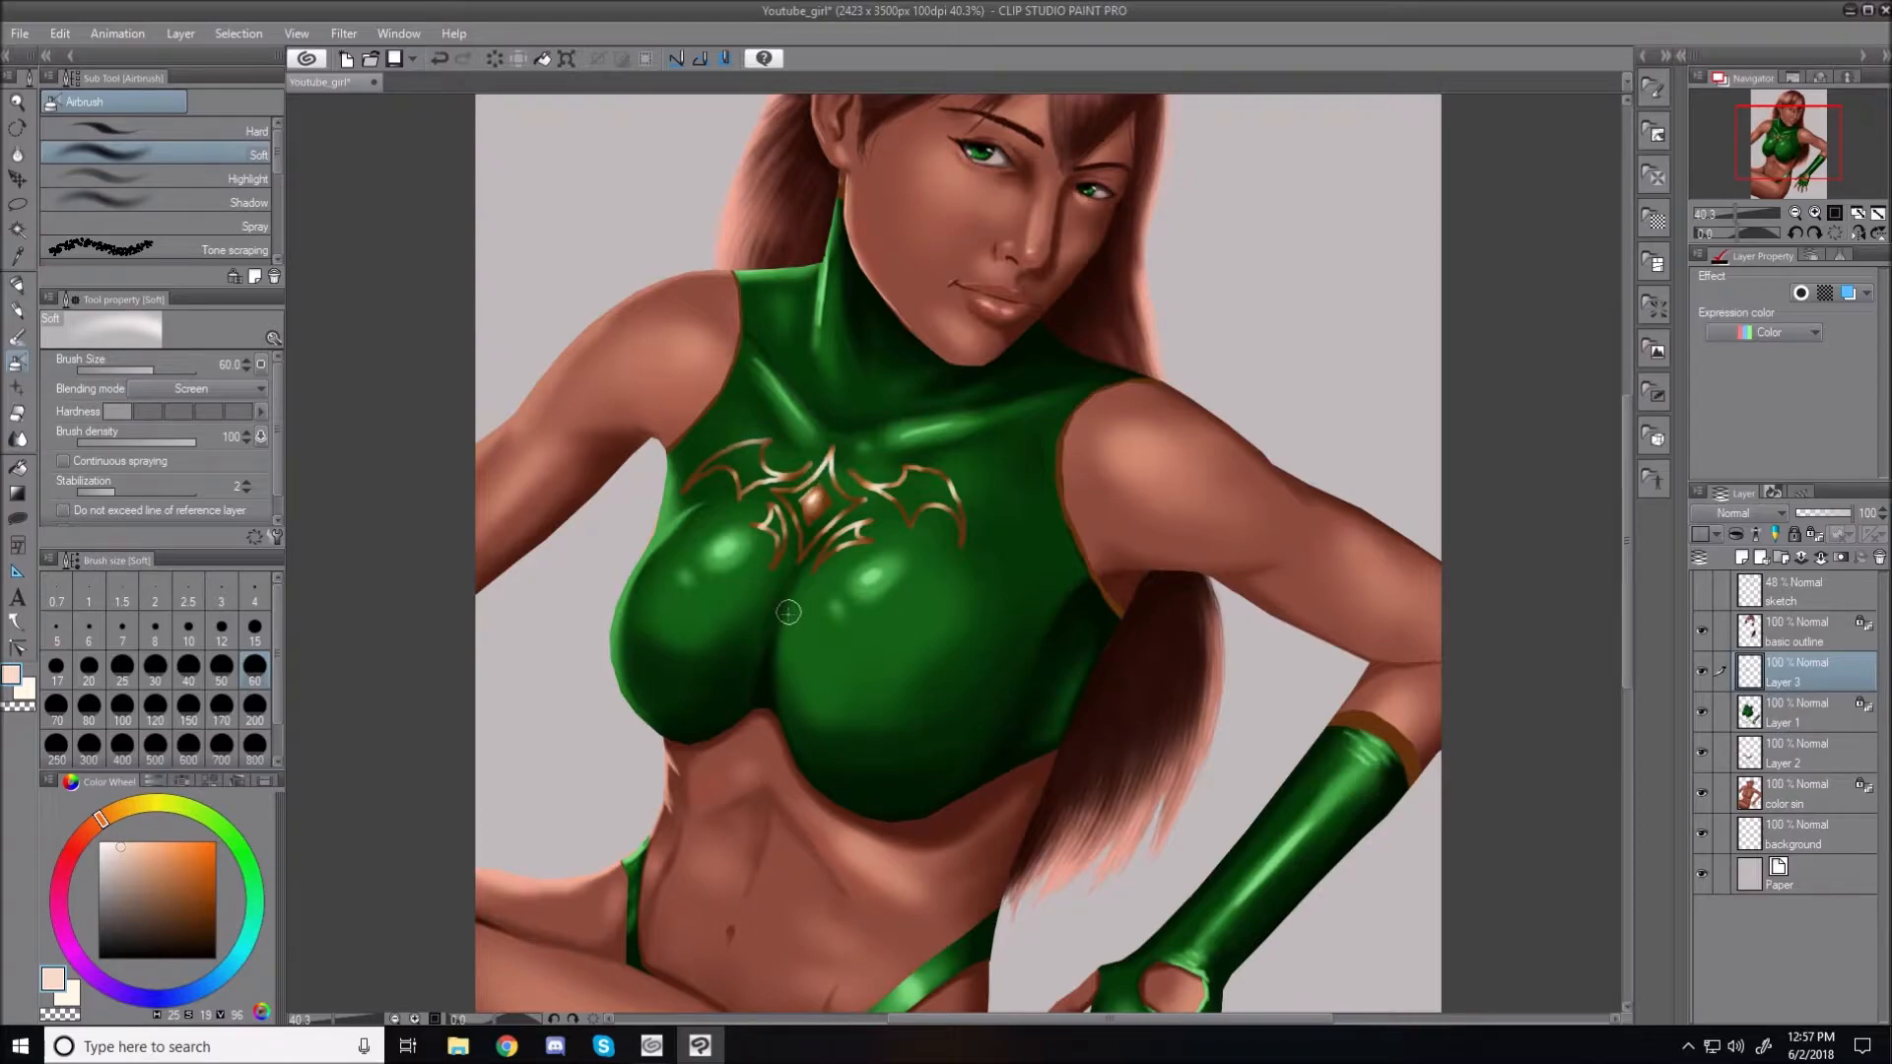
key("ctrl+0")
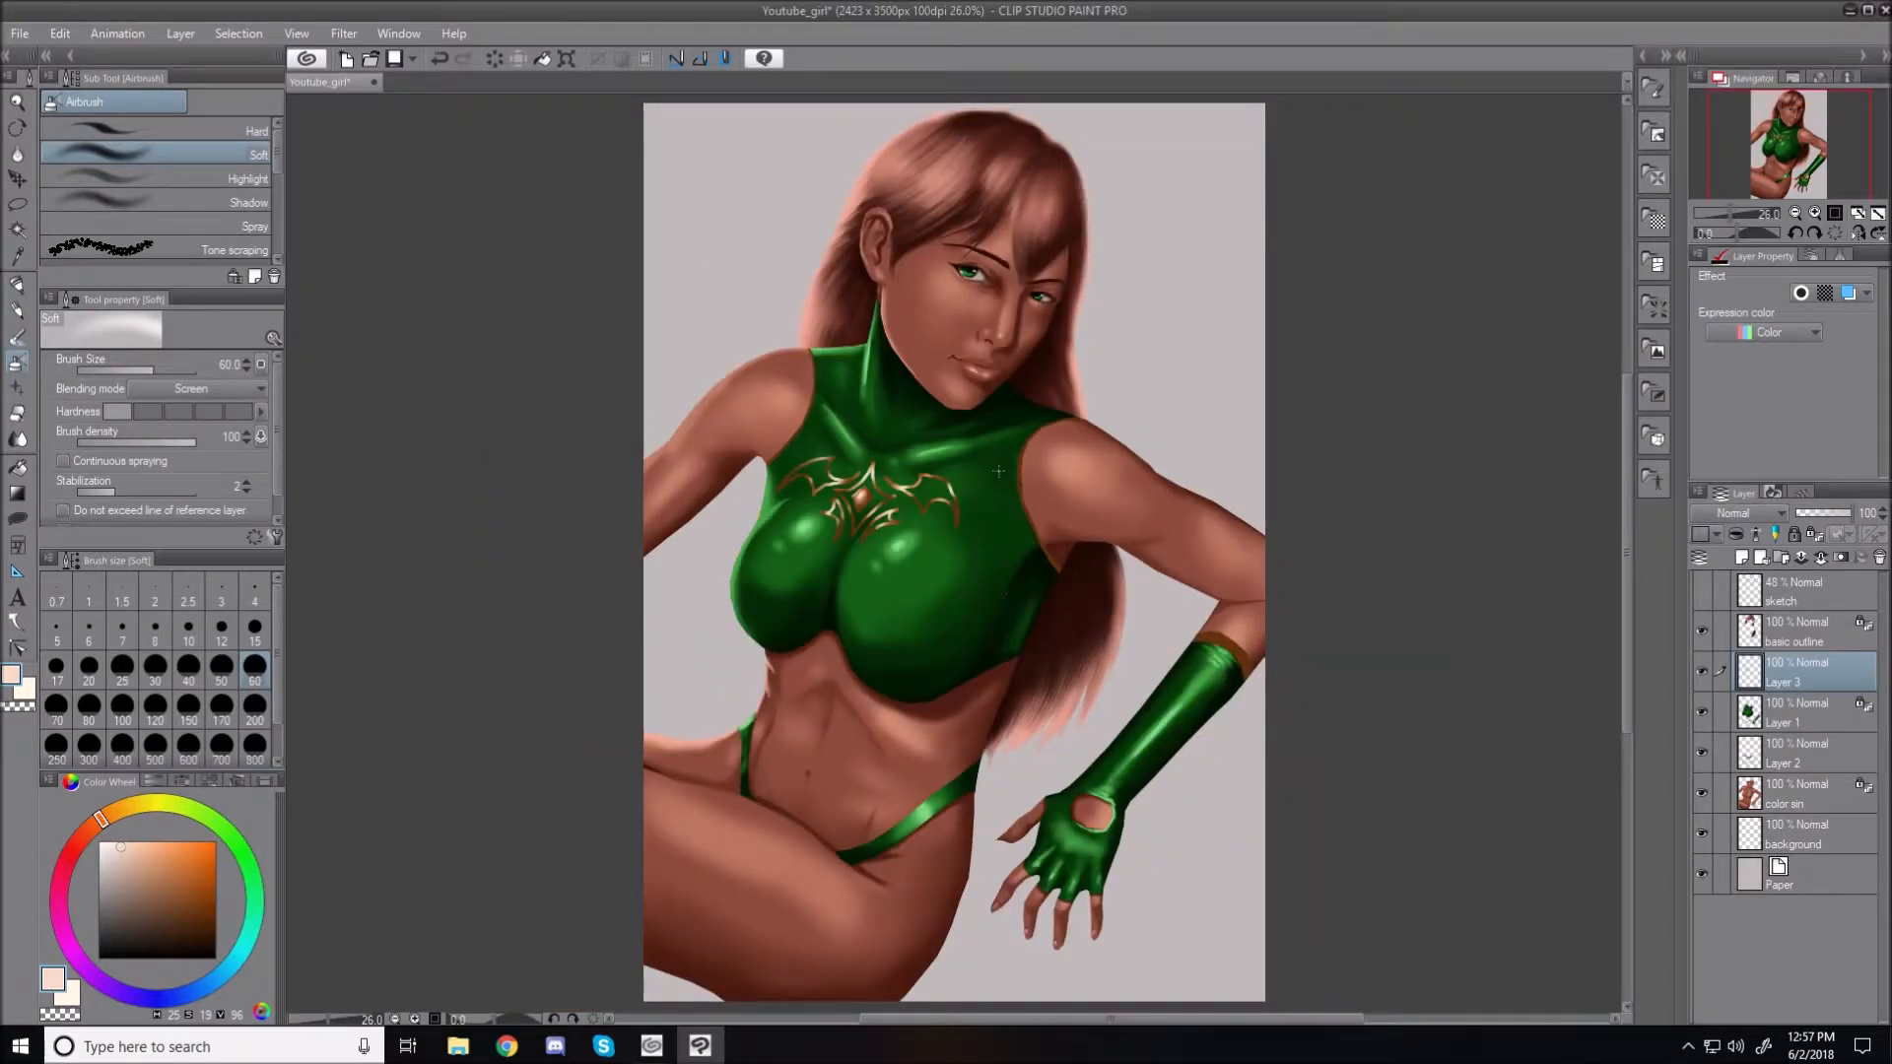
Return the airbrush's blending mode to Normal and make Layer 1 the active layer
left_click(262, 390)
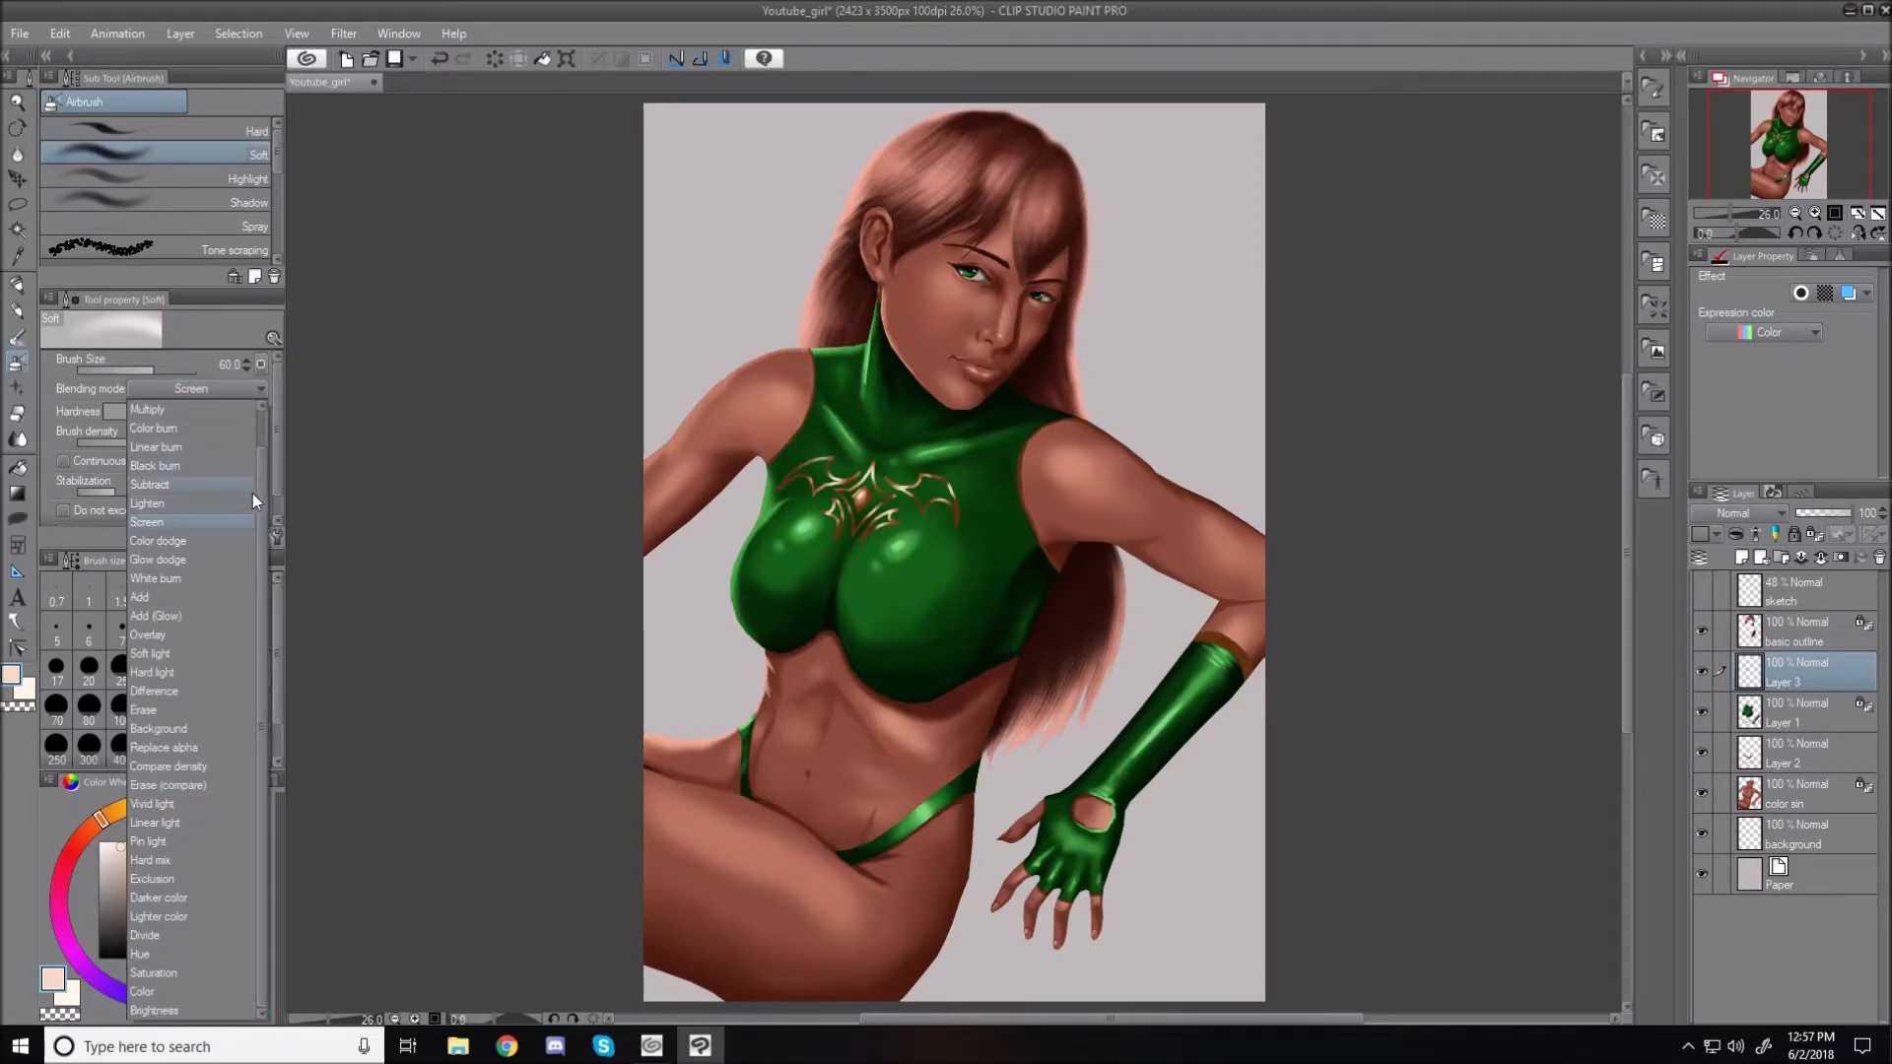
left_click_drag(258, 494, 263, 452)
left_click(186, 411)
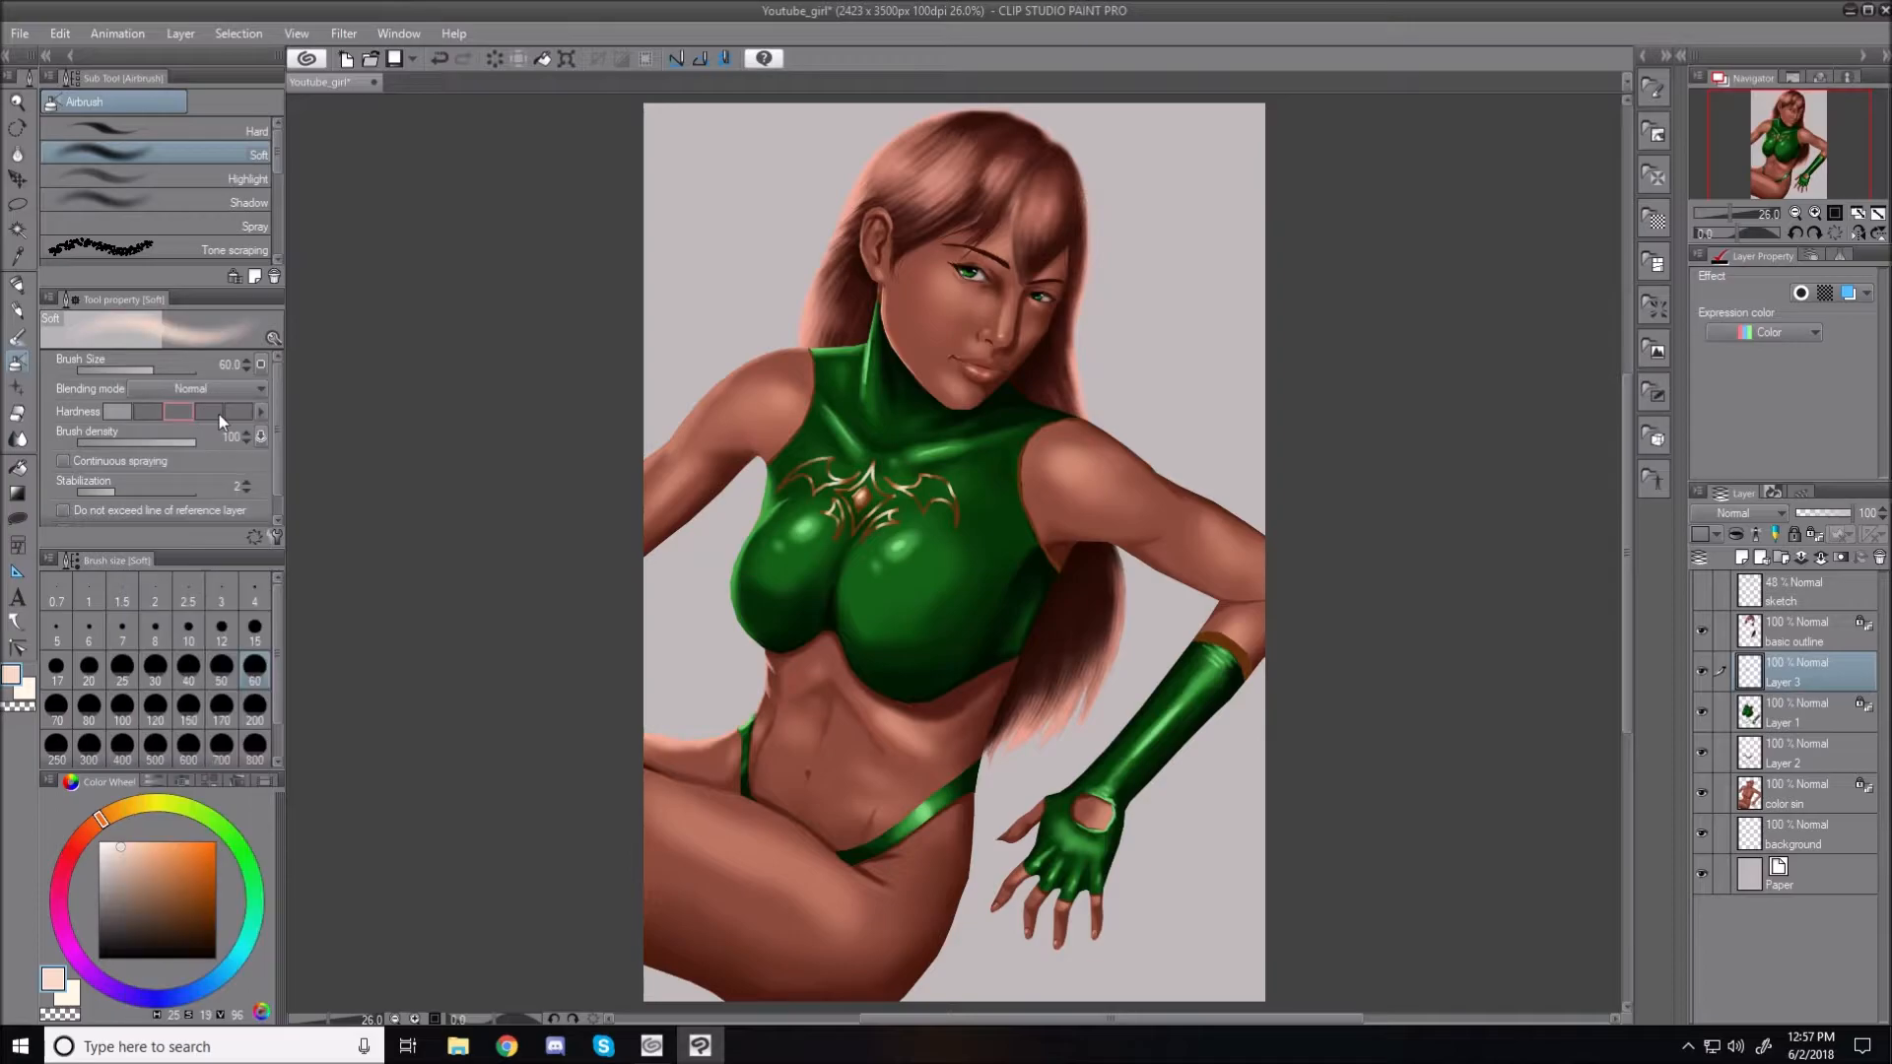
left_click(1782, 707)
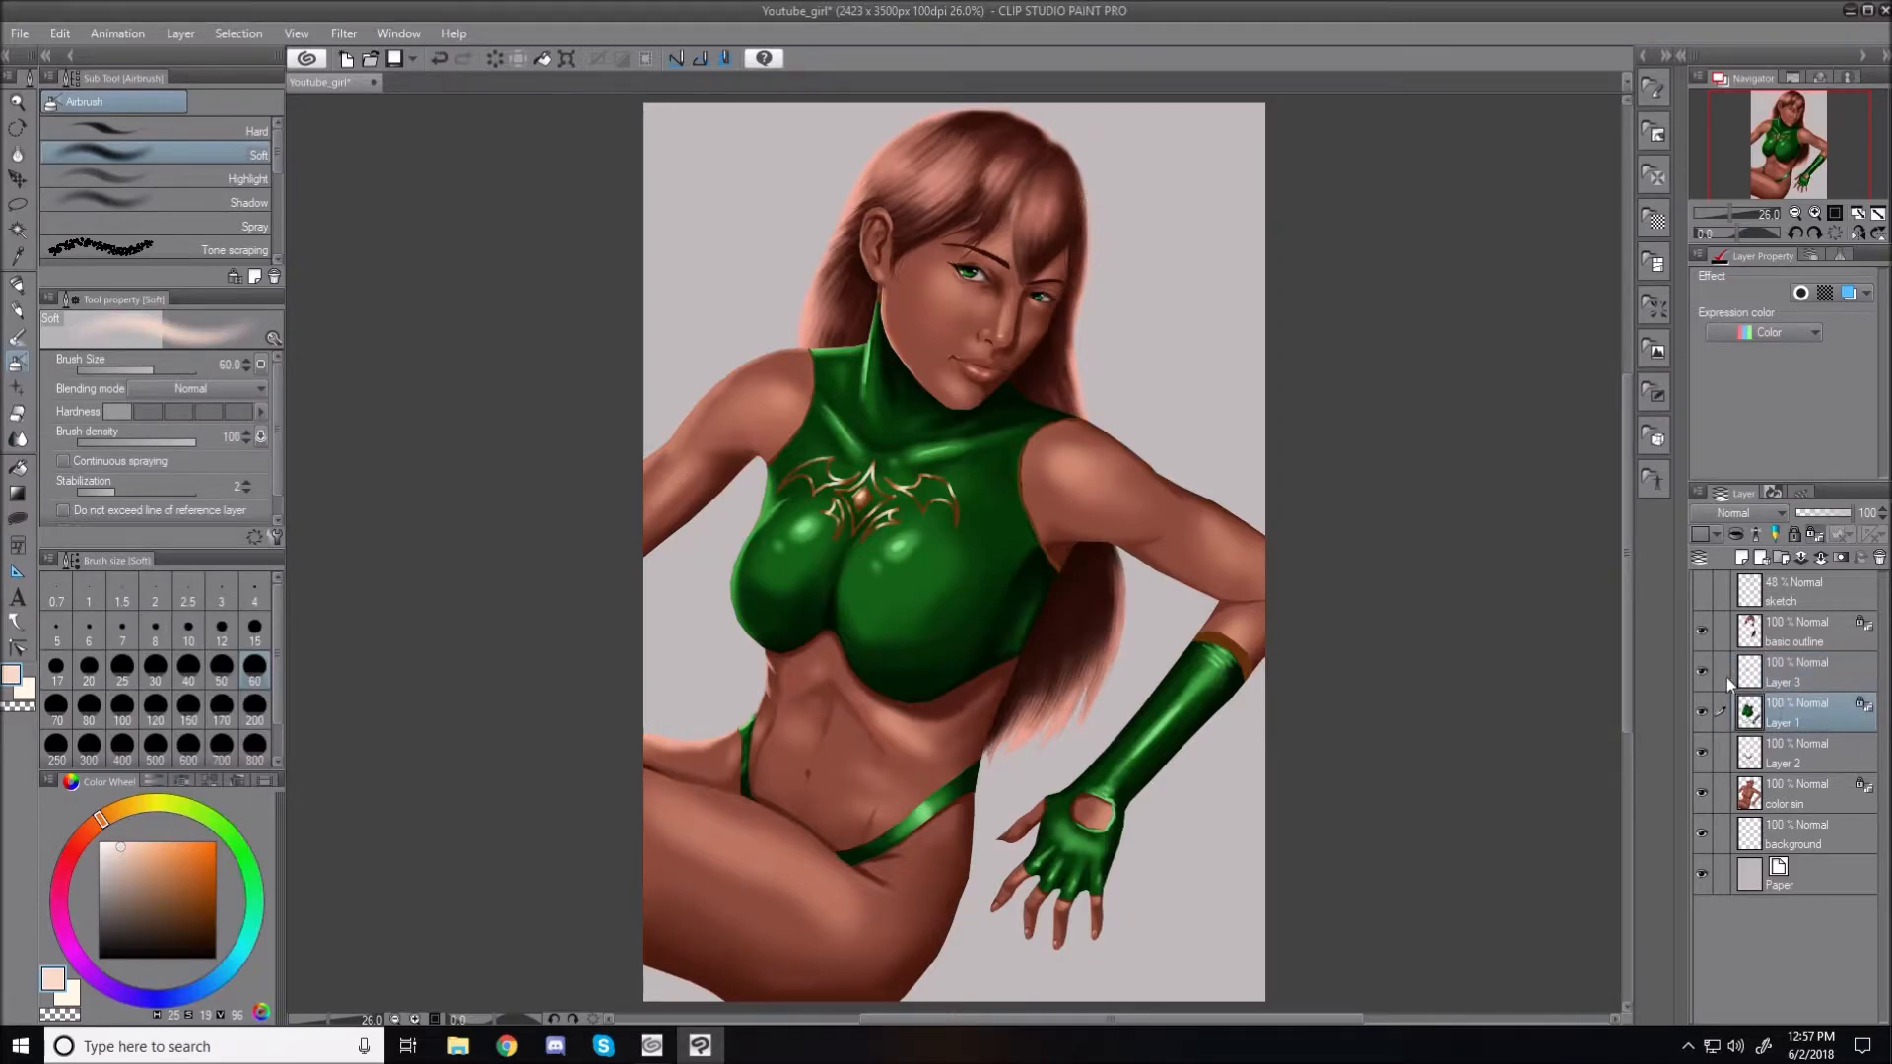
Brighten the trim around both armholes in orange-brown with the soft airbrush reduced to size 20
scroll(872, 514, "up", 4)
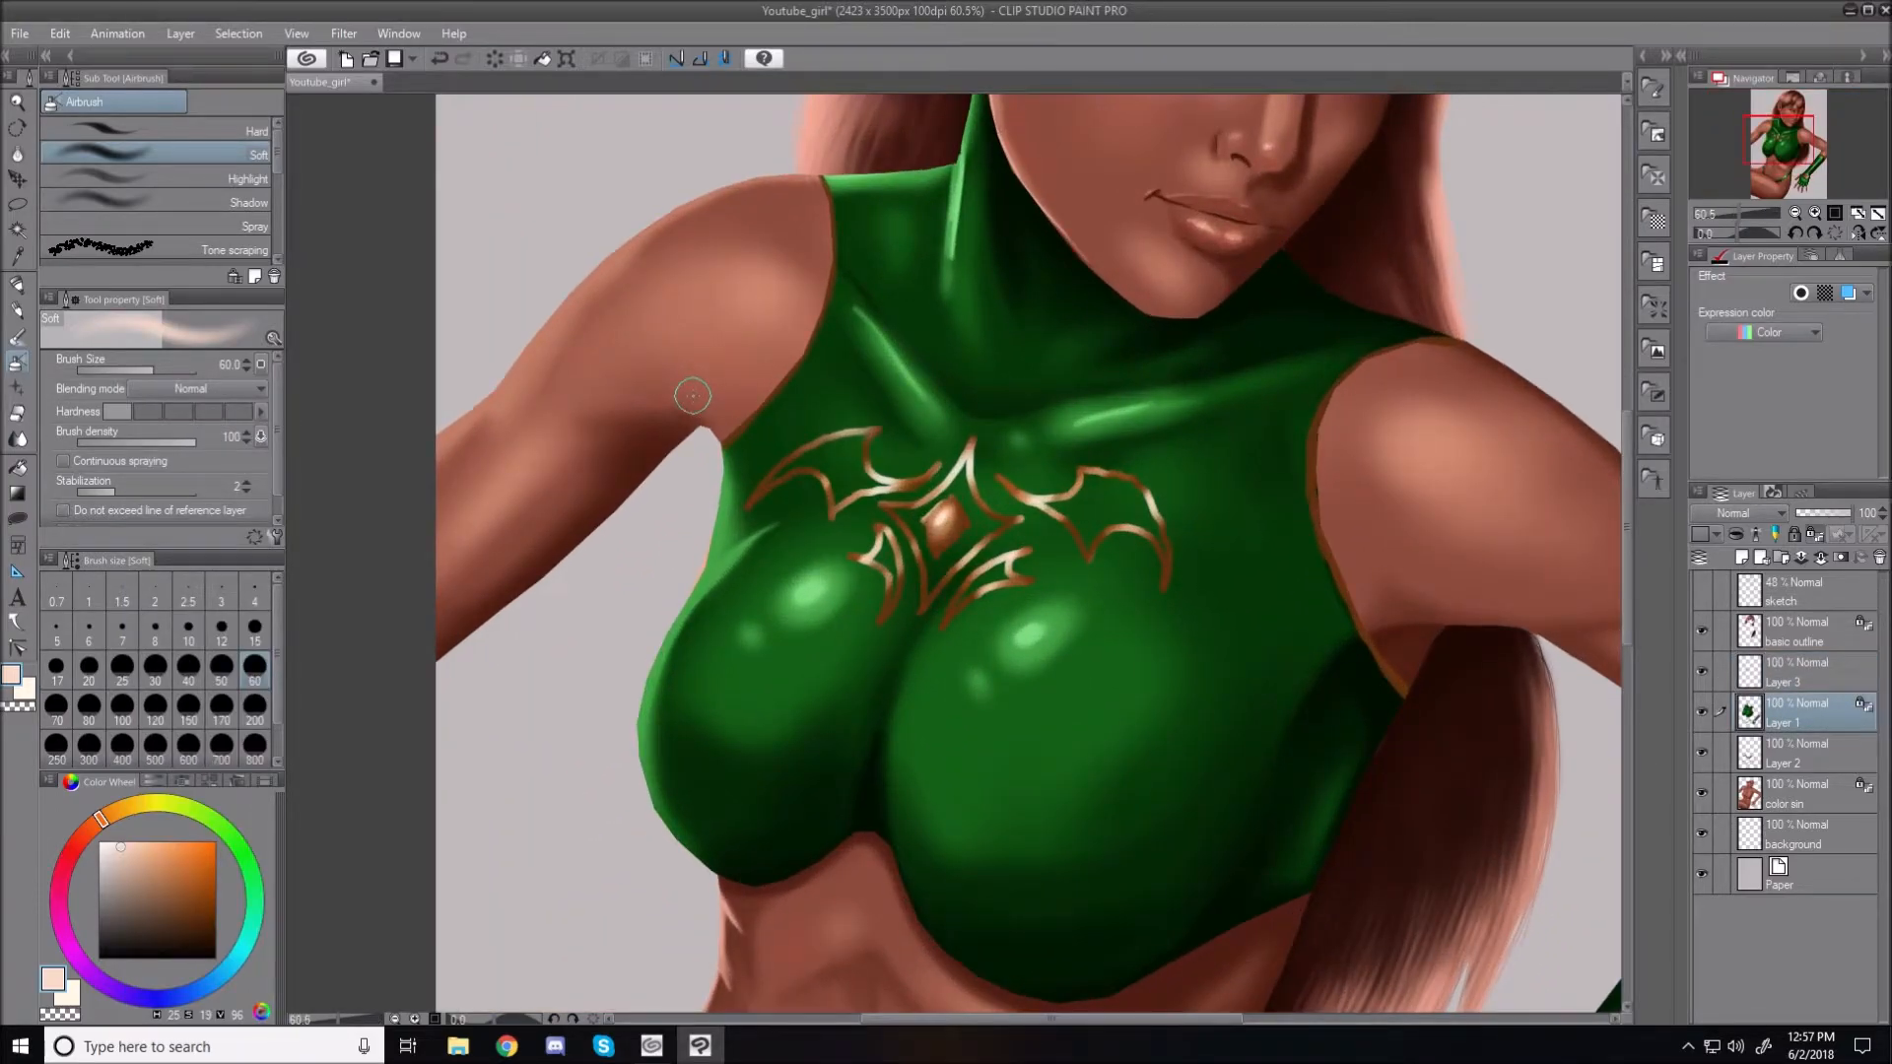
left_click(195, 881)
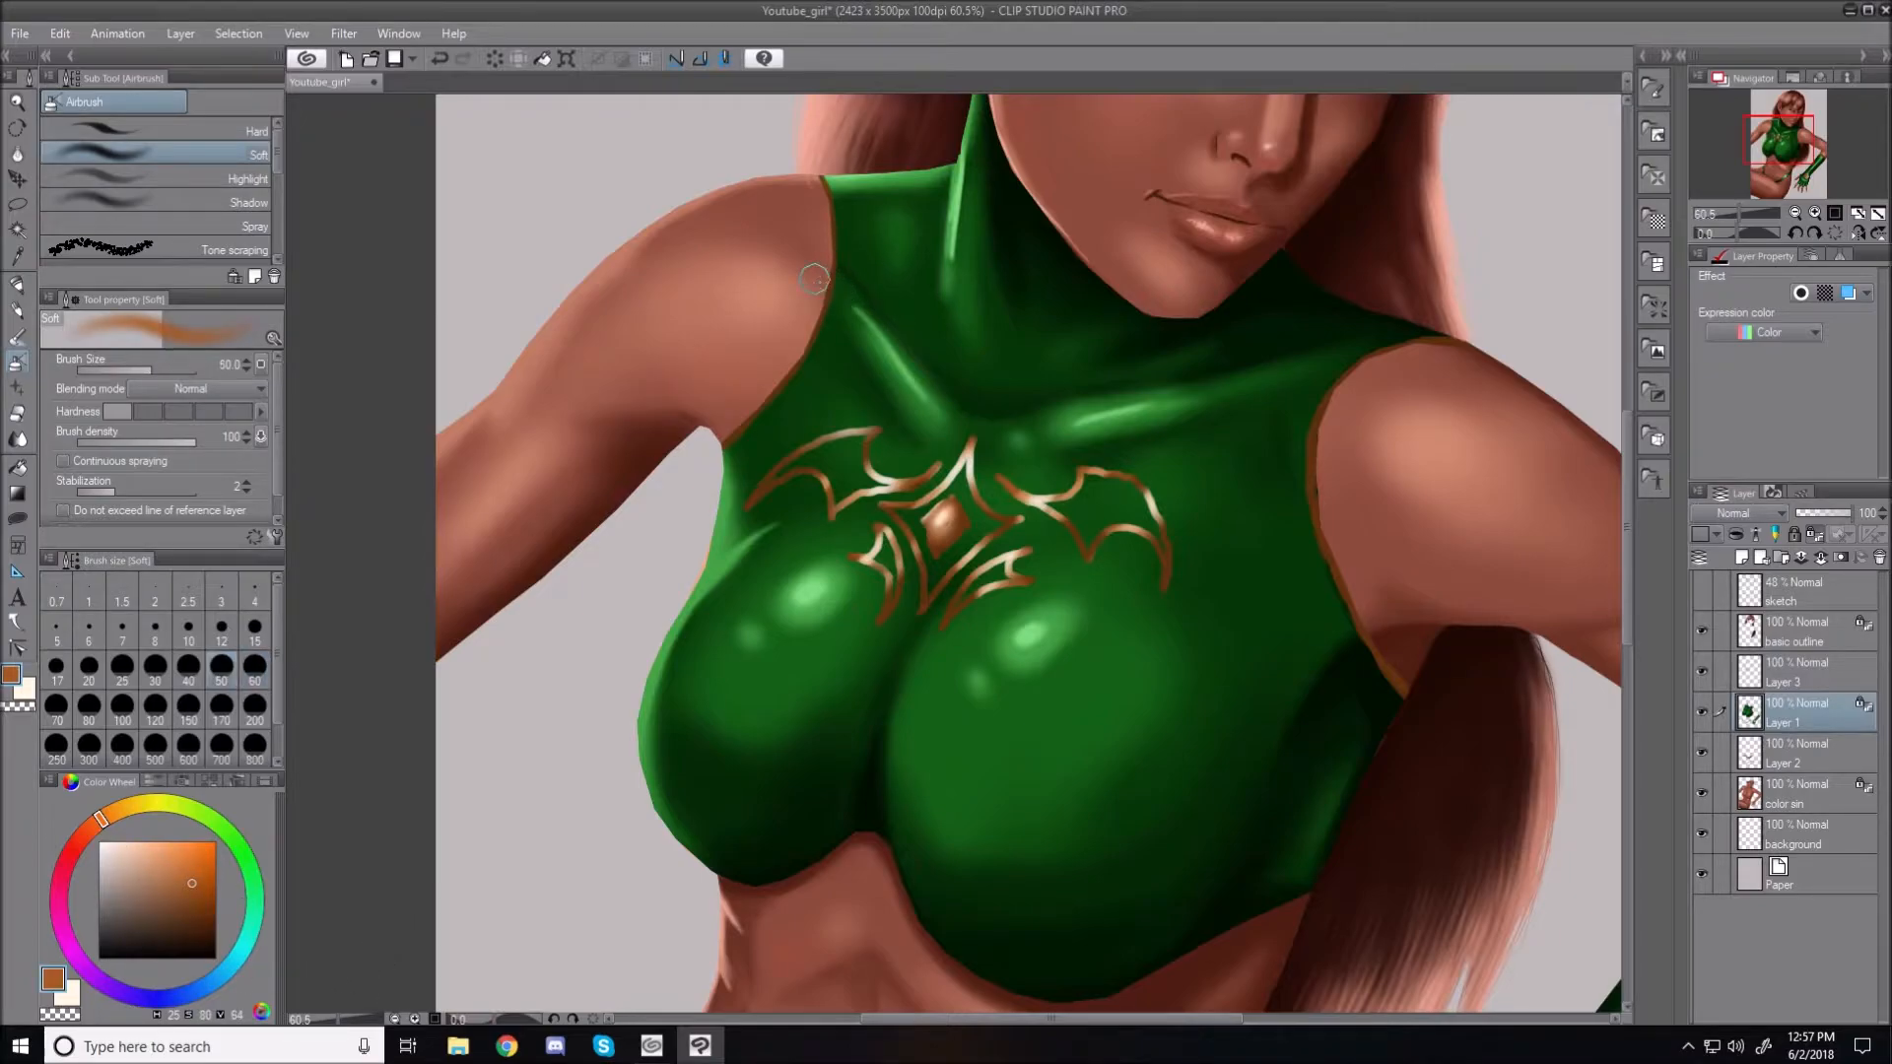
key("bracketleft")
key("bracketleft")
key("bracketleft")
key("bracketleft")
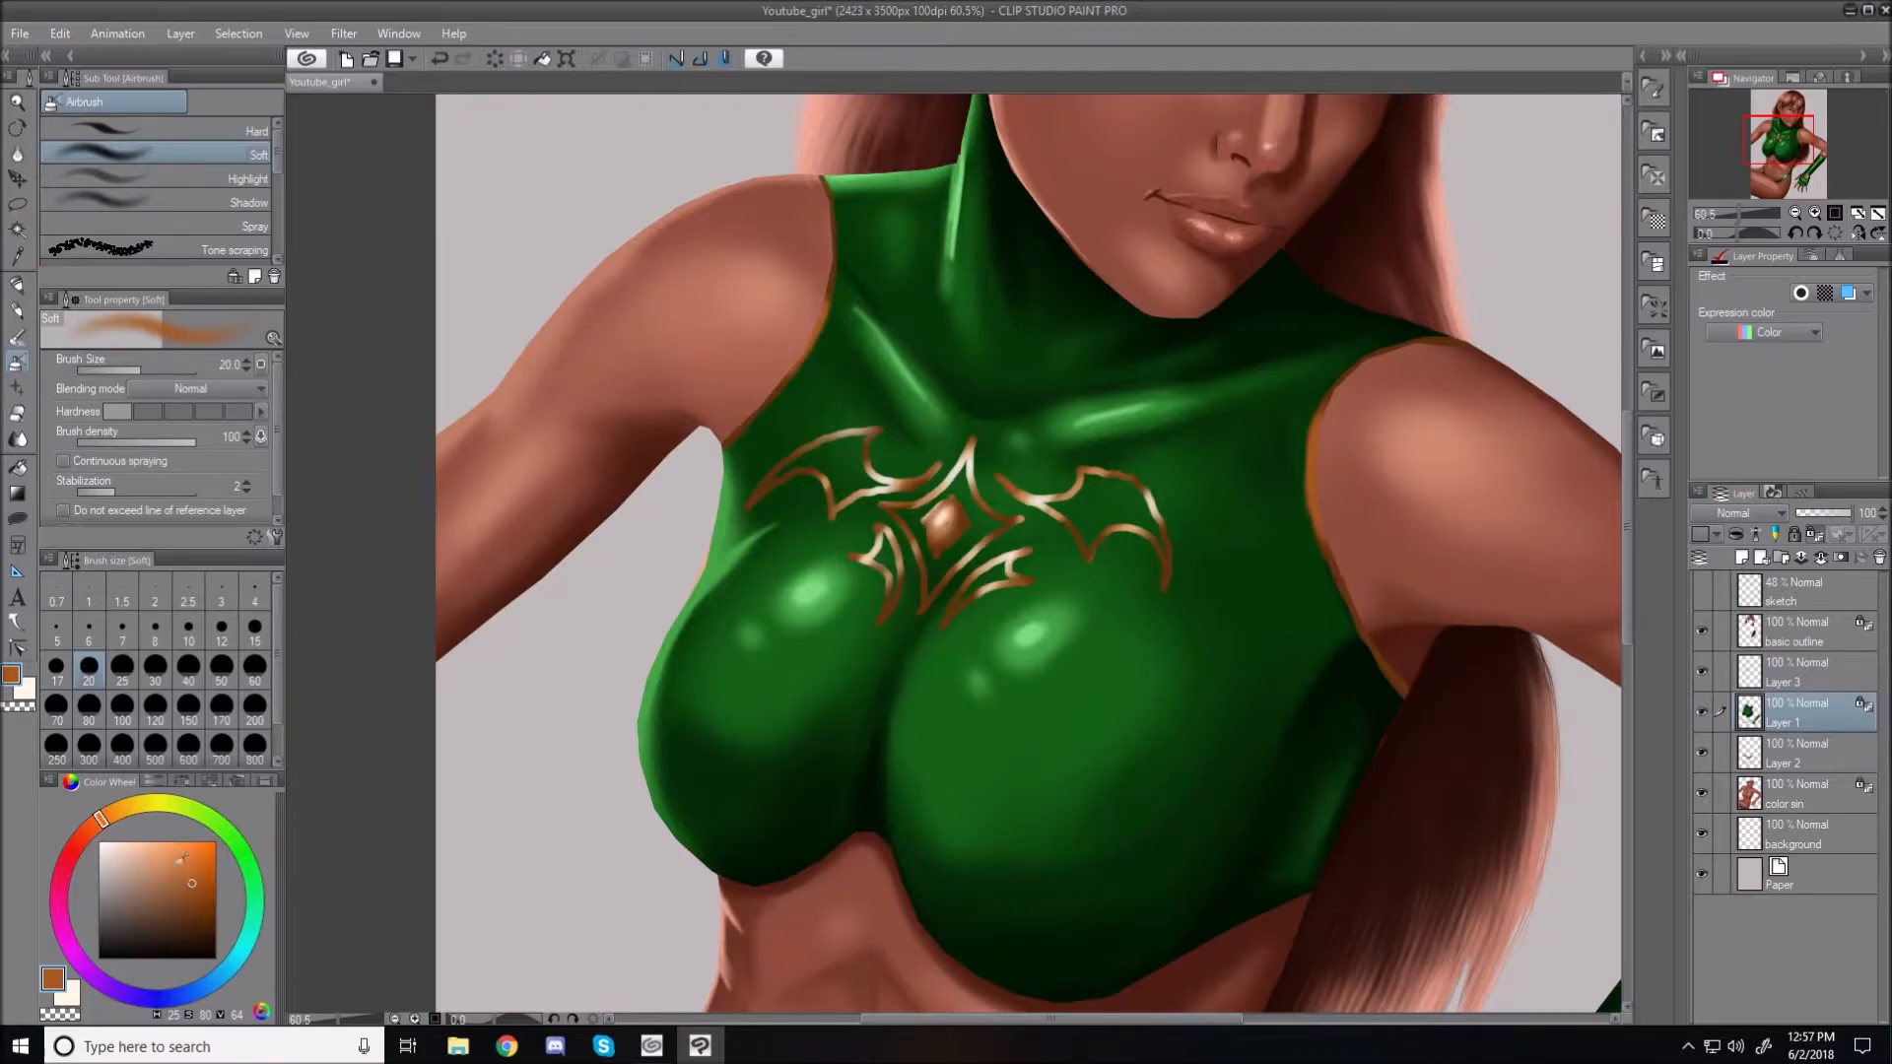
Add light orange highlights along both armhole trims with the soft airbrush at sizes 25 to 30
left_click(169, 853)
key("bracketleft")
key("bracketright")
key("bracketright")
key("bracketright")
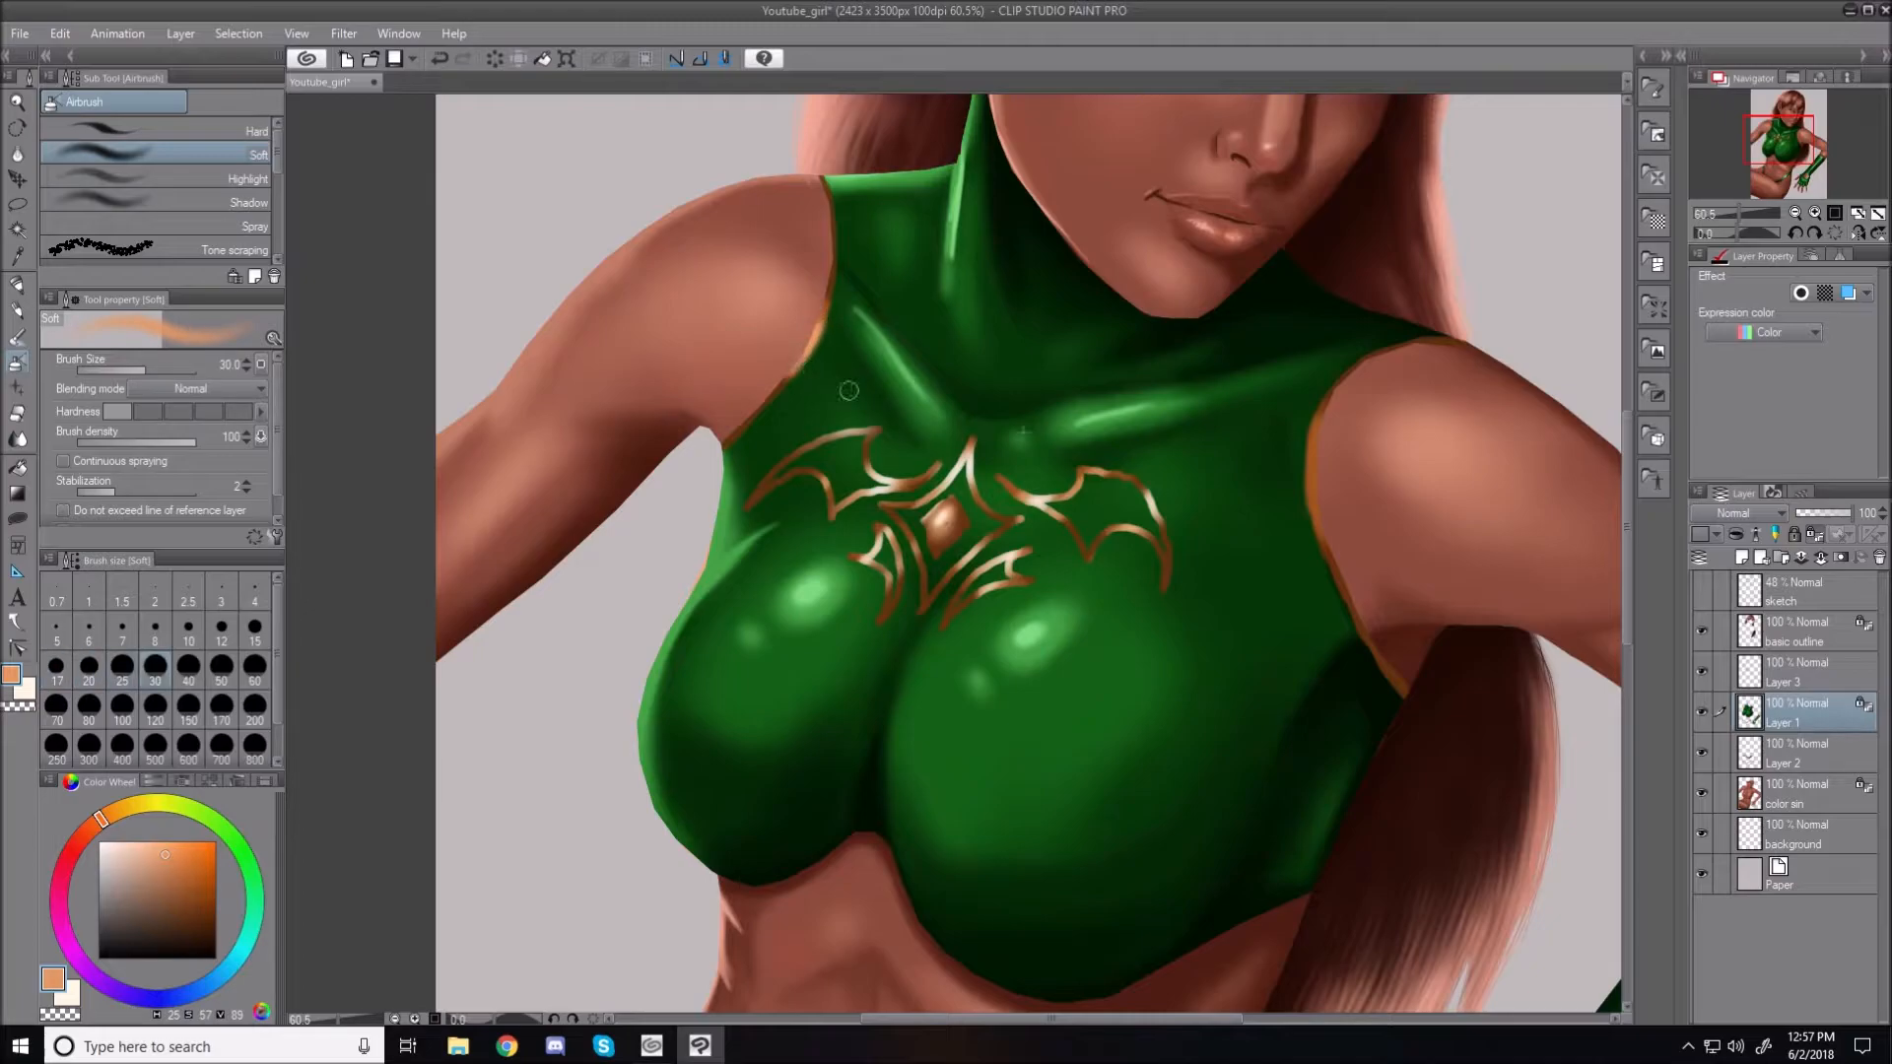
key("bracketleft")
key("bracketleft")
key("bracketright")
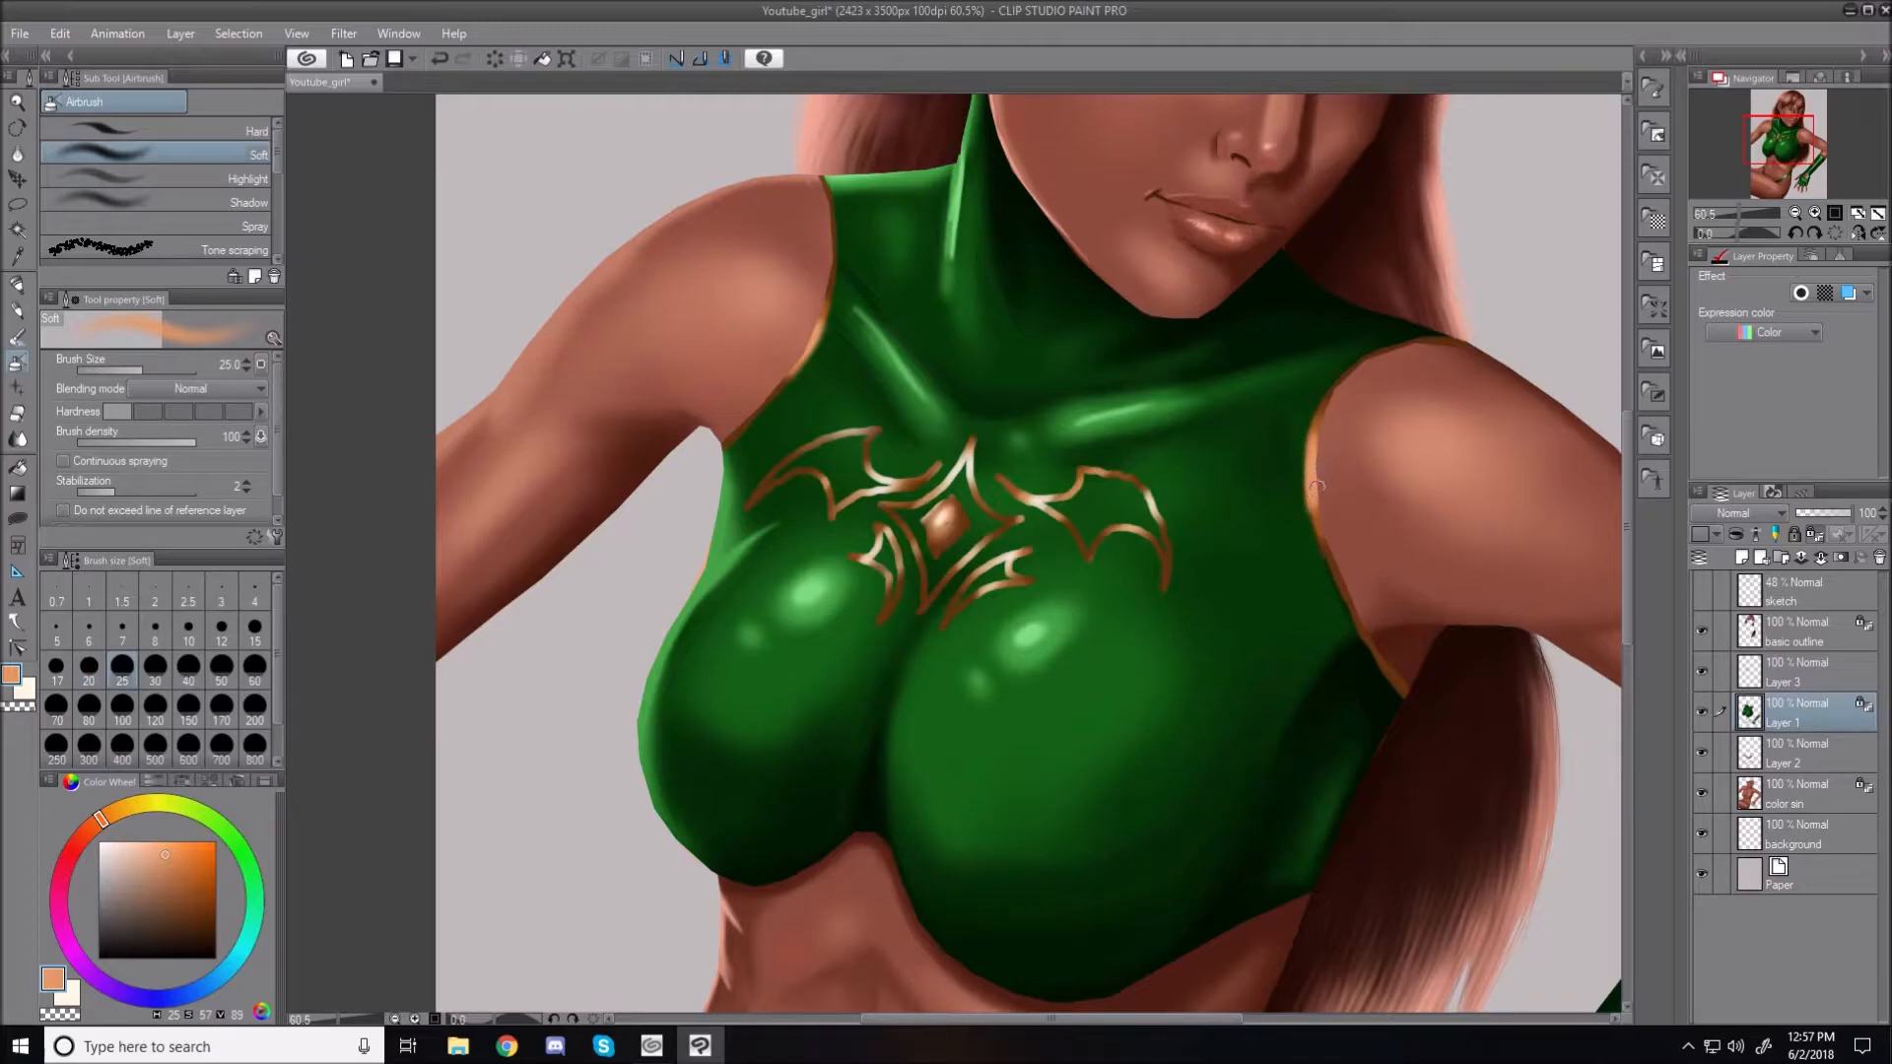
Brighten the orange-brown trim at the glove cuff in a more vivid orange with the soft airbrush at size 40
left_click_drag(1626, 543, 1628, 613)
left_click_drag(1220, 1019, 1371, 1016)
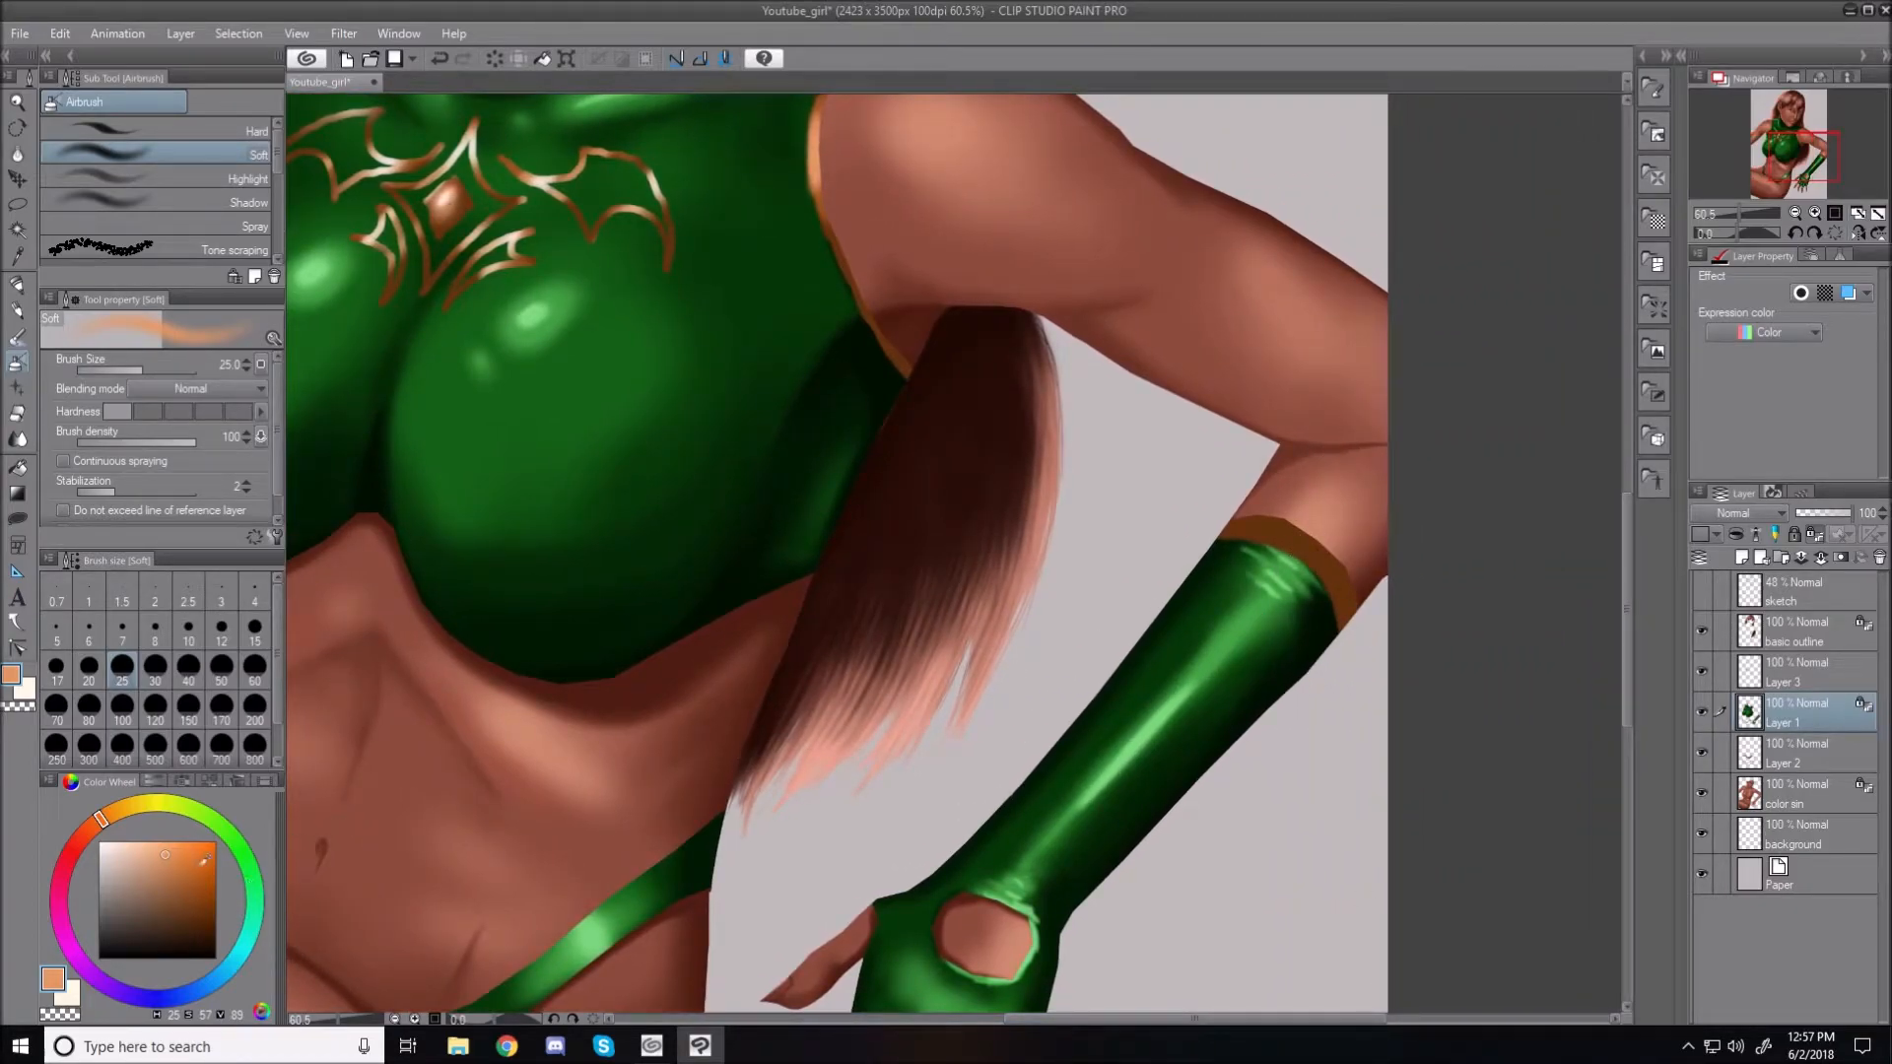
left_click(191, 874)
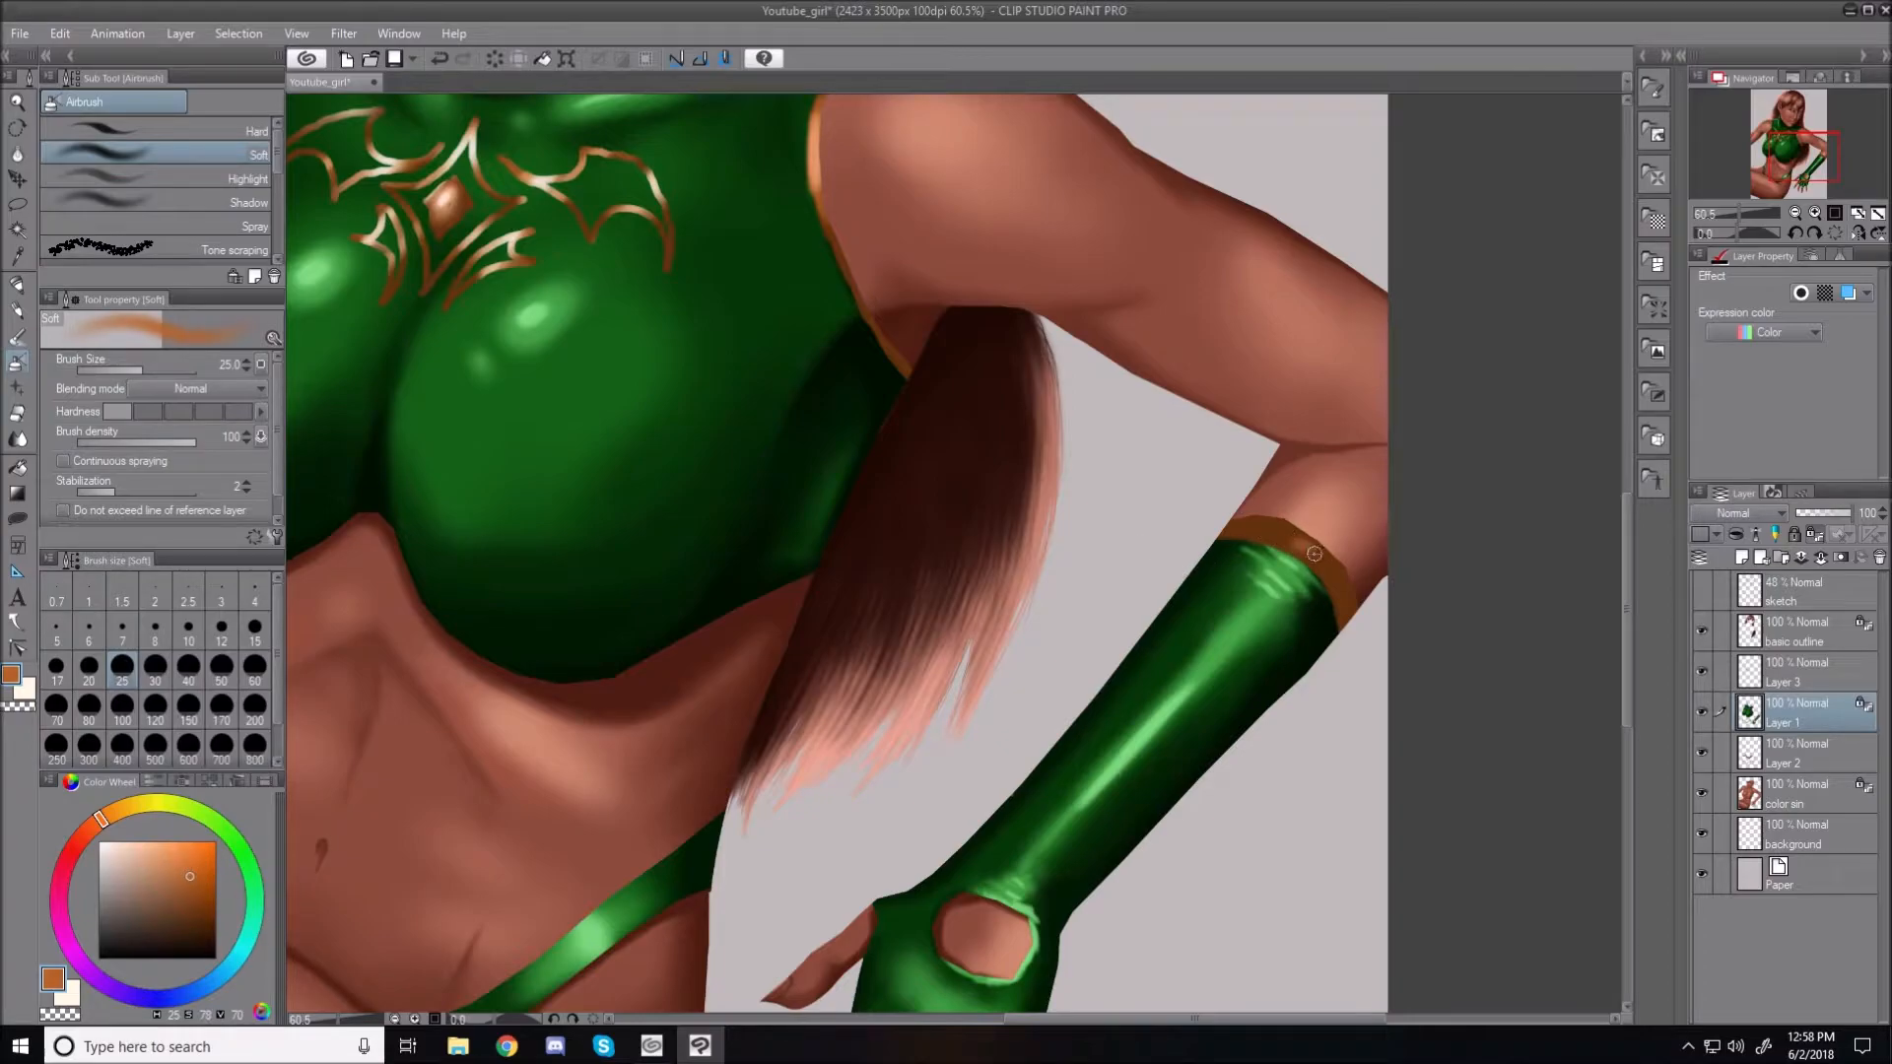
key("bracketright")
key("bracketright")
key("bracketright")
key("bracketright")
key("bracketleft")
key("bracketleft")
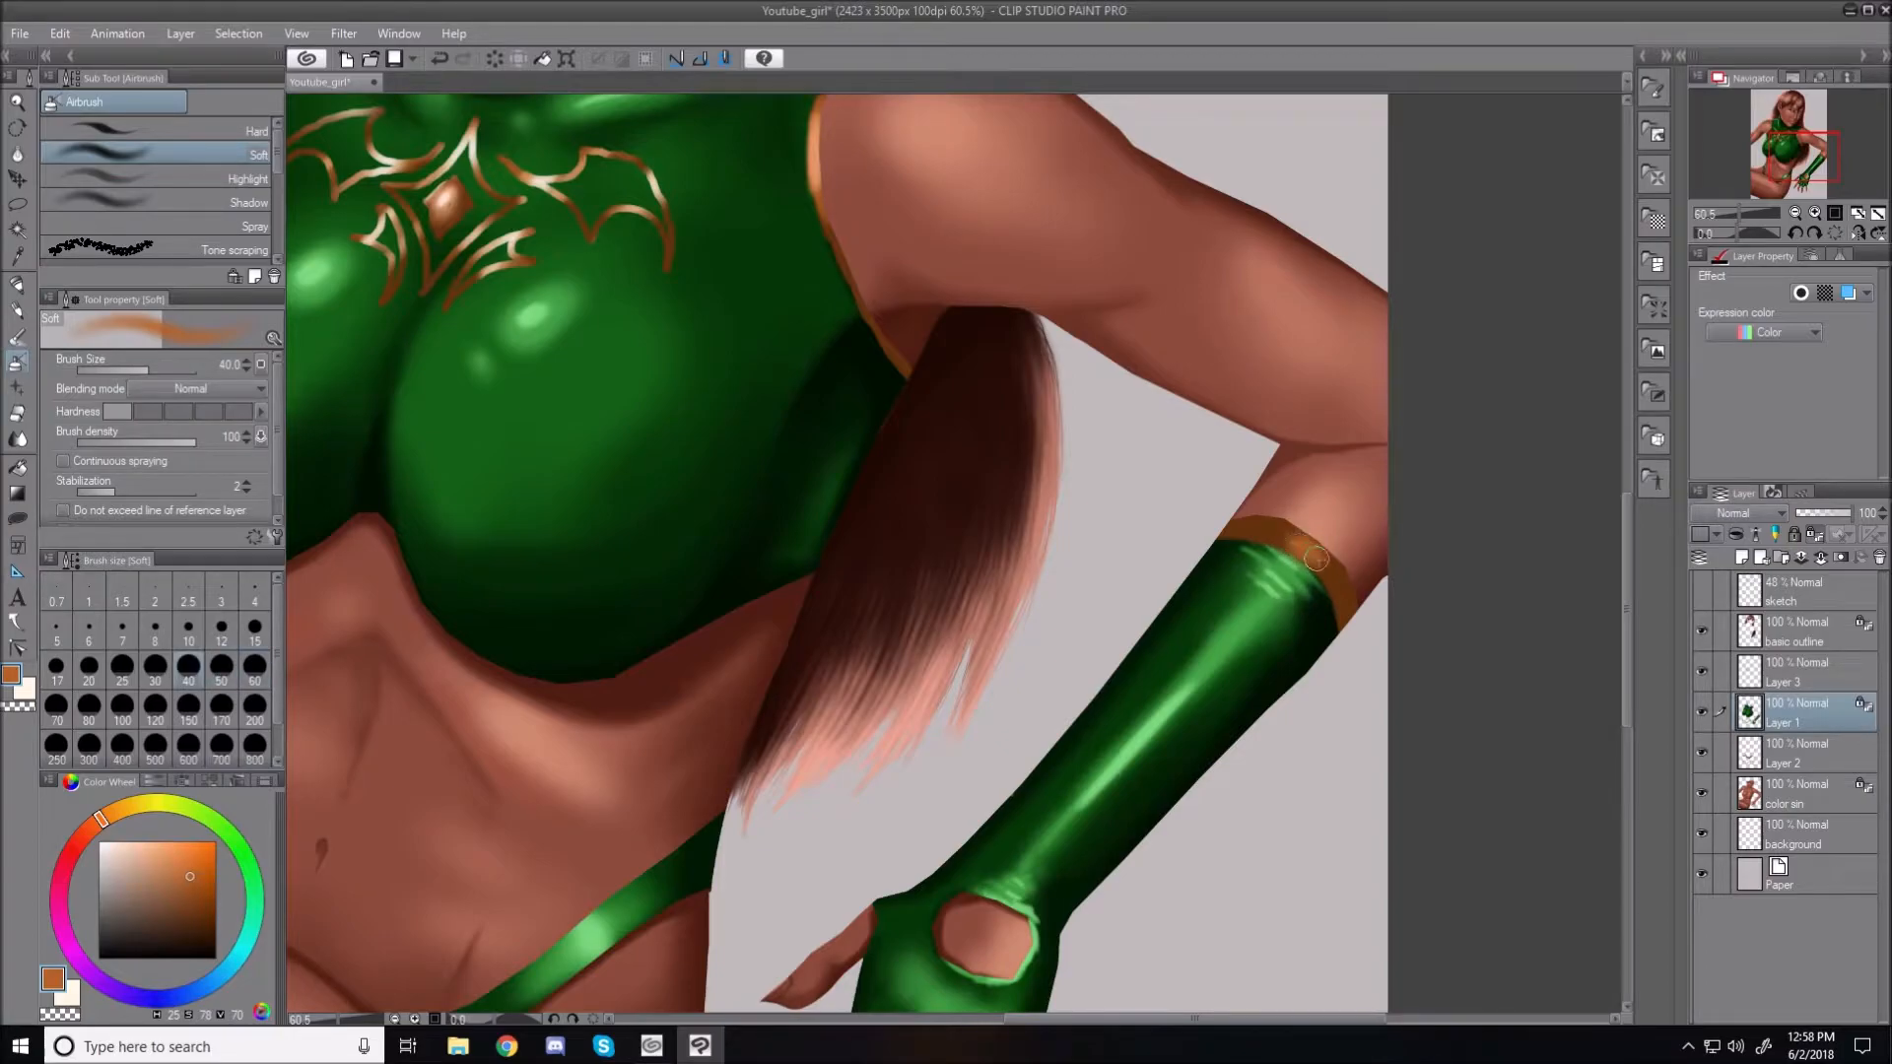
mouse_move(1303, 547)
left_mouse_down()
mouse_move(1331, 576)
mouse_move(1272, 537)
mouse_move(1325, 581)
mouse_move(1330, 549)
left_mouse_up()
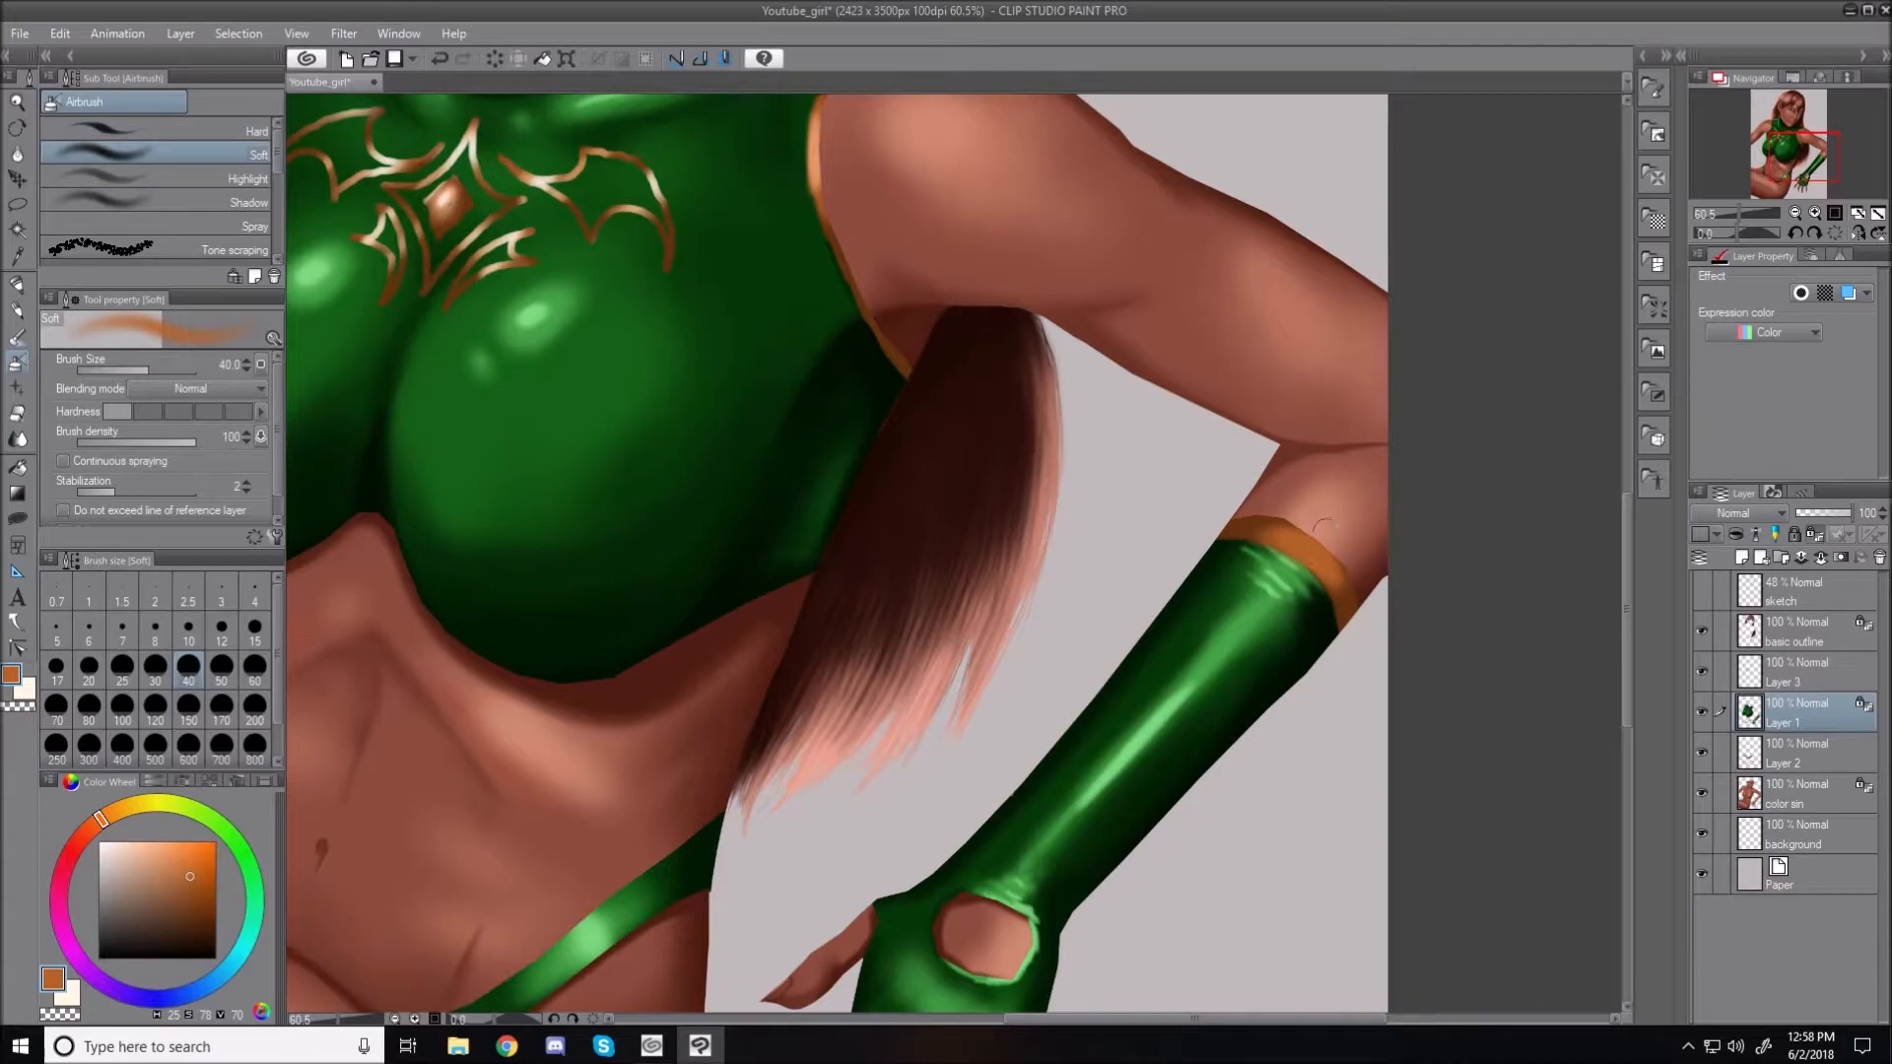
Build a light orange and pale peach highlight on the glove cuff trim, reducing the soft airbrush to sizes 30 and 25
left_click(175, 849)
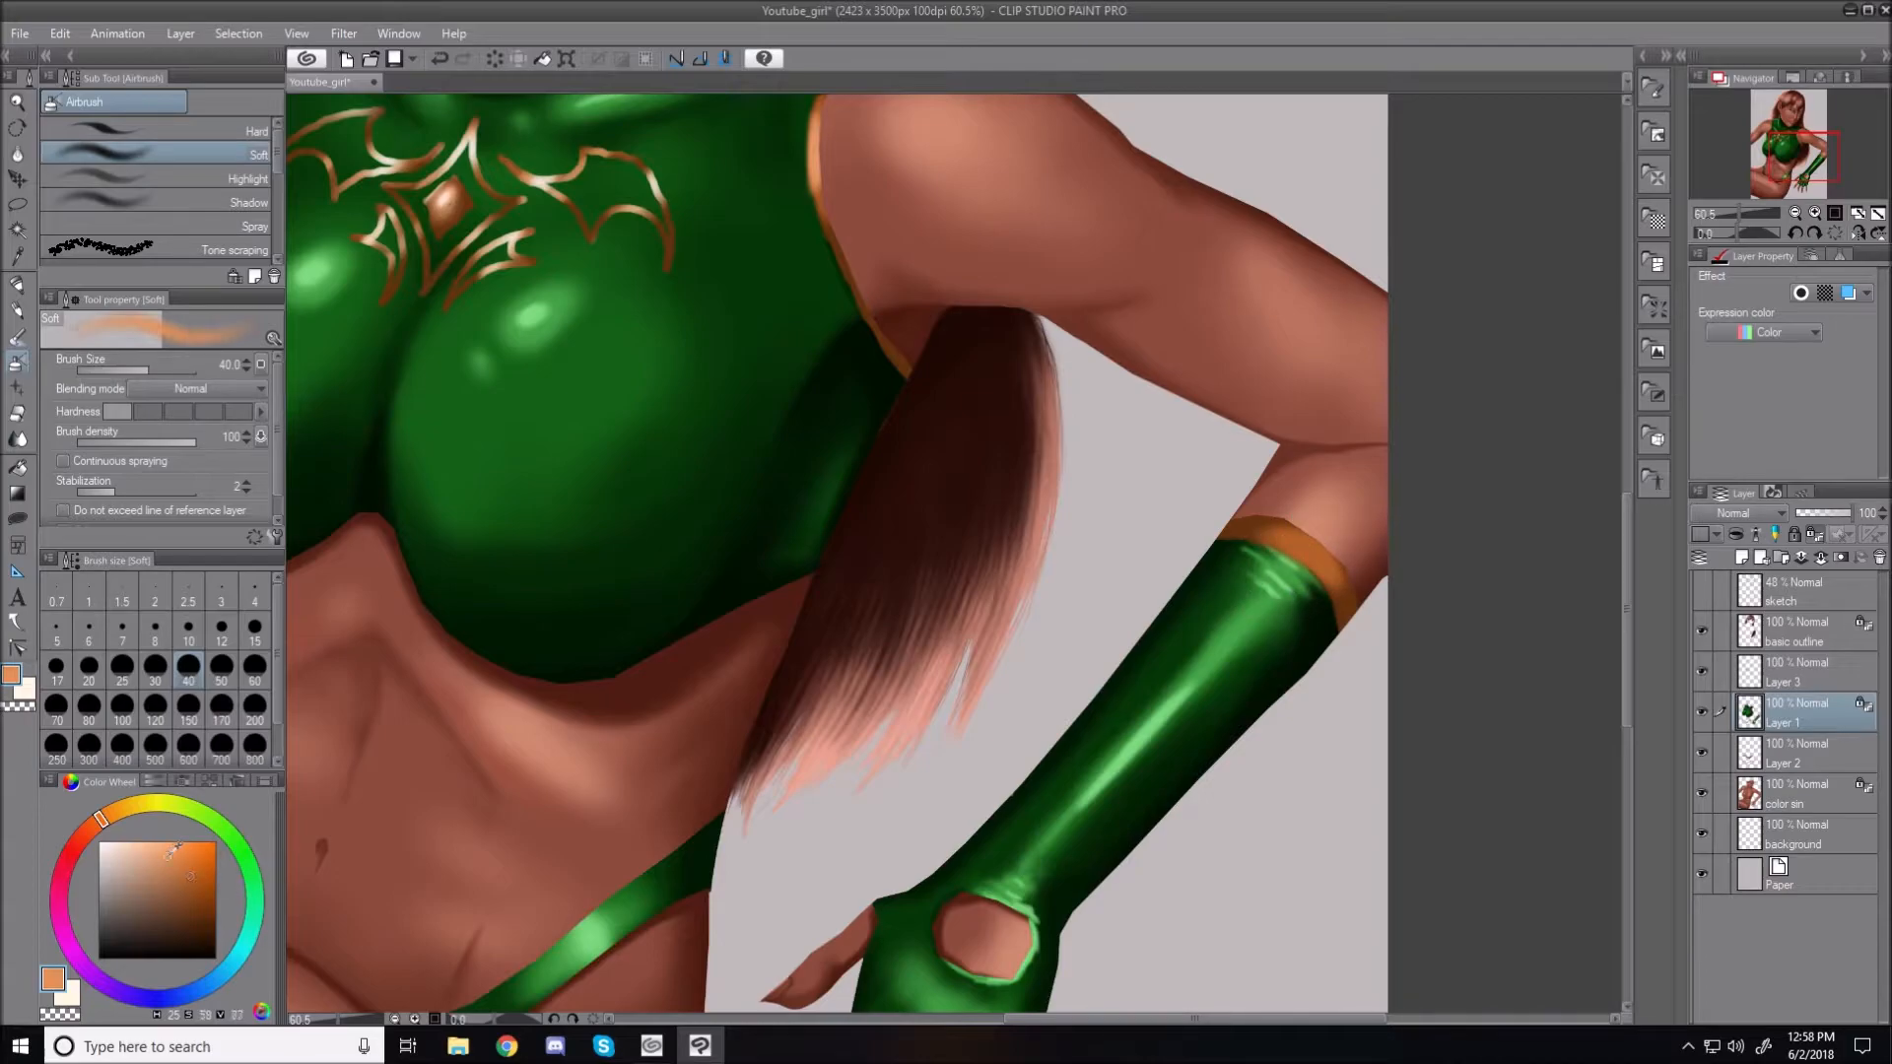
left_click(169, 854)
key("bracketleft")
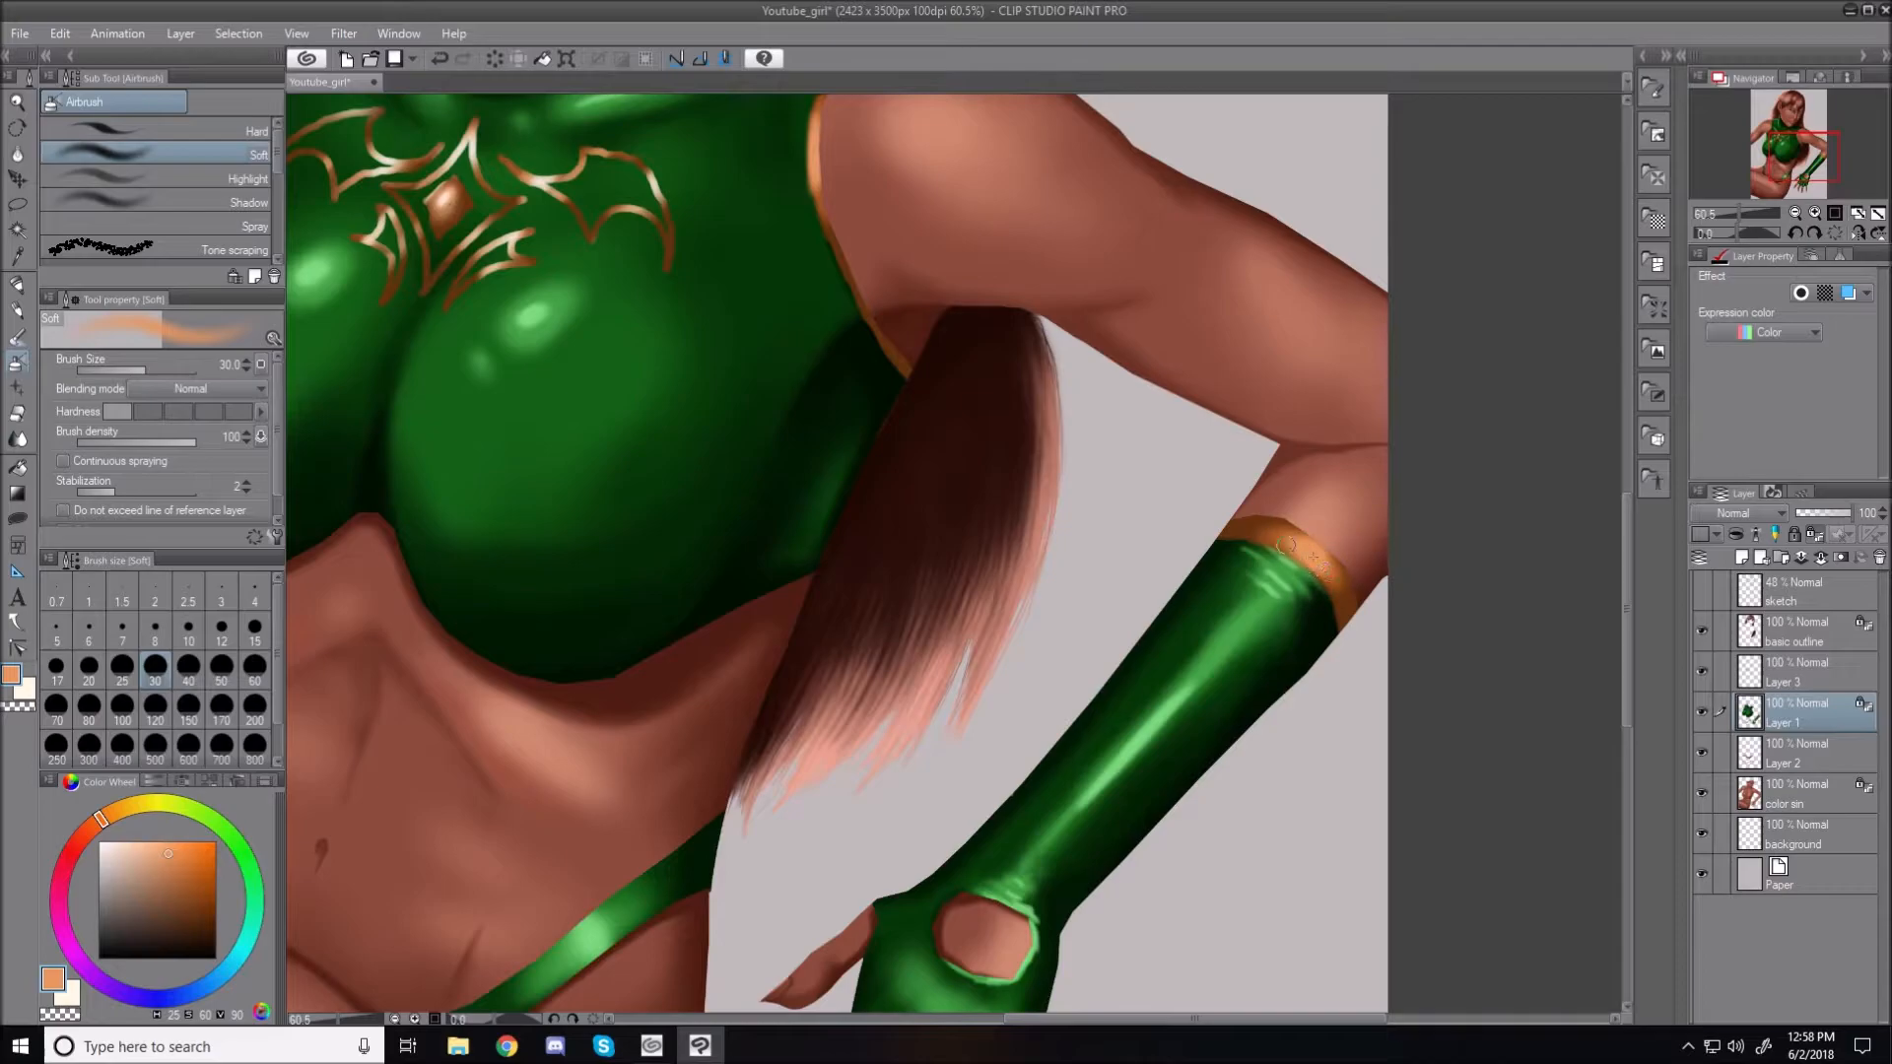
left_click(142, 843)
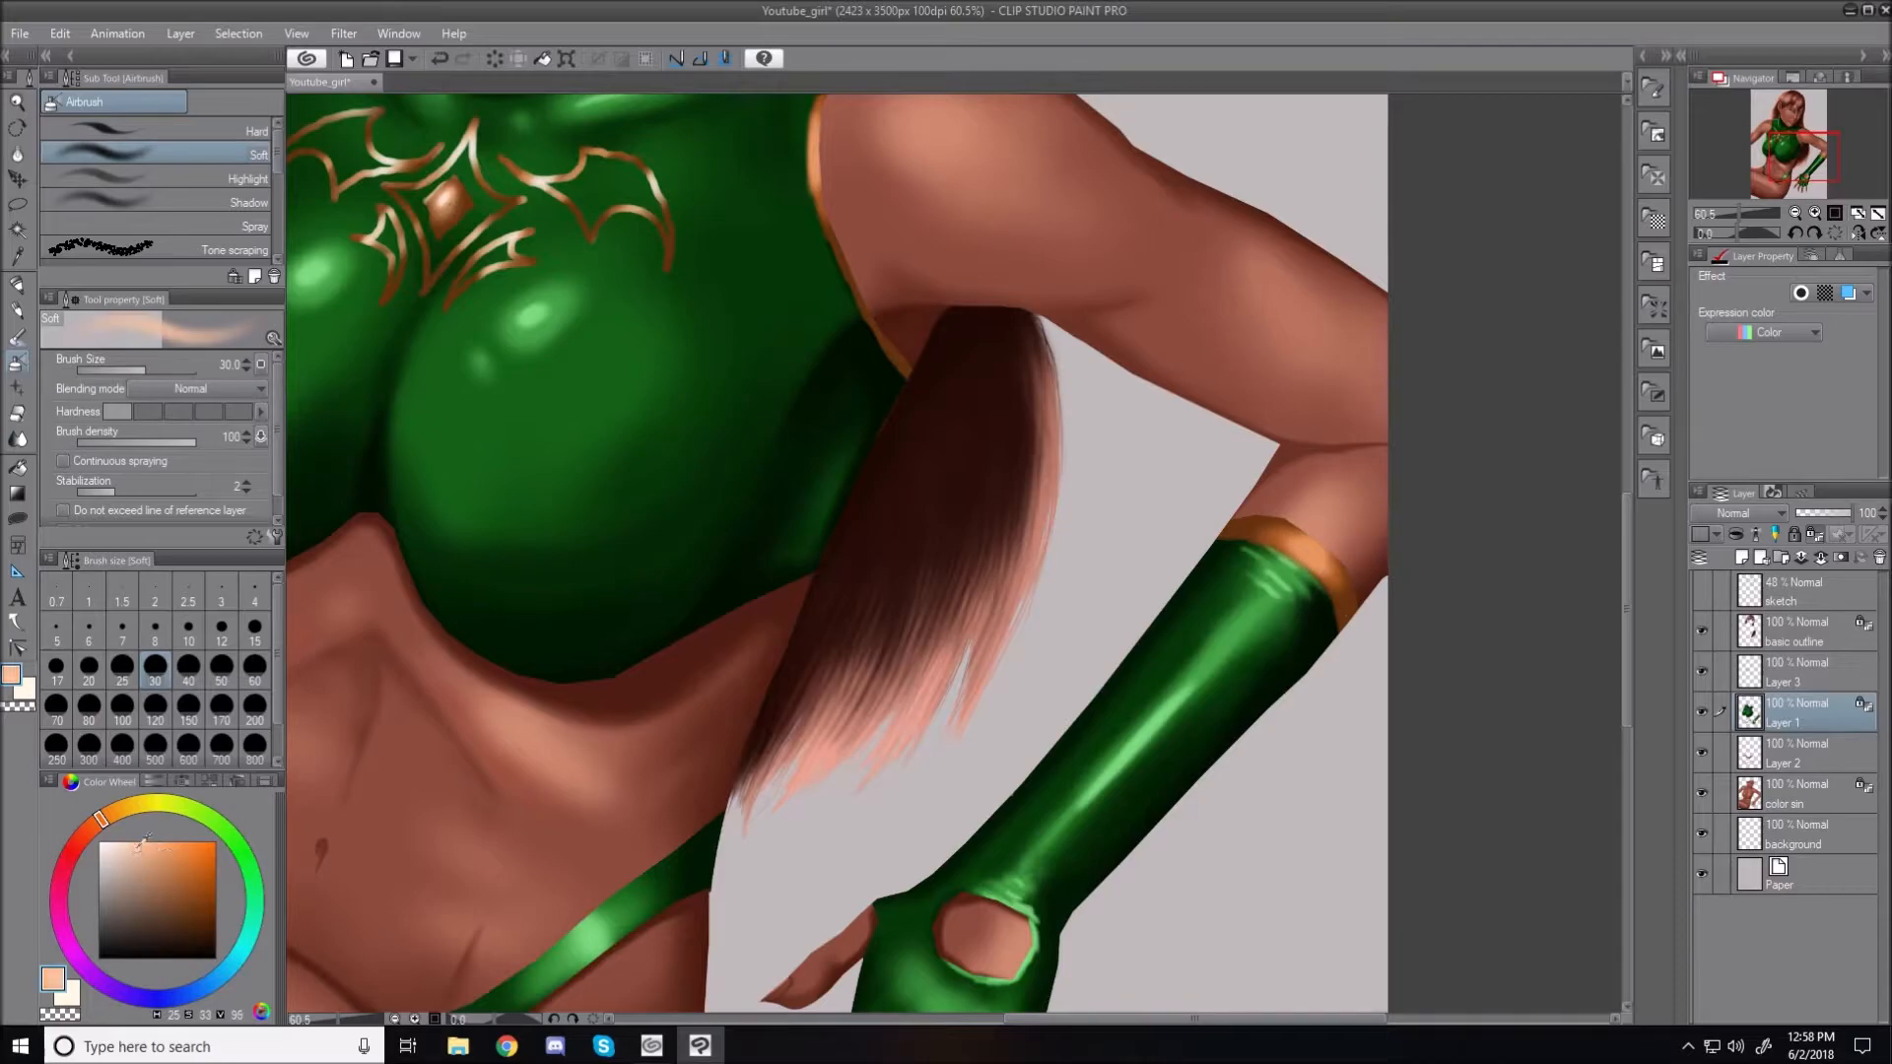
key("bracketleft")
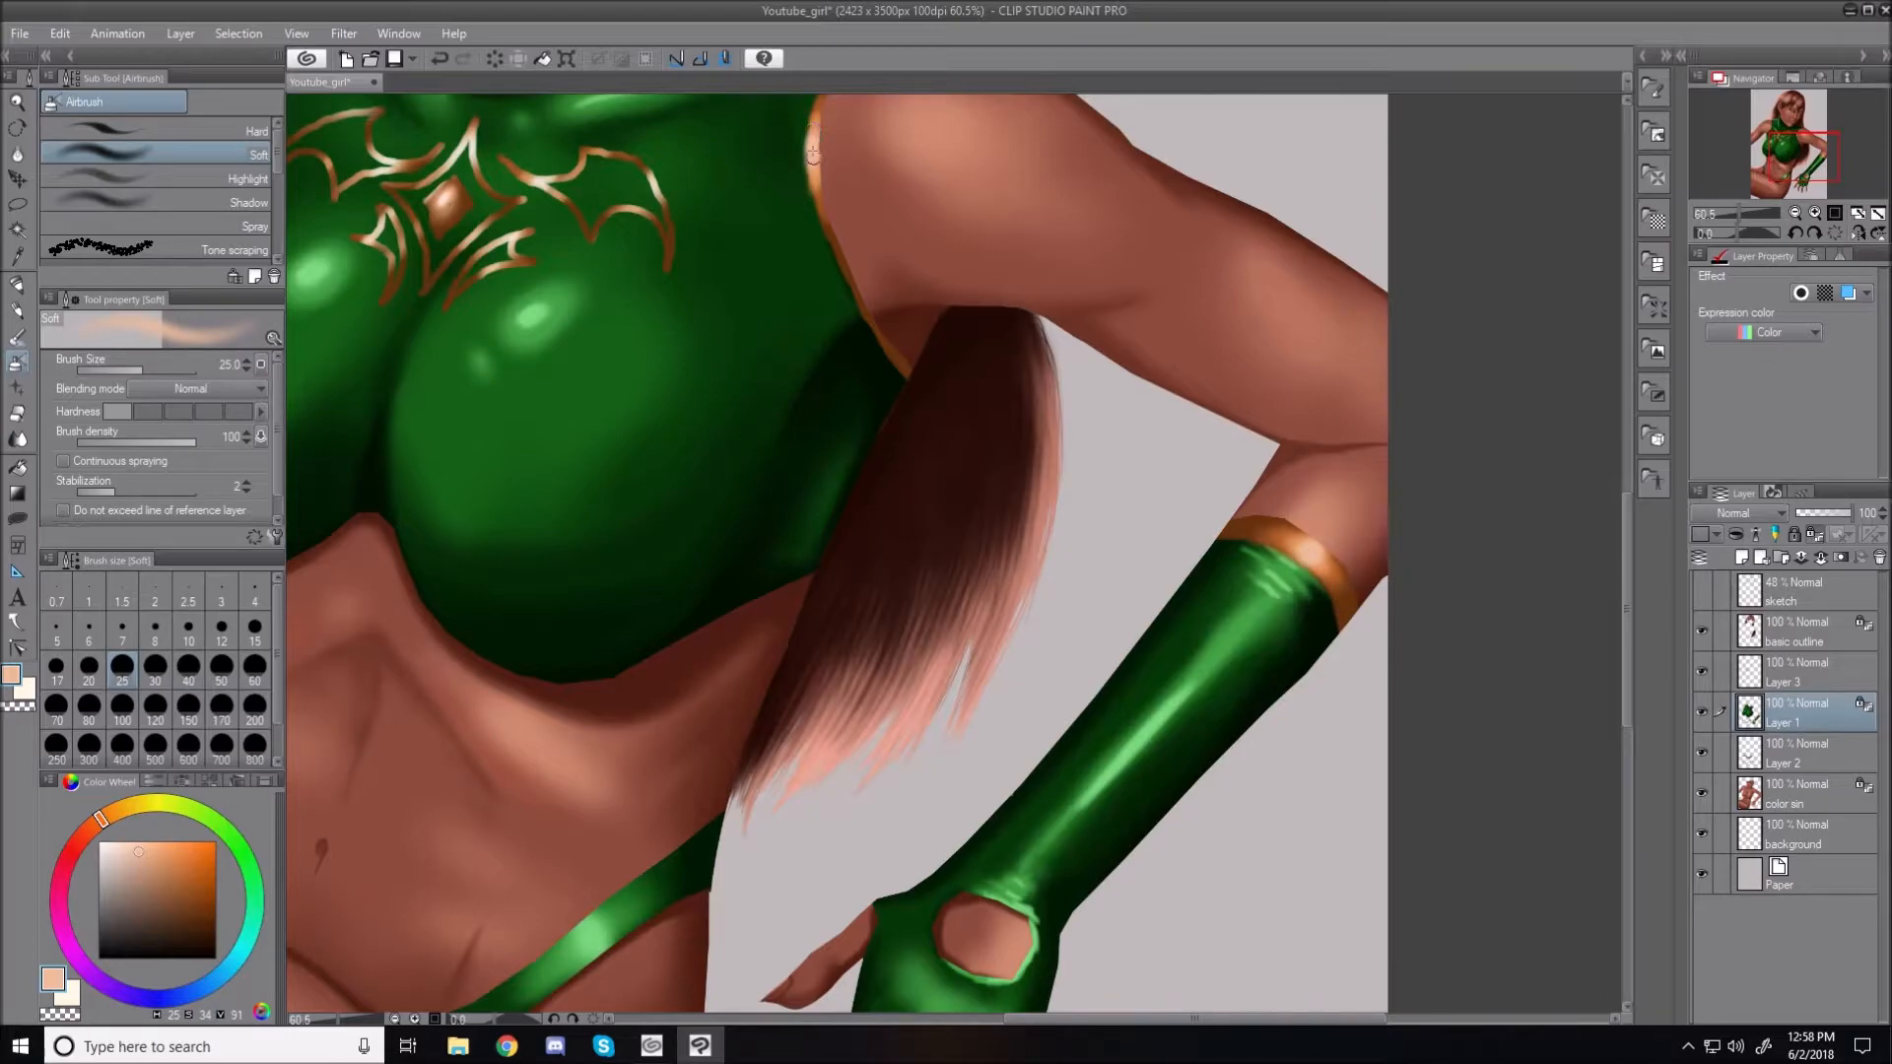
Add pale peach highlights to the armhole trims with the soft airbrush reduced to size 15
left_click_drag(1628, 606, 1627, 531)
left_click_drag(1044, 1025, 965, 1024)
key("bracketleft")
key("bracketleft")
key("bracketleft")
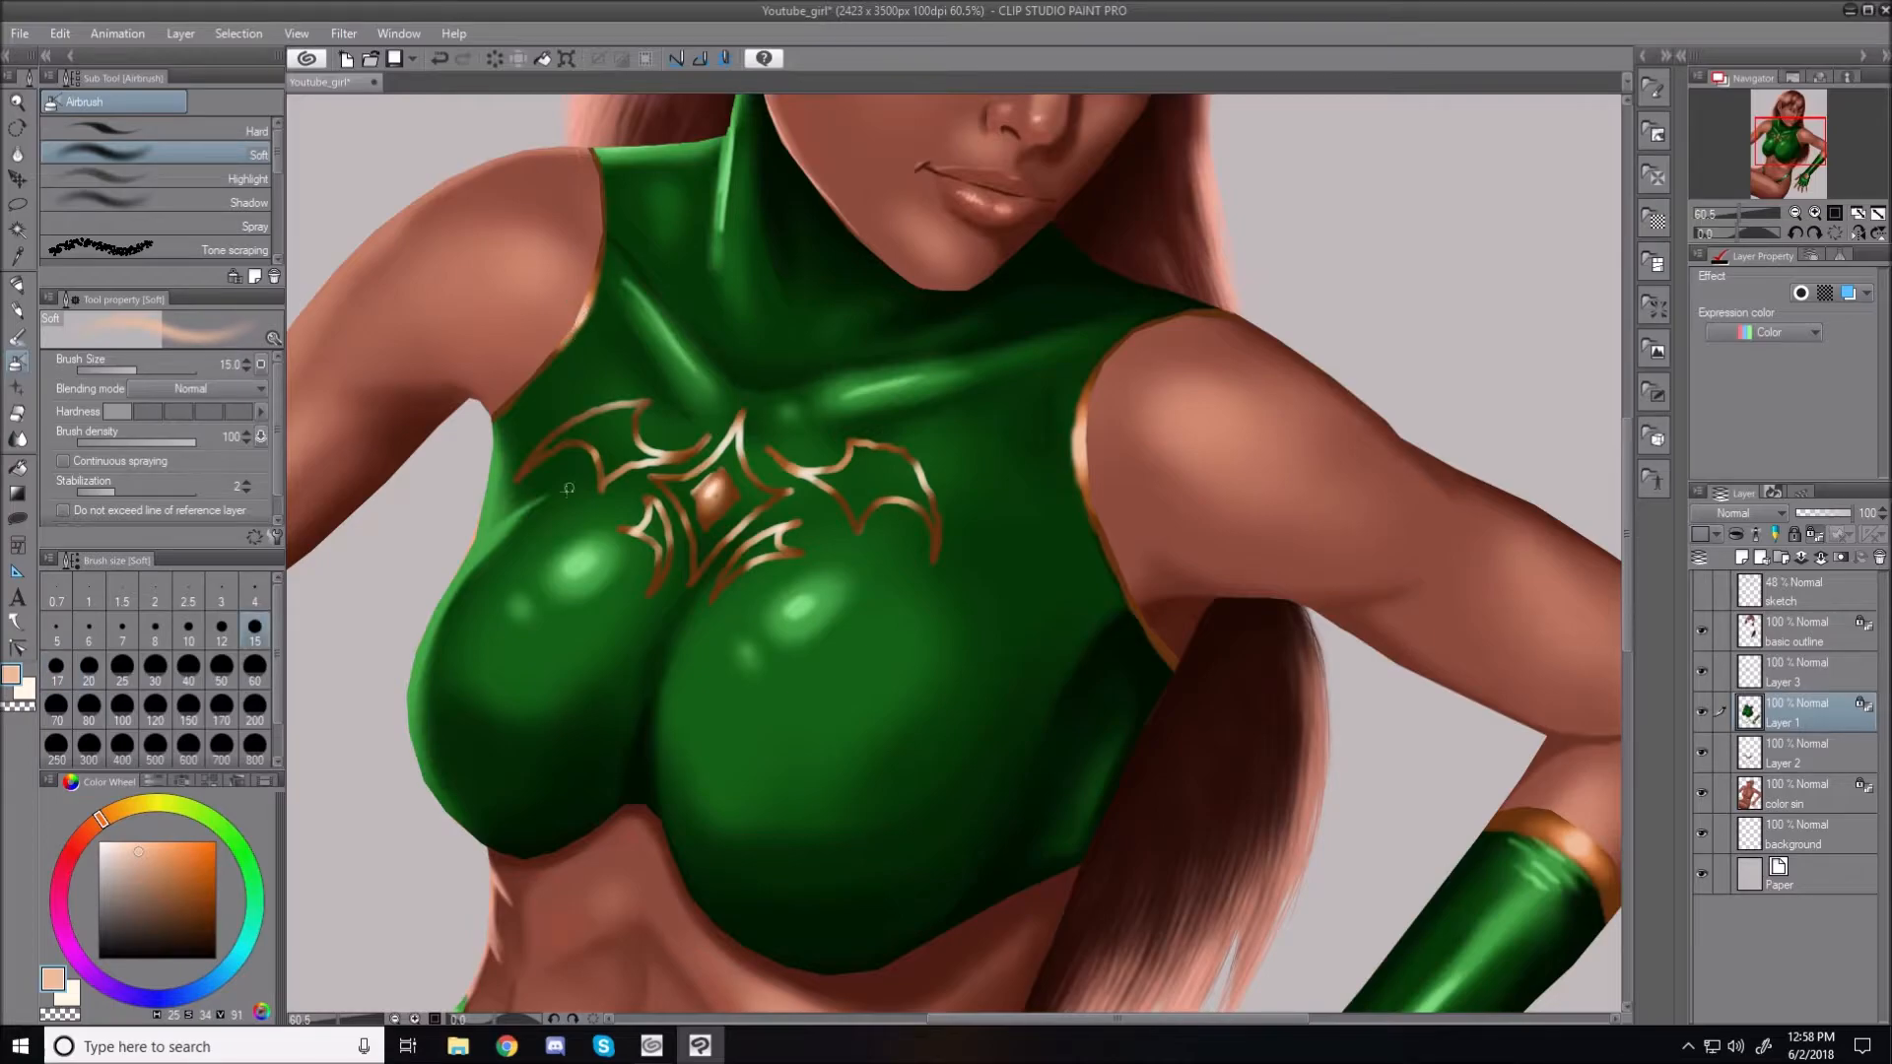
On Layer 2, sample a dark brown near the armpit and try shading beside the shoulder trim with the soft airbrush at size 40
key("ctrl+0")
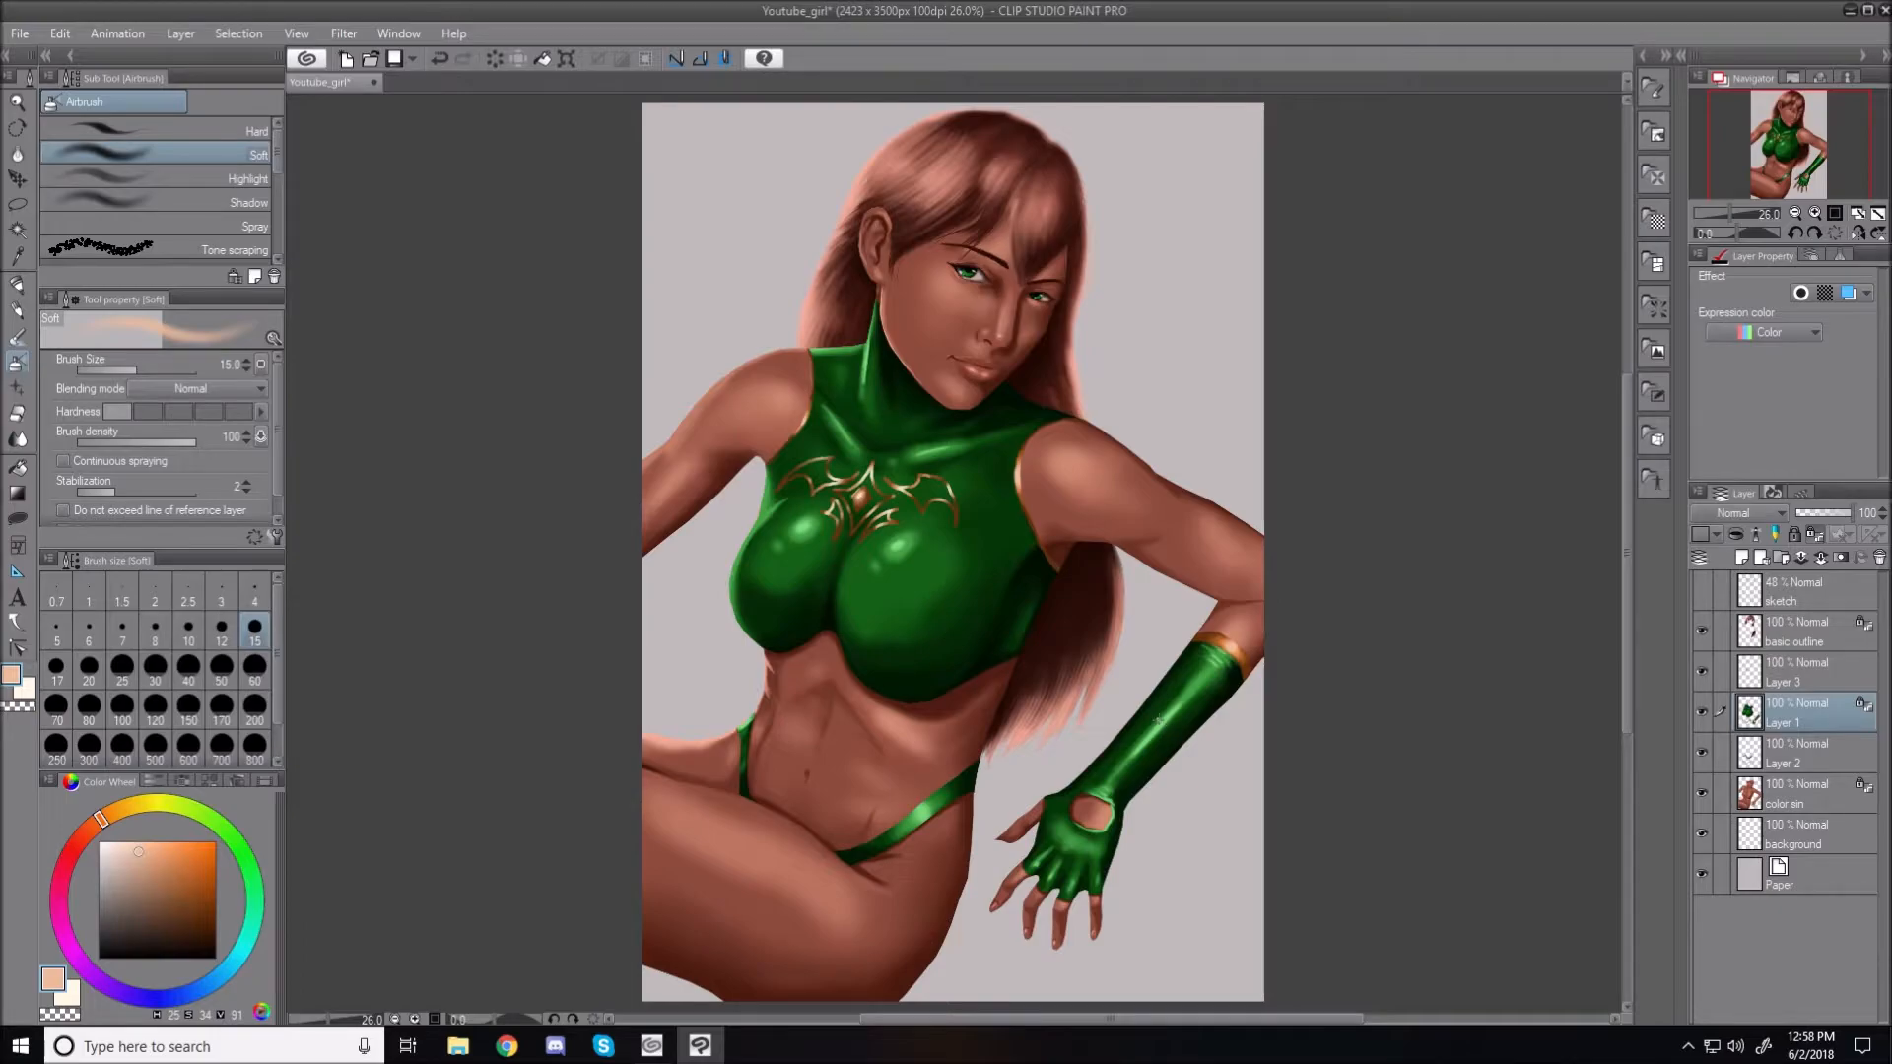
scroll(1067, 479, "up", 4)
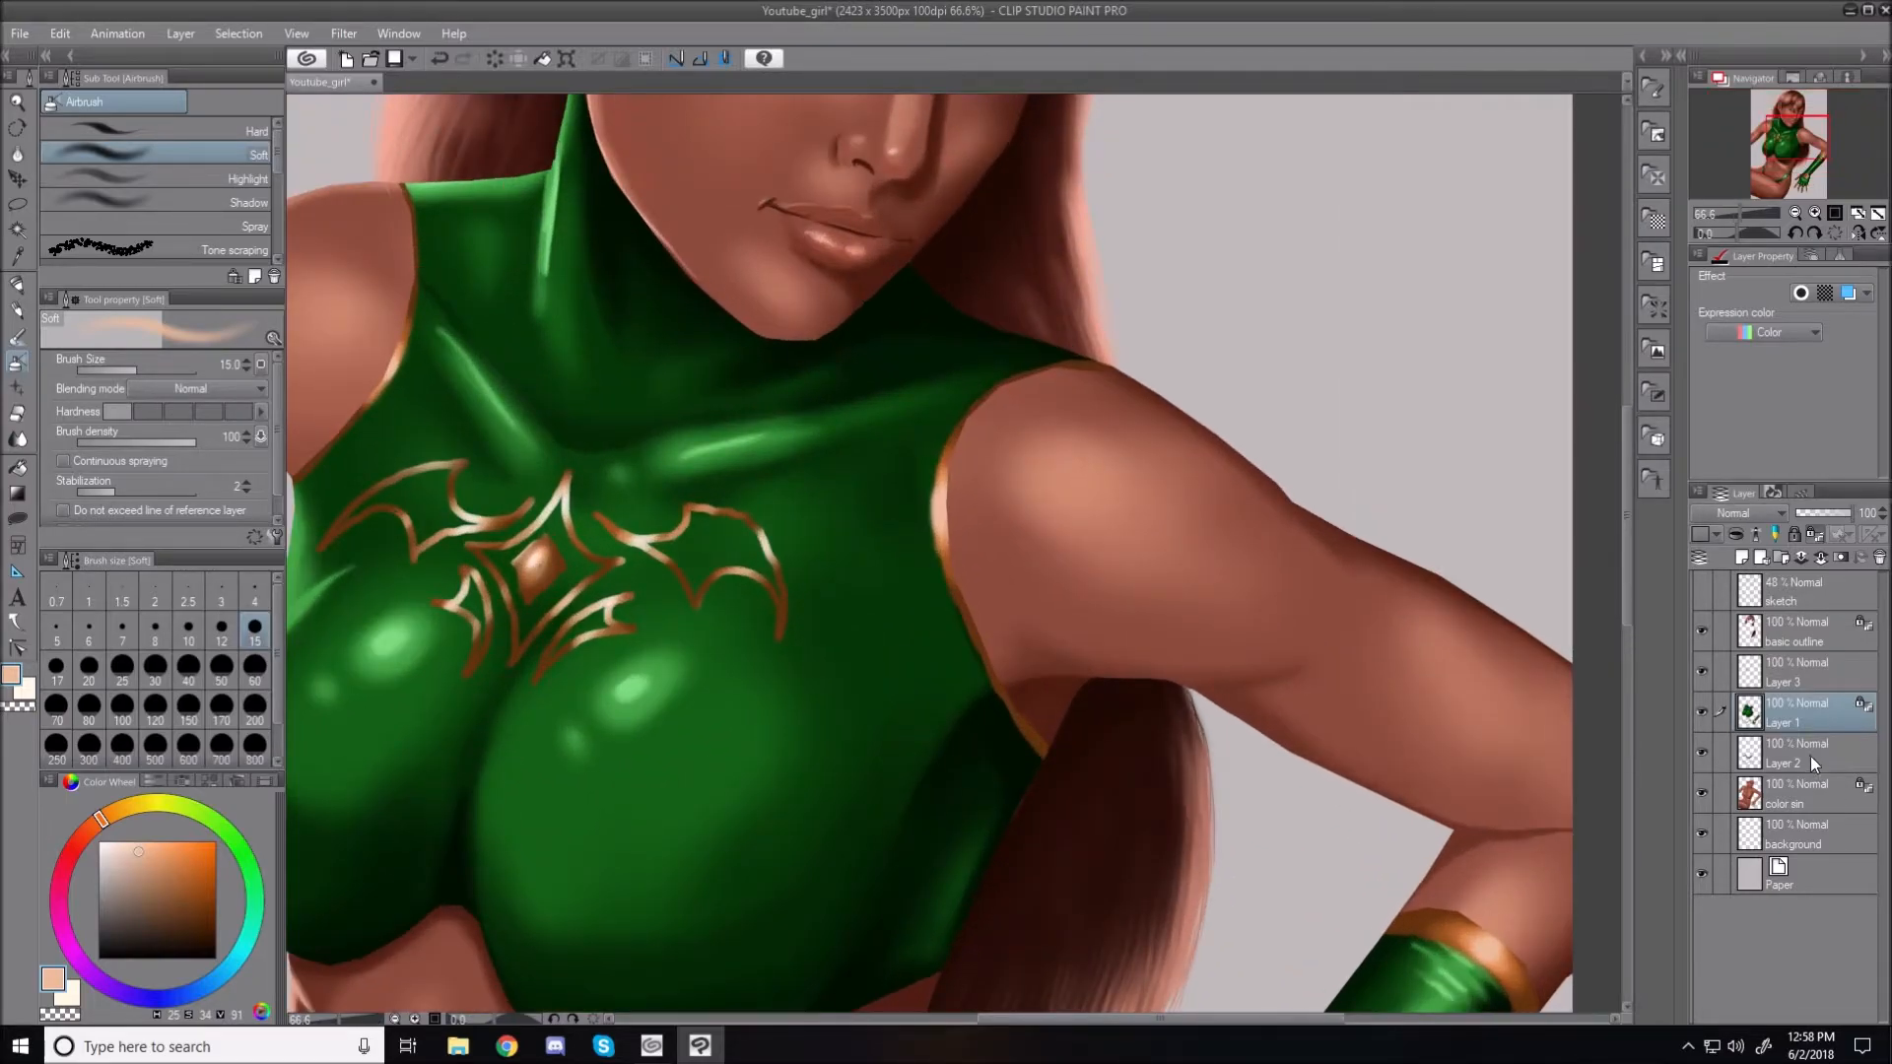
left_click(1811, 754)
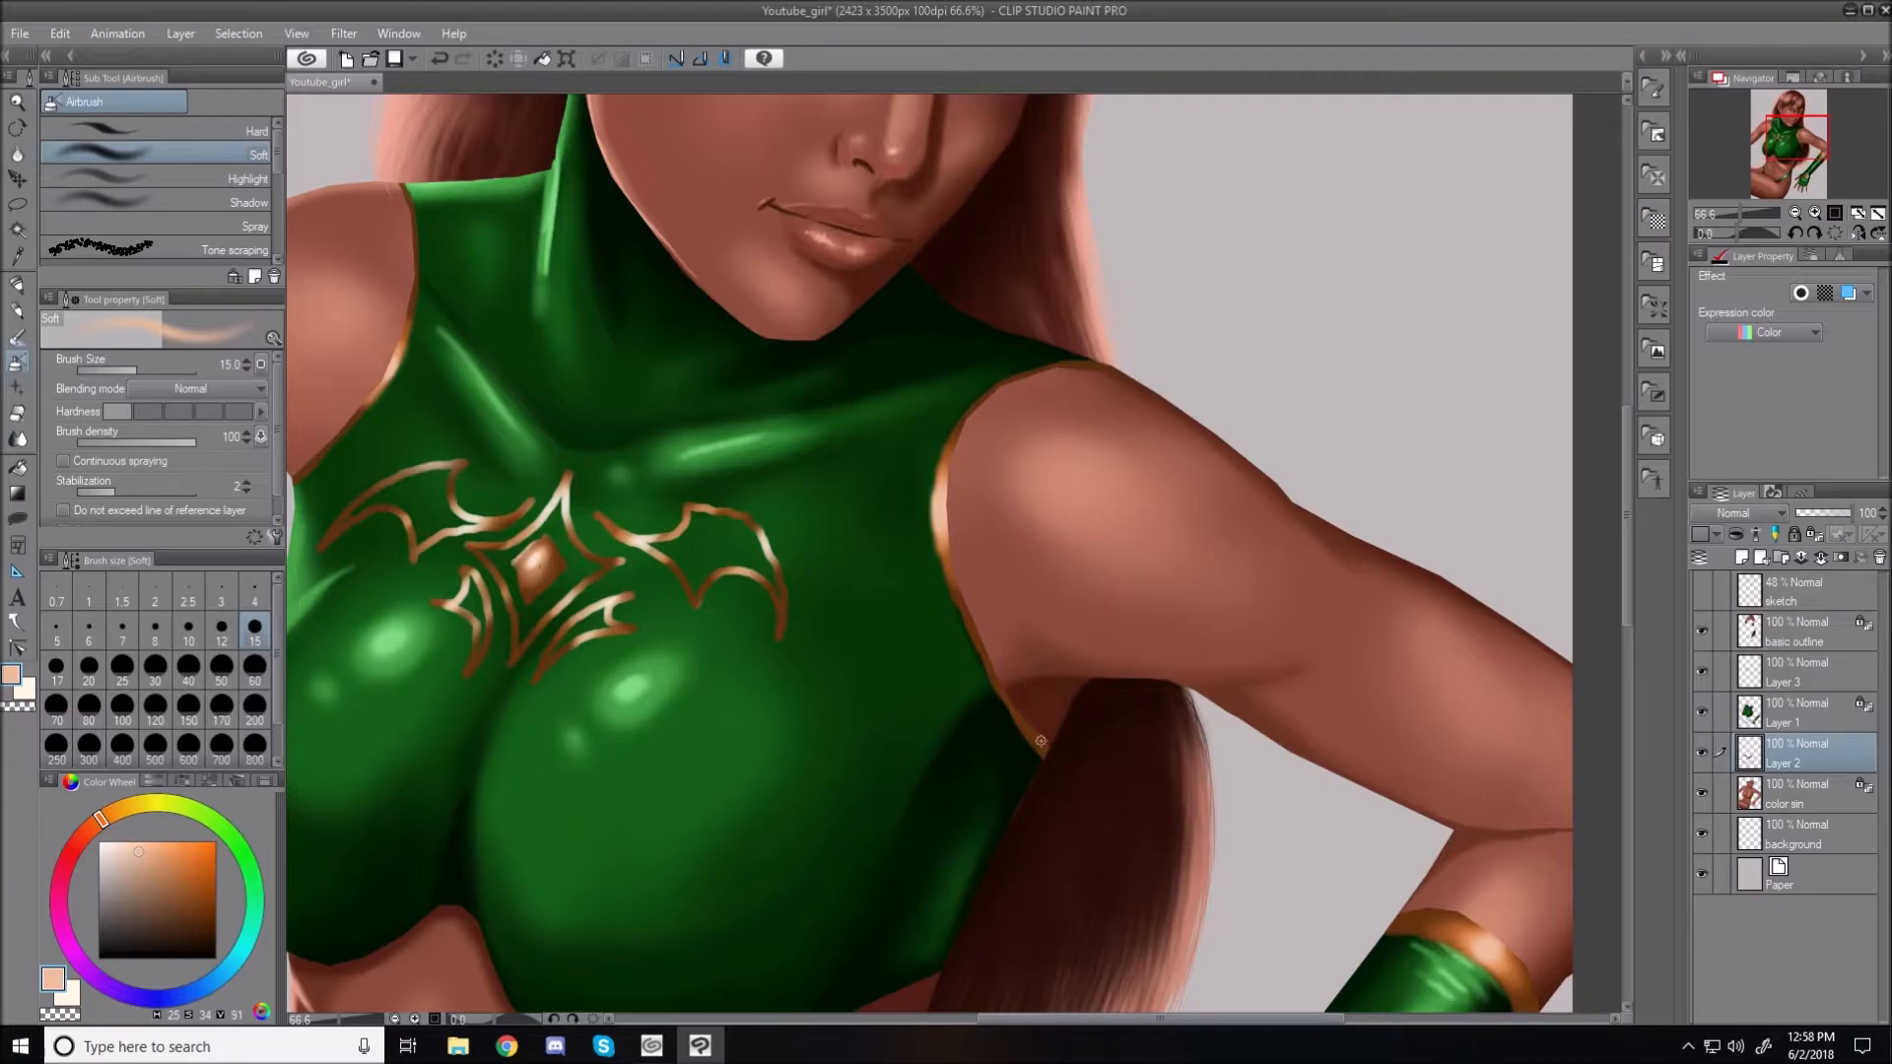
left_click(1032, 687, "alt")
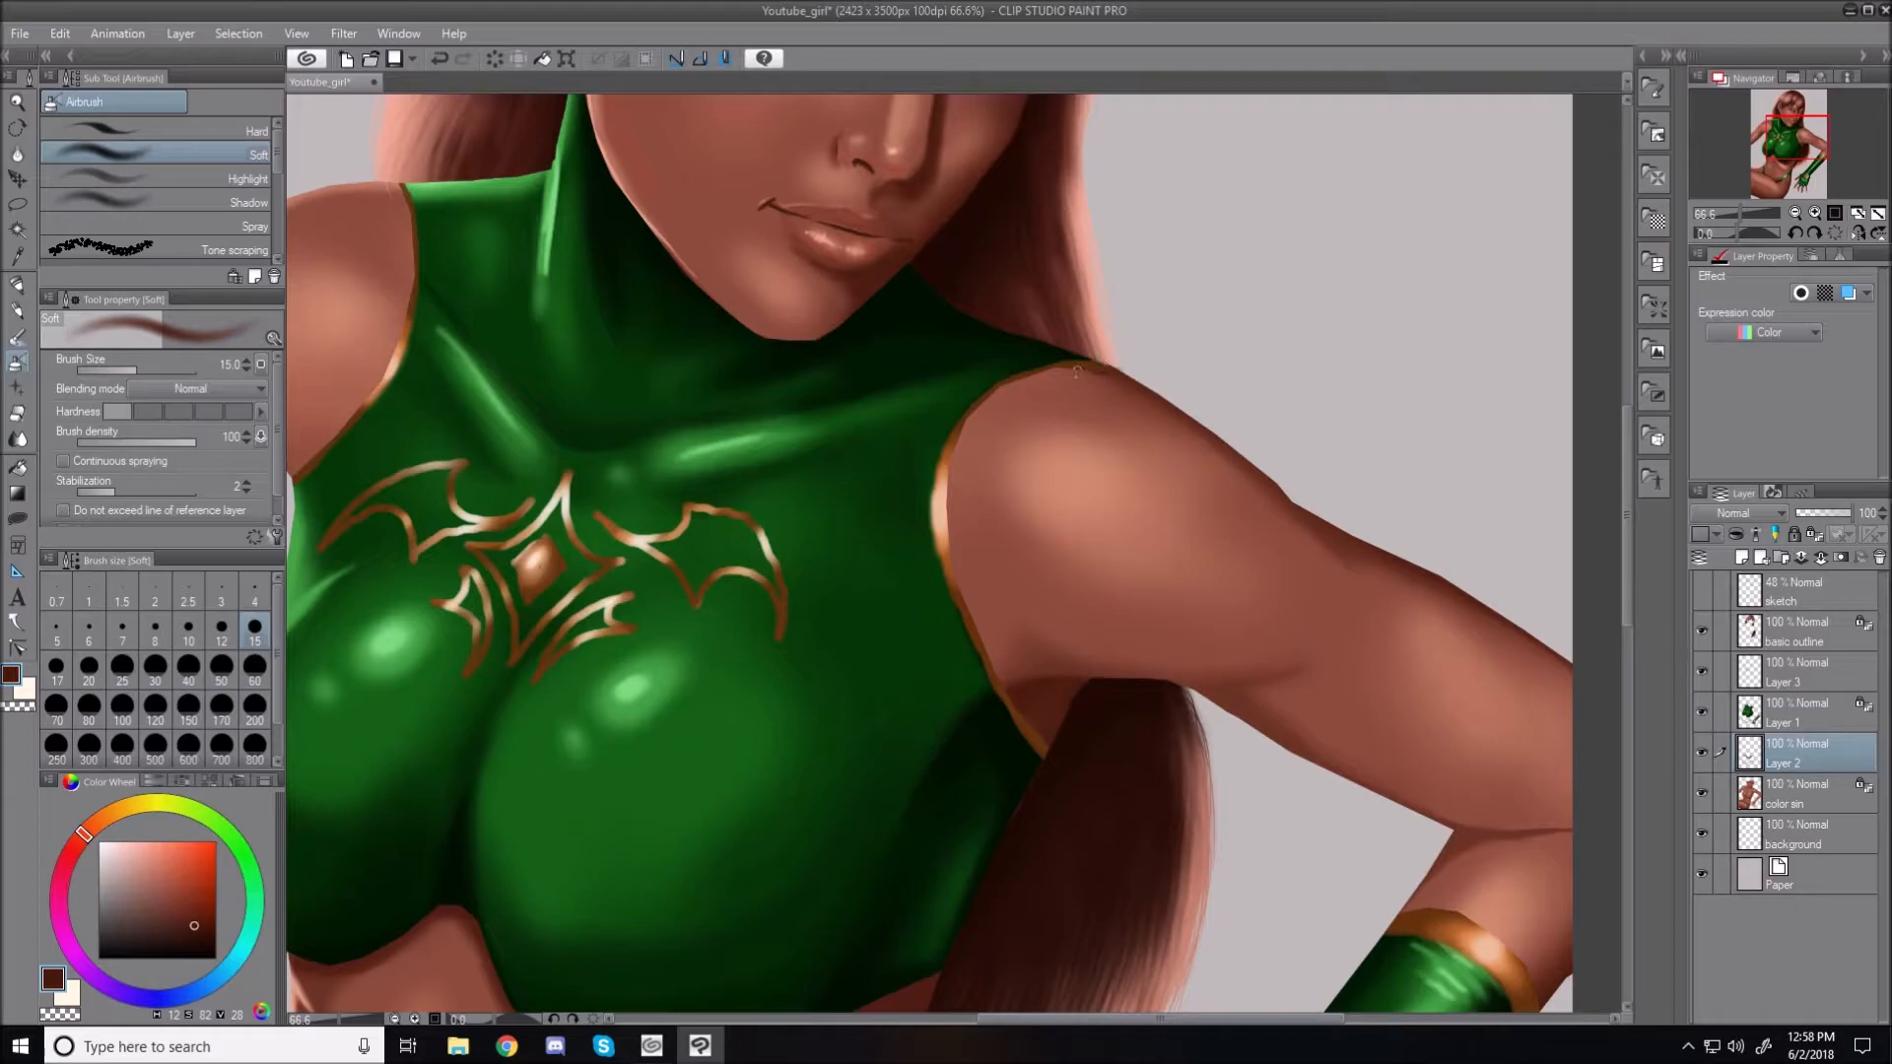
key("bracketright")
key("bracketright")
key("bracketright")
key("bracketright")
key("bracketright")
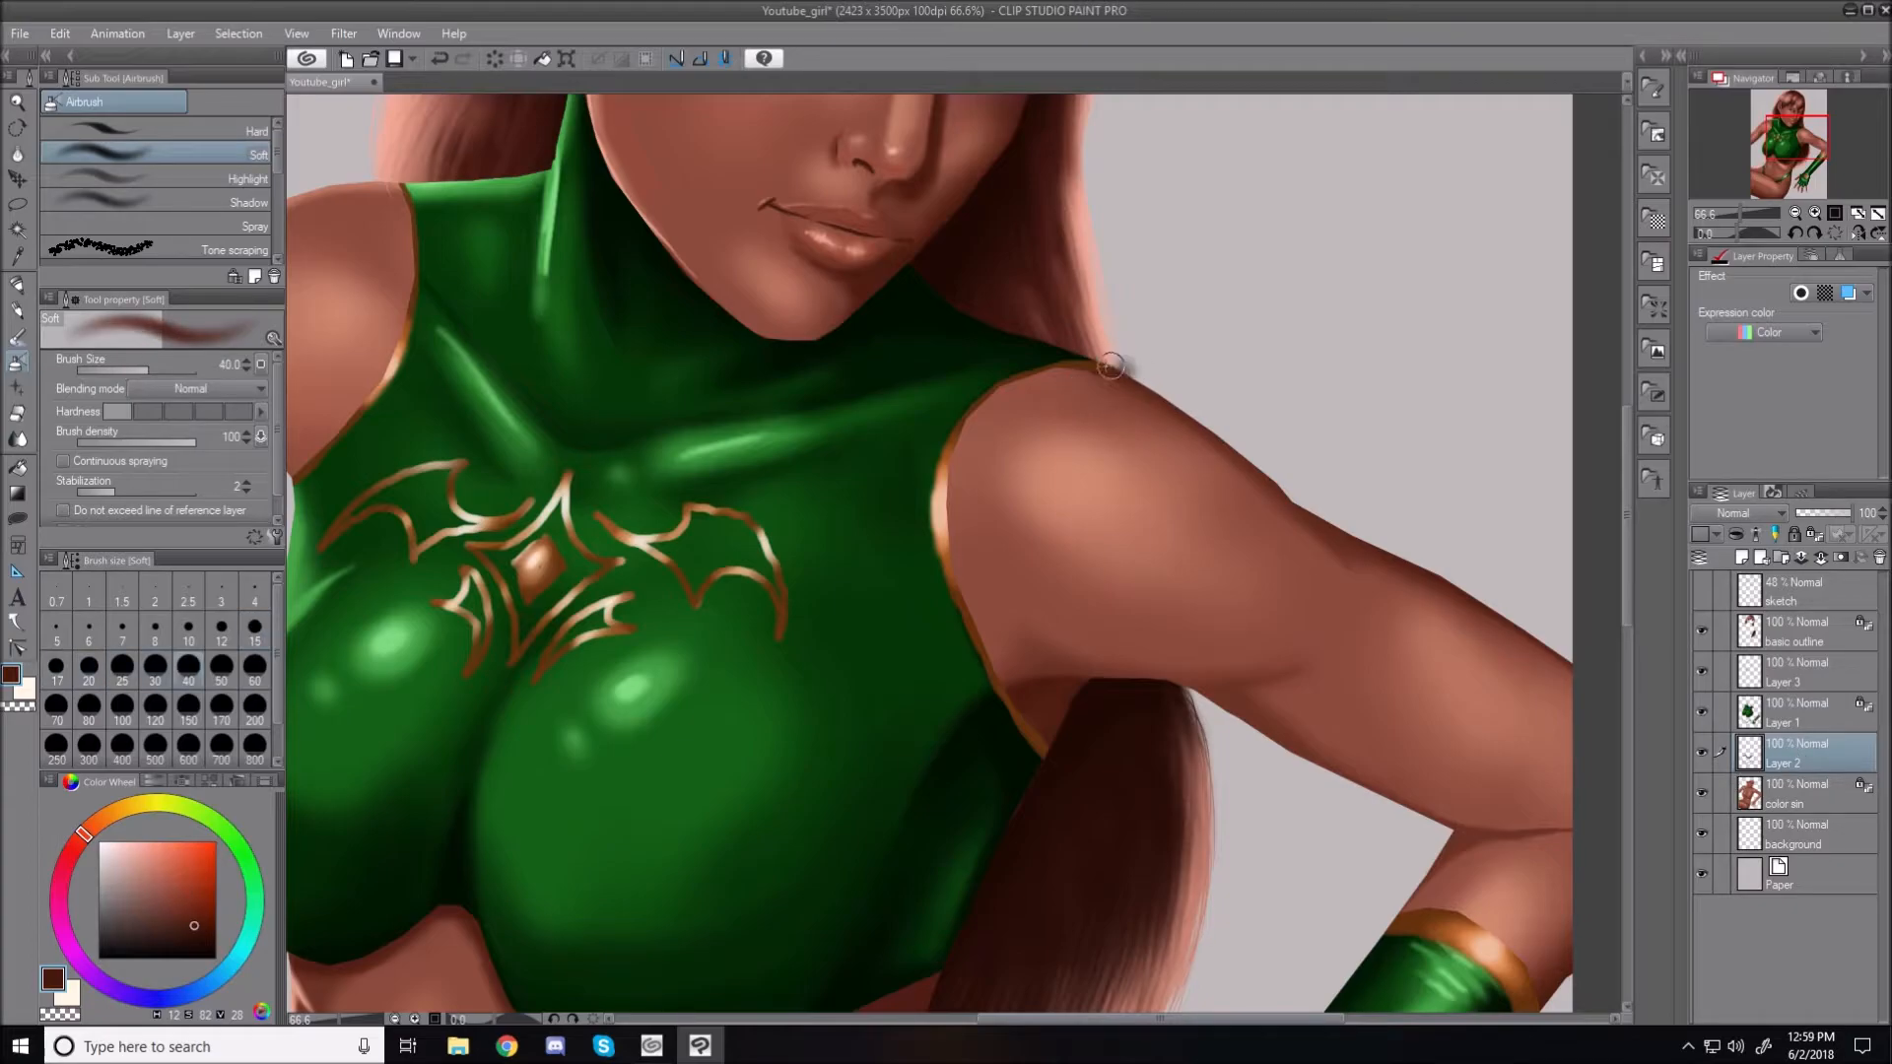
key("ctrl+z")
key("w")
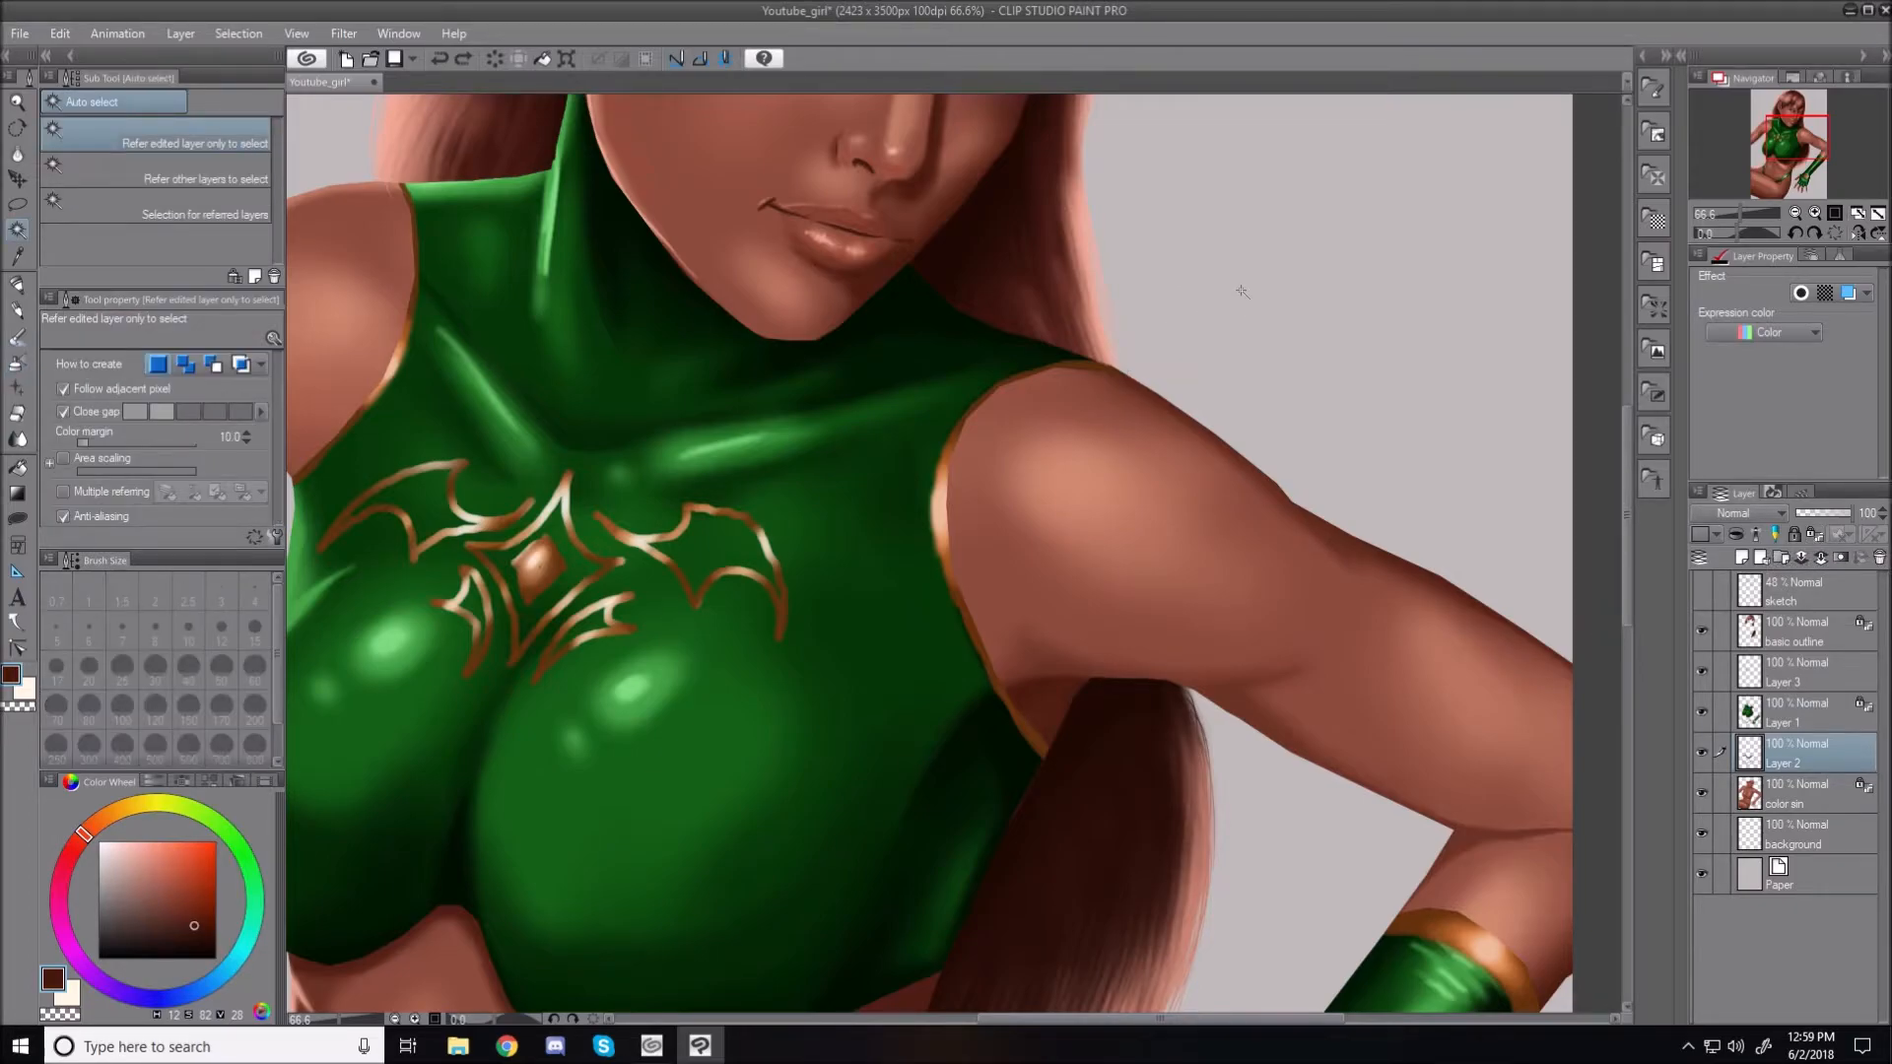
left_click(1217, 392)
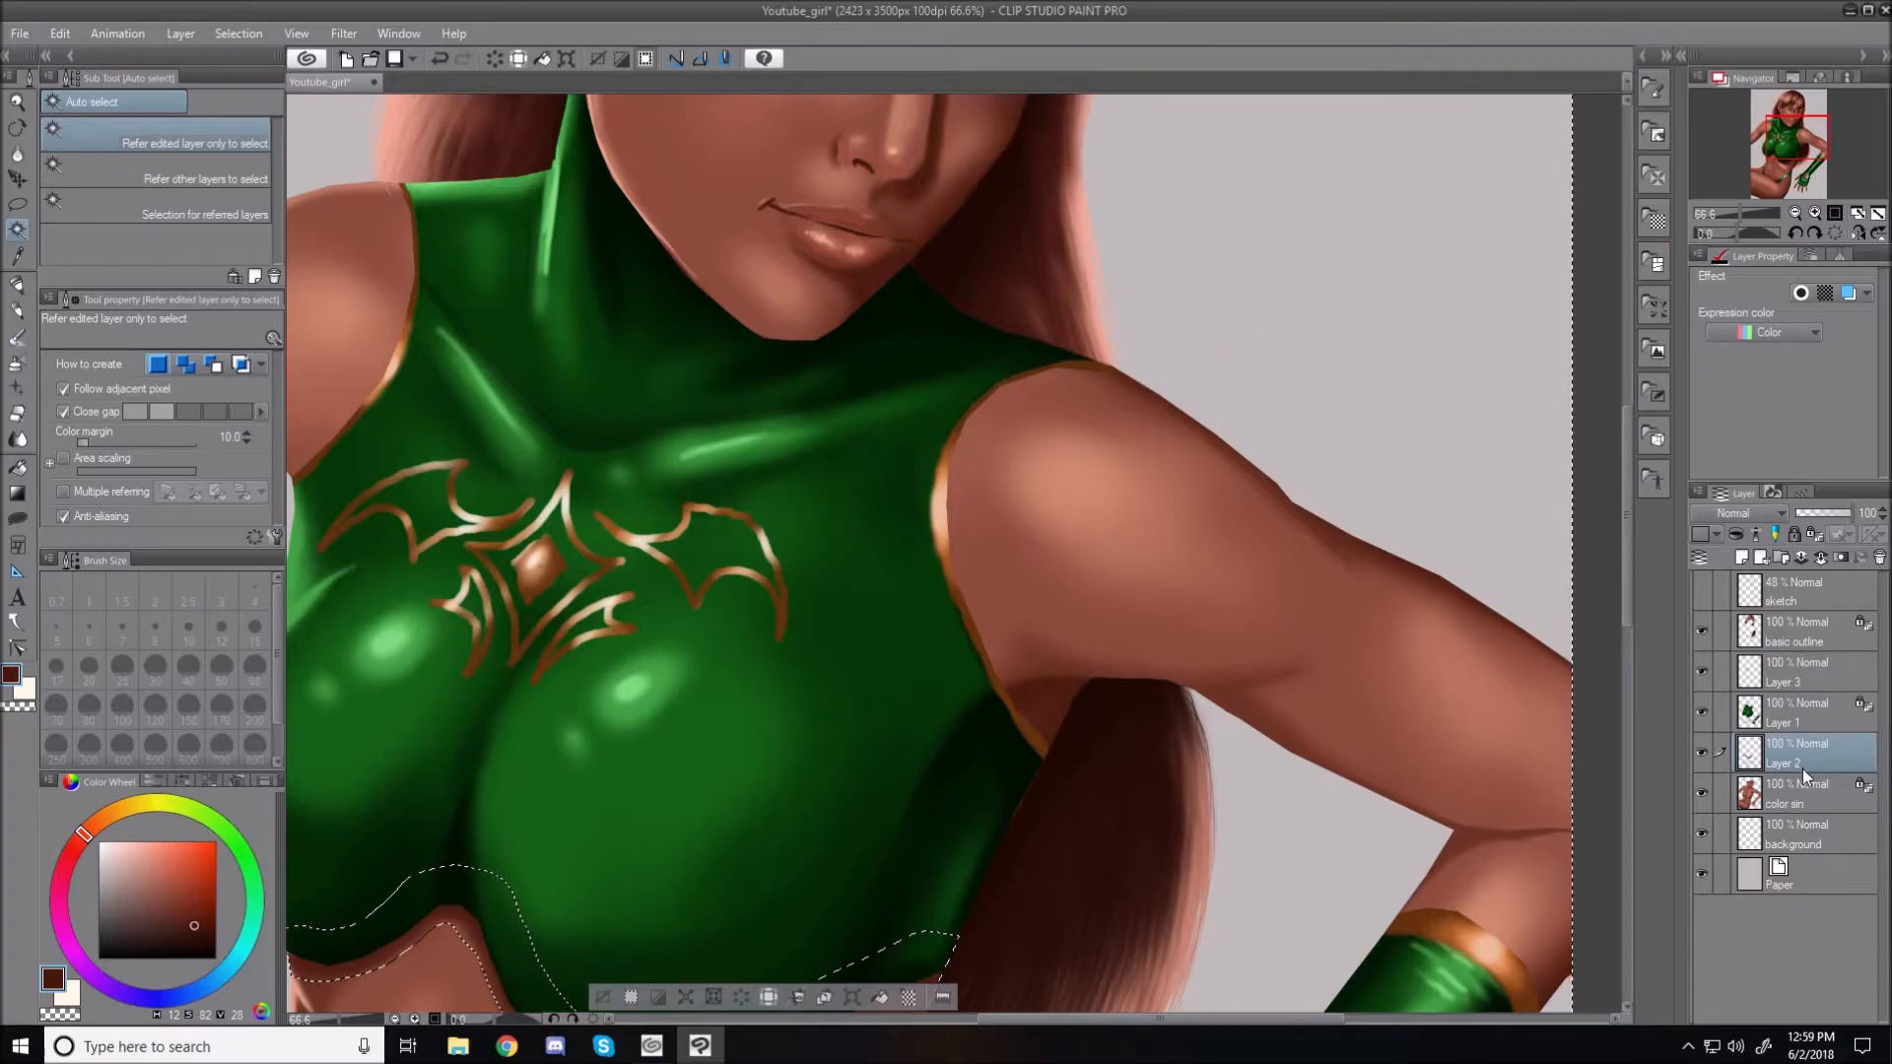
left_click(1799, 794)
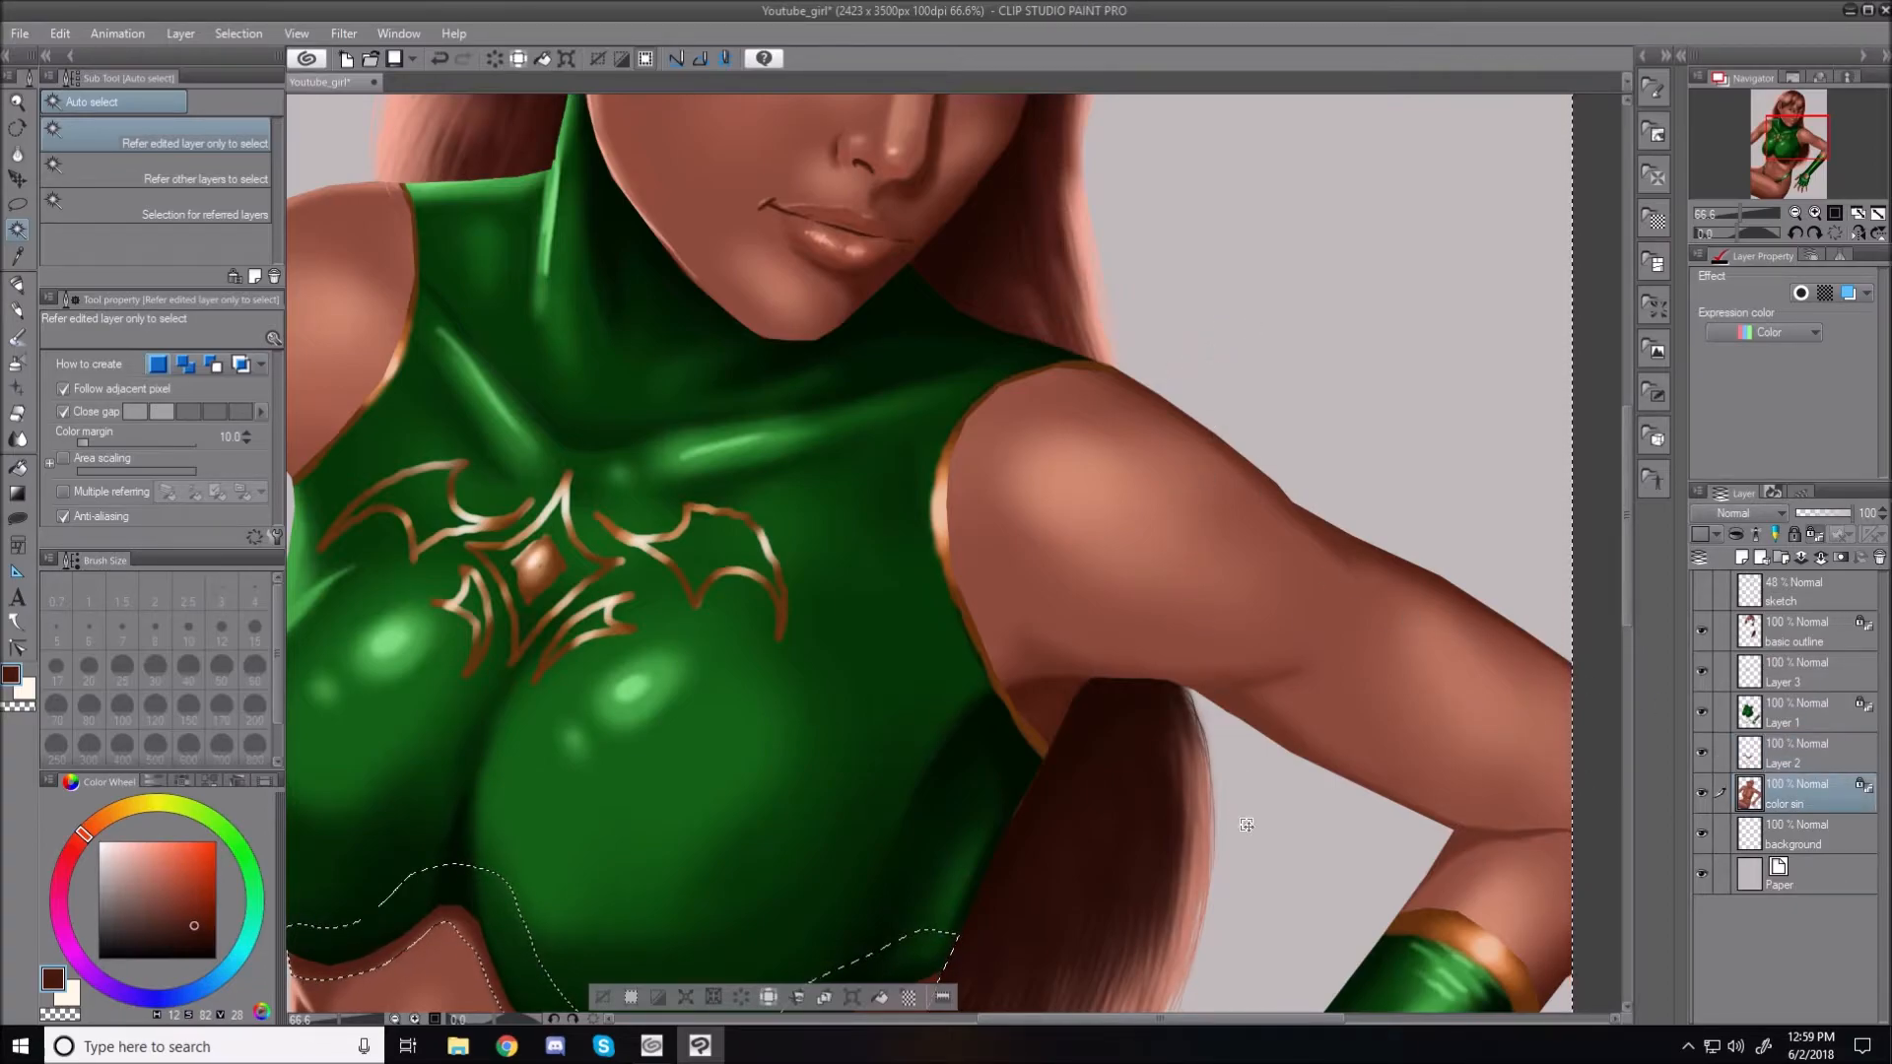
left_click(603, 998)
left_click(1202, 325)
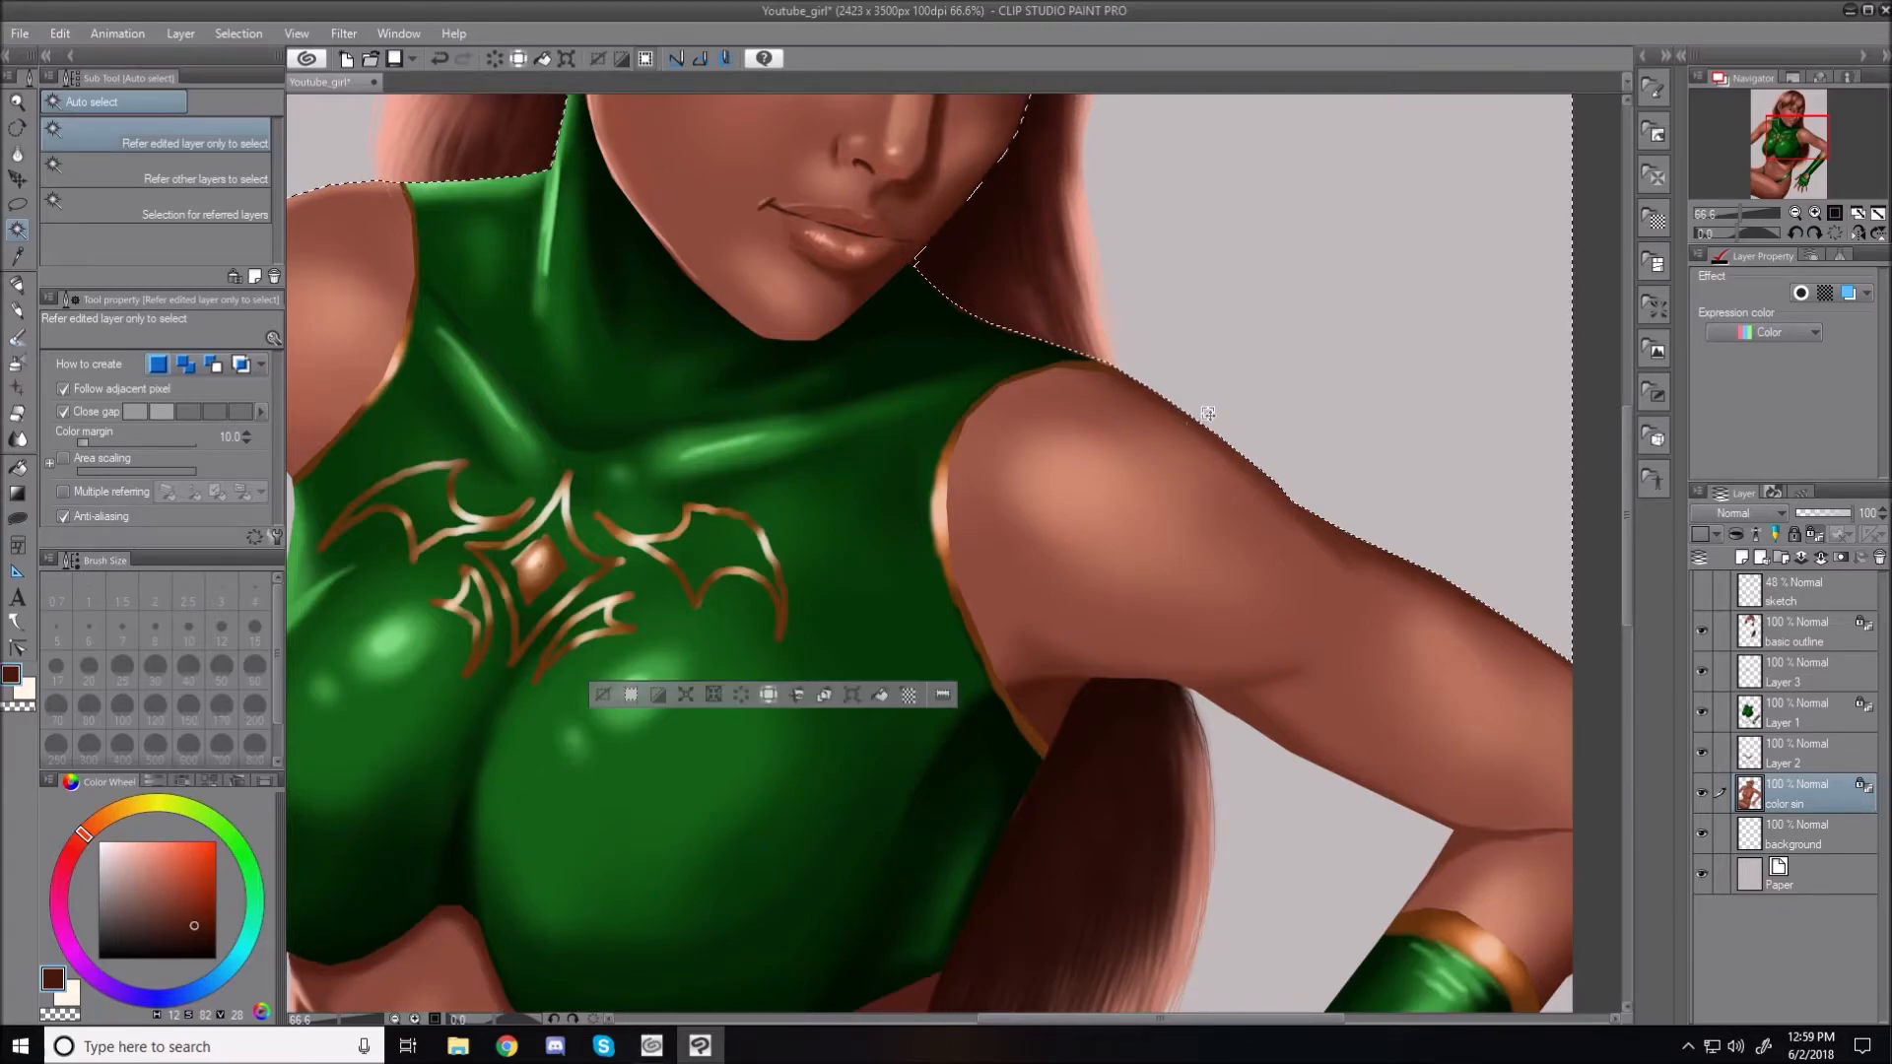
left_click(1140, 727, "shift")
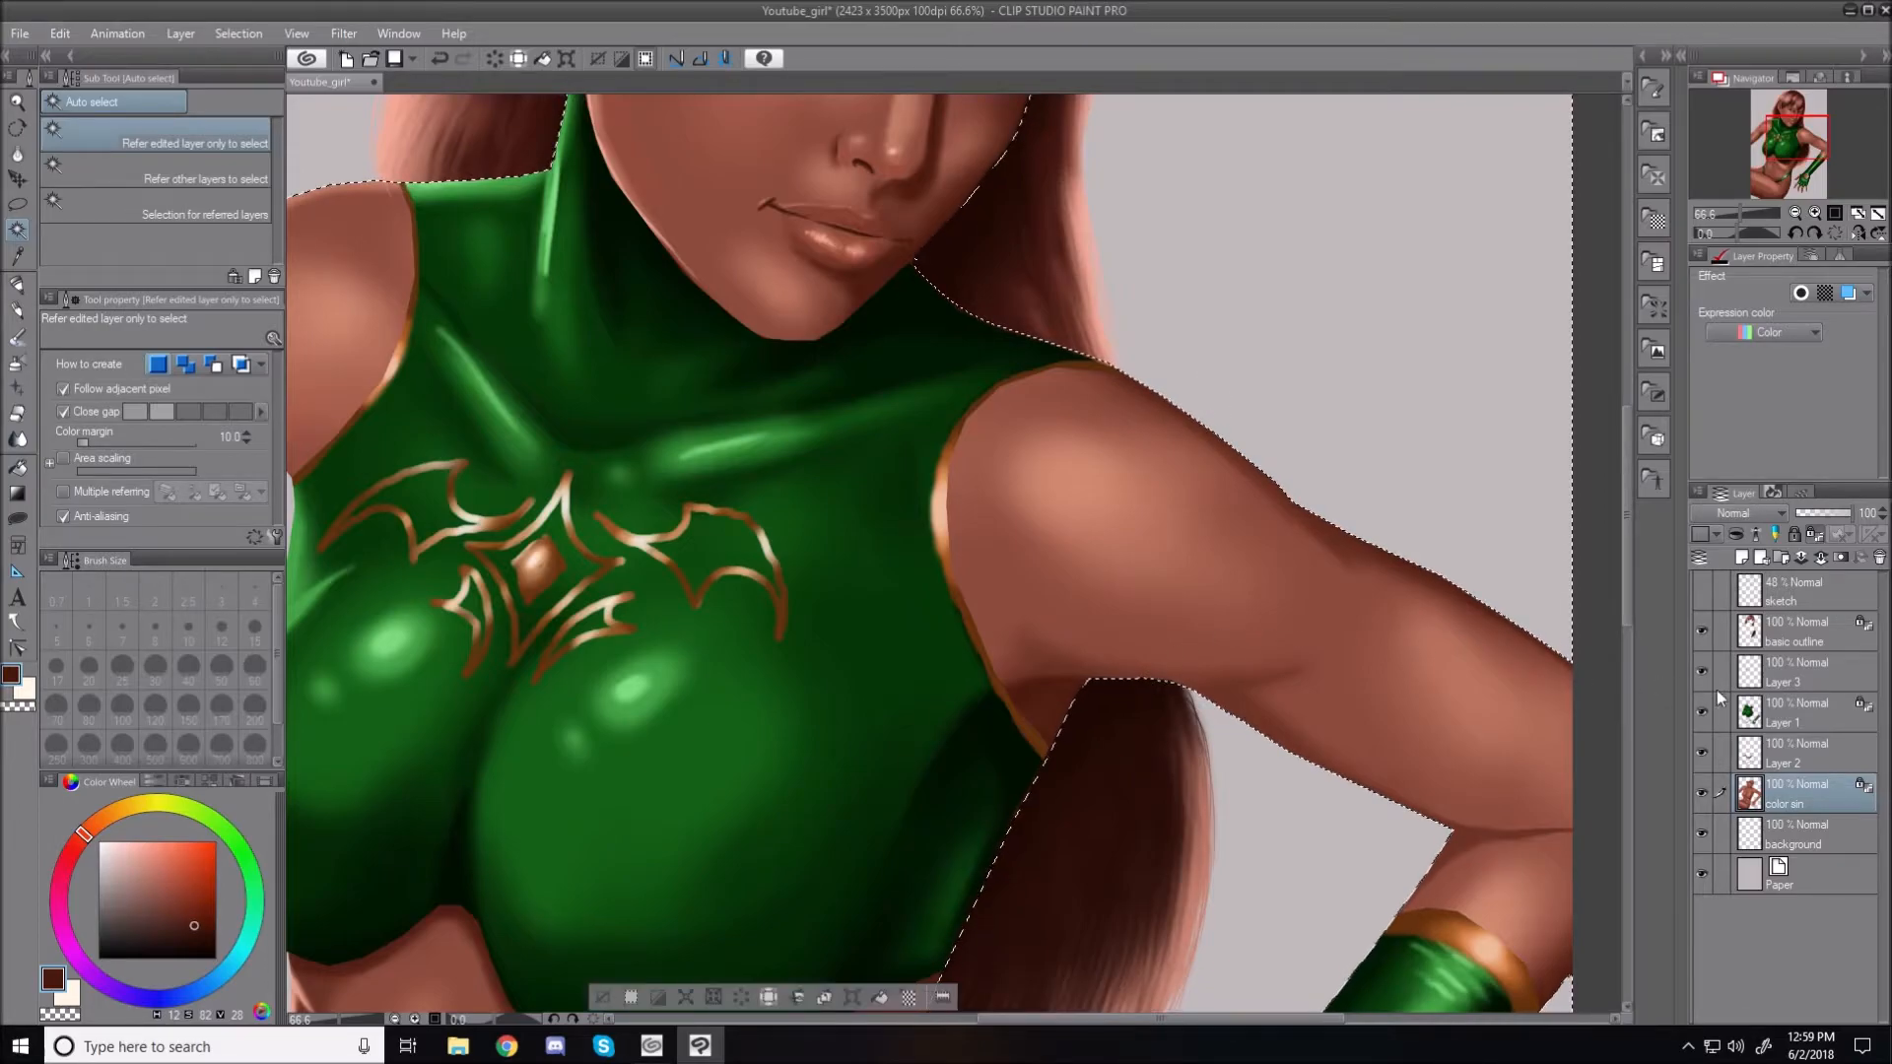
left_click(1794, 749)
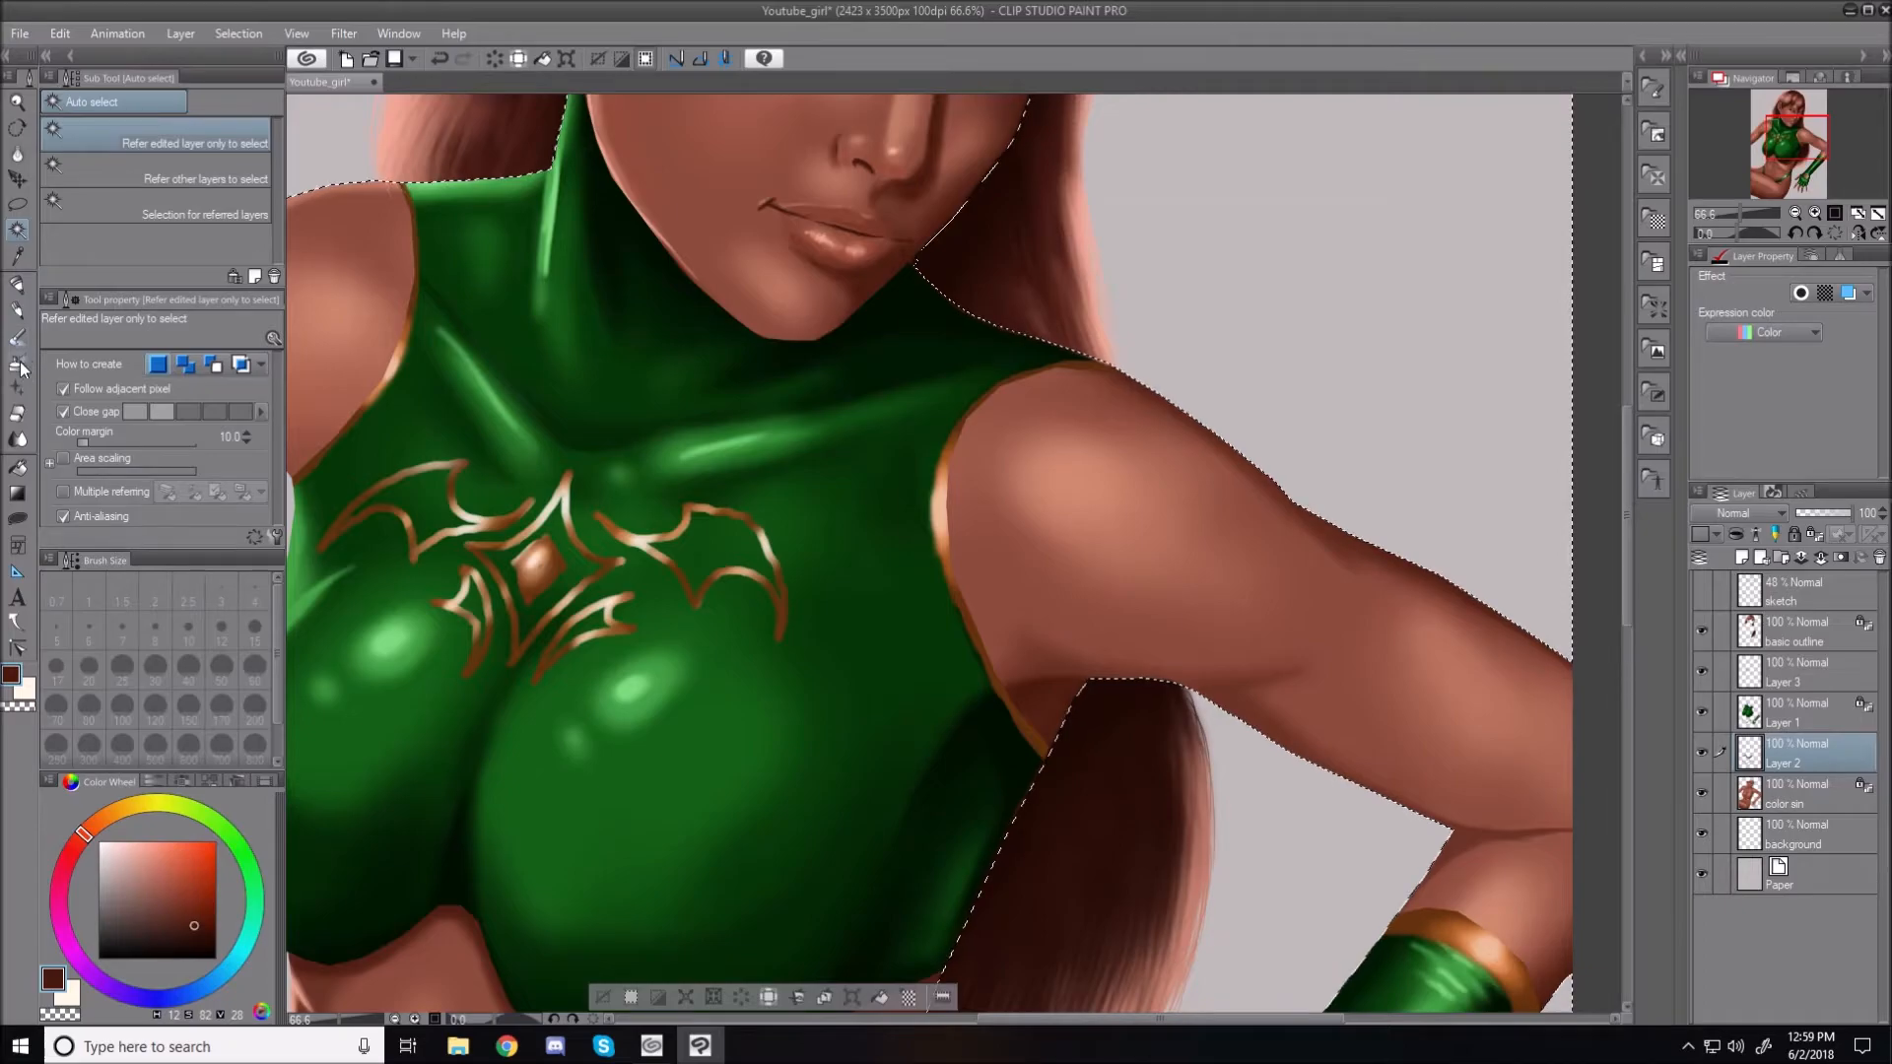
left_click(603, 997)
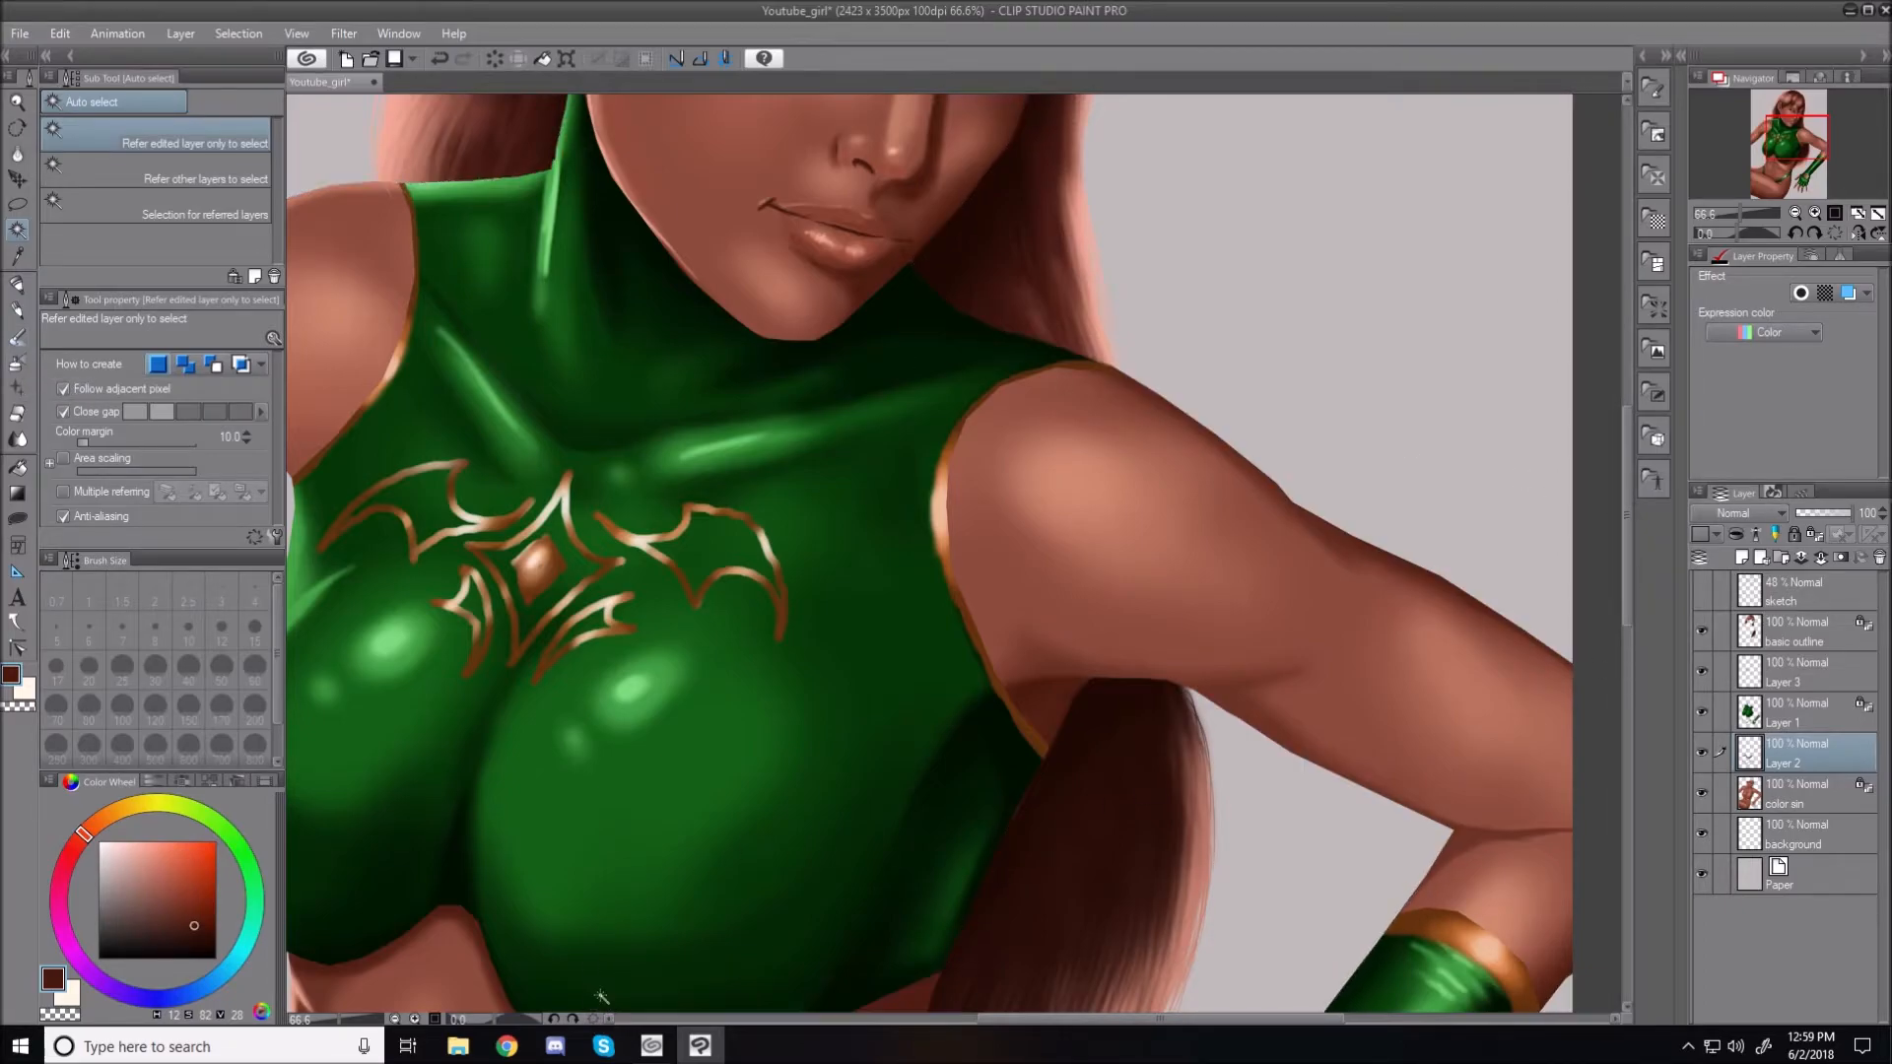
Outline a polyline selection around the shoulder and upper-arm skin, following the edge of the armhole trim down to the armpit
left_click(19, 206)
left_click(111, 200)
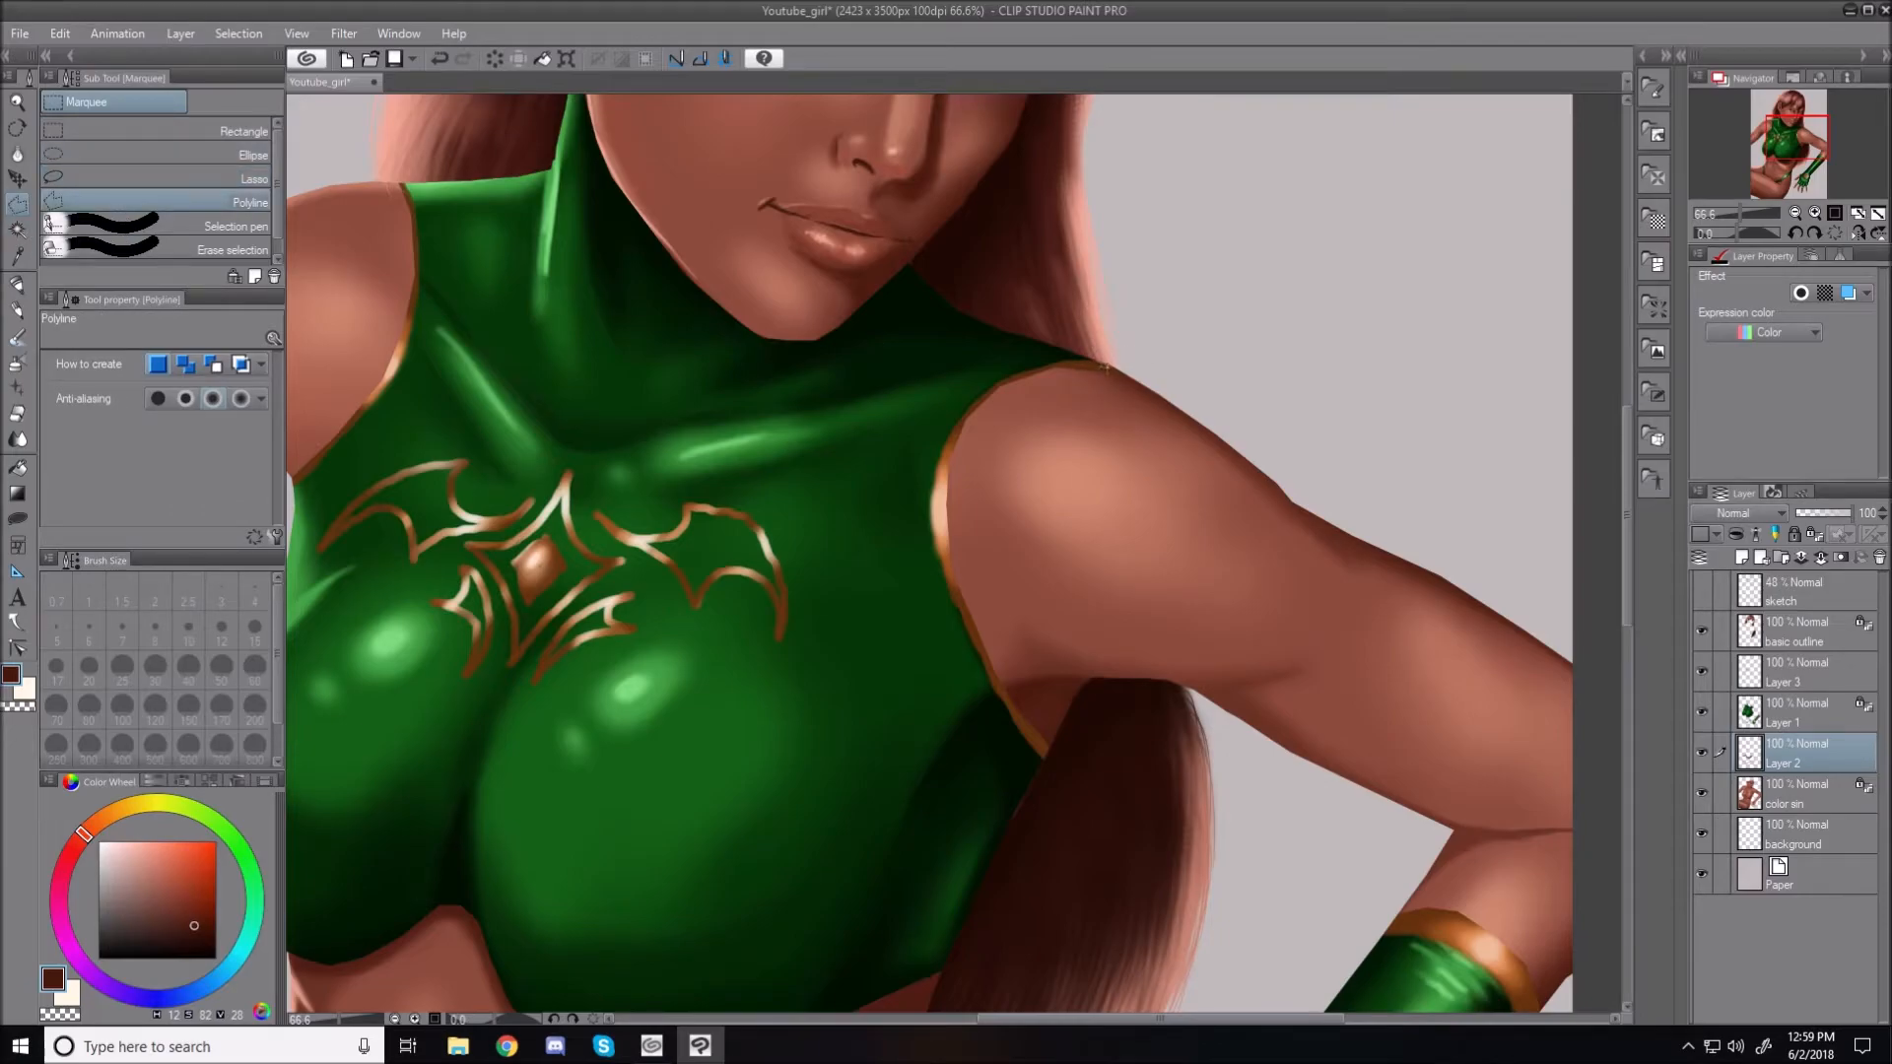
left_click(1120, 372)
left_click(1055, 365)
left_click(1089, 680)
left_click(1156, 680)
left_click(1213, 611)
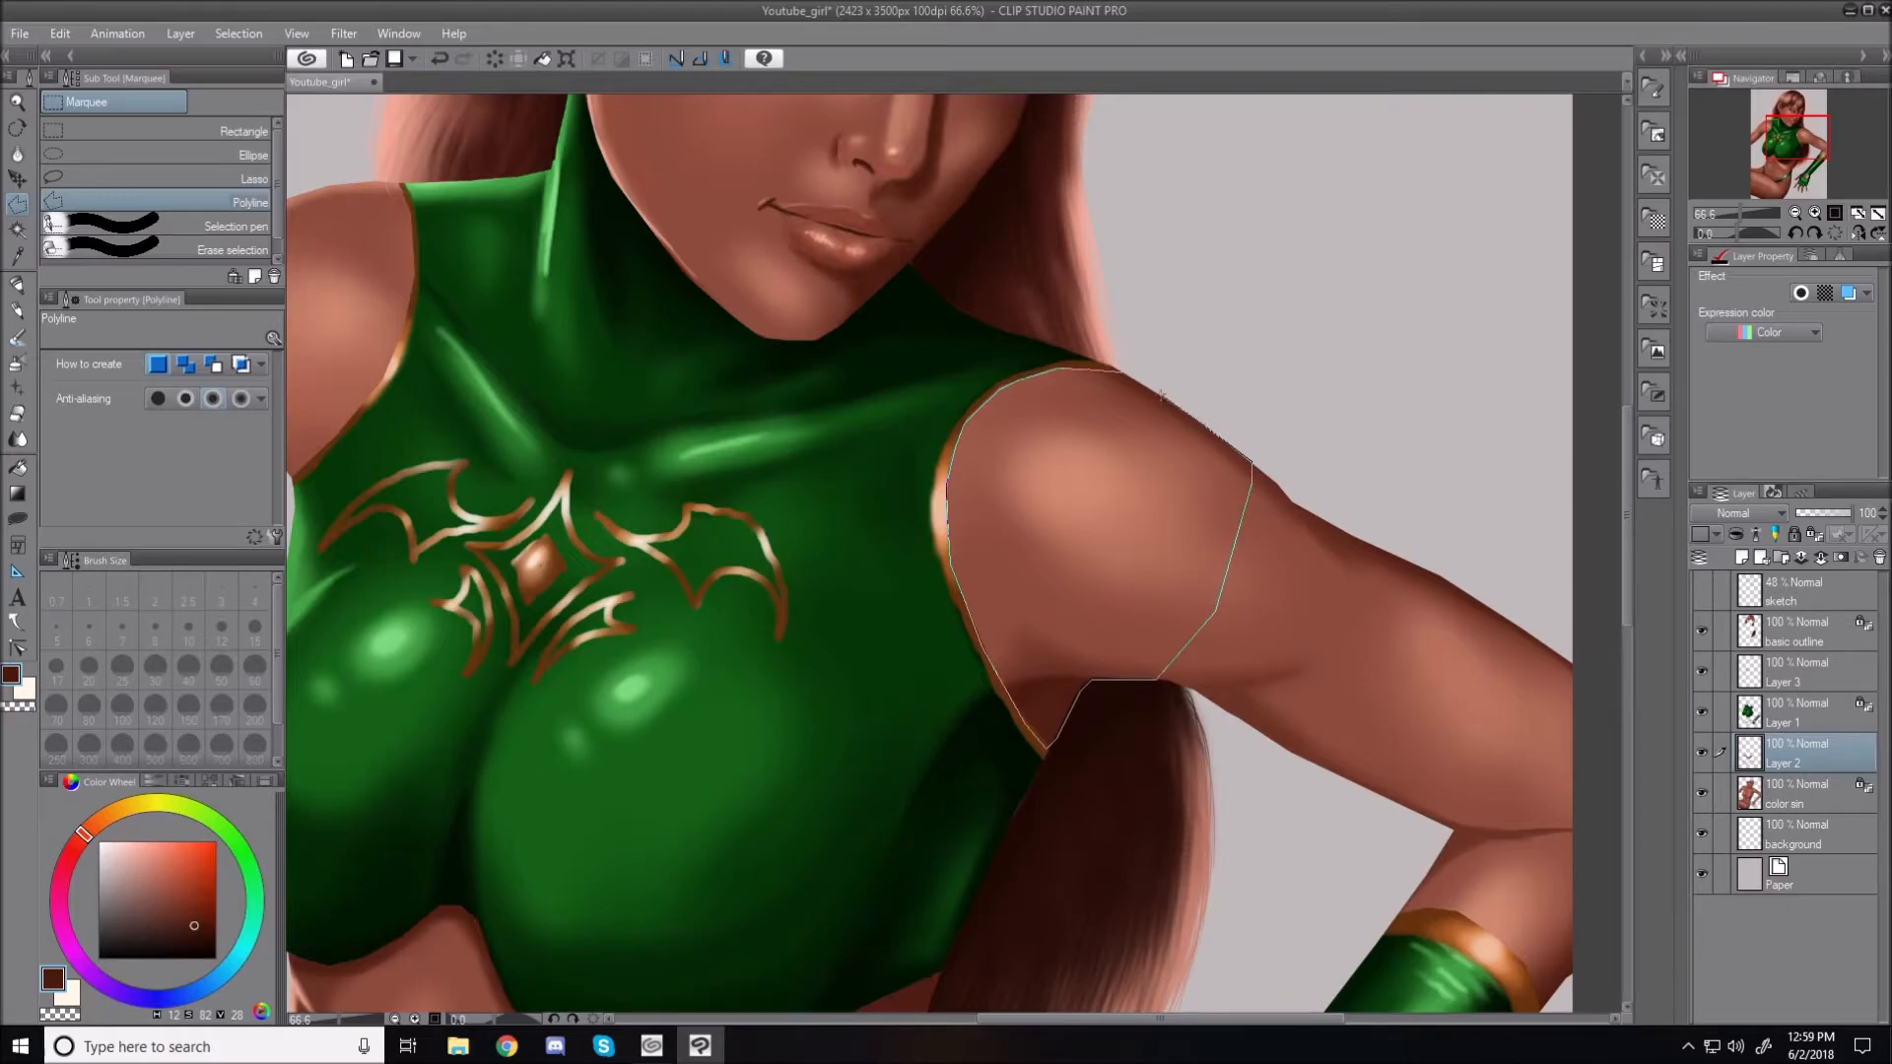
left_click(1123, 372)
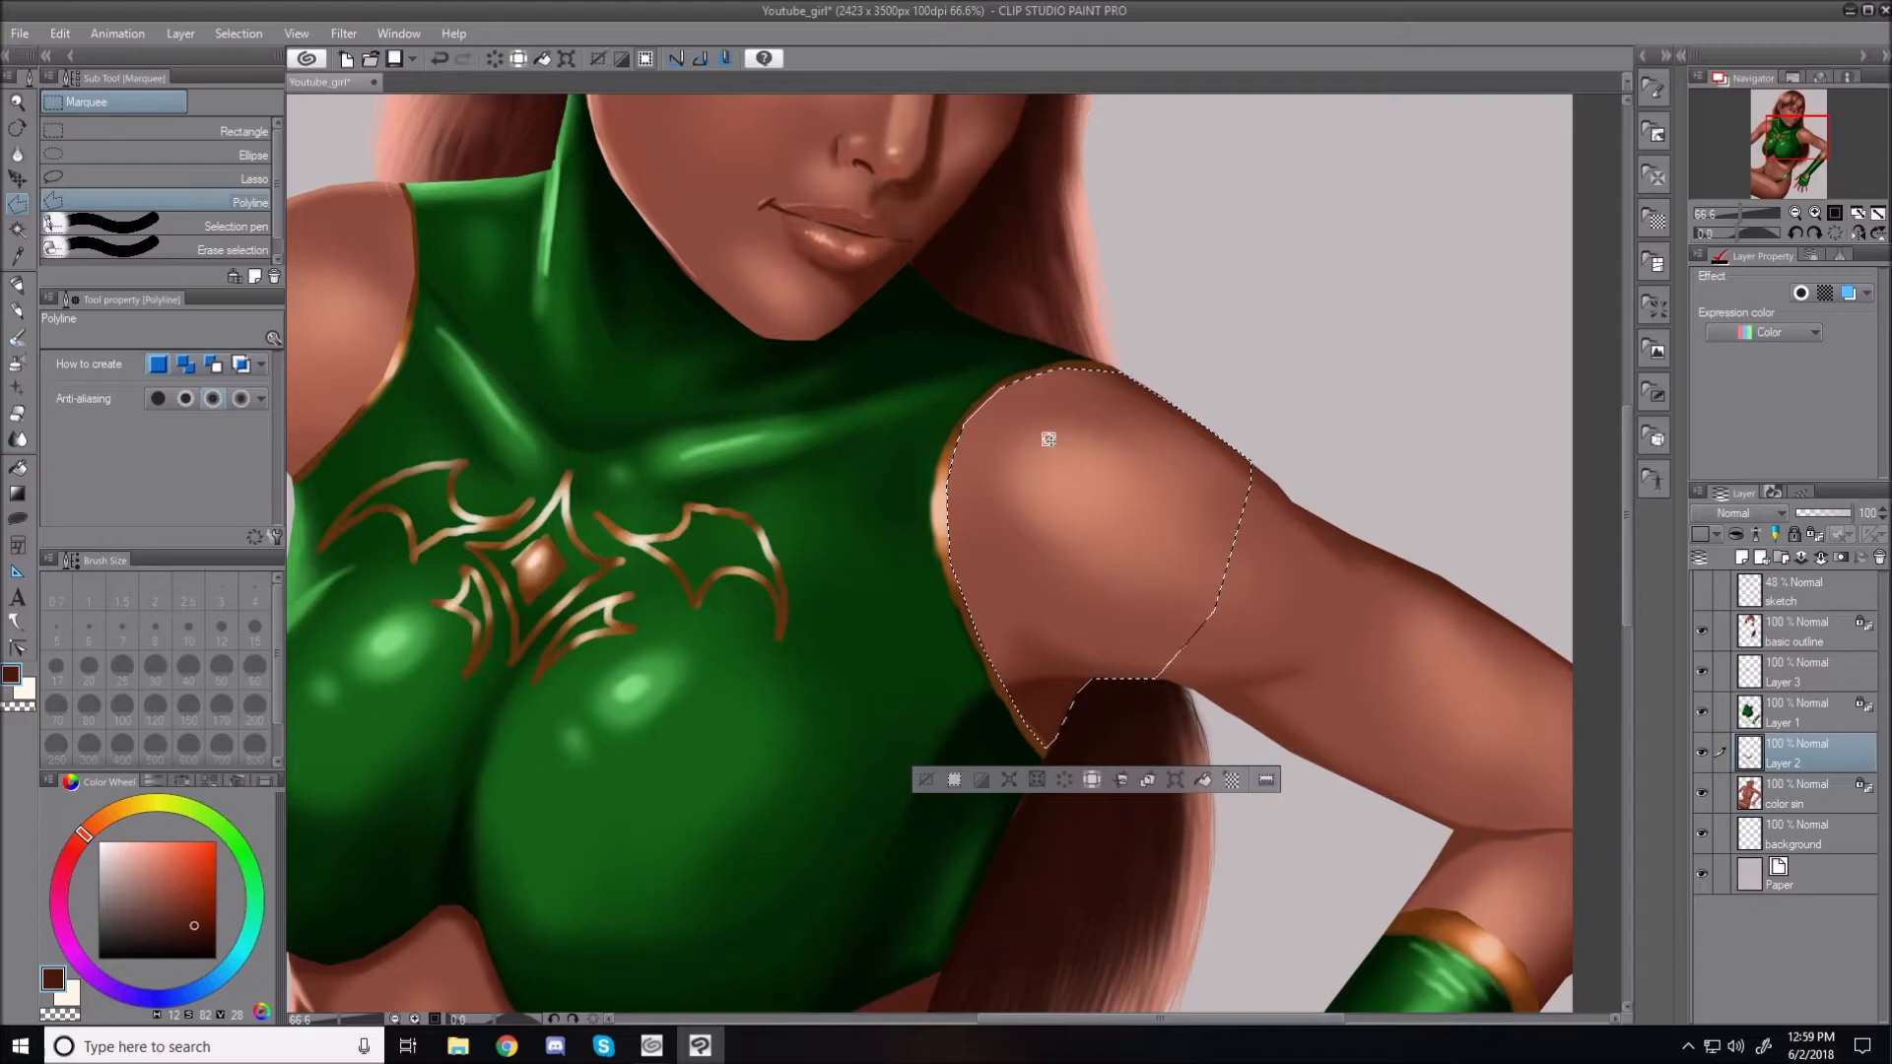
Shade the selected skin along the armhole trim in a darker brown with the soft airbrush at sizes 20 to 60, and clear the selection
left_click(20, 362)
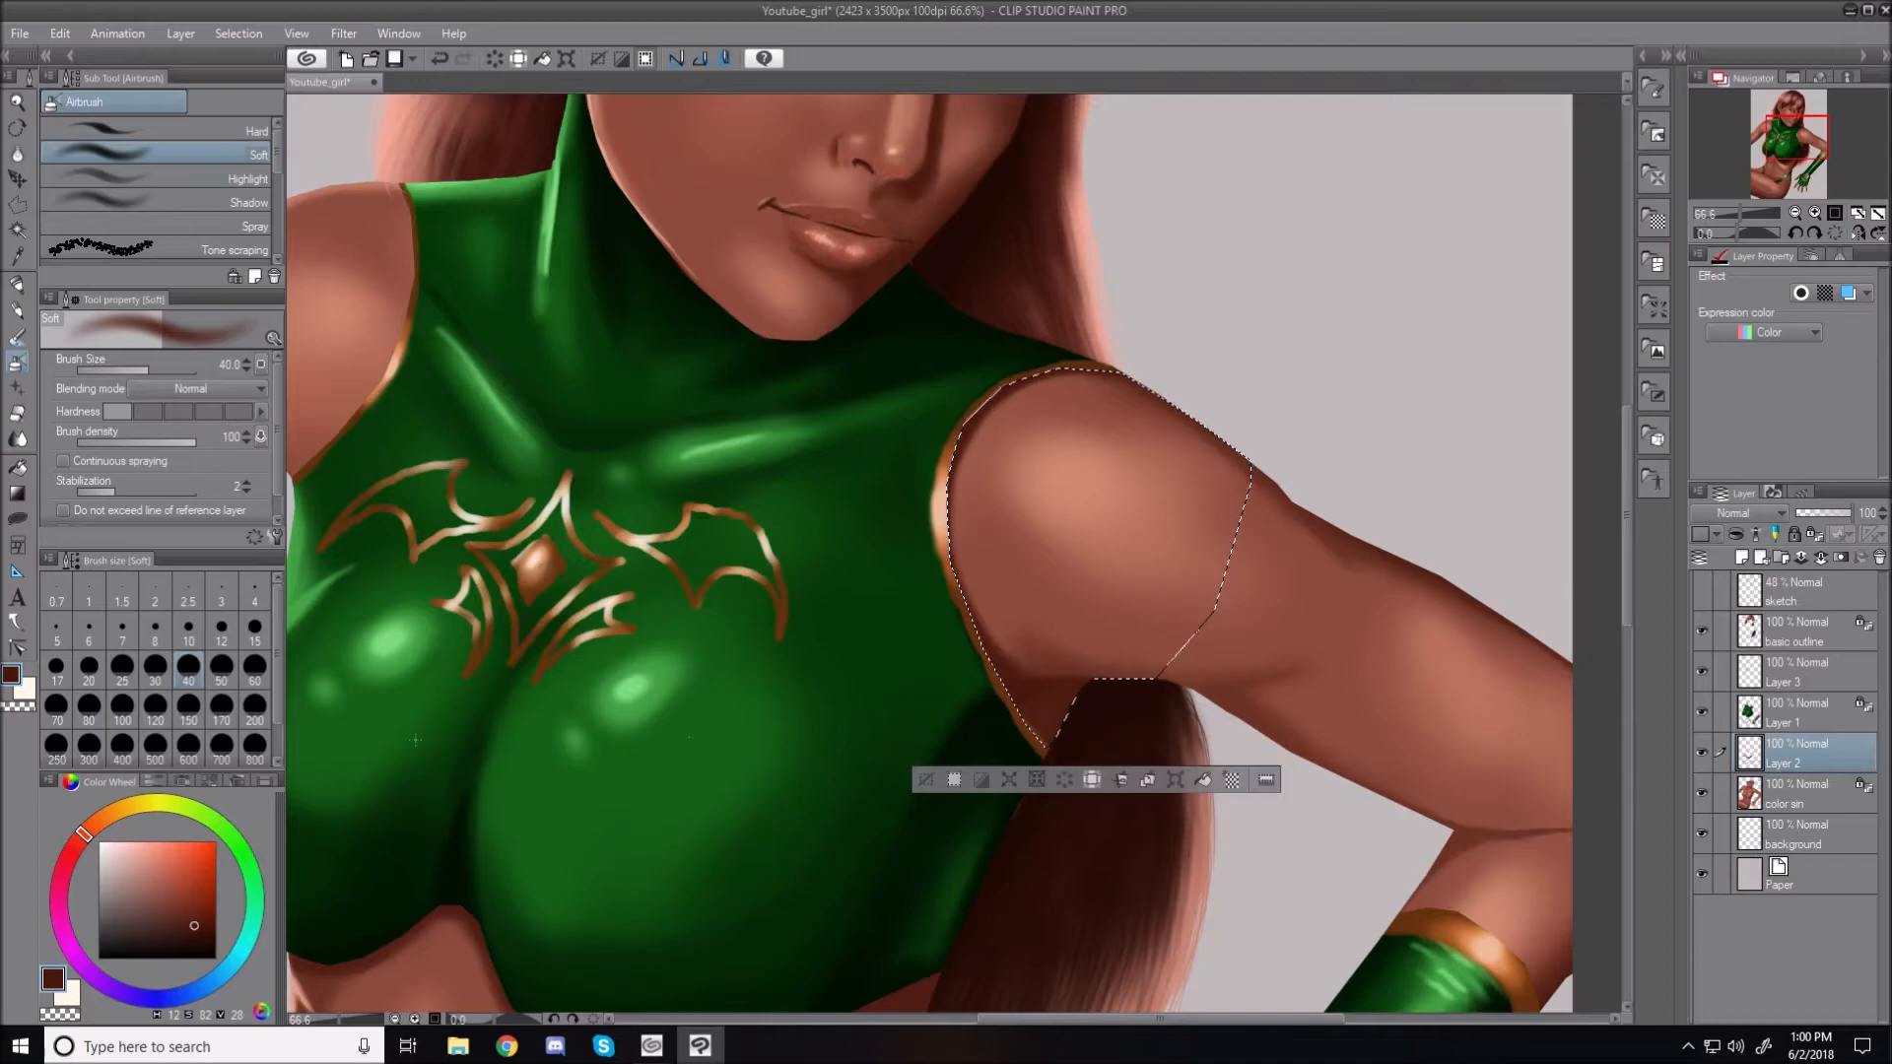
left_click(201, 935)
key("bracketleft")
key("bracketleft")
key("bracketleft")
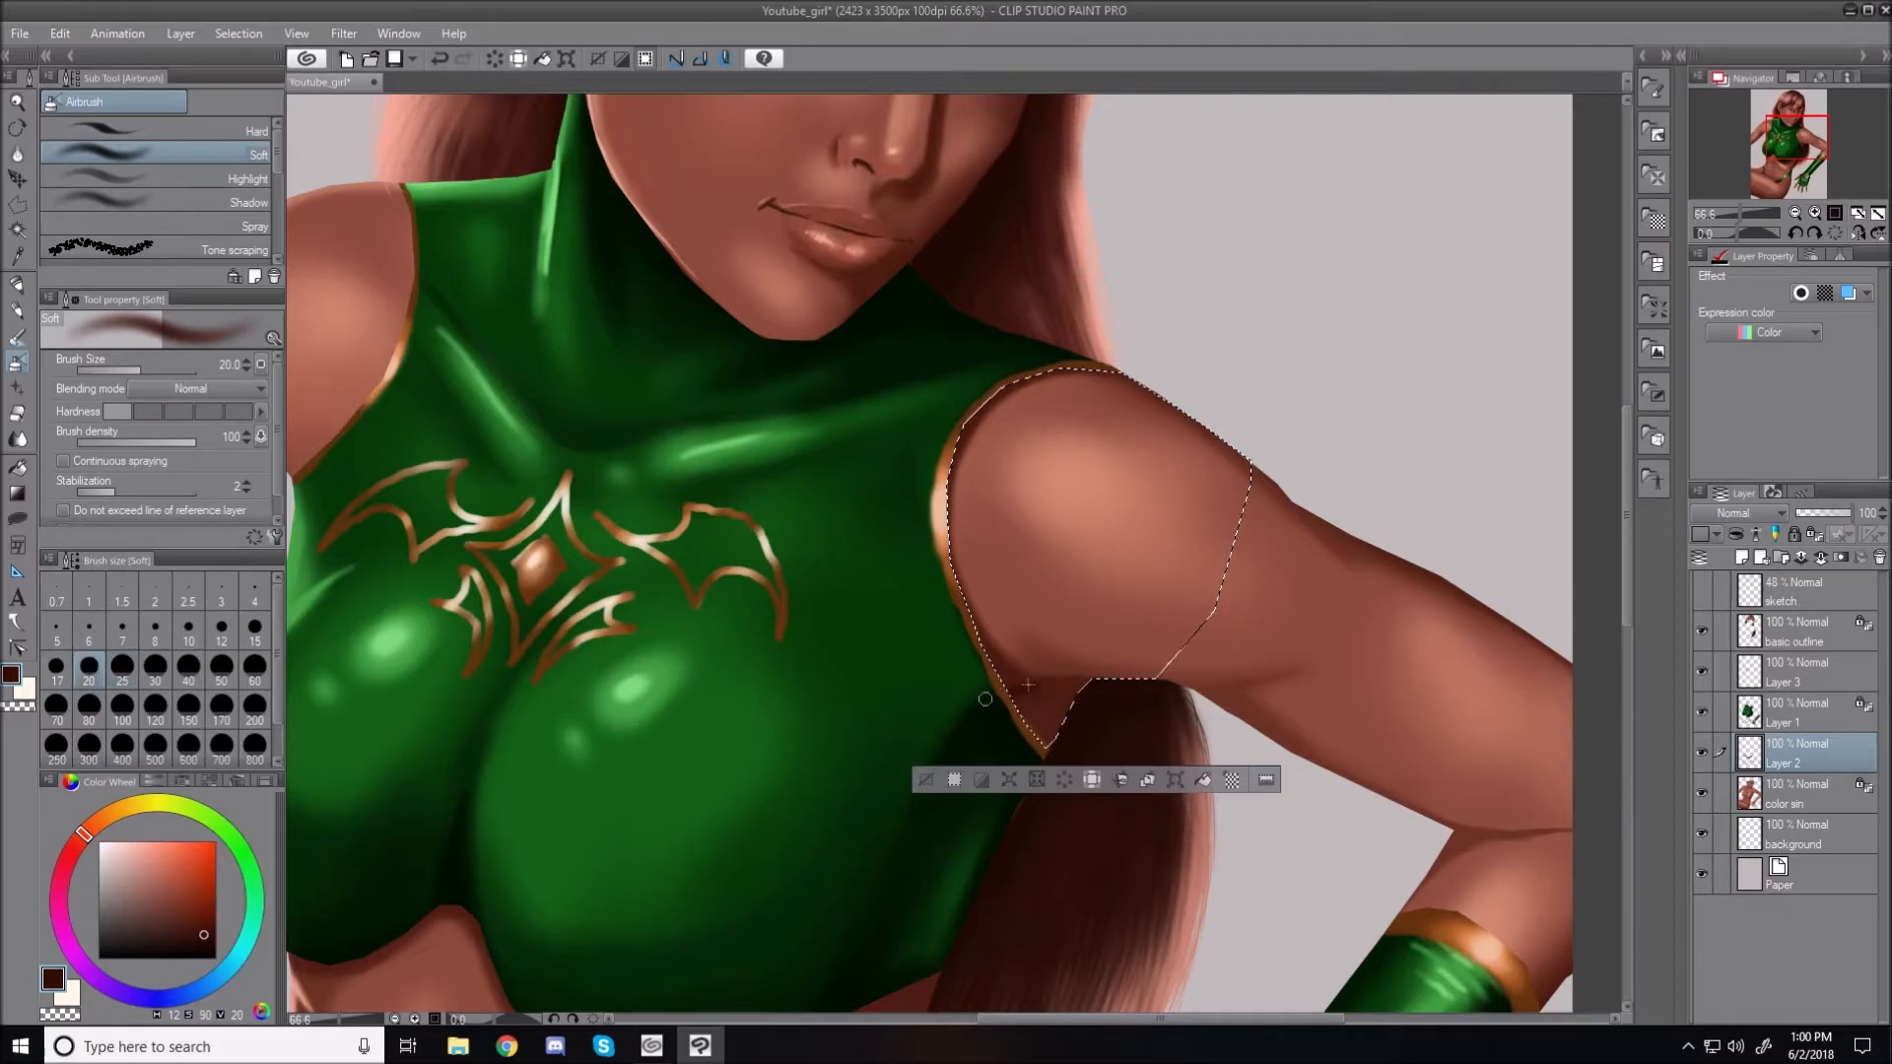
key("bracketright")
key("bracketright")
key("bracketright")
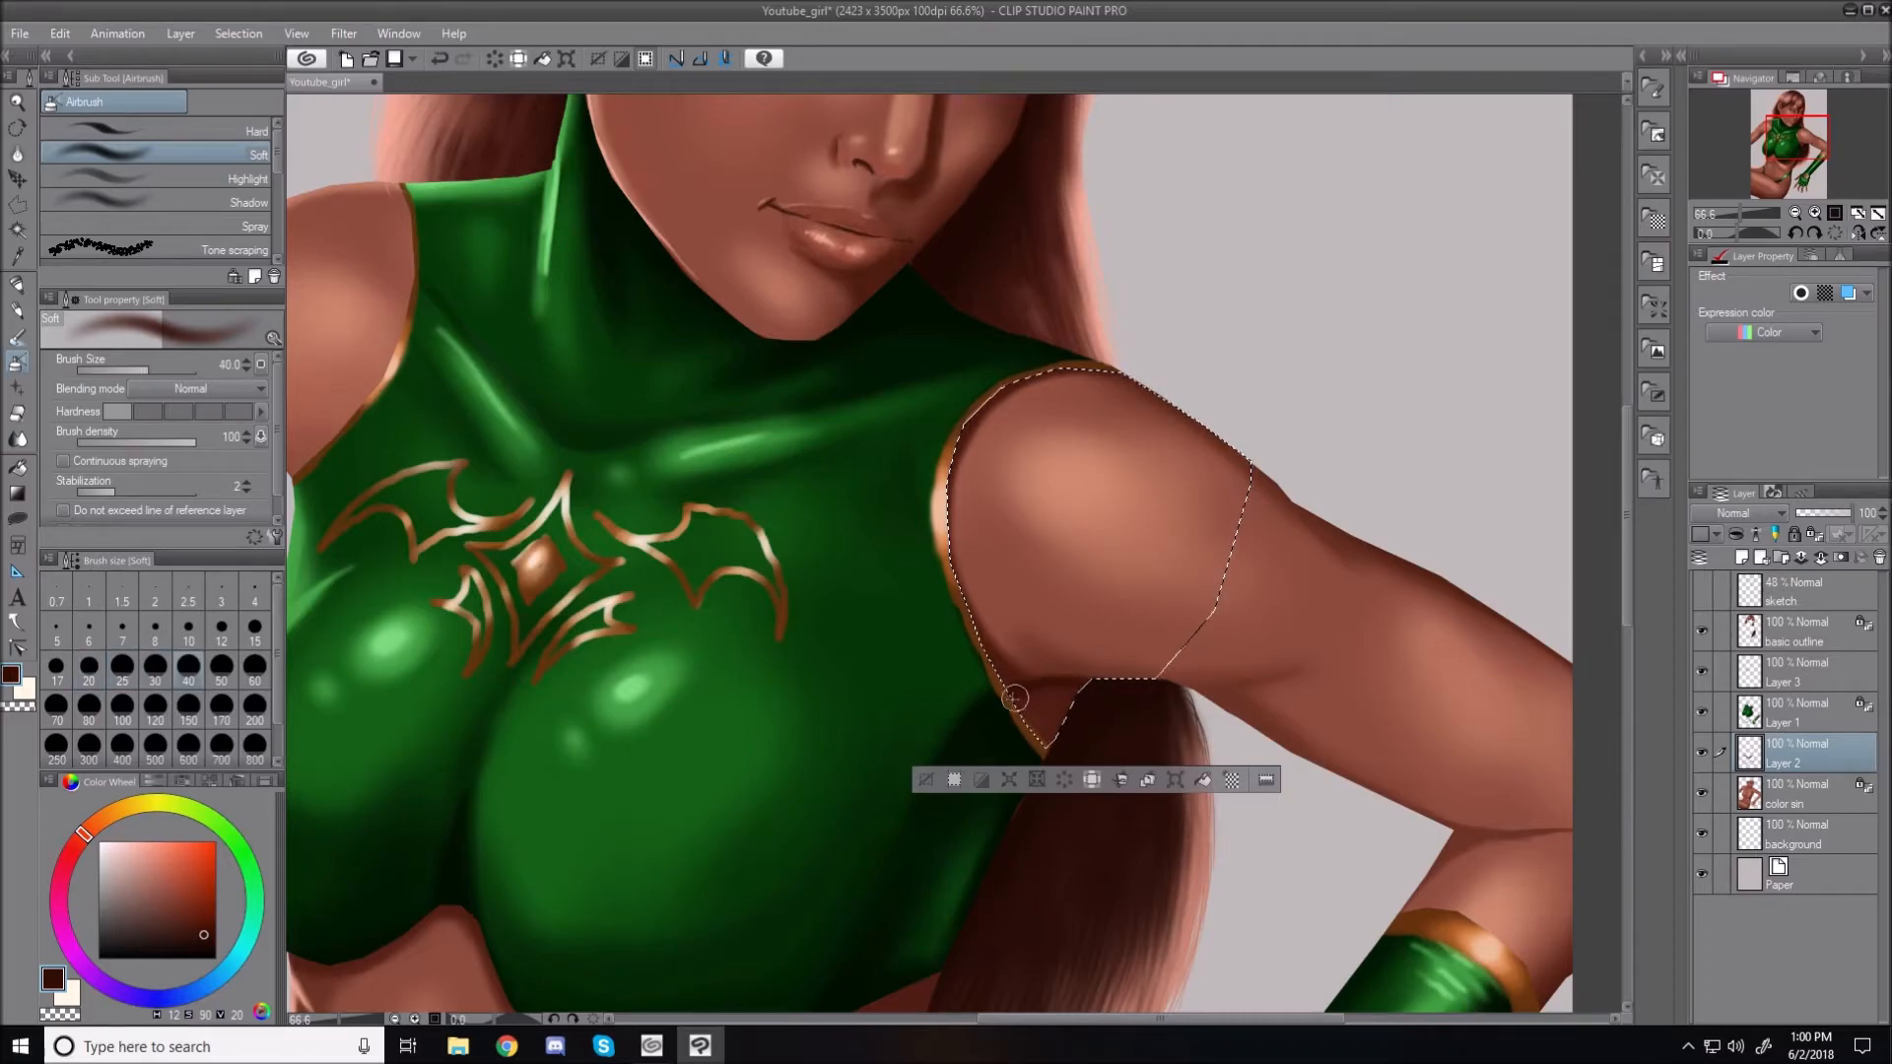
key("bracketright")
key("bracketright")
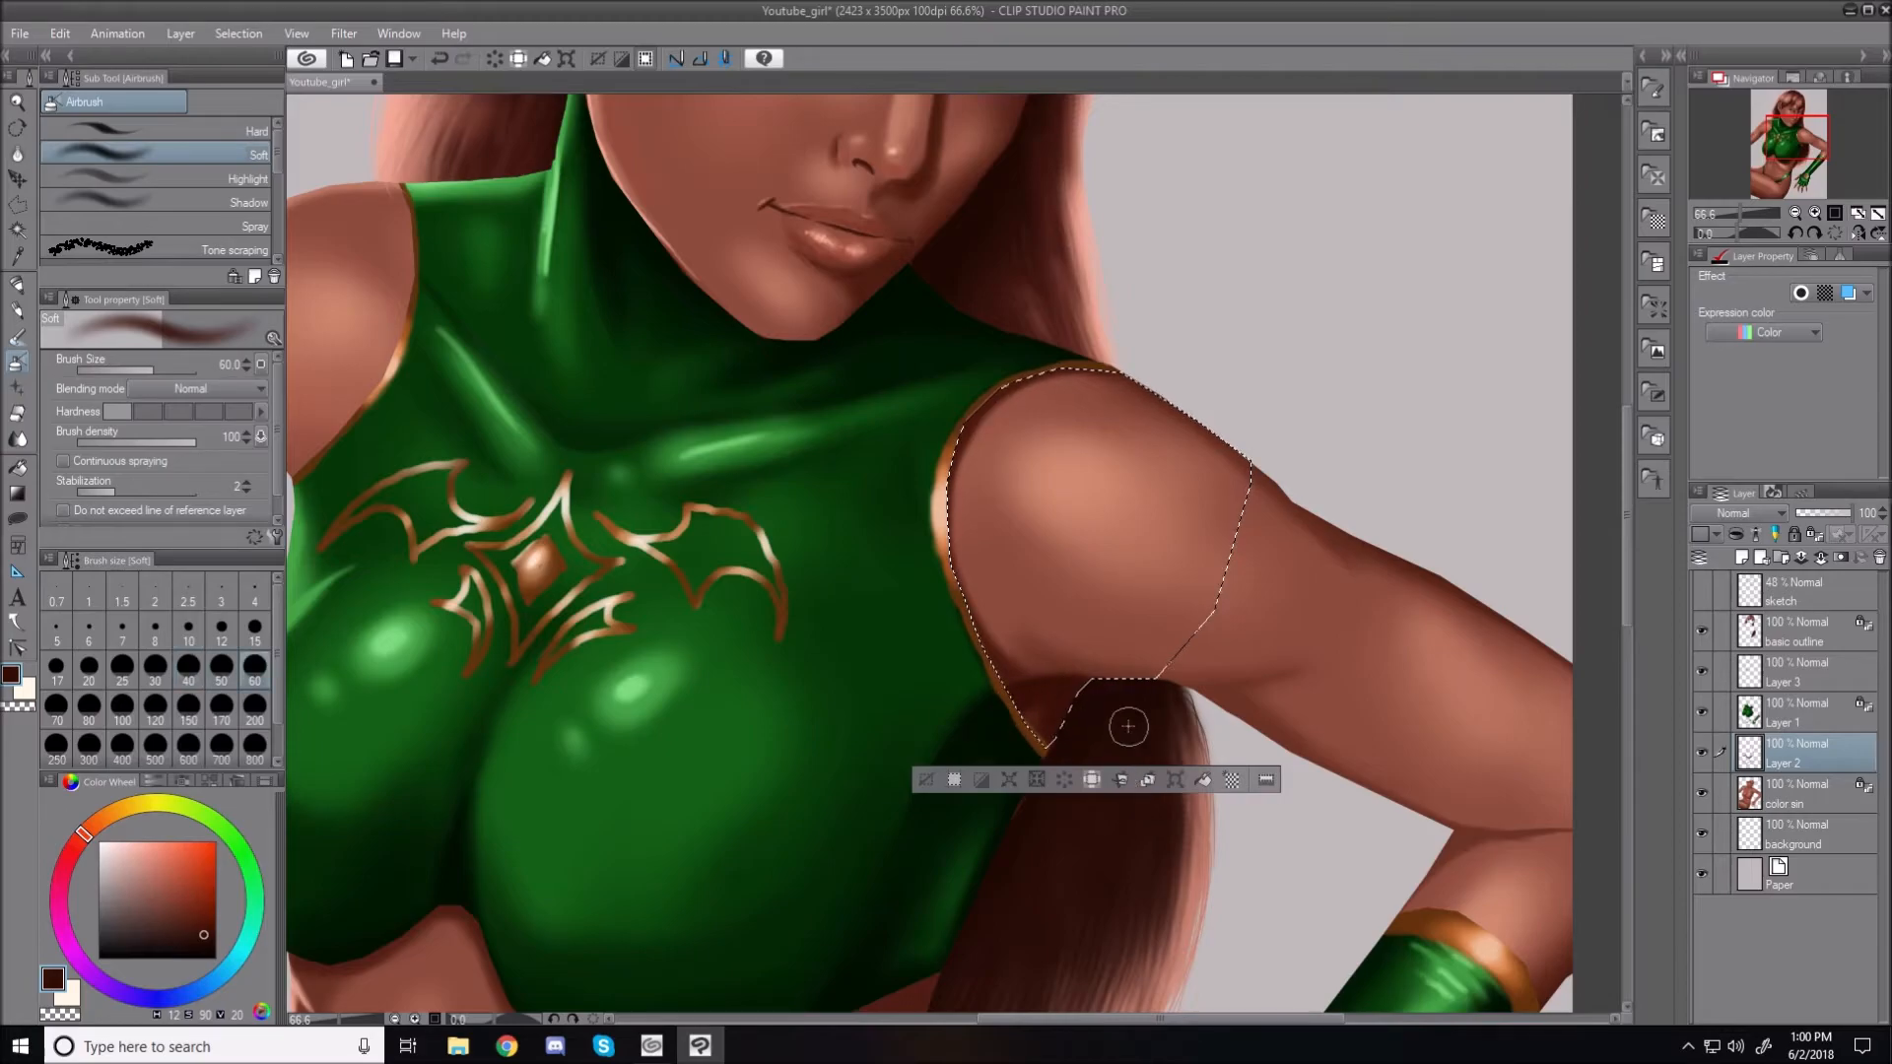
left_click(925, 779)
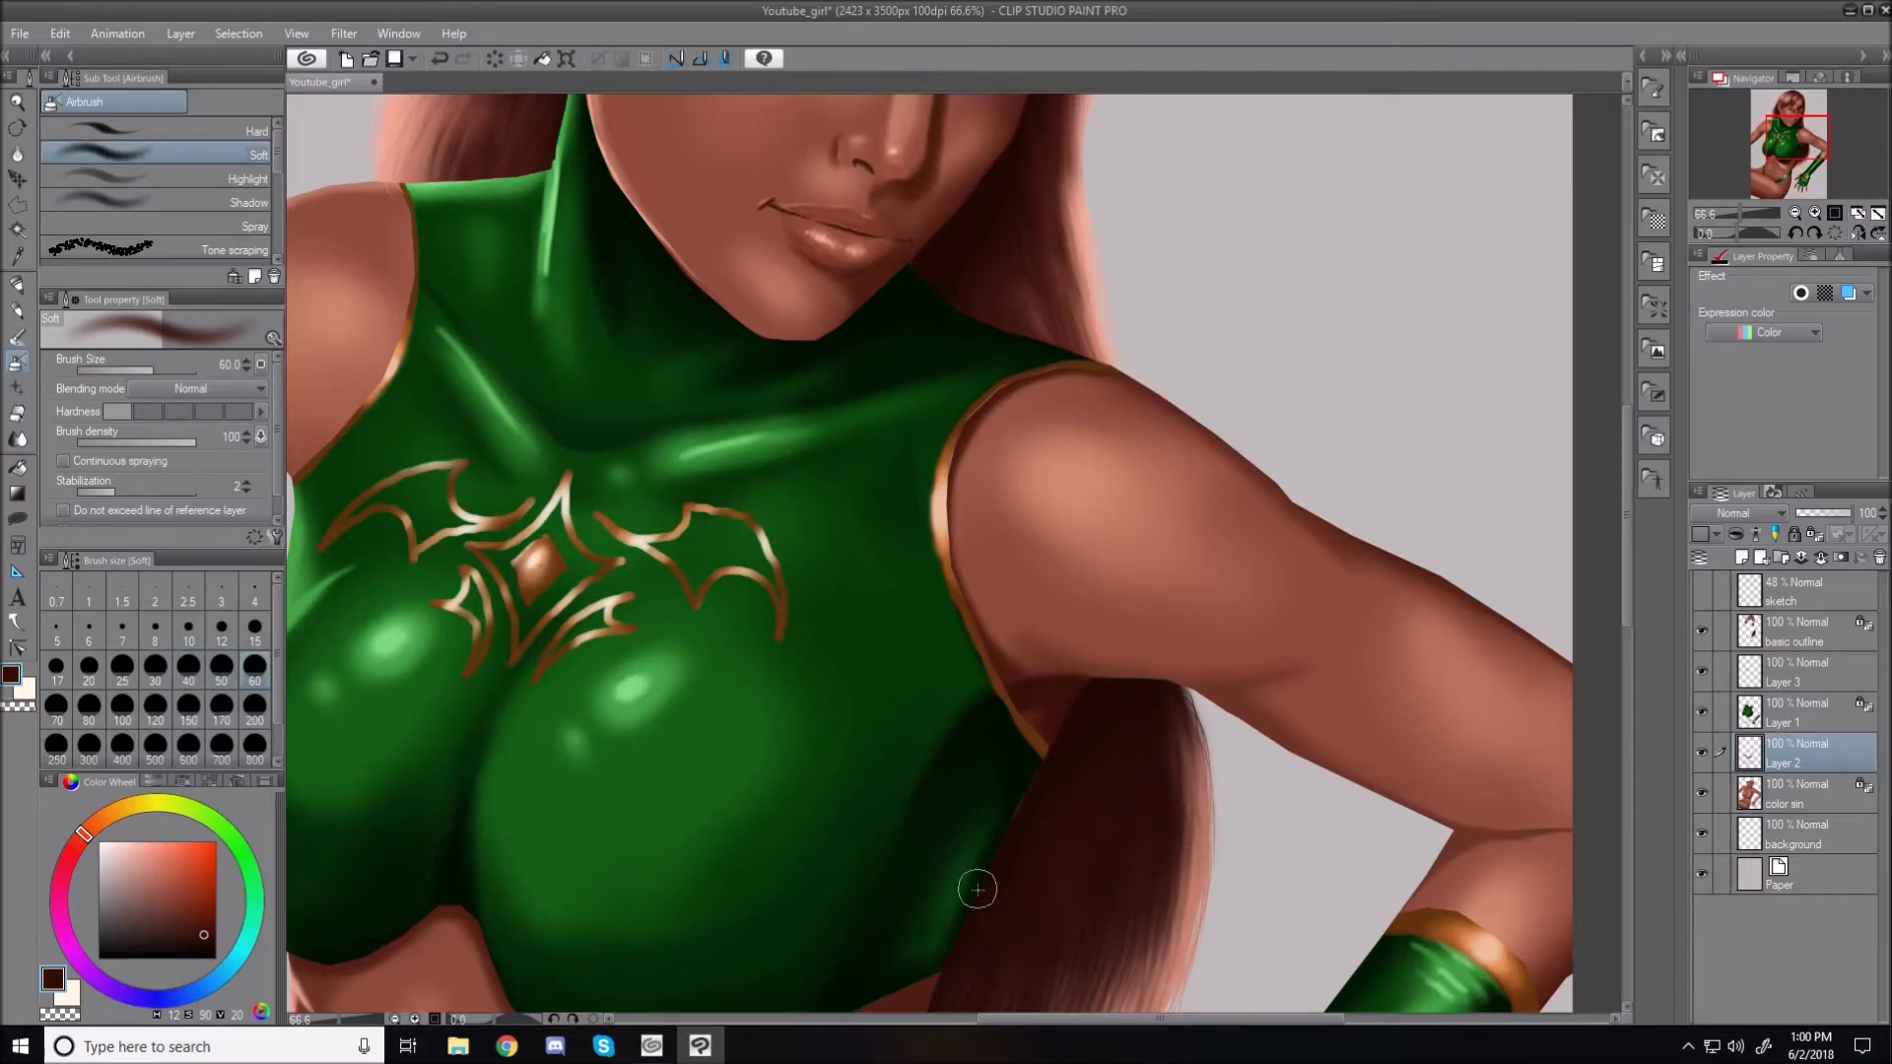
Outline a polyline selection around the bare forearm skin between the elbow and glove, following the upper edge of the orange cuff trim
key("ctrl+0")
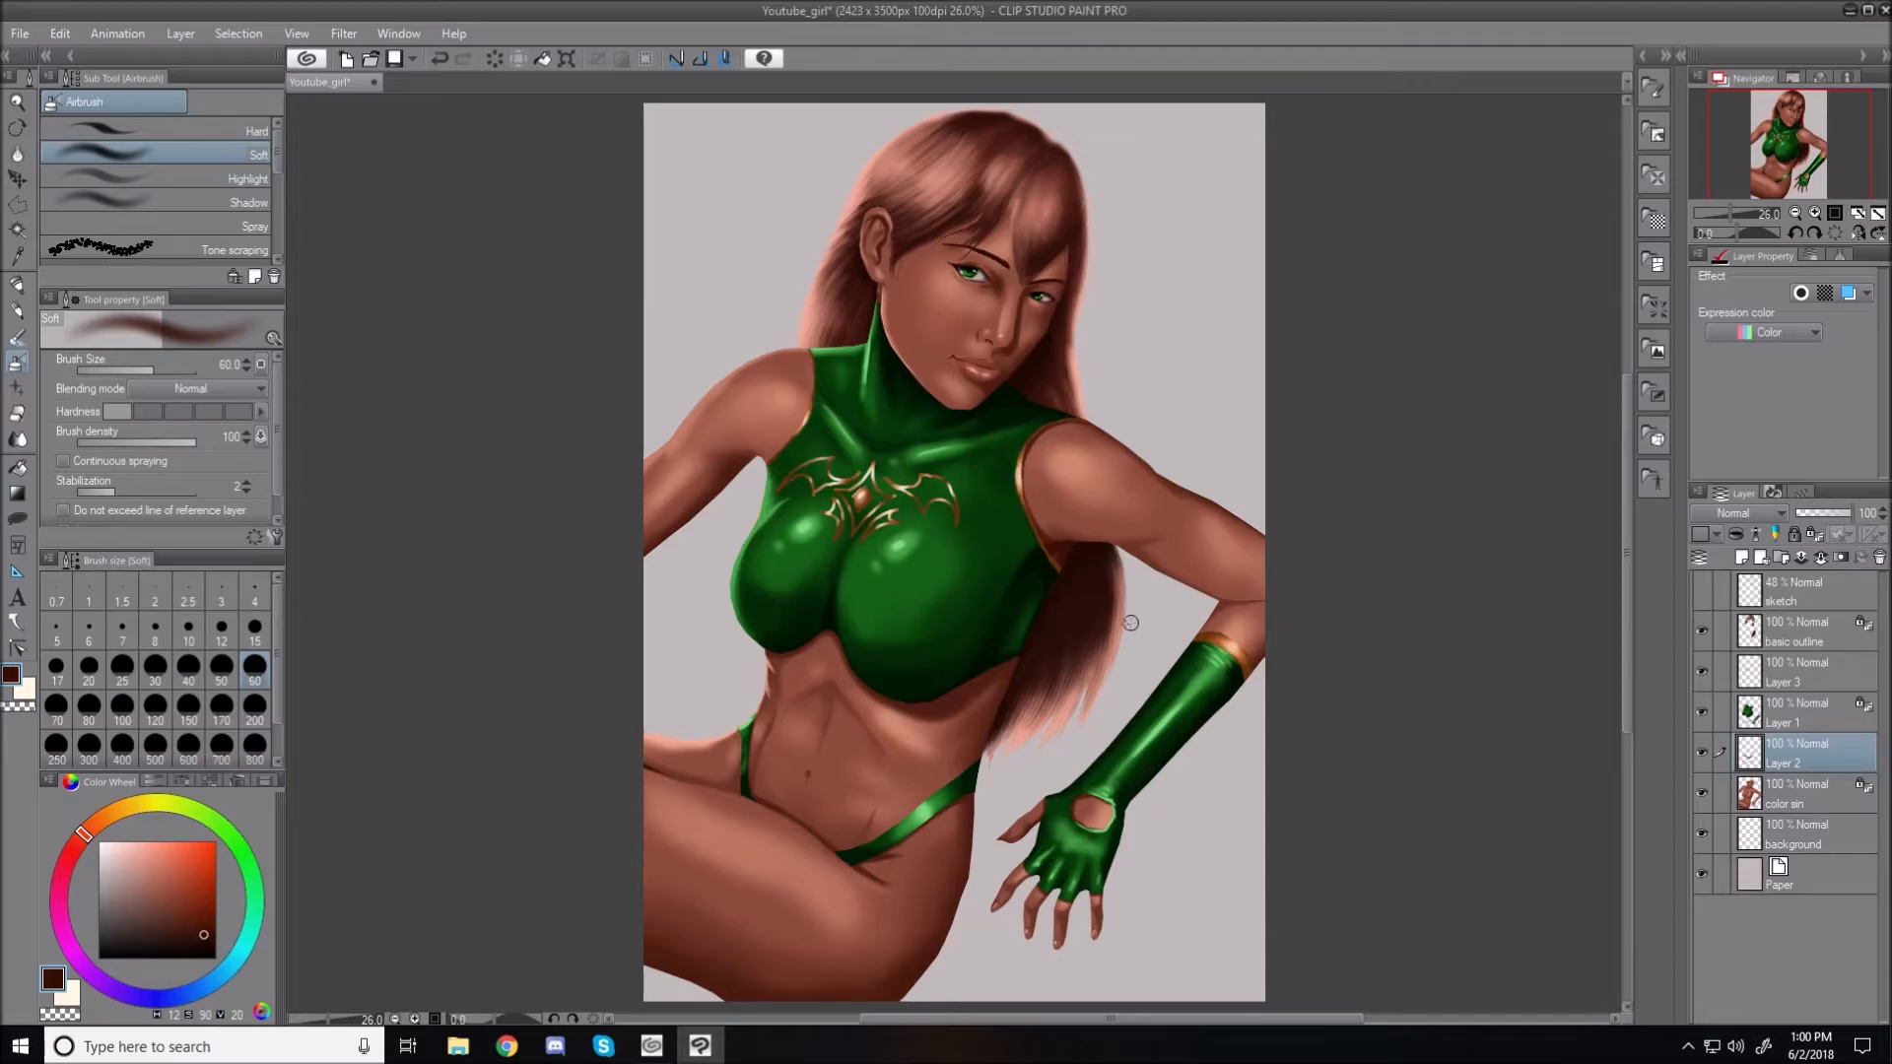
scroll(1226, 700, "up", 1)
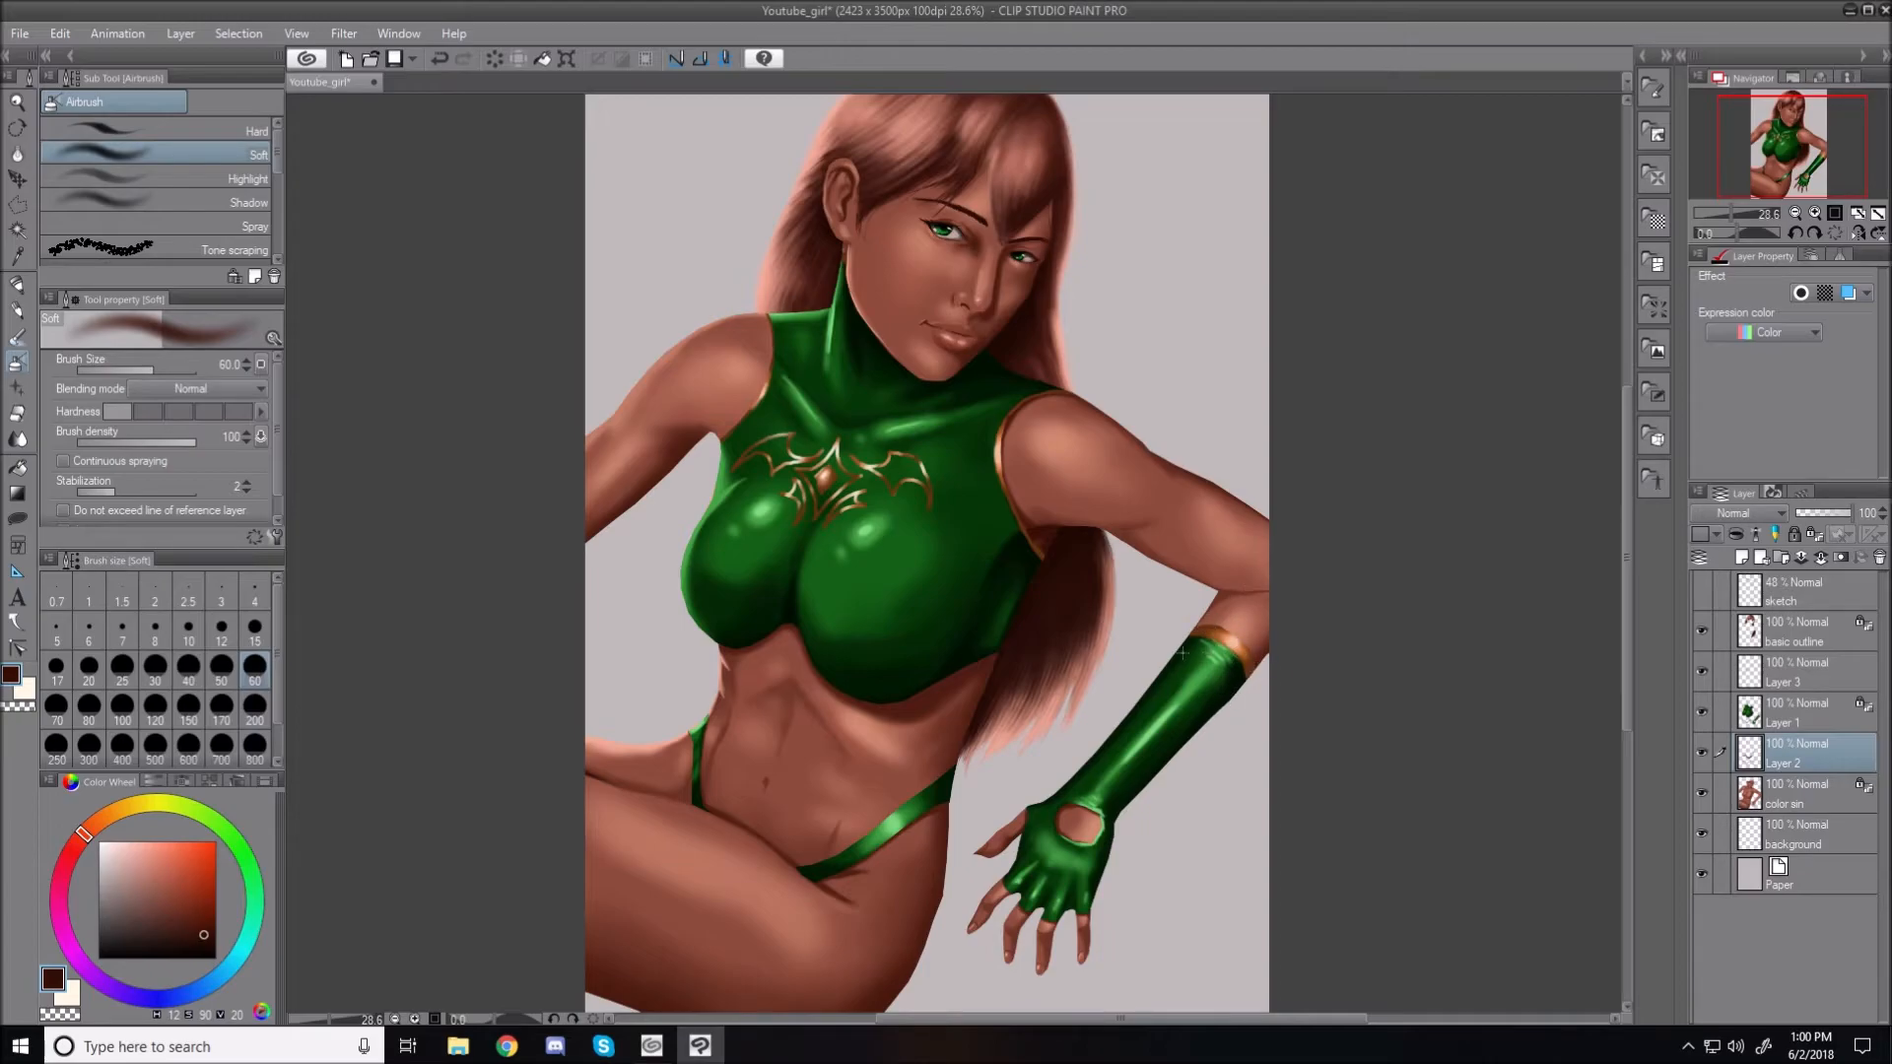
scroll(1265, 692, "up", 3)
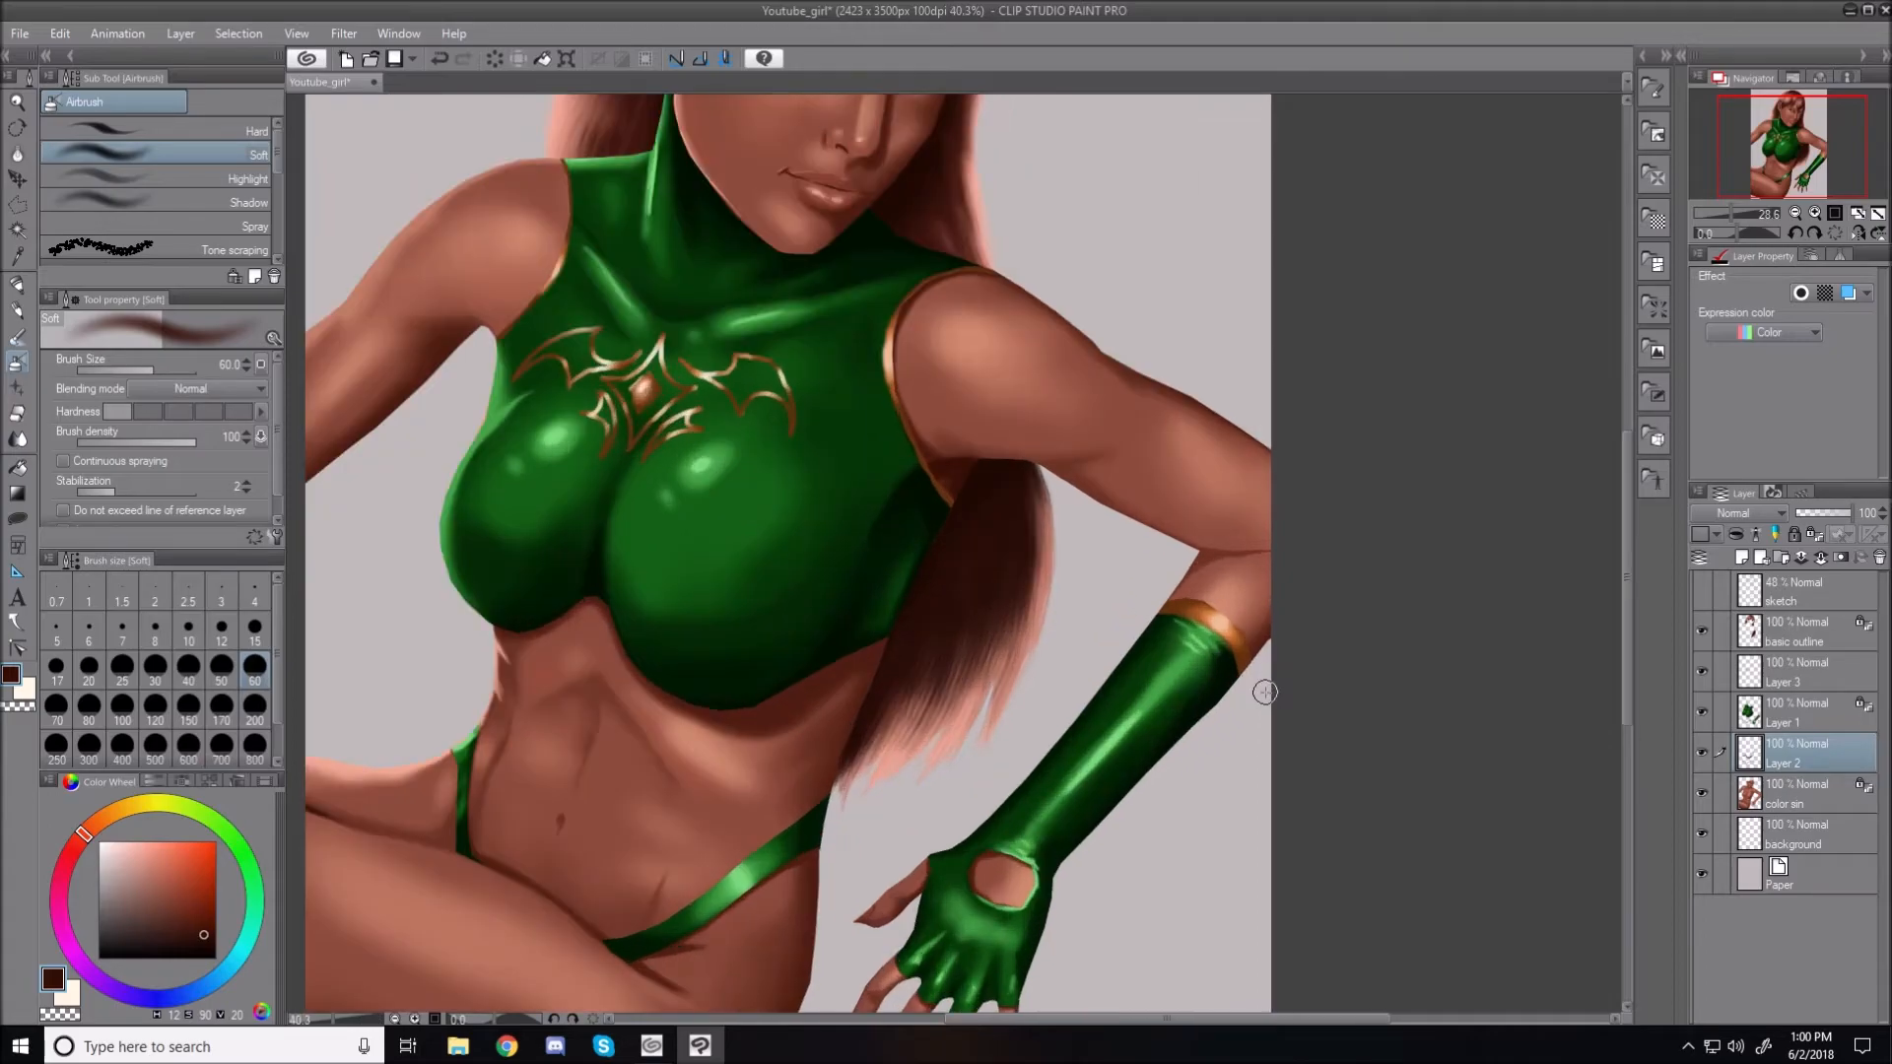
scroll(1265, 693, "up", 5)
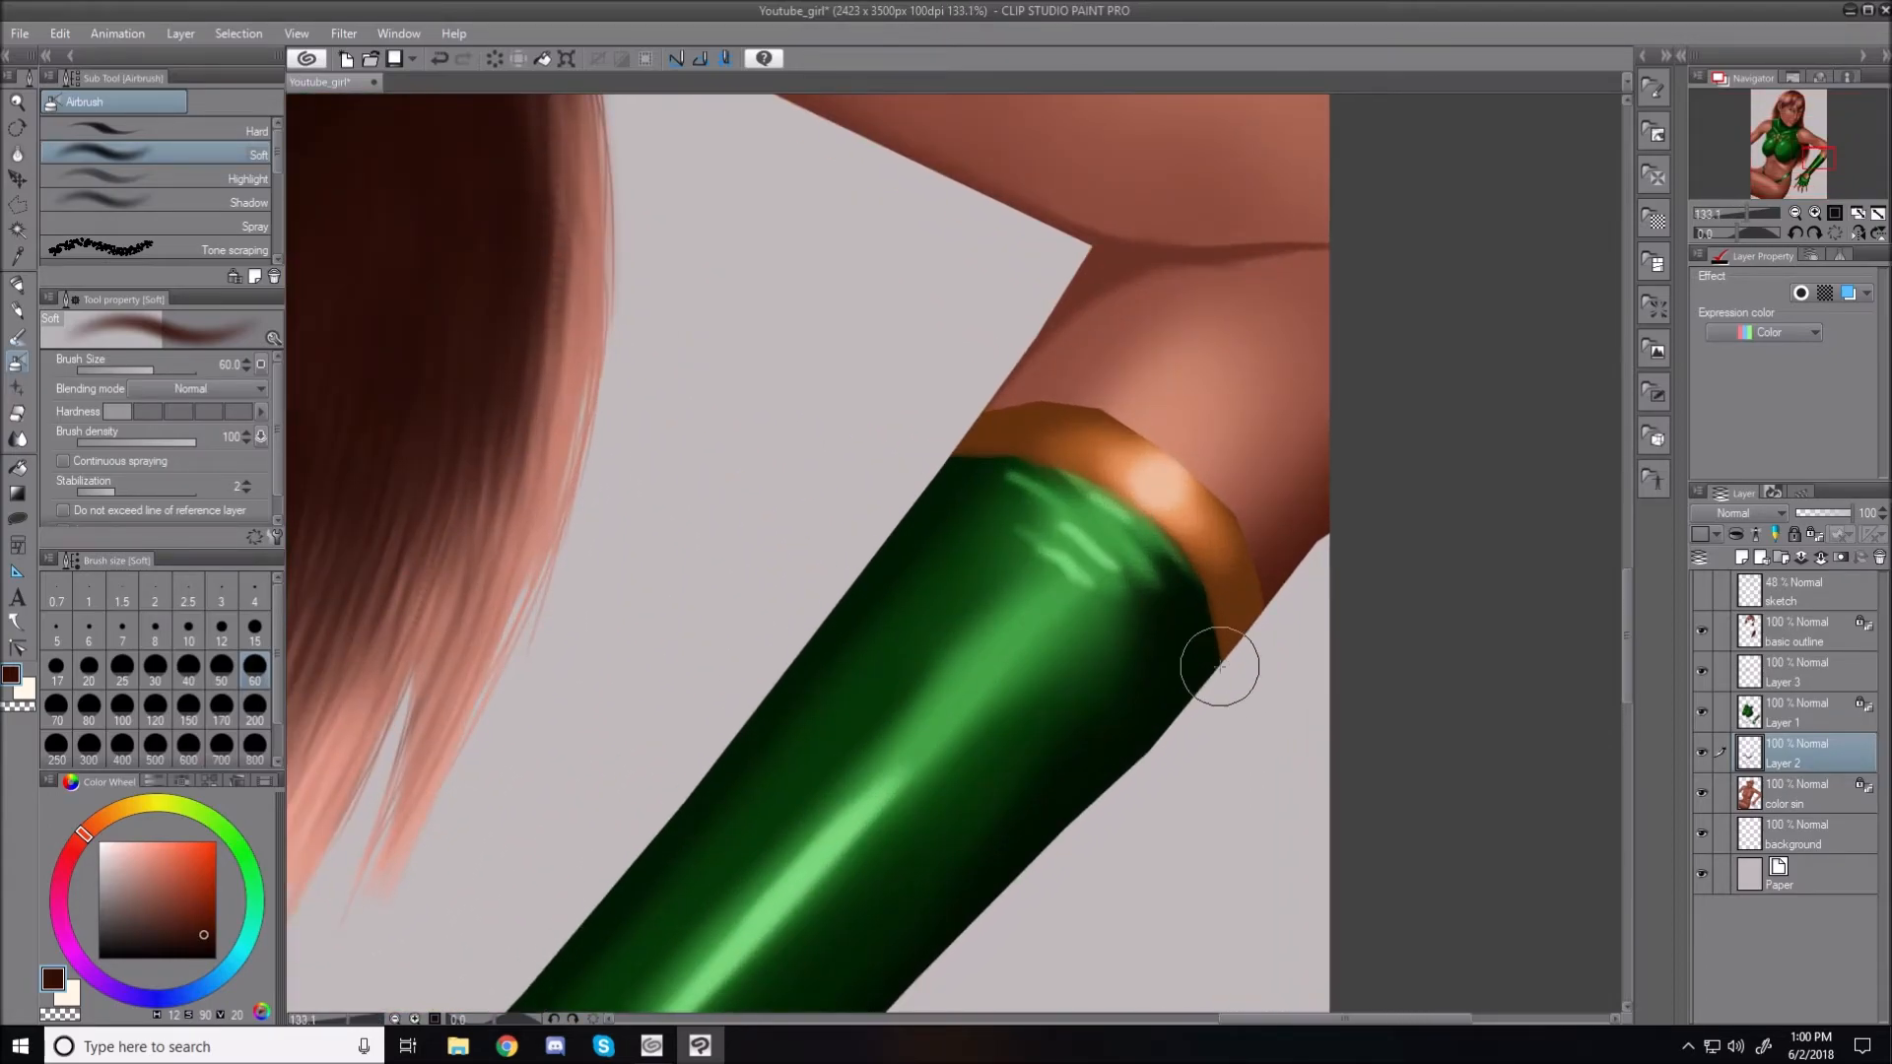
left_click(18, 204)
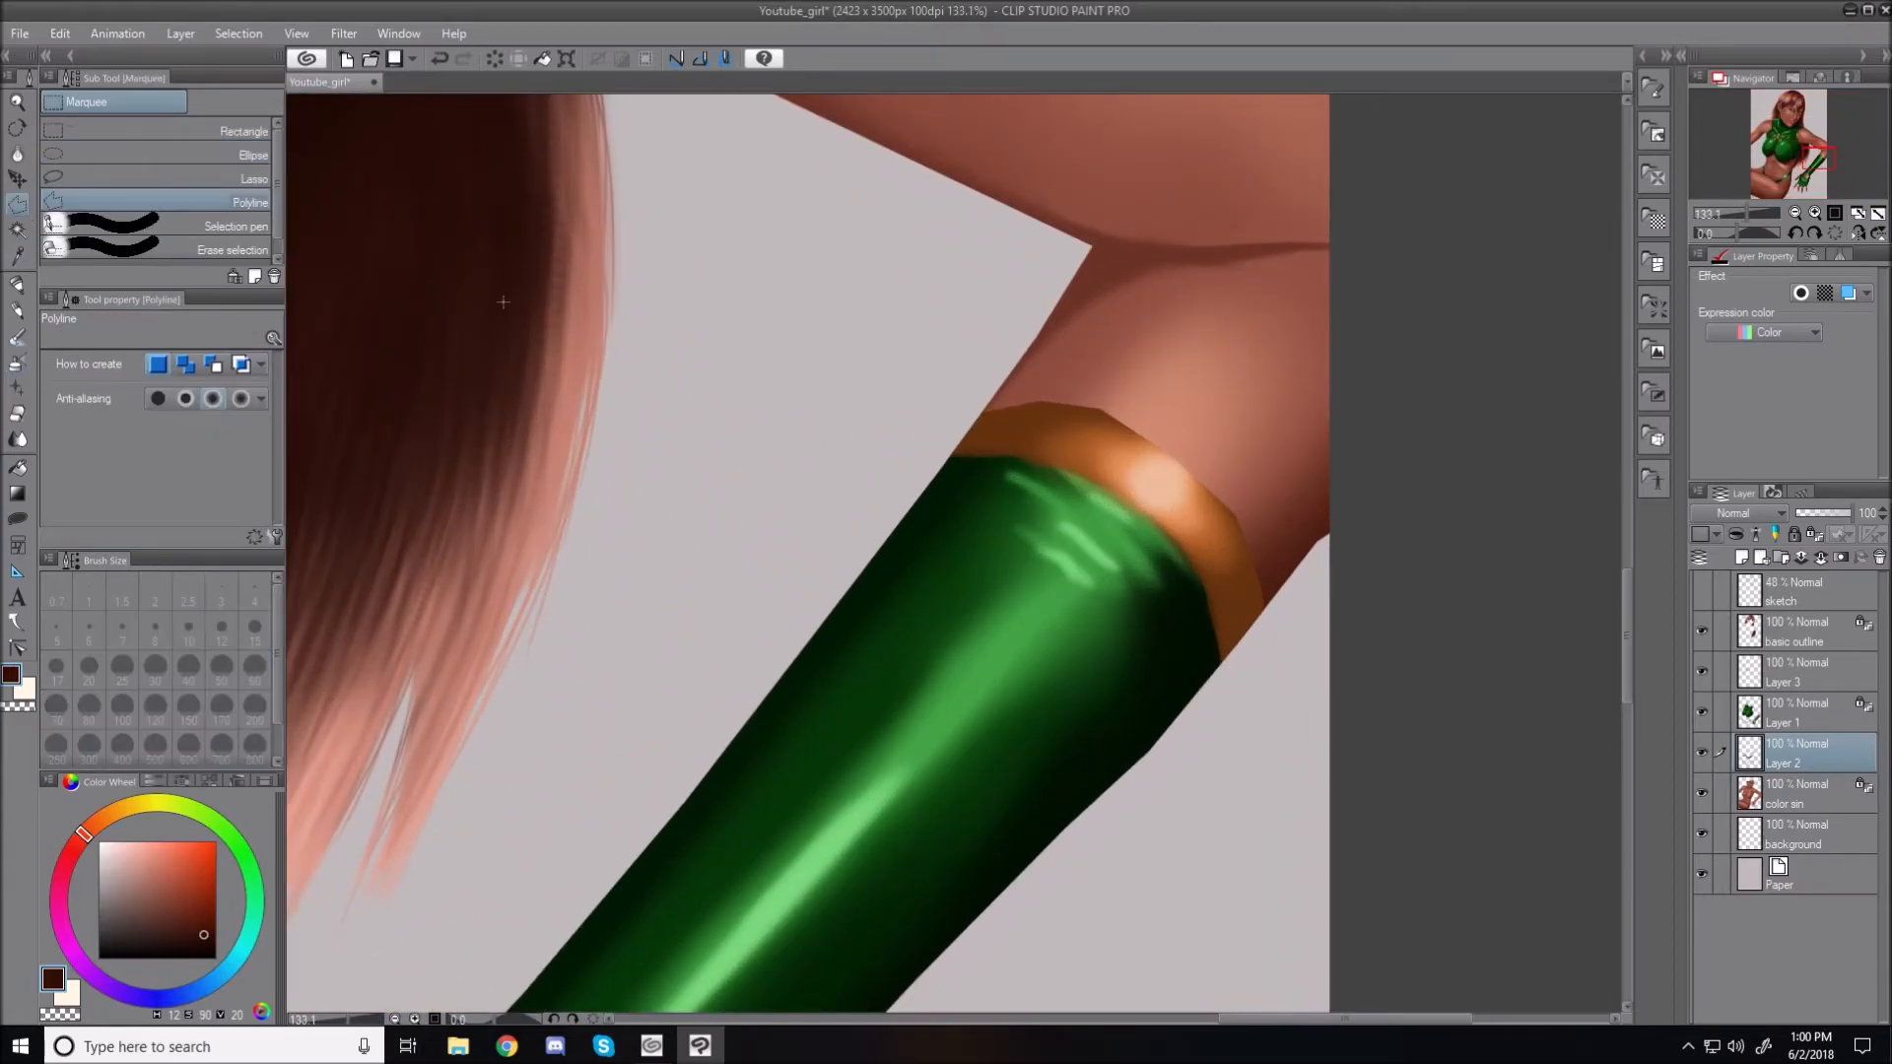
left_click(981, 414)
left_click(1141, 437)
left_click(1230, 508)
left_click(1251, 552)
left_click(1265, 609)
left_click(1295, 566)
left_click(1329, 535)
left_click(1346, 429)
left_click(1325, 321)
left_click(1174, 282)
left_click(1050, 309)
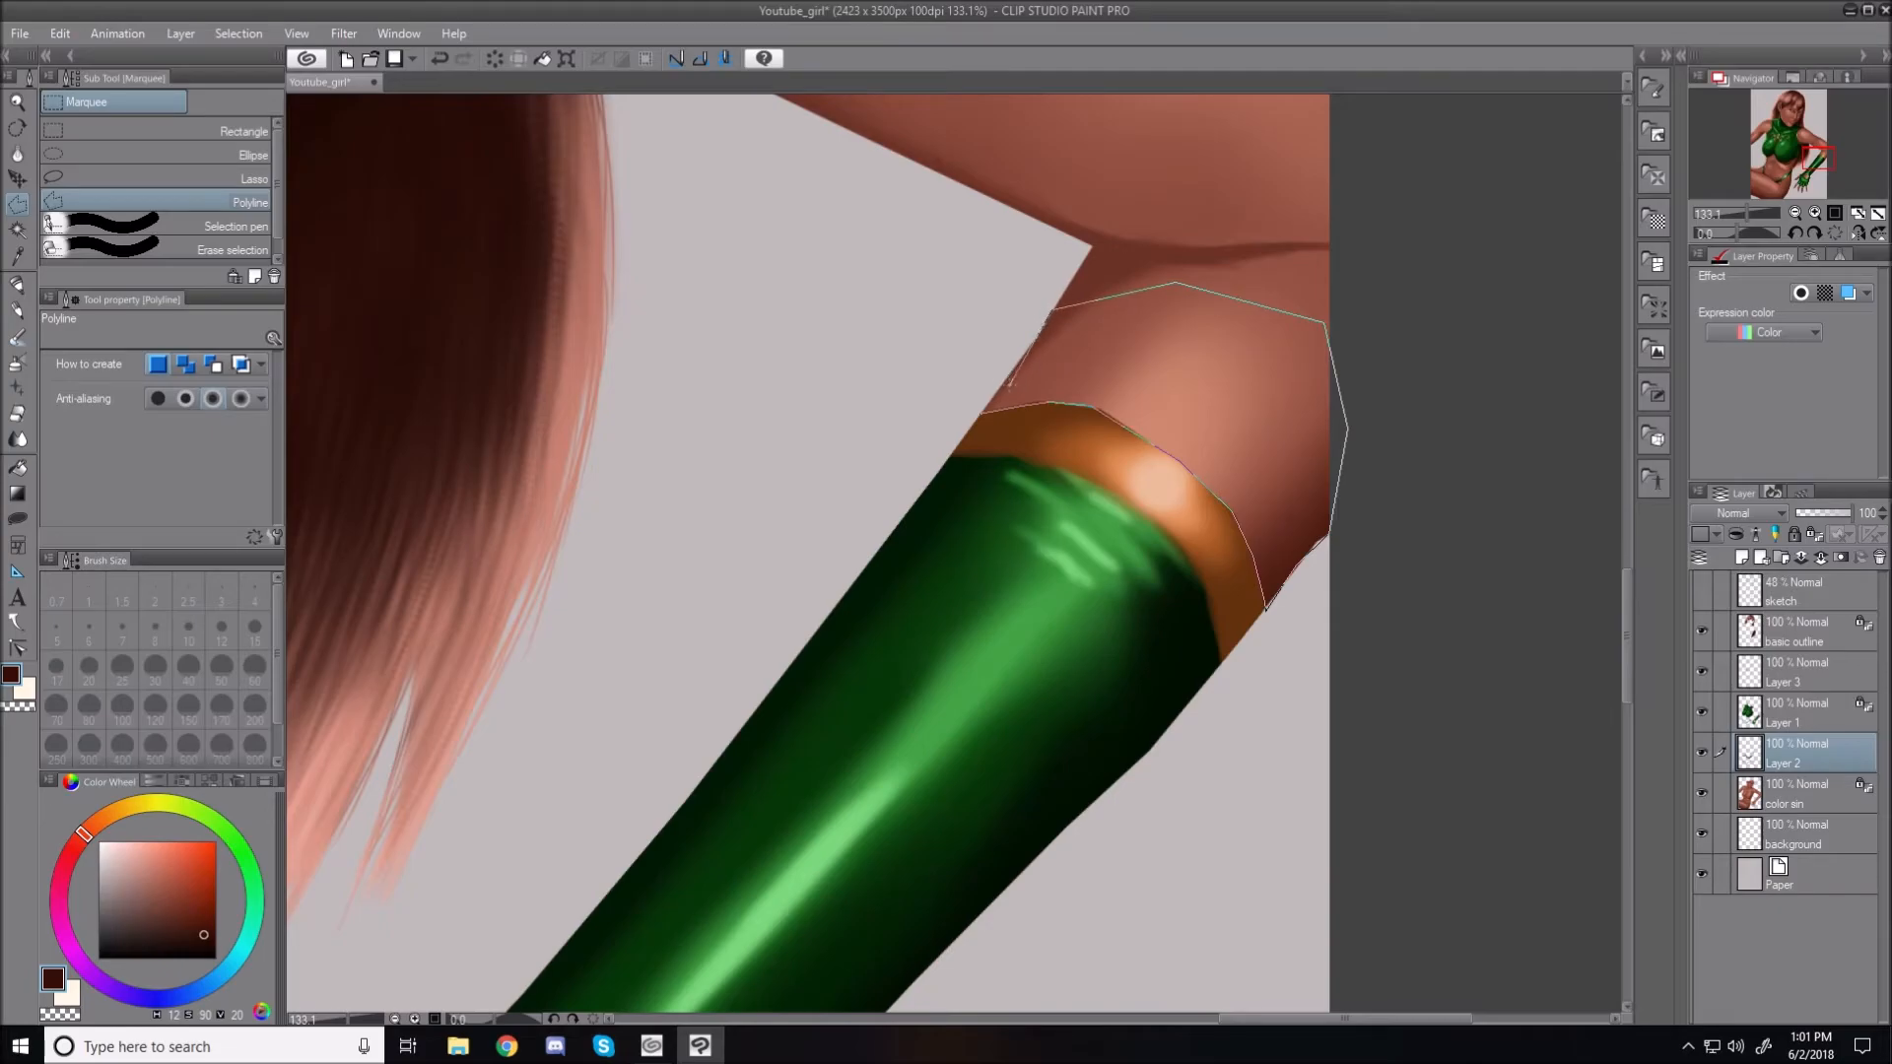
left_click(976, 411)
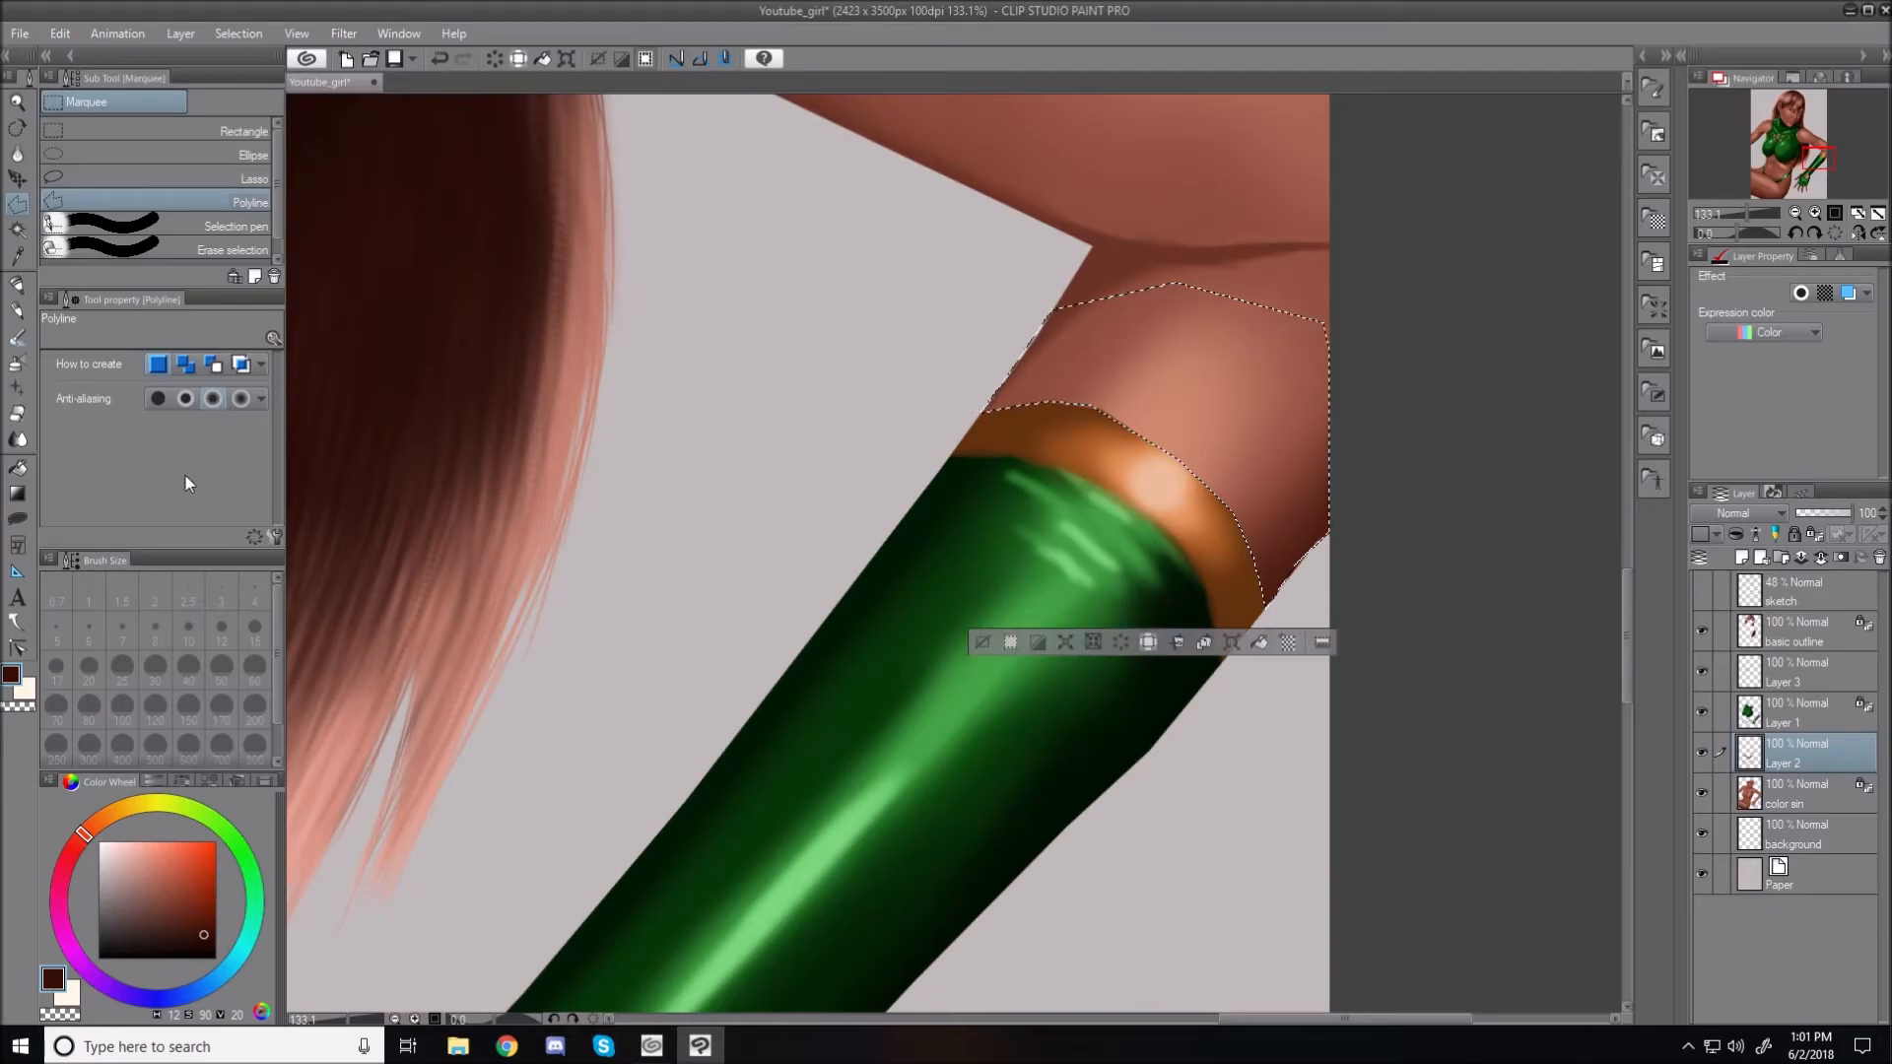
Darken the selected skin along the outer part of the cuff trim with the soft airbrush at size 17, and clear the selection
left_click(17, 363)
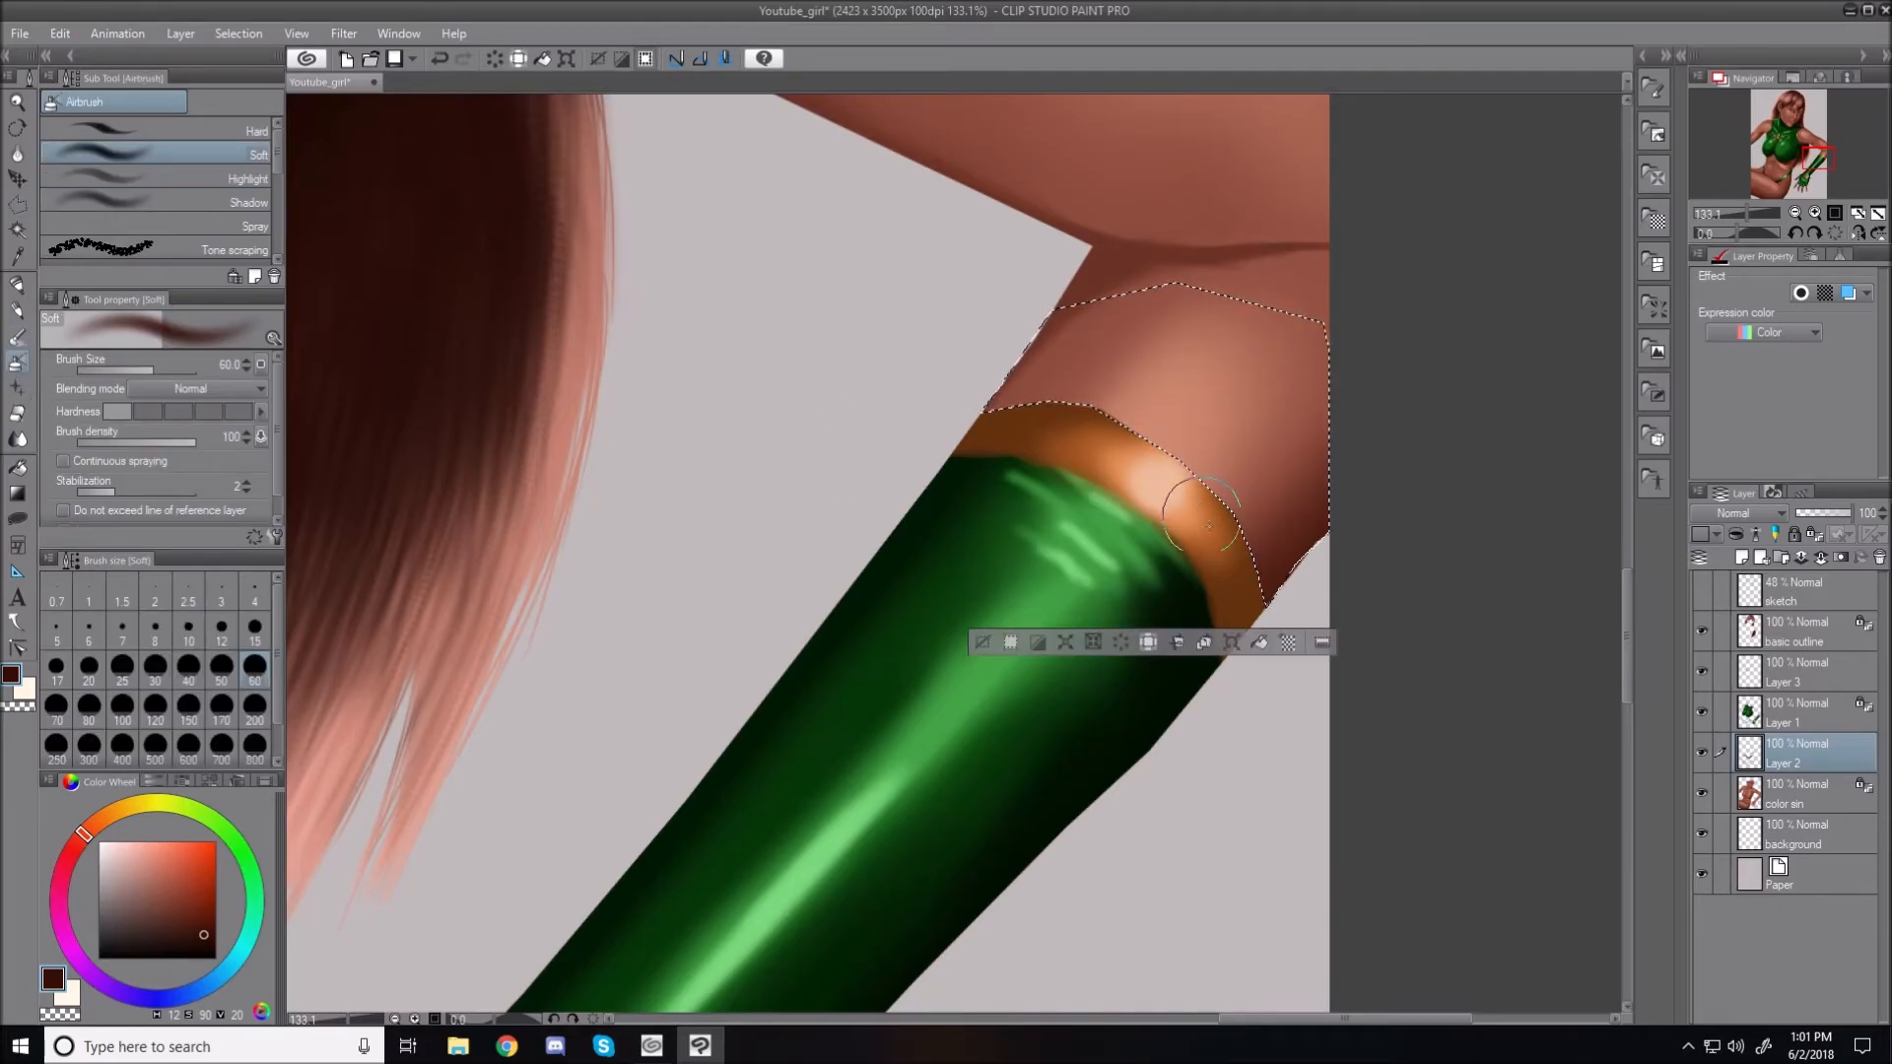
key("bracketleft")
key("bracketleft")
key("bracketleft")
key("bracketleft")
key("bracketleft")
key("bracketleft")
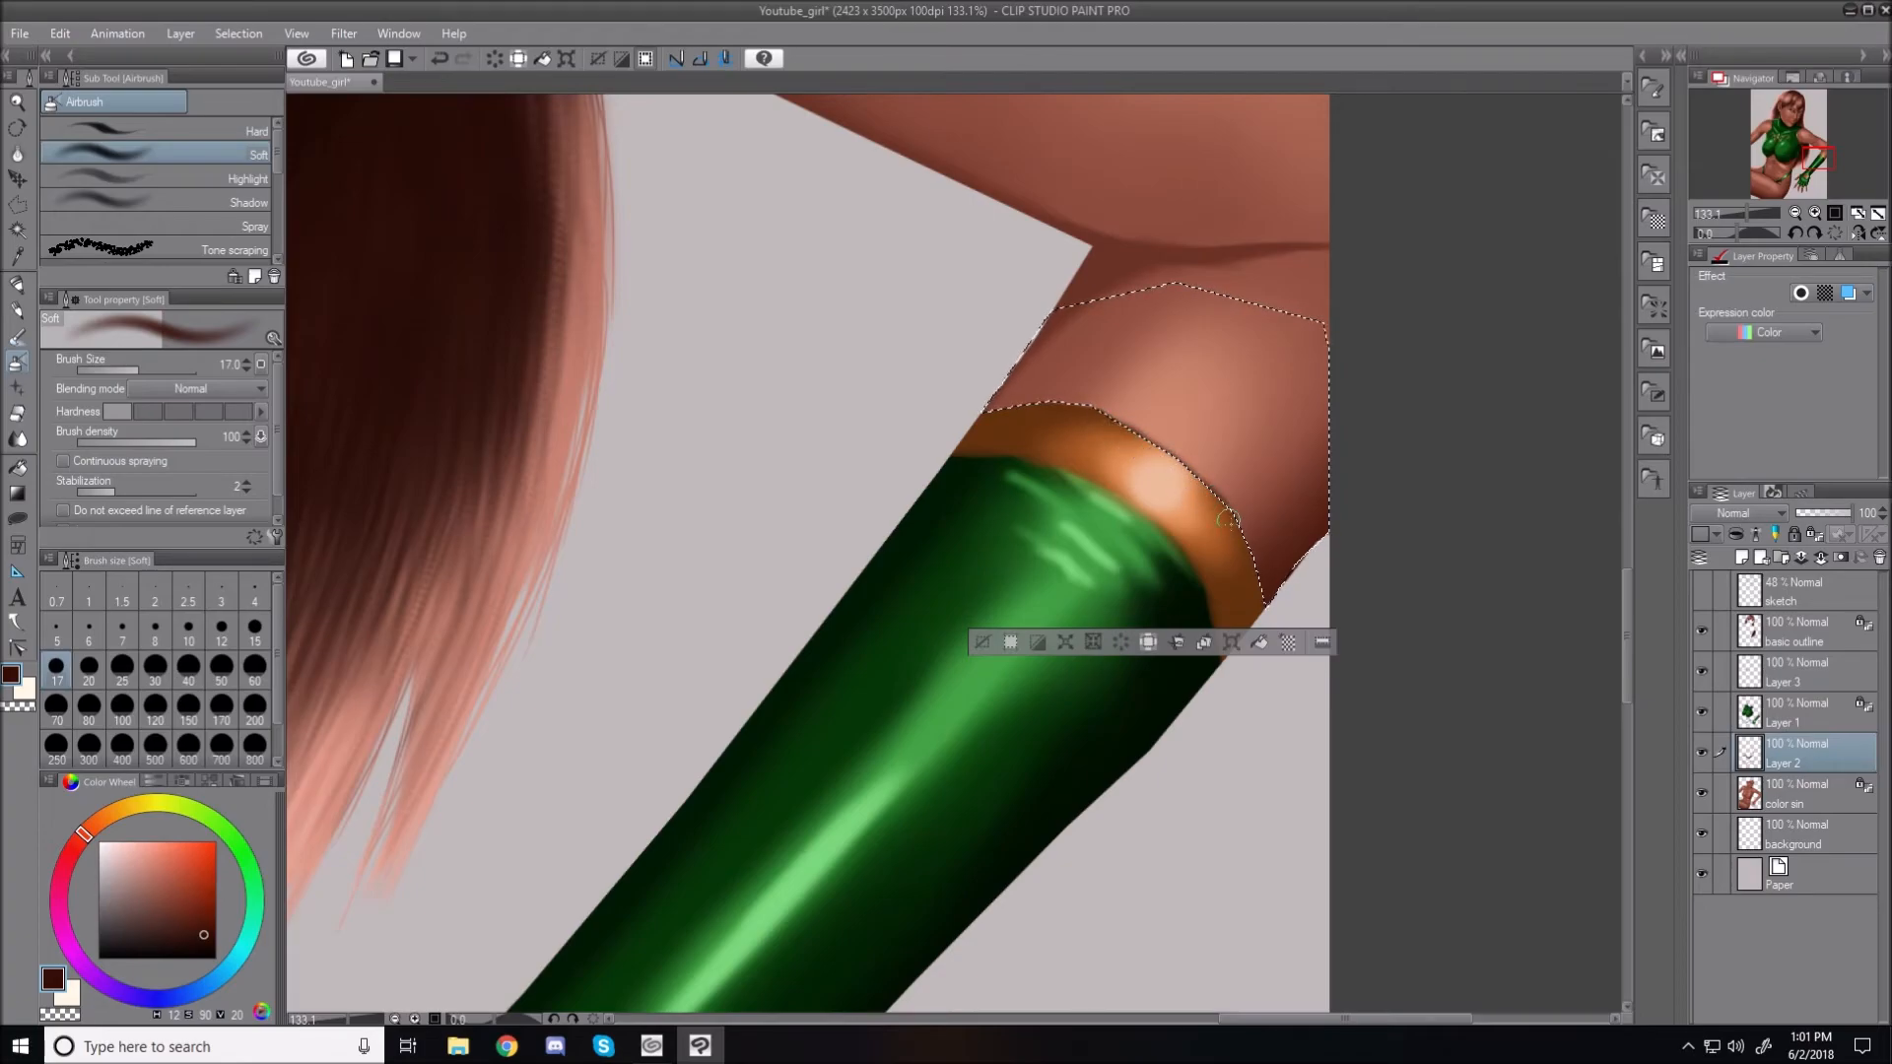
mouse_move(1269, 596)
left_mouse_down()
mouse_move(1209, 499)
mouse_move(1278, 619)
mouse_move(1200, 486)
mouse_move(1274, 624)
mouse_move(1271, 581)
mouse_move(1268, 601)
mouse_move(1338, 537)
mouse_move(1236, 560)
mouse_move(1256, 621)
left_mouse_up()
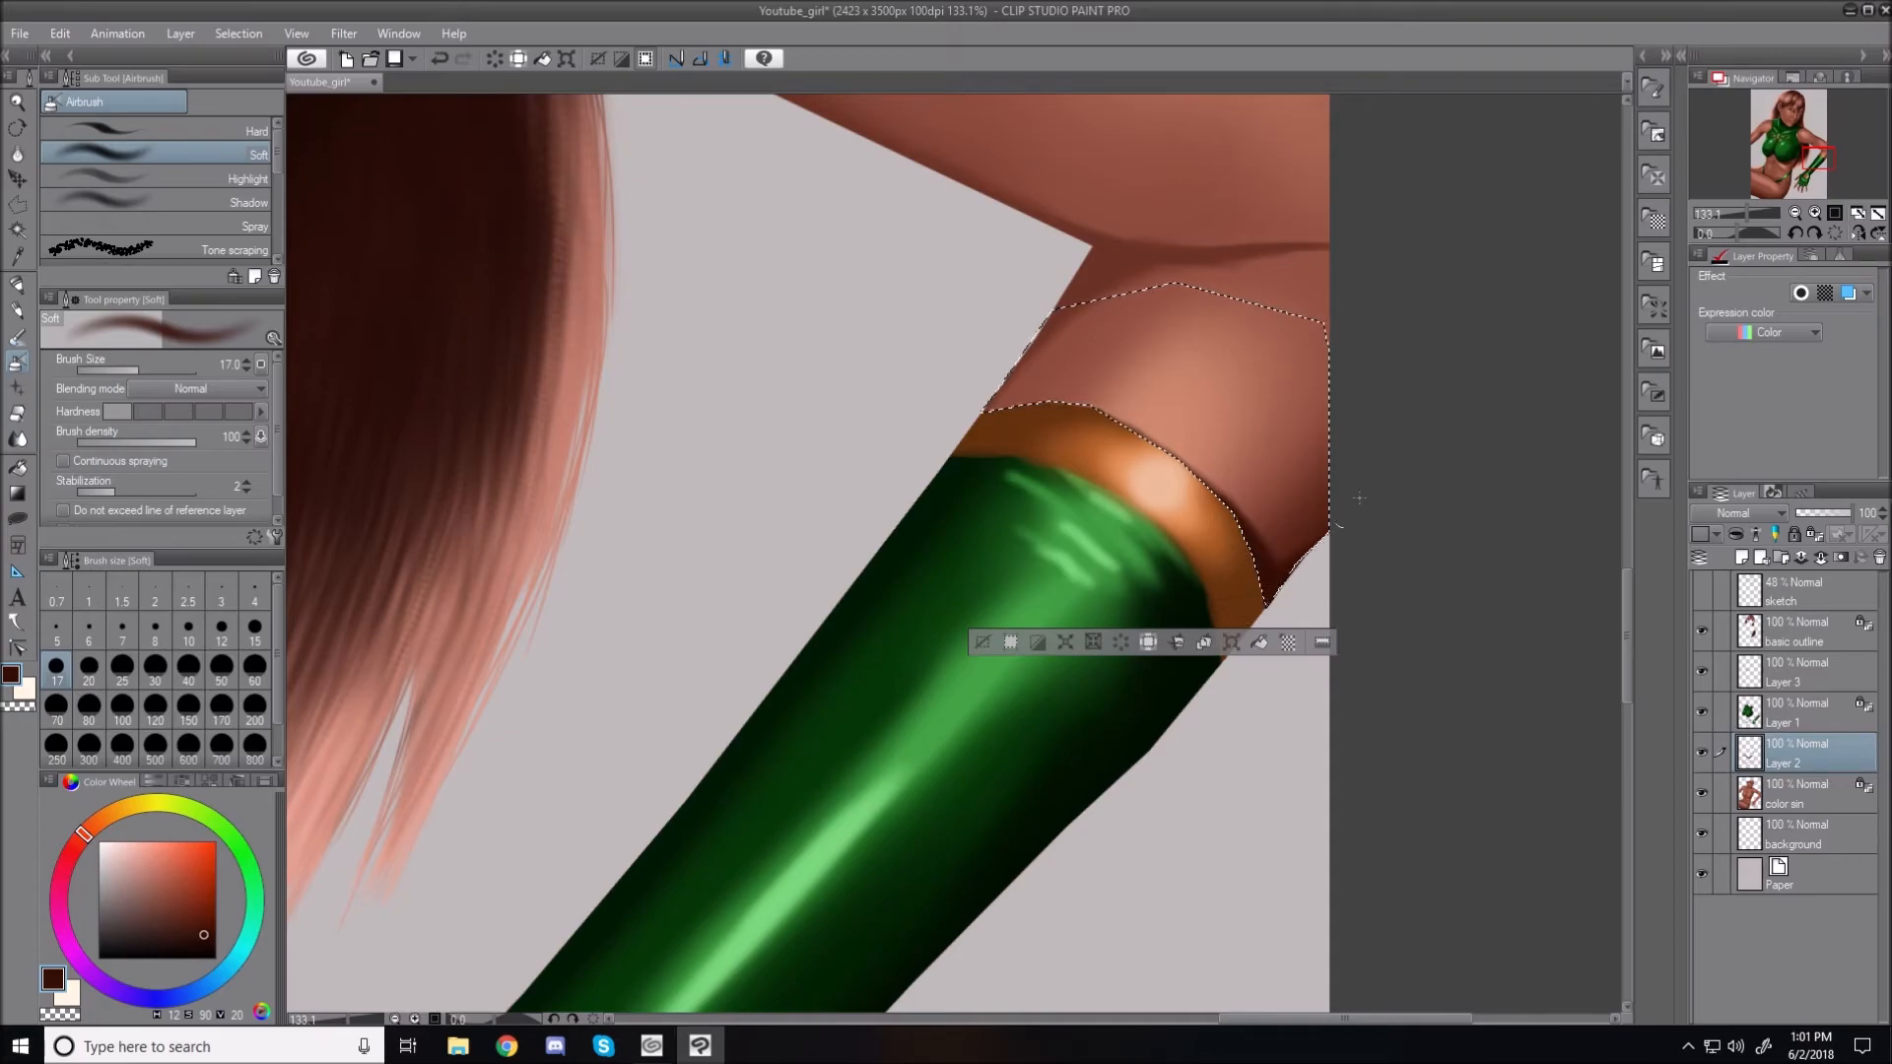
left_click(973, 645)
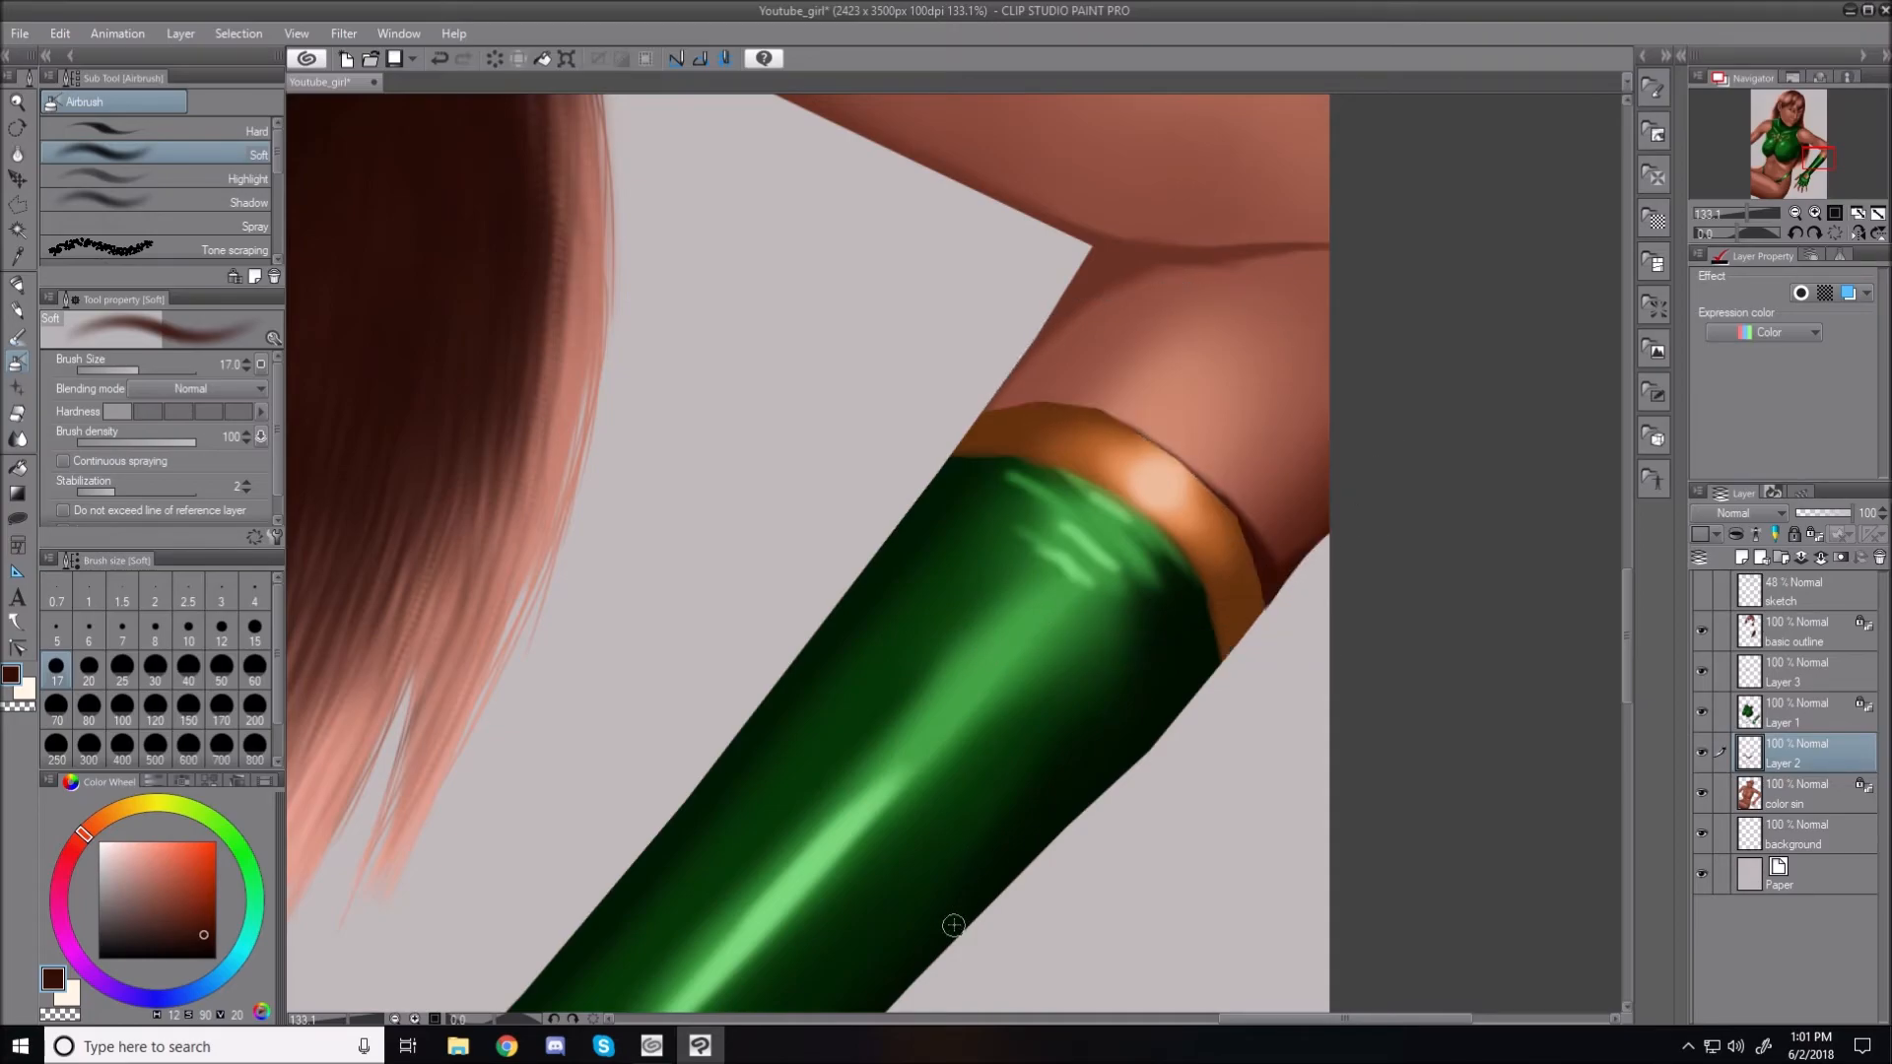
Restore the forearm selection, shade the skin along the inner end of the cuff trim in dark brown, and deselect
key("ctrl+0")
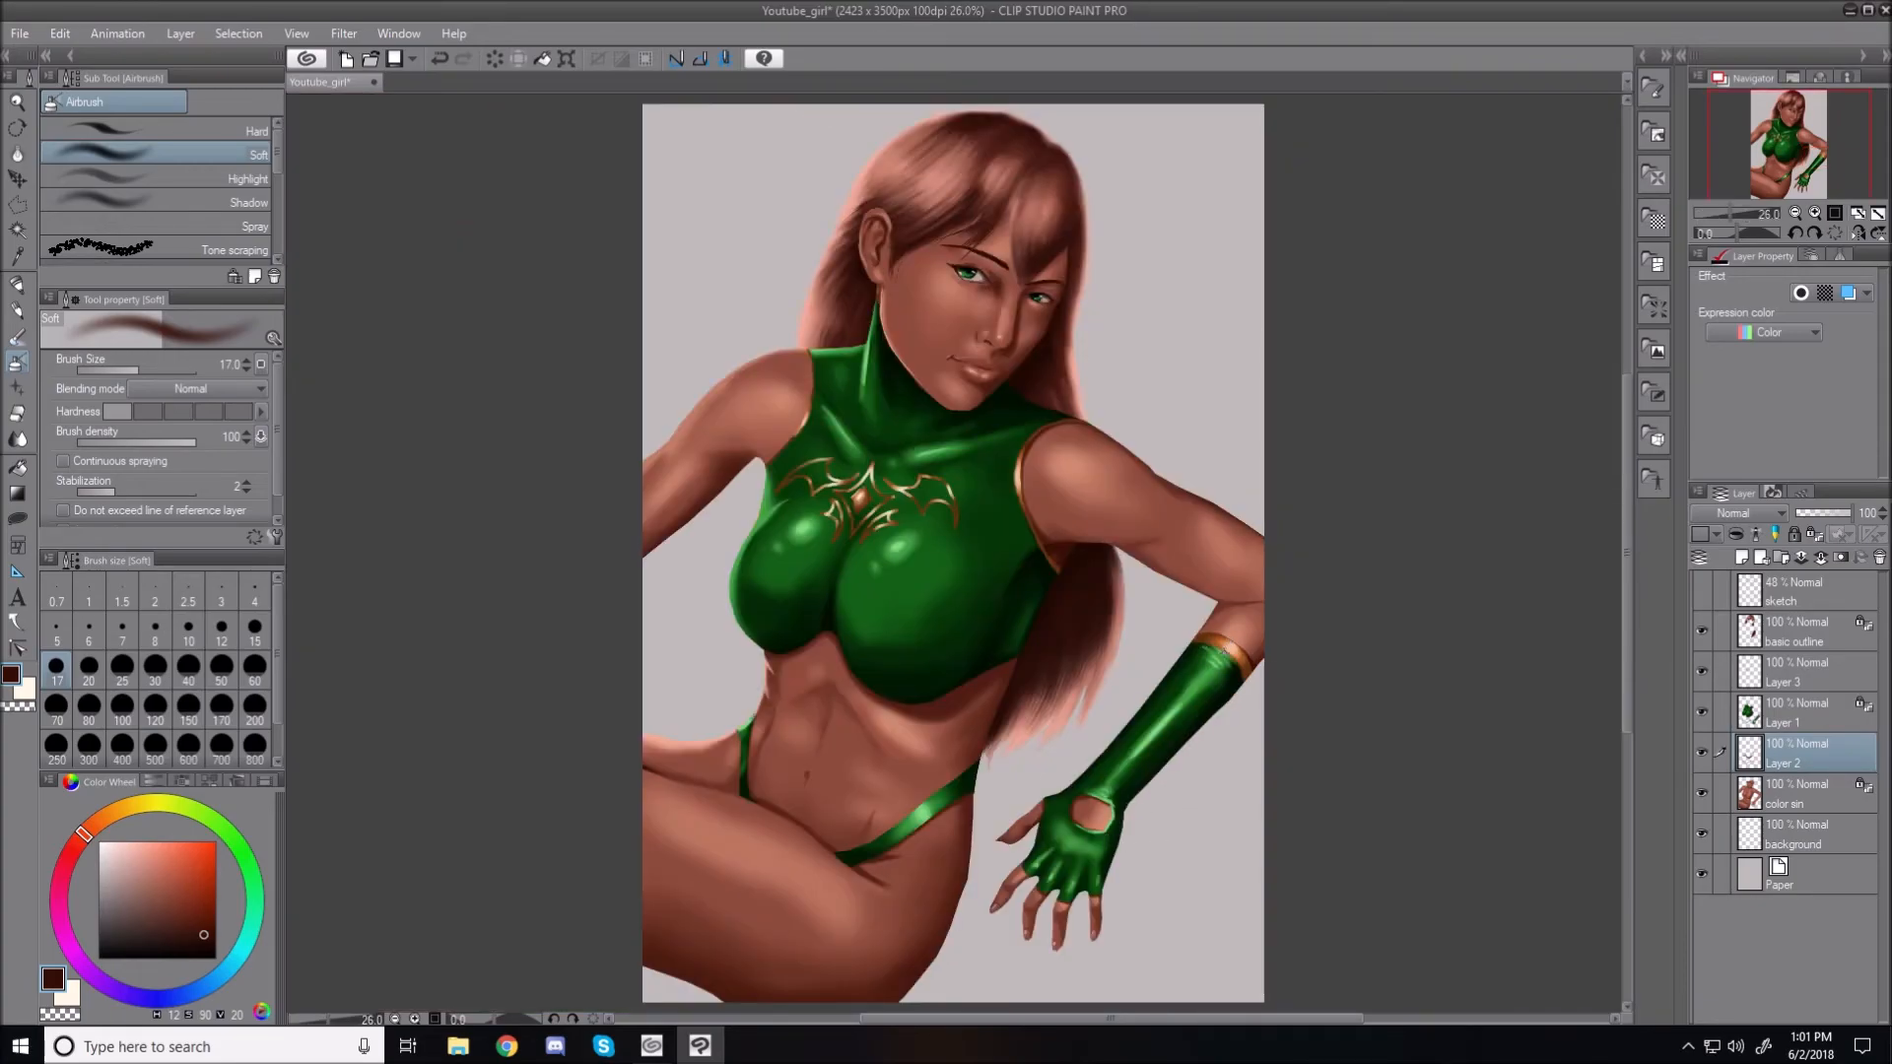
scroll(1227, 647, "up", 5)
scroll(1225, 613, "up", 2)
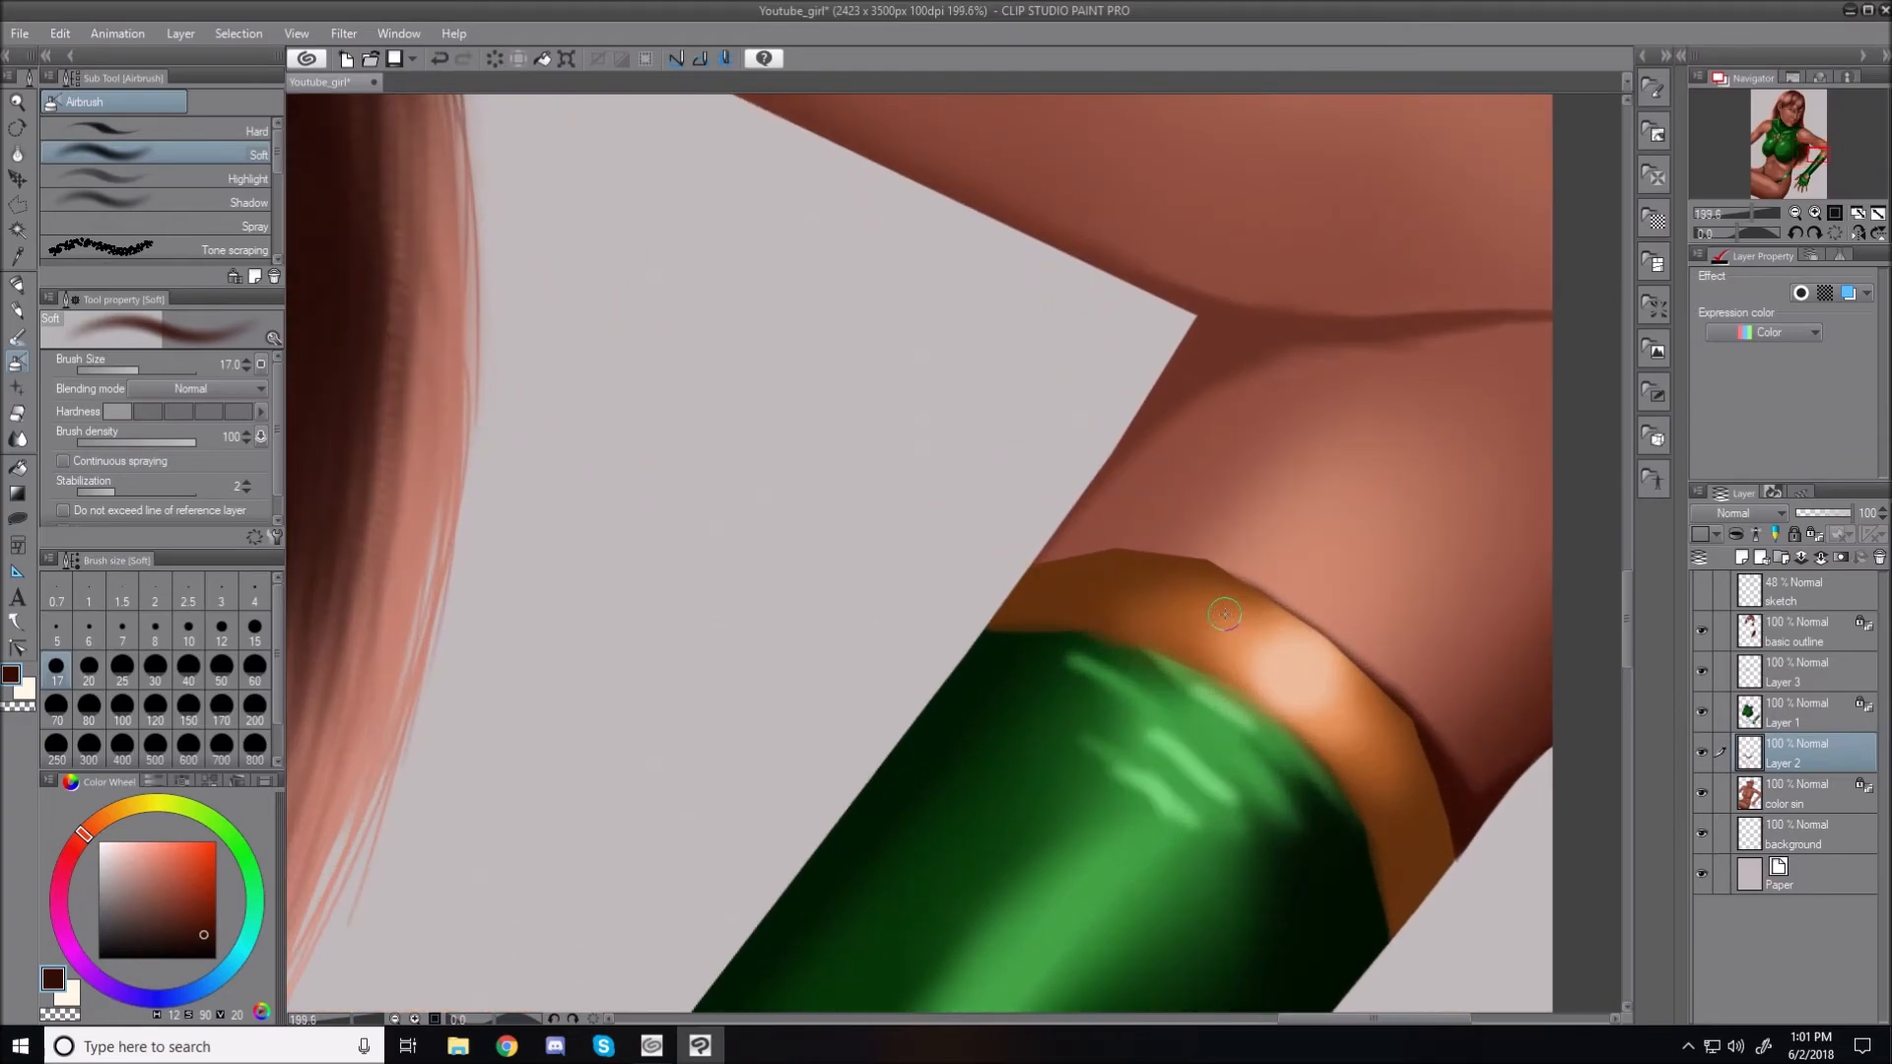
key("ctrl+shift+d")
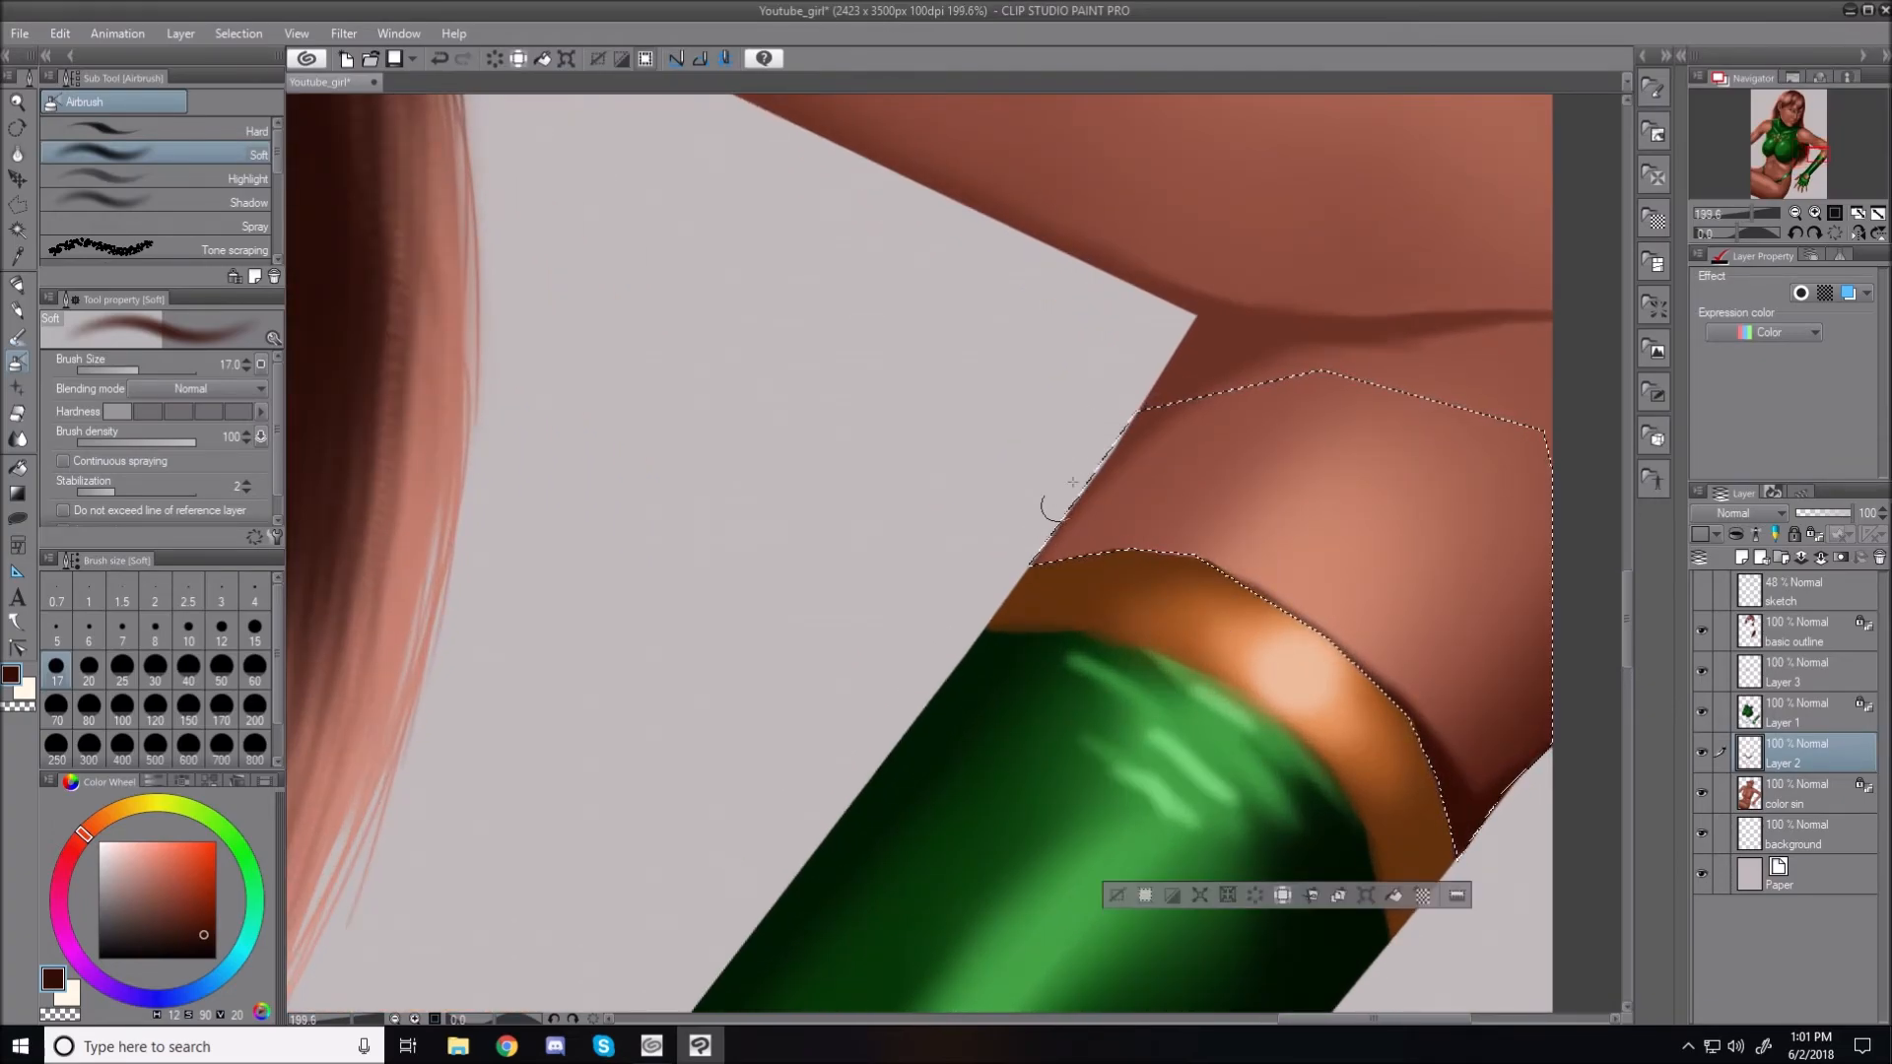
mouse_move(1085, 458)
left_mouse_down()
mouse_move(991, 601)
mouse_move(1017, 624)
mouse_move(1042, 584)
mouse_move(1003, 583)
mouse_move(1079, 568)
left_mouse_up()
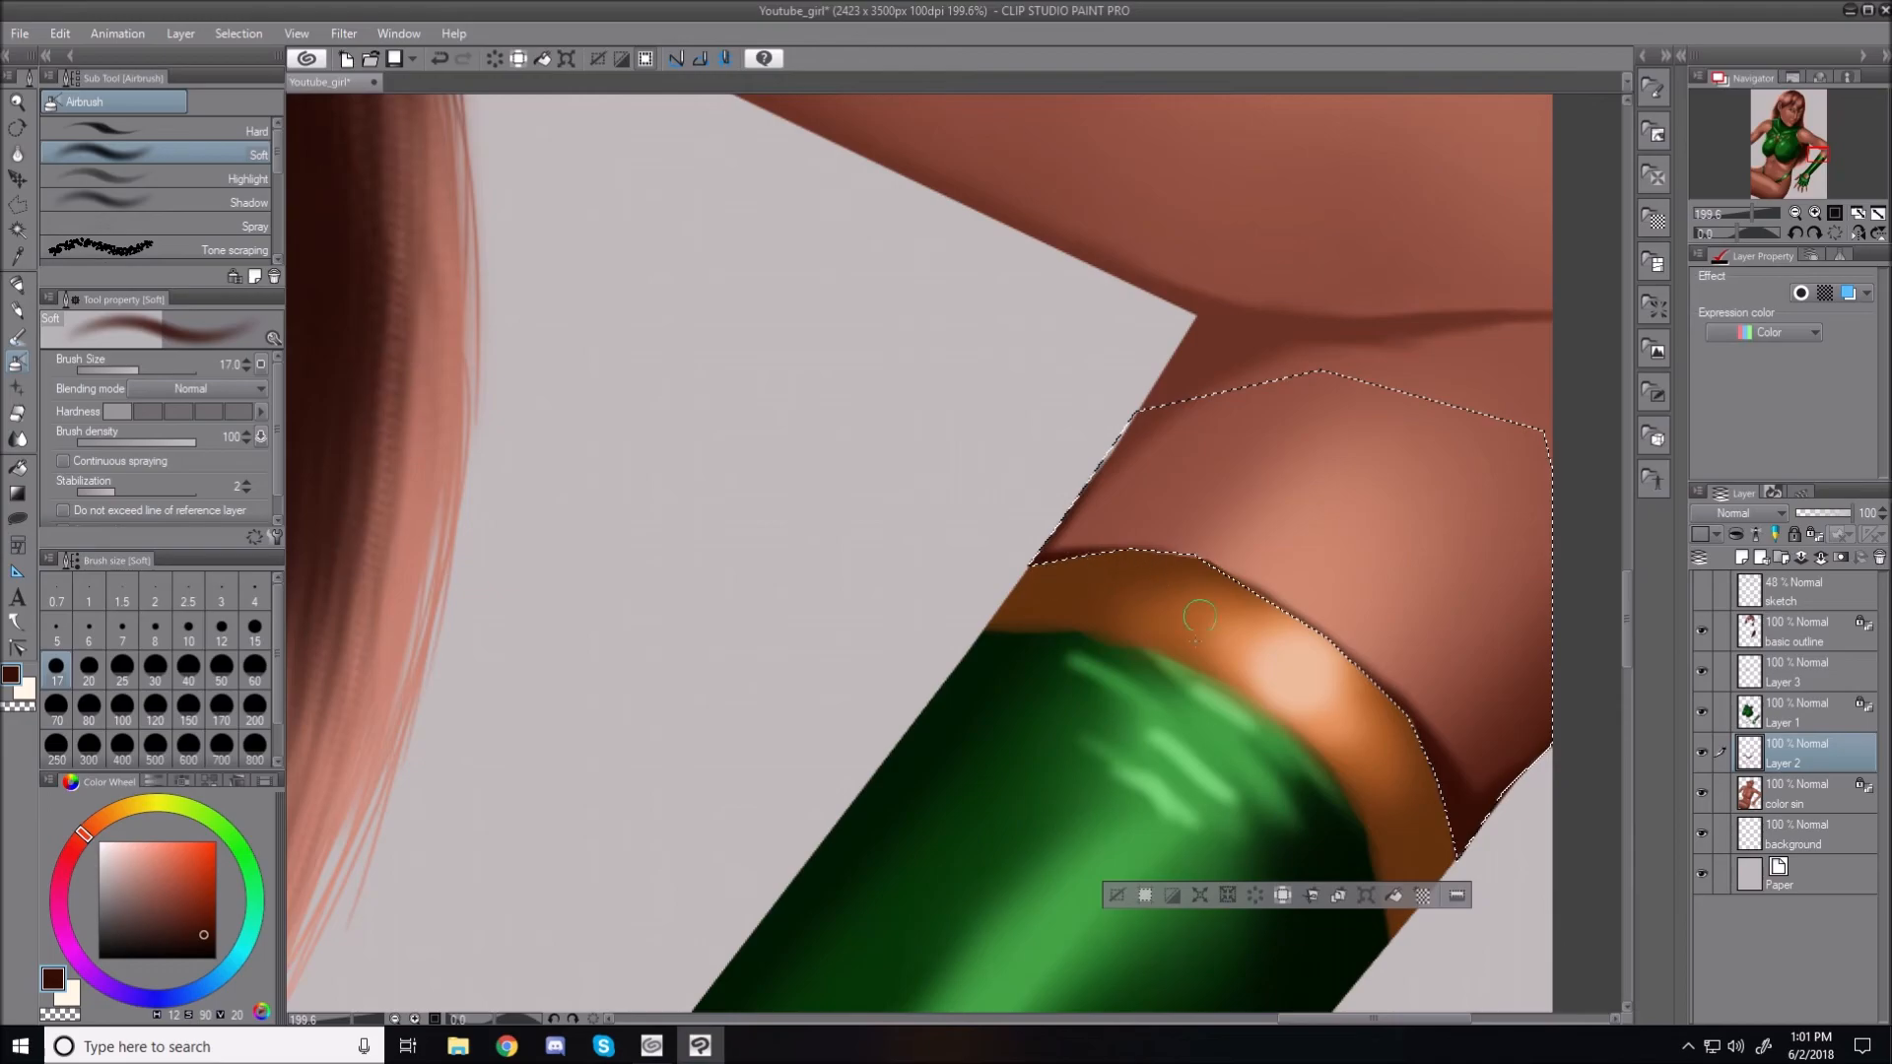
left_click(1117, 894)
key("ctrl+0")
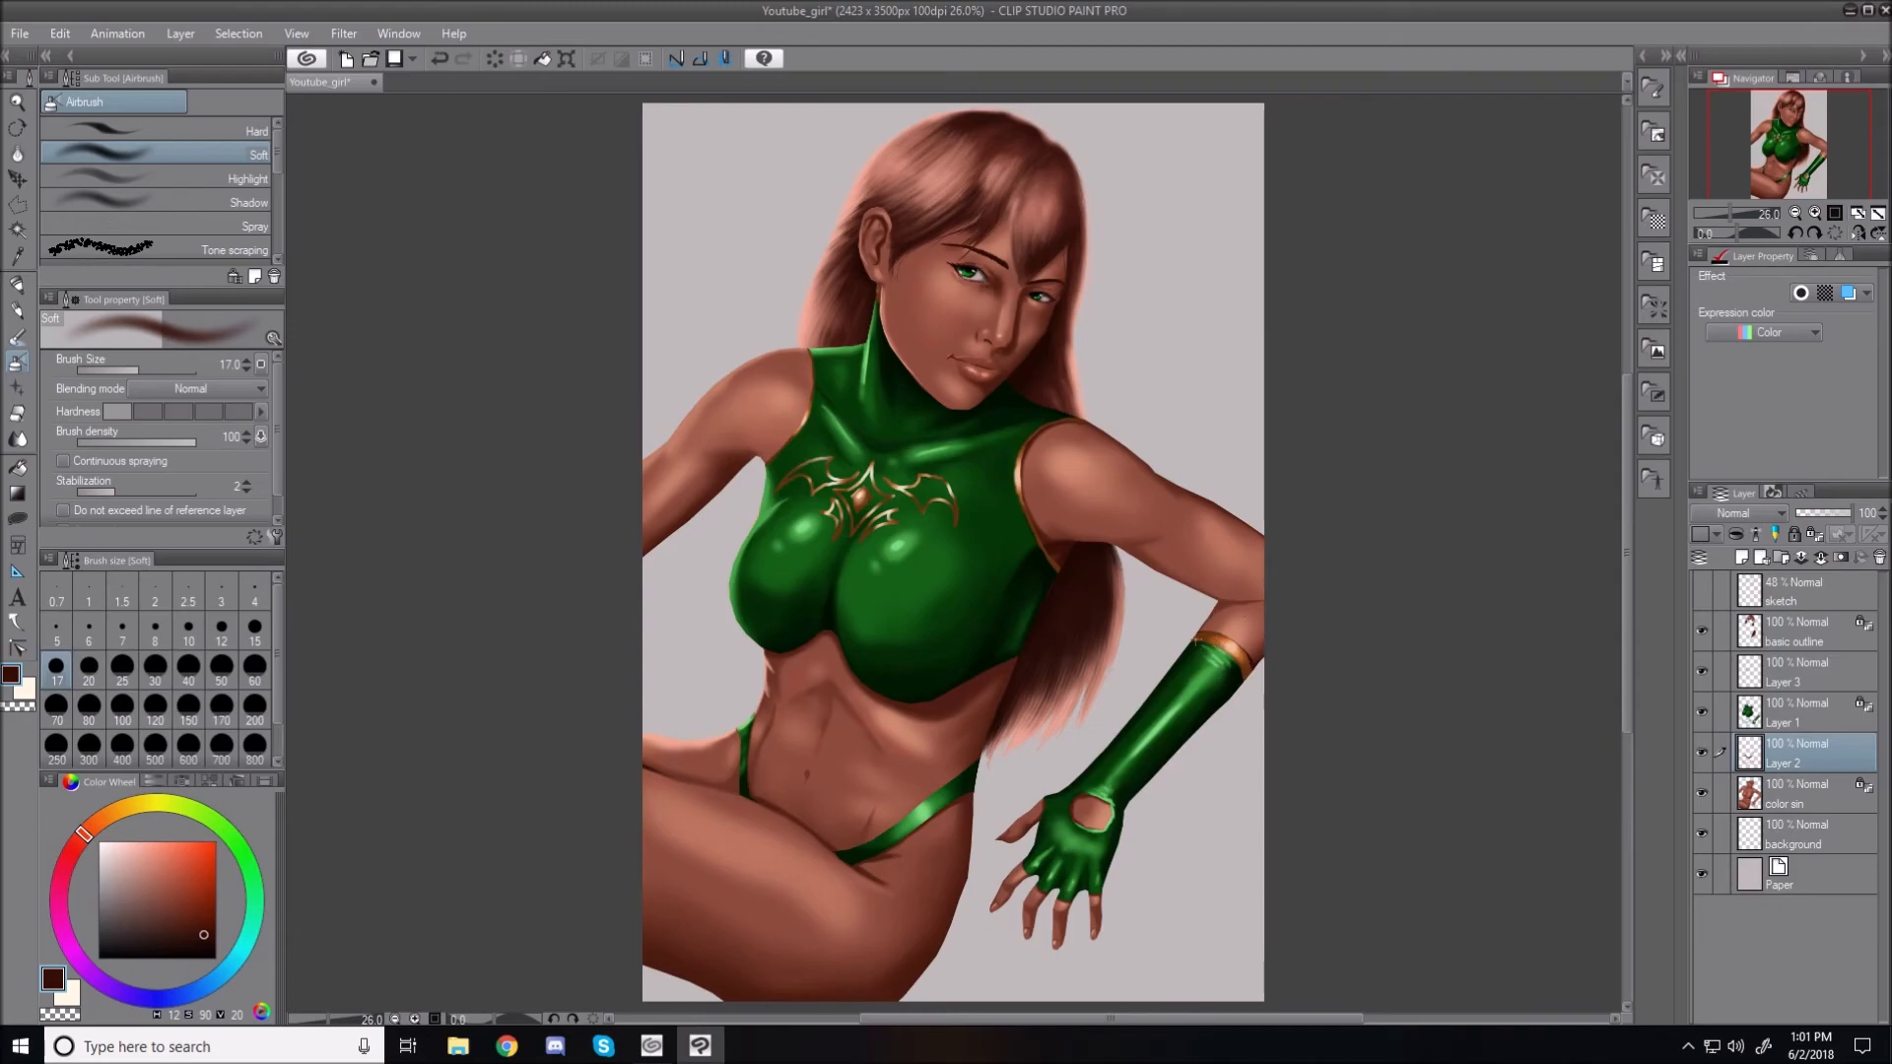
scroll(1257, 686, "up", 1)
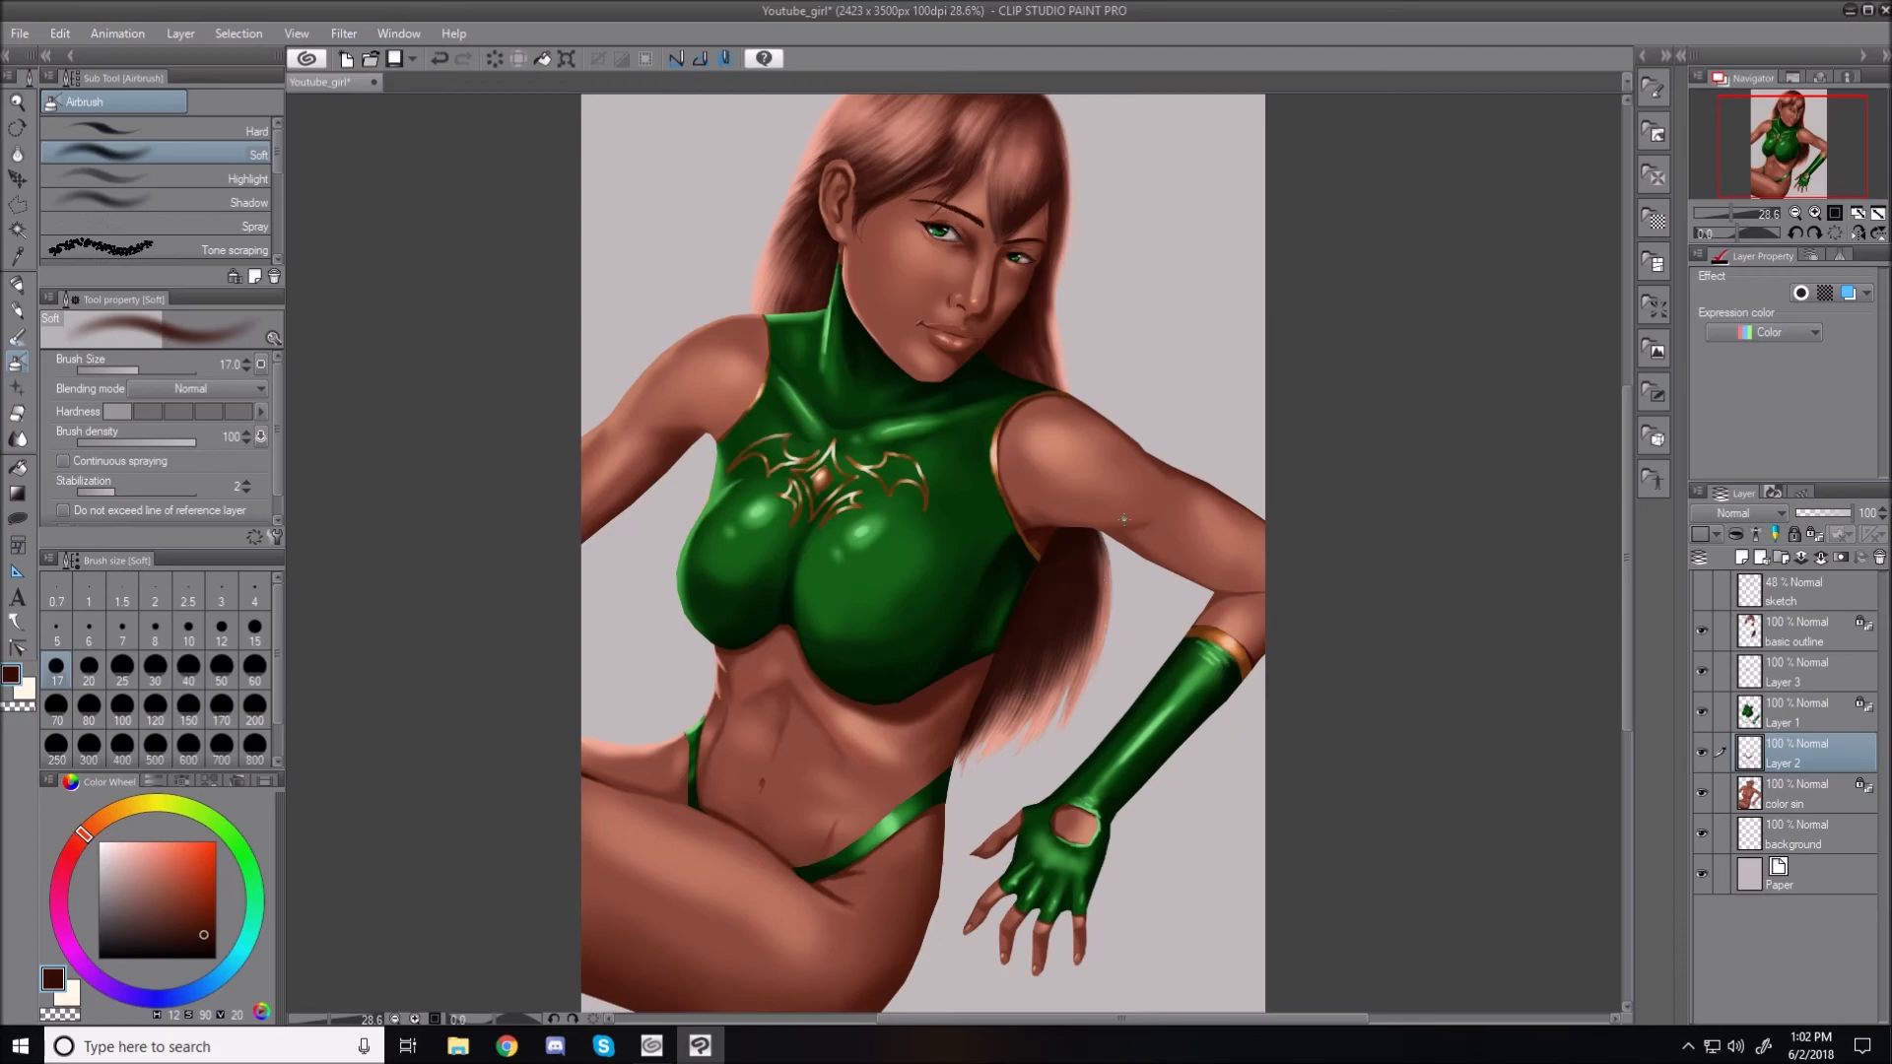
scroll(1123, 519, "down", 1)
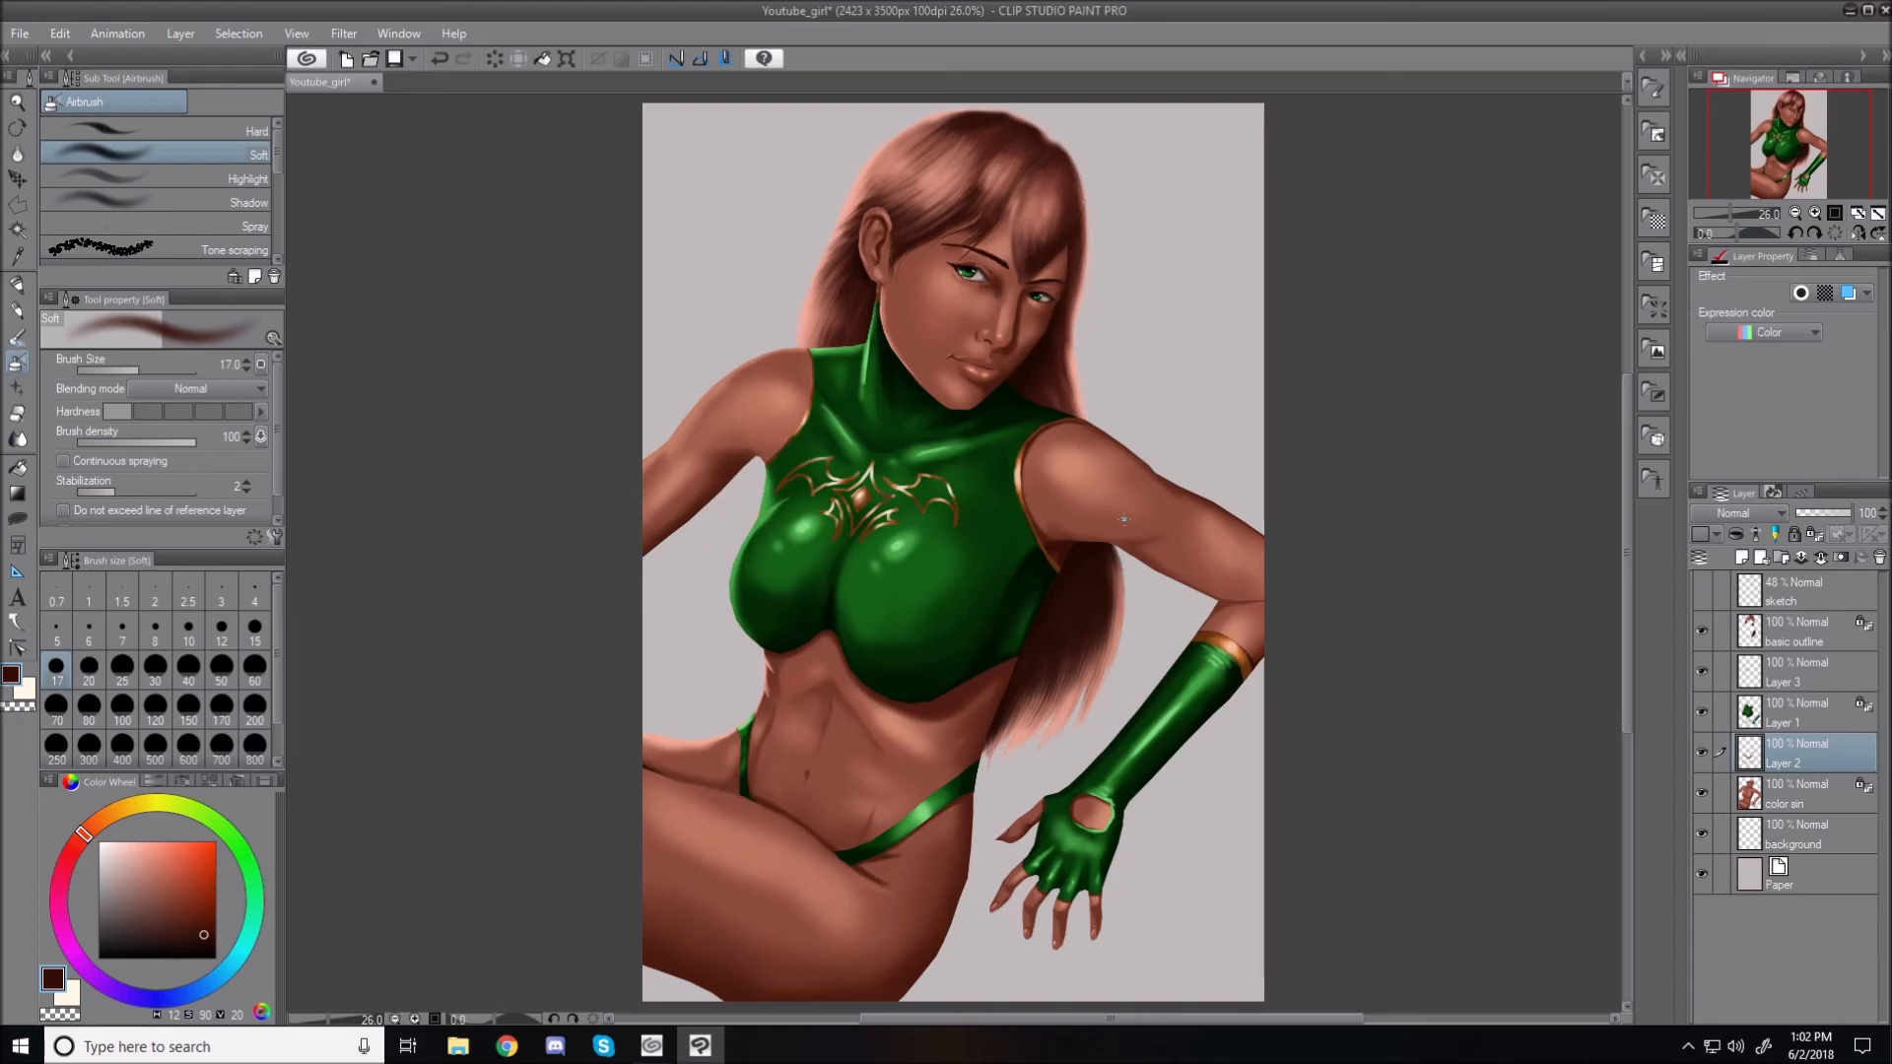